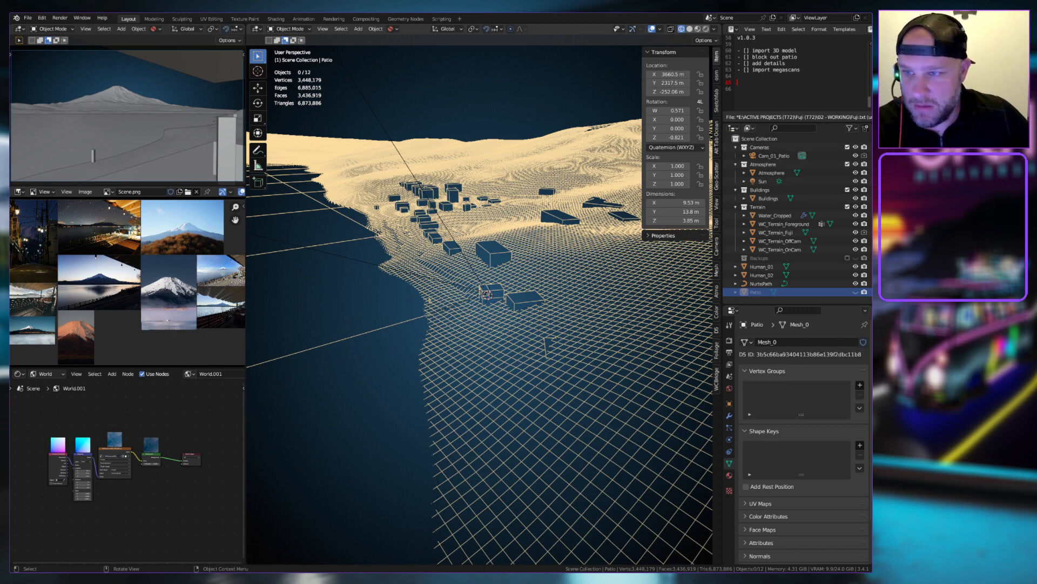
Set the main viewport's clip end distance to 10000 m
middle_drag(488, 294, 492, 257)
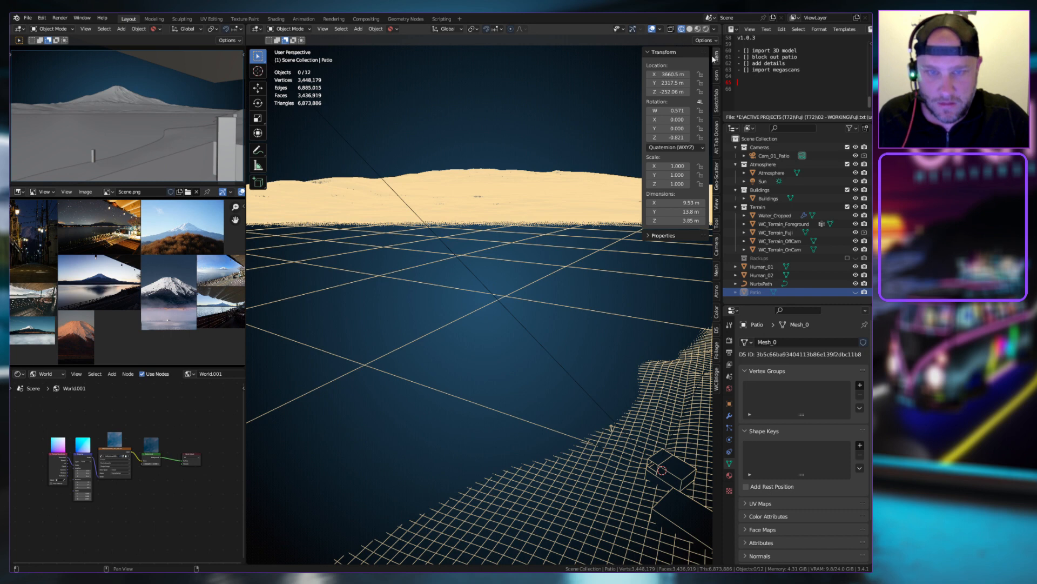
click(717, 204)
double_click(687, 83)
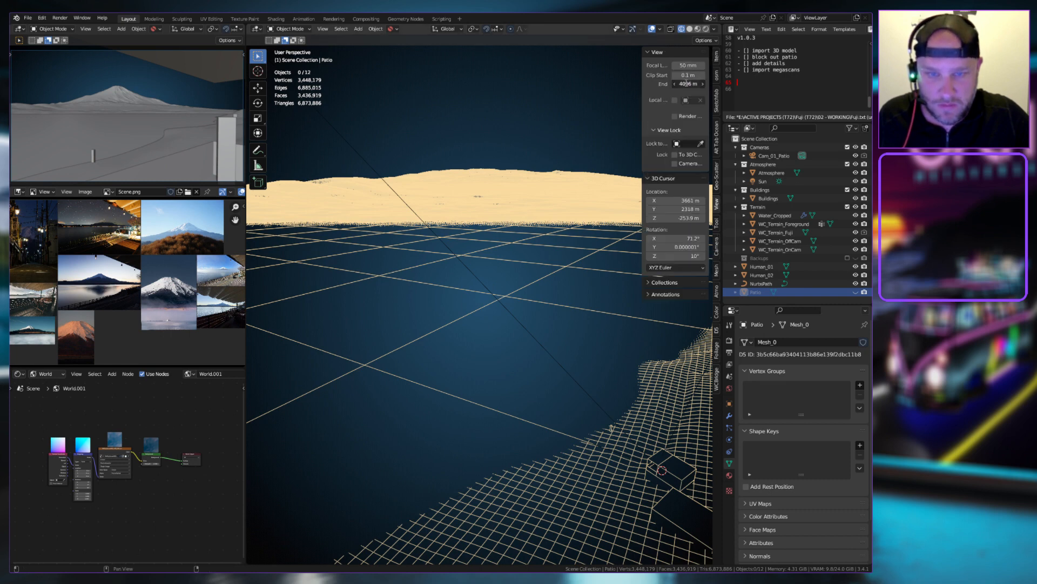
text(10000)
key(Return)
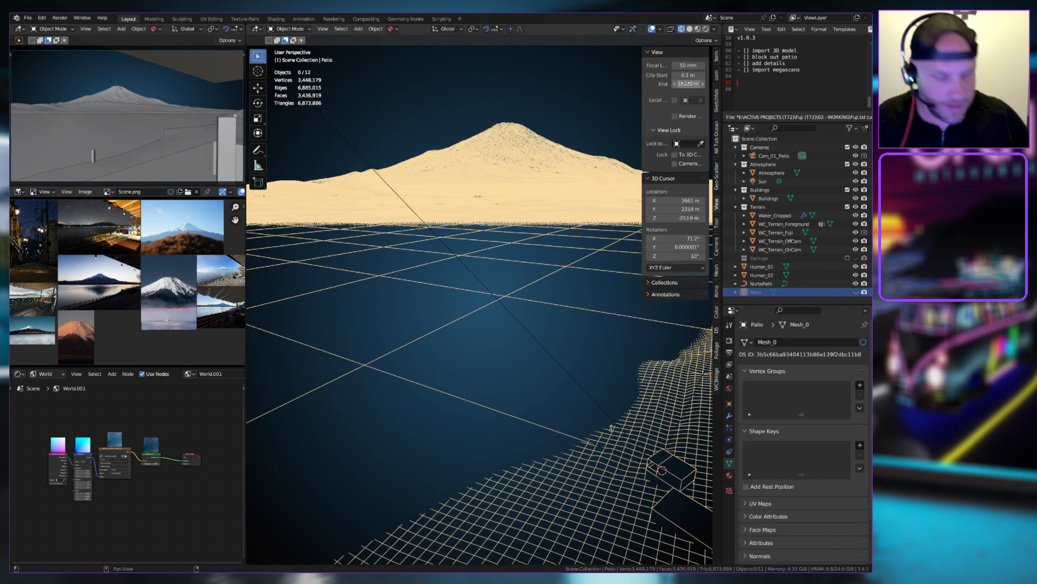
Switch the main viewport's display of the terrain from wireframe to solid shading
middle_drag(455, 275, 512, 341)
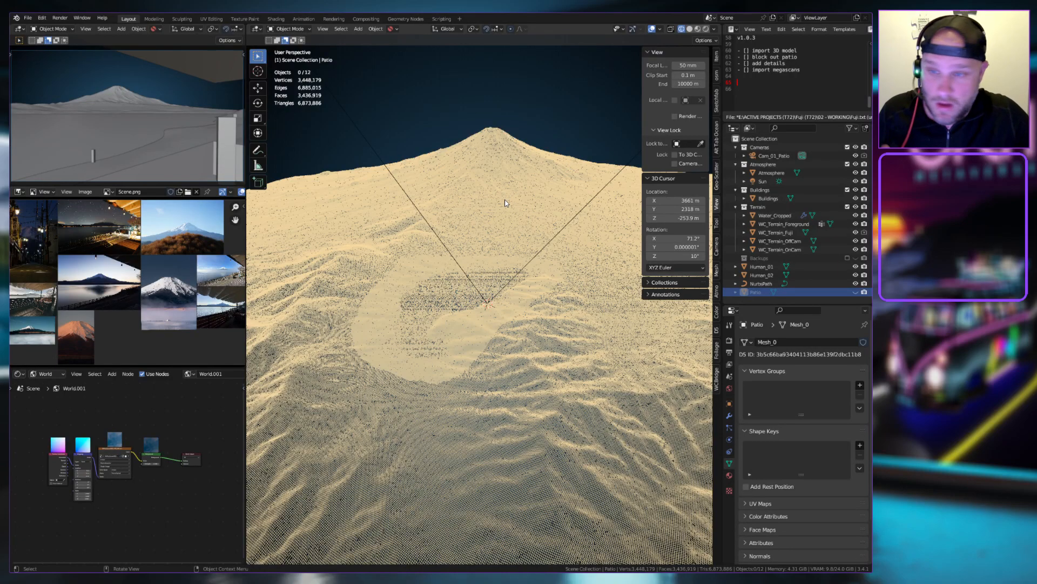
middle_drag(505, 203, 367, 238)
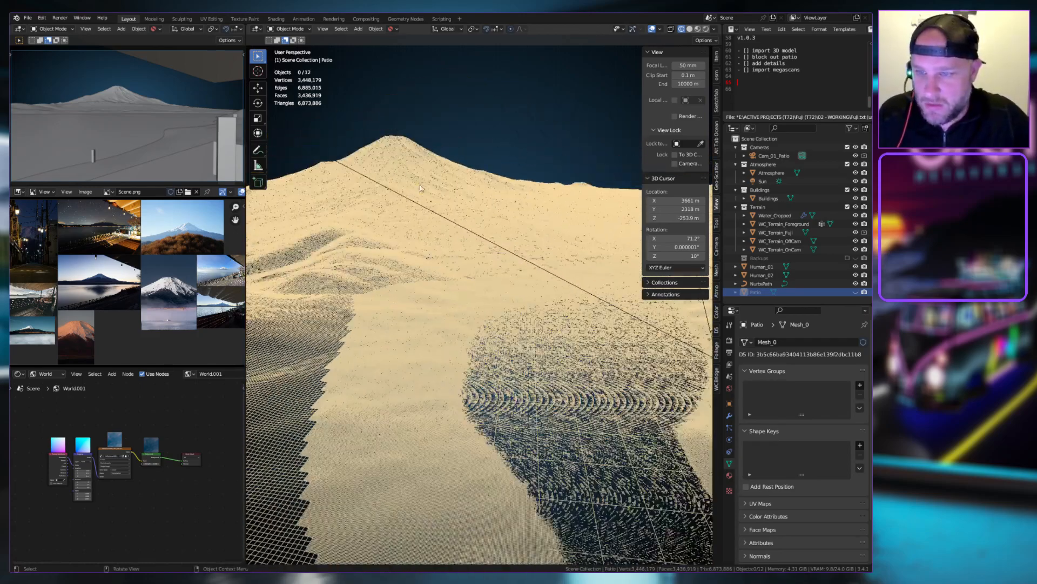
middle_drag(420, 188, 700, 207)
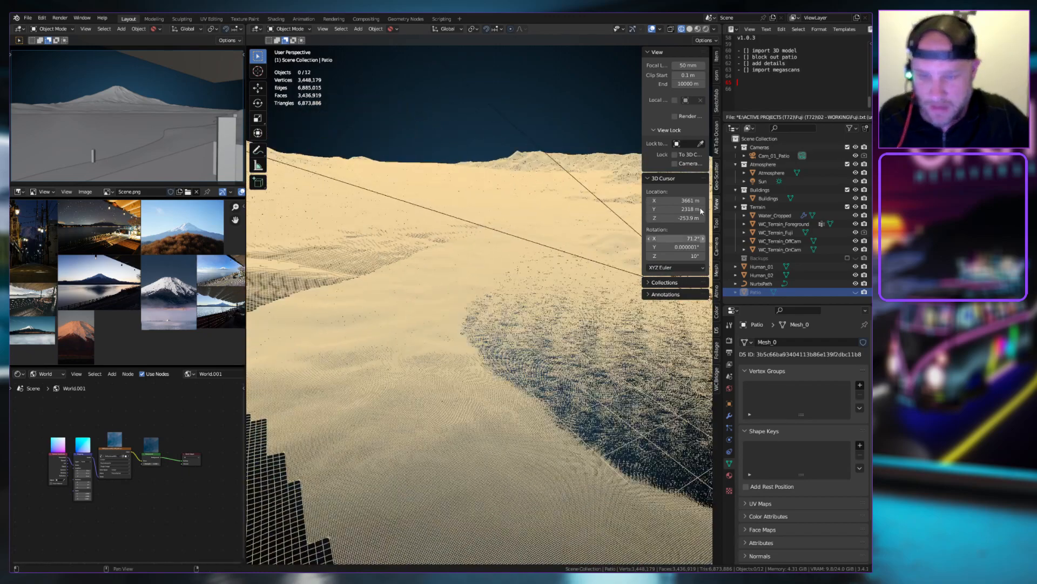
click(690, 29)
Inspect the shaded terrain, the mountain and the lakeside buildings around the patio camera, selecting the Buildings object
mouse_move(631, 184)
middle_down()
mouse_move(514, 264)
mouse_move(579, 306)
mouse_move(493, 300)
mouse_move(512, 269)
middle_up()
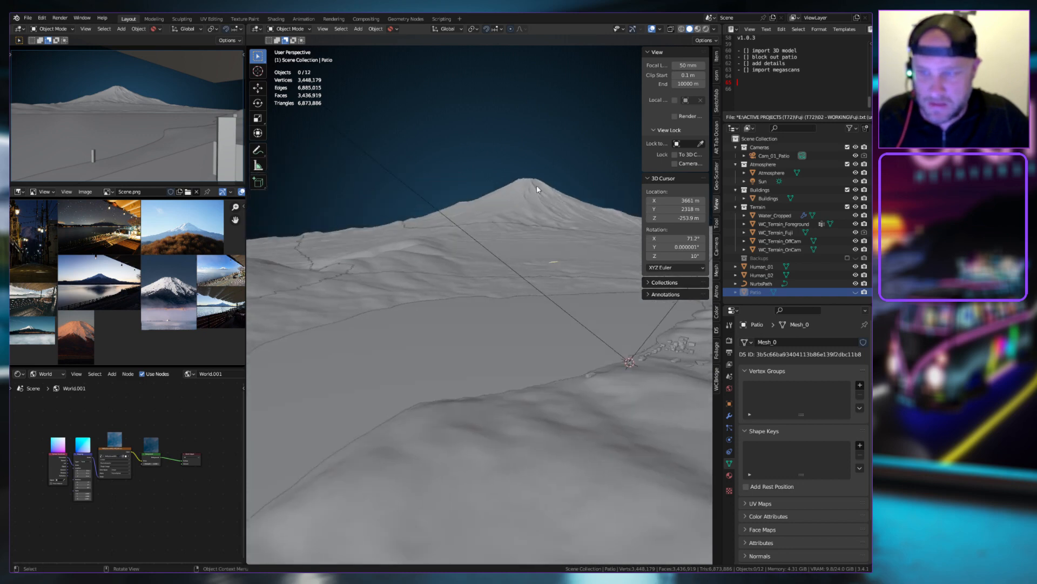
middle_drag(538, 186, 516, 308)
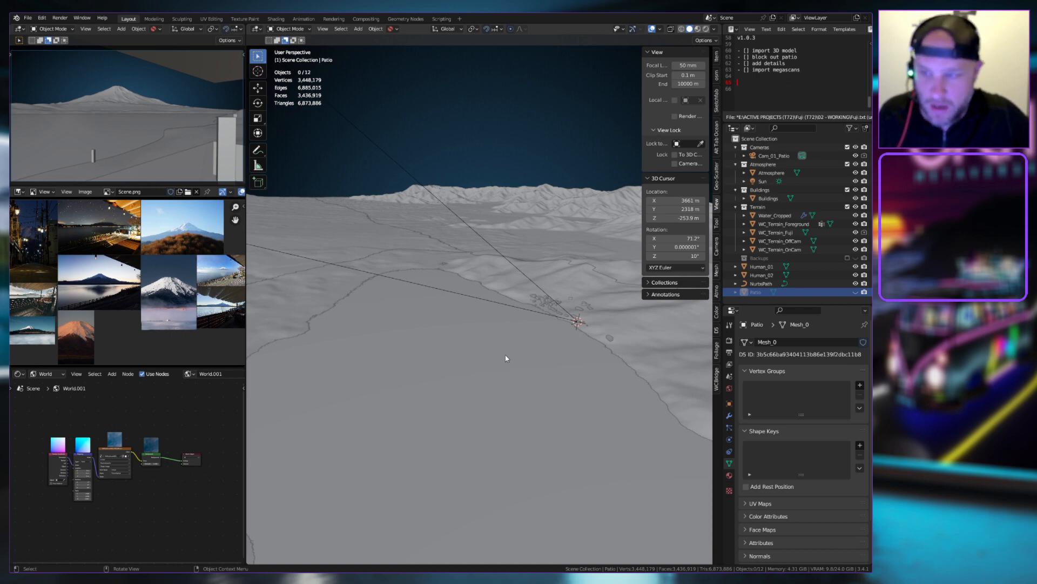
middle_drag(507, 358, 480, 312)
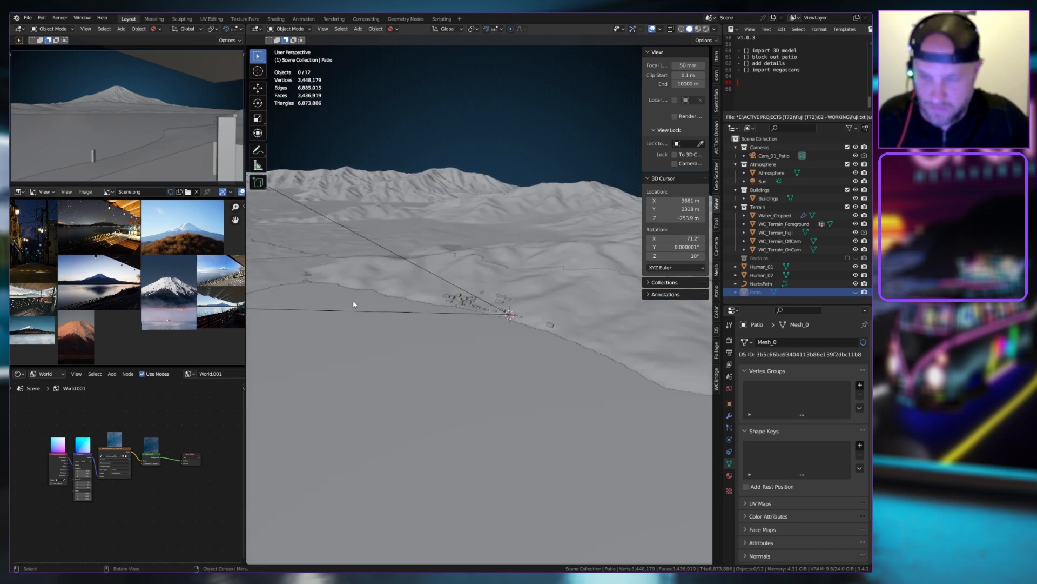
scroll(513, 319, up, 4)
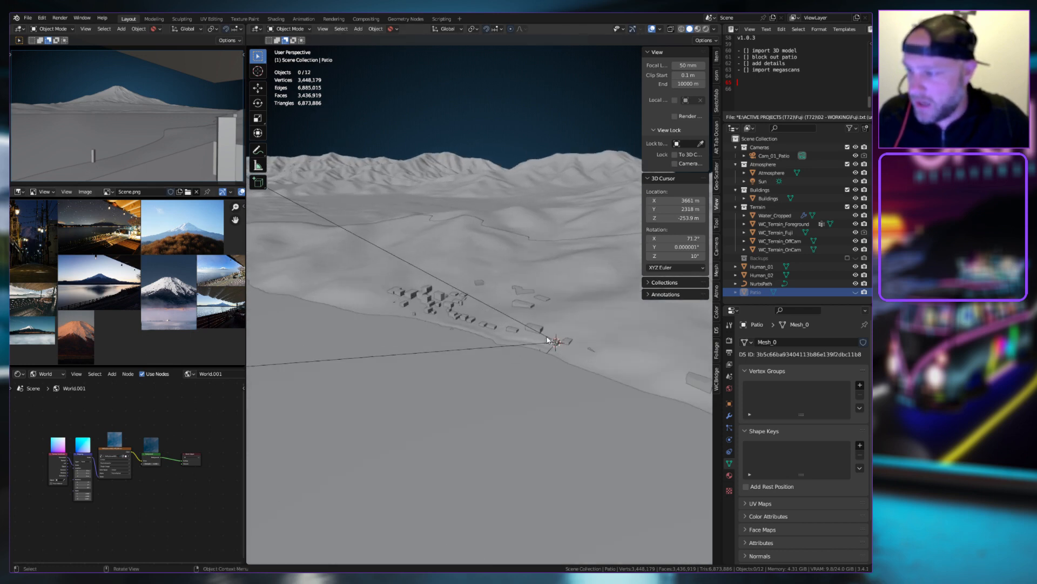
middle_drag(588, 352, 564, 341)
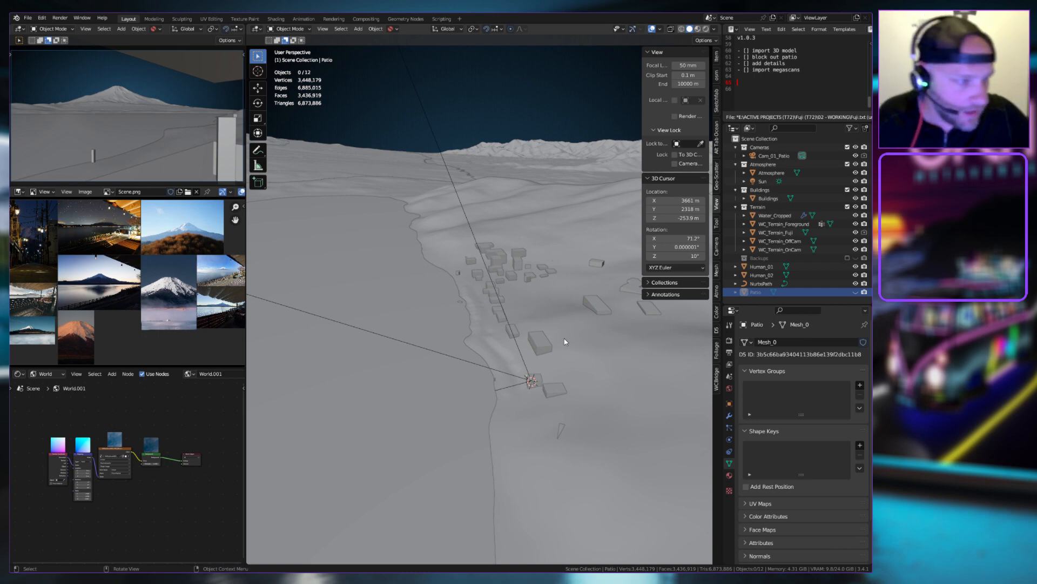
middle_drag(585, 401, 525, 319)
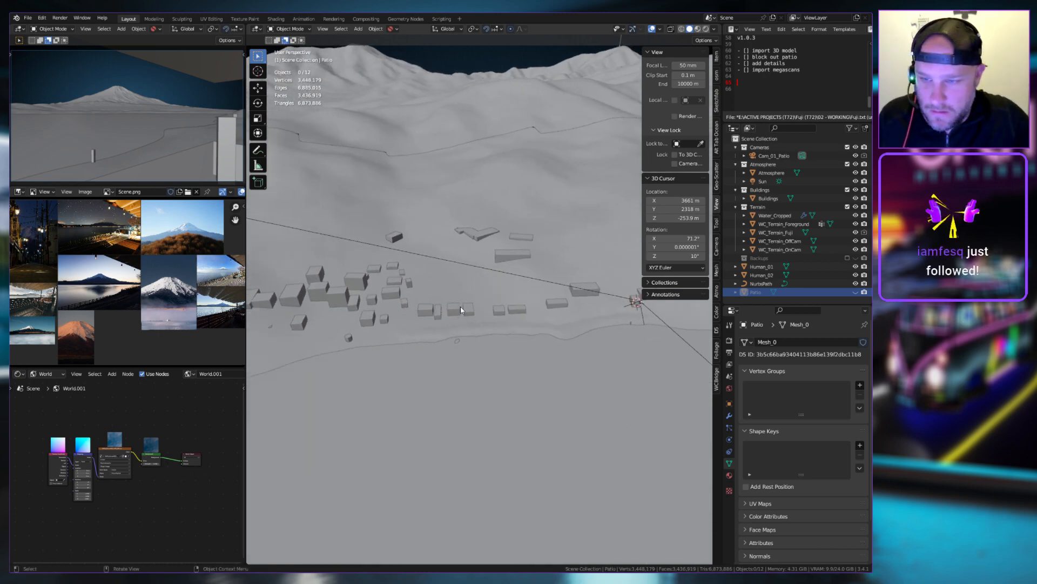
mouse_move(501, 319)
middle_down()
mouse_move(545, 294)
mouse_move(500, 306)
middle_up()
click(557, 285)
scroll(500, 306, up, 5)
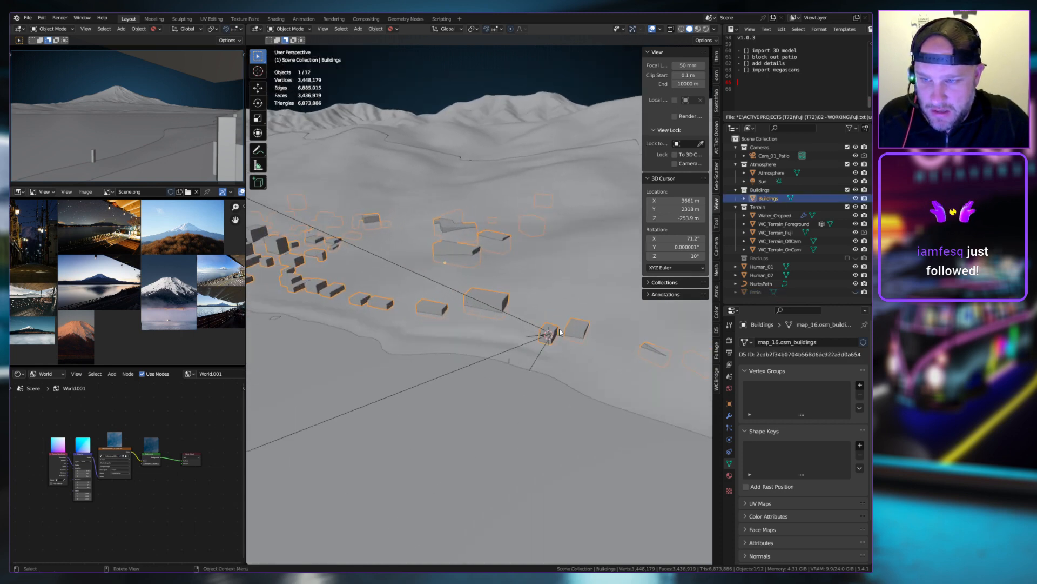
scroll(623, 362, up, 4)
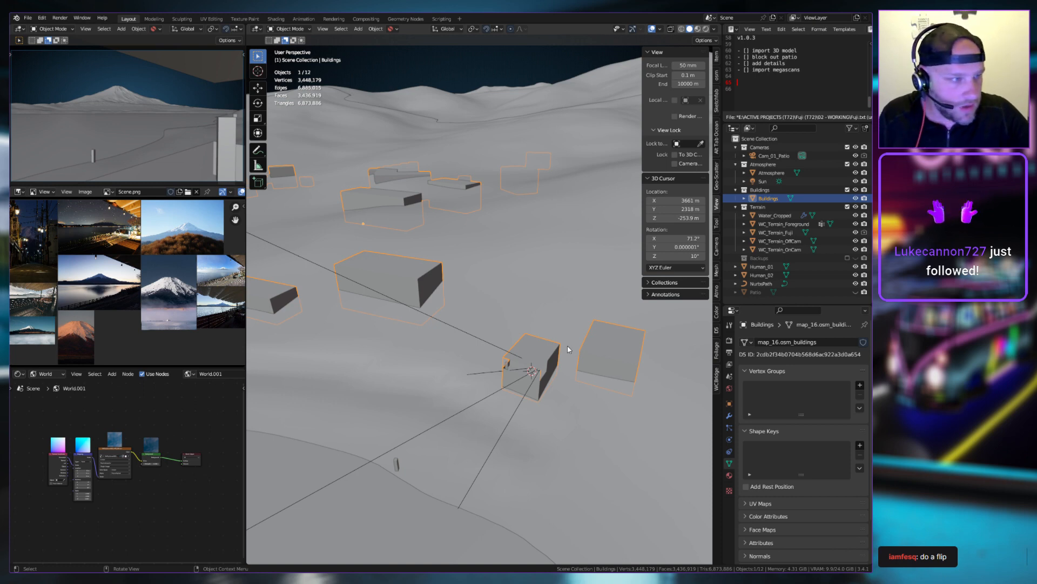
middle_drag(564, 350, 541, 356)
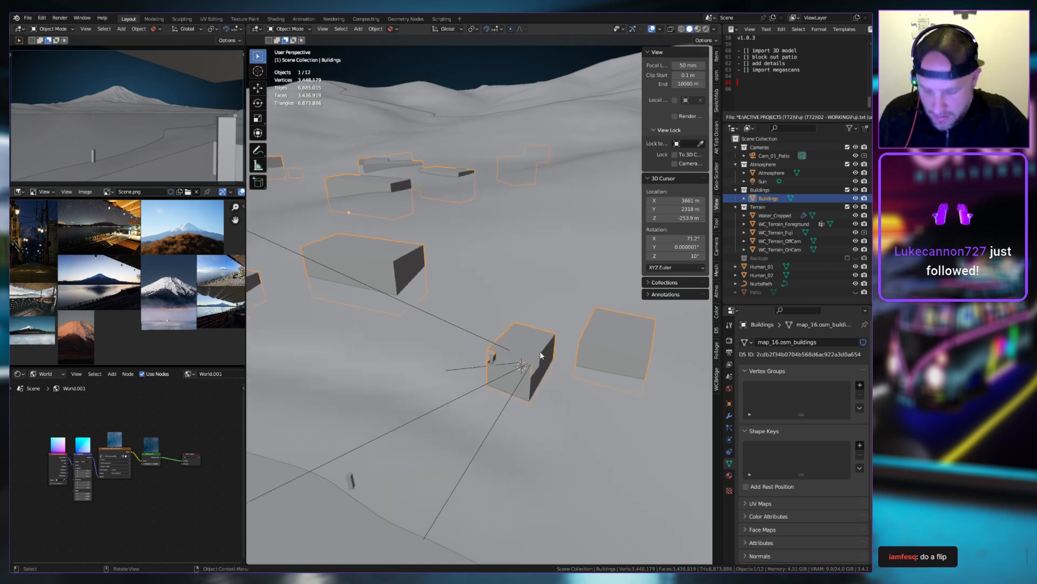
Look through the scene camera, select Human_01 and display the main viewport with rendered shading
key(KP_0)
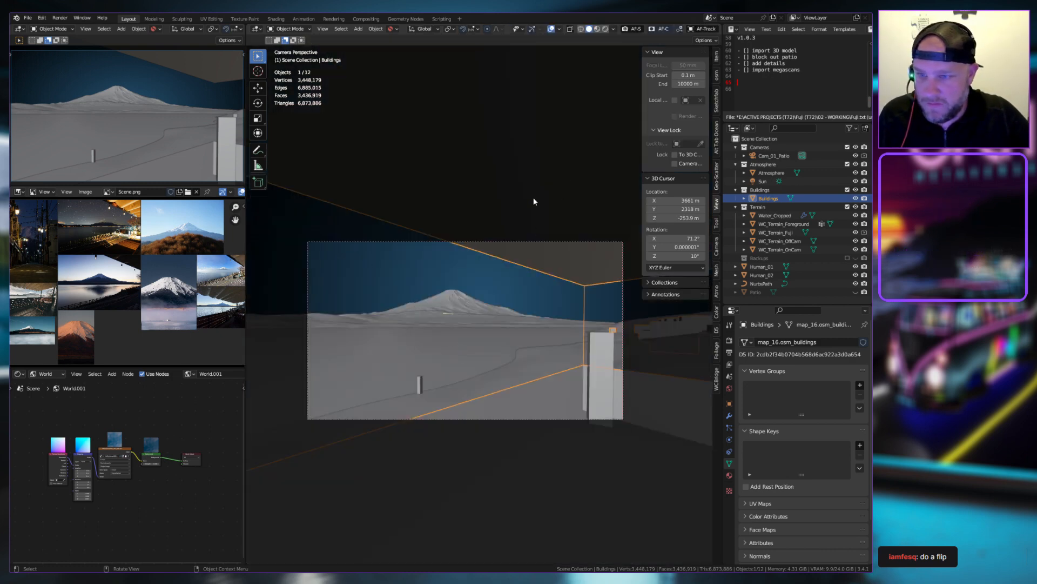
click(596, 339)
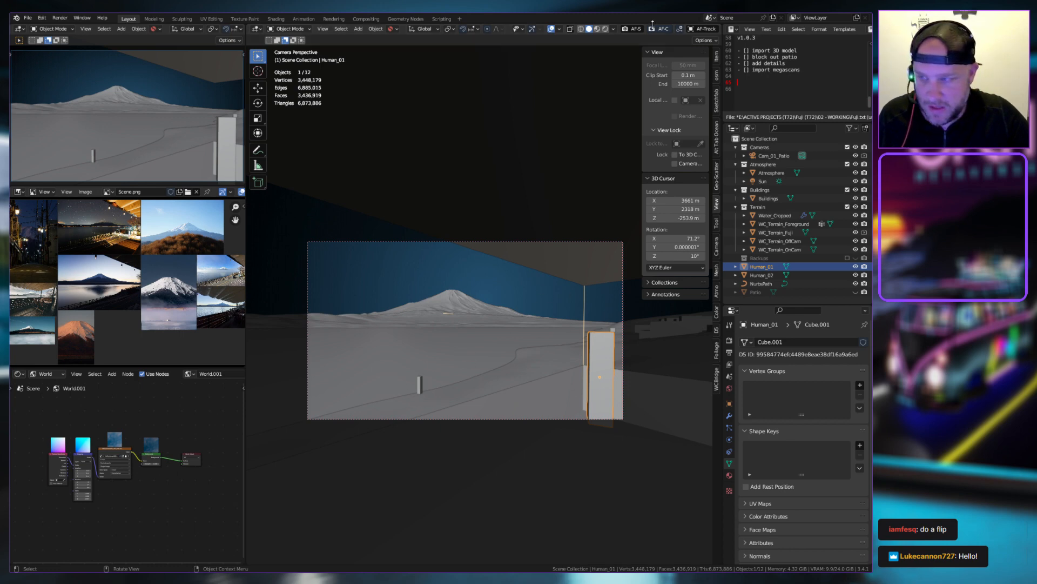
click(598, 29)
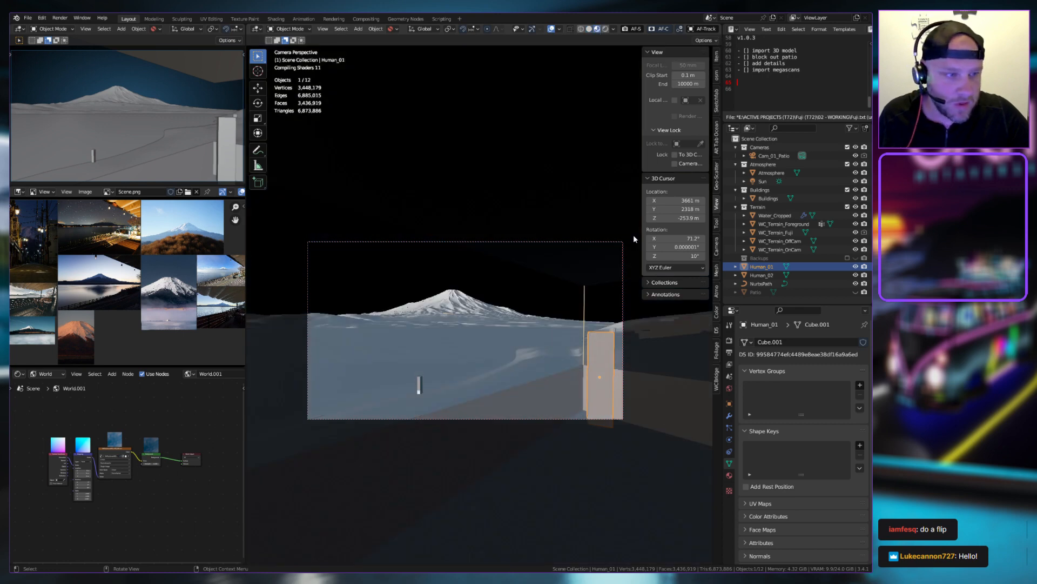
click(605, 29)
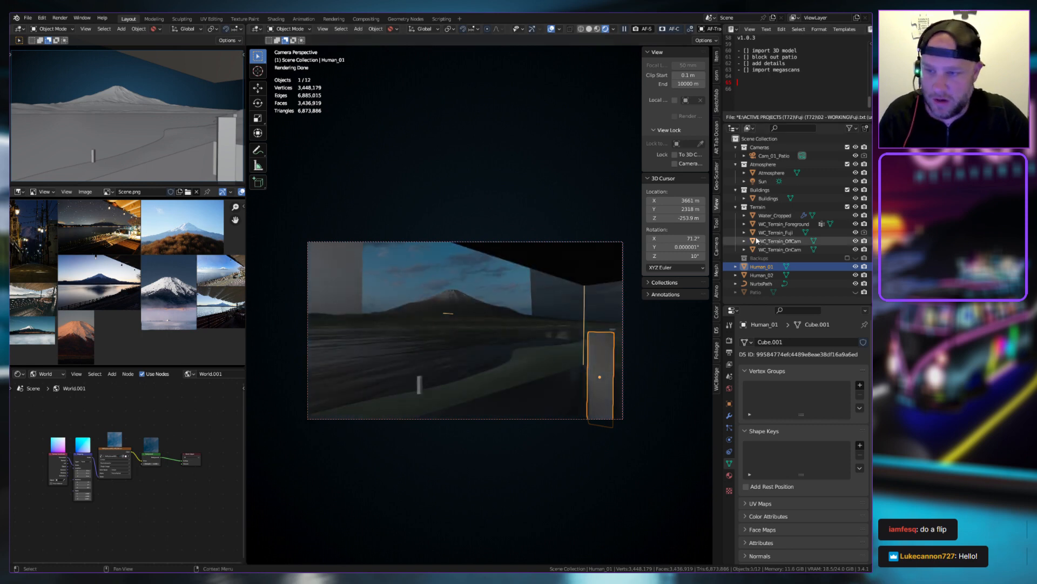
Set the clip end distance of the Cam_01_Patio camera to 20000 m
click(763, 155)
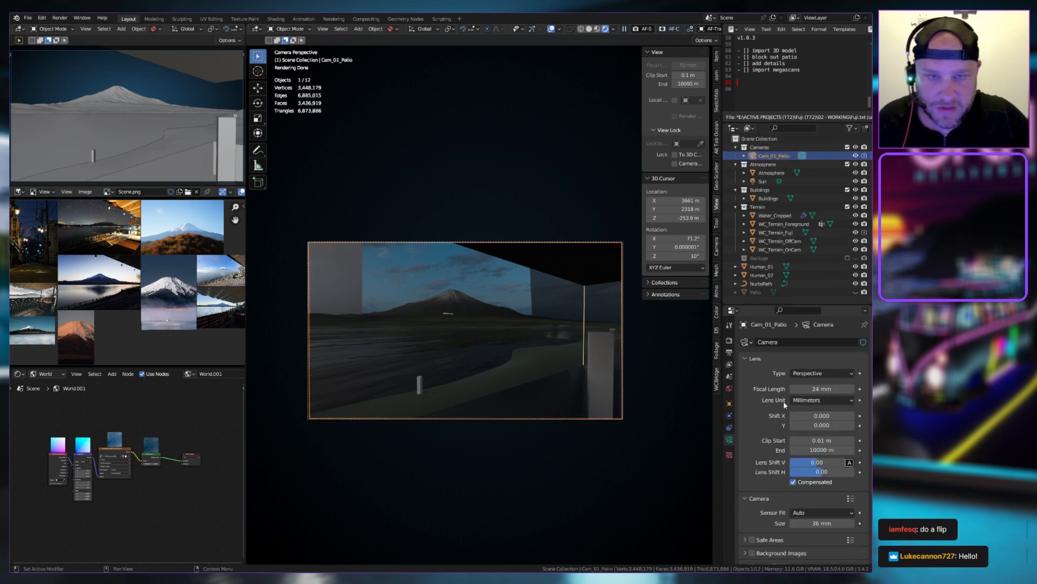
click(822, 449)
click(808, 450)
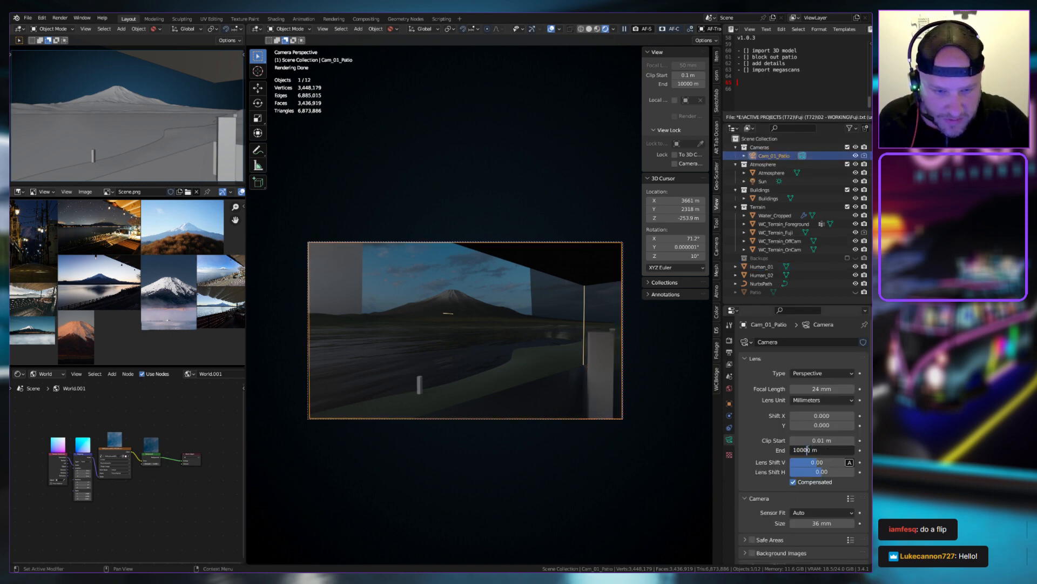
key(Home)
key(Delete)
text(2)
key(Return)
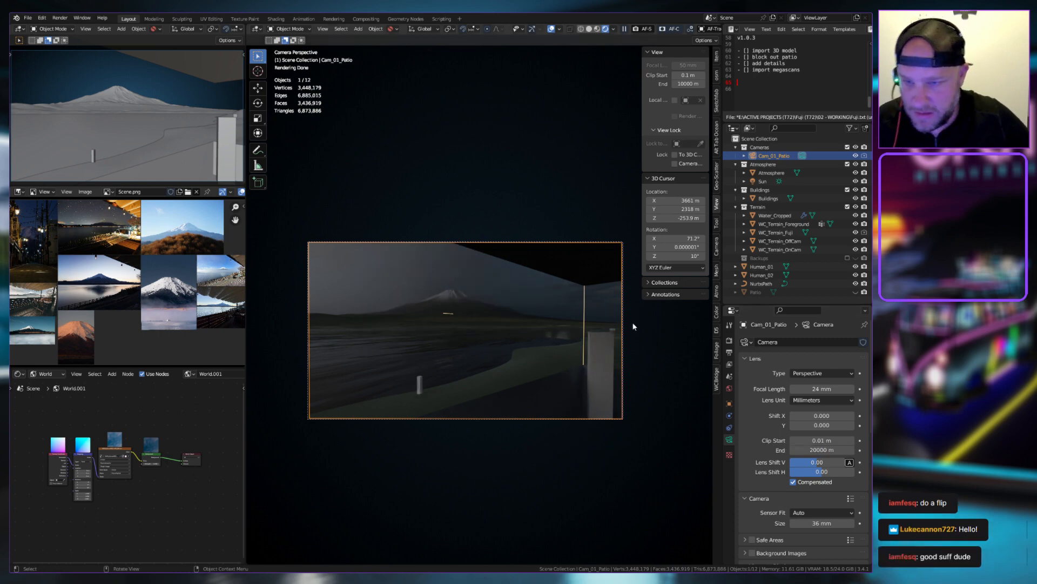
Deselect everything and switch the small camera viewport to rendered shading
key(alt+a)
key(z)
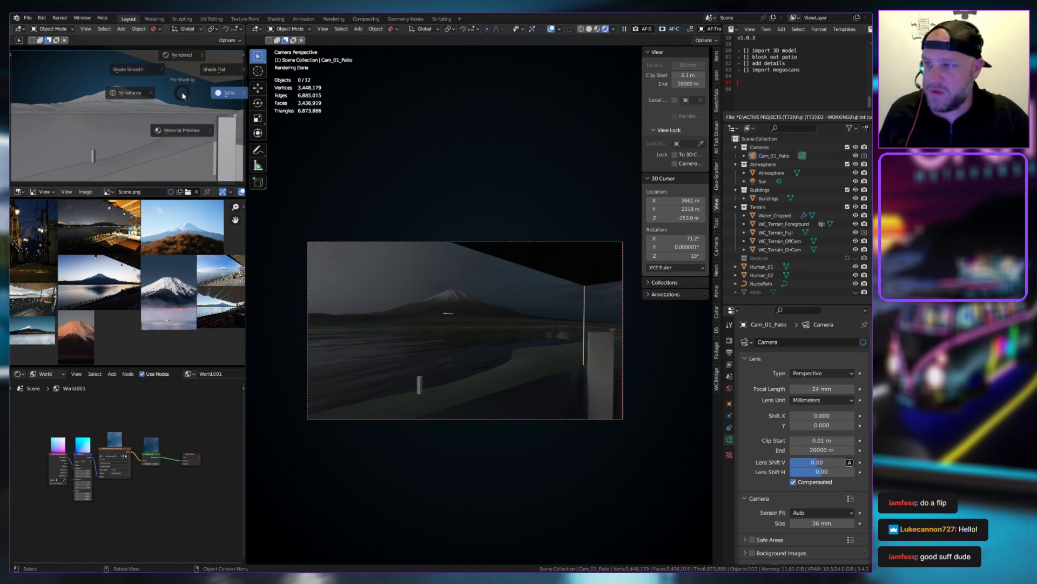
click(185, 50)
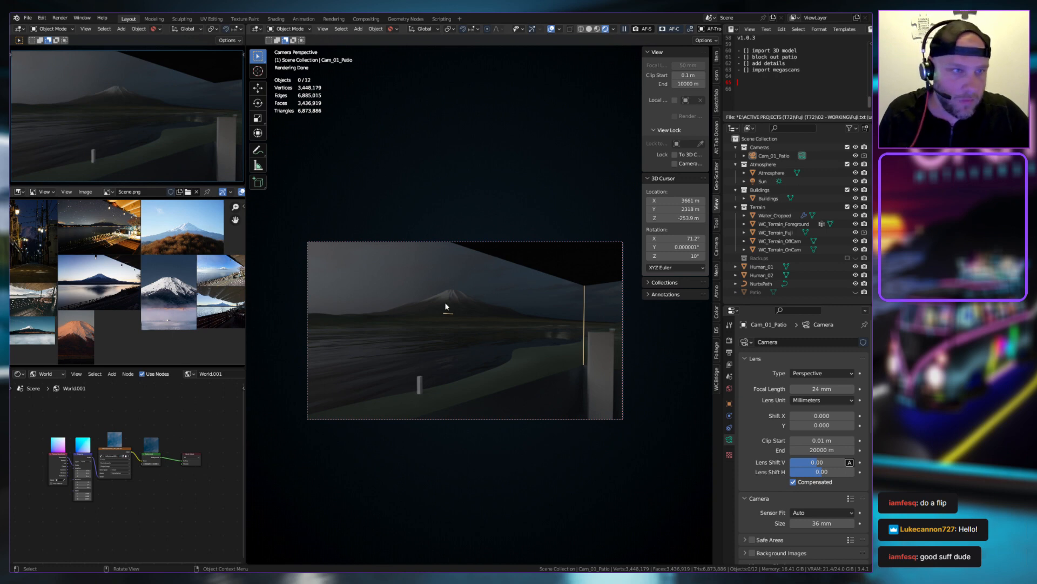
Leave the camera view, select the Atmosphere object and return the main viewport to solid shading
middle_drag(486, 293, 510, 320)
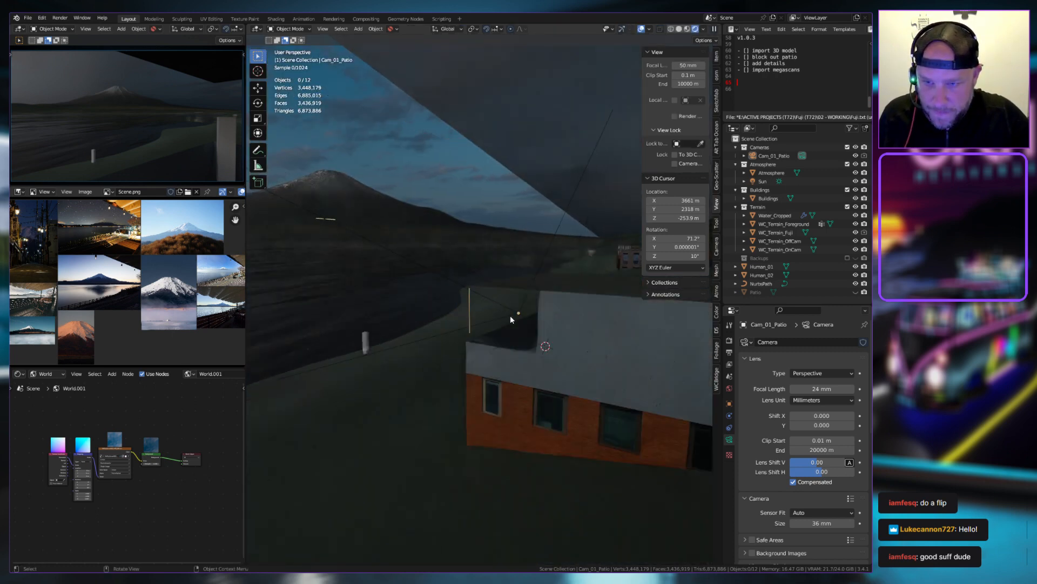
scroll(510, 316, down, 10)
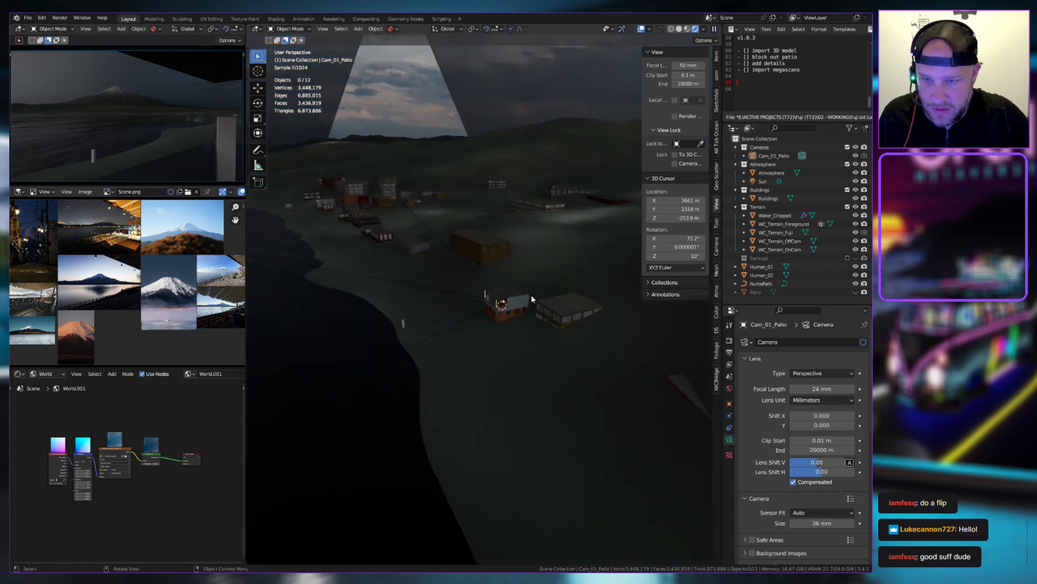
scroll(527, 296, up, 8)
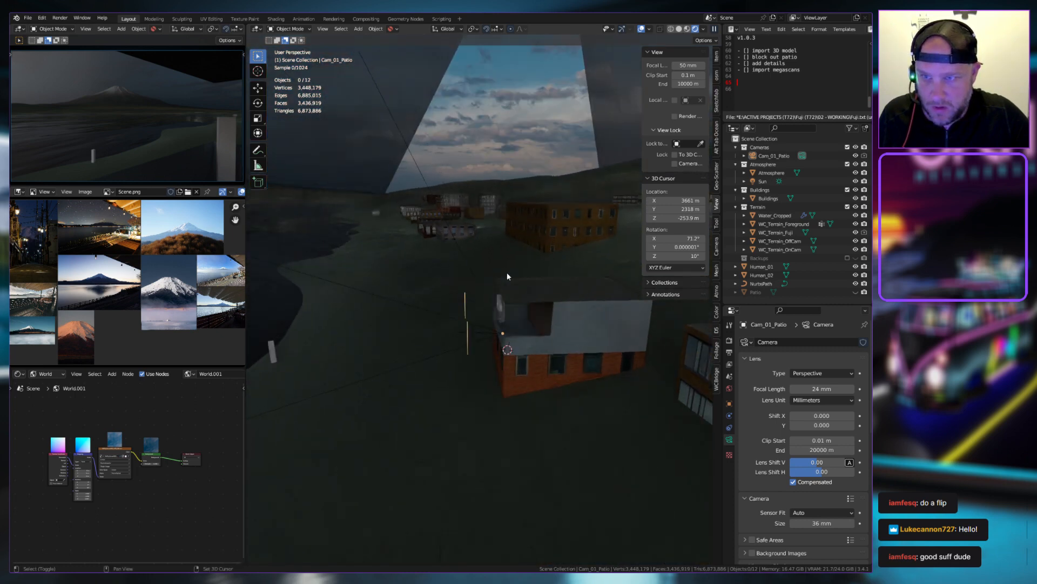
middle_drag(507, 276, 502, 143)
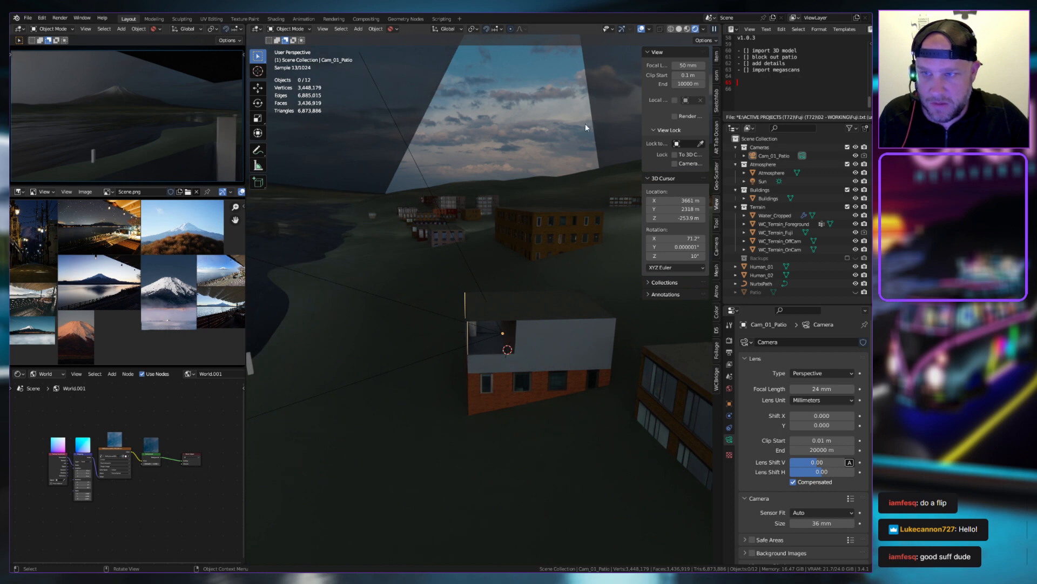
click(771, 172)
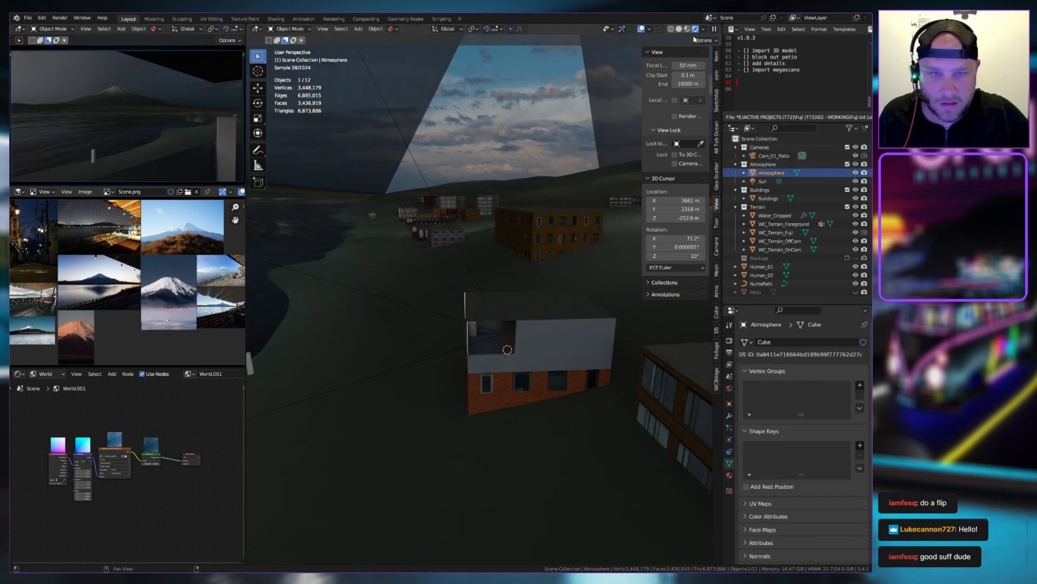
click(679, 29)
Set the main viewport's clip end distance to 20000 m so the whole terrain can be seen
scroll(526, 255, down, 10)
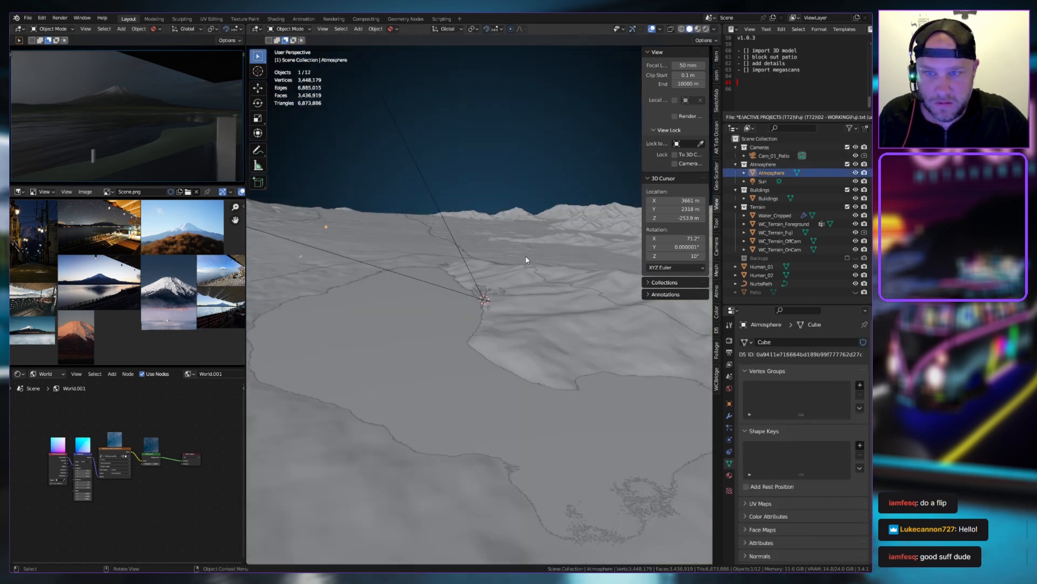
scroll(525, 256, down, 3)
middle_drag(524, 255, 474, 277)
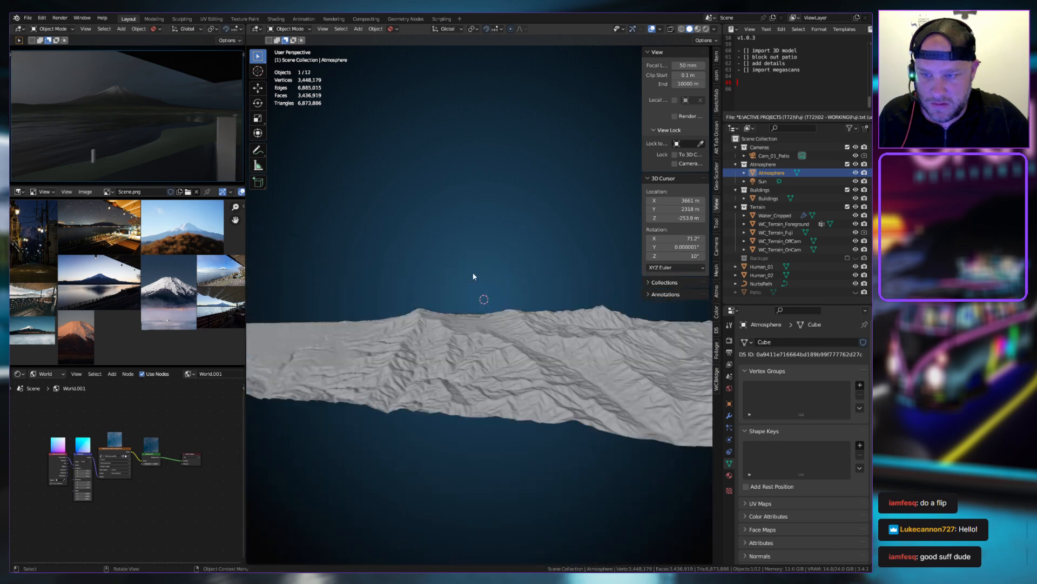
scroll(474, 276, up, 3)
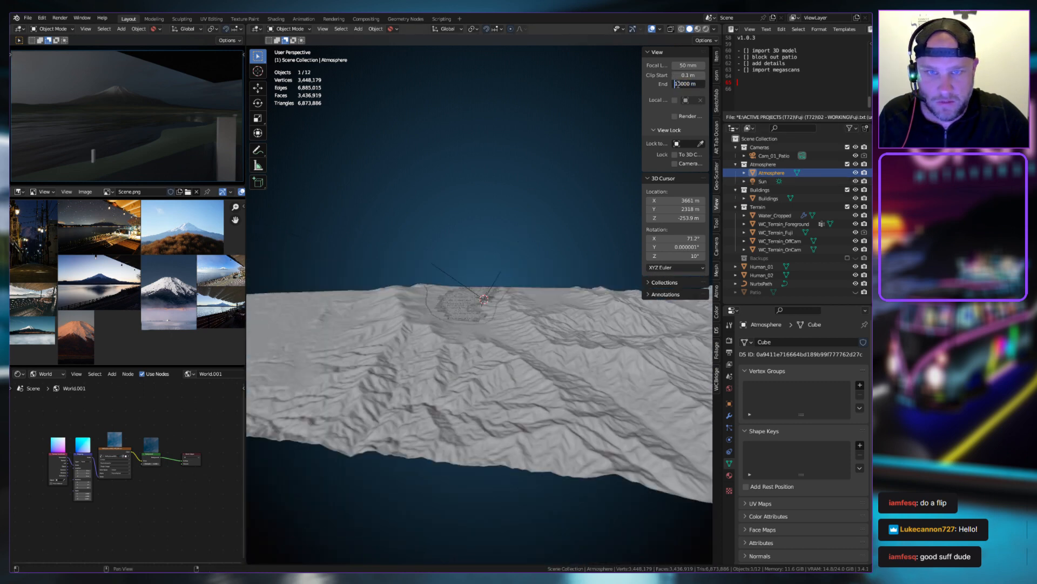
text(2)
key(Return)
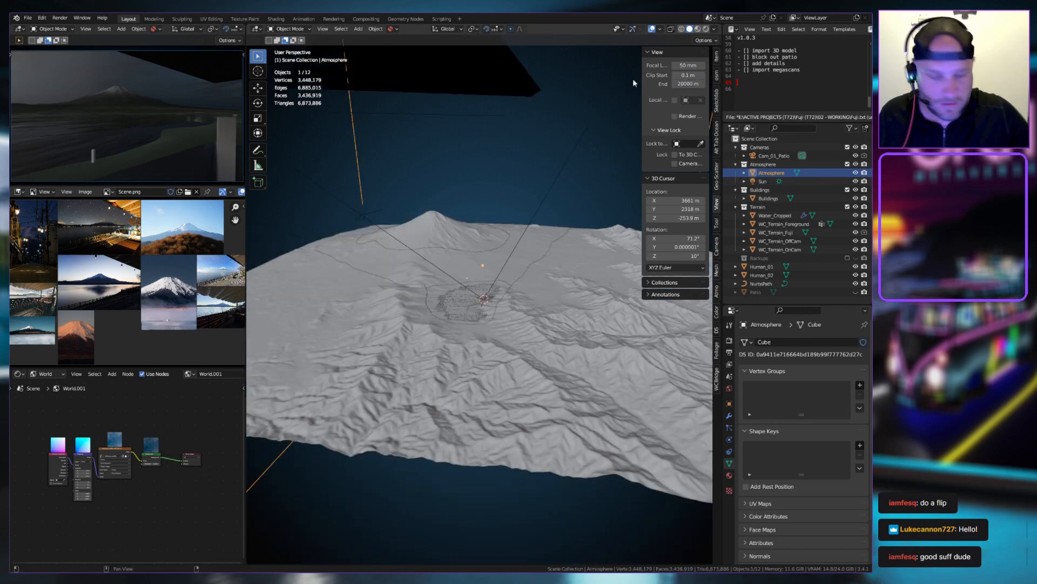
Select the Cam_01_Patio camera together with the Atmosphere, Sun, Buildings, water and all the WC_Terrain objects
mouse_move(502, 222)
middle_down()
mouse_move(491, 231)
mouse_move(507, 251)
mouse_move(475, 242)
mouse_move(516, 229)
middle_up()
scroll(475, 242, down, 4)
scroll(522, 255, up, 5)
scroll(524, 255, down, 4)
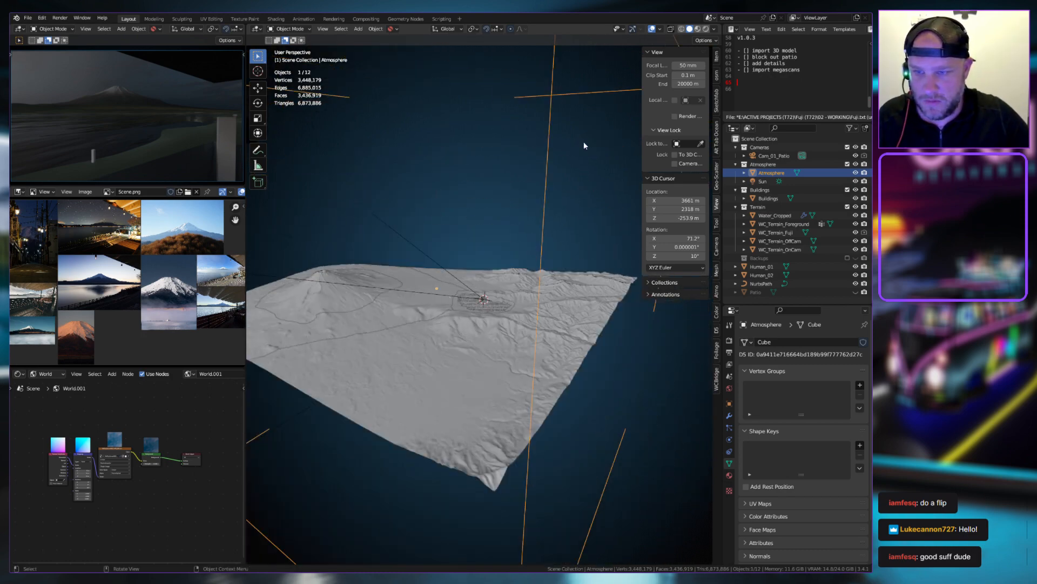
click(771, 155)
ctrl+click(771, 172)
ctrl+click(763, 181)
ctrl+click(768, 198)
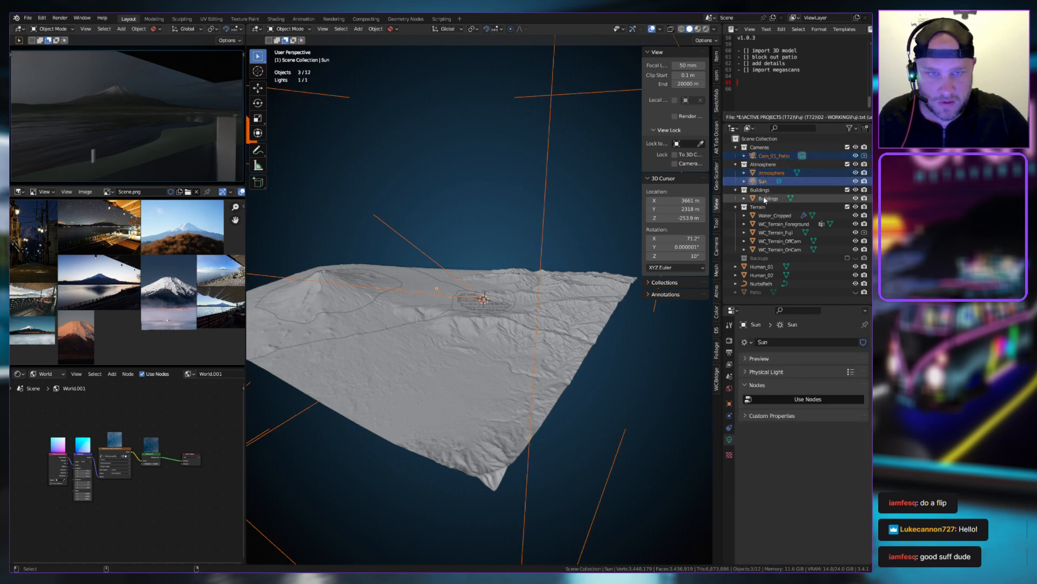
ctrl+click(773, 216)
ctrl+click(778, 224)
ctrl+click(777, 233)
ctrl+click(777, 241)
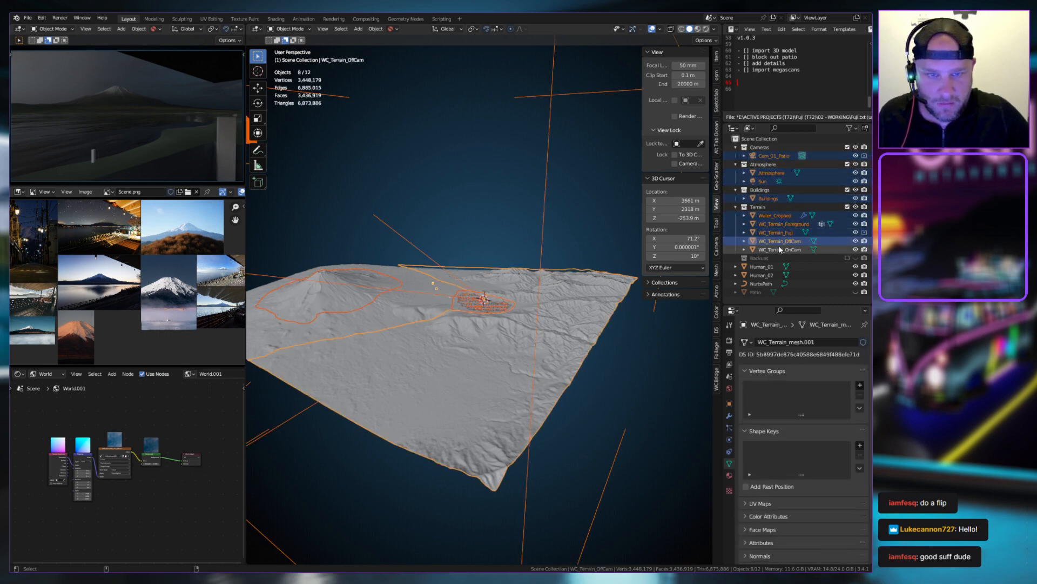
ctrl+click(775, 250)
Add both human figures and the NurbsPath to the selection, then unhide the Patio model and include it too
ctrl+click(762, 266)
ctrl+click(761, 275)
ctrl+click(761, 284)
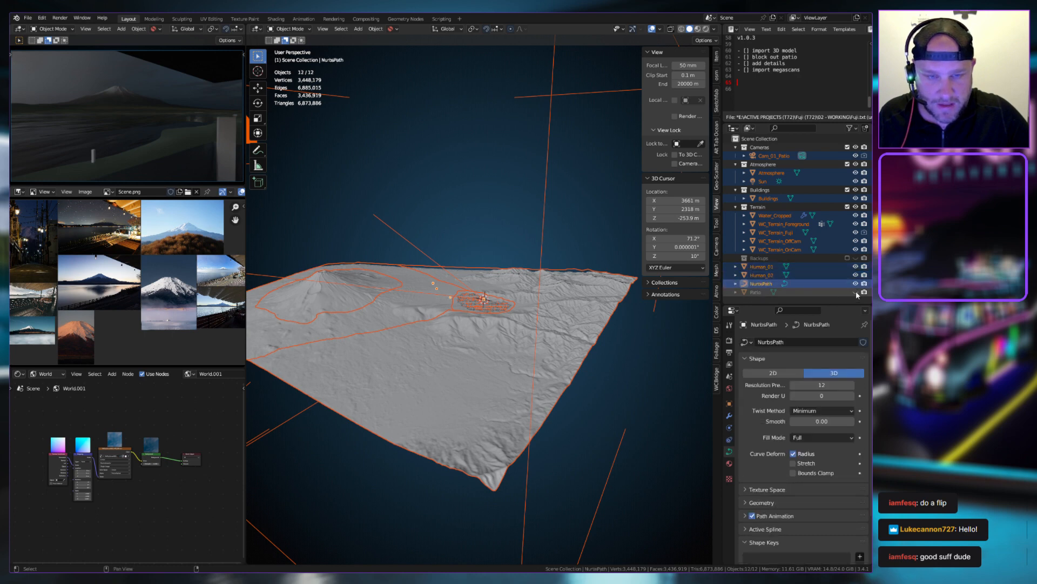
click(855, 292)
ctrl+click(756, 291)
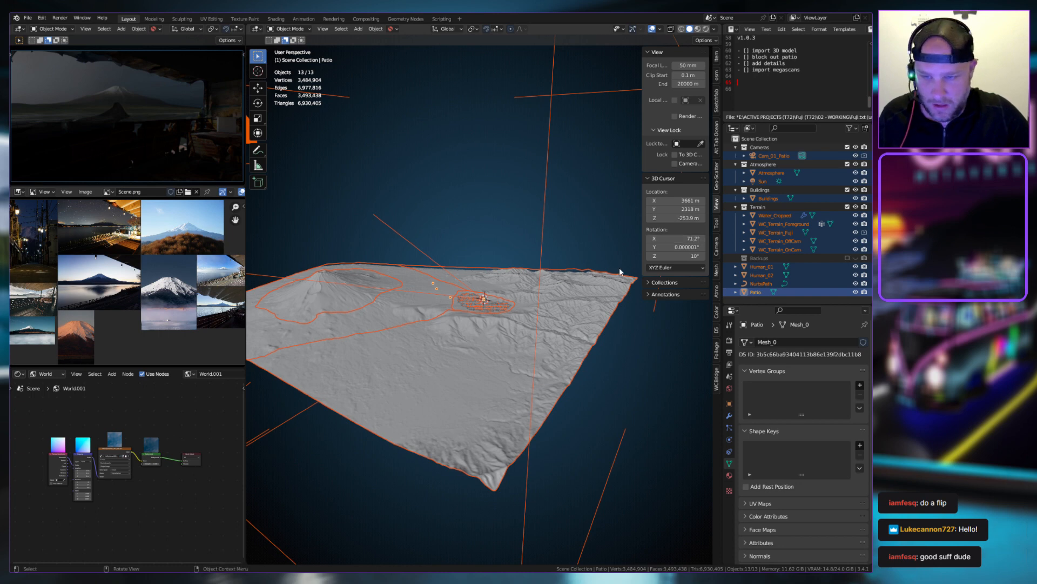
Scale all selected objects down uniformly by about 0.156, then scale them again by about 0.453
key(s)
click(451, 289)
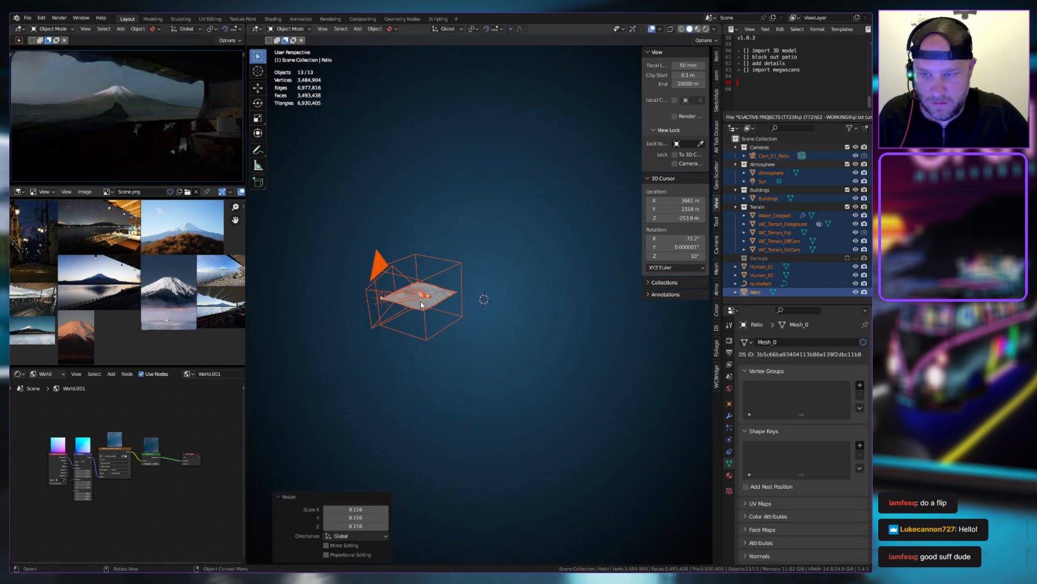
scroll(441, 289, up, 3)
scroll(414, 296, up, 6)
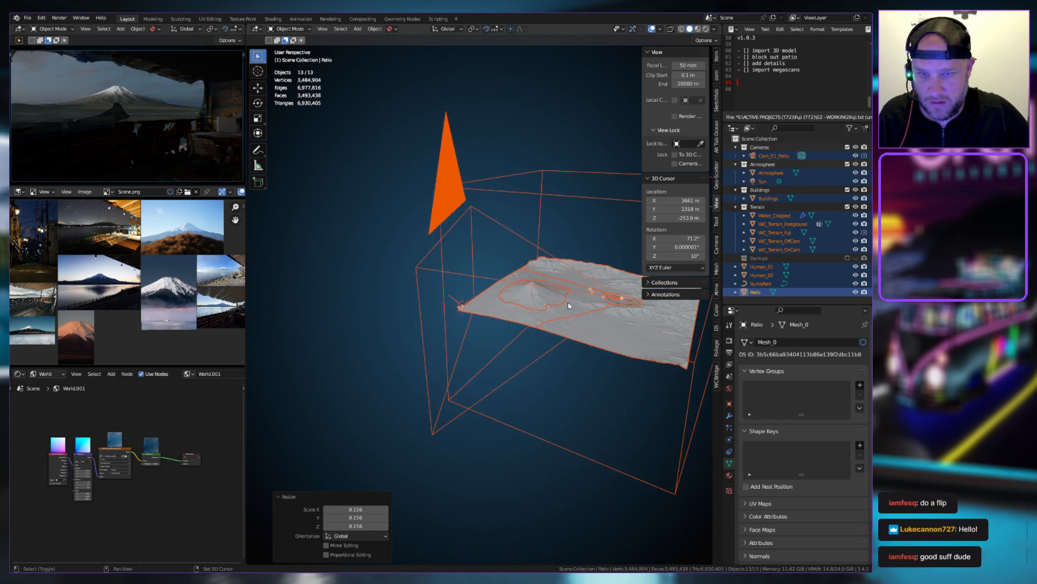
key(s)
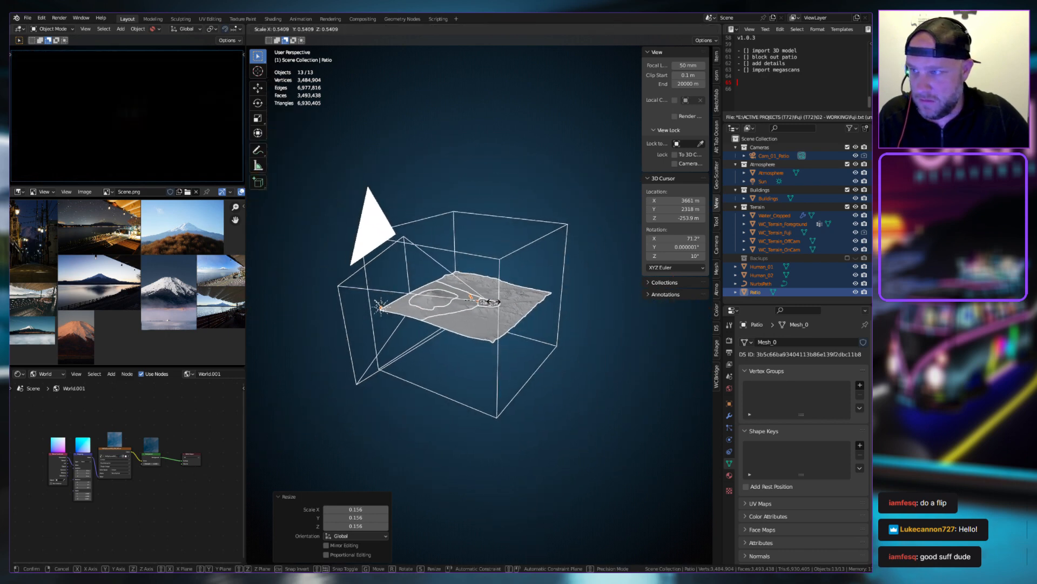
click(490, 305)
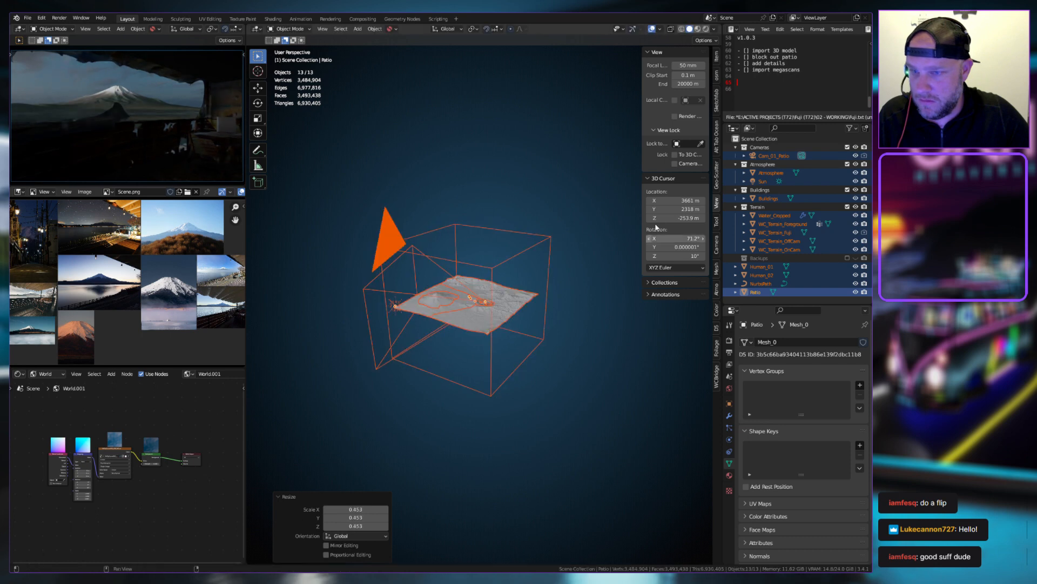
Show the transform values and select the Atmosphere box to check its dimensions
click(717, 58)
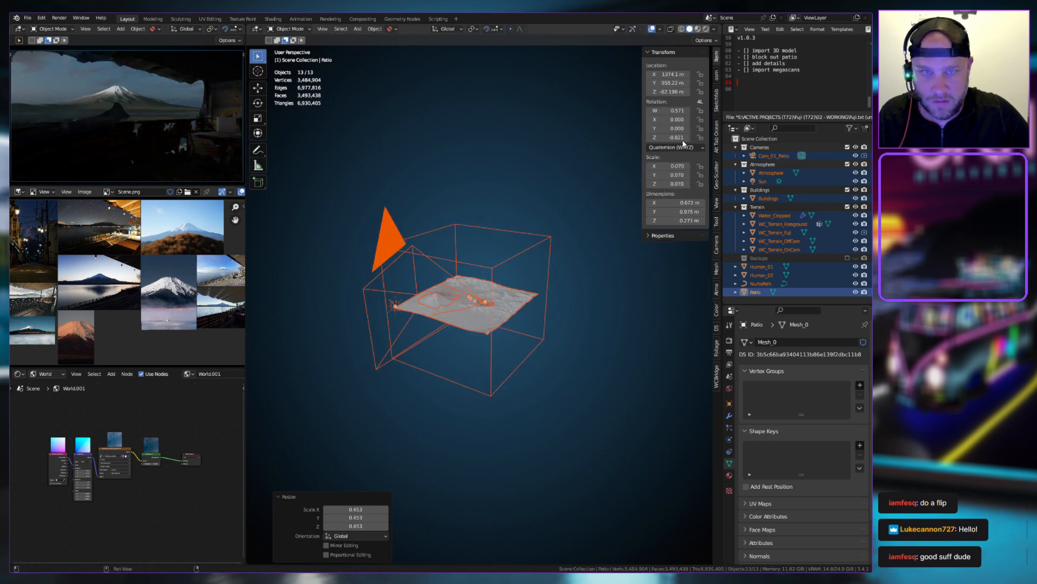
click(546, 293)
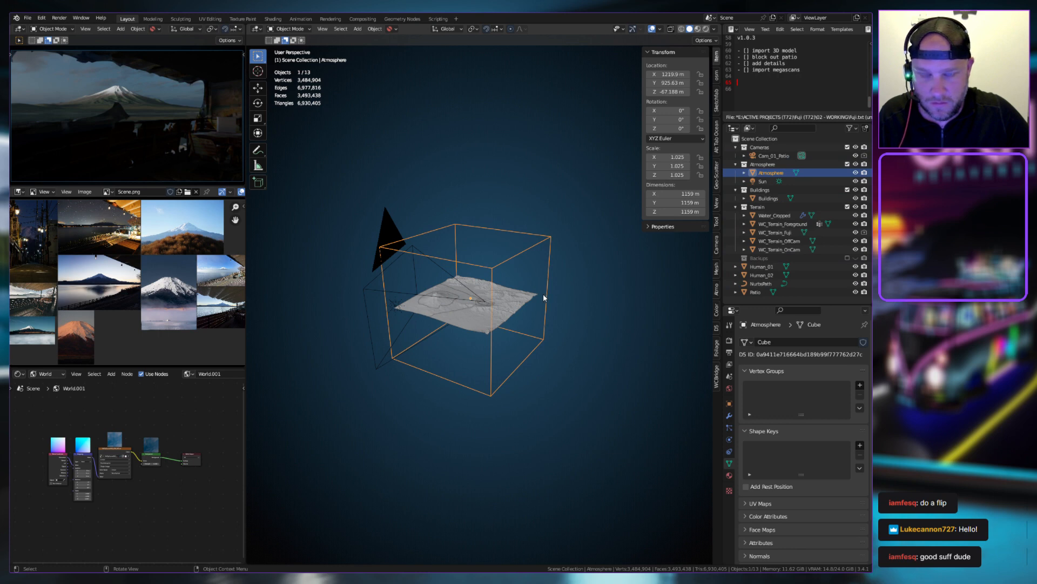
scroll(497, 268, up, 2)
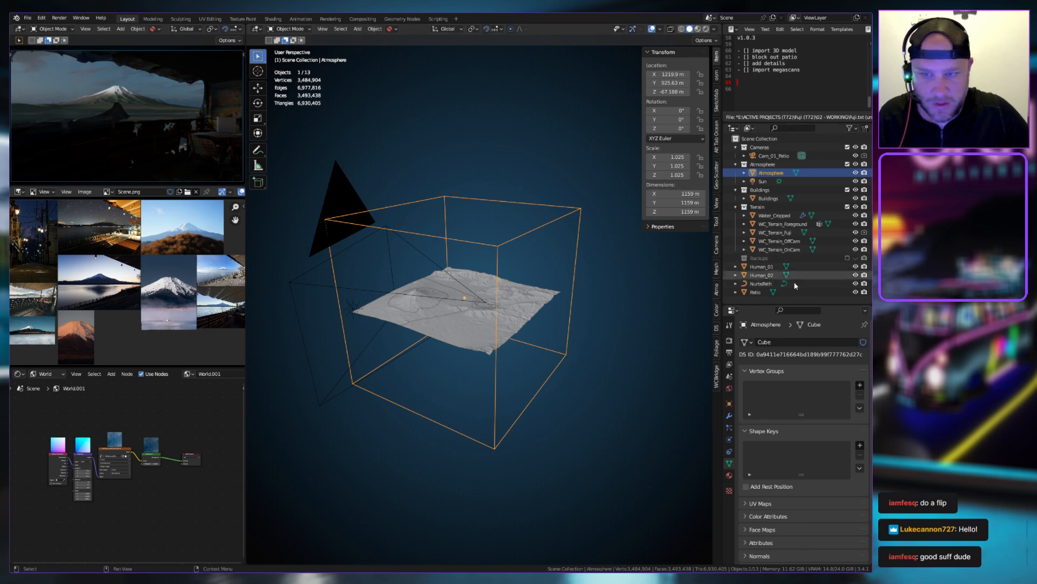
Hide the Patio model, select the WC_Terrain_Foreground mesh and inspect the rescaled terrain up close around the lakeside buildings
click(855, 291)
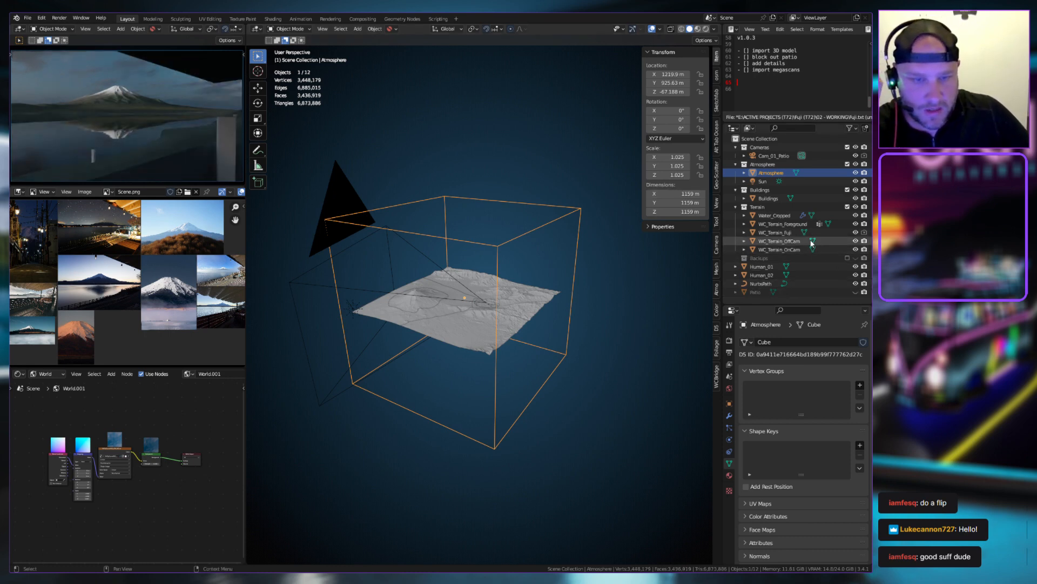
middle_drag(488, 215, 527, 217)
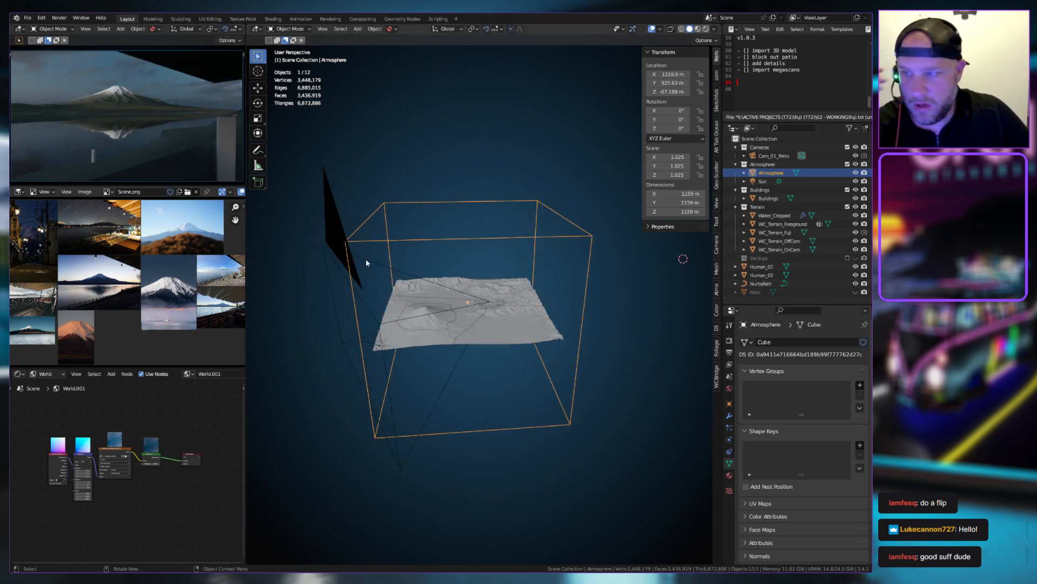
middle_drag(419, 263, 433, 274)
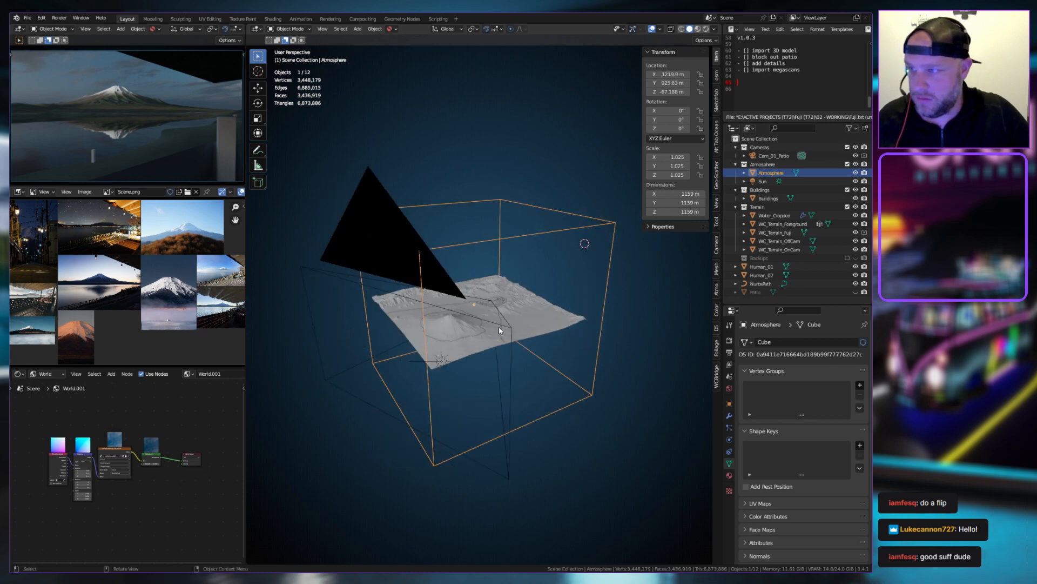
middle_drag(499, 327, 547, 300)
scroll(547, 300, up, 4)
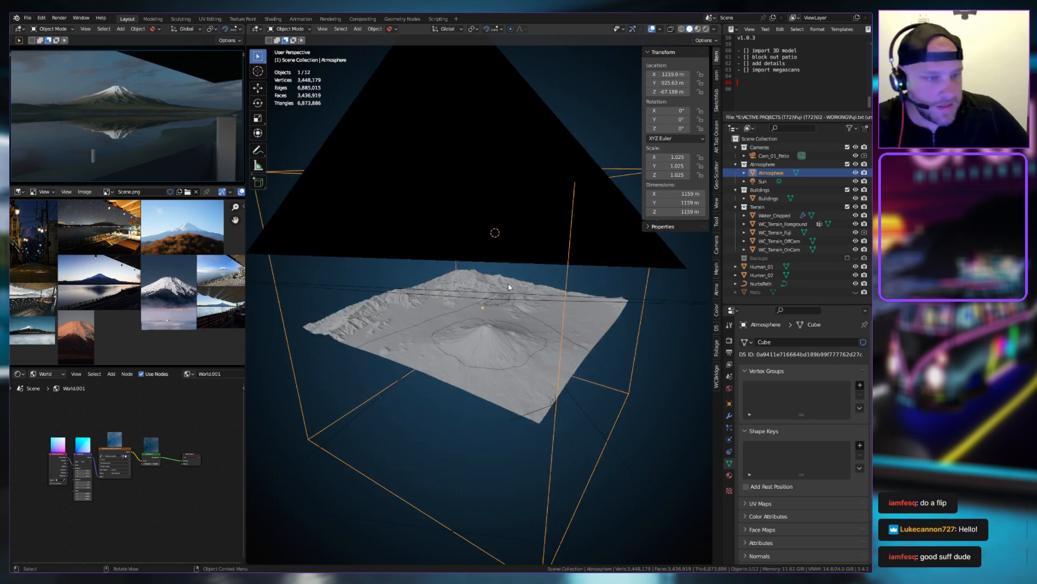
middle_drag(388, 249, 642, 377)
scroll(505, 317, up, 5)
click(579, 311)
scroll(578, 310, up, 5)
scroll(621, 339, up, 4)
scroll(528, 338, up, 3)
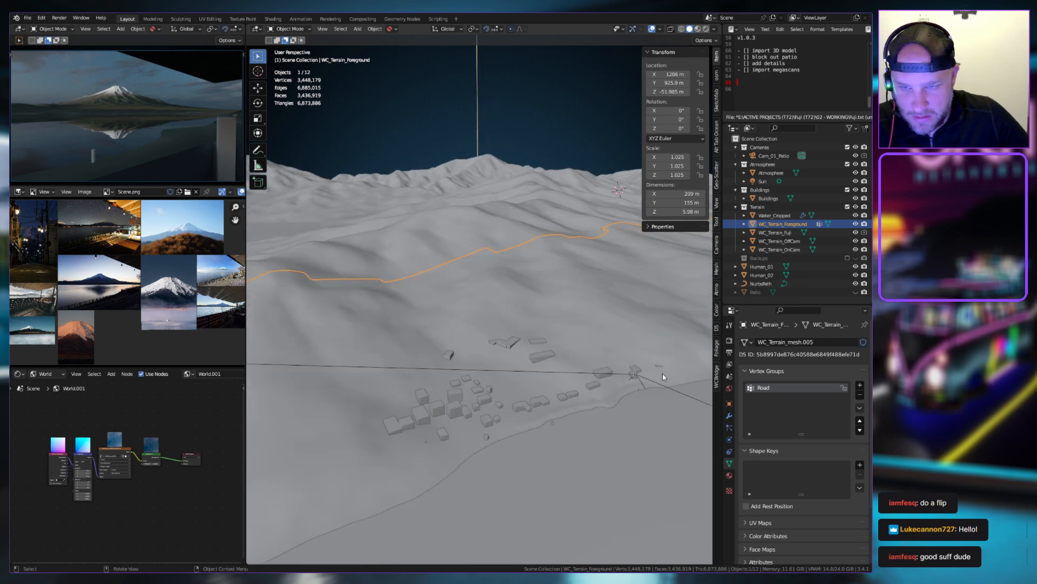
Bring the whole terrain back into view, then select the Patio model and unhide it
key(shift+c)
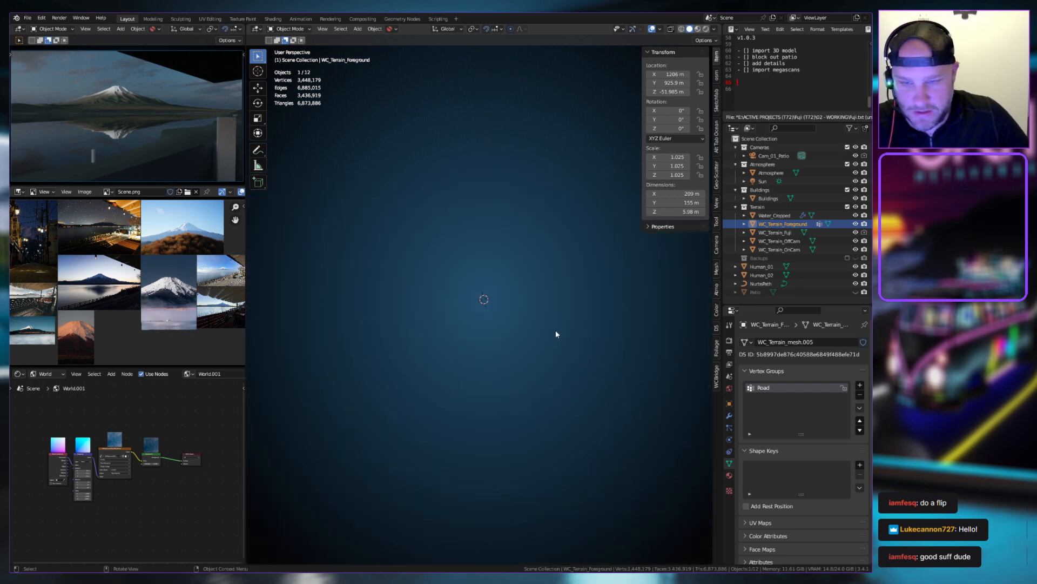
middle_drag(549, 342, 534, 340)
scroll(498, 352, up, 7)
shift+middle_drag(412, 353, 543, 261)
key(Home)
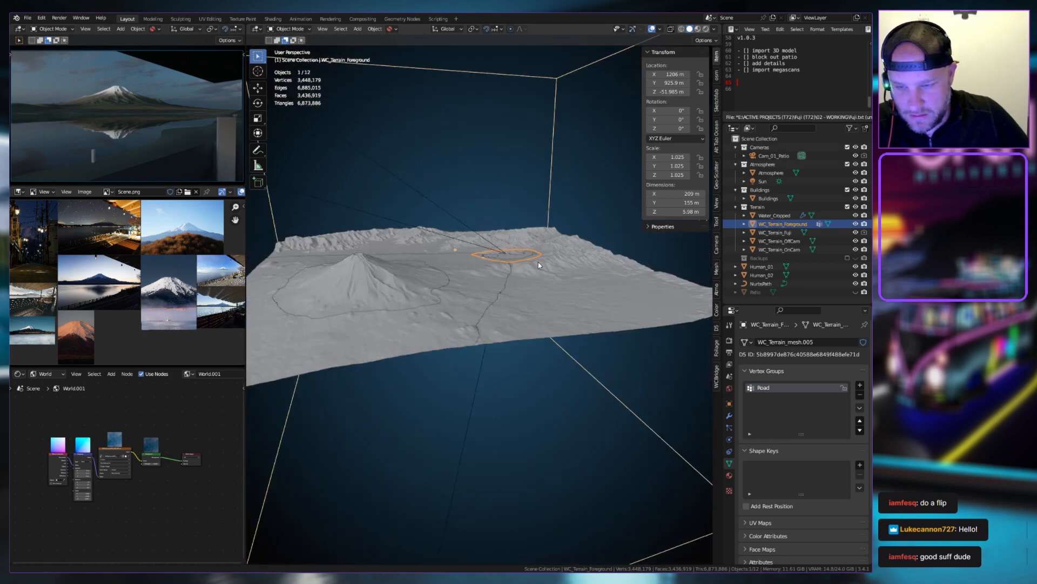
click(798, 293)
click(855, 292)
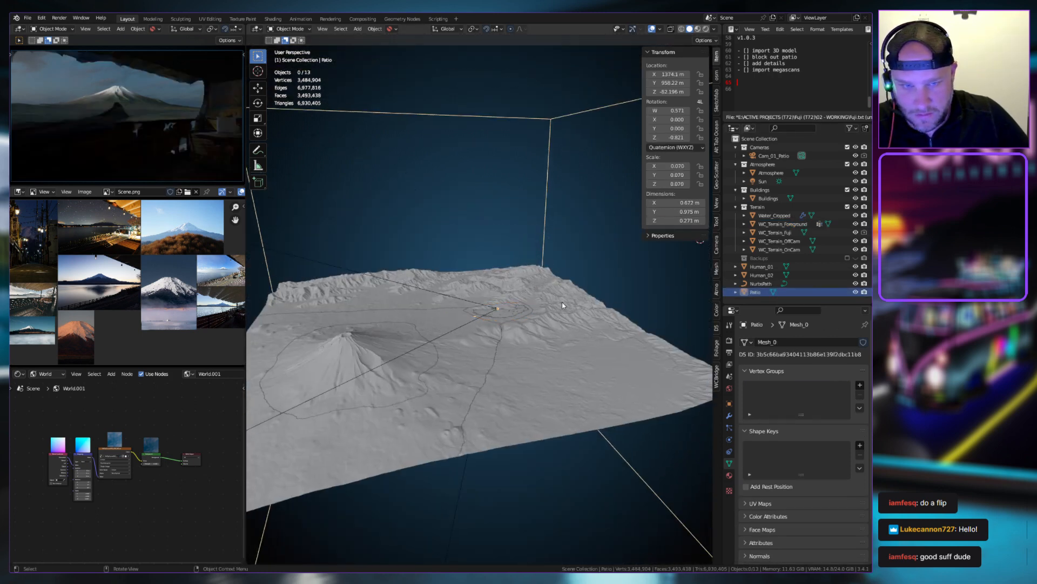
Select the Cam_01_Patio camera at the lakeshore and frame it in the viewport
scroll(527, 319, up, 3)
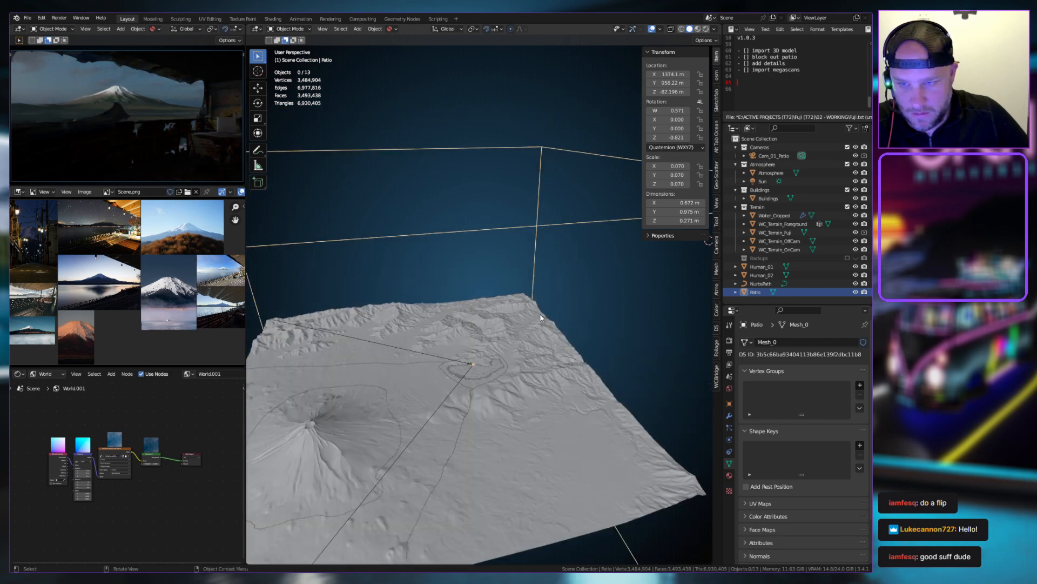
scroll(514, 375, up, 5)
scroll(500, 386, down, 4)
scroll(496, 375, up, 5)
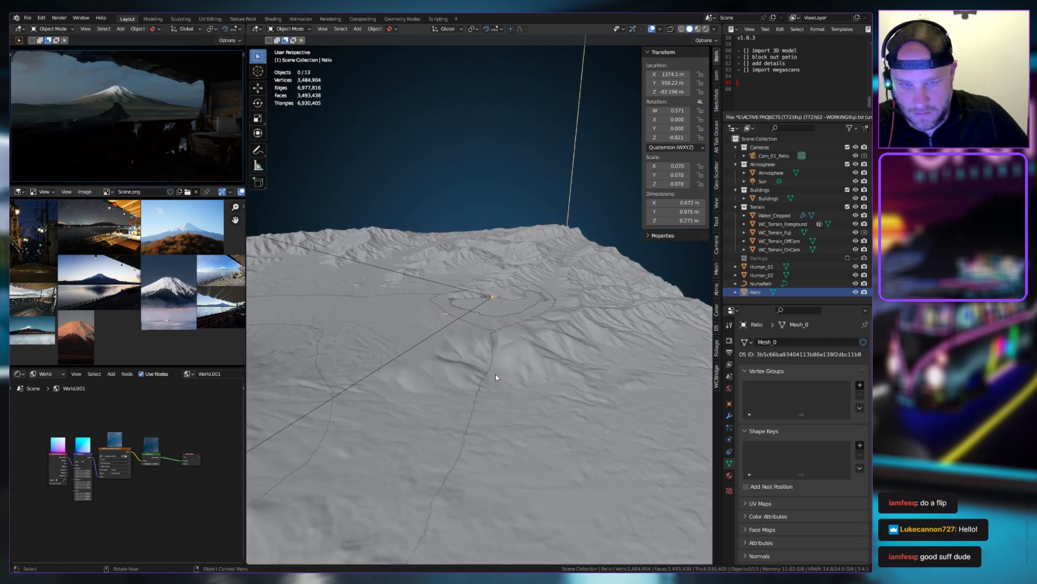
scroll(522, 312, up, 5)
scroll(545, 299, down, 5)
scroll(535, 306, up, 2)
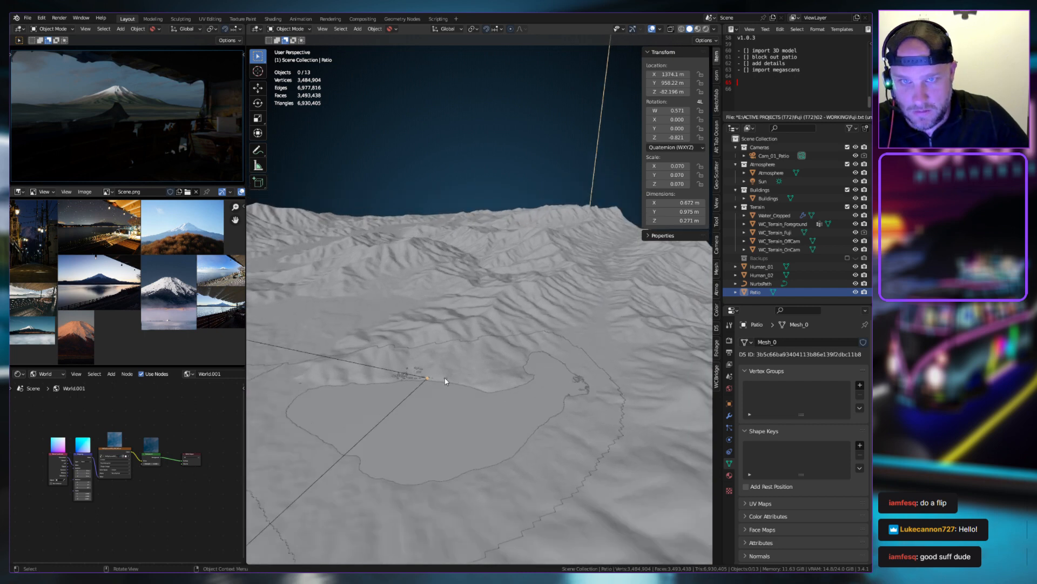
click(428, 377)
key(KP_Decimal)
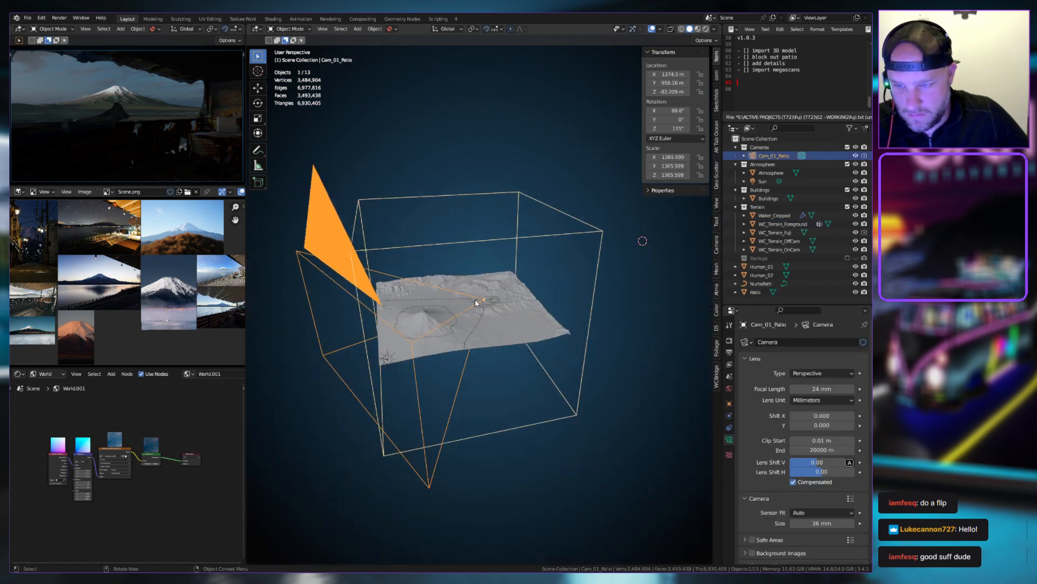
Inspect the patio scan around the camera, then select the Patio model and isolate it in local view
scroll(475, 299, up, 10)
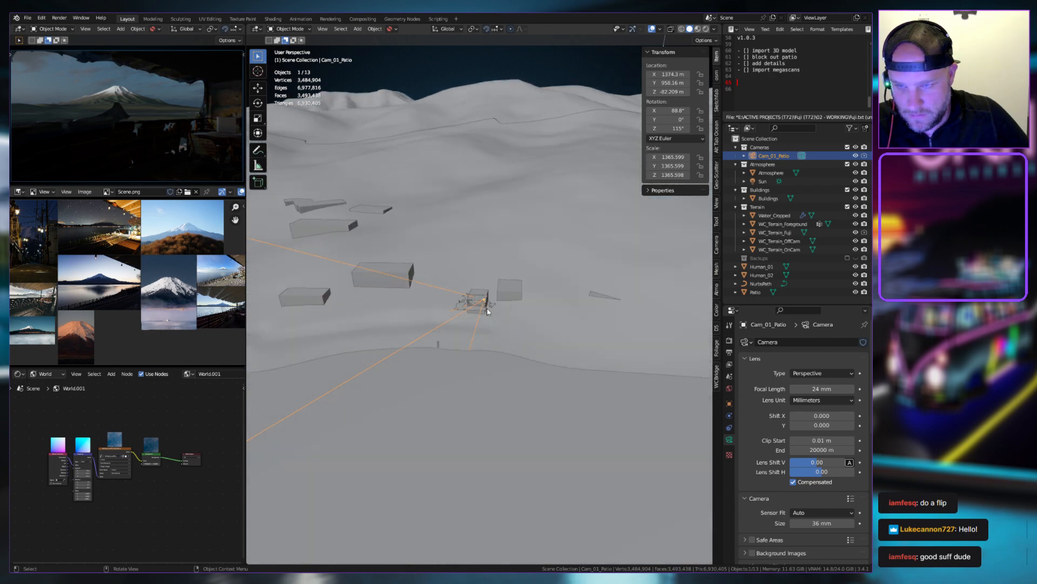
scroll(488, 312, up, 6)
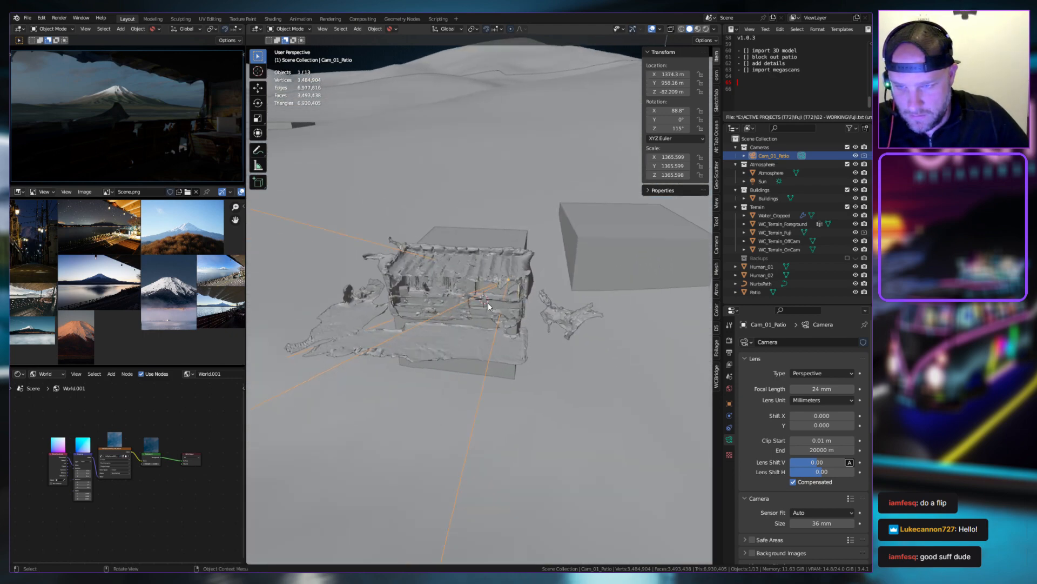
scroll(488, 306, up, 10)
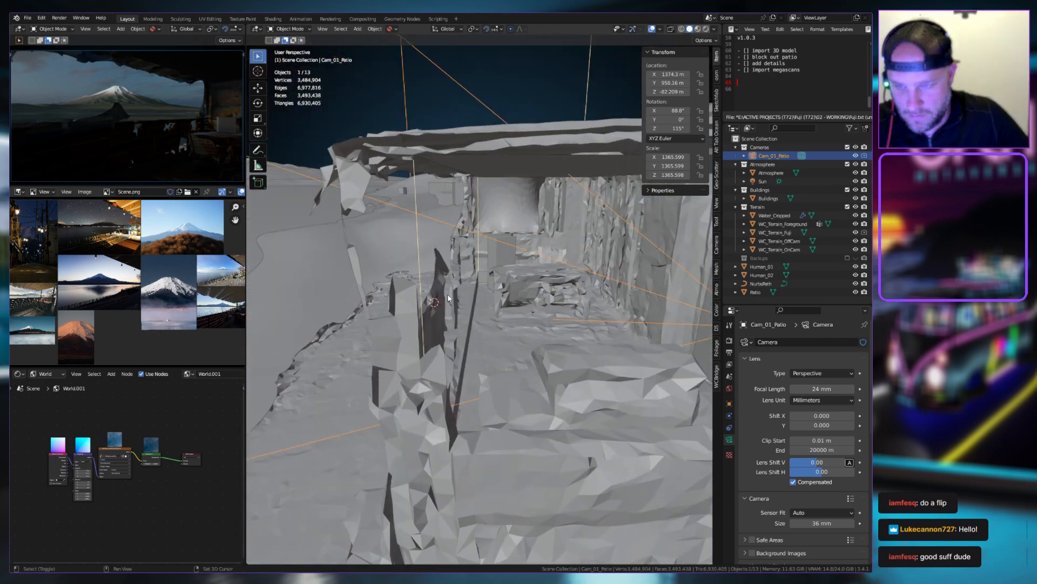
middle_drag(448, 298, 581, 289)
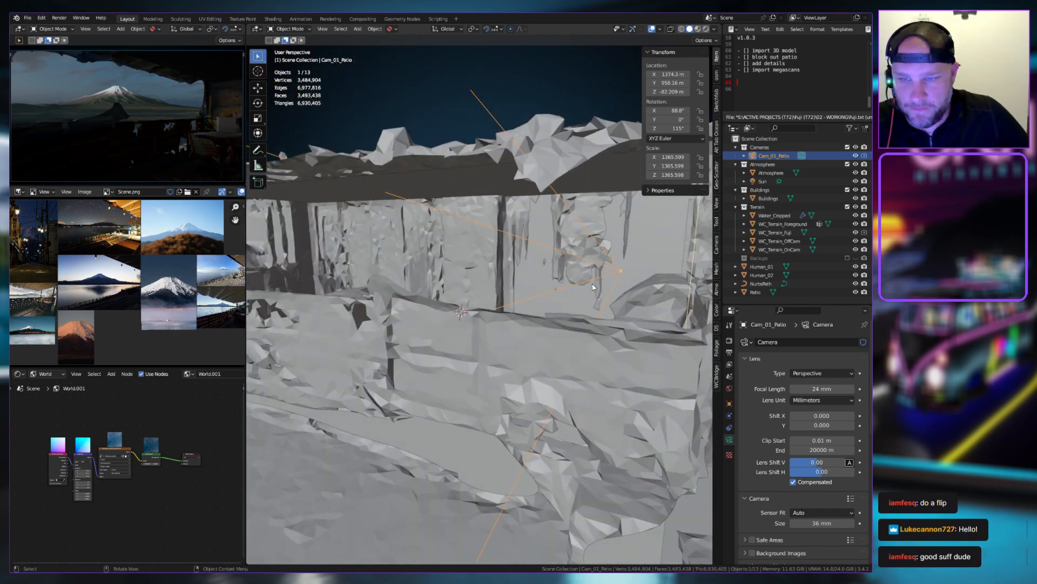
scroll(563, 300, down, 8)
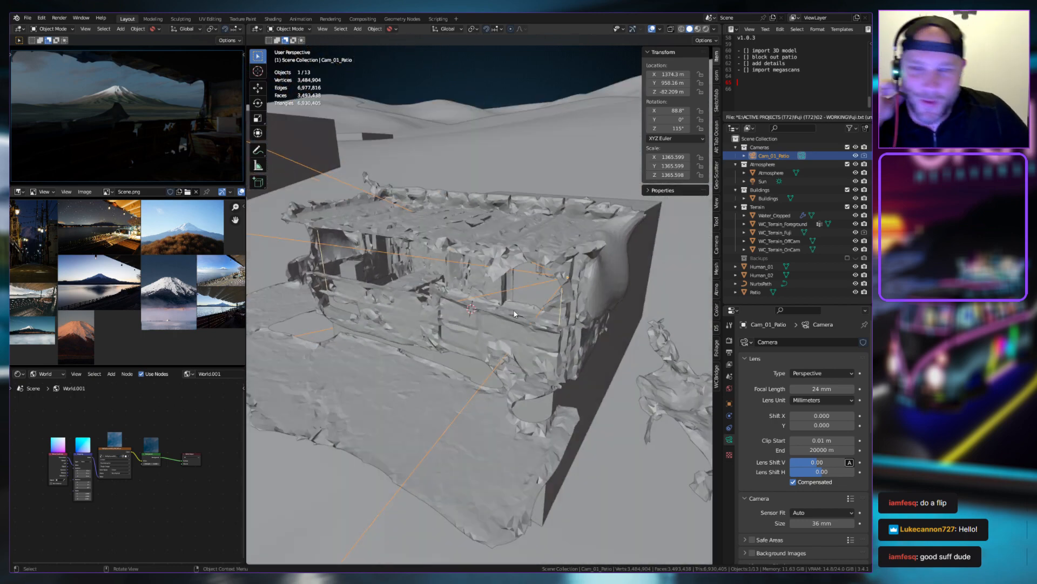
scroll(542, 309, down, 3)
click(851, 293)
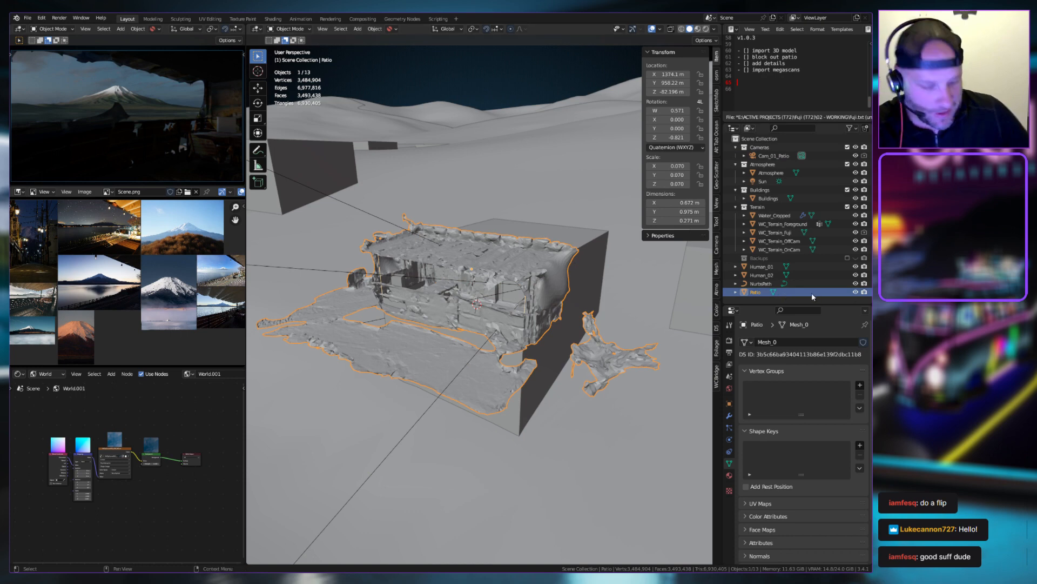
key(KP_Divide)
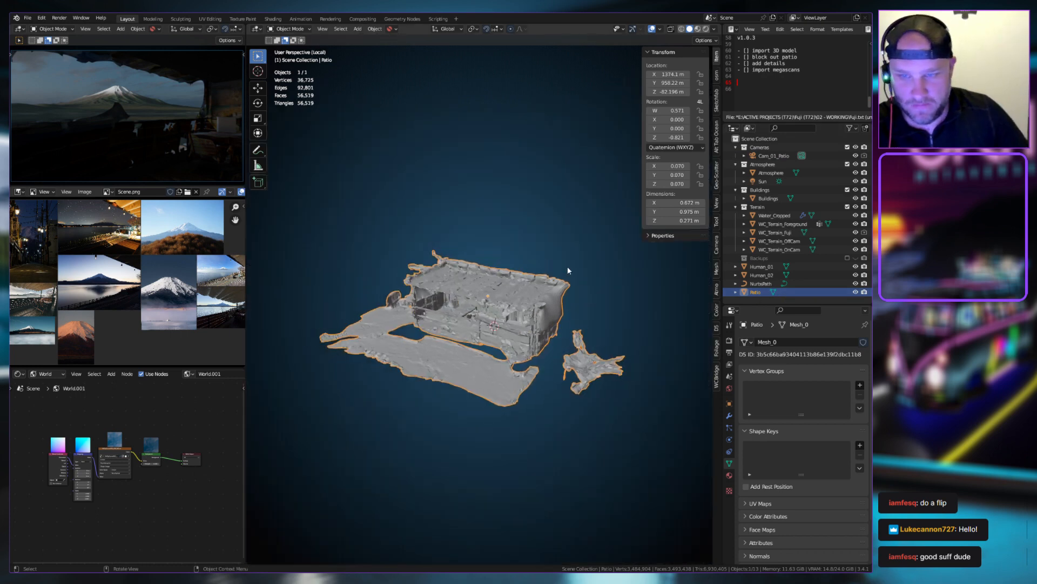
Switch the main viewport to material preview and then rendered shading, and look closely at the isolated patio's textures
click(698, 29)
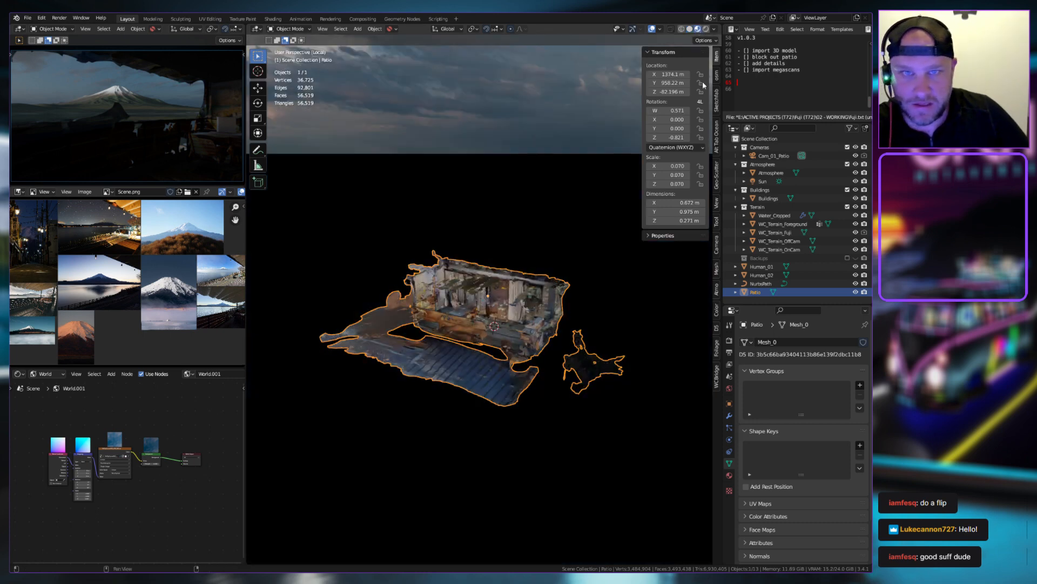
click(705, 30)
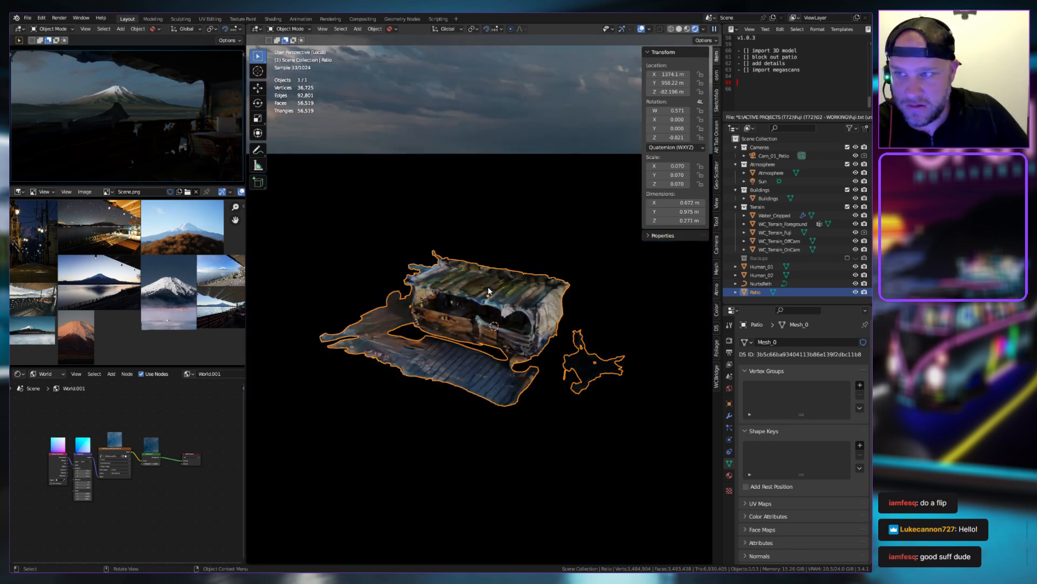
scroll(486, 301, up, 1)
scroll(487, 302, up, 5)
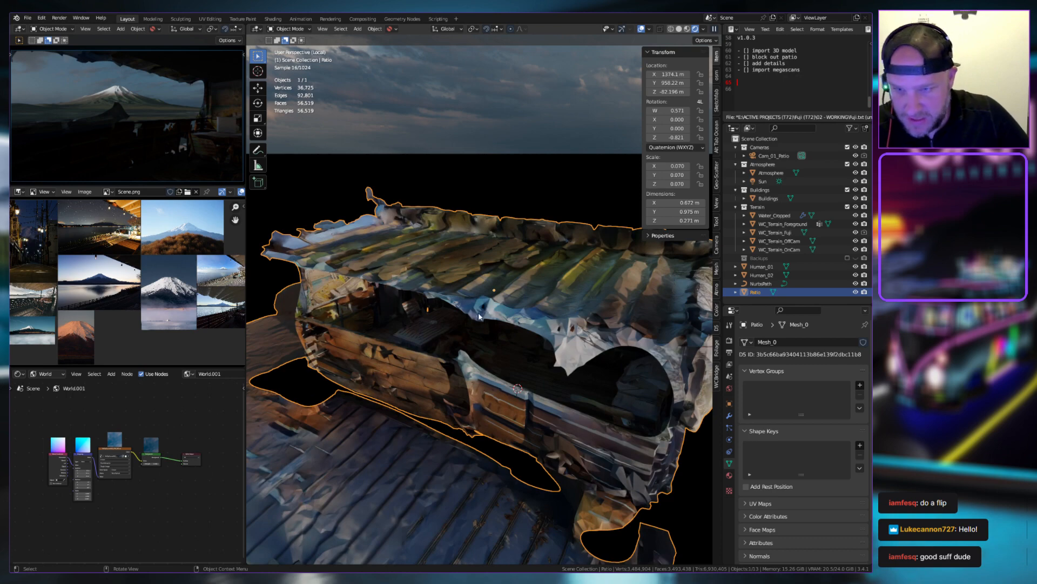
mouse_move(455, 326)
middle_down()
mouse_move(492, 324)
mouse_move(512, 351)
mouse_move(545, 354)
mouse_move(444, 343)
mouse_move(468, 316)
middle_up()
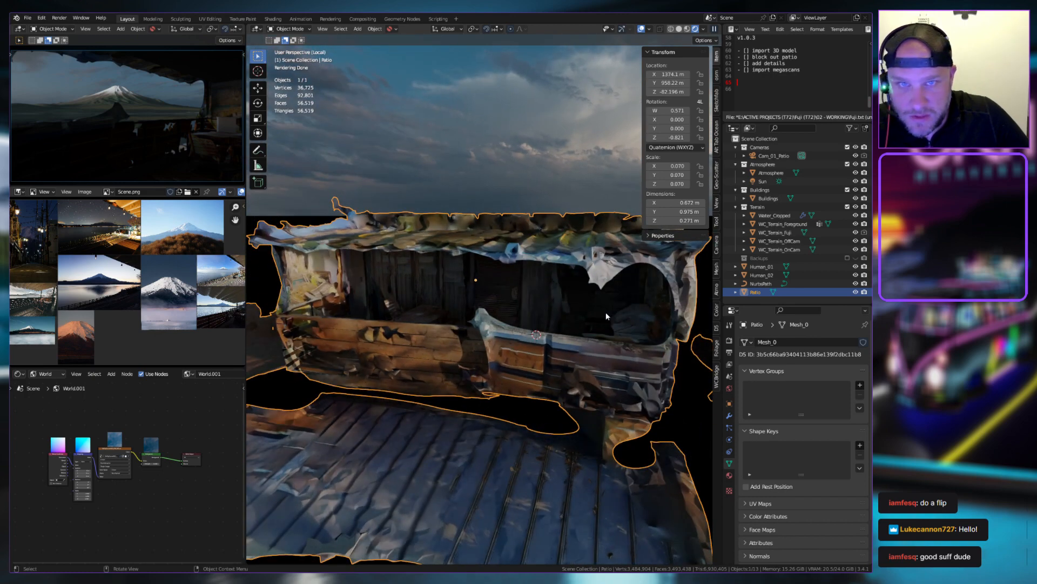
Switch the viewport to material preview and examine the isolated patio scan's railing, table and doors against the wooden deck reference photo
click(688, 29)
mouse_move(468, 295)
middle_down()
mouse_move(504, 328)
mouse_move(552, 343)
mouse_move(486, 372)
mouse_move(453, 358)
mouse_move(518, 349)
mouse_move(446, 336)
mouse_move(500, 360)
mouse_move(475, 374)
mouse_move(563, 397)
mouse_move(629, 391)
mouse_move(539, 378)
mouse_move(538, 340)
mouse_move(416, 229)
middle_up()
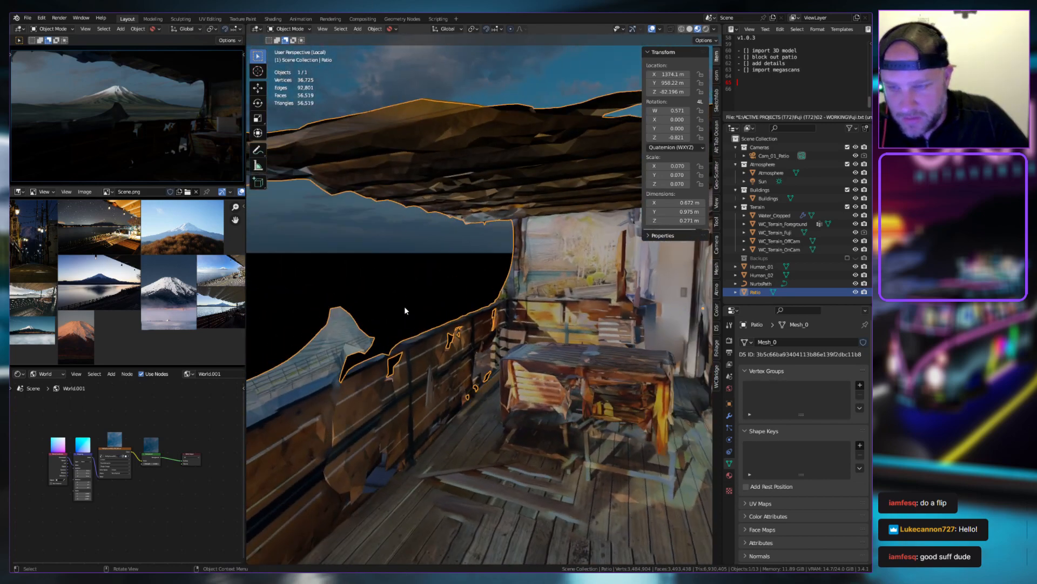
middle_drag(478, 309, 469, 236)
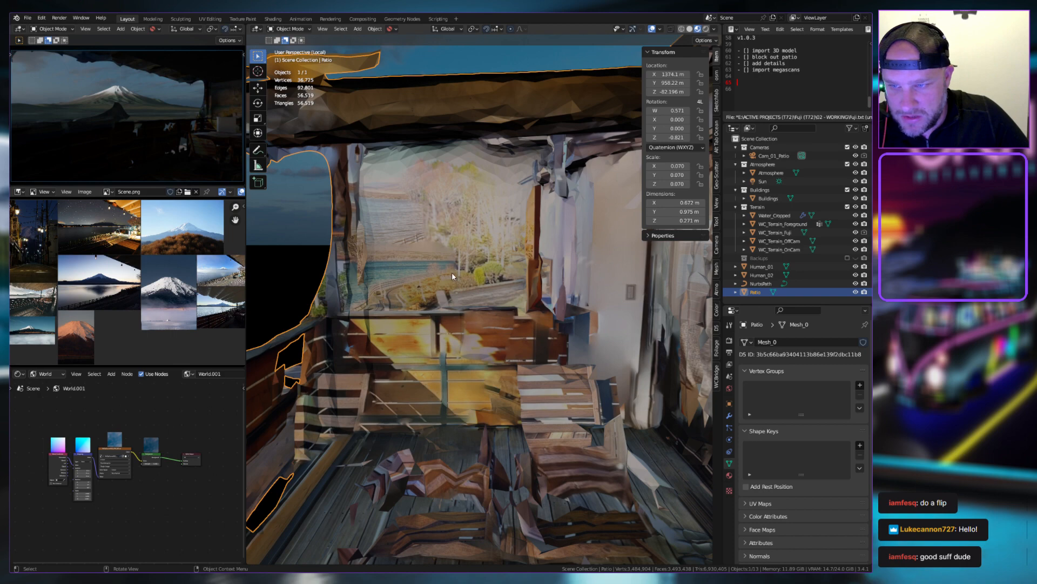
scroll(79, 241, up, 2)
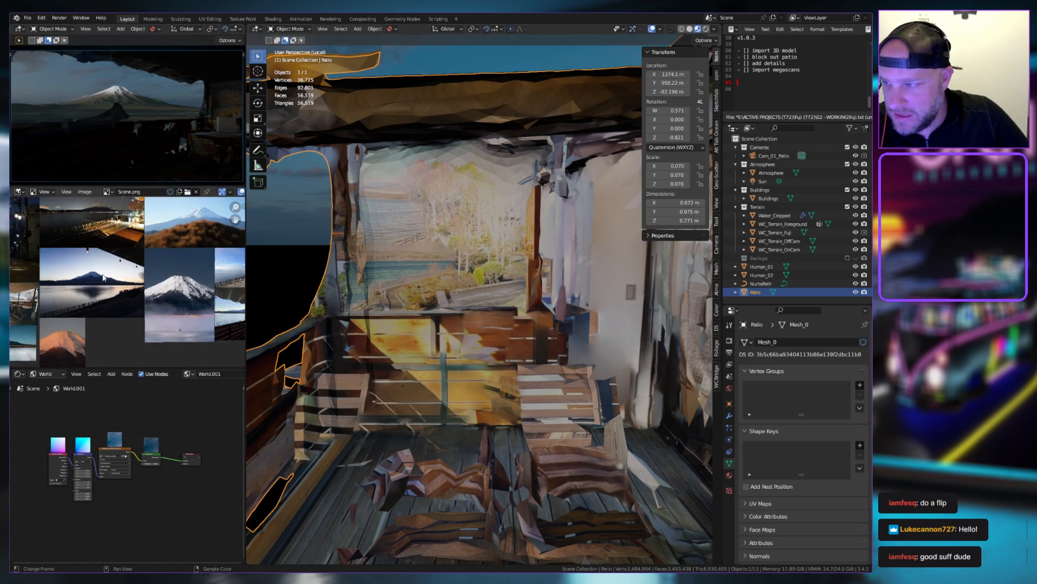
scroll(148, 288, up, 2)
scroll(148, 288, up, 5)
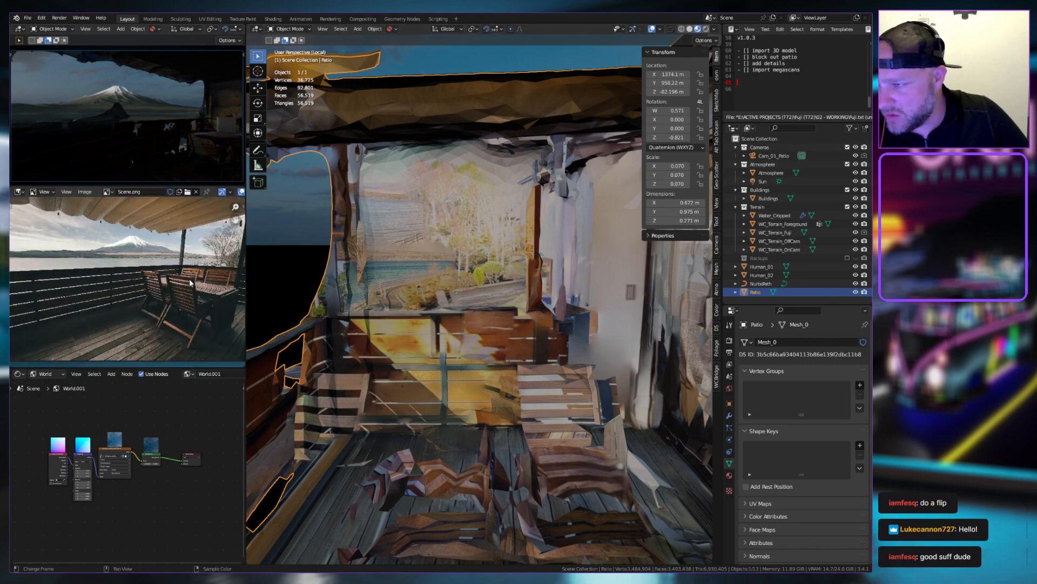
middle_drag(503, 288, 621, 332)
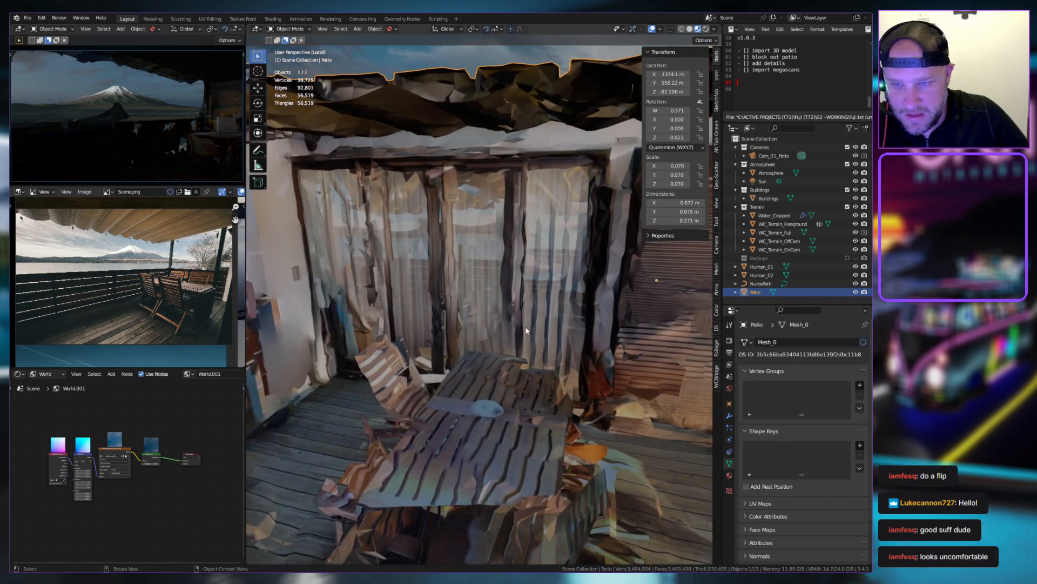
mouse_move(584, 326)
middle_down()
mouse_move(408, 305)
mouse_move(519, 337)
mouse_move(447, 438)
mouse_move(392, 424)
mouse_move(440, 353)
mouse_move(423, 352)
mouse_move(428, 332)
mouse_move(474, 324)
mouse_move(475, 307)
middle_up()
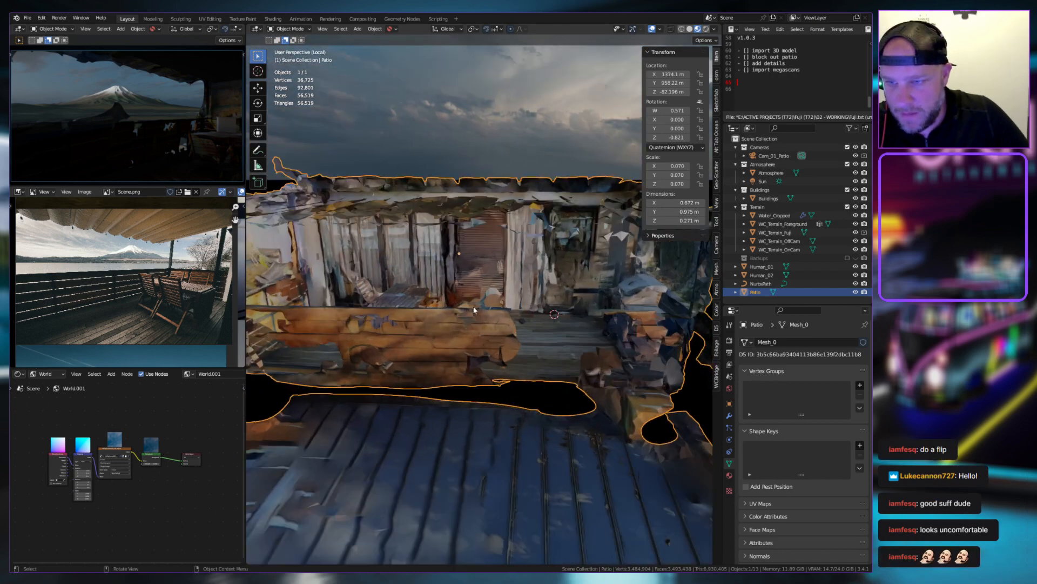
Return the main viewport to solid shading and take the Patio model out of local view
click(689, 29)
key(KP_Decimal)
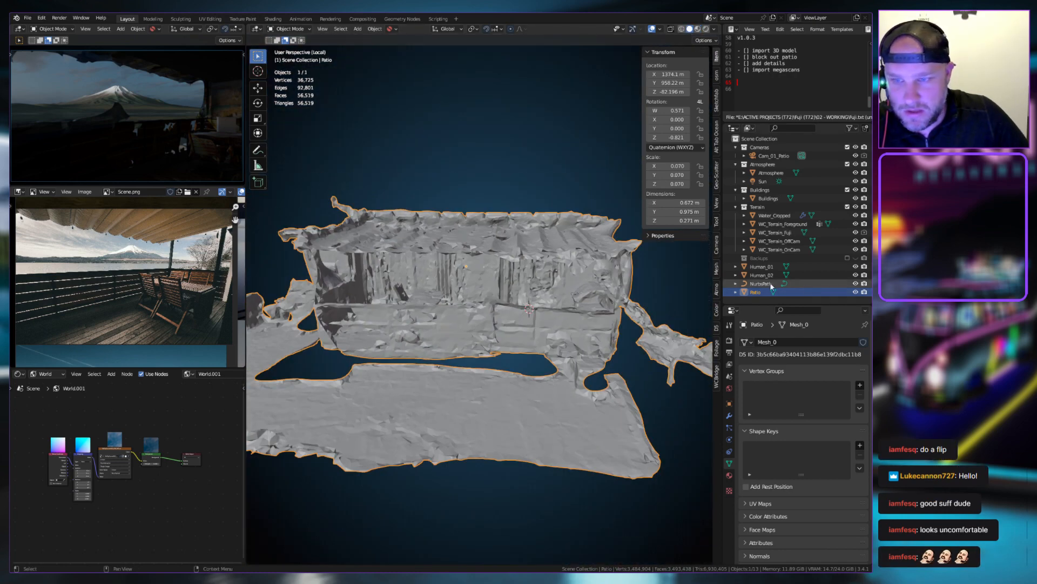
key(KP_Divide)
middle_drag(517, 253, 477, 269)
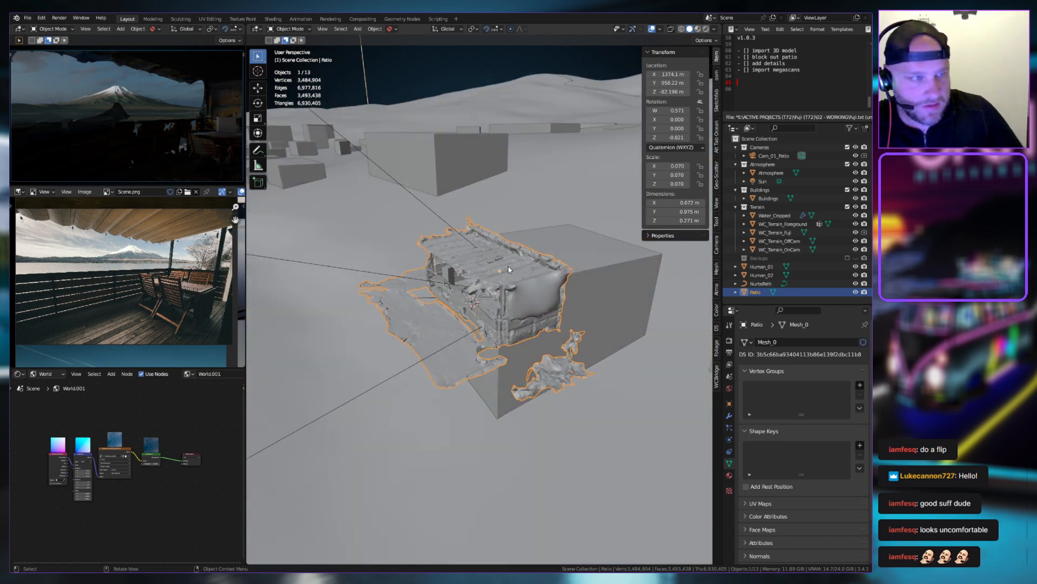
Lower the Patio model about 0.018 m along the global Z axis against the blocked-out building
scroll(509, 269, up, 3)
middle_drag(509, 269, 538, 216)
click(594, 178)
middle_drag(475, 195, 532, 241)
click(441, 245)
middle_drag(411, 252, 448, 319)
scroll(436, 239, down, 1)
scroll(399, 258, down, 1)
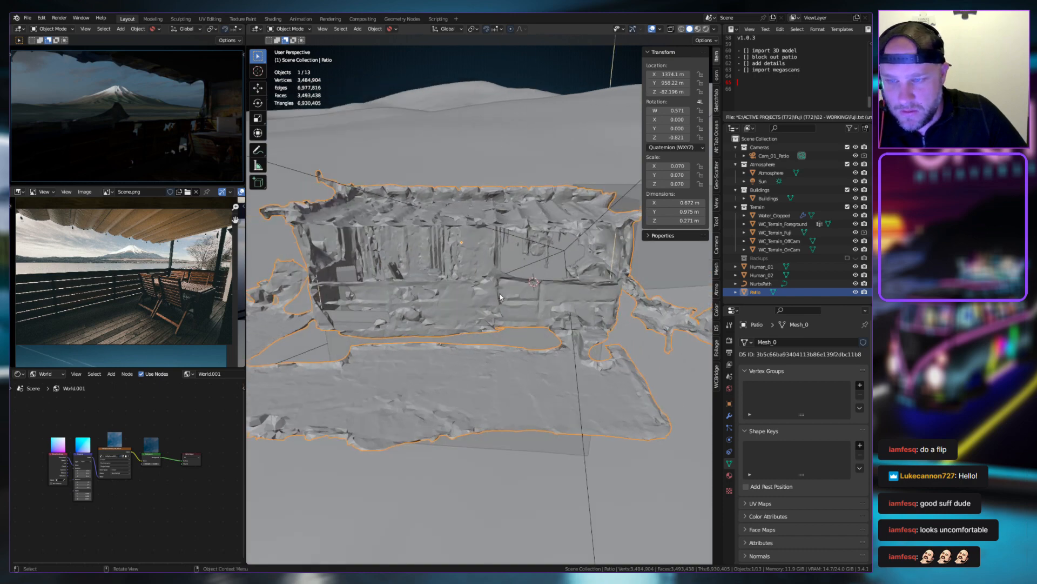
middle_drag(502, 299, 377, 278)
key(g)
key(z)
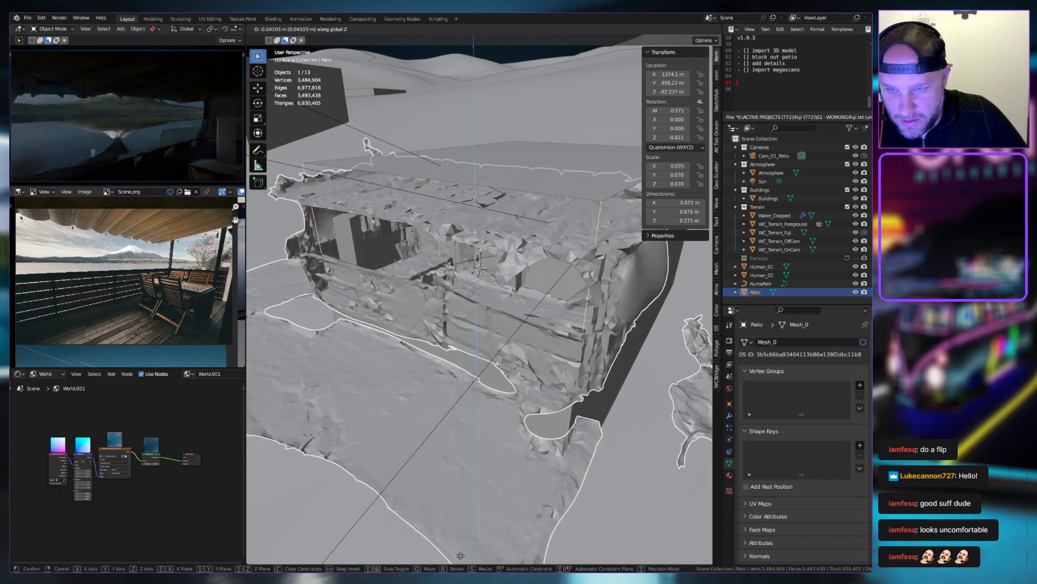
click(434, 353)
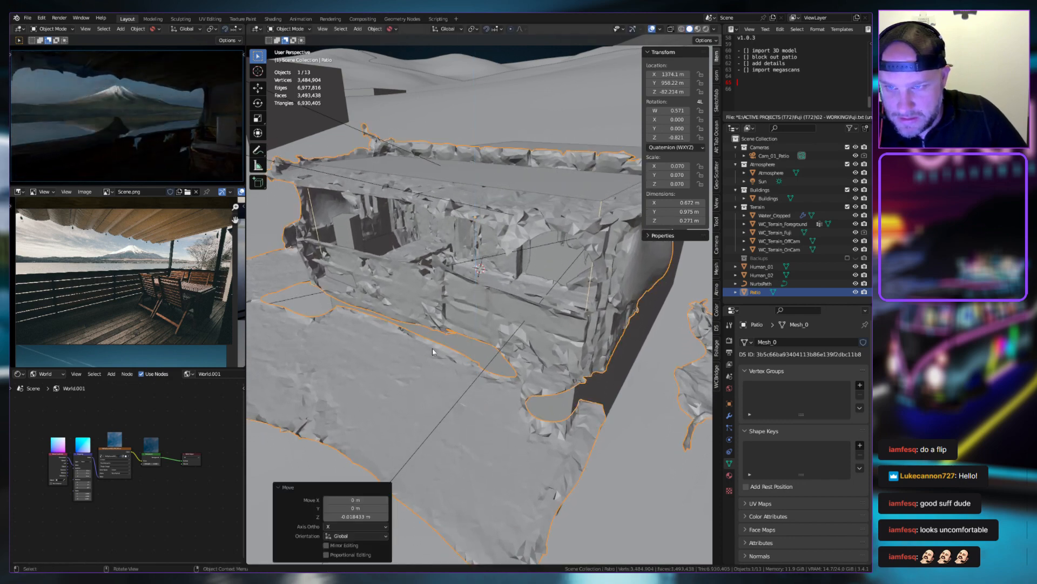
Raise the Patio model about 0.003 m along the global Z axis
middle_drag(435, 349, 444, 374)
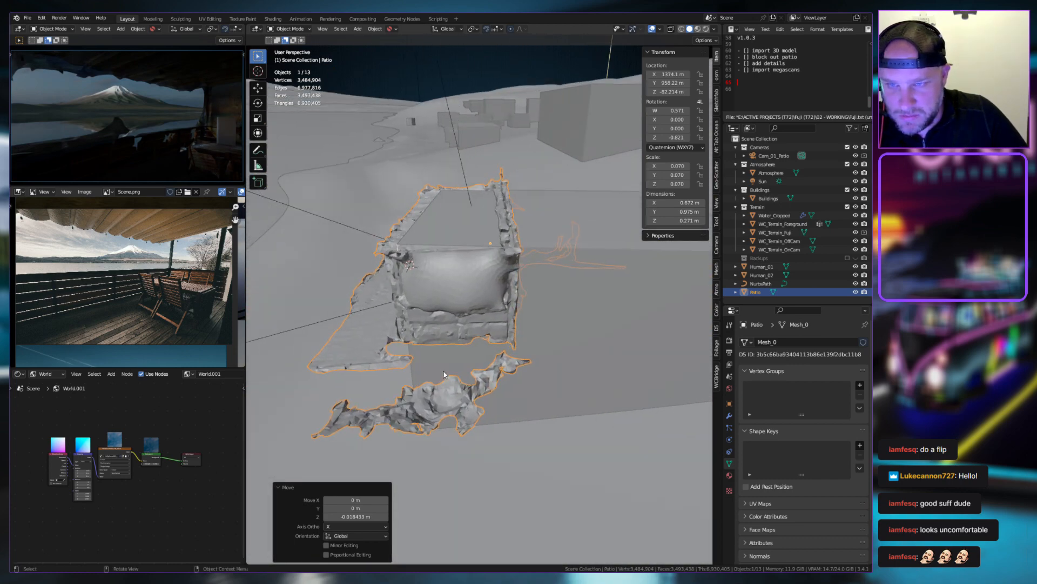
key(z)
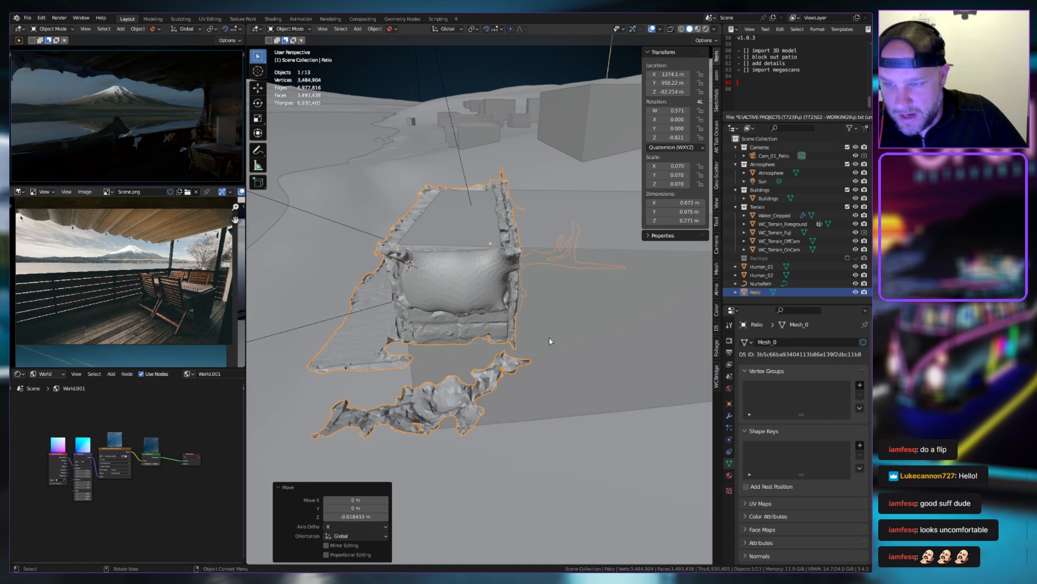
key(g)
key(z)
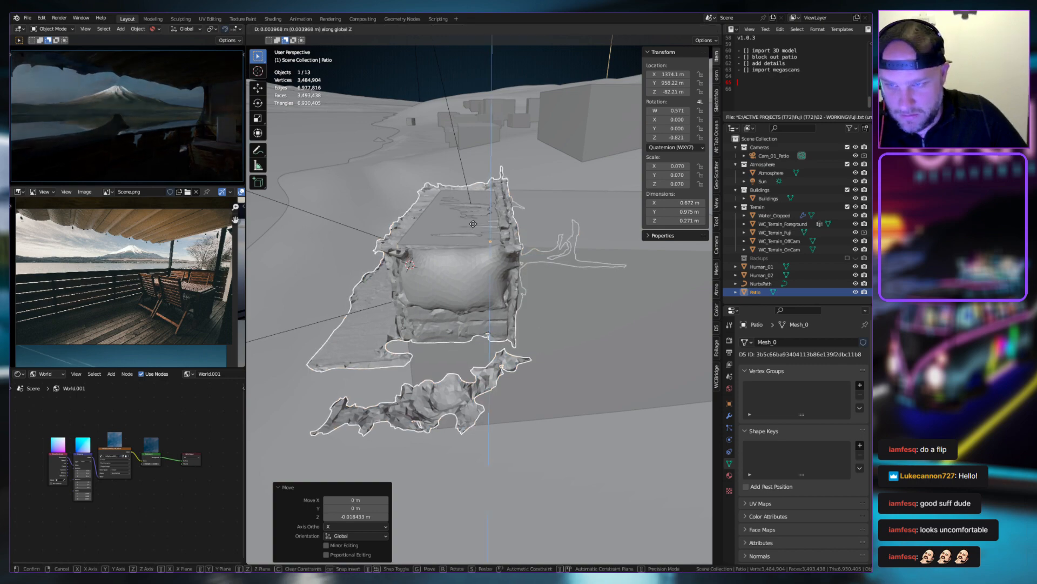
click(475, 225)
middle_drag(476, 226, 483, 289)
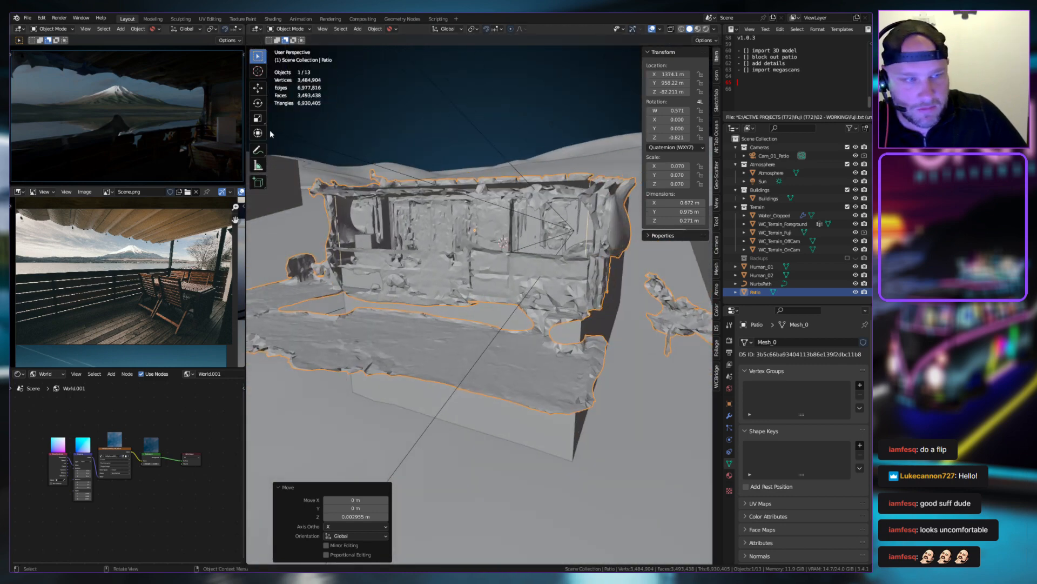
Hide the Patio model briefly to compare it with the block-out building beneath, and reveal it again
key(h)
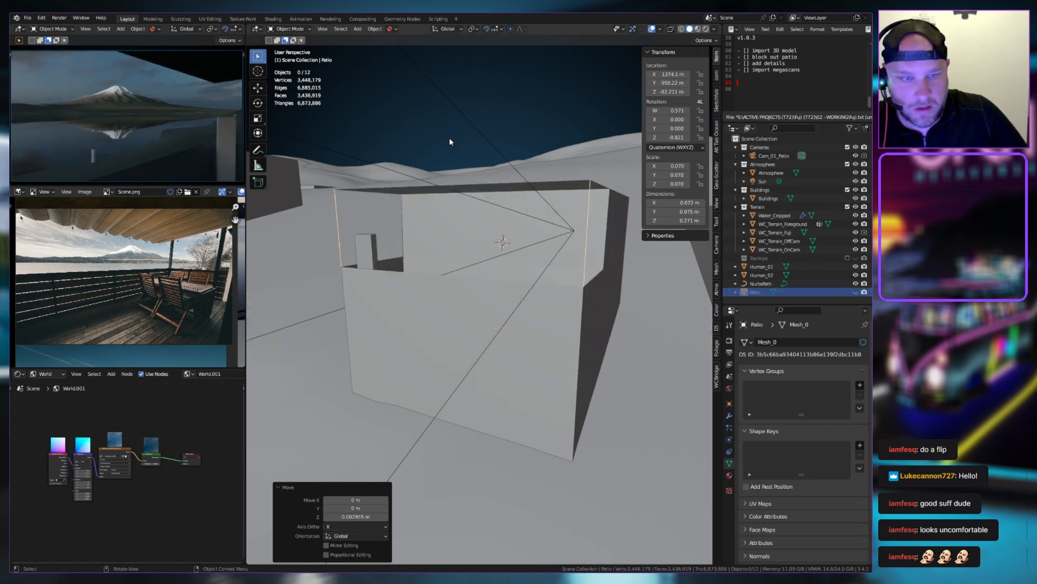
key(alt+h)
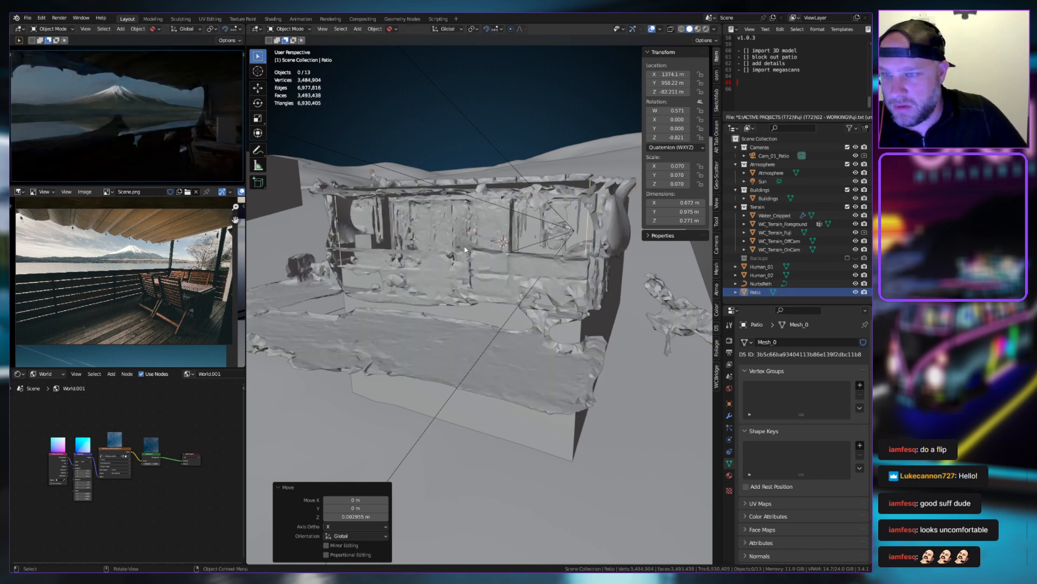
middle_drag(415, 237, 438, 221)
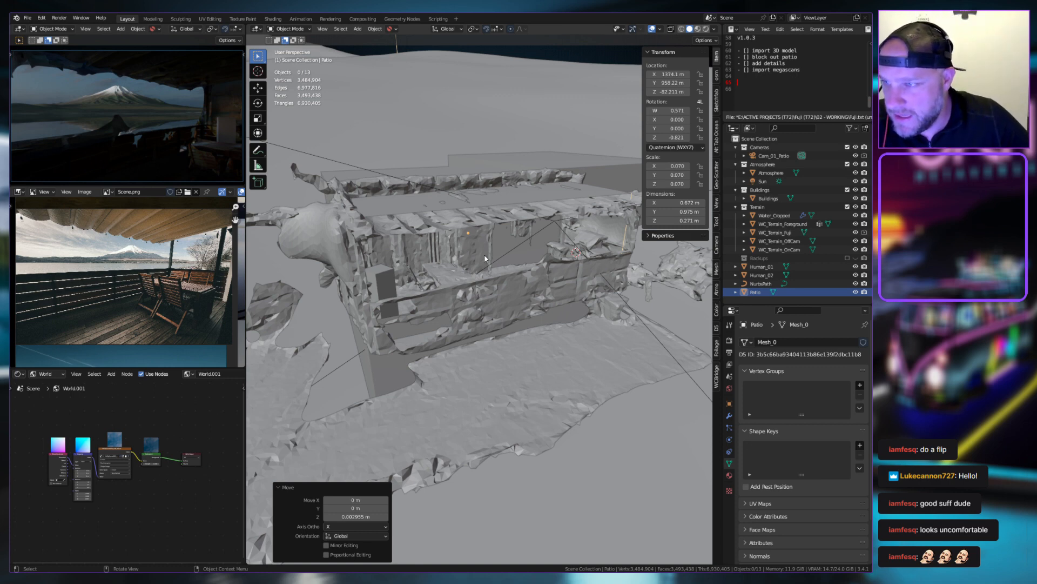
Examine the reference board's wooden deck photo and the dusk lake photo with Mount Fuji
scroll(149, 309, down, 2)
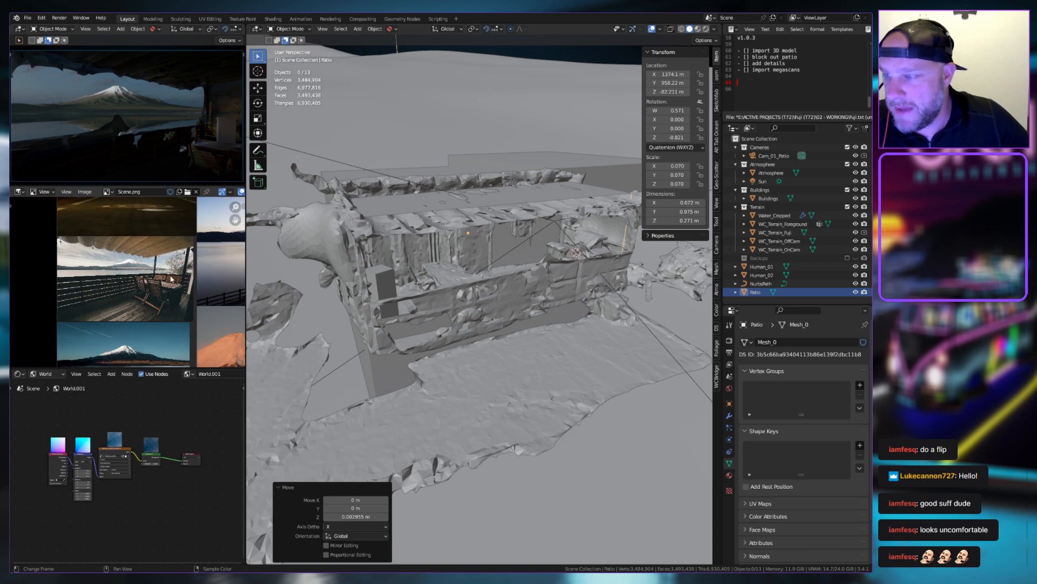
scroll(154, 271, up, 2)
scroll(157, 270, down, 2)
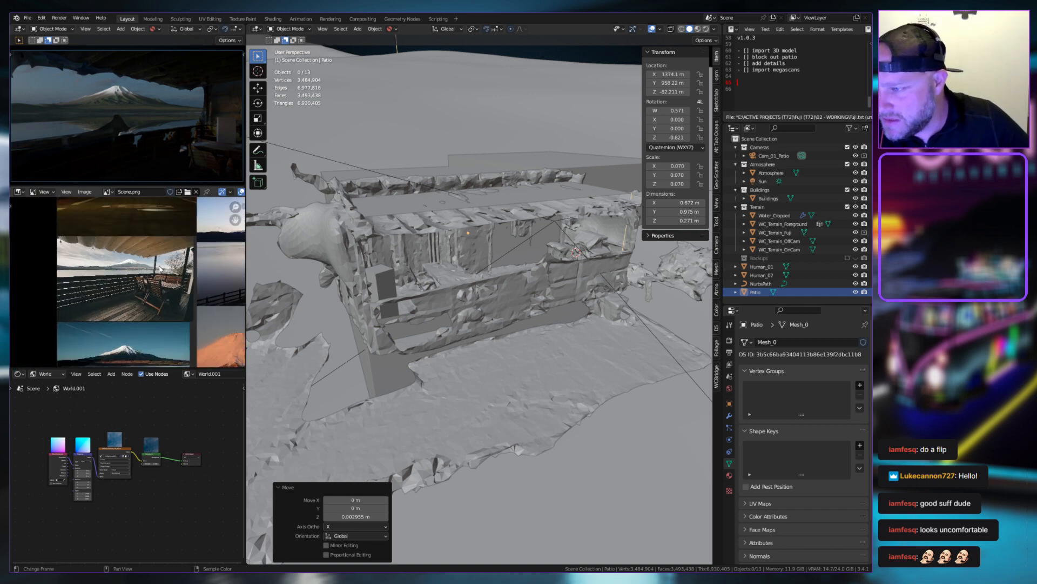
scroll(163, 270, up, 2)
scroll(165, 281, down, 3)
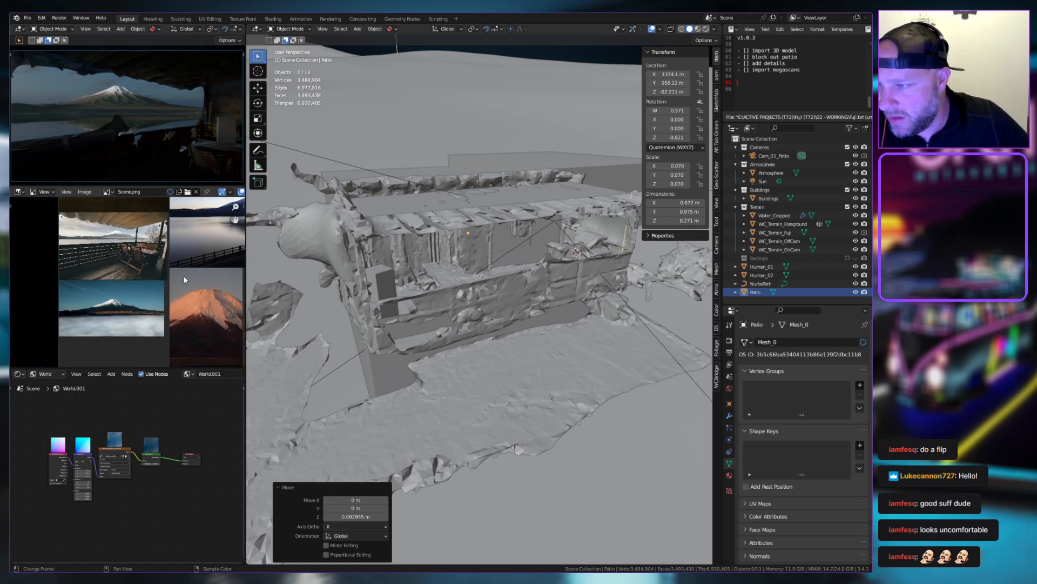
scroll(162, 285, up, 1)
scroll(159, 283, down, 3)
scroll(158, 282, down, 2)
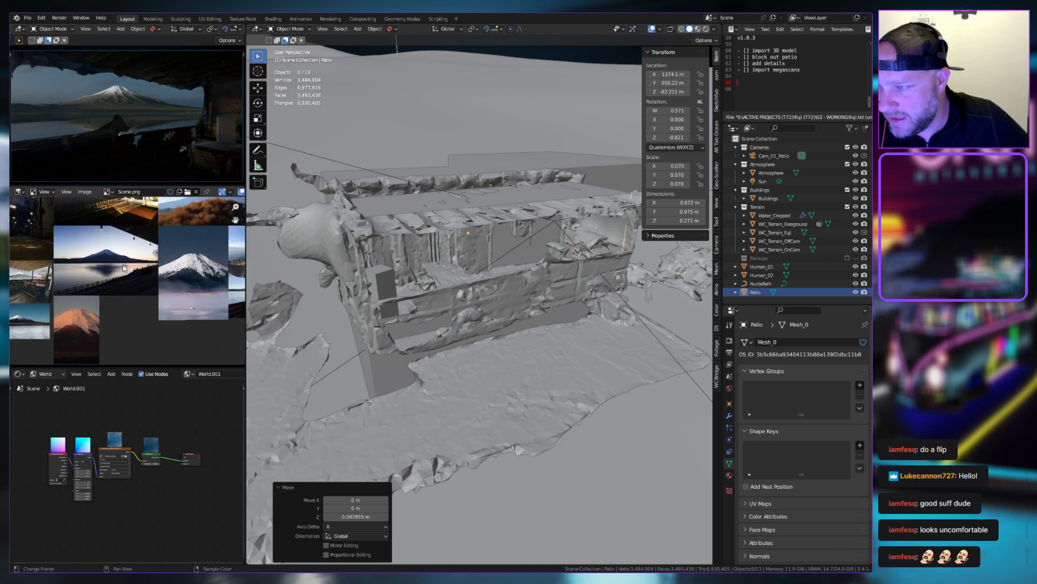
scroll(161, 300, up, 5)
scroll(162, 304, up, 2)
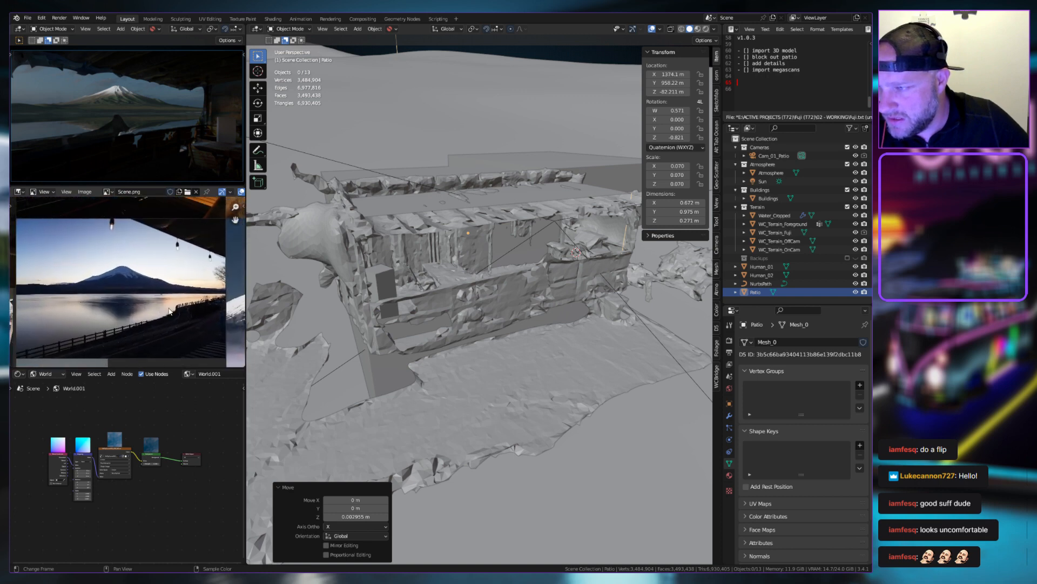
scroll(184, 303, up, 2)
scroll(187, 298, down, 1)
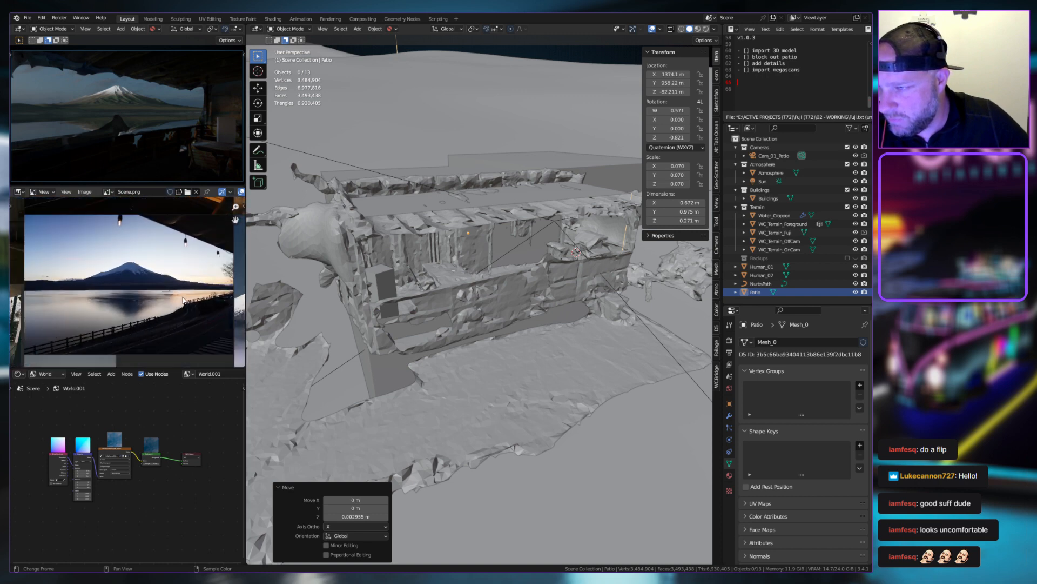
scroll(181, 295, down, 1)
Hide the Patio model and compare the bare block-out building with the dusk lake and wooden deck reference photos
click(855, 291)
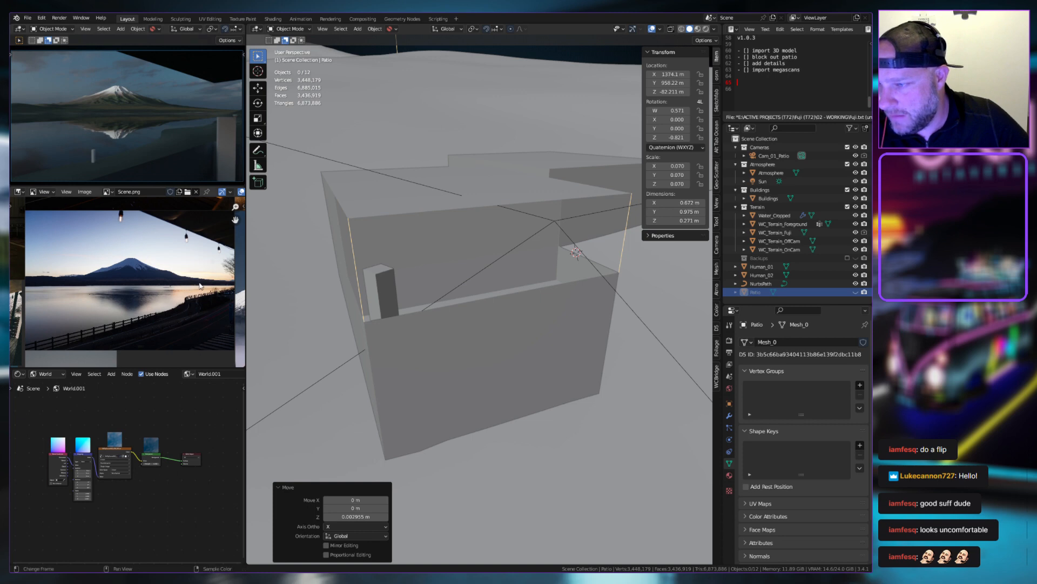
scroll(200, 308, down, 1)
scroll(180, 283, up, 1)
scroll(190, 113, down, 1)
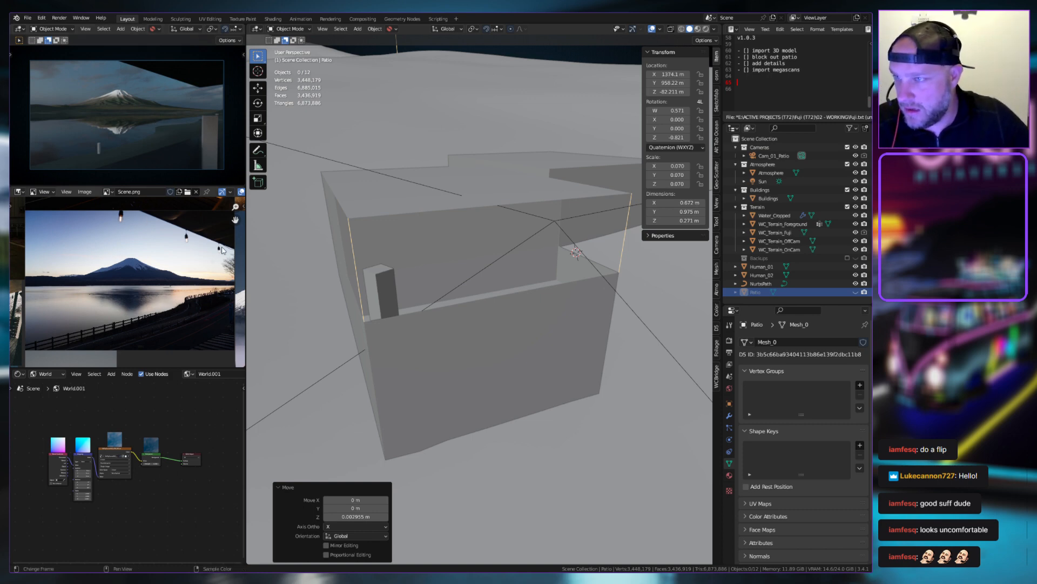
scroll(124, 287, down, 4)
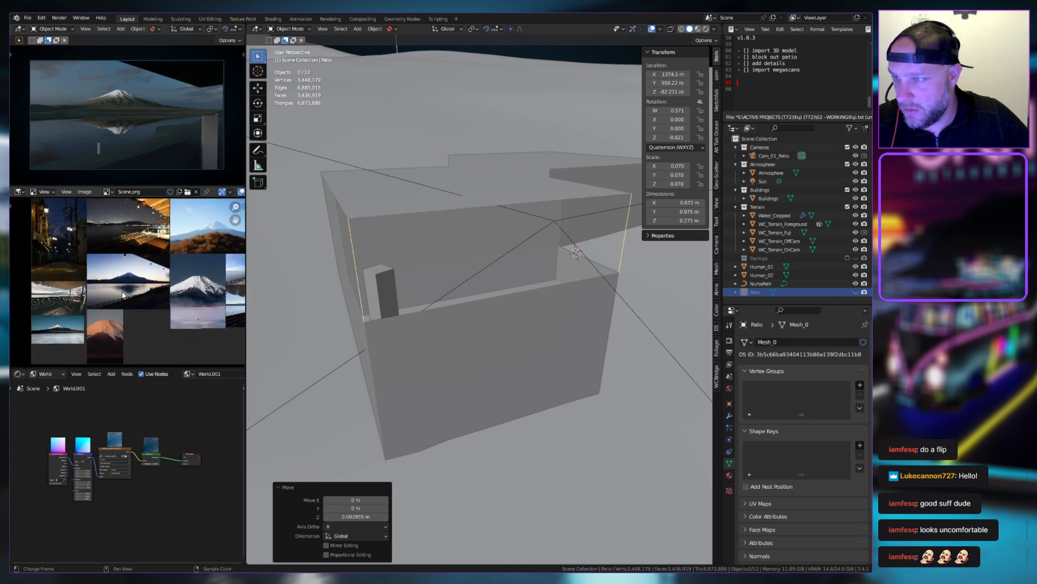
middle_drag(123, 294, 171, 294)
scroll(171, 295, up, 4)
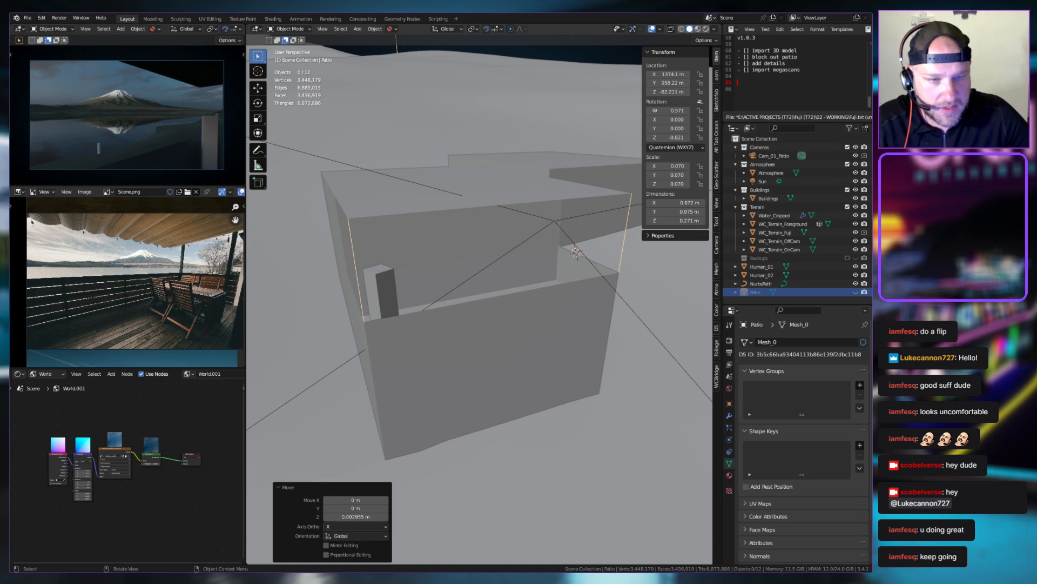
middle_drag(442, 270, 682, 251)
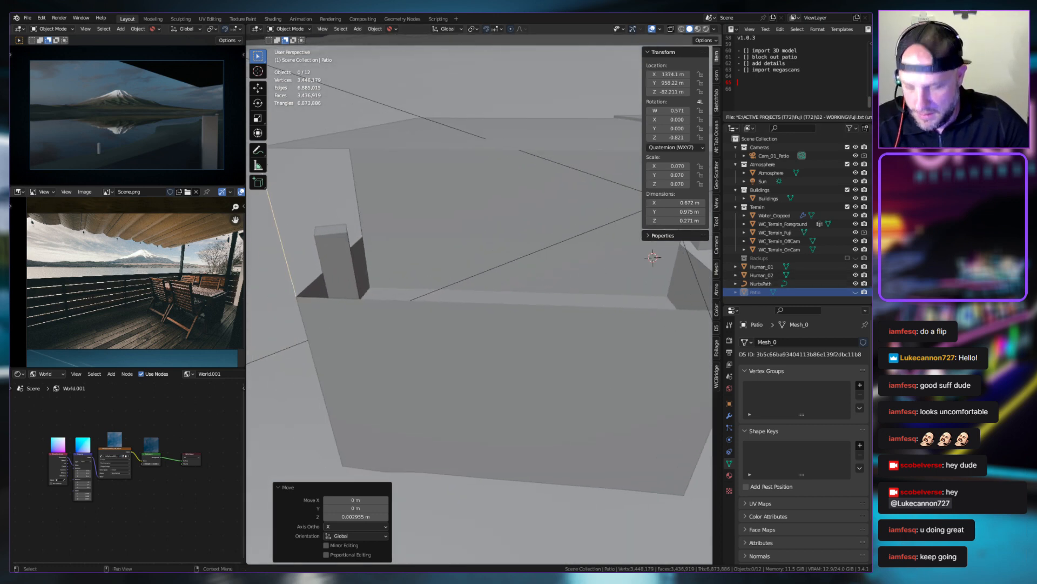
Unhide the Patio model, select it and check how it overlaps the block-out building
click(855, 292)
middle_drag(508, 248, 462, 241)
middle_drag(491, 186, 475, 202)
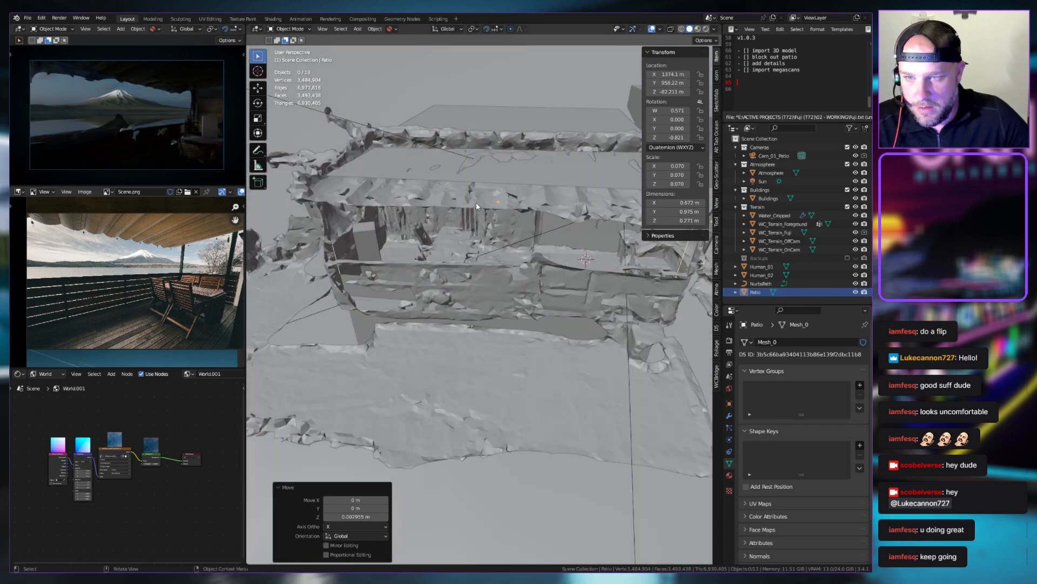
click(478, 202)
scroll(482, 202, up, 5)
middle_drag(489, 267, 502, 251)
scroll(498, 245, down, 5)
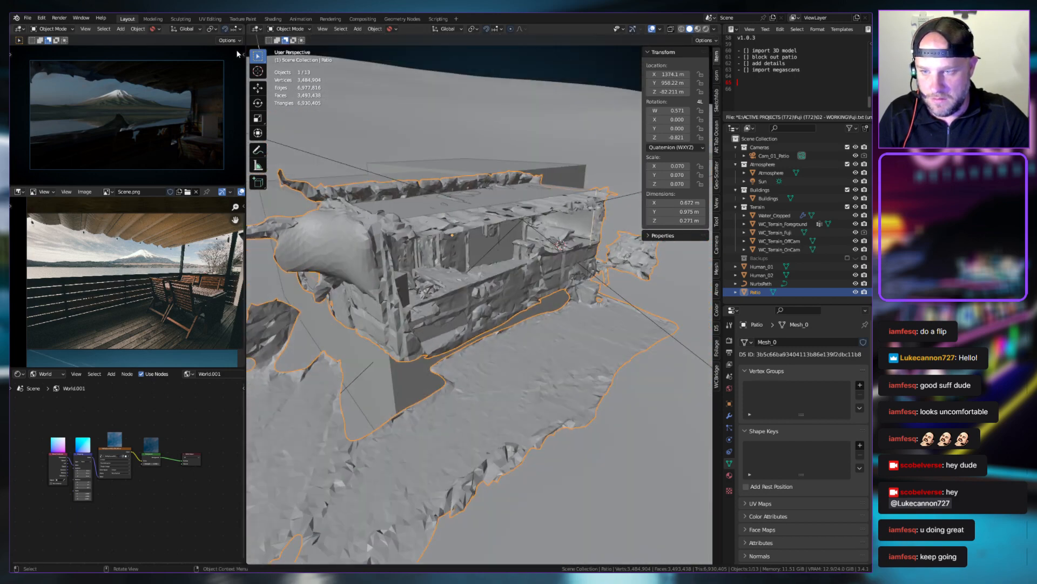
Add a cube at the patio and scale it uniformly by 0.14, to about 0.28 m per side
click(341, 28)
mouse_move(357, 29)
mouse_move(394, 39)
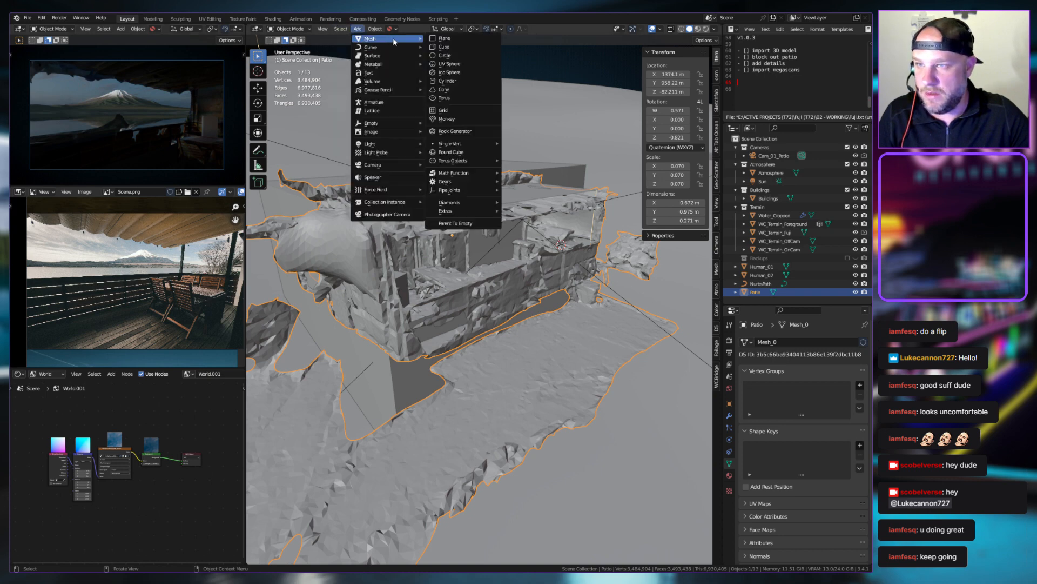
click(444, 47)
key(KP_Decimal)
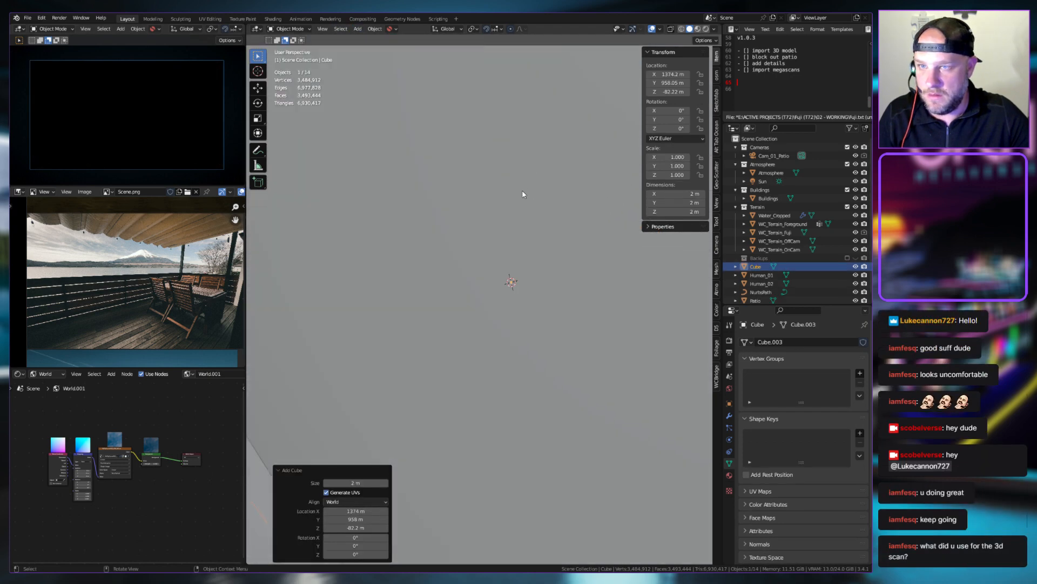
scroll(542, 219, down, 6)
key(s)
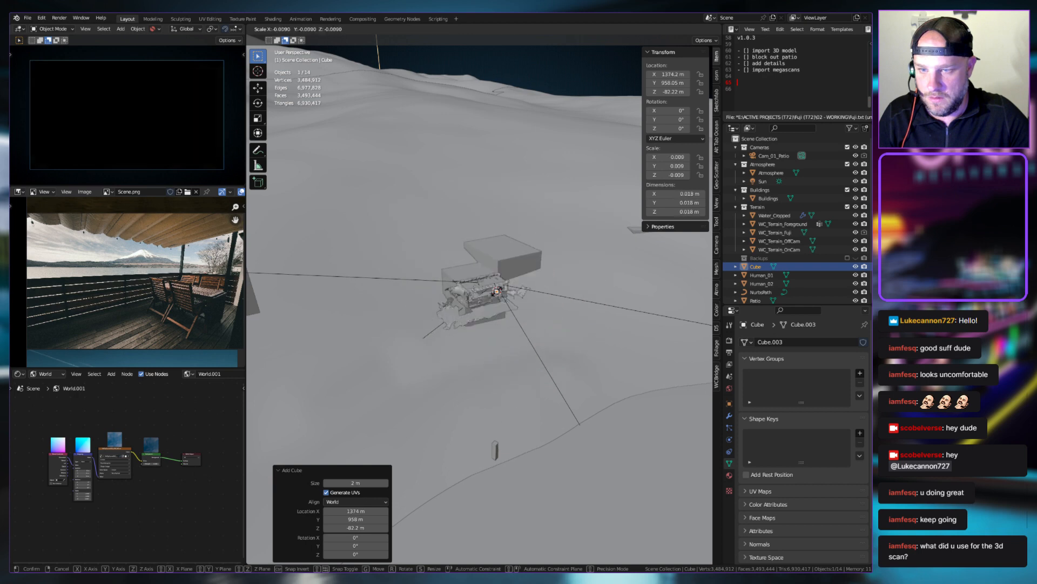
click(508, 287)
key(KP_Decimal)
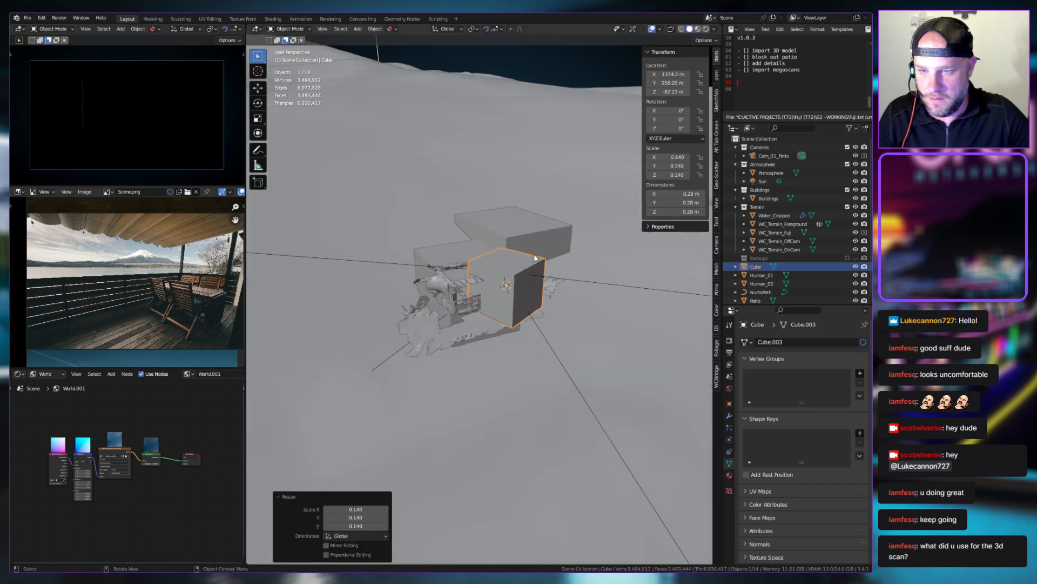
Move the cube over the patio scan in the top view
key(KP_7)
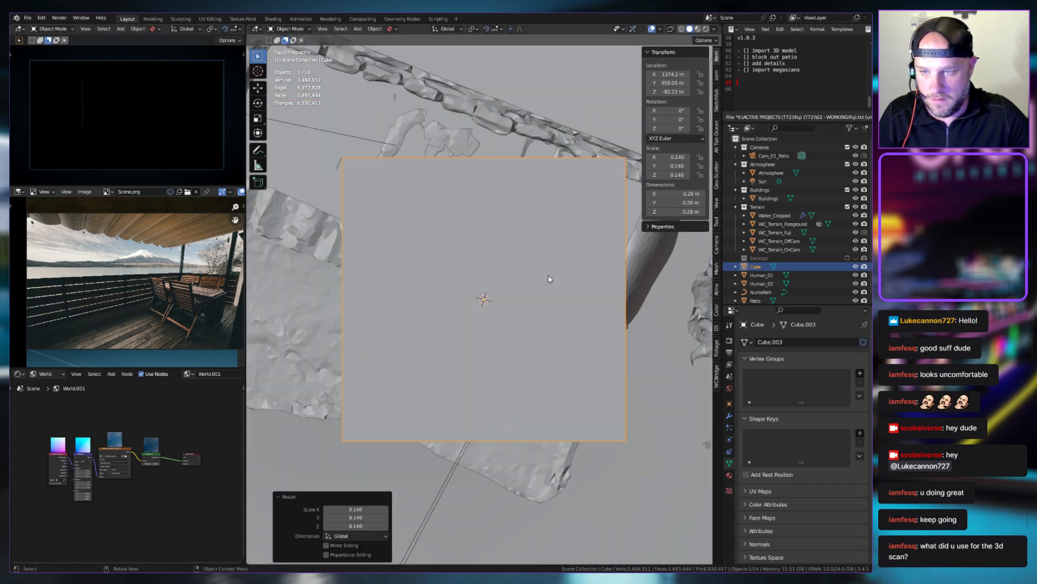
key(g)
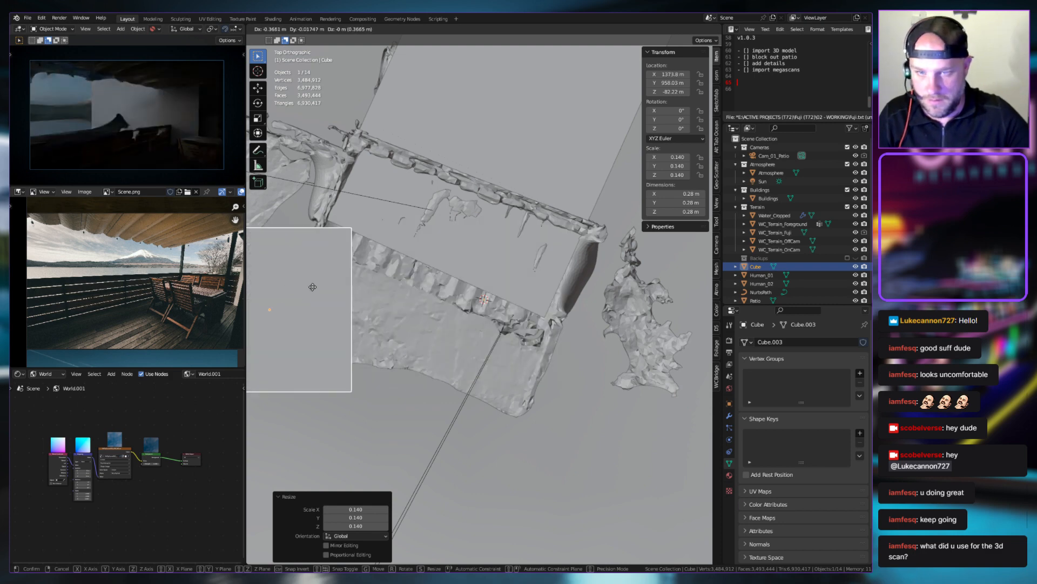
click(478, 279)
scroll(845, 282, down, 1)
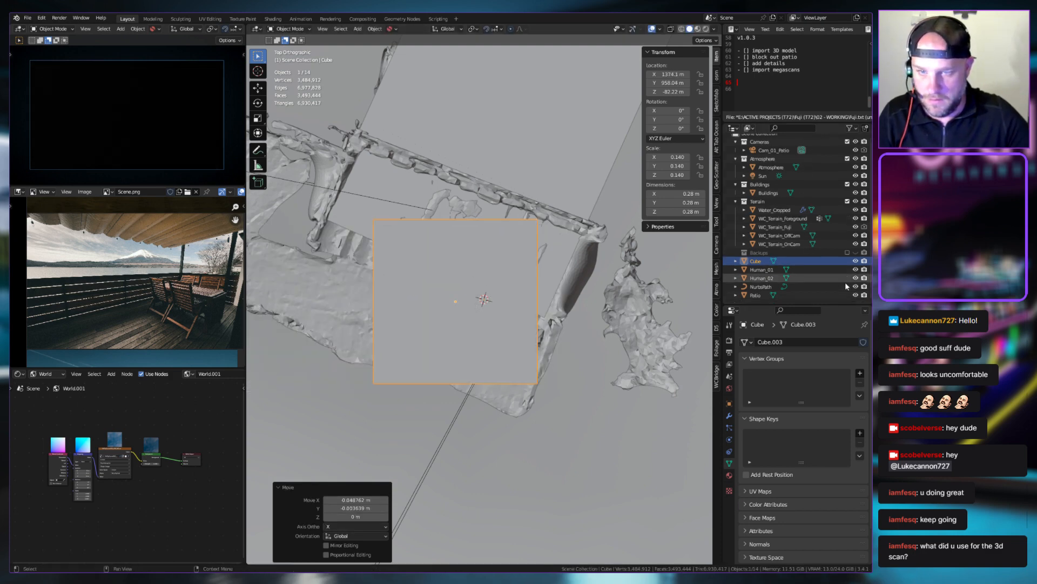
Hide the Terrain collection to expose the patio scan and the cube
click(757, 293)
click(762, 287)
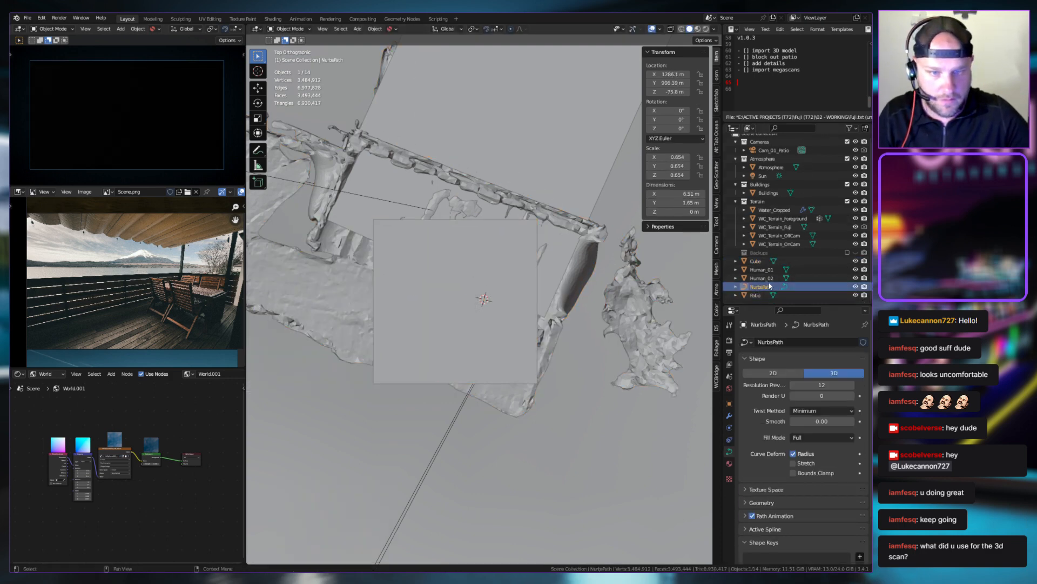
click(761, 261)
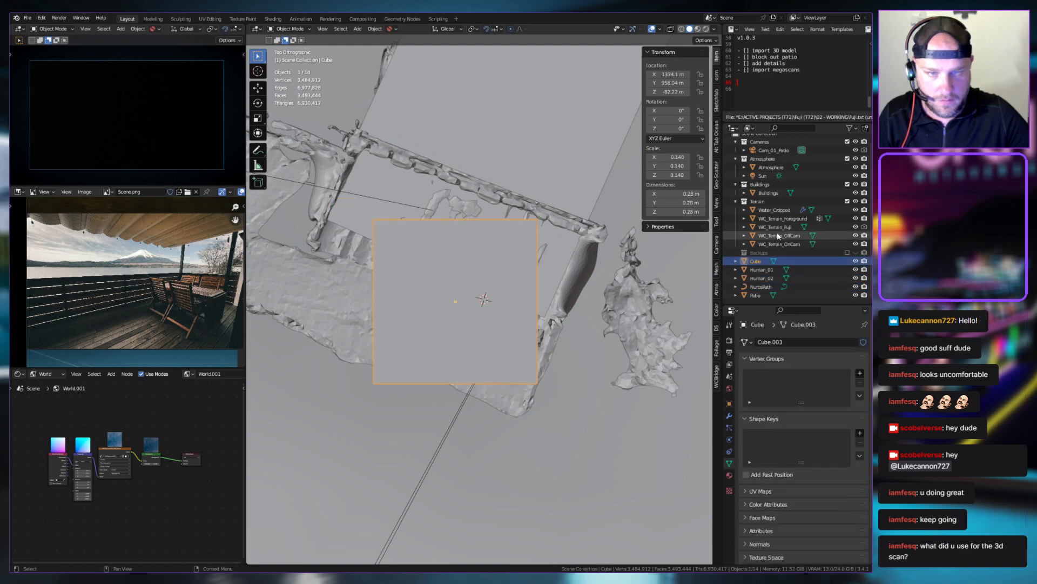
click(762, 202)
key(h)
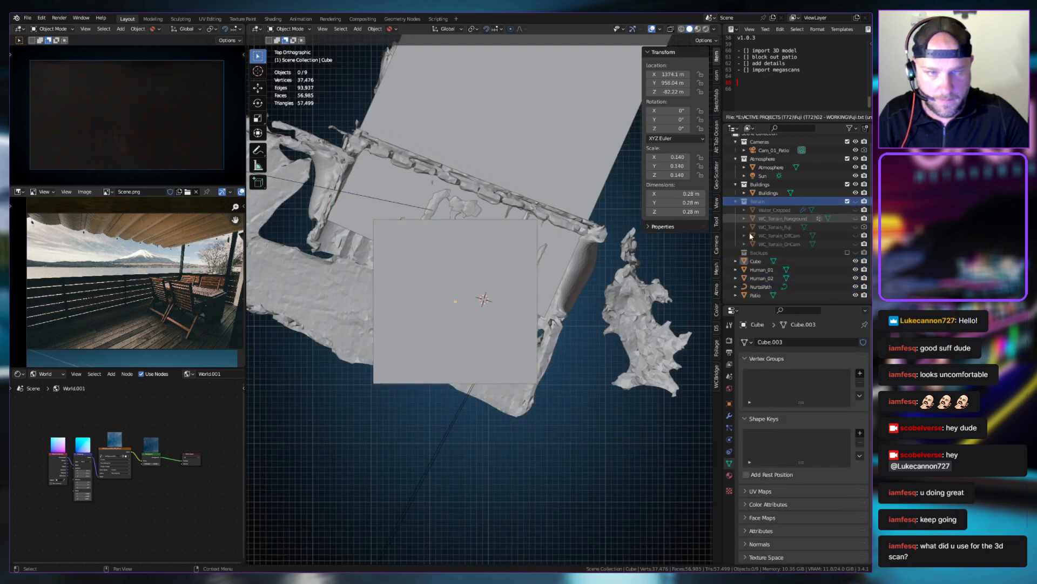
Rotate the cube about Z to about -24.2° in the top view to align it with the patio scan
click(478, 280)
key(r)
click(494, 277)
middle_drag(493, 277, 595, 287)
key(KP_7)
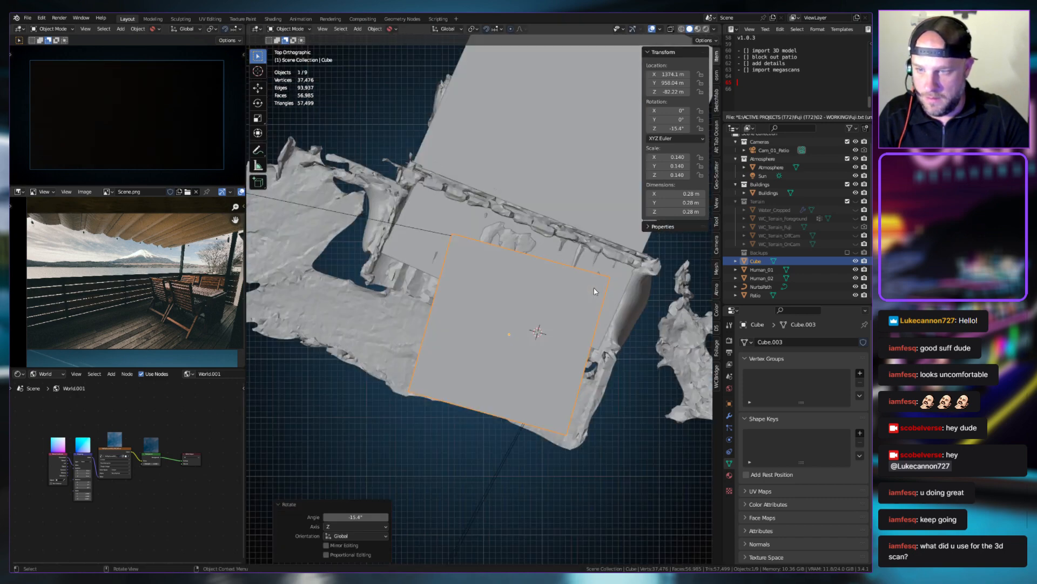
key(r)
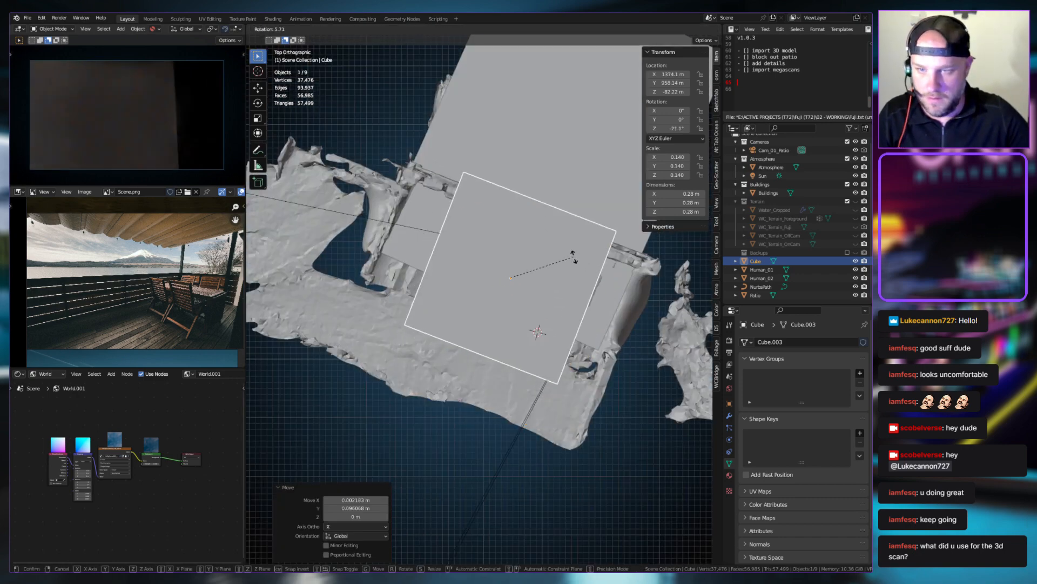
click(570, 263)
Resize the cube along X and Y to about 0.424 m by 0.249 m to cover the patio's footprint
key(s)
key(x)
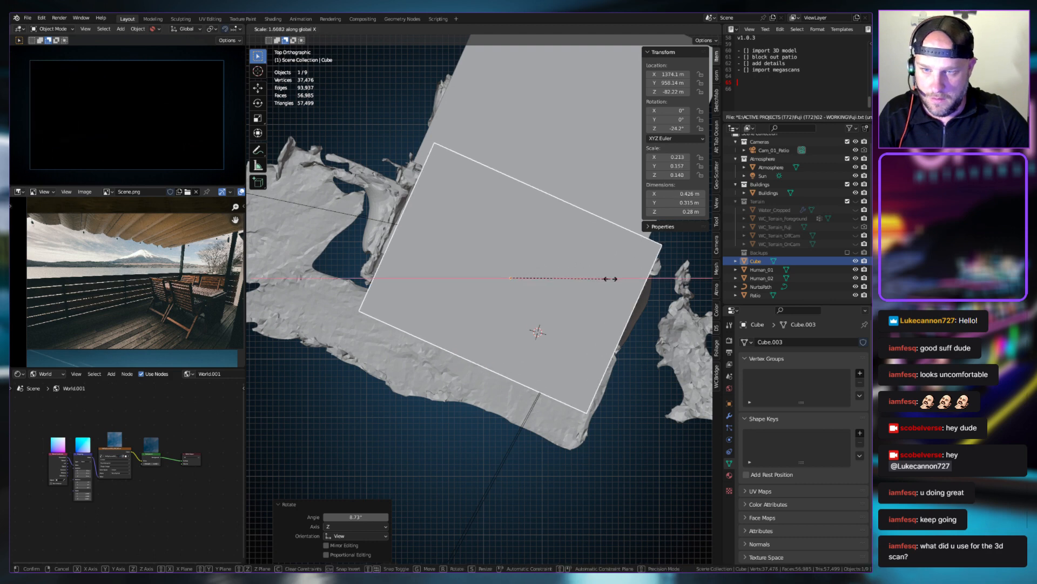
click(614, 280)
key(g)
key(x)
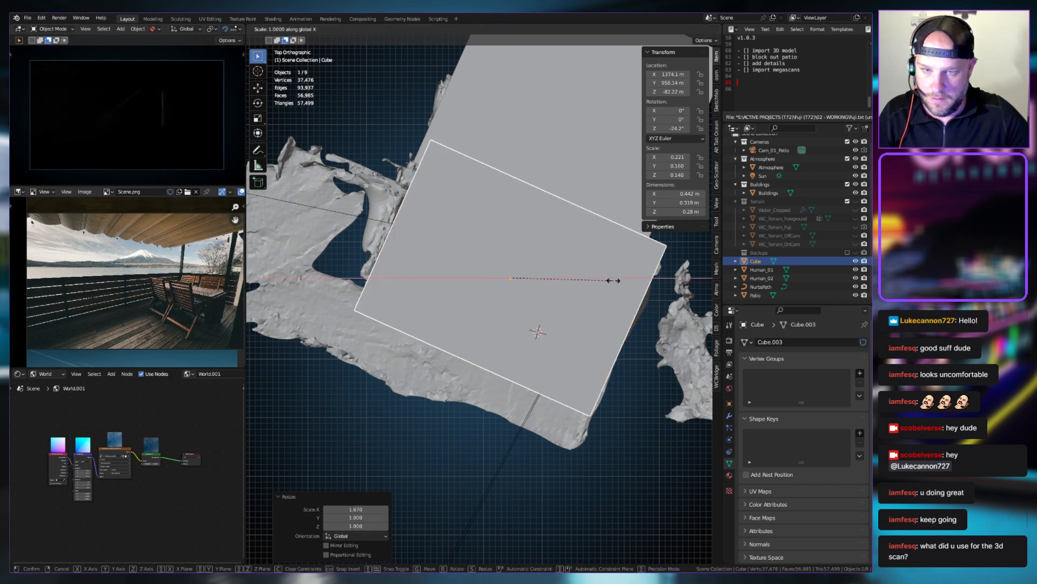
click(574, 316)
Scale the cube along Z by about 0.565, to about 0.158 m high, to fit the patio's height
middle_drag(574, 316, 590, 254)
key(g)
key(z)
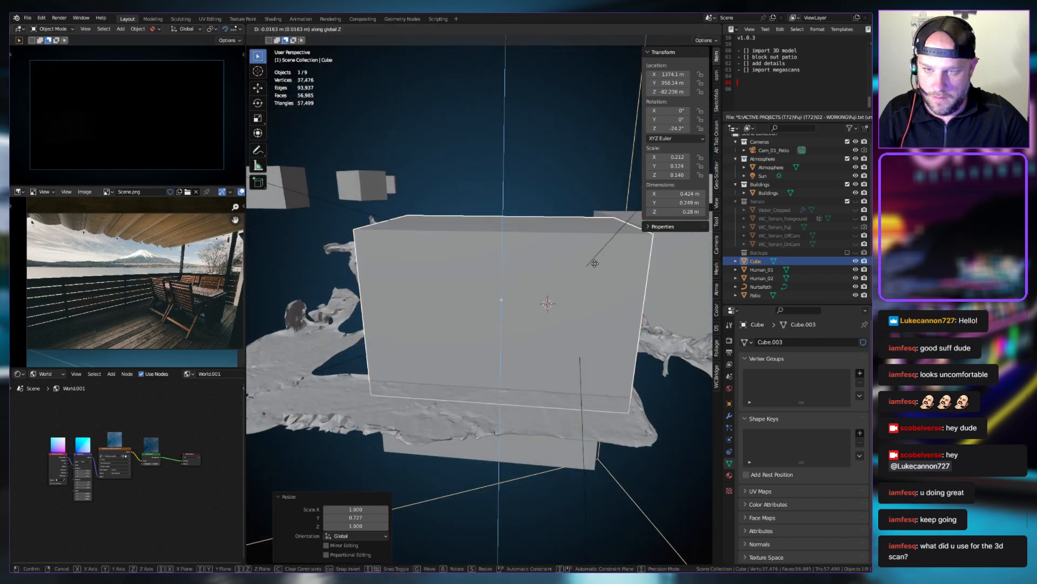
key(Escape)
key(s)
key(z)
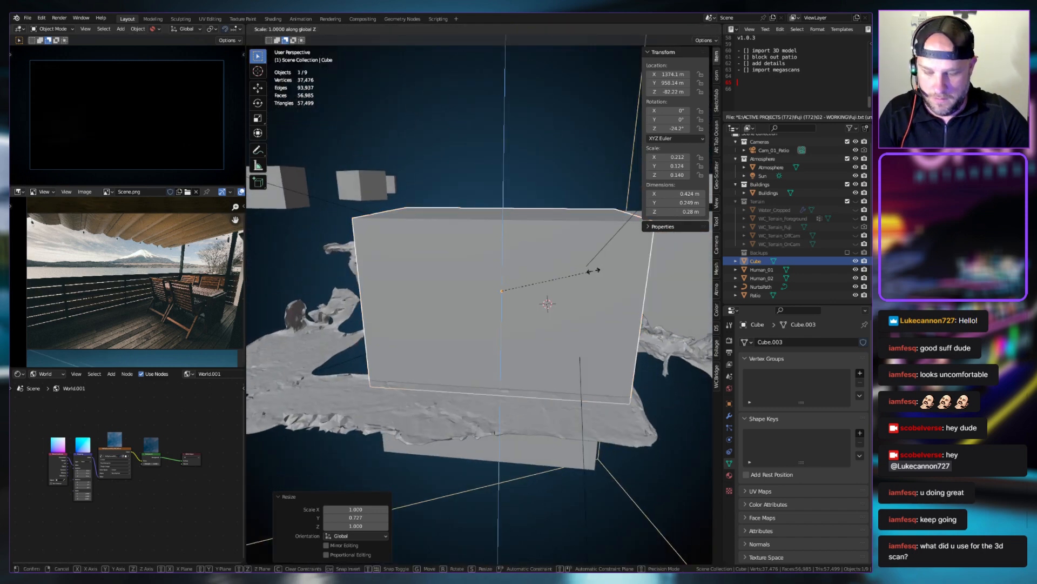
click(551, 306)
Move the cube about 0.016 m along Y to line it up with the patio scan
middle_drag(552, 307, 604, 301)
key(g)
key(y)
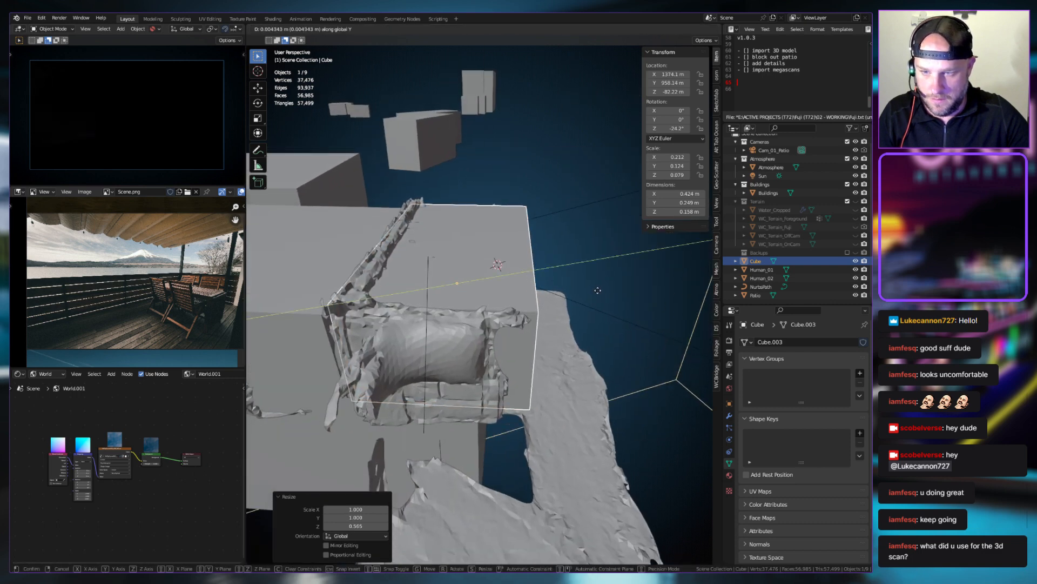
click(593, 290)
Narrow the cube along Y to about 0.211 m so it fits the depth of the scanned patio
middle_drag(593, 290, 621, 296)
key(s)
key(y)
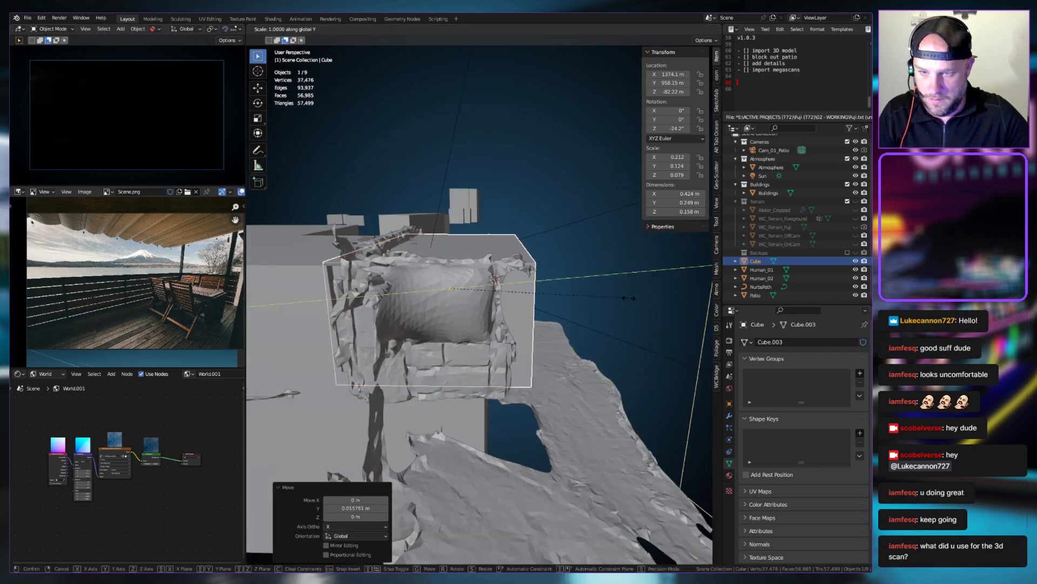
click(616, 296)
key(s)
key(y)
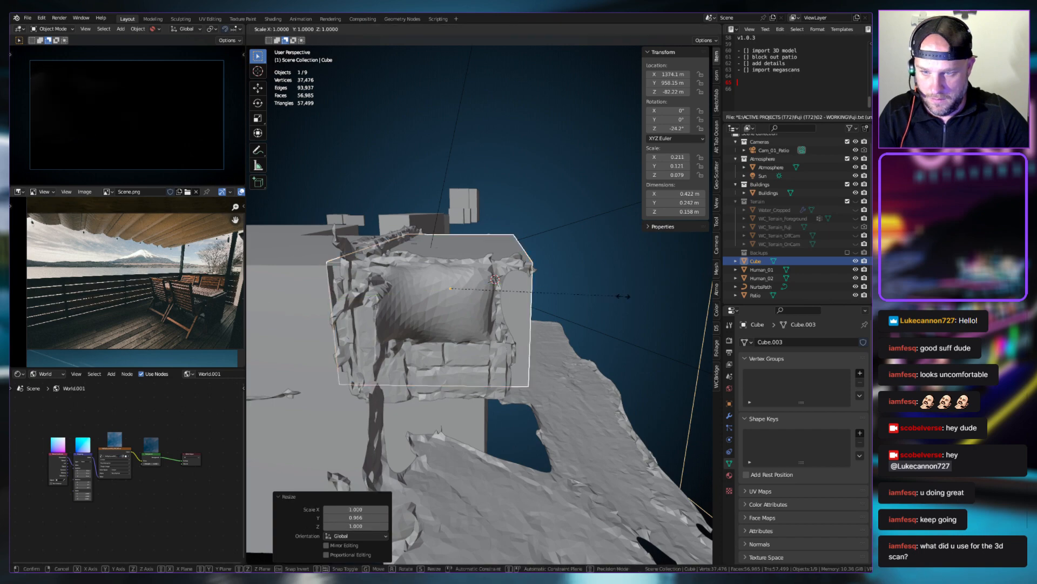
click(593, 298)
Shift the cube about 0.025 m along Y, and fine-tune its position over the patio scan in the top view
key(g)
key(y)
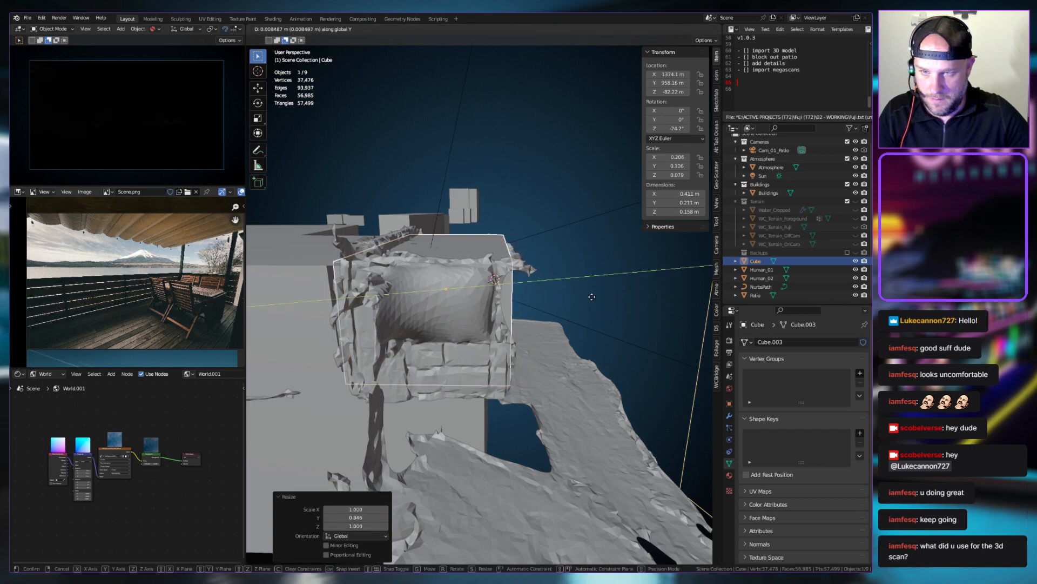
click(584, 301)
middle_drag(584, 300, 530, 311)
scroll(570, 281, down, 6)
scroll(567, 310, down, 3)
scroll(519, 313, up, 7)
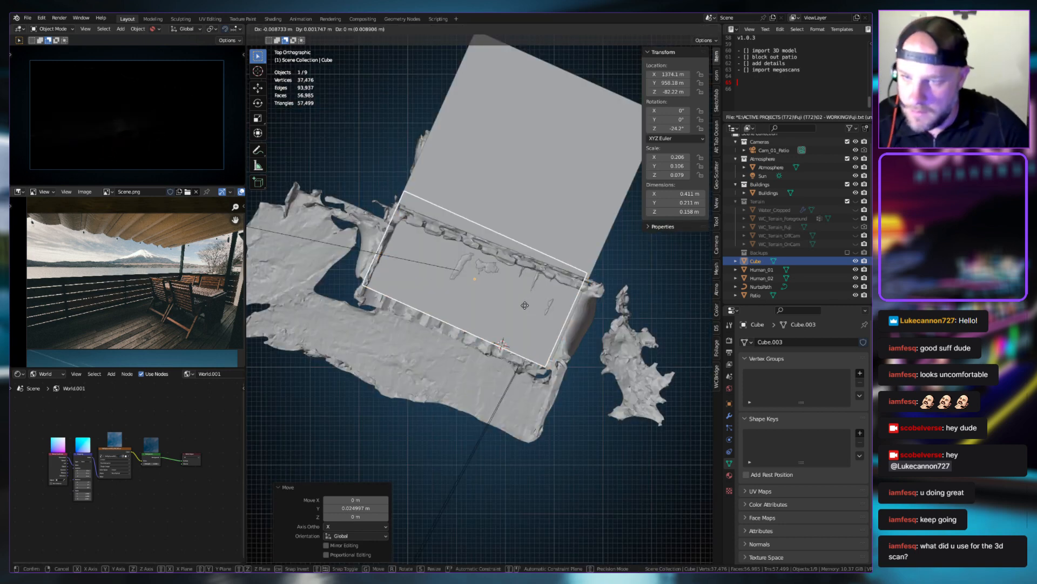
click(526, 310)
Delete the cube's long front face in Edit Mode to open the patio toward the lake
key(Tab)
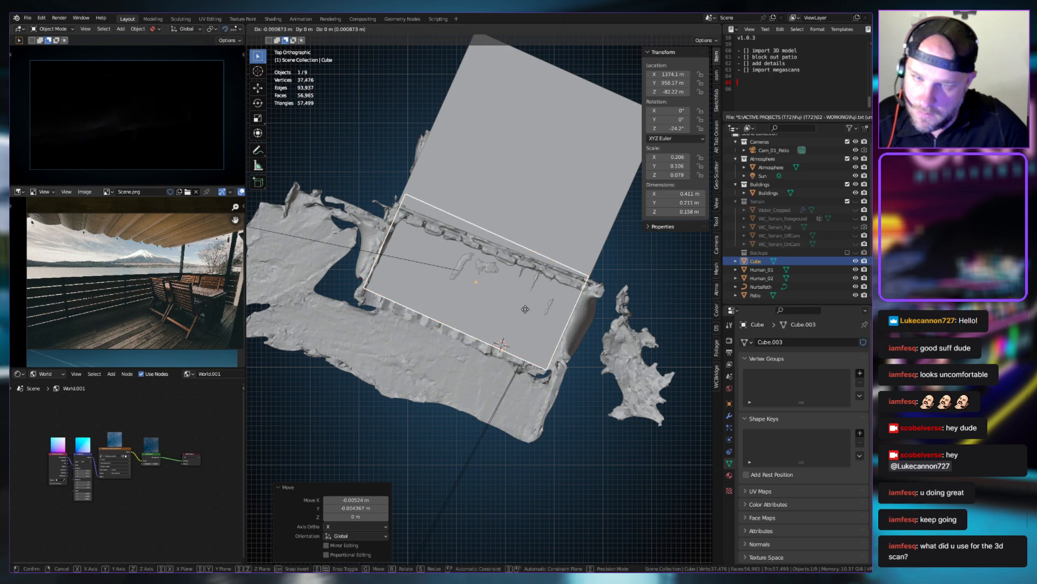
middle_drag(536, 339, 474, 302)
key(alt+a)
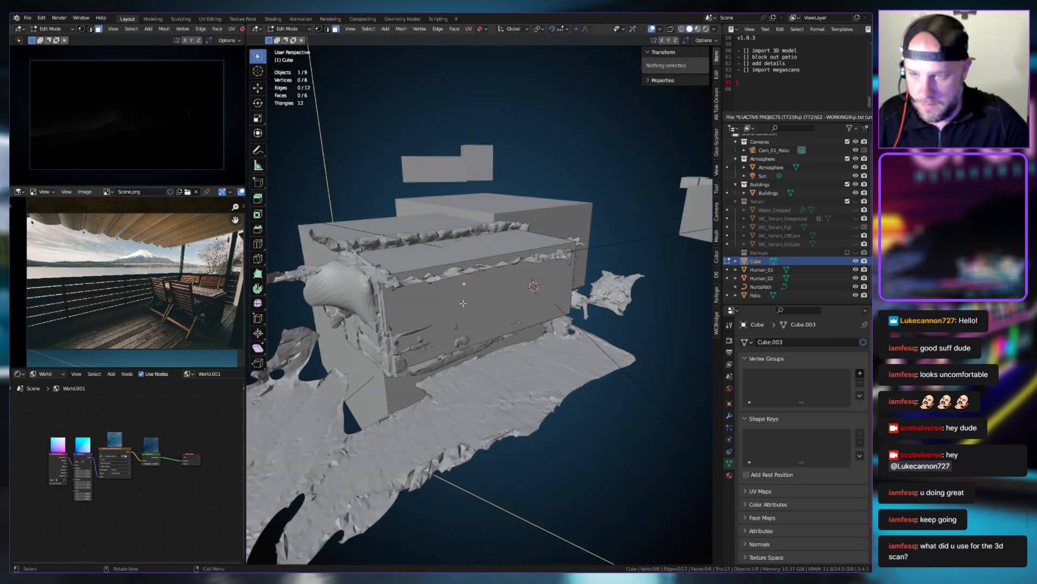
click(463, 303)
key(x)
click(421, 314)
middle_drag(422, 313, 438, 318)
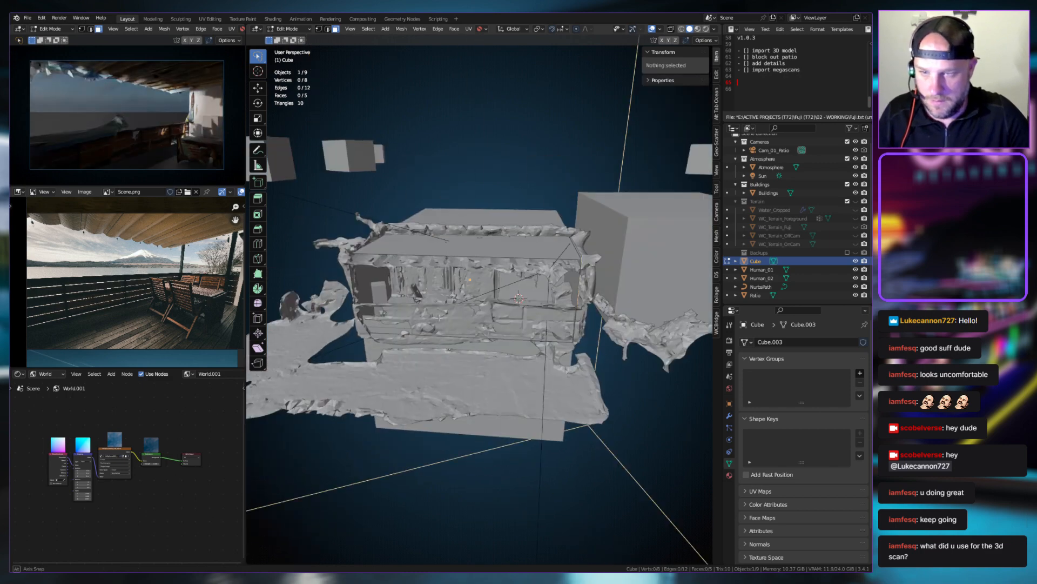
Return to Object Mode, reselect the cube and hide the Patio scan
key(Tab)
middle_drag(532, 289, 467, 324)
click(385, 292)
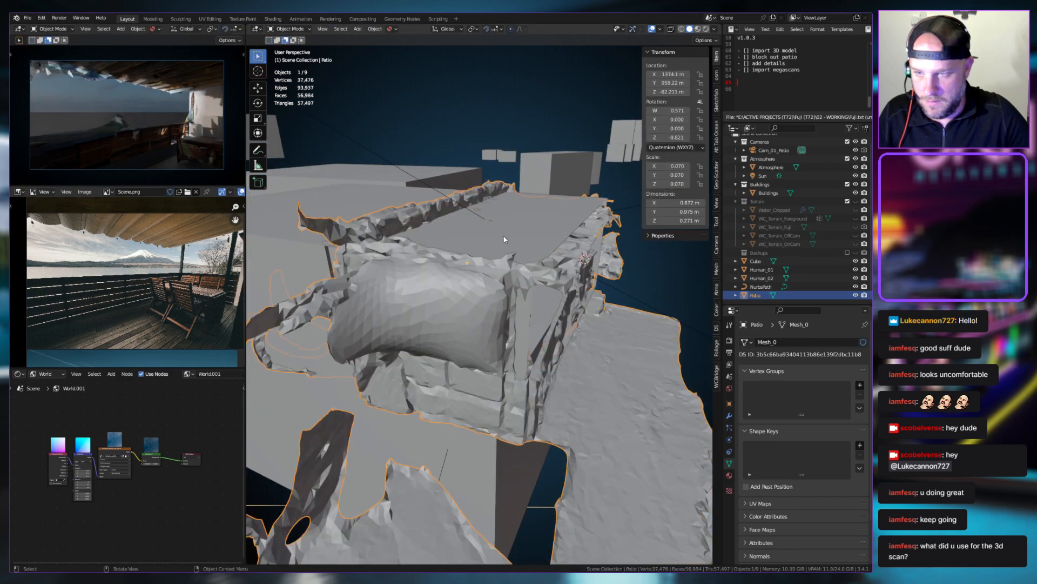
click(486, 279)
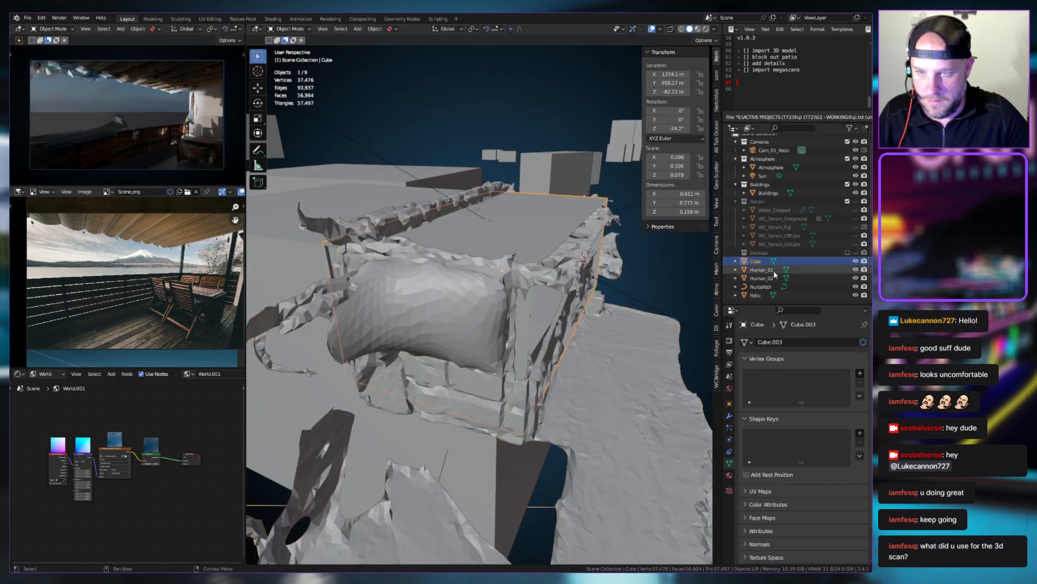
click(856, 295)
Delete both short end faces of the patio cube in Edit Mode
key(Tab)
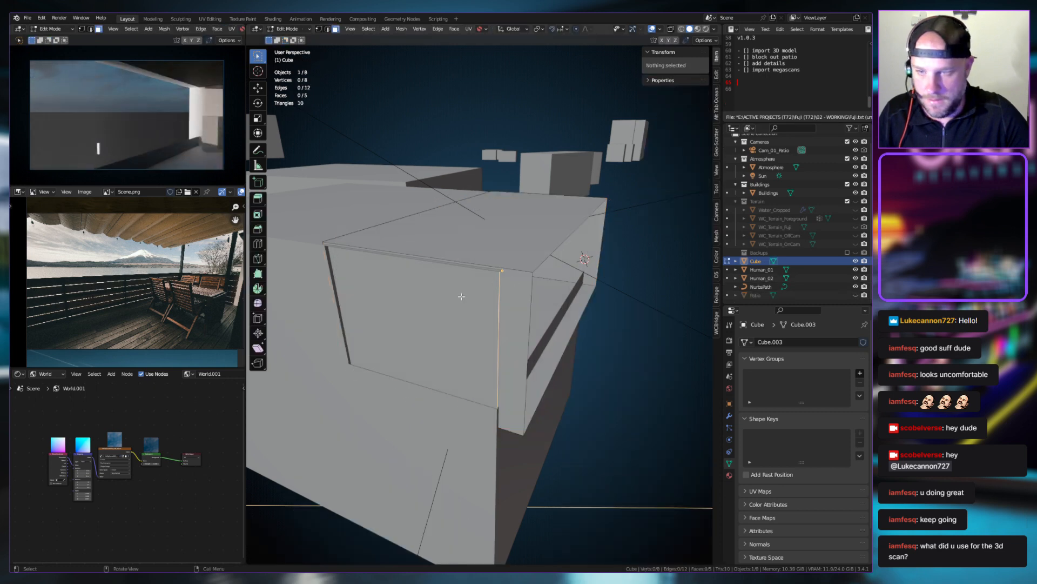
click(461, 296)
key(x)
click(516, 267)
middle_drag(516, 270, 549, 306)
key(x)
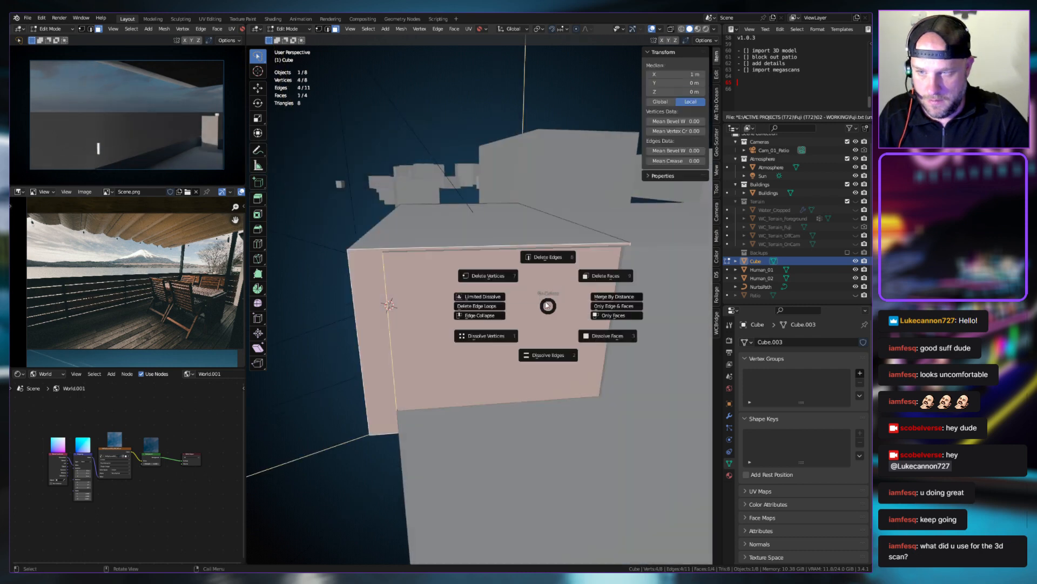
click(605, 278)
middle_drag(605, 279, 517, 321)
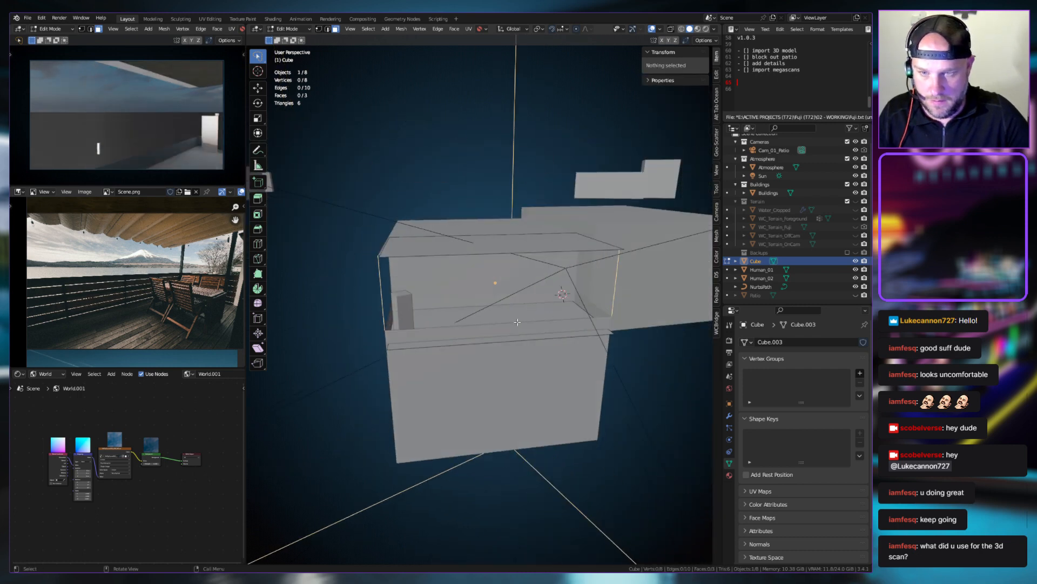
Extrude the floor's front edge straight up about 0.07 m to form the patio's front railing wall
click(476, 348)
middle_drag(475, 348, 510, 339)
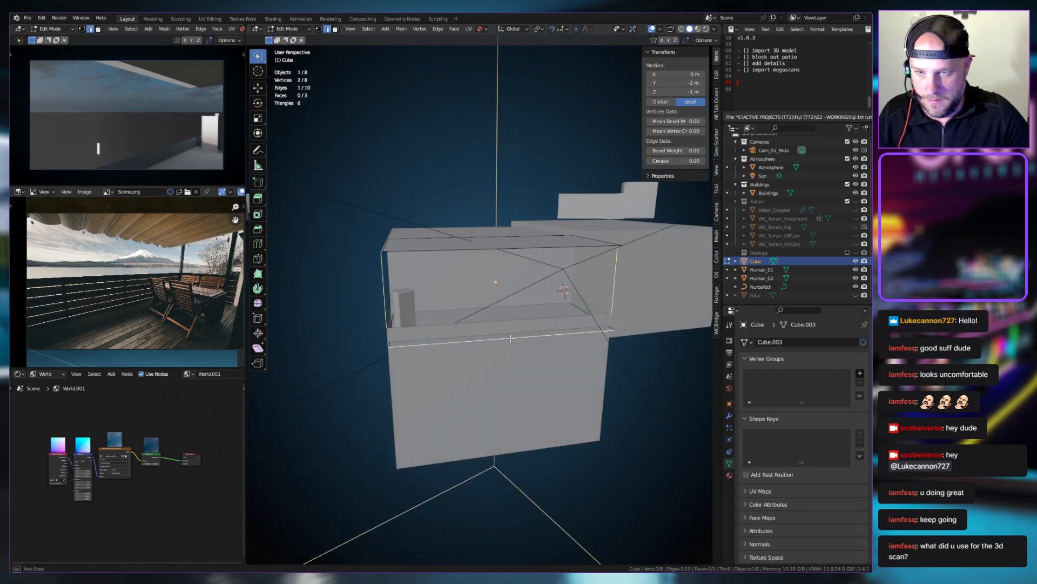
key(z)
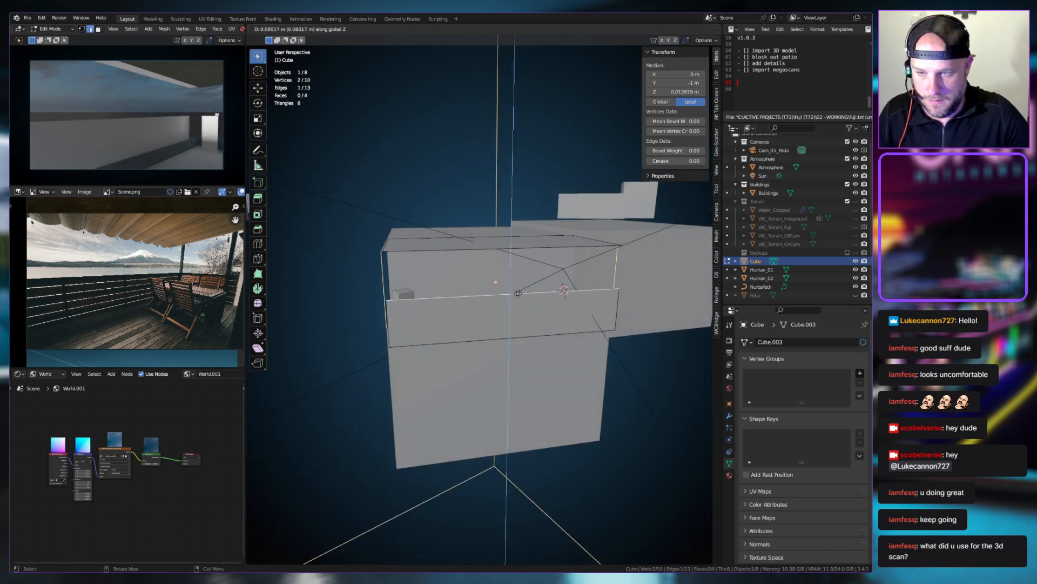
click(518, 295)
Turn on X-ray and subdivide the back wall's vertical edge at the patio's open end
middle_drag(519, 295, 524, 376)
click(535, 350)
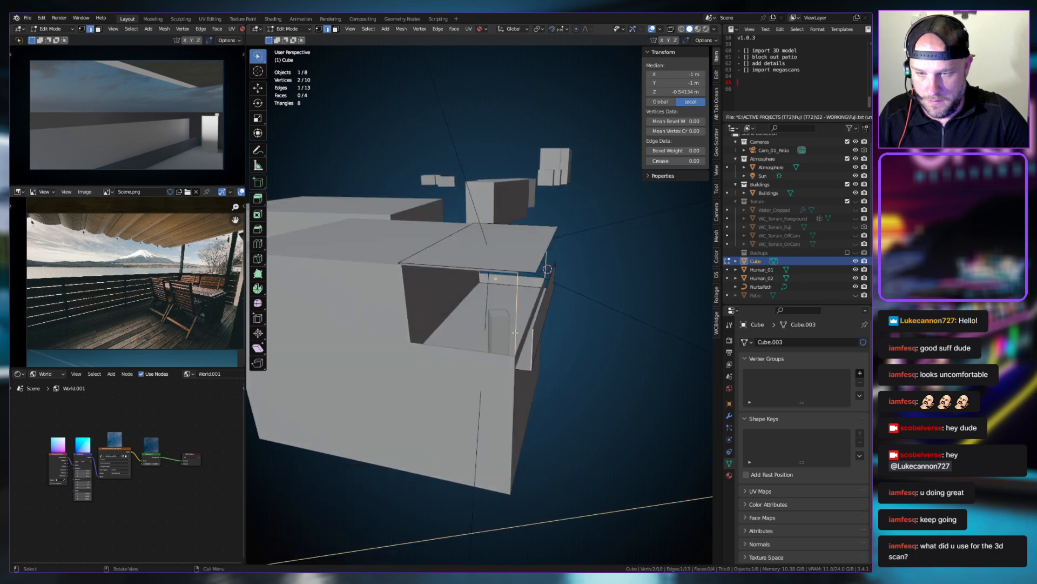
click(506, 366)
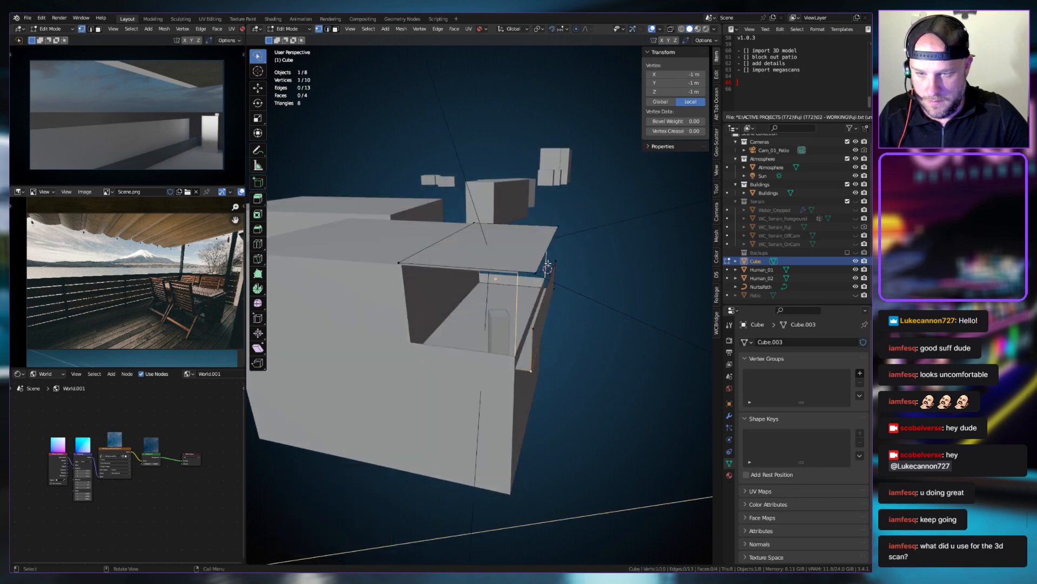
key(alt+z)
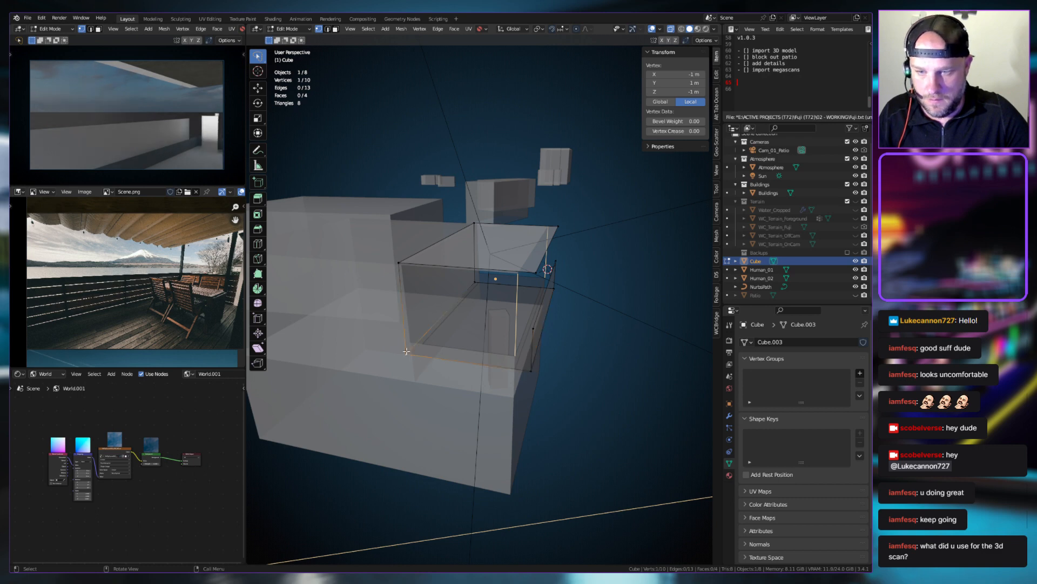
key(2)
click(406, 328)
right_click(381, 323)
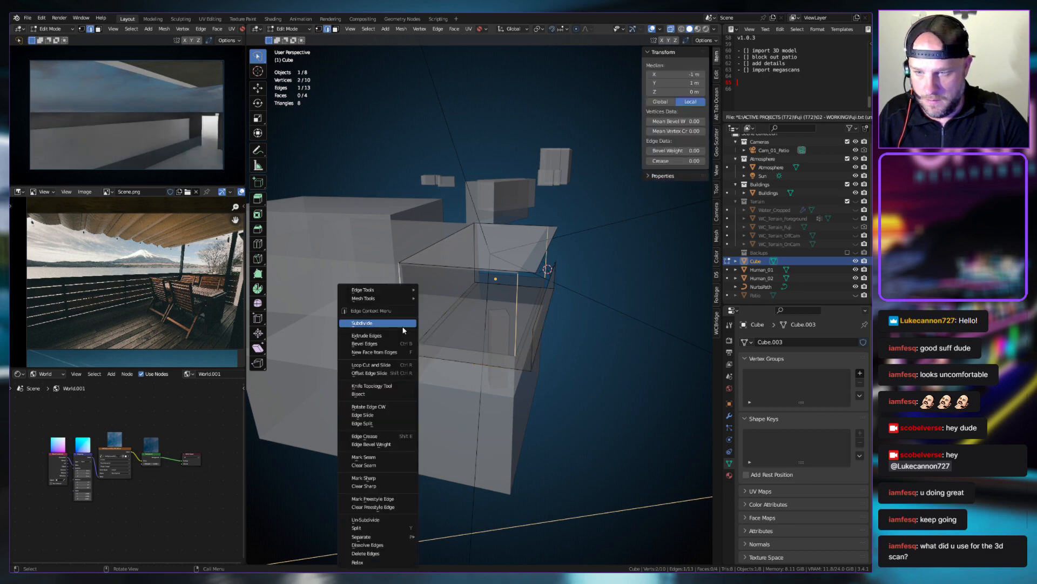
click(382, 322)
Adjust the new midpoint vertex along Z and level it with the front railing's top corner by scaling both along Z
key(1)
click(403, 322)
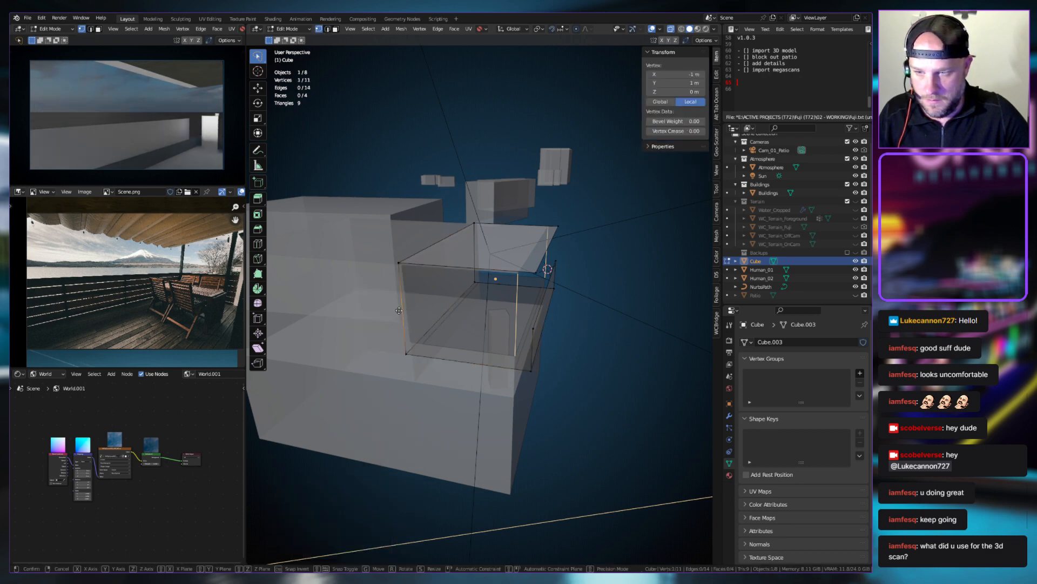
key(g)
key(z)
click(428, 323)
shift+click(534, 327)
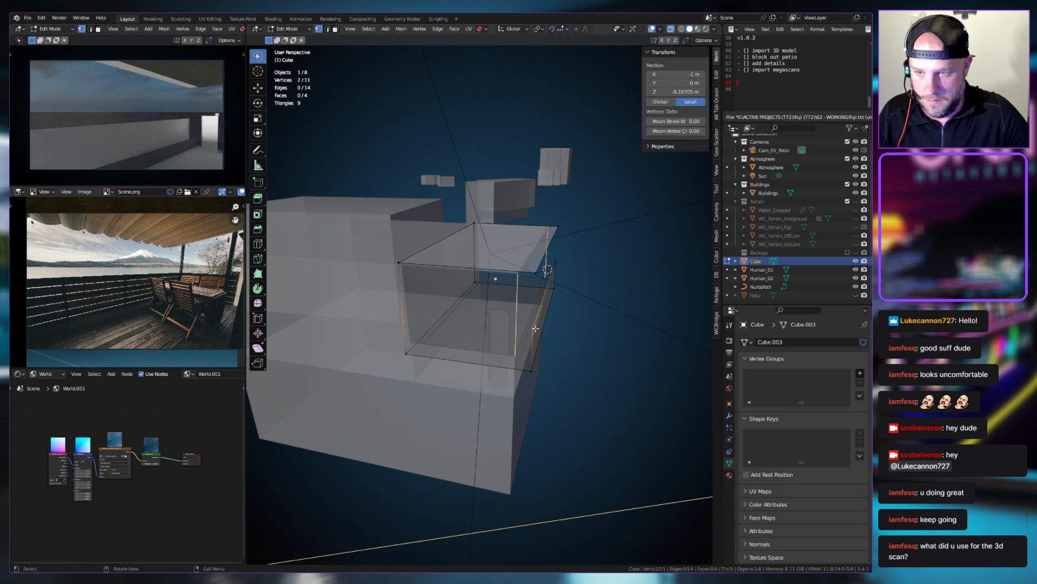
key(s)
key(z)
key(Return)
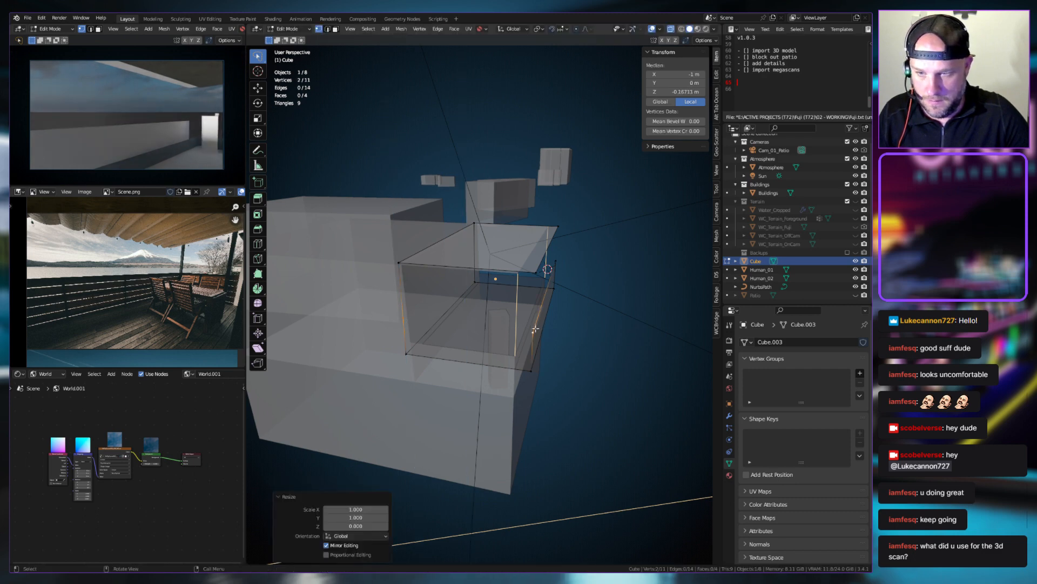
Connect the two levelled vertices with an edge across the patio's open end and select the back wall vertex
key(j)
click(566, 321)
middle_drag(565, 321, 499, 329)
key(1)
click(328, 294)
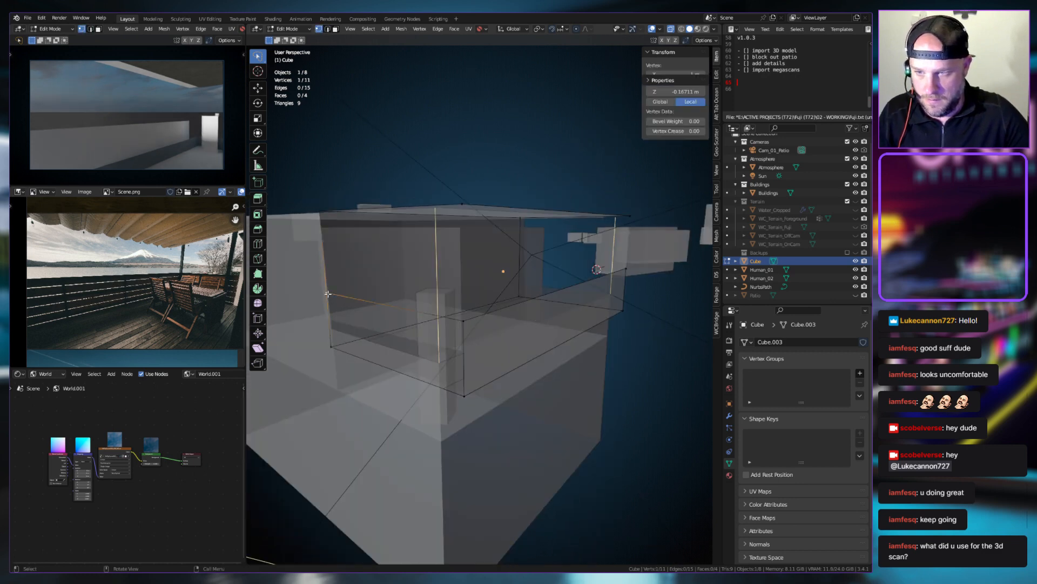
Fill the side railing face across the patio's open end between the floor and the connecting edge
shift+click(333, 343)
shift+click(463, 323)
key(f)
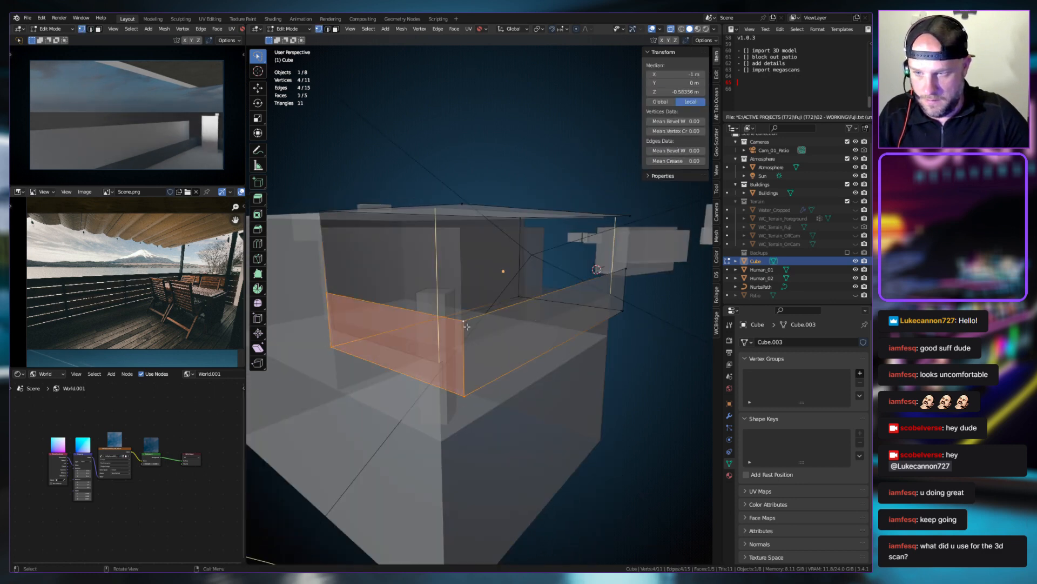
Subdivide the back wall's vertical edge at the patio's opposite end and lower the new vertex along Z to railing height
middle_drag(466, 331, 533, 330)
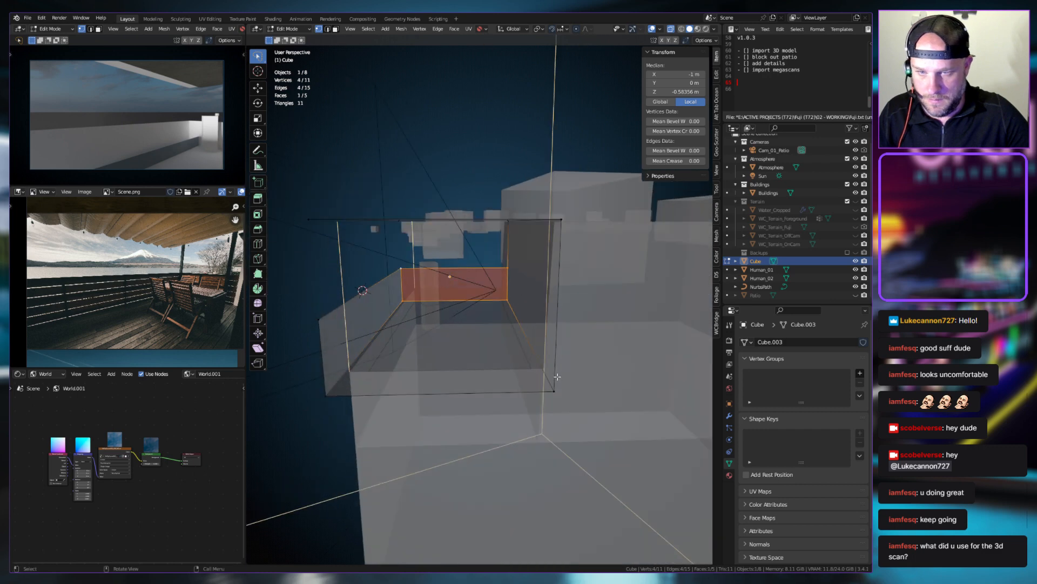
key(2)
click(555, 356)
right_click(555, 357)
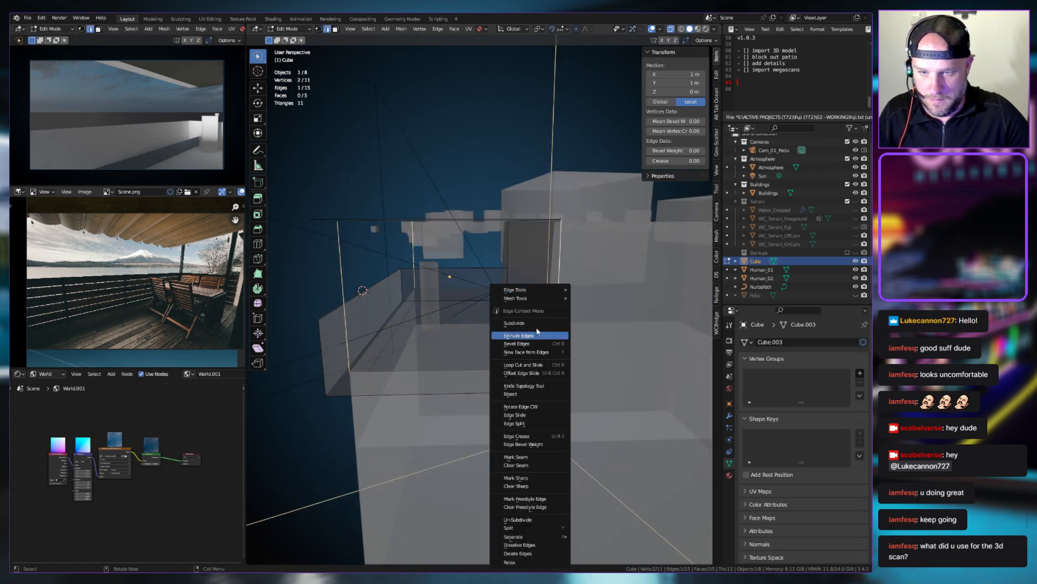
click(530, 323)
key(1)
click(561, 324)
key(g)
key(z)
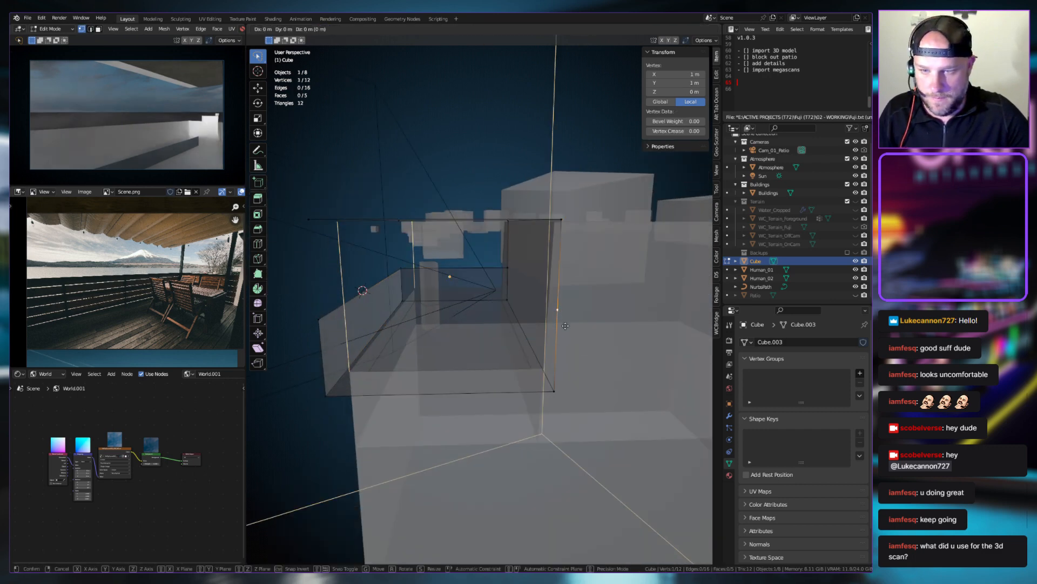
click(565, 341)
Connect the back wall vertex to the front railing's top corner and level the edge by scaling it to 0 along Z
shift+click(319, 320)
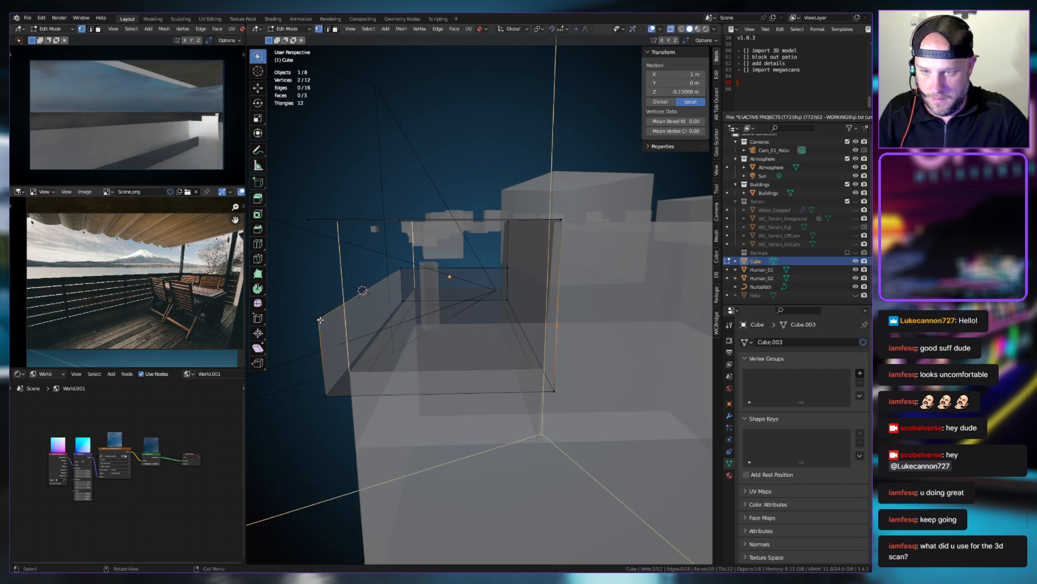
key(f)
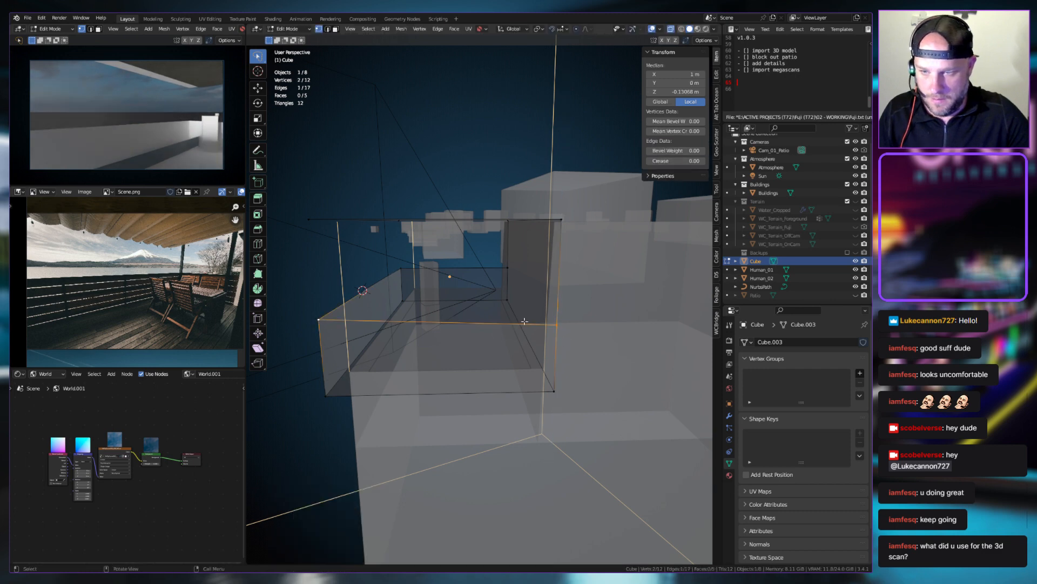
click(554, 325)
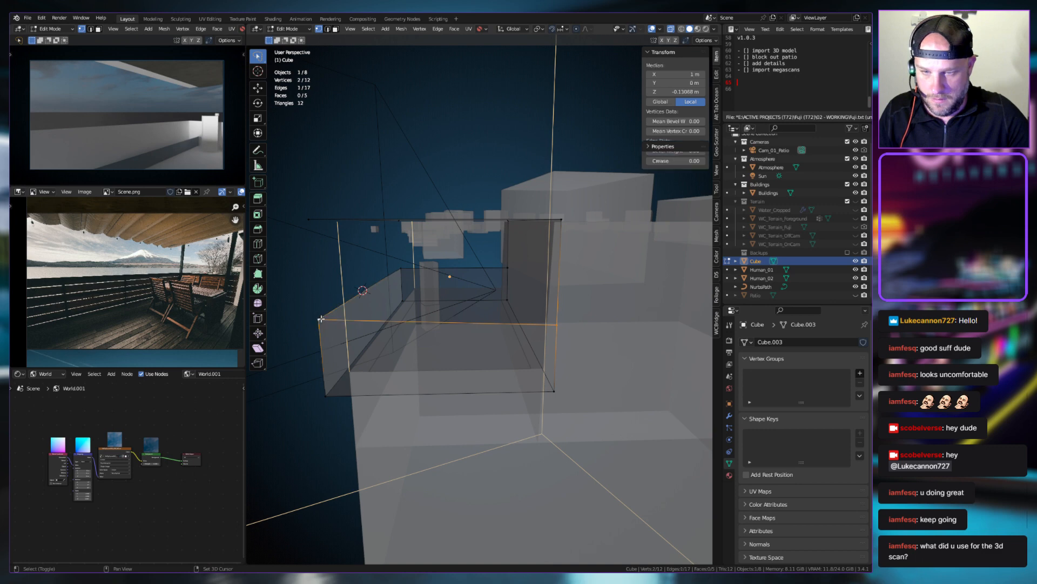
key(s)
key(z)
key(0)
key(Return)
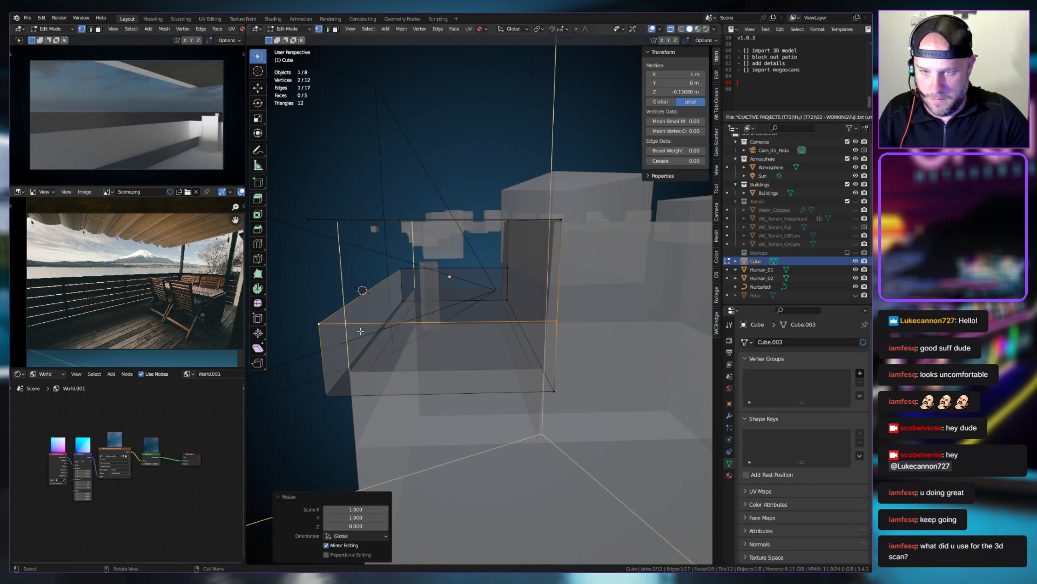
Fill the second side railing face from its four corner vertices, leave mesh editing and turn off X-ray
key(3)
key(1)
click(321, 324)
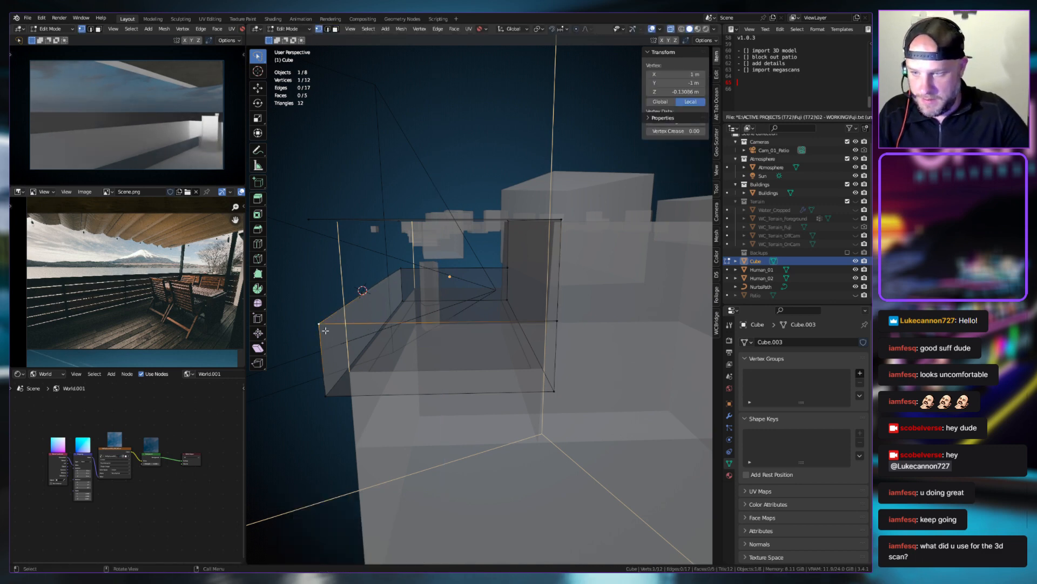
shift+click(326, 396)
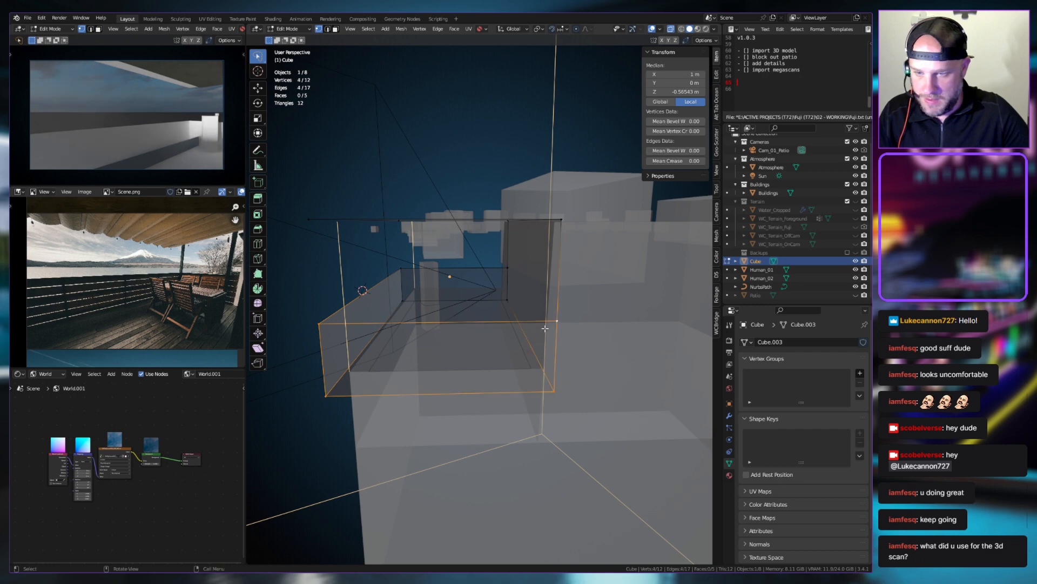
key(f)
key(Tab)
middle_drag(448, 343, 502, 339)
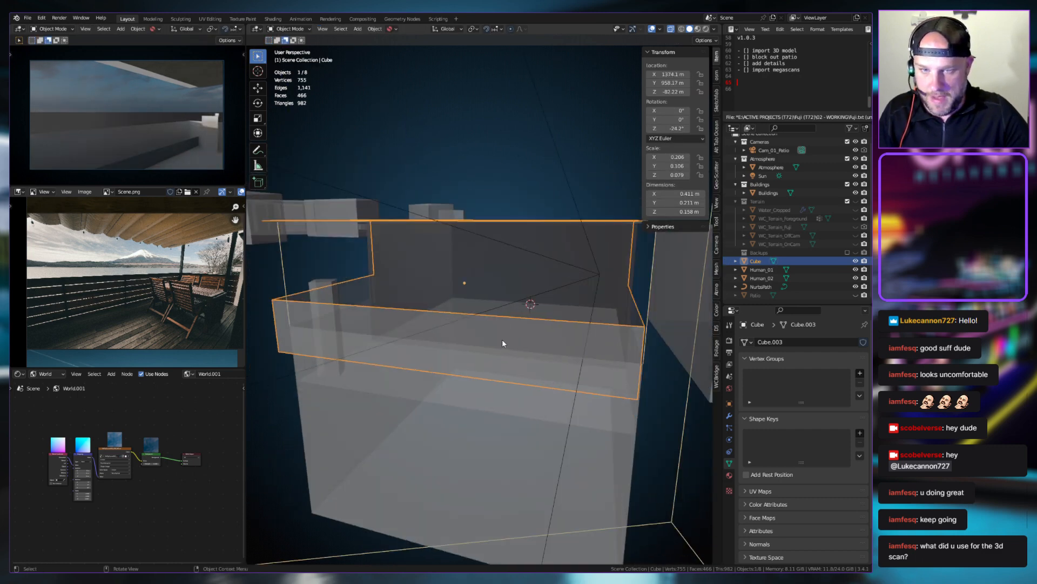
key(alt+z)
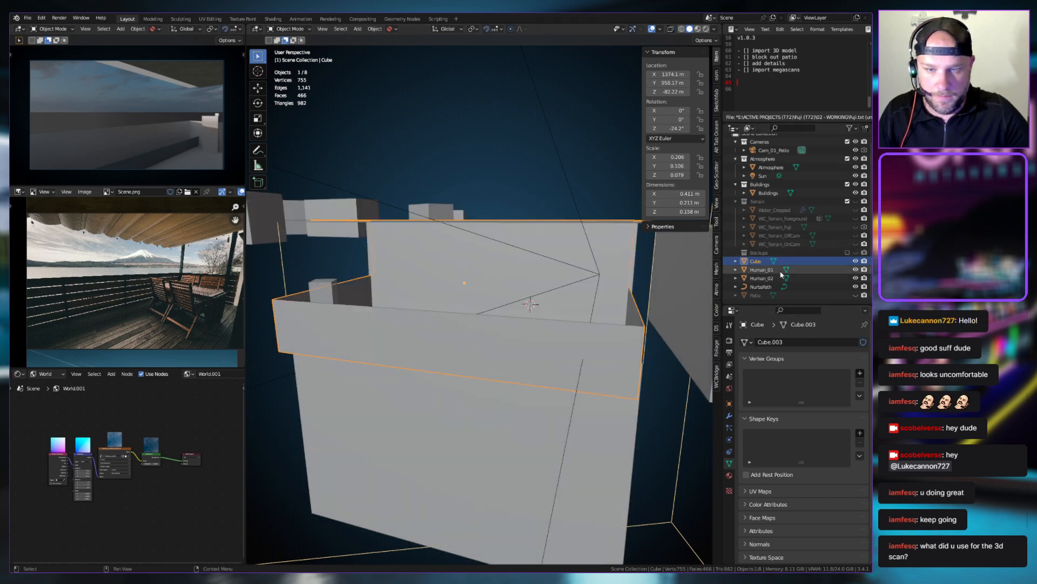
Show the patio scan and scale the blockout to about 0.903 along its local Y axis to match the scan's depth
click(855, 295)
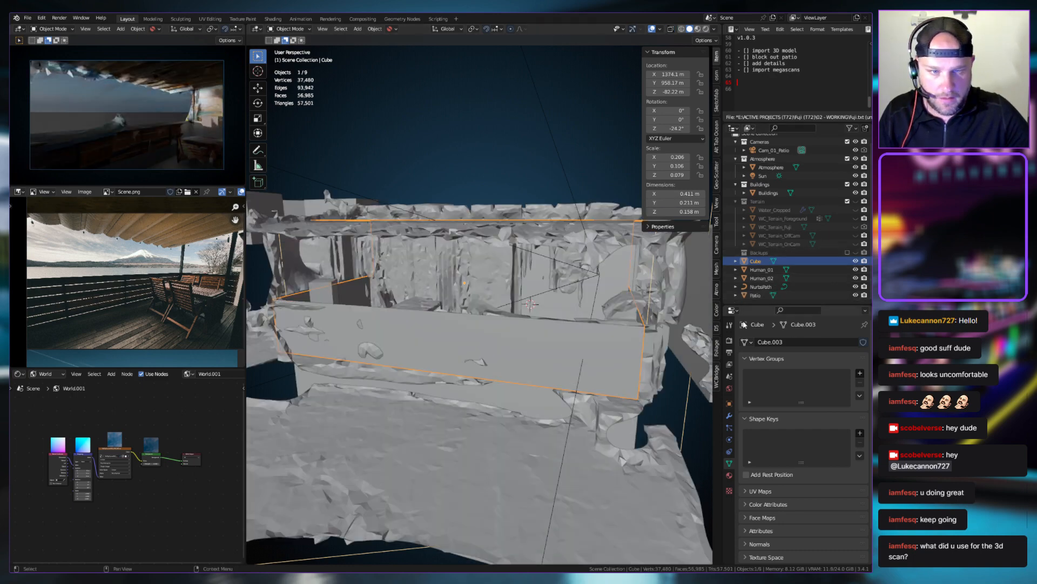
middle_drag(643, 332, 500, 346)
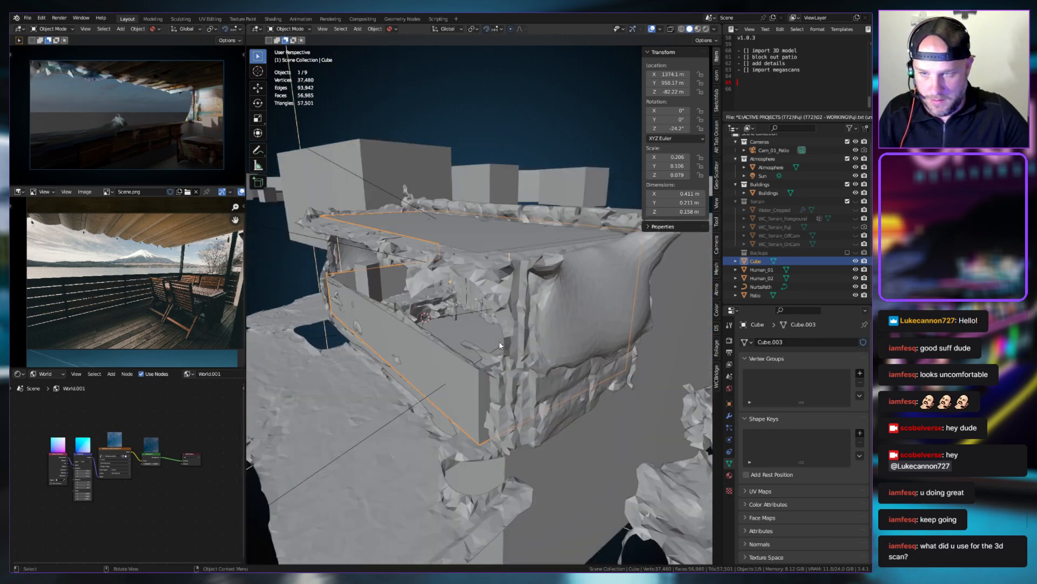
key(s)
key(y)
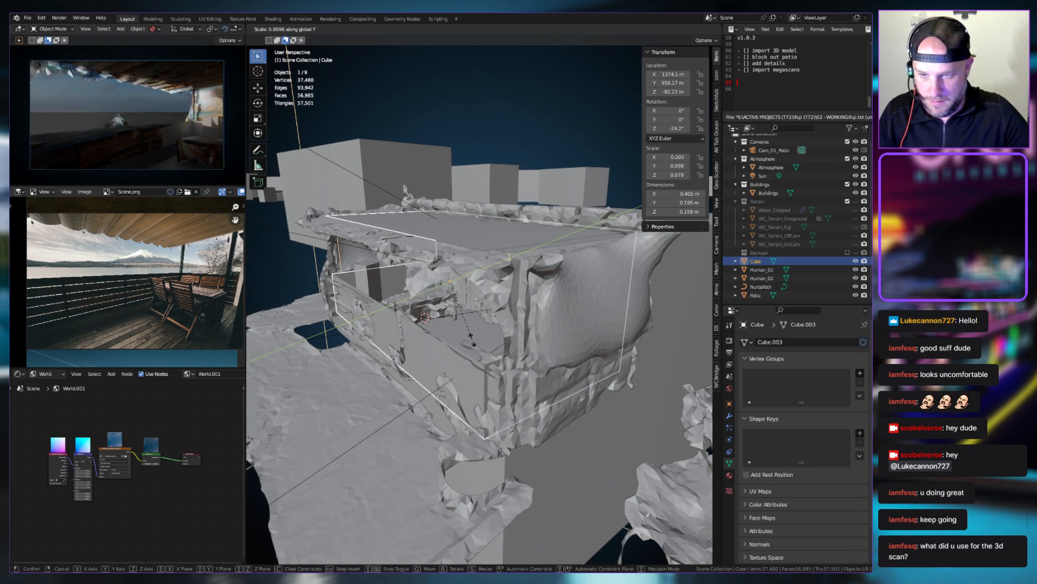
click(470, 339)
Compare the blockout with the patio scan by alternately hiding each and viewing the structure from several sides
middle_drag(470, 339, 569, 340)
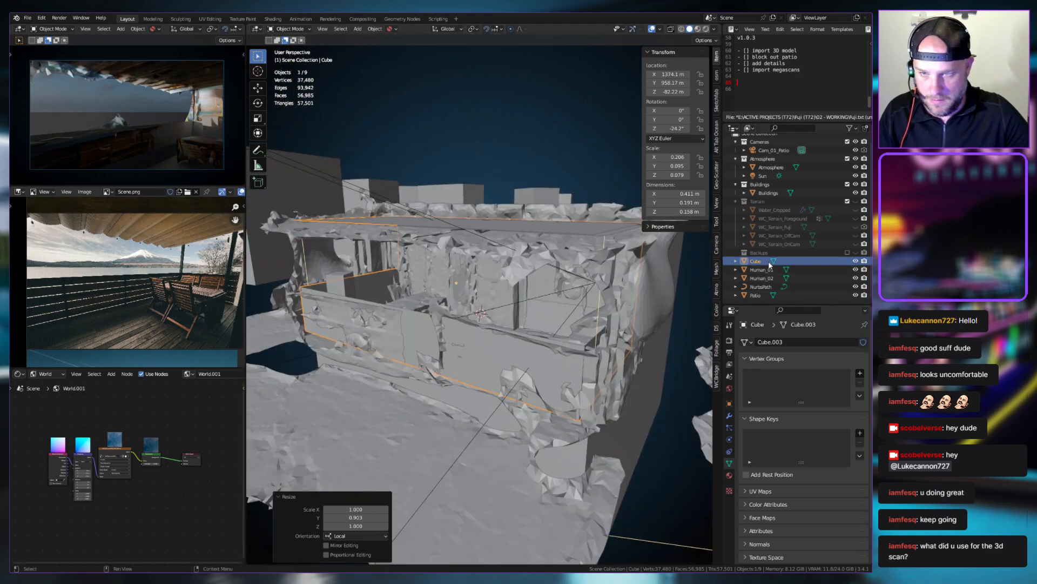
click(855, 261)
mouse_move(544, 312)
middle_down()
mouse_move(591, 304)
mouse_move(561, 311)
middle_up()
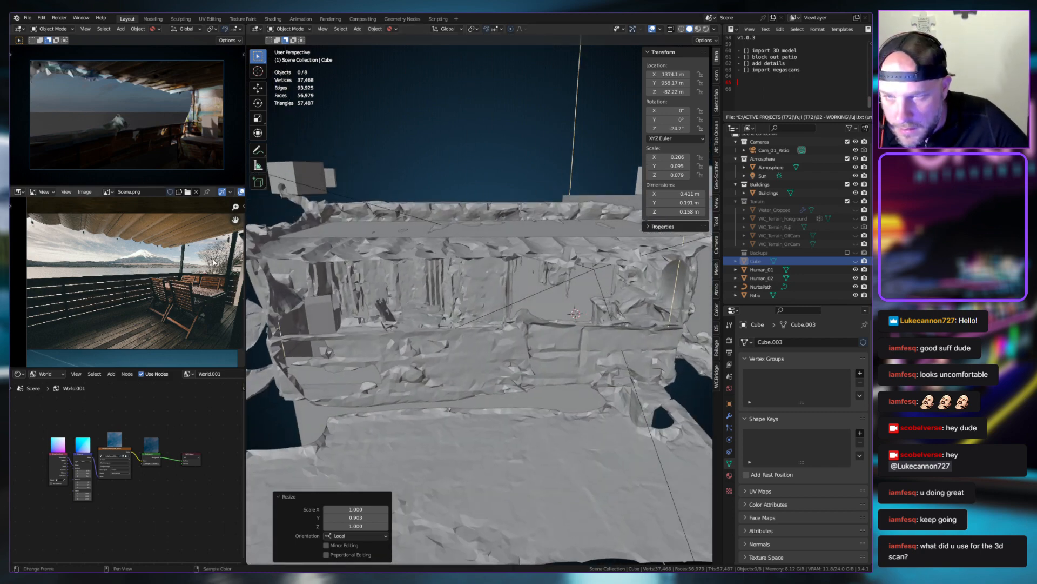
middle_drag(431, 285, 399, 283)
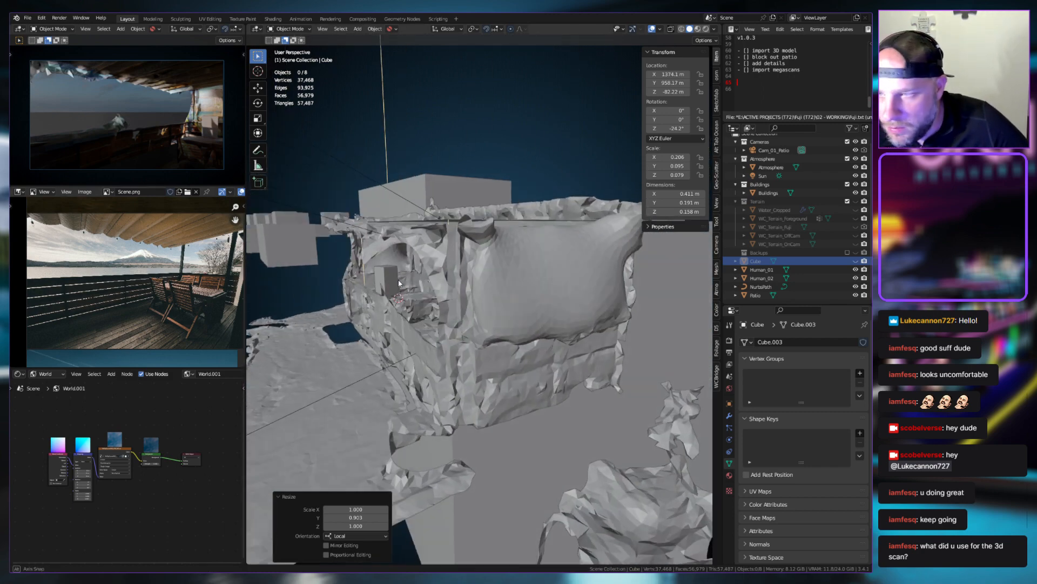
click(855, 261)
click(855, 295)
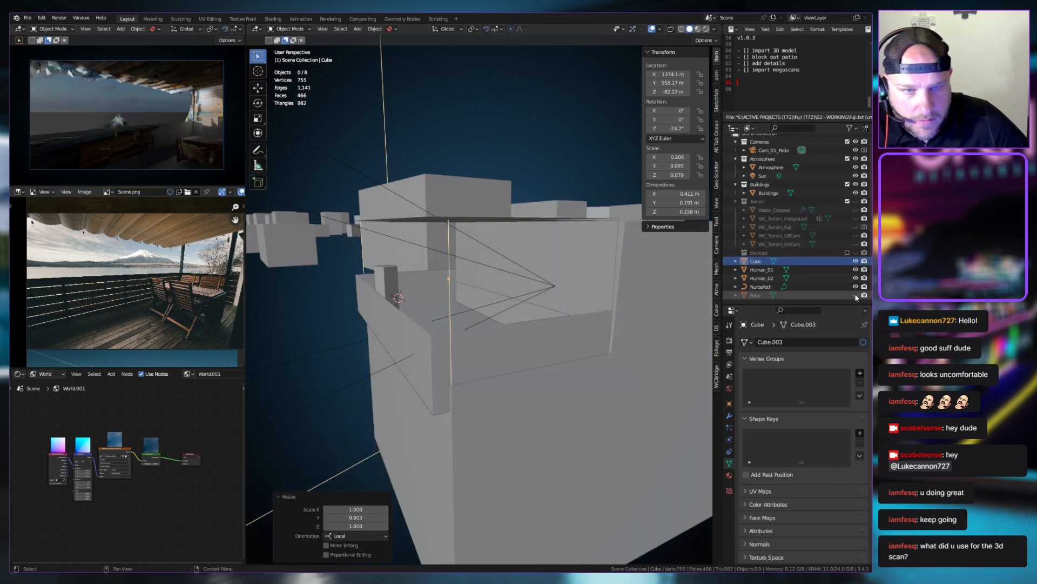
middle_drag(510, 303, 623, 353)
click(602, 347)
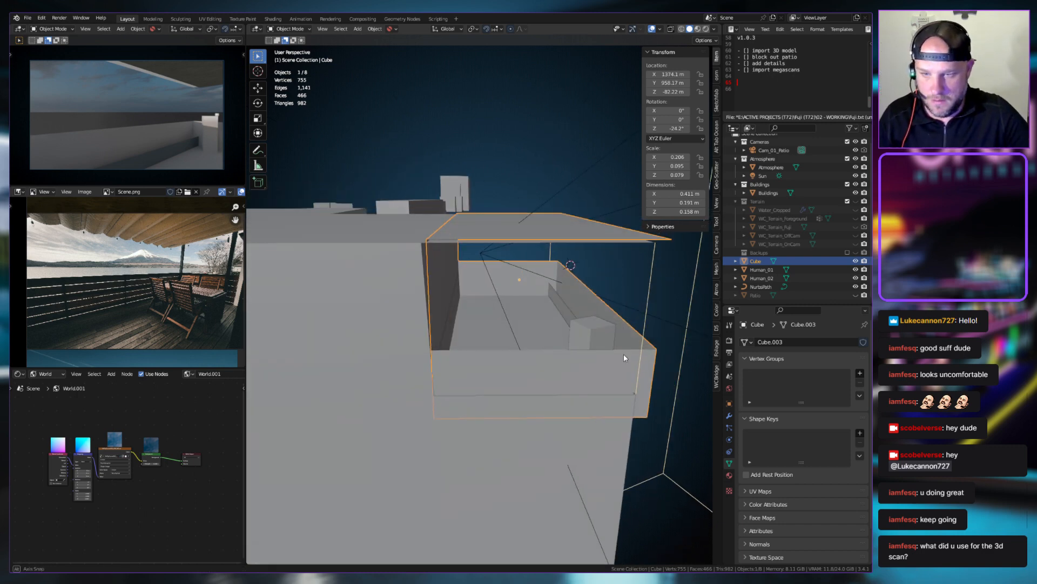
Show the patio scan again and move it about 0.0205 m along the global Y axis towards the blockout
click(755, 295)
click(856, 295)
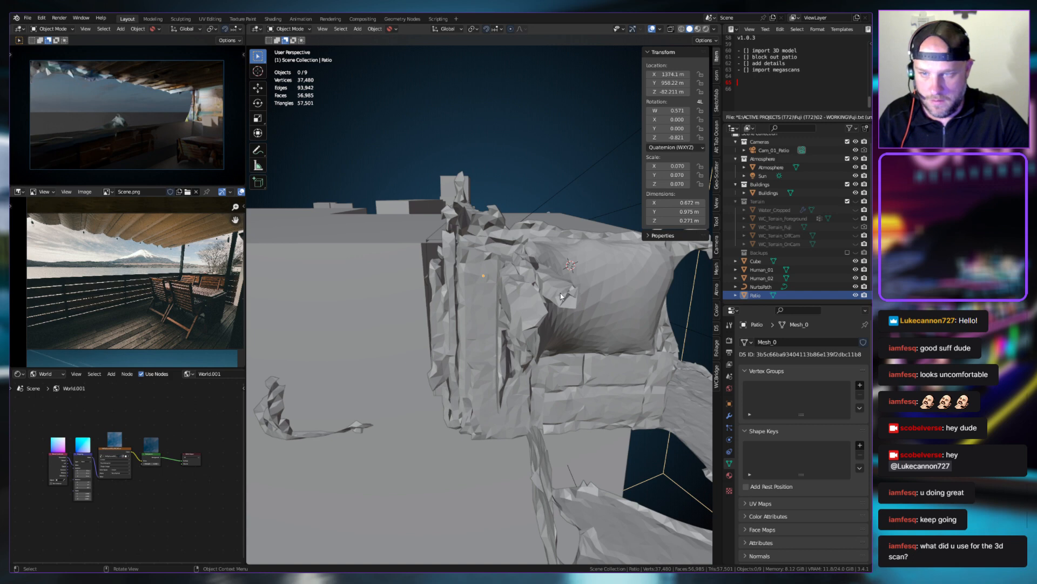
middle_drag(561, 296, 485, 296)
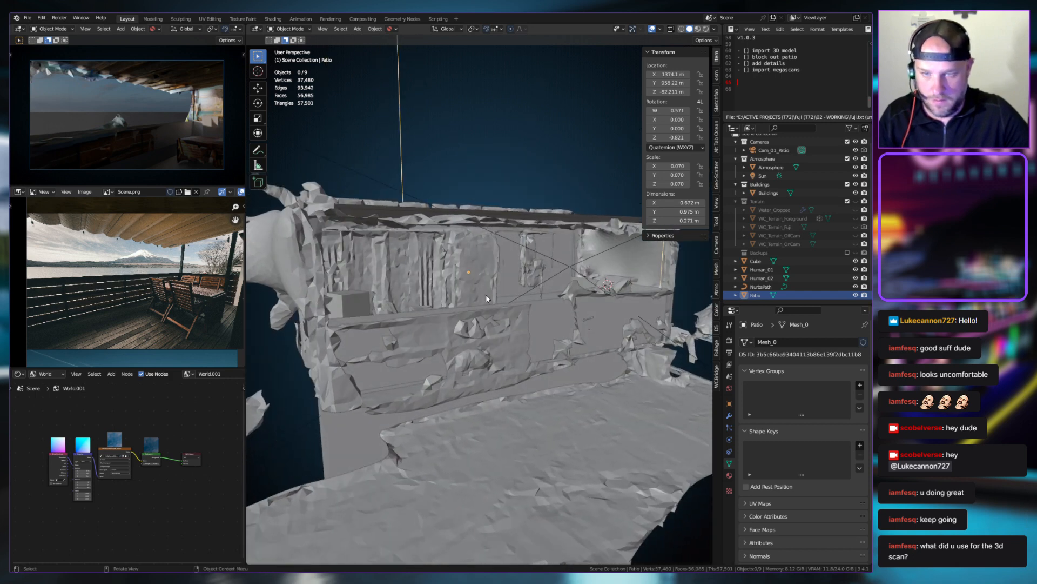
click(484, 324)
key(g)
key(y)
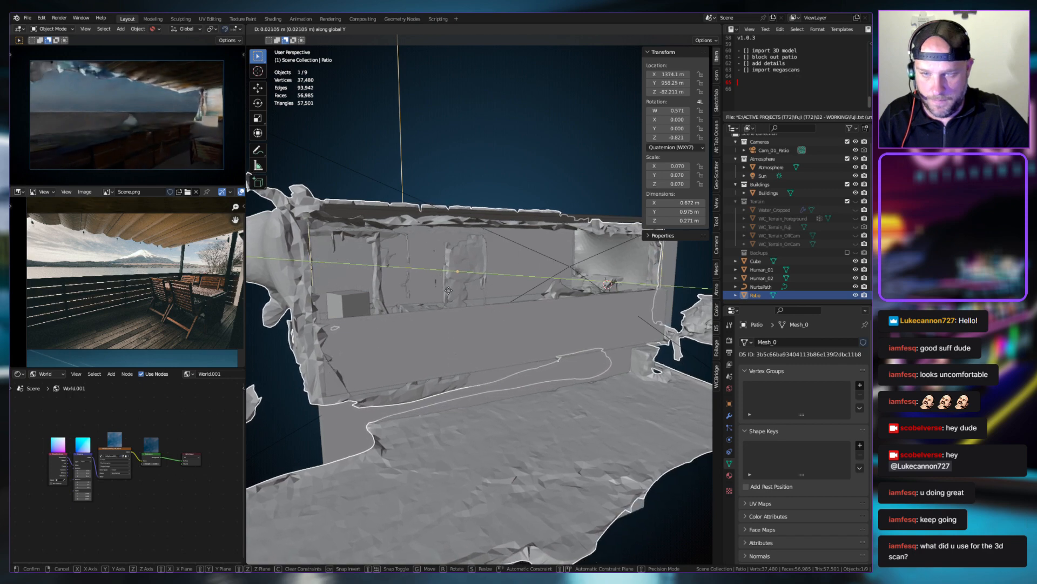
click(437, 309)
mouse_move(437, 309)
middle_down()
mouse_move(487, 339)
mouse_move(429, 352)
mouse_move(376, 313)
mouse_move(417, 309)
middle_up()
key(g)
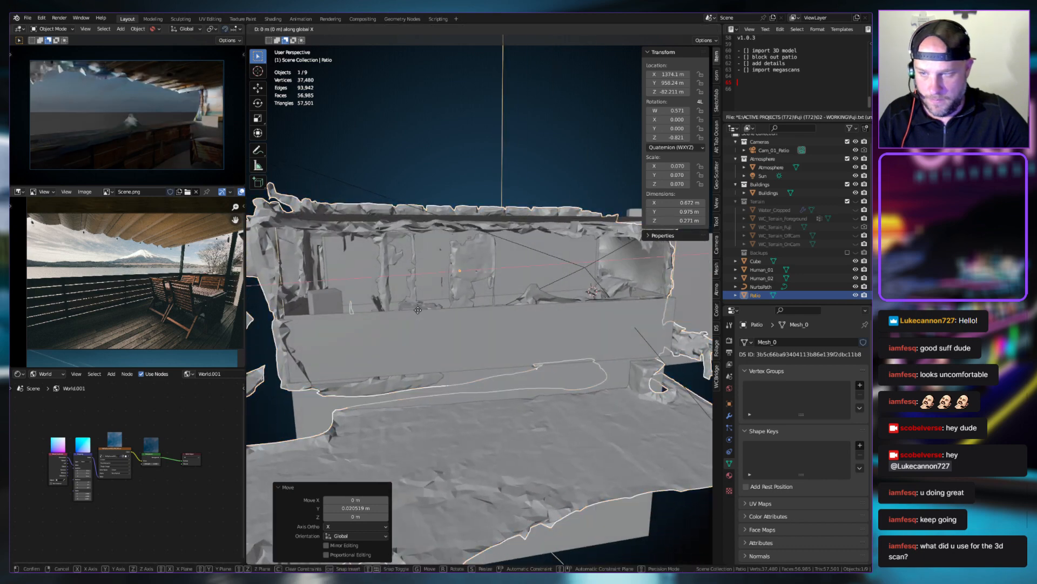
key(x)
key(x)
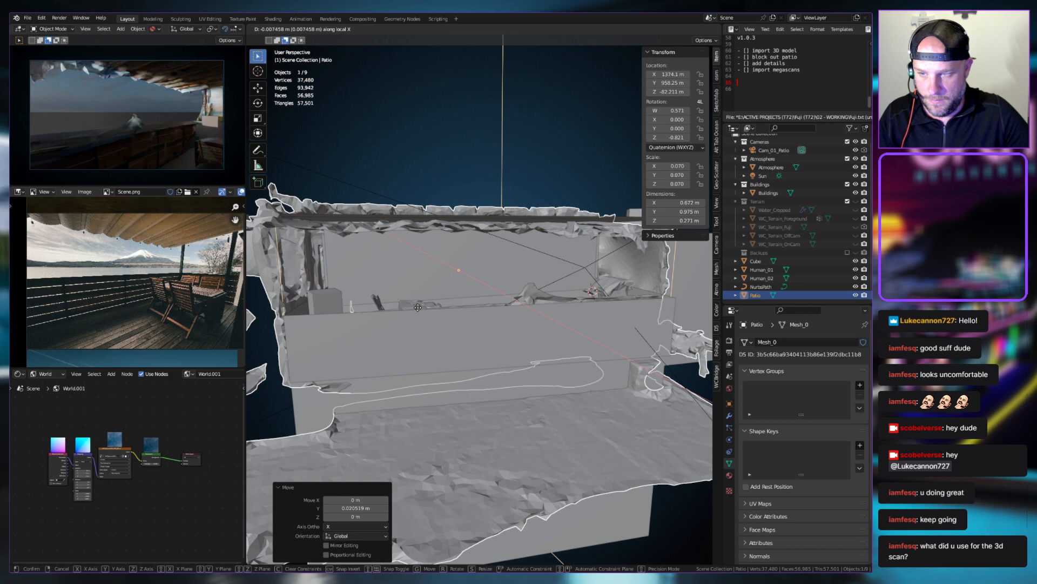
right_click(417, 307)
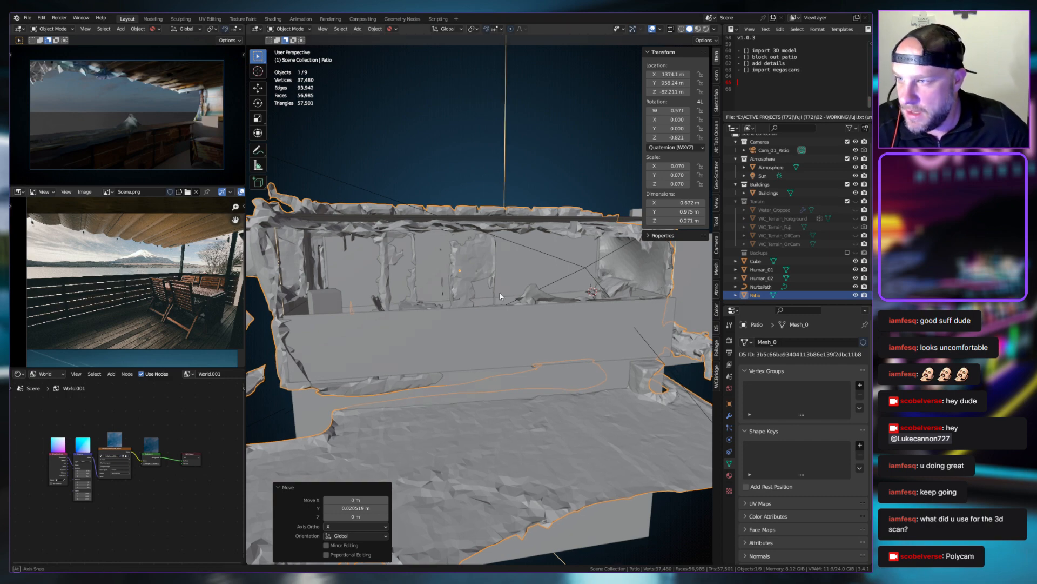
Move the blockout about 0.0098 m along global Y to align it with the scan, and hide the scan
middle_drag(501, 293, 435, 319)
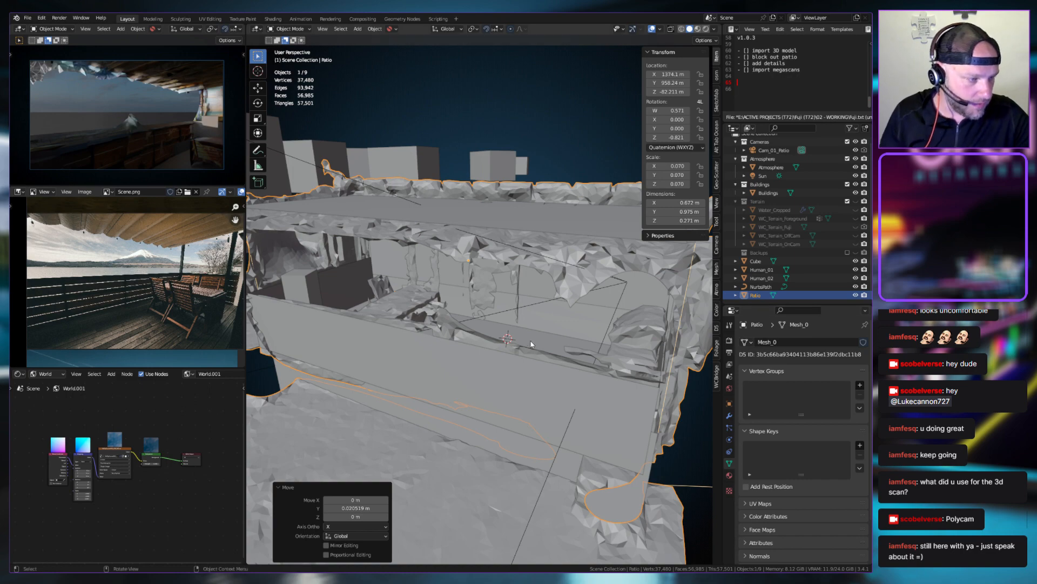
mouse_move(531, 344)
middle_down()
mouse_move(563, 345)
mouse_move(510, 330)
mouse_move(445, 290)
mouse_move(460, 375)
mouse_move(450, 372)
mouse_move(488, 290)
mouse_move(473, 326)
mouse_move(524, 340)
middle_up()
click(458, 373)
key(g)
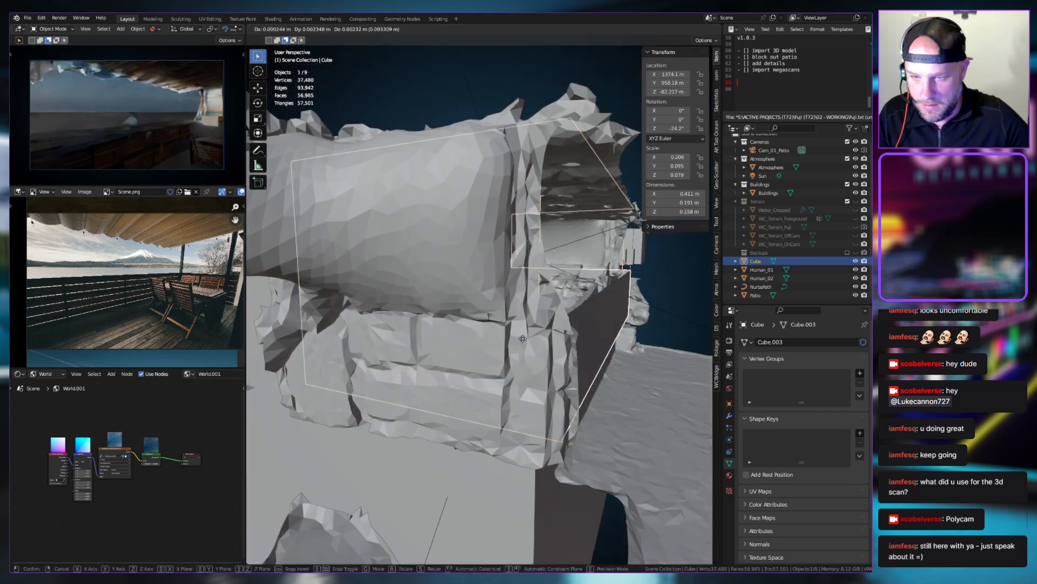
key(y)
click(517, 338)
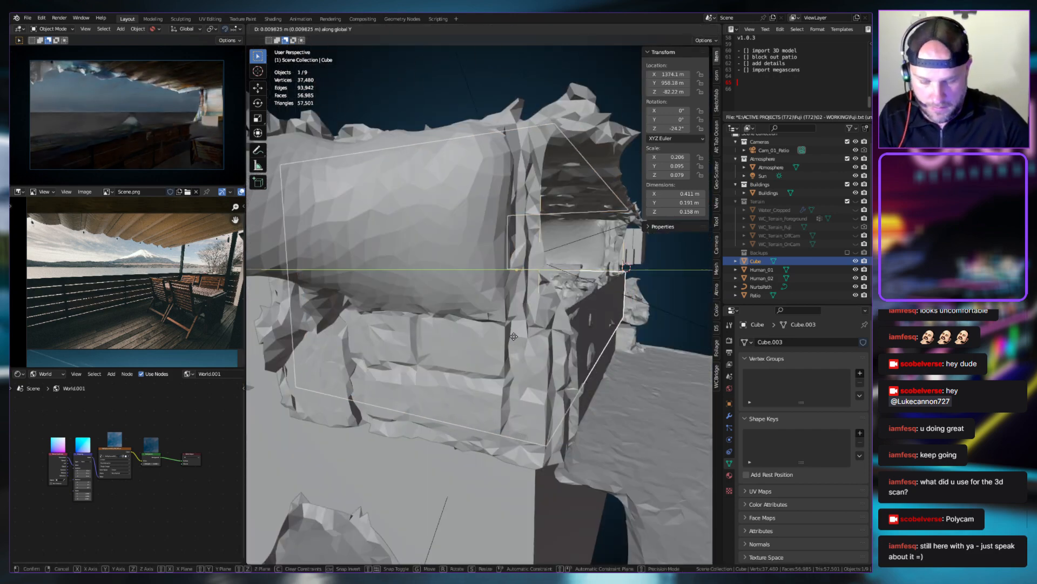
middle_drag(518, 338, 491, 341)
click(855, 295)
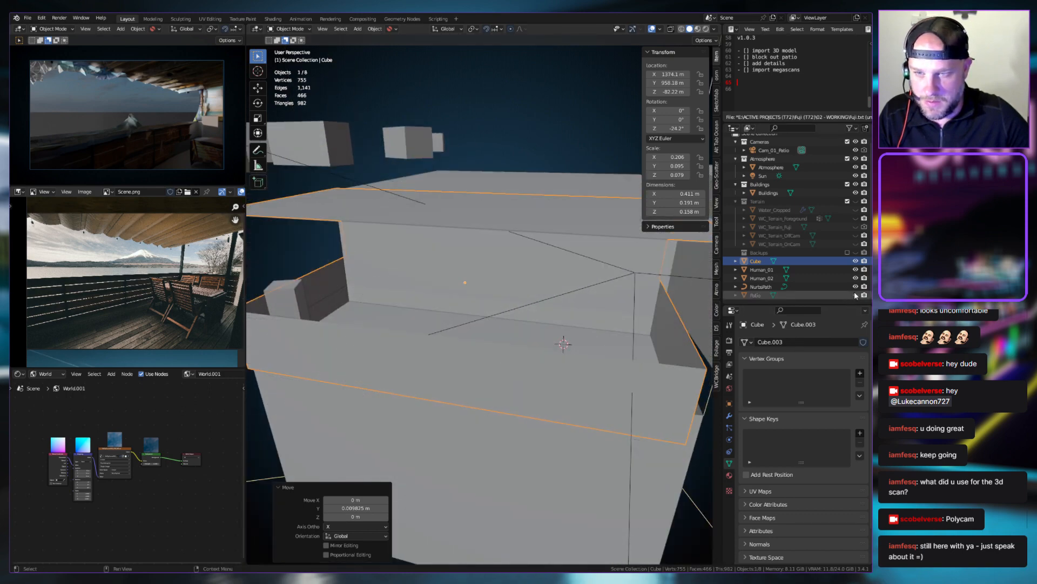
Connect the roof's two front corners to the front railing's top corners with upright edges
middle_drag(563, 338, 474, 274)
key(1)
key(Tab)
shift+click(518, 198)
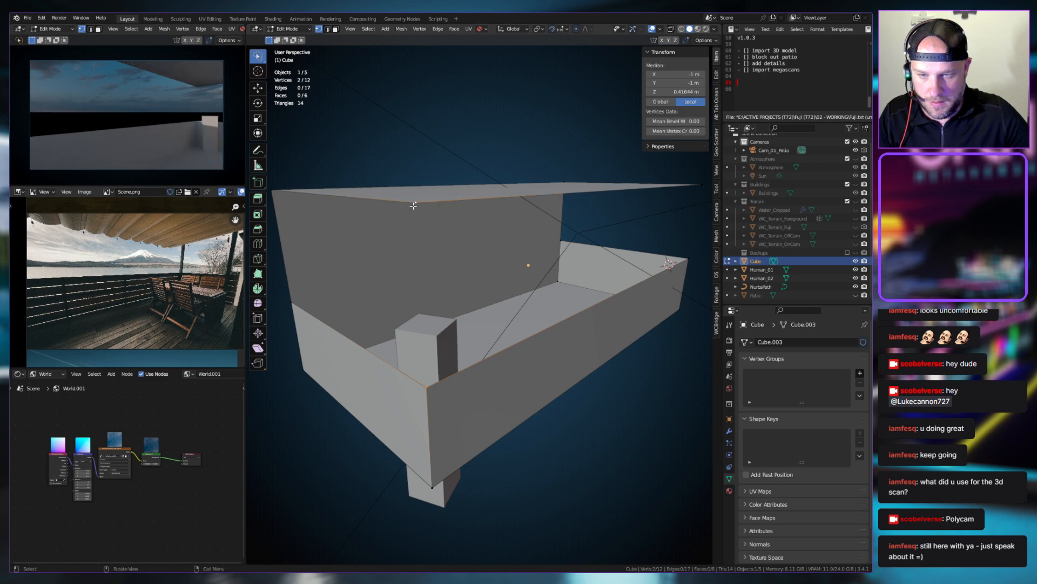
scroll(493, 271, up, 4)
click(586, 331)
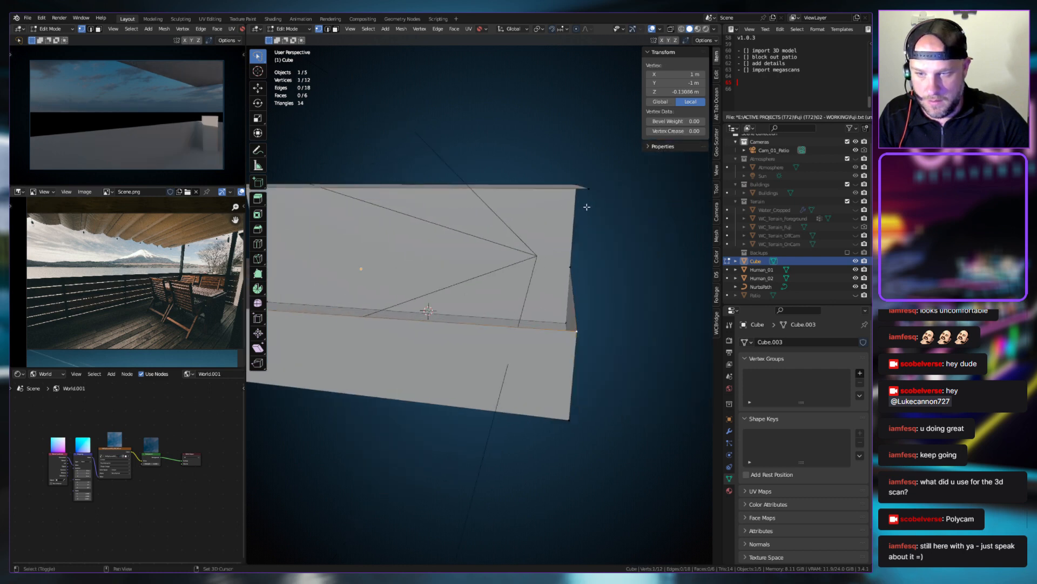
key(f)
click(613, 283)
middle_drag(613, 284, 566, 306)
key(Tab)
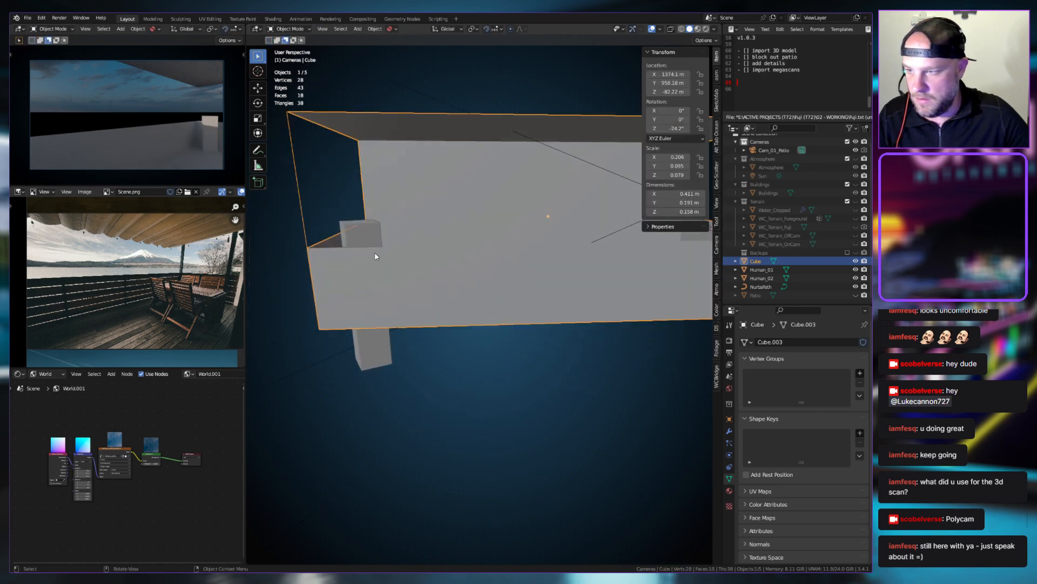
Raise the Human_01 reference box along Z onto the patio floor, fine-tuning its height by about 0.012 m
middle_drag(392, 264, 444, 310)
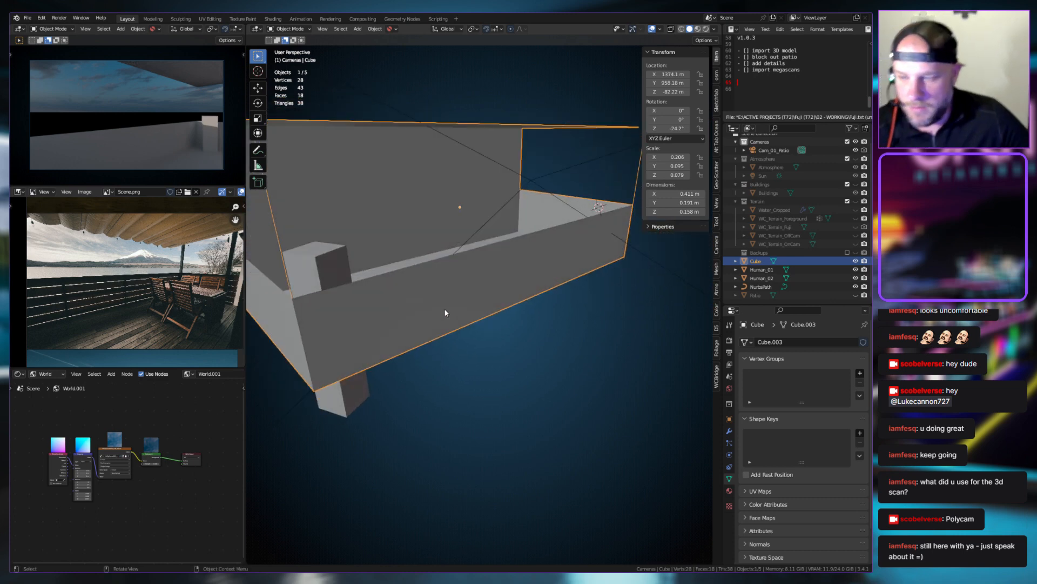
click(323, 265)
key(g)
key(z)
click(324, 214)
middle_drag(324, 213, 534, 282)
key(g)
right_click(345, 297)
key(g)
key(z)
click(429, 278)
scroll(536, 292, down, 3)
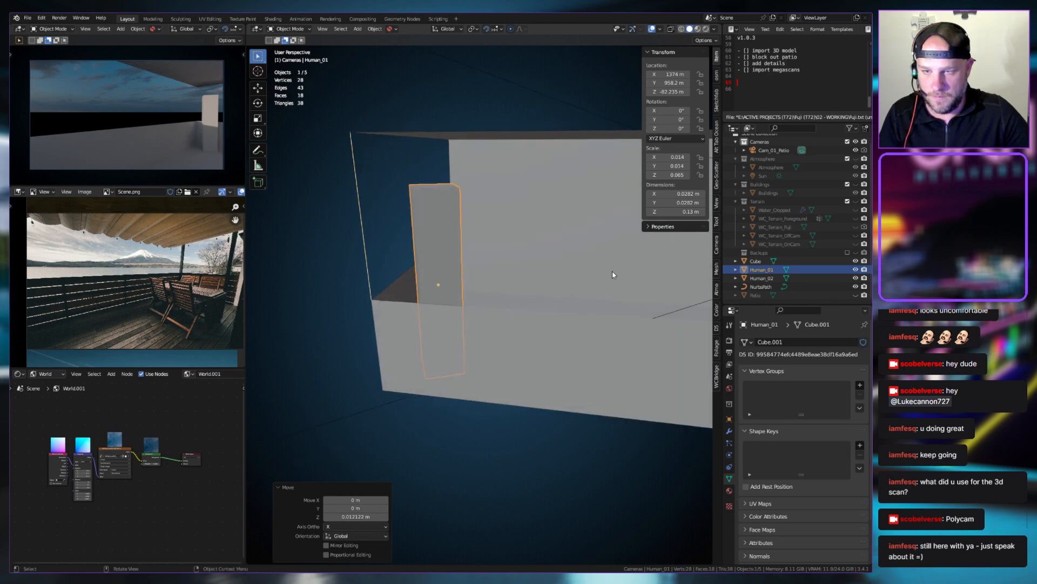
Select the patio blockout (Cube) and open its mesh for editing
scroll(642, 289, up, 3)
middle_drag(584, 327, 646, 258)
scroll(546, 336, down, 4)
click(466, 329)
middle_drag(465, 330, 409, 337)
key(Tab)
key(Tab)
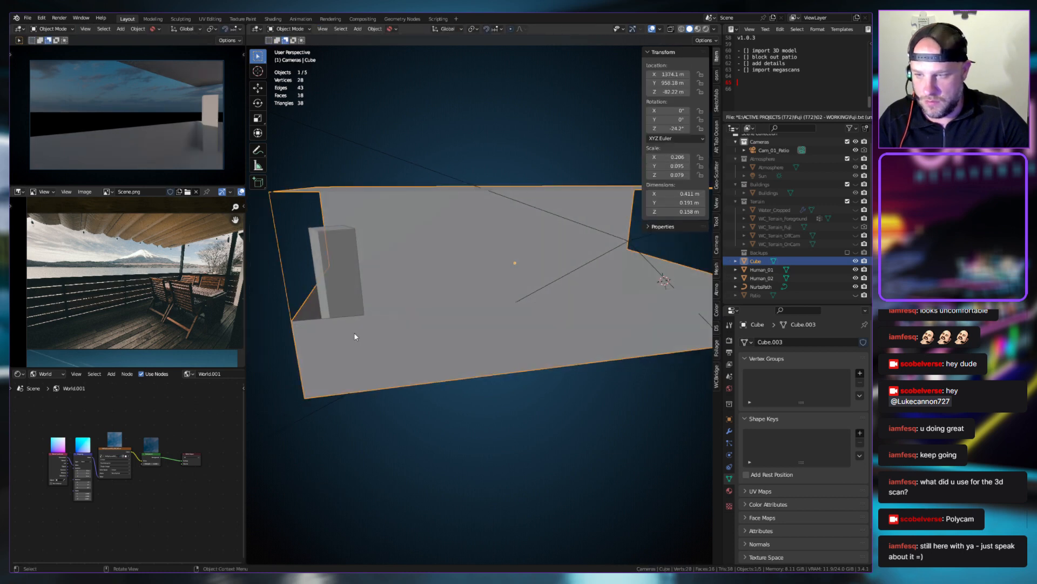
key(Tab)
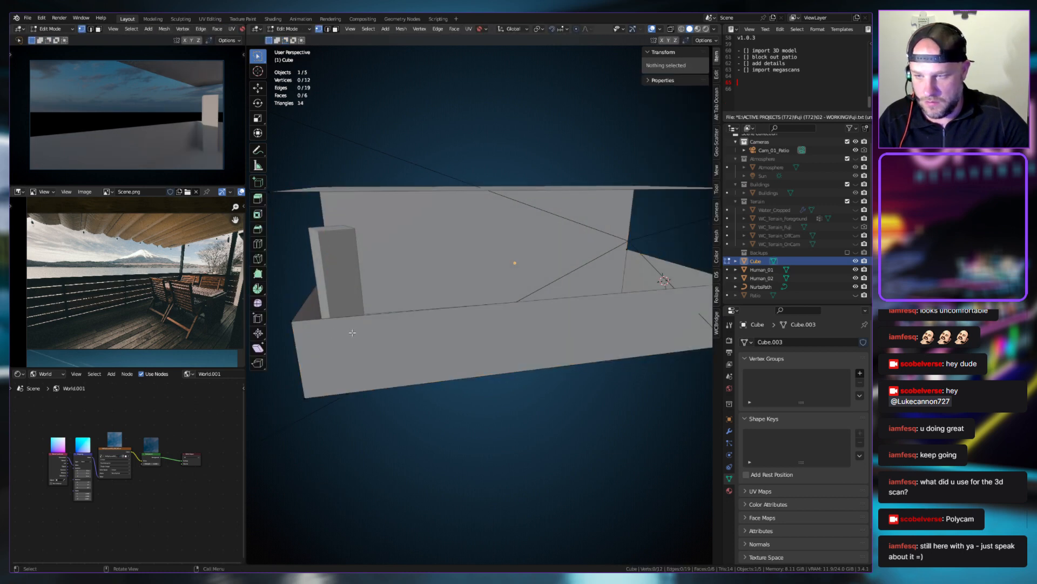
key(ctrl+r)
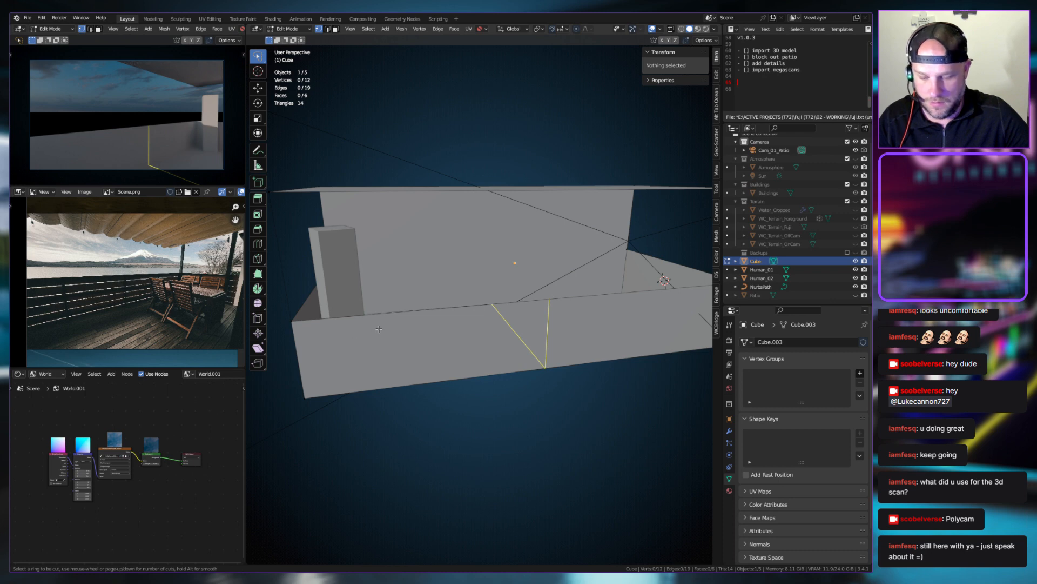
scroll(411, 326, up, 5)
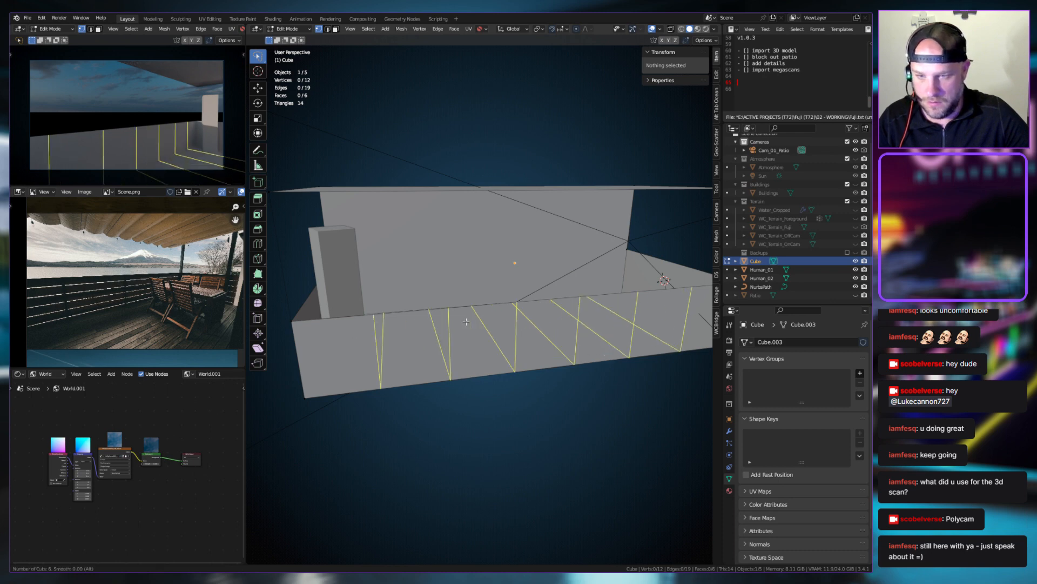
scroll(466, 322, down, 1)
scroll(467, 322, down, 1)
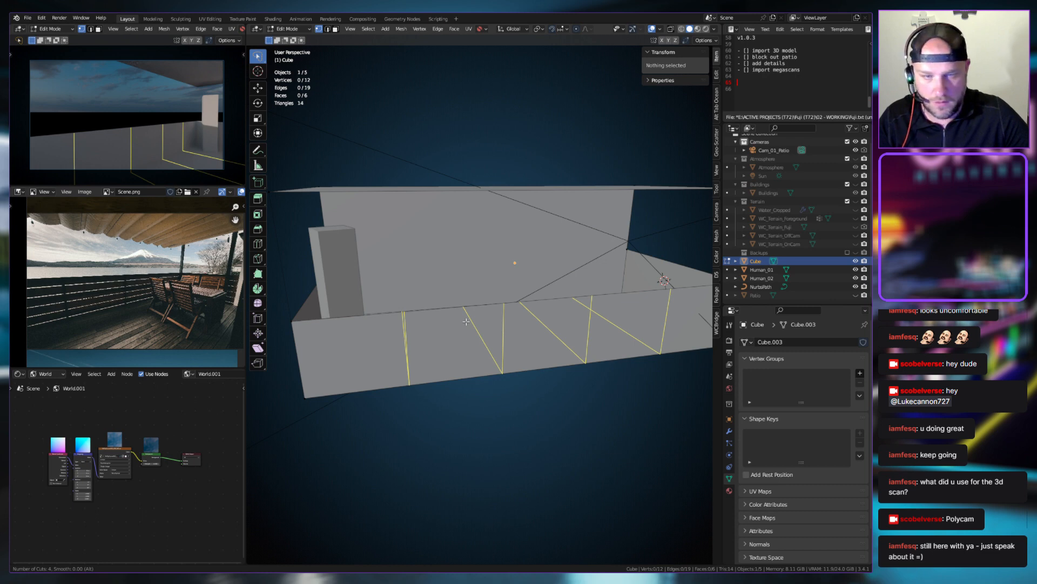
key(Escape)
Check the patio reference photo and add four evenly spaced upright loop cuts along the blockout's front railing
scroll(180, 313, down, 2)
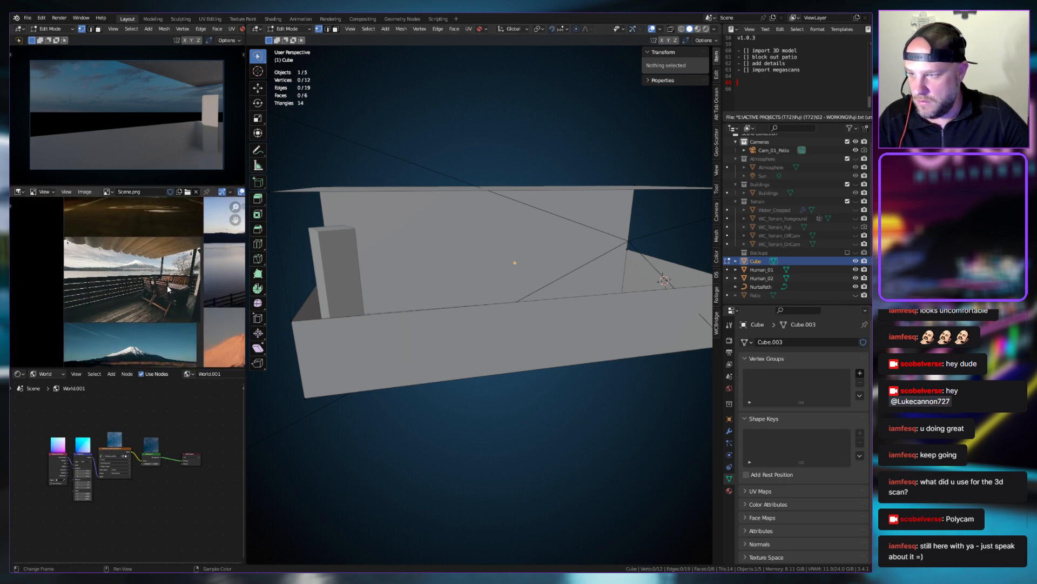
middle_drag(183, 271, 144, 303)
middle_drag(226, 322, 199, 290)
scroll(165, 299, down, 2)
scroll(151, 311, up, 2)
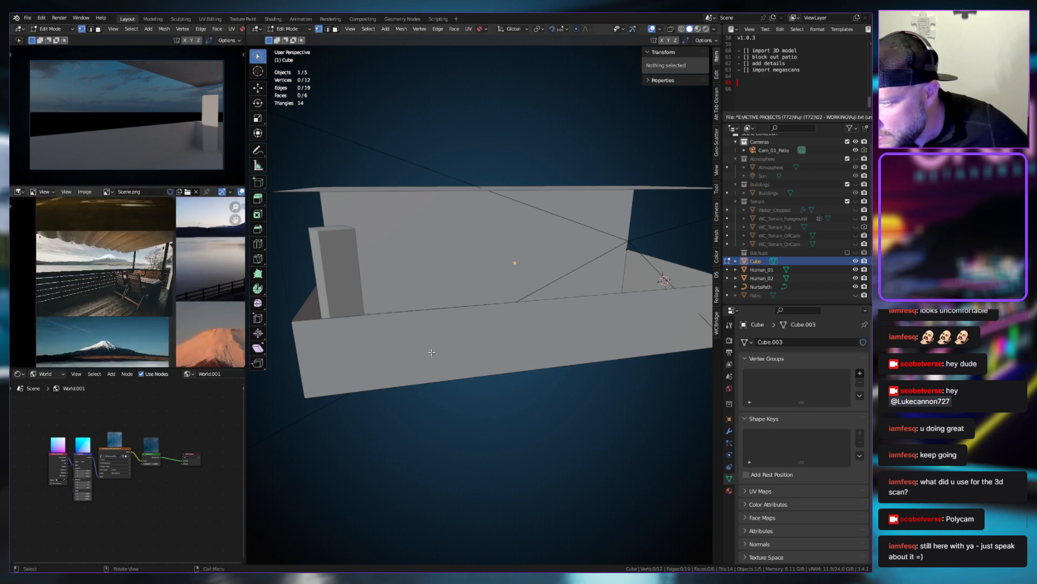
key(ctrl+r)
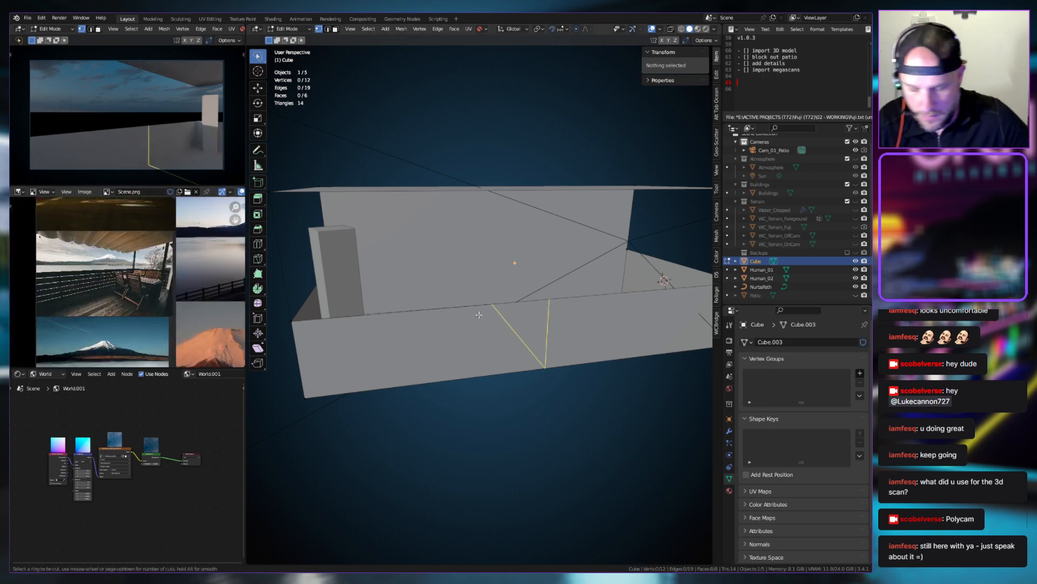
scroll(480, 315, up, 3)
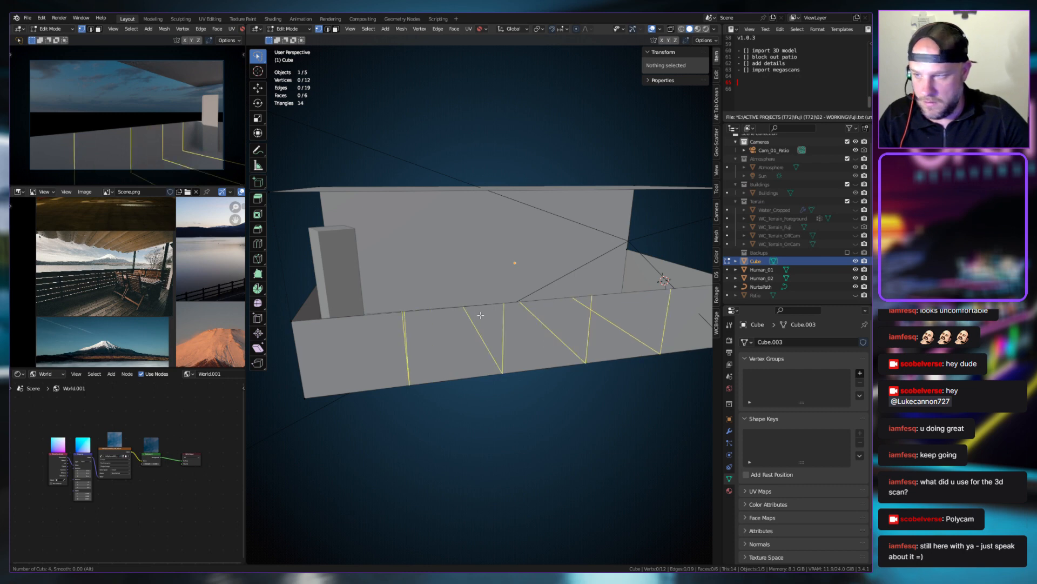
click(480, 315)
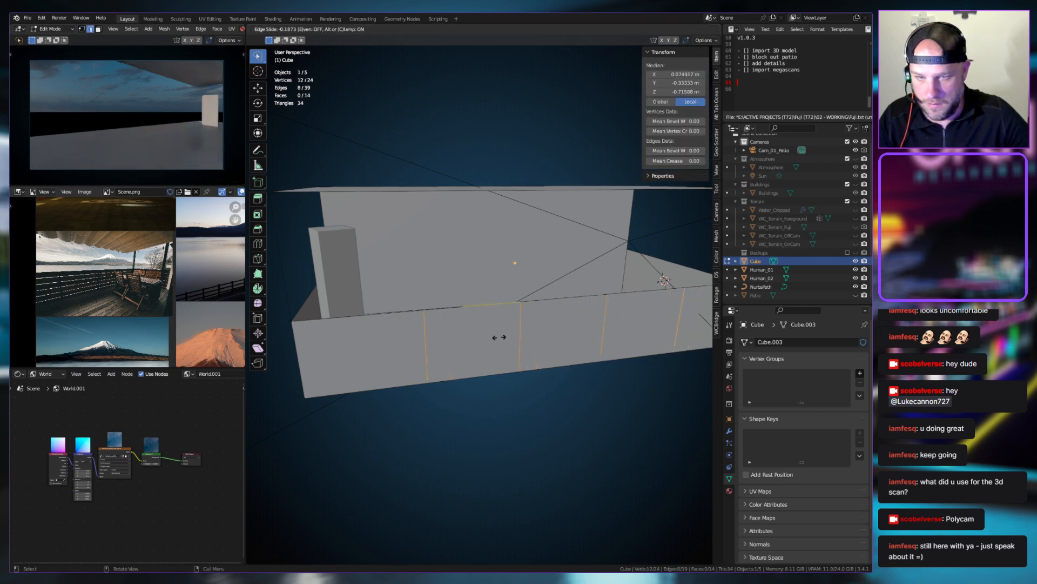
right_click(475, 336)
middle_drag(543, 407, 494, 342)
key(1)
click(519, 394)
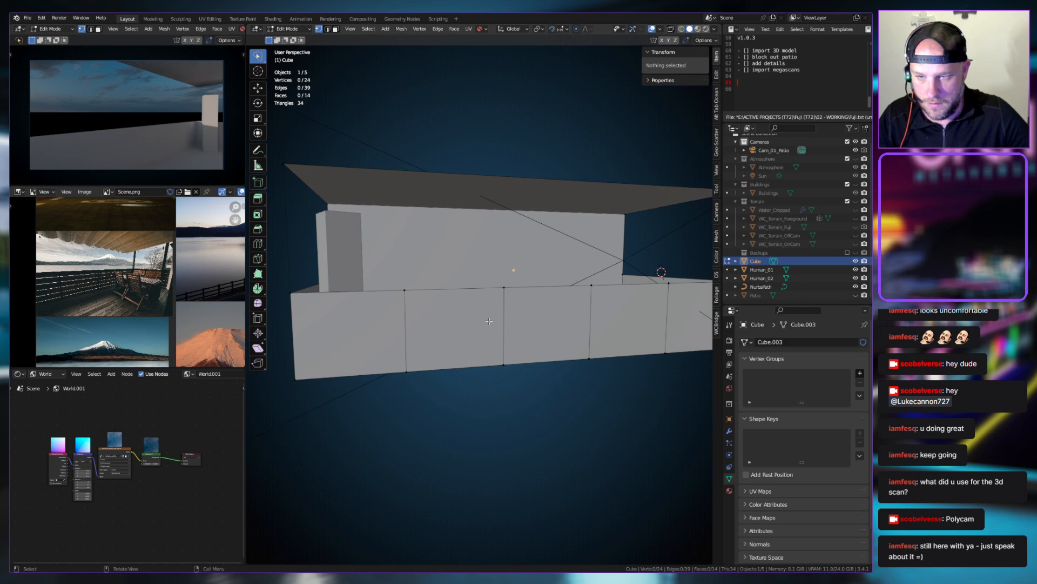
Add five evenly spaced horizontal loop cuts around the blockout's railing
key(ctrl+r)
scroll(489, 321, up, 4)
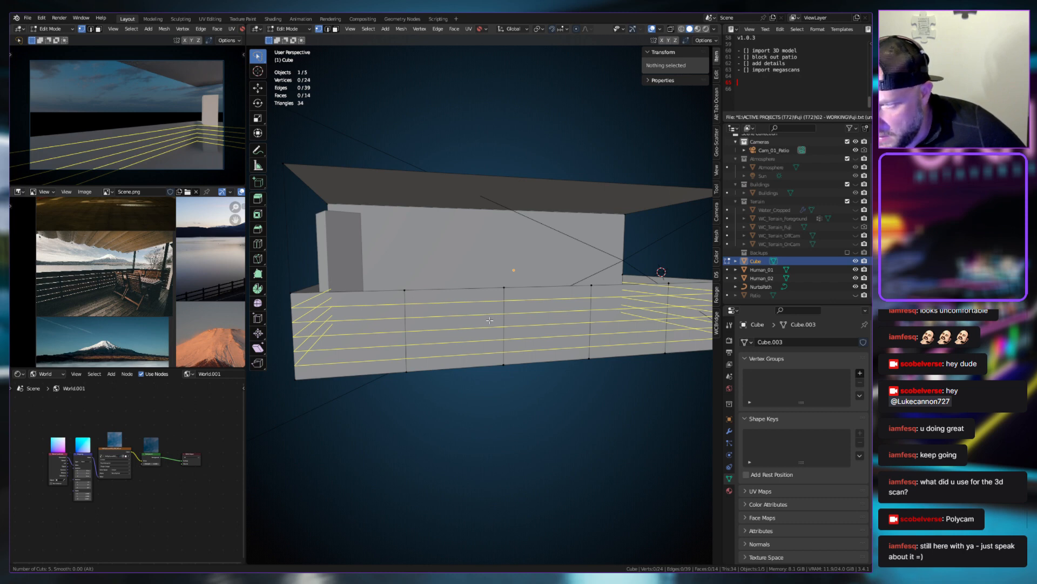
click(490, 320)
right_click(490, 321)
click(566, 390)
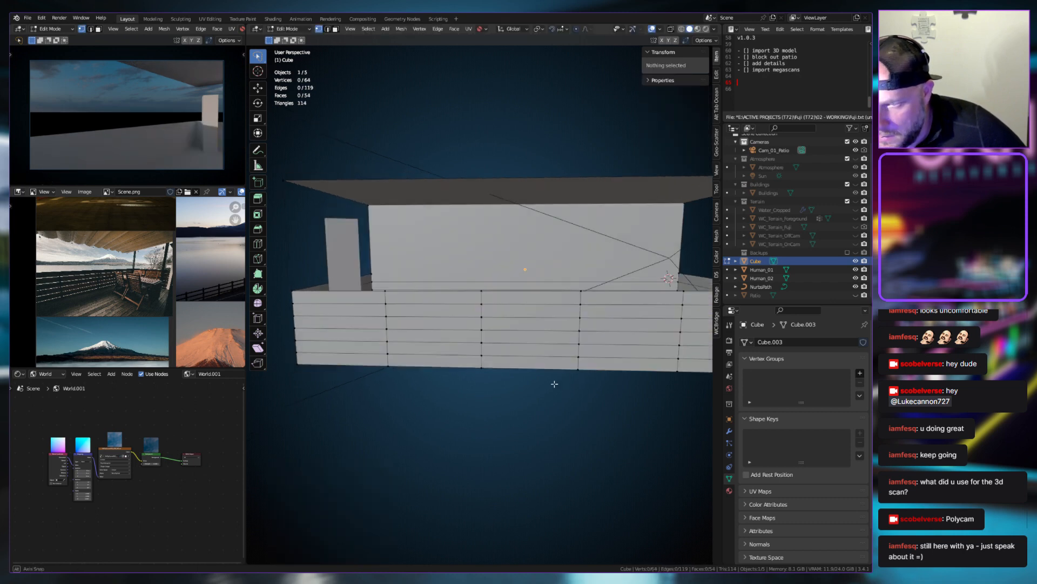
Examine the subdivided railing, roof and interior from several angles and compare them with the reference photos
mouse_move(565, 390)
middle_down()
mouse_move(479, 383)
mouse_move(476, 367)
mouse_move(541, 345)
mouse_move(472, 350)
mouse_move(631, 377)
mouse_move(559, 355)
mouse_move(517, 412)
mouse_move(516, 394)
mouse_move(550, 390)
middle_up()
click(548, 375)
scroll(546, 381, up, 3)
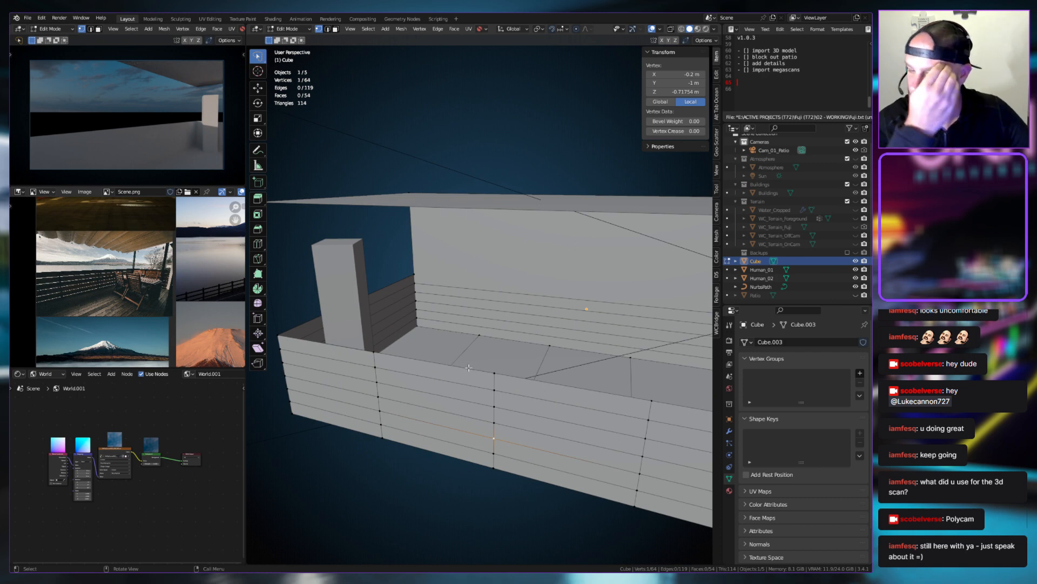
middle_drag(468, 367, 495, 398)
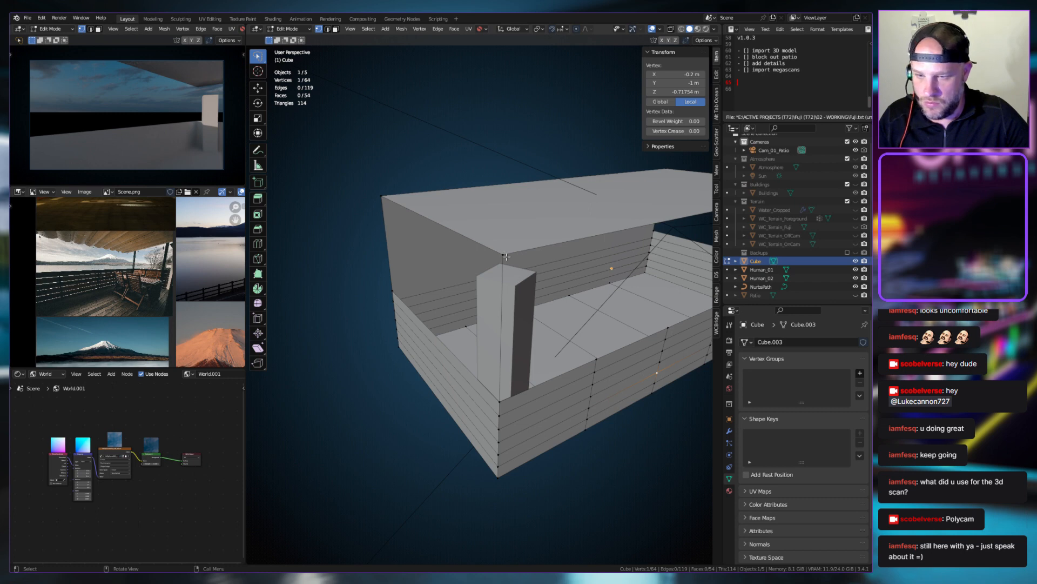
middle_drag(530, 378, 481, 374)
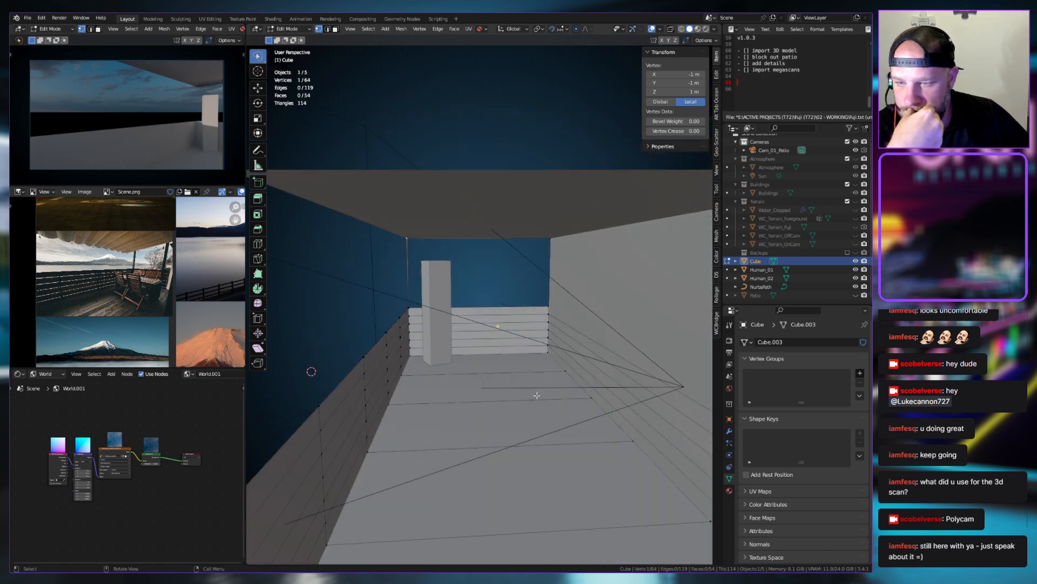
scroll(537, 395, down, 6)
middle_drag(540, 392, 562, 402)
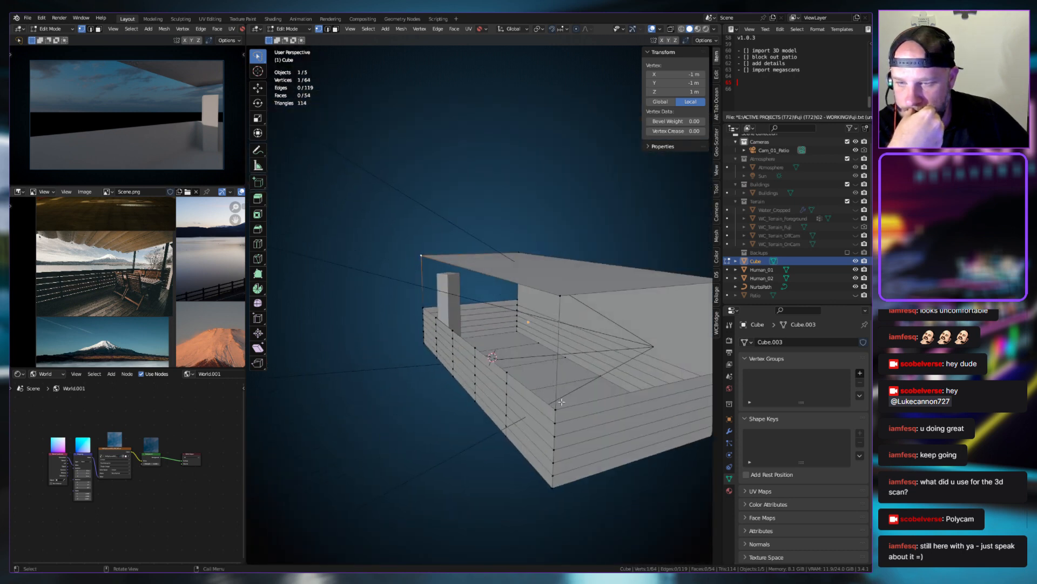
scroll(173, 283, down, 4)
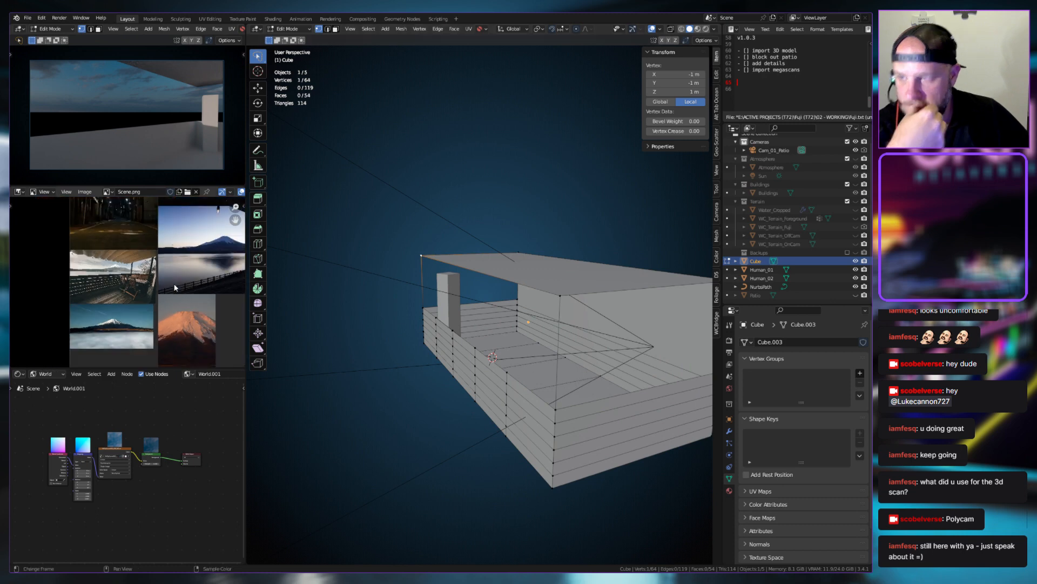
scroll(182, 289, down, 3)
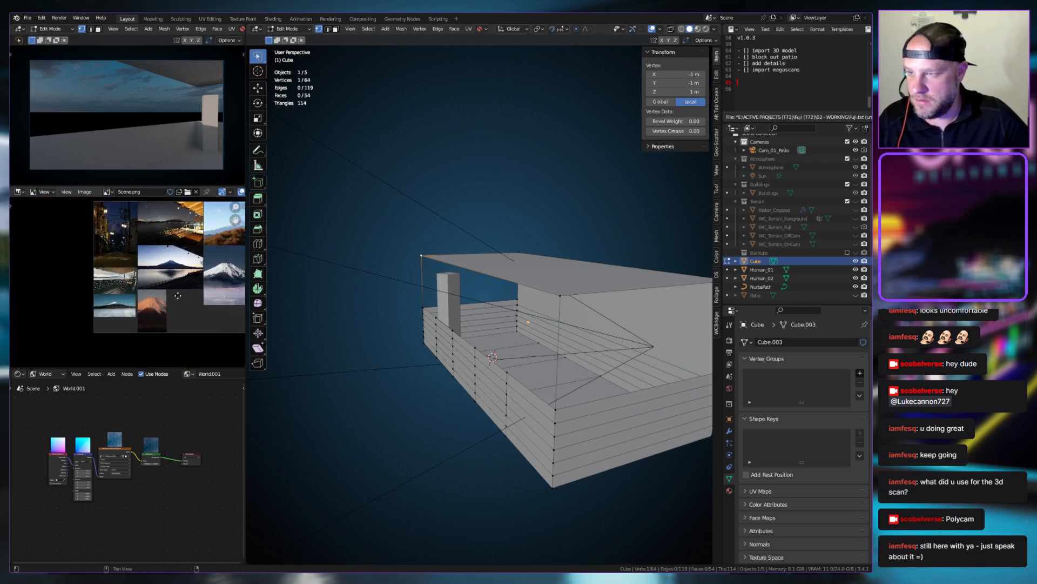
middle_drag(497, 346, 537, 354)
scroll(538, 354, up, 4)
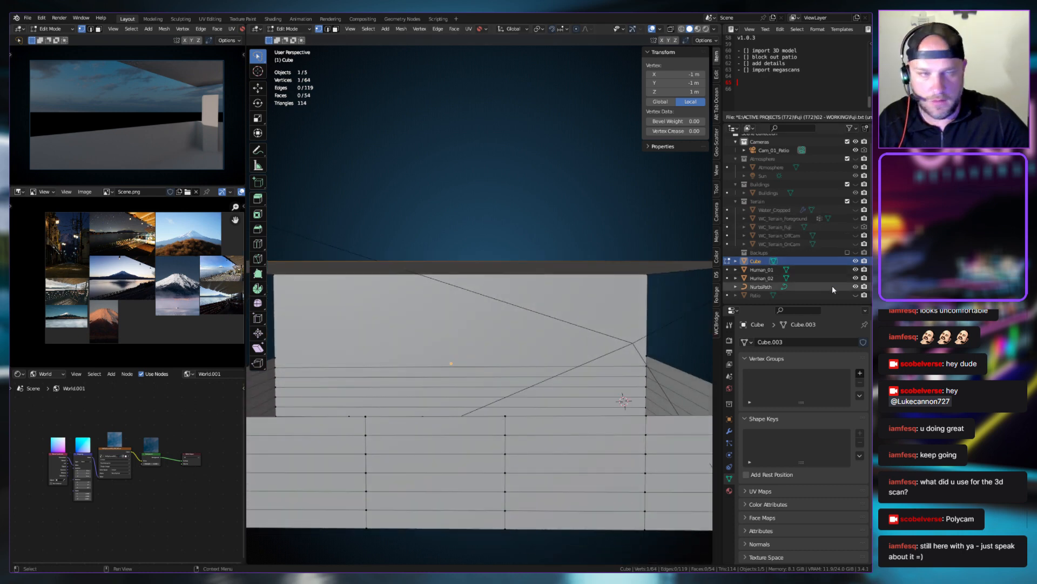
Show the Patio scan, compare it with the blockout in wireframe display, and hide the scan again
click(855, 295)
mouse_move(584, 294)
middle_down()
mouse_move(472, 330)
mouse_move(569, 302)
mouse_move(537, 299)
mouse_move(489, 333)
mouse_move(512, 348)
mouse_move(527, 342)
middle_up()
click(681, 29)
key(alt+z)
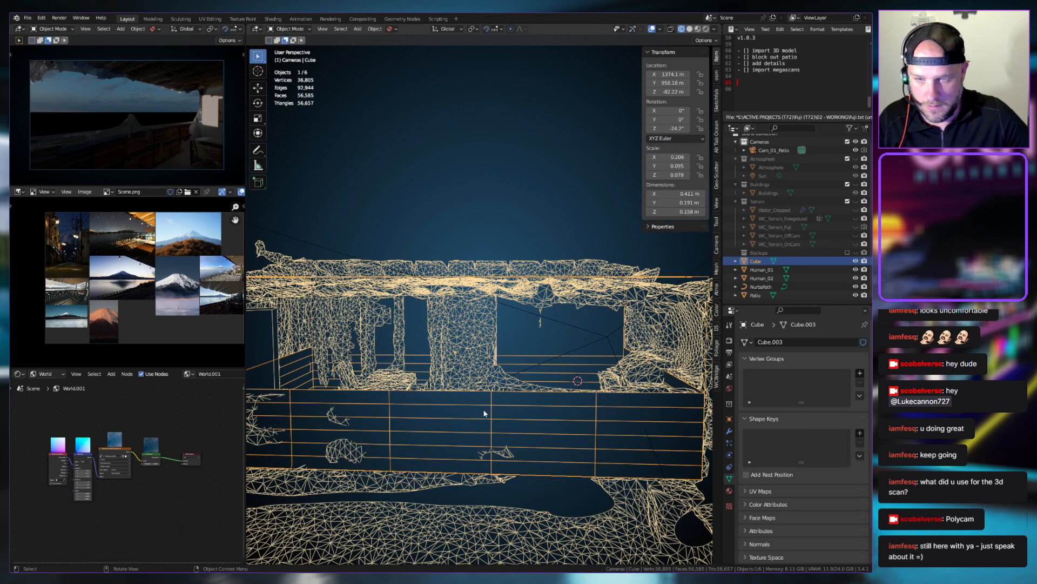
key(alt+z)
mouse_move(497, 331)
middle_down()
mouse_move(493, 321)
mouse_move(519, 325)
mouse_move(503, 335)
middle_up()
click(493, 321)
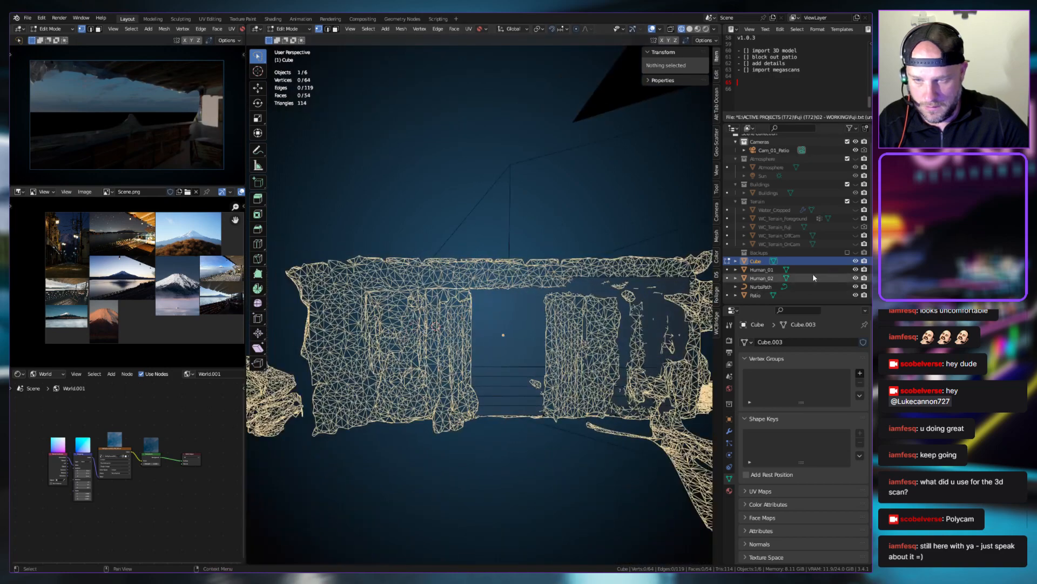
click(856, 295)
mouse_move(479, 296)
middle_down()
mouse_move(493, 294)
mouse_move(479, 315)
middle_up()
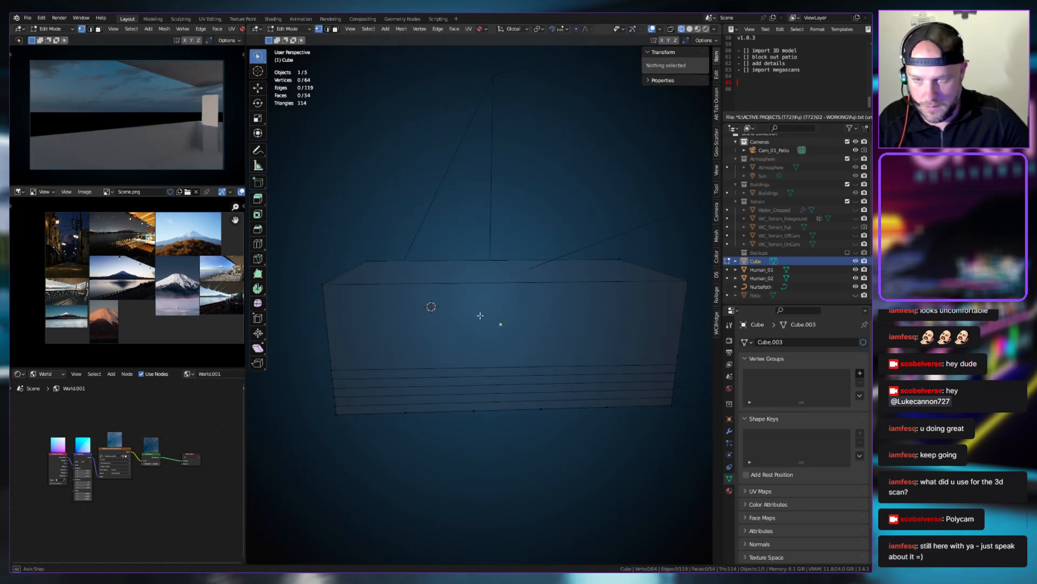
click(348, 292)
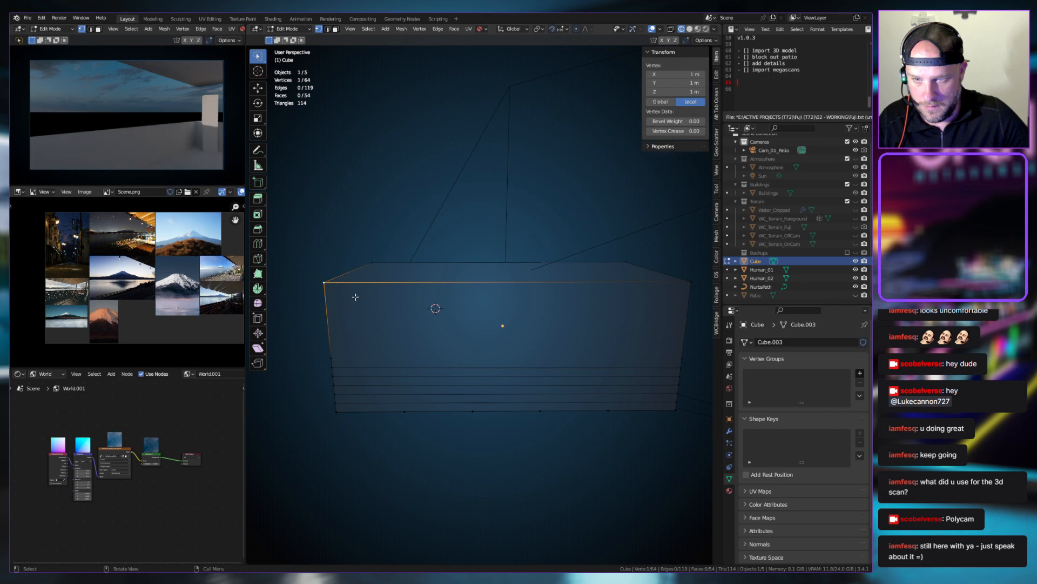
key(g)
key(z)
click(335, 343)
Subdivide the rear wall's large face above railing height with one cut
middle_drag(335, 343, 558, 346)
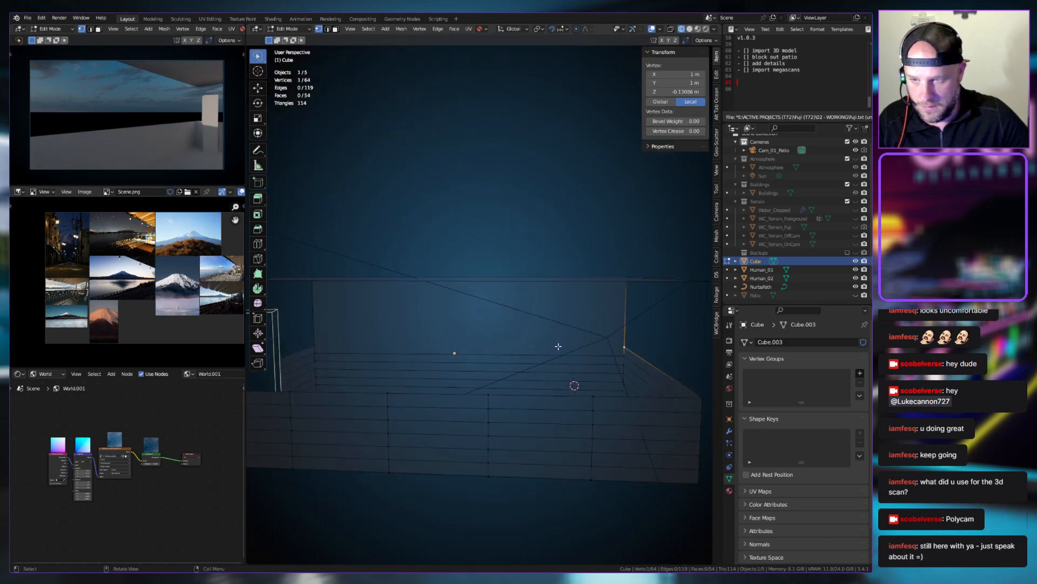
key(3)
click(495, 341)
right_click(501, 323)
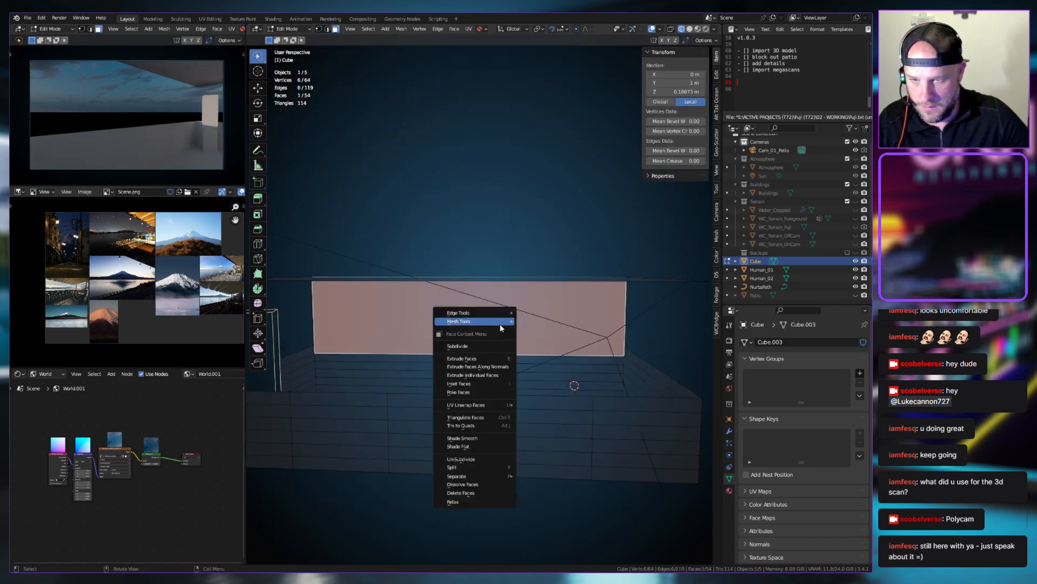
click(469, 345)
middle_drag(469, 349, 497, 297)
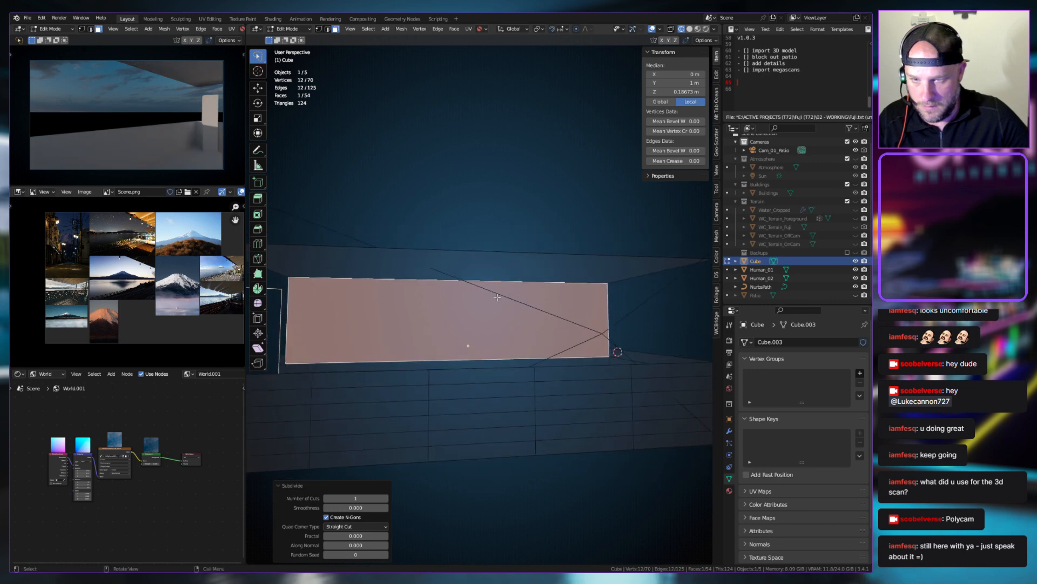
Check the new edge midpoints on the rear wall's upper face and subdivide the same face a second time
key(1)
click(459, 281)
shift+click(464, 356)
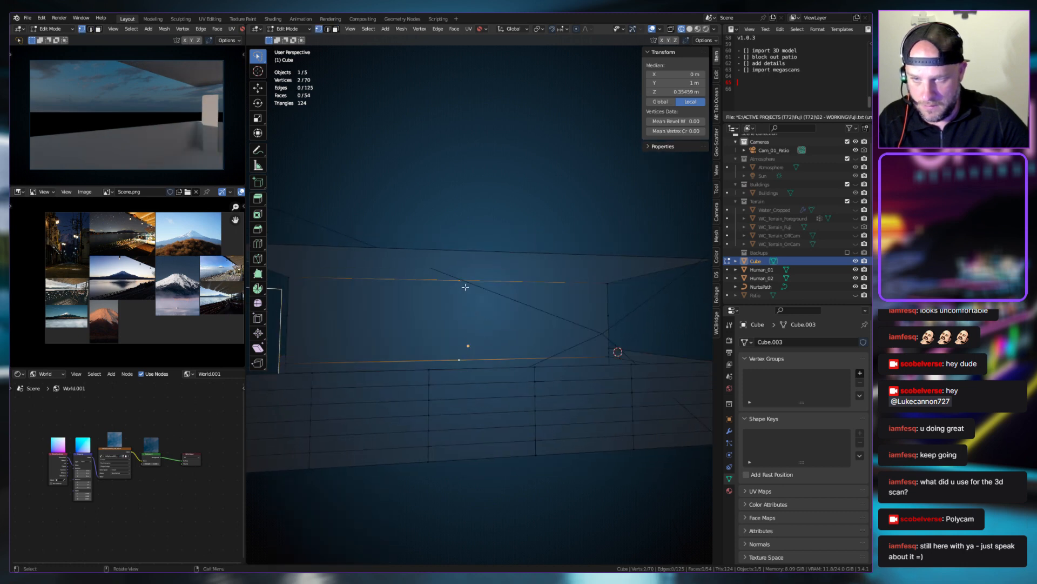
key(2)
click(439, 279)
middle_drag(438, 280, 482, 336)
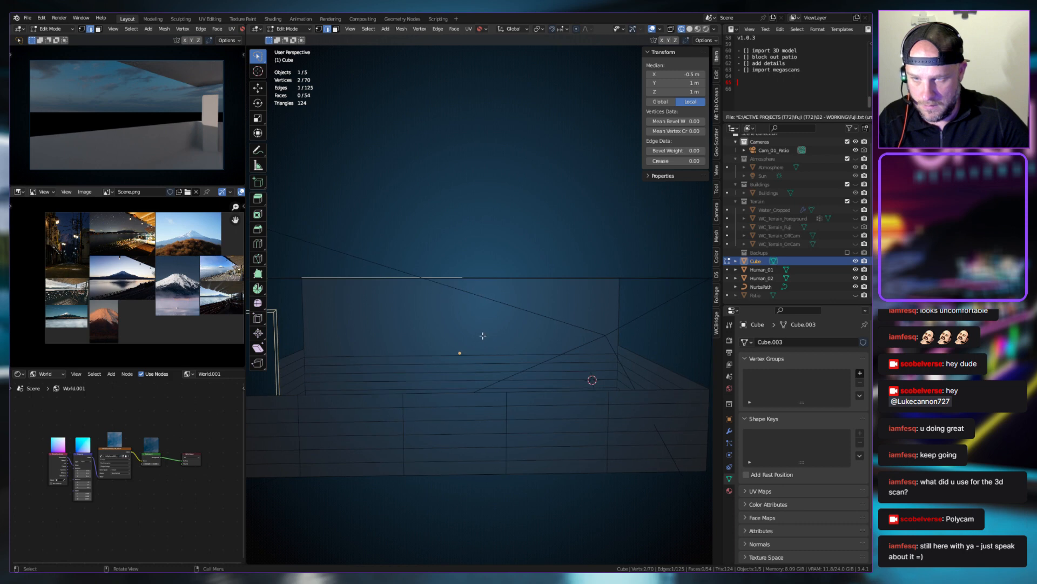
key(3)
click(478, 326)
right_click(460, 354)
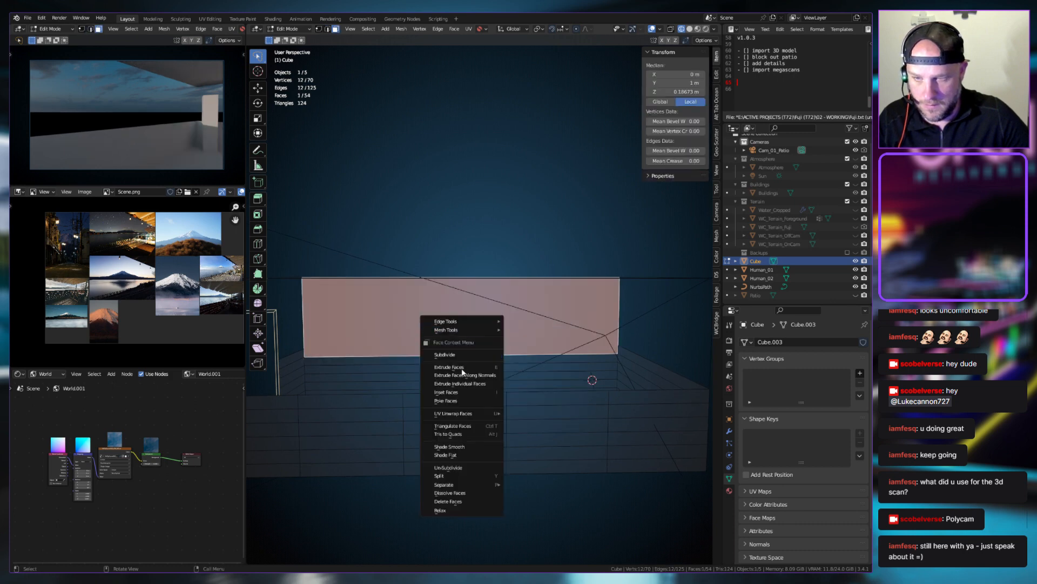
click(454, 355)
middle_drag(476, 311, 459, 343)
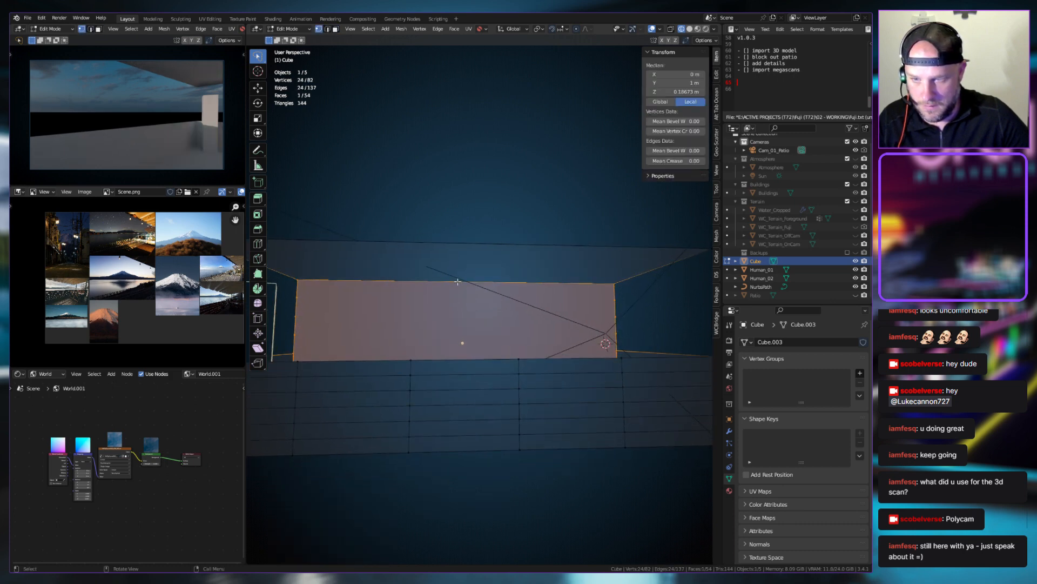
Try to slide an upper and lower vertex pair of the rear wall towards its centre by factor 0.757, and undo it
key(1)
click(464, 351)
middle_drag(466, 307, 483, 306)
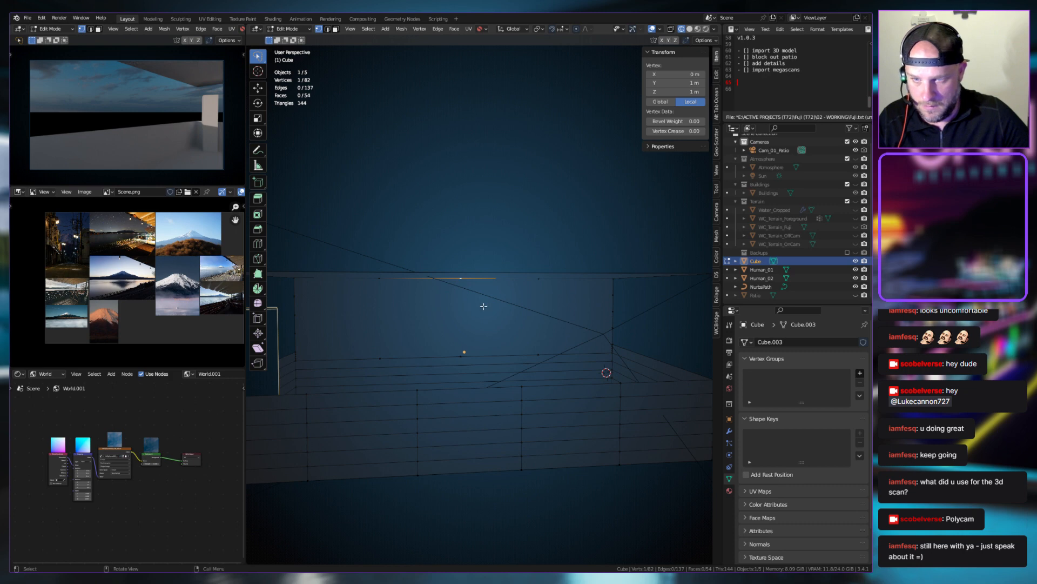
shift+click(536, 354)
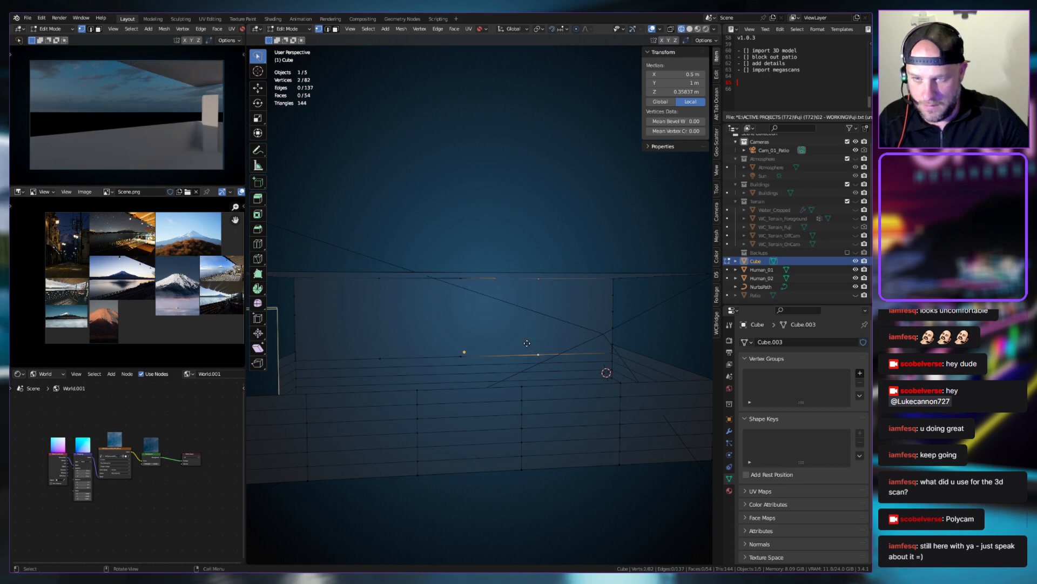
key(shift+v)
click(468, 345)
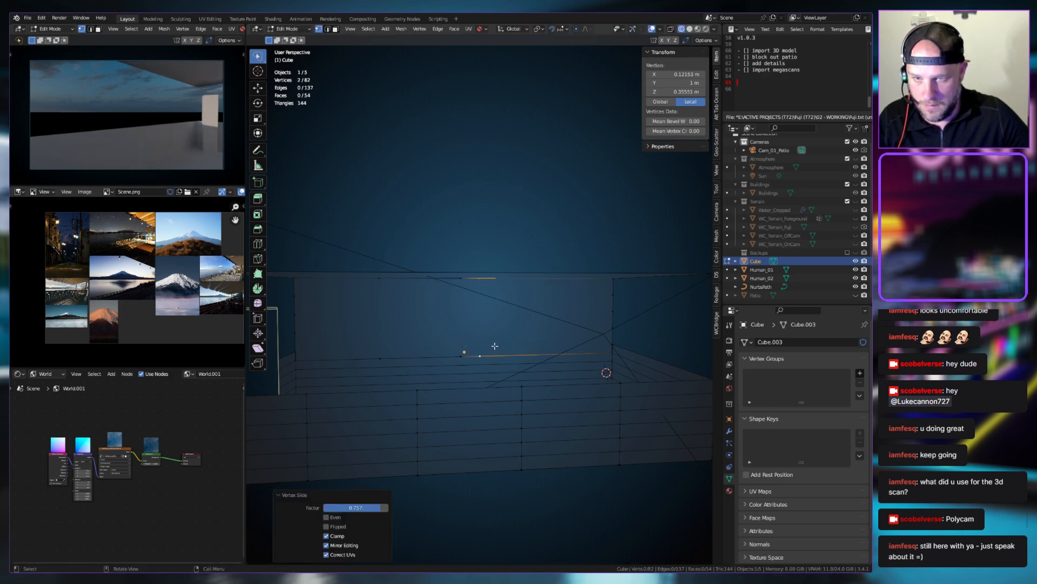
key(ctrl+z)
Move the rear wall's middle upper and lower vertex pair along its local X axis to about X -0.137 m
key(g)
key(x)
key(x)
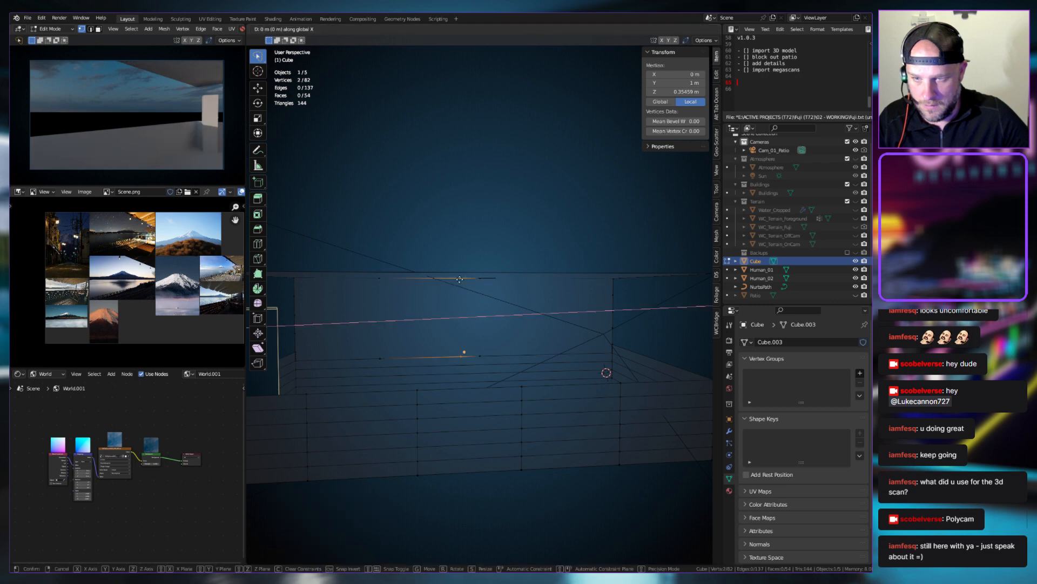
click(440, 284)
middle_drag(445, 285, 526, 367)
click(486, 356)
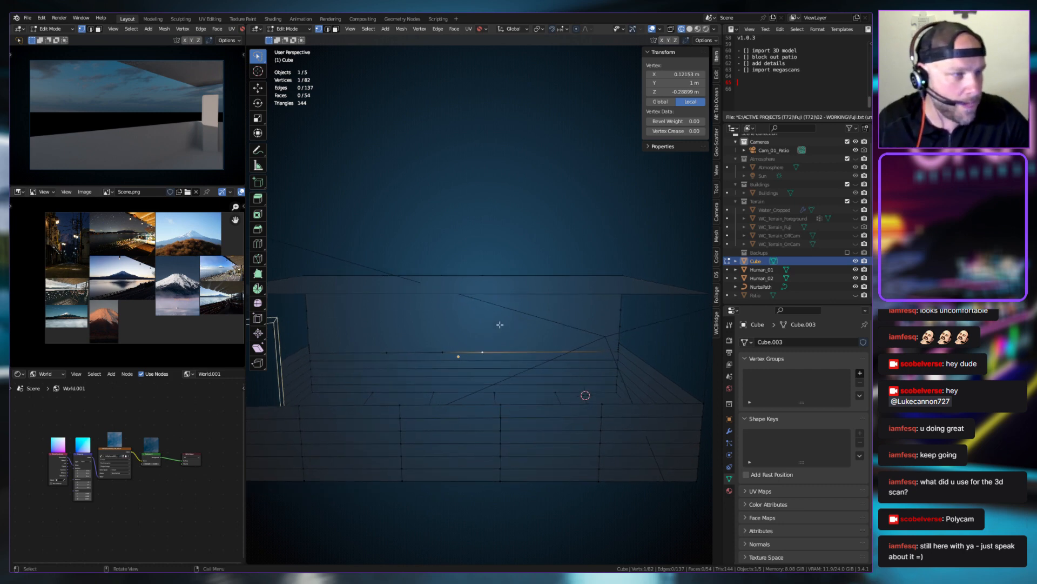
middle_drag(533, 335, 586, 350)
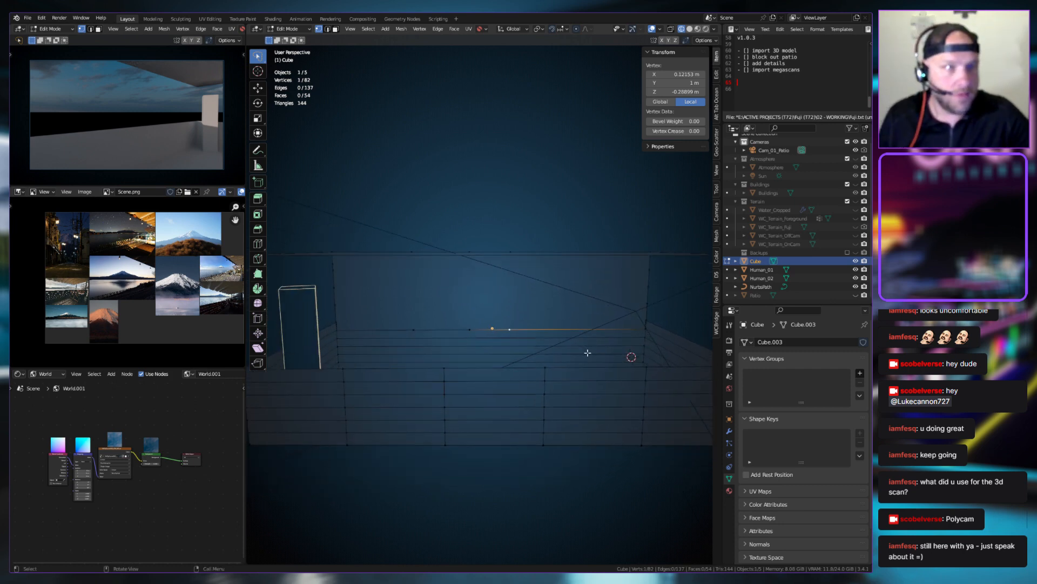
mouse_move(504, 331)
middle_down()
mouse_move(539, 335)
mouse_move(520, 326)
mouse_move(486, 338)
middle_up()
Try to slide vertices on the rear wall's upper and lower edges, and undo it
click(471, 274)
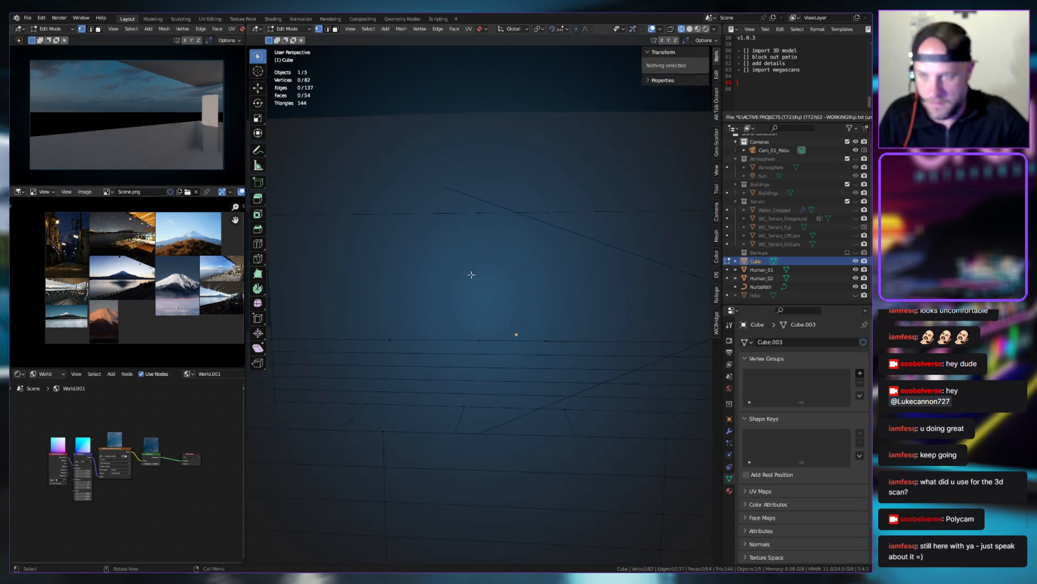
click(477, 212)
key(g)
key(g)
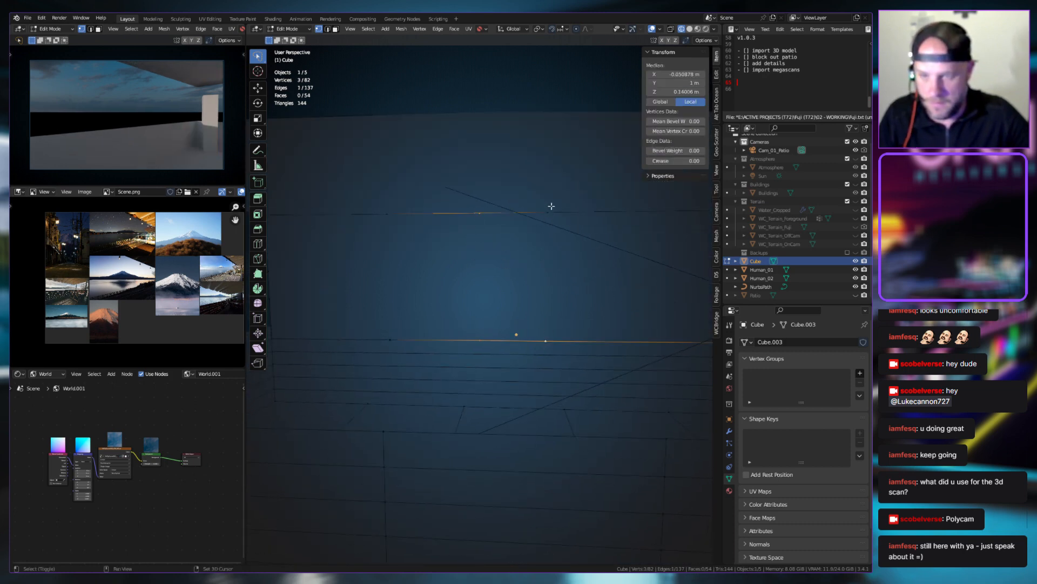
click(547, 215)
middle_drag(546, 214, 493, 218)
key(ctrl+z)
Dissolve the rear wall's spare upper and lower vertex pair at local X -0.5 m
shift+middle_drag(607, 246, 681, 247)
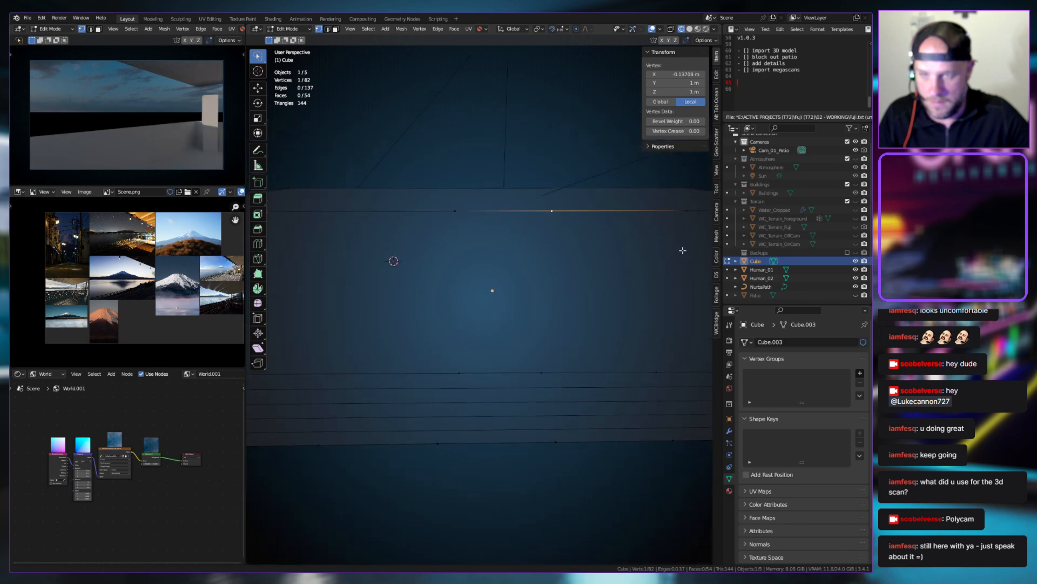
shift+click(698, 211)
key(x)
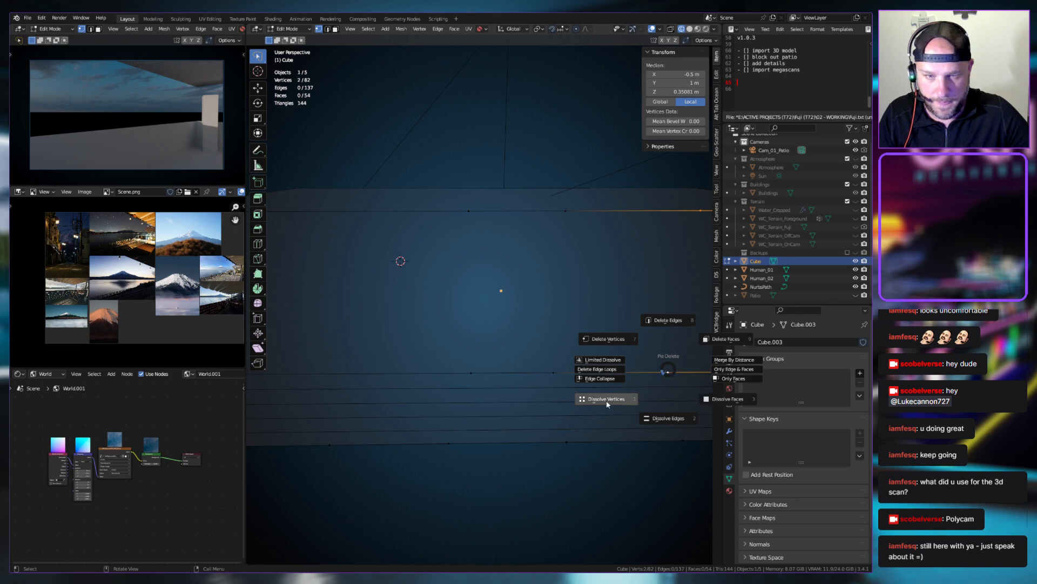
click(608, 405)
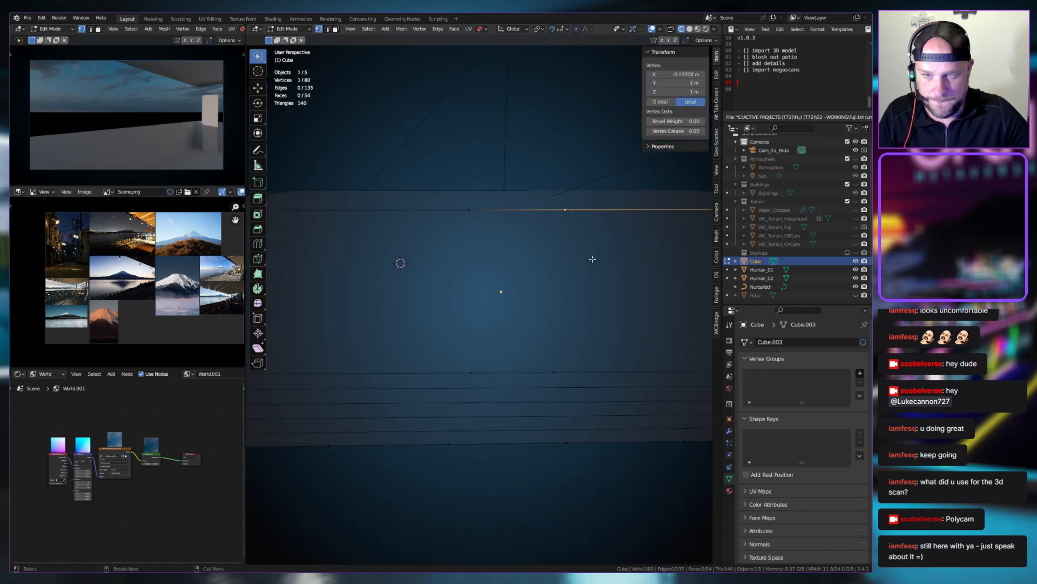
Dissolve the three stray vertices near railing height on the rear wall's vertical corner edge at local X -1 m
middle_drag(592, 259, 529, 332)
click(462, 331)
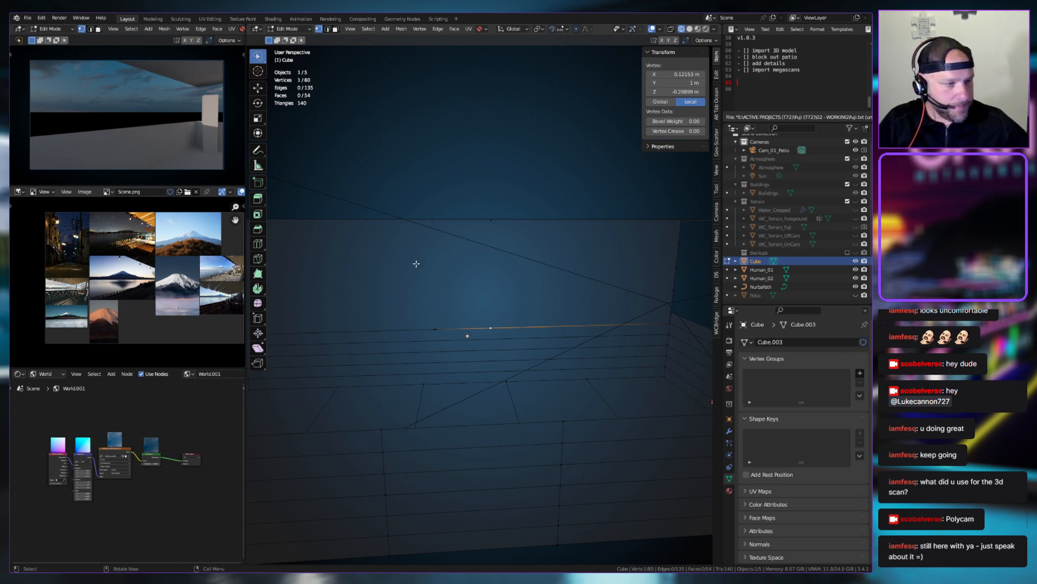
middle_drag(431, 318, 476, 312)
click(569, 344)
middle_drag(569, 344, 509, 363)
key(Tab)
key(Tab)
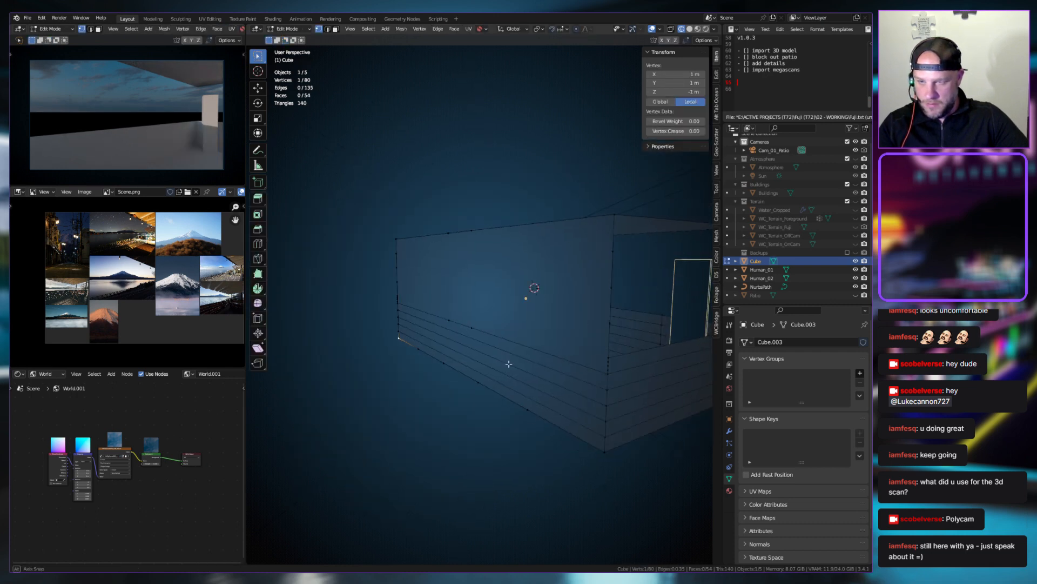
ctrl+click(609, 368)
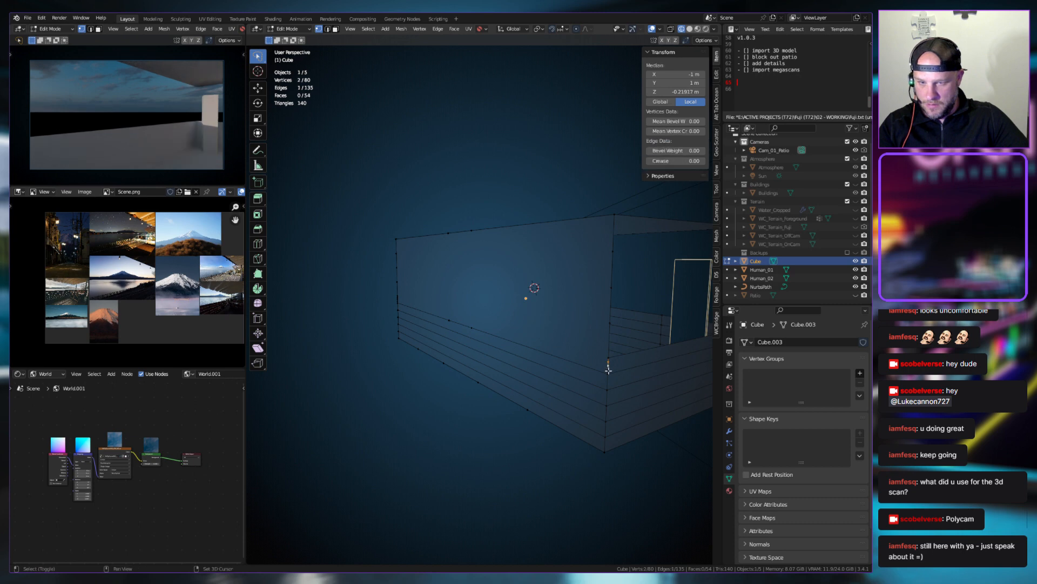
key(x)
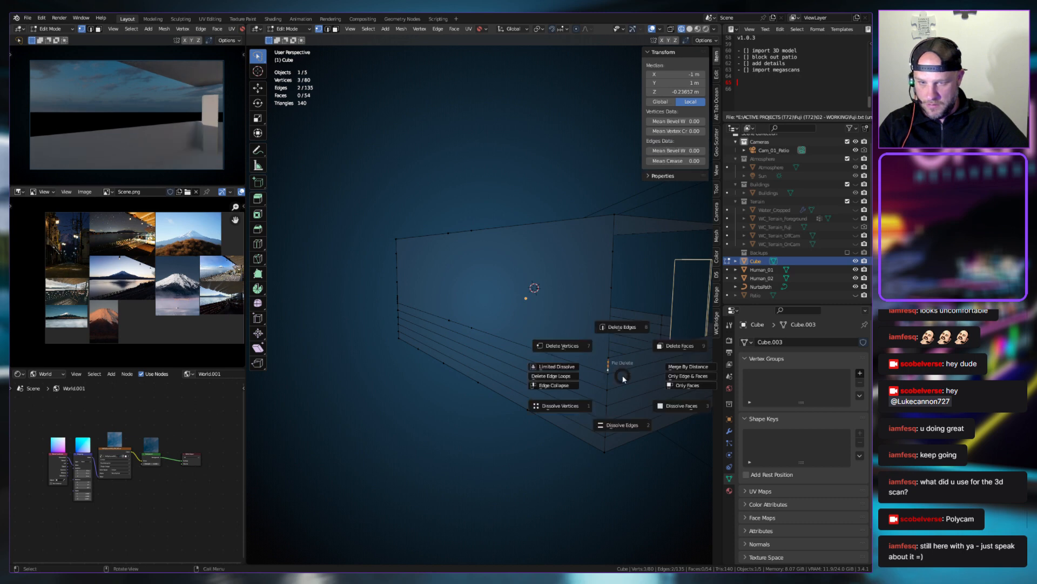
click(560, 406)
Dissolve the three matching stray vertices on the rear wall's opposite corner edge at local X 1 m
shift+middle_drag(481, 378, 424, 340)
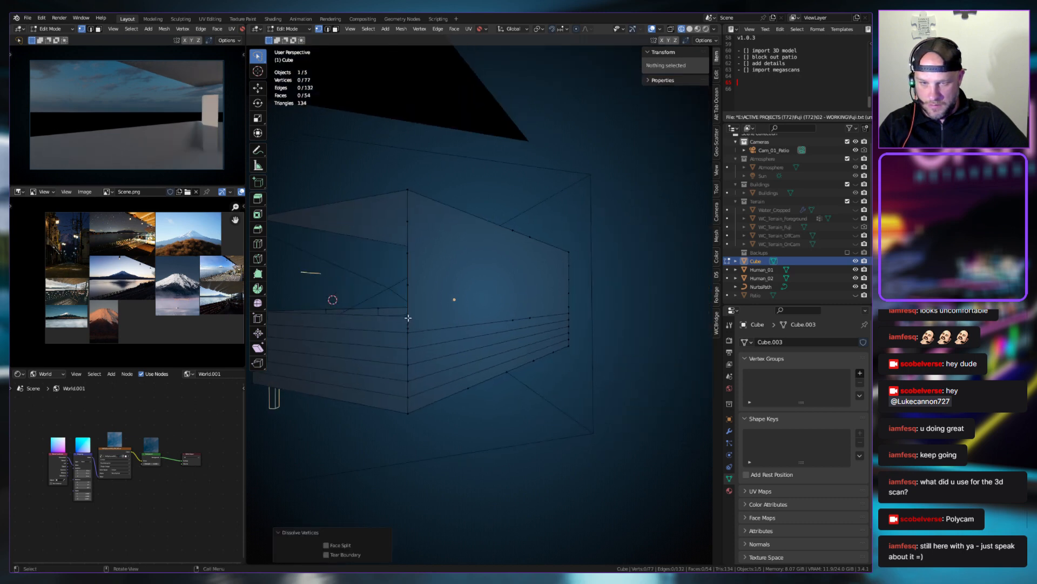
shift+drag(408, 317, 410, 322)
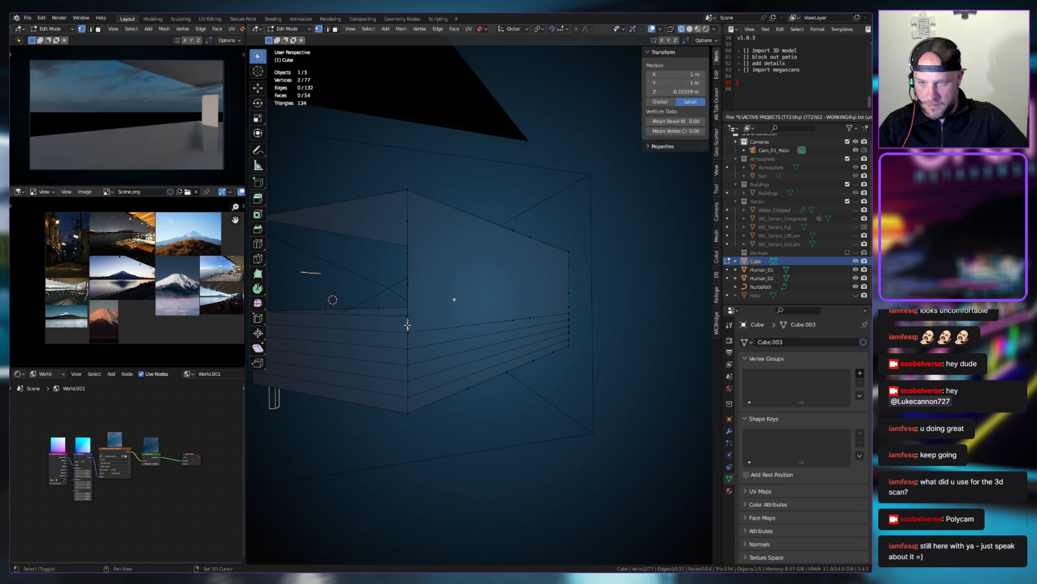
key(x)
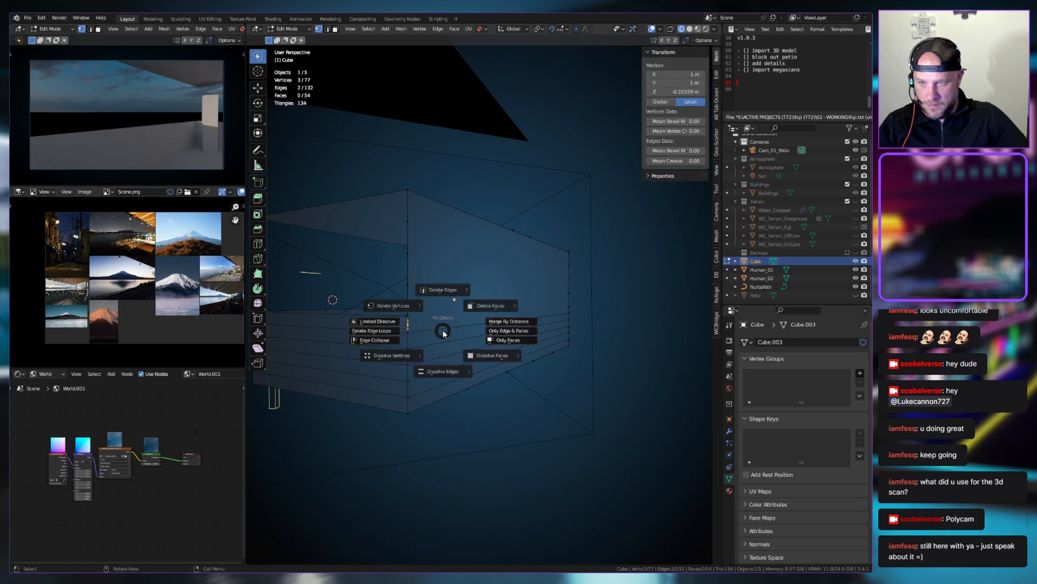
click(377, 326)
Select the six stacked railing faces on the patio's short side at local X 1 m in face mode
middle_drag(413, 347, 486, 357)
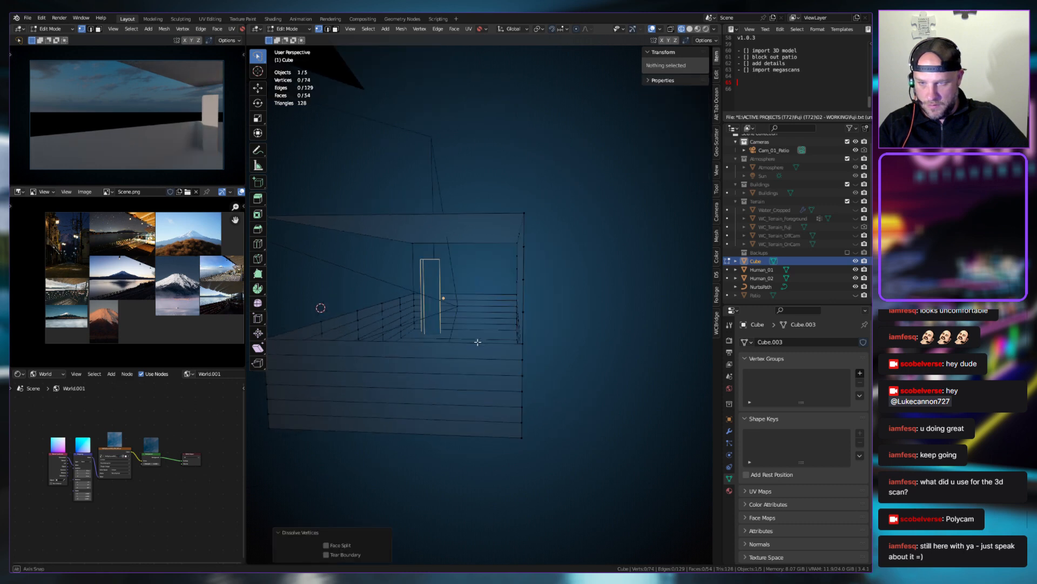
key(3)
click(452, 342)
shift+click(450, 359)
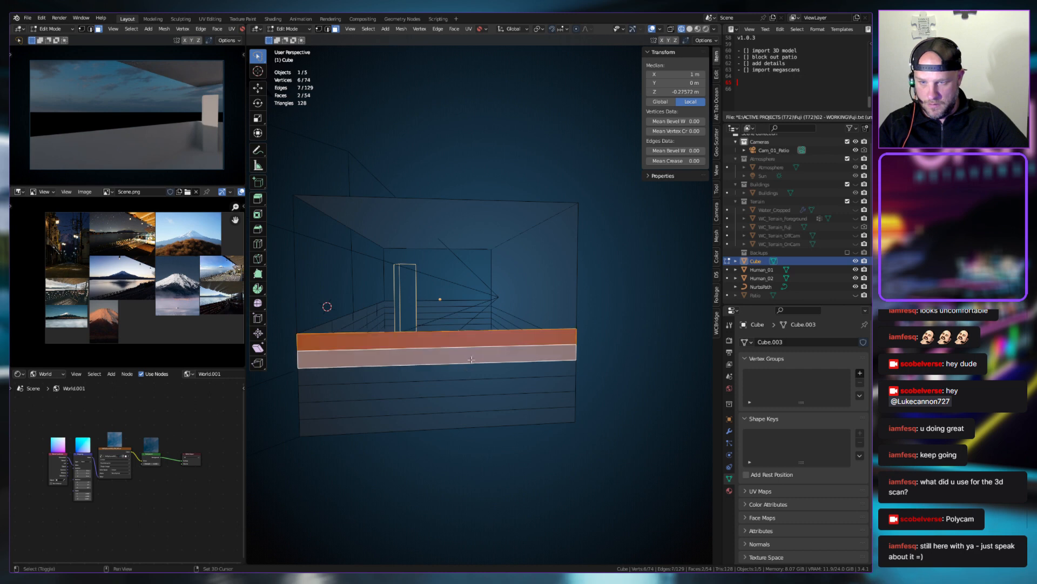
shift+click(448, 376)
shift+click(446, 394)
shift+click(444, 411)
shift+click(414, 429)
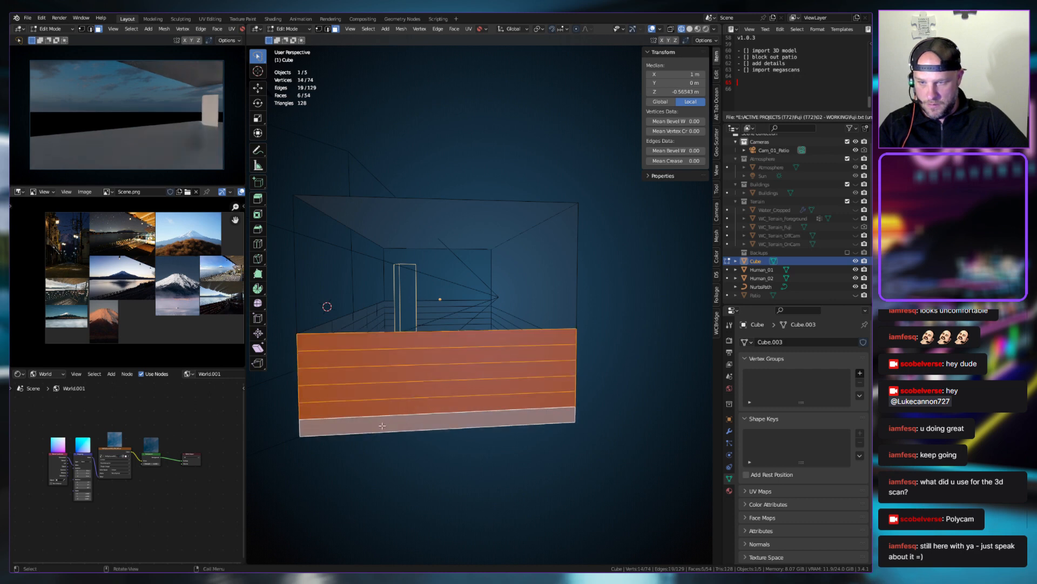
Add all faces of the long front railing to the selection with circle select
middle_drag(414, 428, 595, 412)
shift+click(596, 411)
key(c)
mouse_move(592, 396)
mouse_down()
mouse_move(595, 346)
mouse_move(535, 345)
mouse_move(419, 378)
mouse_move(406, 336)
mouse_move(330, 348)
mouse_move(346, 372)
mouse_up()
right_click(346, 373)
middle_drag(346, 372, 376, 355)
alt+shift+click(363, 378)
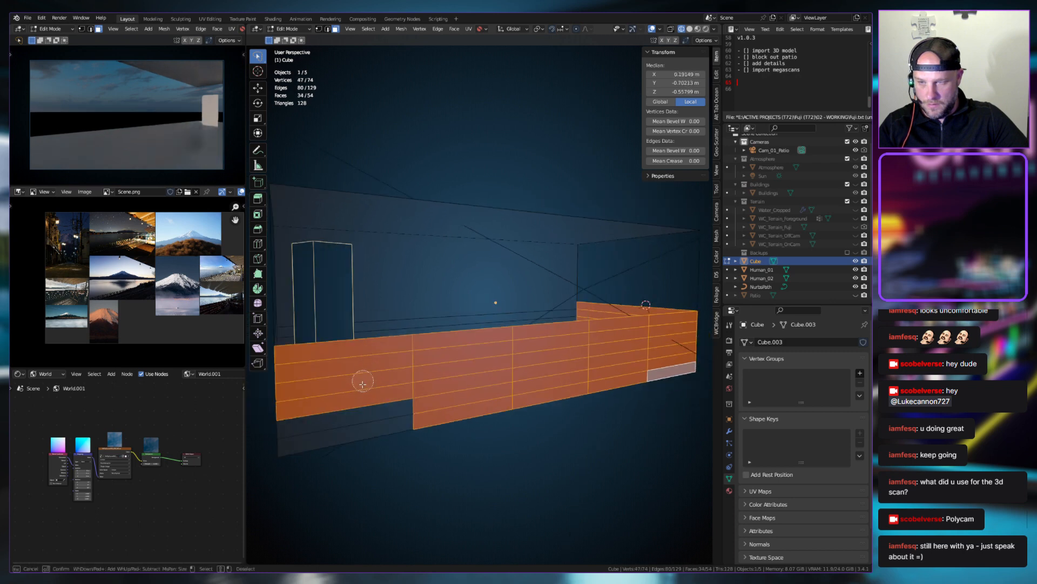
Add the six railing faces on the patio's other short side to the selection with circle select
middle_drag(350, 420, 477, 360)
key(c)
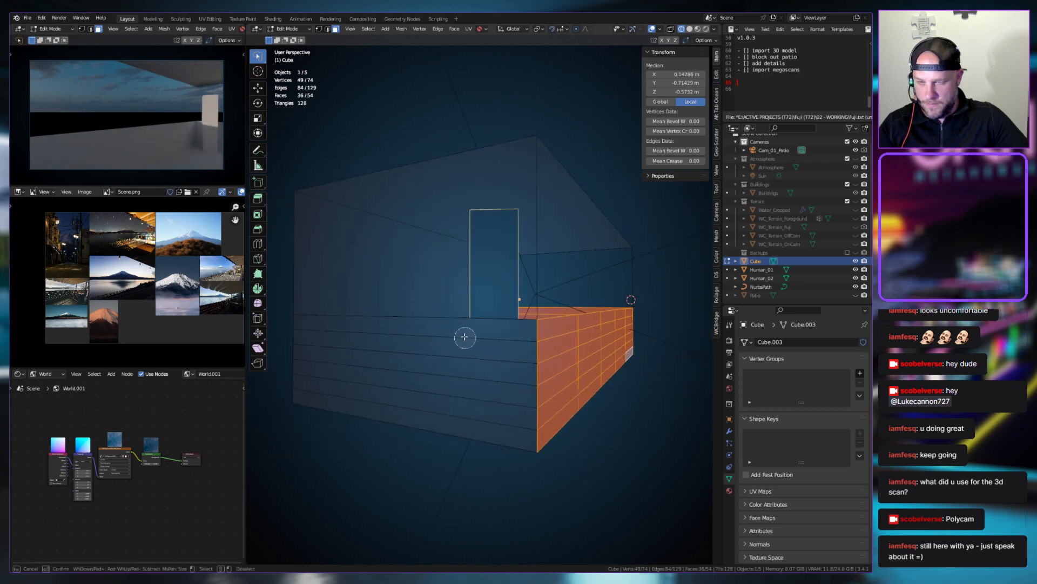
drag(437, 421, 452, 331)
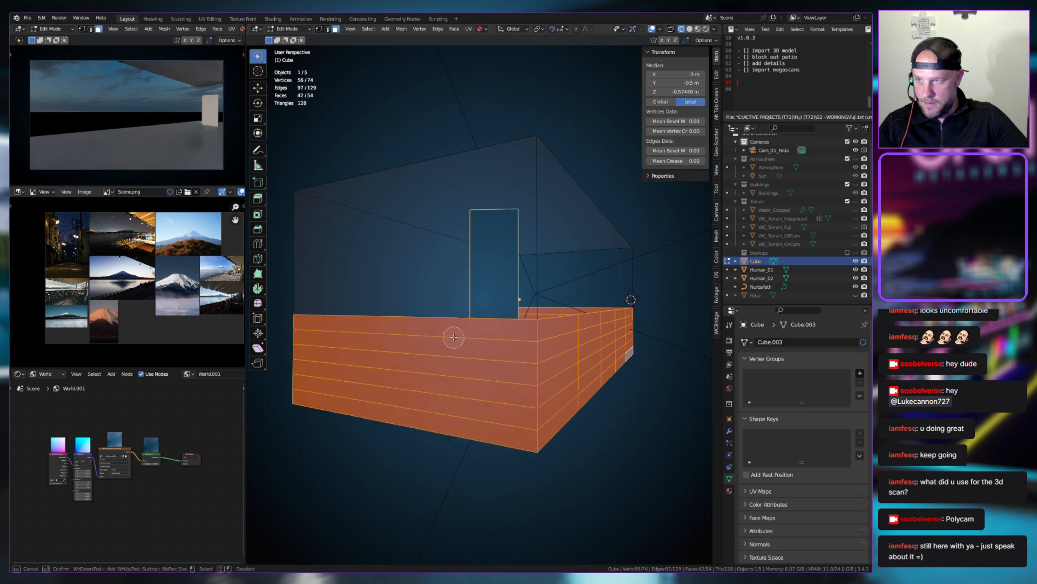
right_click(451, 331)
Create a vertex group named Railing, assign the selected railing faces, and test it by deselecting and reselecting the group
middle_drag(452, 332, 760, 448)
middle_drag(637, 390, 778, 492)
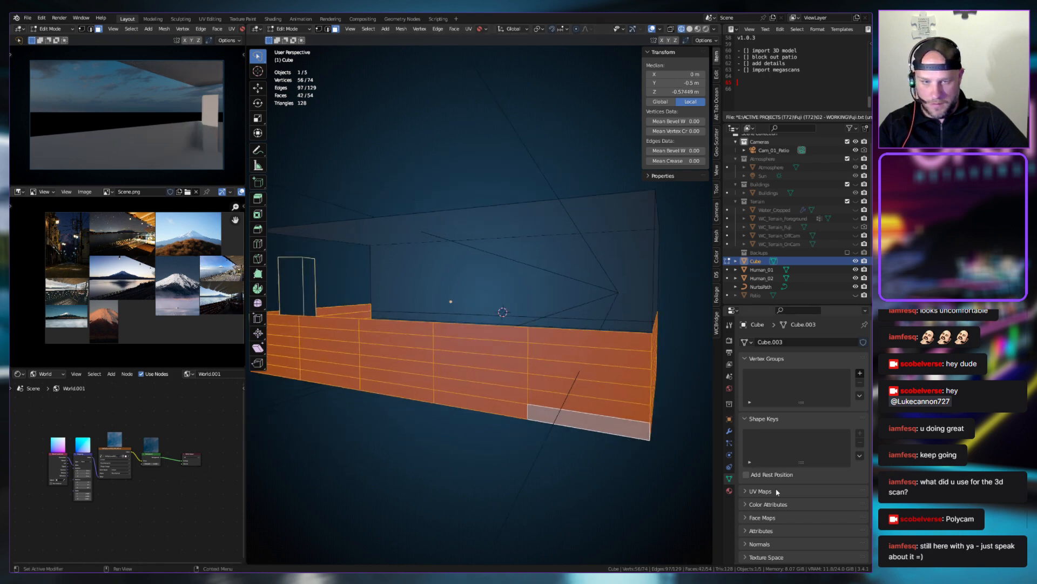
click(859, 374)
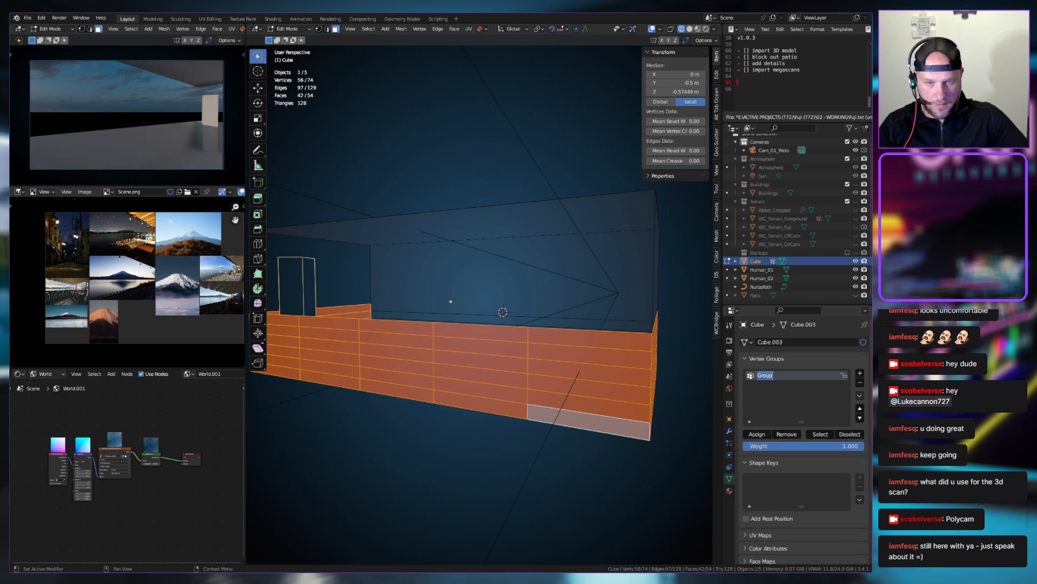
text(Railing)
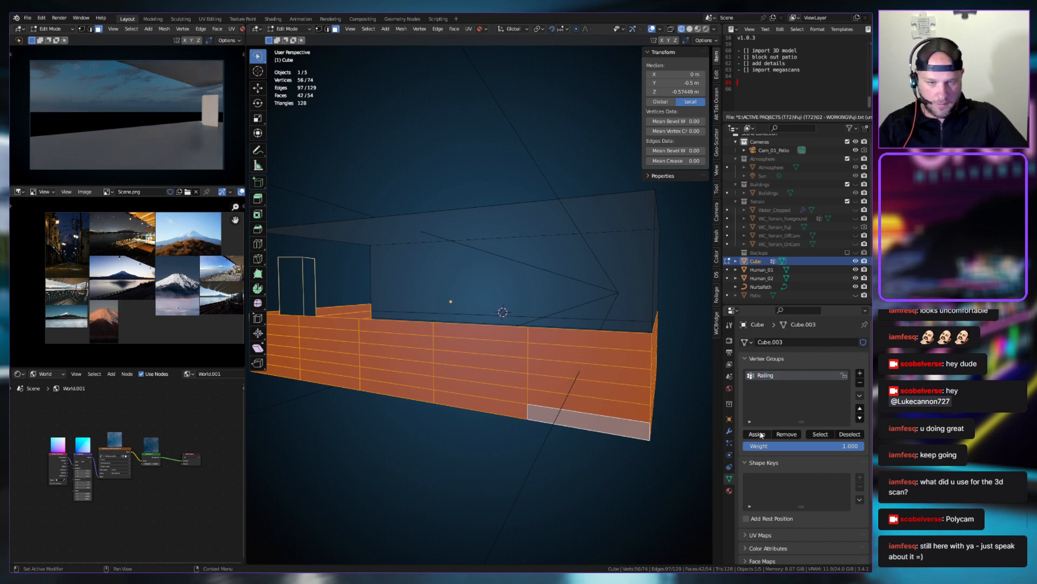
click(848, 434)
click(820, 434)
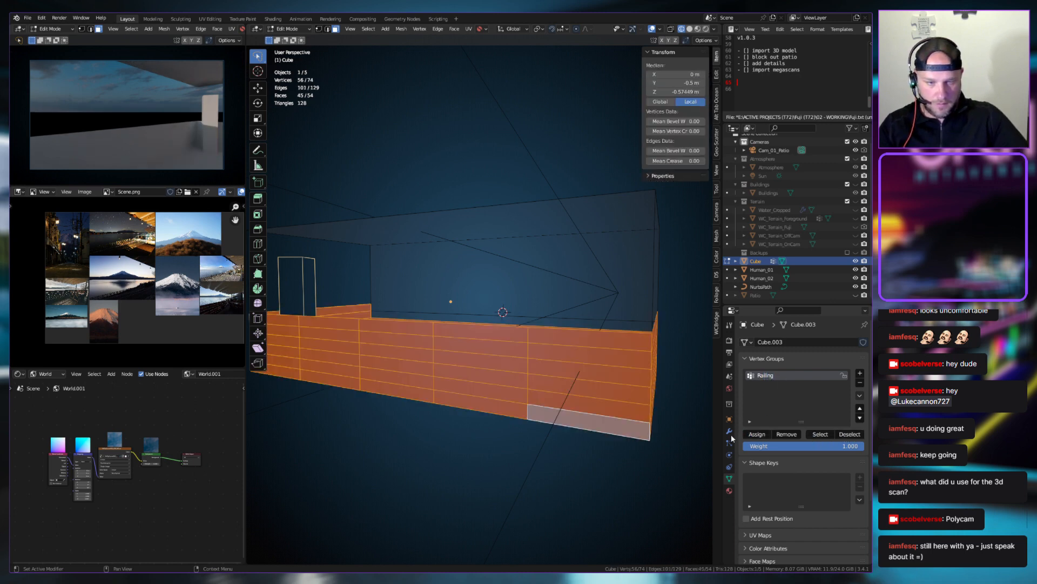
Return to Object Mode, switch the viewport to solid shading and reselect the patio blockout
middle_drag(541, 379, 513, 411)
key(Tab)
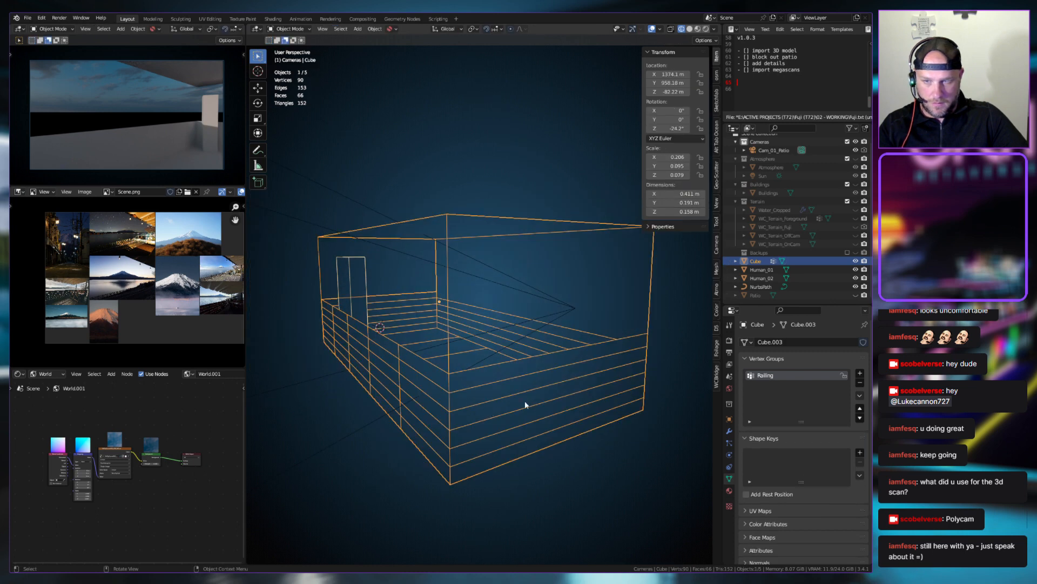
click(689, 28)
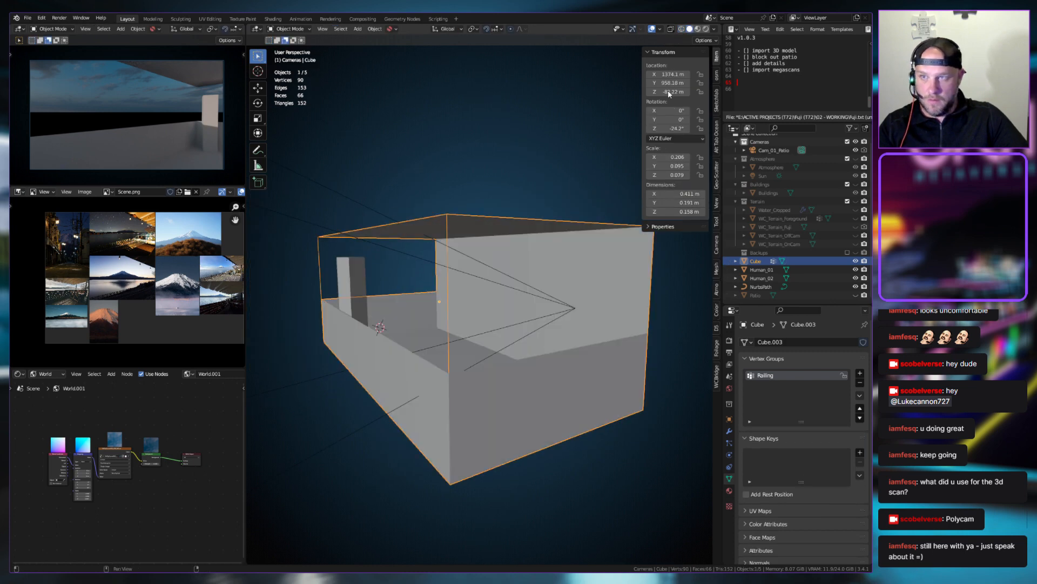
key(alt+a)
click(469, 397)
Try a Weighted Normal modifier on the patio blockout and remove it
click(730, 431)
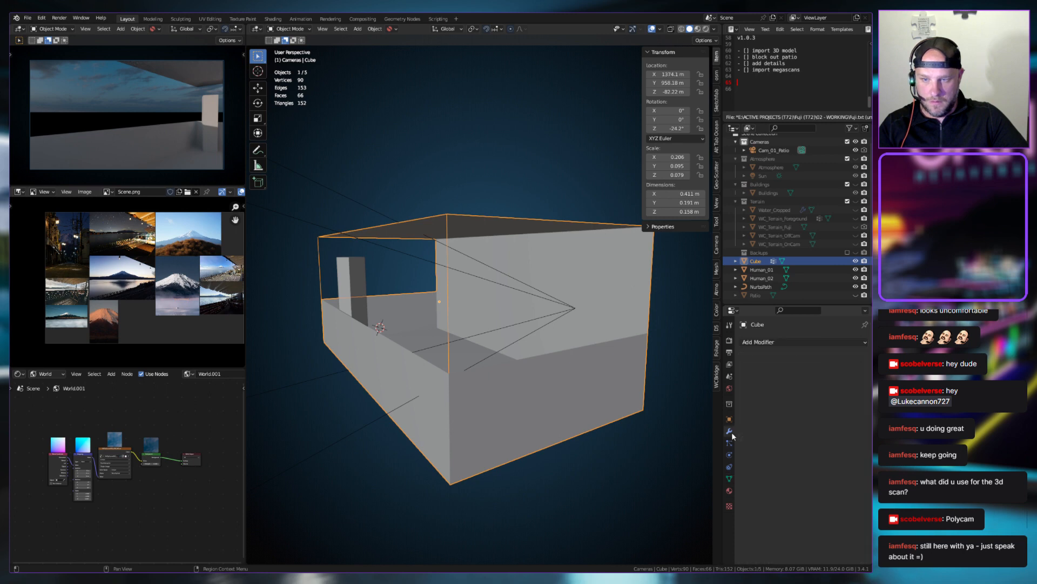
click(772, 348)
click(693, 497)
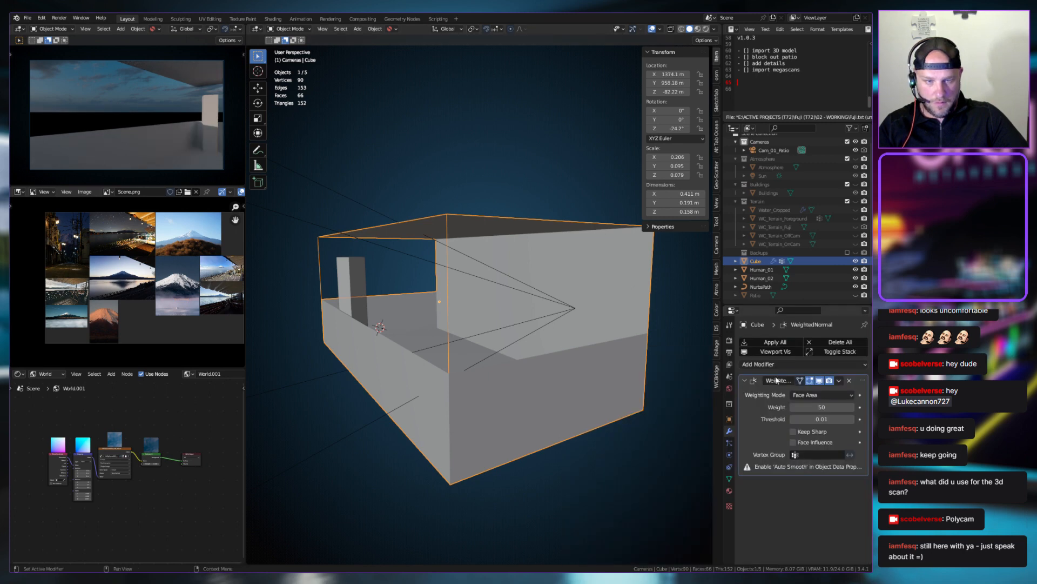
click(849, 380)
Look through the available modifiers, try Vertex Weight Proximity on the patio blockout and remove it
click(765, 343)
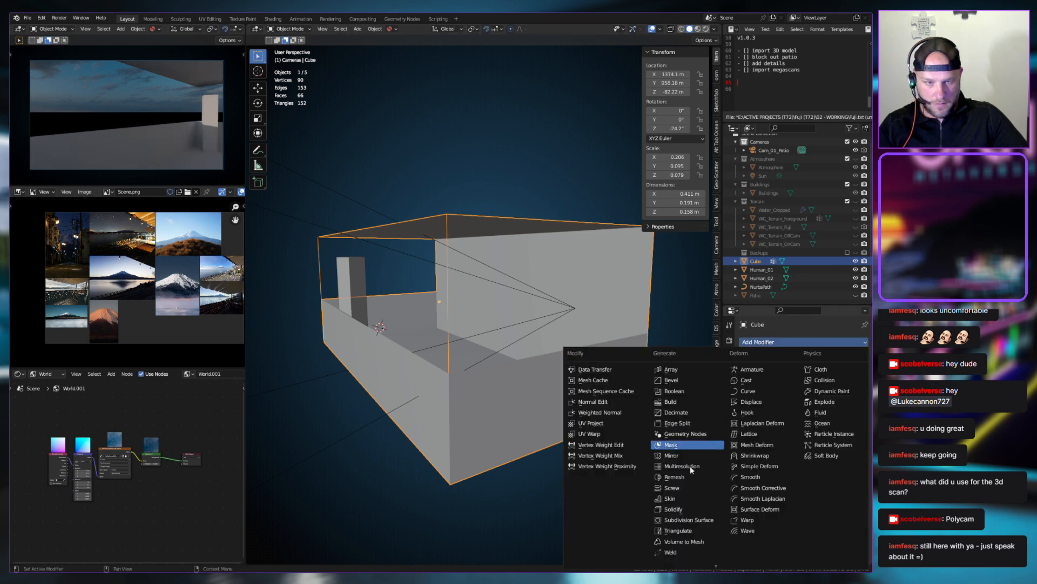
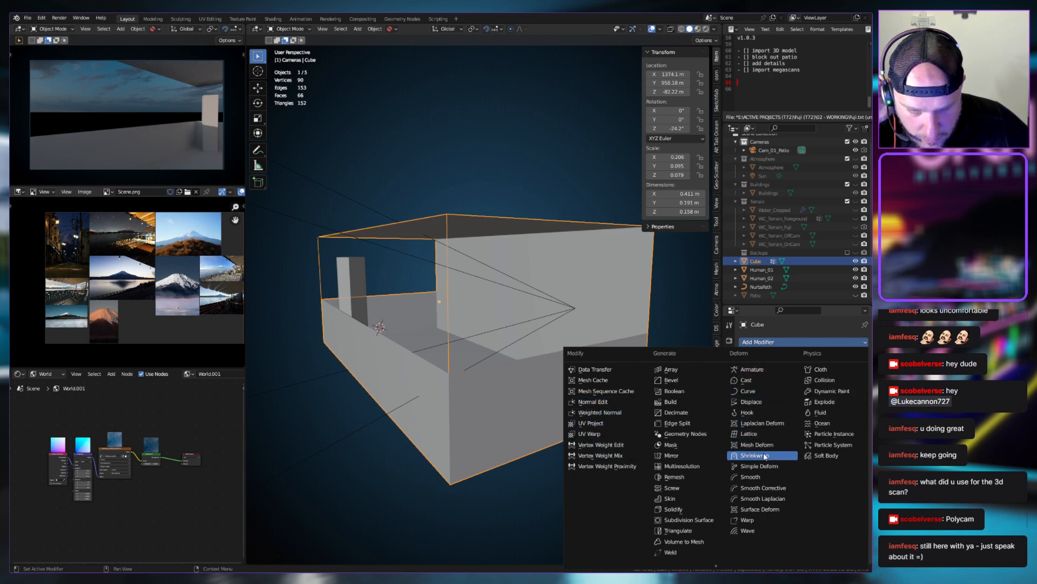
scroll(765, 505, down, 1)
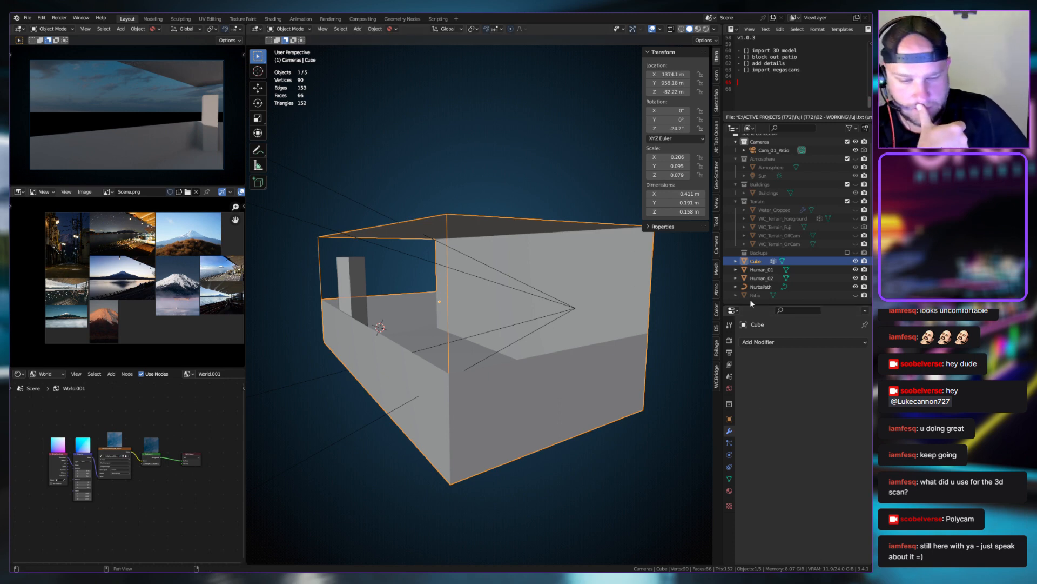
click(763, 344)
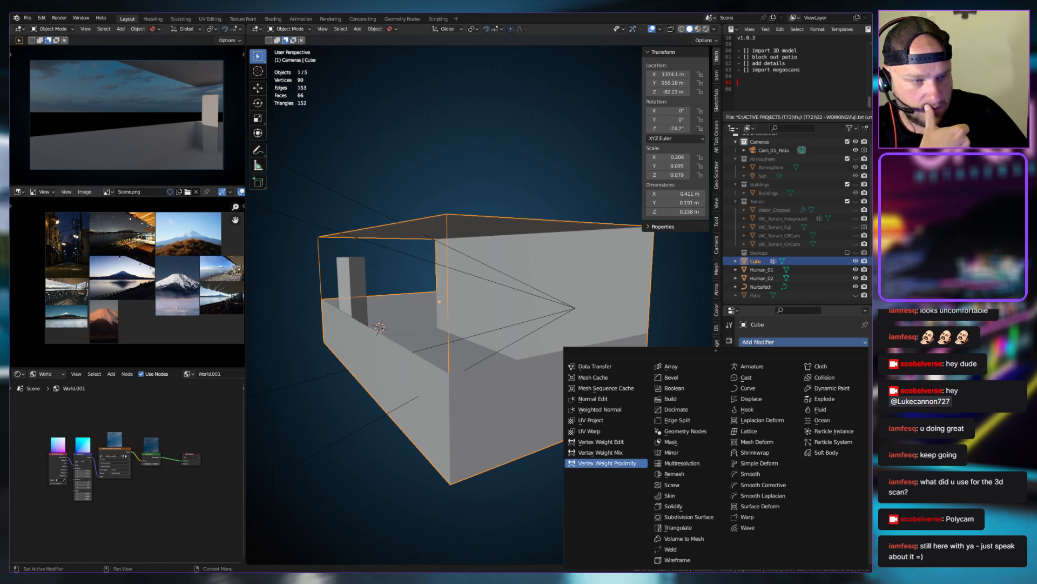
click(605, 463)
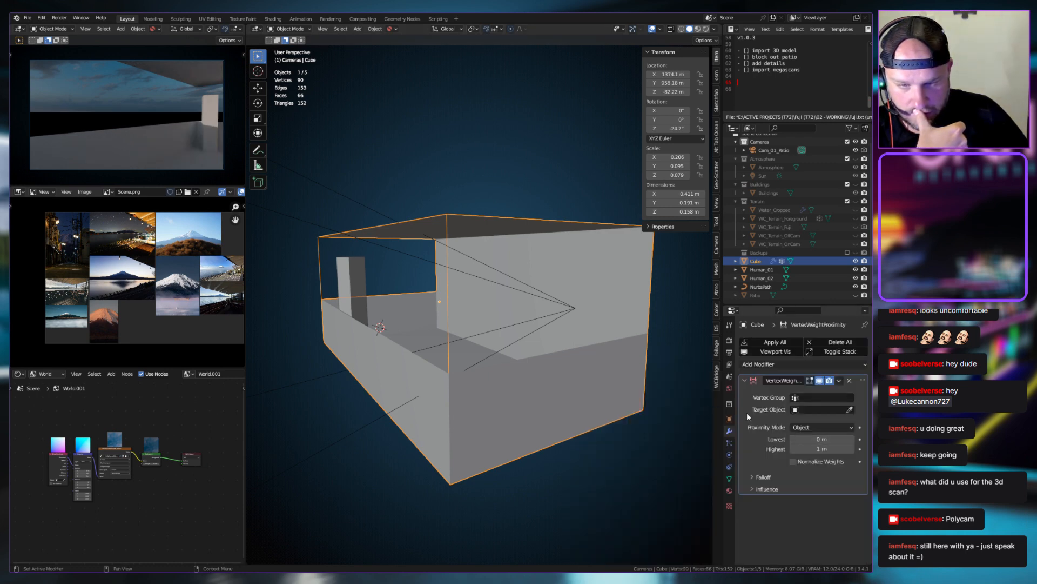
click(850, 381)
Add a Wireframe modifier to the patio blockout and compare it with the patio railing in the reference photo
click(768, 343)
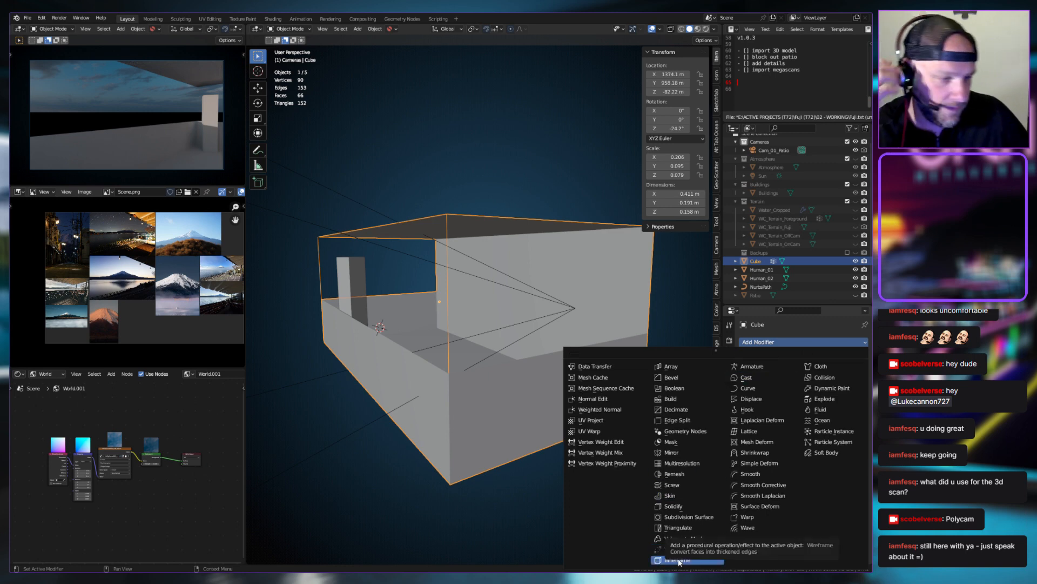
click(678, 560)
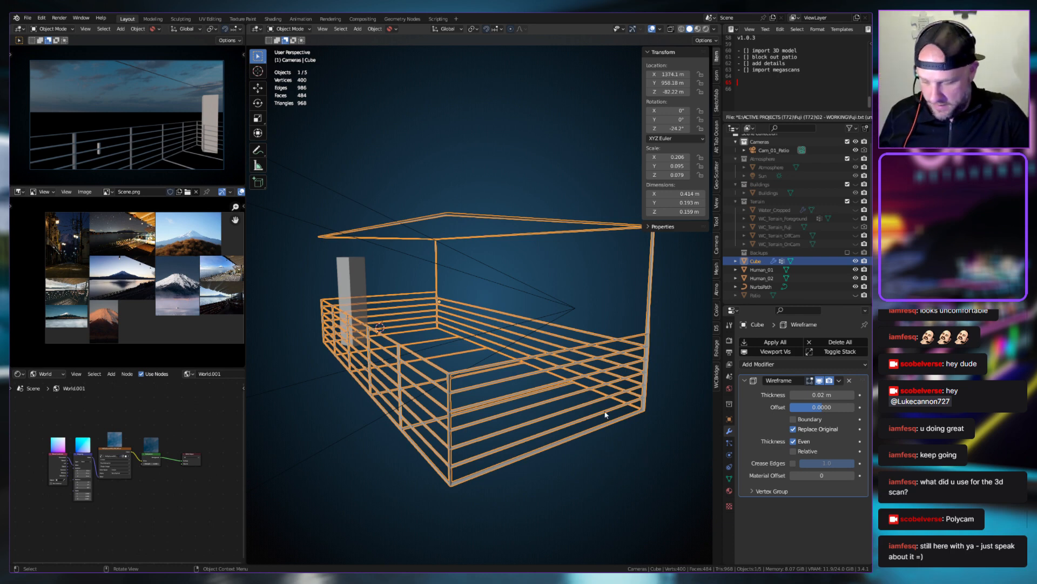
middle_drag(521, 428, 574, 427)
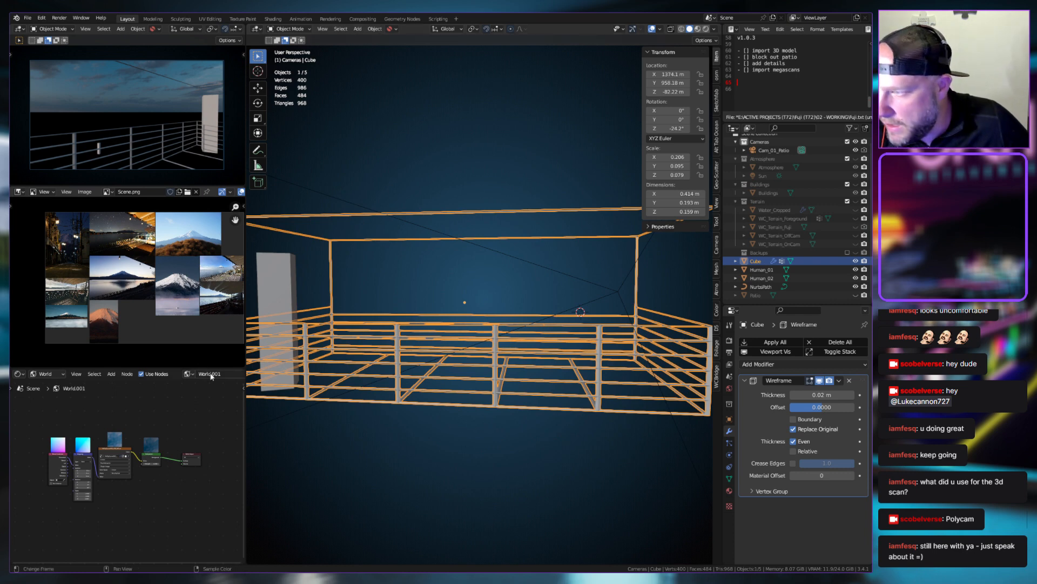
scroll(128, 302, up, 3)
scroll(141, 314, up, 6)
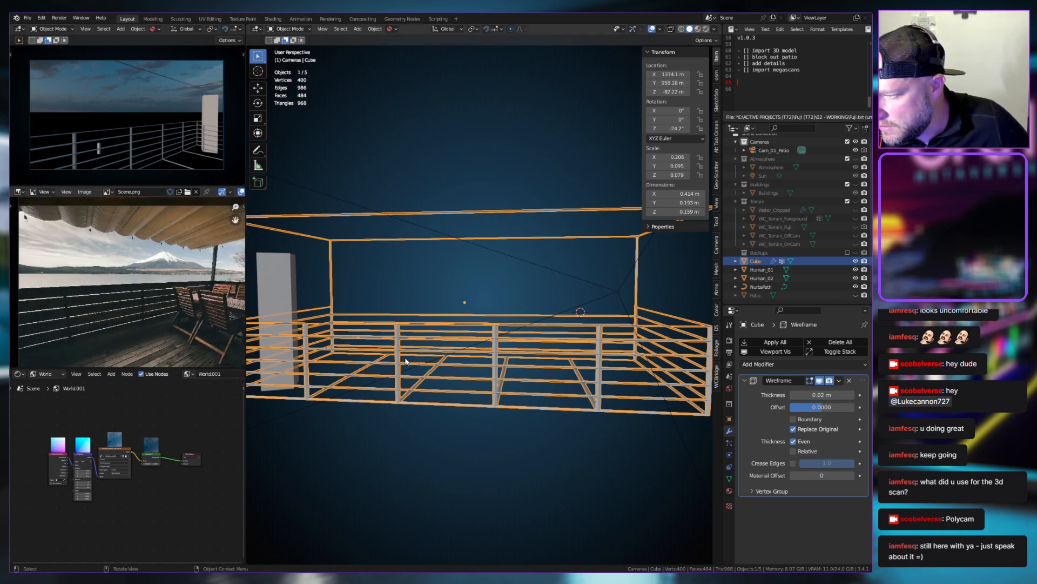
middle_drag(405, 358, 489, 399)
scroll(439, 378, up, 1)
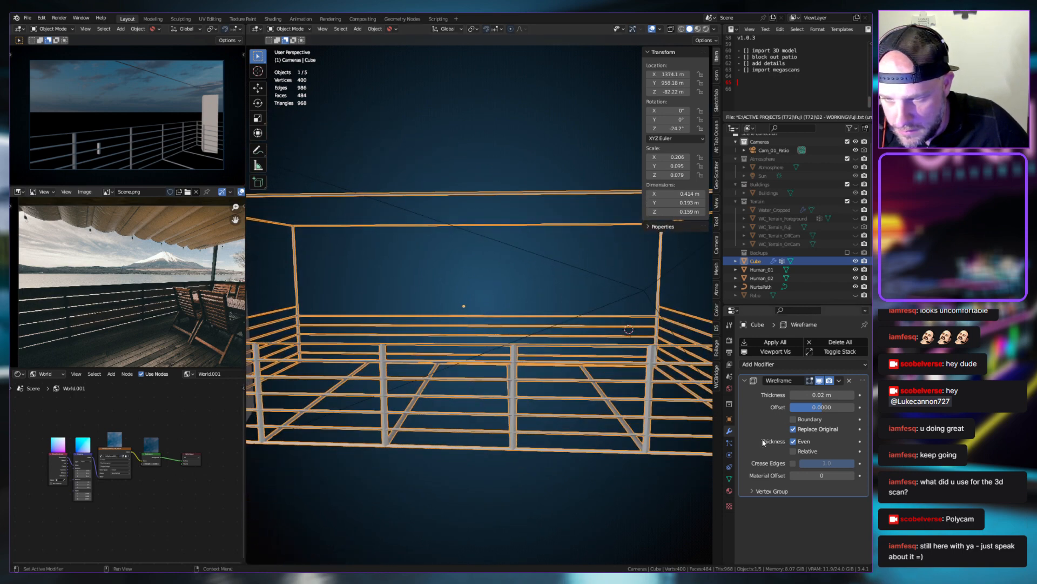
Set the Wireframe thickness to 0.0275 m and turn off Even thickness, trying the Relative option on and off
mouse_move(821, 394)
mouse_down()
mouse_move(883, 394)
mouse_move(829, 394)
mouse_up()
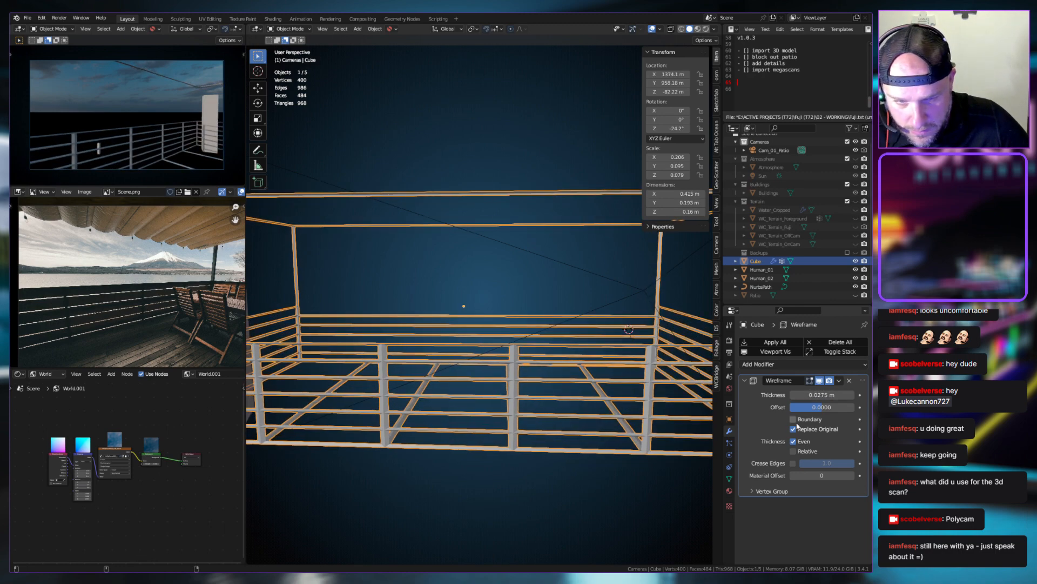
click(793, 441)
click(793, 441)
click(793, 441)
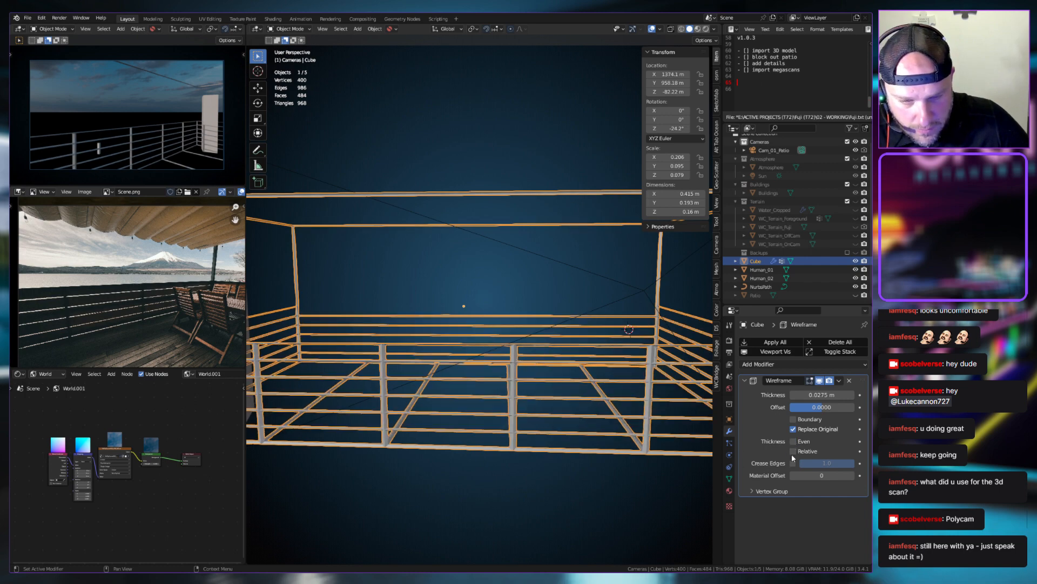
click(792, 448)
click(792, 448)
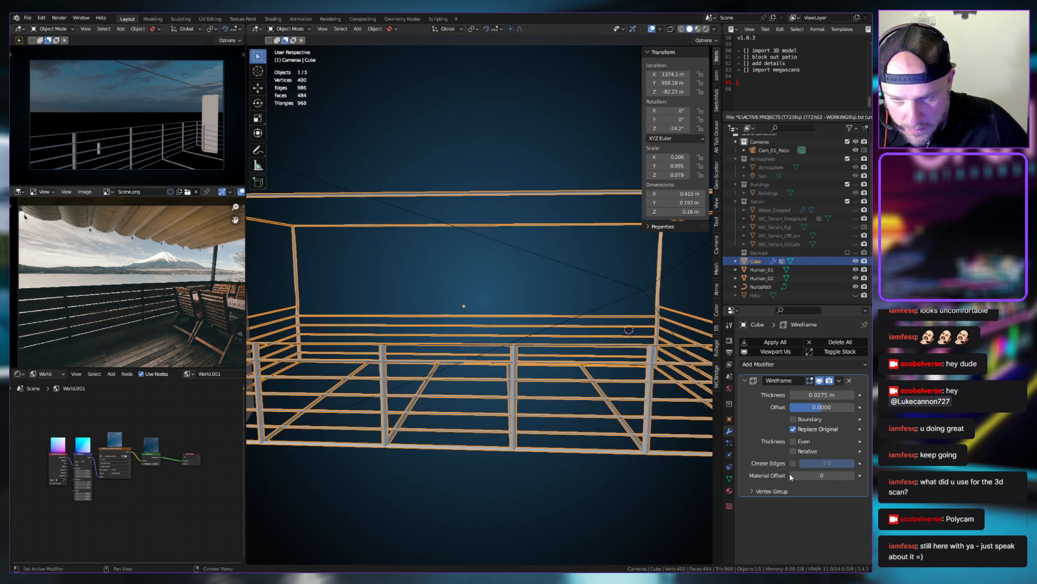
Examine the wireframe railing from several sides against the slat spacing and posts in the patio reference photo
middle_drag(713, 442, 513, 407)
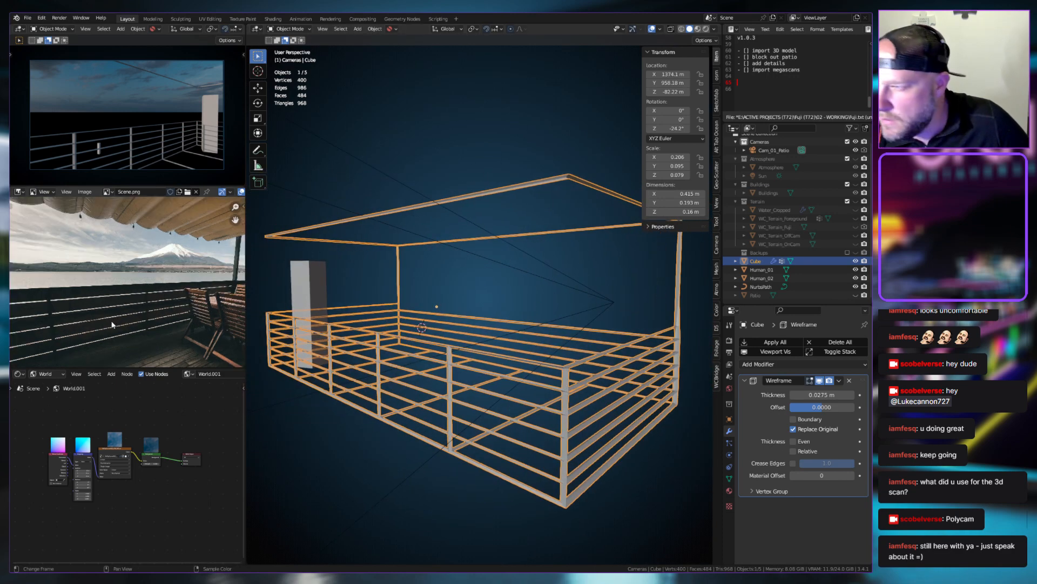
middle_drag(407, 380, 508, 377)
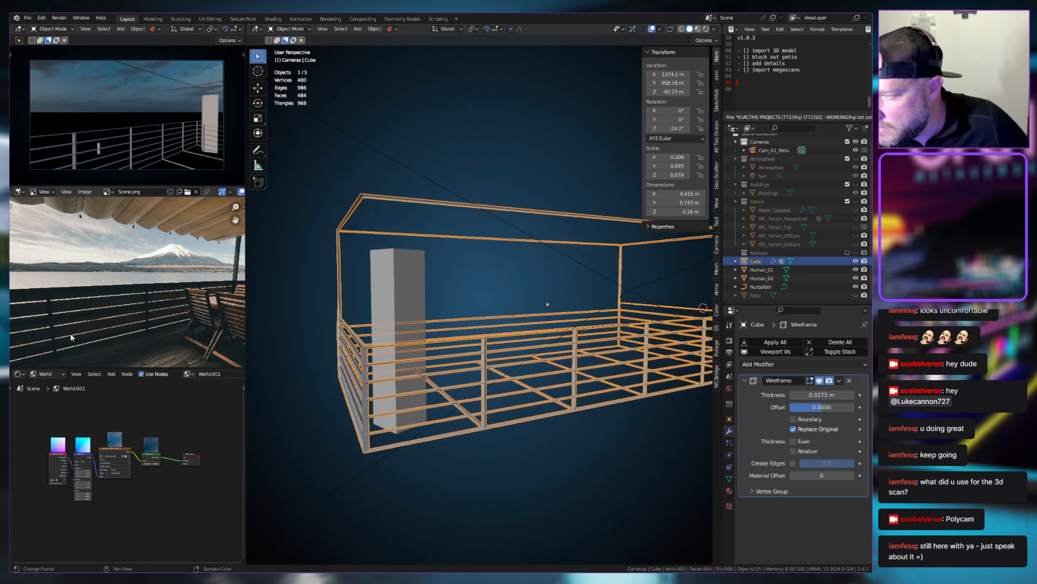
scroll(70, 333, down, 2)
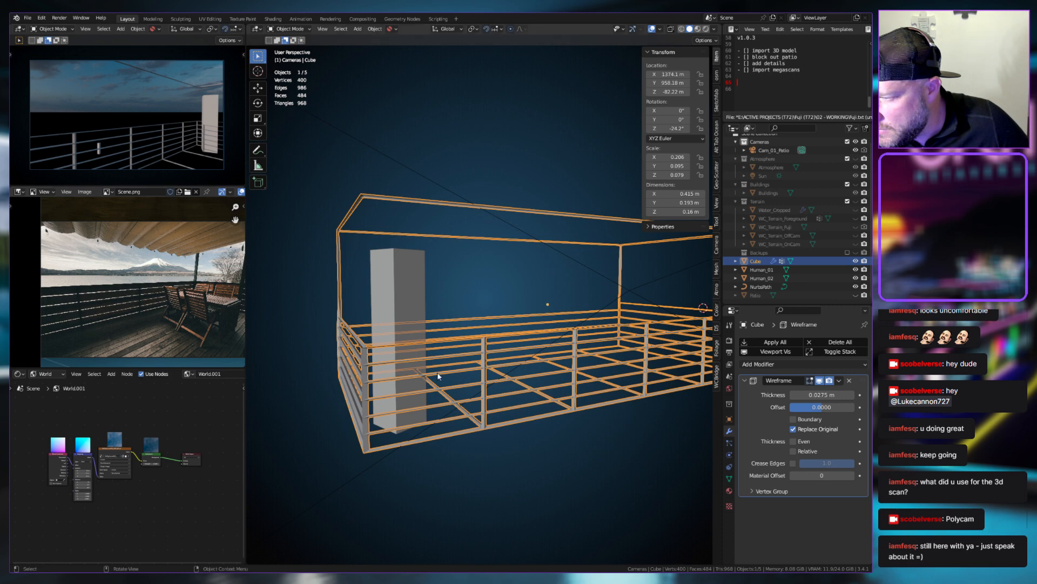
mouse_move(437, 372)
middle_down()
mouse_move(500, 375)
mouse_move(419, 372)
middle_up()
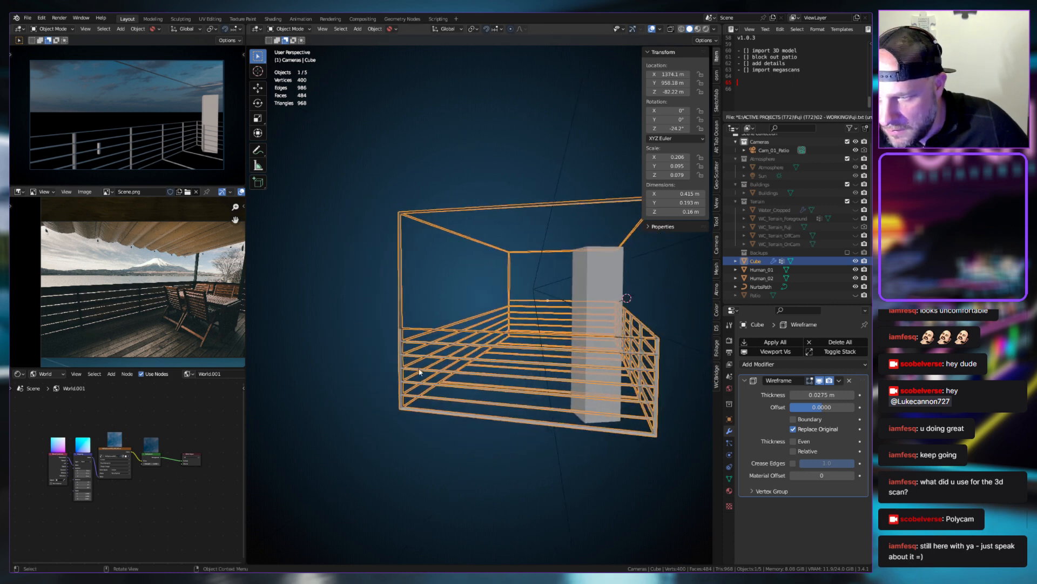
scroll(164, 305, up, 3)
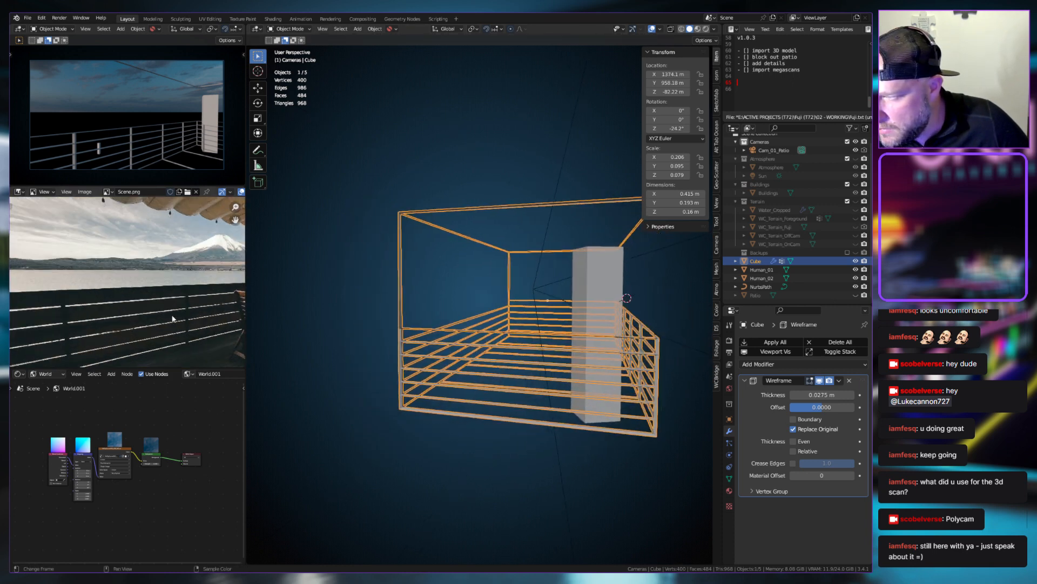
scroll(108, 328, up, 2)
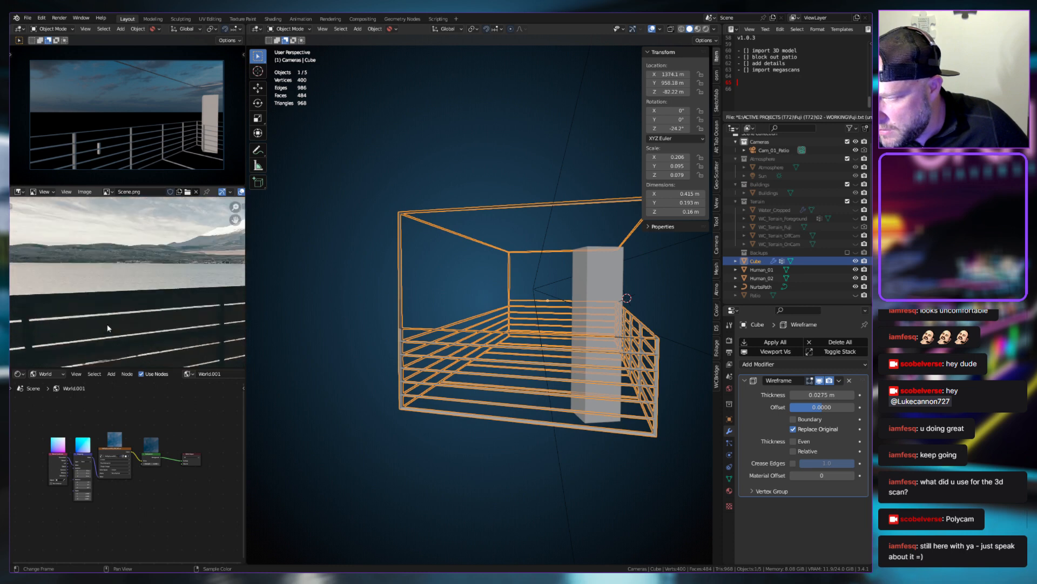
scroll(173, 337, up, 2)
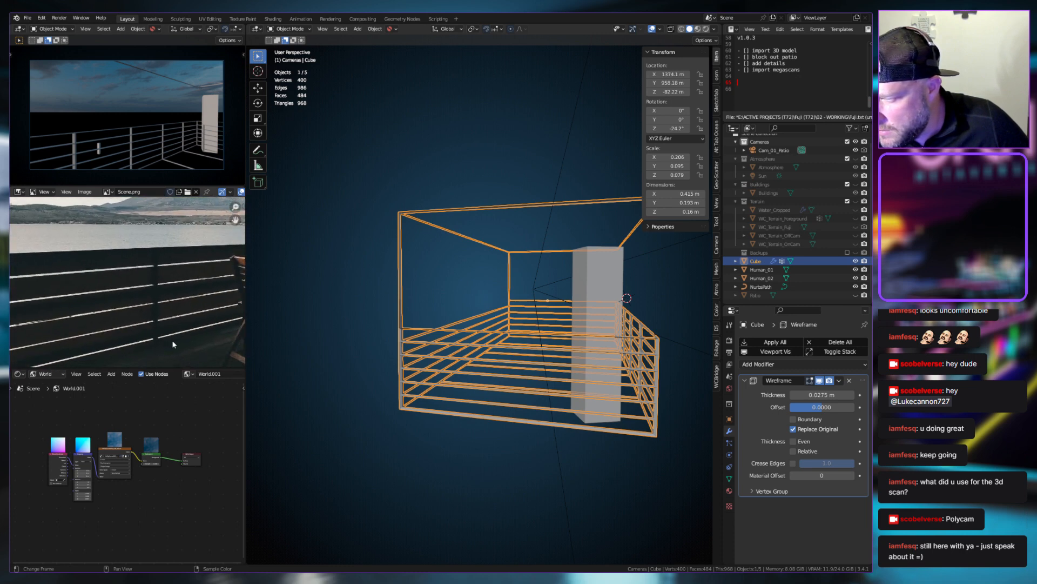
scroll(173, 270, up, 3)
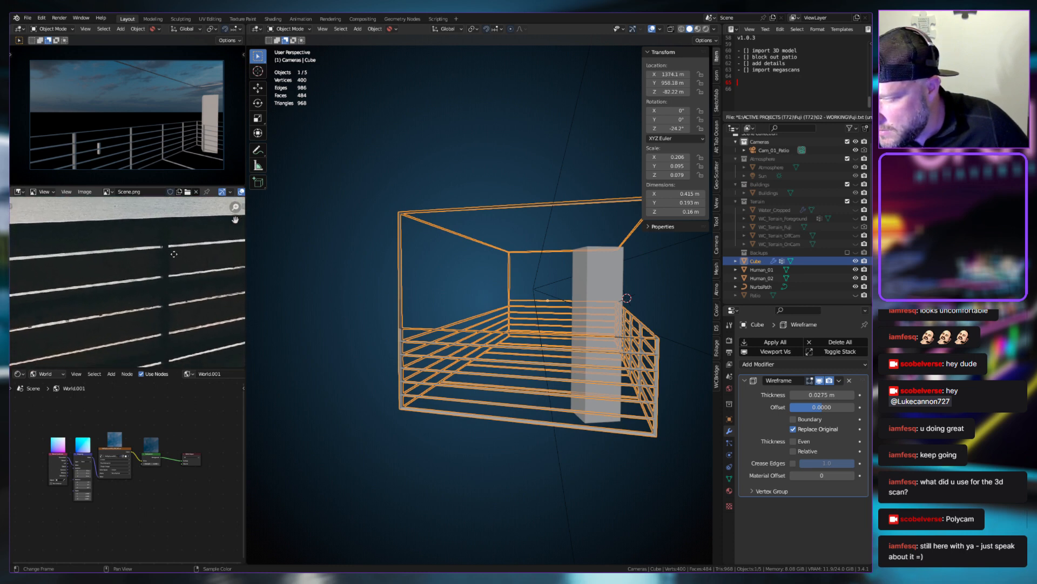
middle_drag(175, 264, 173, 222)
scroll(173, 222, down, 2)
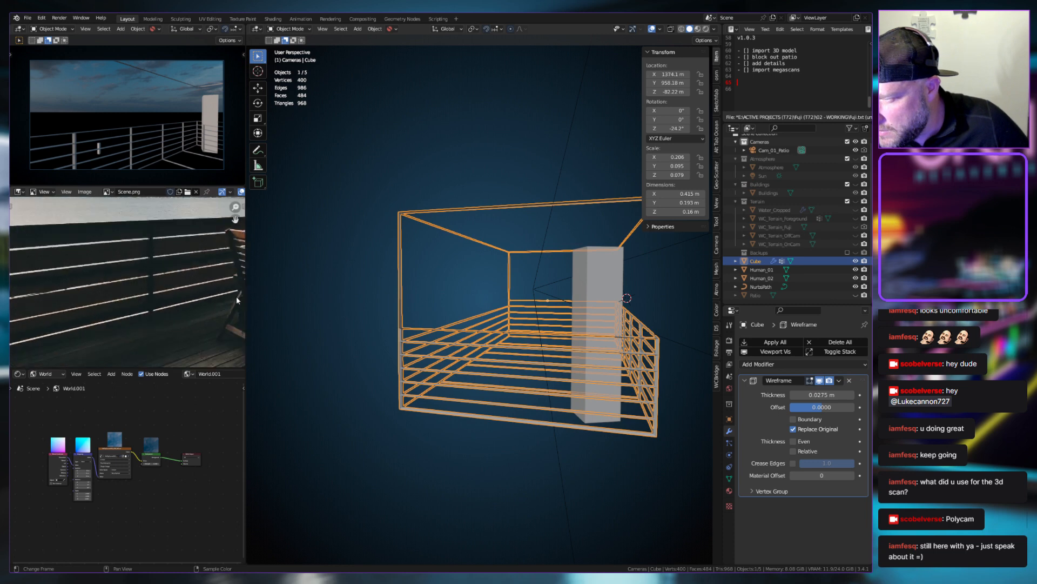
middle_drag(496, 370, 452, 367)
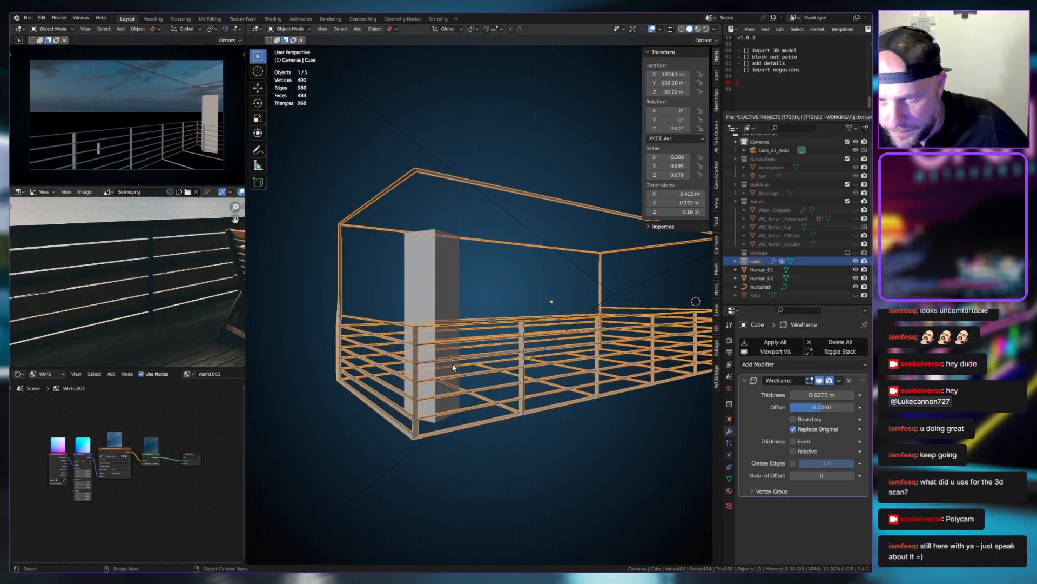
Hide the Wireframe modifier in the viewport and enter Edit Mode on the patio blockout
click(821, 381)
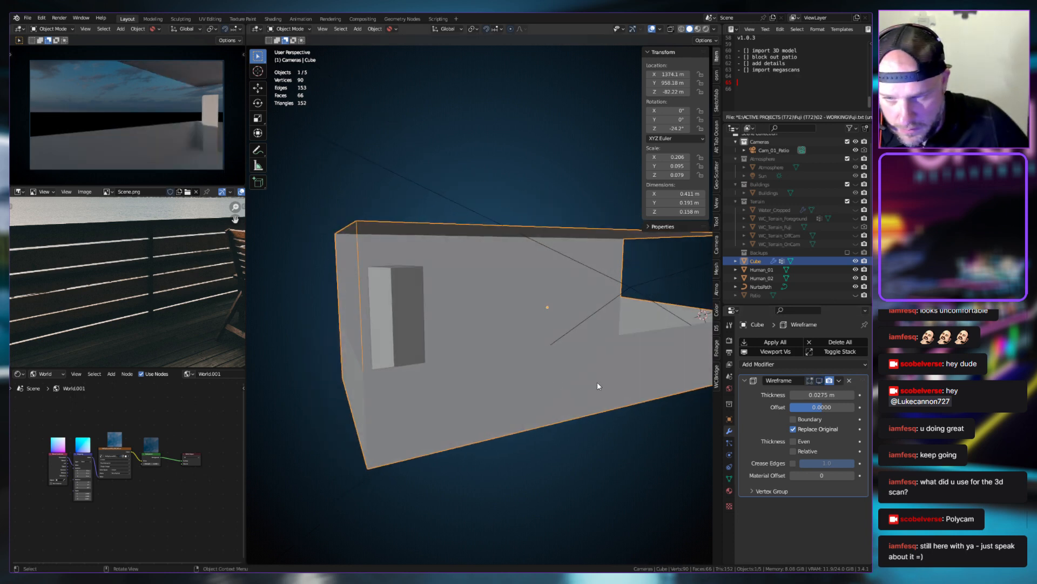
key(Tab)
middle_drag(597, 382, 558, 381)
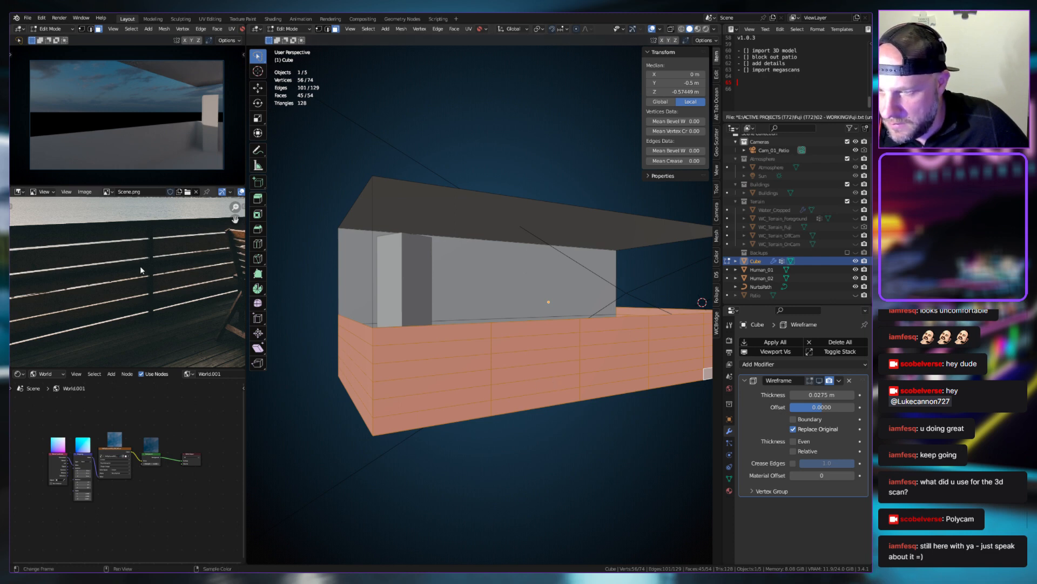
Select the top two railing strips on the patio's short side and dissolve them into one face
click(417, 348)
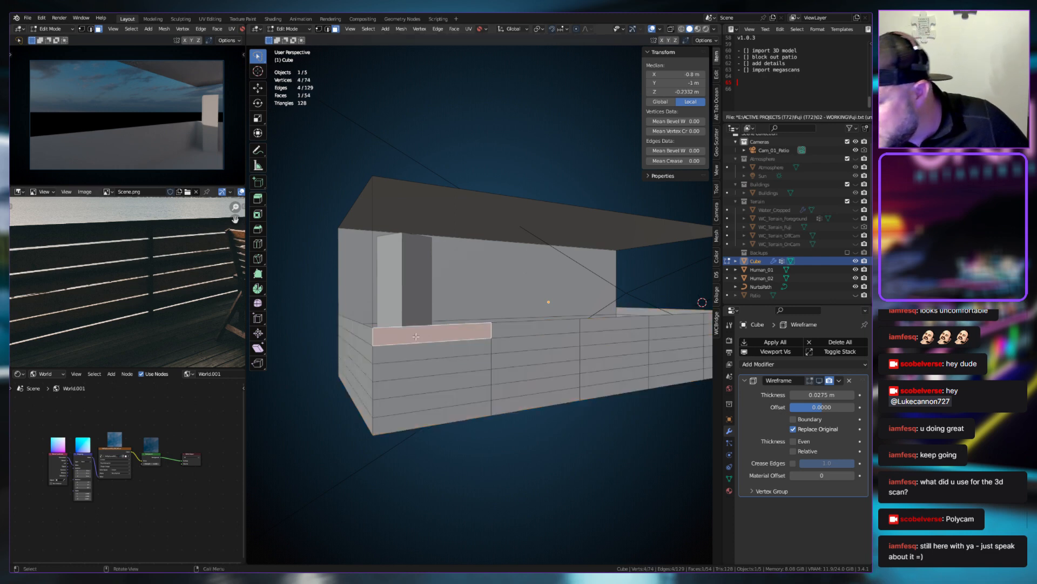
middle_drag(417, 348, 450, 336)
click(451, 336)
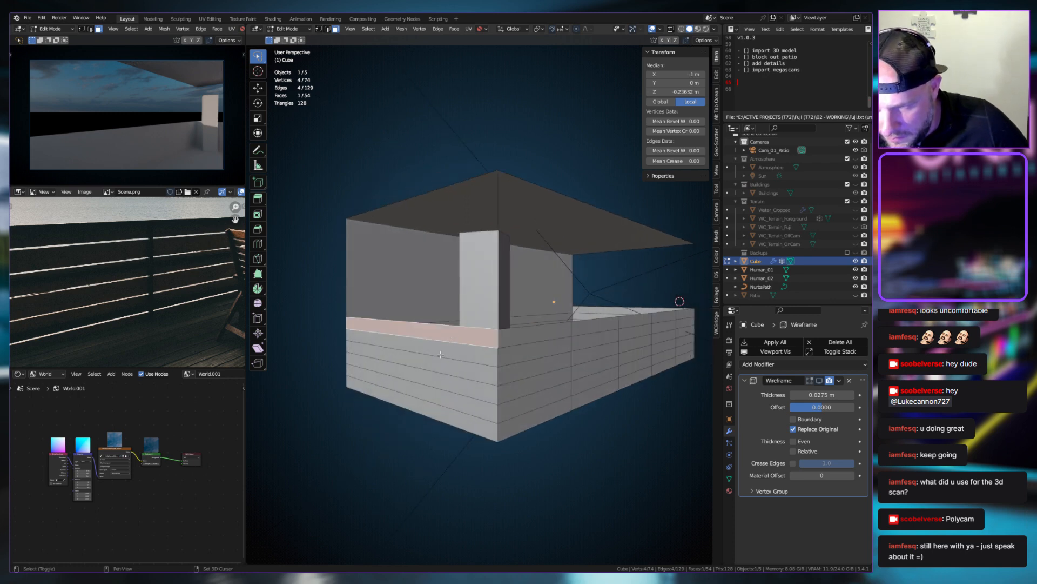
shift+click(472, 360)
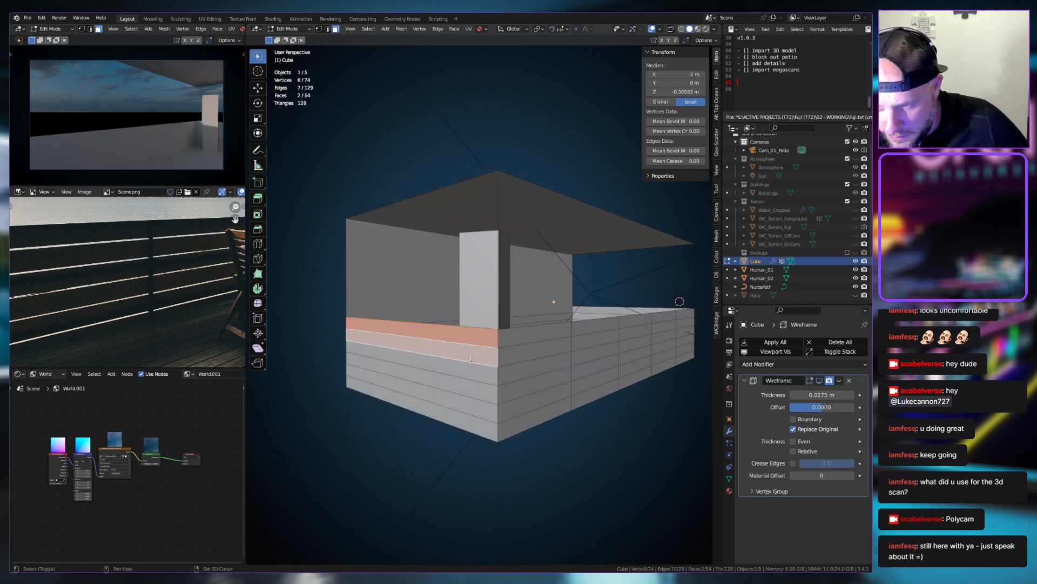
shift+click(422, 371)
shift+click(426, 359)
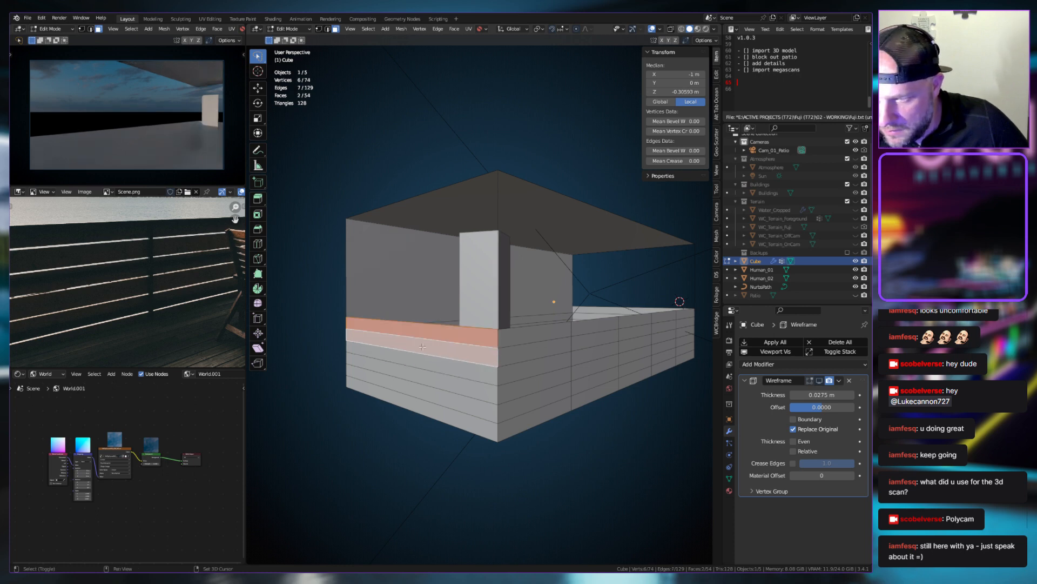
shift+click(520, 339)
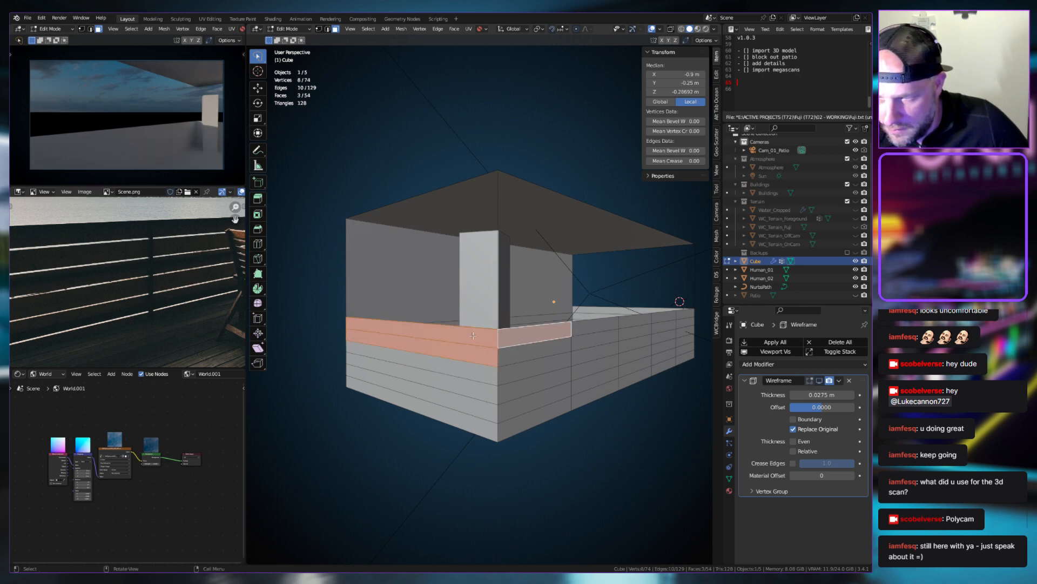
click(473, 336)
shift+click(460, 359)
mouse_move(450, 359)
middle_down()
mouse_move(486, 357)
mouse_move(461, 360)
middle_up()
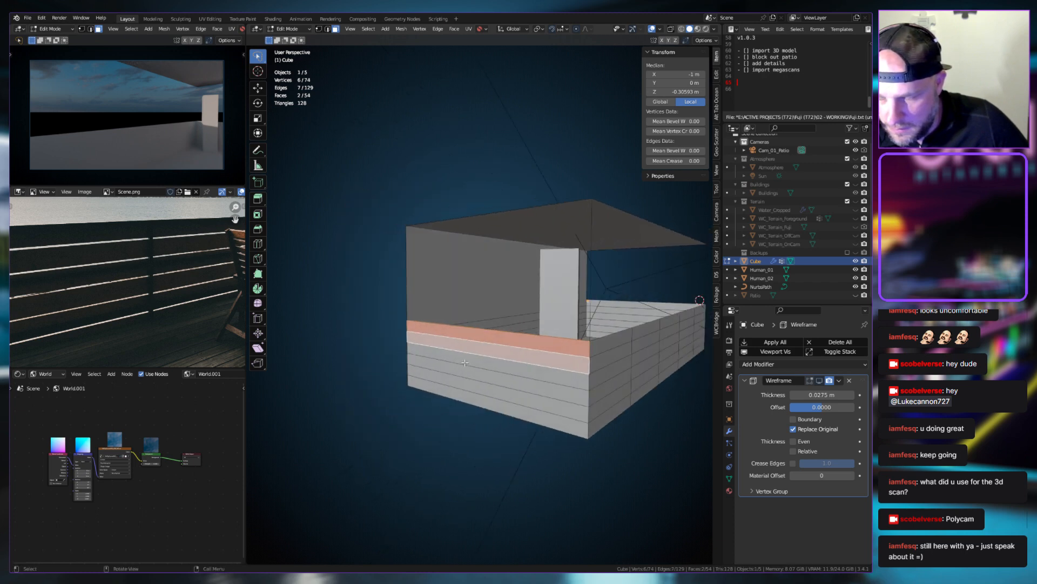
key(x)
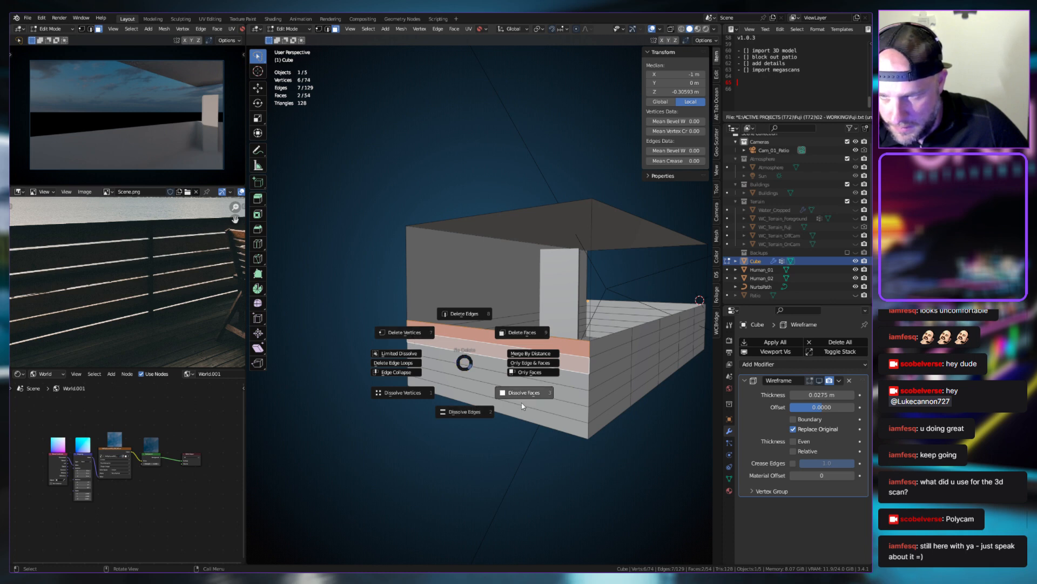
click(523, 405)
Dissolve the middle two railing strips on the short side into one face, undoing a wrong delete choice first
click(506, 365)
shift+click(505, 384)
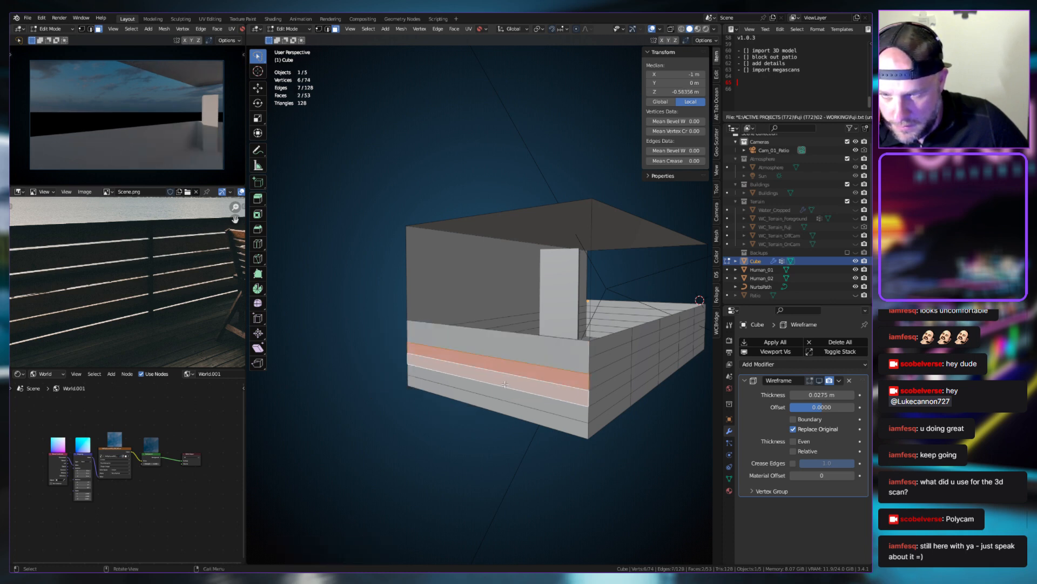
key(x)
click(550, 369)
key(ctrl+z)
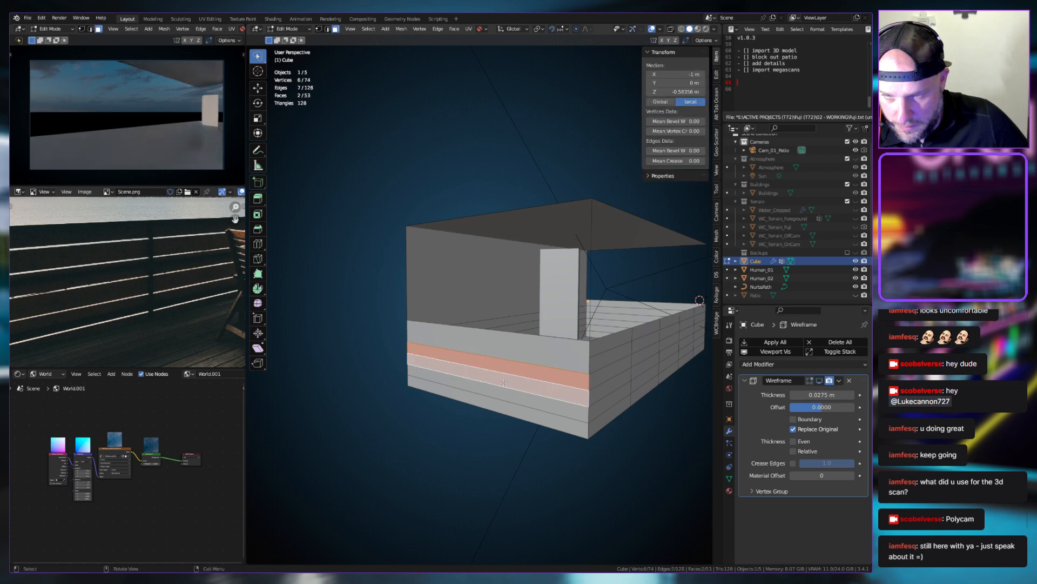
key(x)
click(562, 406)
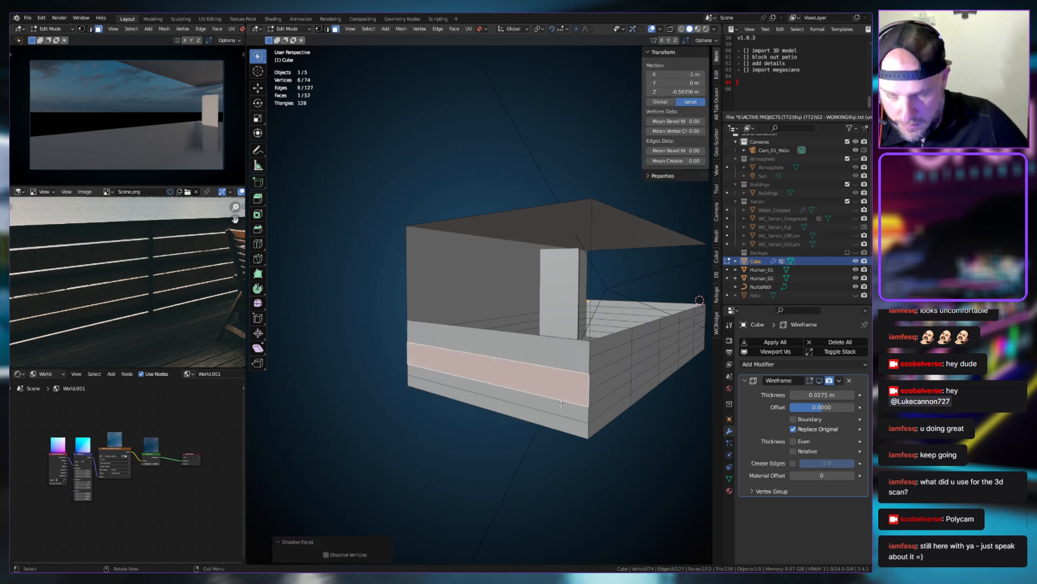
Dissolve the bottom two railing strips on the short side into one face
click(511, 395)
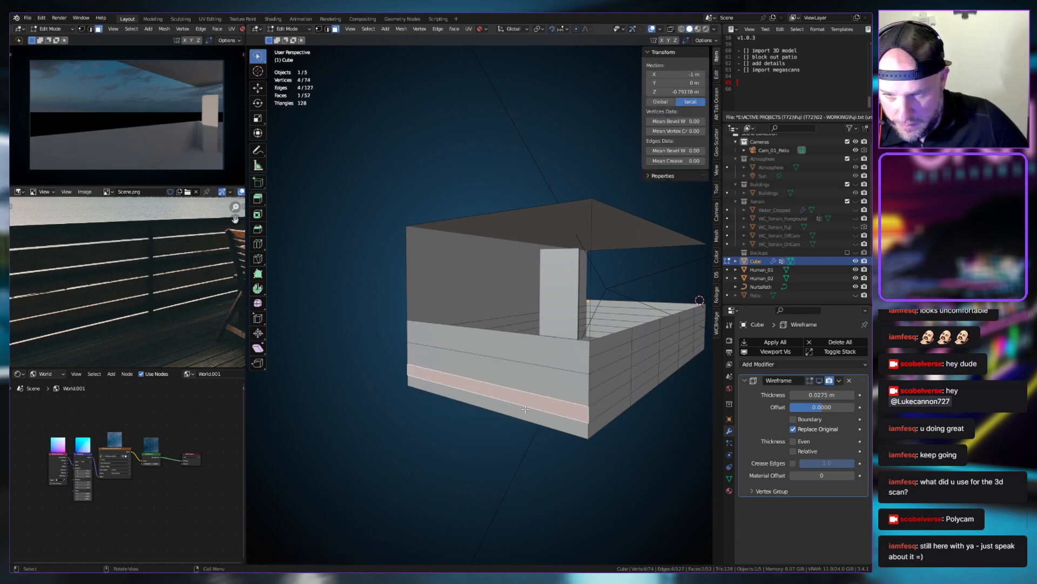
shift+click(513, 411)
key(x)
click(584, 400)
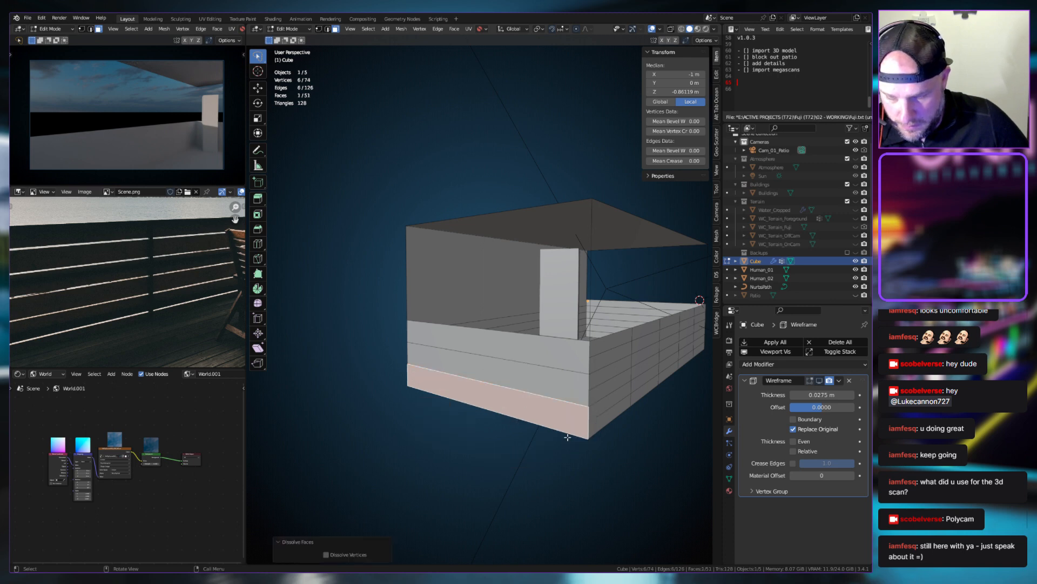
Dissolve the top two railing strips into one face in the long side's first bay, nearest the tall block
click(604, 356)
middle_drag(606, 353, 540, 361)
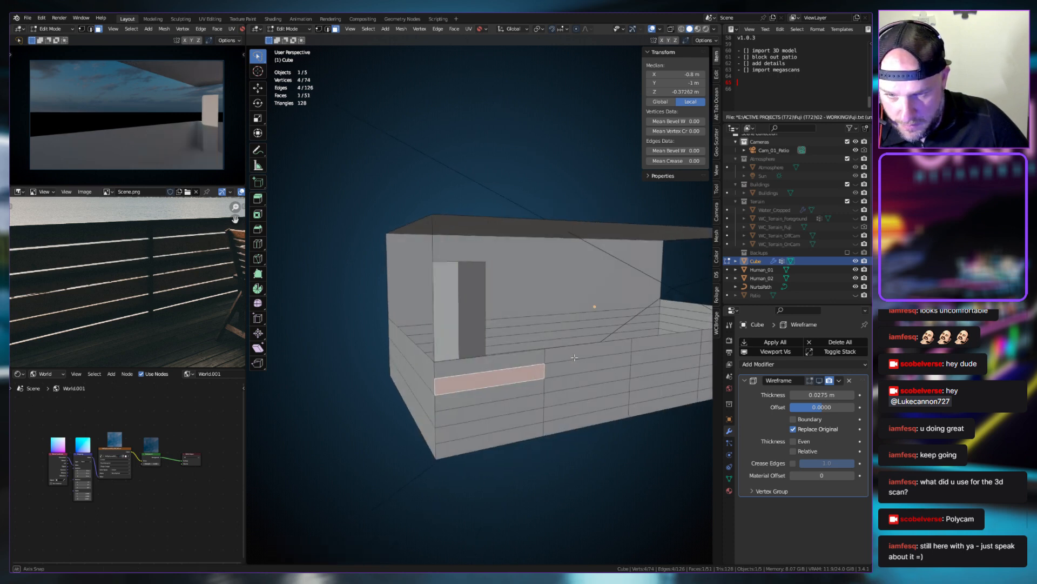
shift+click(460, 385)
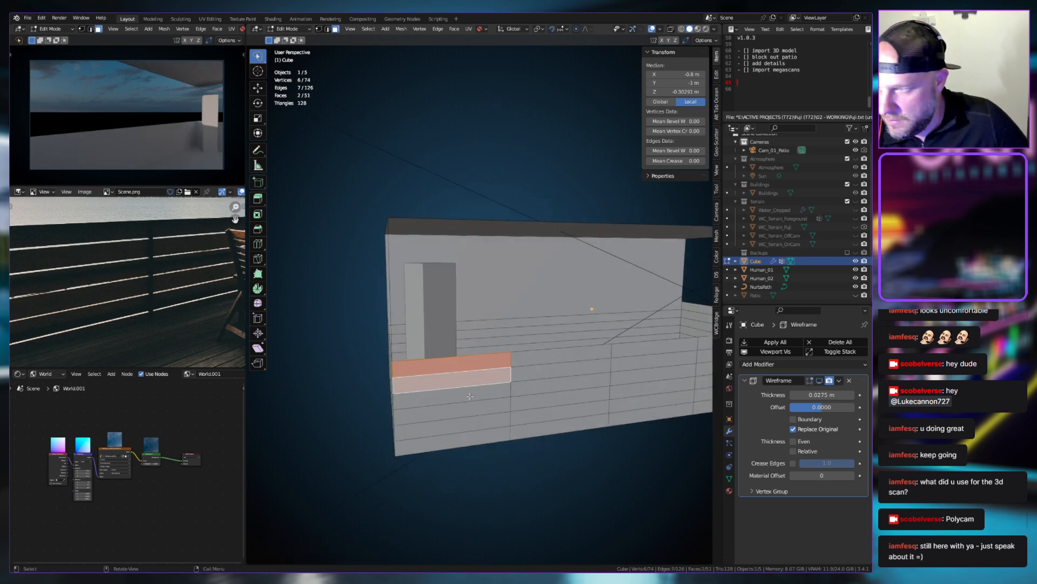
key(x)
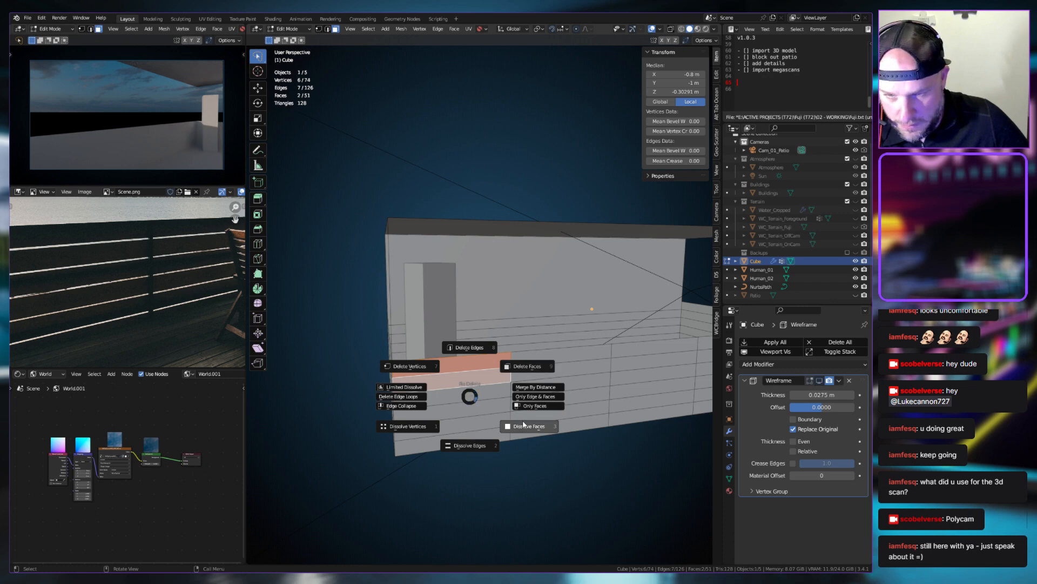
click(523, 424)
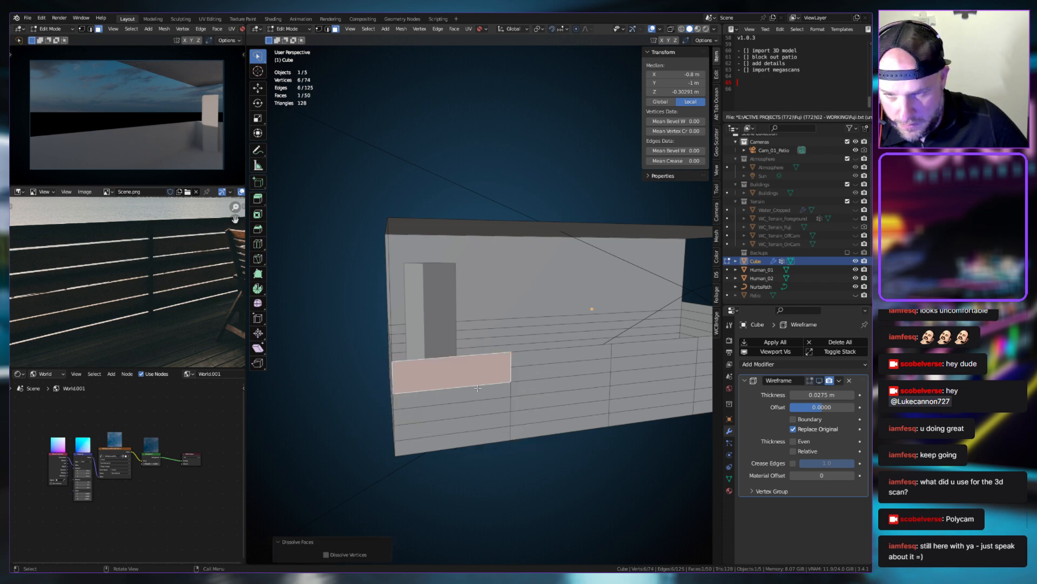
Dissolve the middle two strips and the bottom two strips of the long side's first bay into one face per pair
click(464, 396)
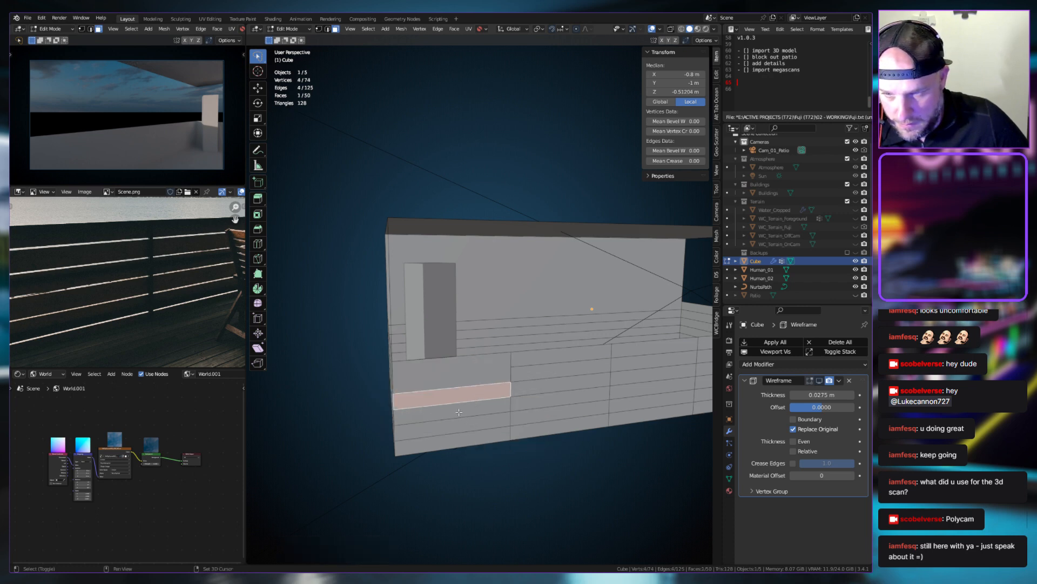
shift+click(459, 411)
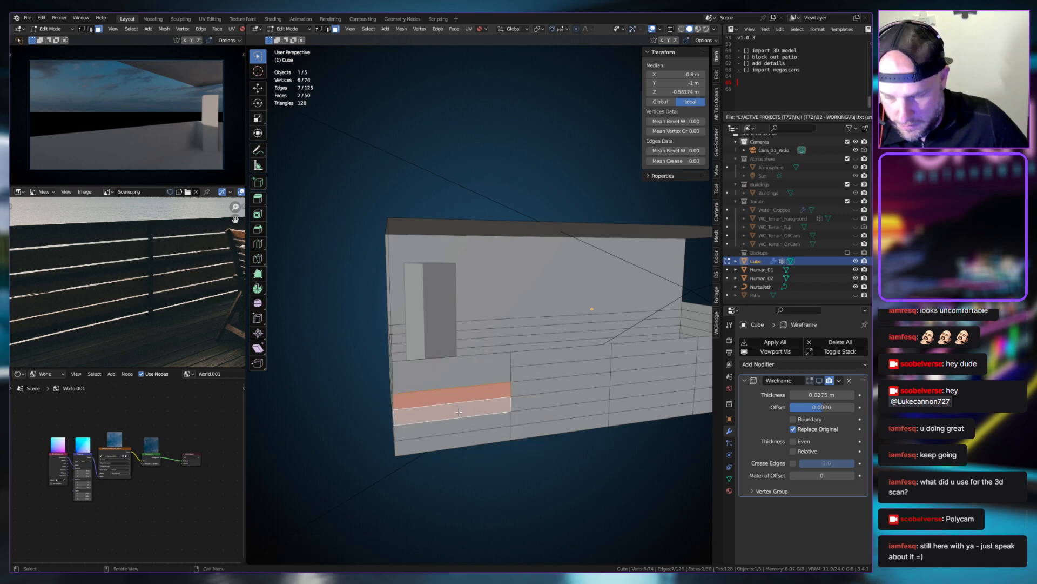
key(x)
click(518, 438)
shift+click(460, 442)
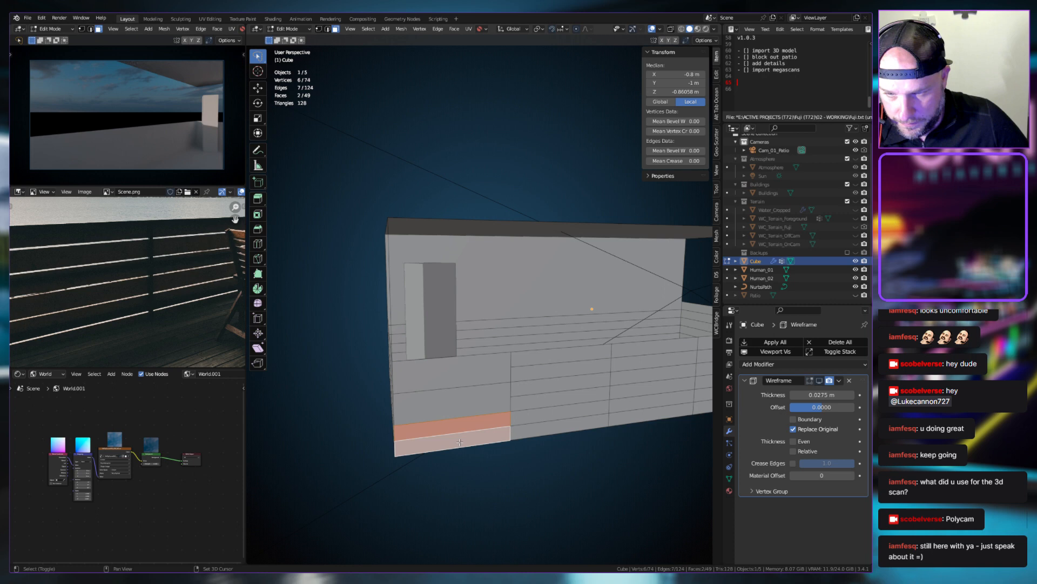
key(x)
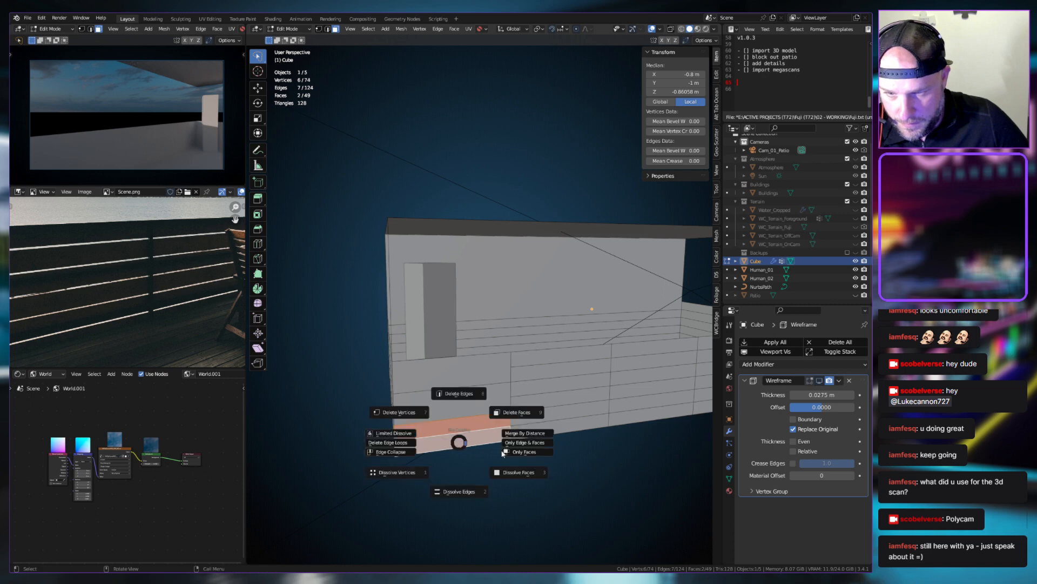
click(520, 478)
Dissolve the top two railing strips of the long side's second bay into one face
middle_drag(520, 477, 464, 378)
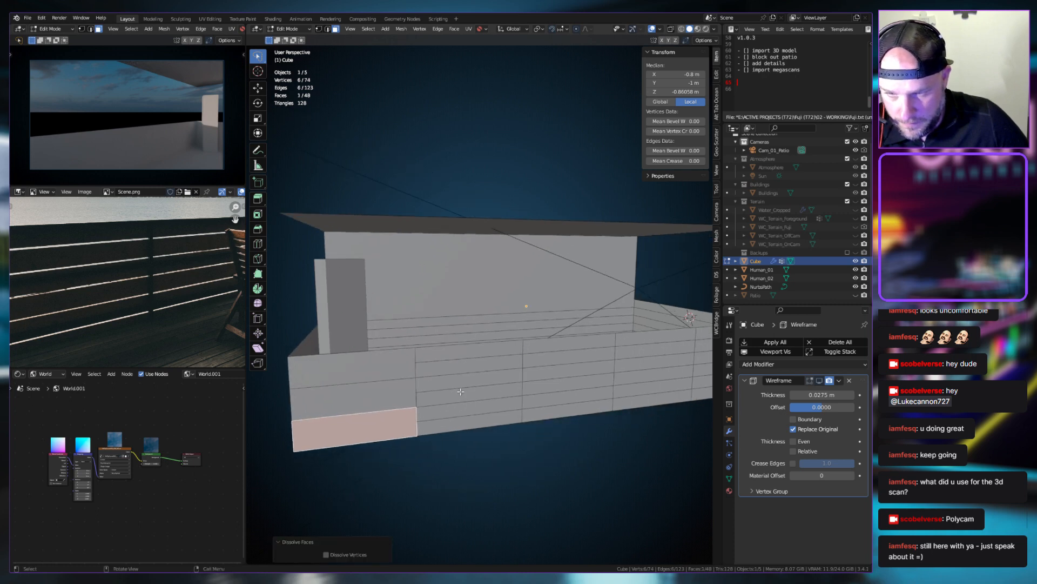
click(469, 350)
shift+click(449, 373)
key(x)
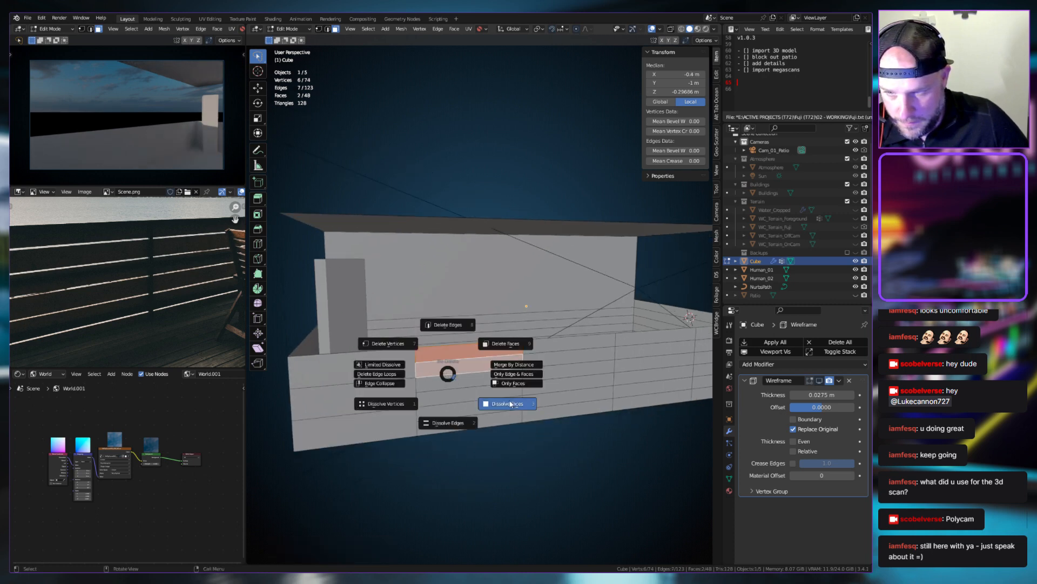
click(508, 407)
Dissolve the middle pair and the bottom pair of strips in the long side's second bay into single faces
click(468, 379)
shift+click(458, 401)
key(x)
click(520, 430)
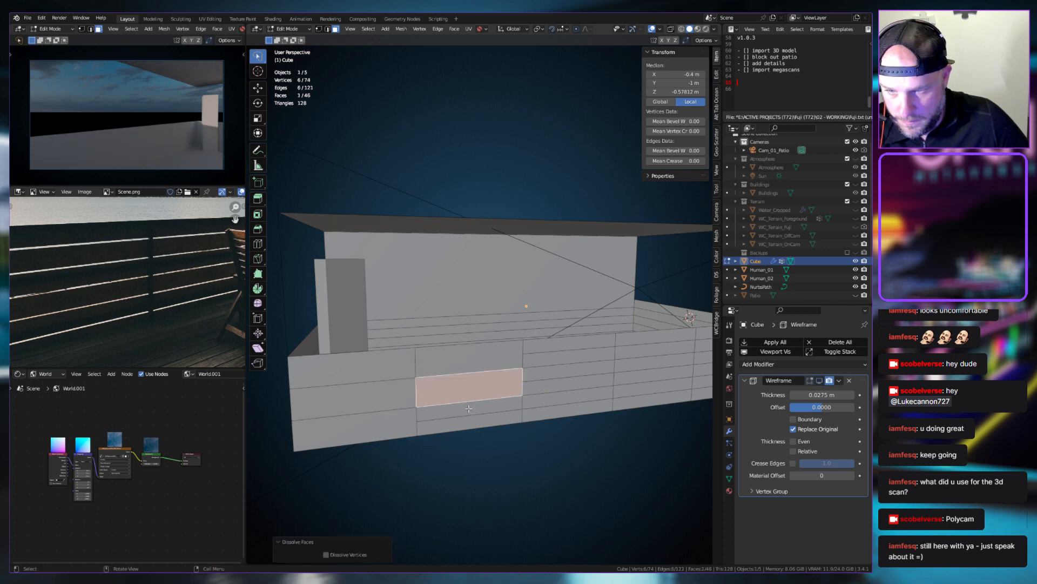
click(468, 410)
shift+click(468, 426)
key(x)
key(x)
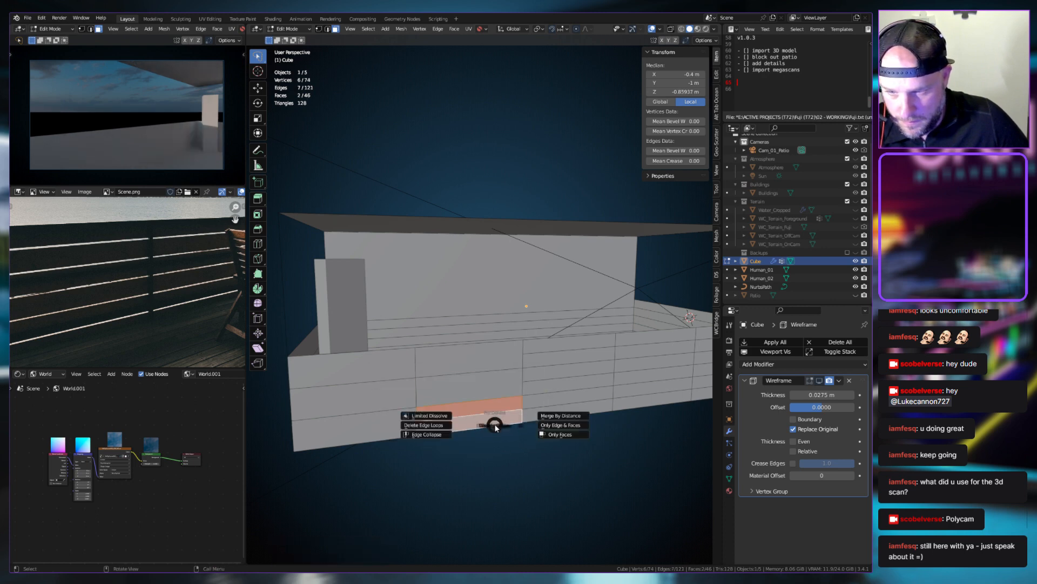
click(552, 458)
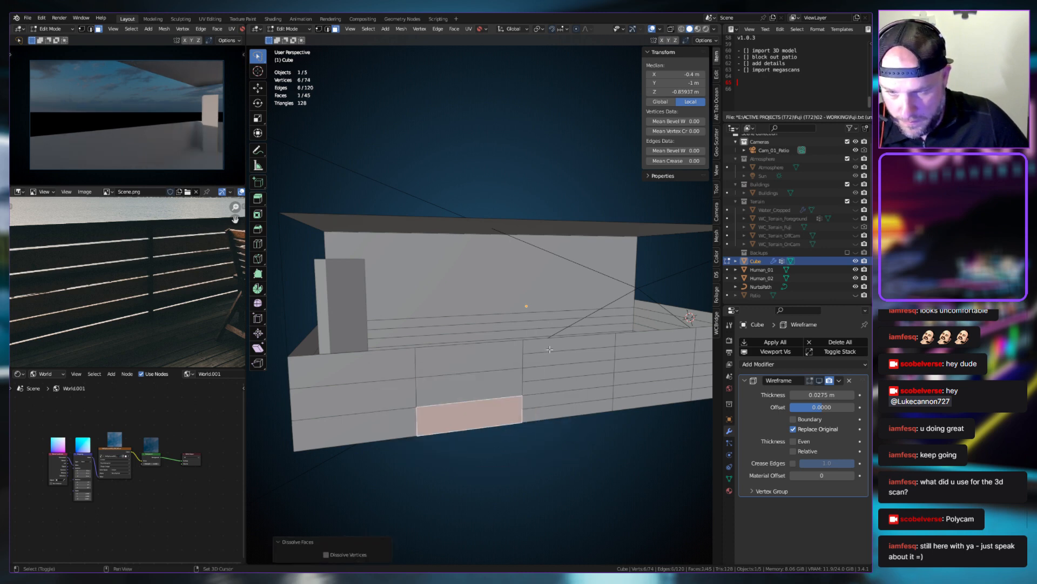
Dissolve the top two railing strips of the long side's third, central bay into one face
click(550, 344)
shift+click(553, 359)
key(x)
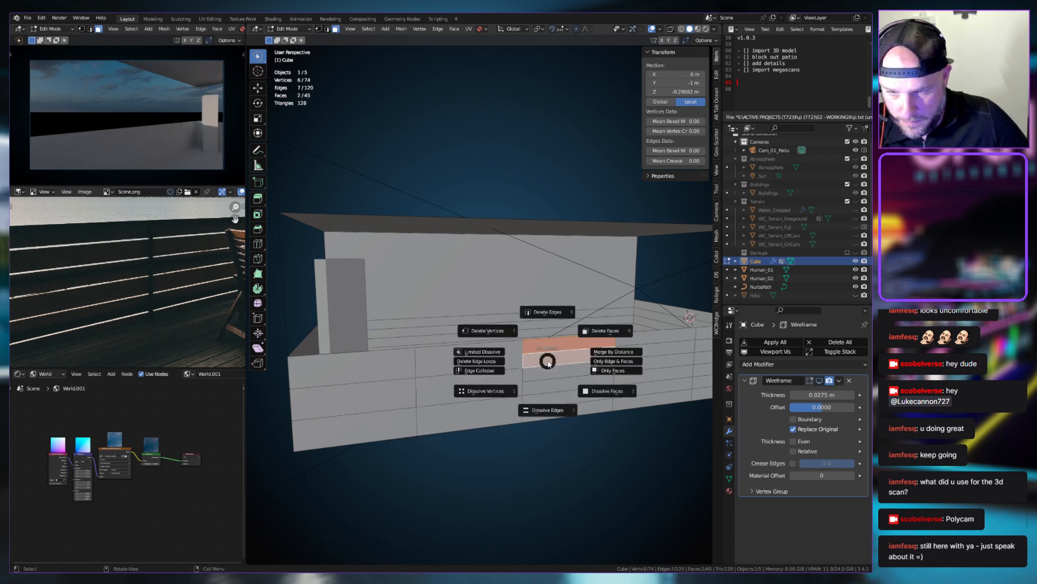
click(563, 382)
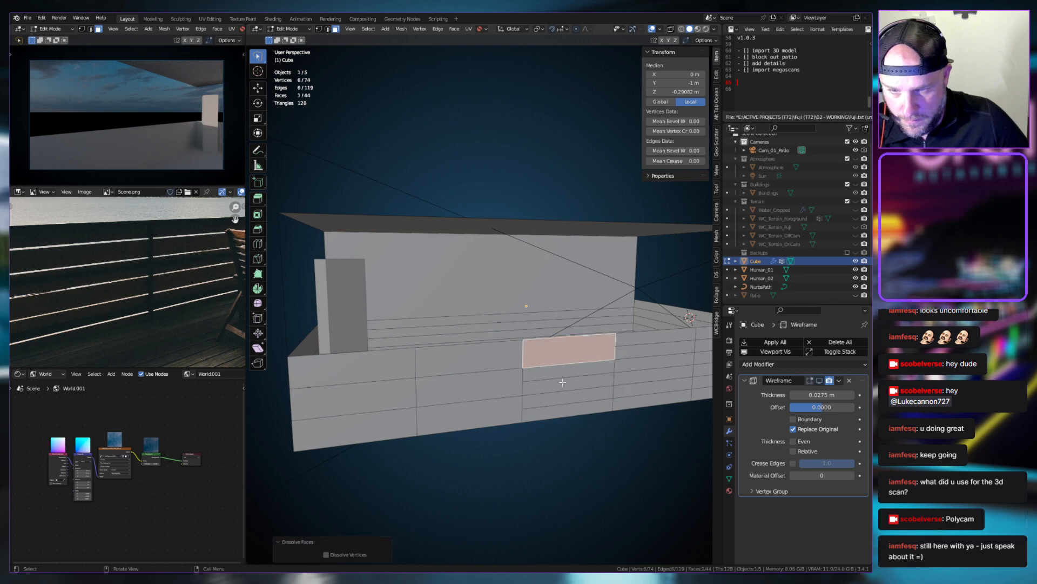
Dissolve the middle pair and the bottom pair of strips in the long side's third bay into single faces
click(563, 378)
shift+click(562, 395)
key(x)
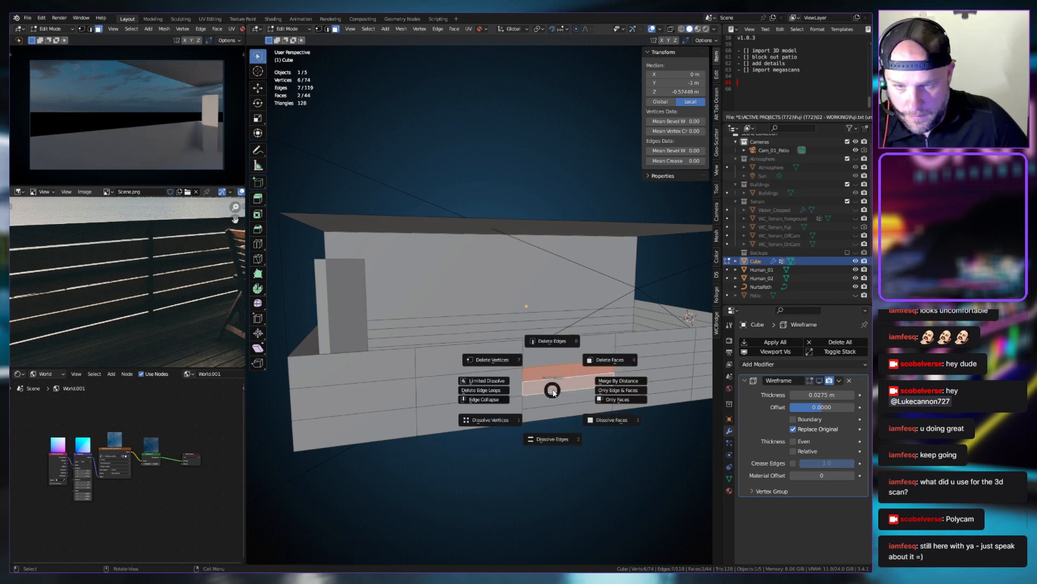
click(562, 399)
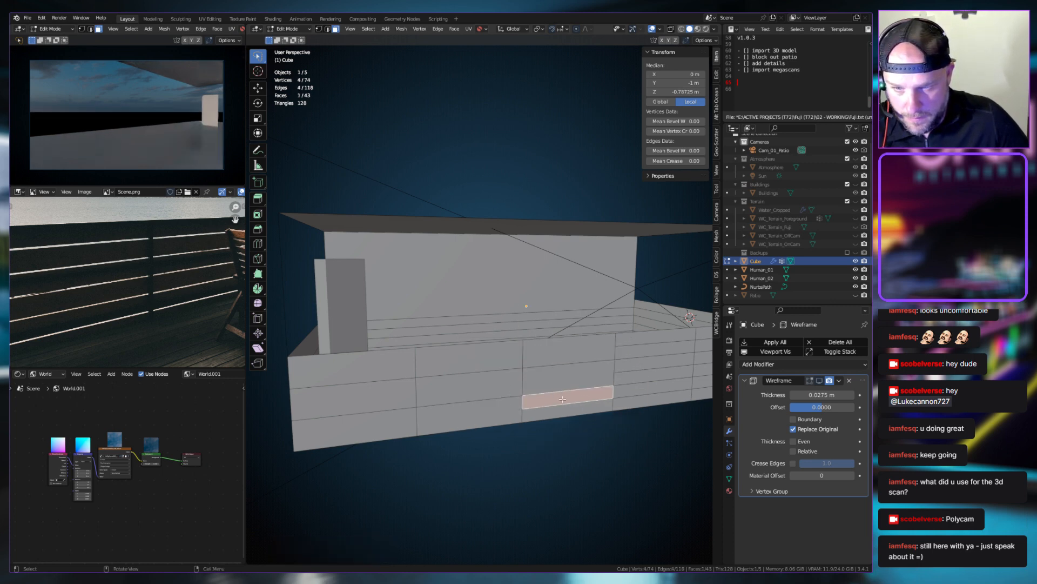
shift+click(563, 416)
key(x)
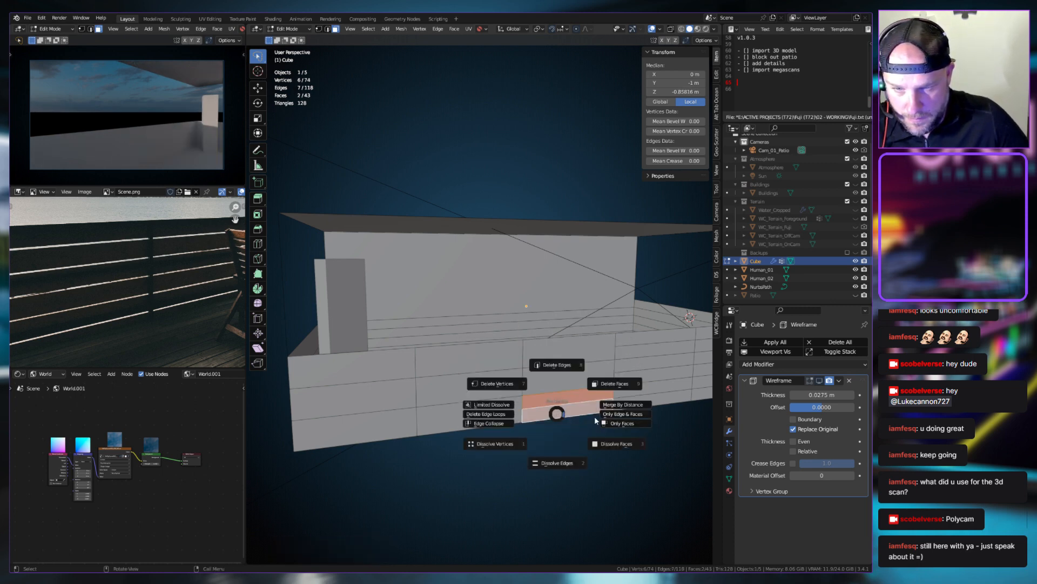
click(614, 441)
Dissolve the top two railing strips of the long side's fourth bay into one face
middle_drag(614, 441, 467, 335)
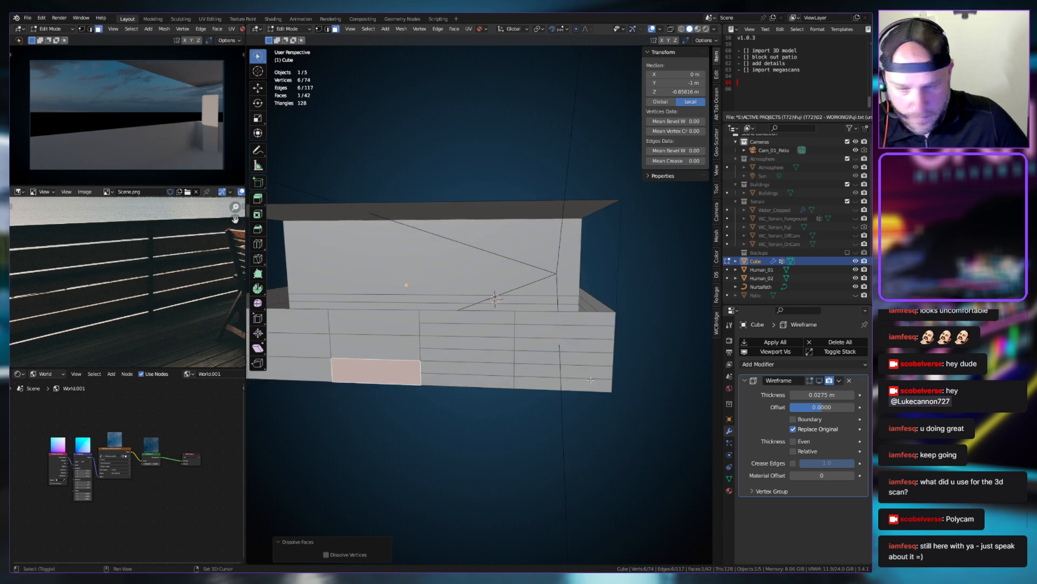
click(466, 319)
shift+click(467, 332)
key(x)
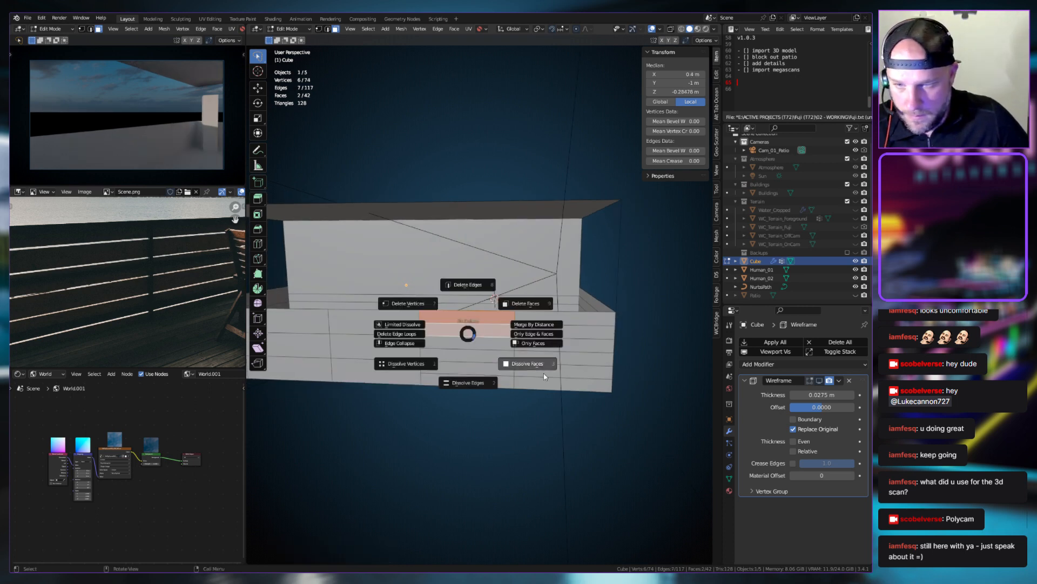
click(544, 373)
Dissolve the middle pair and the bottom pair of strips in the long side's fourth bay into single faces
click(469, 346)
shift+click(469, 357)
key(x)
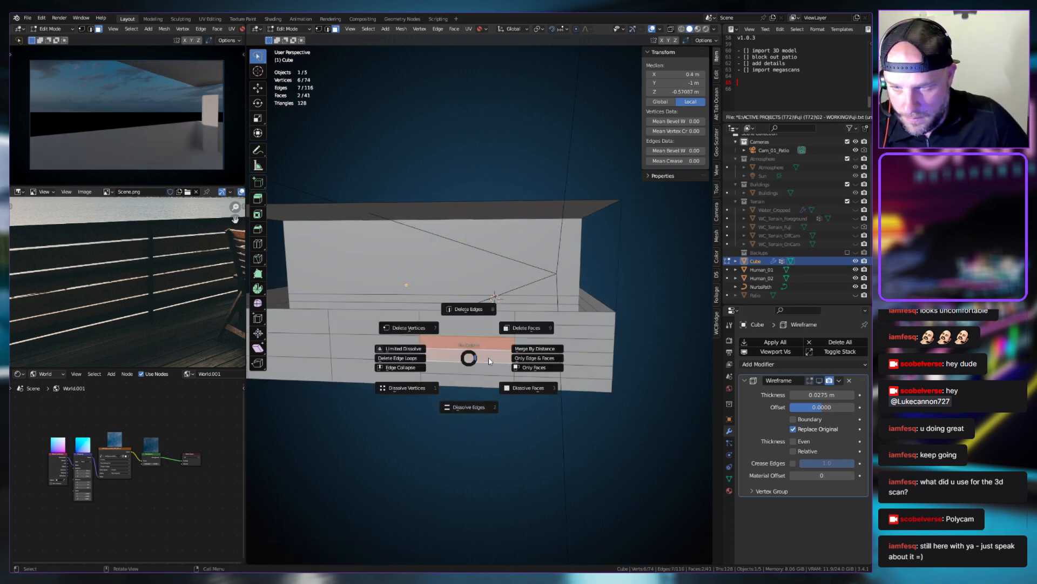
click(528, 388)
key(x)
key(Escape)
shift+click(488, 385)
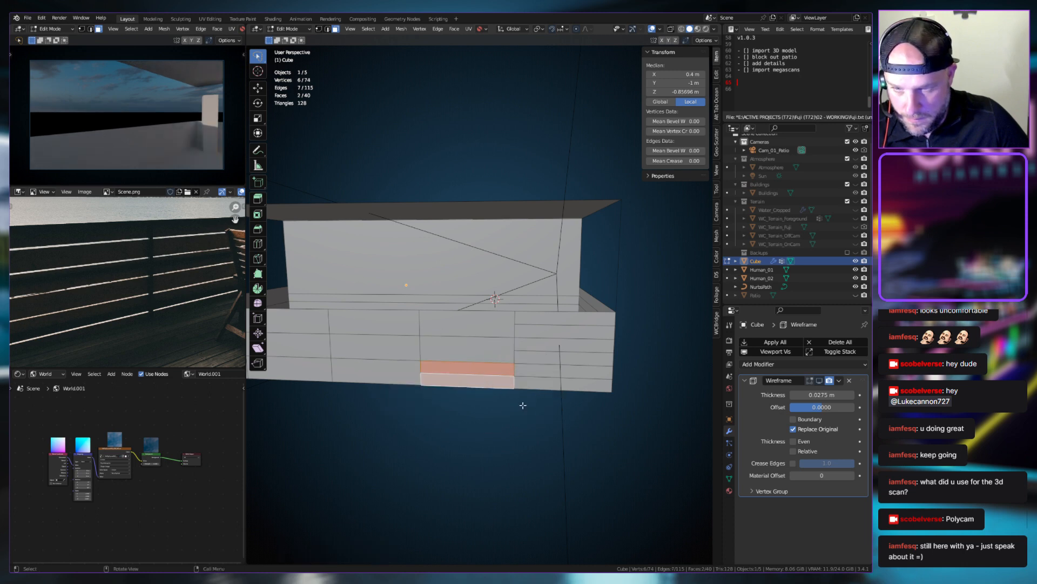
key(x)
Dissolve the top two railing strips of the long side's last bay, farthest from the tall block, into one face
click(551, 327)
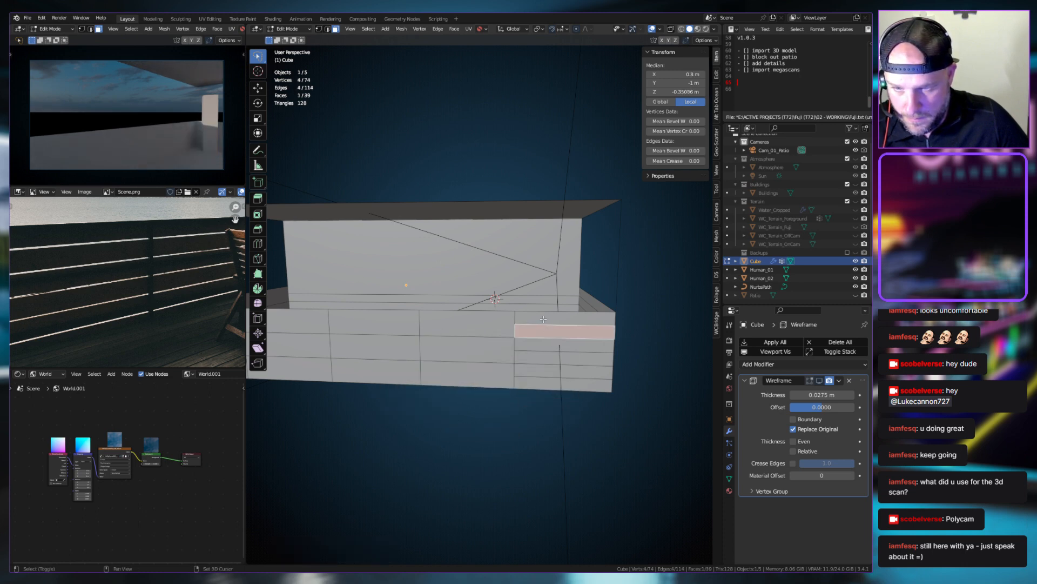
shift+click(543, 318)
key(x)
click(555, 338)
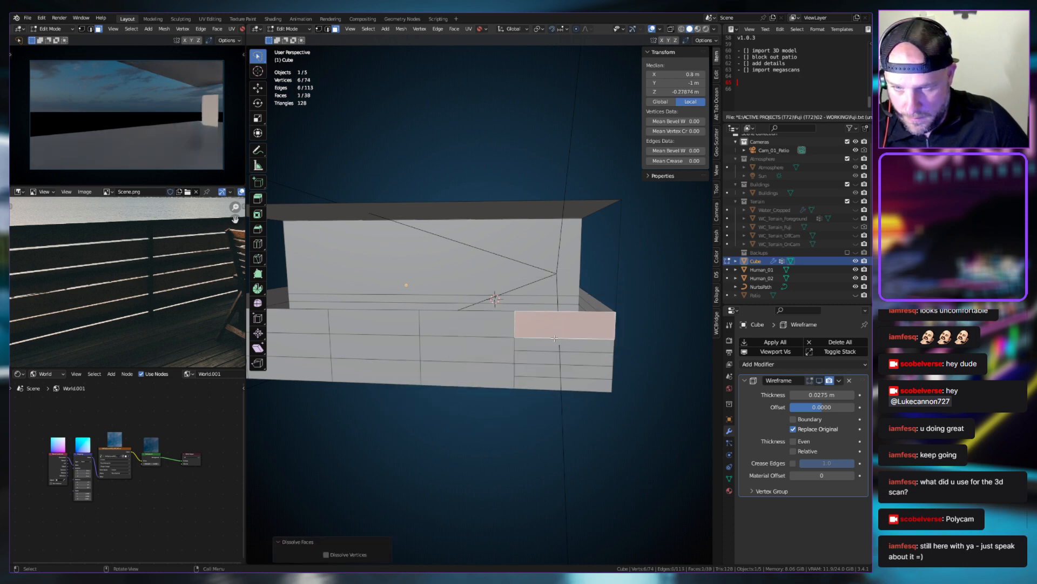
Dissolve the middle pair and the bottom pair of strips in the long side's last bay into single faces
click(553, 346)
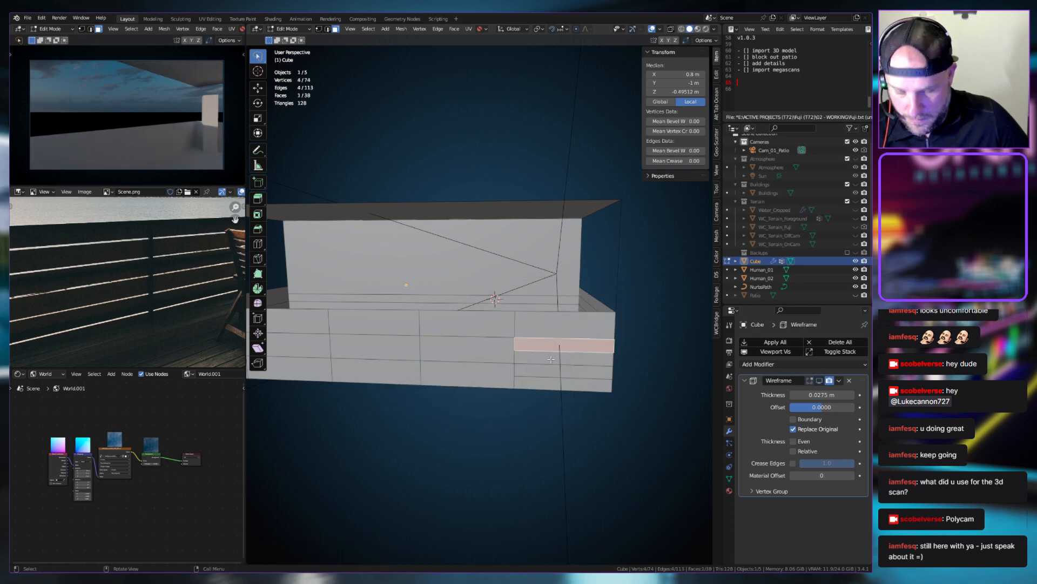
shift+click(545, 359)
key(x)
click(562, 373)
click(545, 371)
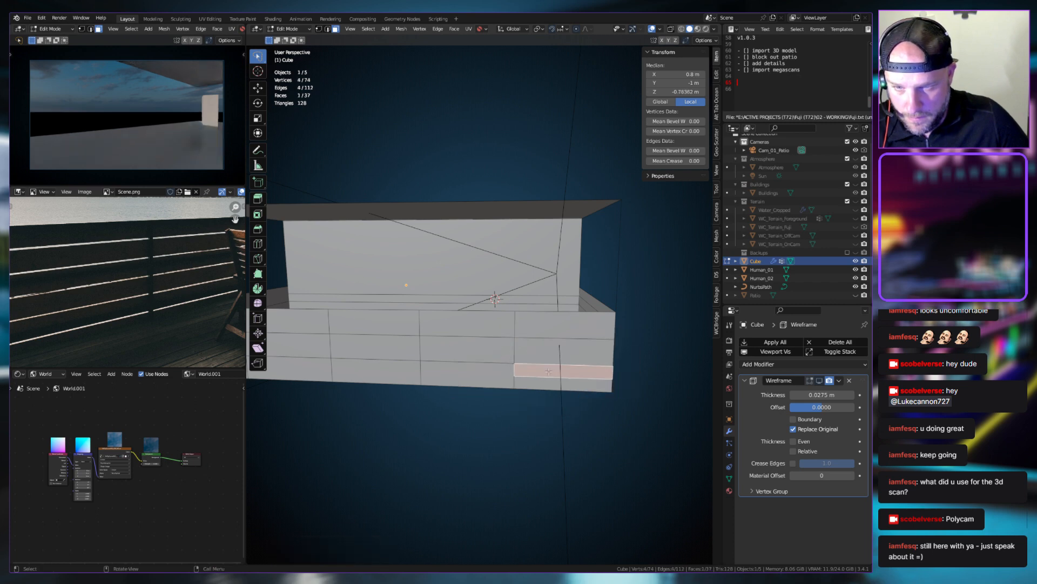
shift+click(545, 387)
key(x)
click(599, 422)
Dissolve the top two railing strips on the patio's opposite short side into one face
middle_drag(598, 421, 424, 325)
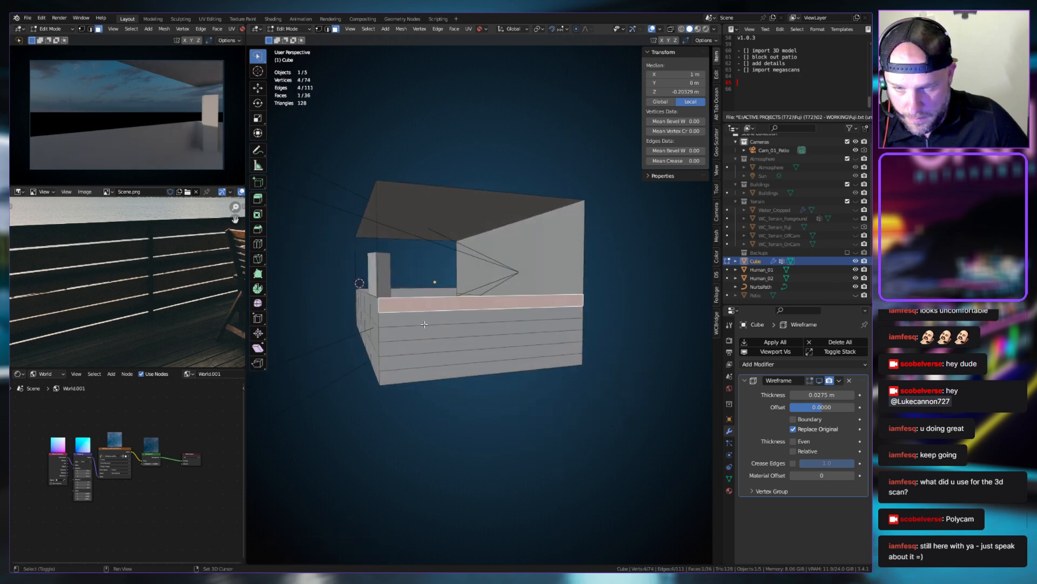
shift+click(424, 324)
key(x)
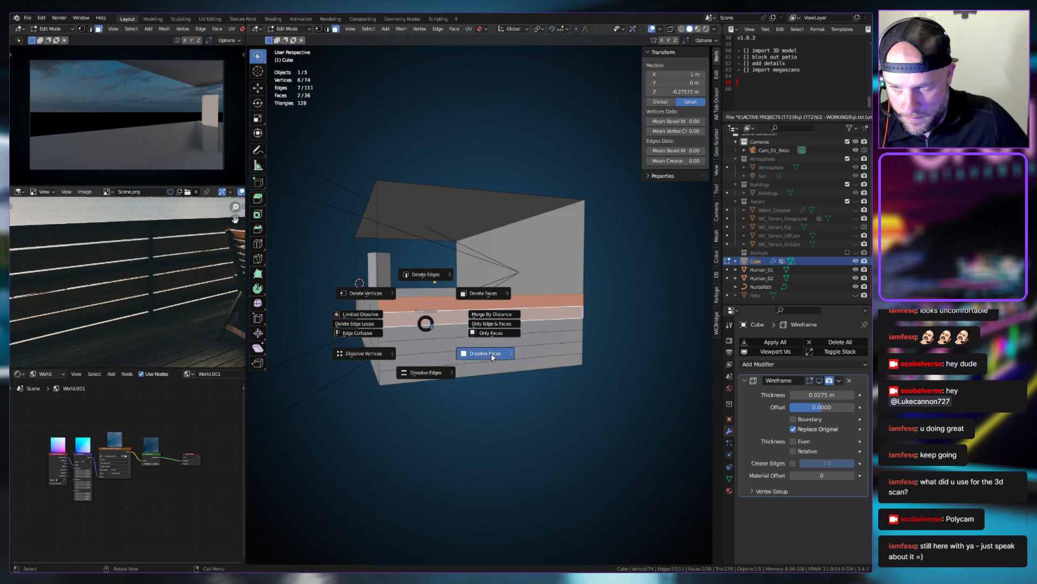
click(486, 355)
Dissolve the middle pair and the bottom pair of strips on the opposite short side into single faces
shift+click(466, 349)
key(x)
click(516, 374)
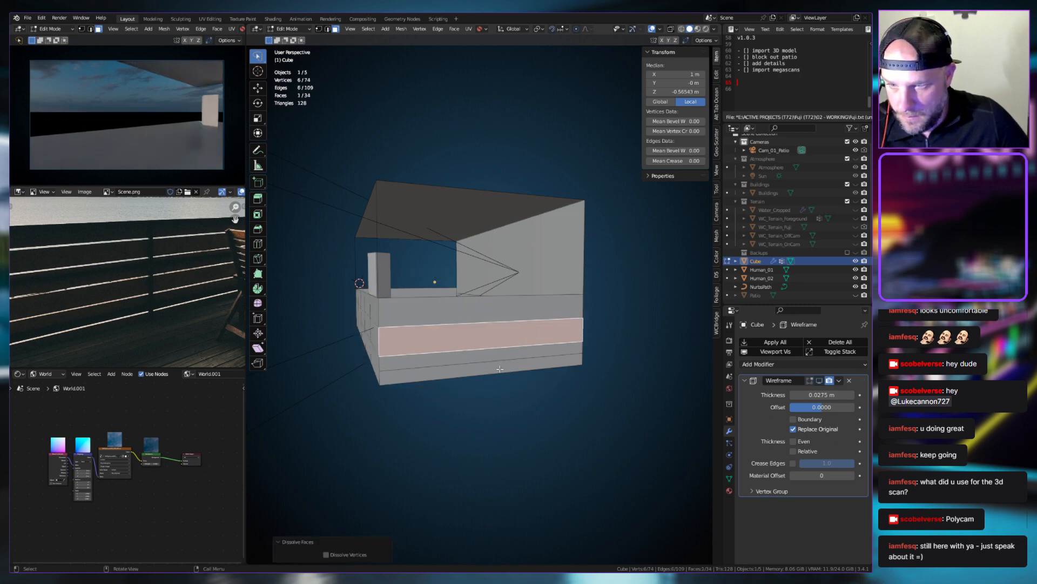
click(469, 368)
shift+click(469, 377)
key(x)
click(518, 400)
Show the Wireframe modifier in the viewport again and switch to Object Mode to inspect the railing slats
middle_drag(519, 400, 451, 343)
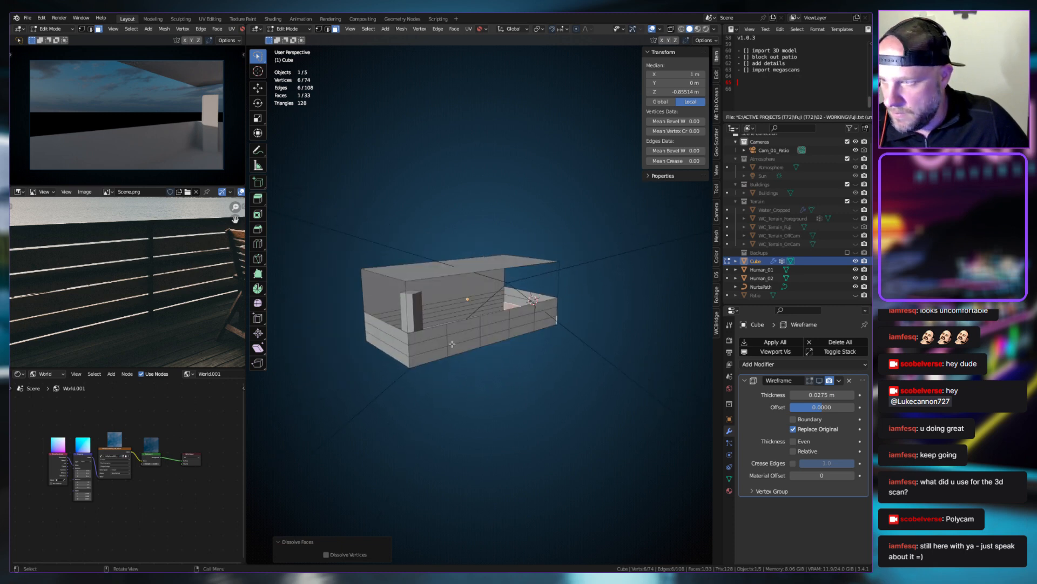
click(820, 381)
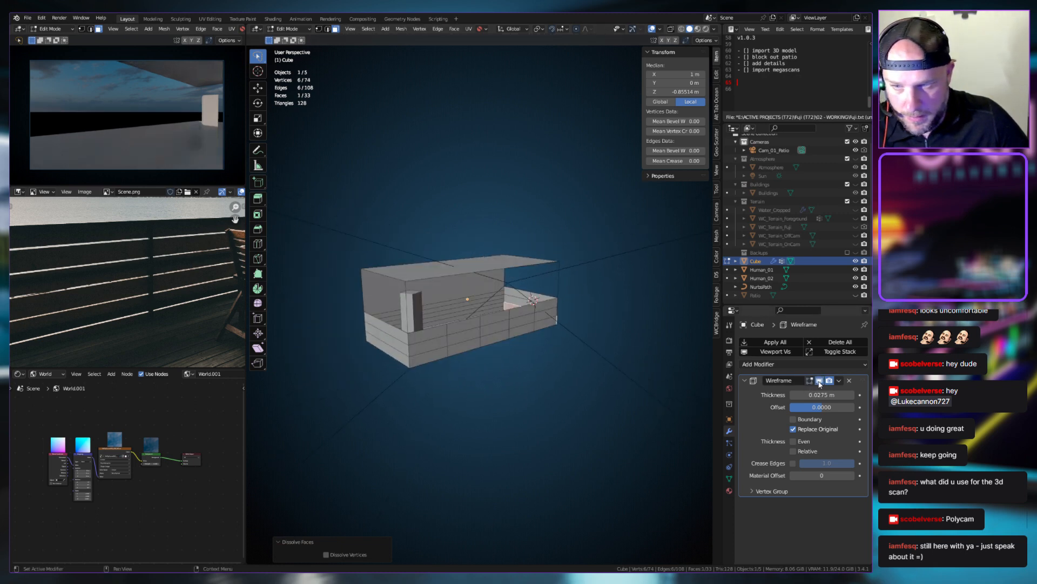
click(286, 28)
click(296, 44)
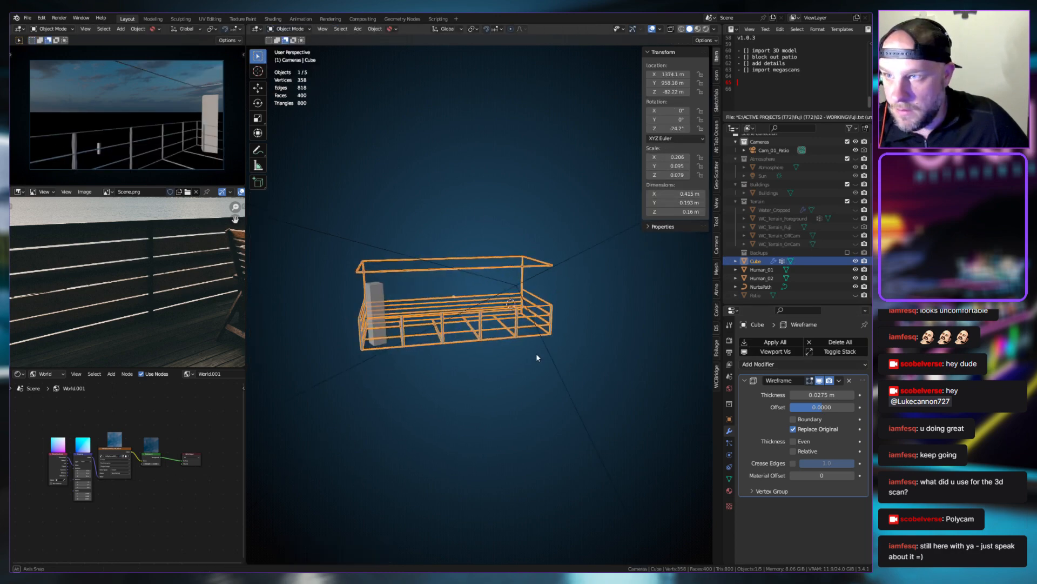
middle_drag(536, 356, 453, 351)
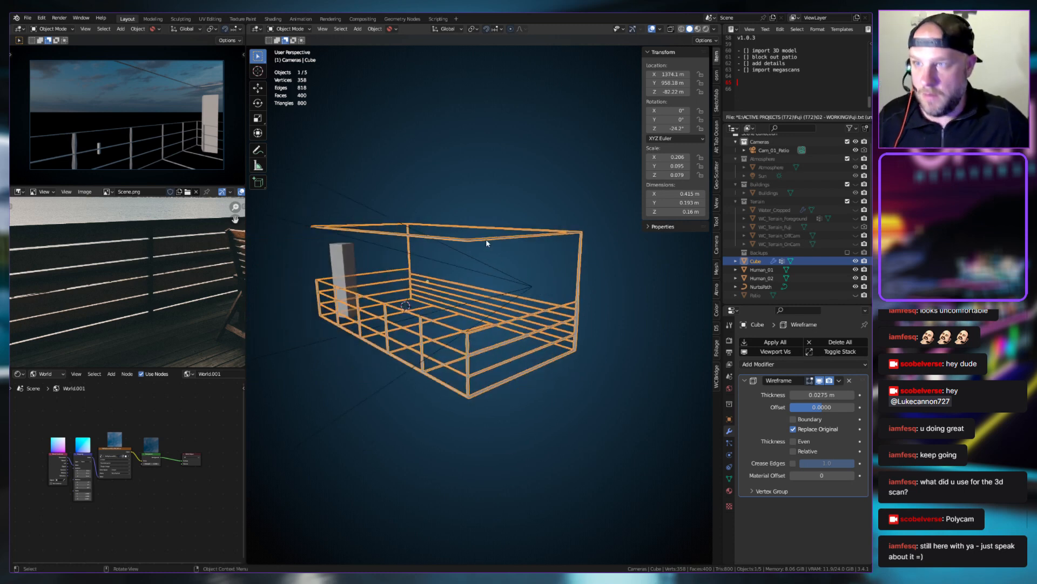
Enter Edit Mode and try a two-cut Loop Cut across the top railing edge of the patio's short side
key(Tab)
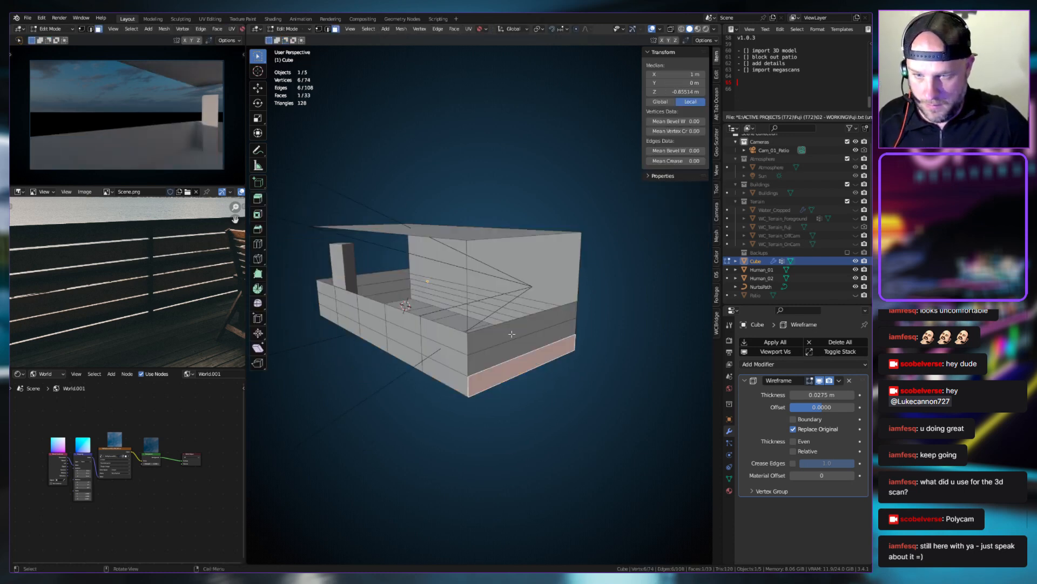
key(ctrl+r)
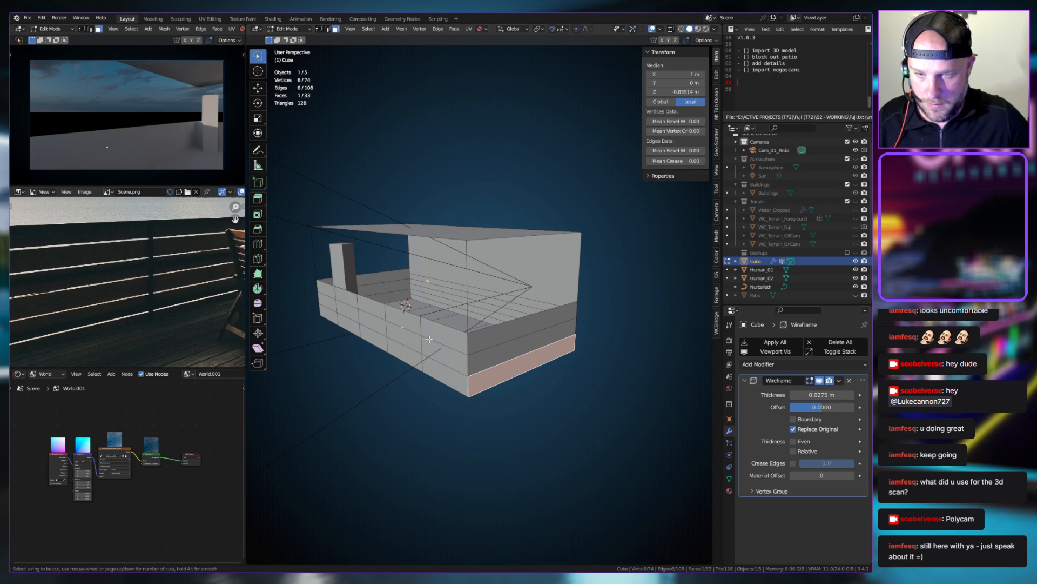
scroll(527, 378, up, 1)
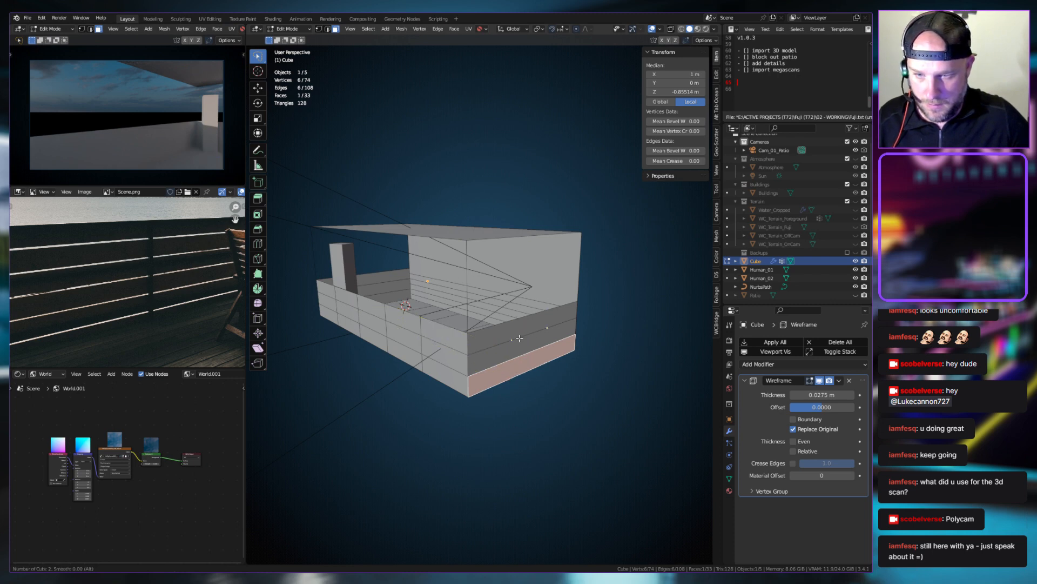
scroll(522, 344, down, 1)
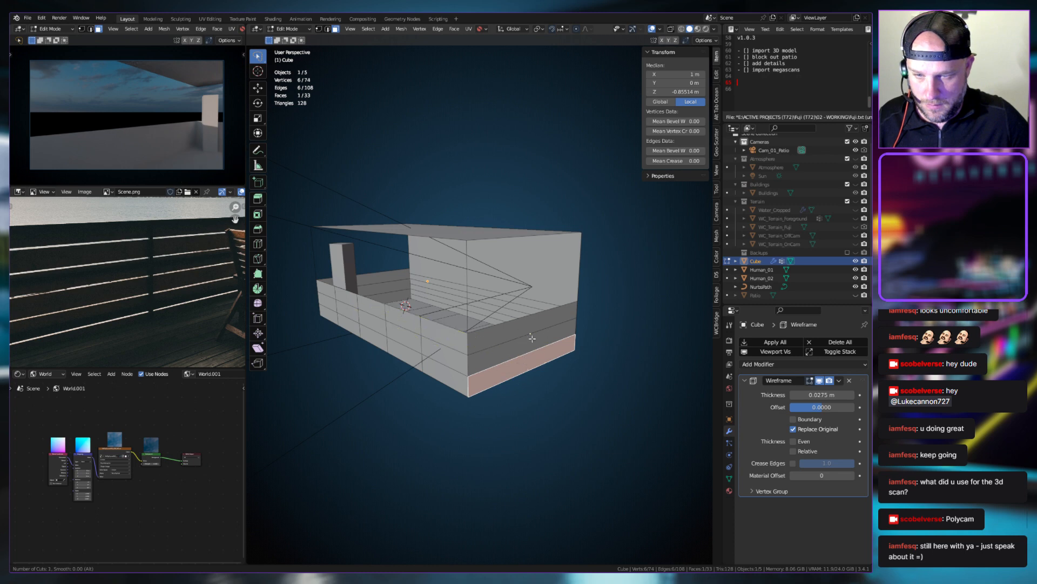
middle_drag(534, 347, 487, 341)
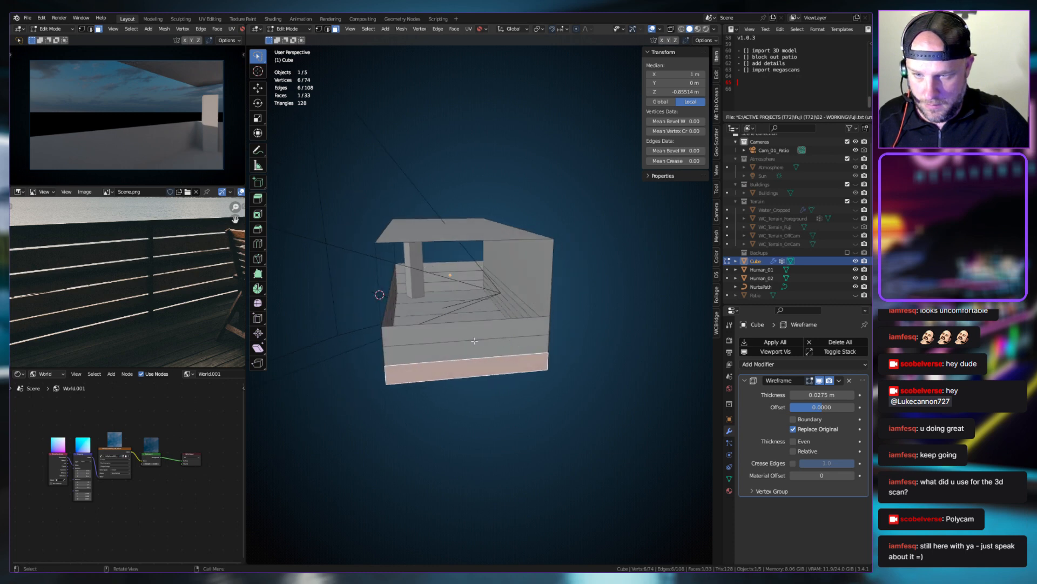
key(ctrl+r)
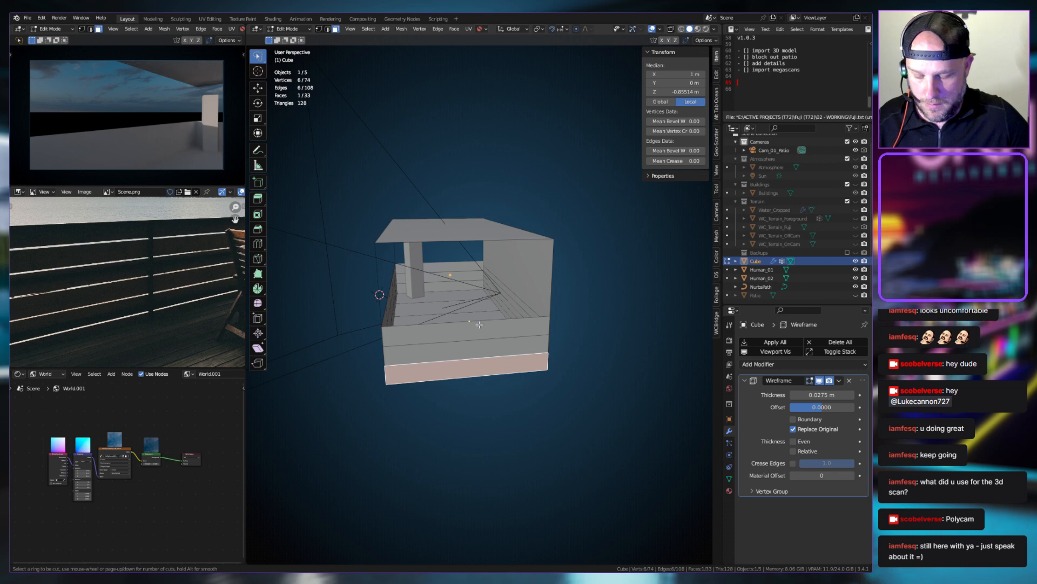
scroll(478, 324, up, 1)
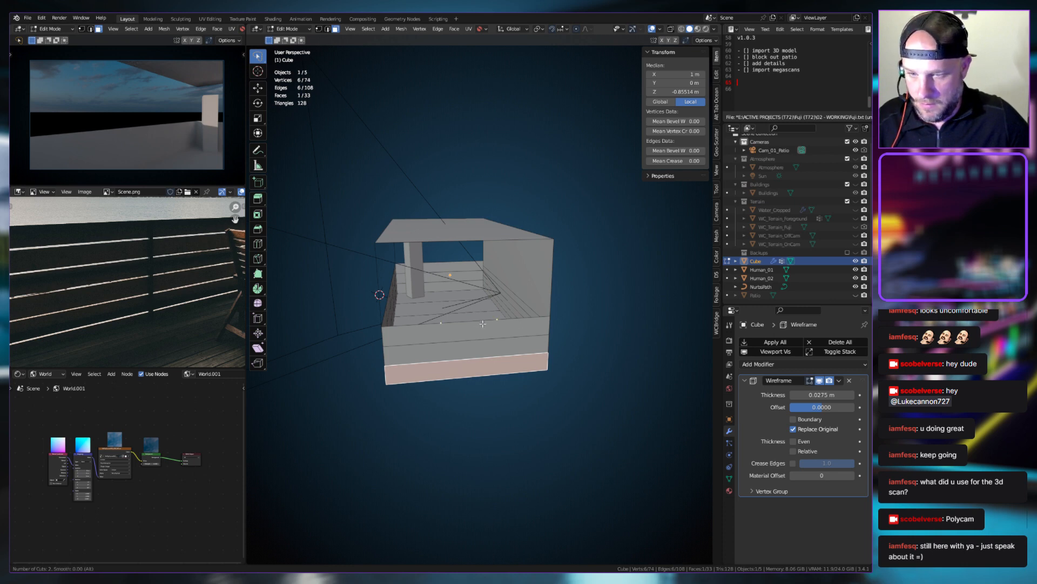
click(483, 324)
middle_drag(483, 323, 508, 321)
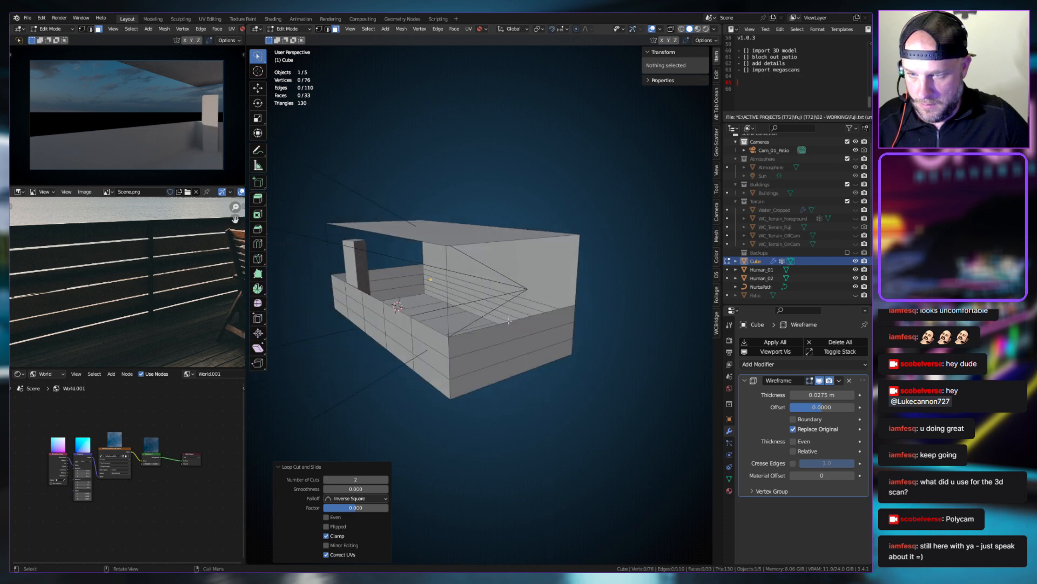
Select the two new vertices on the short side's top railing edge
key(Tab)
key(Tab)
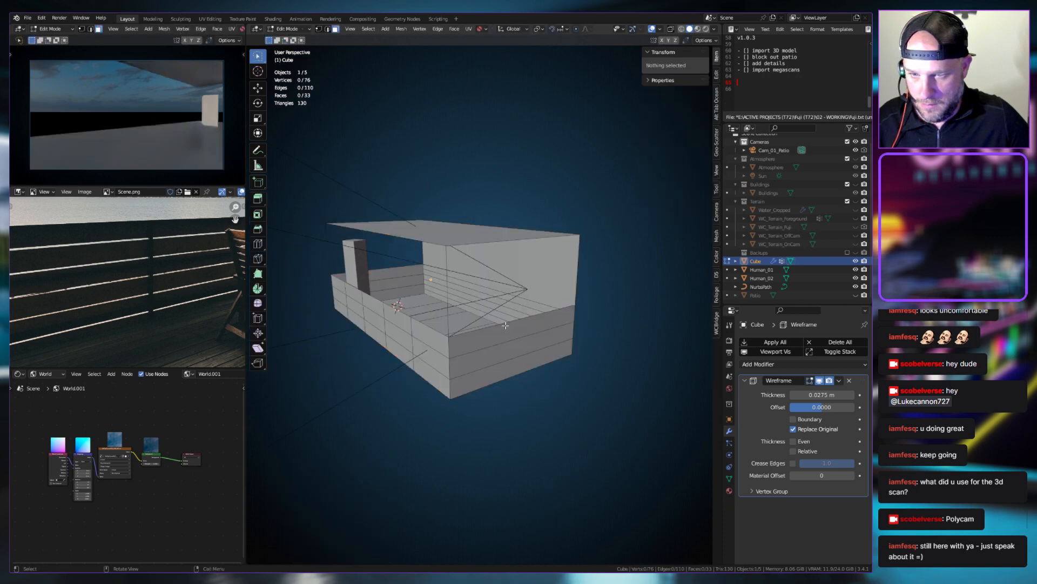
key(1)
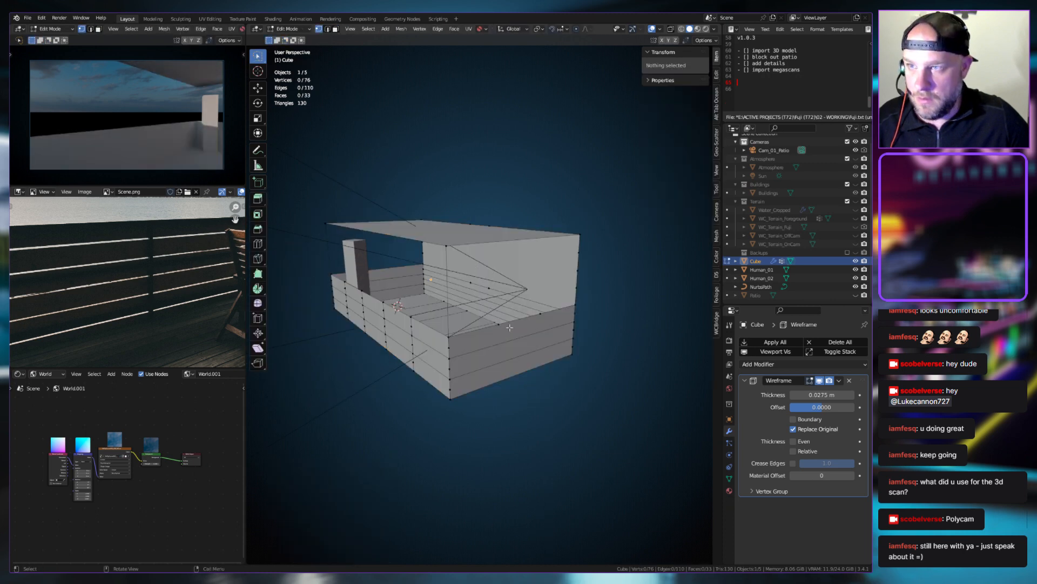
click(506, 327)
shift+click(508, 325)
middle_drag(508, 326, 471, 345)
scroll(471, 345, up, 6)
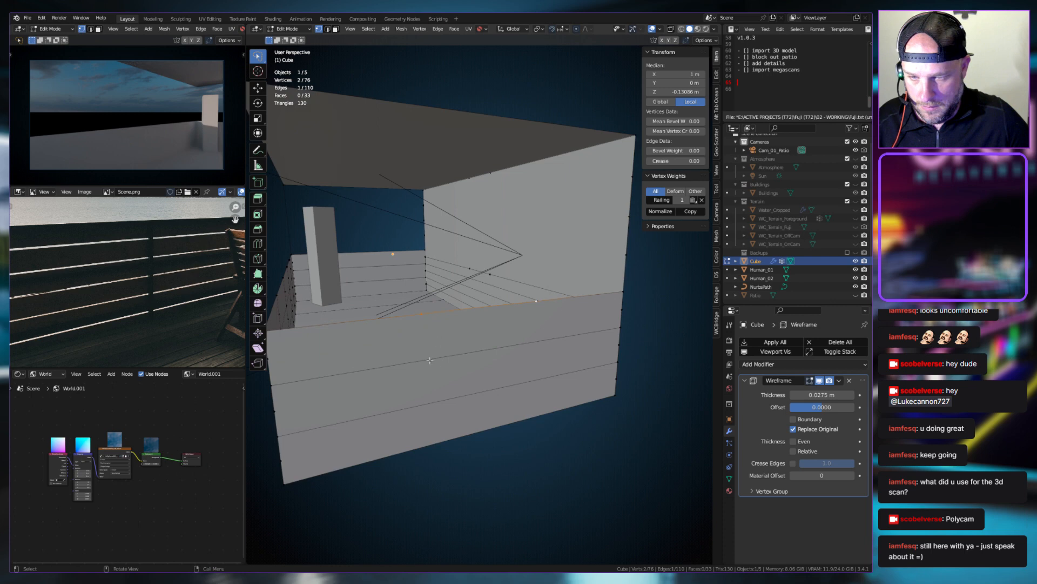
Try subdividing the horizontal edge just below the short side's top rail, and undo the subdivisions
click(435, 364)
key(2)
click(434, 355)
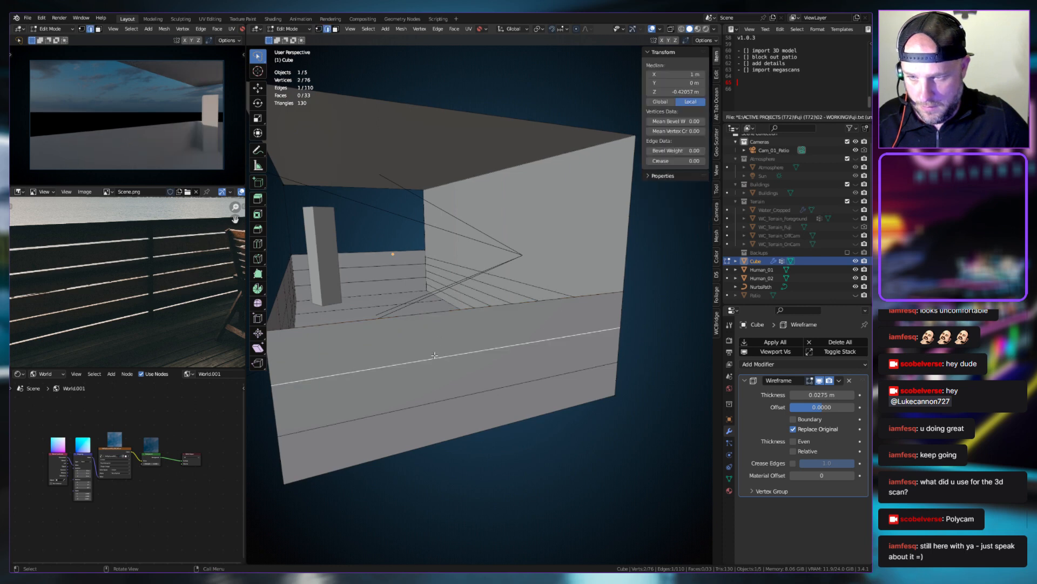
key(1)
click(424, 326)
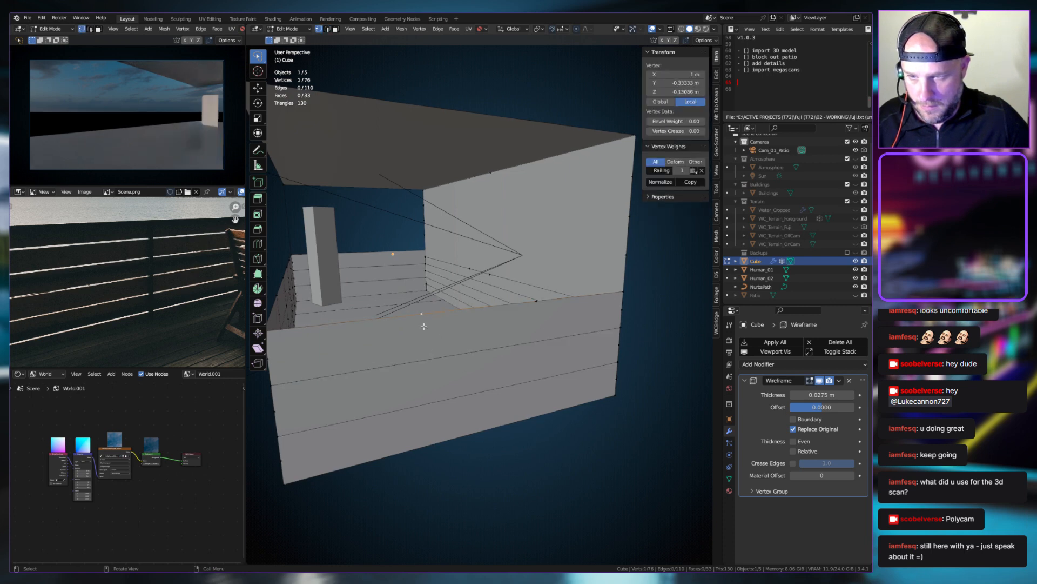
click(430, 358)
key(2)
click(427, 357)
right_click(413, 343)
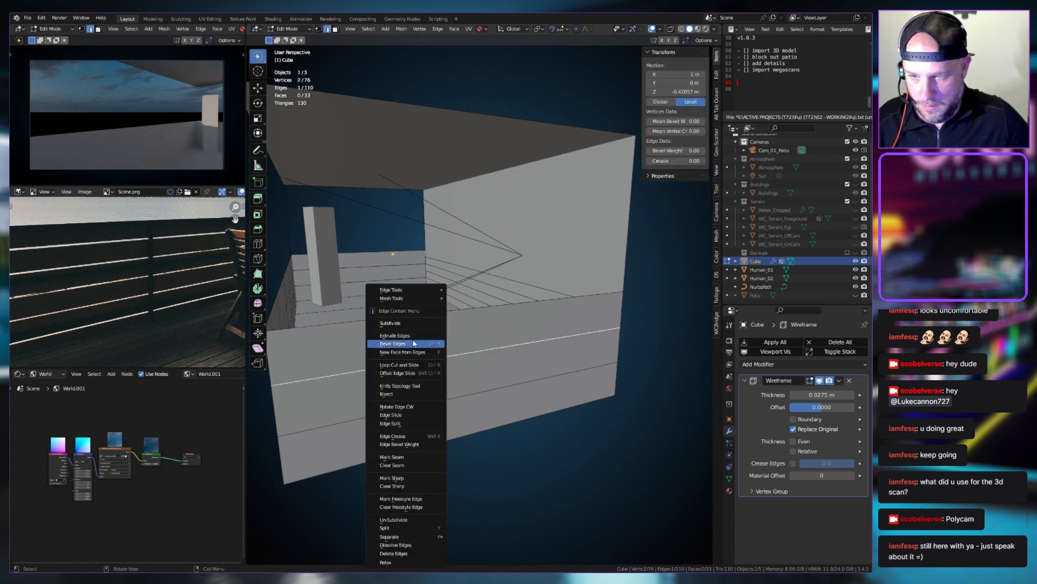
click(401, 322)
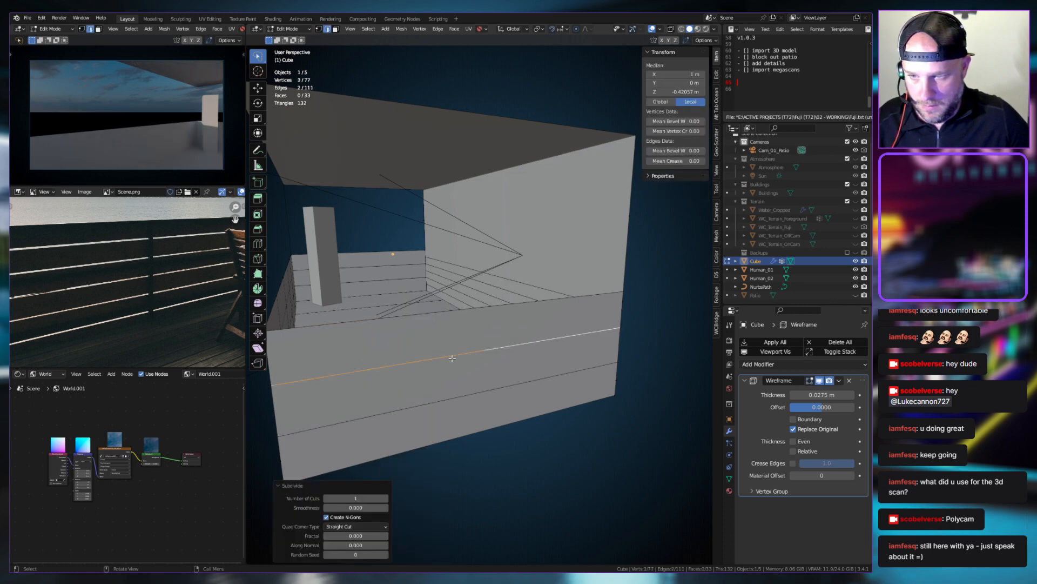
right_click(452, 358)
click(418, 308)
key(ctrl+z)
key(ctrl+z)
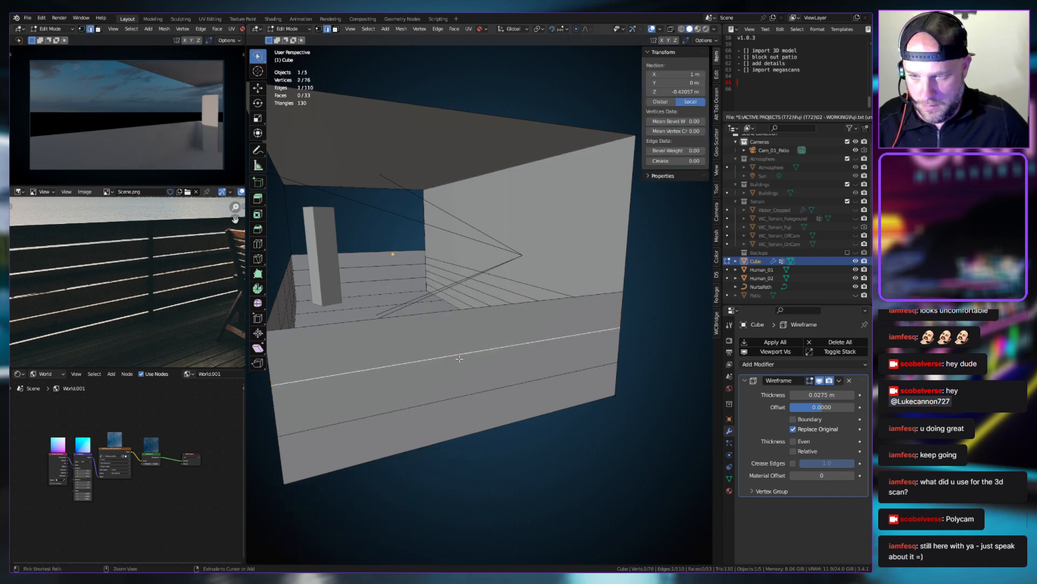
Examine the railing around the table and chairs in the reference photo
middle_drag(478, 365, 398, 296)
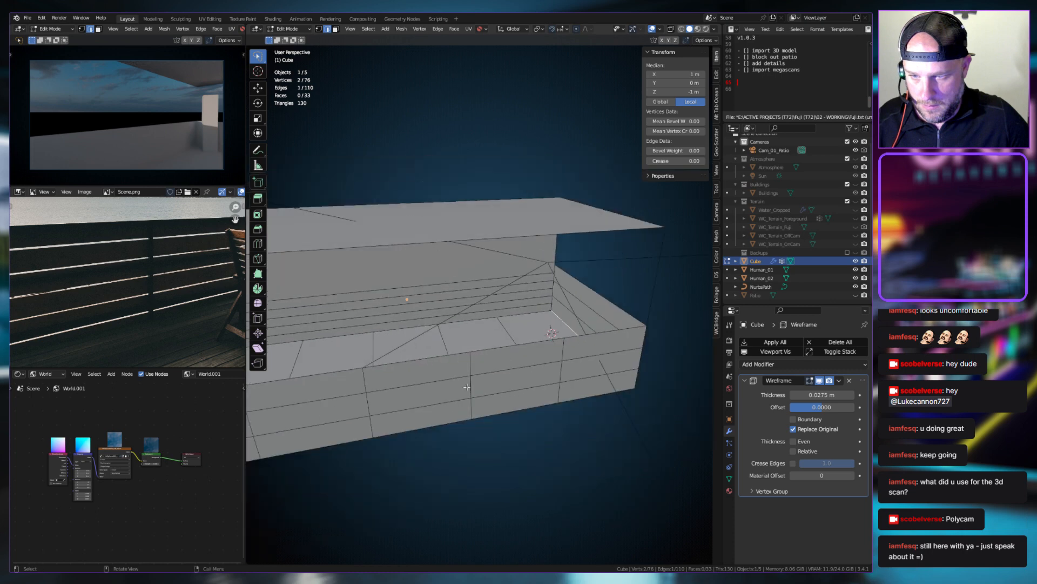
scroll(157, 317, down, 3)
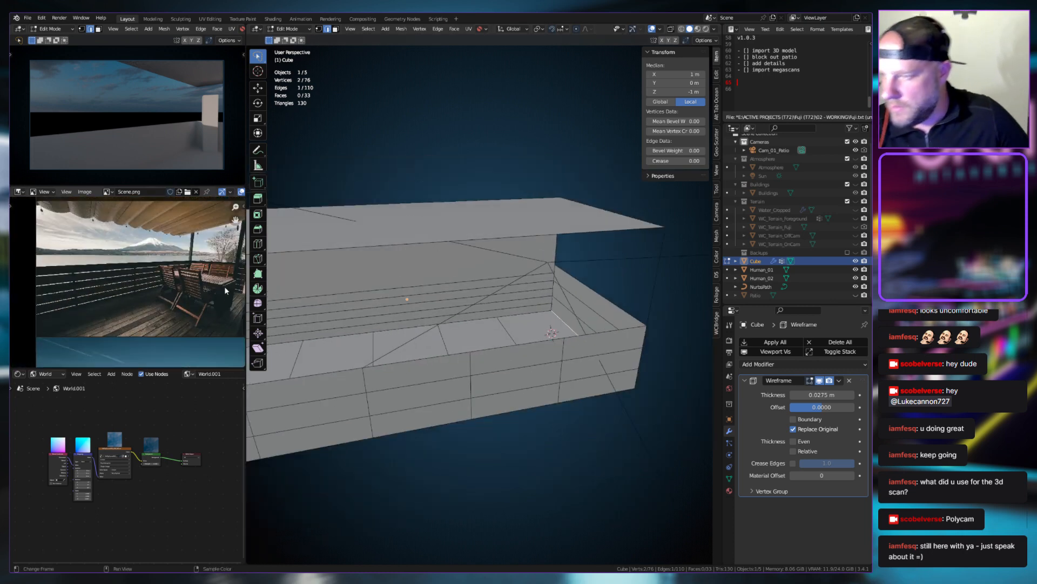
middle_drag(225, 286, 127, 308)
scroll(205, 285, up, 3)
Dissolve the two extra vertices on the short side's top railing edge
middle_drag(587, 386, 471, 370)
key(1)
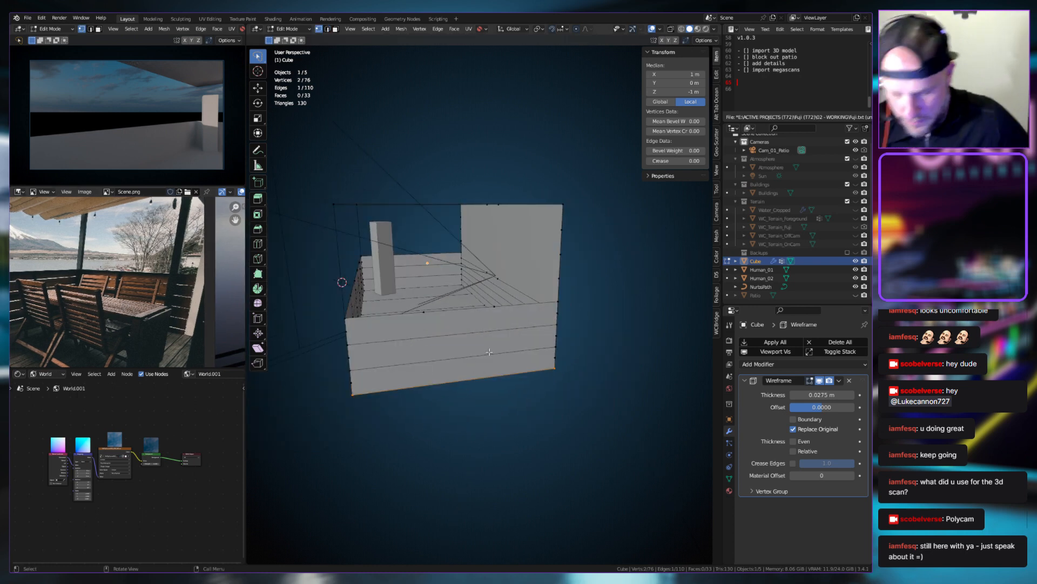
shift+click(494, 309)
shift+click(495, 309)
key(x)
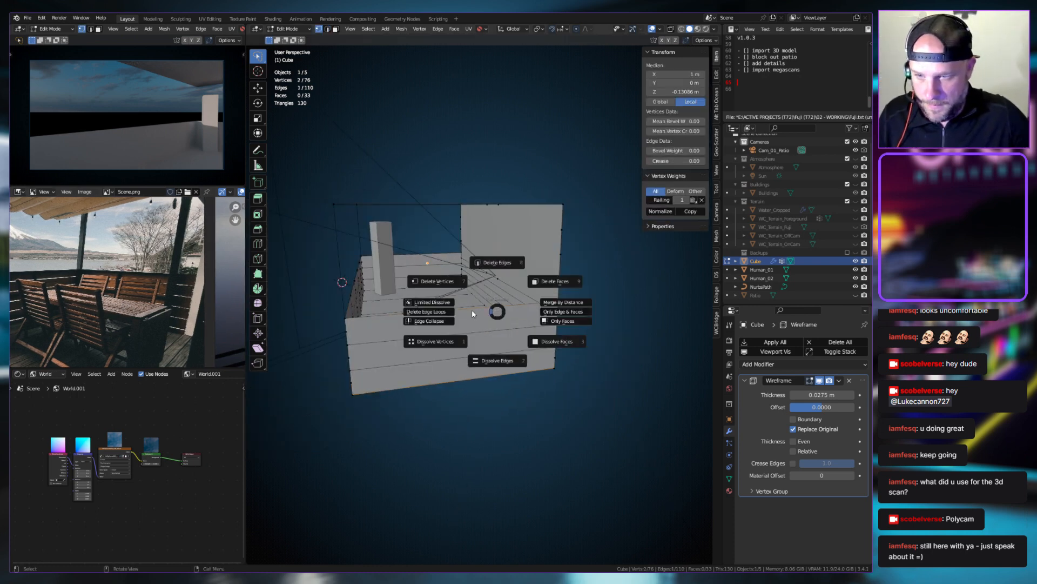
click(435, 341)
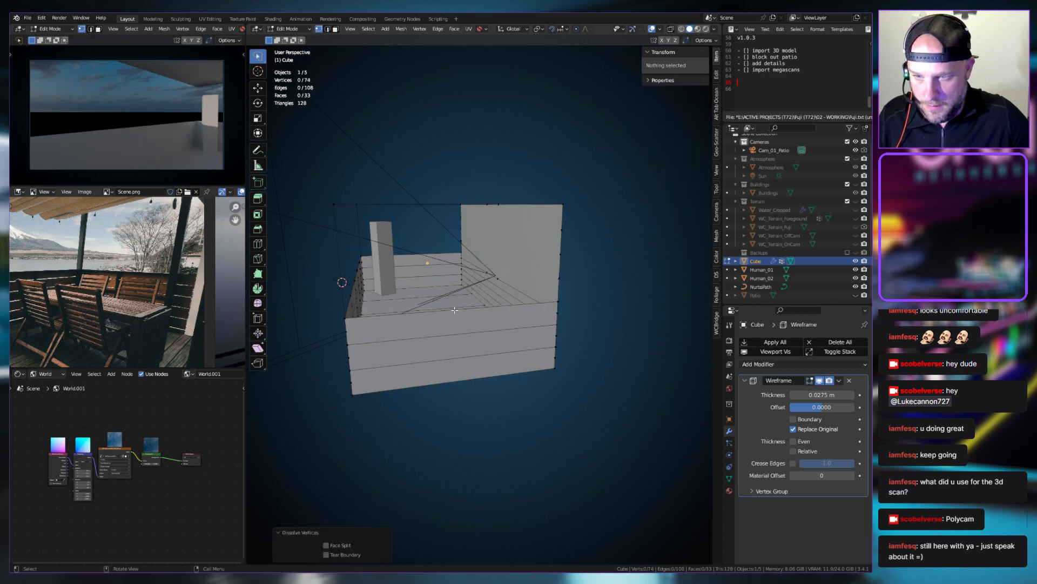
Subdivide the four horizontal edges of the railing on both short sides to add a middle post to each
key(2)
click(455, 309)
shift+click(458, 333)
shift+click(460, 360)
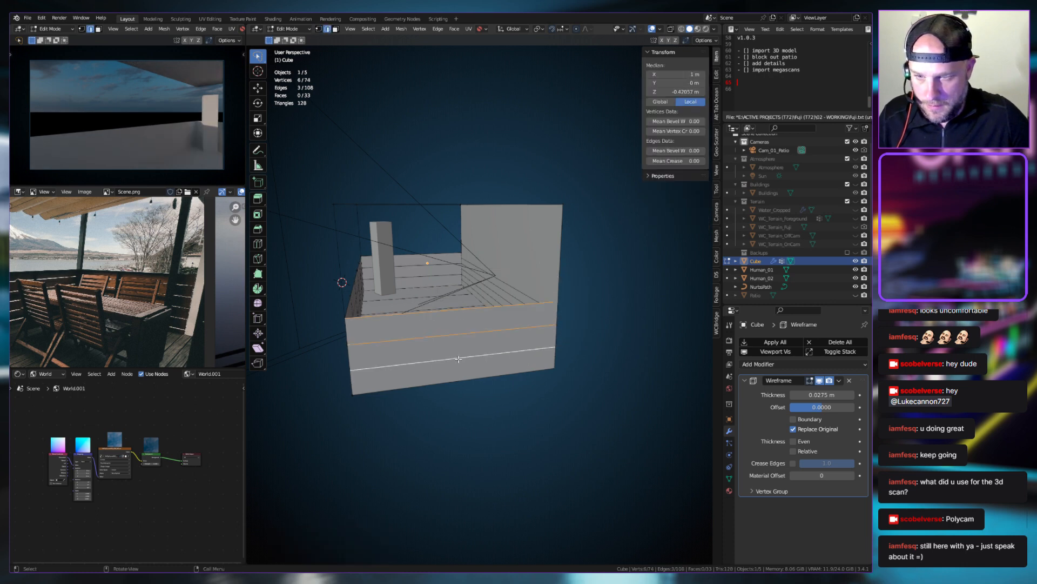
shift+click(412, 256)
shift+click(414, 267)
shift+click(415, 278)
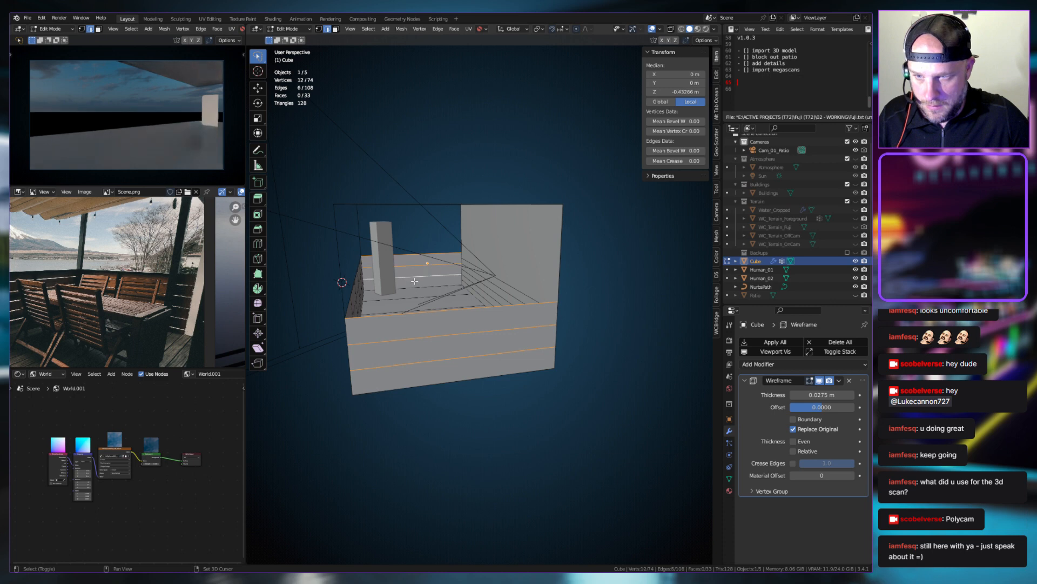
shift+click(416, 287)
shift+click(454, 380)
middle_drag(415, 359, 565, 354)
right_click(565, 355)
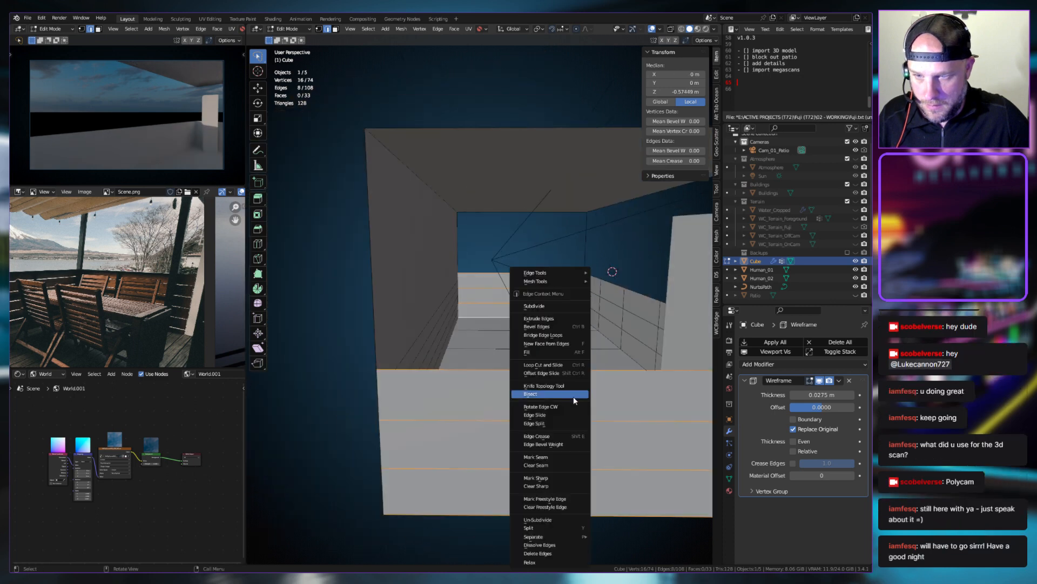
click(530, 317)
key(1)
Switch to Object Mode and apply the patio object's scale
scroll(588, 407, down, 5)
middle_drag(588, 407, 599, 382)
key(Tab)
scroll(570, 378, up, 2)
scroll(603, 386, up, 3)
key(ctrl+a)
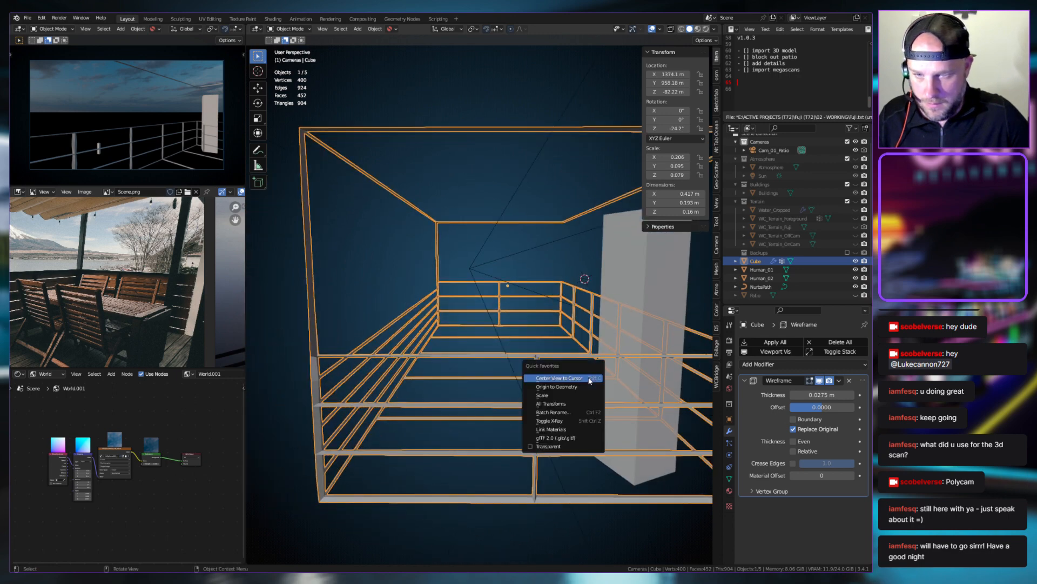
click(539, 396)
scroll(538, 397, down, 3)
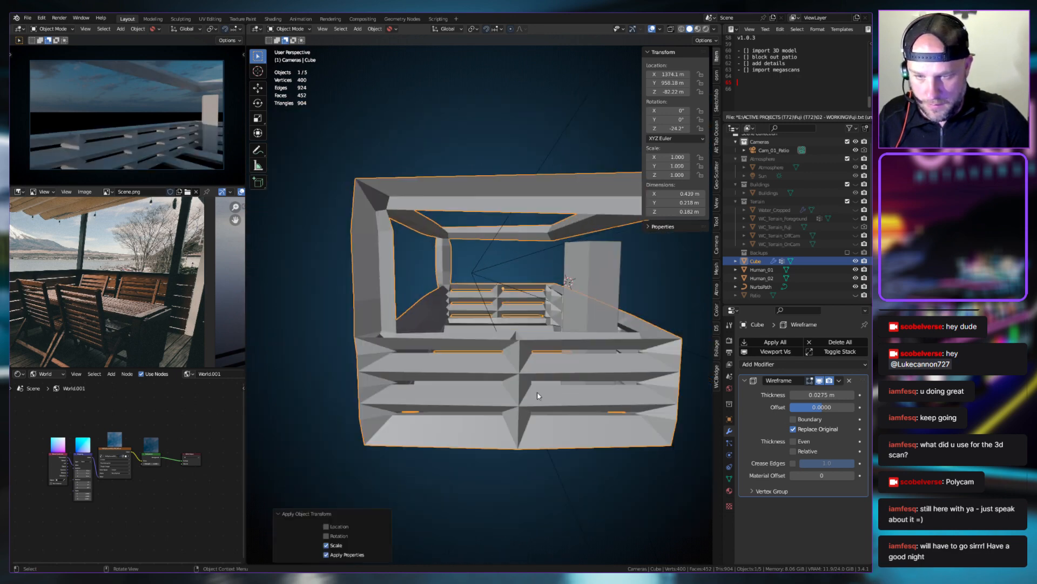
Set the Wireframe modifier's thickness to 0.0011 m and assign the Railing vertex group to it
drag(821, 395, 774, 419)
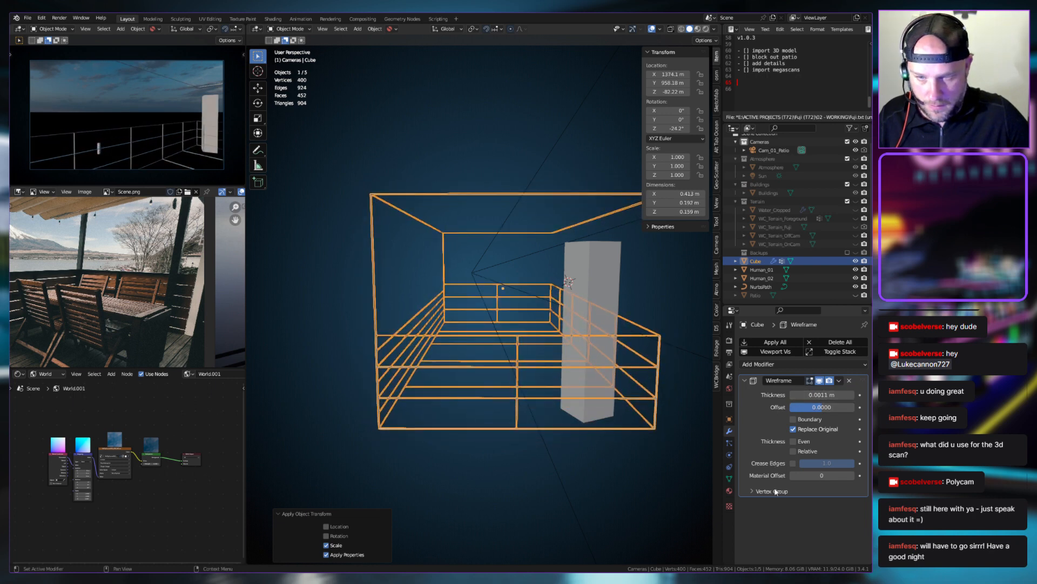
click(776, 491)
click(790, 506)
click(778, 403)
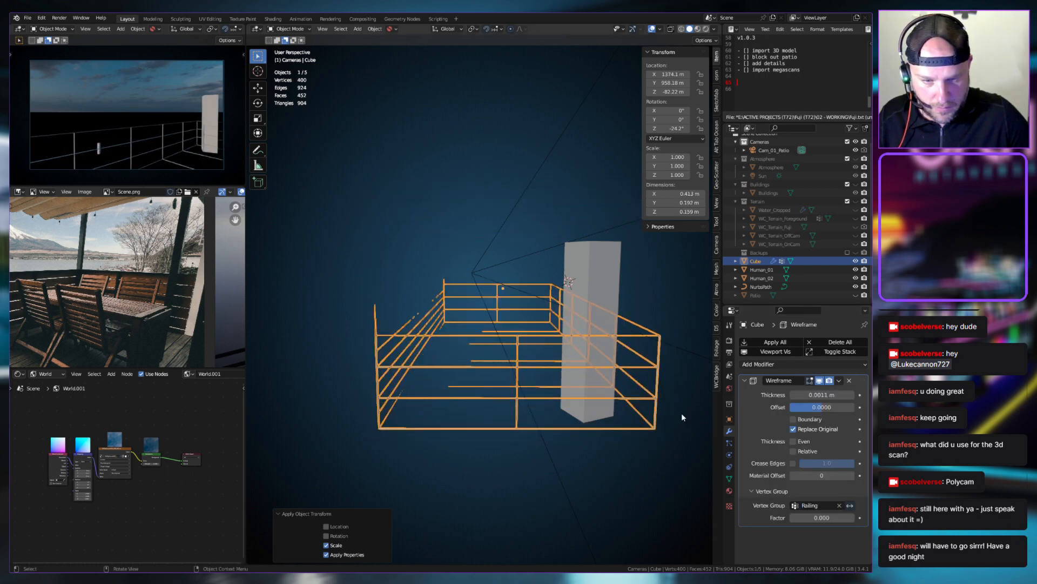
Set the Wireframe modifier's vertex group Factor to 1.000
middle_drag(682, 417, 581, 393)
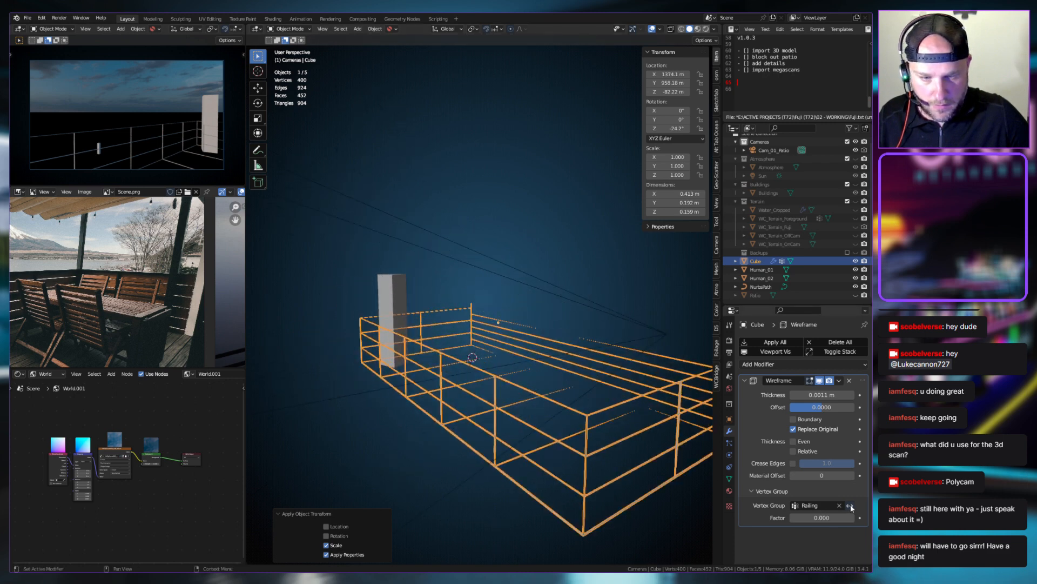
drag(821, 519, 859, 519)
middle_drag(594, 436, 640, 441)
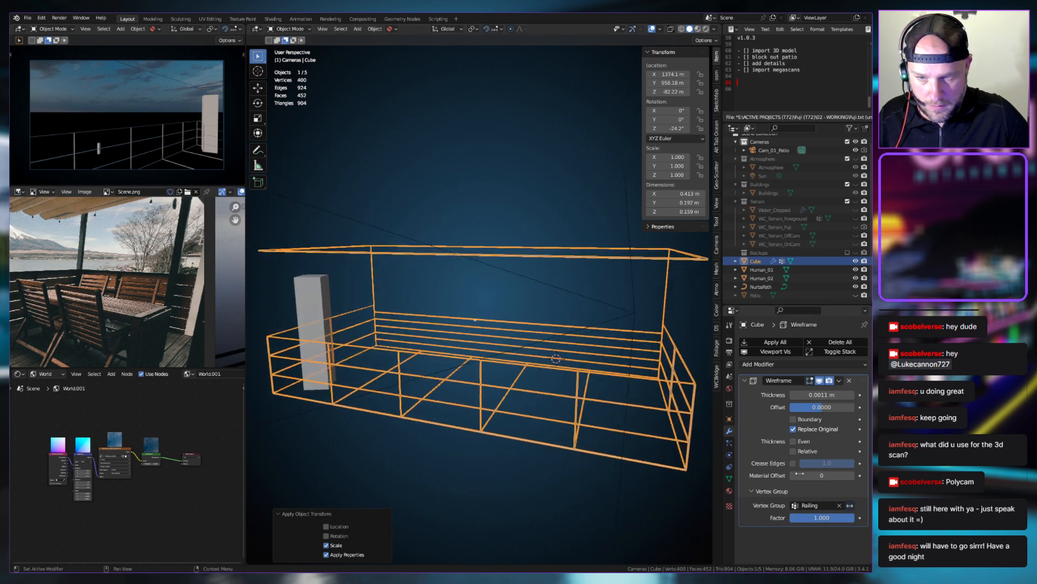
Set the Wireframe thickness to 0.0026 m and enable Even thickness for the railing slats
drag(816, 399, 835, 398)
click(793, 441)
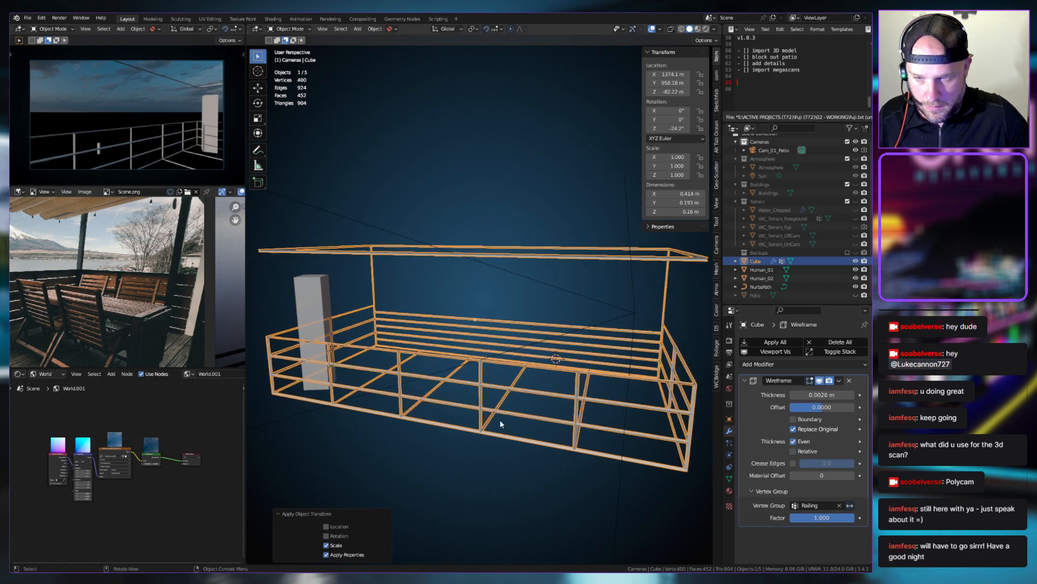
scroll(500, 419, up, 5)
middle_drag(497, 412, 574, 412)
scroll(570, 400, down, 5)
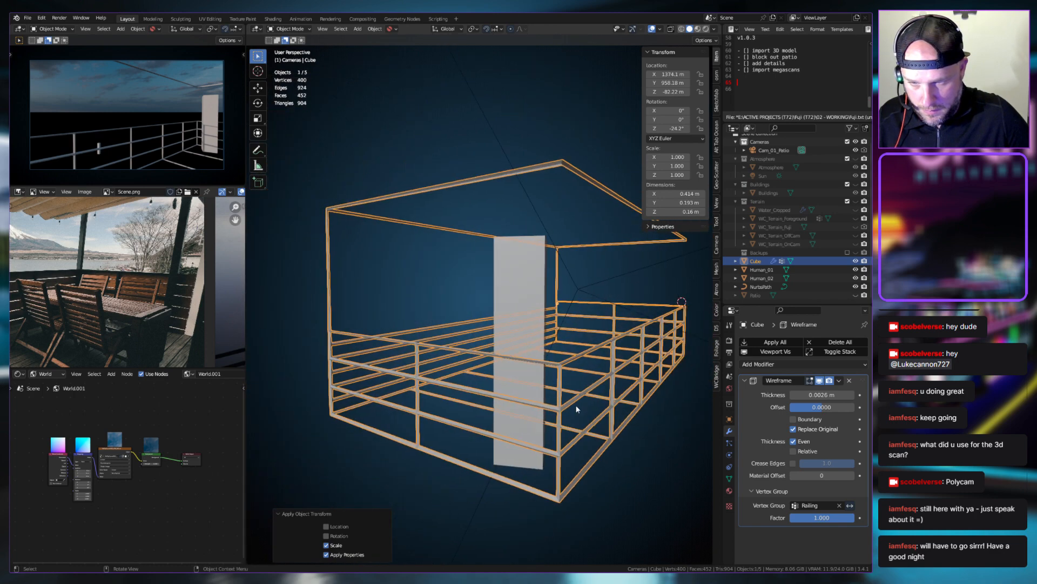
Open the 3D viewport's Clip Start value for editing
click(716, 203)
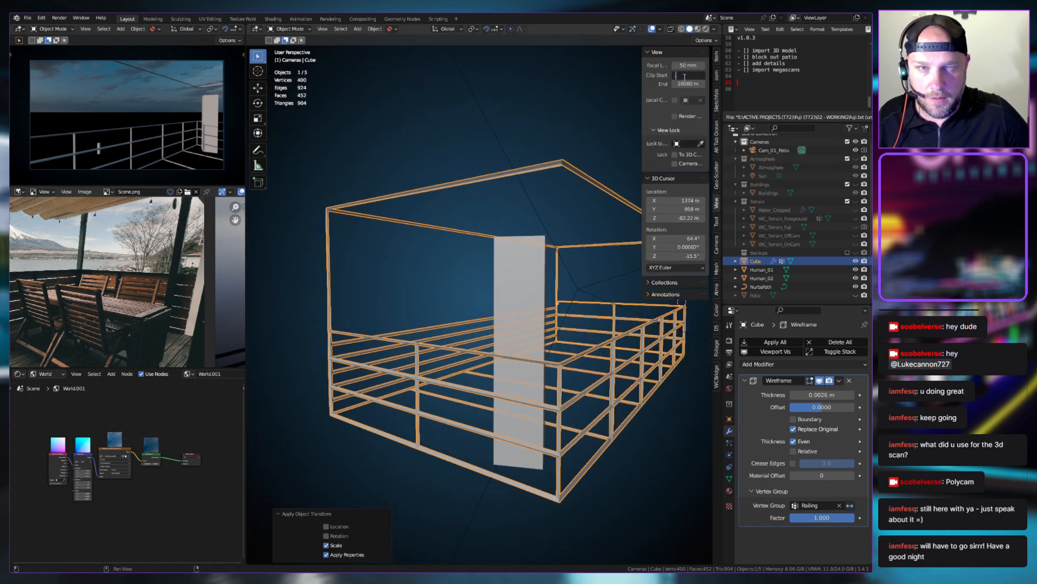
Set the 3D view's clip start distance to 0.05 m
text(0.05)
key(Return)
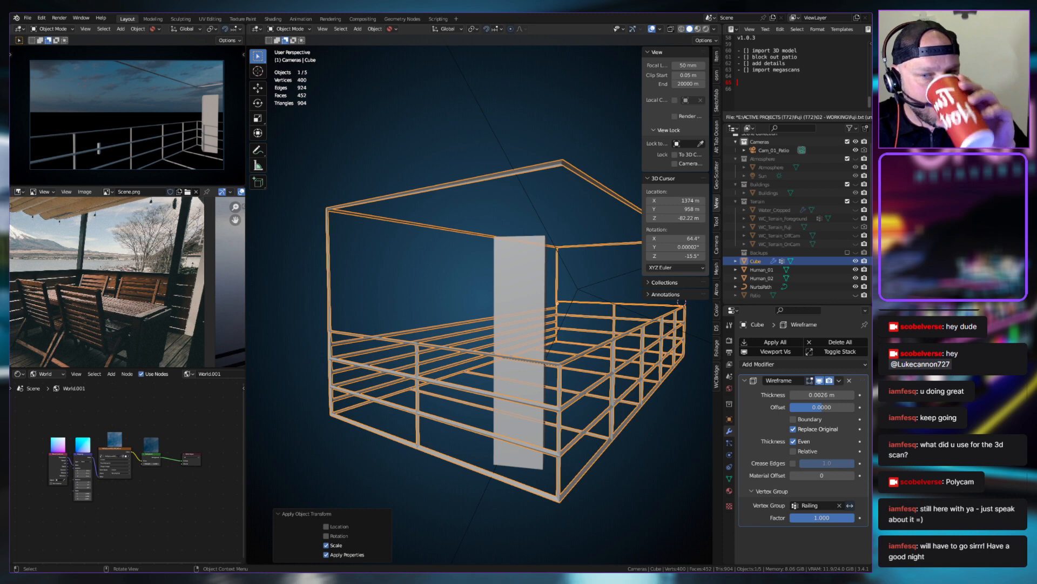
Disable the Wireframe modifier's viewport display on the Cube and enter Edit Mode with nothing selected
click(820, 380)
middle_drag(579, 335, 494, 381)
key(Tab)
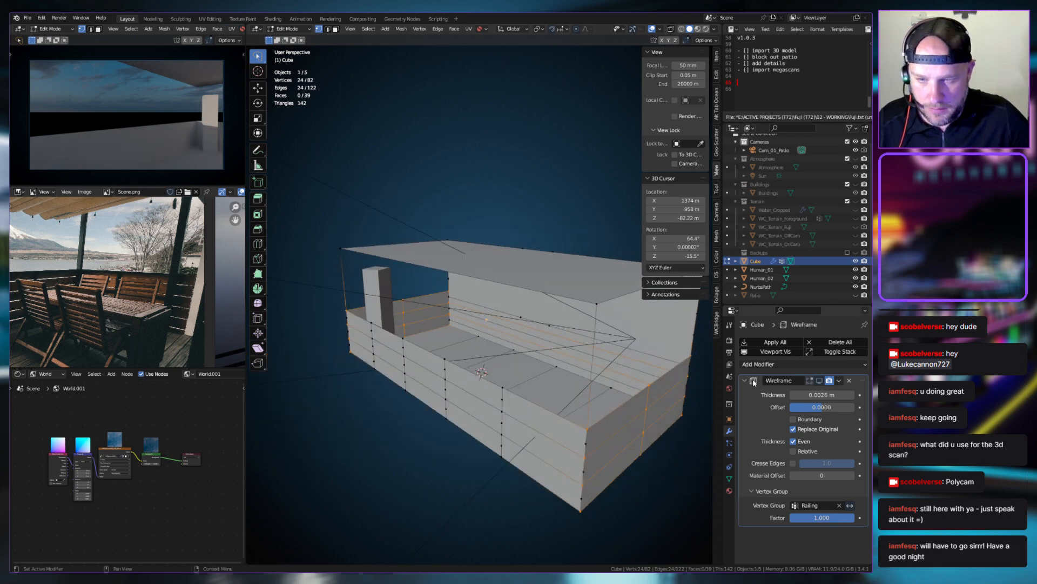
key(alt+a)
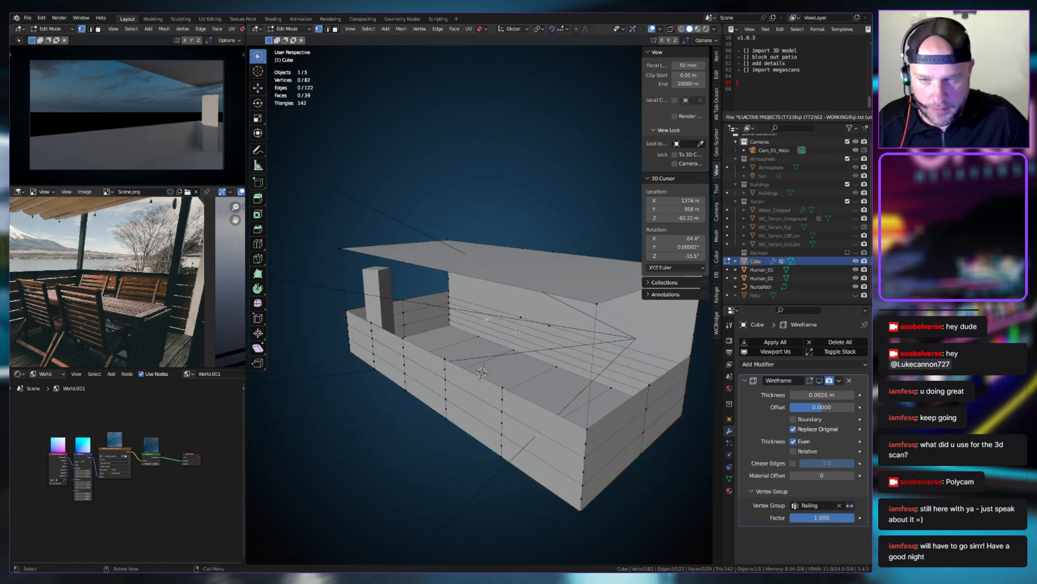
Select the faces of the Railing vertex group and toggle the long wall's three strips within that selection
click(729, 478)
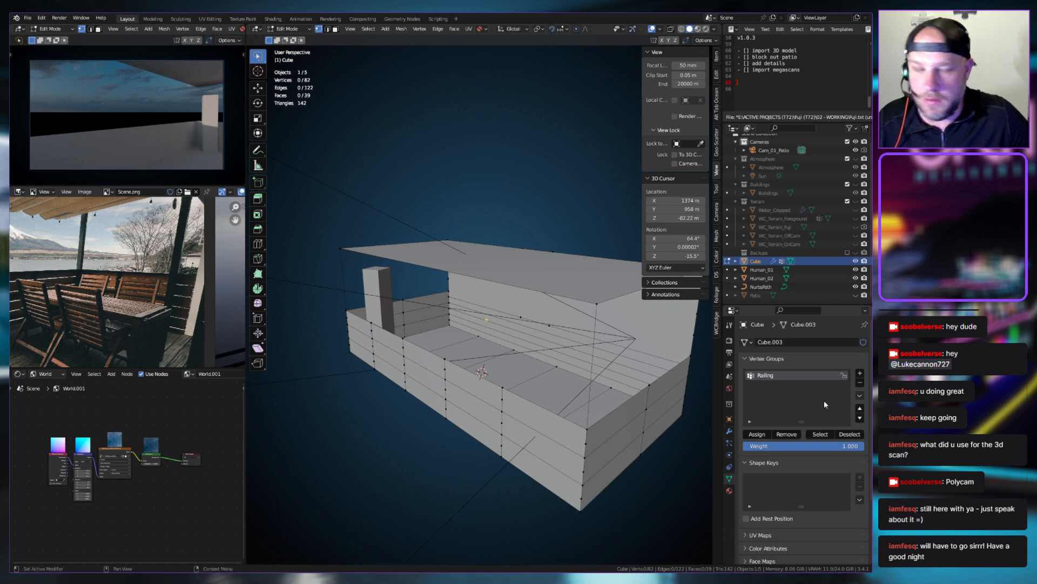
click(820, 434)
middle_drag(535, 373, 486, 340)
scroll(485, 340, up, 2)
key(3)
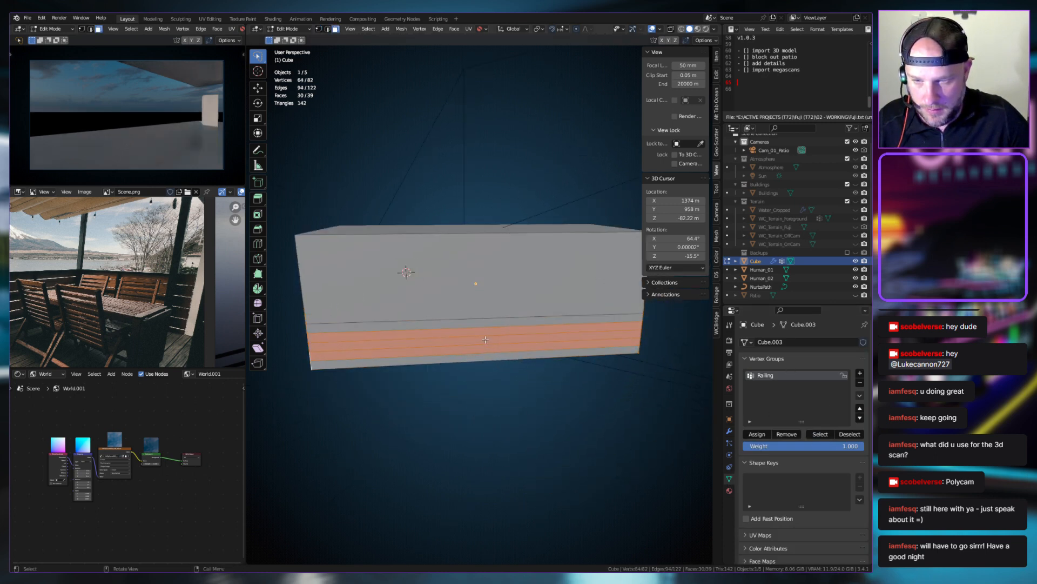
shift+click(479, 332)
shift+click(480, 340)
shift+click(482, 349)
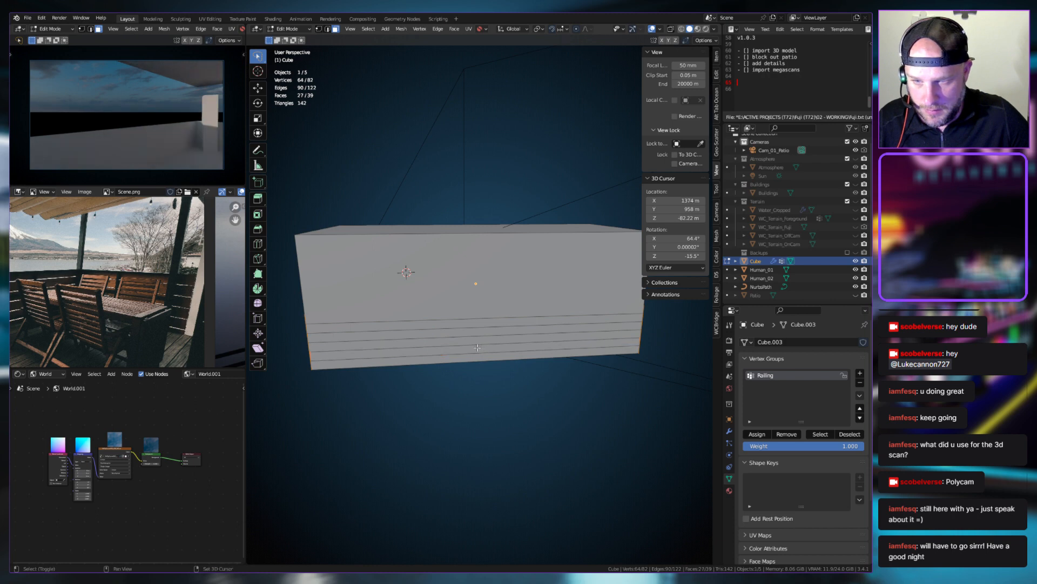
shift+click(477, 347)
shift+click(470, 337)
shift+click(465, 342)
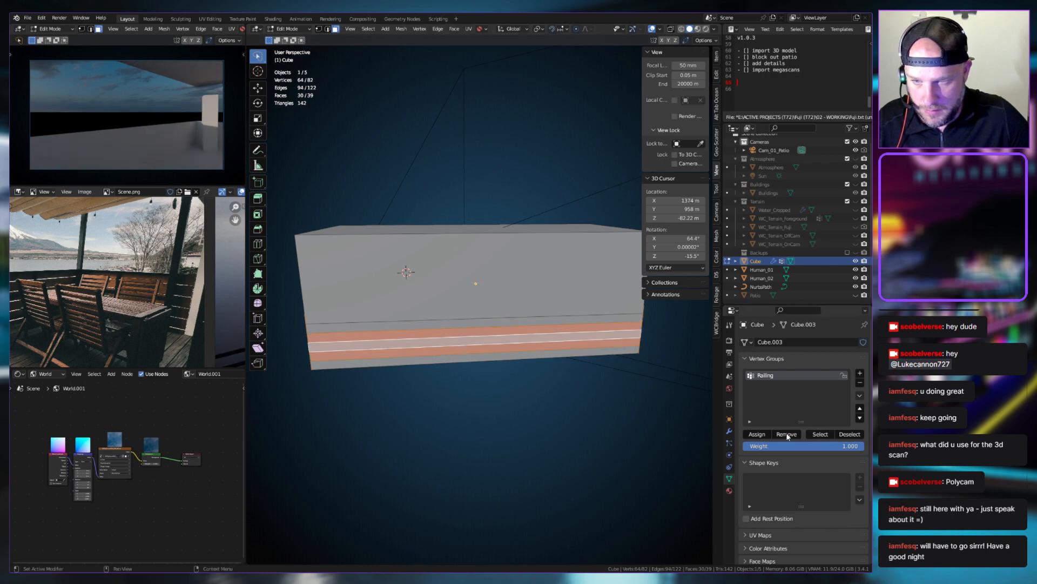
Try to exclude the long wall's three strips from the Railing group by deselecting them and reassigning the remaining faces
middle_drag(545, 356, 473, 377)
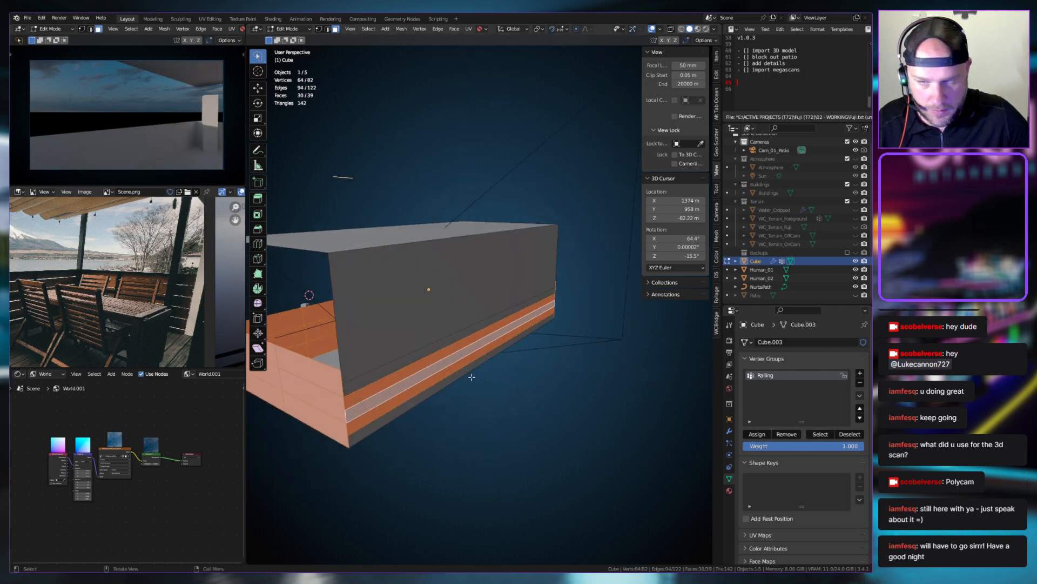
shift+click(413, 370)
shift+click(412, 380)
shift+click(412, 393)
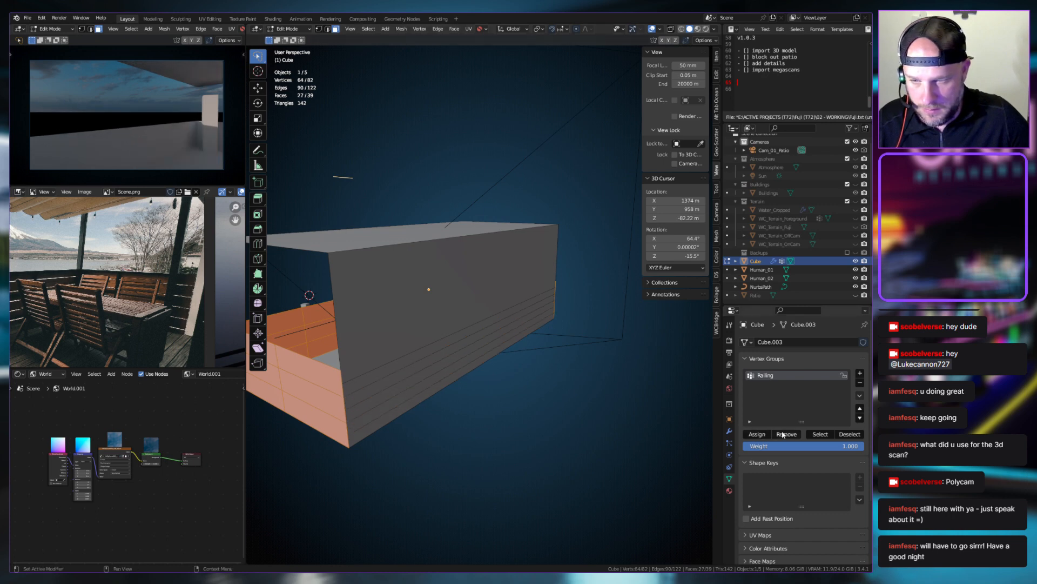
click(765, 434)
click(844, 434)
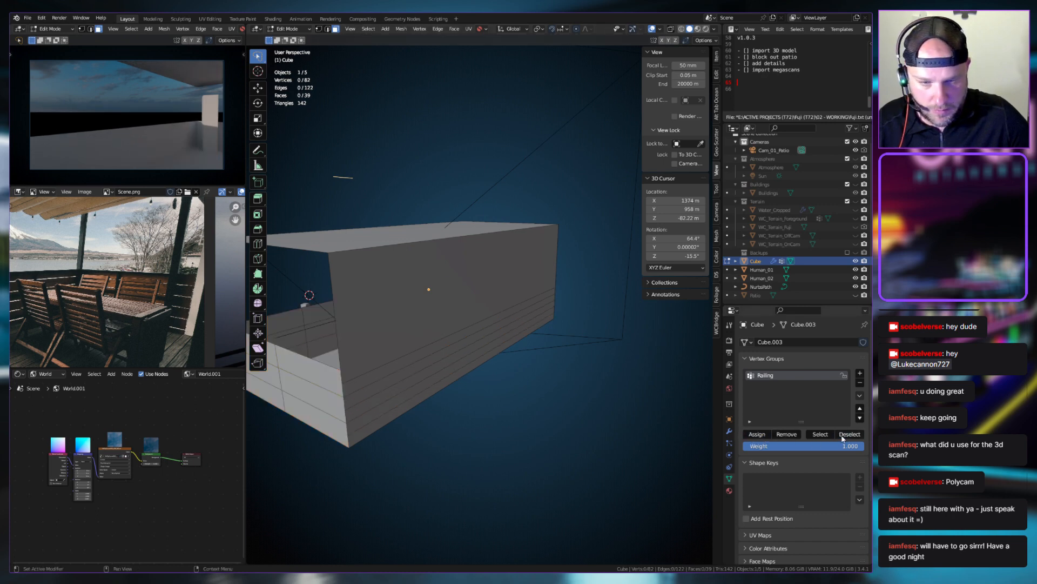
click(823, 435)
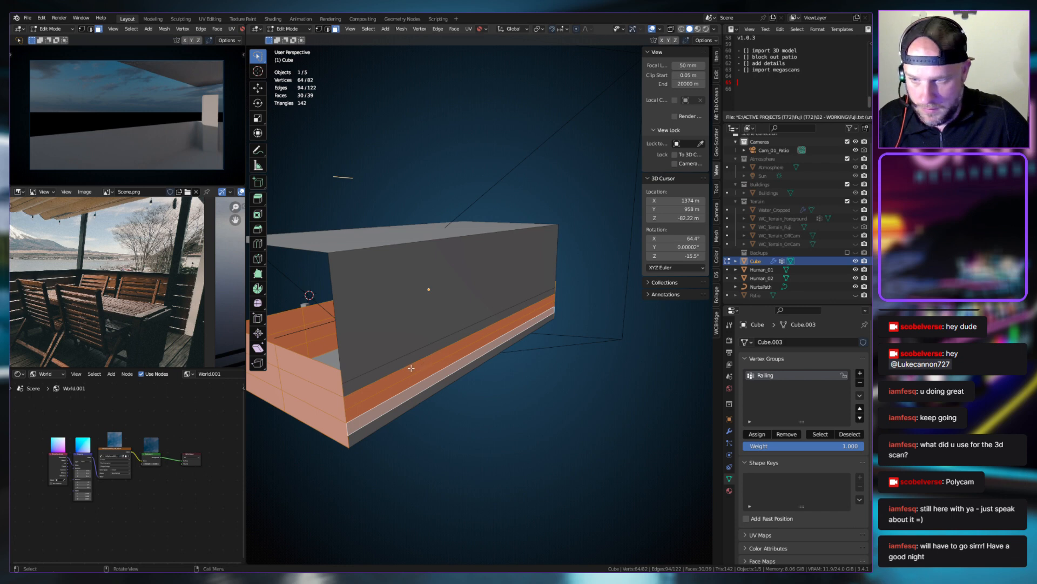
click(850, 434)
Remove the long wall's three strip faces from the Railing vertex group and reselect the group to check its members
click(424, 368)
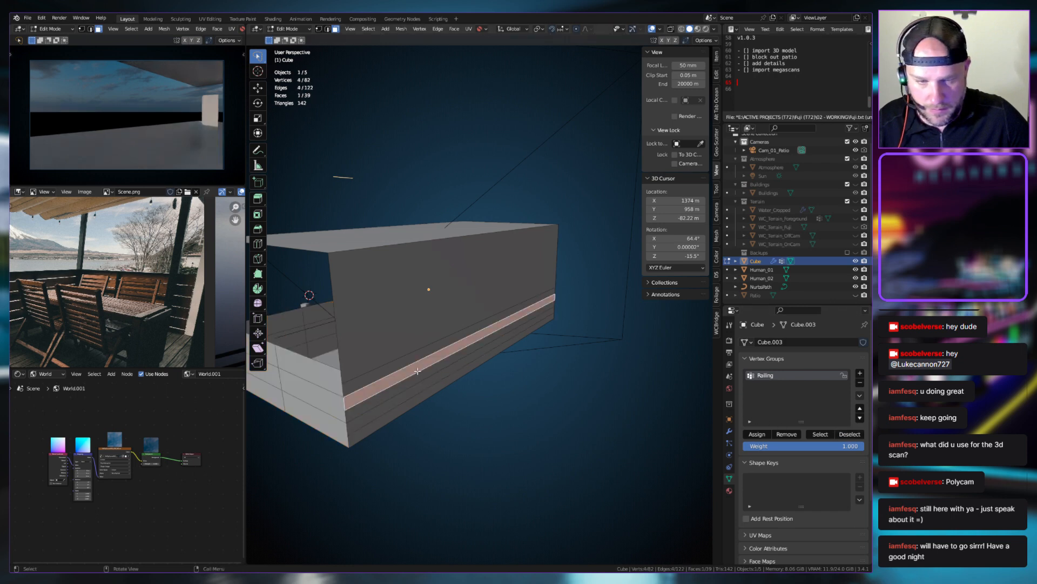
shift+click(417, 381)
shift+click(419, 393)
click(792, 435)
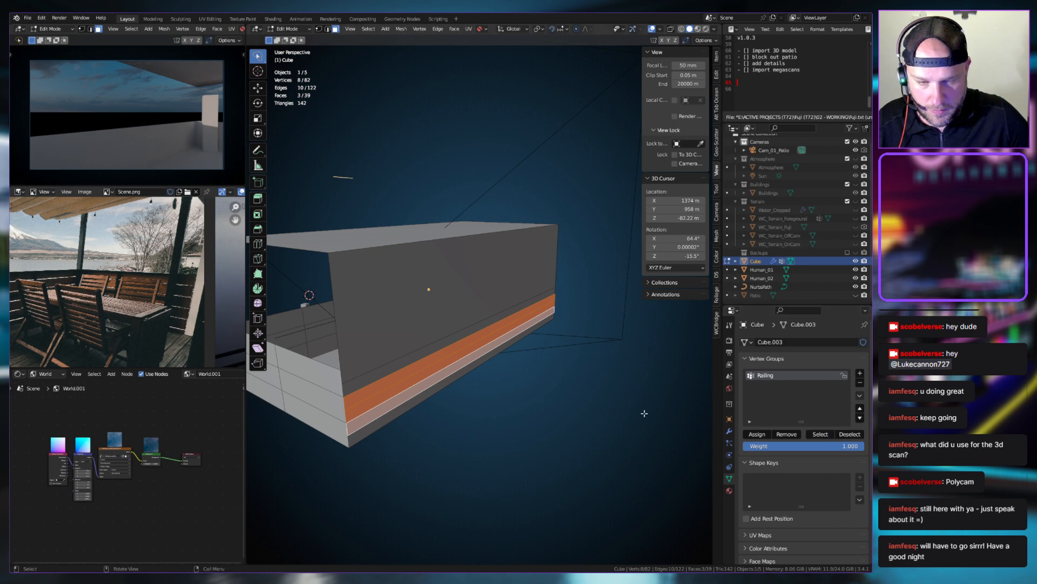
click(822, 435)
click(428, 389)
key(1)
middle_drag(428, 389, 526, 357)
click(384, 400)
click(821, 435)
Select the five horizontal strips along the base of the long wall and dissolve them into one face
scroll(590, 355, up, 3)
middle_drag(458, 374, 501, 347)
click(501, 346)
click(471, 336)
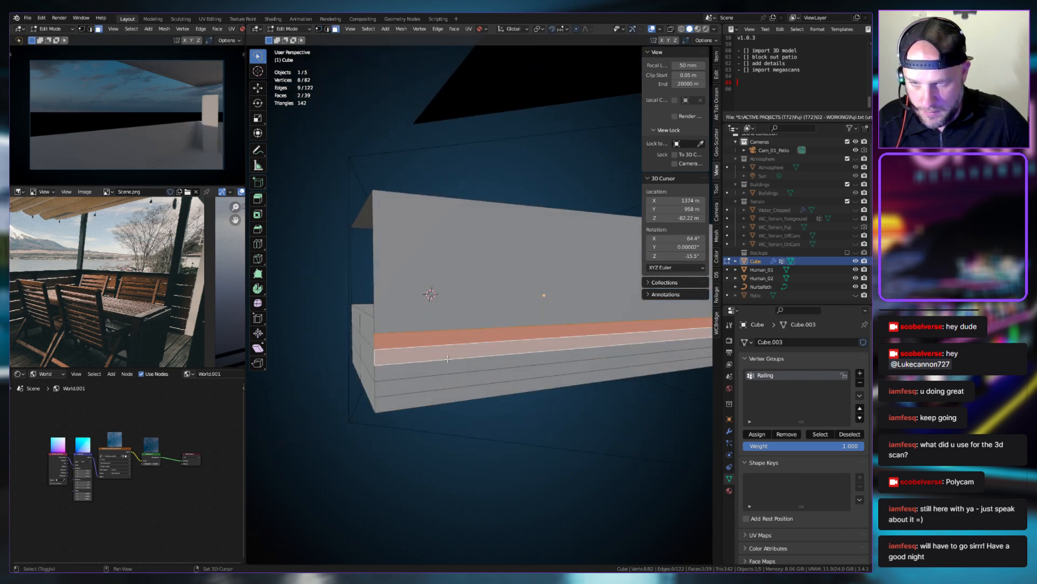
shift+click(439, 375)
shift+click(435, 361)
shift+click(433, 323)
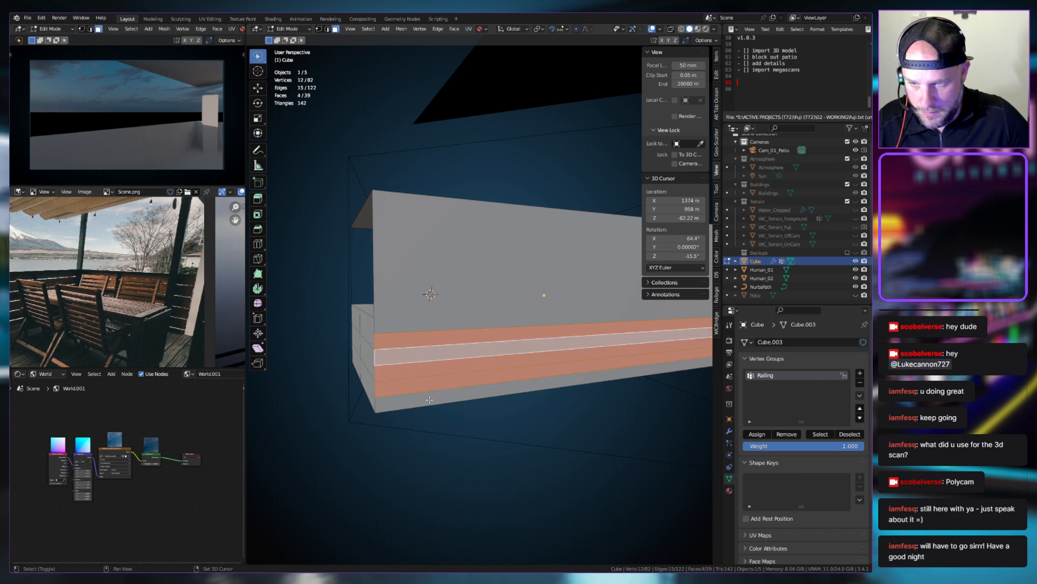
shift+click(431, 369)
key(x)
click(490, 430)
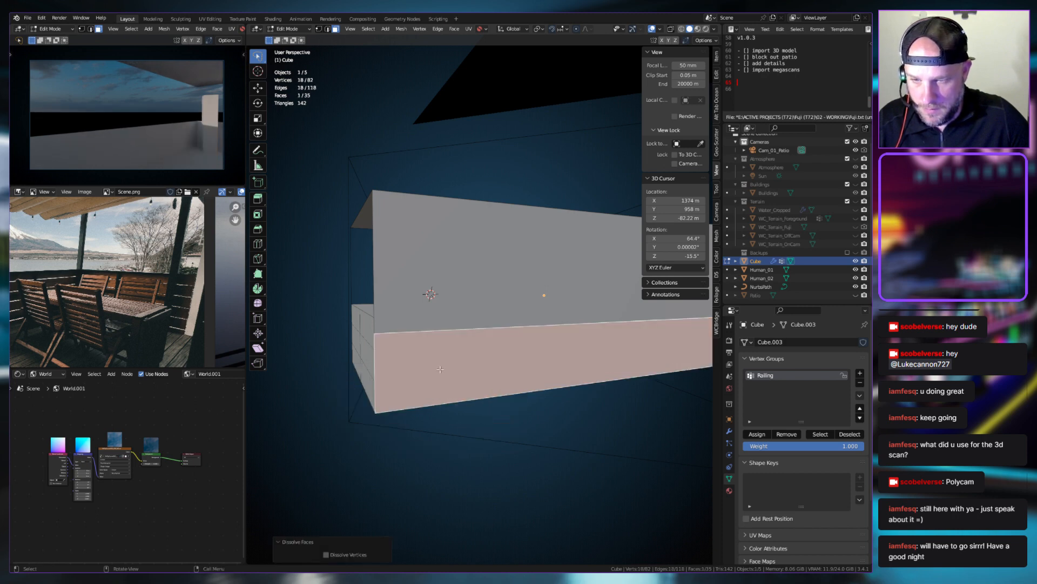
Select the leftover vertices and edges across the long wall and dissolve the vertices
key(1)
middle_drag(490, 410, 414, 337)
click(511, 358)
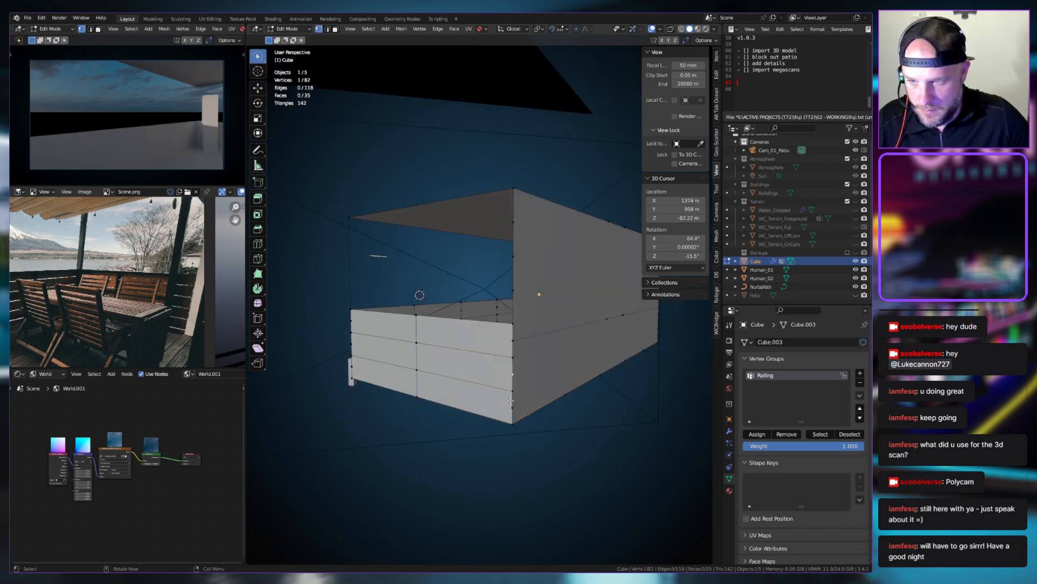
middle_drag(517, 369, 488, 416)
key(x)
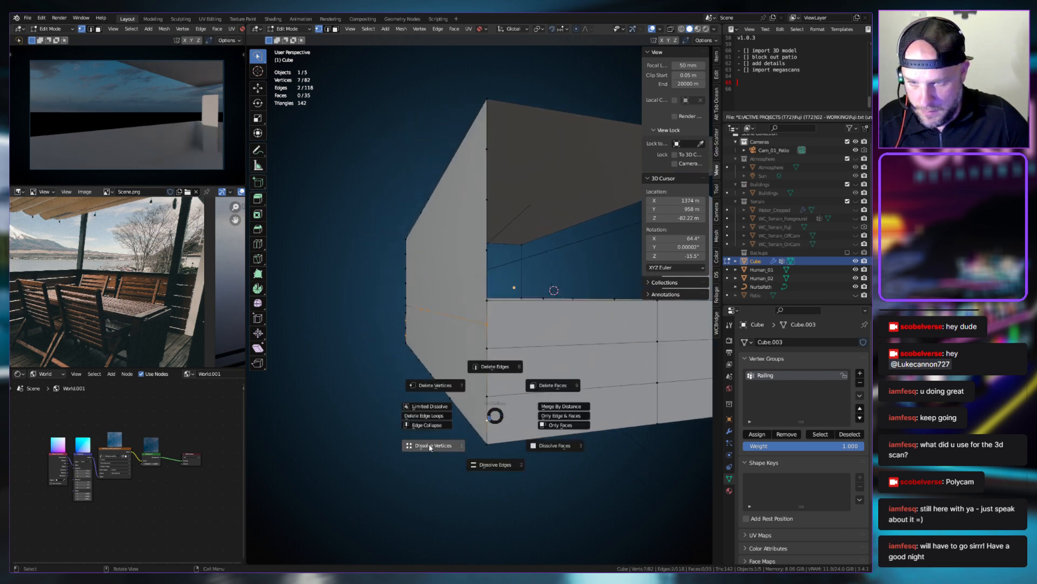
click(432, 446)
Examine the long wall face and the adjoining end railing faces around their shared corner
middle_drag(432, 445, 500, 417)
key(Tab)
key(Tab)
key(3)
click(476, 419)
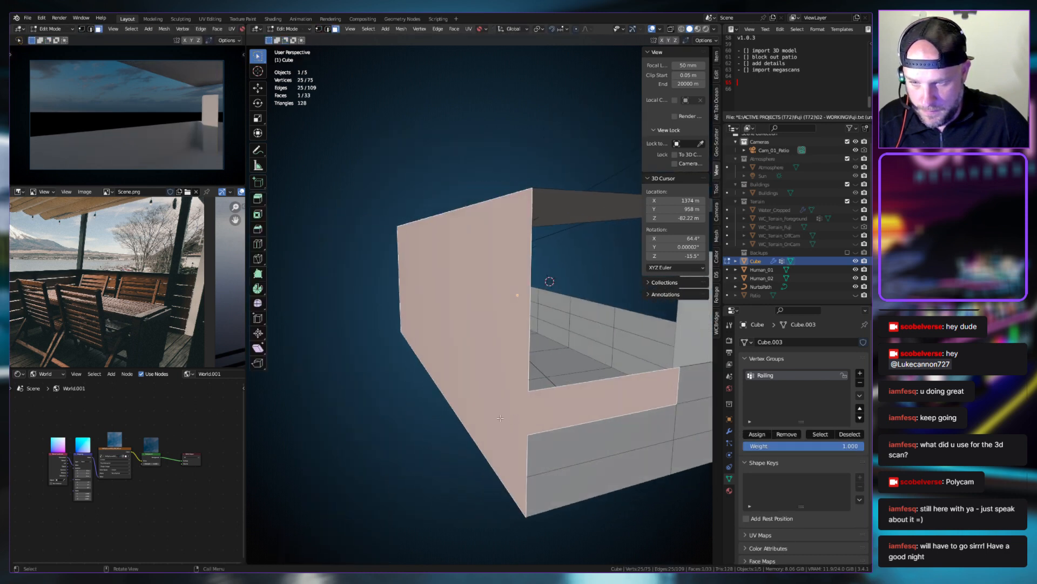
key(1)
click(531, 400)
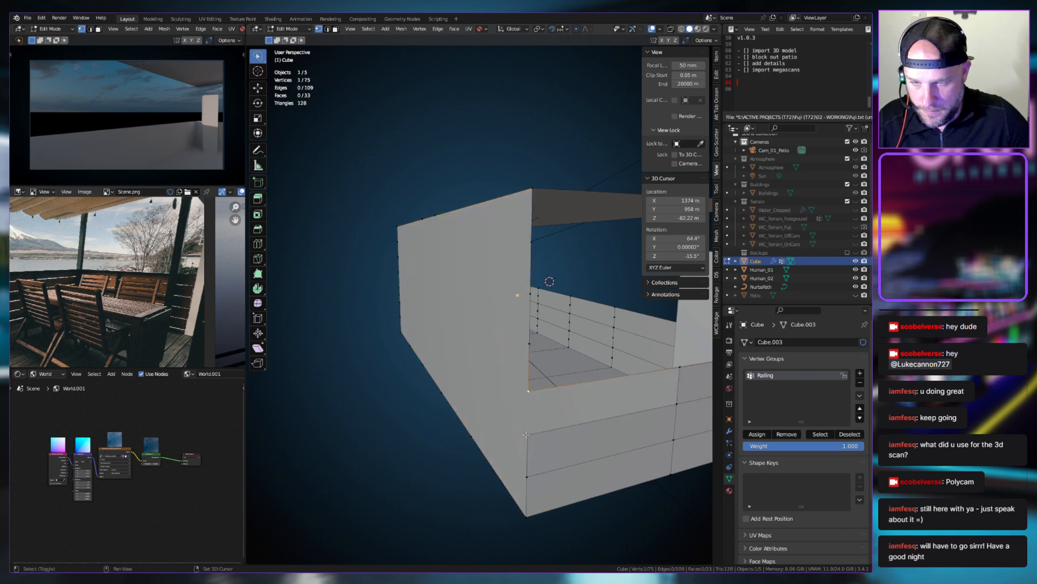
key(3)
click(598, 397)
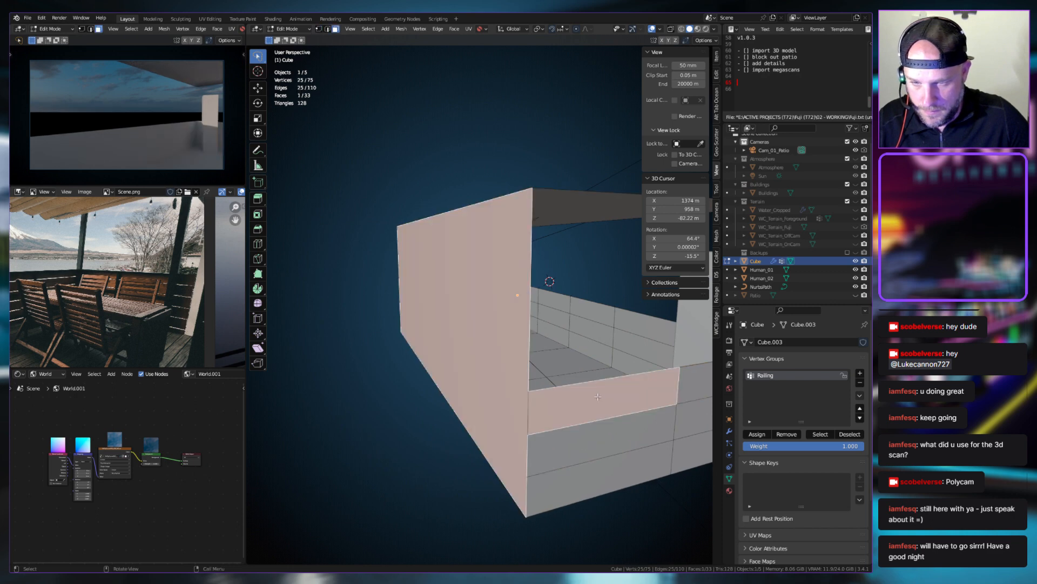
middle_drag(625, 397, 603, 400)
key(1)
click(630, 401)
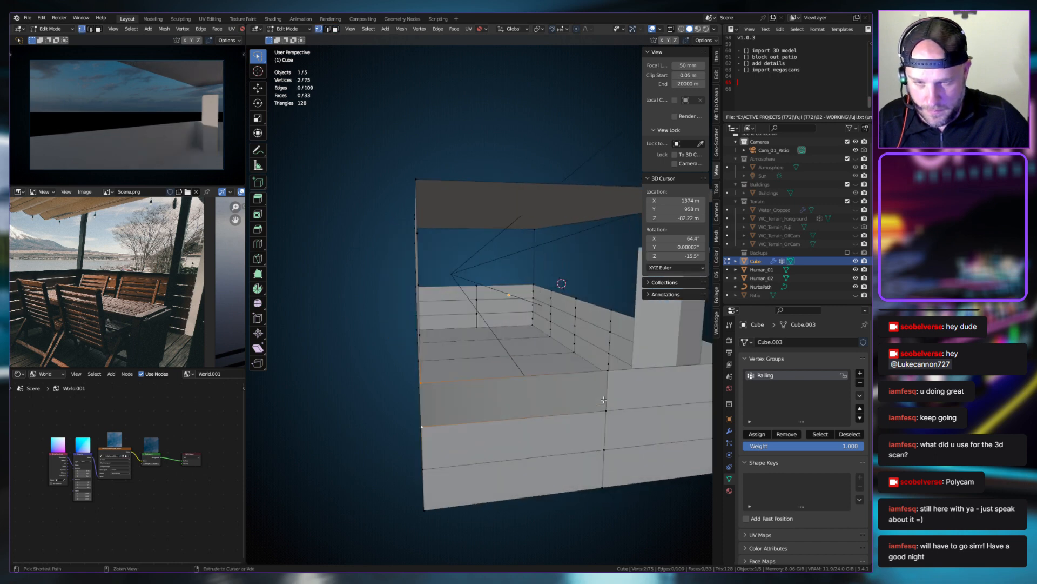
key(3)
click(598, 400)
key(alt+a)
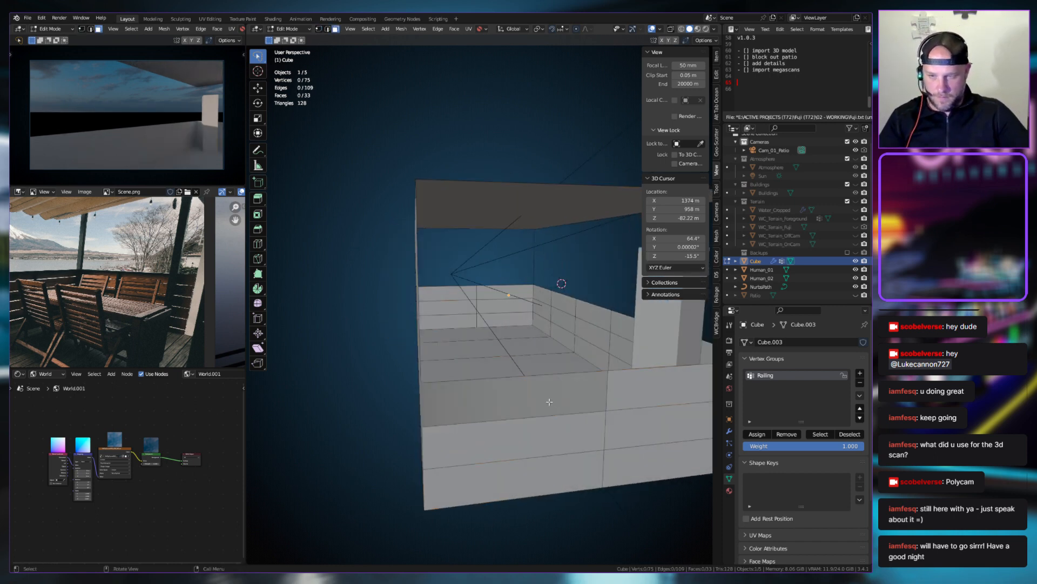
click(550, 401)
middle_drag(550, 401, 537, 396)
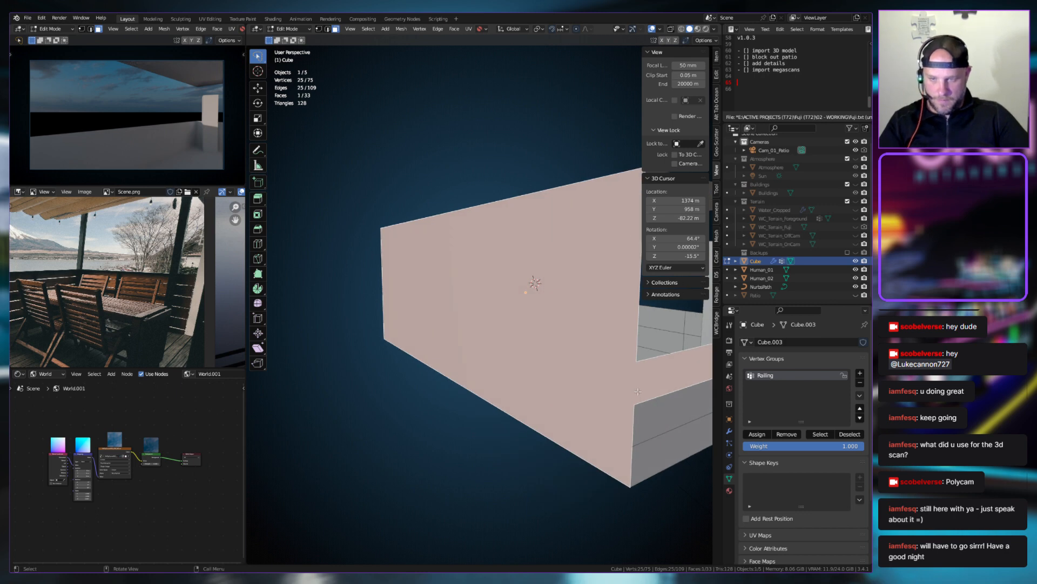
Undo the vertex dissolve on the long wall
key(ctrl+z)
key(ctrl+z)
key(ctrl+z)
key(ctrl+z)
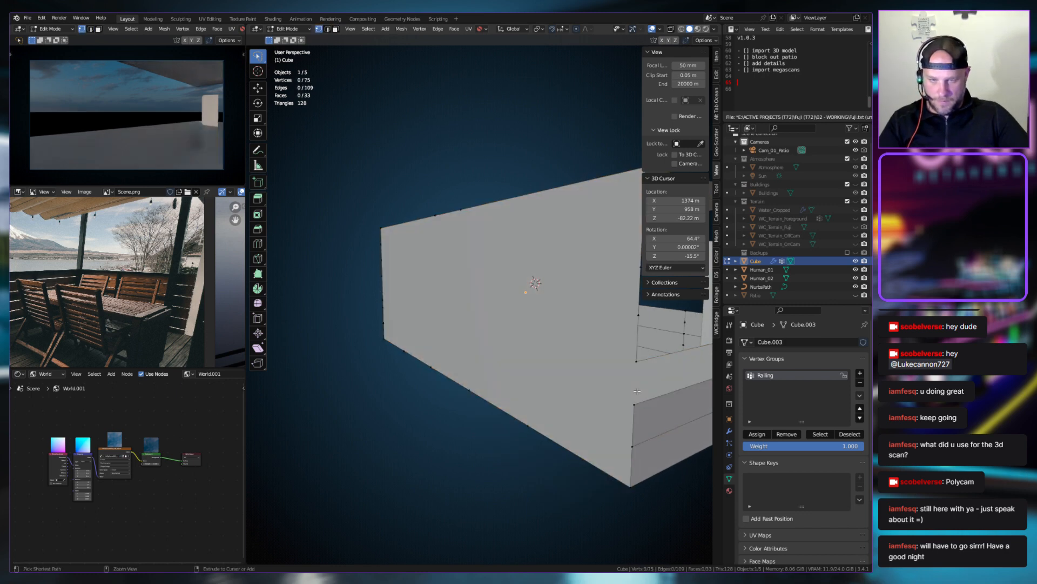
key(ctrl+r)
click(637, 390)
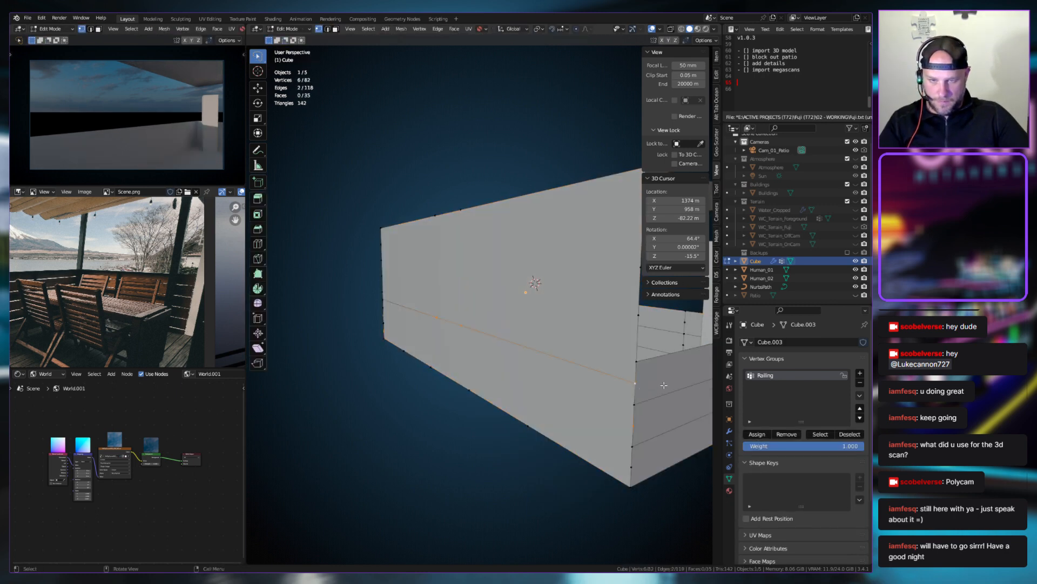
Select the upper and lower faces of the long wall and dissolve them into a single face
key(3)
click(664, 385)
middle_drag(664, 385, 550, 390)
click(550, 390)
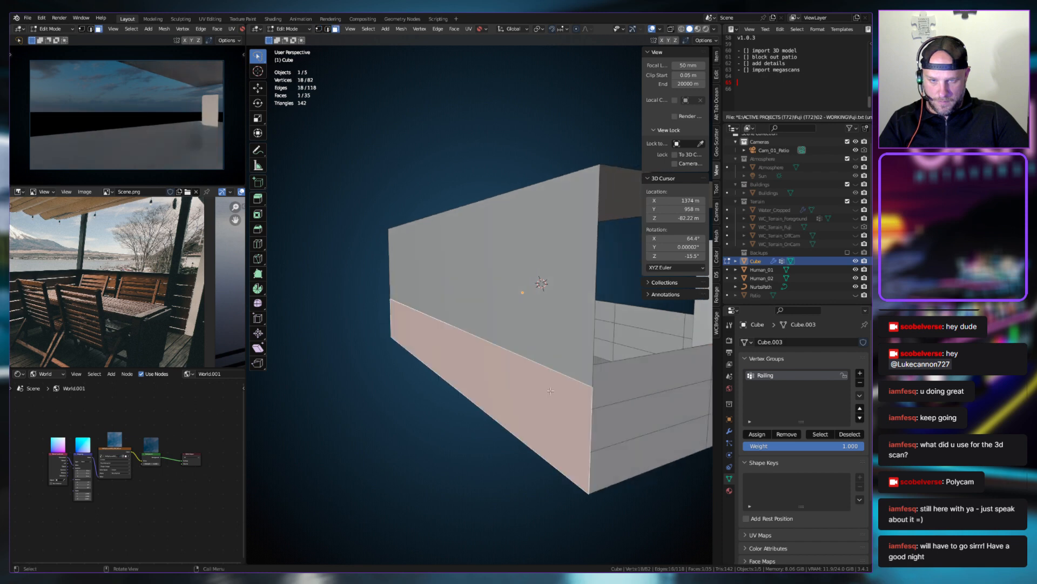
click(540, 335)
shift+click(521, 390)
key(x)
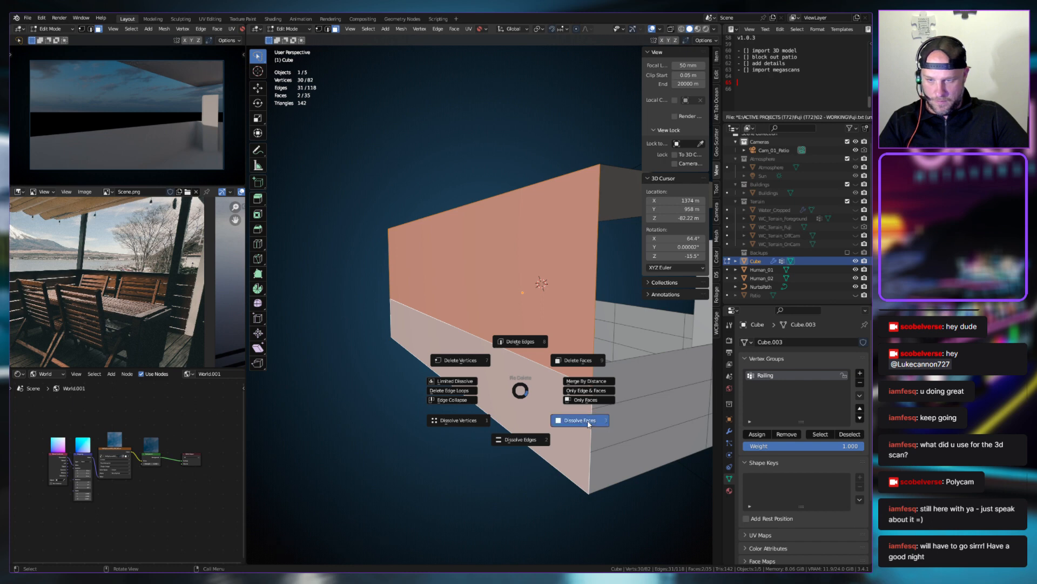
click(589, 423)
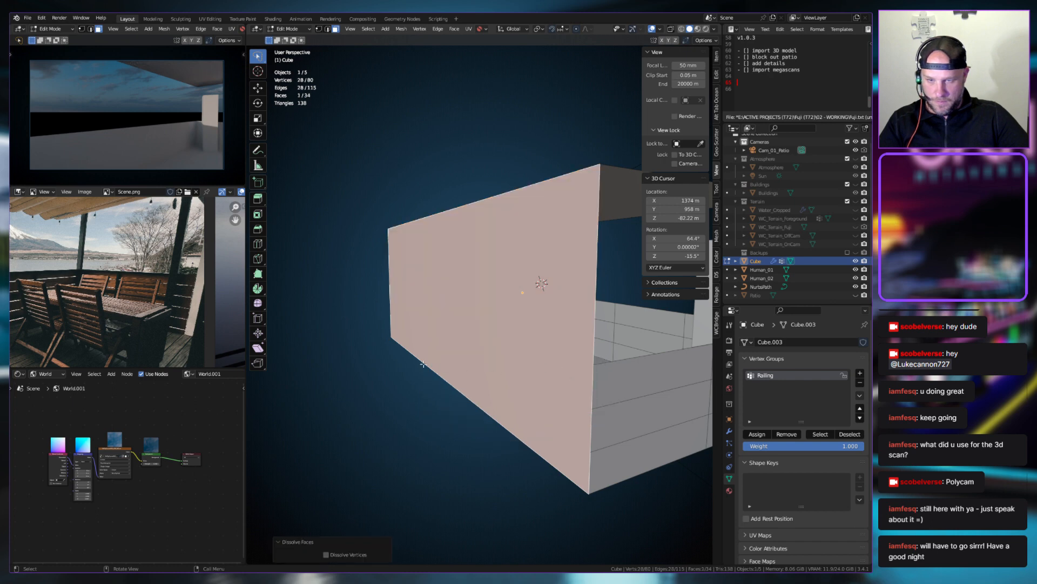
Dissolve the three stray vertices on the long wall's corner edge and check the adjoining end railing faces
mouse_move(423, 363)
middle_down()
mouse_move(494, 365)
mouse_move(438, 378)
middle_up()
key(1)
key(alt+a)
middle_drag(612, 391, 518, 380)
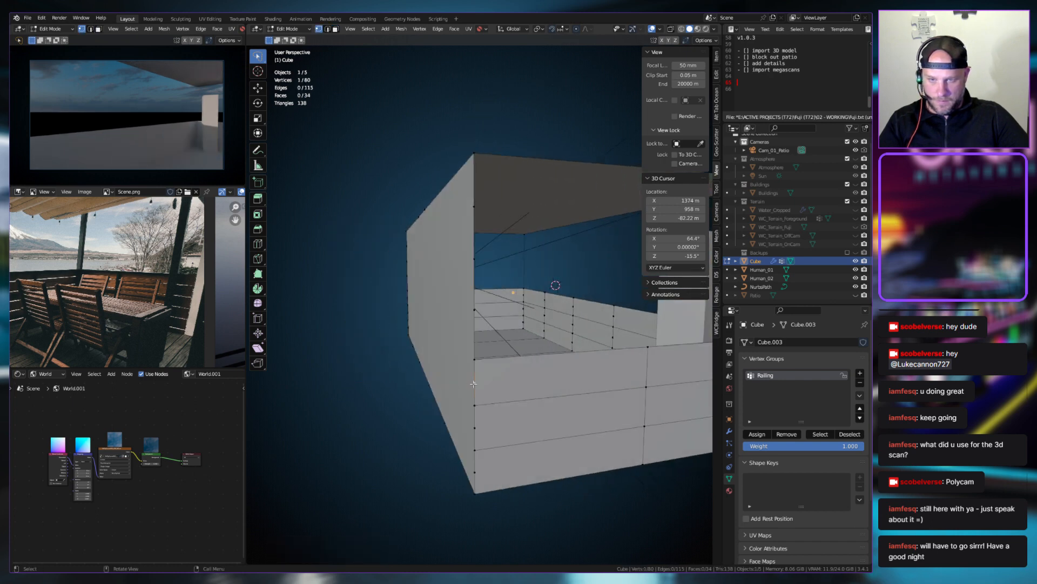
key(x)
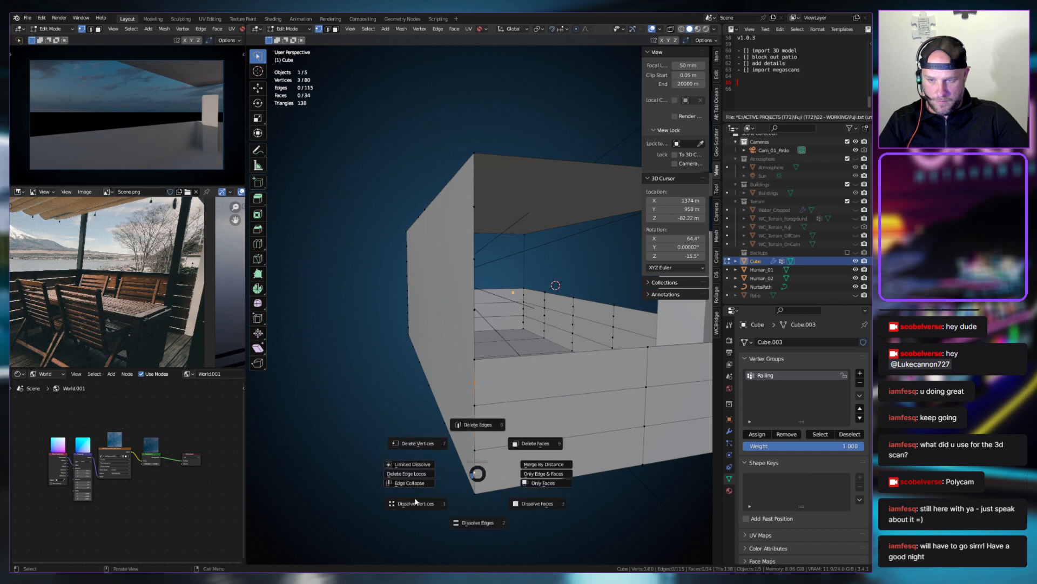
click(412, 502)
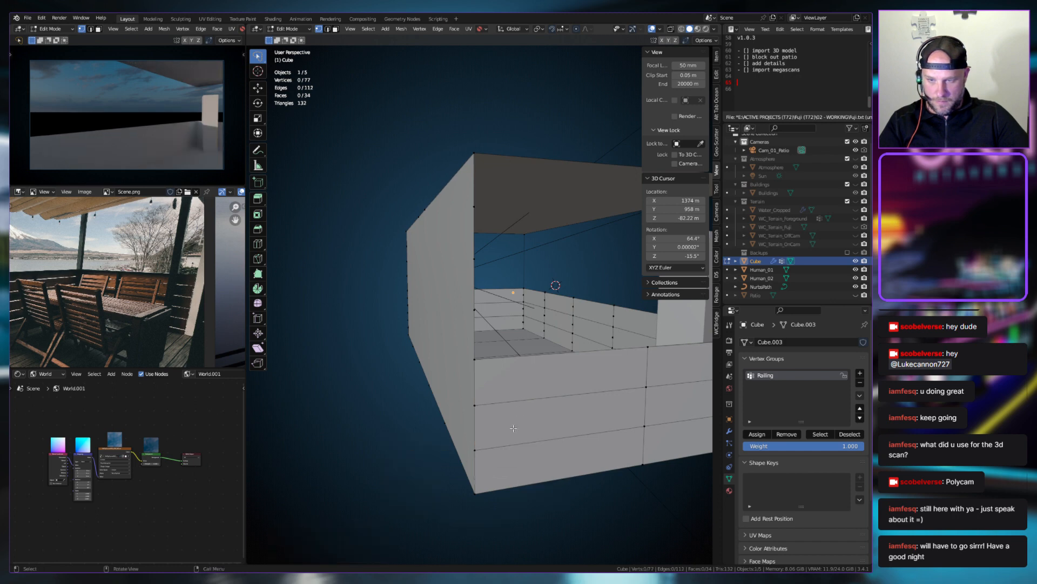
key(3)
click(512, 379)
click(518, 422)
click(519, 465)
Select the three stray vertices on the long wall's other corner edge, dissolve them and check the adjoining end railing faces
middle_drag(406, 380, 459, 361)
key(1)
click(457, 358)
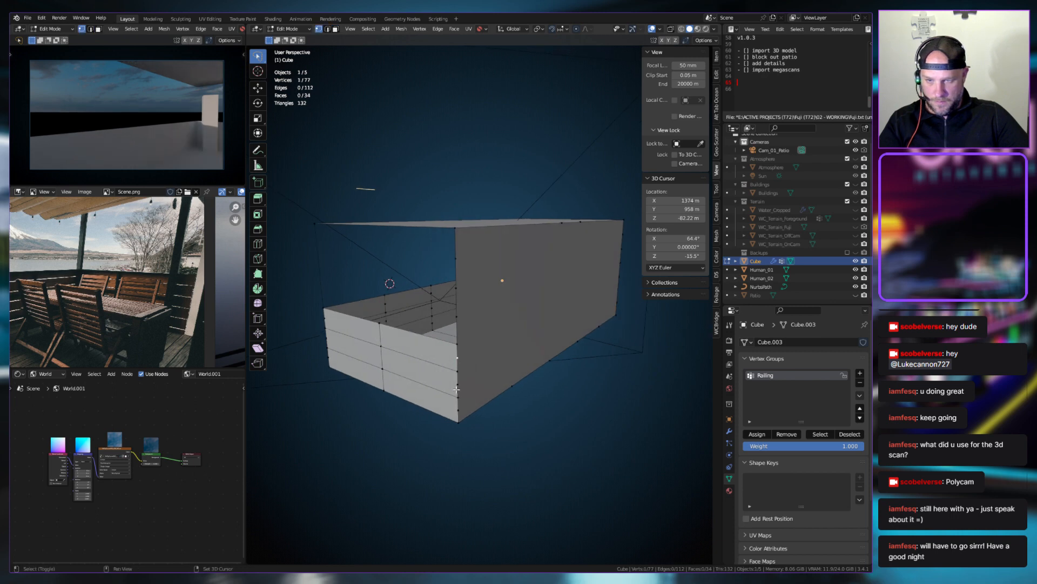
key(grave)
click(433, 419)
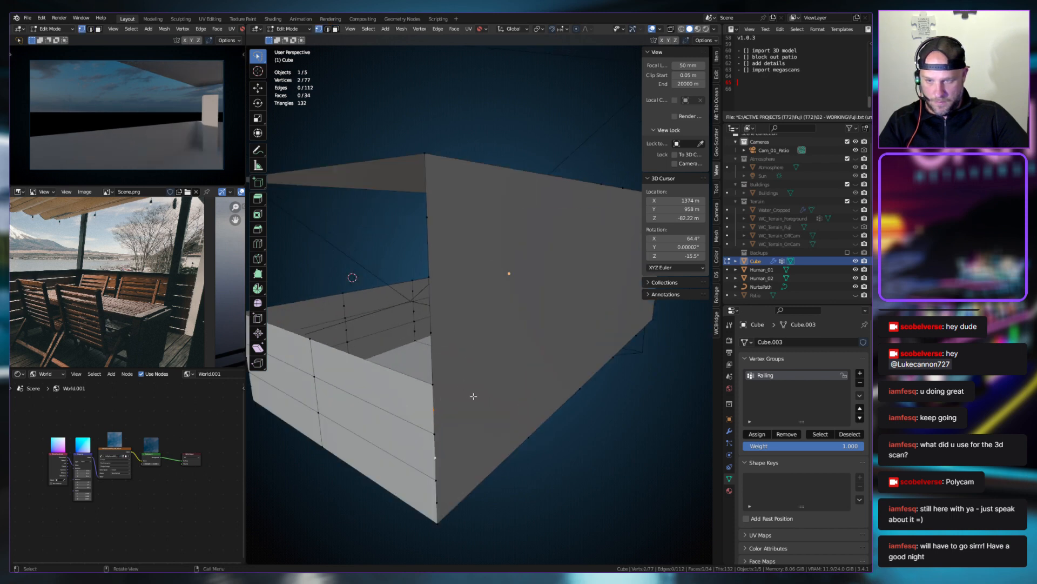
click(462, 377)
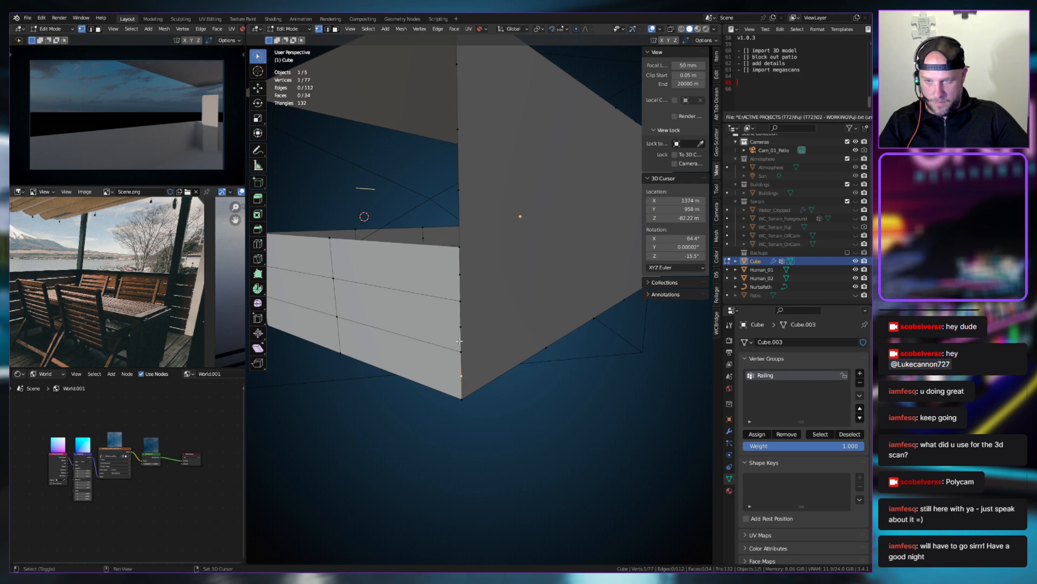
key(x)
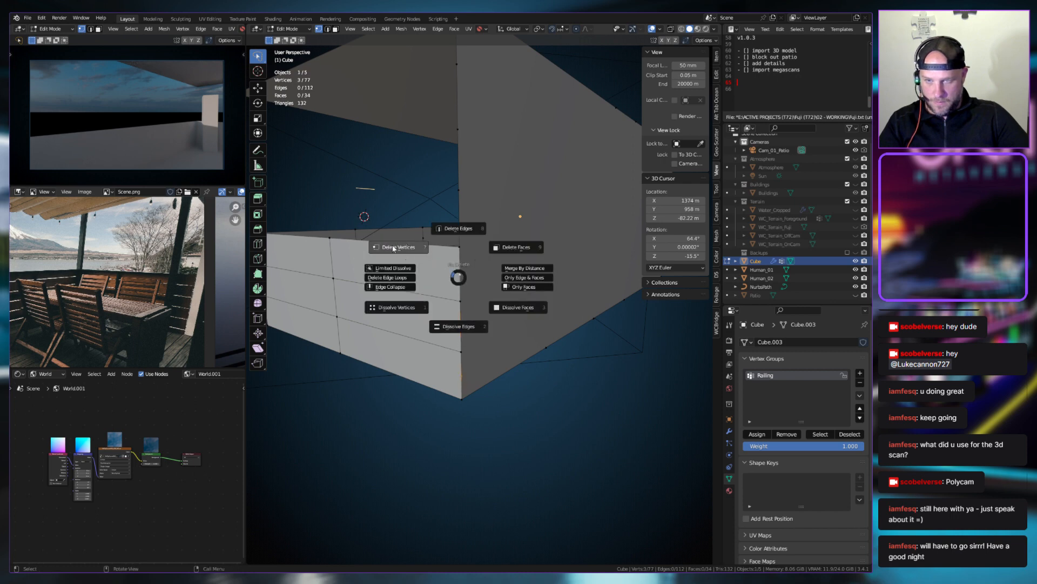
click(397, 307)
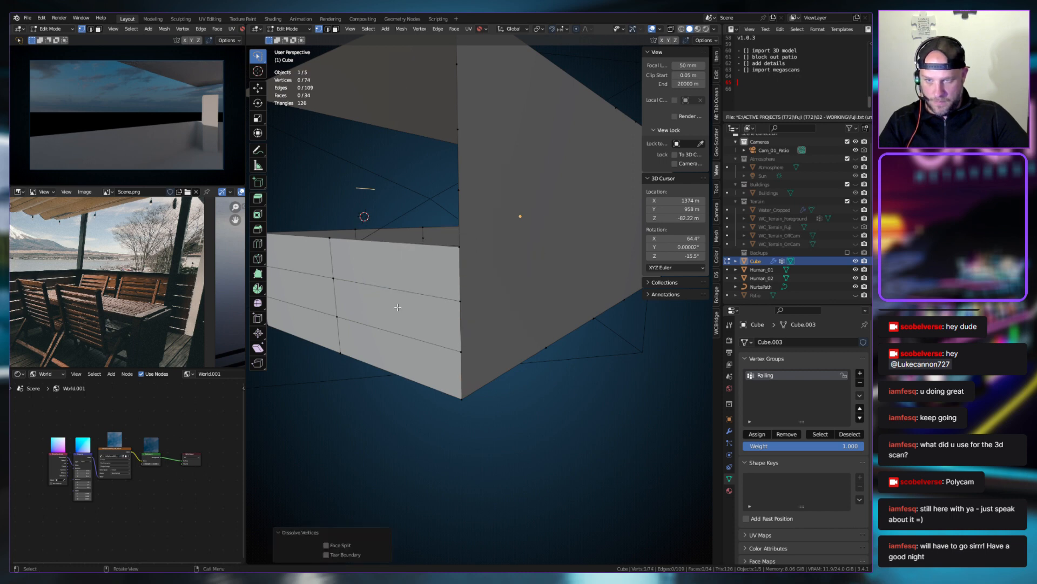
click(466, 356)
middle_drag(467, 357, 543, 311)
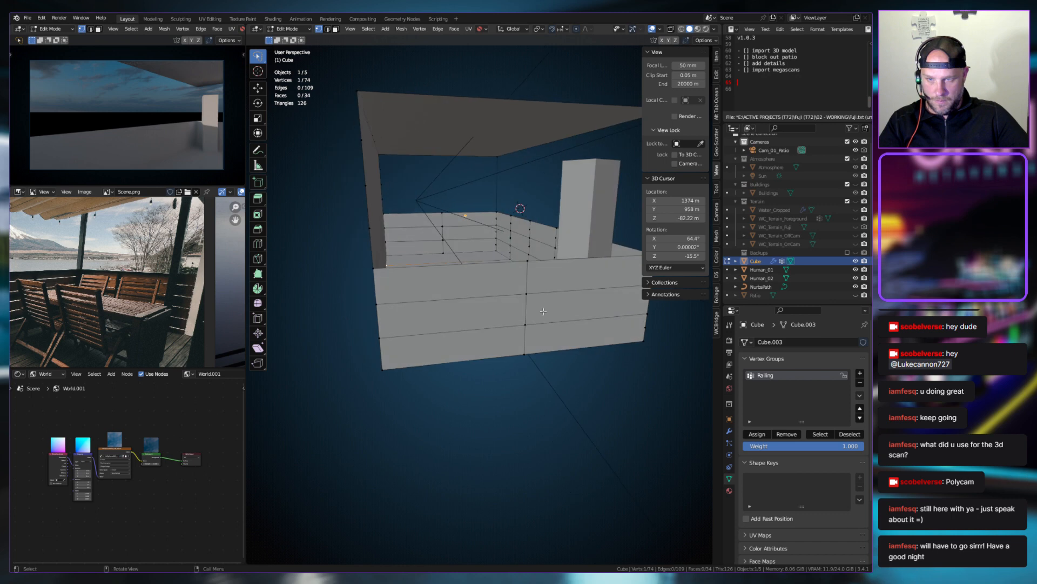
Select the geometry in the Railing vertex group to check its extent, and remove that vertex group
click(819, 433)
mouse_move(556, 372)
middle_down()
mouse_move(530, 367)
mouse_move(561, 380)
middle_up()
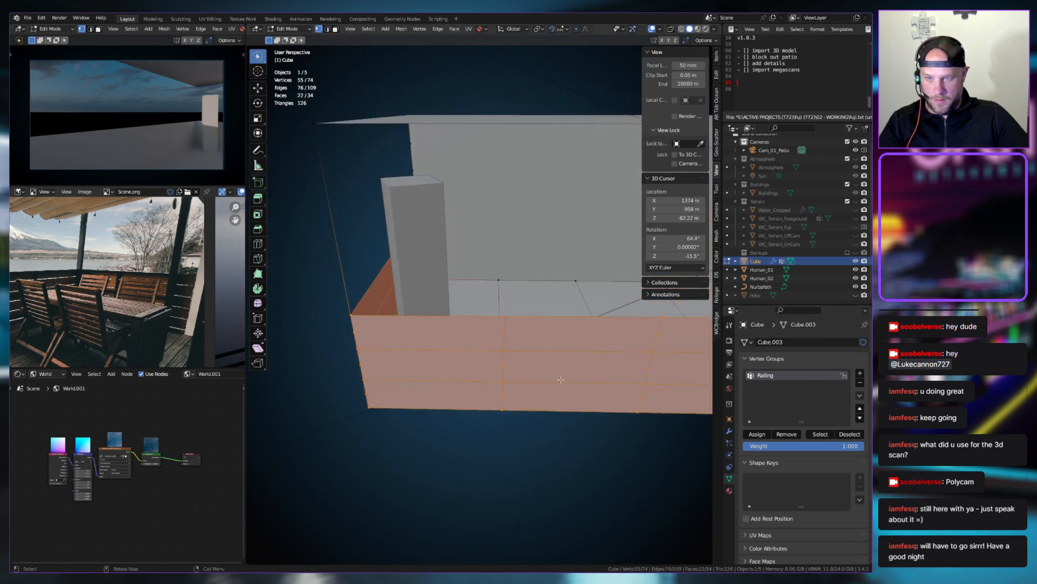
scroll(561, 379, down, 3)
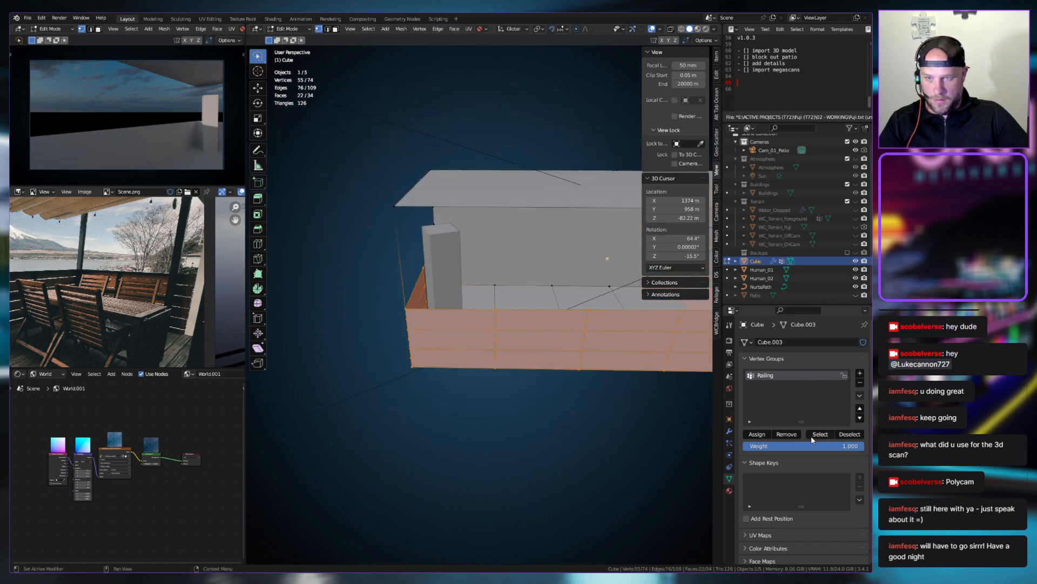
click(860, 382)
Select all faces of the end railing beside the post and the adjoining faces of the long front railing
middle_drag(465, 325, 488, 317)
key(alt+a)
key(3)
click(421, 277)
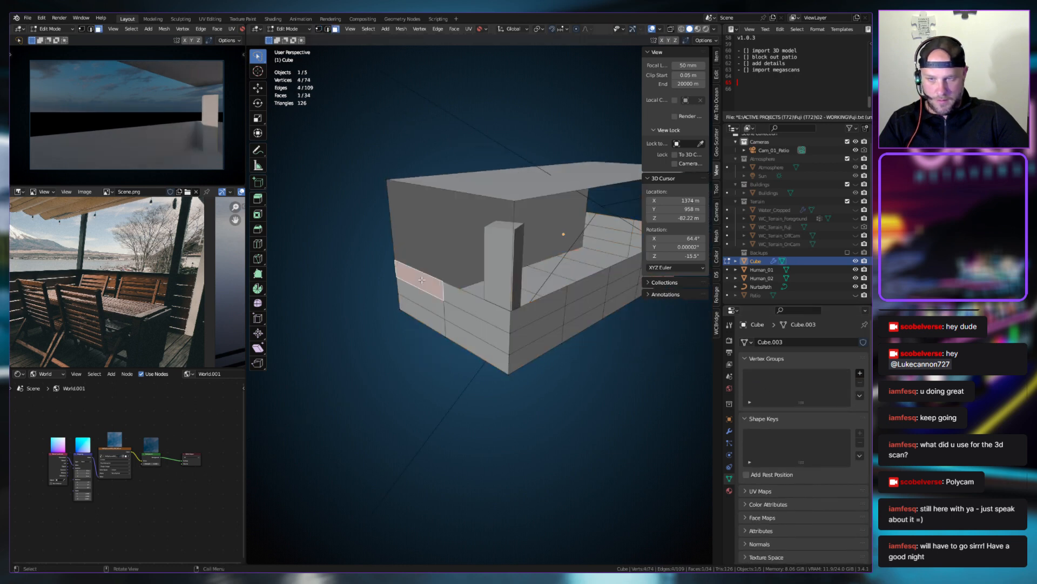
shift+click(422, 300)
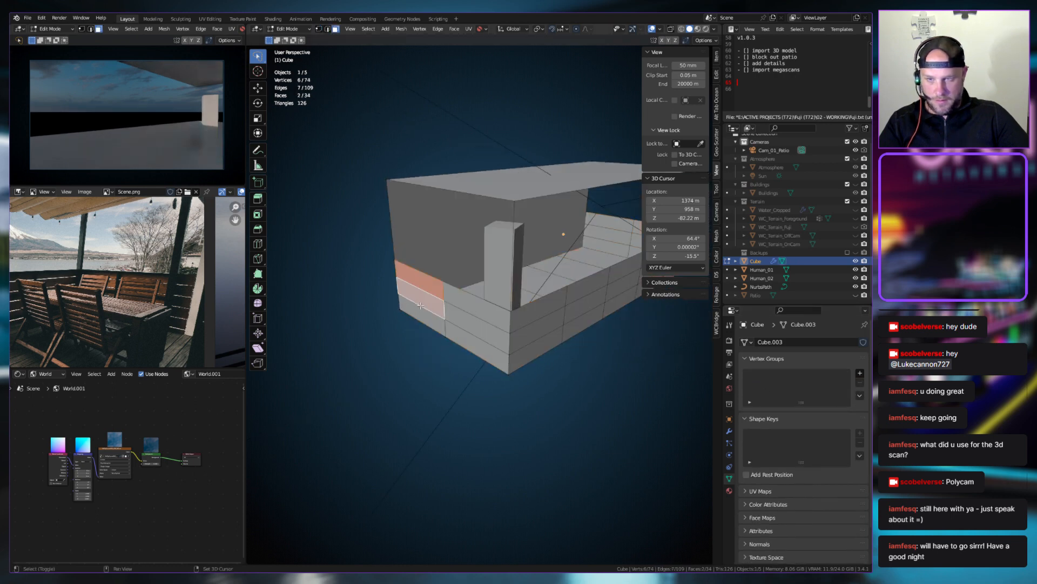
click(461, 333)
shift+click(418, 311)
shift+click(420, 298)
shift+click(457, 299)
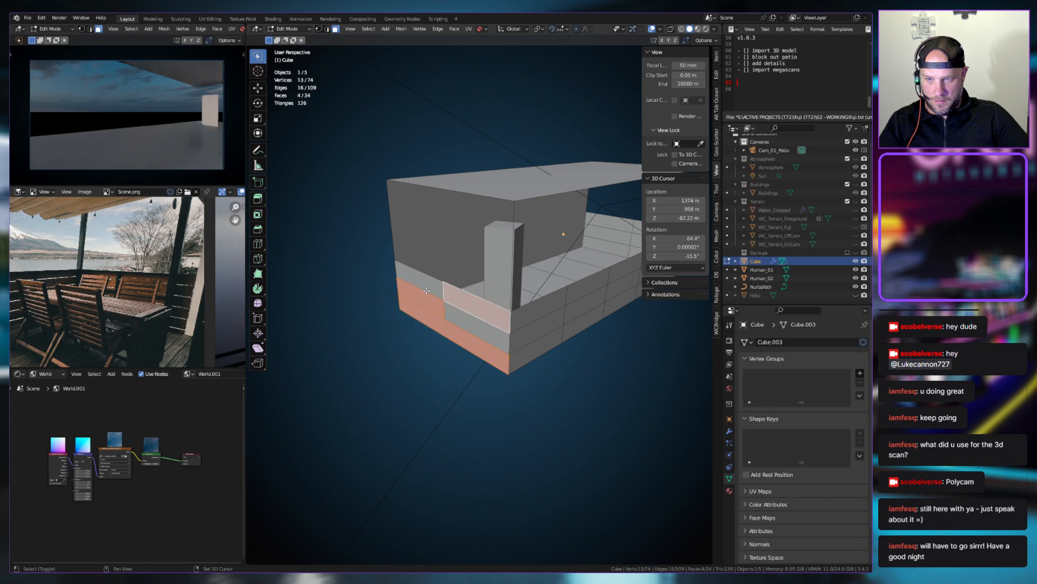
shift+click(425, 285)
shift+click(469, 322)
key(c)
middle_click(517, 331)
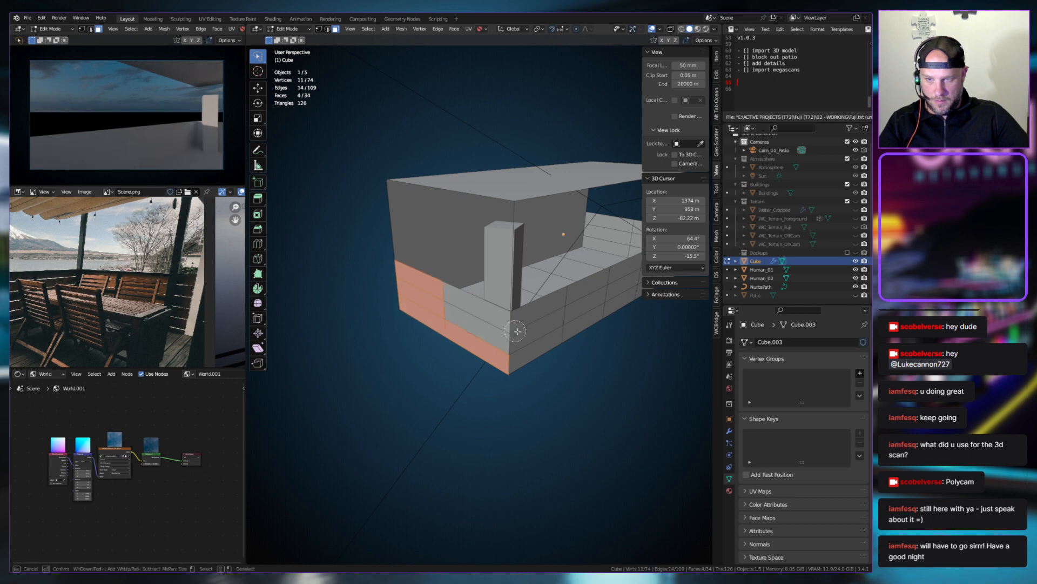
mouse_move(518, 331)
mouse_down()
mouse_move(493, 329)
mouse_move(557, 330)
mouse_move(581, 314)
mouse_up()
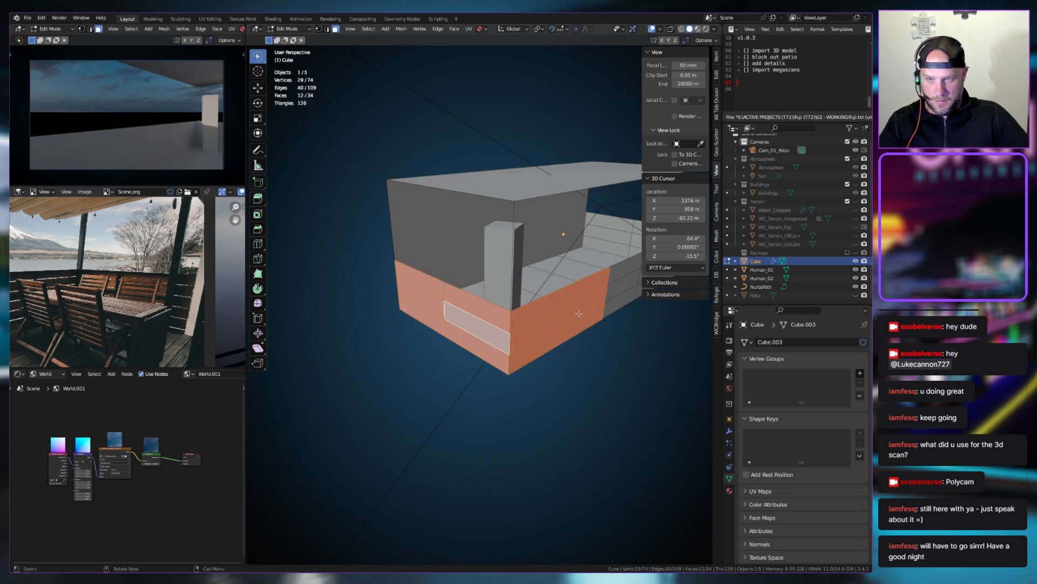
key(Escape)
Extend the face selection over the rest of the long front railing and the opposite end railing
key(KP_Decimal)
middle_drag(508, 320, 389, 296)
key(c)
mouse_move(389, 296)
mouse_down()
mouse_move(535, 295)
mouse_move(562, 316)
mouse_up()
mouse_move(562, 316)
middle_down()
mouse_move(597, 315)
mouse_move(435, 290)
middle_up()
click(434, 290)
mouse_move(435, 290)
mouse_down()
mouse_move(549, 306)
mouse_move(562, 277)
mouse_up()
key(Escape)
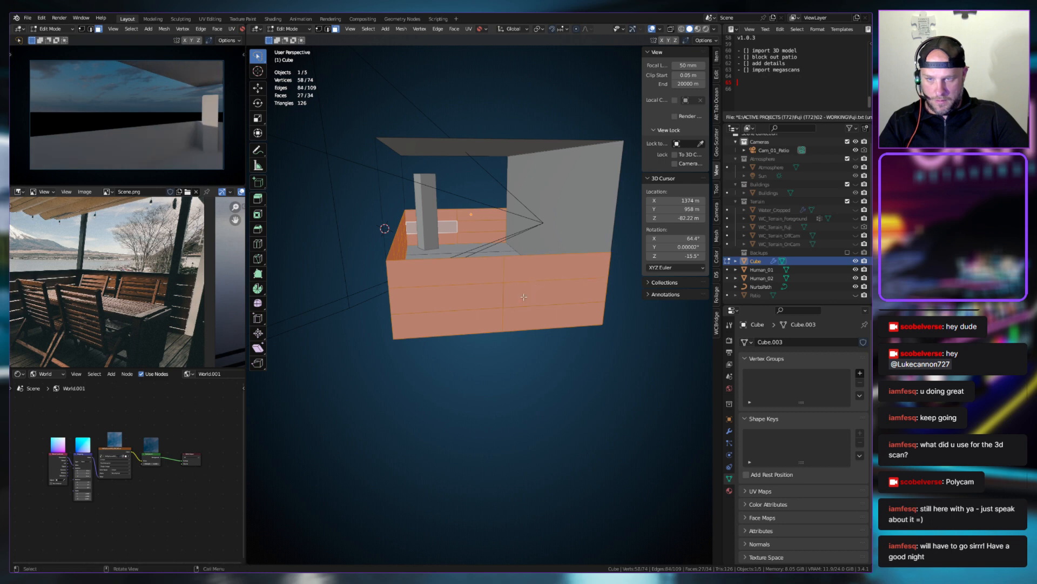
middle_drag(483, 300, 554, 308)
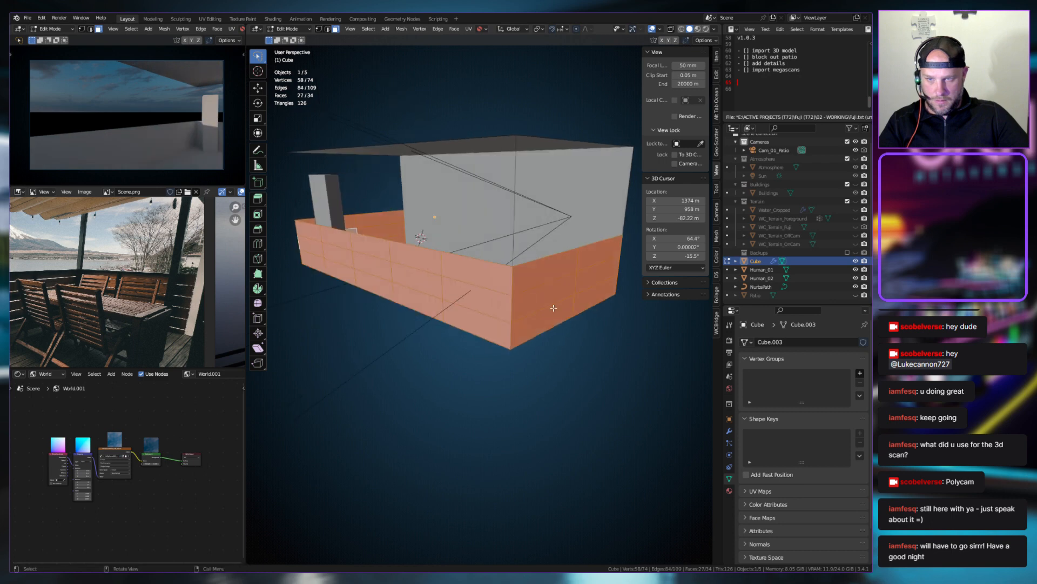
Create a vertex group named Railing, assign the selected railing faces to it and reselect the group to verify it
click(860, 373)
double_click(765, 375)
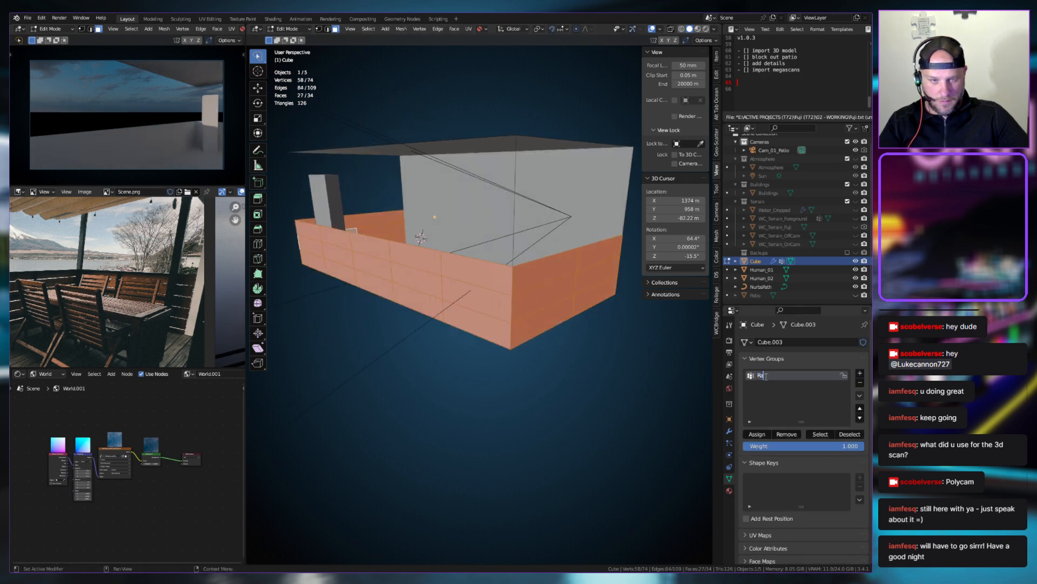
text(Railing)
key(Return)
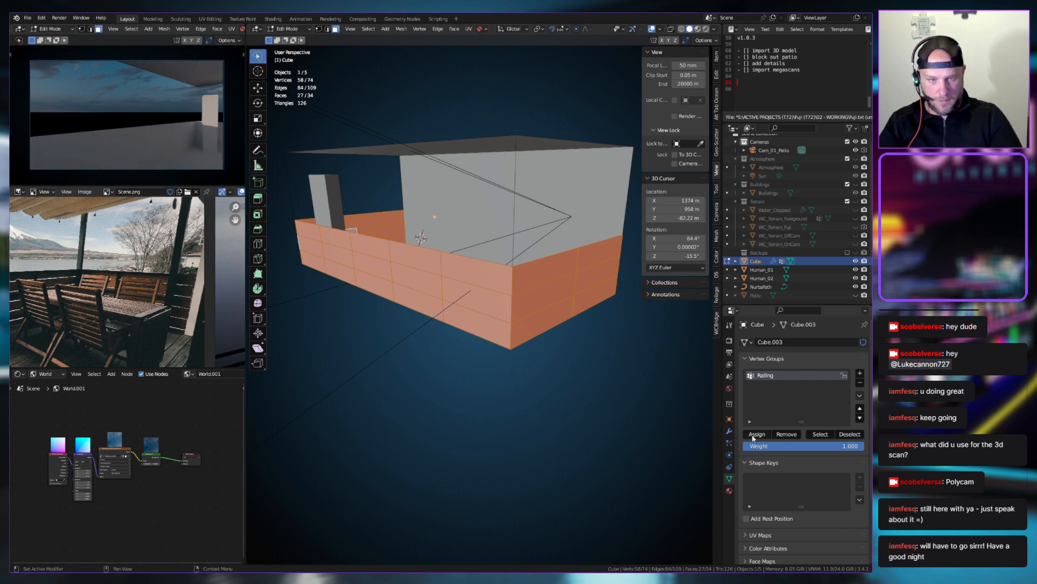
click(849, 434)
click(819, 435)
middle_drag(535, 346, 626, 347)
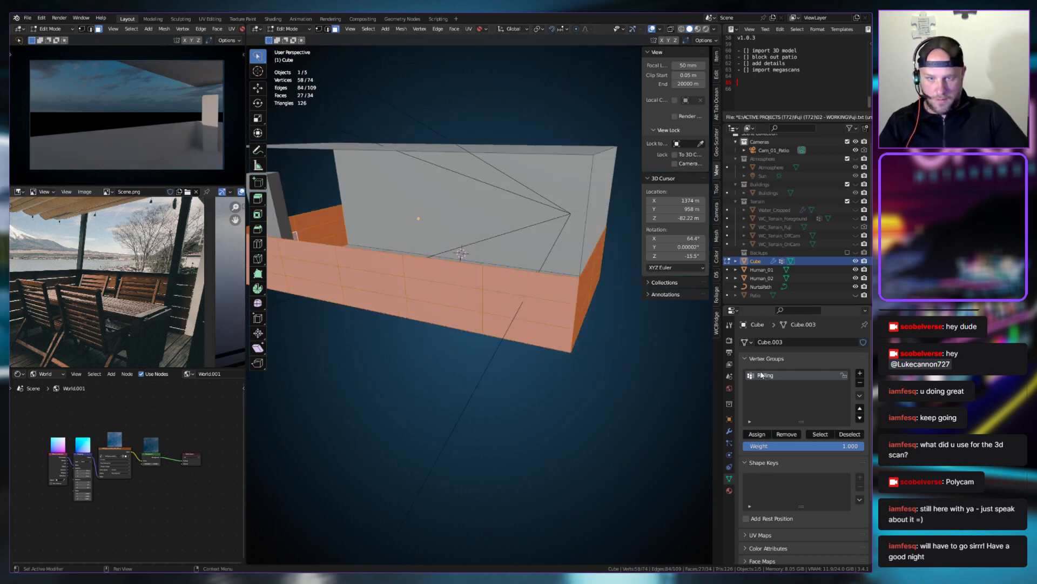
Set the Wireframe modifier's vertex group to Railing in Object Mode and display the modifier in the viewport
key(Tab)
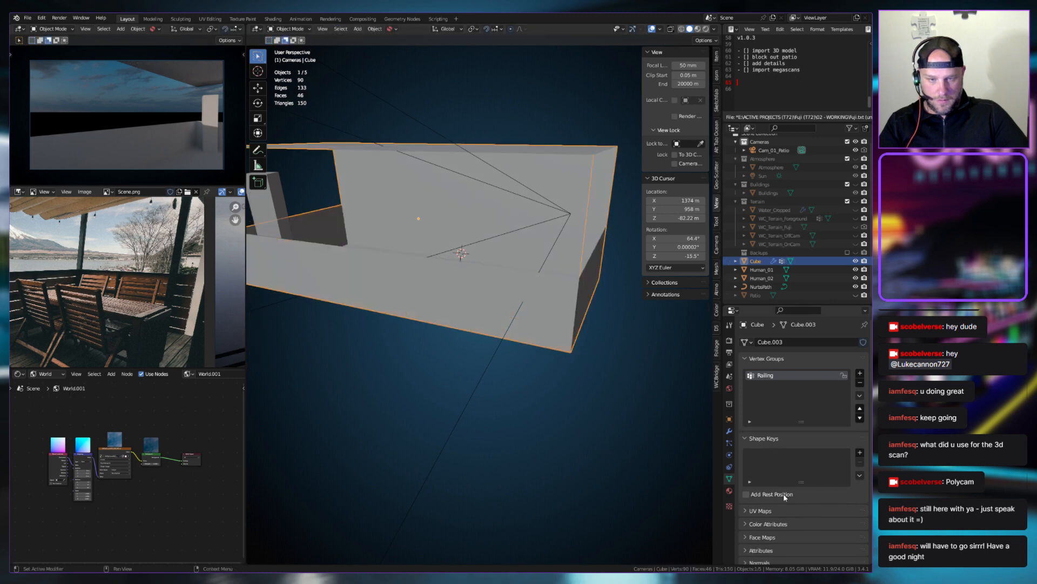
click(729, 431)
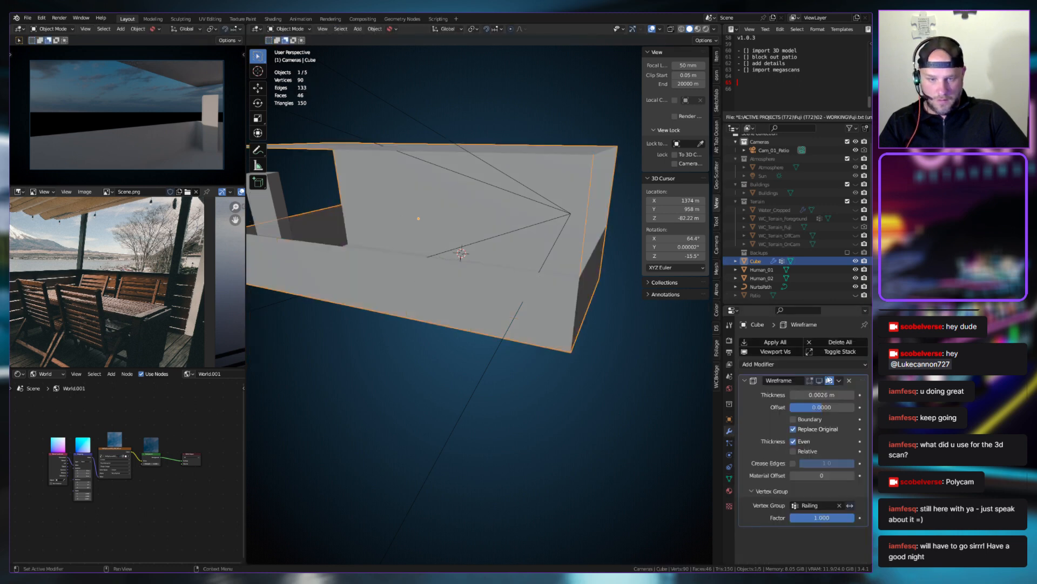
click(794, 506)
click(771, 403)
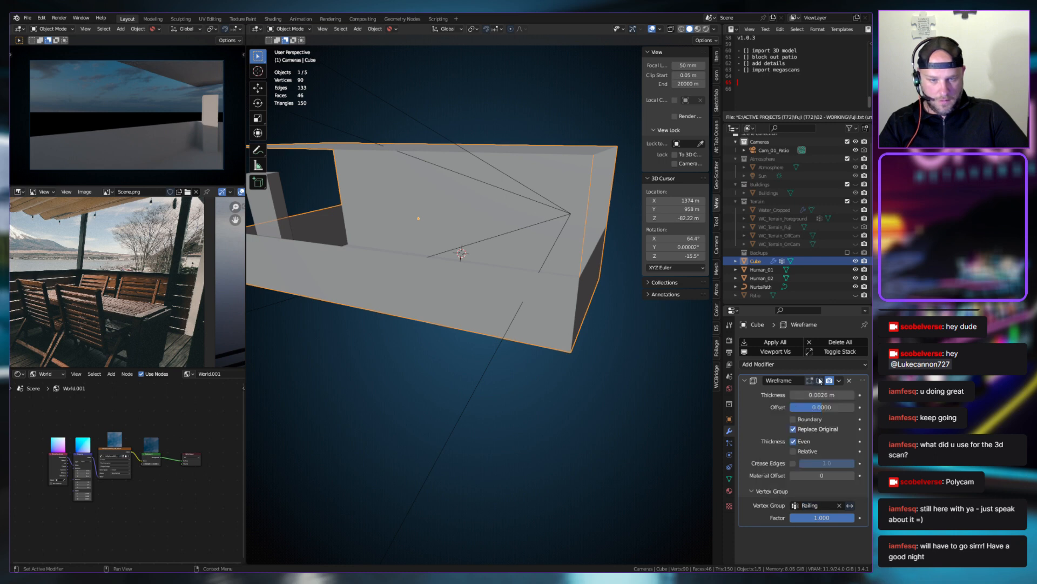
scroll(589, 347, up, 3)
shift+middle_drag(589, 347, 480, 360)
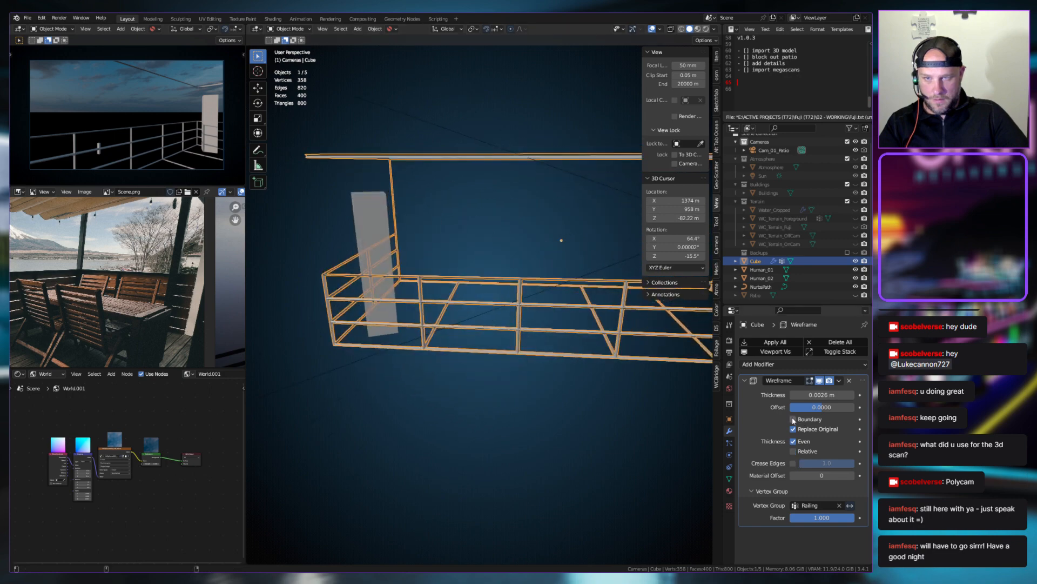
middle_drag(594, 373, 461, 374)
Separate the selected railing faces into their own object and check the two split meshes in Edit Mode
key(Tab)
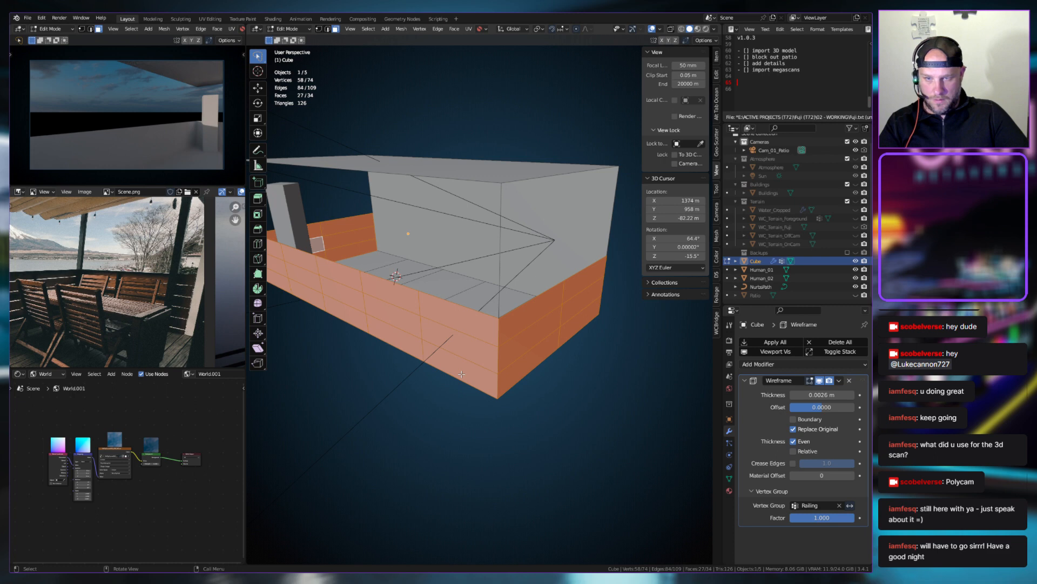
key(Tab)
key(Tab)
key(p)
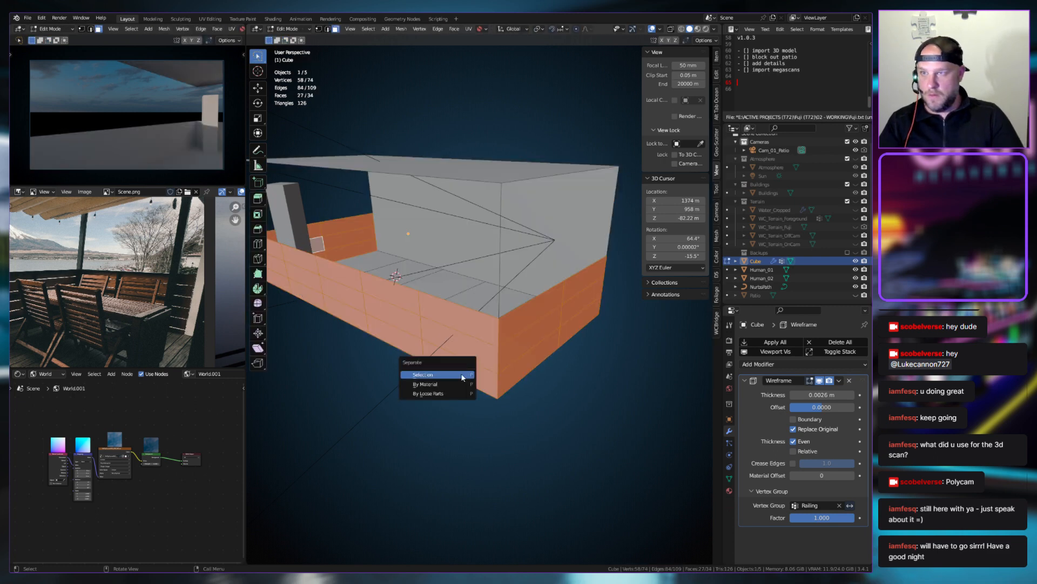
click(463, 376)
key(Tab)
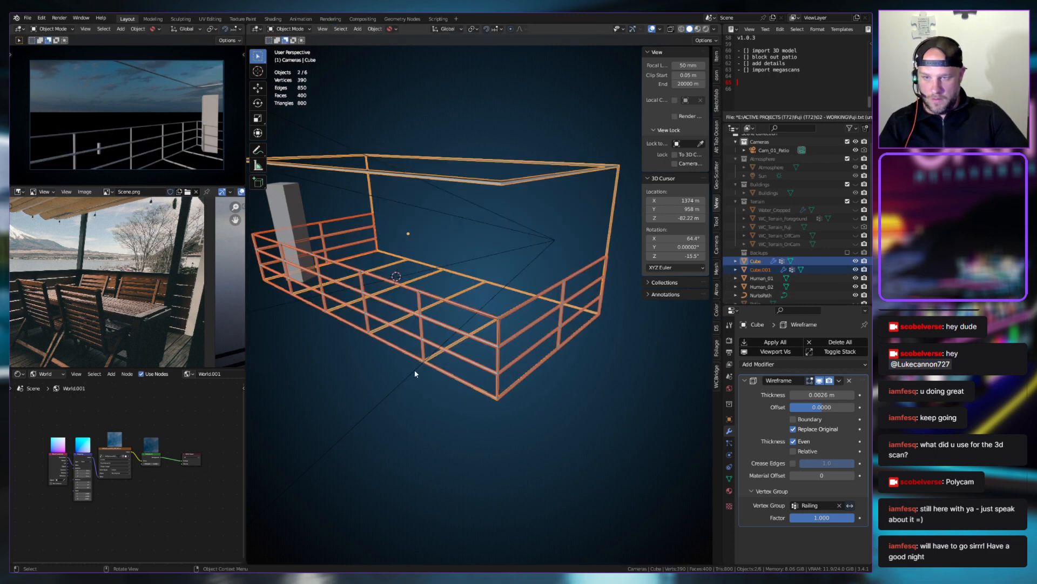
middle_drag(466, 374, 432, 372)
key(Tab)
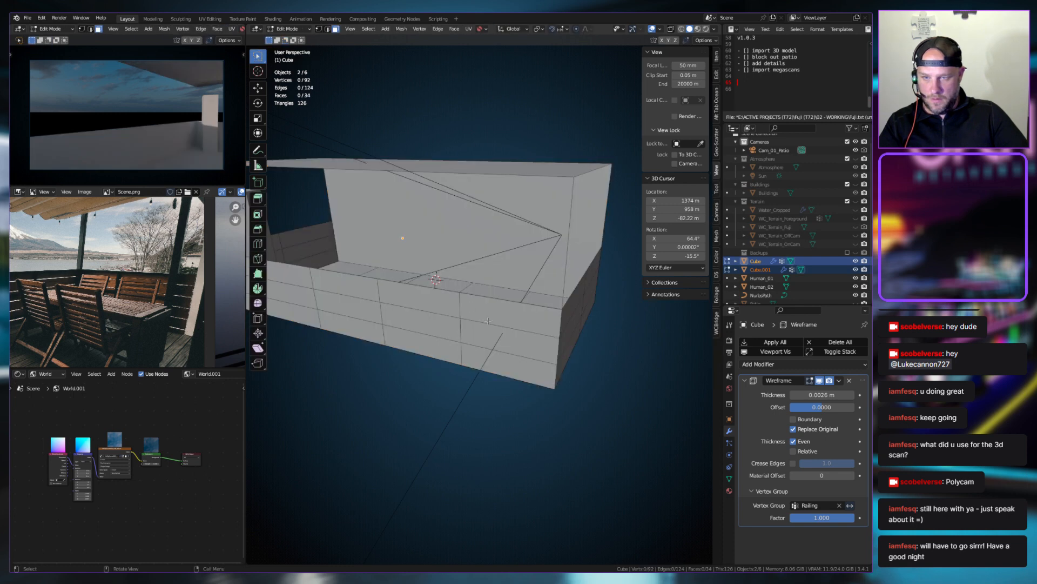
click(471, 304)
click(522, 415)
key(Tab)
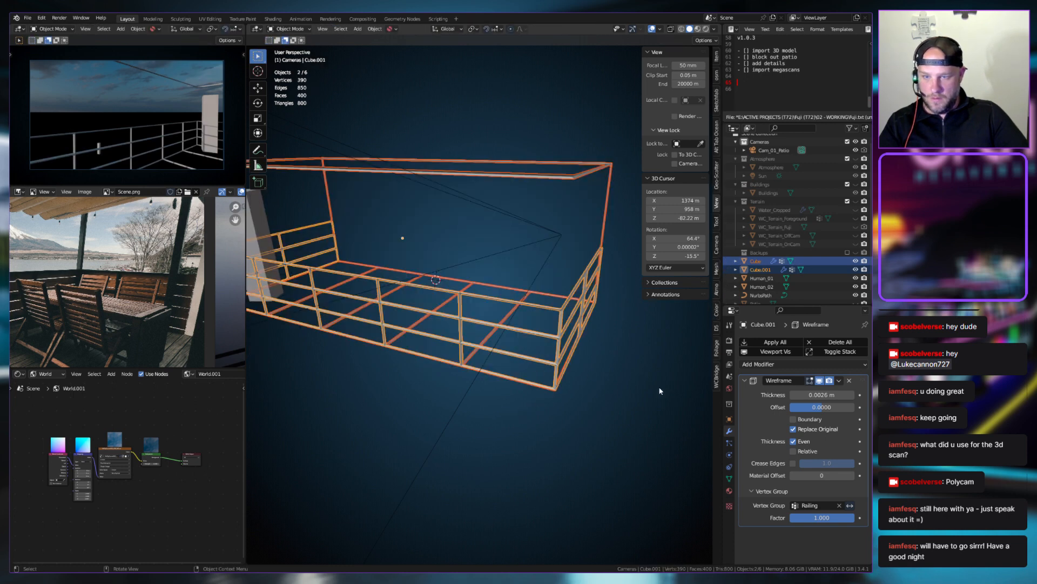
Rename the main patio object Patio_Main and the separated railing object Patio_Rail
double_click(757, 261)
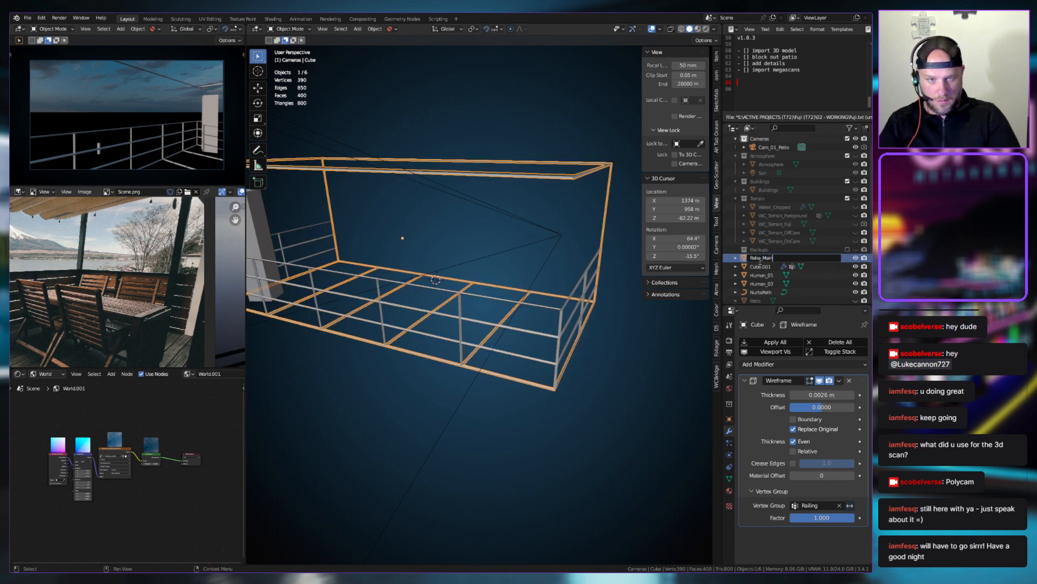
key(Return)
click(760, 262)
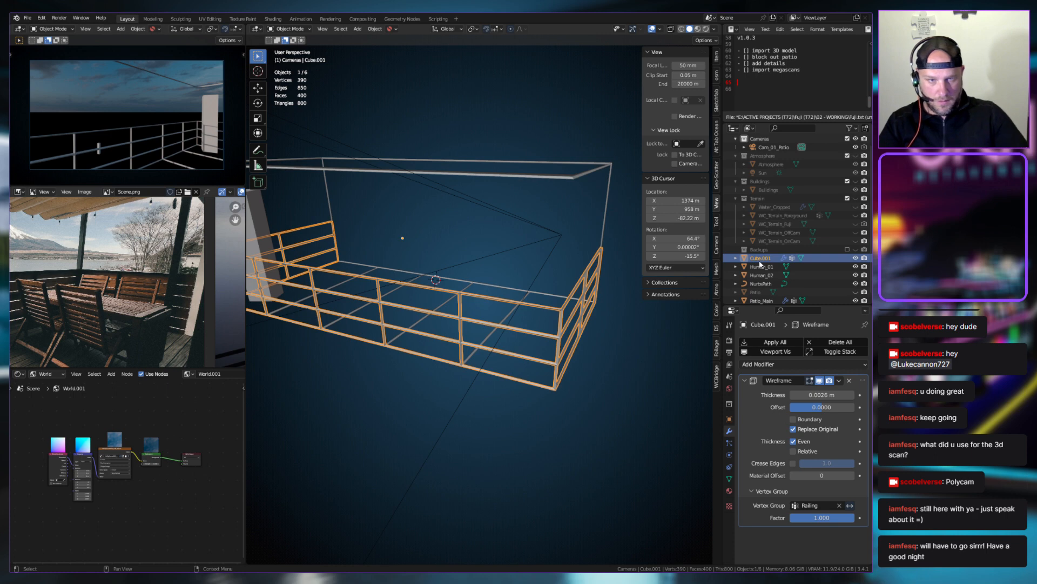
double_click(759, 261)
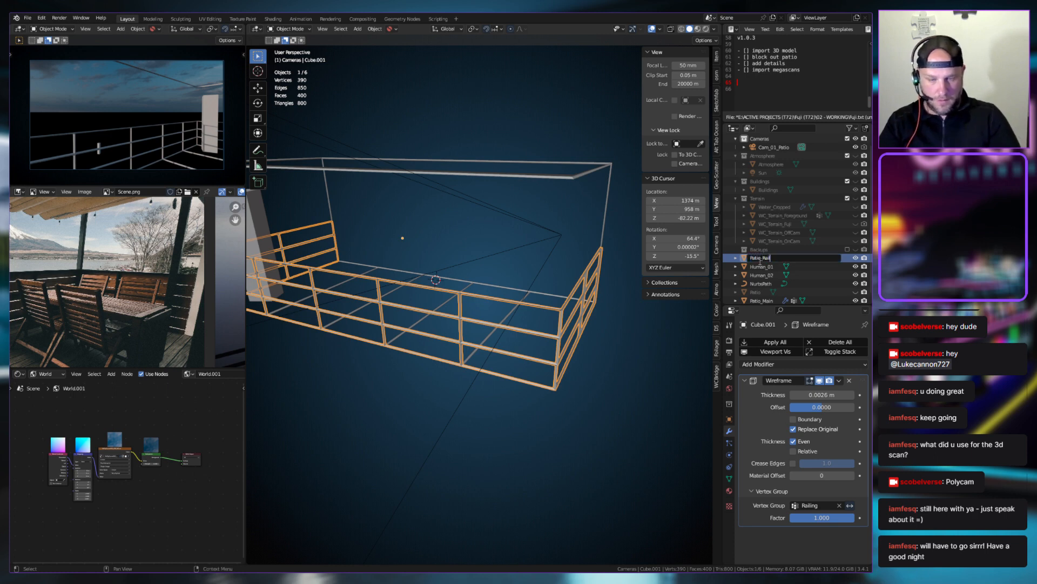
text(Patio_Rail)
key(Return)
Check the Wireframe modifier on Patio_Rail and remove the Wireframe modifier from Patio_Main
click(637, 363)
middle_drag(637, 364, 488, 292)
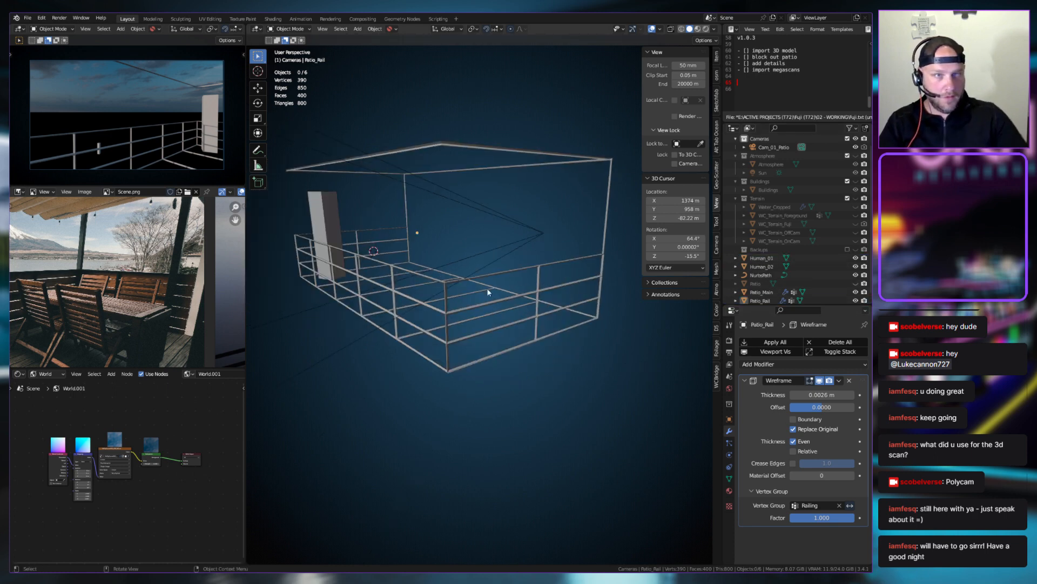
click(528, 274)
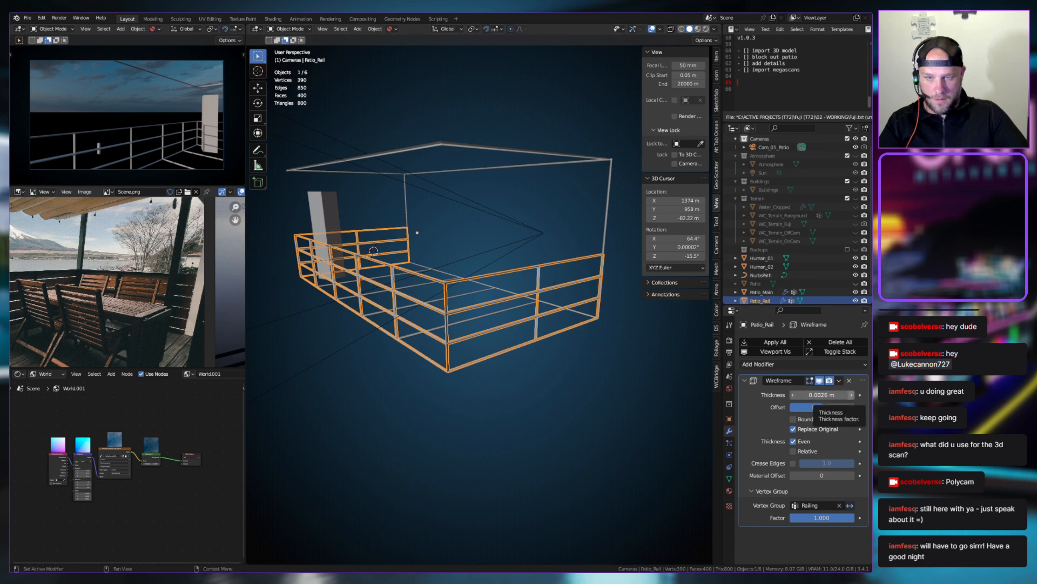
middle_drag(648, 378, 789, 325)
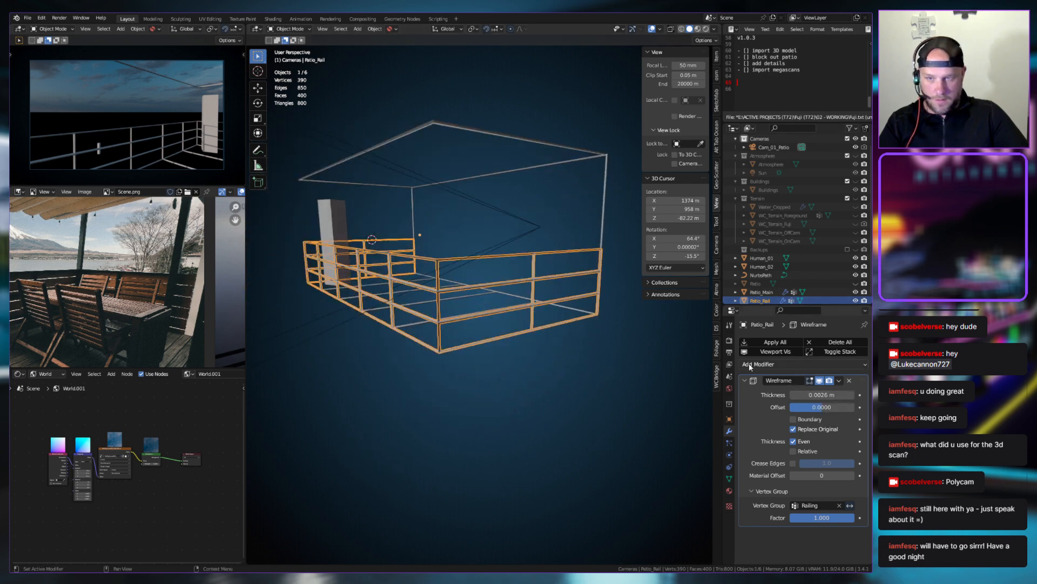
click(605, 218)
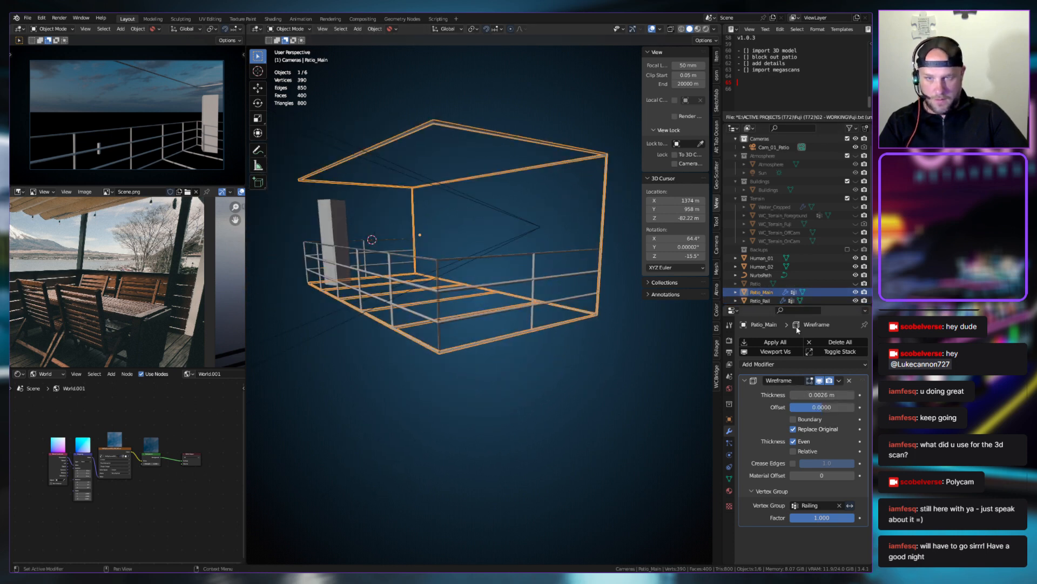
click(850, 380)
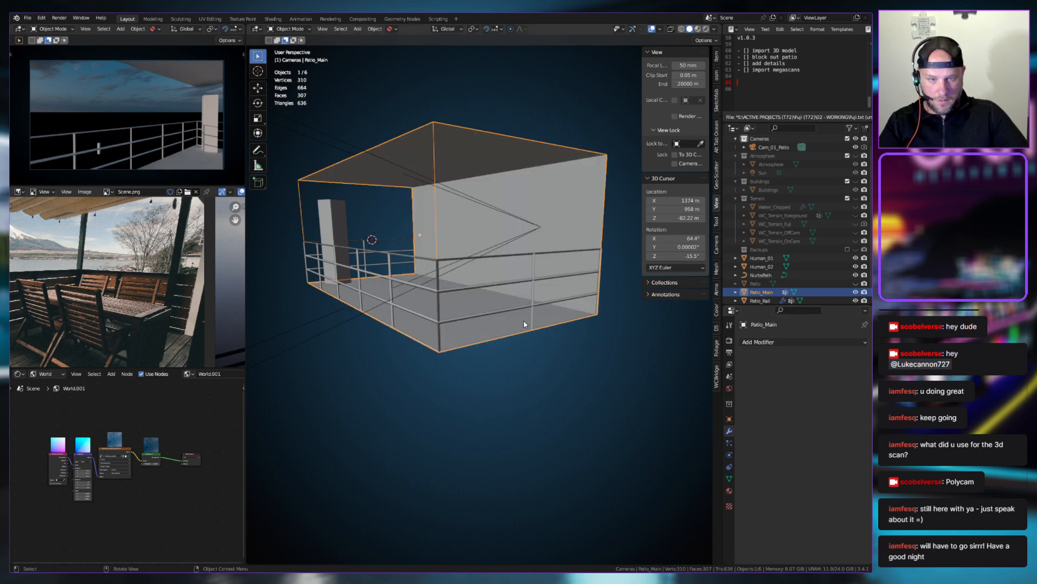
Select Patio_Rail and examine the wireframe railing's corners and posts from several angles around the patio column
middle_drag(562, 351, 446, 332)
click(445, 329)
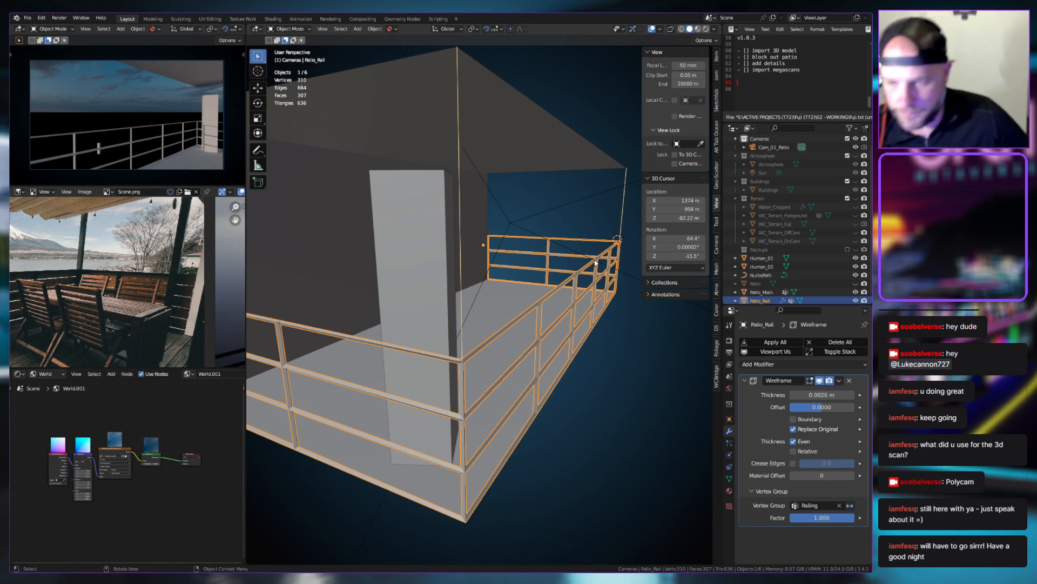
middle_drag(595, 240, 455, 320)
click(462, 391)
middle_drag(463, 391, 438, 346)
click(398, 309)
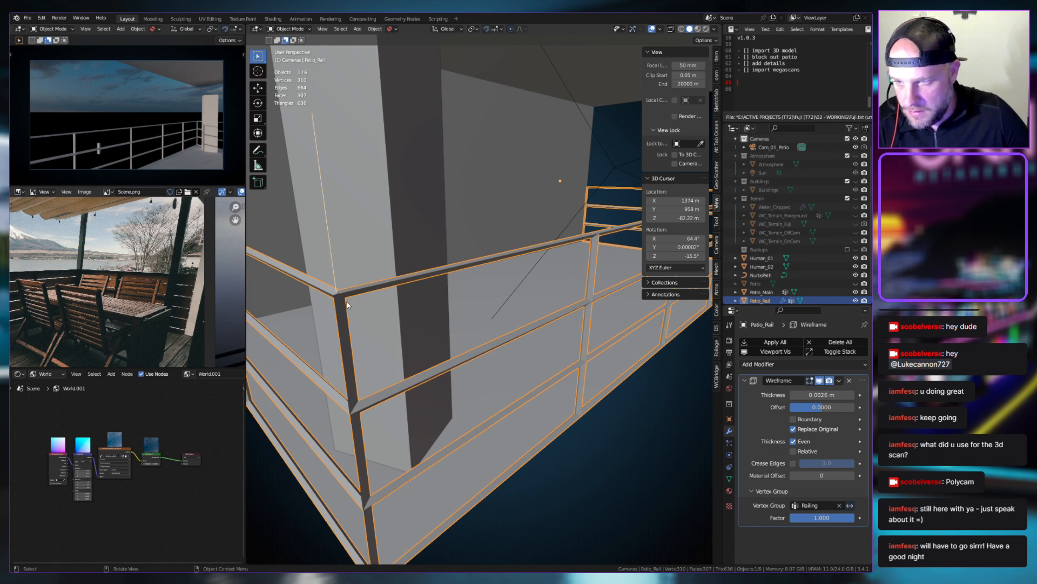
middle_drag(534, 349, 409, 352)
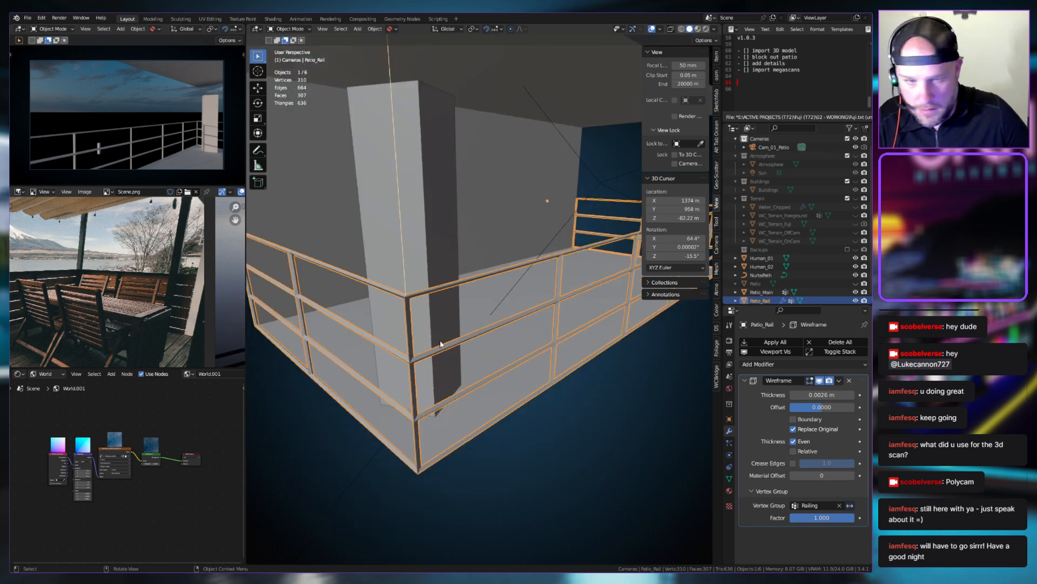
middle_drag(516, 402, 542, 411)
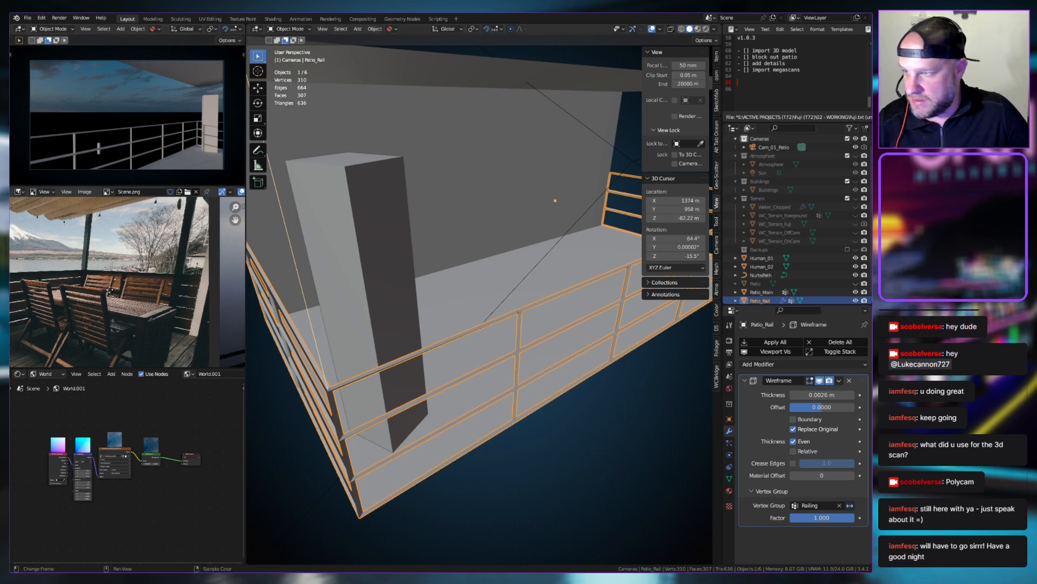
middle_drag(356, 346, 485, 370)
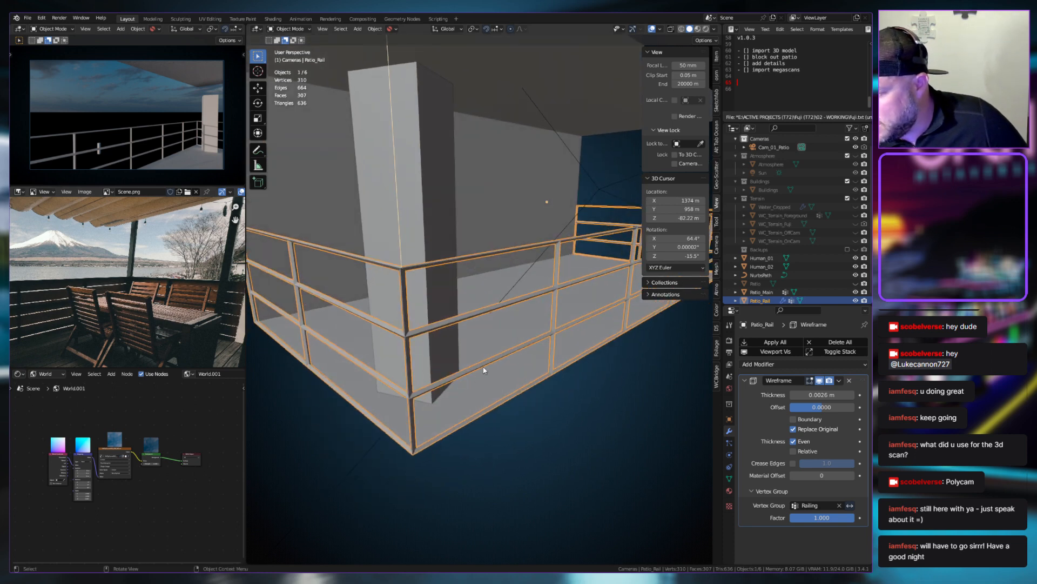
middle_drag(530, 279, 417, 270)
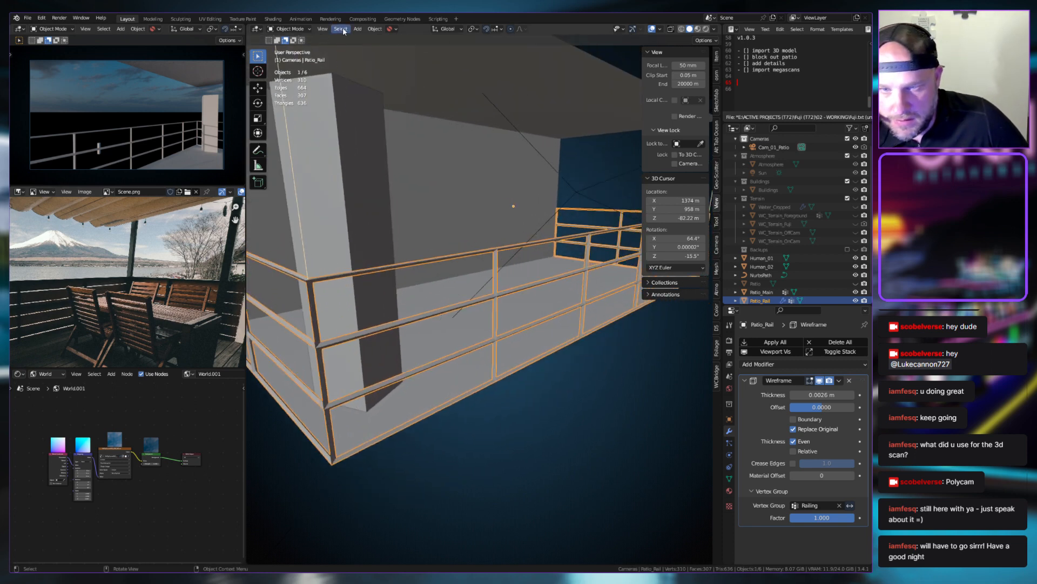
Add a mesh cube at the 3D cursor and scale it uniformly to about 0.036
click(357, 29)
mouse_move(389, 39)
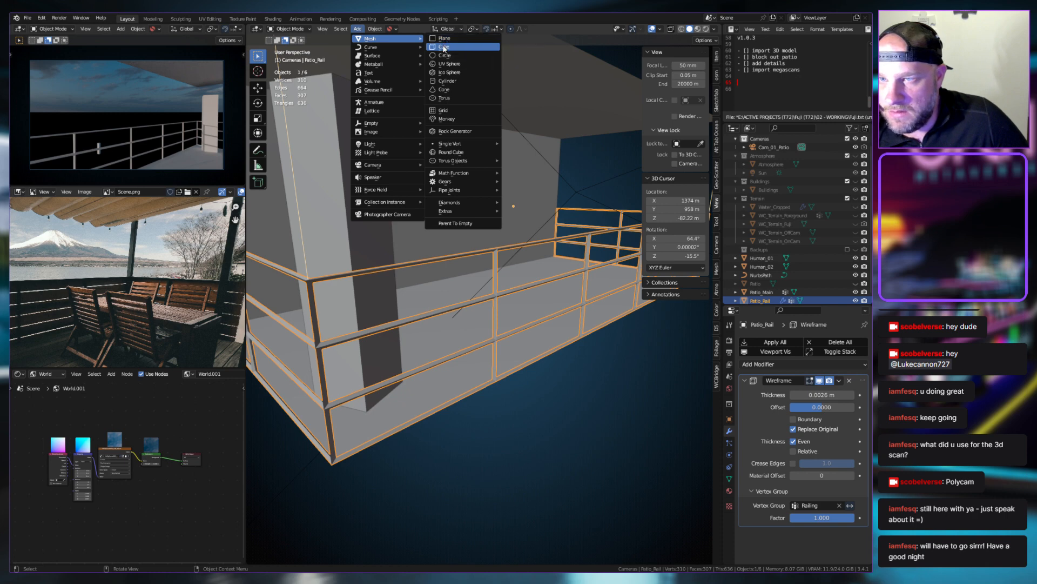
click(444, 47)
scroll(621, 335, down, 5)
key(s)
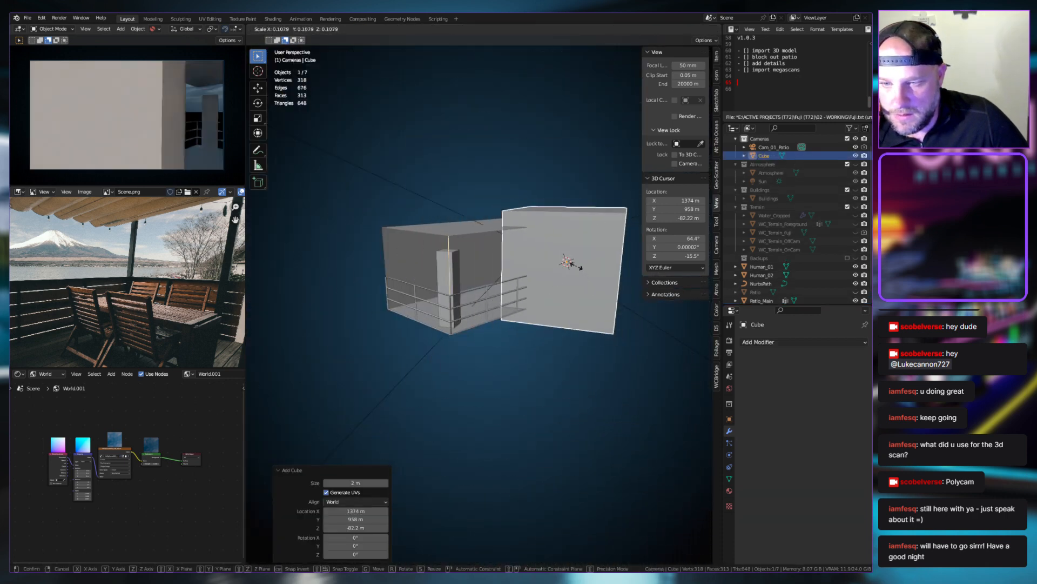
click(571, 266)
middle_drag(572, 266, 579, 286)
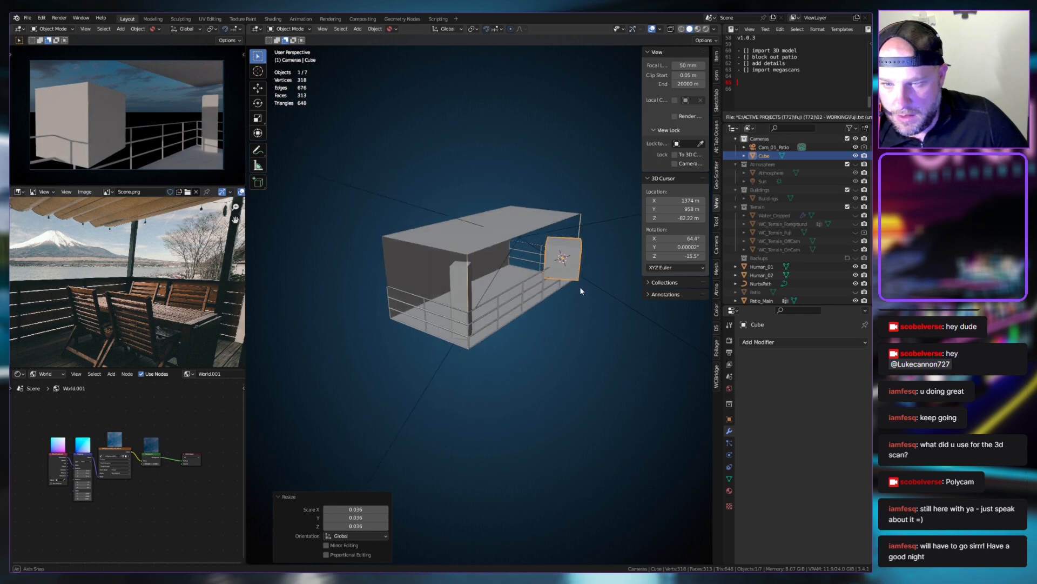
Shift the cube slightly along the Y axis and rotate it about the Z axis toward the patio's orientation
key(g)
key(y)
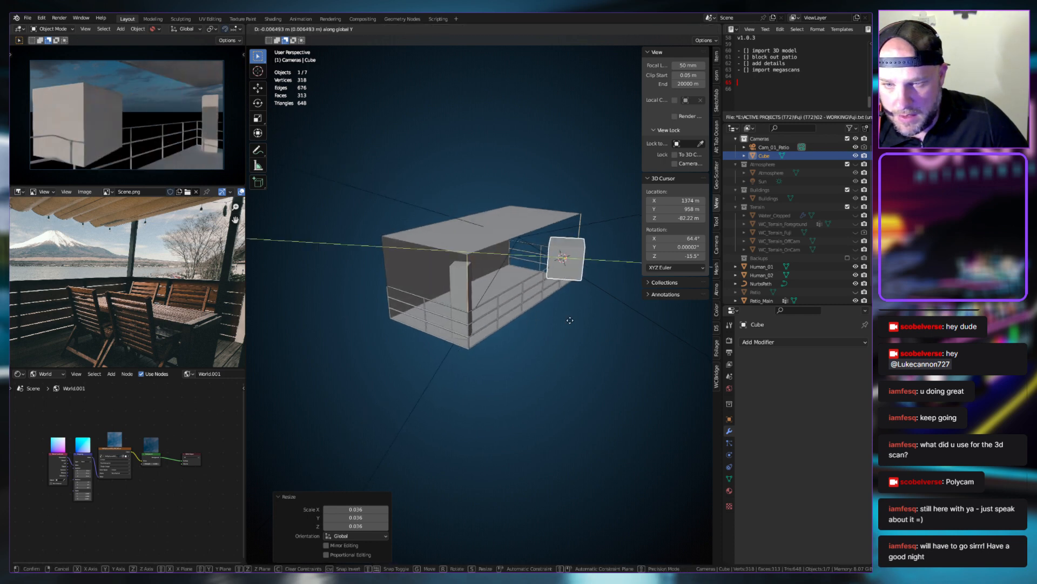
click(572, 318)
key(r)
key(z)
click(592, 319)
key(r)
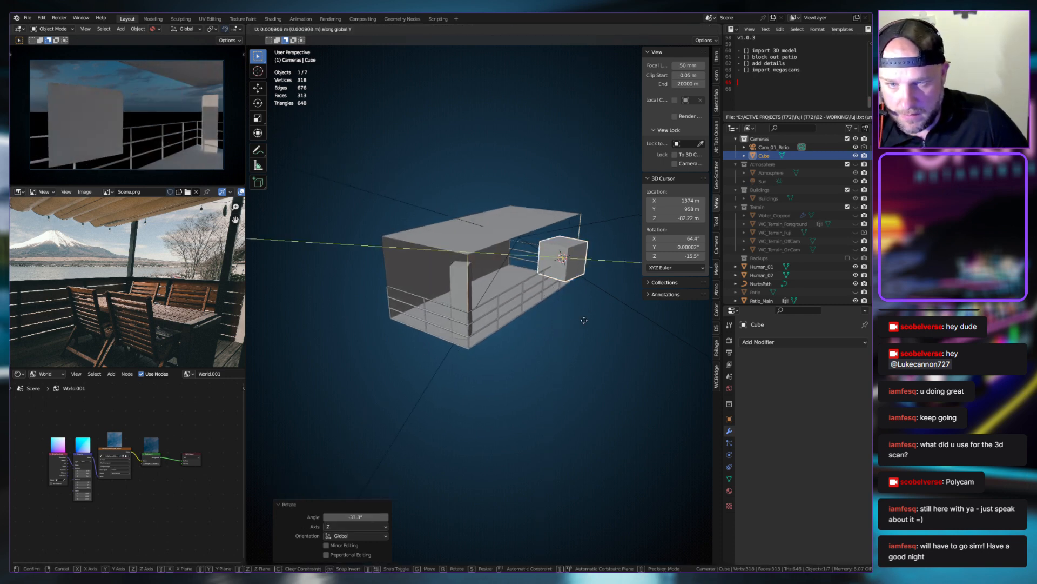
key(Escape)
Move the cube to the patio corner by the column in top view and scale it uniformly to about 0.248
key(KP_7)
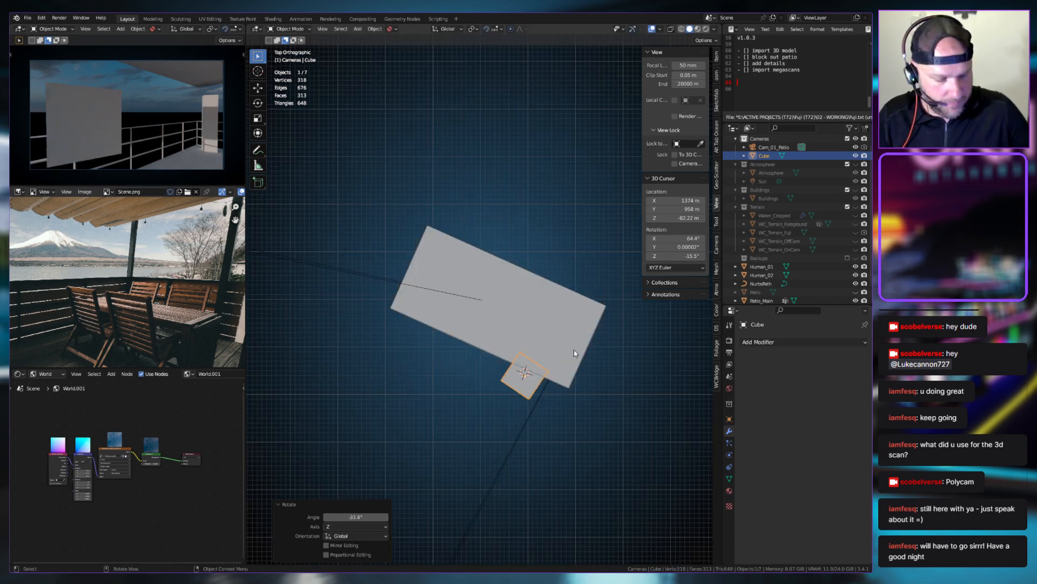
key(g)
scroll(438, 297, up, 1)
key(KP_Decimal)
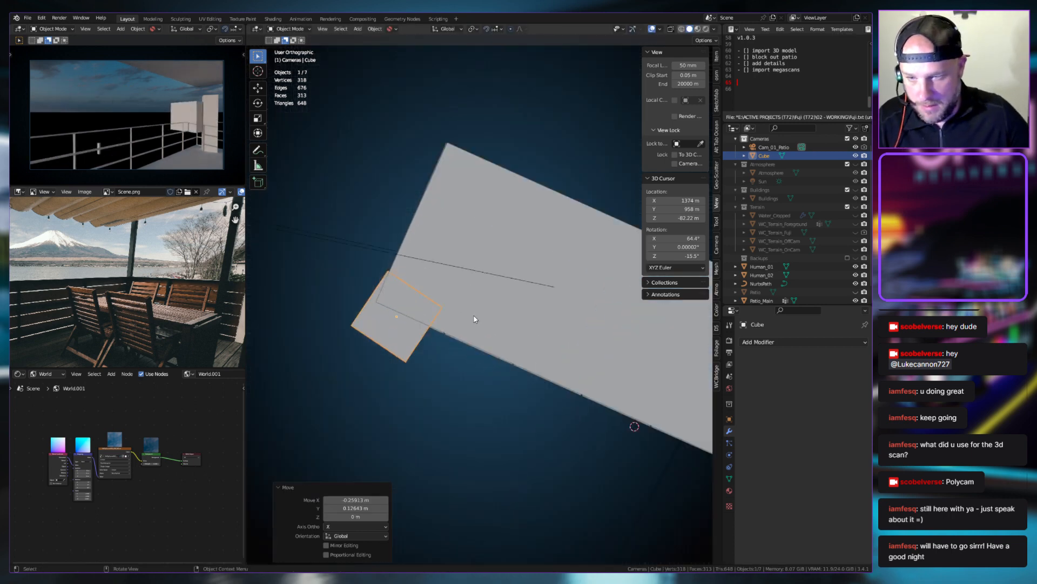
middle_drag(474, 319, 561, 232)
key(s)
click(502, 285)
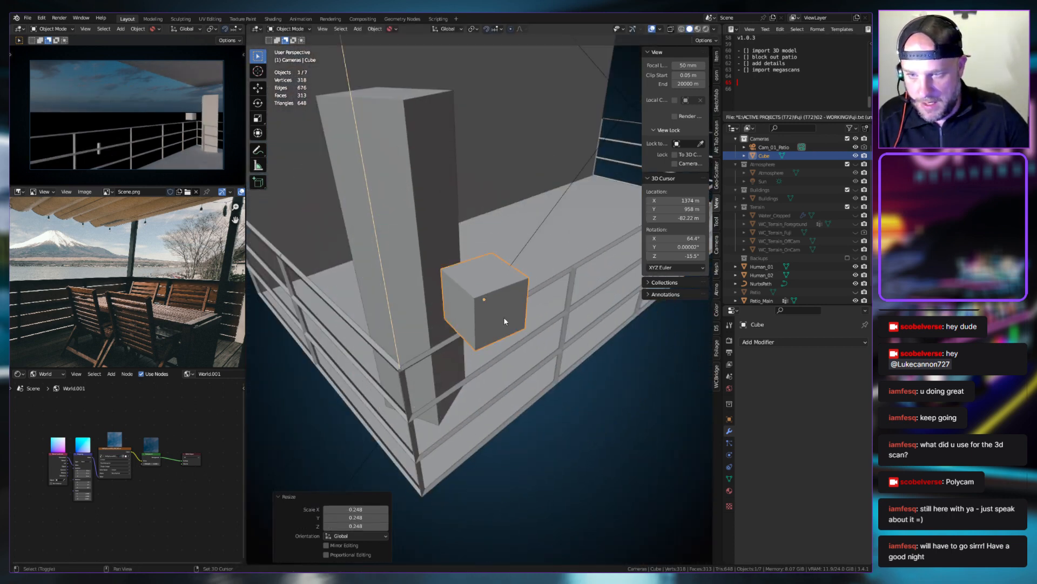
Lower the cube by about 0.018 m to the top rail and rotate it about 11.2° around the Z axis
key(g)
middle_drag(504, 317, 579, 298)
key(z)
click(489, 306)
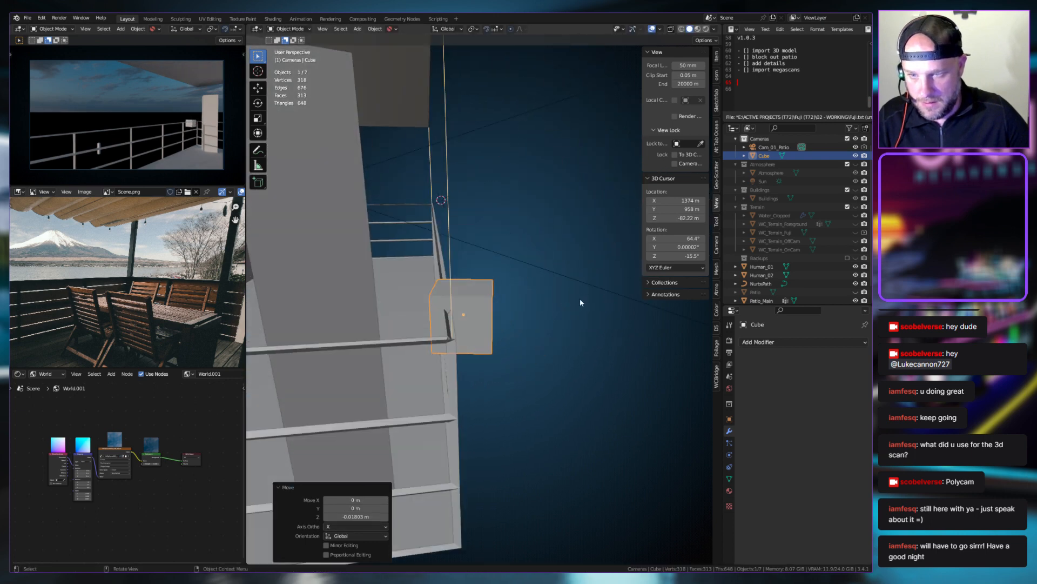
key(r)
key(z)
click(585, 272)
Flatten the cube along the global Y axis in two scalings to form a thin panel beside the railing
key(s)
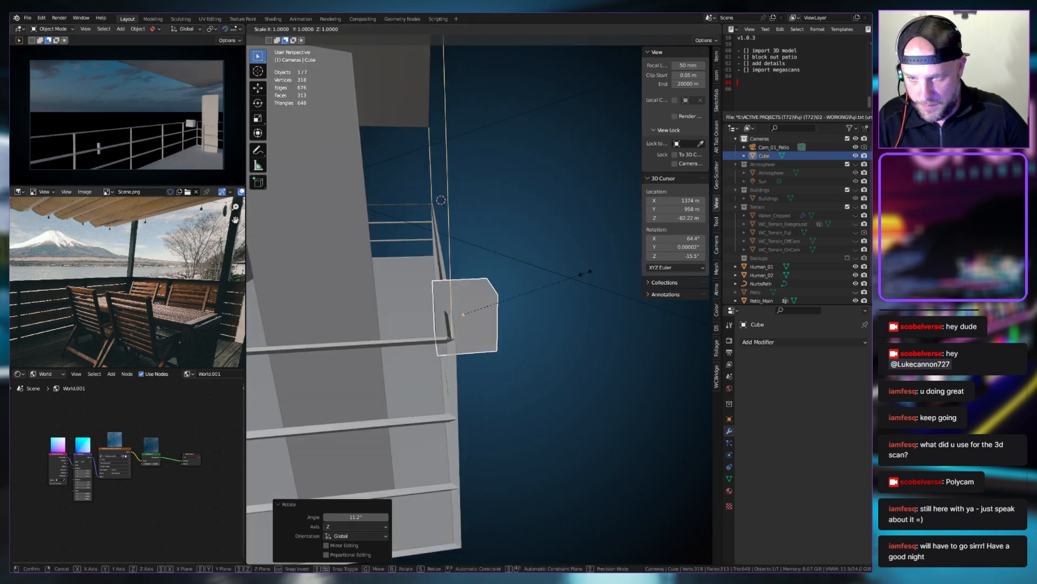
key(x)
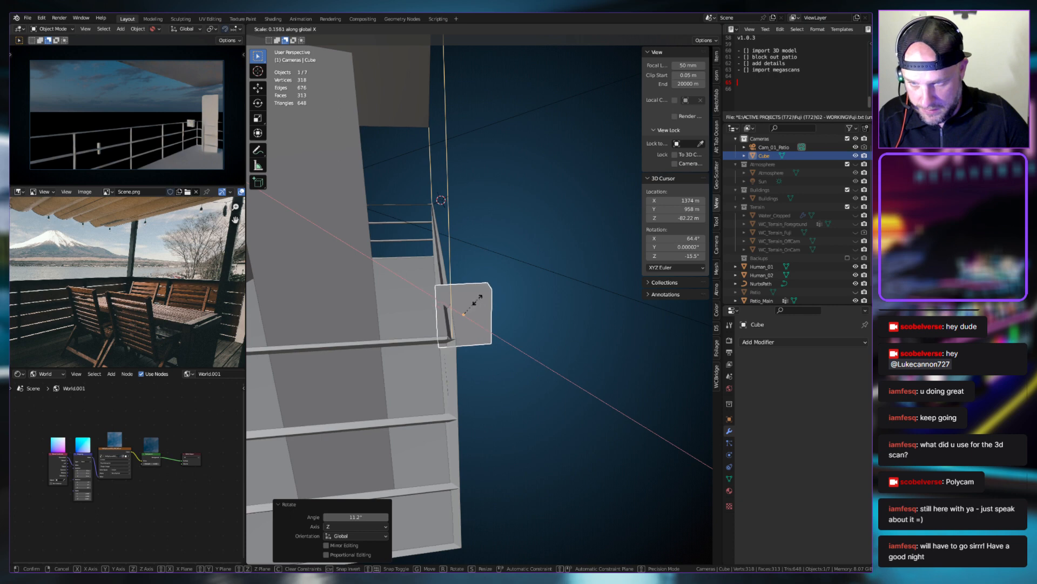
key(y)
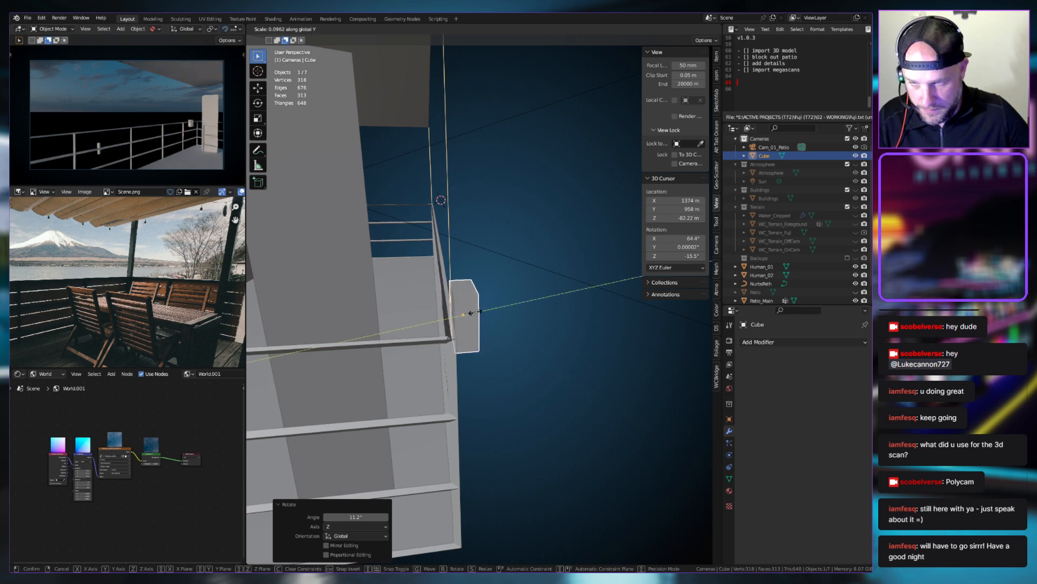
click(468, 312)
middle_drag(493, 312, 487, 310)
key(s)
key(y)
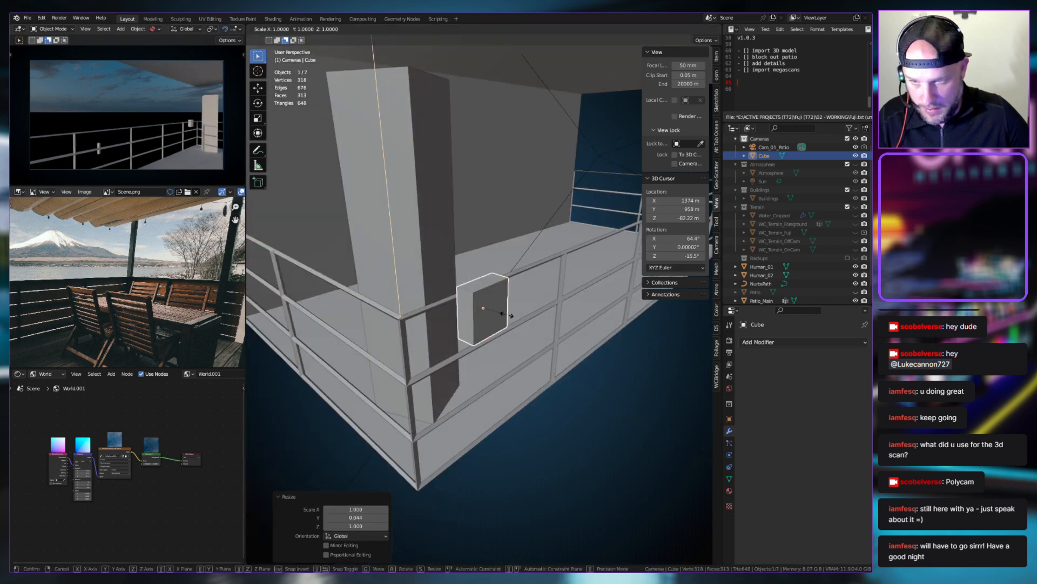
click(479, 308)
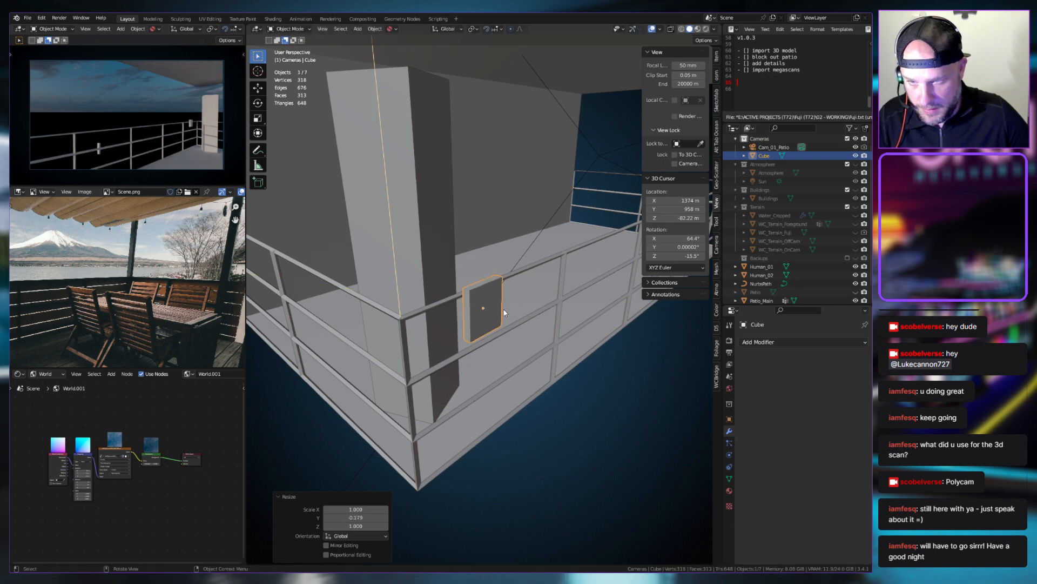
Scale the panel's height along the Z axis to about 0.516
middle_drag(478, 308, 524, 292)
key(s)
key(z)
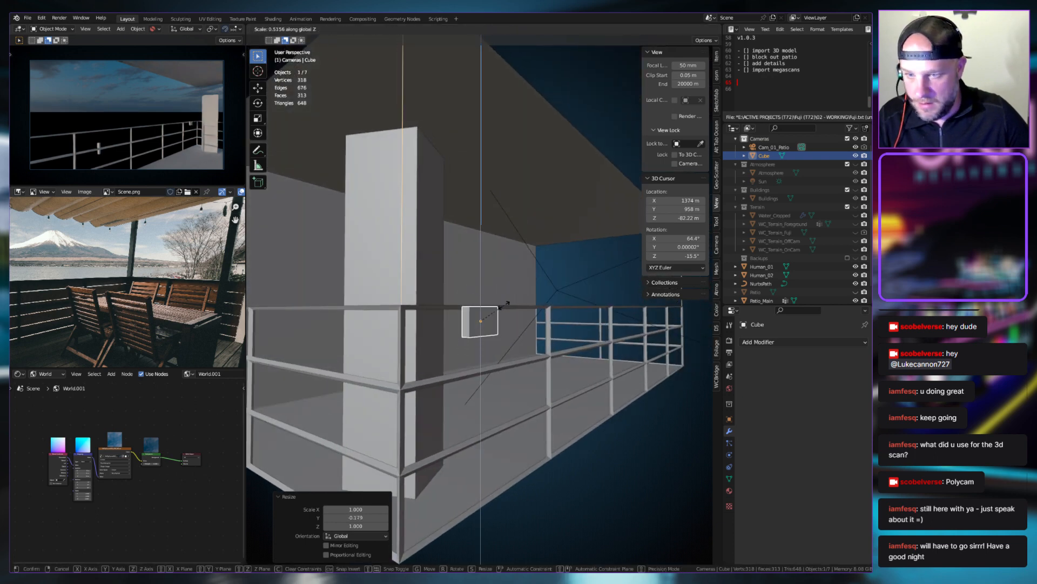
click(503, 304)
Move the panel along the X and Y axes so it sits against the outside of the railing near the corner
key(g)
key(y)
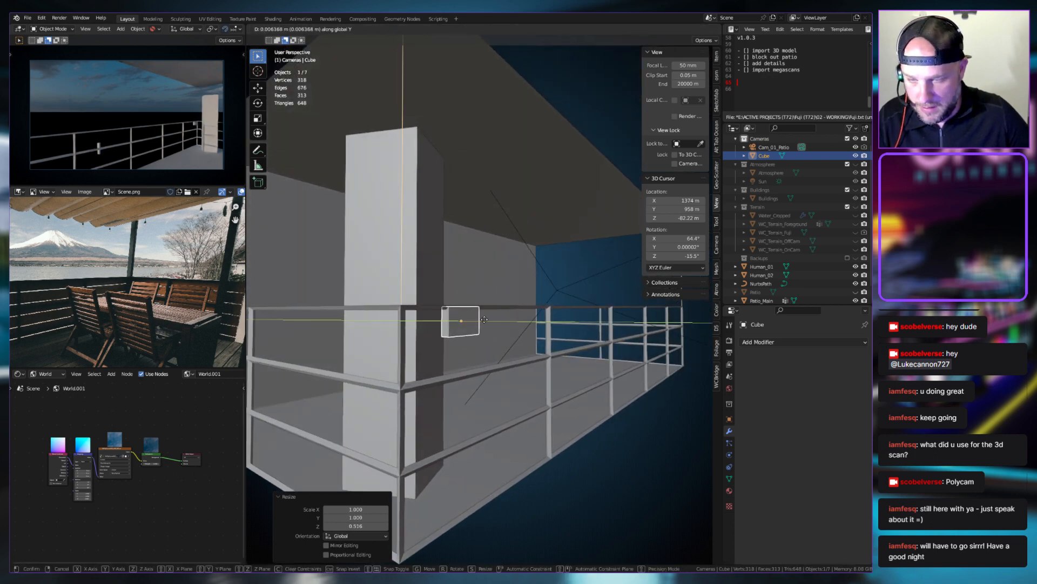
click(503, 306)
middle_drag(503, 306, 617, 334)
key(g)
key(x)
click(553, 346)
key(g)
key(y)
click(607, 310)
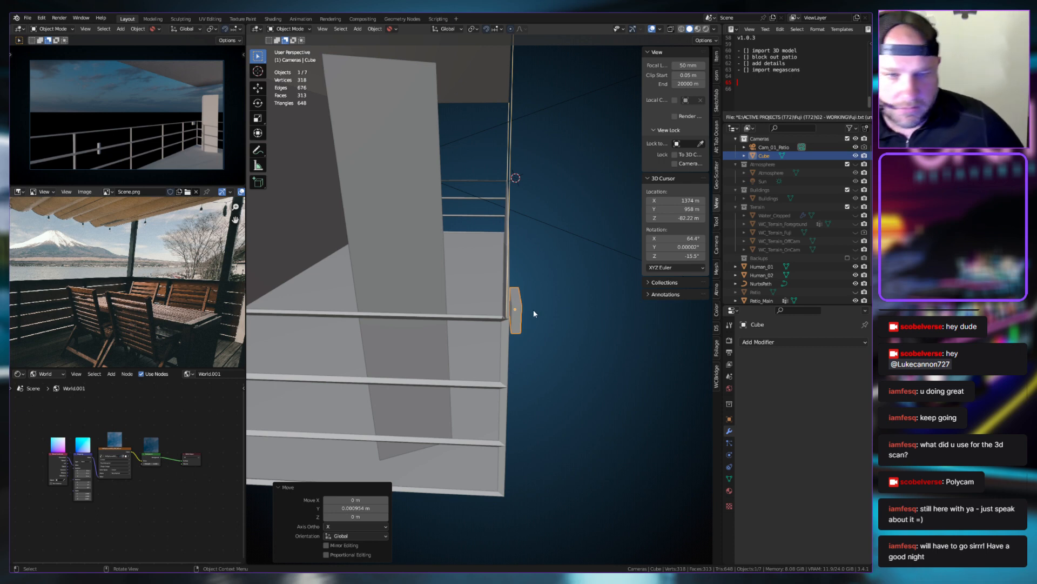
middle_drag(537, 347, 529, 319)
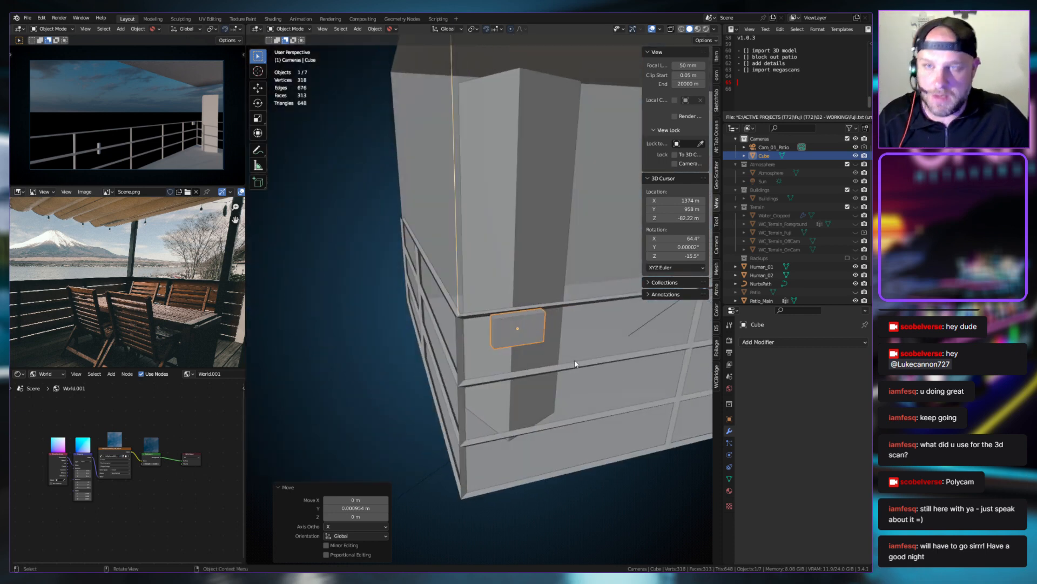
middle_drag(536, 356, 532, 346)
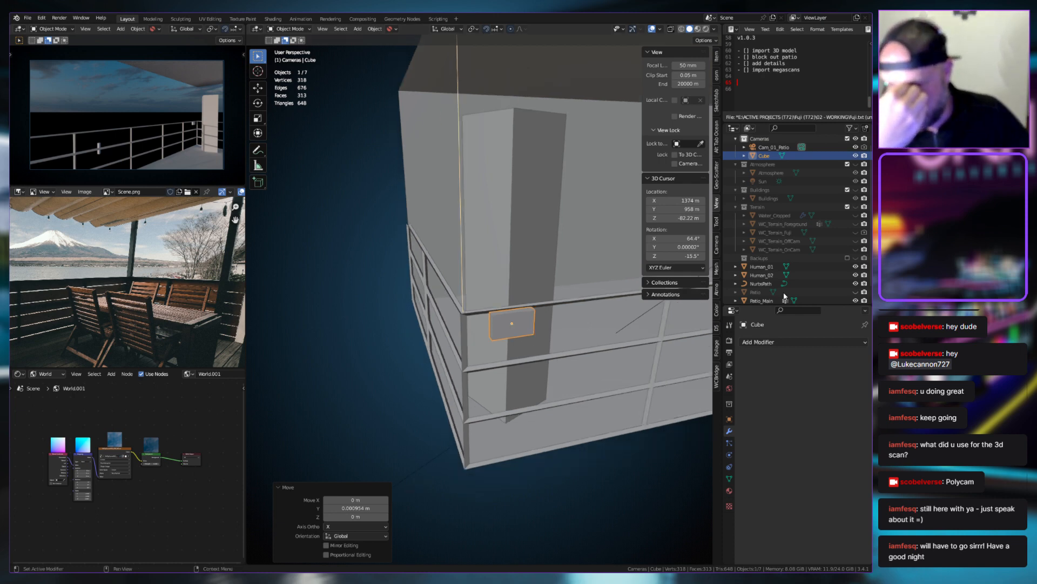
Unhide the Terrain collection in the viewport and show the landscape surrounding the patio
scroll(863, 298, down, 1)
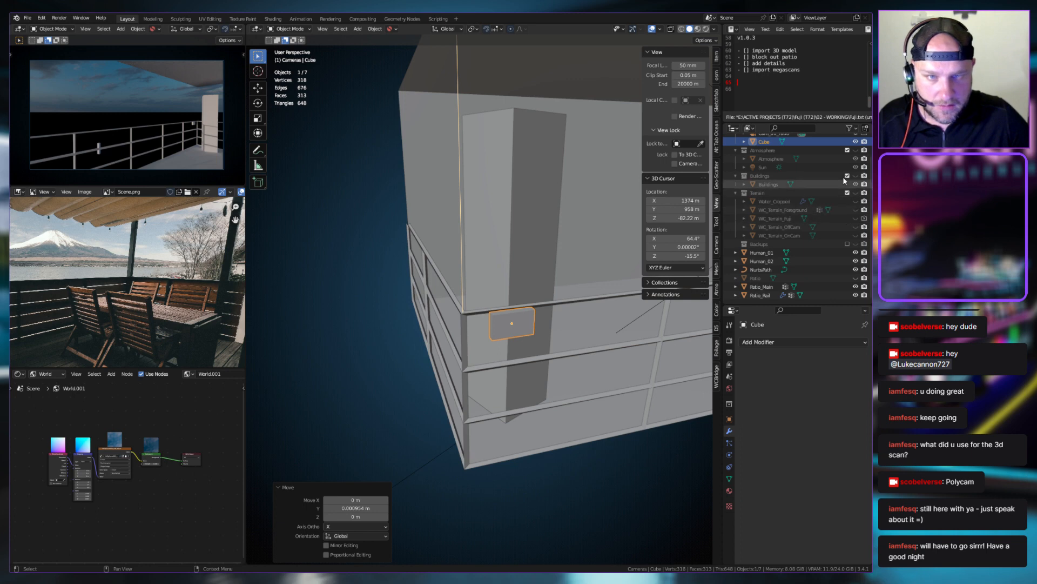
click(856, 193)
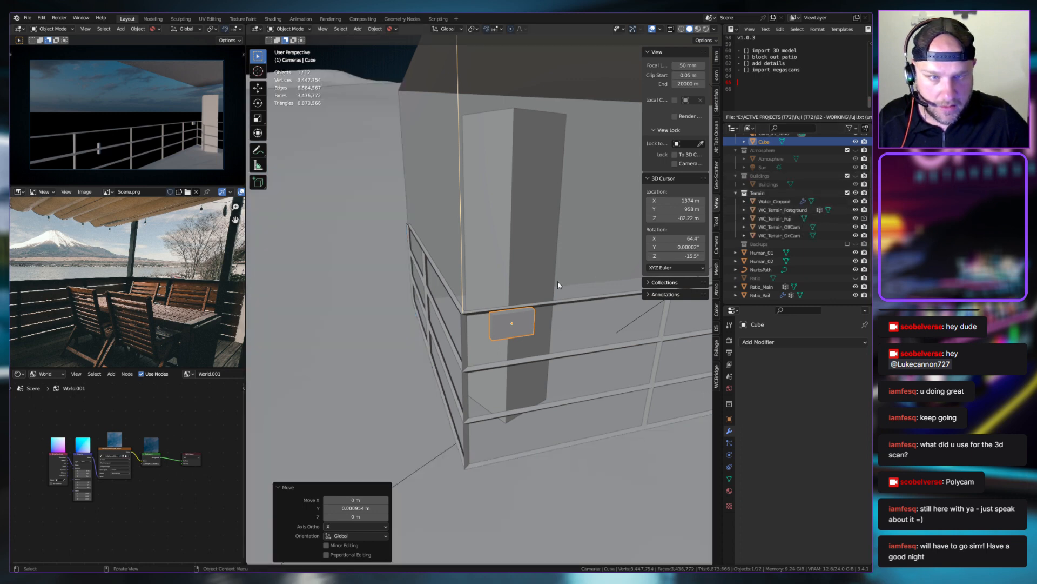
scroll(556, 286, down, 5)
middle_drag(530, 287, 652, 313)
scroll(582, 293, down, 8)
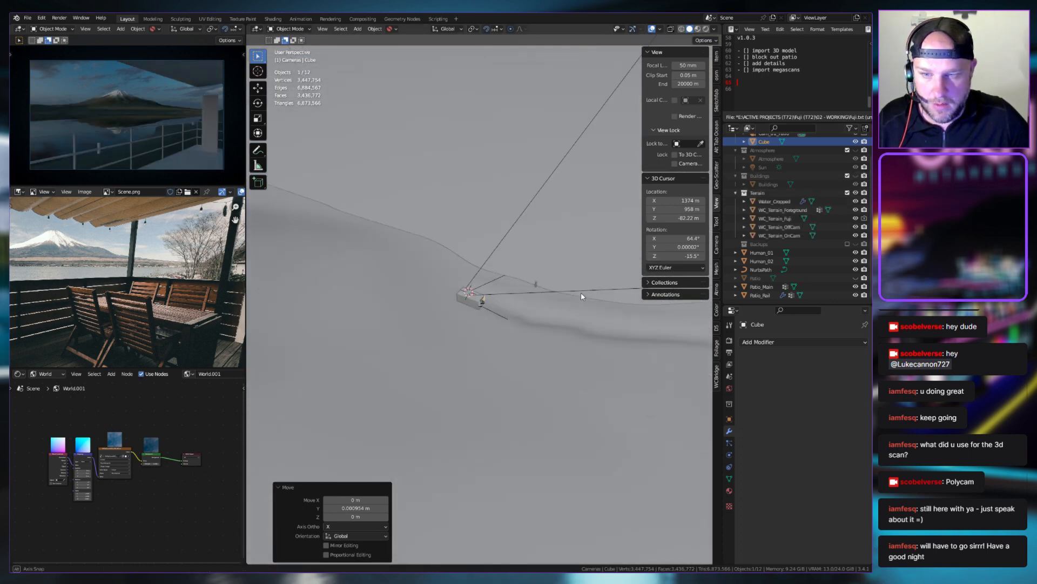
scroll(486, 301, down, 3)
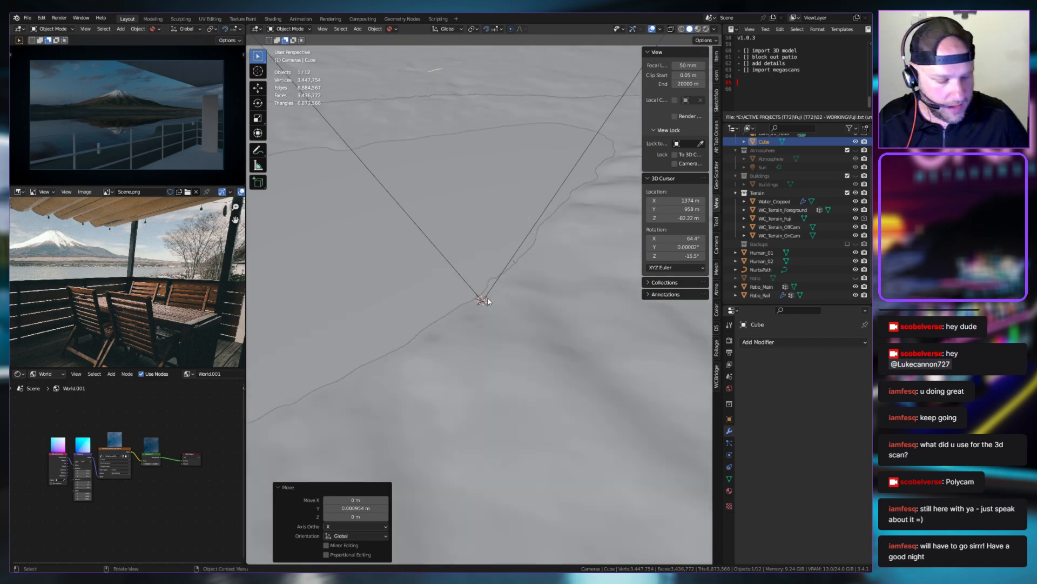
Examine the whole terrain and the camera's field of view from above, and return to the patio's location
key(KP_7)
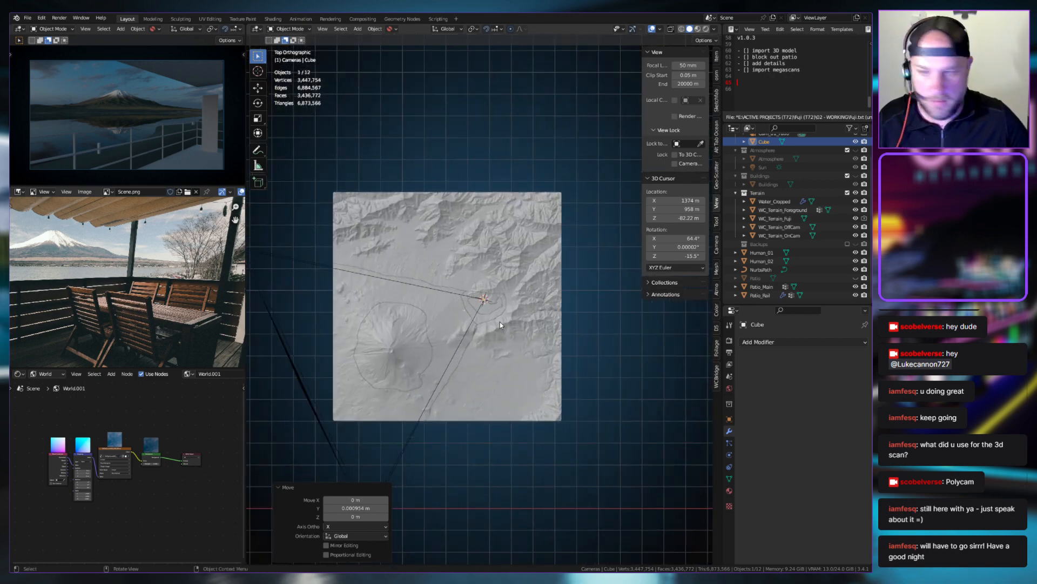
scroll(500, 322, up, 6)
scroll(500, 322, down, 7)
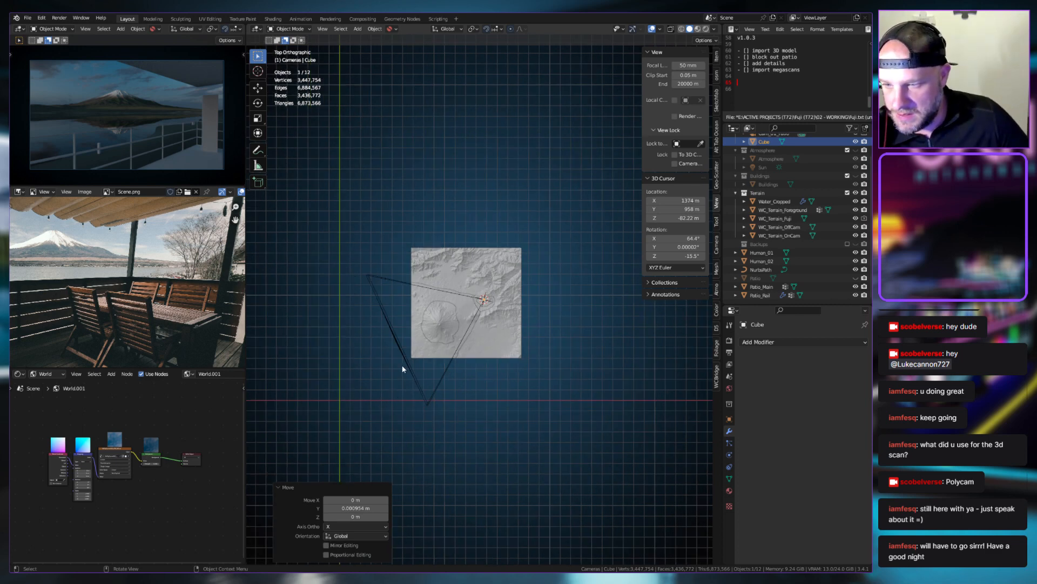
scroll(403, 369, up, 1)
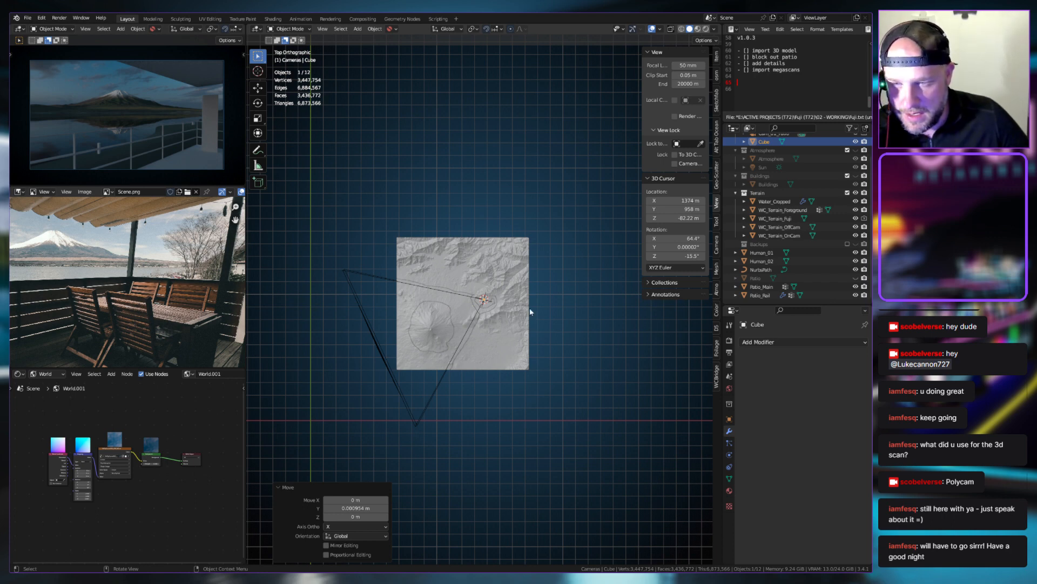
middle_drag(529, 307, 505, 304)
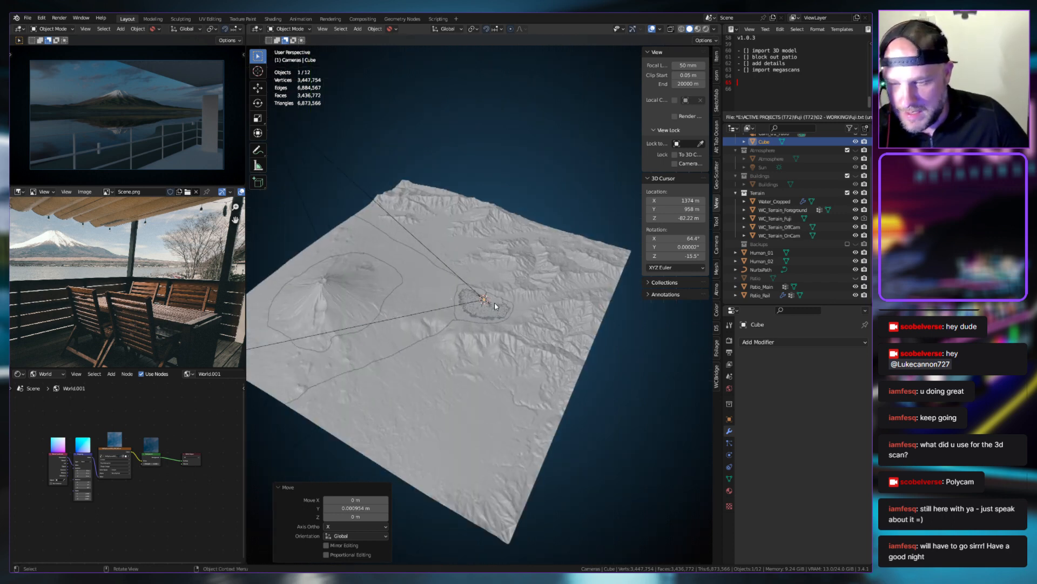
scroll(504, 304, up, 4)
scroll(504, 303, up, 8)
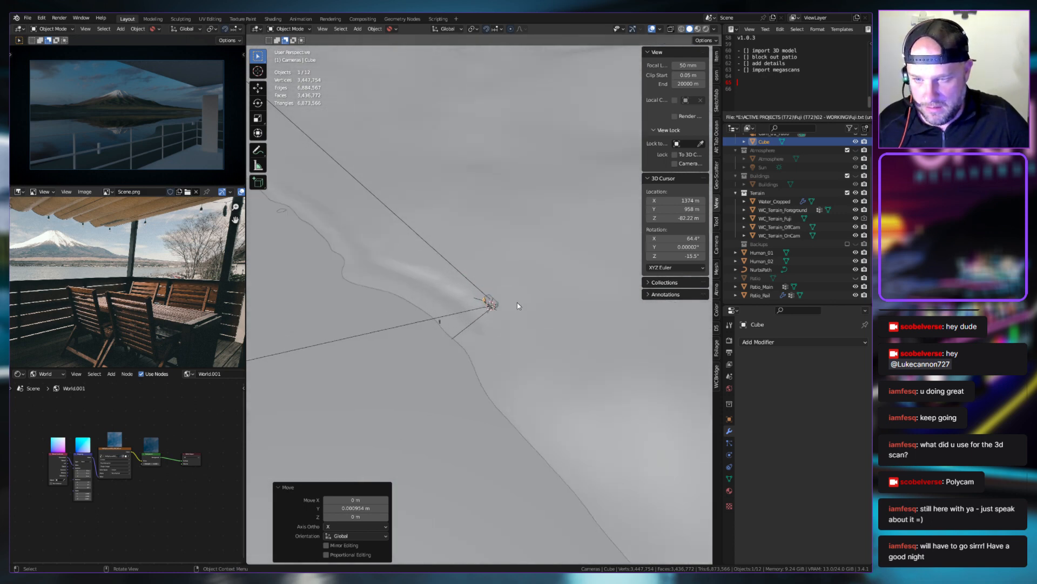
scroll(514, 323, up, 5)
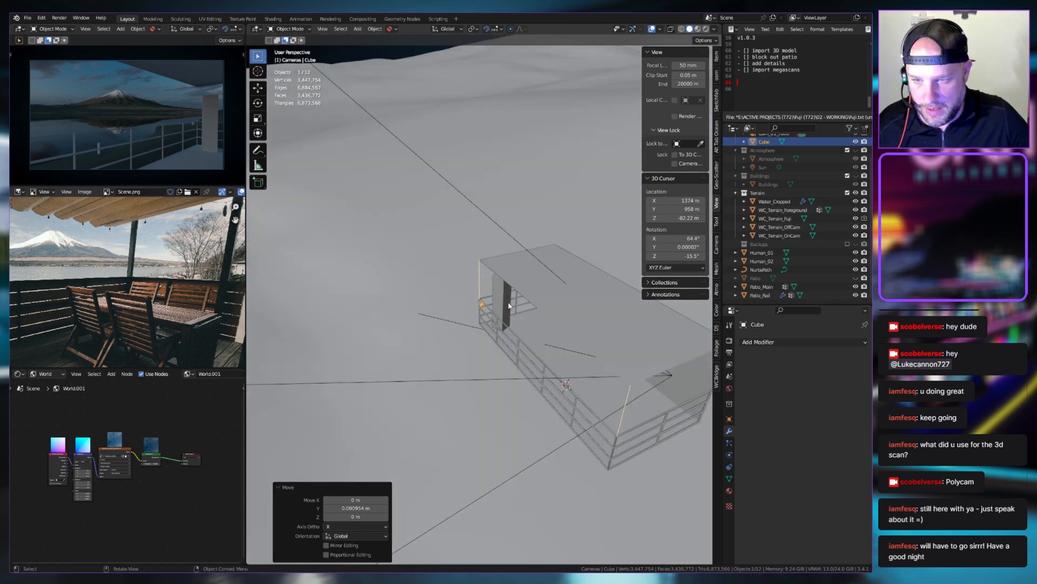
Select the small panel at the railing corner and set the transform orientation to Local
click(509, 306)
key(KP_Decimal)
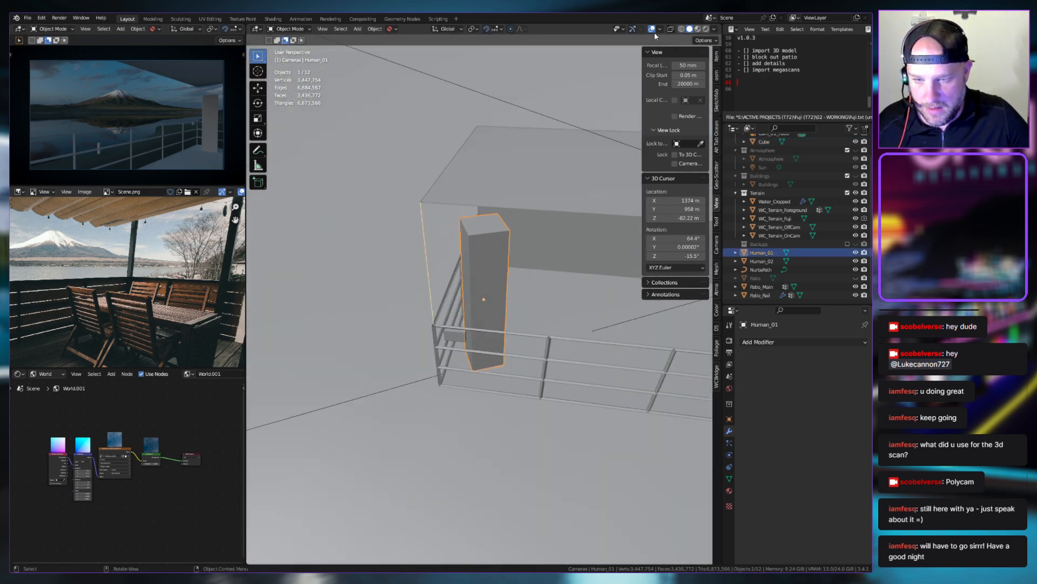
click(661, 29)
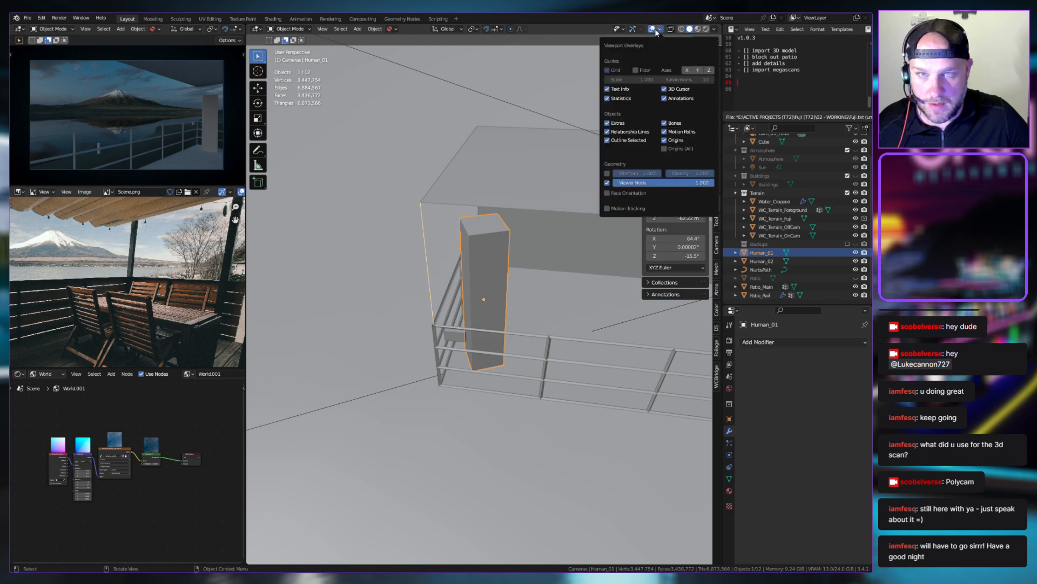
click(660, 27)
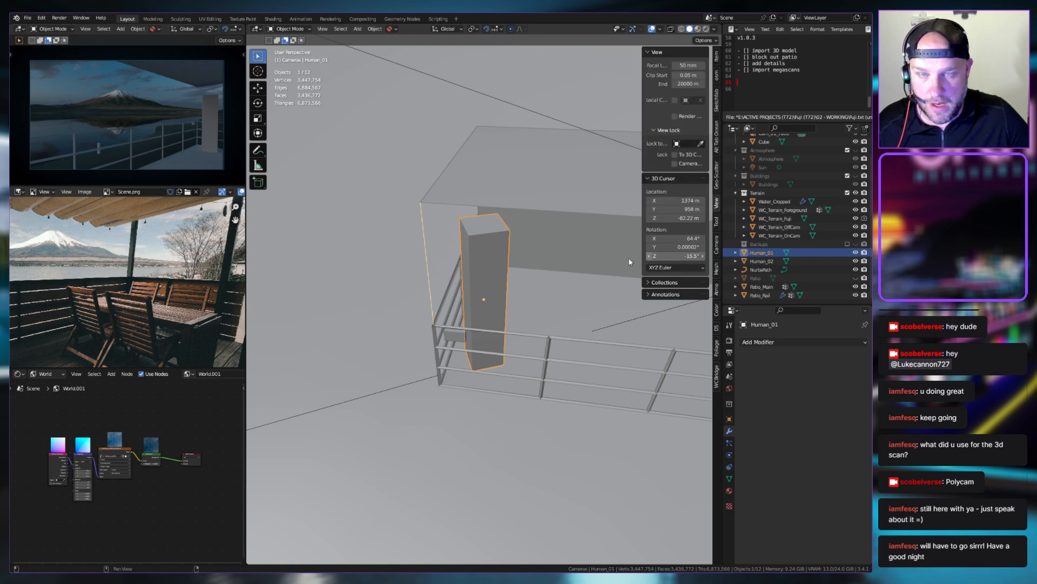
middle_drag(565, 324, 391, 360)
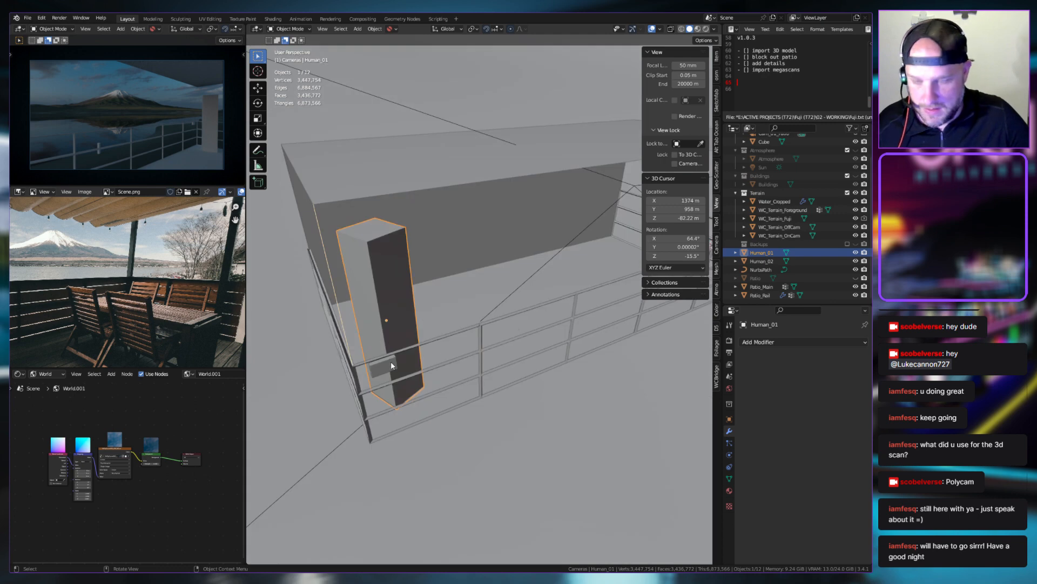
click(390, 361)
click(449, 29)
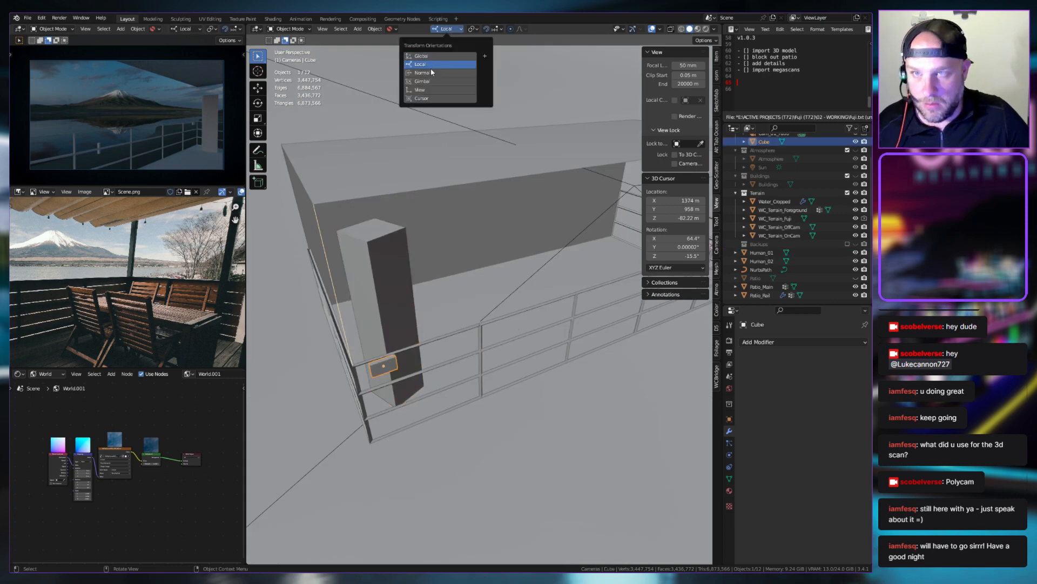
middle_drag(410, 349, 487, 342)
Move the panel along its local X axis and about -0.0019 m along local Y against the railing
key(g)
key(x)
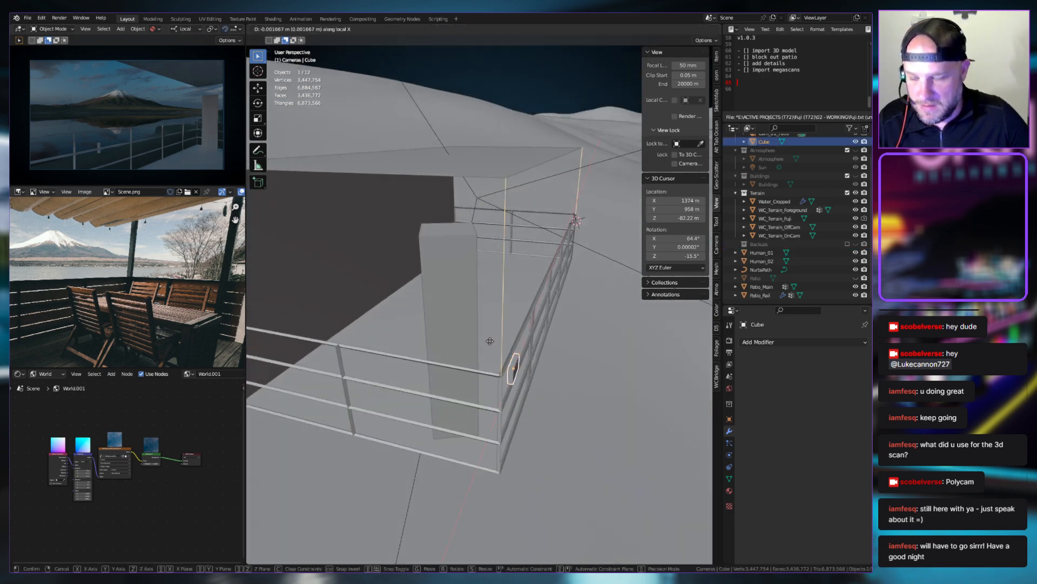
click(488, 344)
middle_drag(549, 370, 604, 316)
key(g)
key(y)
click(538, 367)
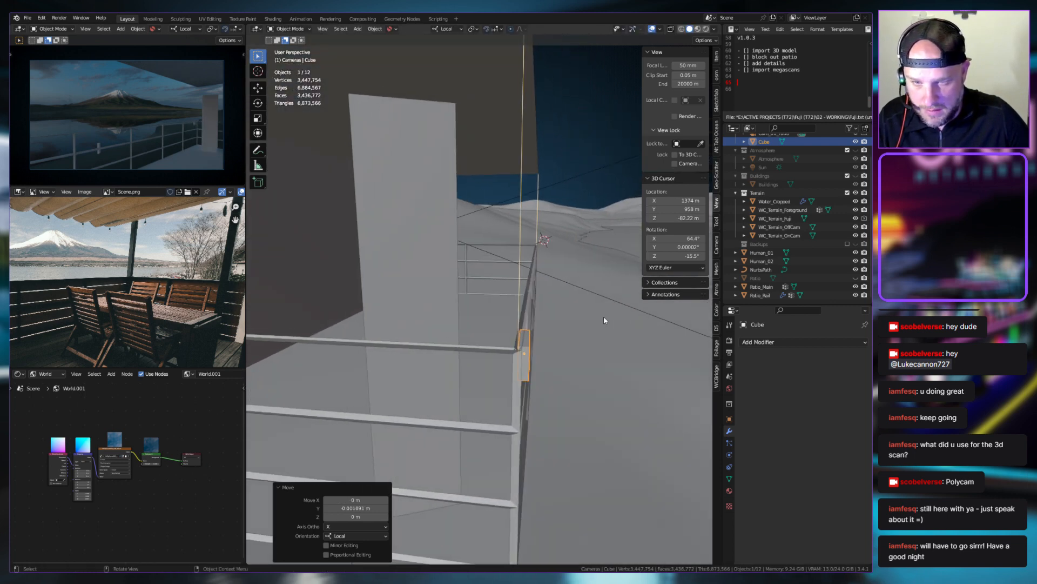
Set the panel's Z rotation to about -23.9° so it runs parallel to the railing
click(716, 57)
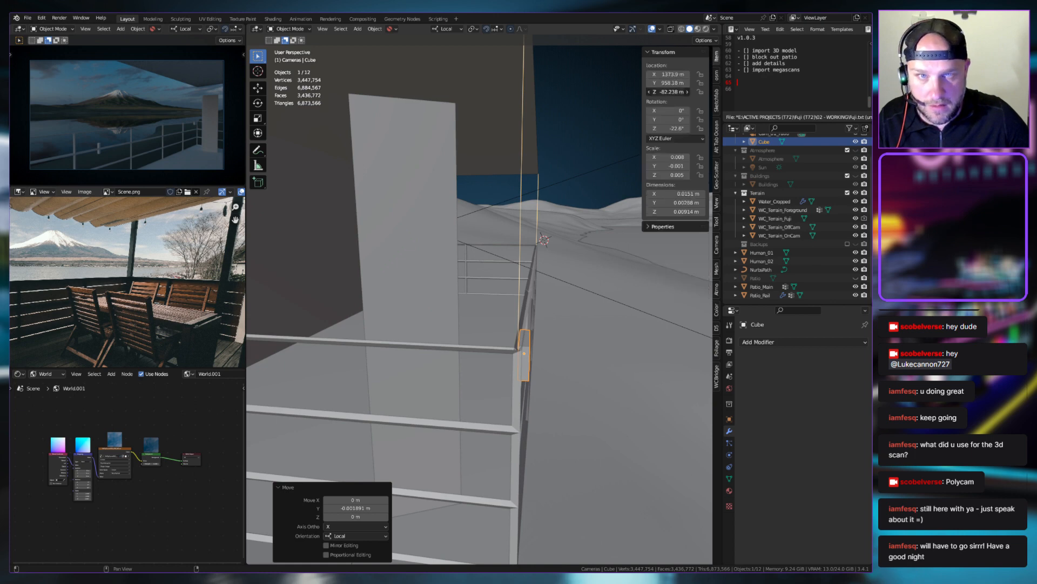
drag(670, 92, 678, 92)
key(ctrl+z)
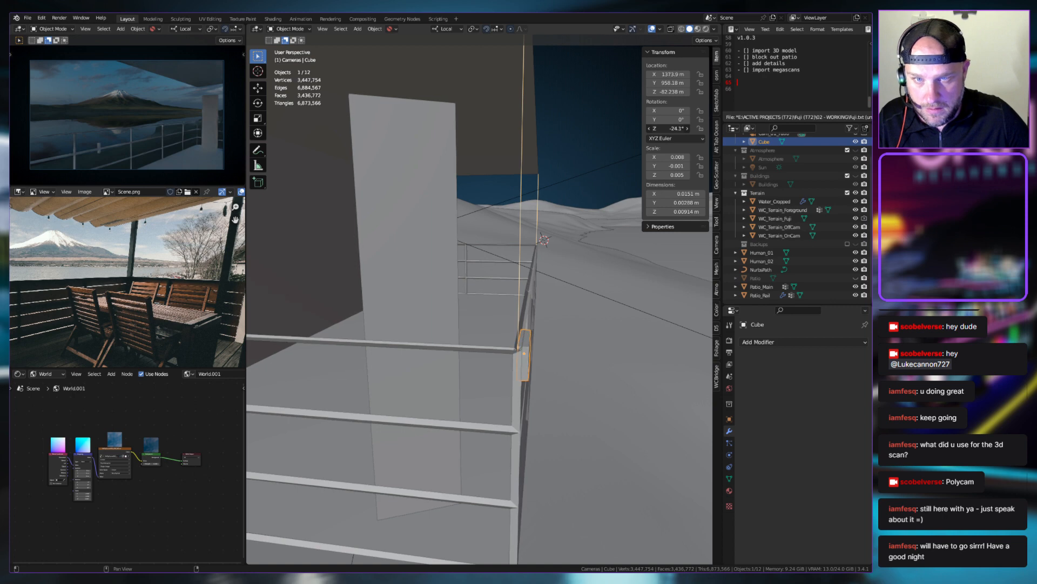
drag(670, 128, 674, 128)
Thin the panel by scaling local Y to about -0.279, and move it about -0.0034 m along local X toward the corner post
middle_drag(519, 292, 493, 329)
key(s)
key(y)
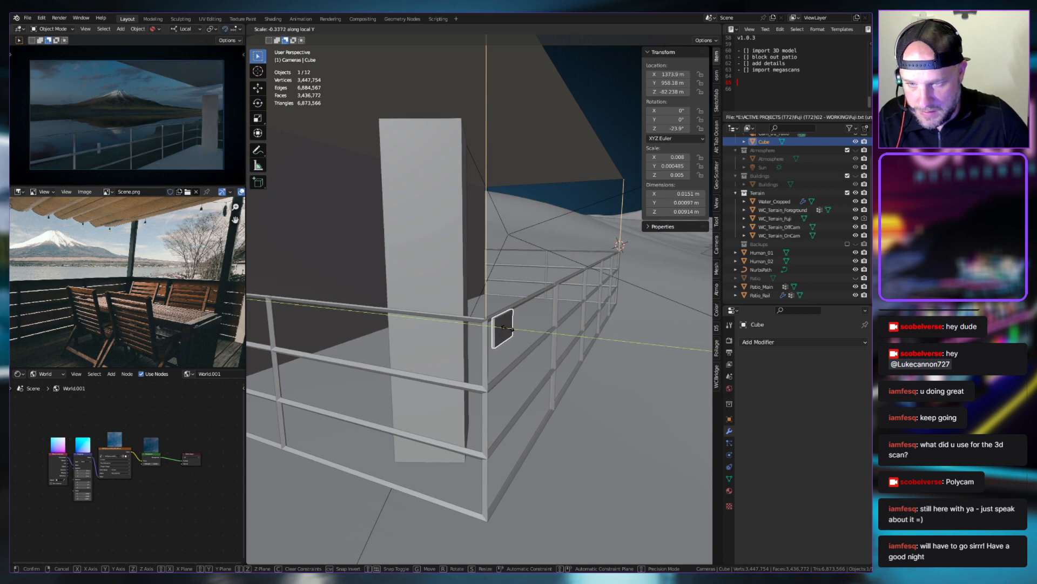
click(503, 326)
mouse_move(503, 326)
middle_down()
mouse_move(602, 308)
mouse_move(551, 308)
mouse_move(522, 322)
middle_up()
key(g)
key(x)
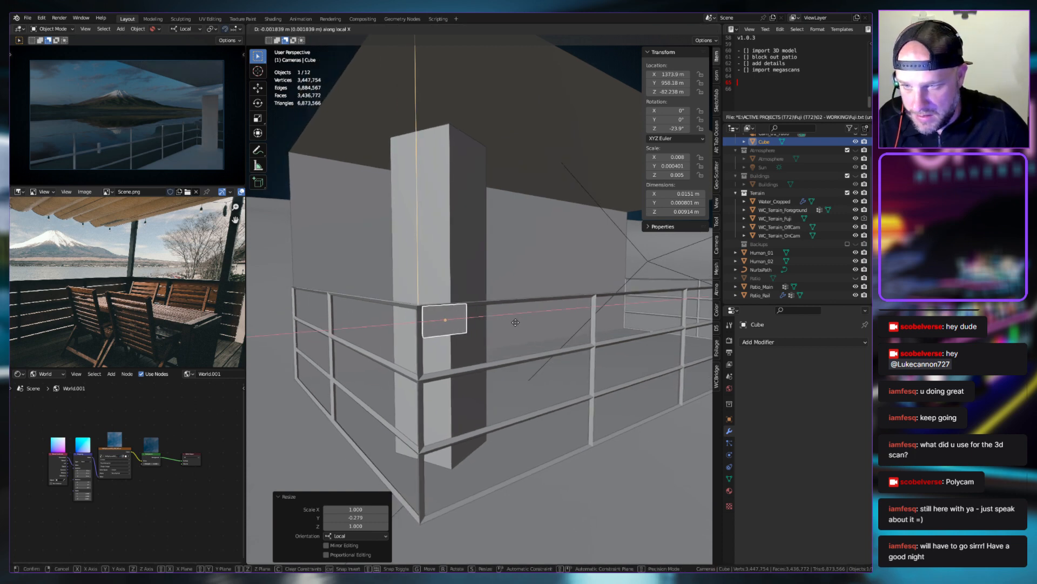
click(513, 322)
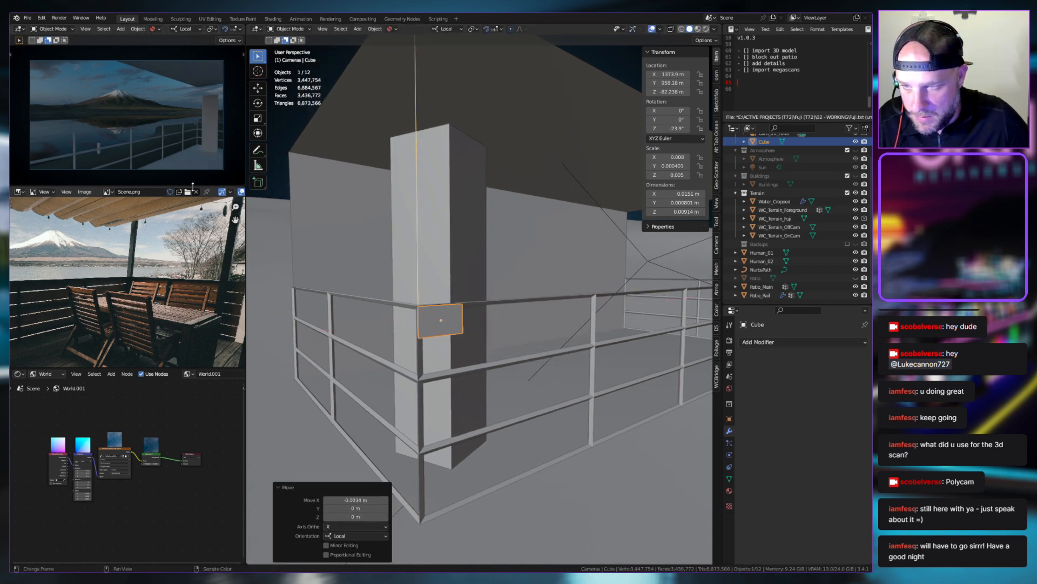
Examine the horizontal boards of the railing in the reference photo and compare them with the modelled railing corner
scroll(54, 292, up, 6)
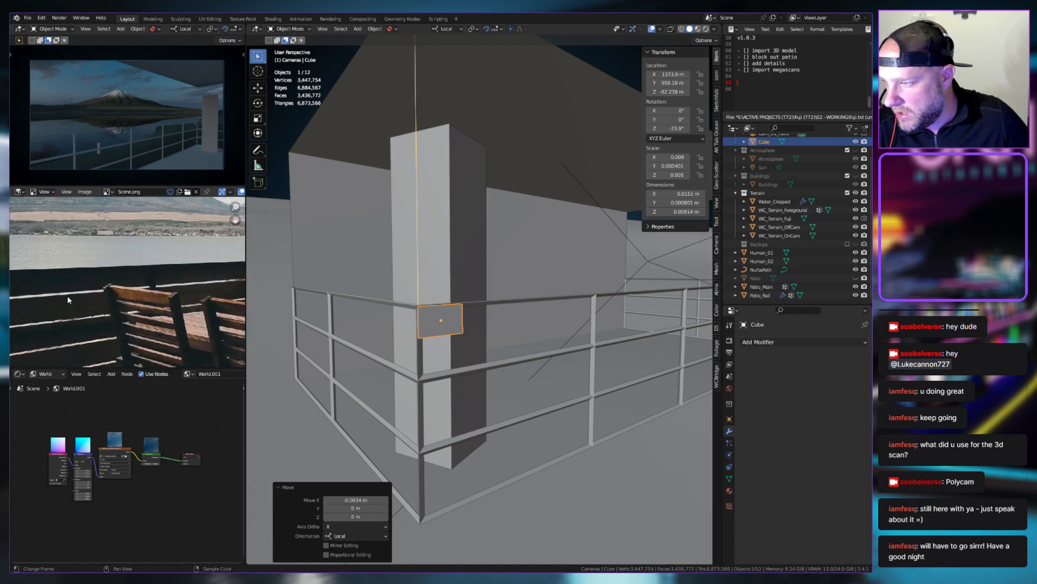
middle_drag(171, 290, 141, 292)
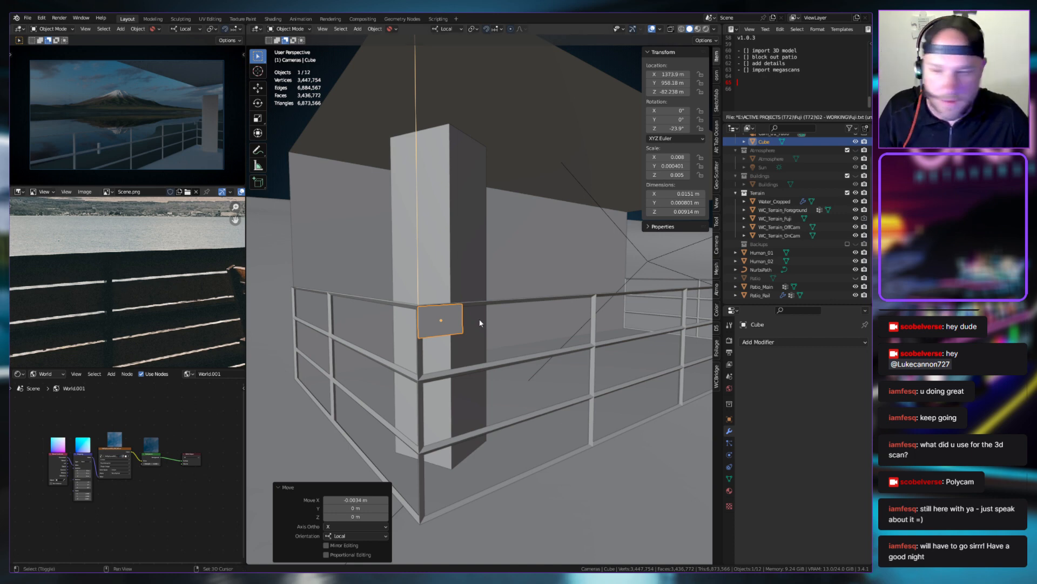
middle_drag(480, 323, 461, 330)
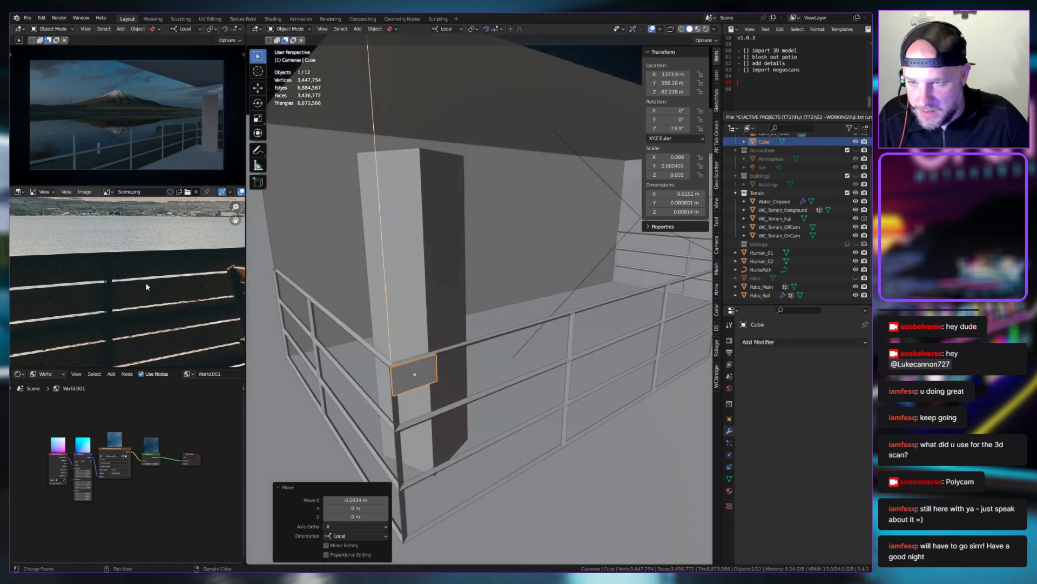
scroll(146, 287, down, 4)
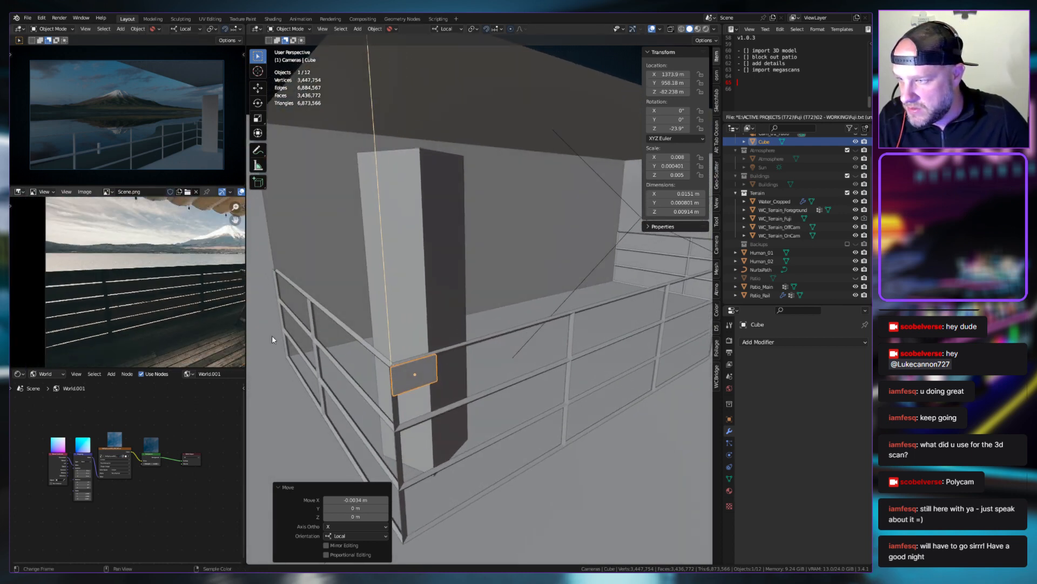
middle_drag(424, 361, 430, 355)
scroll(158, 294, down, 2)
scroll(158, 295, up, 2)
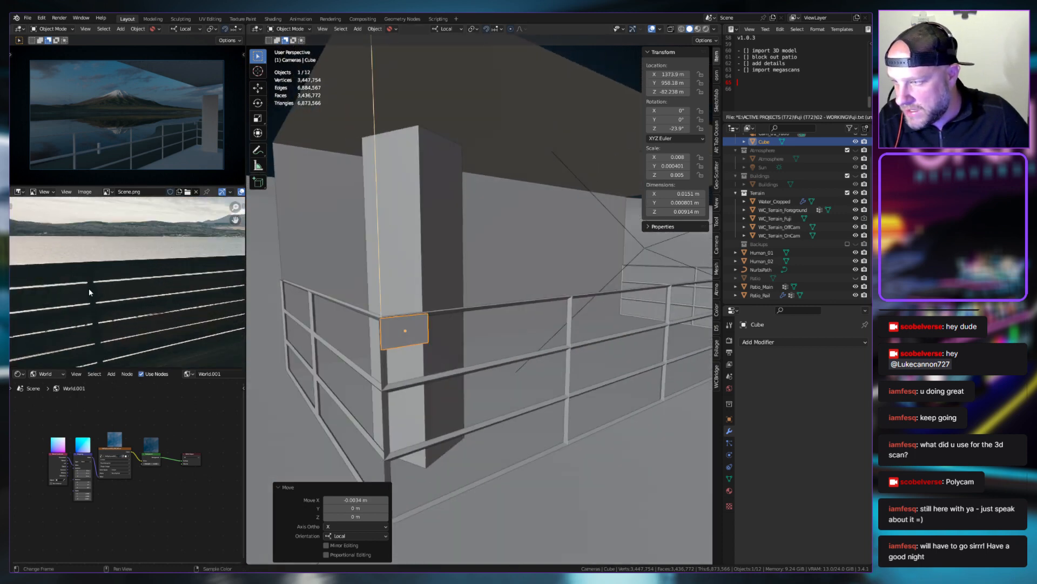
middle_drag(468, 335, 468, 373)
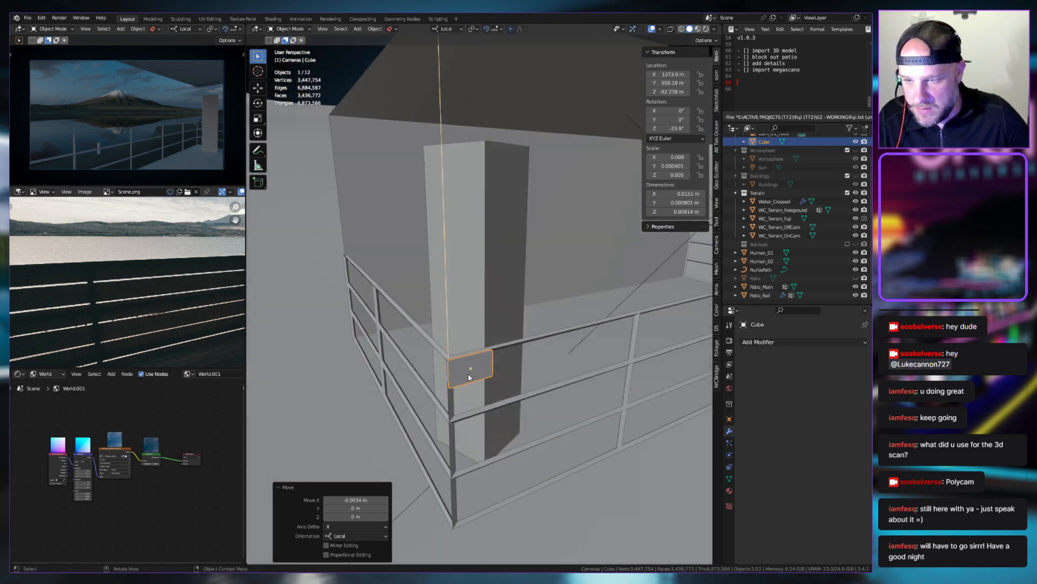
Nudge the panel along local Y and about 0.00025 m along local X so it sits against the corner post
key(g)
key(y)
click(470, 370)
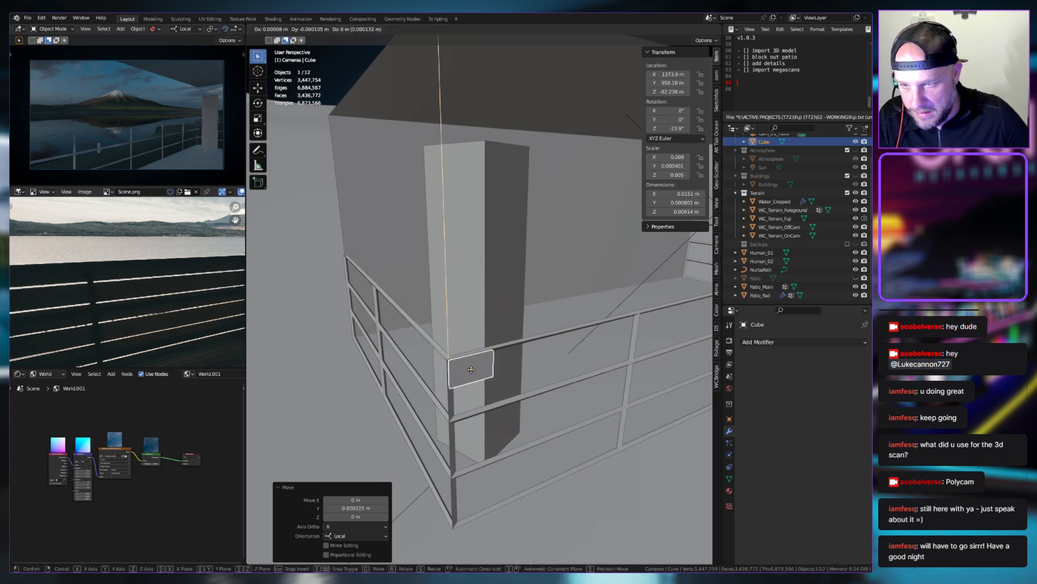
middle_drag(471, 372, 573, 331)
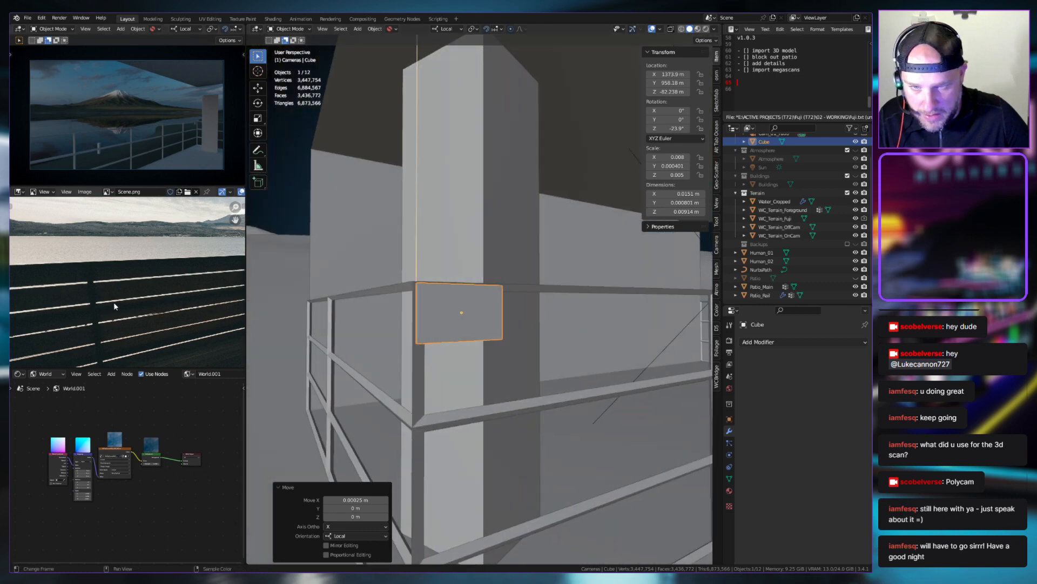
scroll(126, 296, down, 1)
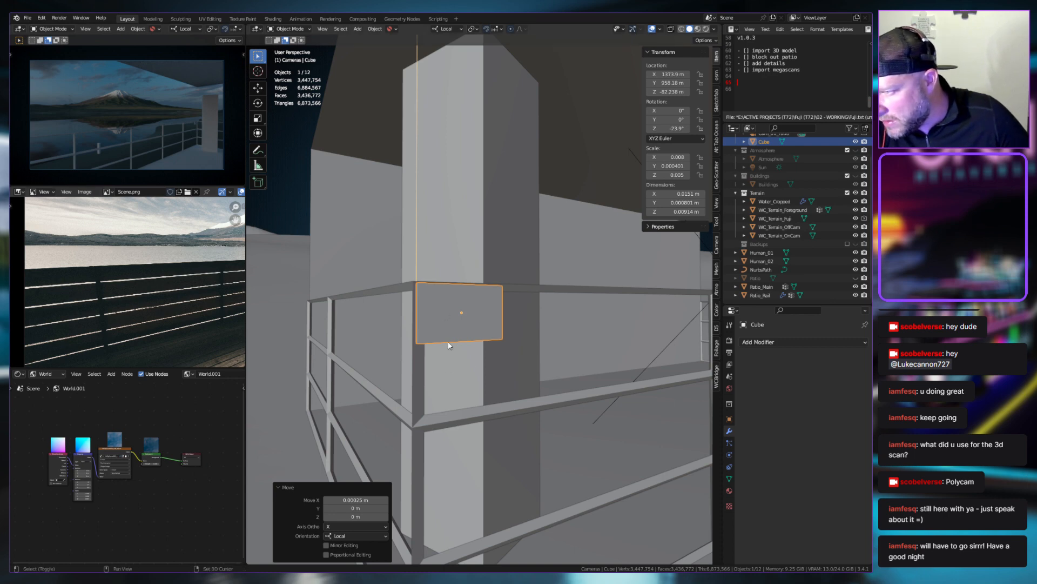
Add an Array modifier to the panel and set its relative offset X factor to 1.300
middle_drag(449, 345, 501, 315)
middle_drag(566, 304, 643, 334)
click(759, 341)
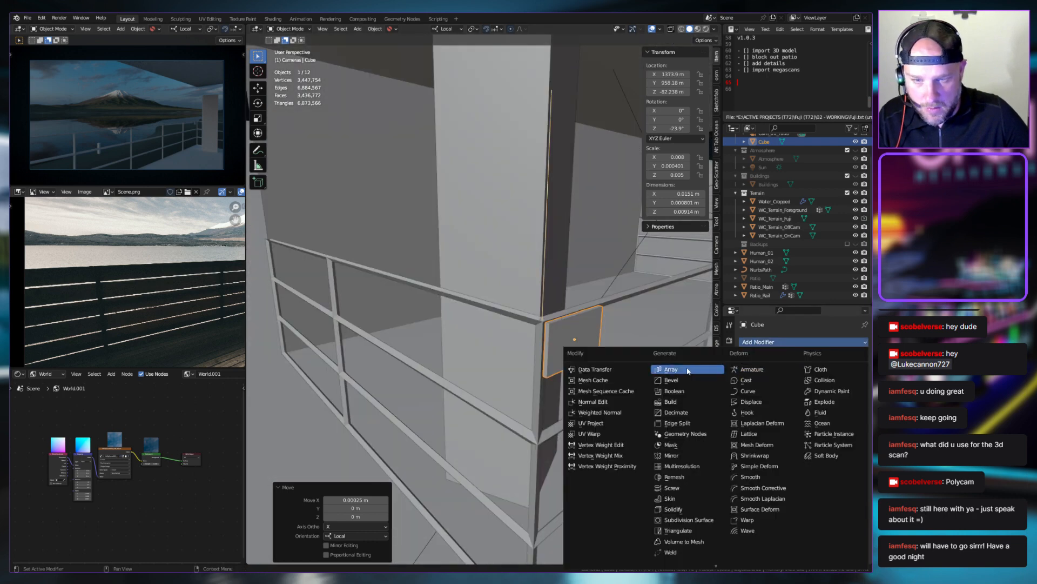
click(670, 369)
middle_drag(697, 368, 646, 357)
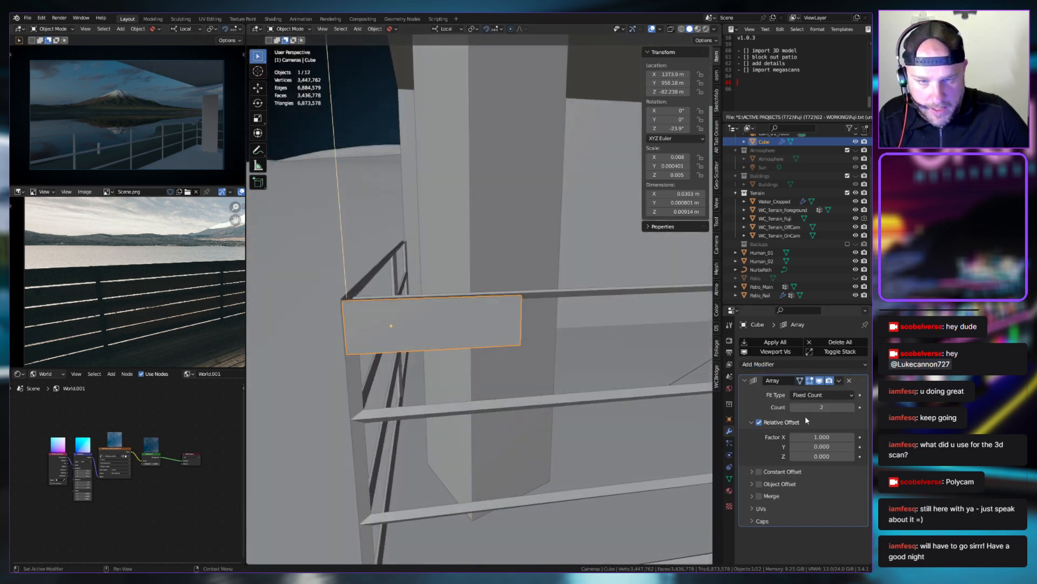
mouse_move(817, 437)
mouse_down()
mouse_move(836, 437)
mouse_move(826, 436)
mouse_up()
Stretch the arrayed panel along local X by about 3.764 and move it along local X to start at the corner post
key(s)
key(x)
key(x)
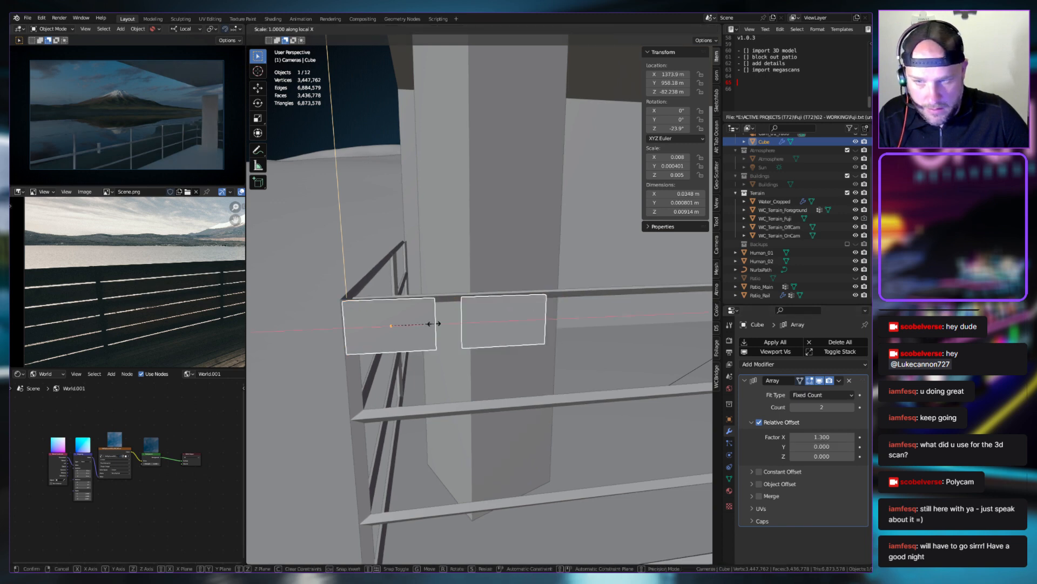
click(552, 322)
scroll(555, 328, down, 5)
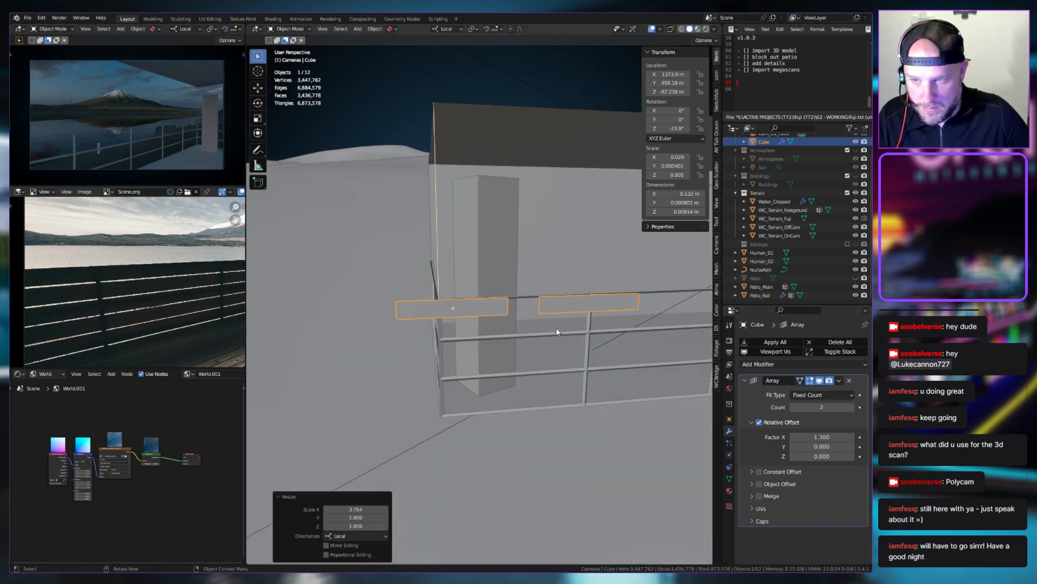
key(g)
key(x)
key(x)
click(593, 326)
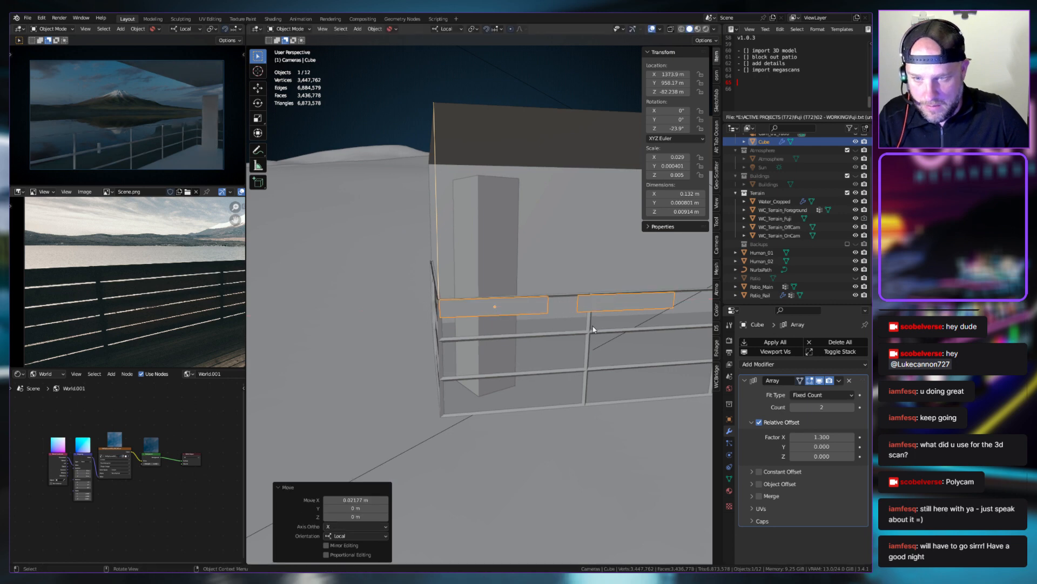
Lengthen the board along local X by about 1.357 and slide it along X to realign its end with the corner post
key(s)
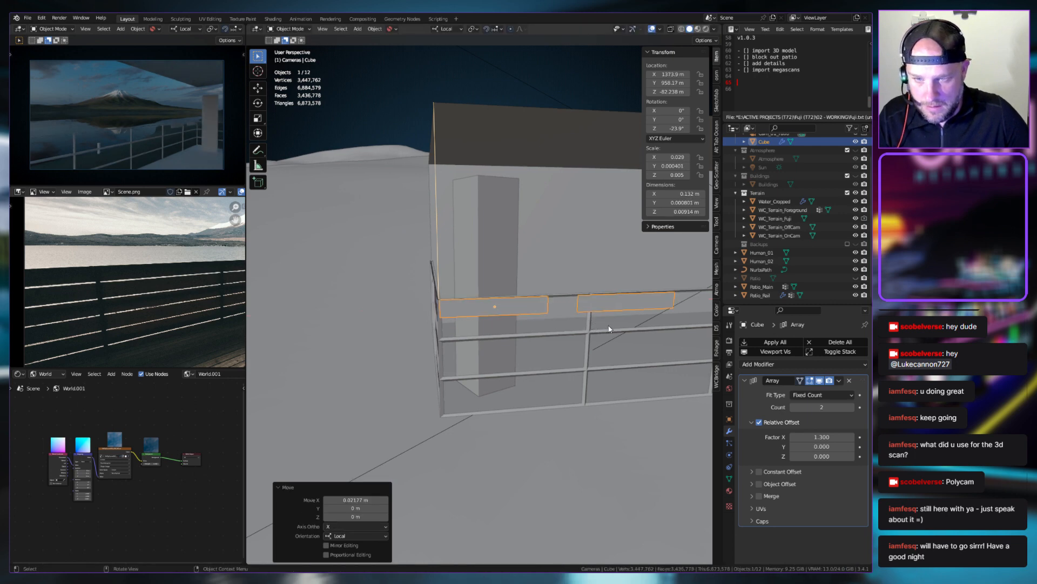
key(x)
click(650, 322)
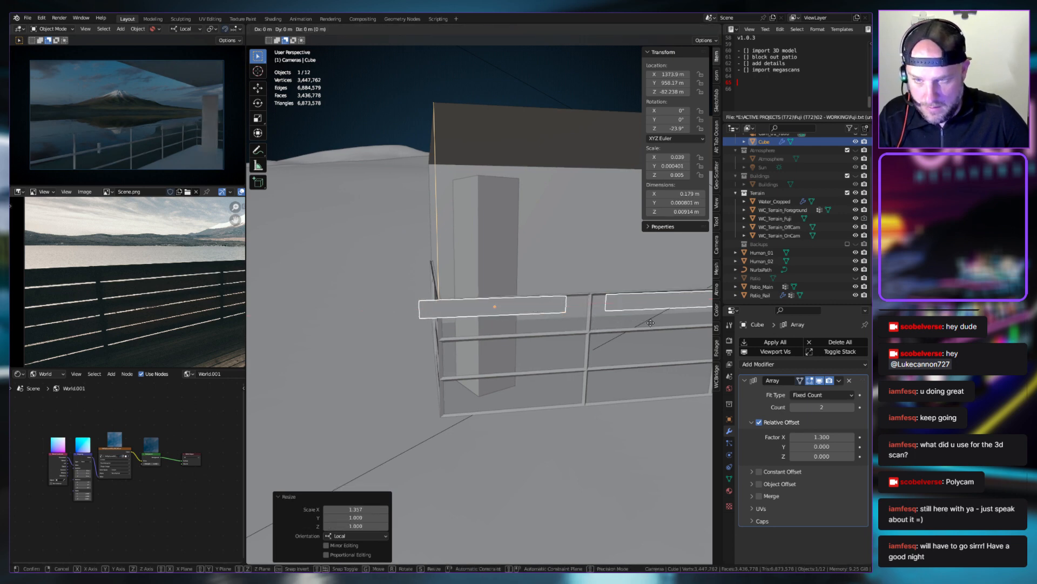
key(g)
key(x)
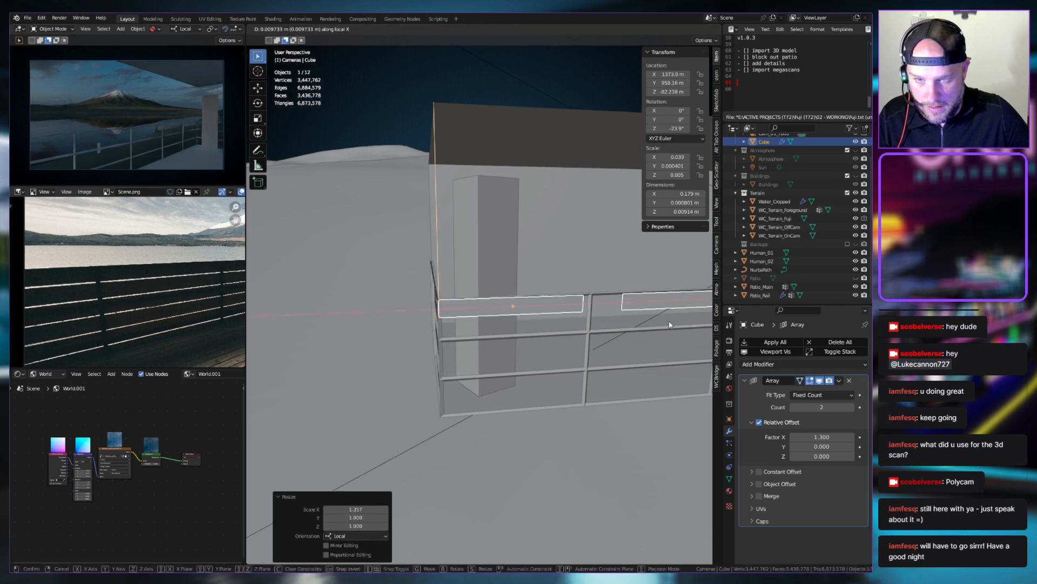
click(664, 321)
Scale the board along local X by about 1.045 and shift it about 0.0022 m along X to span between two posts
key(s)
key(x)
click(674, 319)
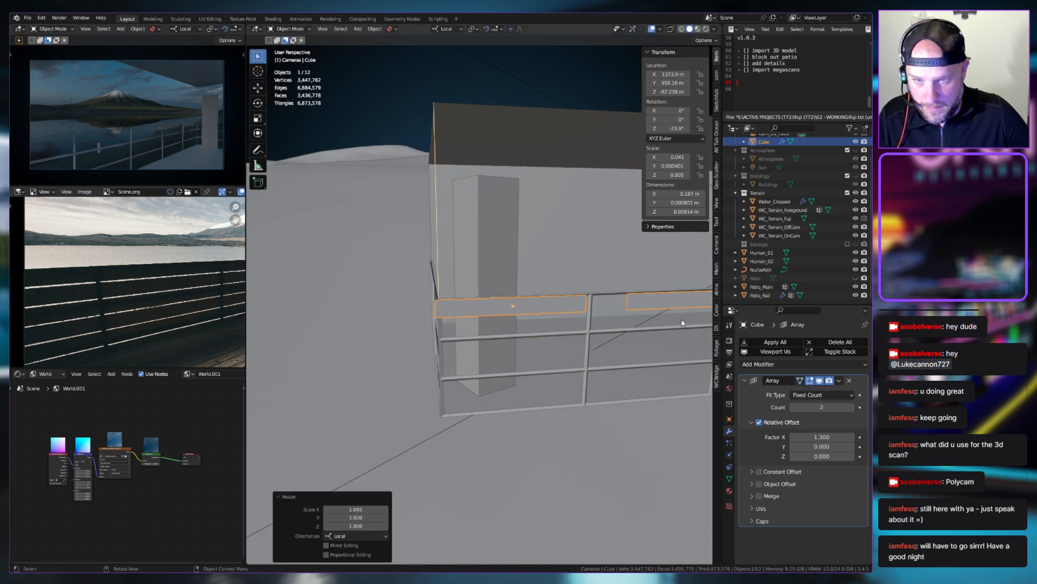
key(g)
key(x)
click(685, 320)
middle_drag(611, 339, 570, 332)
scroll(571, 333, down, 5)
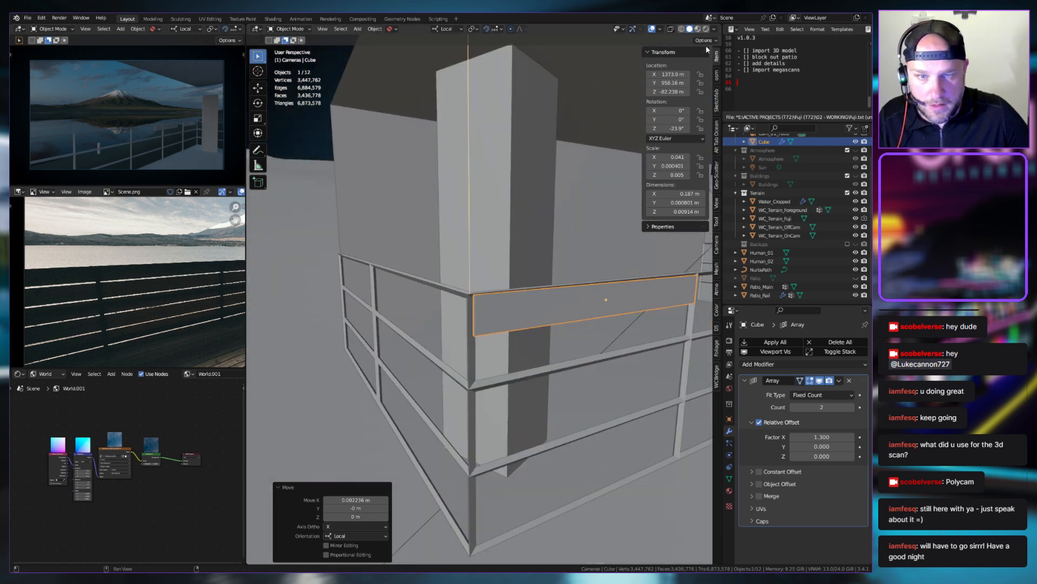
Set the viewport's clip start to 0.01 m and clip end to 2000 m
click(717, 204)
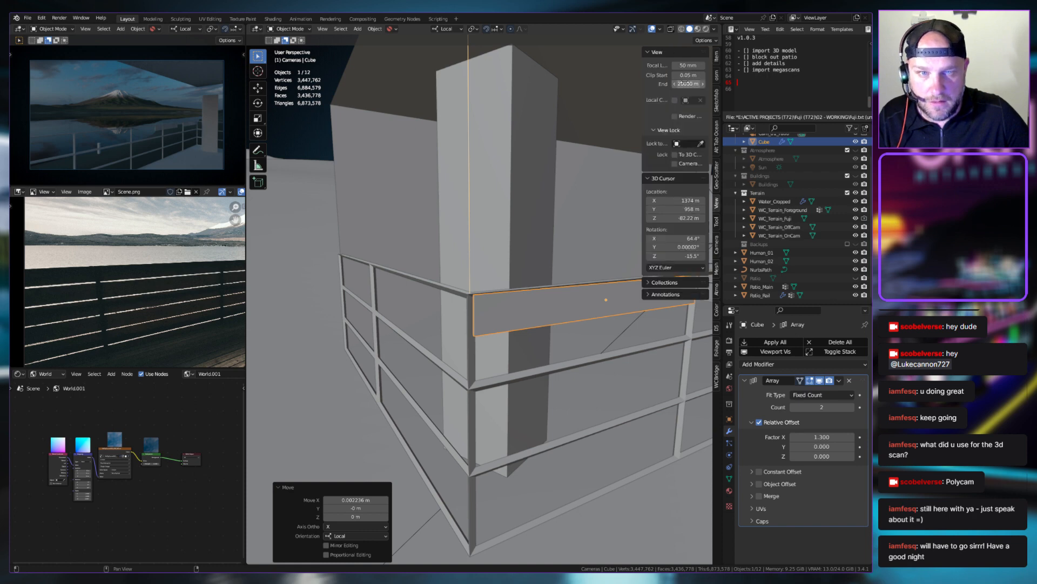
click(683, 75)
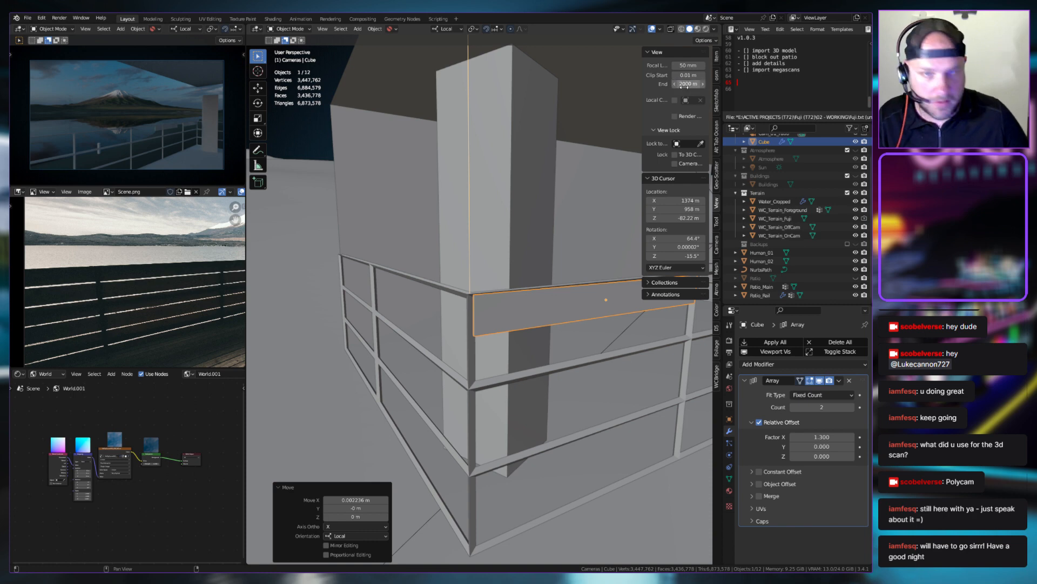
Slide the board along local X by about -0.00096 m, then -0.0014 m, aligning its end with the corner post
middle_drag(534, 248, 531, 393)
key(g)
key(x)
click(493, 351)
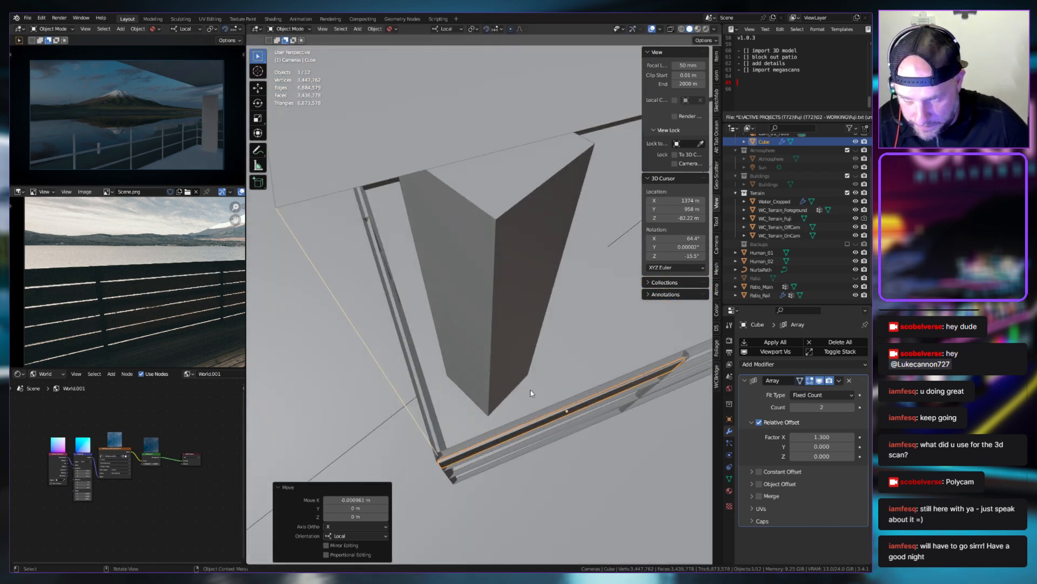
key(g)
key(x)
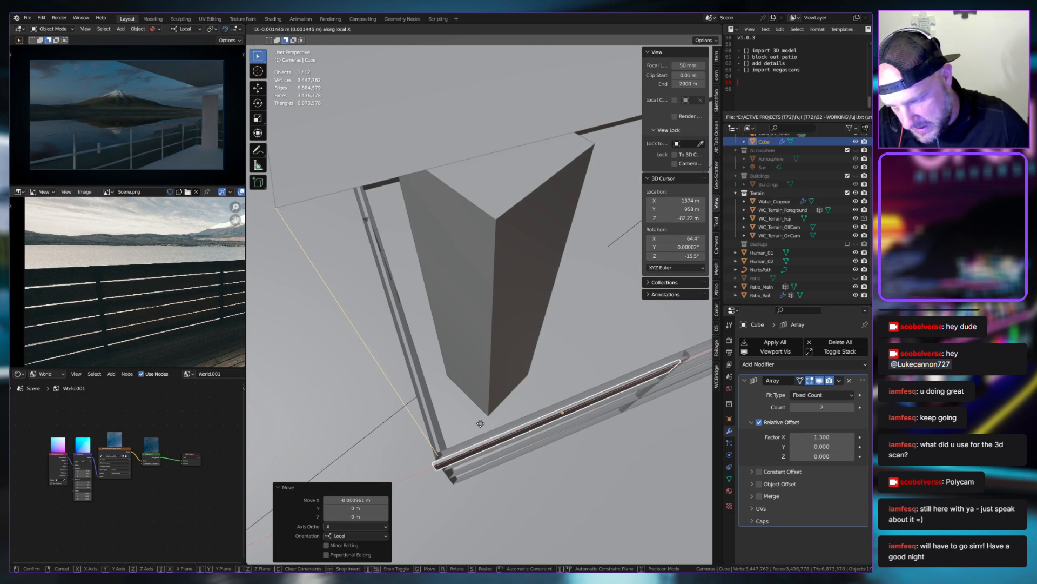
click(481, 423)
middle_drag(481, 423, 503, 373)
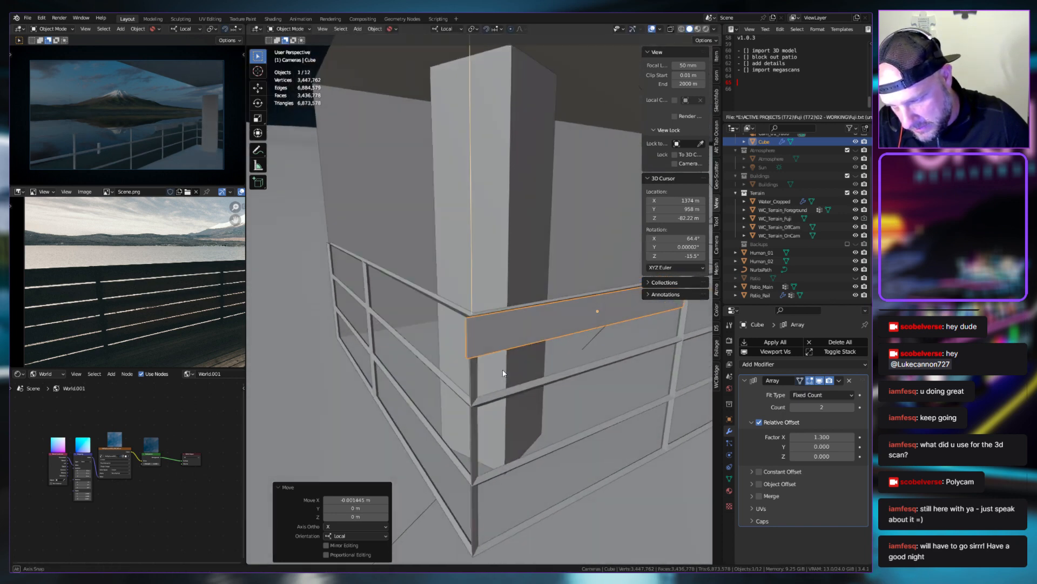
Lengthen the board along local X by a factor of about 1.041 and shift it about 0.0012 m along X
middle_drag(413, 329, 549, 366)
key(s)
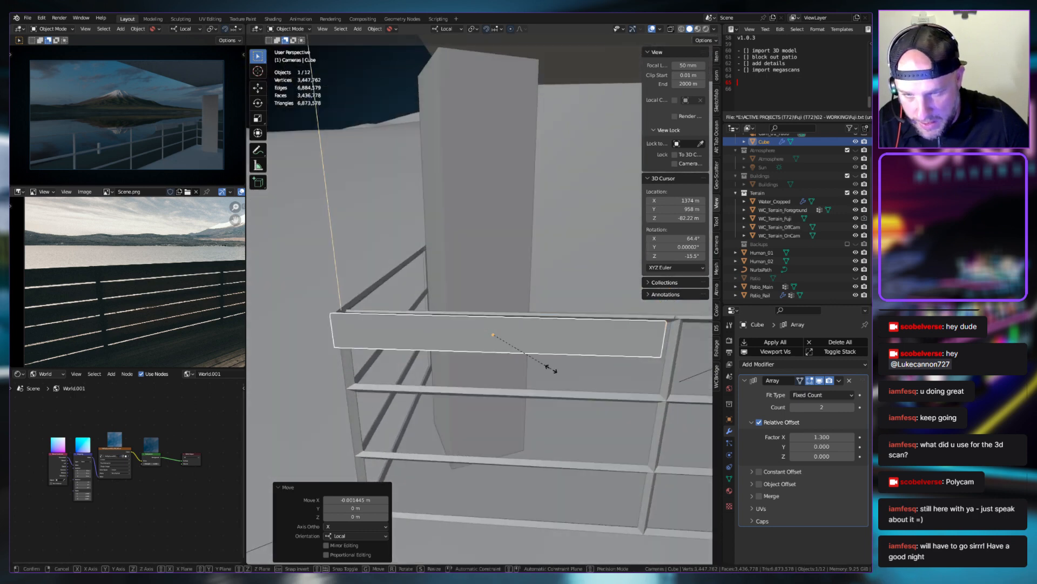
key(x)
key(Escape)
key(g)
key(x)
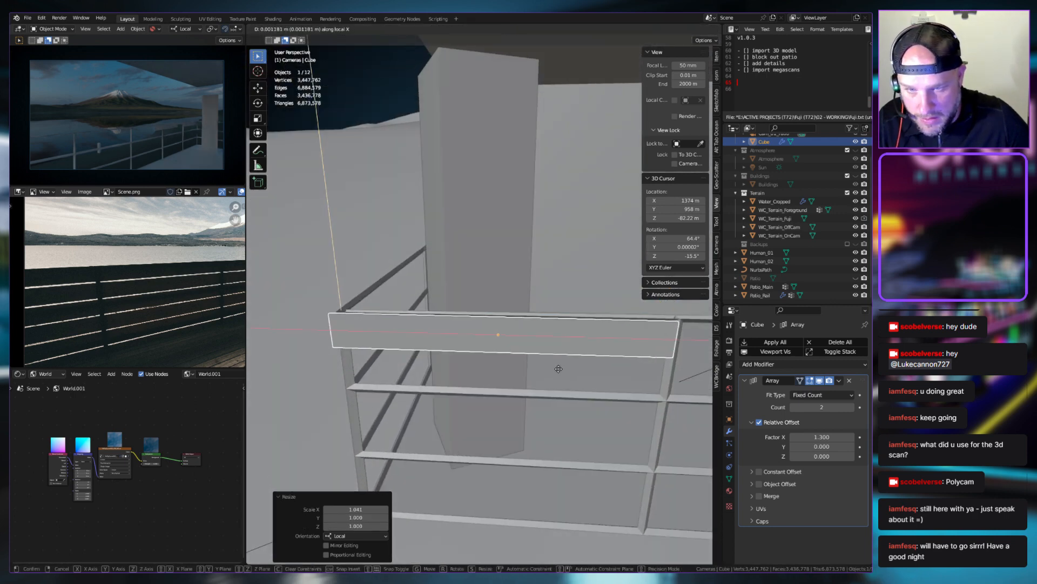
click(556, 367)
Move the board about 0.00084 m along local X to realign its end at the corner post
middle_drag(557, 367, 533, 367)
middle_drag(524, 357, 495, 408)
key(g)
key(x)
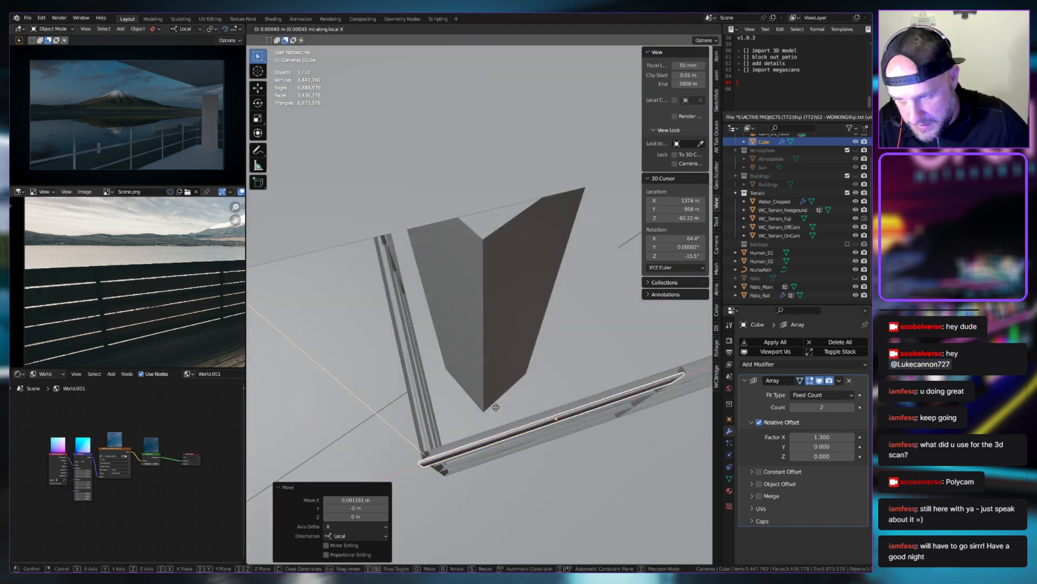
click(527, 395)
Scale the board along local X by about 0.989 so its far end meets the second post
key(KP_Decimal)
mouse_move(573, 338)
middle_down()
mouse_move(612, 329)
mouse_move(543, 350)
mouse_move(556, 348)
middle_up()
scroll(622, 327, up, 2)
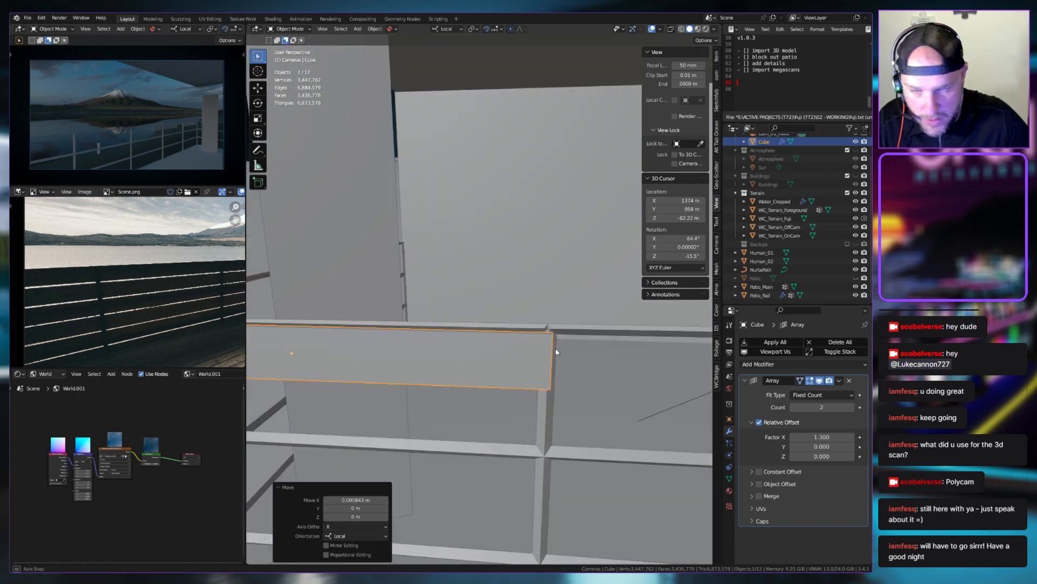
key(g)
key(x)
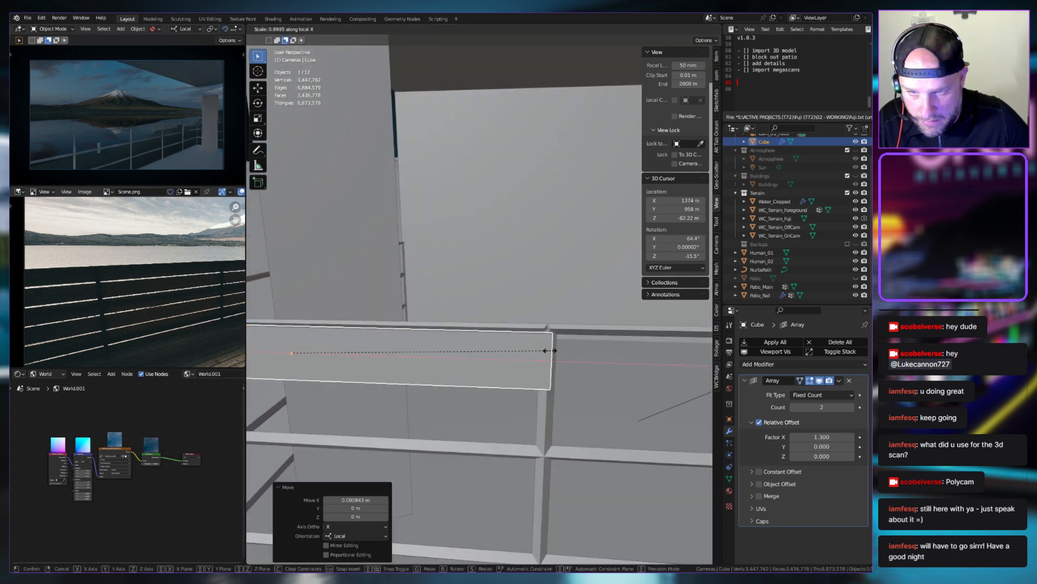
click(524, 355)
middle_drag(524, 354, 470, 366)
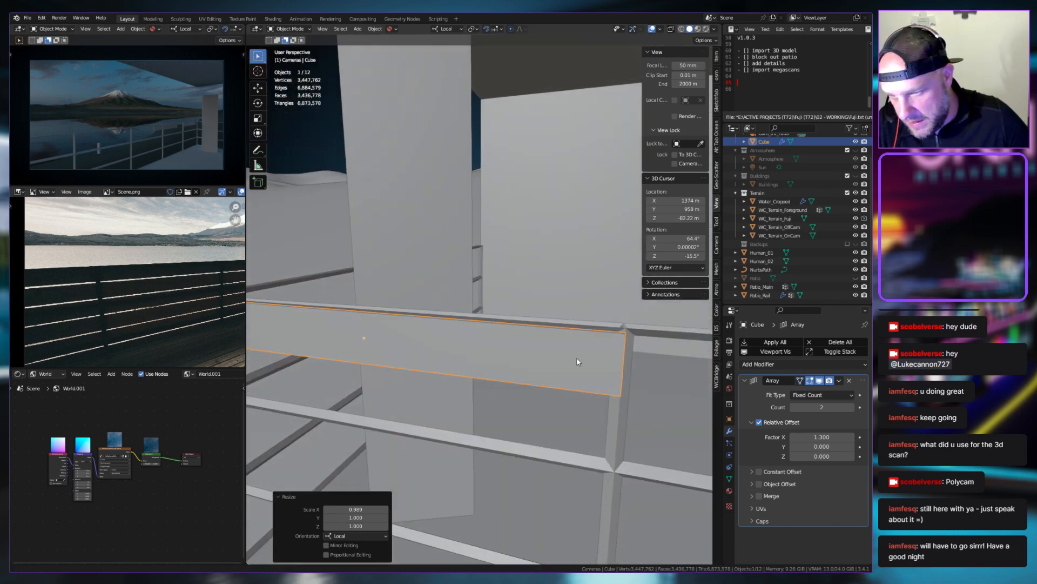
Nudge the board about -0.00013 m along local X to center its end on the second post
key(g)
key(x)
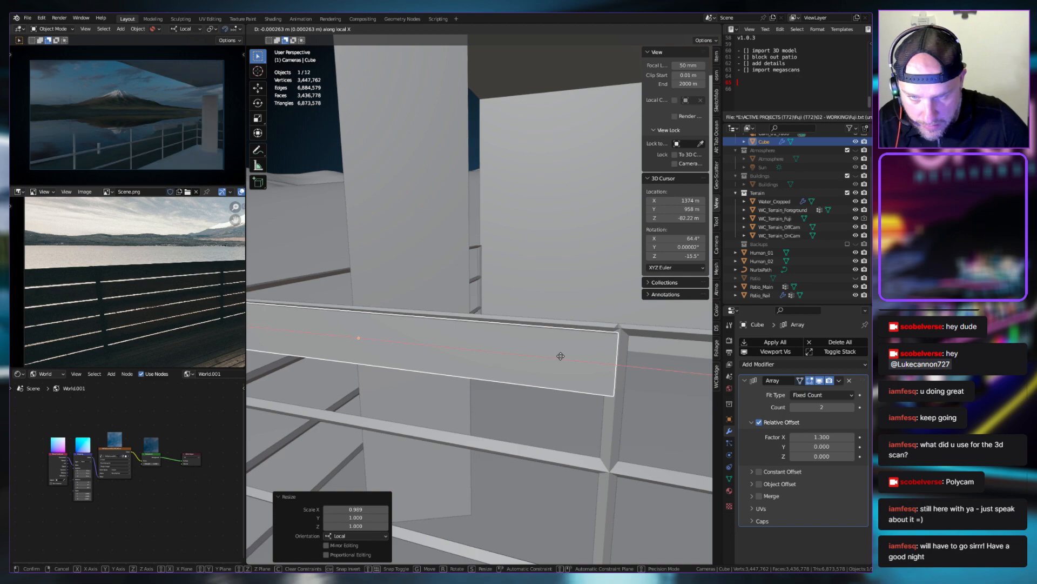
click(566, 358)
middle_drag(566, 358, 481, 372)
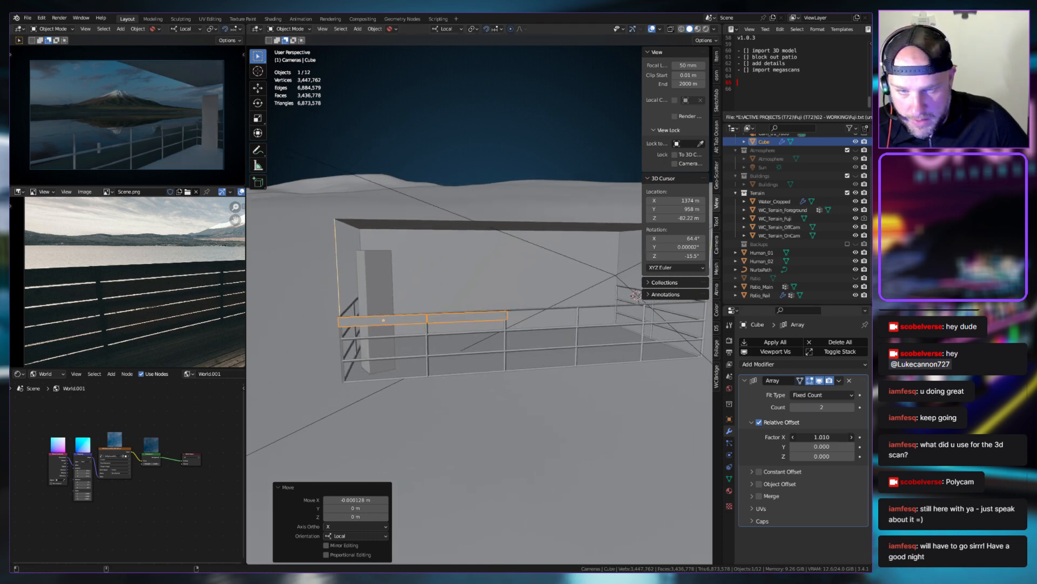
Try relative offset X factors of 0.1 and 1 for the board's array
scroll(480, 359, up, 10)
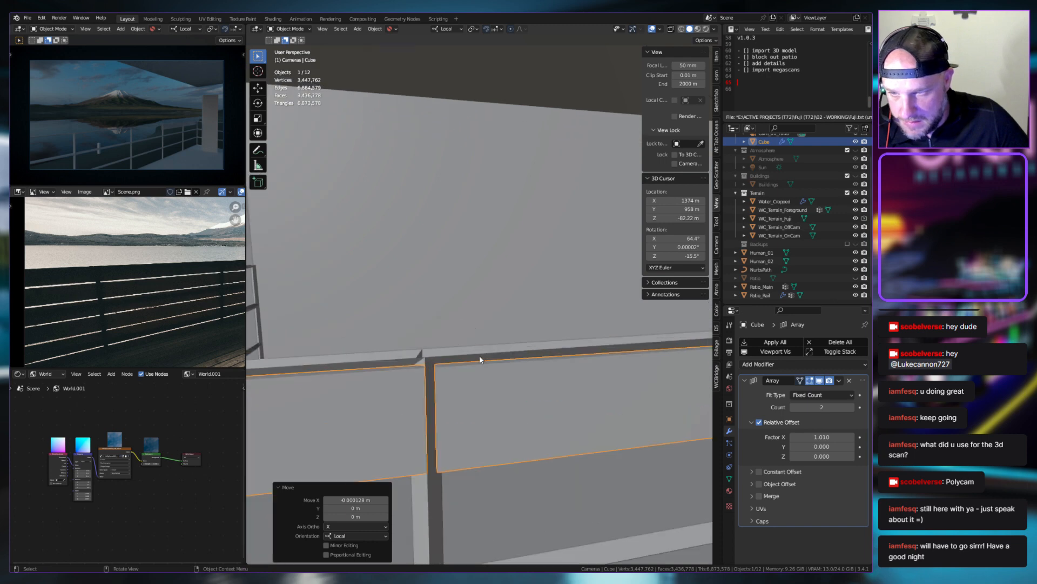
shift+middle_drag(475, 364, 475, 324)
click(792, 437)
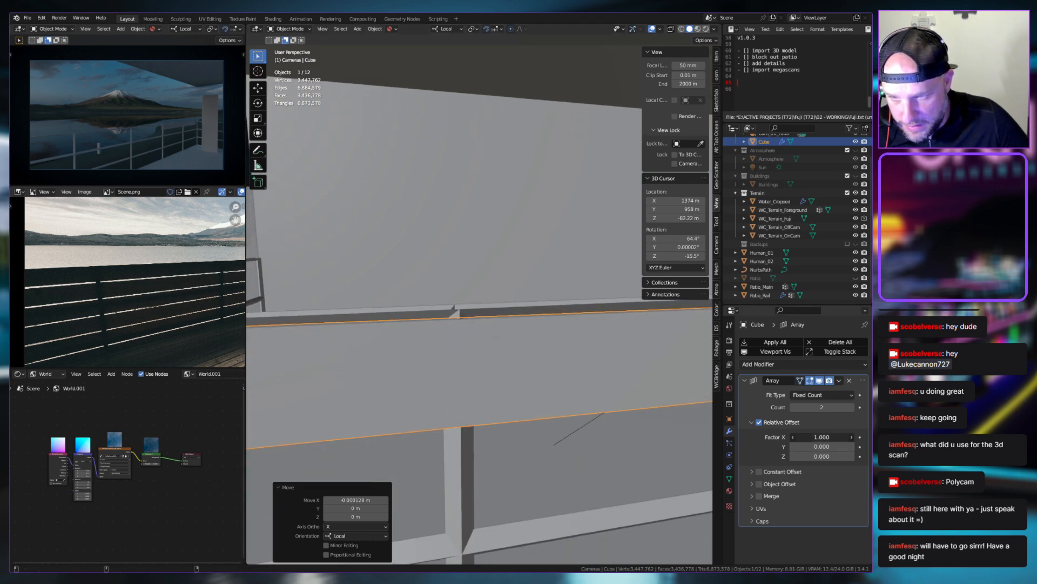
click(793, 436)
click(829, 438)
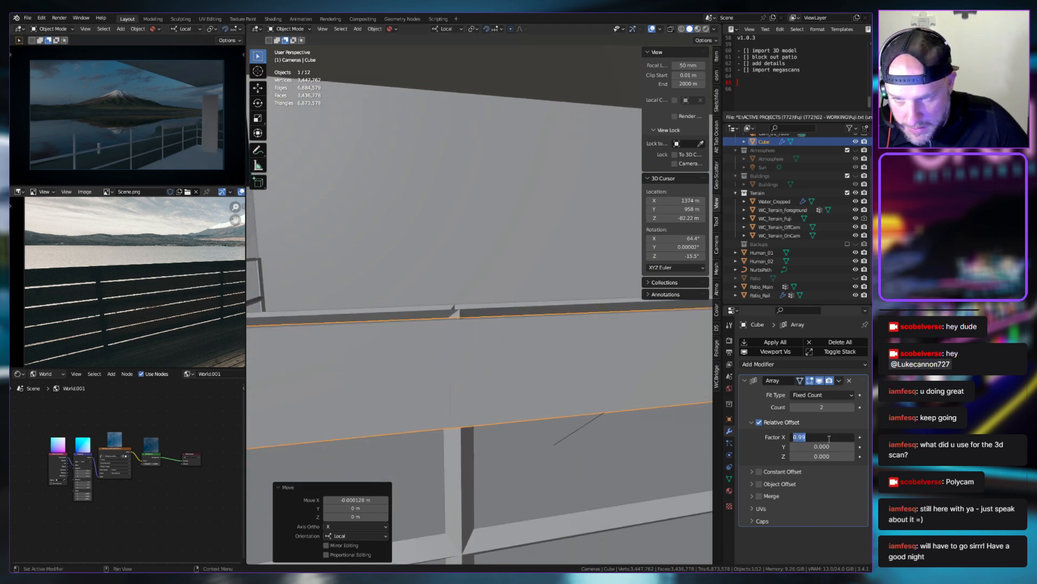
text(.1)
key(Return)
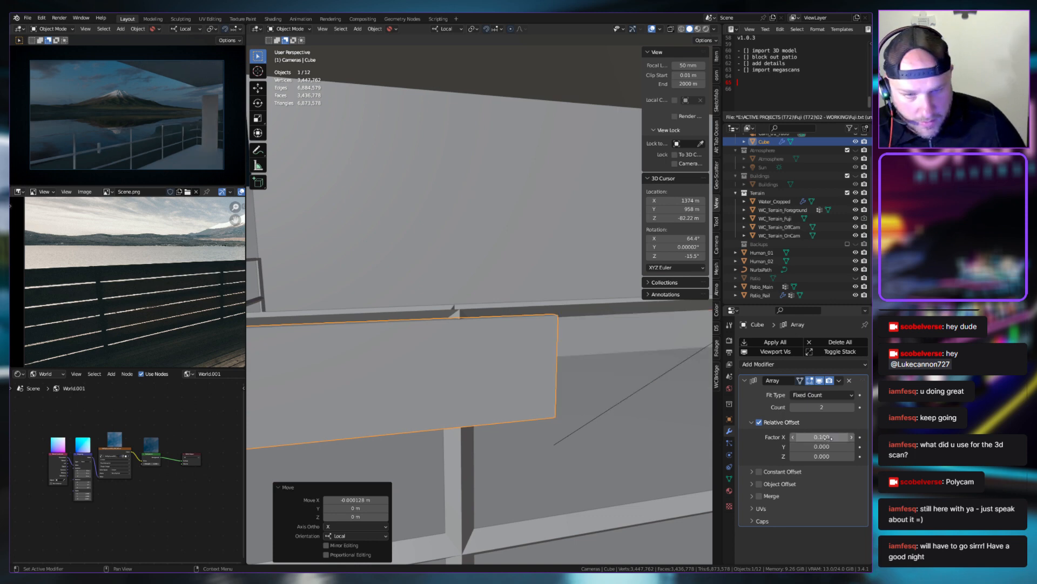
click(829, 439)
text(1)
key(Return)
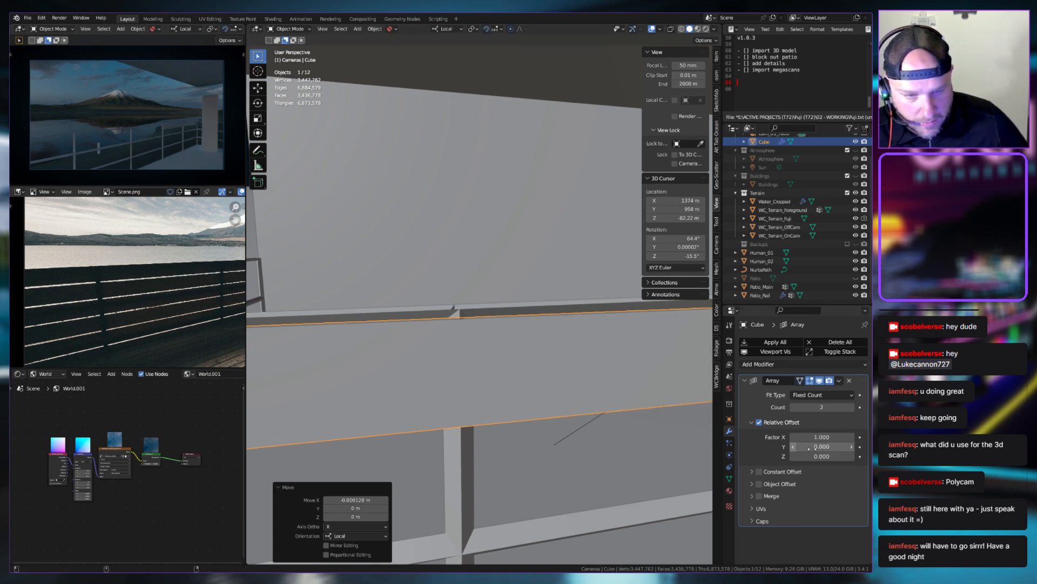
Try relative offset X factors of 1.01 and 1.001 to narrow the gap between the arrayed boards
click(792, 436)
click(819, 438)
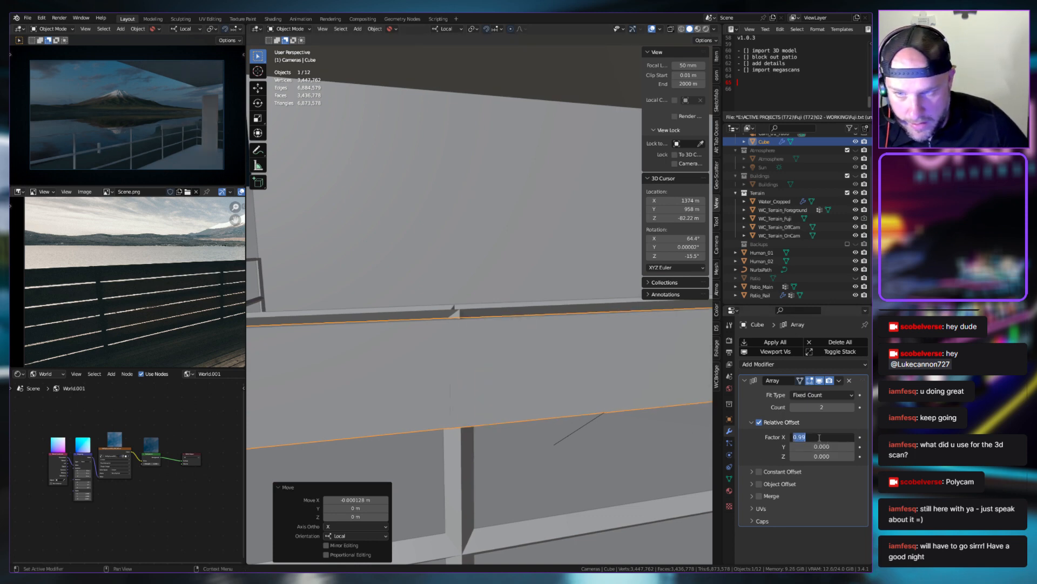
text(1.01)
key(Return)
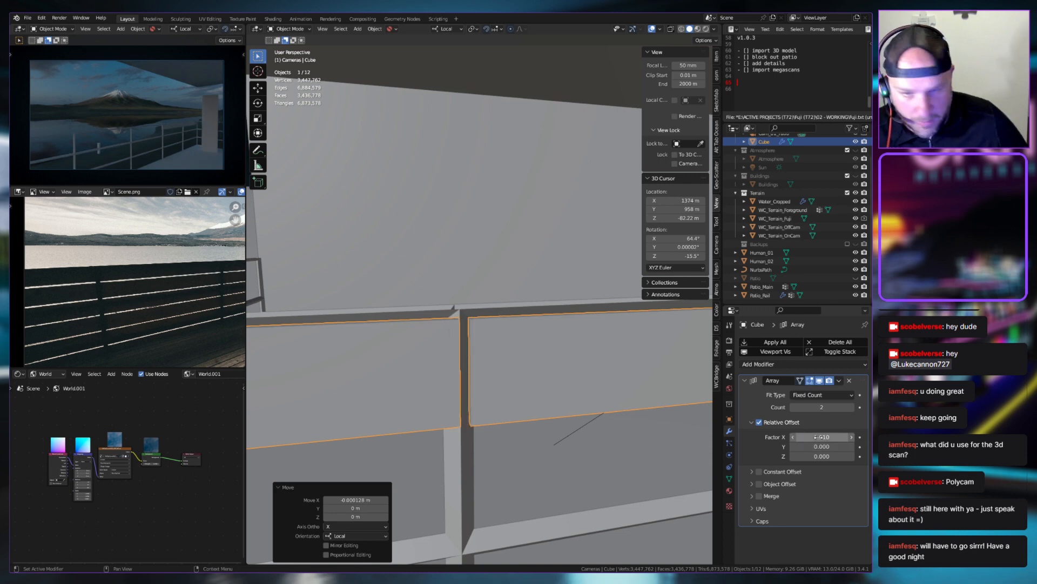
click(819, 436)
text(1.001)
key(Return)
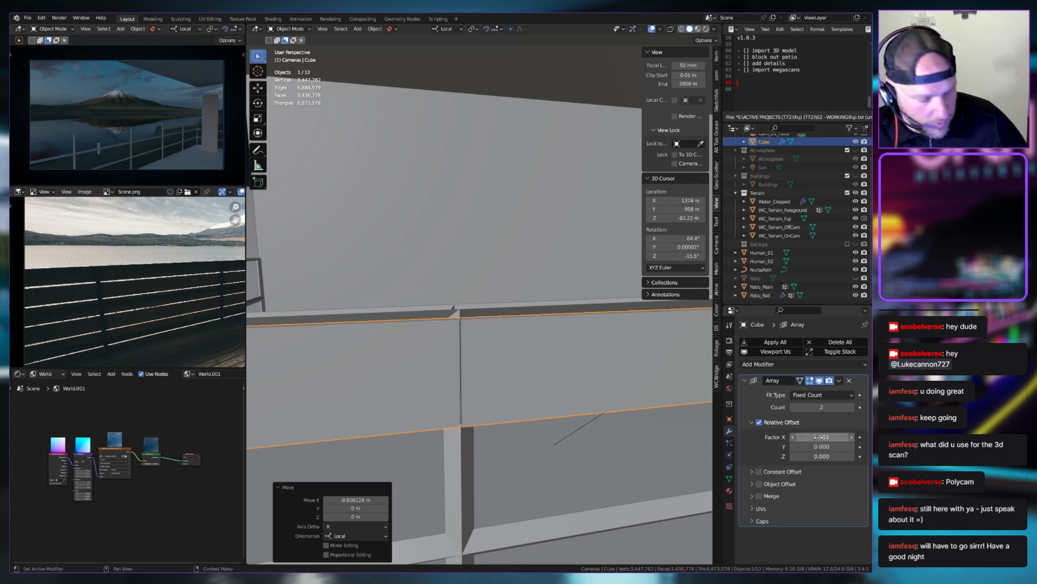
Set the array's relative offset X factor to 1.003 and its count to 5
middle_drag(597, 435, 555, 447)
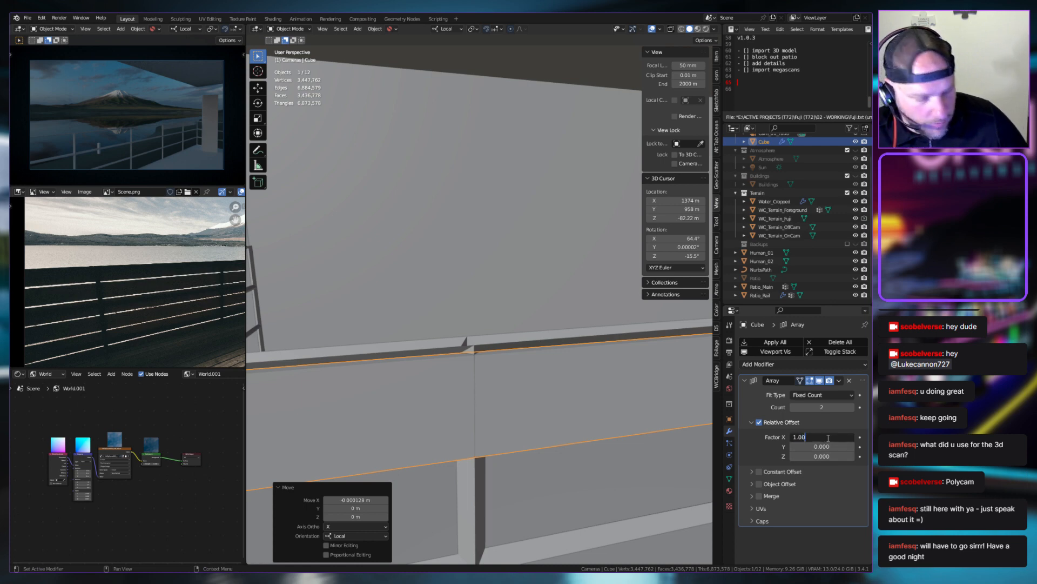
key(Return)
middle_drag(571, 425, 568, 388)
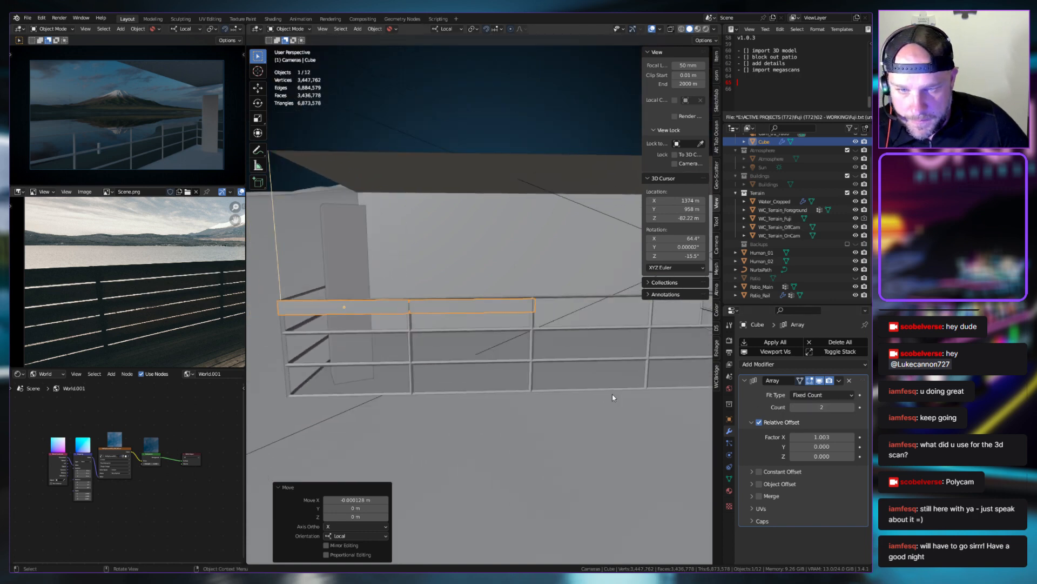
drag(822, 407, 843, 407)
Scale the arrayed boards along local X by about 0.991 to match the post spacing
middle_drag(627, 421, 504, 403)
scroll(441, 340, up, 4)
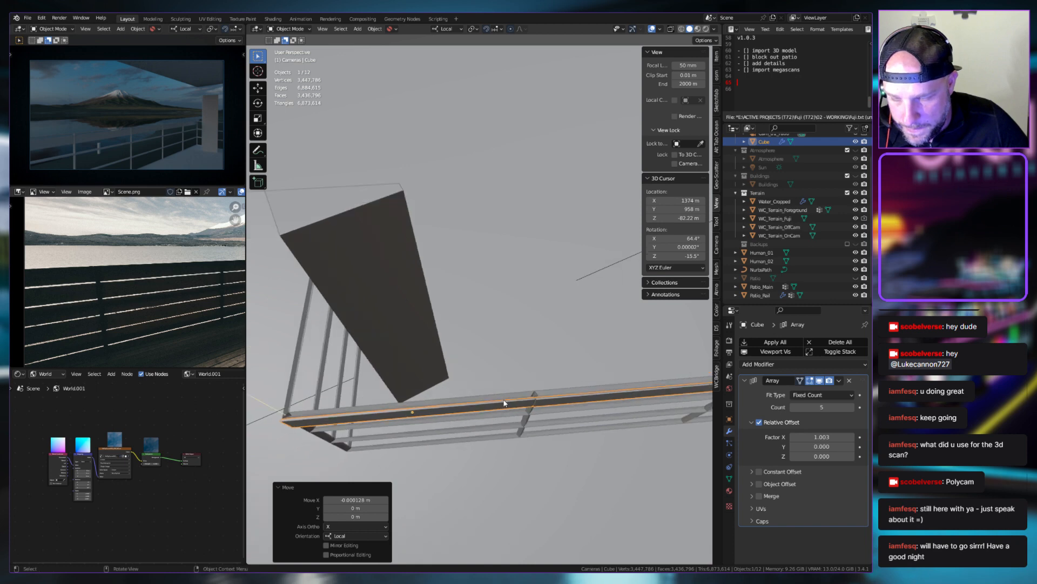
key(s)
key(x)
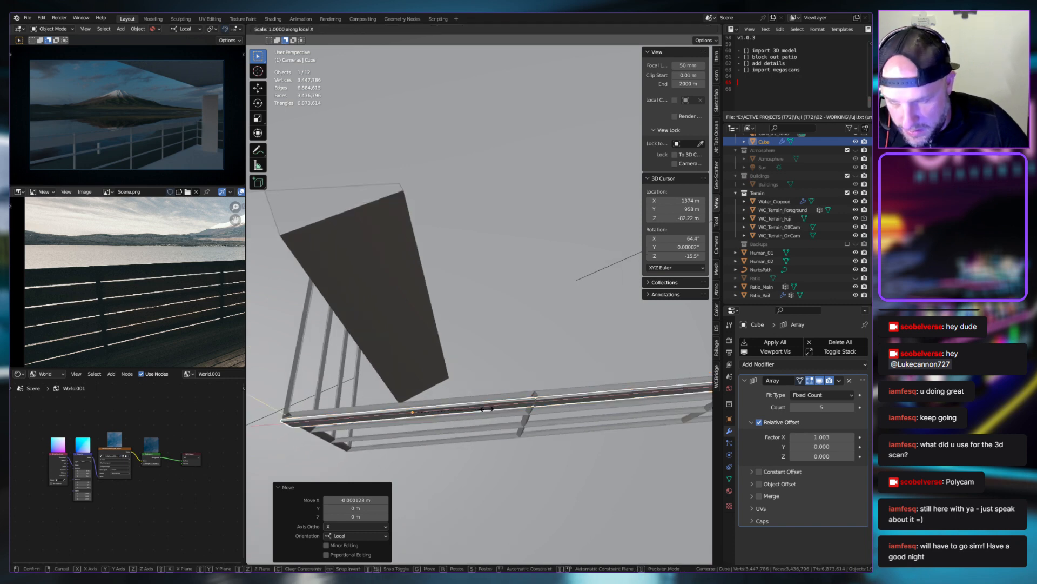
key(Escape)
key(s)
key(x)
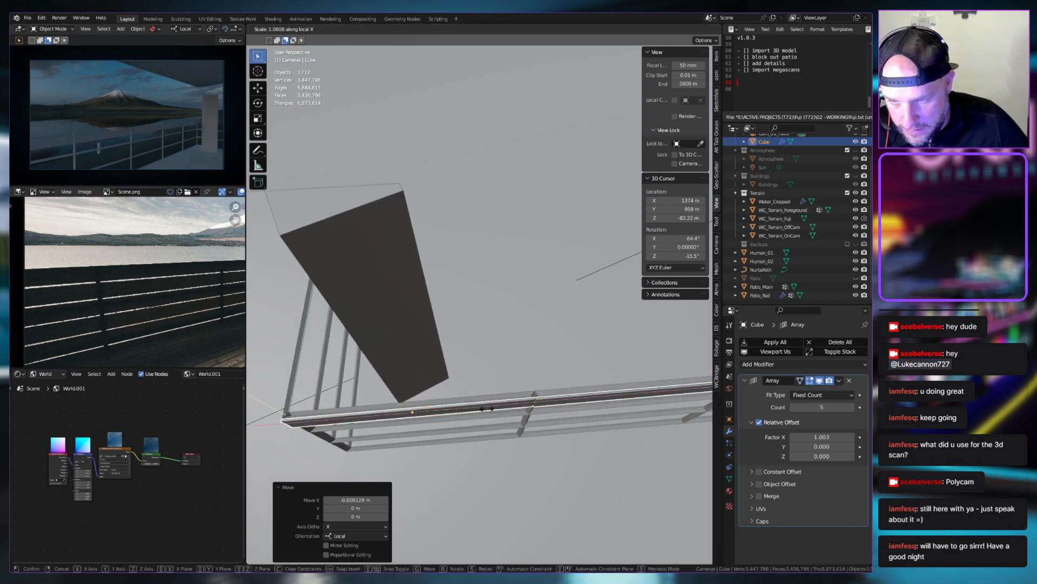
click(480, 410)
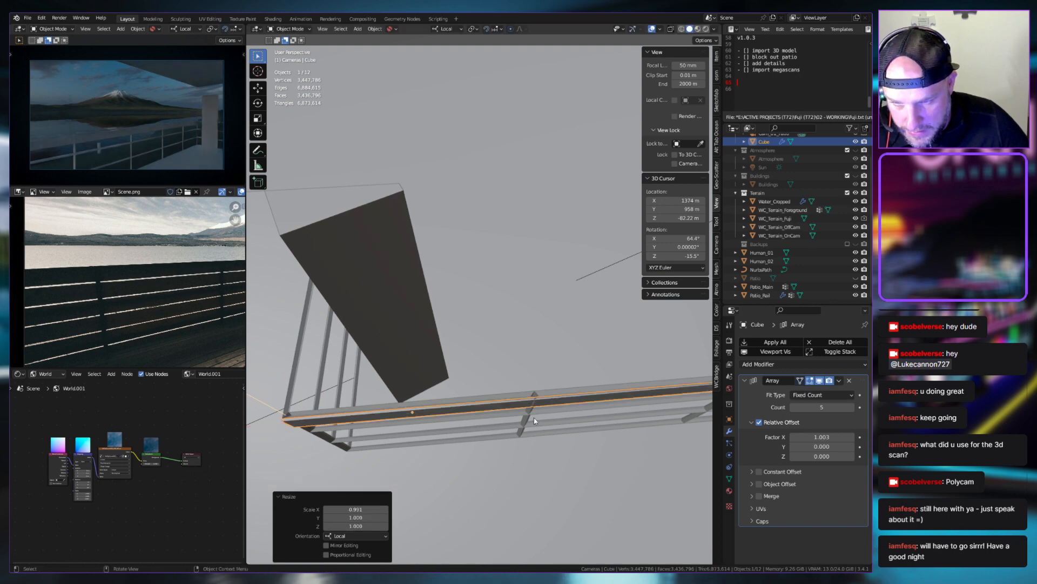
scroll(534, 417, up, 5)
scroll(532, 402, up, 2)
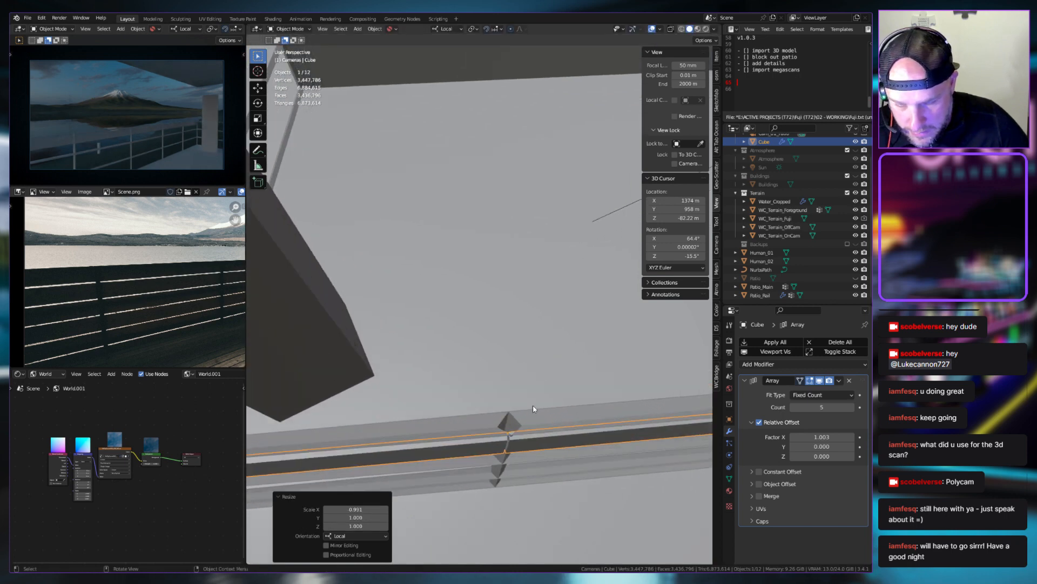
shift+middle_drag(534, 407, 494, 378)
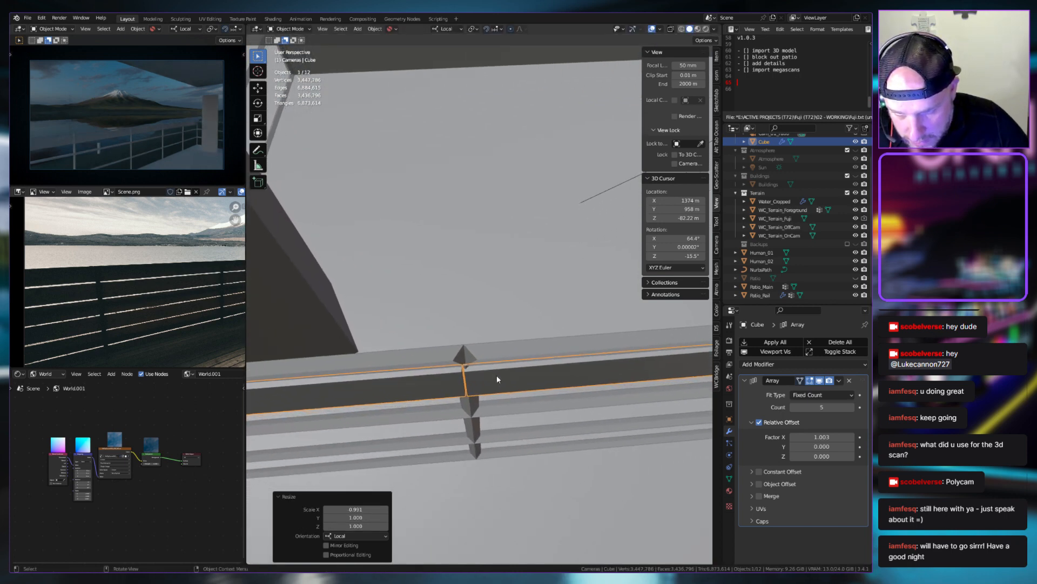
scroll(497, 379, down, 1)
key(g)
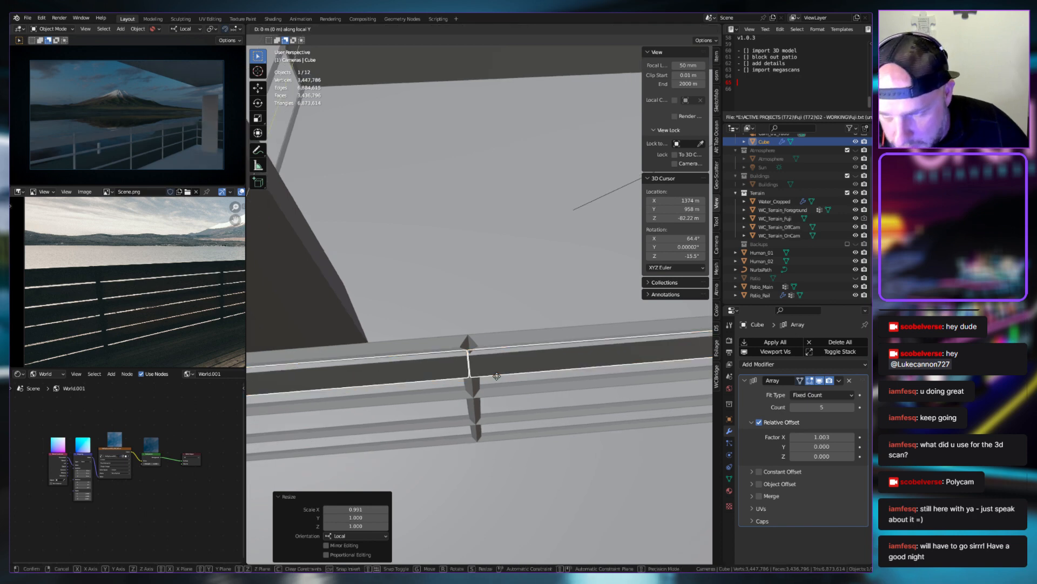
key(y)
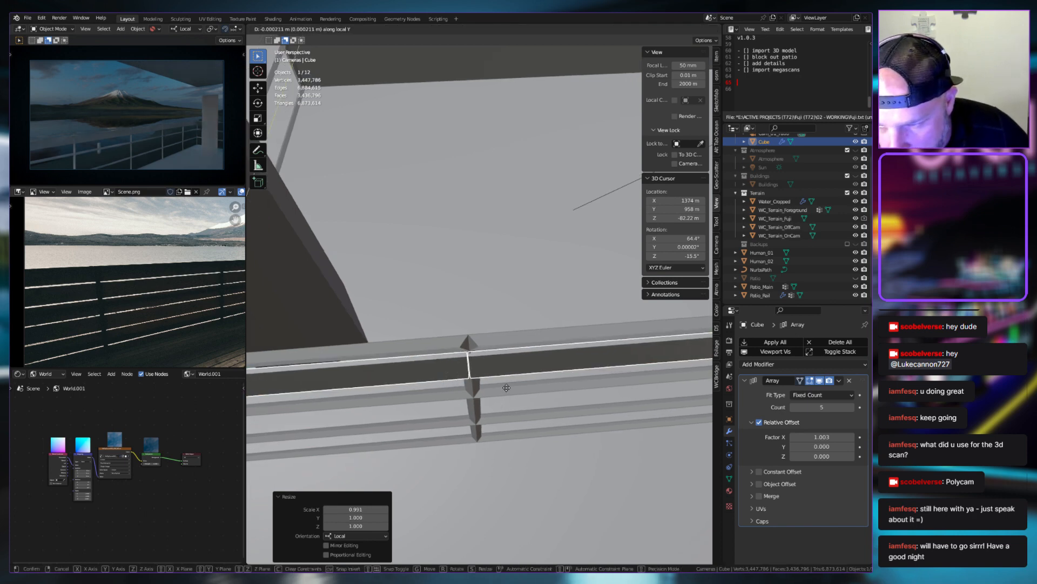
key(Escape)
Move the arrayed boards about -0.00012 m along local Y against the railing posts
middle_drag(540, 384, 605, 348)
key(g)
key(y)
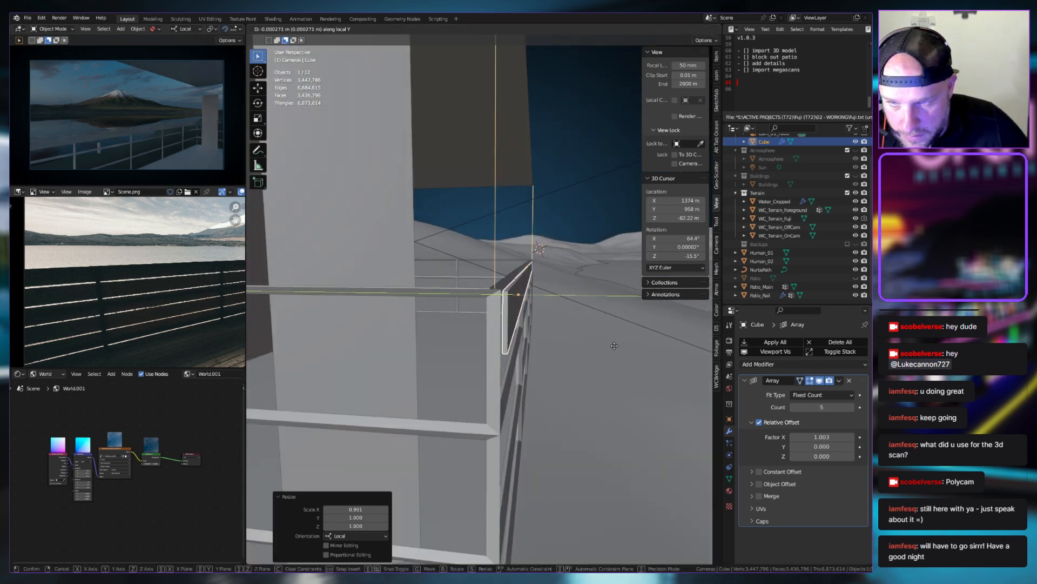
click(610, 345)
Scale the arrayed boards along local X by about 0.992 to fit the railing's full length
mouse_move(610, 345)
middle_down()
mouse_move(557, 323)
mouse_move(505, 342)
mouse_move(581, 358)
mouse_move(404, 342)
mouse_move(538, 325)
mouse_move(460, 347)
mouse_move(717, 331)
mouse_move(496, 348)
mouse_move(583, 309)
mouse_move(564, 327)
mouse_move(615, 272)
mouse_move(595, 322)
mouse_move(631, 323)
mouse_move(574, 336)
mouse_move(611, 336)
middle_up()
key(s)
key(x)
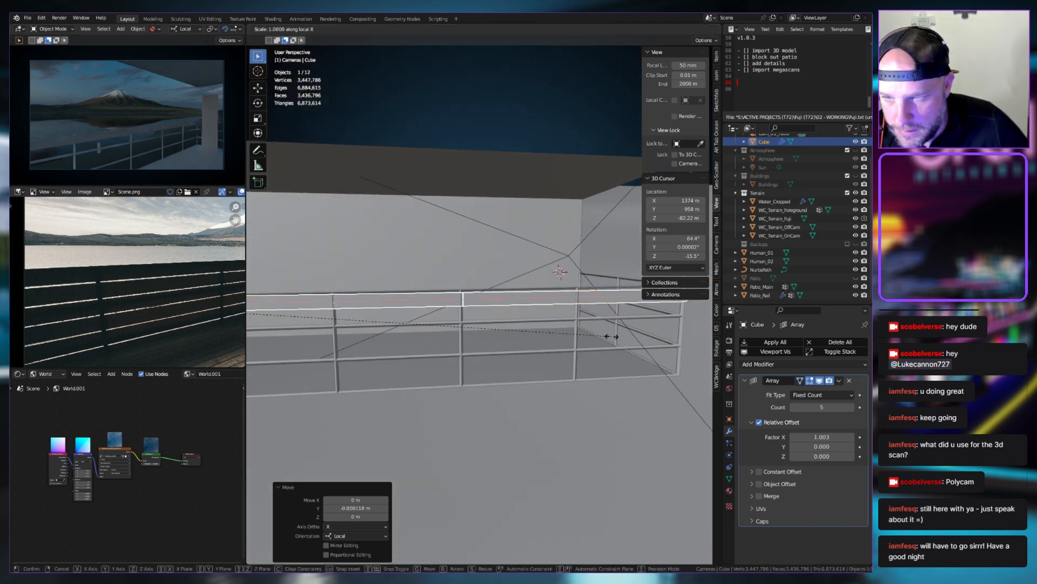
click(577, 336)
Rotate the arrayed boards about -0.147° around local Z to run parallel to the railing
middle_drag(585, 336, 462, 330)
key(r)
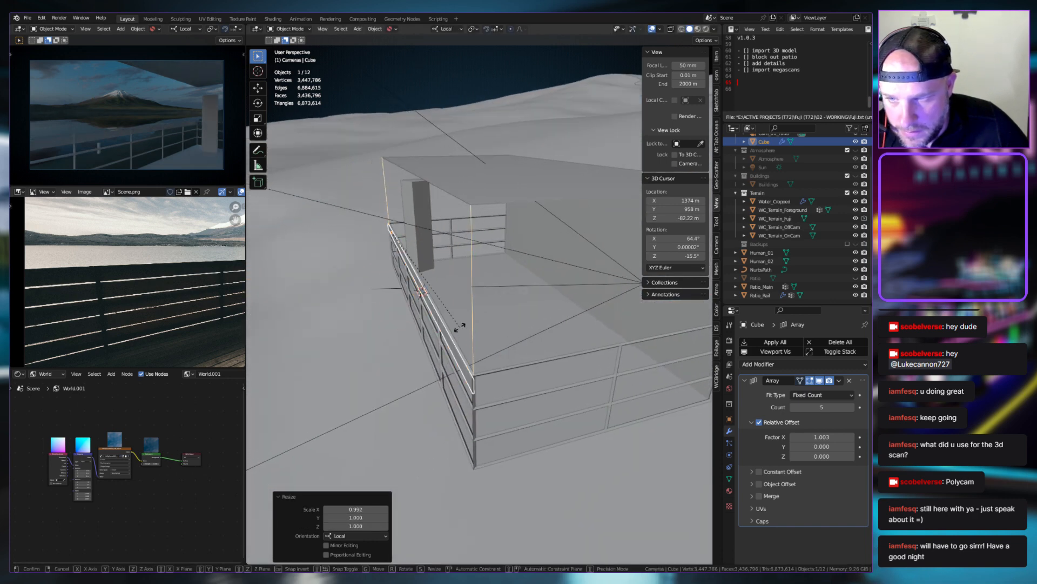
key(z)
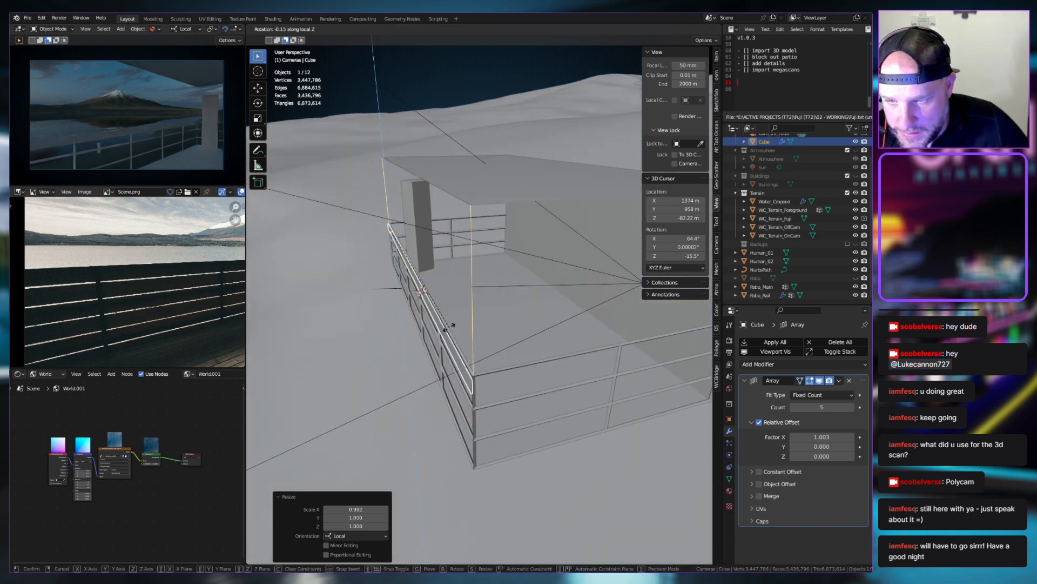
click(452, 327)
Rotate the arrayed boards about -0.417° around local Y to level them with the railing's top bar
middle_drag(475, 363, 471, 293)
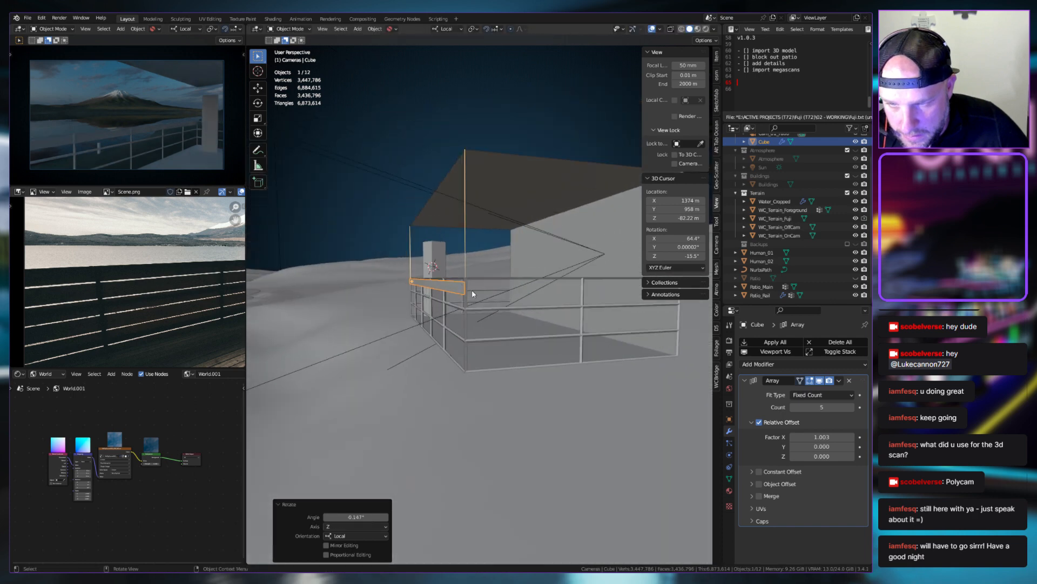
scroll(484, 296, up, 4)
key(r)
key(x)
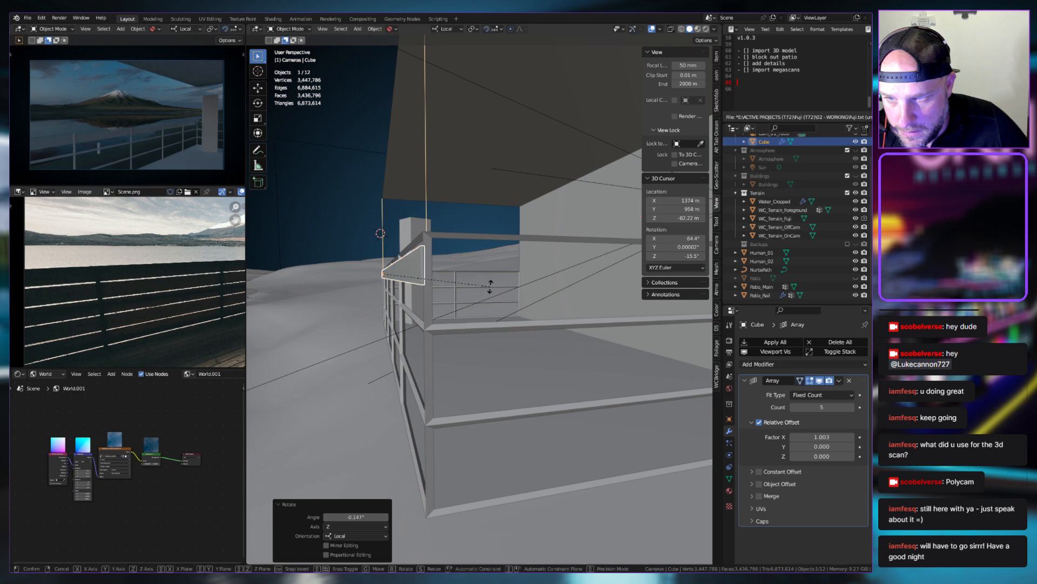
key(y)
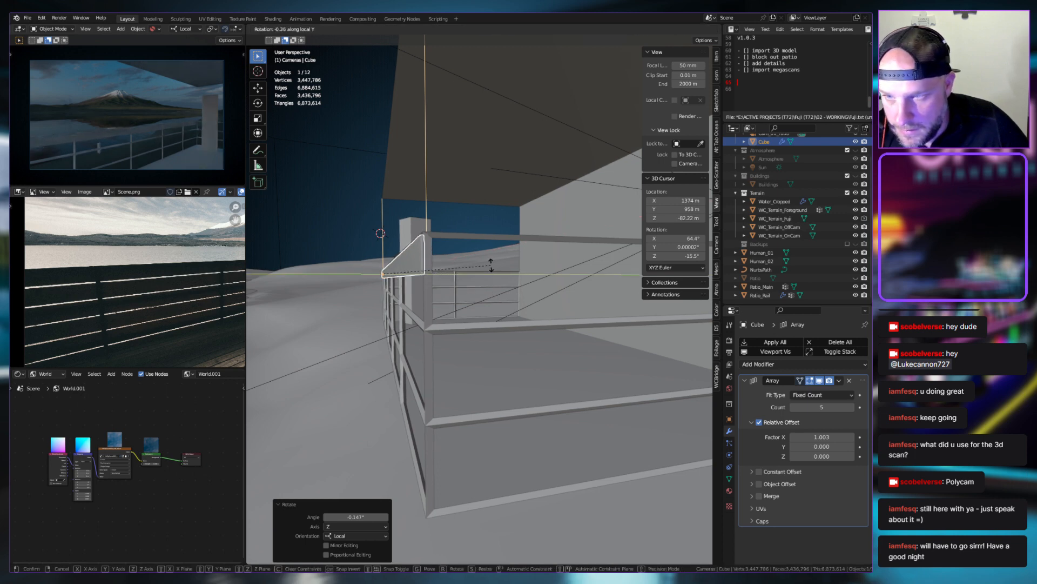
click(490, 263)
Rotate the arrayed boards about -0.0405° around local Z to align their far end with the corner post
middle_drag(491, 263, 483, 289)
scroll(481, 295, up, 3)
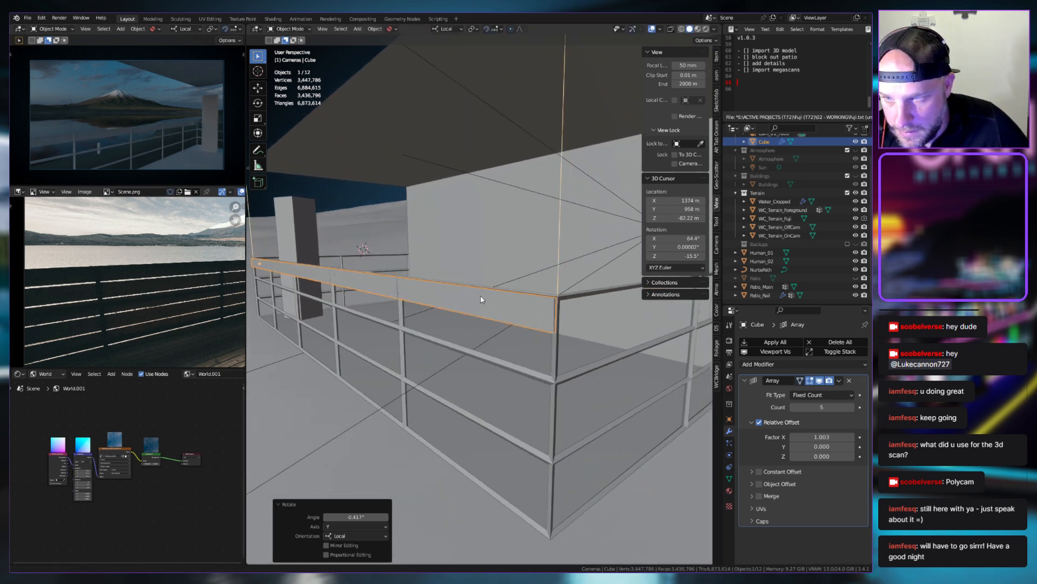
scroll(541, 306, down, 3)
middle_drag(535, 308, 465, 303)
scroll(469, 320, up, 3)
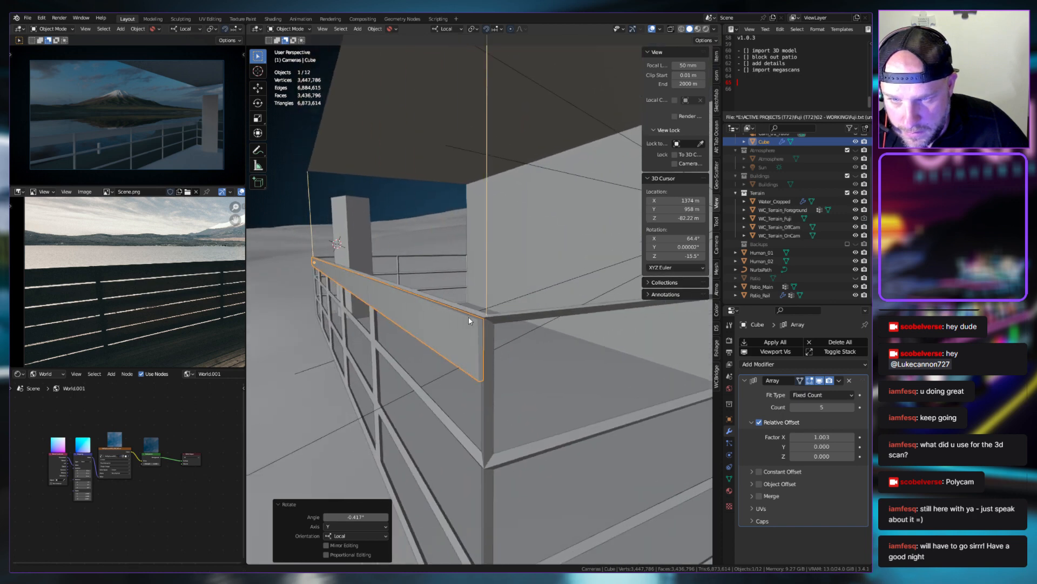
key(g)
key(r)
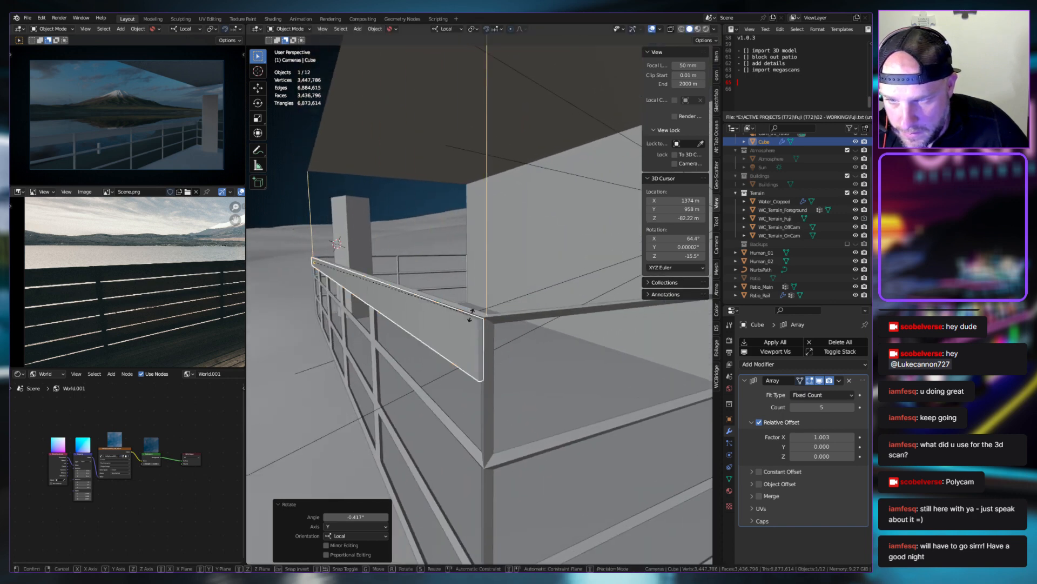
key(z)
key(z)
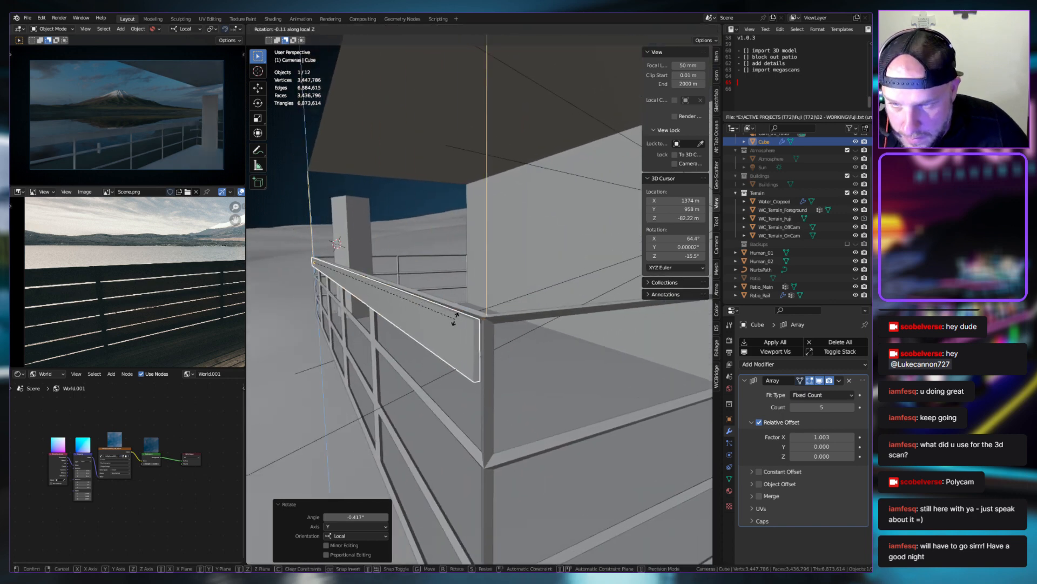
click(469, 322)
Scale the arrayed boards along local X by about 1.001 to reach the corner post
middle_drag(491, 322, 576, 349)
key(s)
key(x)
key(x)
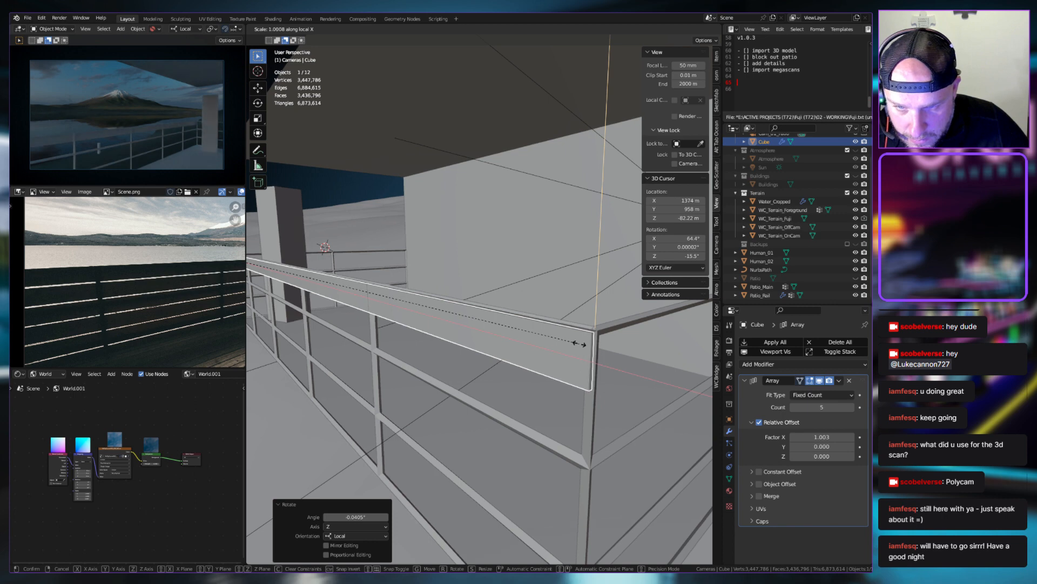
click(580, 343)
Add a second Array modifier to the arrayed boards, below the collapsed first one
middle_drag(579, 343, 592, 385)
scroll(528, 354, down, 5)
shift+middle_drag(512, 400, 515, 318)
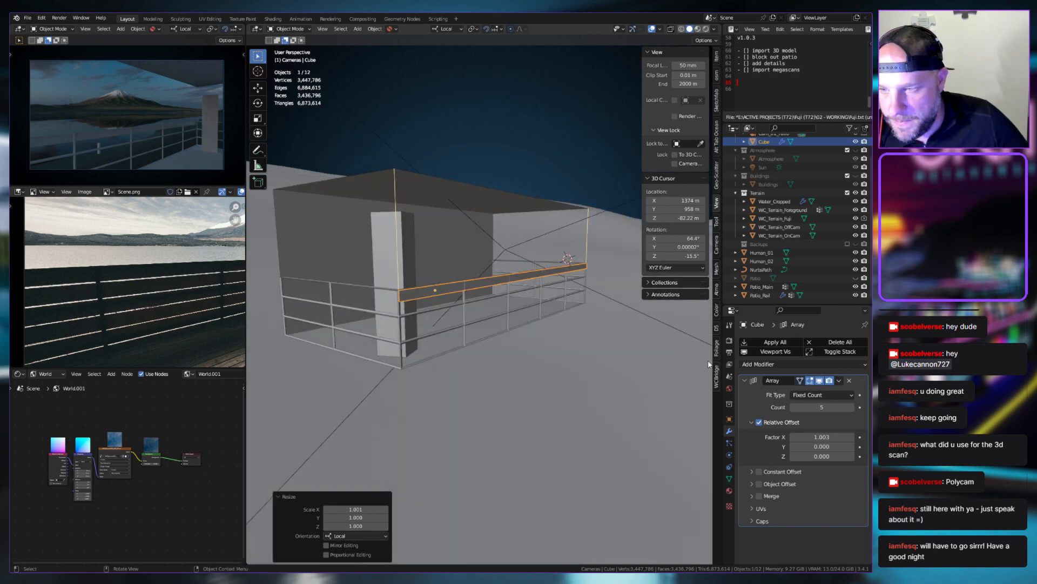
click(754, 381)
click(779, 363)
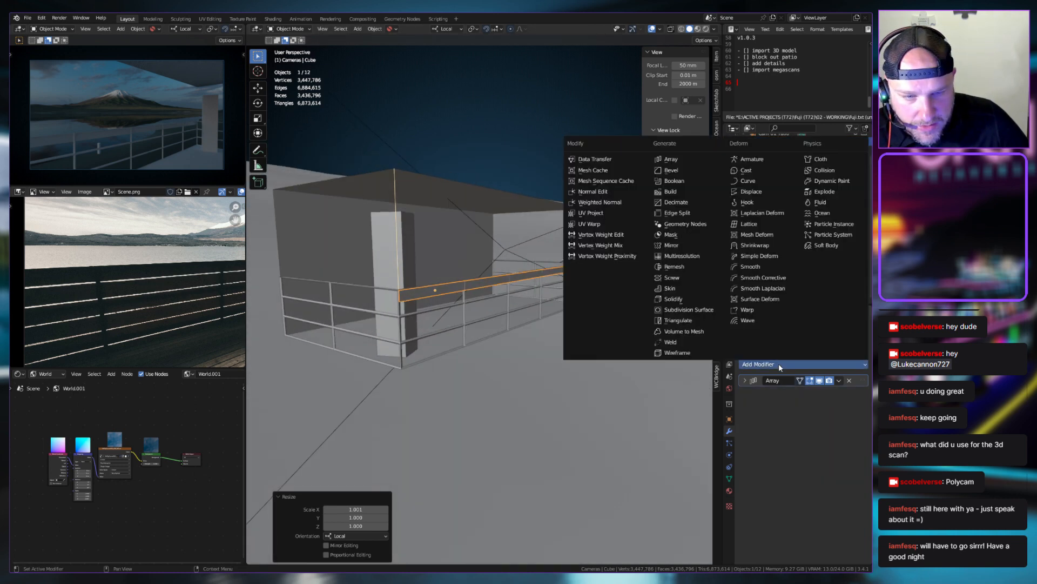
click(673, 160)
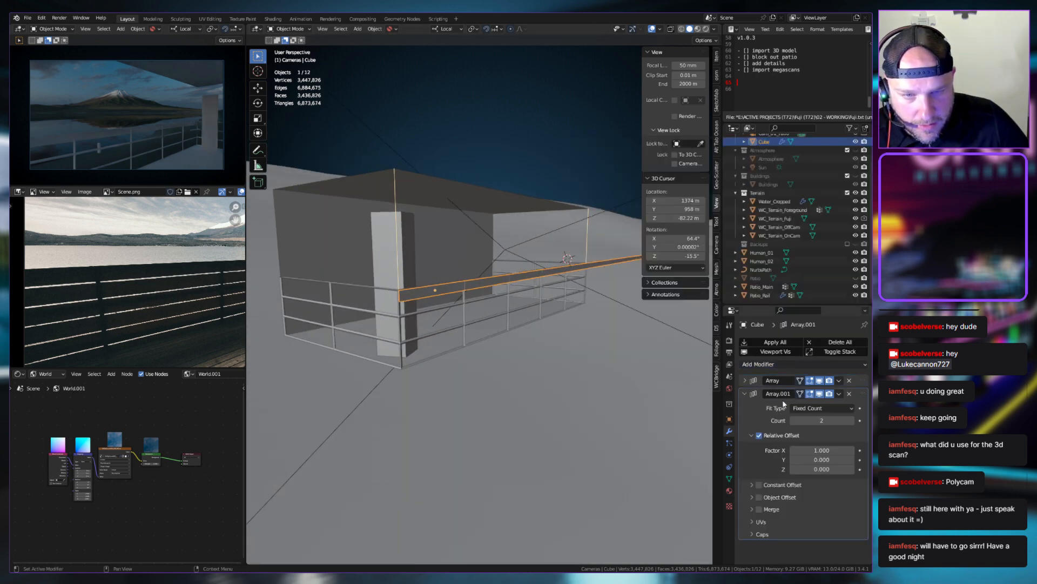
click(745, 394)
click(755, 396)
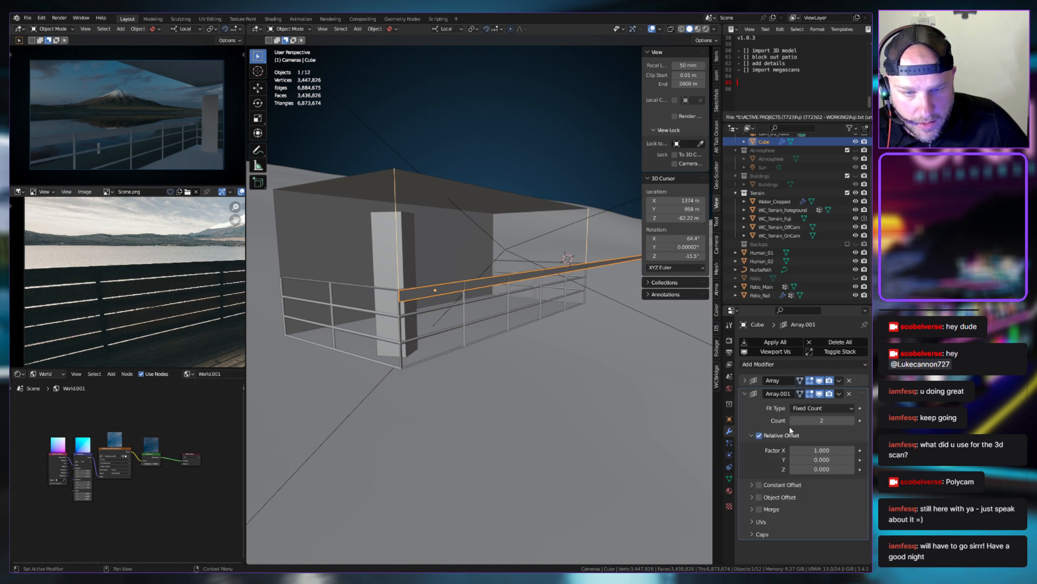
Set the second array's relative offset to X 0 and Z -1.025 to stack a board row underneath
click(819, 452)
text(0)
key(Return)
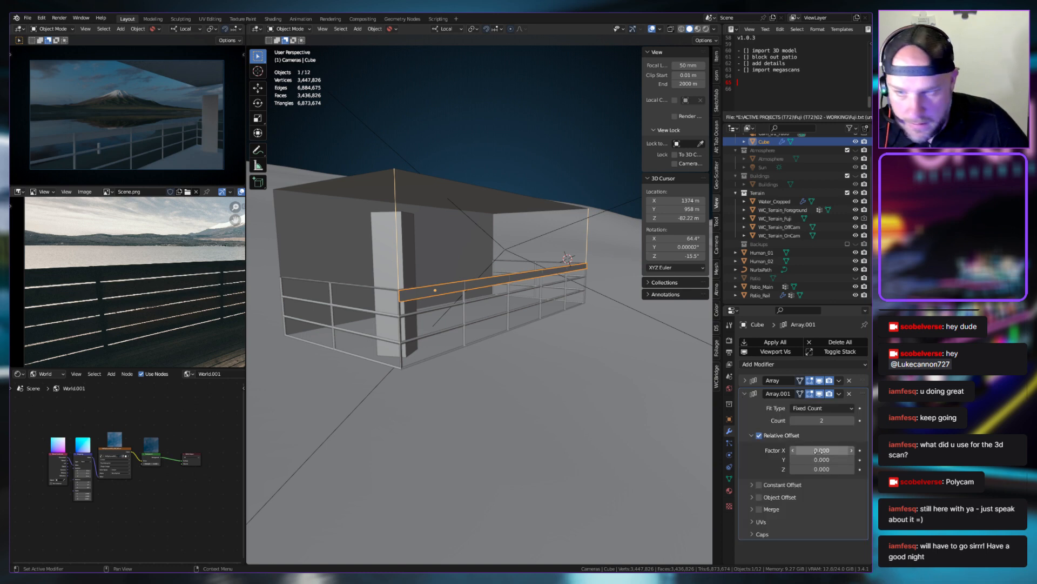
click(821, 469)
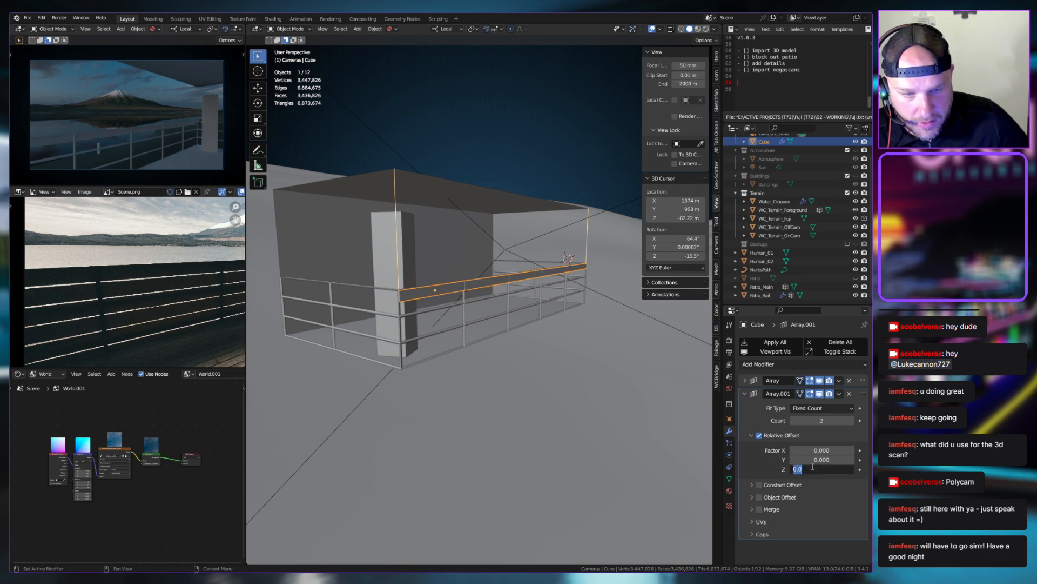
text(1)
key(Return)
click(813, 466)
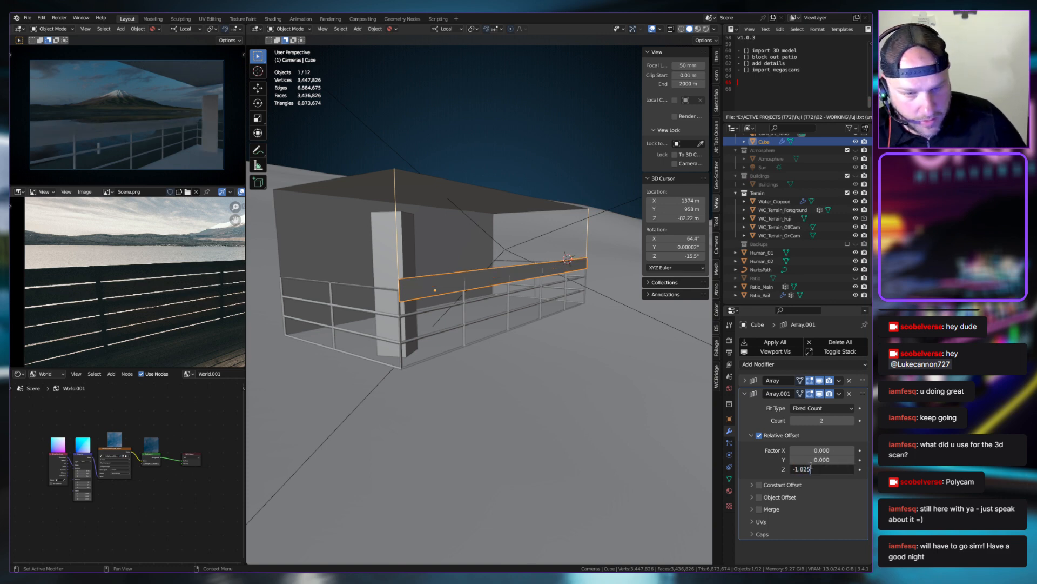
text(-1.025)
key(Return)
Examine the gap between the two board rows and compare it with the railing boards in the reference photo
scroll(488, 365, up, 3)
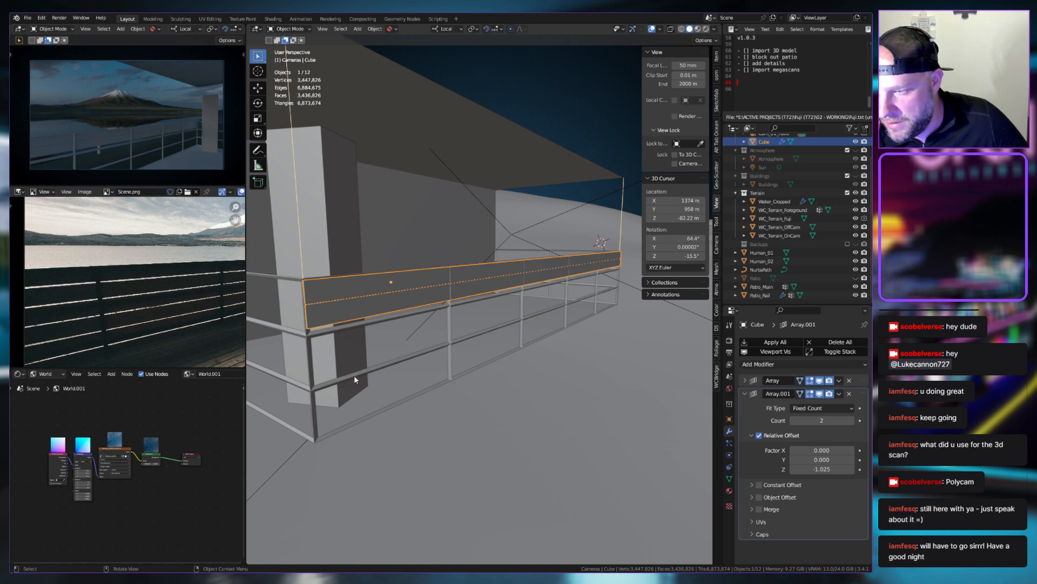
shift+middle_drag(135, 312, 169, 306)
scroll(191, 321, down, 1)
middle_drag(263, 332, 373, 346)
scroll(138, 289, down, 1)
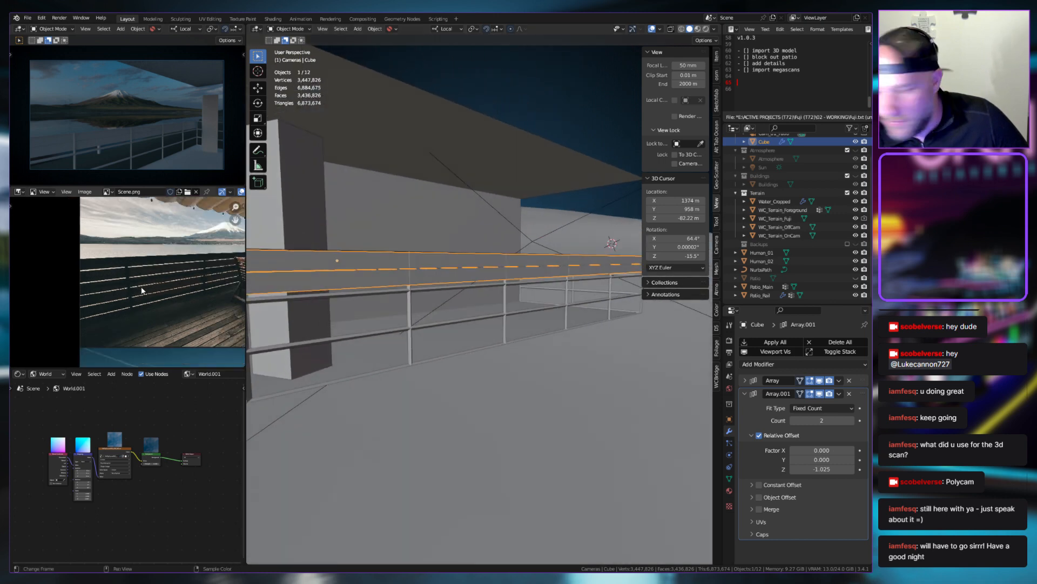
scroll(115, 296, up, 3)
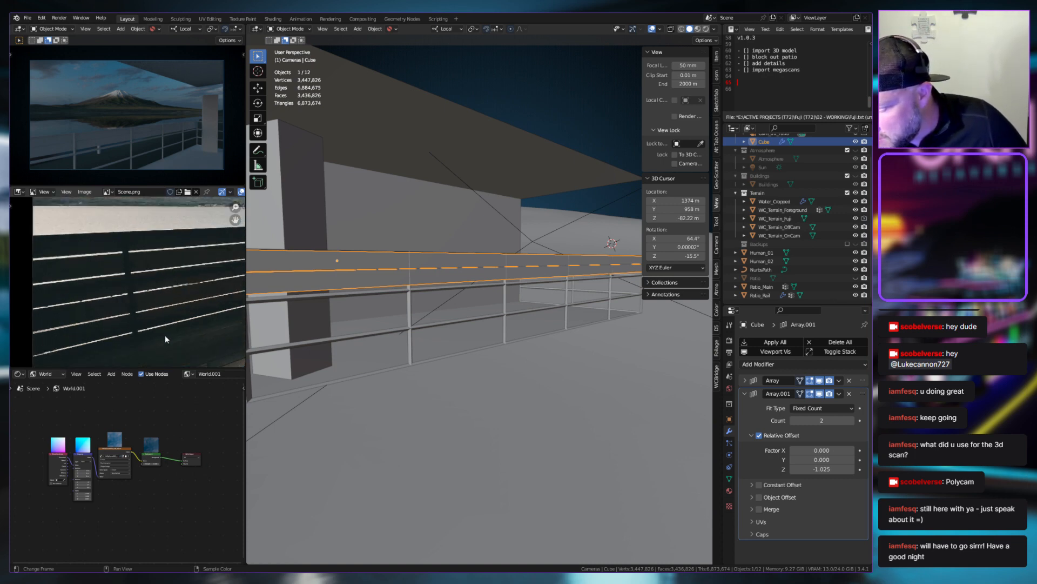
middle_drag(164, 335, 128, 301)
scroll(162, 302, down, 5)
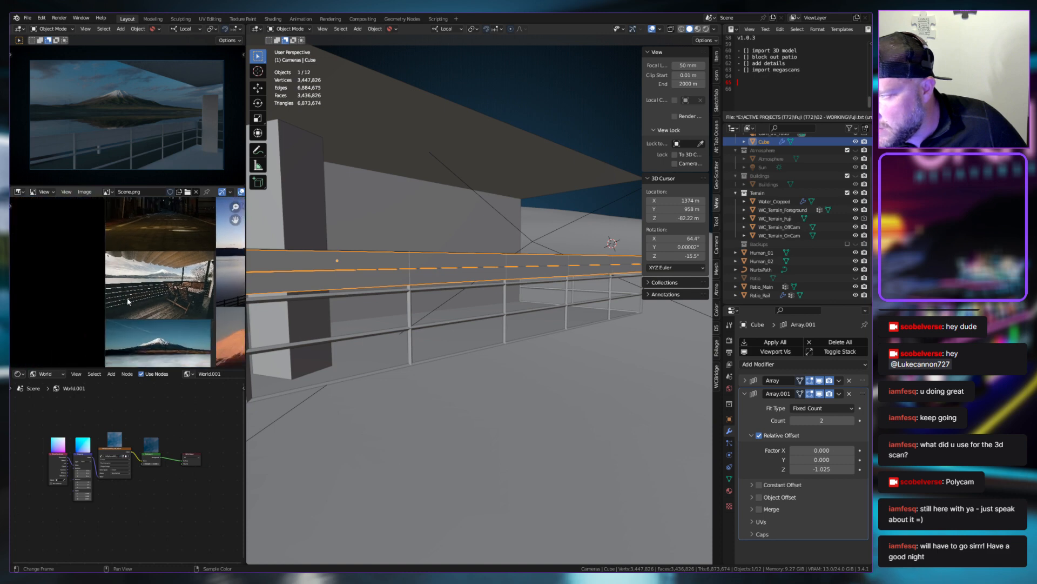
scroll(138, 316, up, 4)
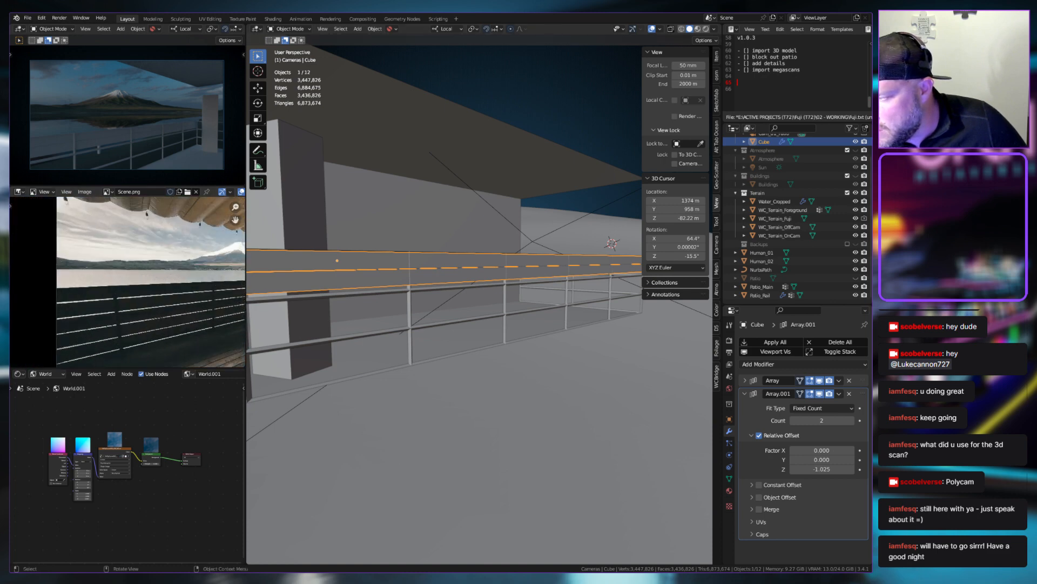
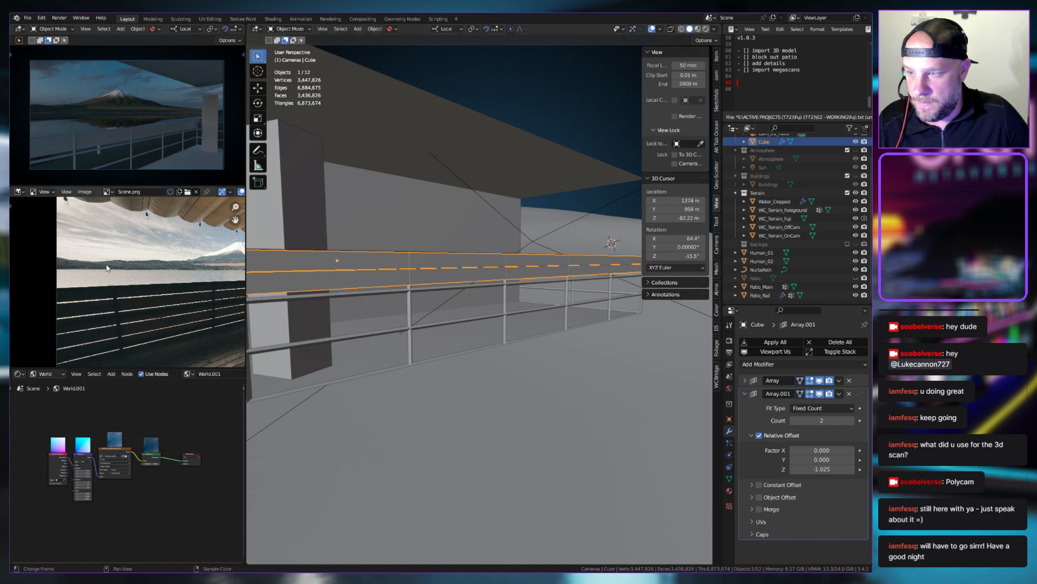
Load Screenshot 2023-05-09 210829.png as the reference image and frame its wooden railing closely
click(107, 192)
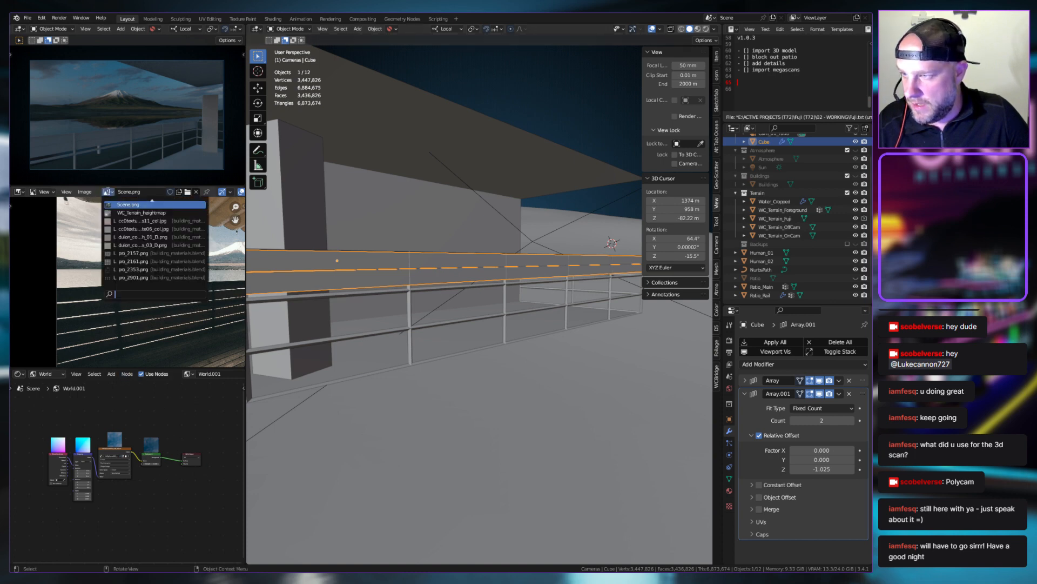
click(107, 191)
click(188, 193)
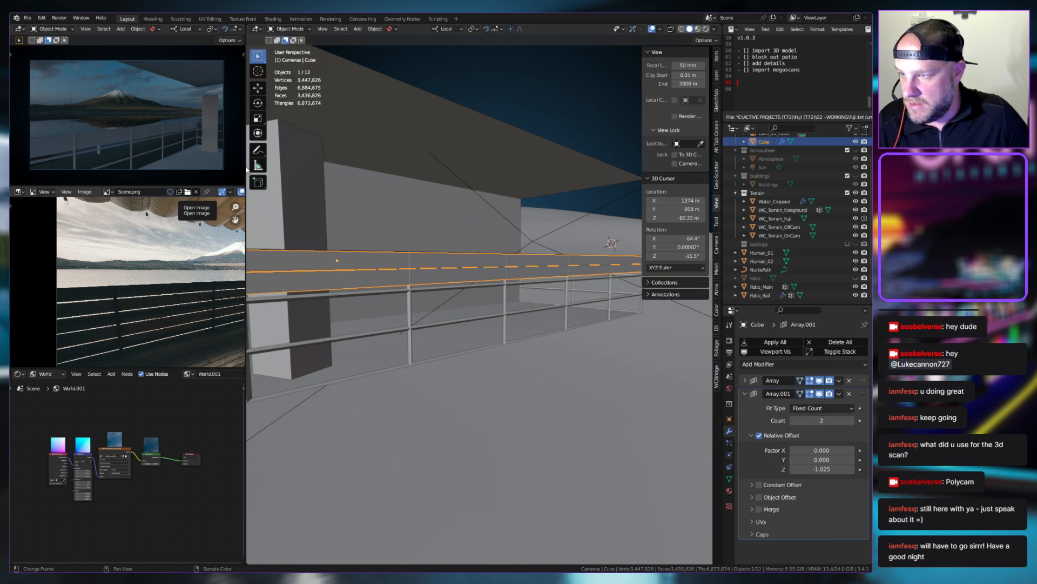
drag(245, 198, 219, 241)
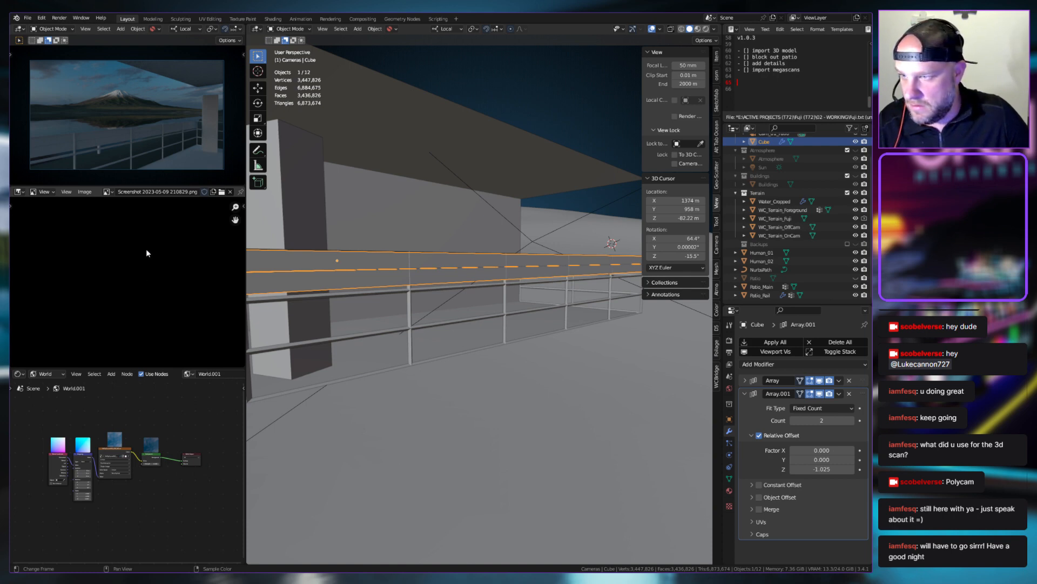
key(Home)
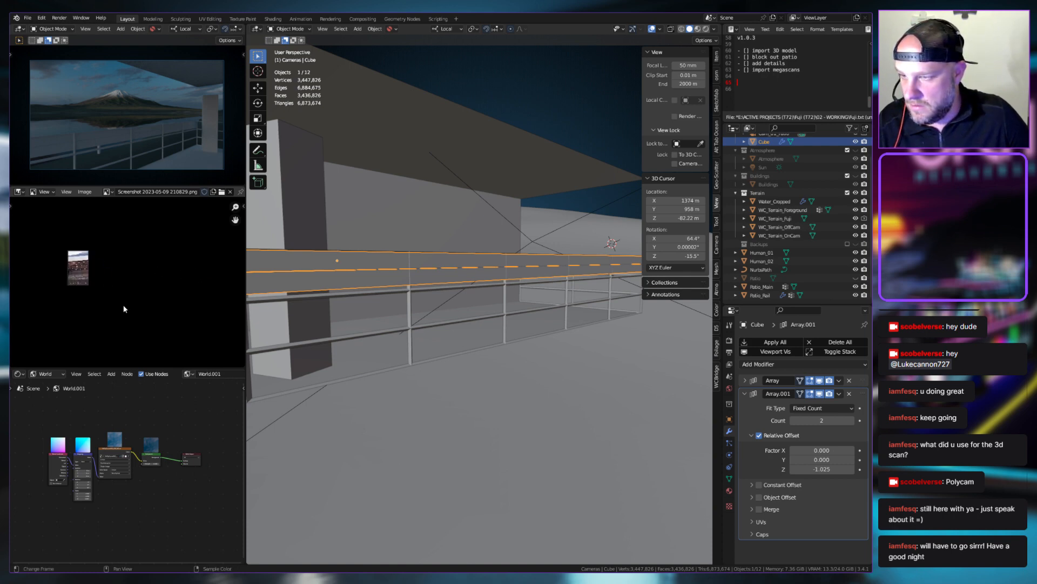
scroll(165, 283, up, 6)
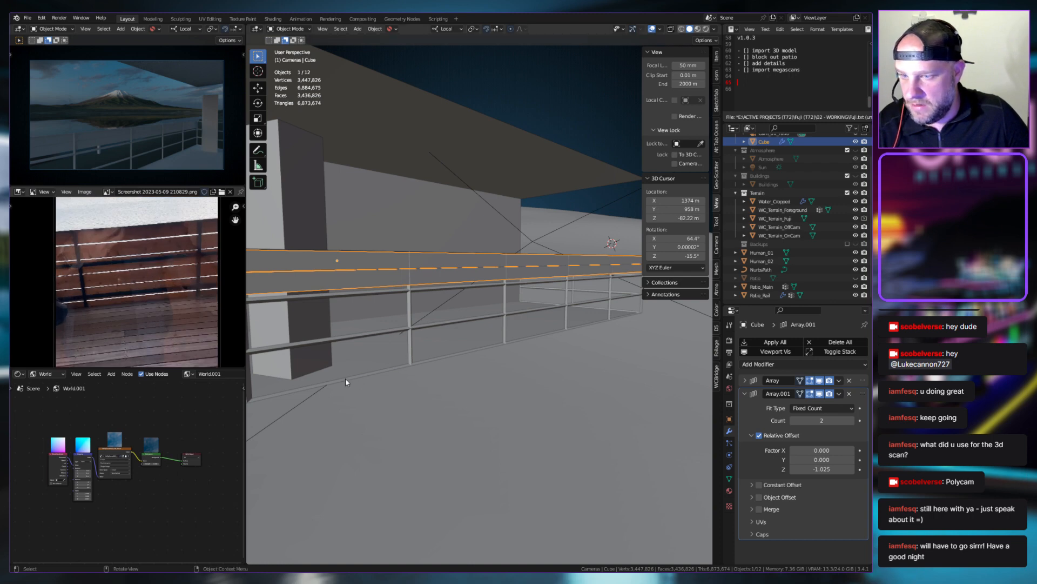
Examine the patio railing and stacked boards from several angles against the new reference screenshot, ending with the boards selected
middle_drag(337, 383, 411, 398)
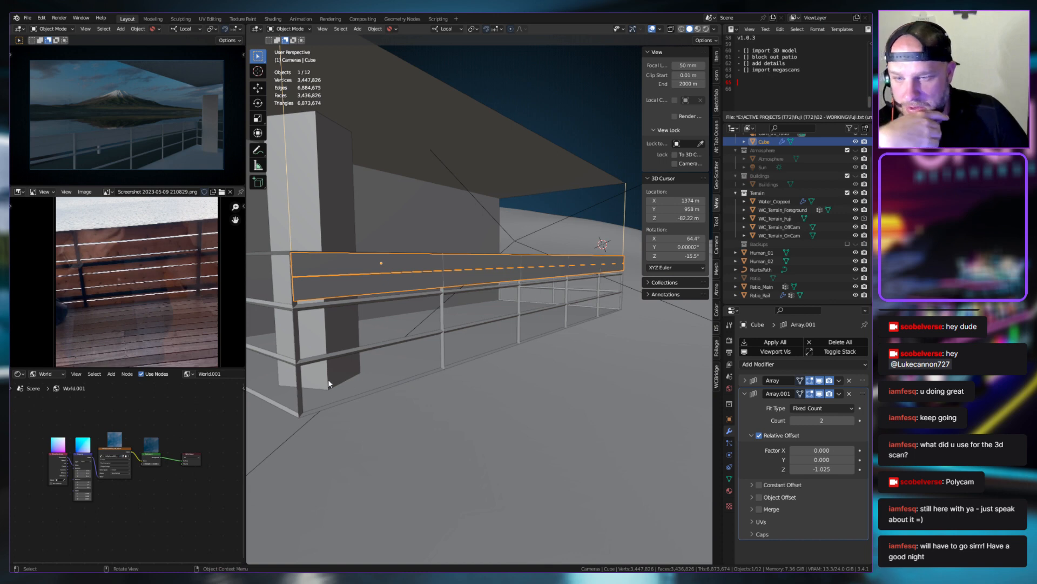
middle_drag(328, 384, 410, 397)
click(437, 387)
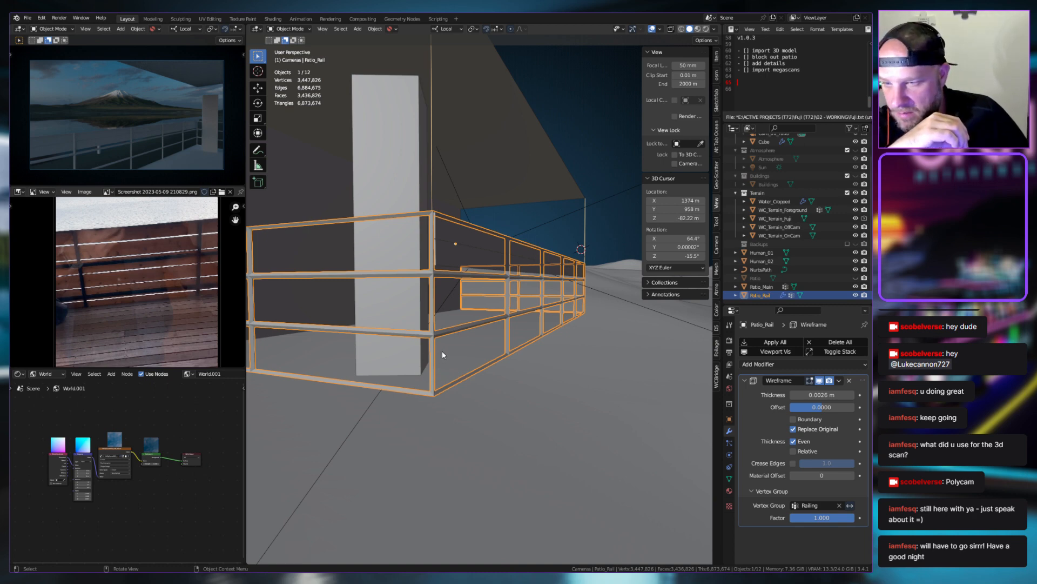
middle_drag(442, 351, 439, 355)
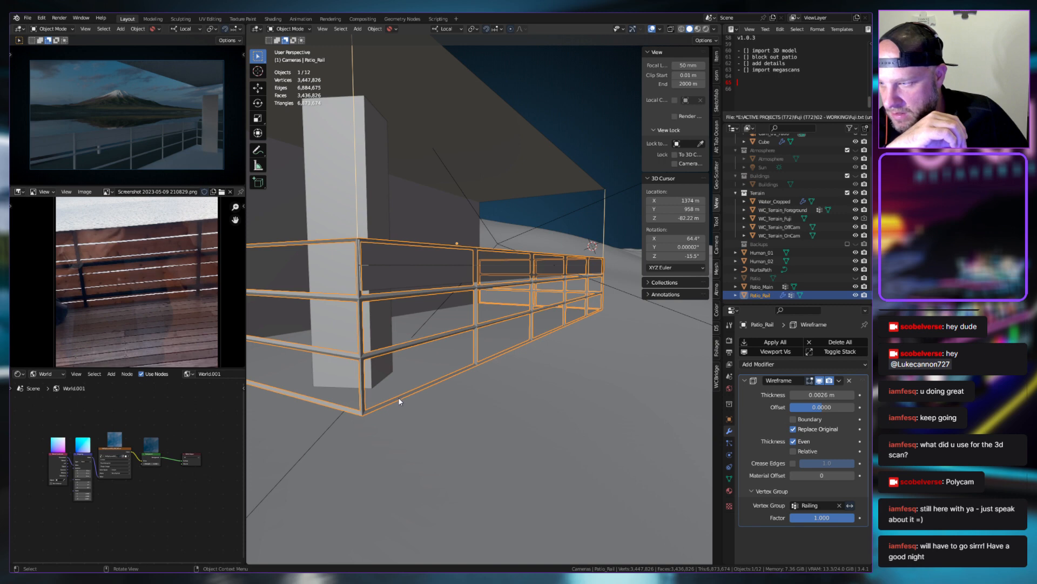
click(427, 400)
middle_drag(427, 401, 427, 404)
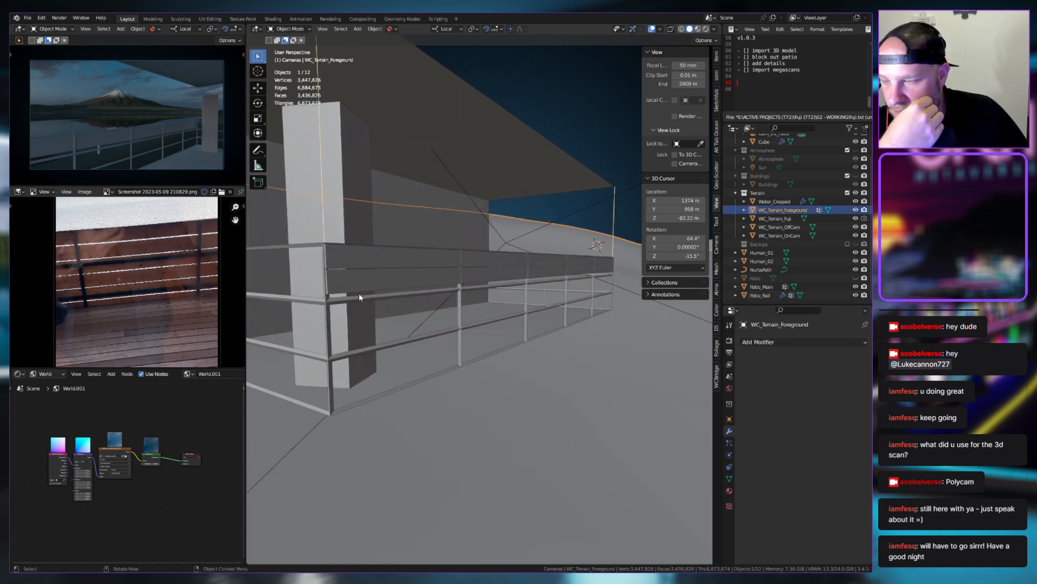
middle_drag(361, 298, 377, 345)
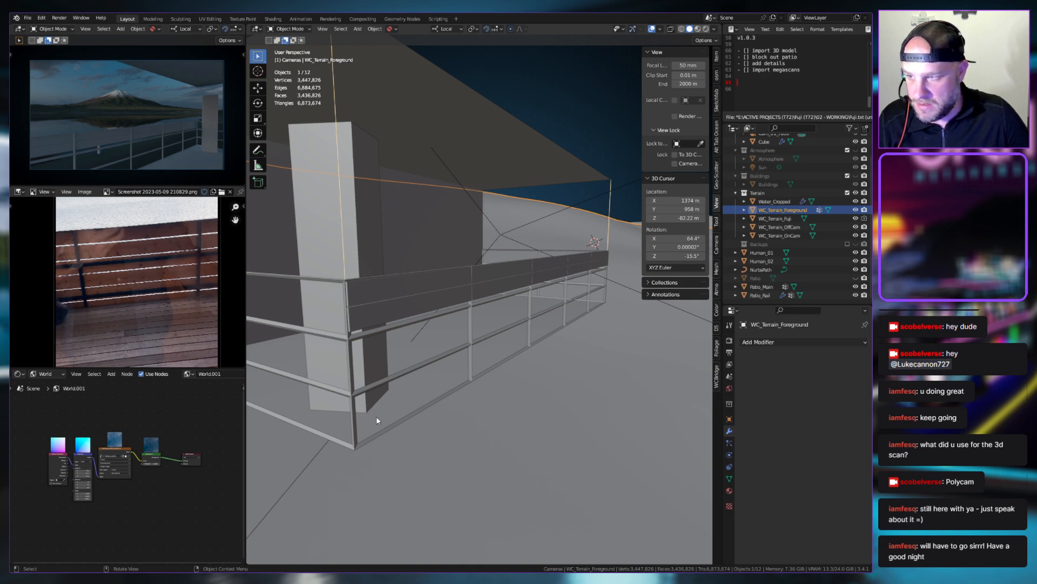
click(376, 298)
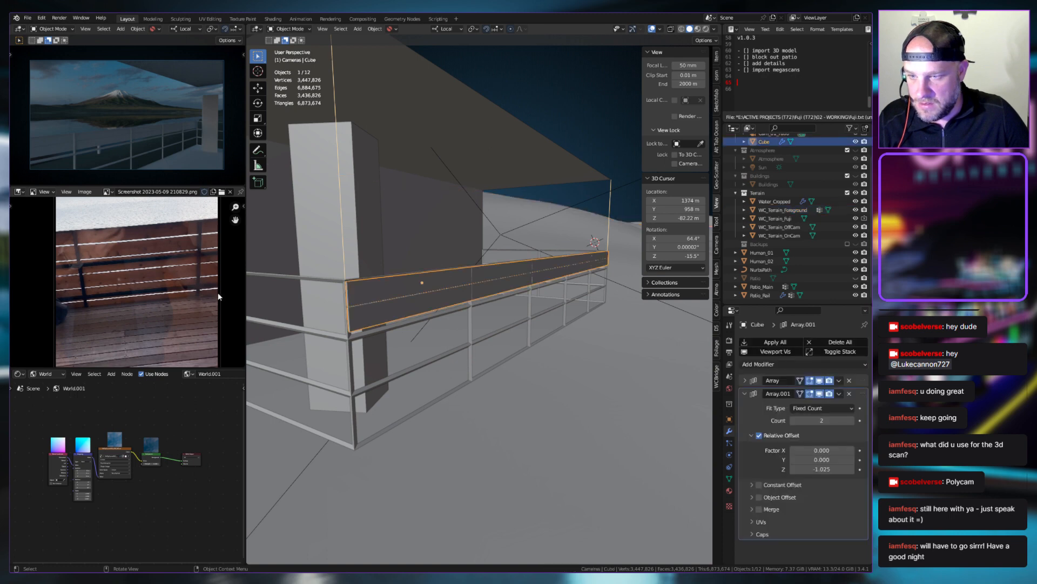
scroll(162, 265, down, 1)
middle_drag(391, 289, 419, 307)
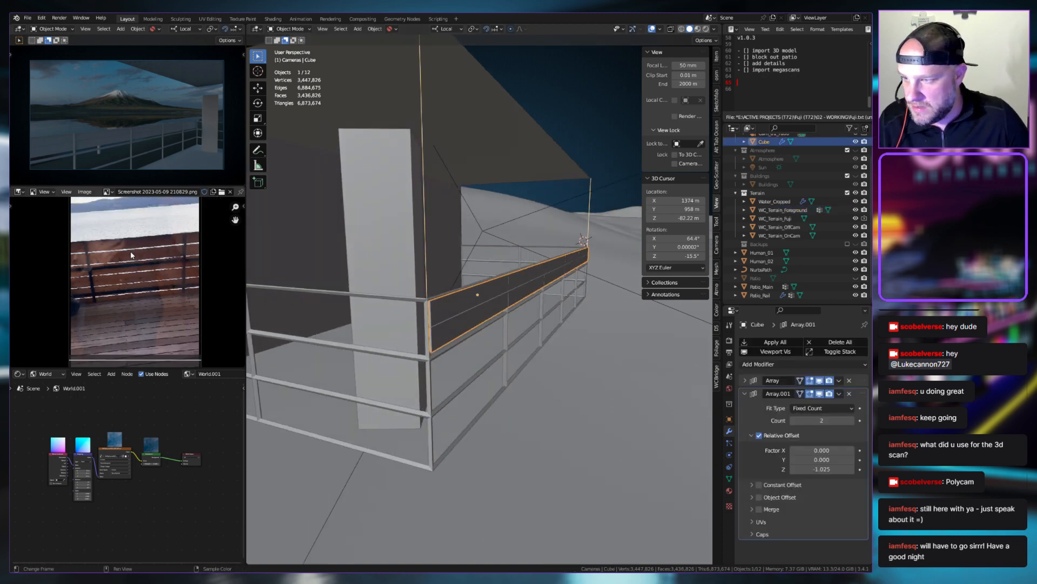
scroll(144, 250, up, 2)
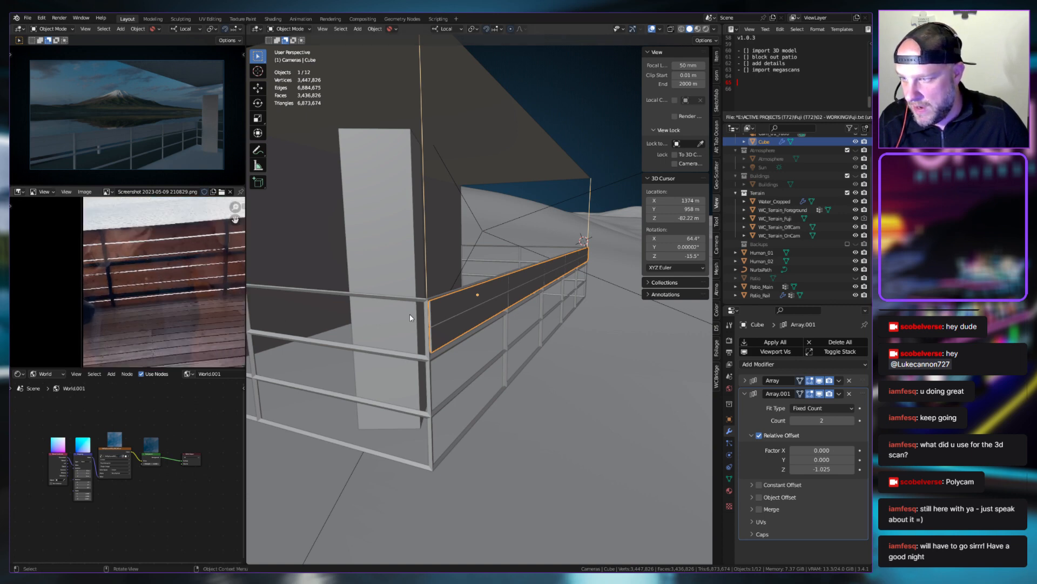
scroll(410, 313, up, 1)
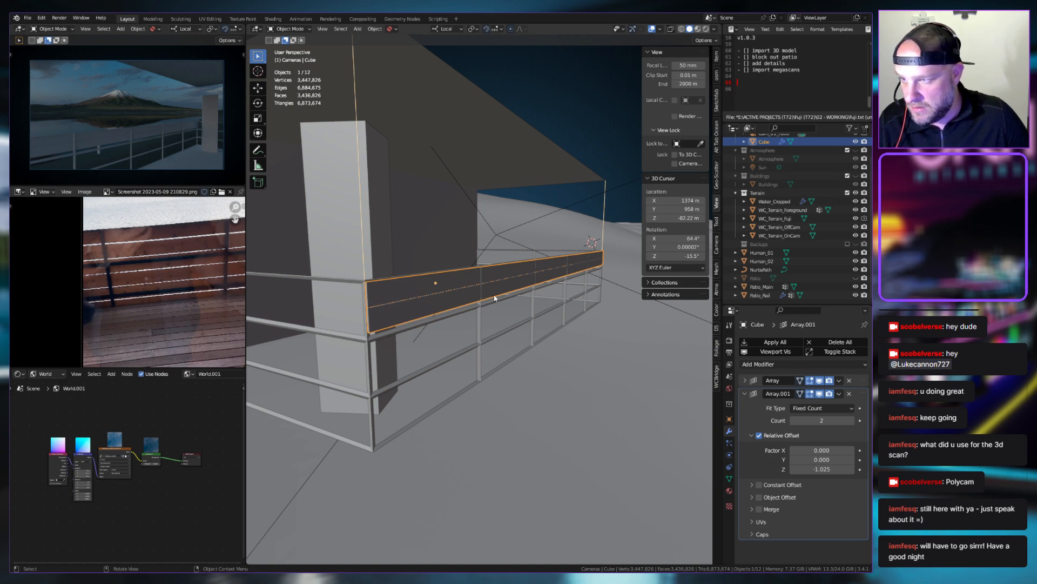
Increase the second array's count to 3 to add another board row beneath the existing ones
click(851, 421)
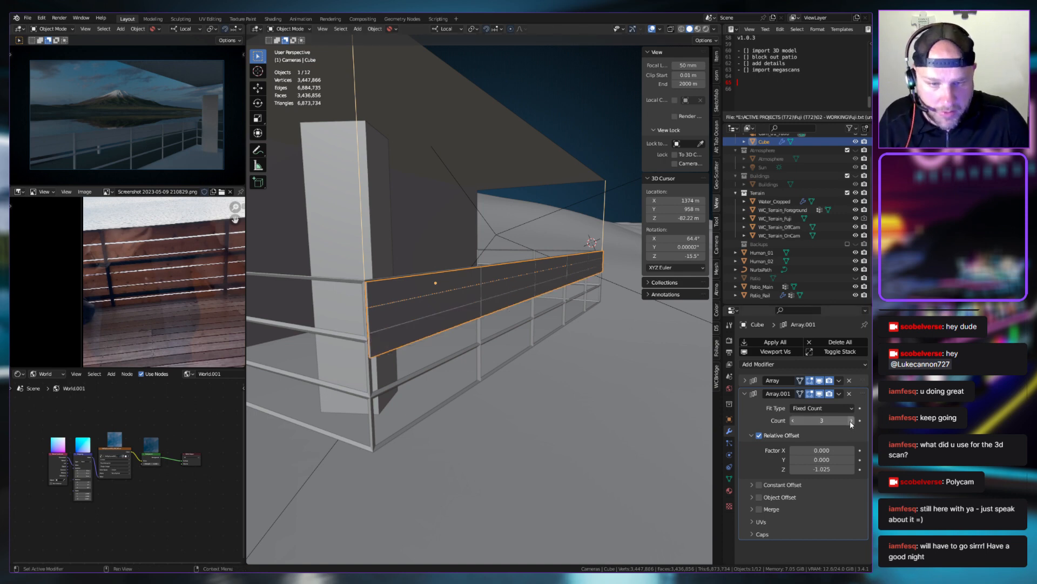
scroll(511, 339, up, 15)
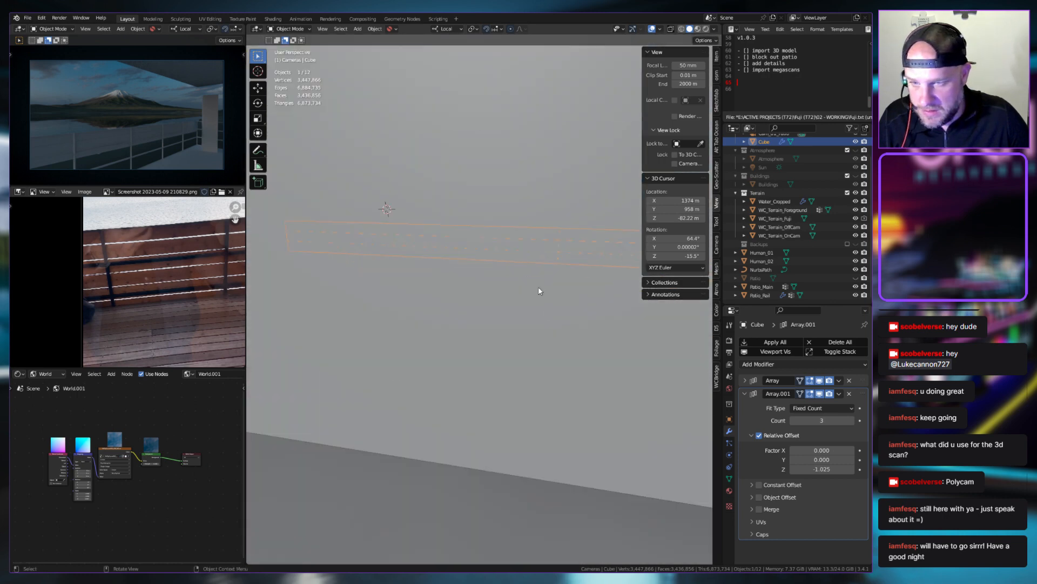
scroll(538, 291, down, 10)
middle_drag(515, 296, 417, 268)
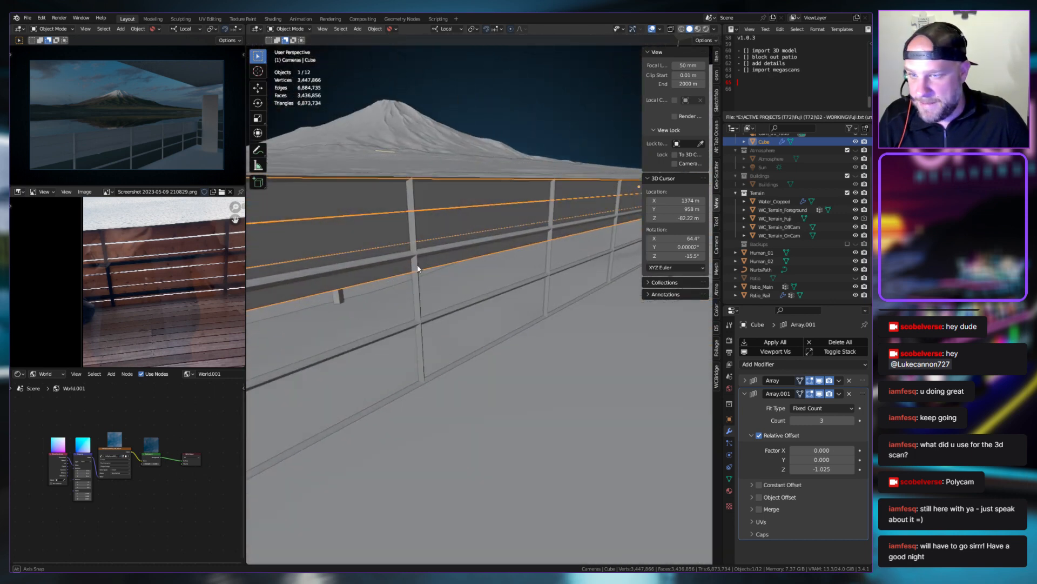
Try tighter row spacing by setting the second array's relative Z offset to -1.01 and to -1.0
click(823, 469)
key(BackSpace)
key(BackSpace)
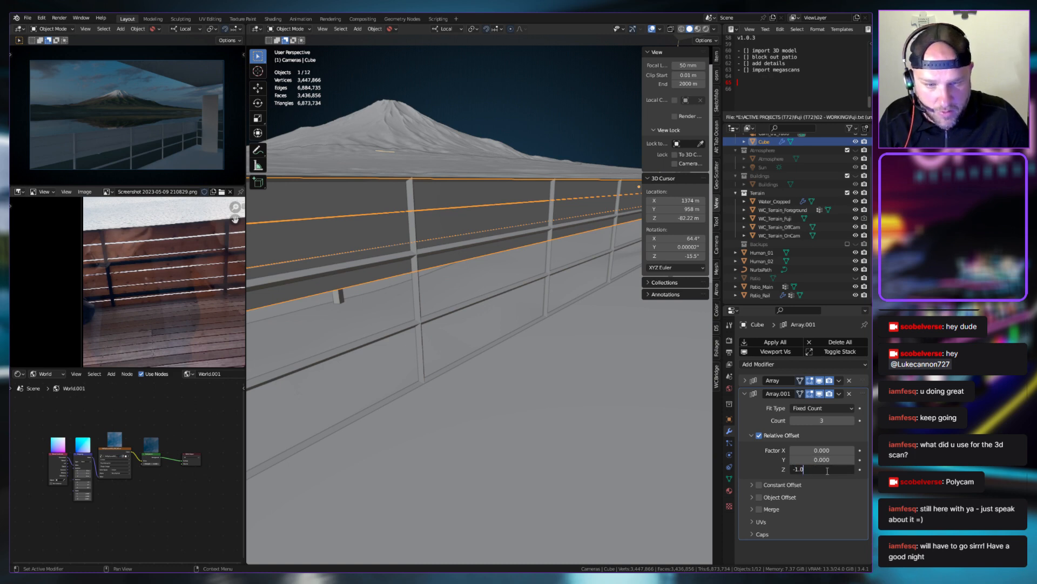
text(15)
key(Return)
click(825, 469)
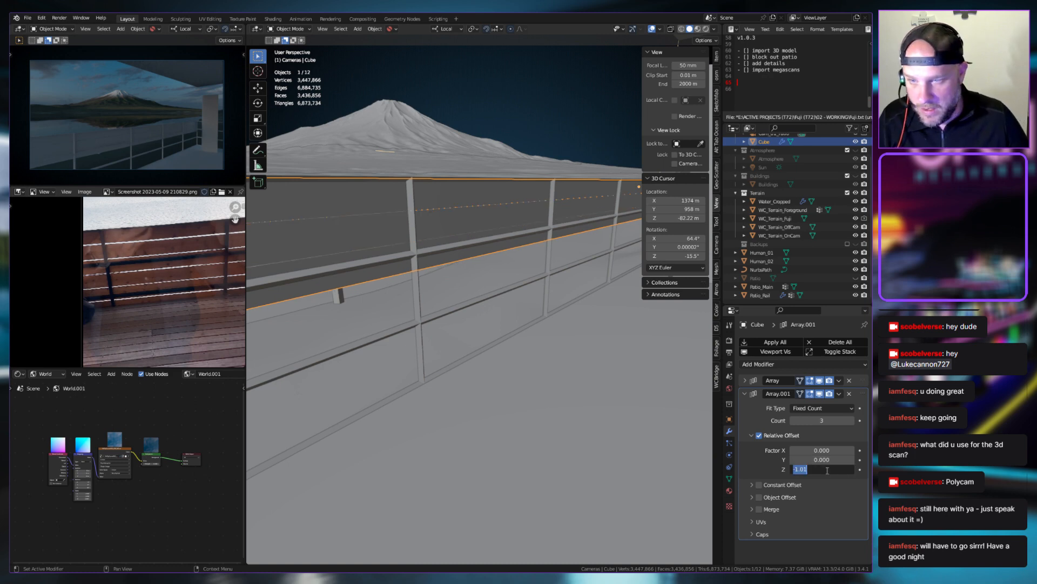
key(End)
key(BackSpace)
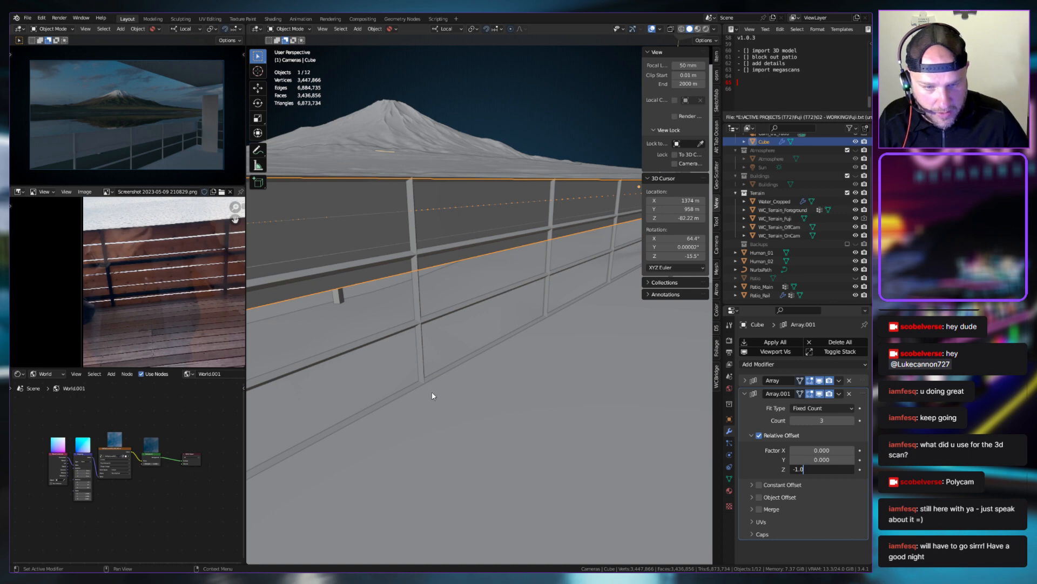
key(Return)
scroll(433, 395, up, 4)
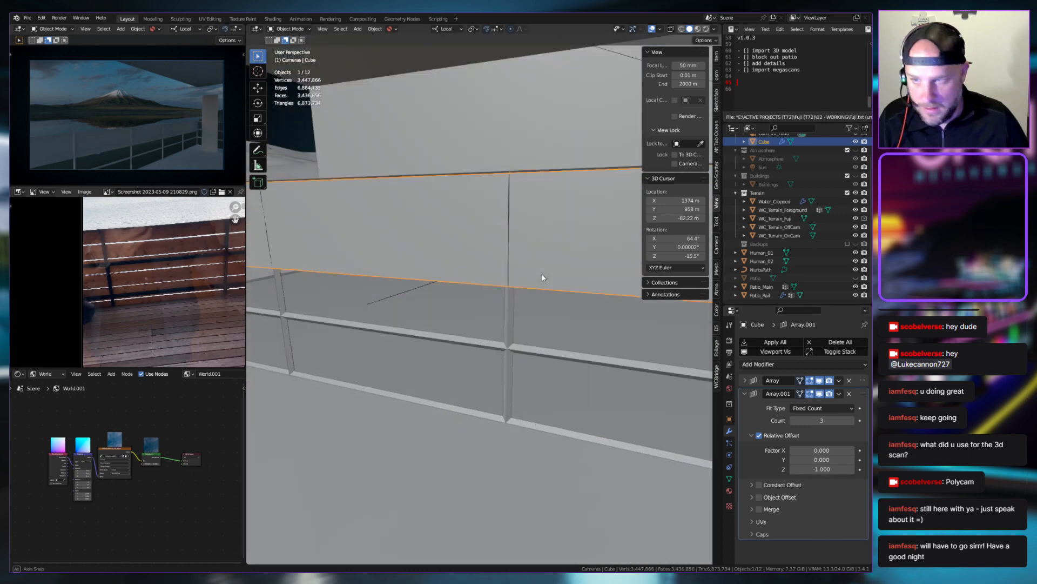
Set the second array's relative Z offset to -1.1 and check the board gaps in the camera view
click(830, 469)
text(-1.1)
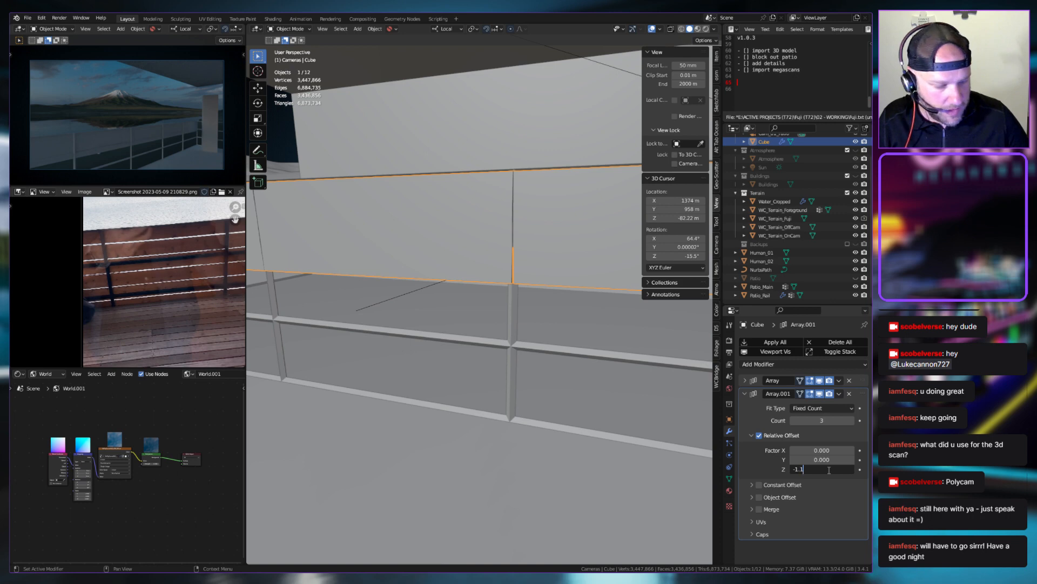
key(Return)
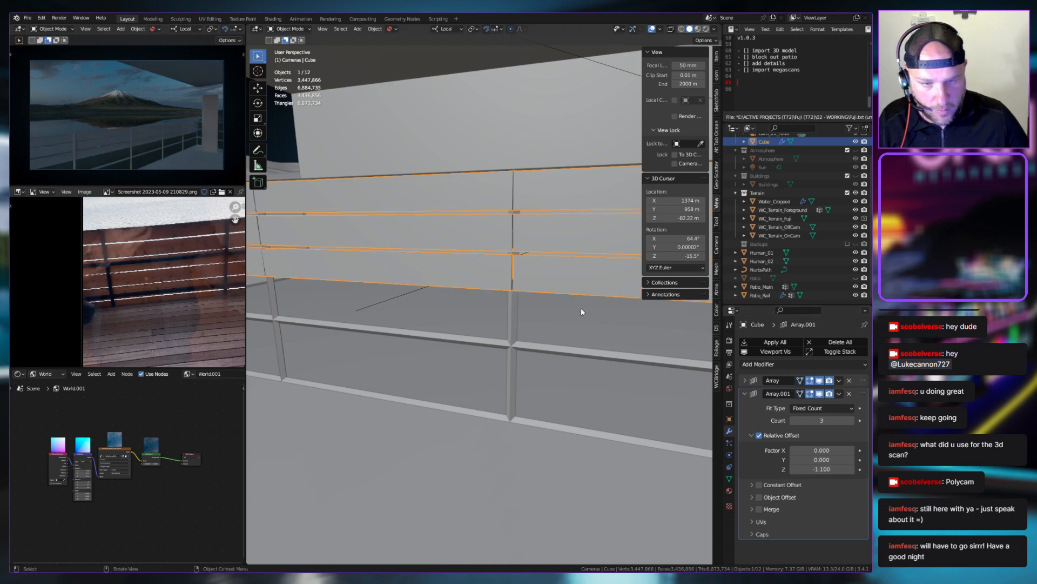
middle_drag(120, 120, 163, 126)
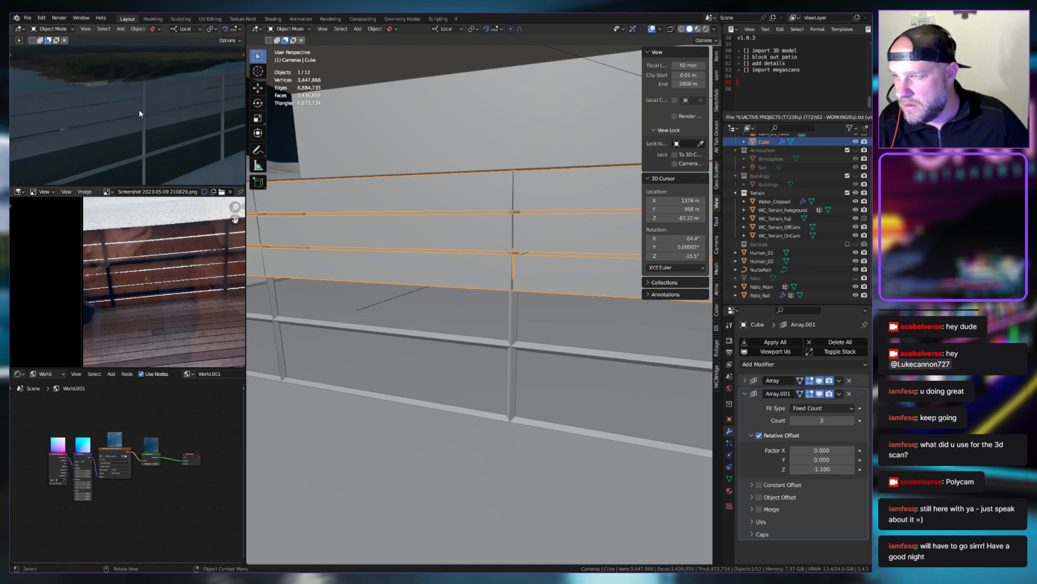
Load Scene.png as the reference image and frame the dark wooden railing in the lakeside patio photo
scroll(167, 266, down, 4)
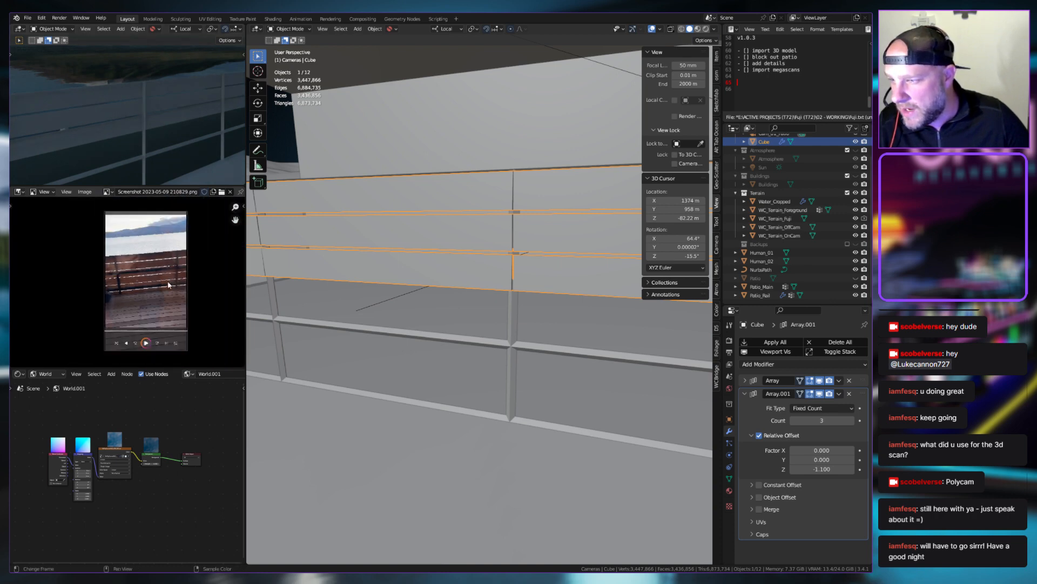
scroll(125, 212, up, 2)
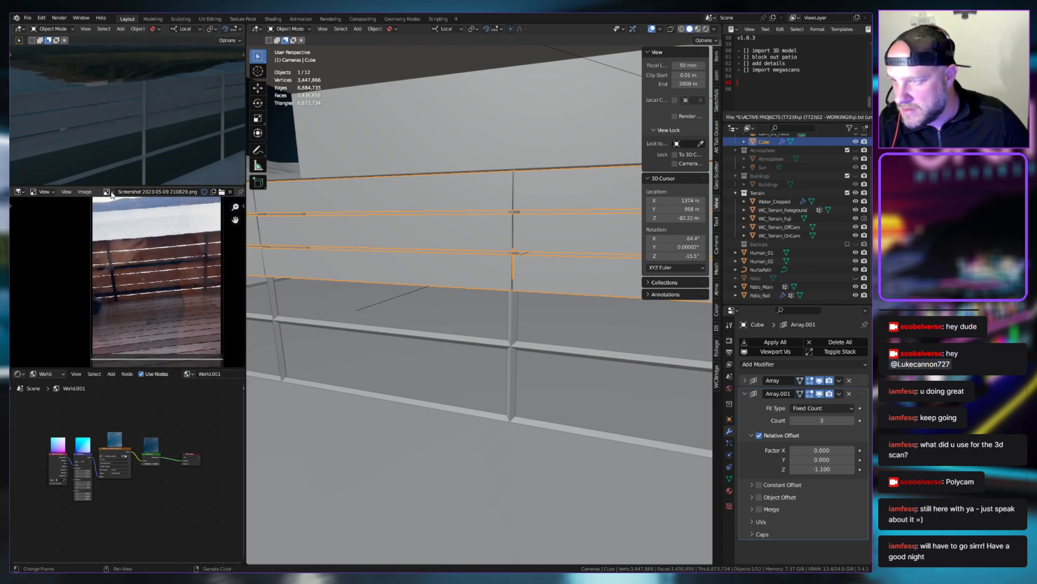
click(108, 192)
text(s)
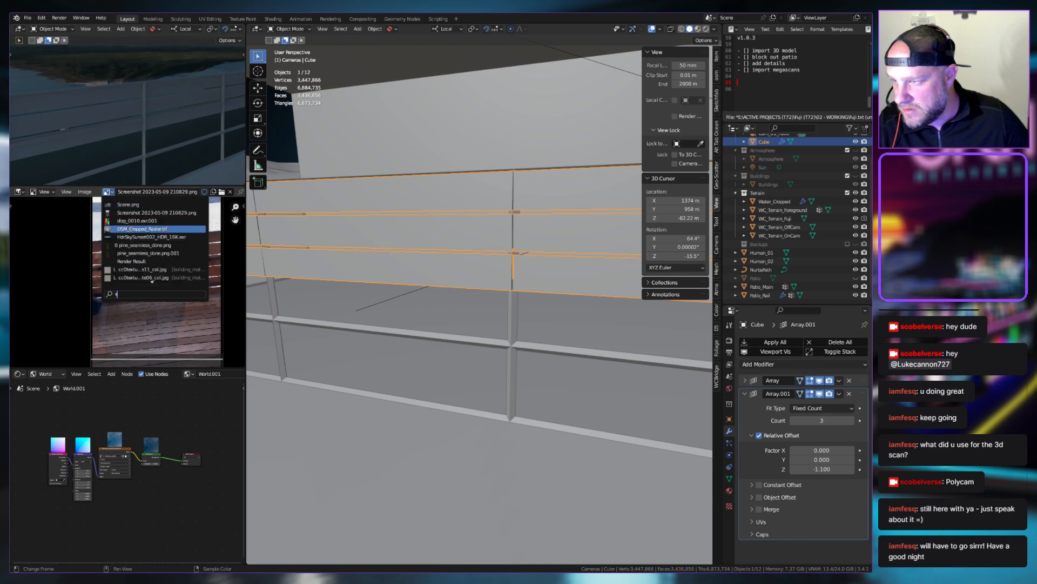
click(126, 206)
scroll(108, 281, down, 5)
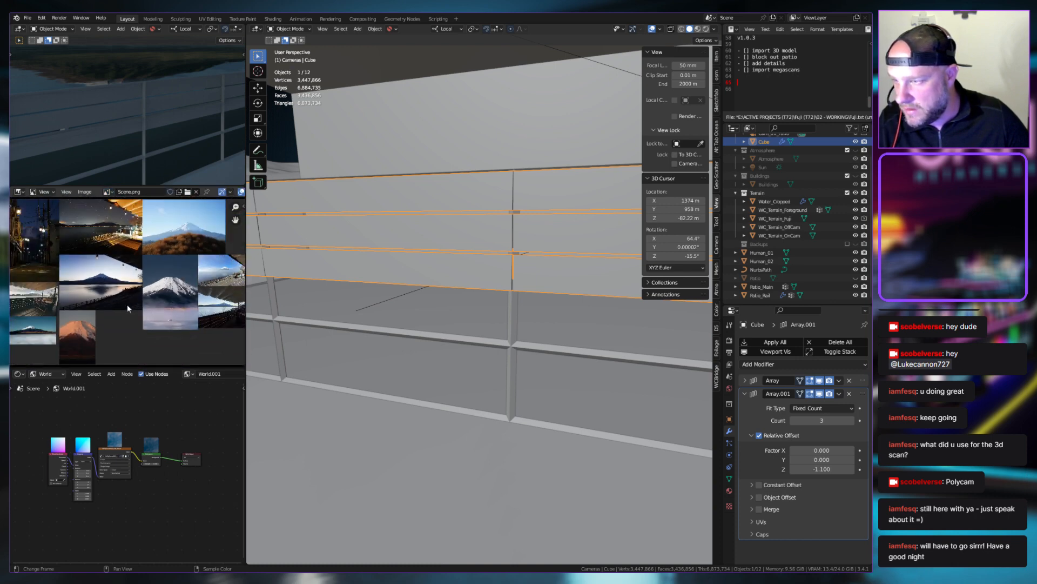
scroll(127, 305, down, 1)
middle_drag(80, 297, 178, 296)
scroll(121, 314, up, 6)
scroll(139, 309, up, 4)
scroll(141, 293, down, 2)
scroll(133, 301, up, 4)
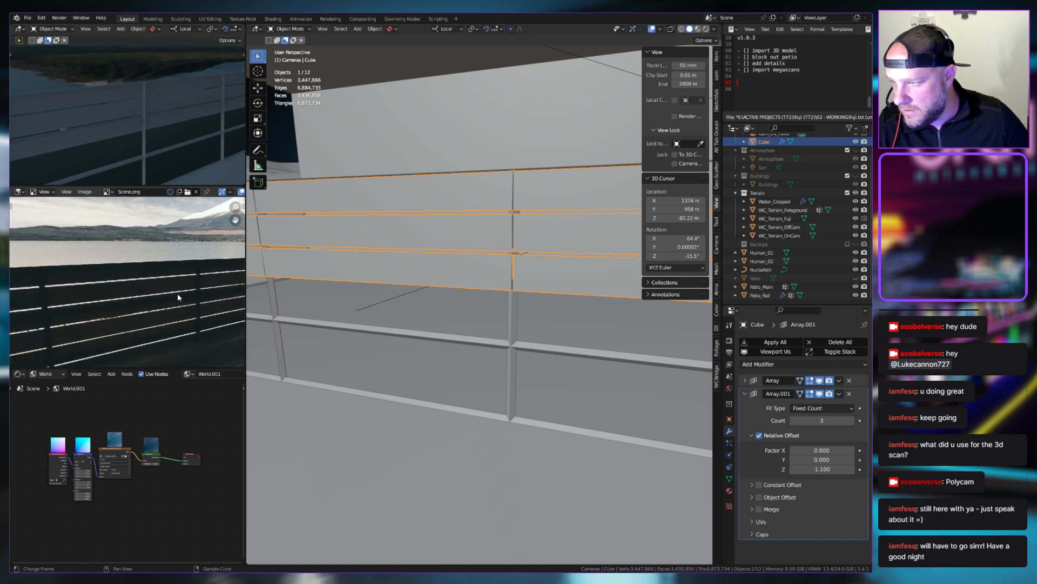
scroll(177, 297, down, 2)
Select the stacked railing boards and scale them along local Z to about 0.871
middle_drag(472, 284, 426, 329)
click(439, 344)
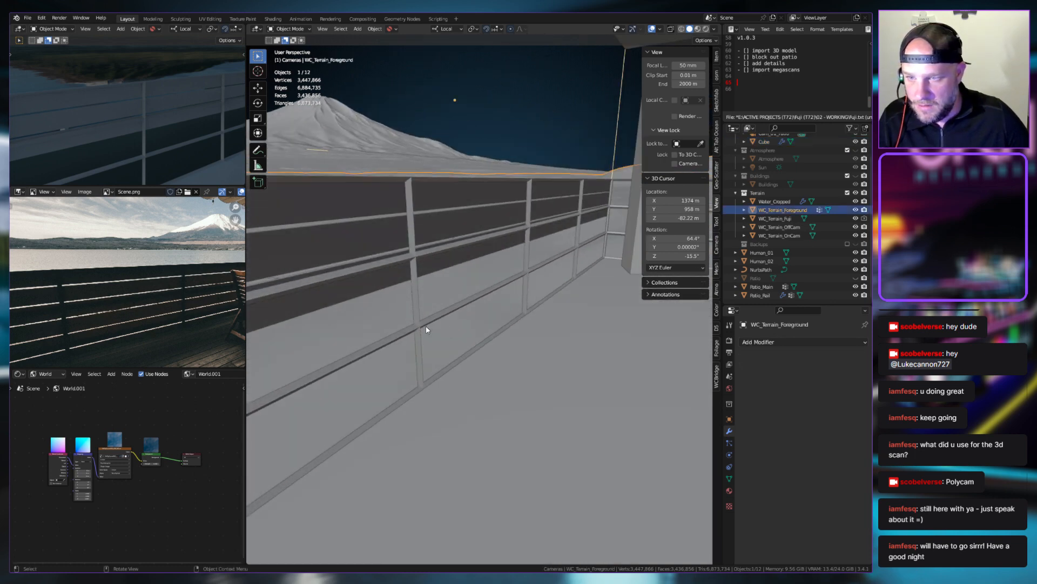
middle_drag(393, 229, 407, 254)
click(458, 198)
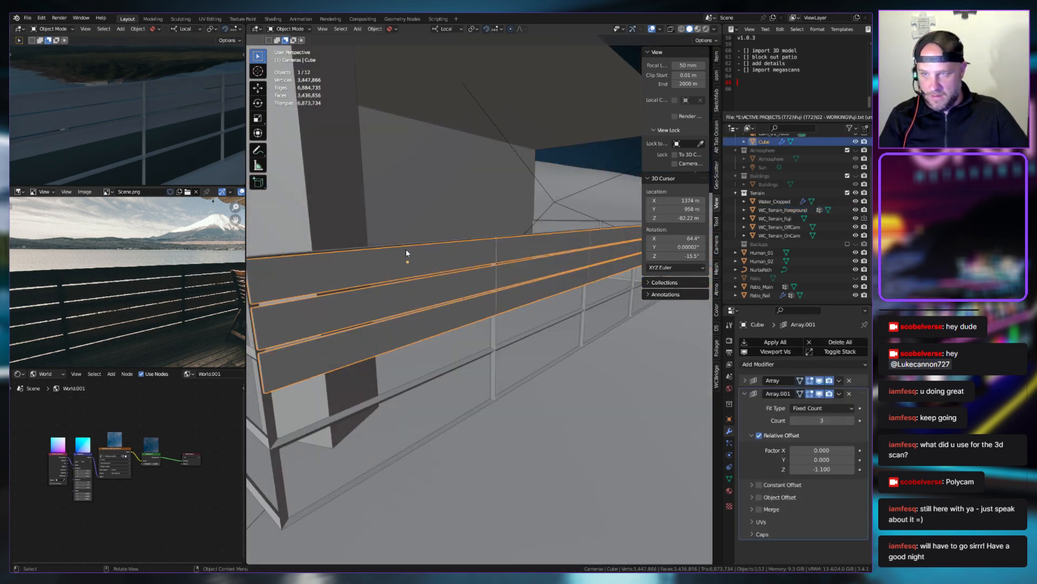
key(s)
key(z)
key(z)
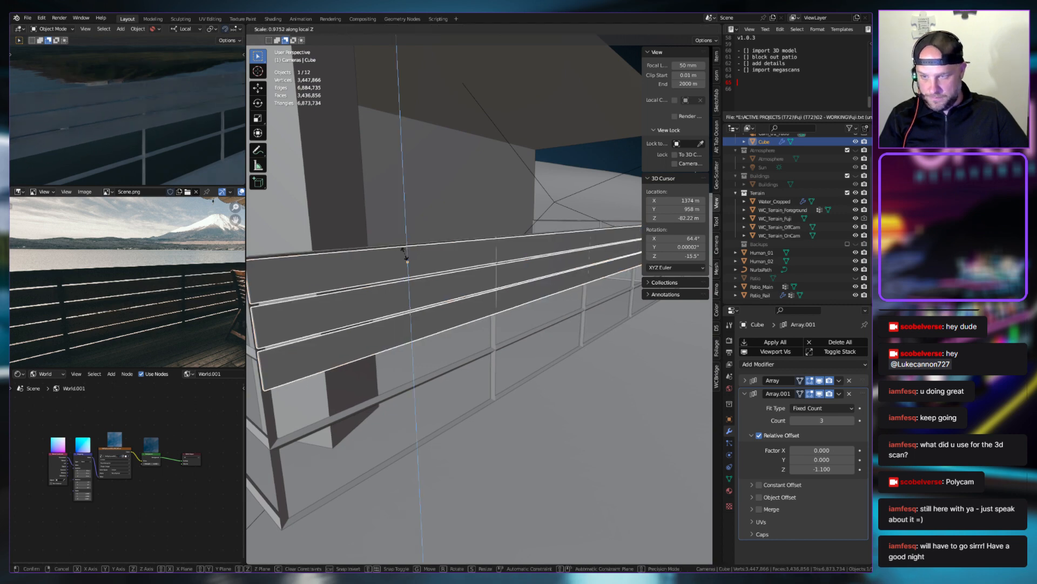
click(407, 266)
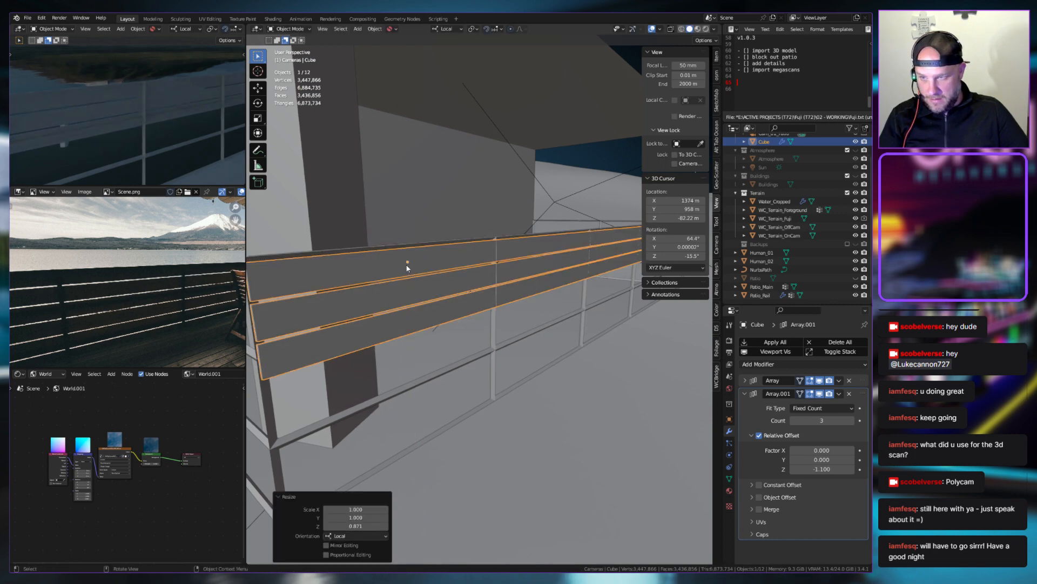
Raise the narrowed boards slightly along local Z to bring their upper edge back toward the top rail
key(g)
key(z)
key(z)
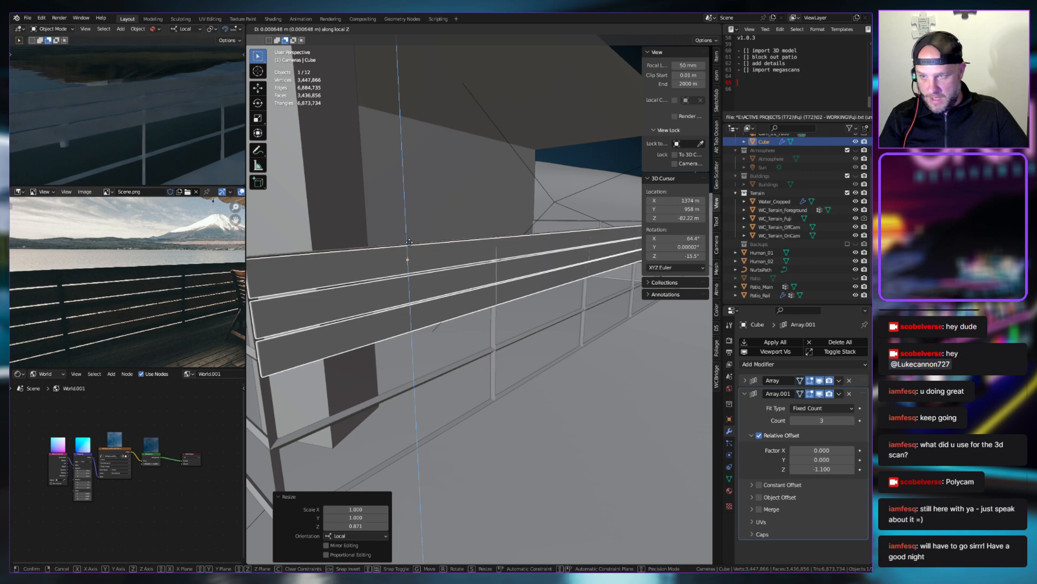
click(353, 268)
middle_drag(352, 268, 333, 296)
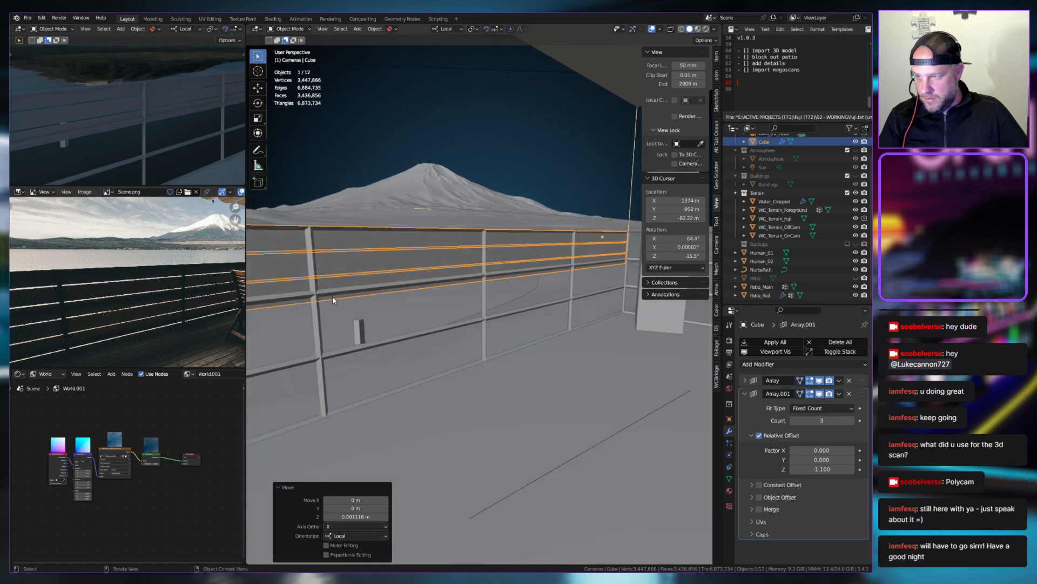
Widen the boards to match the reference railing by scaling along local Z by about 1.048 and again by about 1.011
scroll(121, 319, up, 4)
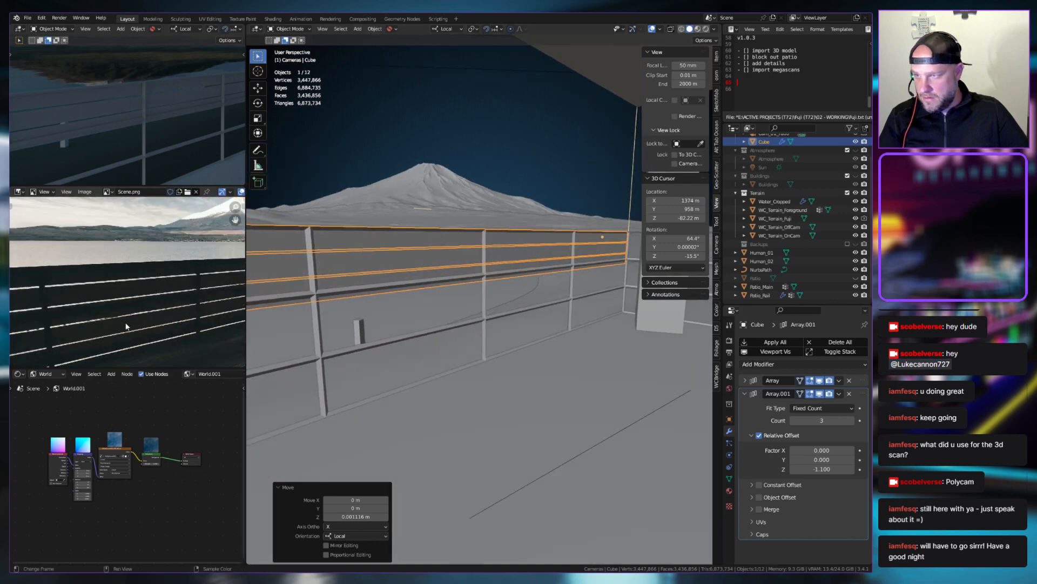
middle_drag(334, 331, 433, 341)
key(s)
key(z)
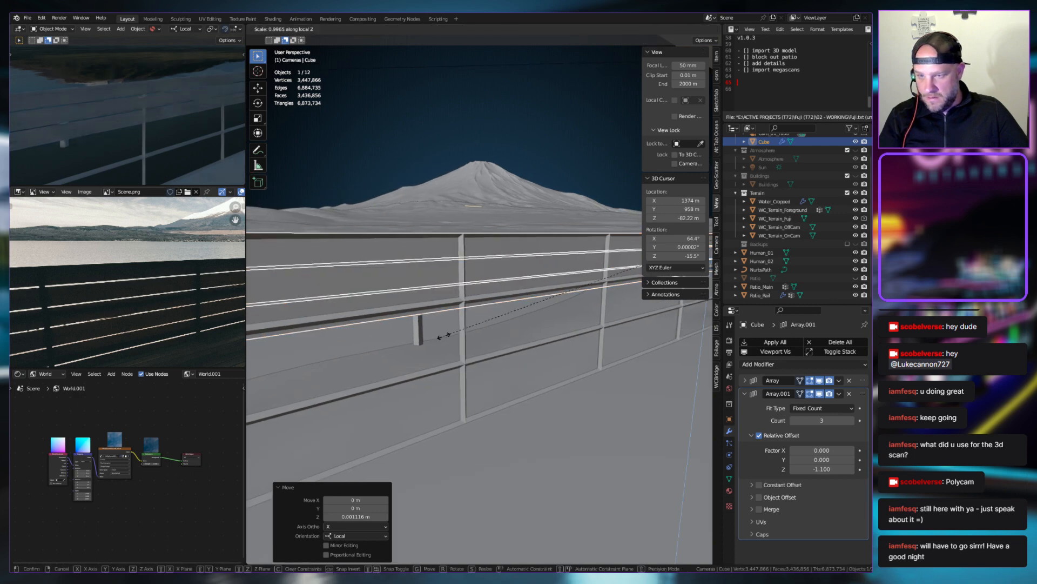
click(306, 401)
middle_drag(306, 401, 379, 392)
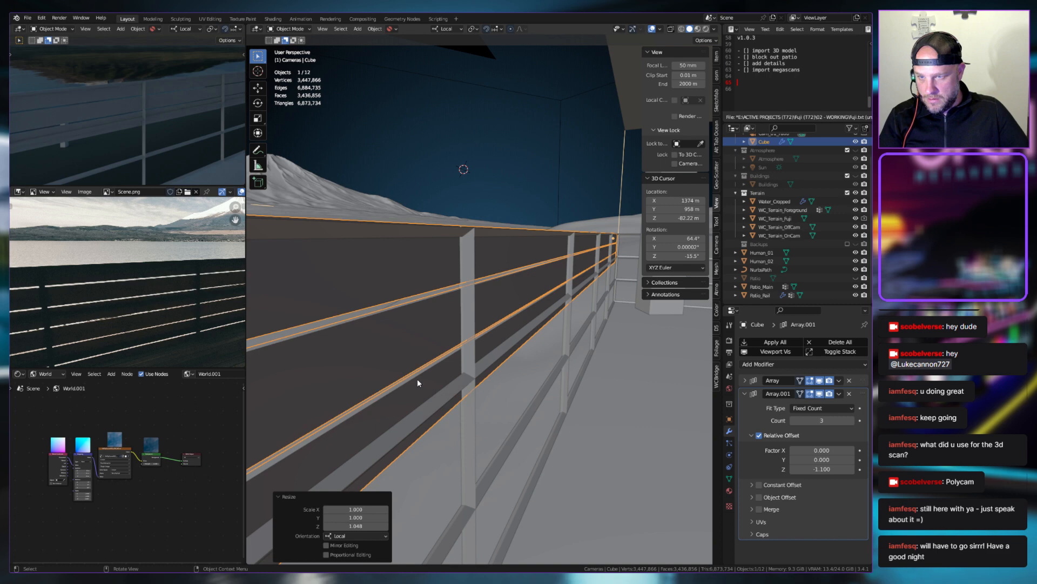
key(s)
key(z)
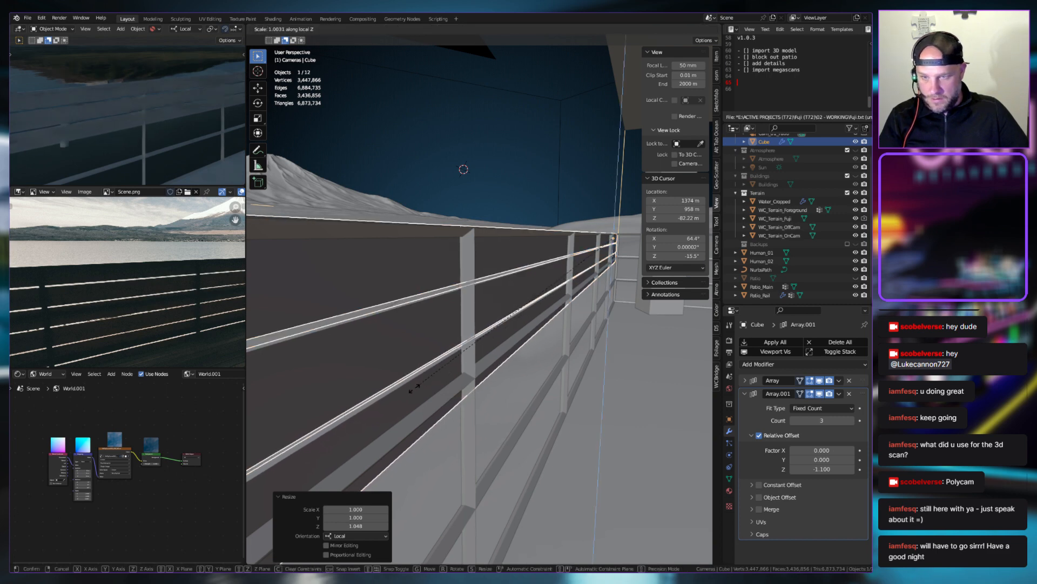
click(431, 389)
Nudge the widened boards along local Z to realign them with the railing's top edge
middle_drag(431, 389, 429, 308)
key(g)
key(z)
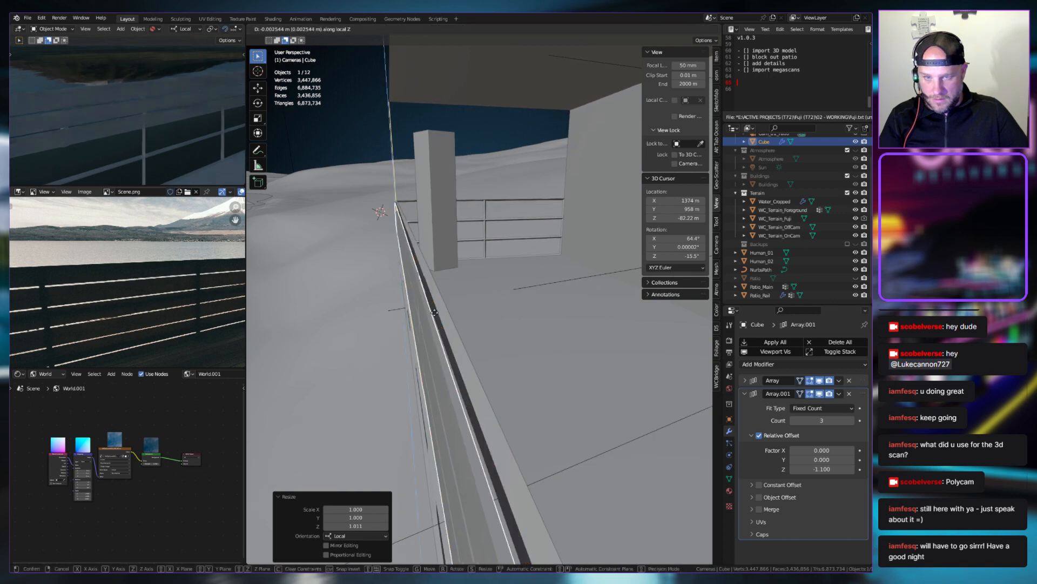
click(439, 310)
middle_drag(439, 310, 572, 297)
key(g)
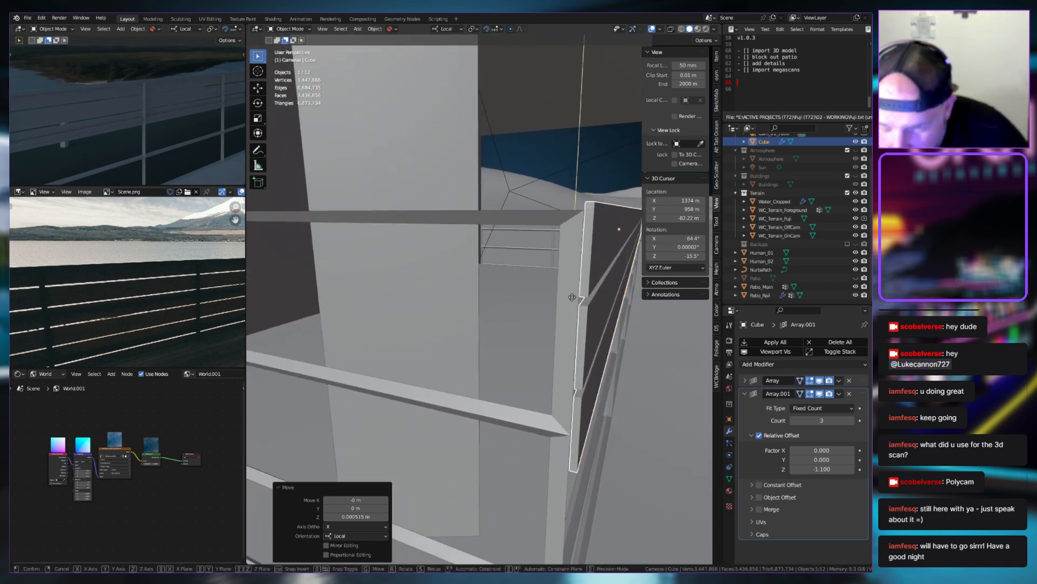
key(z)
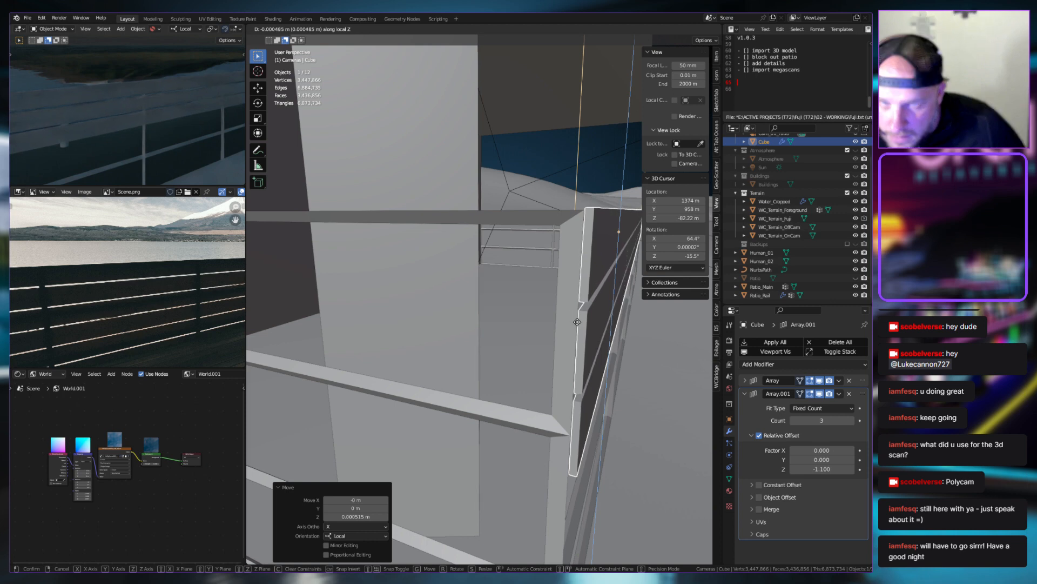
right_click(587, 316)
middle_drag(587, 316, 606, 318)
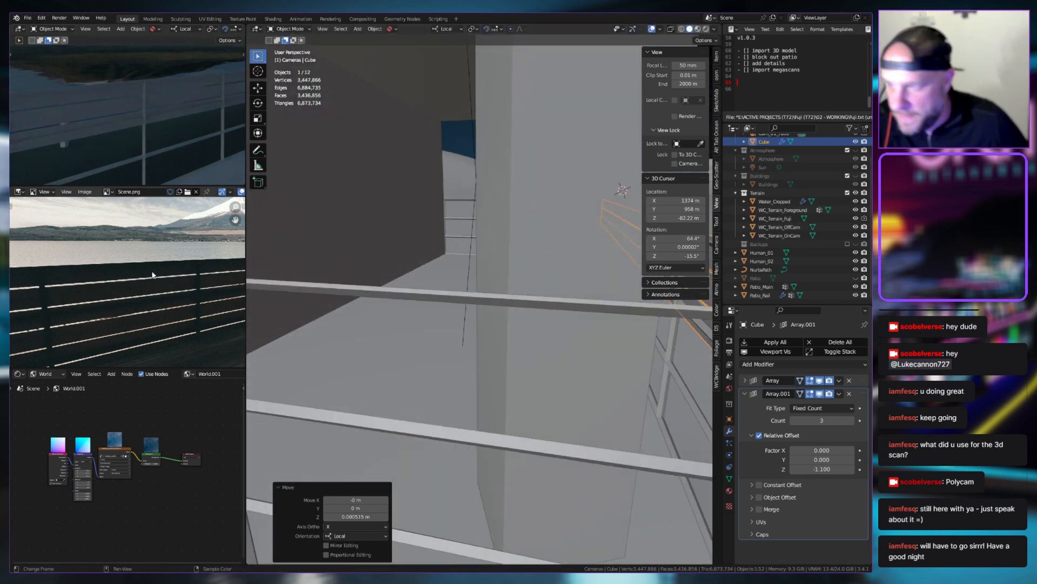
Switch the reference image back to Screenshot 2023-05-09 210829.png and frame its railing boards and post closely
scroll(146, 292, down, 2)
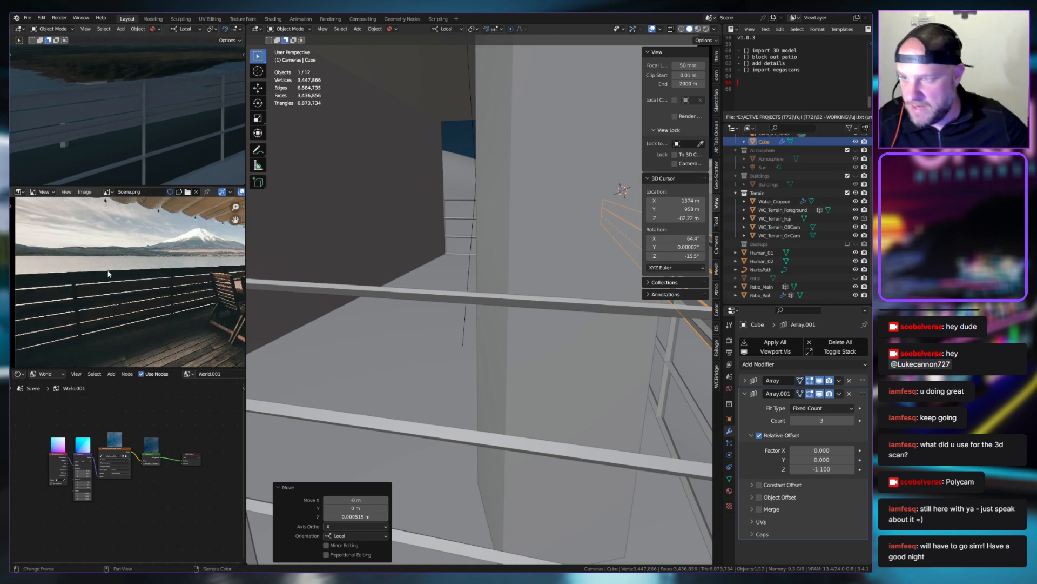
scroll(131, 229, up, 3)
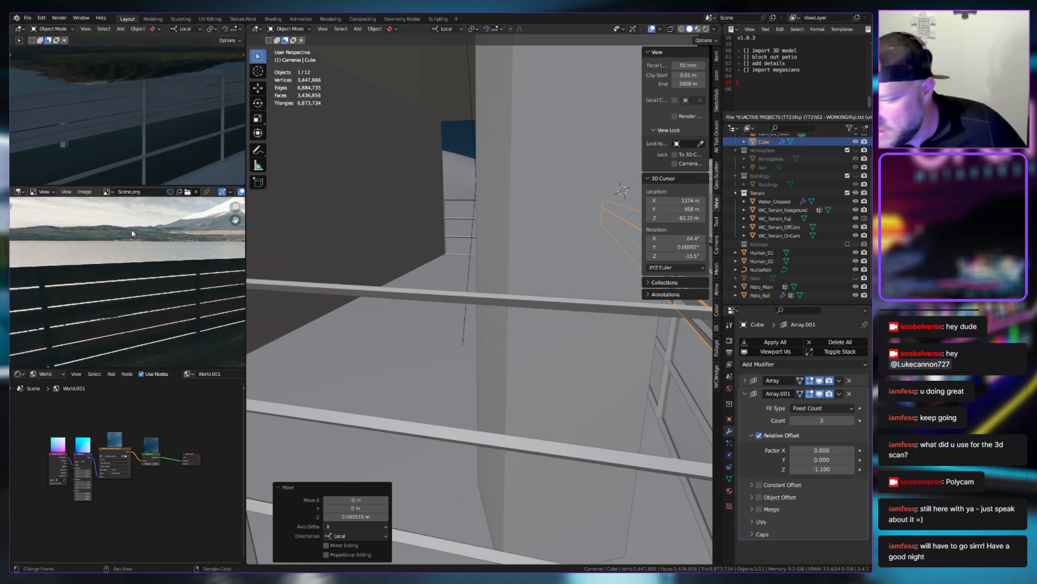
scroll(131, 229, down, 2)
click(108, 191)
scroll(139, 215, up, 3)
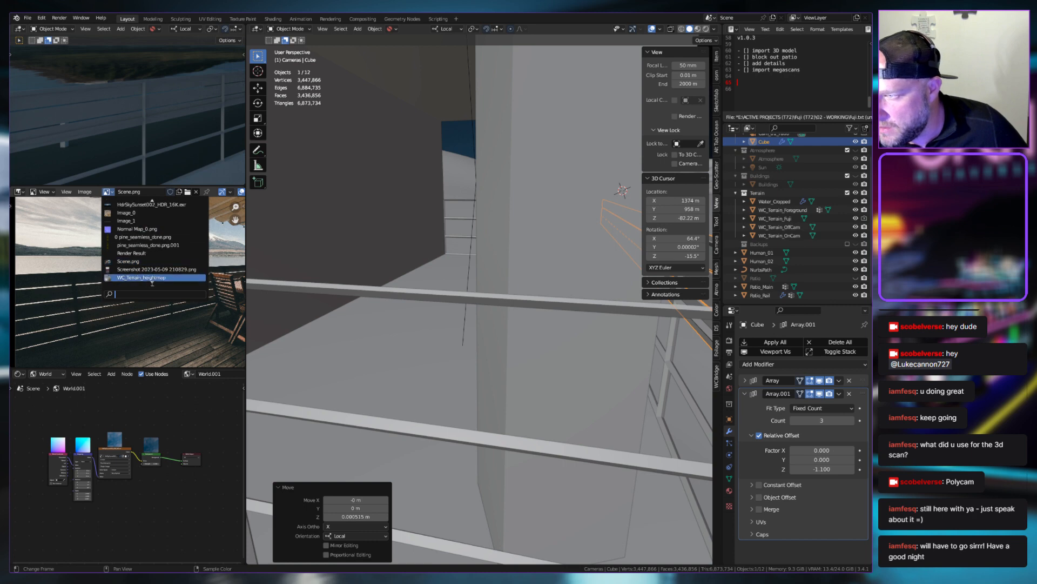
click(143, 277)
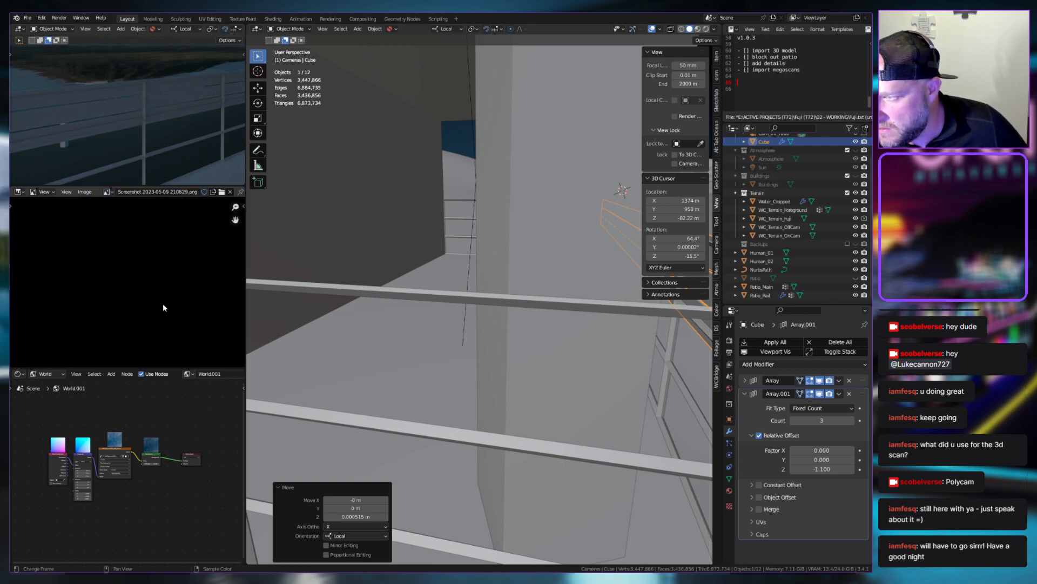
scroll(163, 304, down, 5)
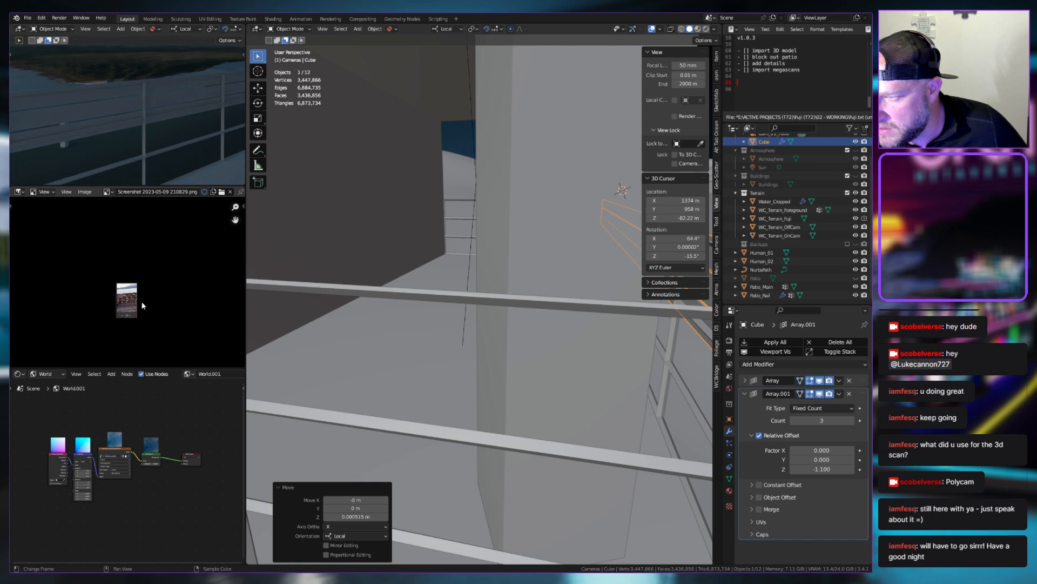
scroll(143, 306, up, 6)
scroll(142, 306, up, 6)
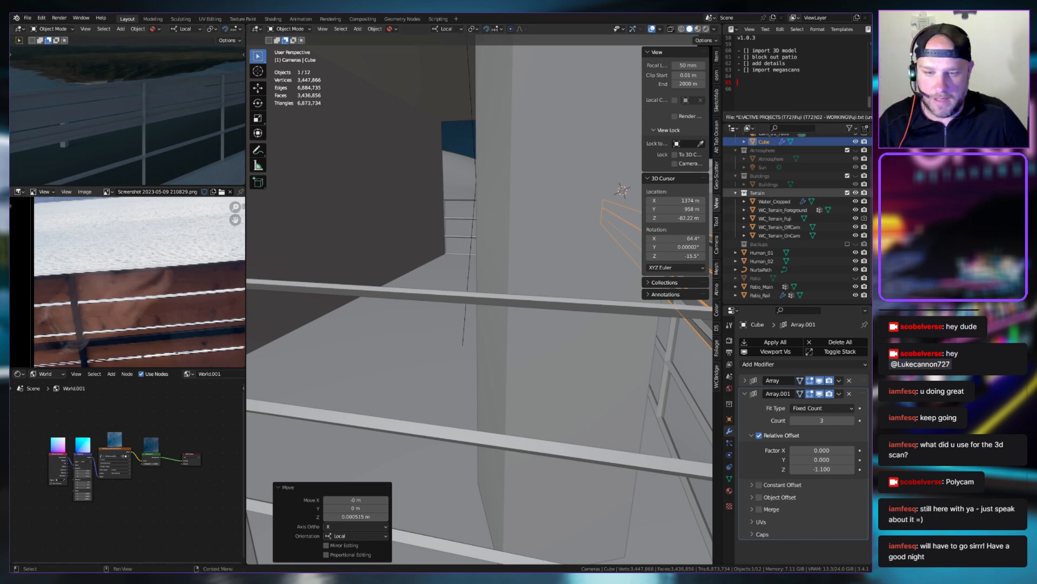
Lower the stacked boards slightly along local Z to line their upper edge up with the top rail
scroll(340, 302, down, 5)
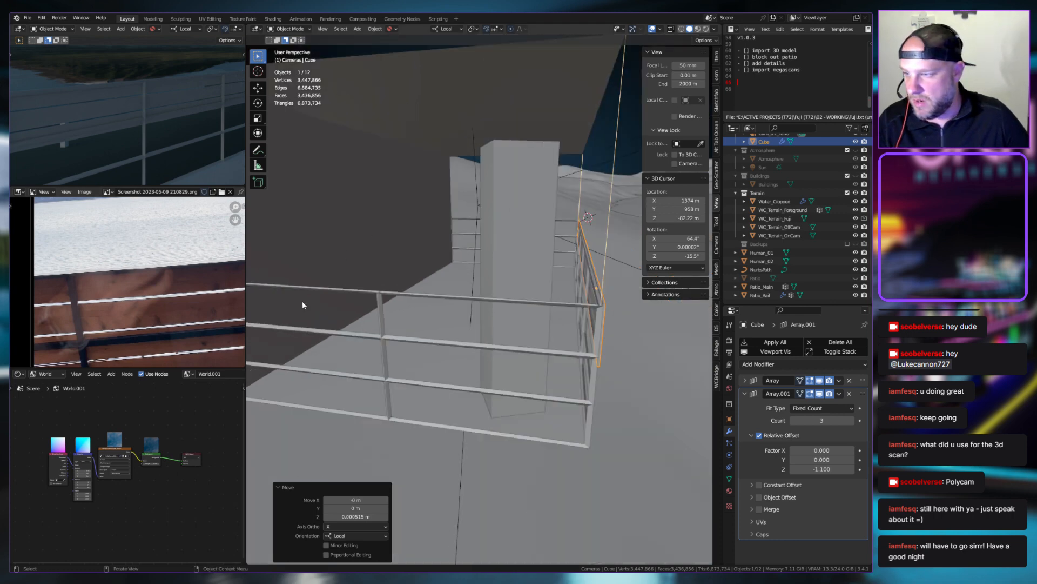
middle_drag(301, 300, 530, 313)
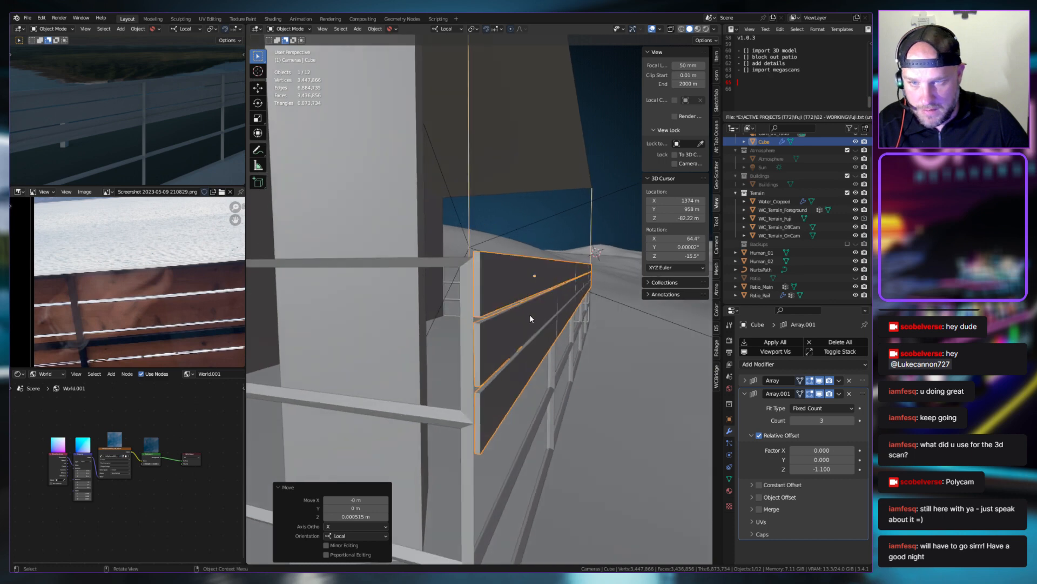
key(g)
key(z)
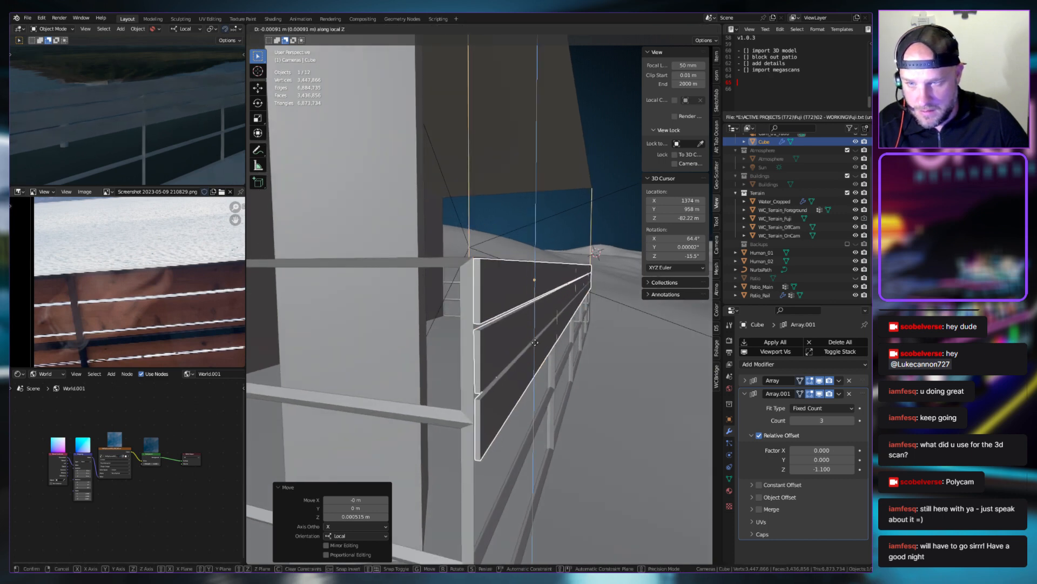
click(528, 323)
middle_drag(529, 323, 423, 323)
scroll(470, 327, up, 3)
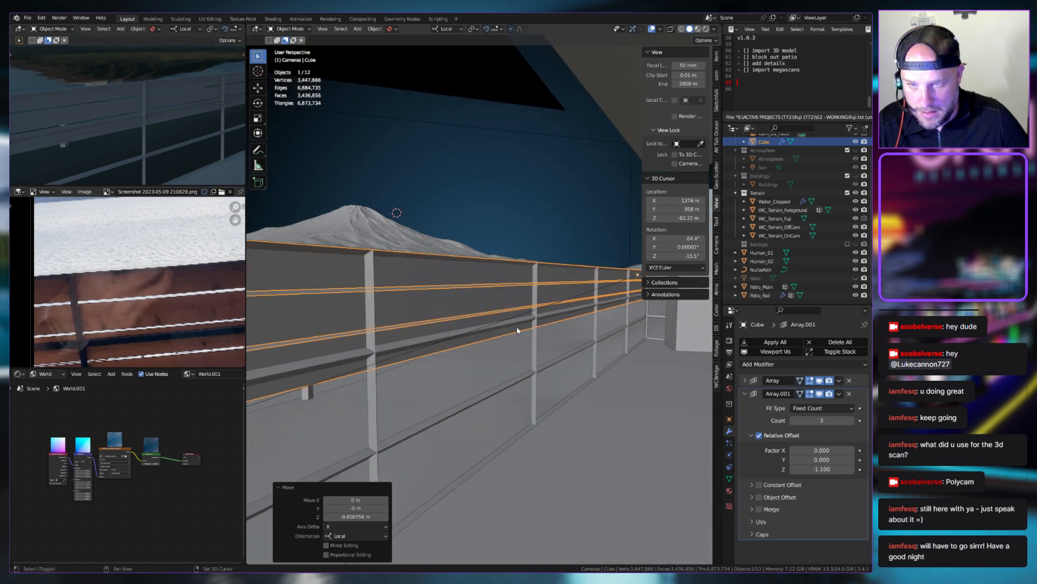
scroll(413, 354, down, 2)
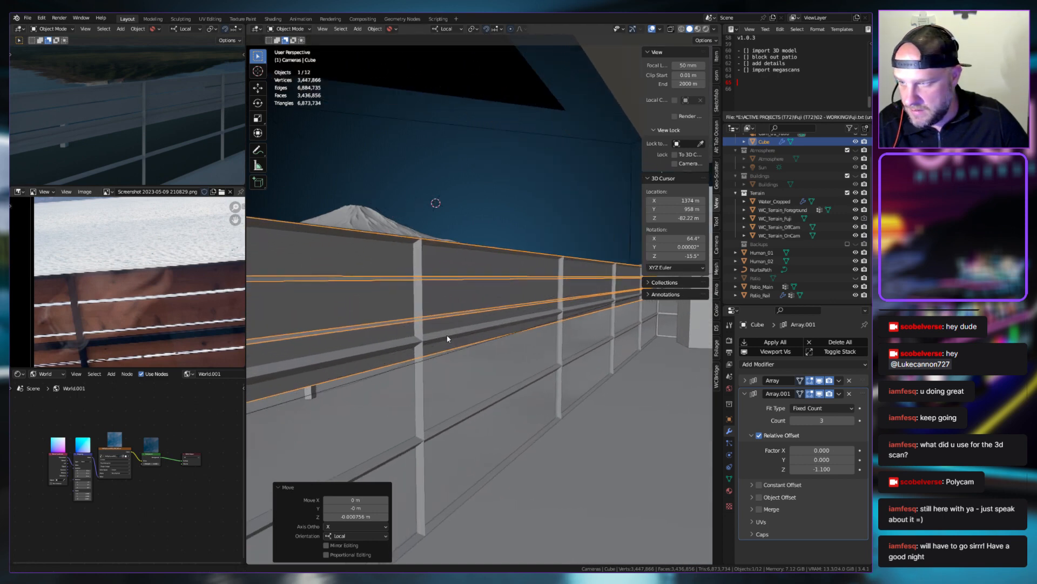
Widen the stacked boards by scaling them along local Z by about 1.066
key(g)
key(s)
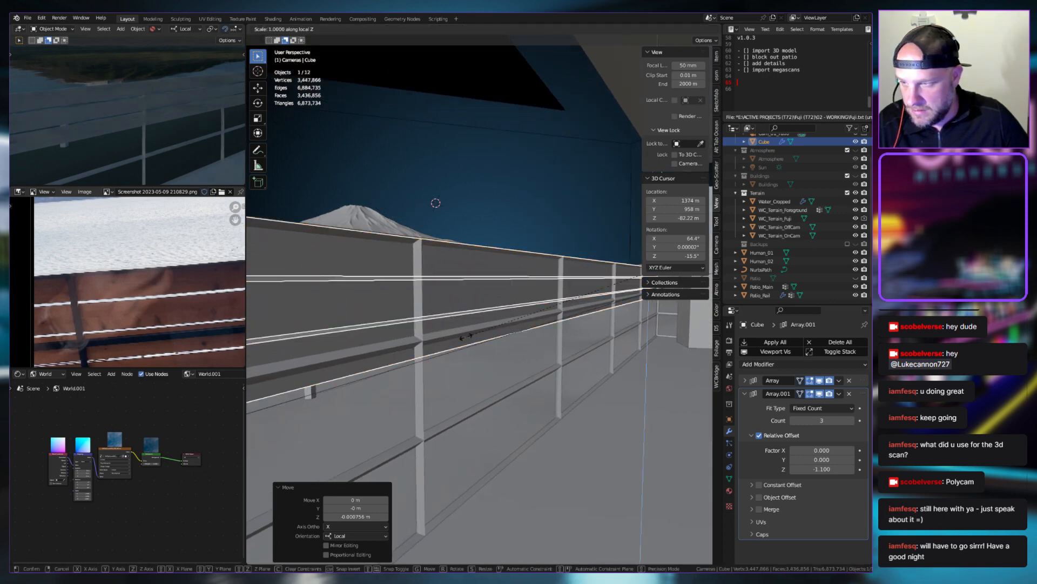
key(z)
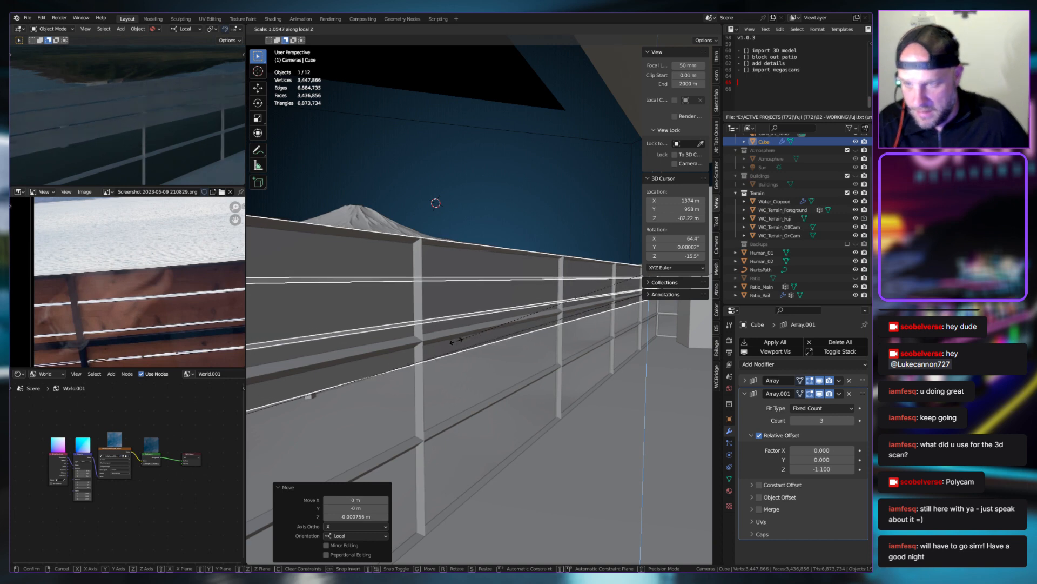
click(457, 339)
scroll(459, 342, up, 4)
scroll(485, 354, down, 3)
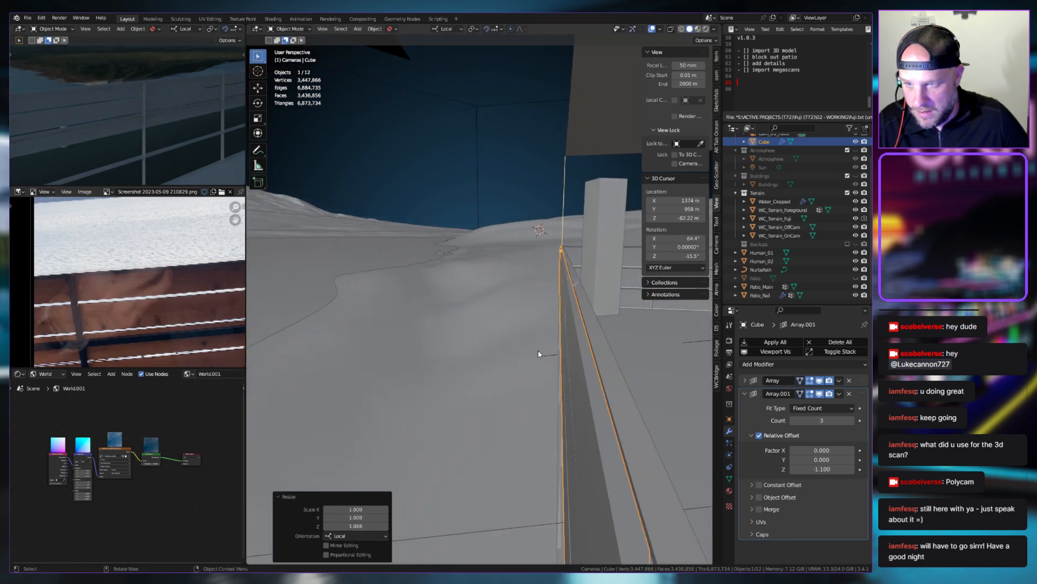
Nudge the widened boards along local Z in two small moves to realign their upper edge with the railing
key(g)
key(z)
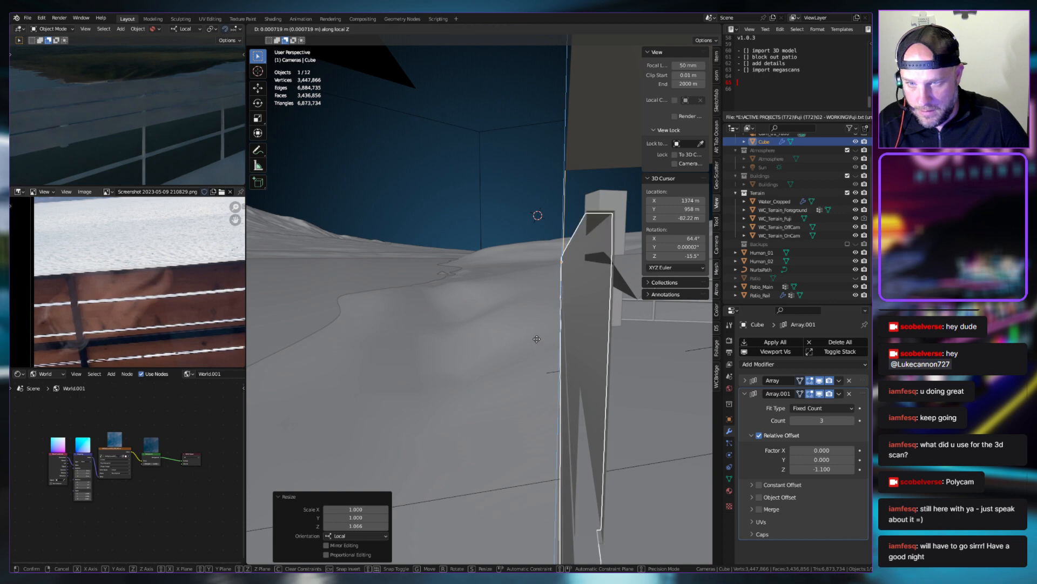
click(540, 338)
middle_drag(540, 339, 538, 340)
key(g)
key(z)
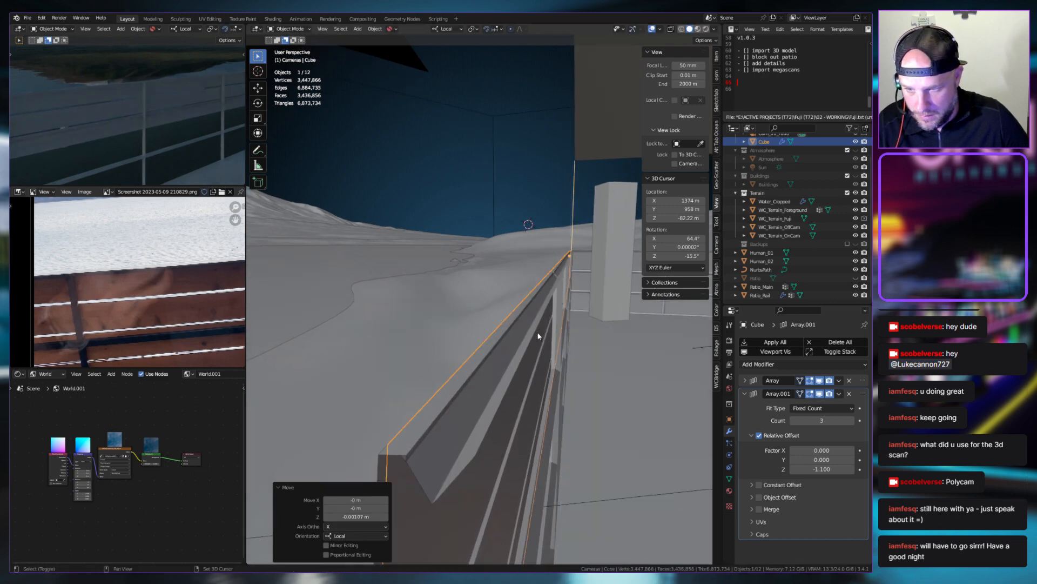
click(539, 333)
middle_drag(539, 334, 412, 336)
Shift the boards very slightly along local Y so they sit flush against the railing posts
key(g)
key(y)
click(540, 335)
scroll(427, 341, down, 8)
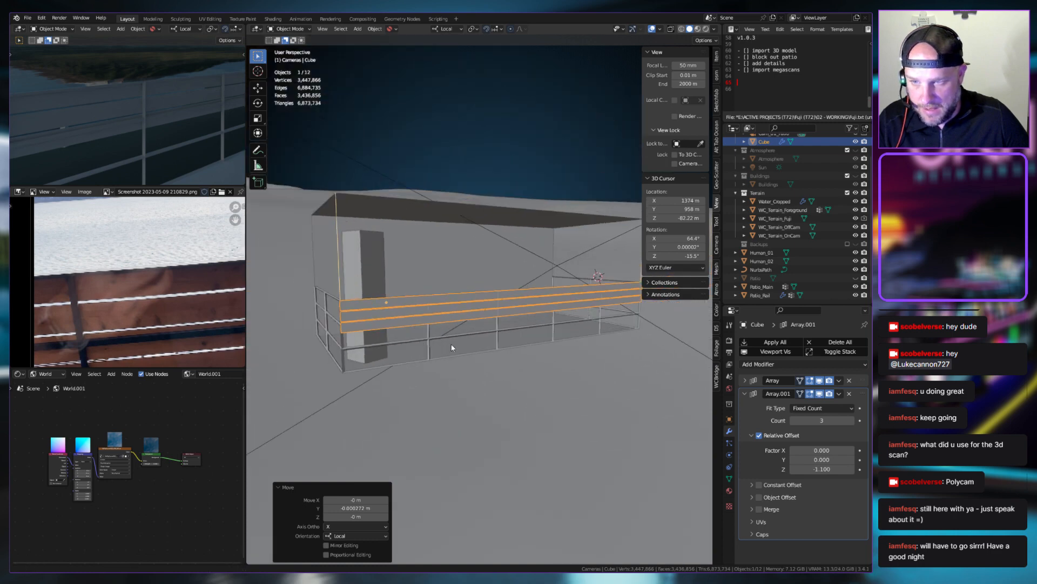
Set the vertical array's count to 7 so the boards cover the railing's full height
click(852, 420)
click(852, 420)
click(852, 420)
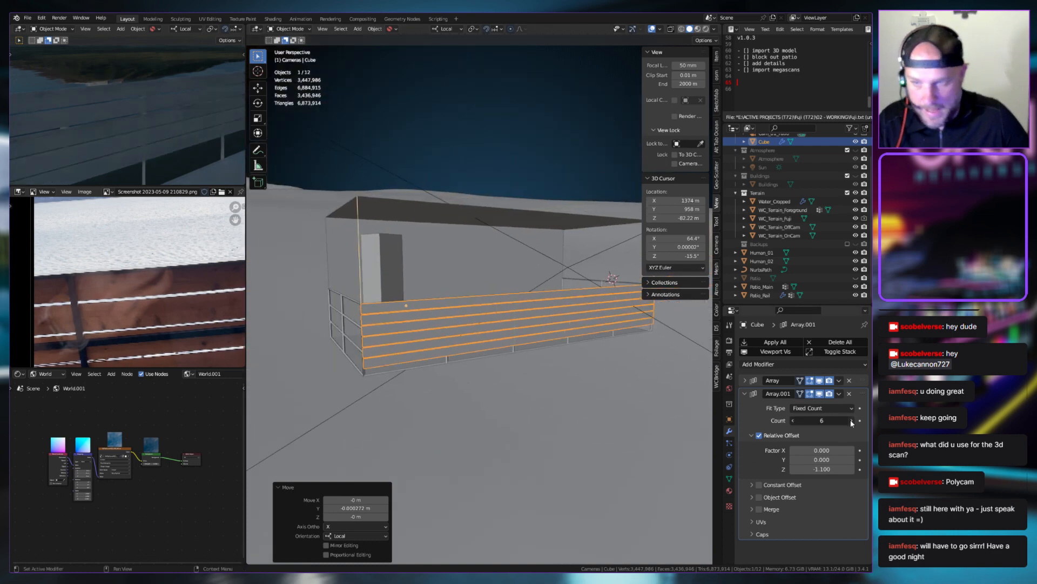
click(852, 420)
middle_drag(638, 414, 604, 401)
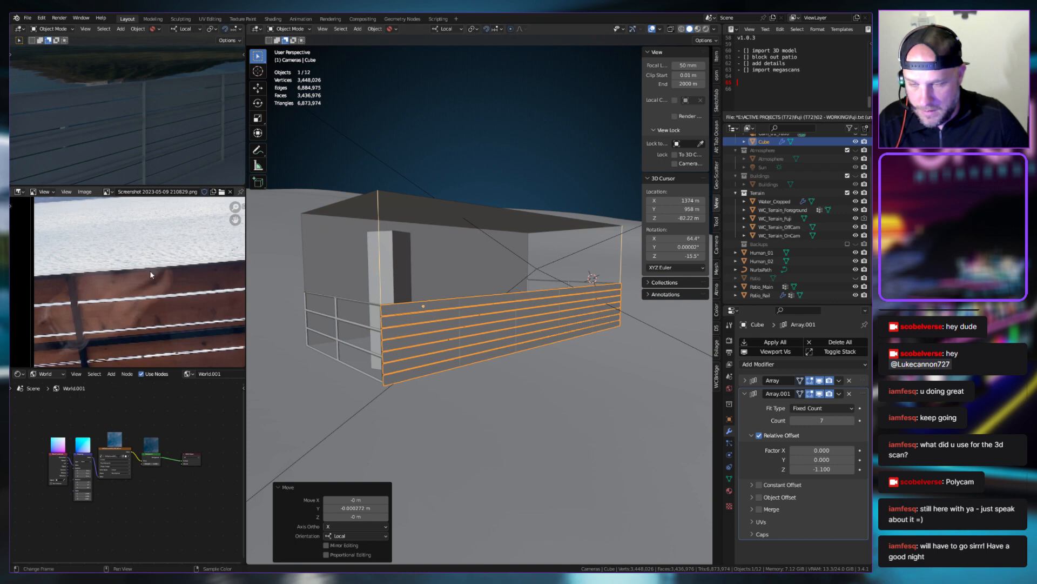
Compare the board-covered railing with the whole reference photo and the framing through the scene camera
scroll(150, 274, down, 4)
middle_drag(411, 392, 478, 389)
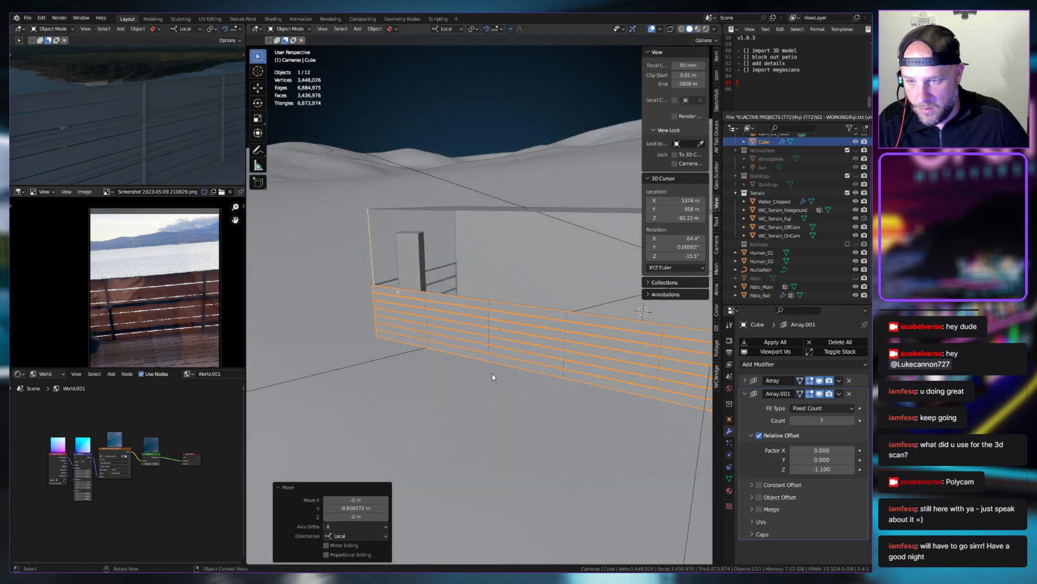
key(KP_0)
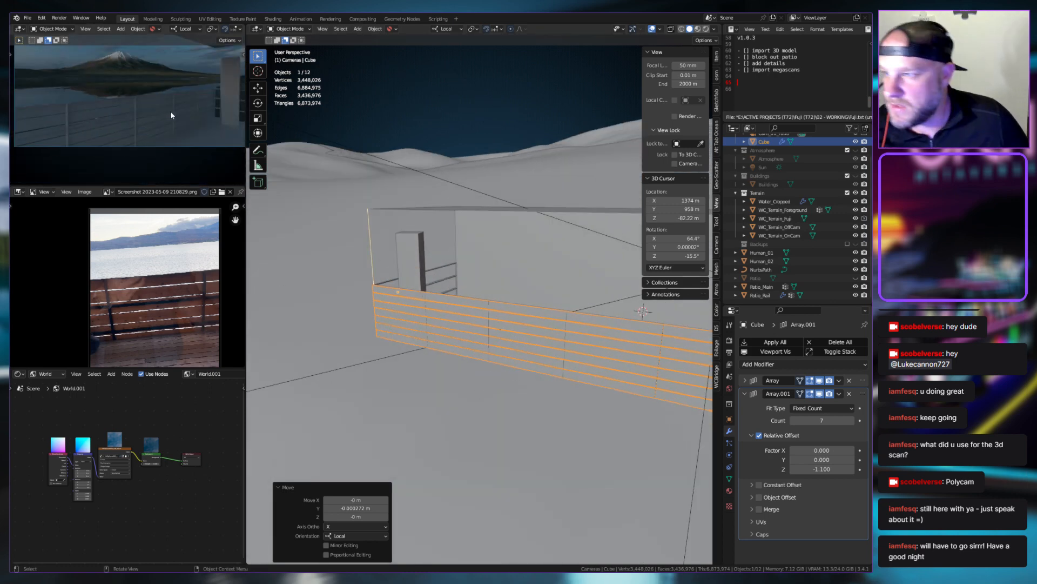
mouse_move(171, 138)
middle_down()
mouse_move(146, 149)
mouse_move(178, 149)
mouse_move(160, 154)
middle_up()
key(KP_0)
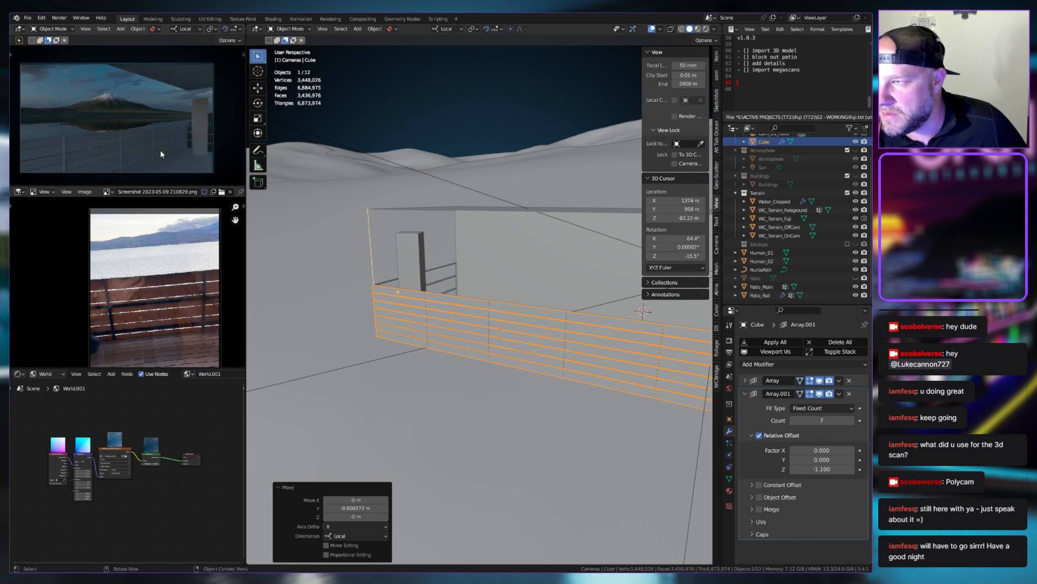
middle_drag(484, 359, 463, 340)
click(746, 393)
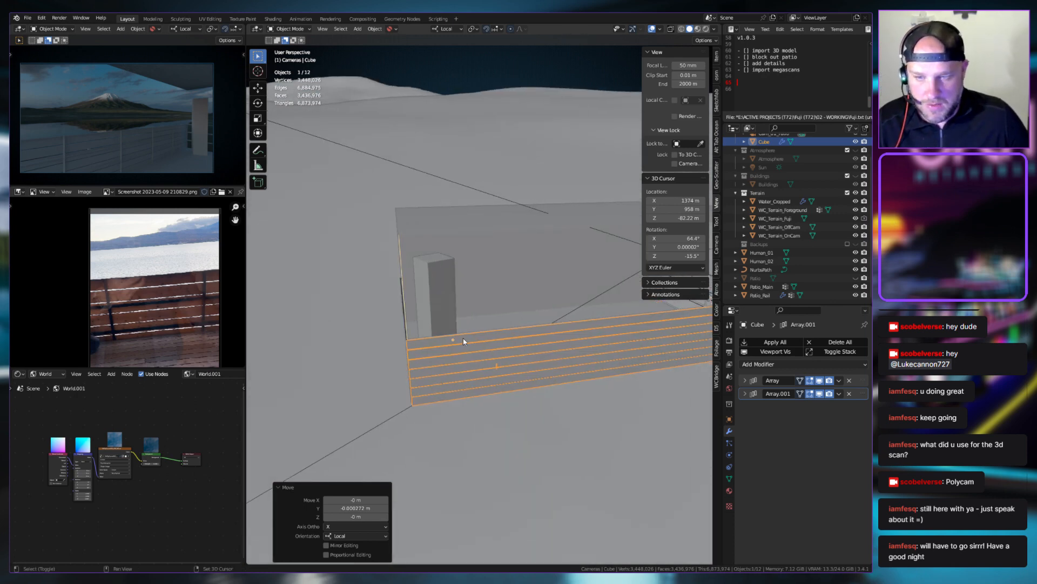
Duplicate the board panel and move the copy about -0.122 m along local X, clear of the railing corner
key(shift+d)
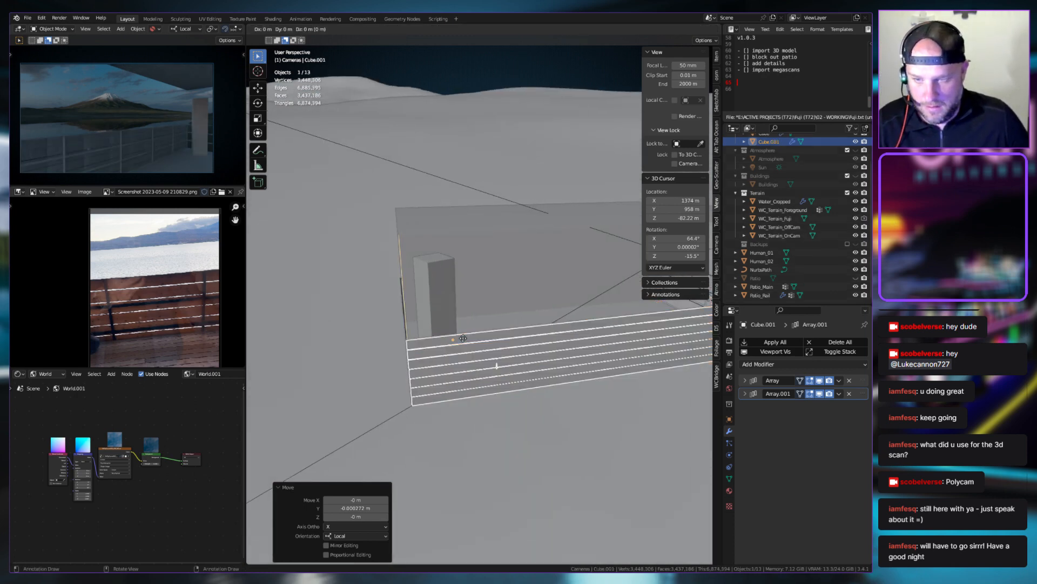
key(x)
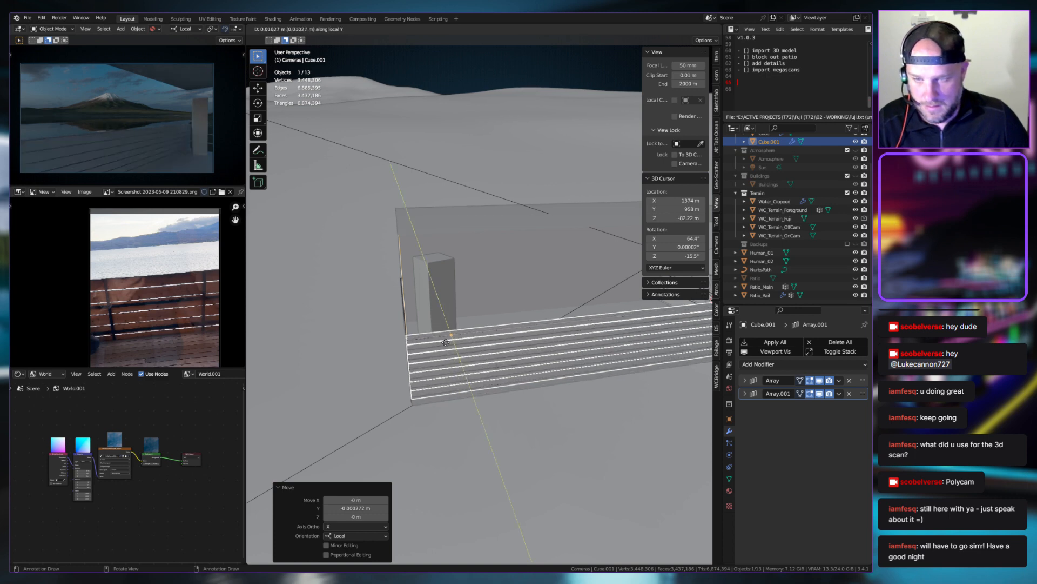
click(324, 371)
key(r)
key(z)
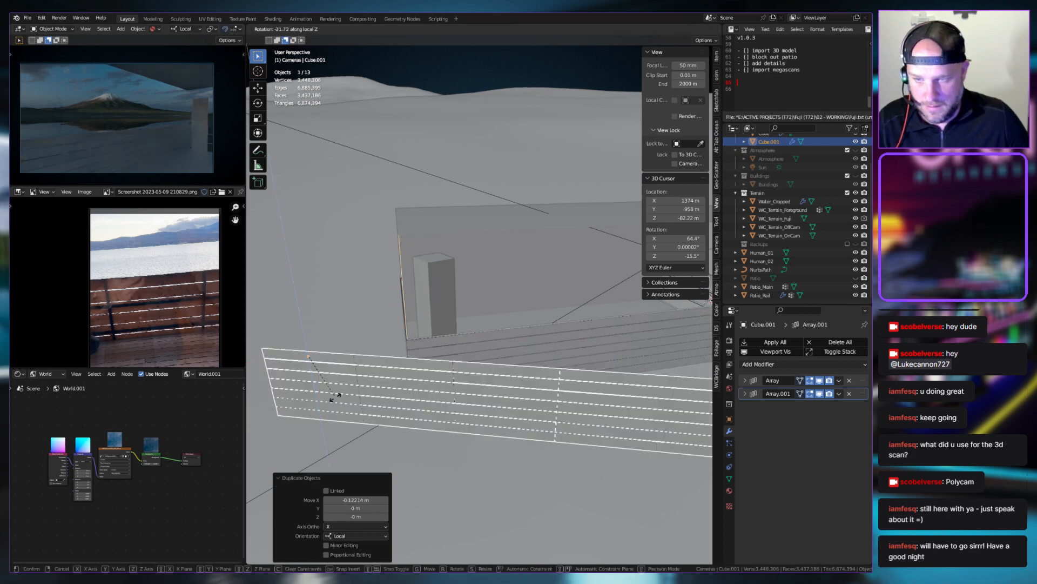
text(90)
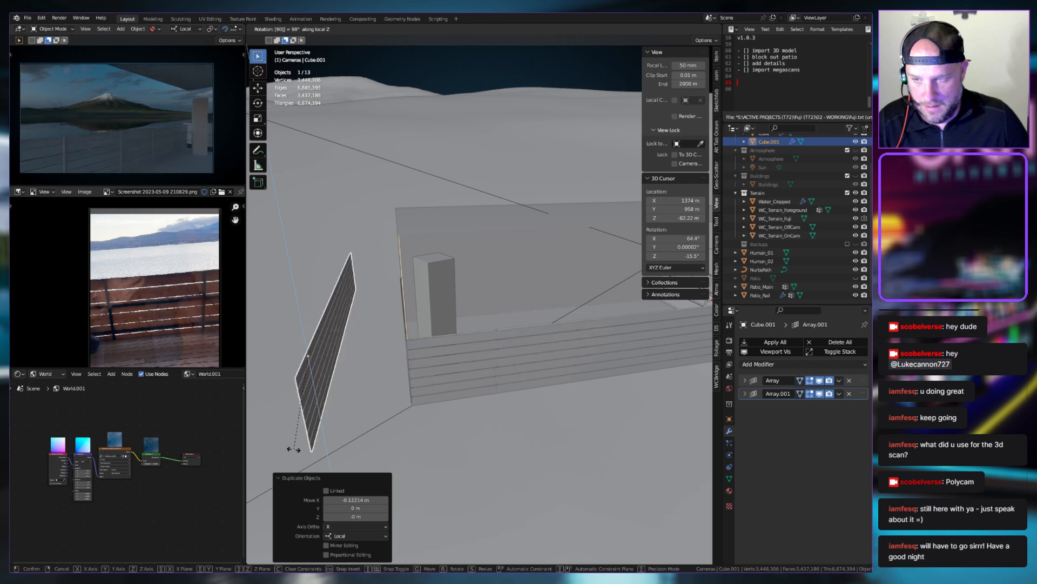
text(180)
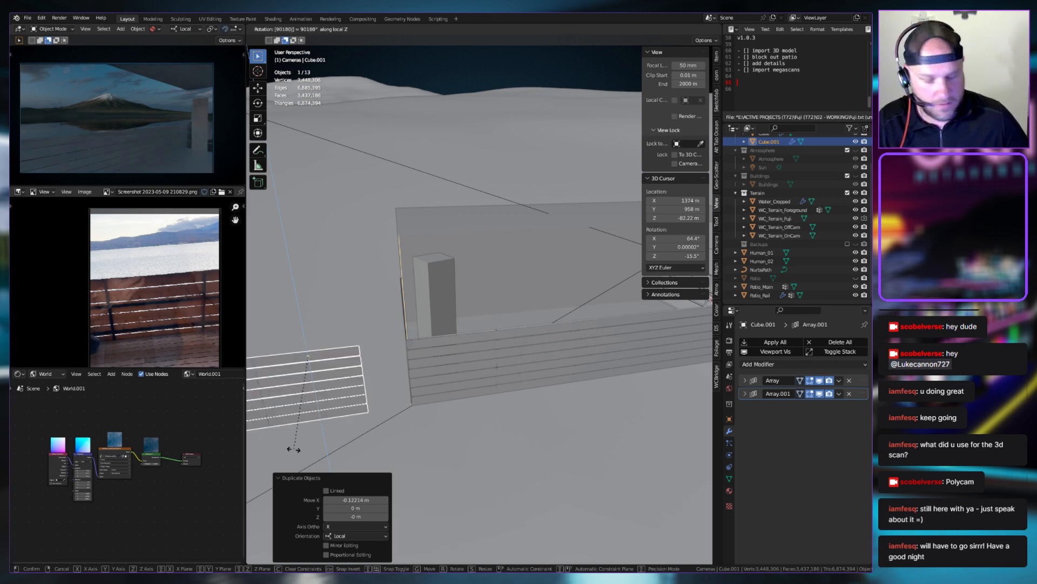
text(90270)
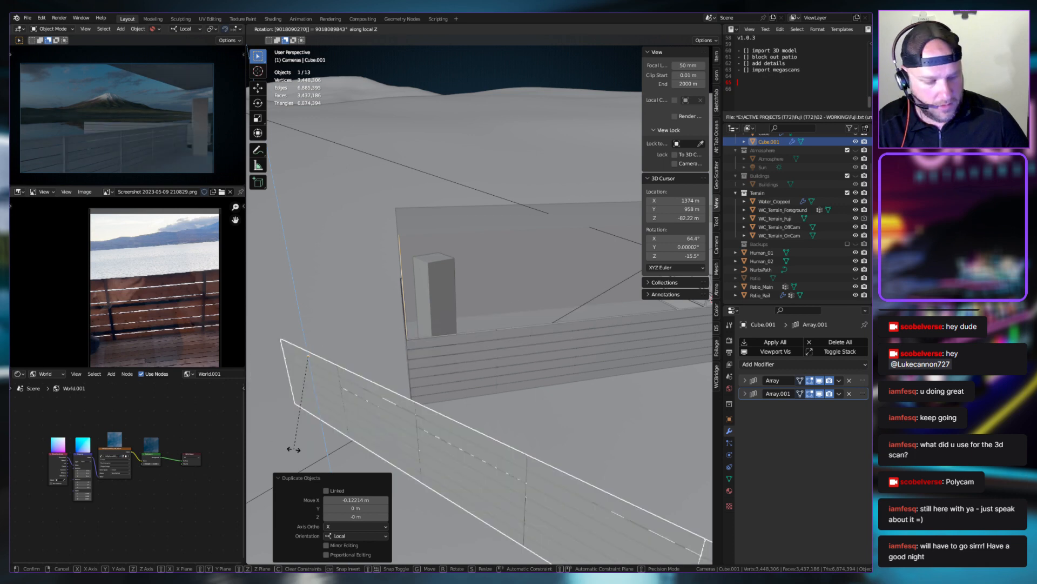
key(Escape)
Rotate the duplicated board panel about -87.3° around local Z to face along the adjoining railing side
key(r)
key(z)
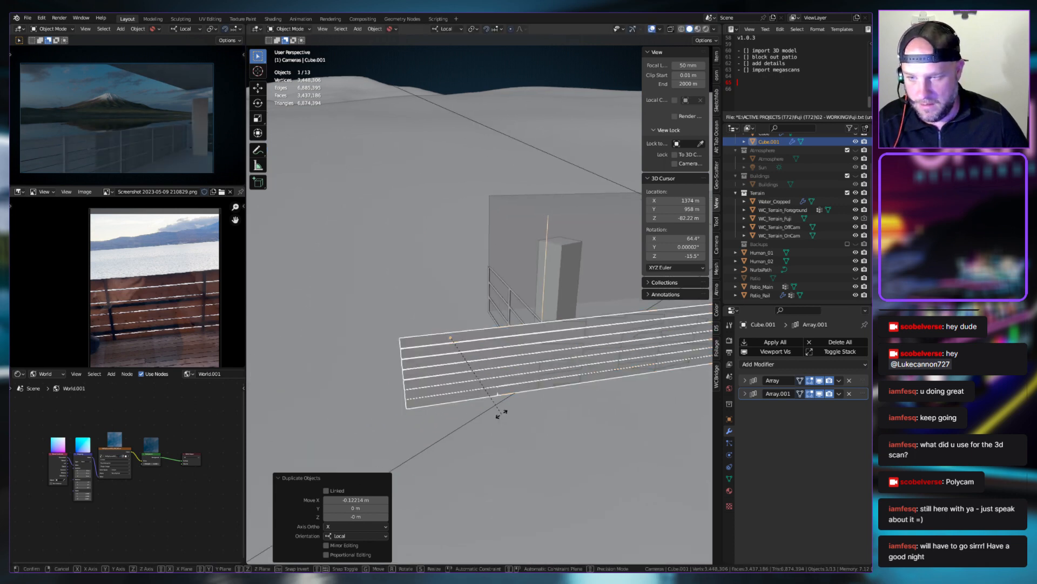
click(280, 523)
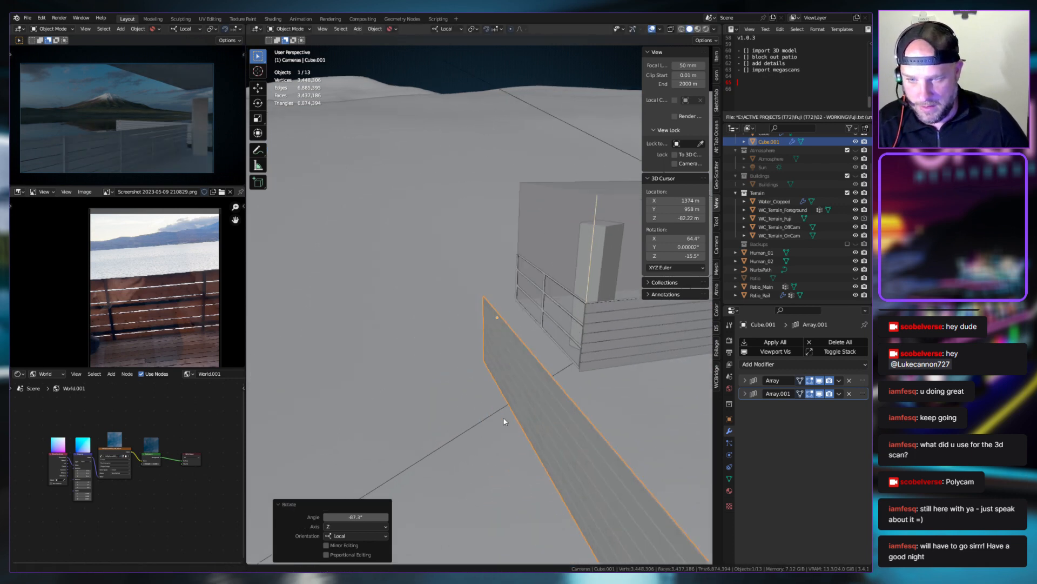
scroll(584, 382, up, 3)
shift+middle_drag(584, 382, 551, 412)
Move the rotated panel about -0.136 m along local X and in along local Y onto the adjoining railing side
key(g)
key(x)
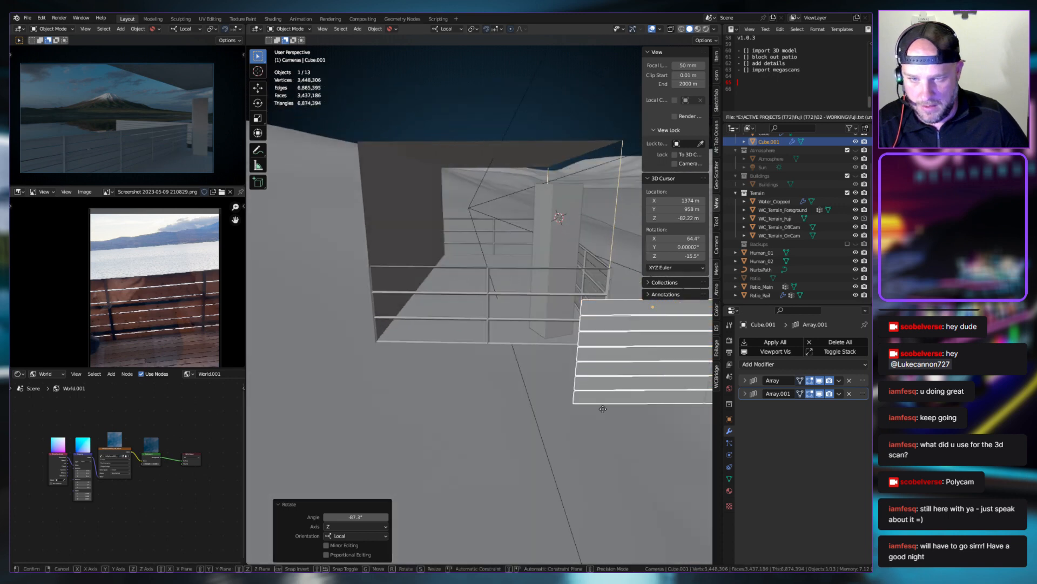
click(370, 413)
key(g)
key(y)
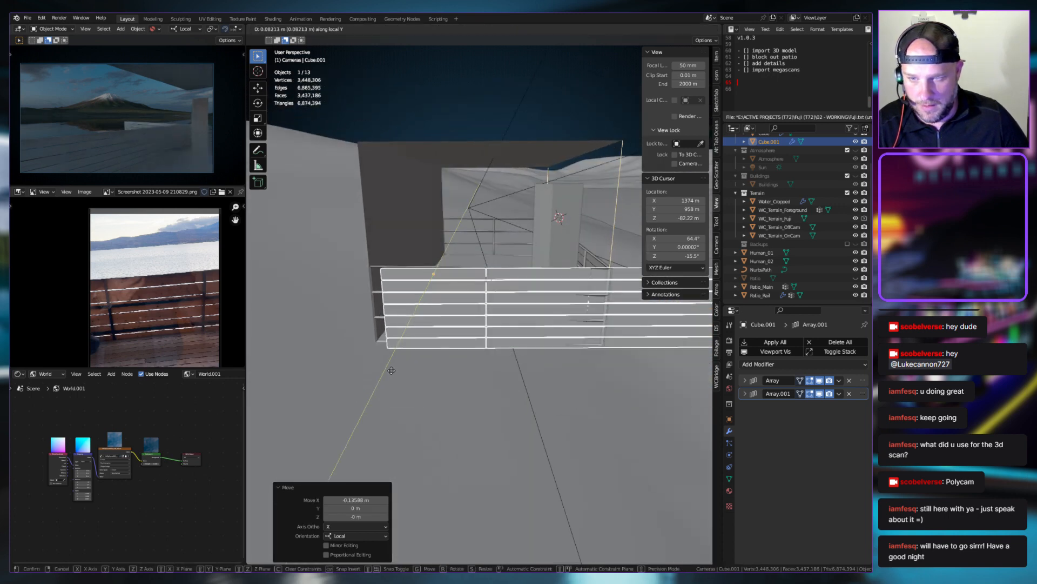
click(389, 371)
Fine-tune the side panel's position along local X and Y to meet the wall's corner and the railing
middle_drag(389, 370, 494, 363)
key(g)
key(x)
click(444, 377)
key(g)
key(y)
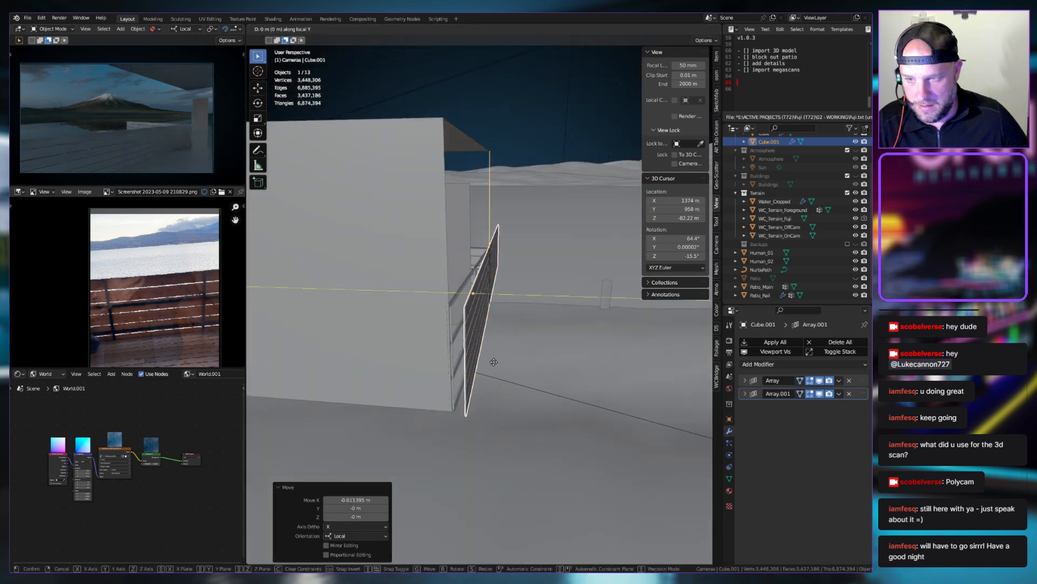
click(487, 361)
Rotate the side panel slightly around local Z to bring it closer to parallel with the railing
key(r)
key(z)
key(z)
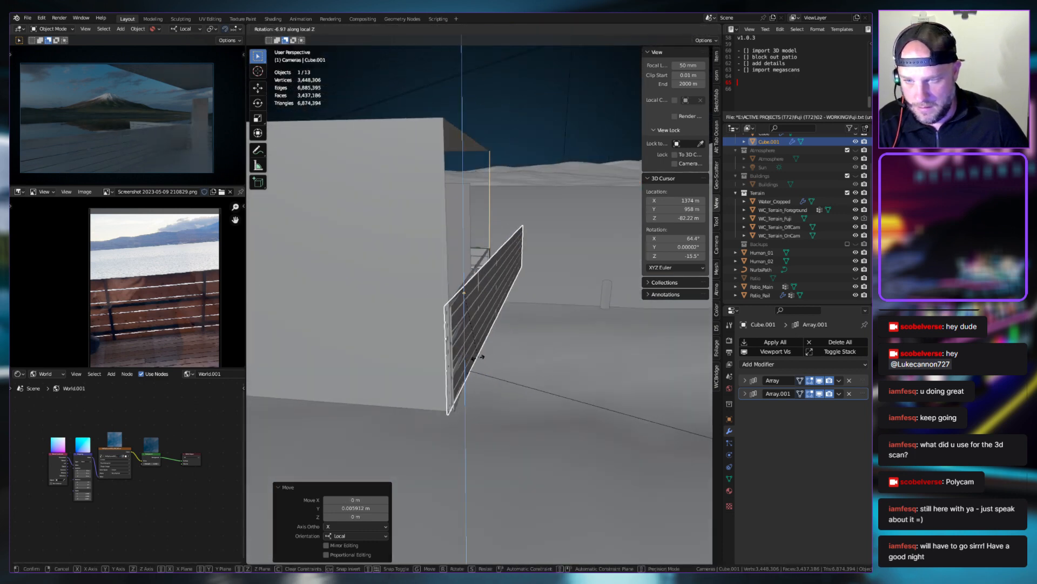
click(481, 354)
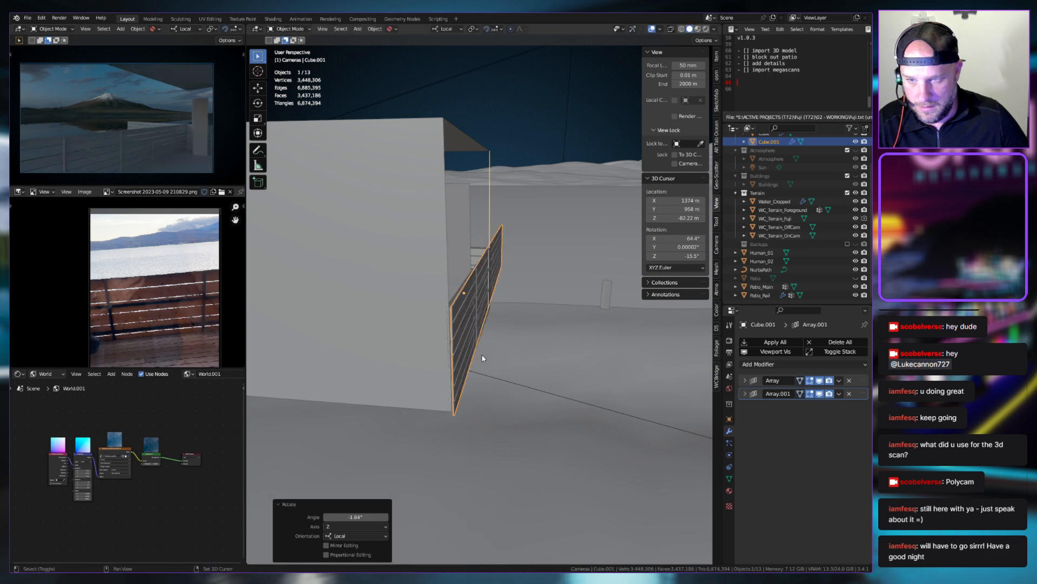
middle_drag(482, 354, 432, 311)
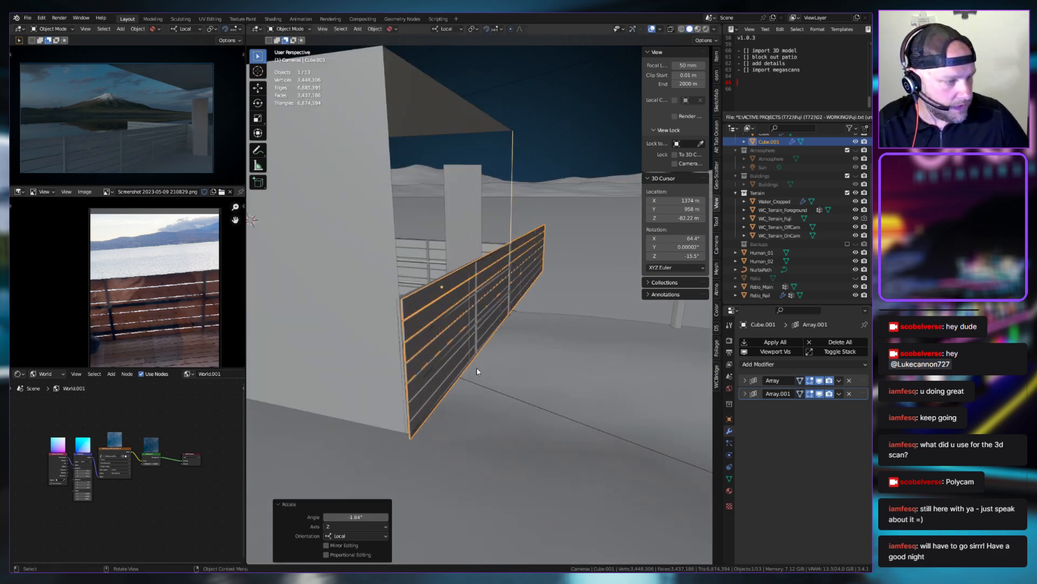
Shift the side panel about -0.002 m along local Y relative to the railing posts
middle_drag(477, 368, 477, 339)
key(g)
key(y)
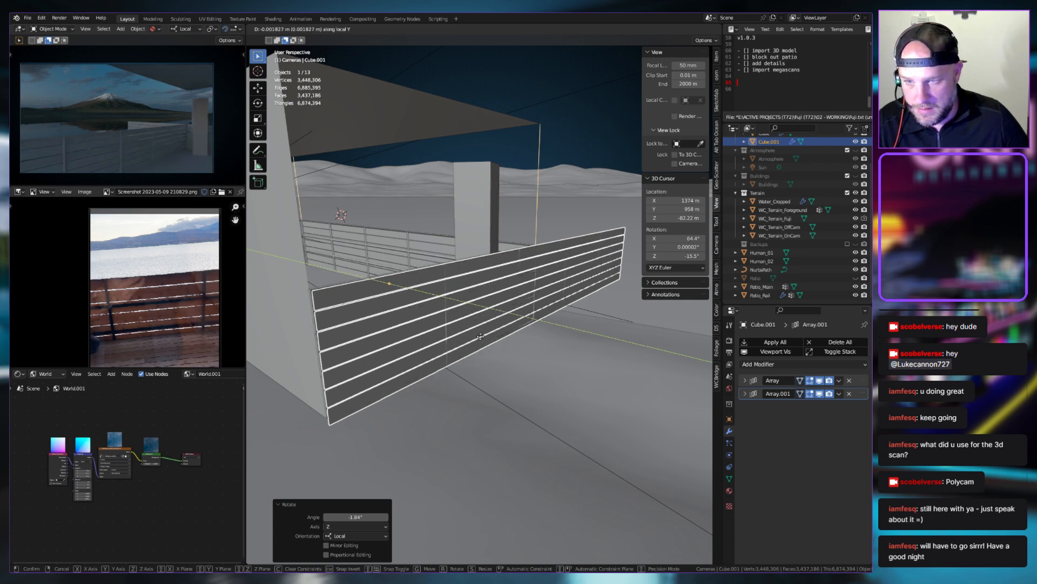
click(480, 337)
middle_drag(480, 336, 533, 335)
Correct the side panel's angle around local Z and move it about 0.002 m along local Y against the railing
key(g)
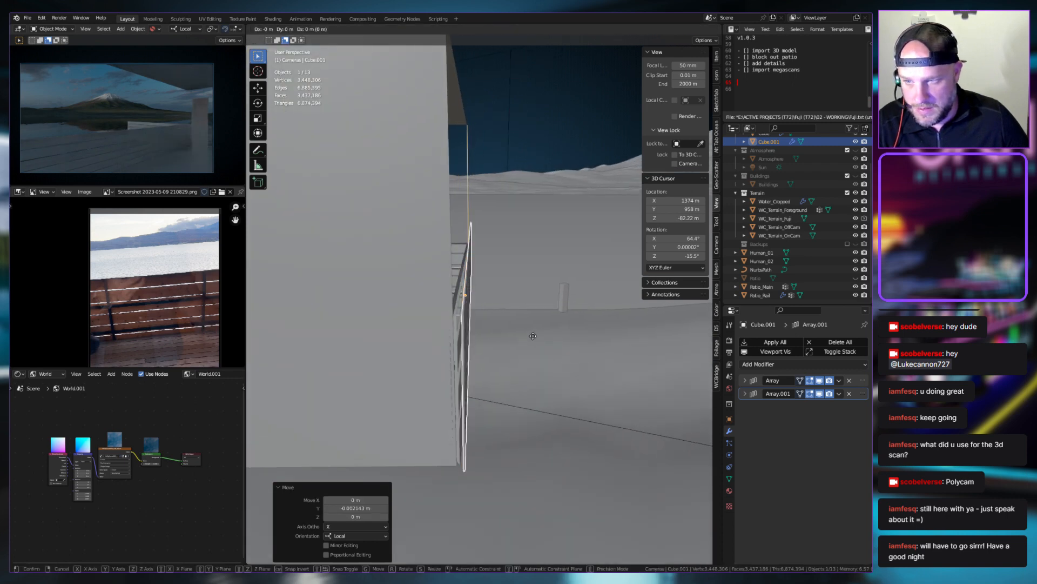
key(r)
key(z)
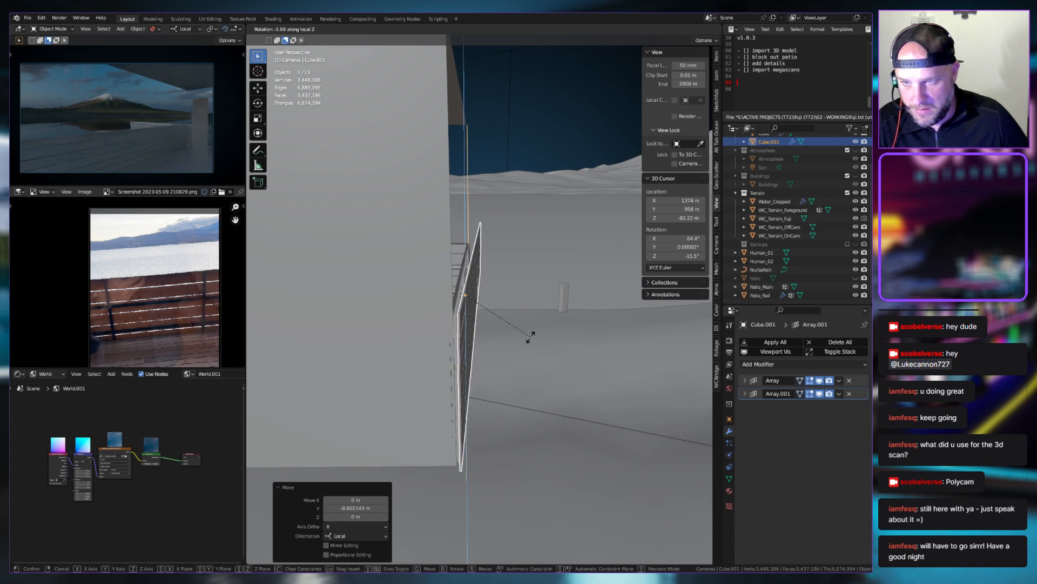
click(548, 319)
middle_drag(532, 335, 554, 318)
key(g)
key(y)
click(481, 338)
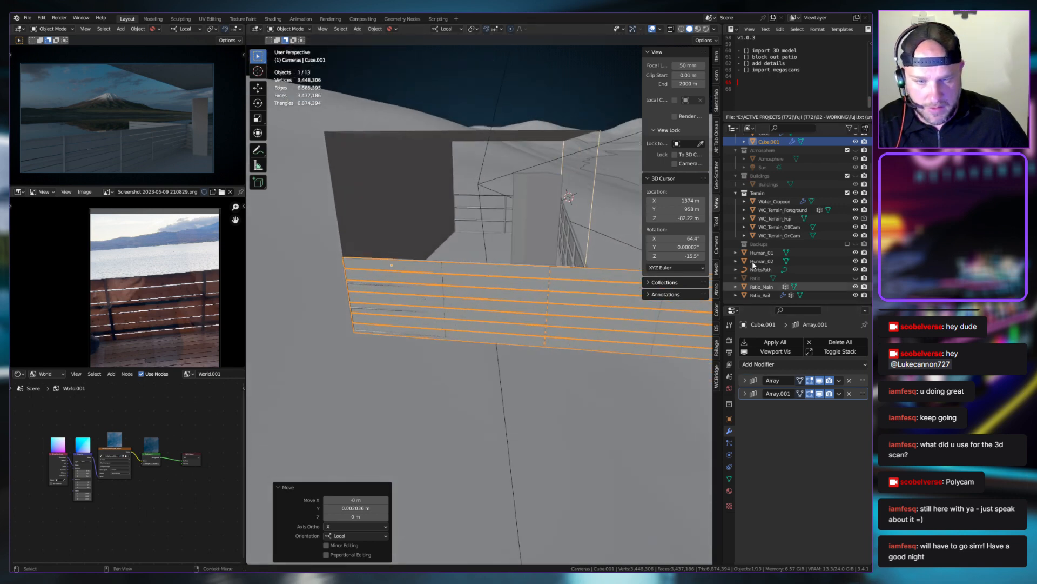
Move the two wooden railing panels, Cube and Cube.001, into a new collection named Patio
scroll(782, 158, up, 3)
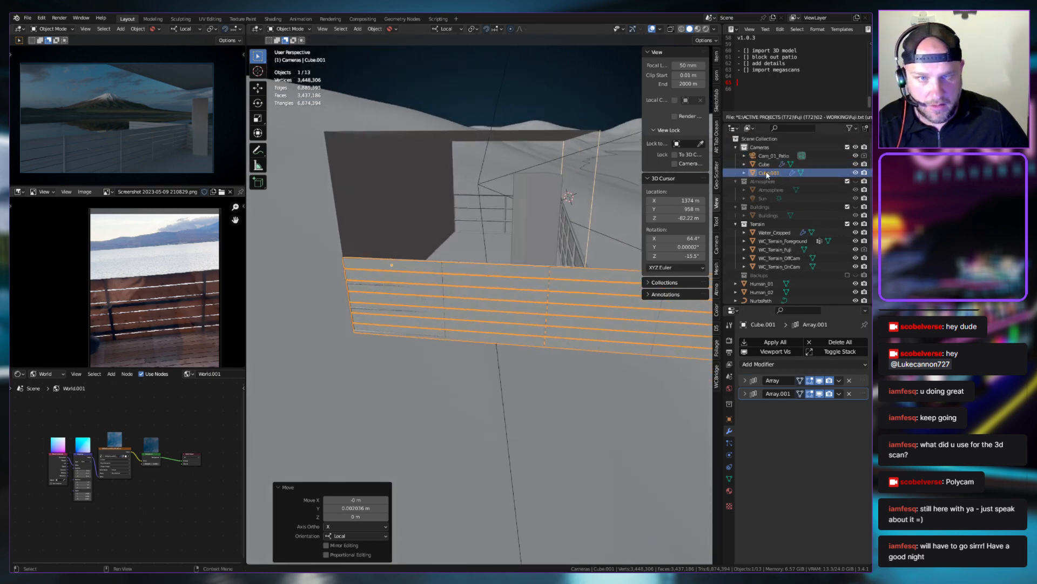
scroll(767, 260, down, 3)
scroll(761, 195, up, 3)
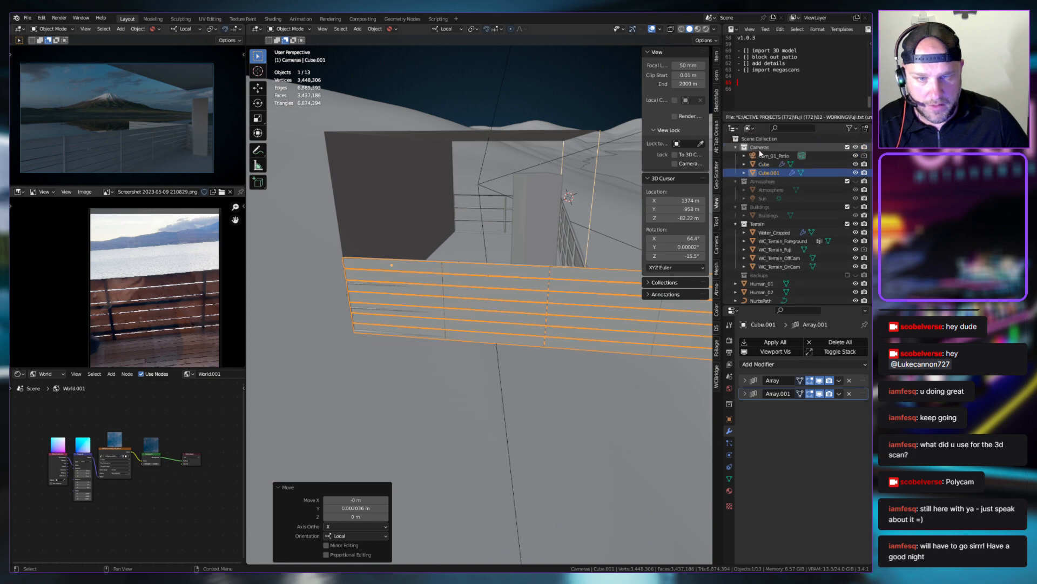
click(764, 163)
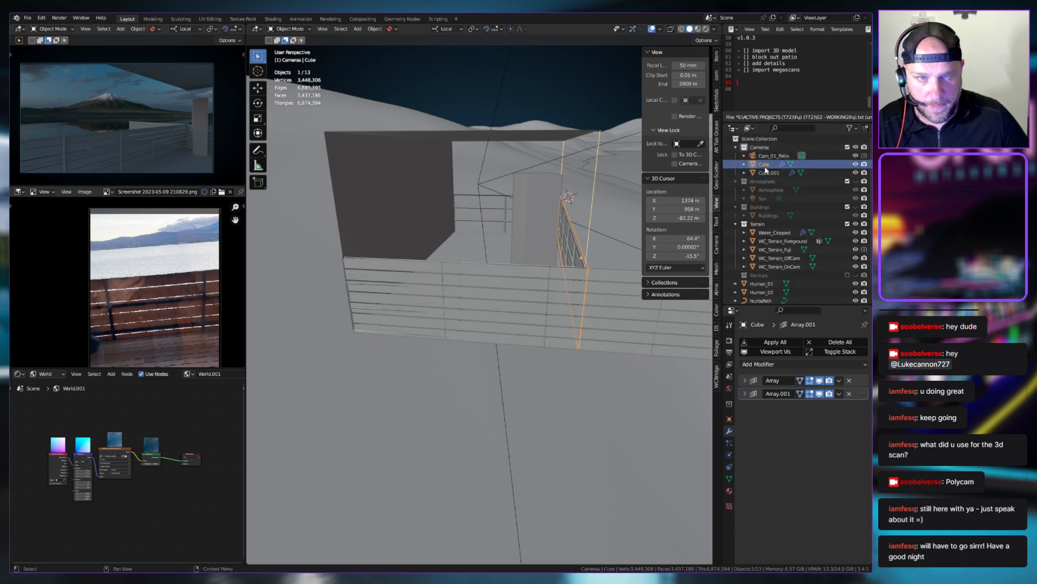
ctrl+click(767, 172)
key(m)
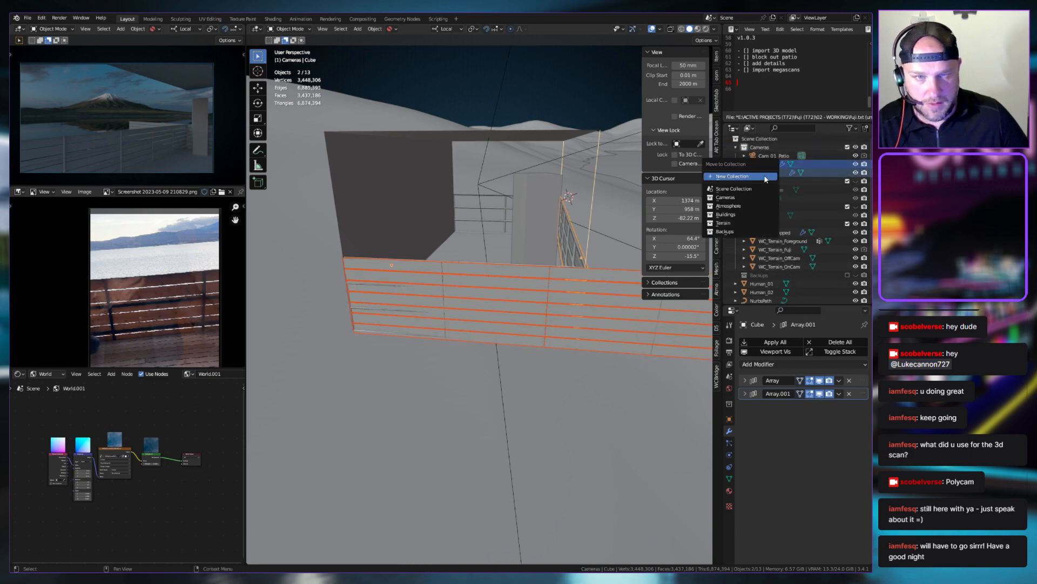
click(765, 175)
text(Patio)
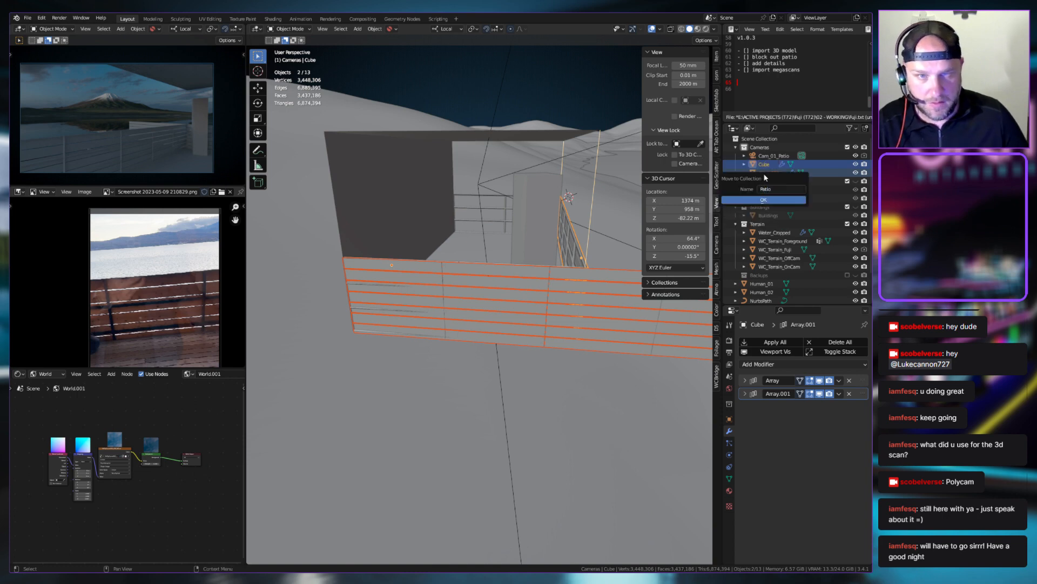
click(762, 200)
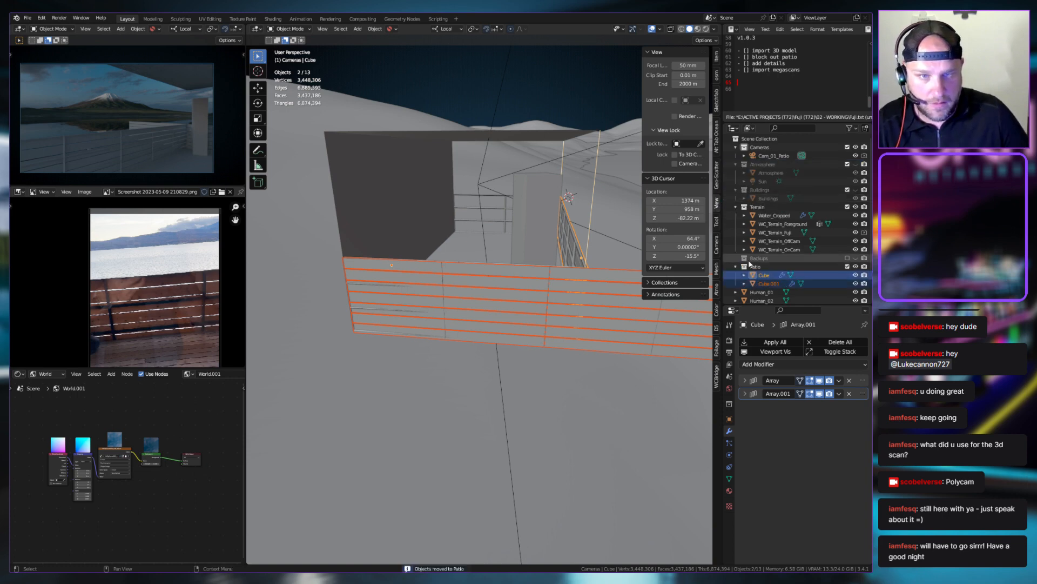
Rename the Cube object in the Patio collection as Rail_Front
scroll(769, 248, down, 3)
click(764, 241)
double_click(761, 239)
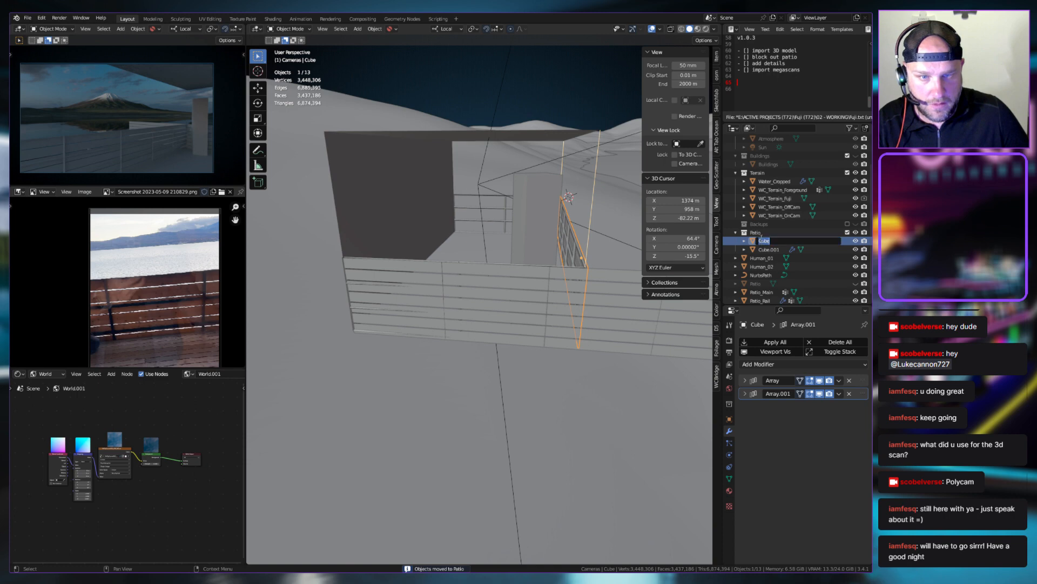
text(Rail_Fron)
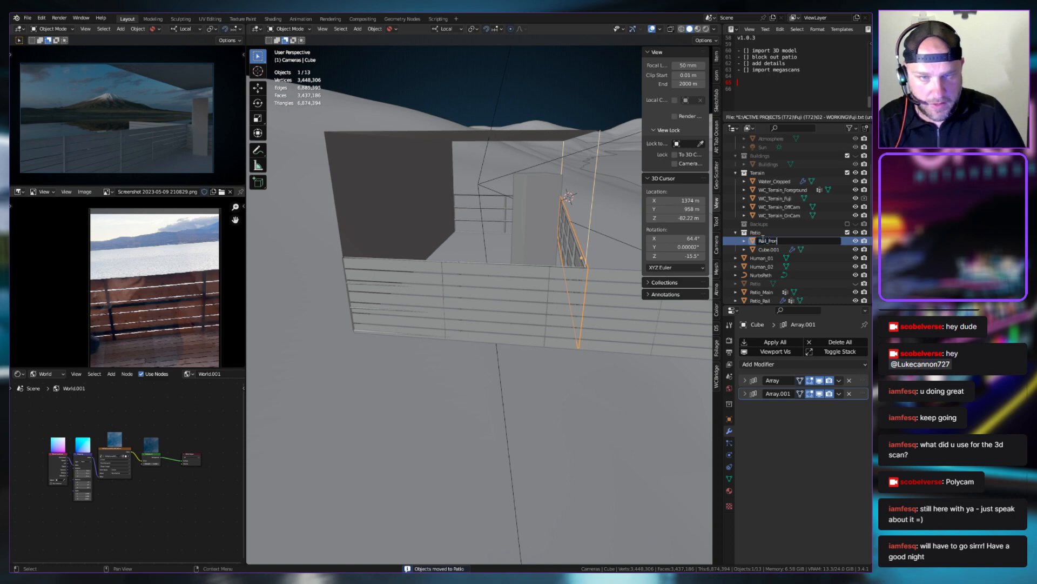
text(t)
key(Return)
Rename the Cube.001 side panel as Rail_Side_R
click(765, 241)
double_click(765, 241)
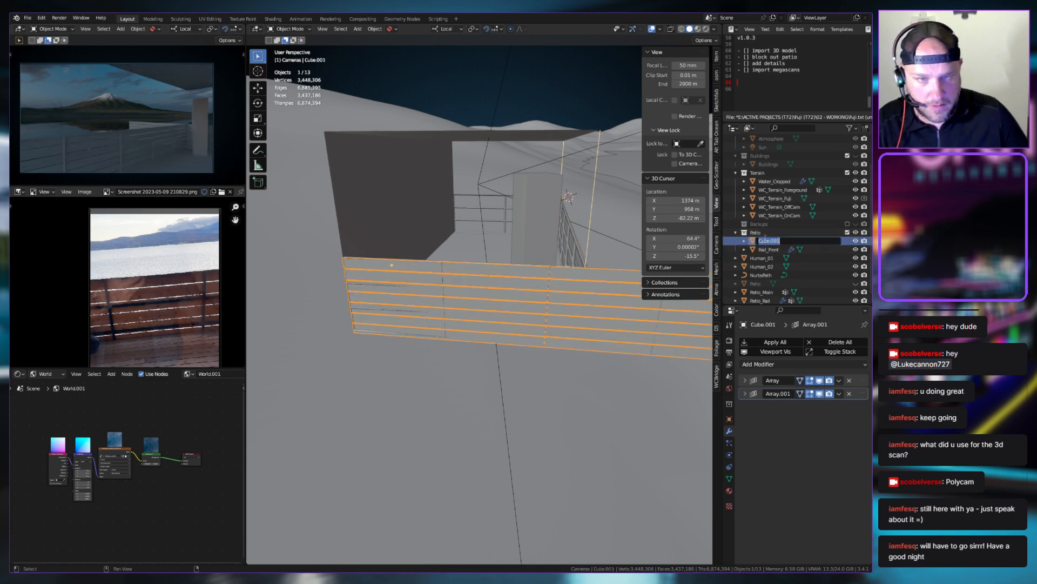
text(Rail)
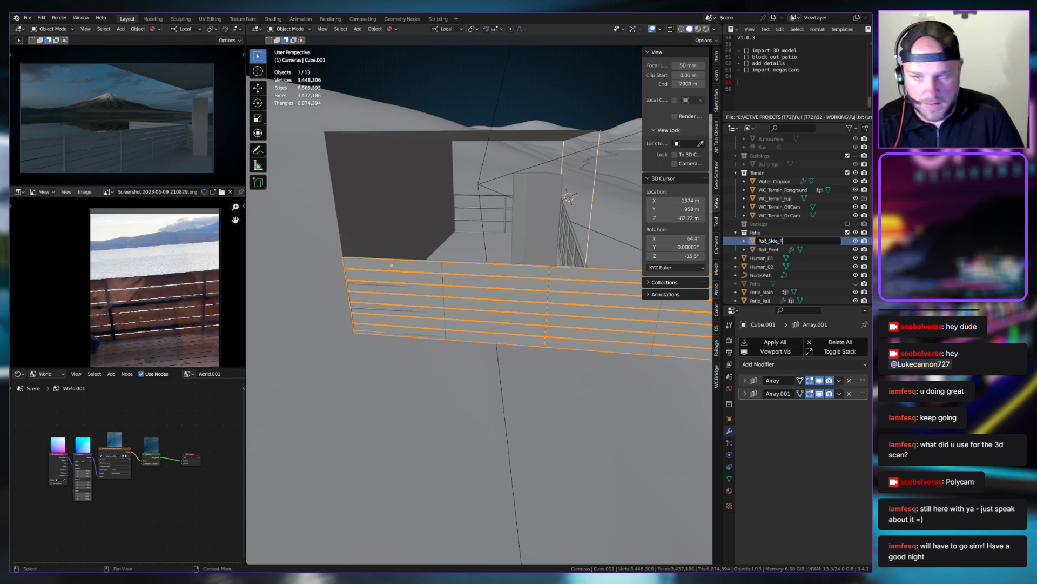
text(_Side_R)
key(Return)
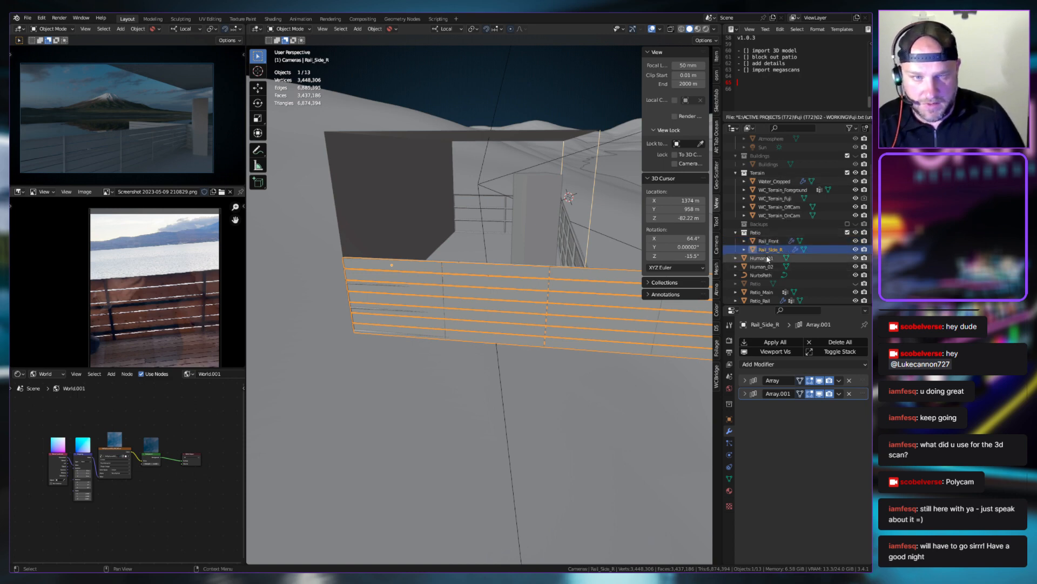
Move the Patio_Main and Patio_Rail objects into the Patio collection
drag(765, 292, 761, 246)
click(757, 301)
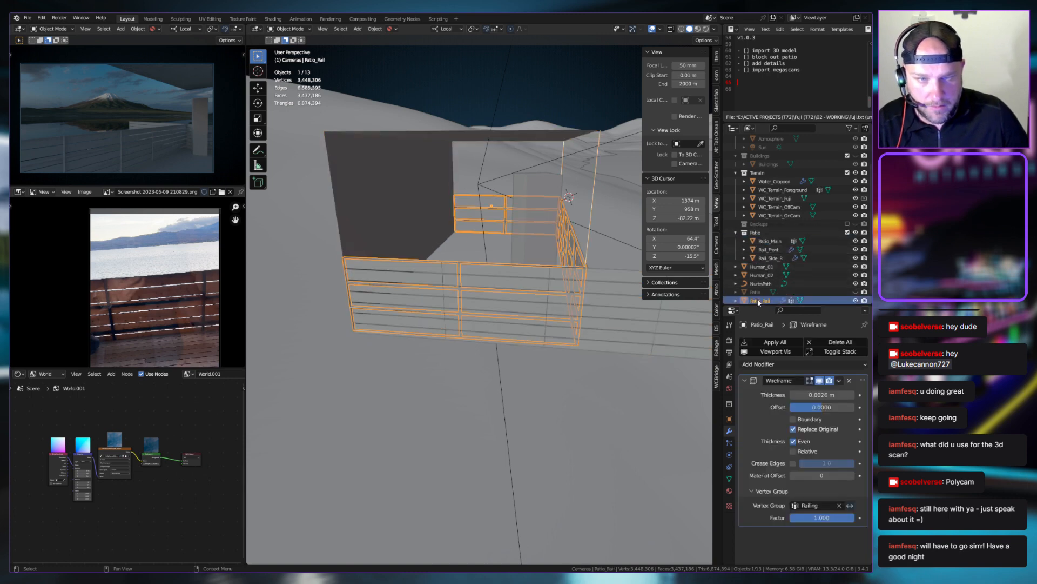
drag(759, 302, 762, 234)
Rename the Rail_Side_R panel as Patio_Rail_Wood_Side_R
double_click(772, 267)
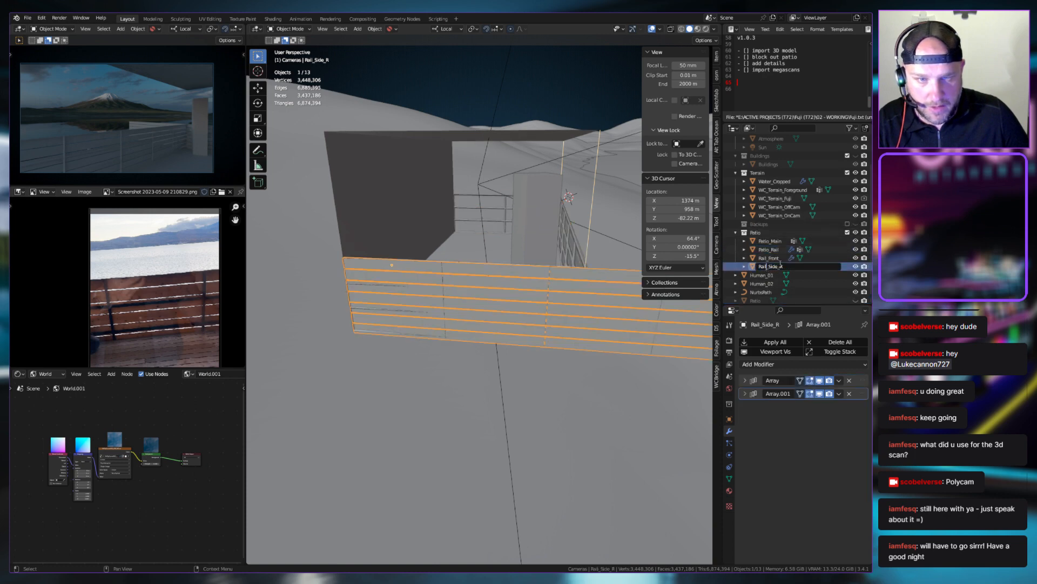
key(BackSpace)
key(BackSpace)
key(BackSpace)
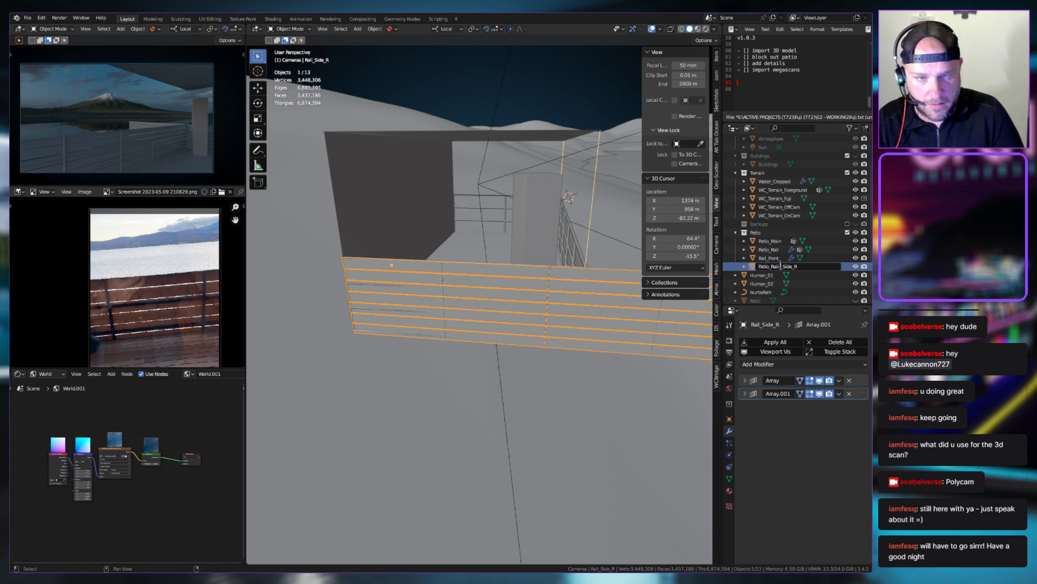
key(Return)
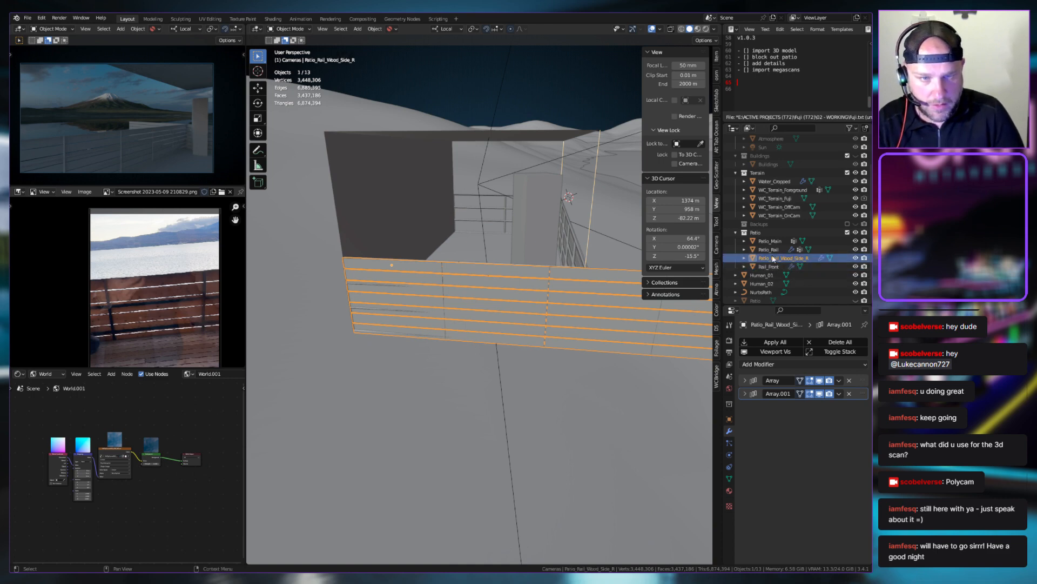
Rename the wireframe railing object Patio_Rail as Patio_Rail_Metal
click(770, 250)
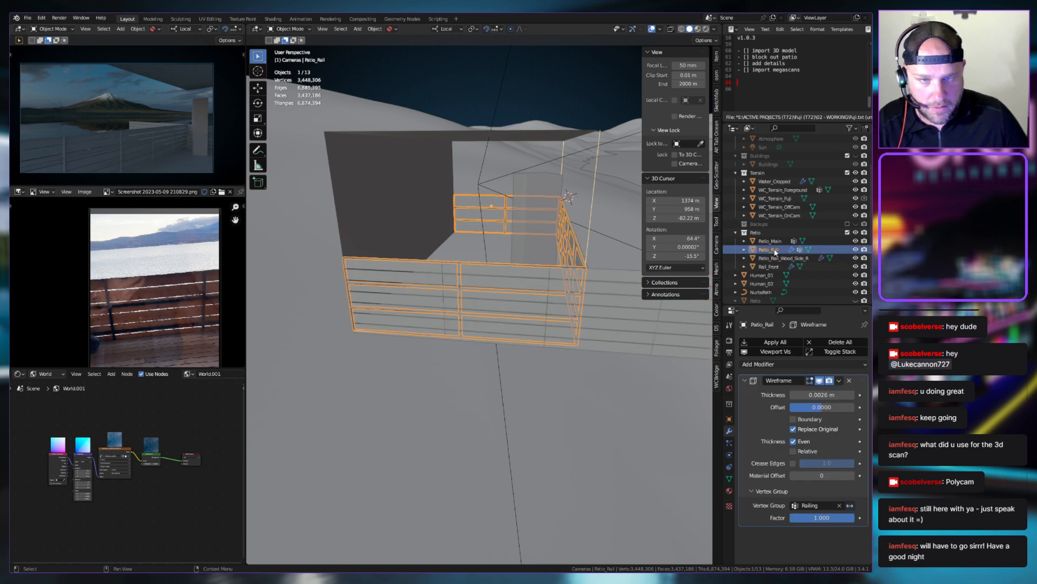
double_click(783, 250)
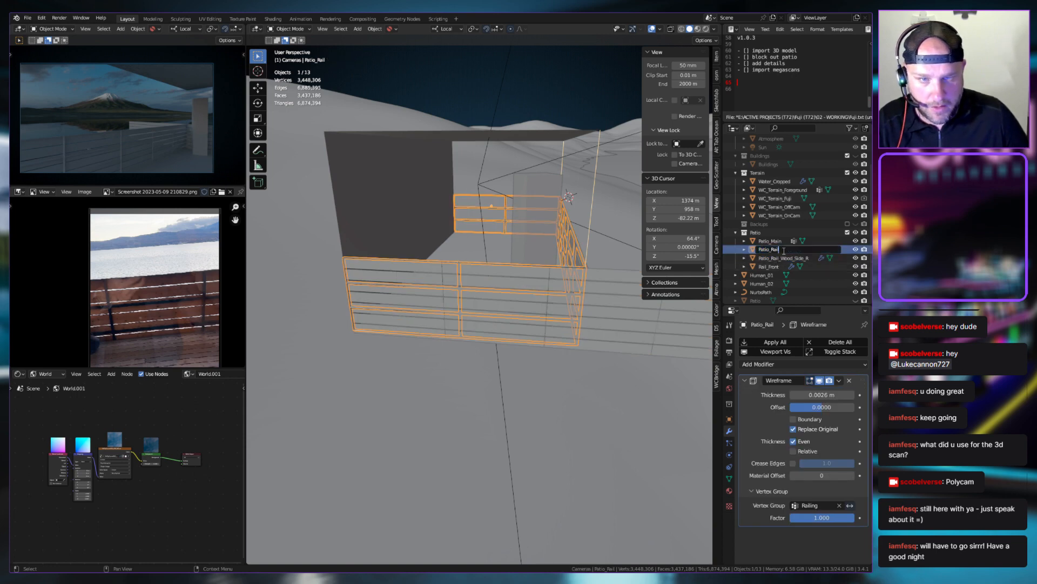
text(_Metal)
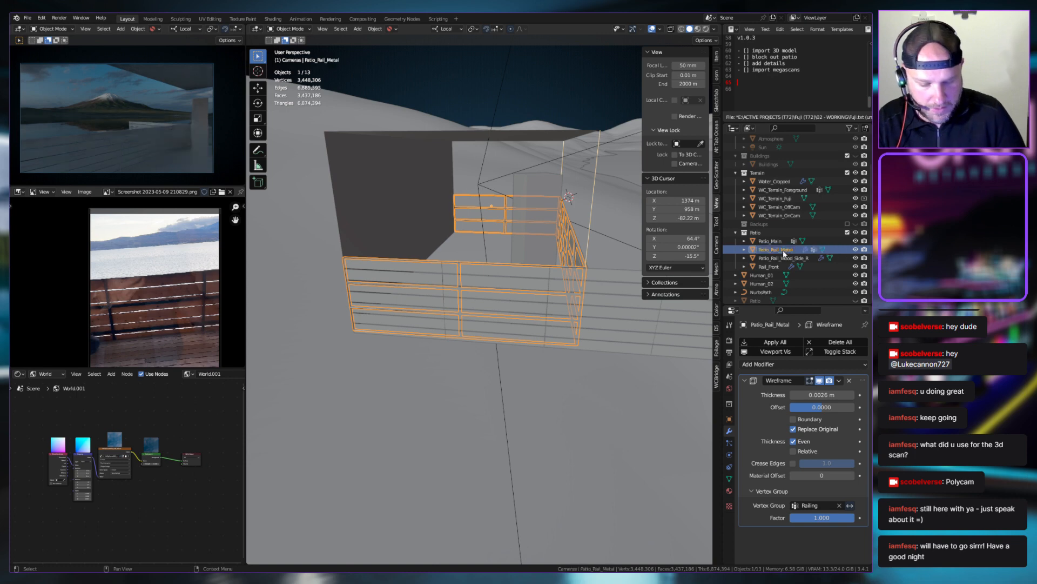
key(Return)
Rename the Rail_Front panel as Patio_Rail_Wood_Front
click(769, 267)
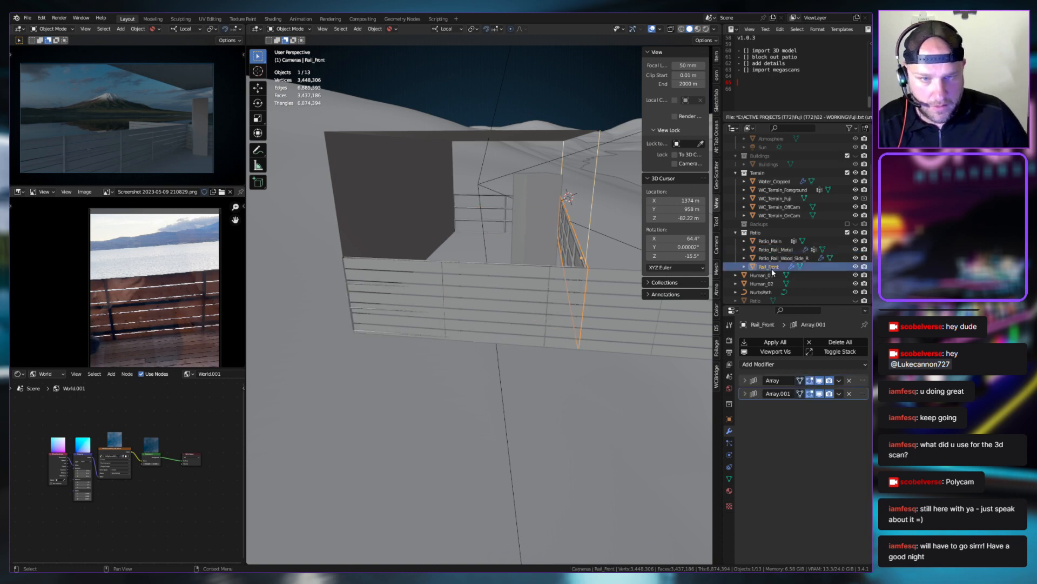
key(KP_Decimal)
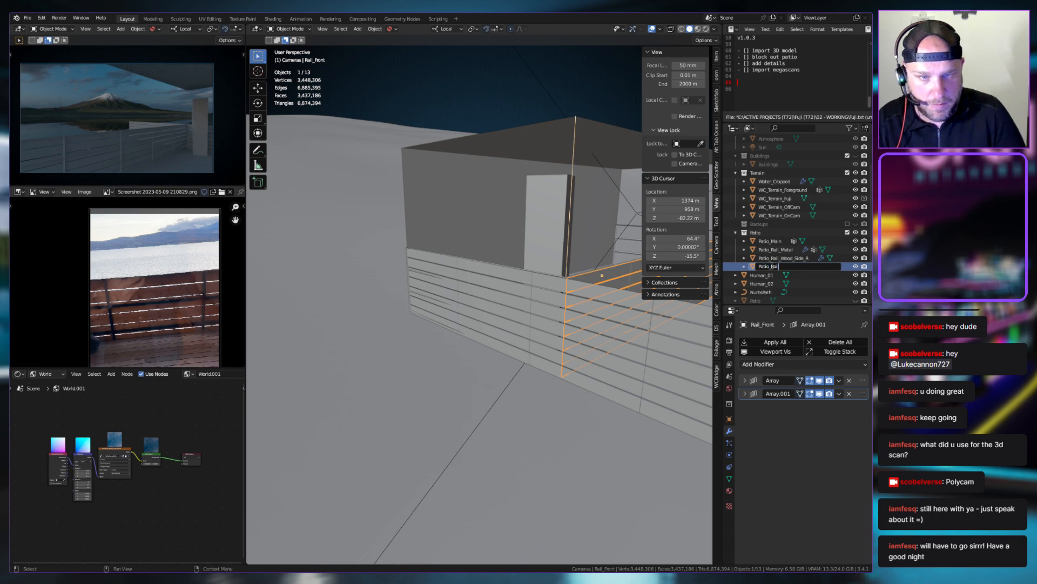
text(t)
key(Return)
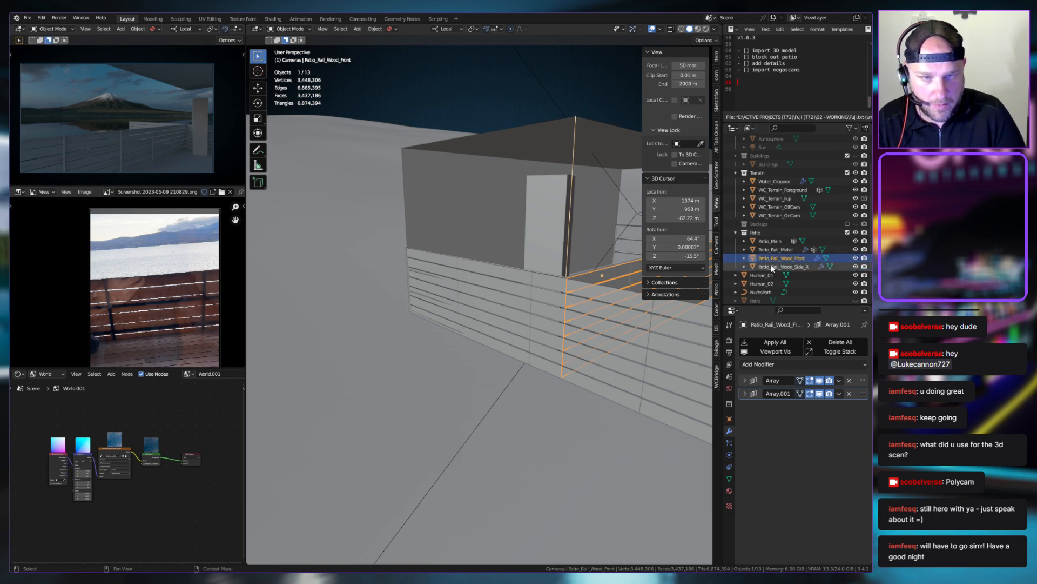
Rename the side panel's array modifiers by direction, marking Array.001 as the vertical array and the first one as Array_Hori
click(789, 267)
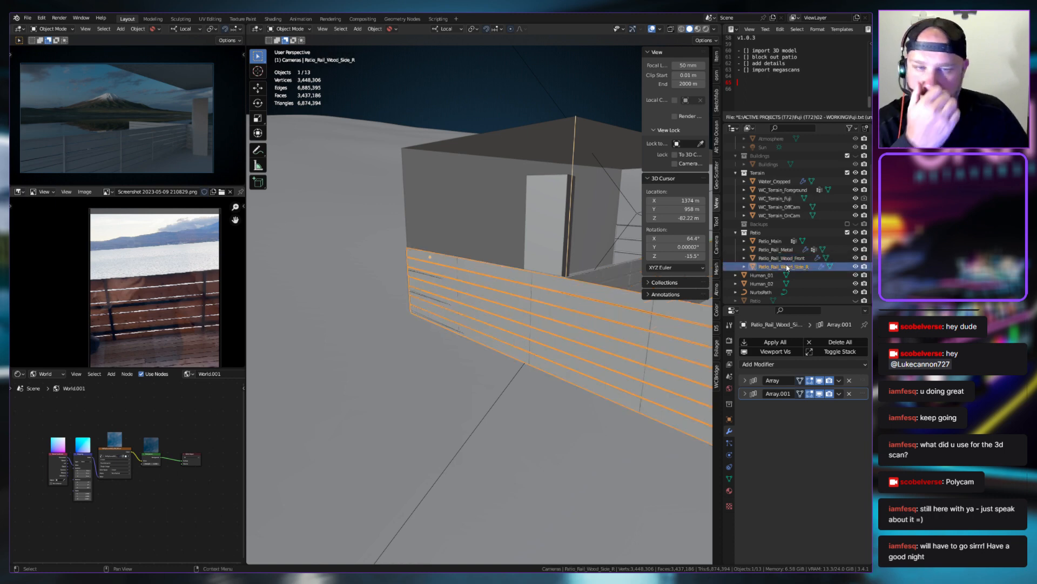
key(KP_Decimal)
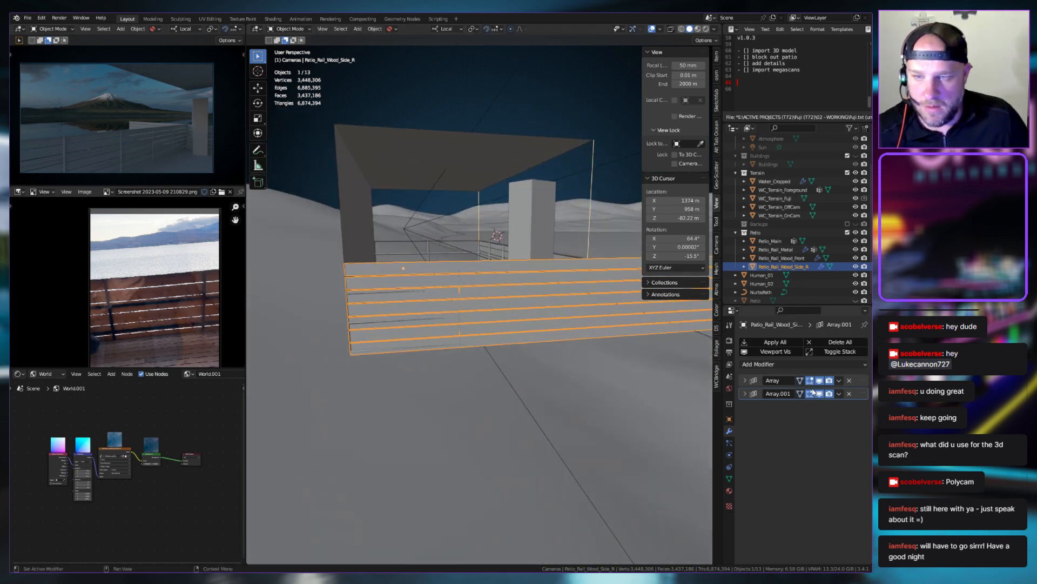
click(745, 394)
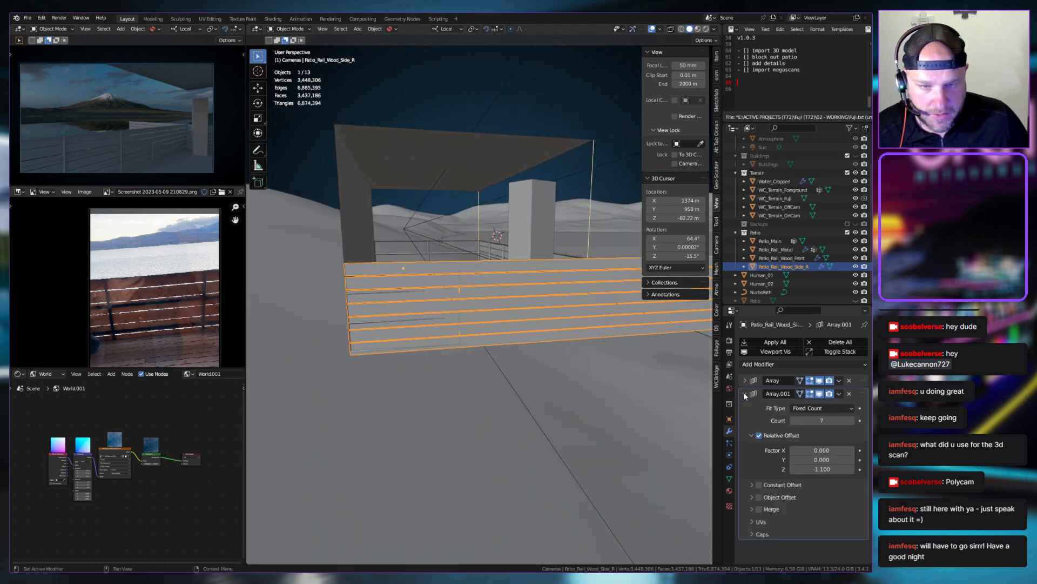
click(743, 394)
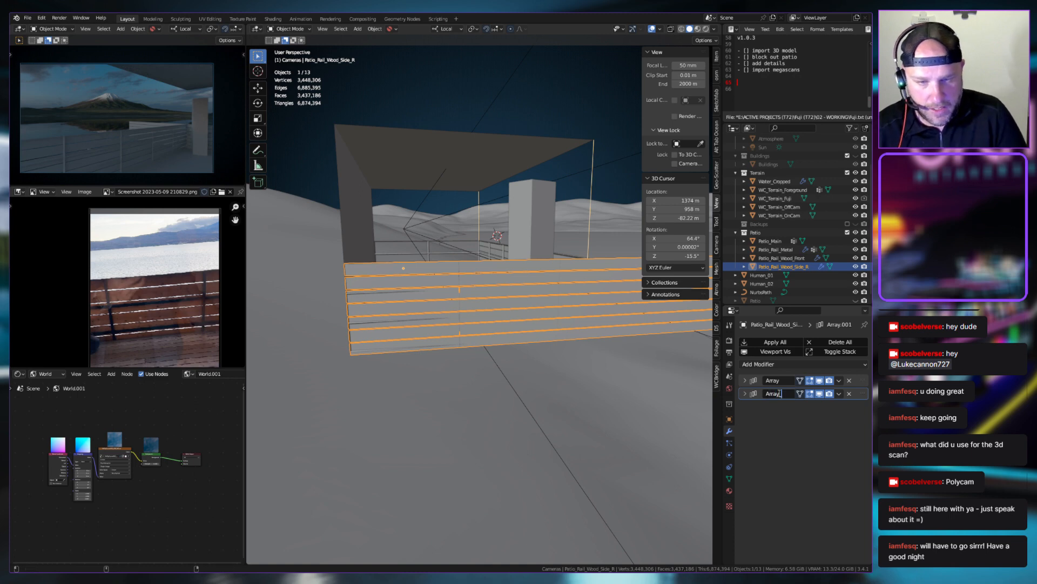
key(Return)
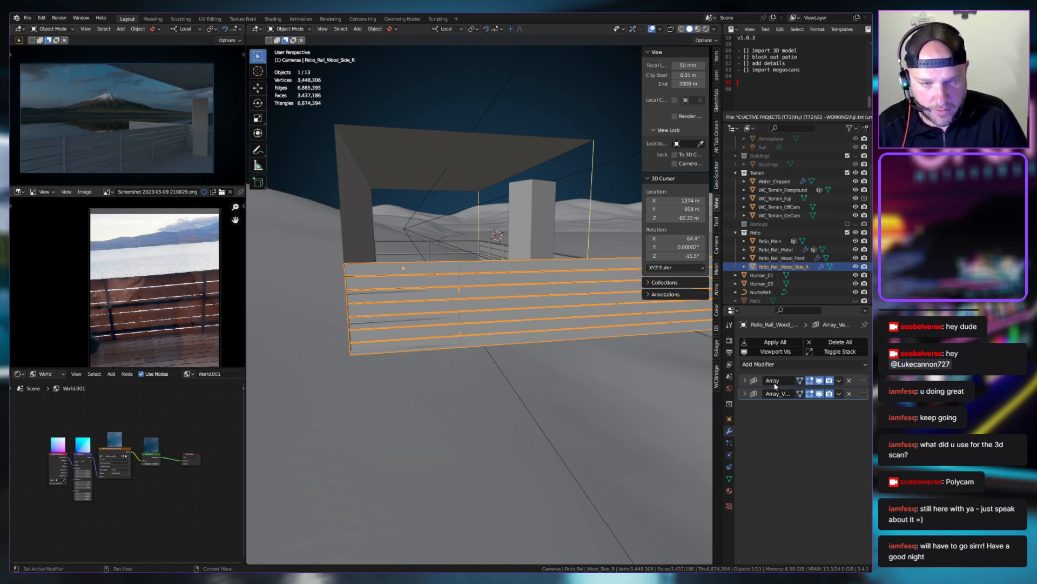
text(Array_Hori)
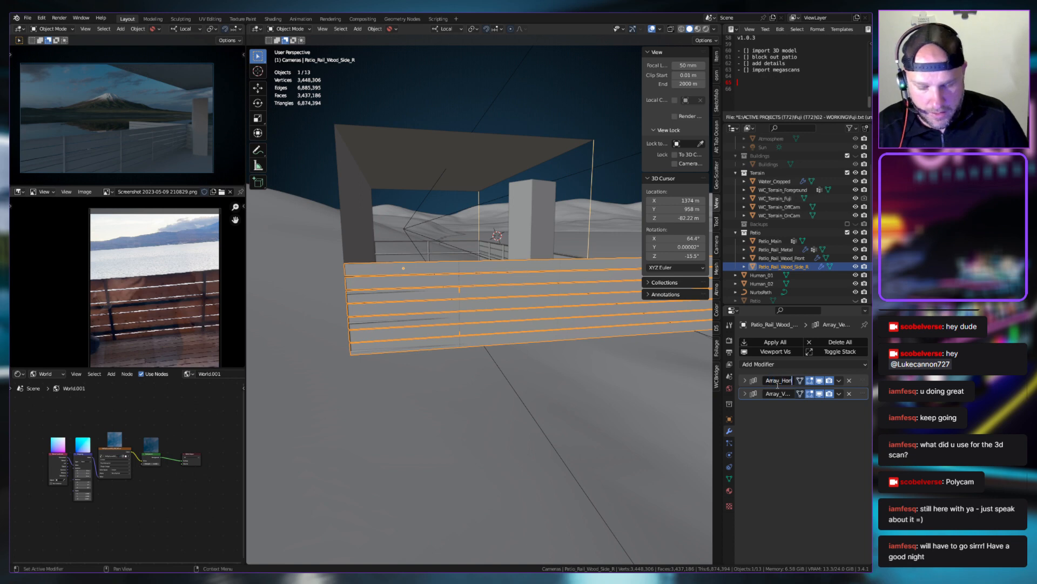
Set the count of the side panel's horizontal array to 2
click(745, 394)
click(745, 394)
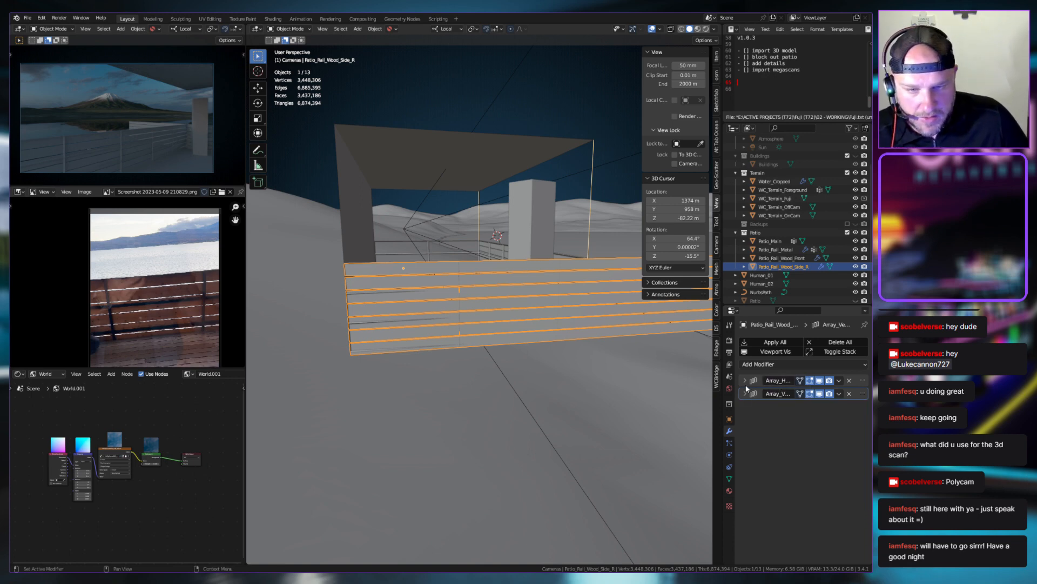
click(745, 380)
drag(827, 409, 793, 406)
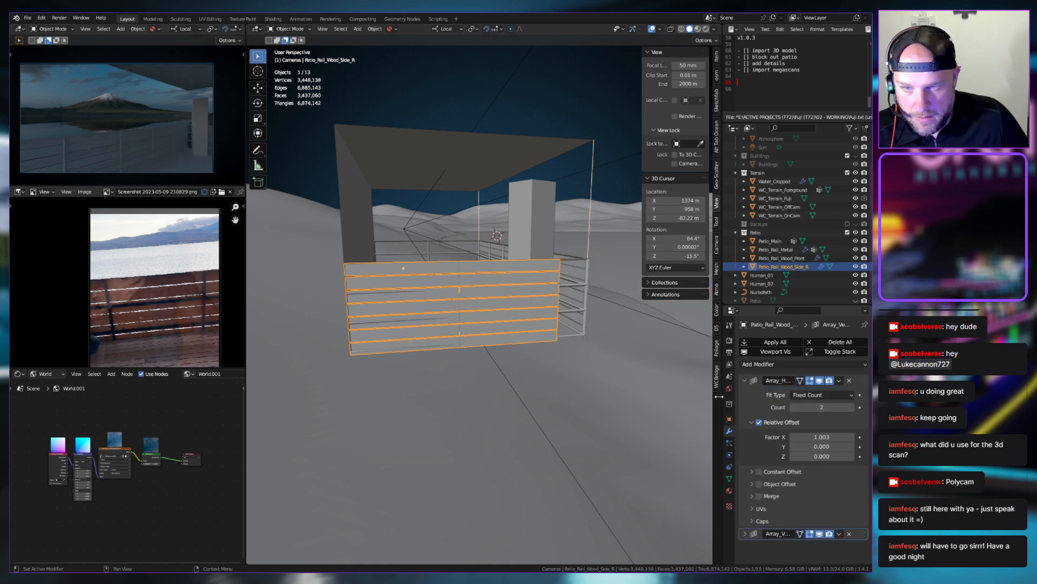
Scale the side panel by about 1.14 along local X to lengthen it toward the railing's corner
middle_drag(593, 398, 431, 308)
key(s)
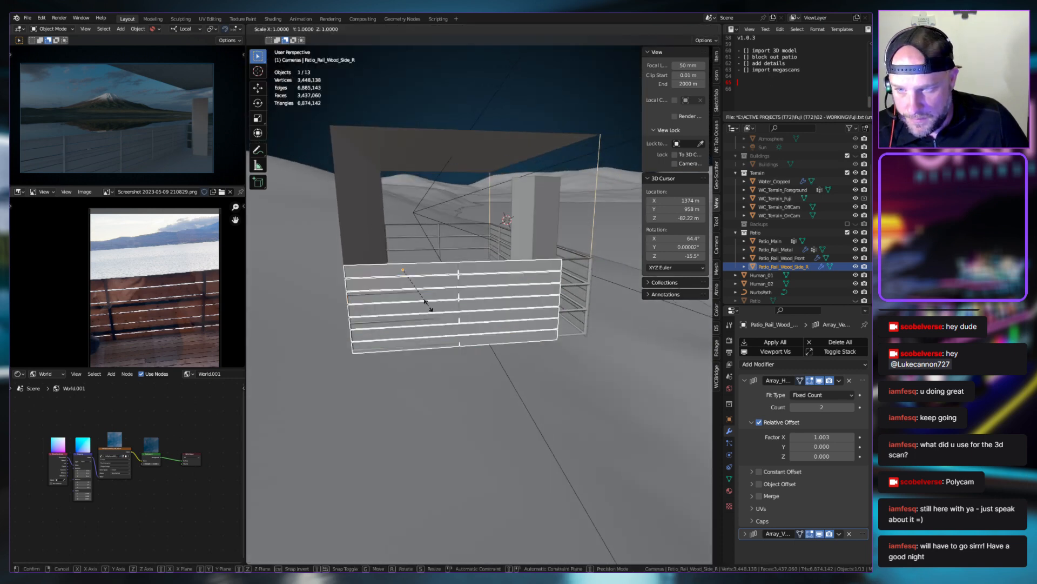
key(y)
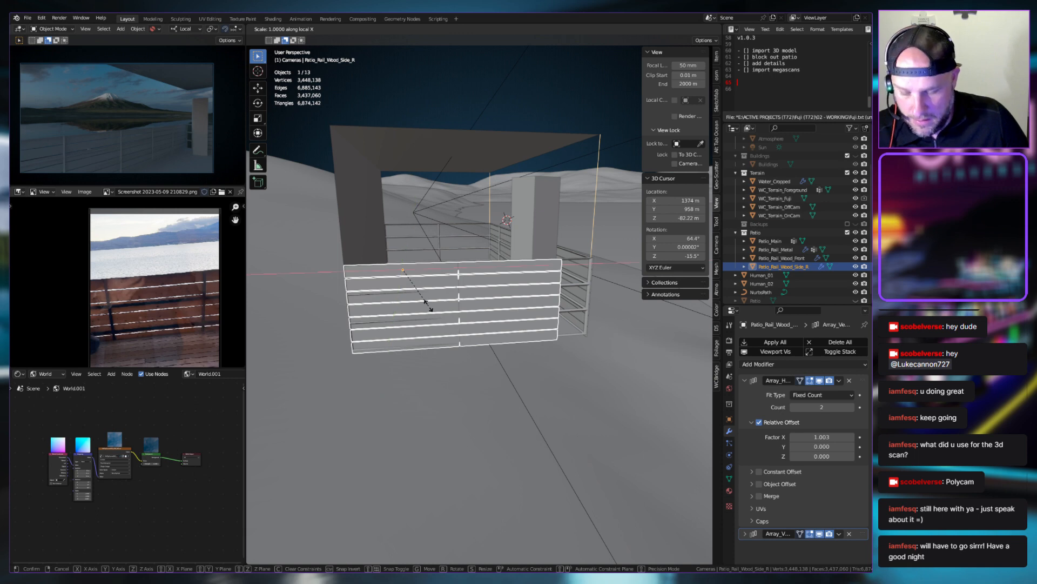
click(517, 316)
Move the side panel about 0.087 m along local X and scale it by about 1.014 along local X to fit the railing side
middle_drag(518, 319, 526, 362)
key(g)
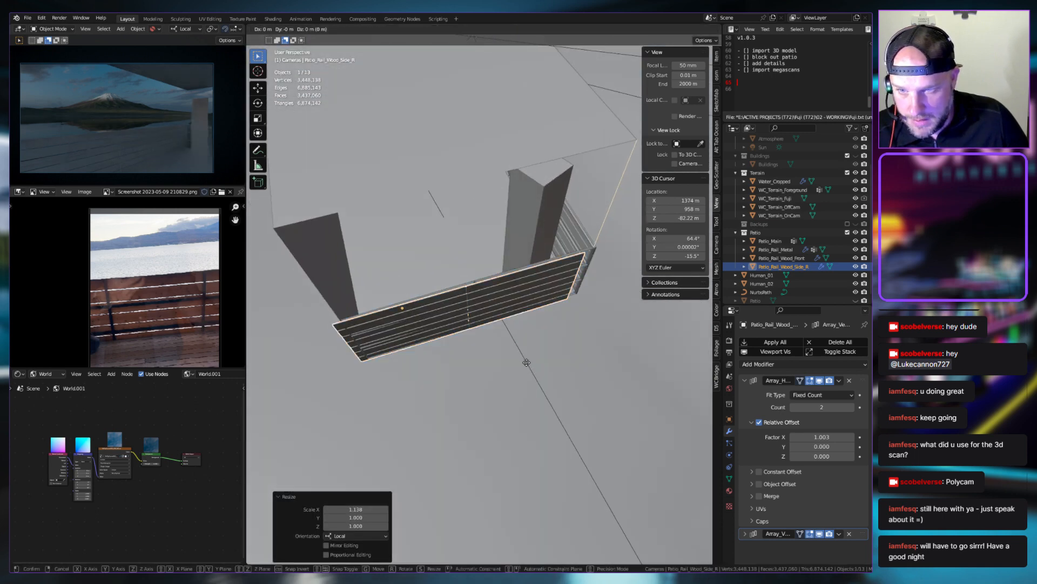
key(x)
click(538, 366)
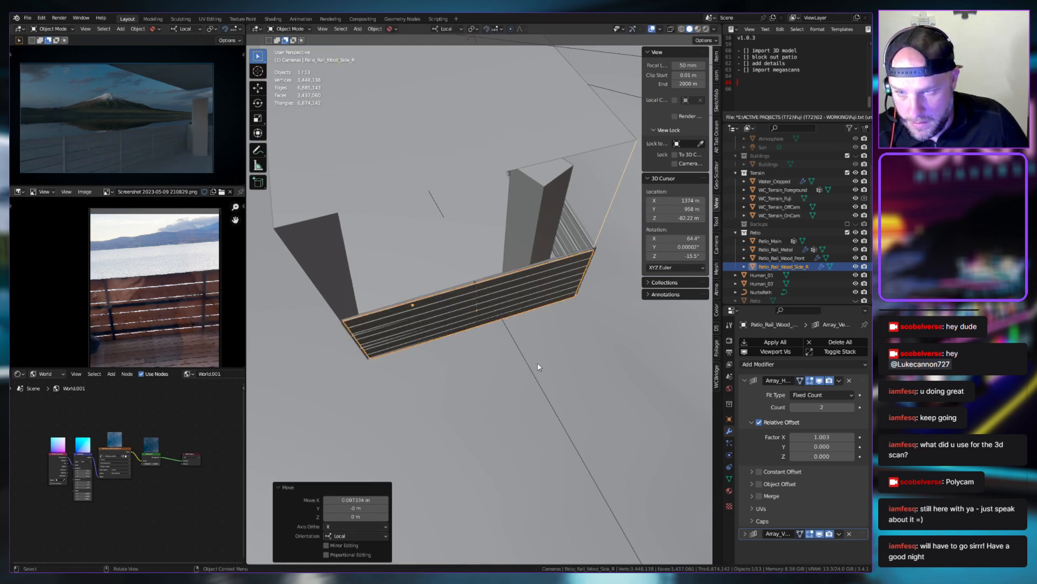
key(s)
key(x)
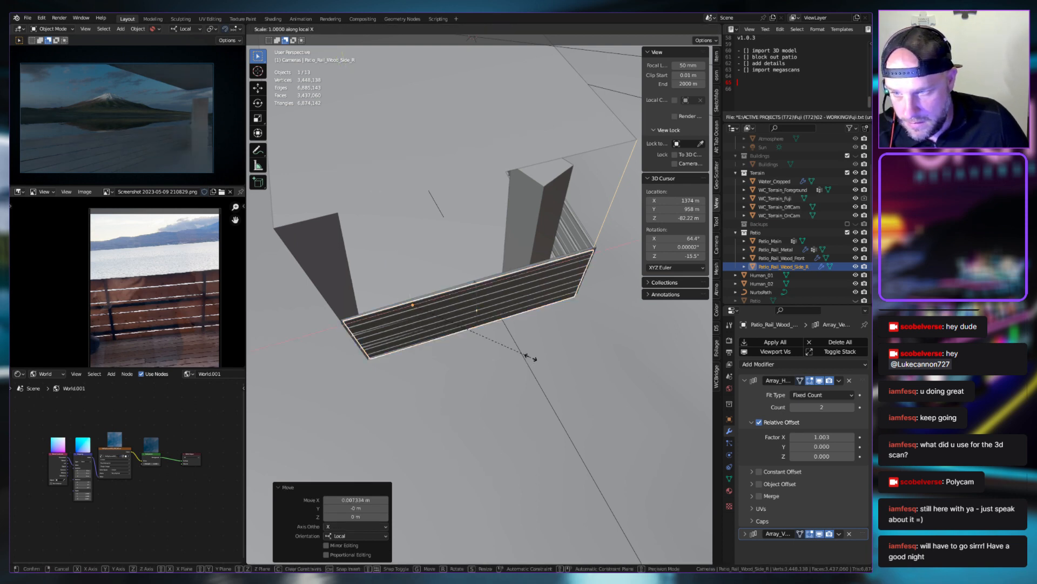
click(539, 350)
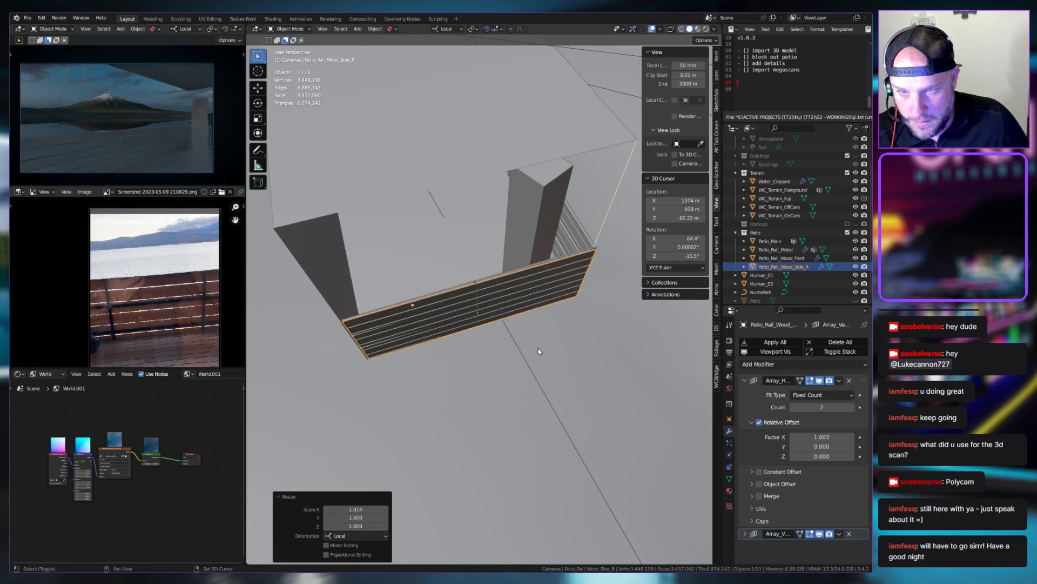
Move the side wood panel about -0.0005 m along local X and scale it by about 1.007 along local X to reach the railing corner
middle_drag(538, 347, 570, 291)
scroll(481, 298, up, 4)
key(g)
key(x)
key(x)
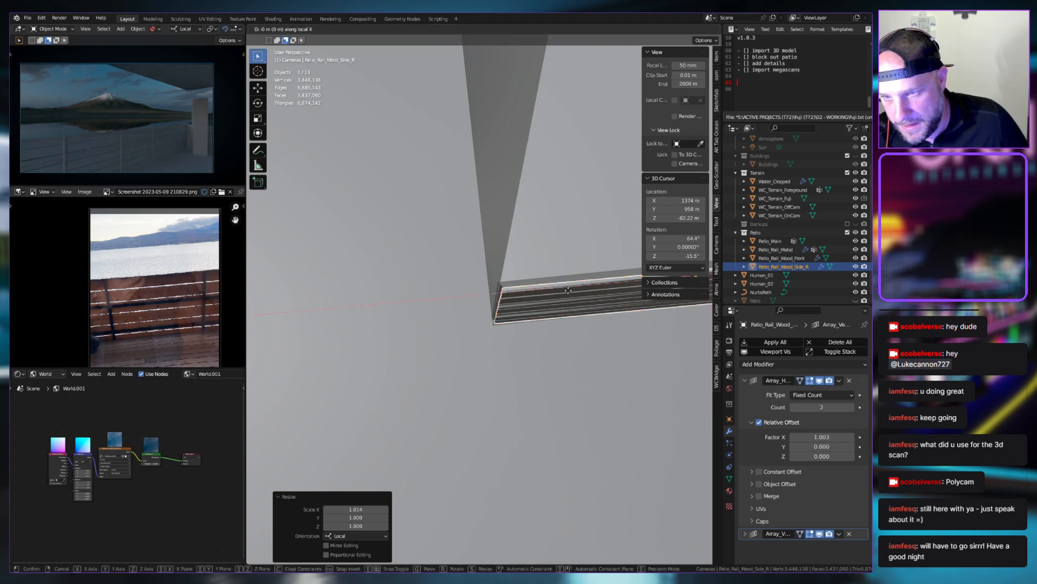
click(546, 294)
middle_drag(547, 294, 502, 312)
key(s)
key(x)
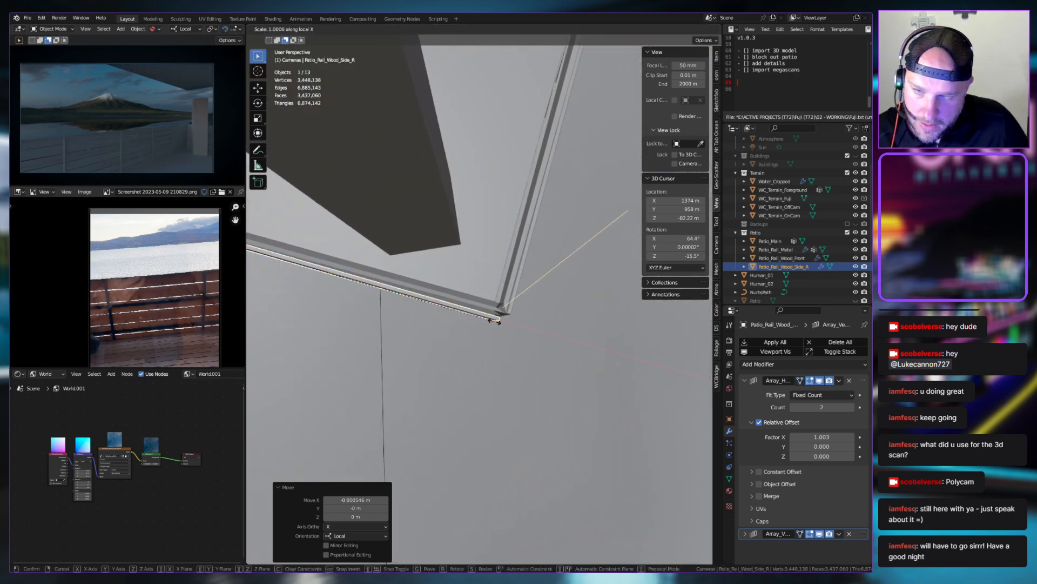
click(537, 334)
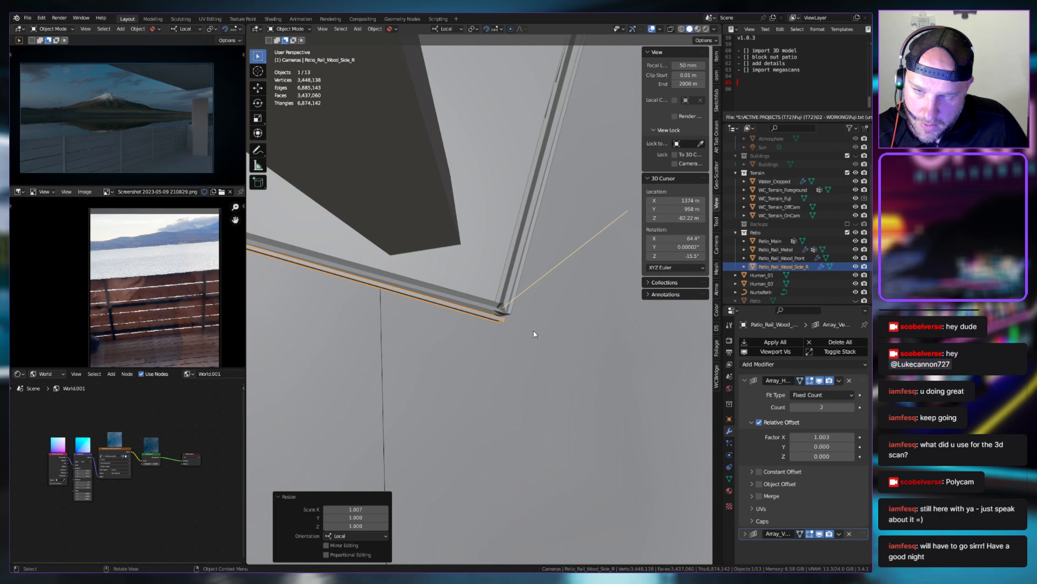
middle_drag(534, 334, 540, 336)
key(KP_7)
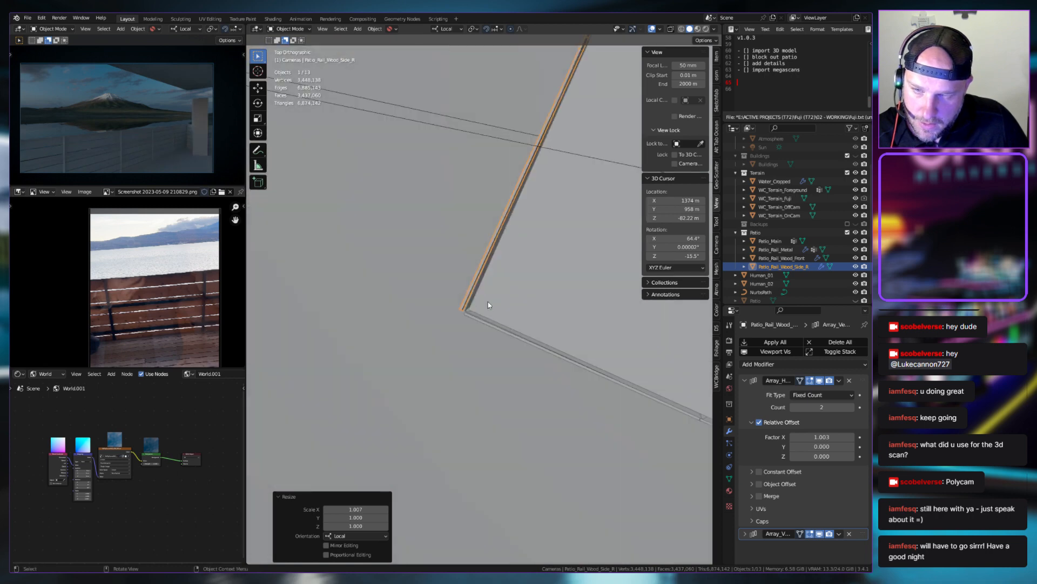
key(s)
key(z)
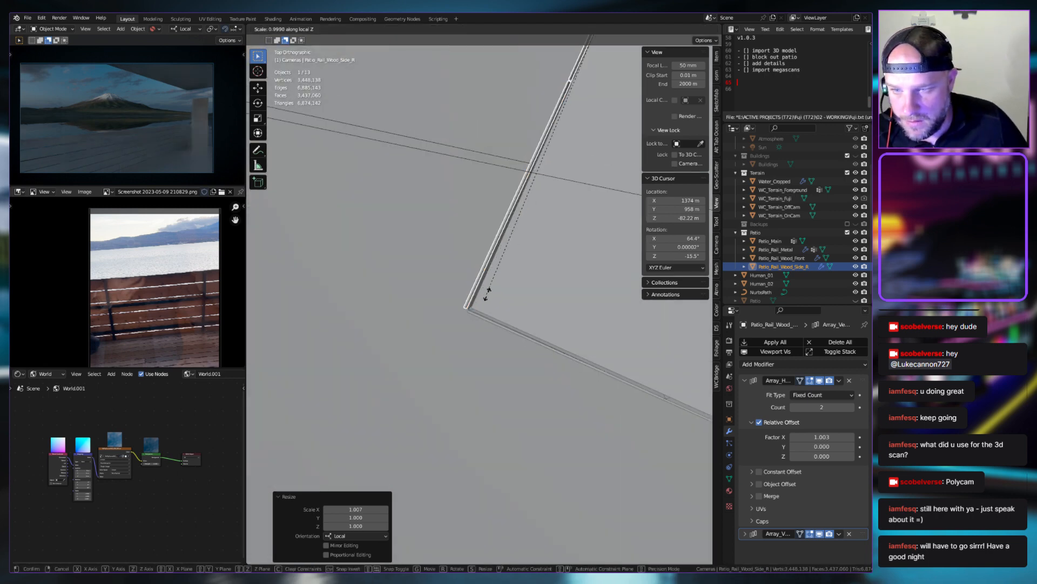
right_click(552, 259)
middle_drag(507, 280, 465, 265)
key(s)
key(x)
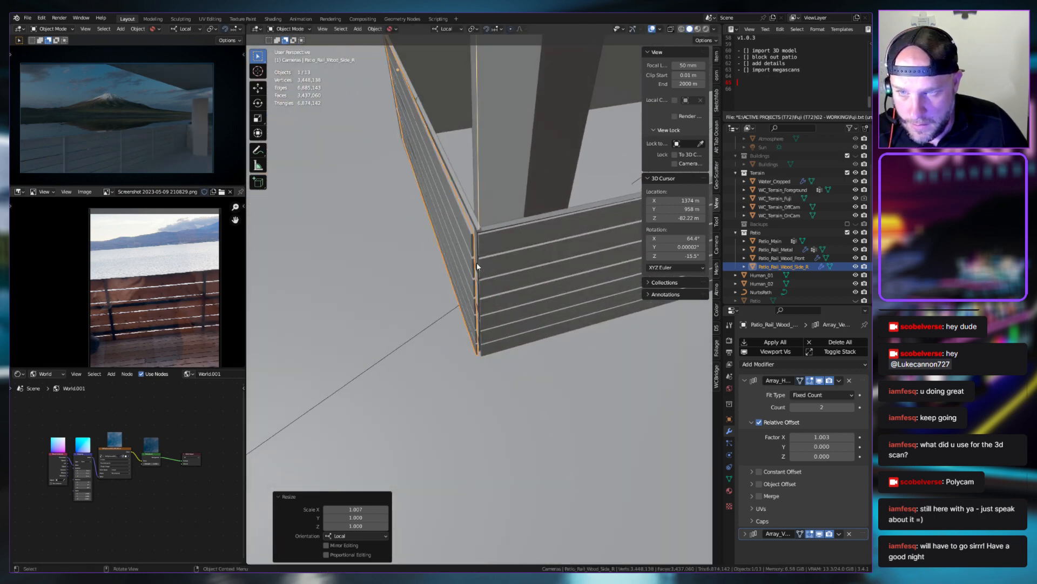
Rotate the side wood panel about 0.25° around local Z and scale it by about 1.001 along local X
key(r)
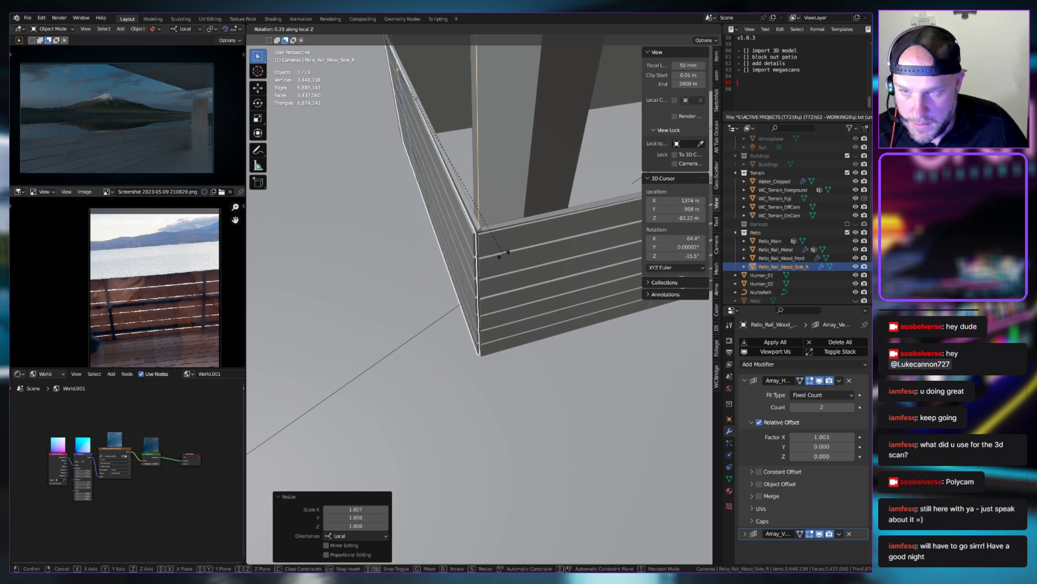
click(501, 254)
mouse_move(501, 254)
middle_down()
mouse_move(567, 261)
mouse_move(526, 275)
mouse_move(508, 251)
middle_up()
key(s)
key(x)
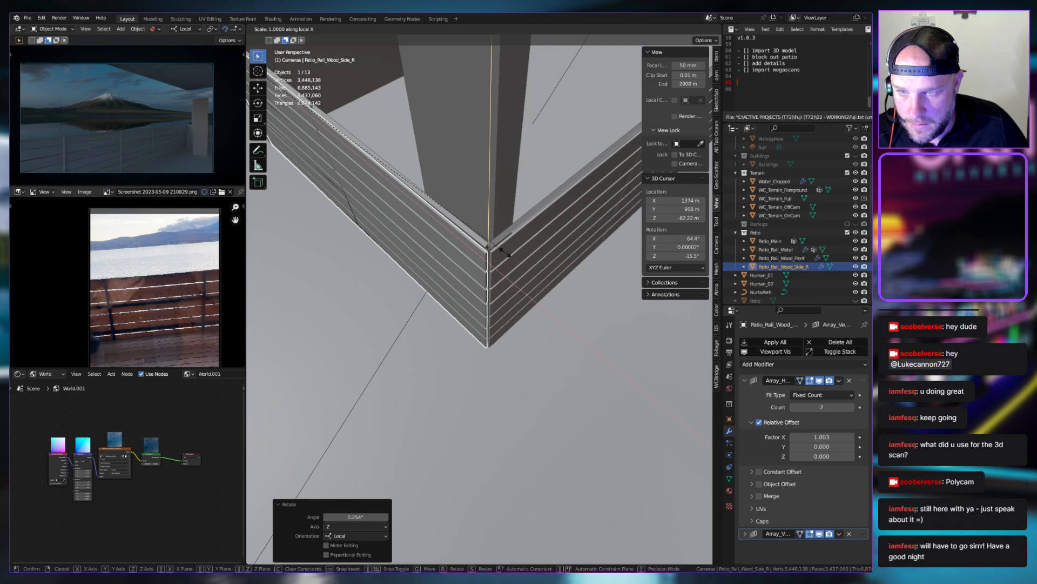
click(507, 251)
Move the side wood panel about -0.001 m along local Y to line it up with the metal railing
middle_drag(508, 251, 507, 300)
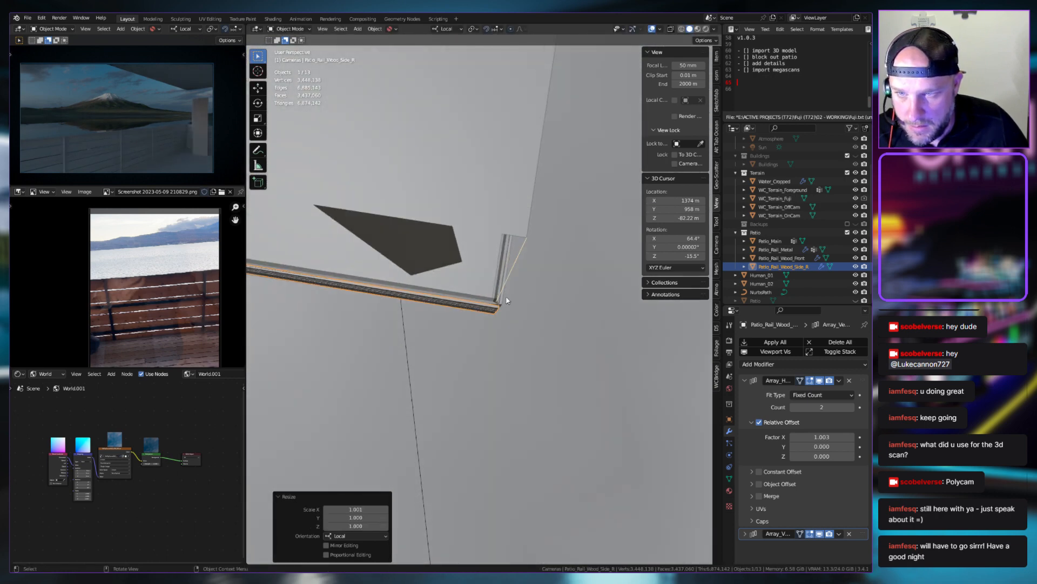
scroll(507, 300, up, 5)
middle_drag(401, 255, 456, 248)
key(g)
key(y)
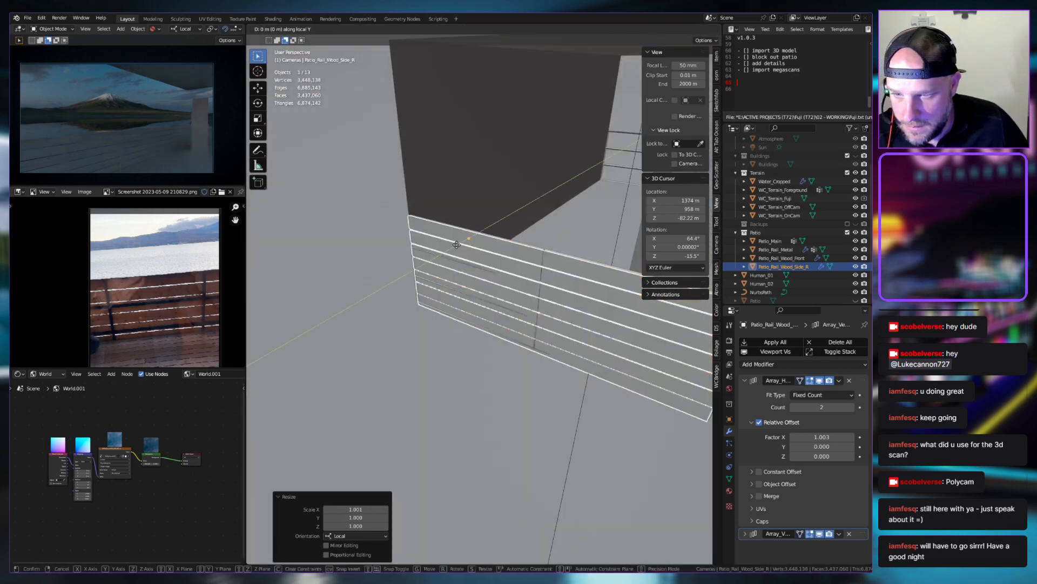
click(442, 250)
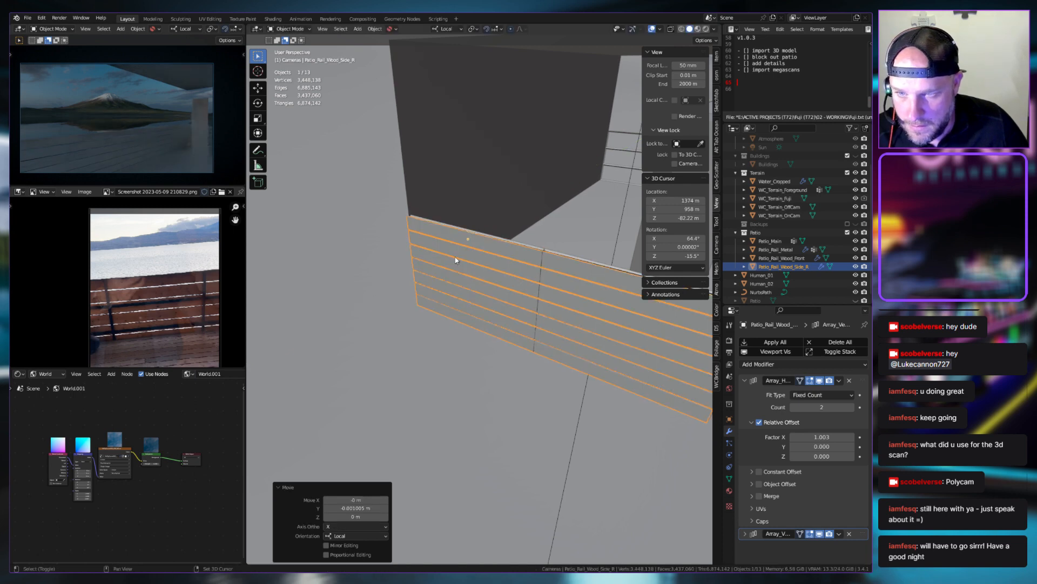
Rotate the side wood panel about 0.46° around local Z to align it with the railing side
middle_drag(442, 250, 524, 259)
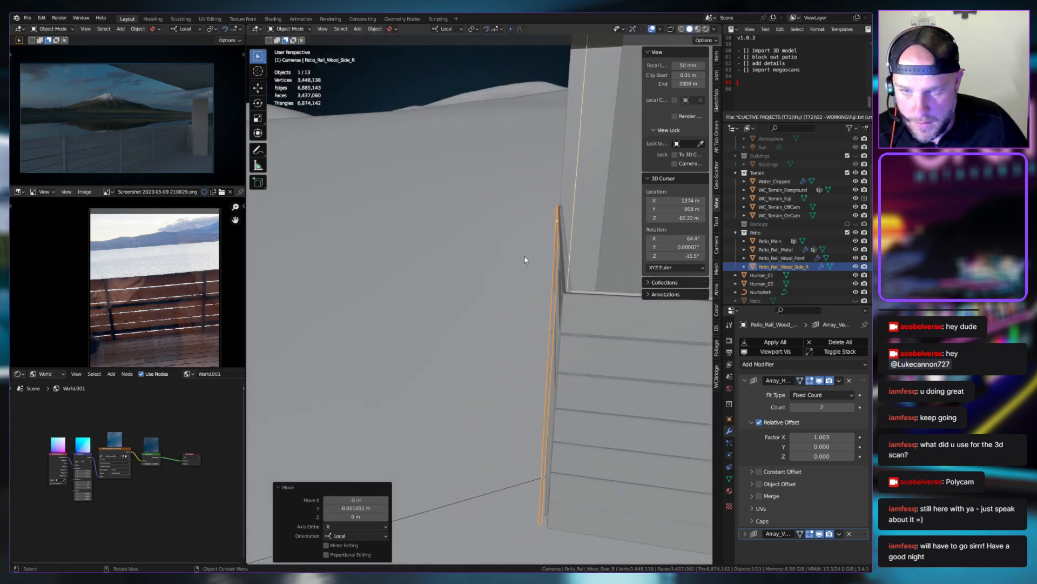
key(r)
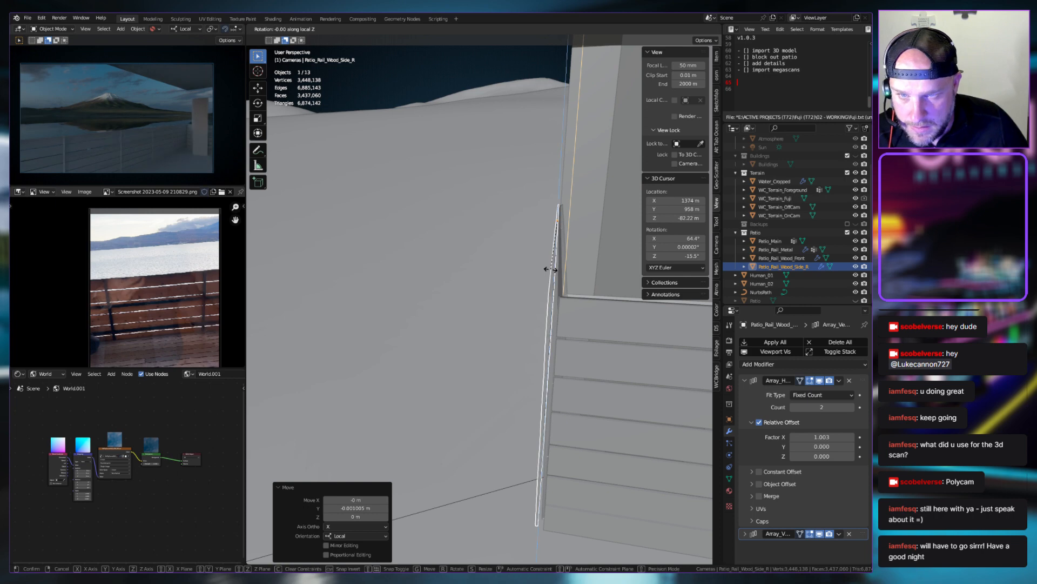
key(z)
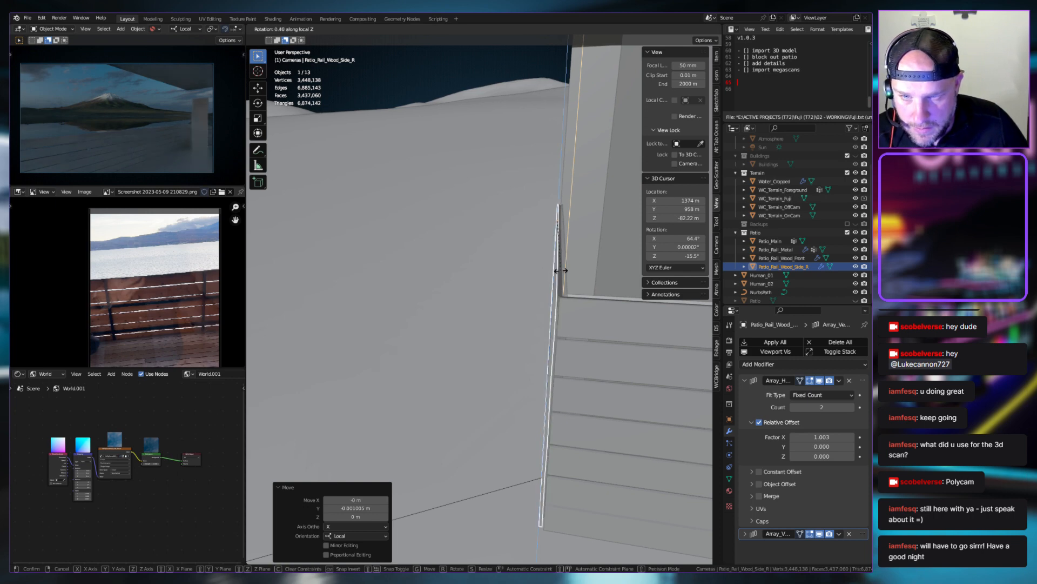
click(562, 270)
middle_drag(562, 270, 525, 294)
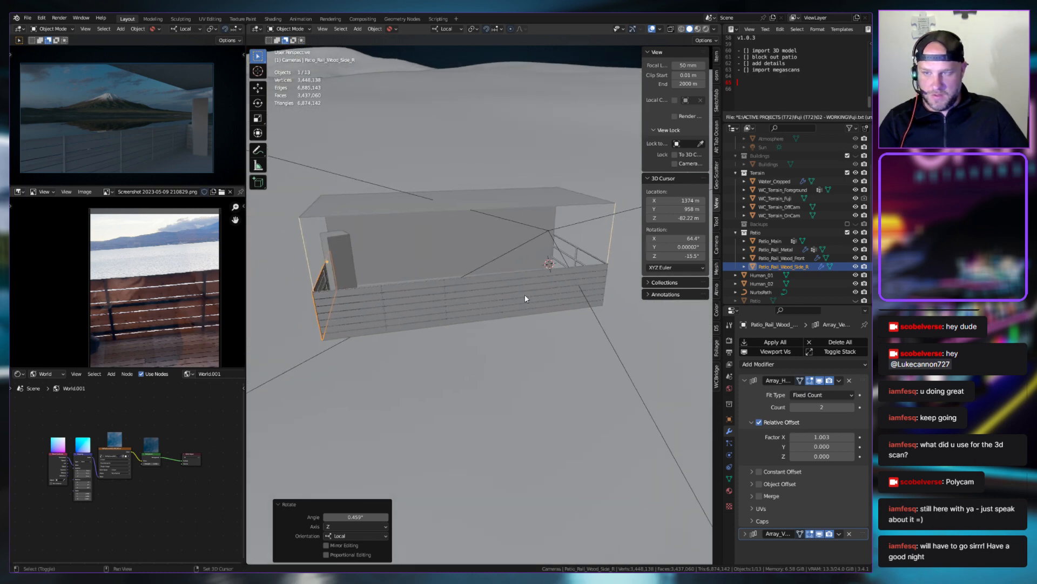
Duplicate the side wood panel about 0.43 m along local Y to the patio's opposite end and rotate the copy 180° around local Z
key(shift+d)
key(y)
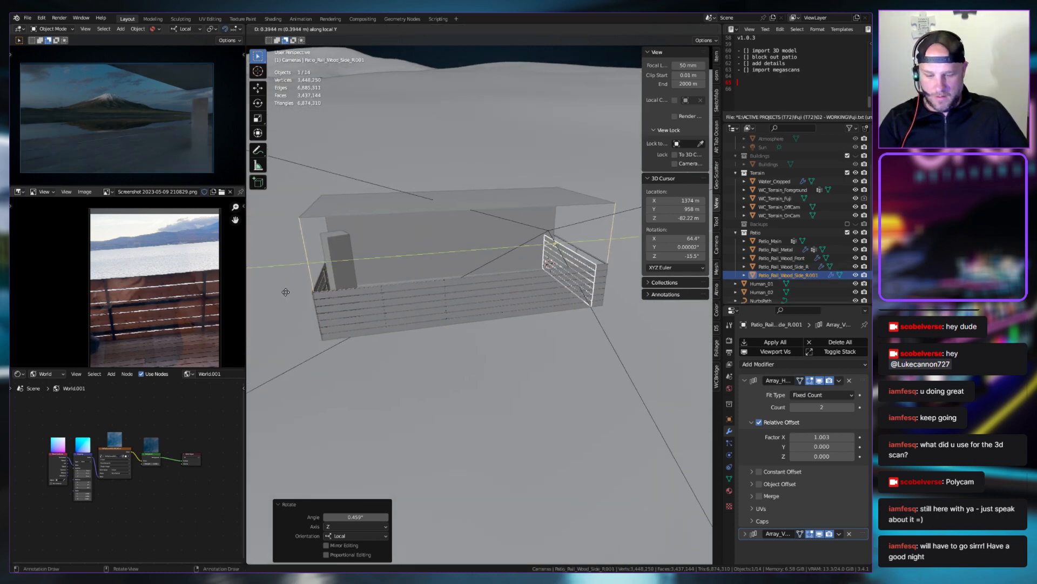
click(304, 293)
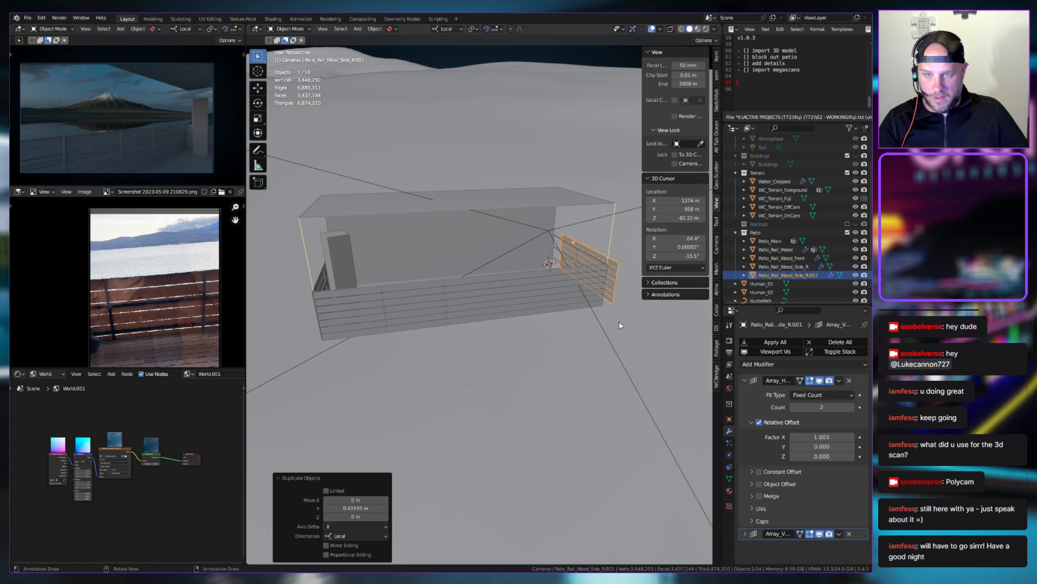
text(r180)
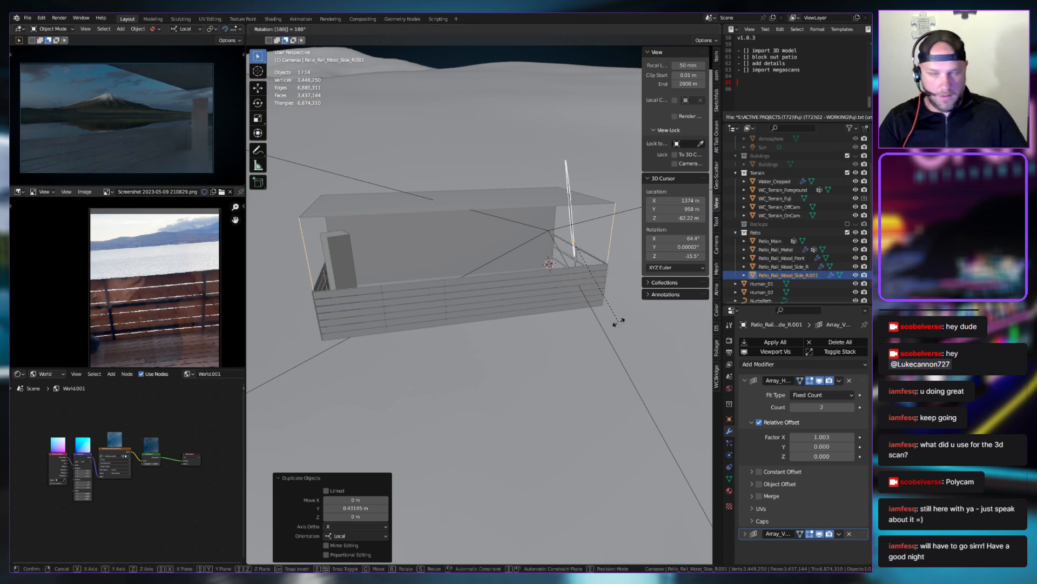
text(z)
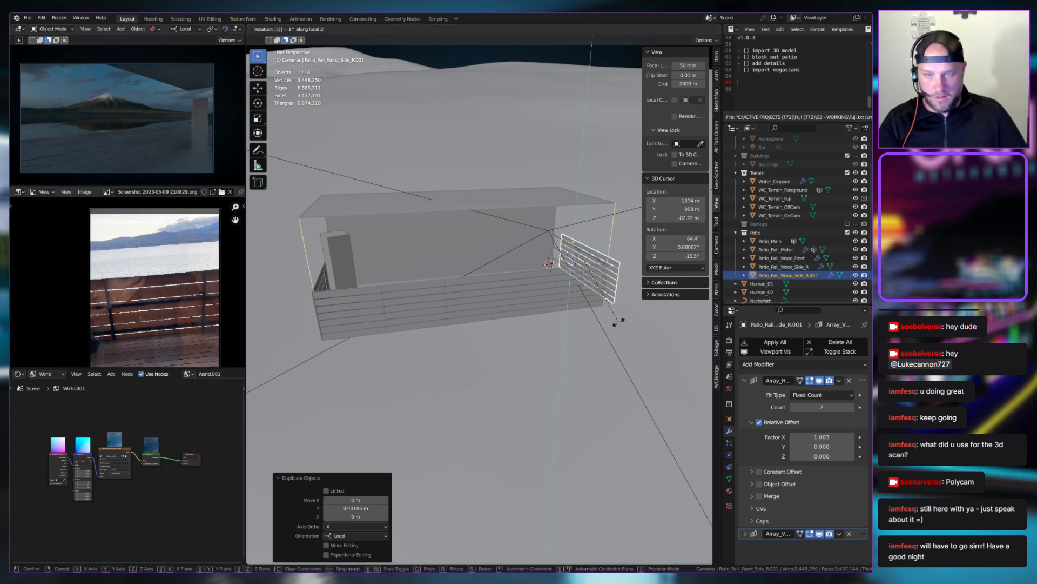
key(Return)
Move the duplicated side panel along local X and local Y to fit it against the opposite railing side
middle_drag(677, 358, 593, 306)
right_click(593, 307)
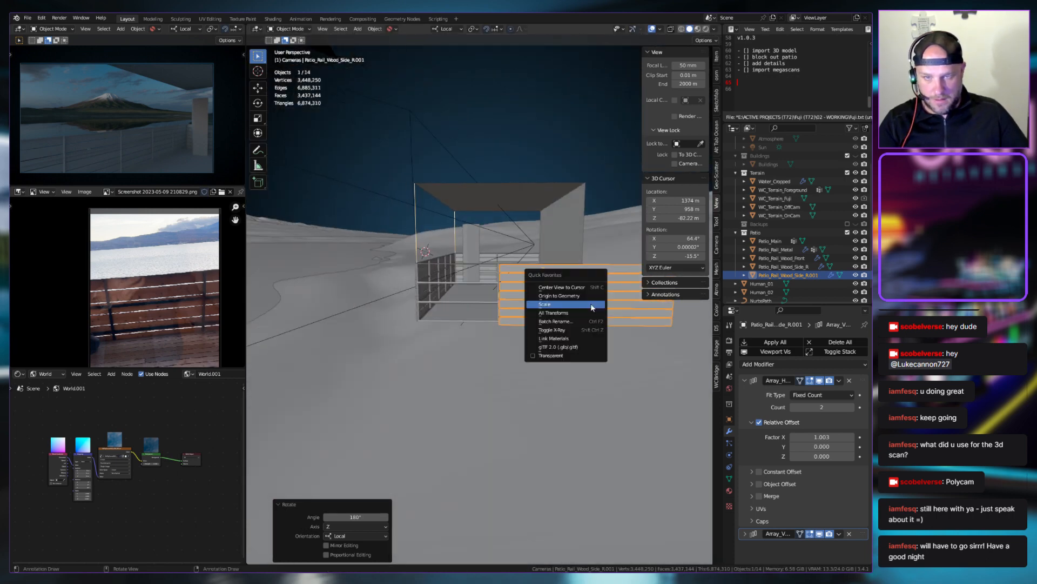
middle_drag(455, 383, 579, 350)
key(g)
key(x)
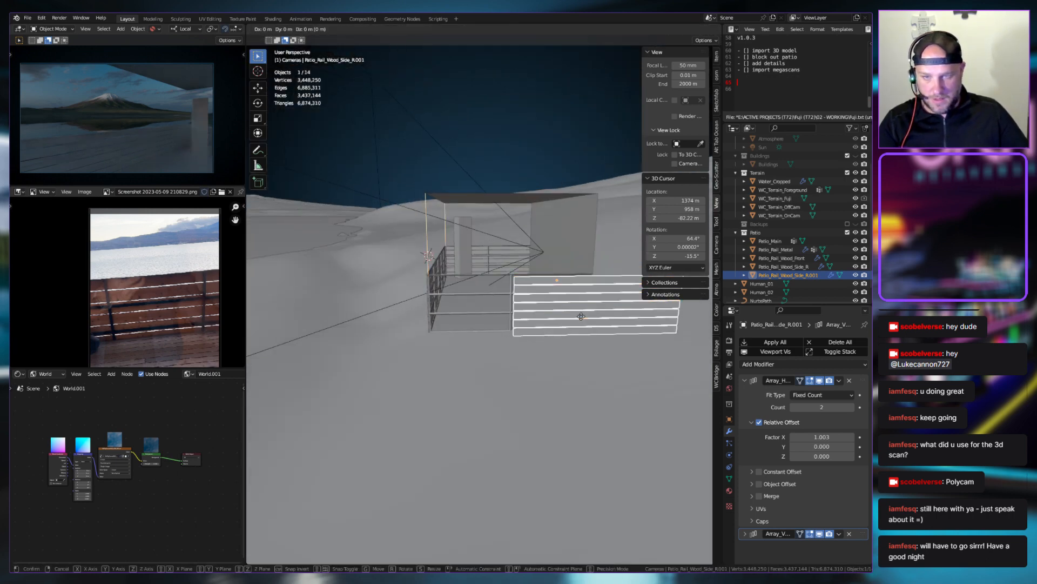
click(501, 317)
middle_drag(500, 317, 574, 343)
key(g)
key(y)
click(553, 312)
key(g)
key(x)
click(462, 311)
Examine the wood panels around the patio from several angles and compare the railing with the reference photo
click(631, 346)
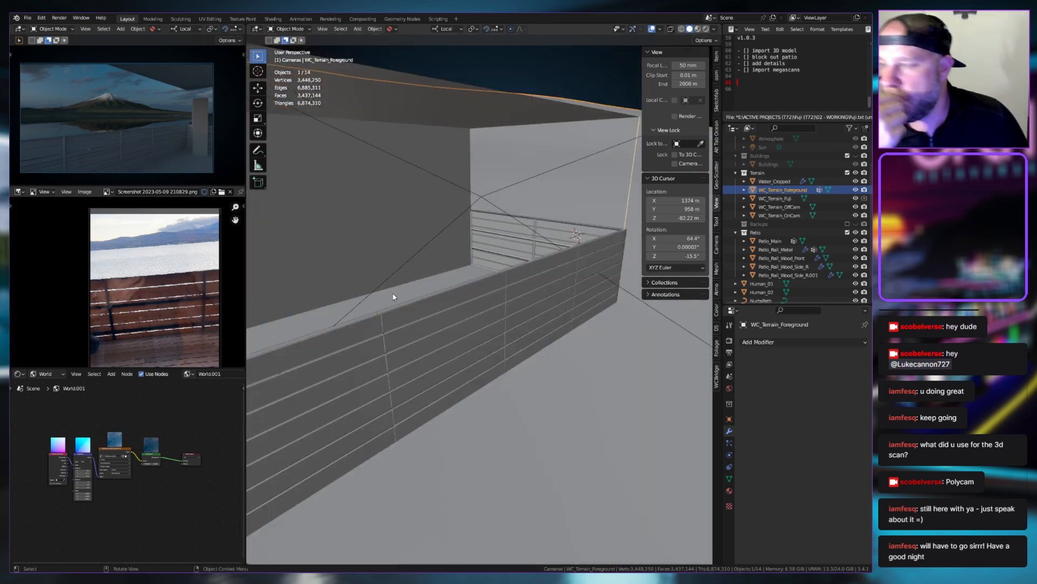
middle_drag(499, 284, 376, 272)
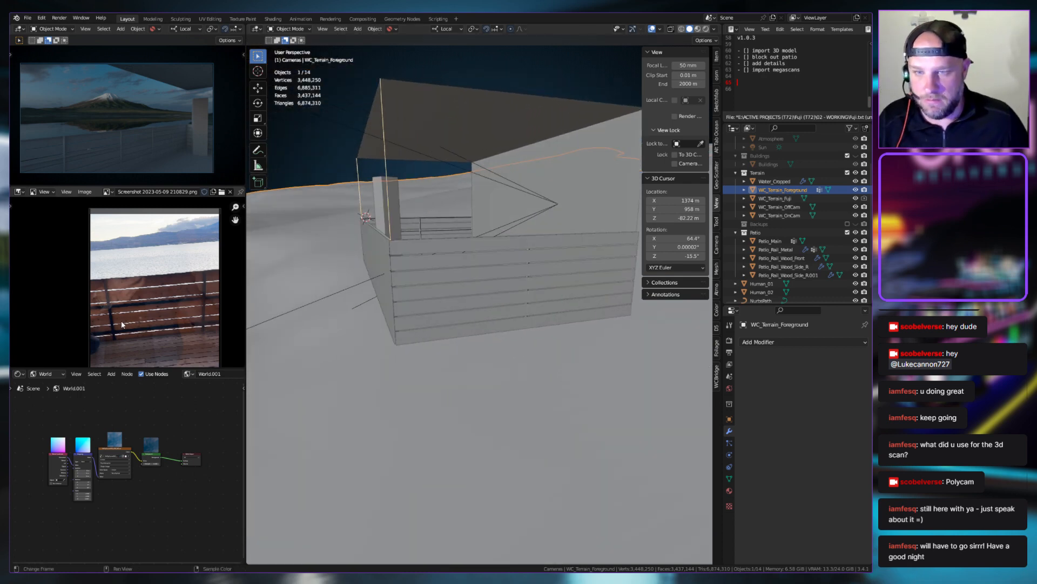
scroll(195, 309, down, 1)
middle_drag(335, 303, 487, 310)
click(495, 286)
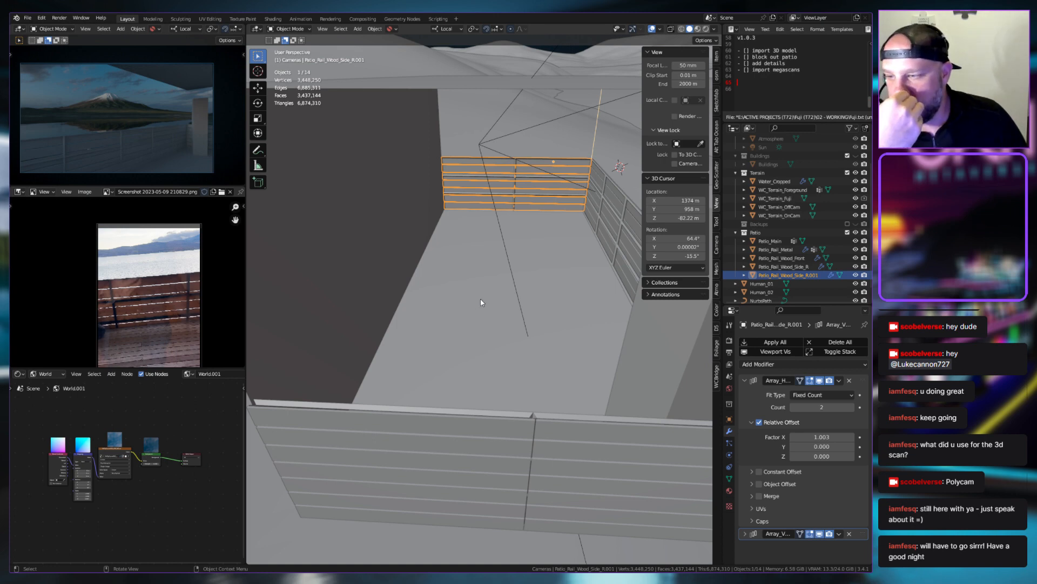
middle_drag(524, 239, 410, 311)
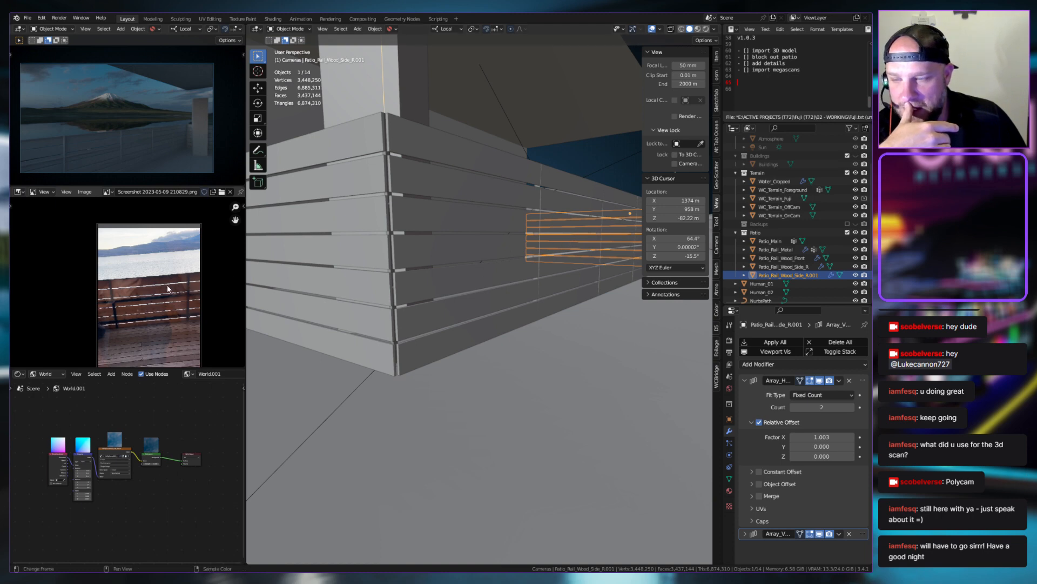
middle_drag(475, 251, 506, 267)
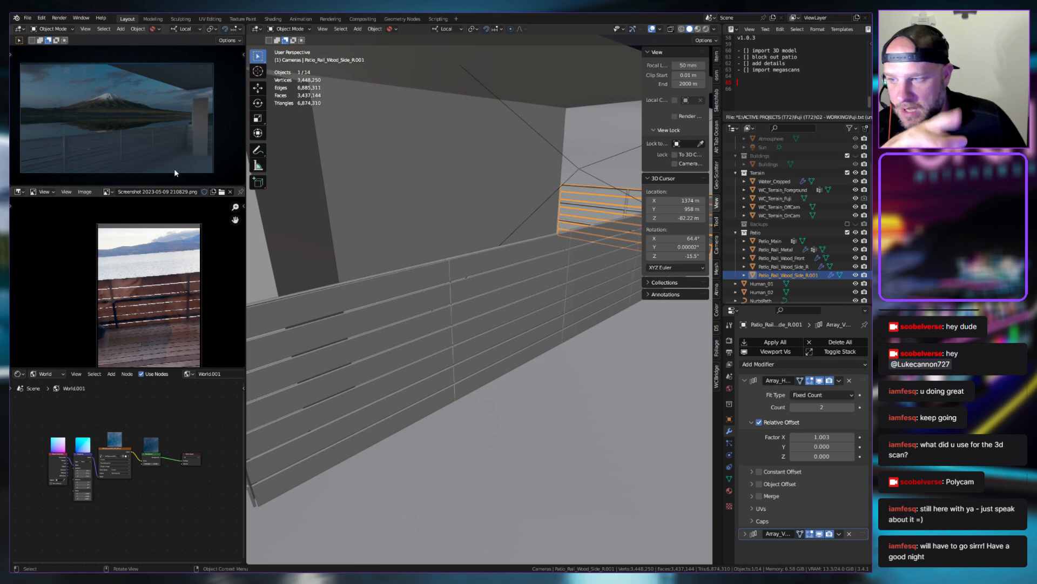
mouse_move(434, 294)
middle_down()
mouse_move(465, 297)
mouse_move(451, 298)
middle_up()
scroll(166, 339, down, 1)
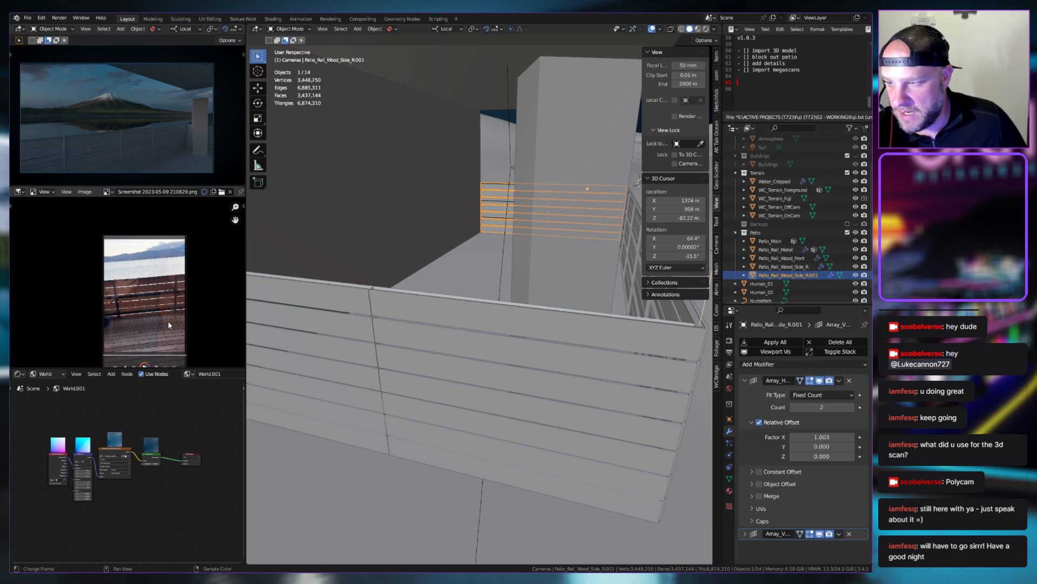
middle_drag(469, 275, 457, 292)
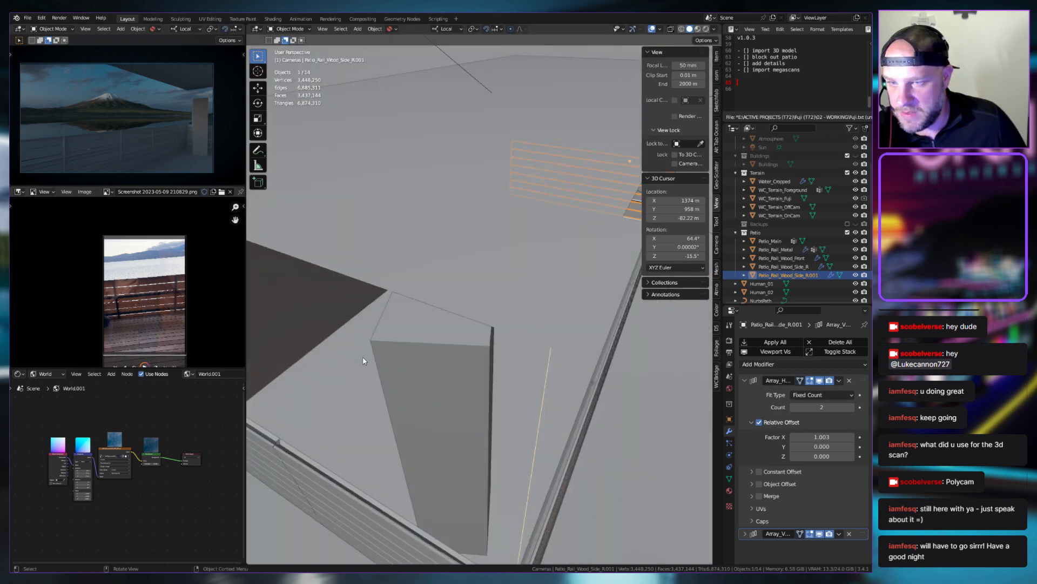
middle_drag(362, 356, 478, 286)
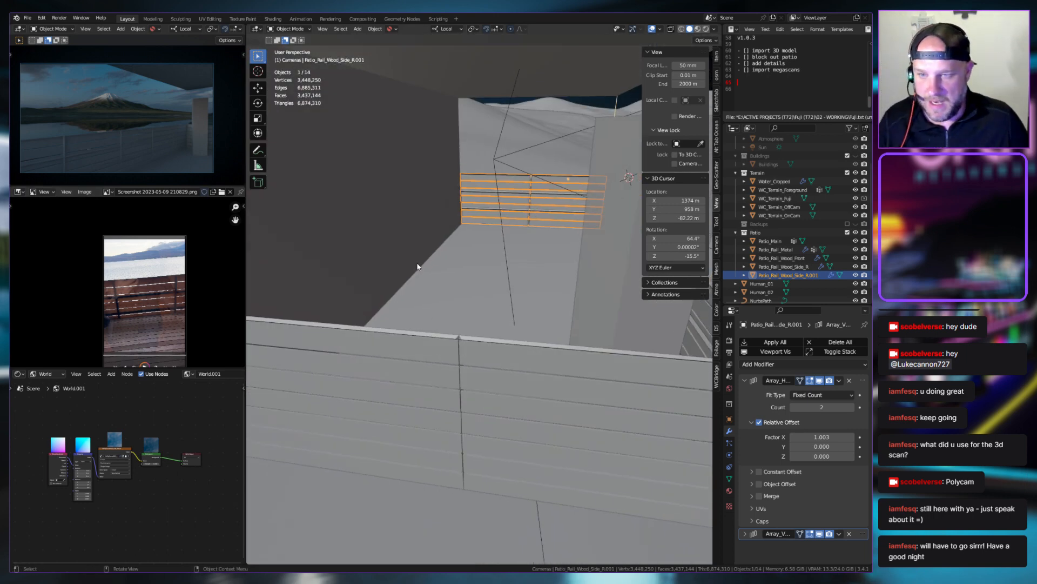
Enter Edit Mode on the Patio_Main object and select the adjoining floor faces, starting at the pillar end
click(397, 223)
middle_drag(405, 212, 371, 339)
key(Tab)
click(495, 289)
shift+click(496, 289)
click(480, 339)
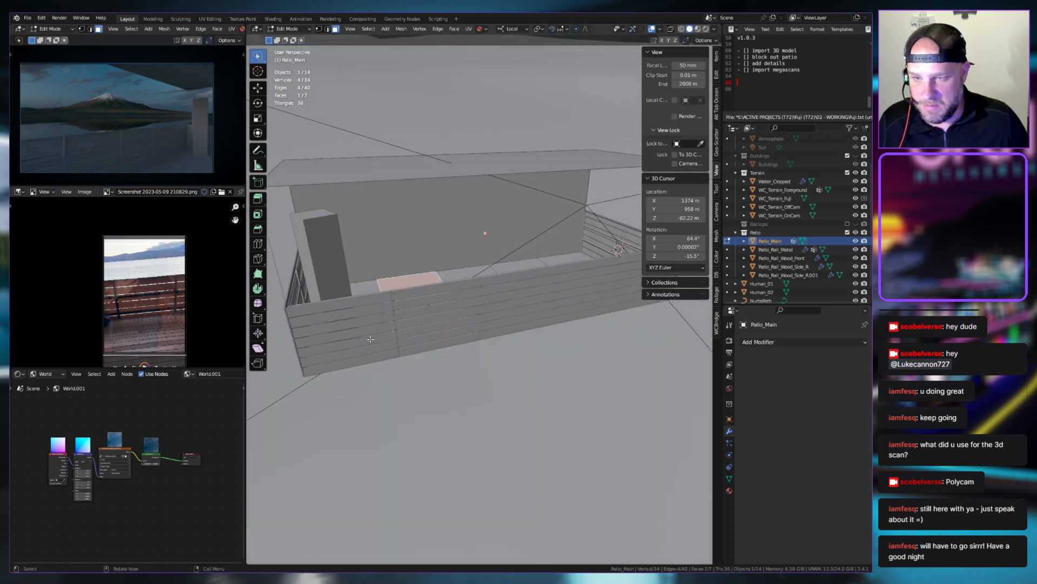
click(364, 290)
click(476, 271)
middle_drag(476, 271, 451, 286)
shift+click(451, 286)
click(451, 286)
shift+click(422, 283)
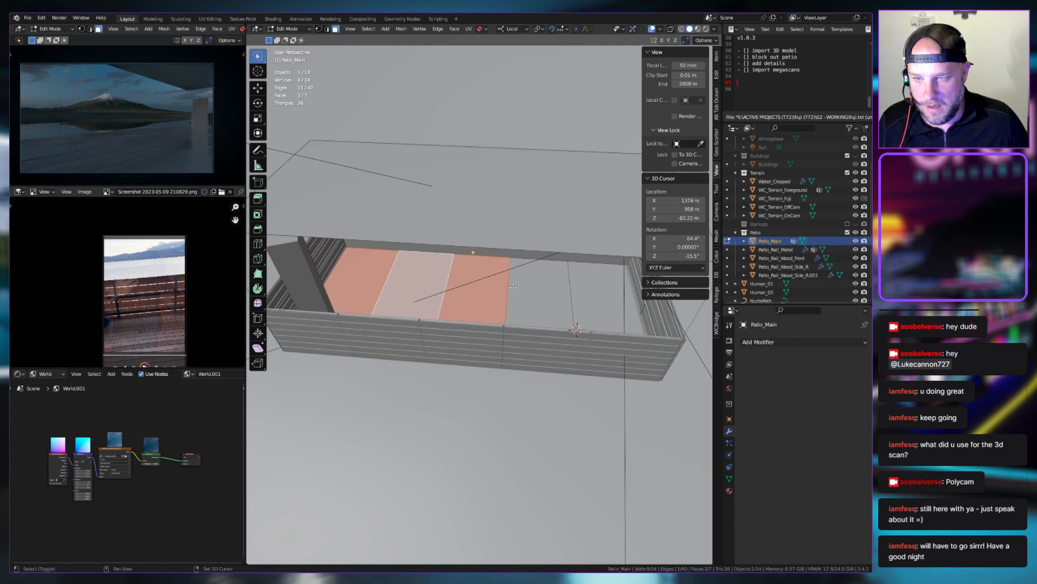
Add the two remaining floor faces of Patio_Main to the face selection and return to Object Mode
shift+click(540, 289)
shift+click(613, 292)
middle_drag(613, 292, 650, 281)
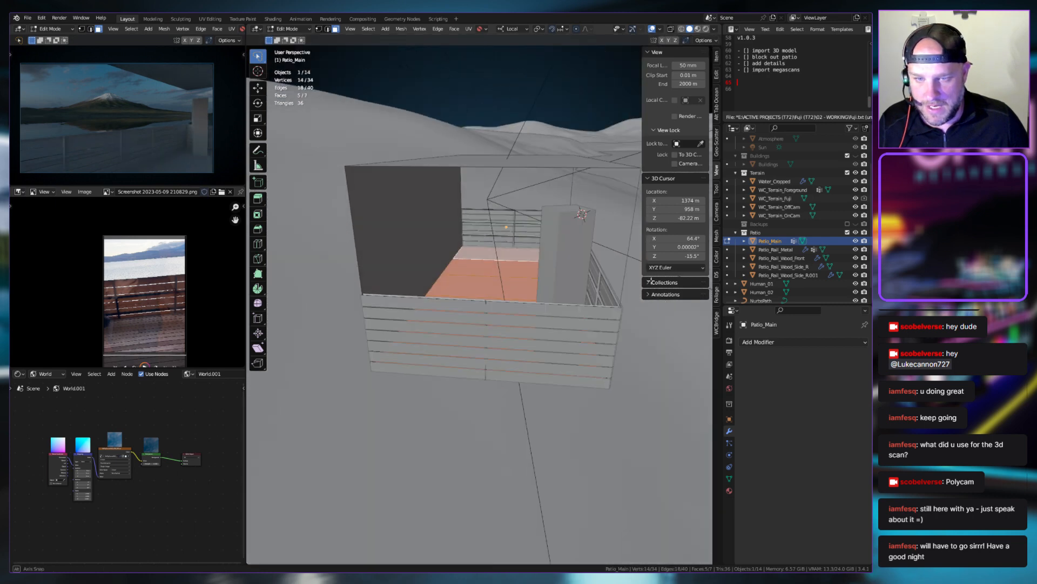
key(Tab)
mouse_move(491, 274)
middle_down()
mouse_move(521, 283)
mouse_move(497, 281)
middle_up()
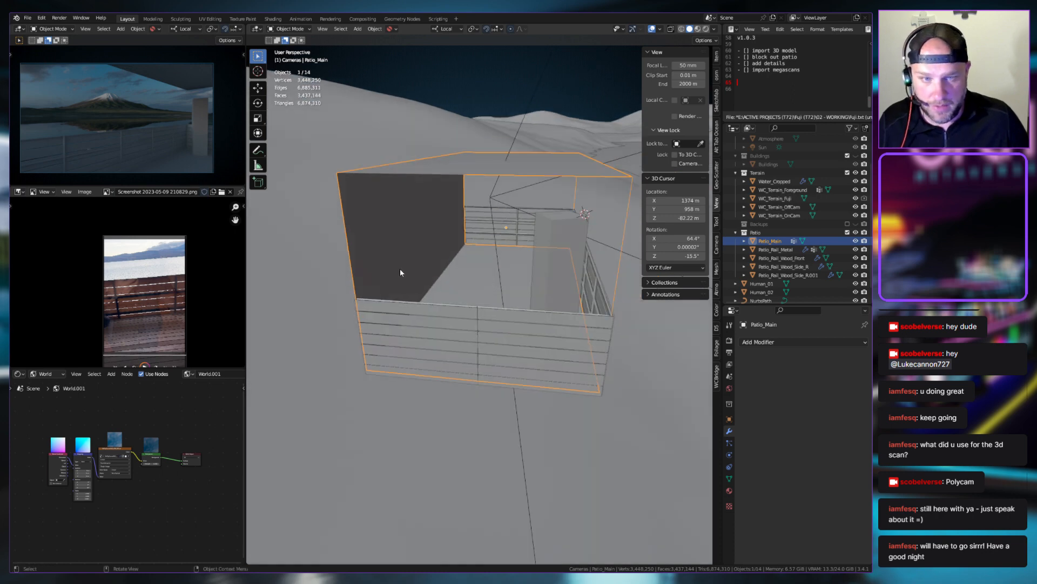
middle_drag(469, 288, 393, 290)
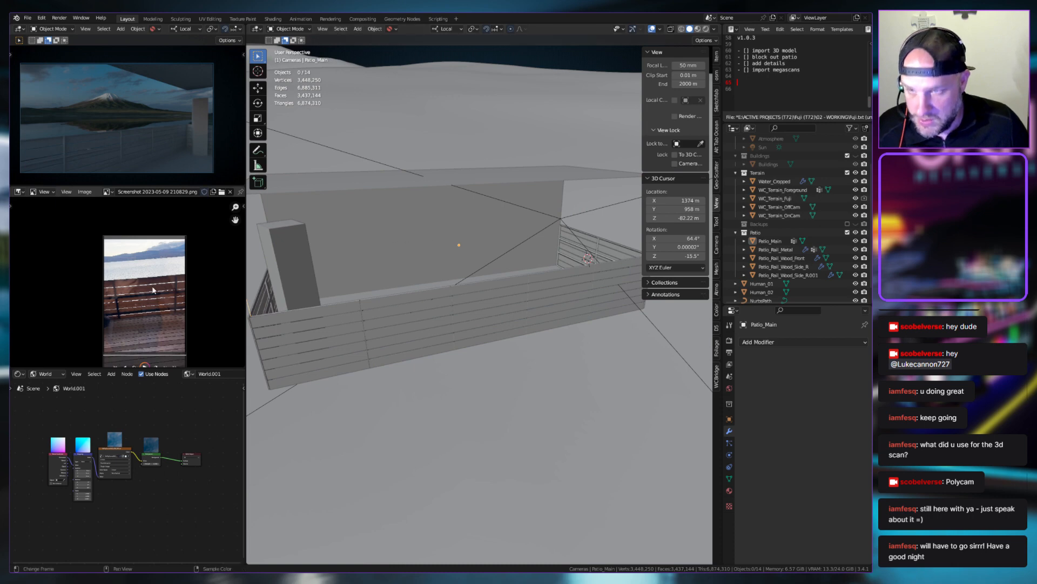
Search the image list for "sc" and display the Scene.png reference board in the image editor
scroll(151, 280, down, 1)
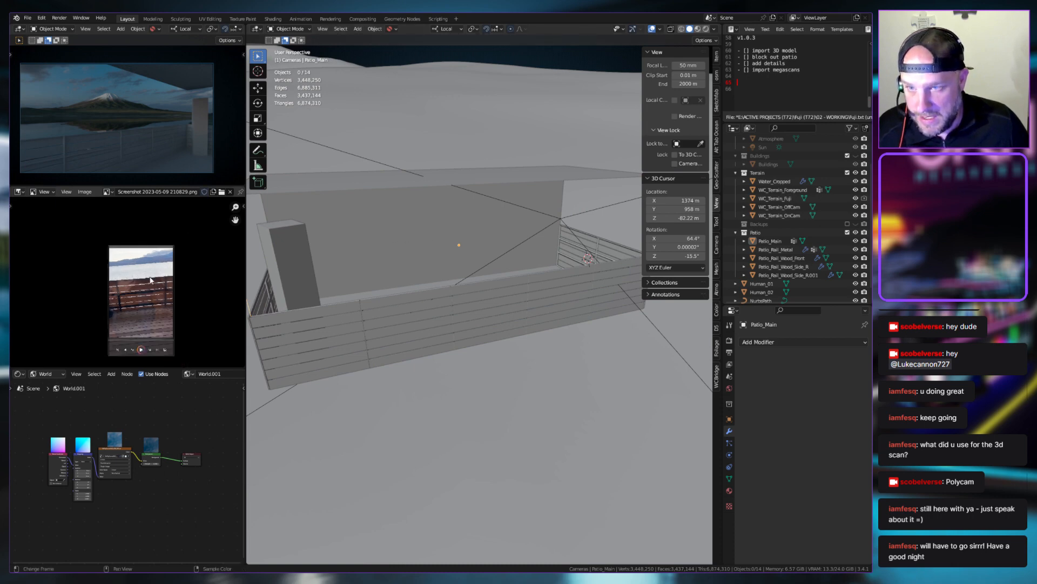
click(109, 192)
text(sc)
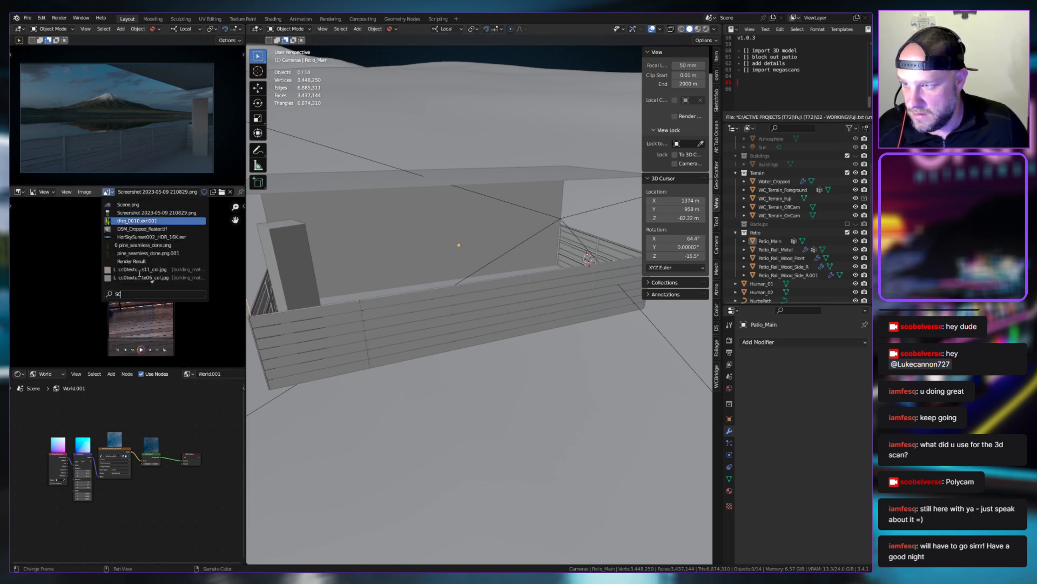
click(128, 205)
scroll(394, 271, down, 3)
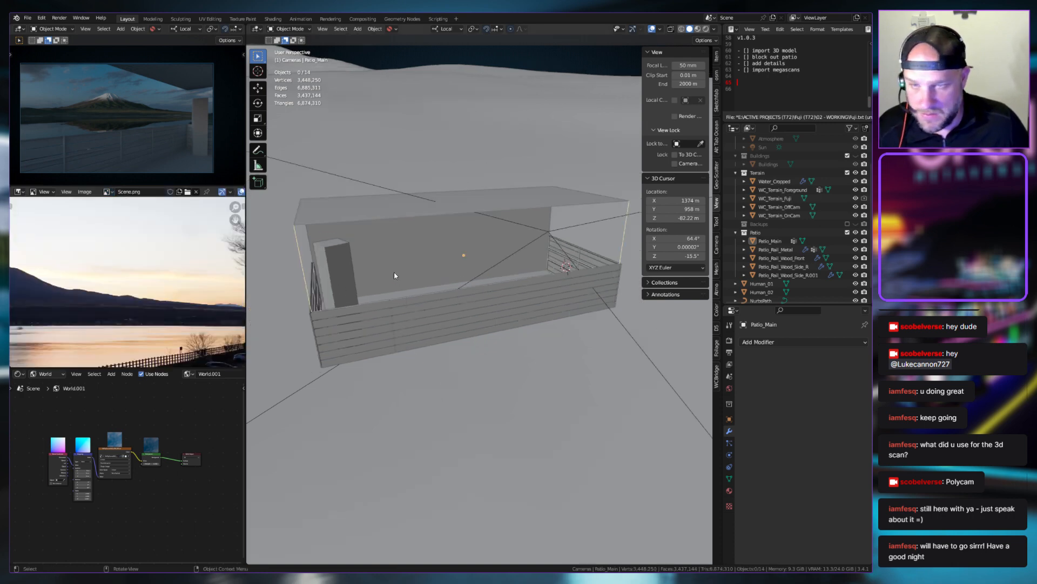
middle_drag(394, 271, 362, 283)
scroll(159, 320, up, 2)
scroll(159, 320, down, 3)
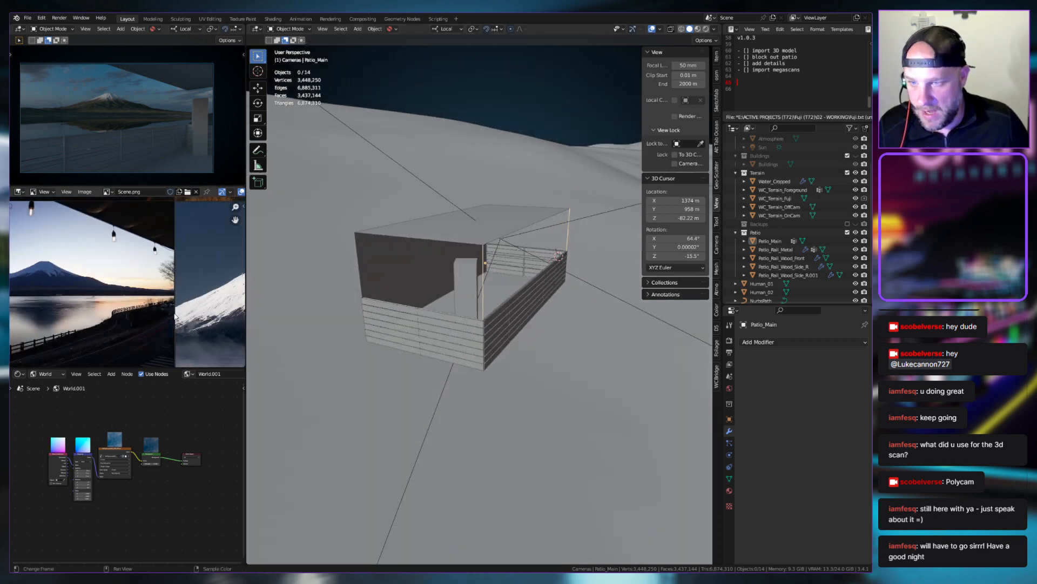
middle_drag(411, 254, 463, 261)
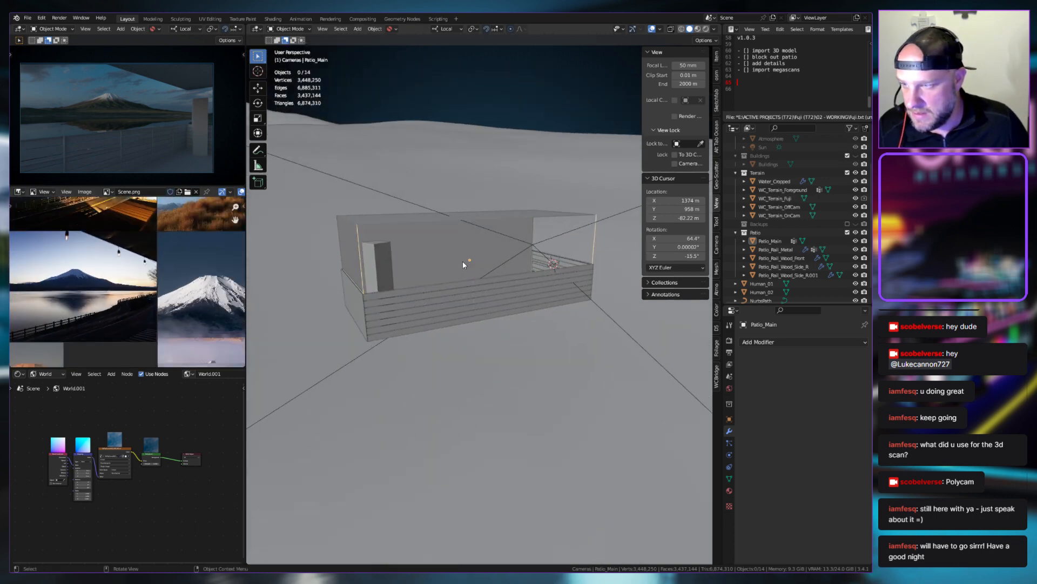
Enter Edit Mode on Patio_Main and select its back wall face
scroll(432, 215, up, 5)
click(433, 219)
key(Tab)
scroll(435, 221, down, 3)
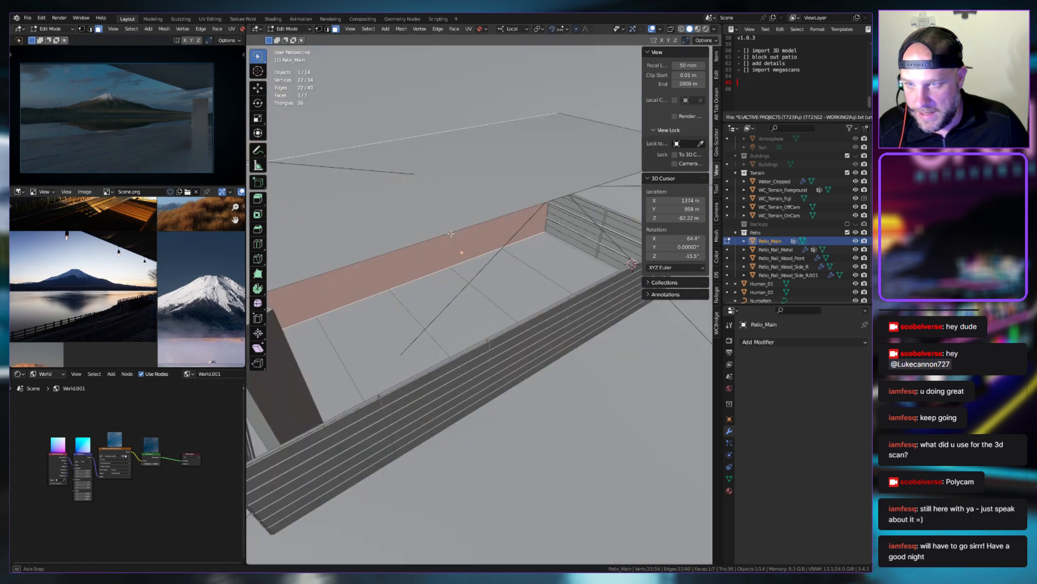
middle_drag(438, 222, 444, 223)
middle_drag(373, 233, 443, 221)
scroll(89, 276, down, 1)
scroll(97, 278, down, 2)
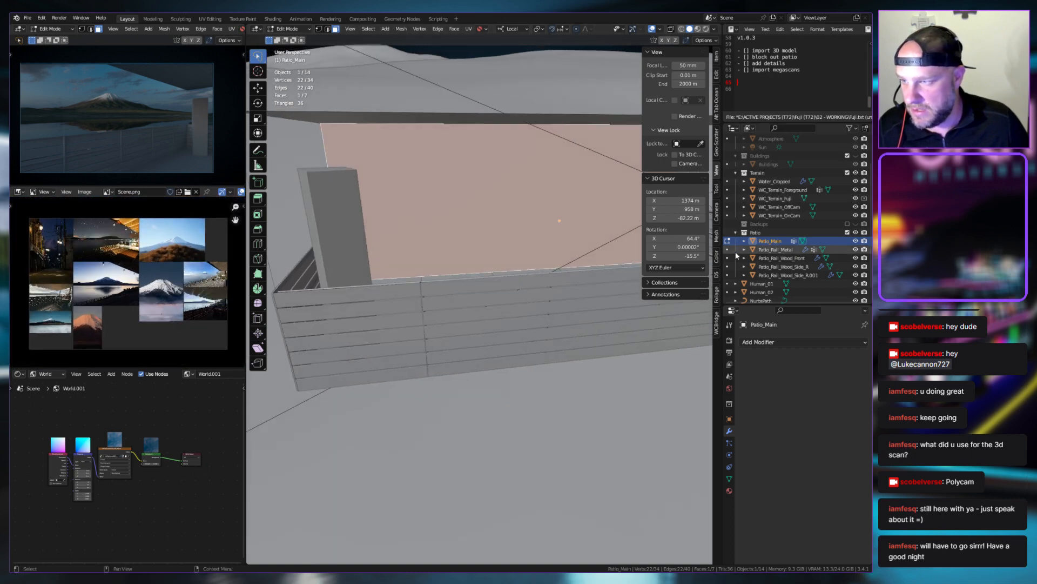
scroll(756, 250, down, 1)
middle_drag(433, 262, 560, 302)
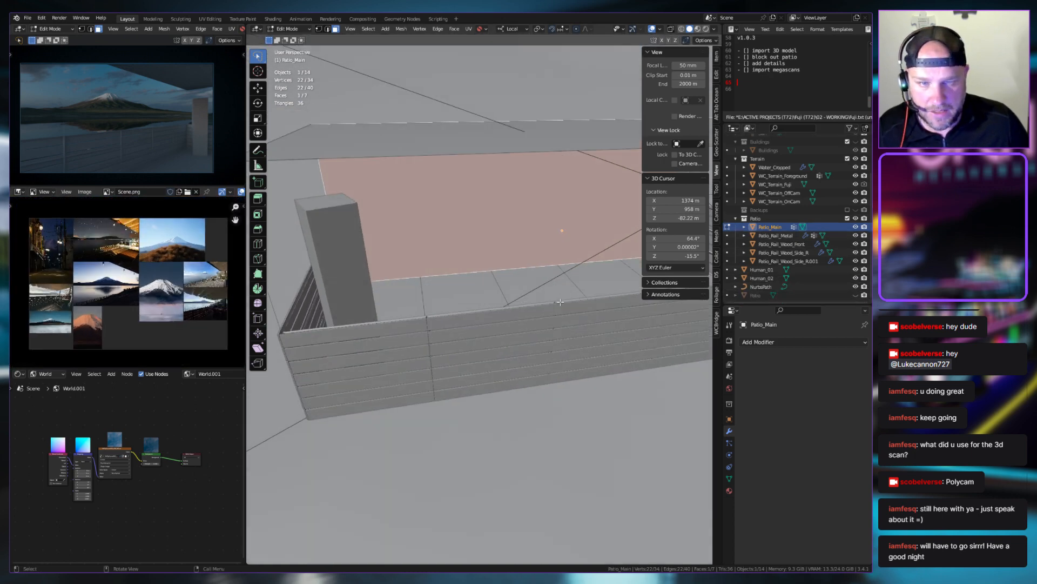
click(494, 283)
key(ctrl+z)
scroll(494, 283, up, 2)
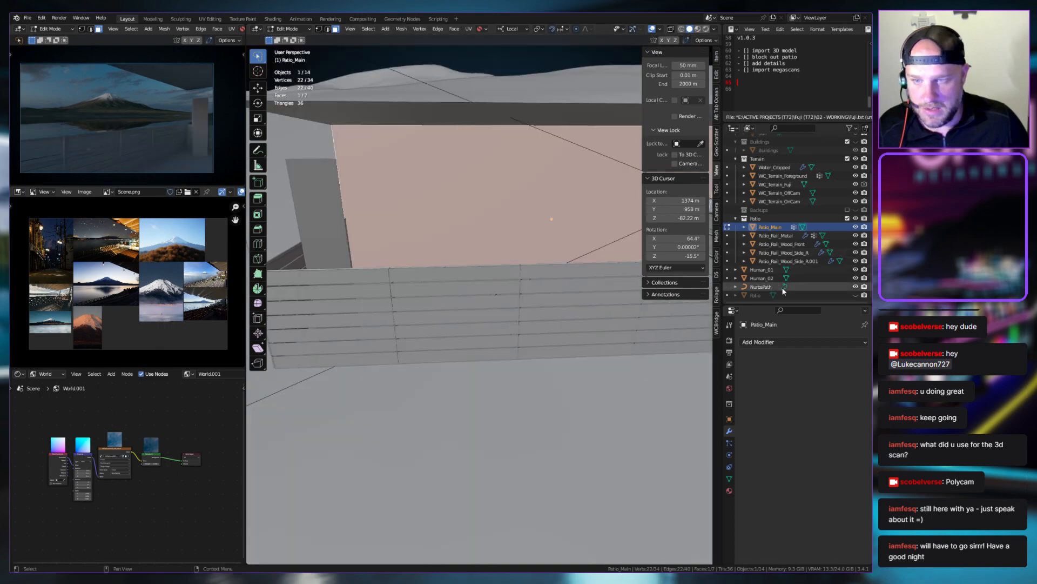
Make the scanned Patio object visible over the blocked-out patio
click(855, 295)
middle_drag(540, 248, 526, 106)
middle_drag(453, 97, 572, 128)
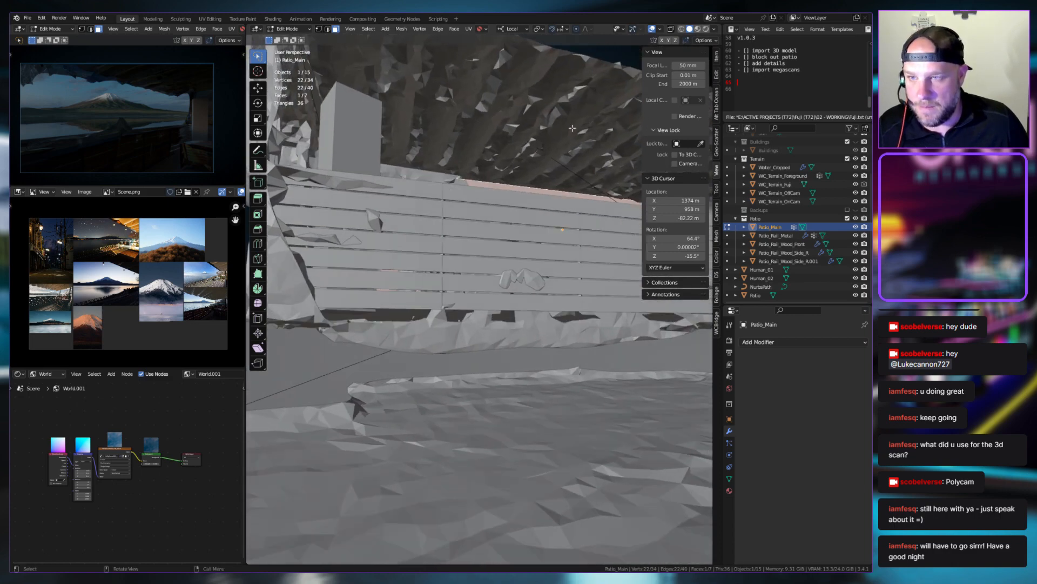
Examine the scan's roof underside and back wall openings against the reference photo of the eaves with hanging bulbs
scroll(135, 255, up, 8)
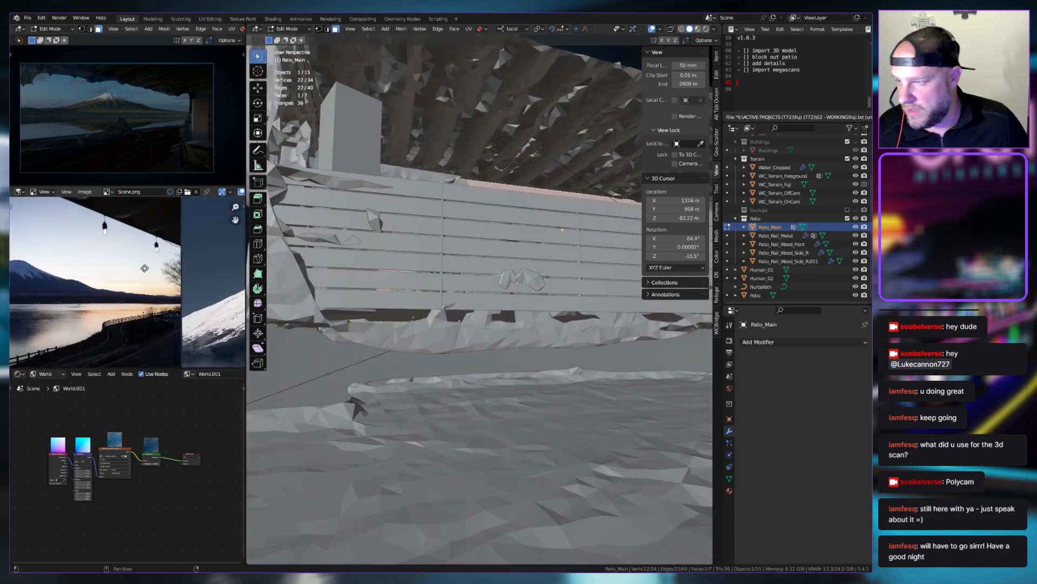
scroll(136, 255, down, 2)
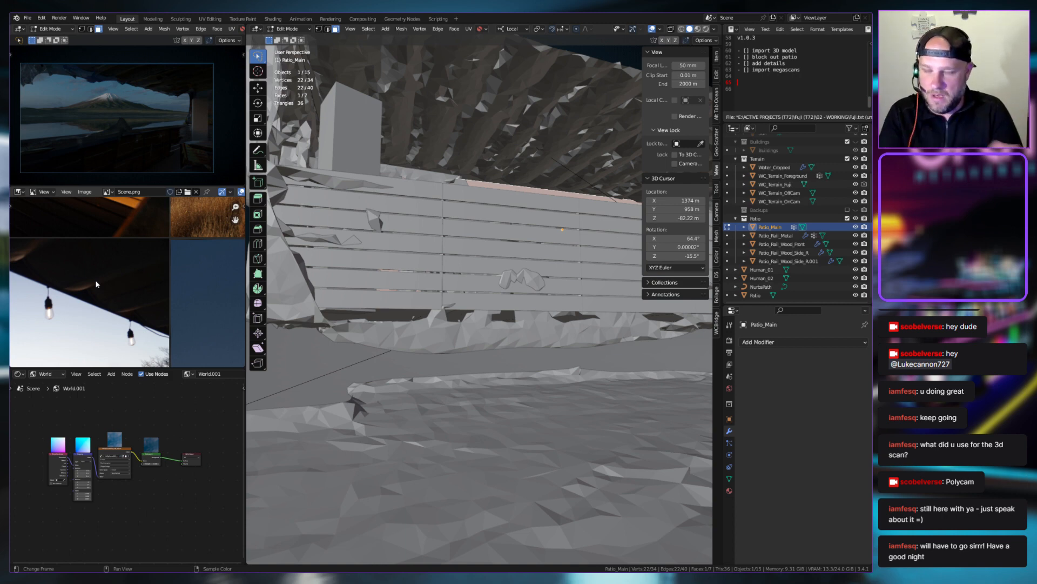
middle_drag(482, 115, 475, 195)
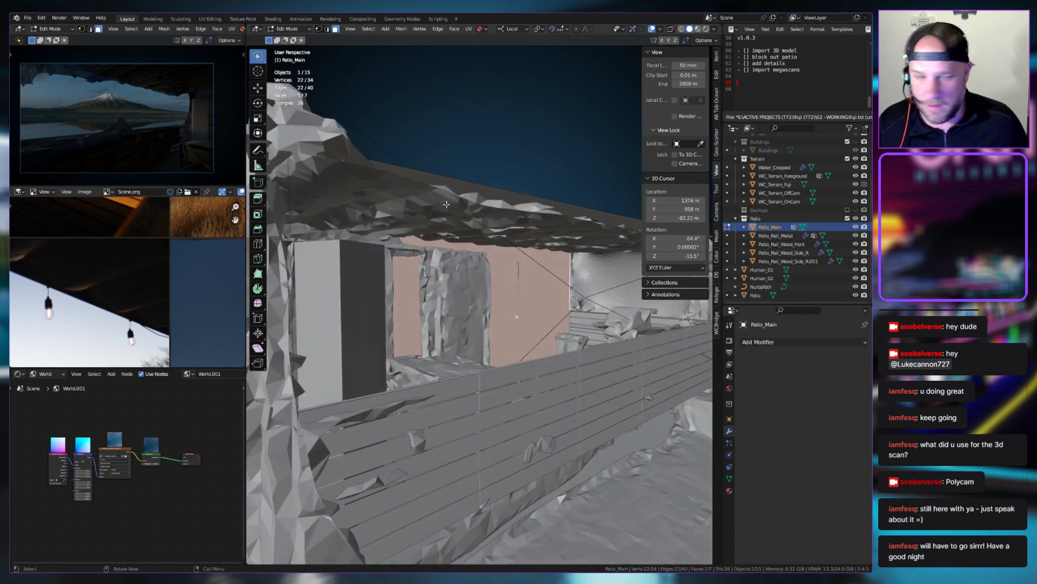
mouse_move(432, 244)
middle_down()
mouse_move(457, 240)
mouse_move(420, 232)
middle_up()
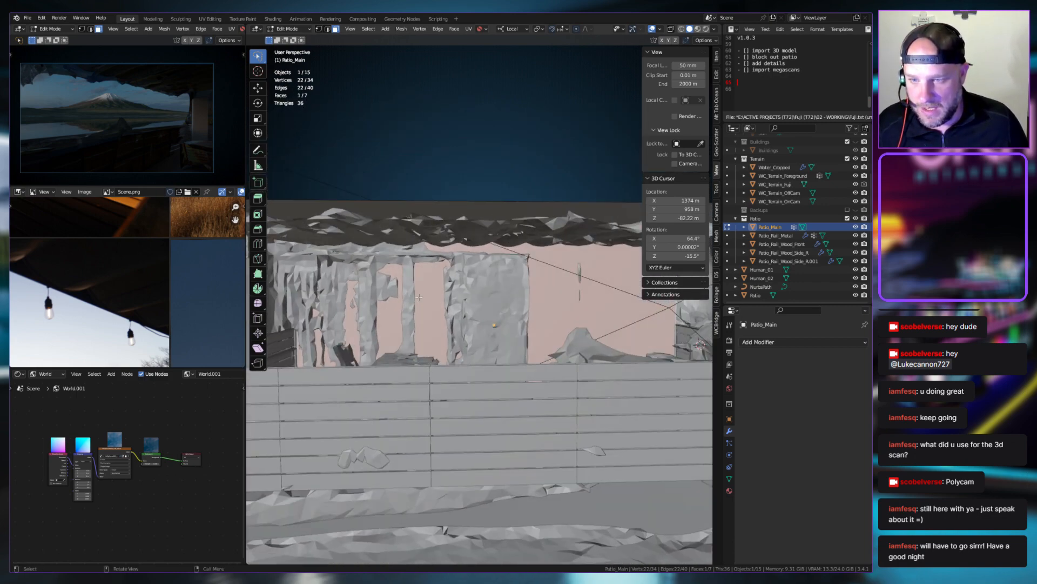
middle_drag(419, 296, 437, 289)
scroll(410, 306, up, 2)
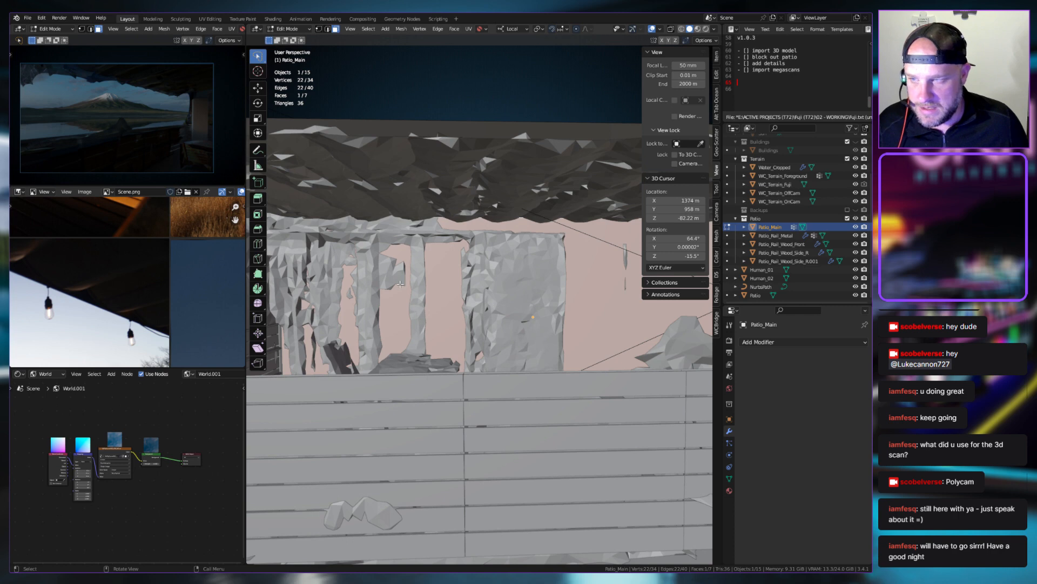
middle_drag(400, 283, 438, 272)
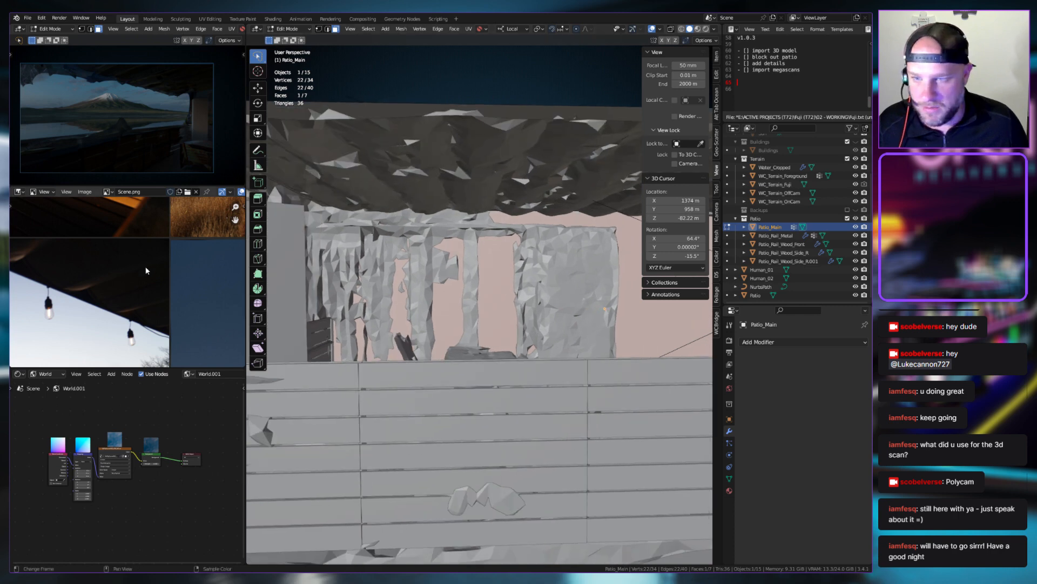
middle_drag(472, 310, 445, 312)
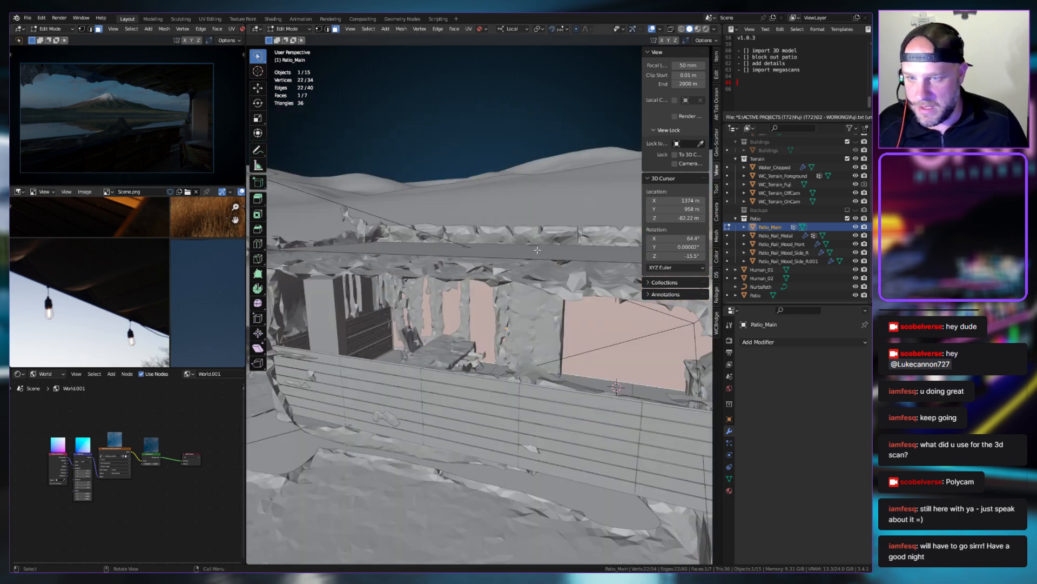
middle_drag(537, 249, 573, 243)
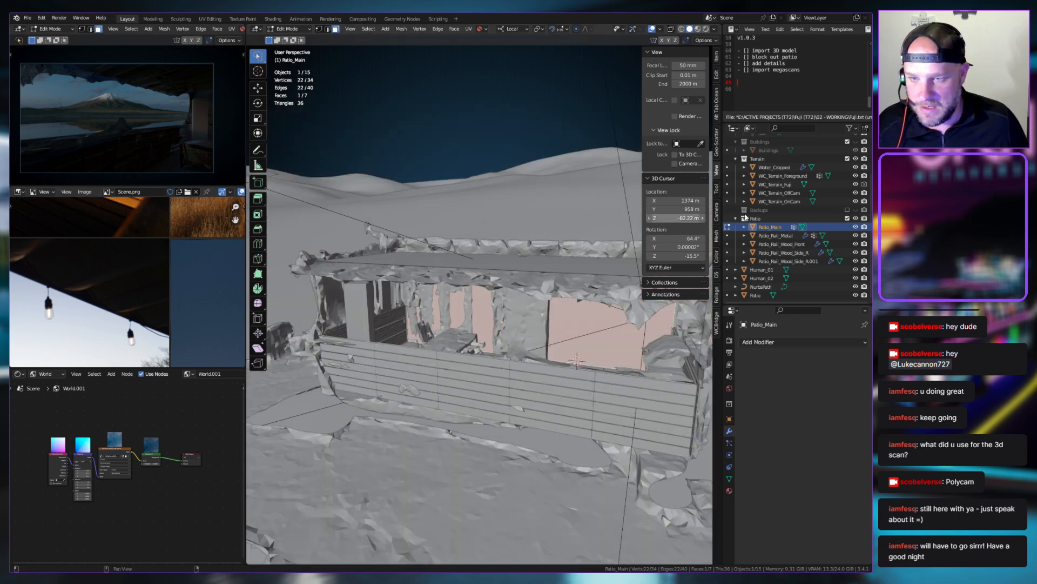
Hide the Patio collection with the blocked-out geometry and display the scan in Material Preview shading
click(856, 218)
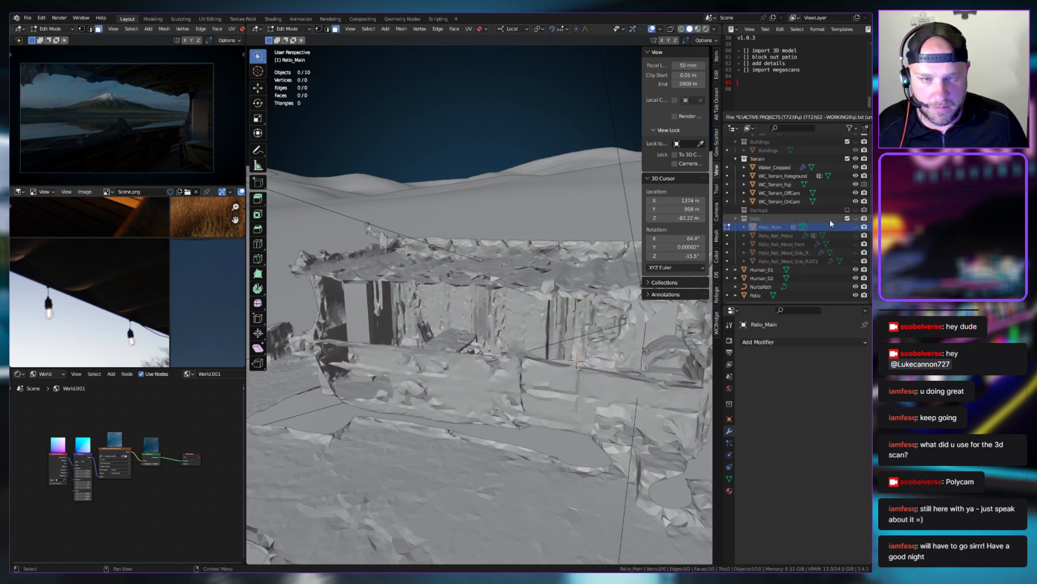
click(697, 29)
mouse_move(541, 313)
middle_down()
mouse_move(530, 325)
mouse_move(604, 223)
middle_up()
scroll(530, 324, up, 5)
scroll(530, 324, up, 6)
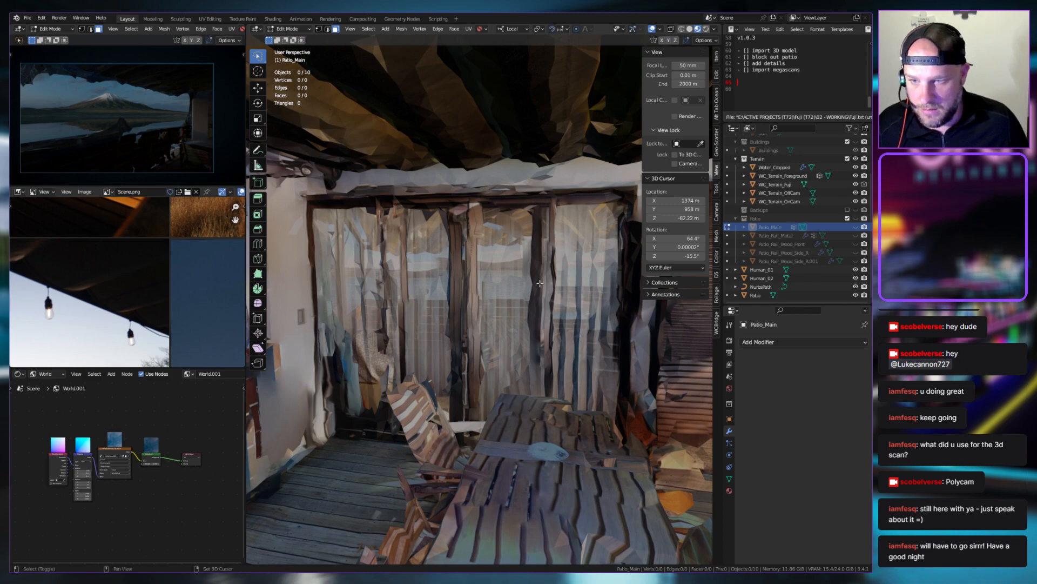
Inspect the textured scan's shuttered door, curtained windows, deck boards and wooden railing up close and from outside
scroll(539, 283, up, 5)
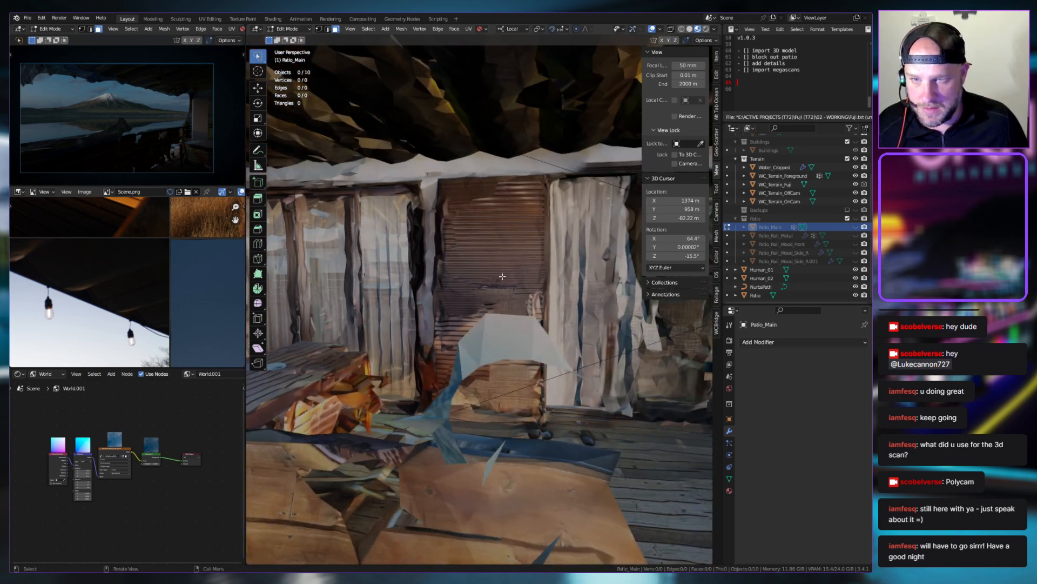
scroll(522, 294, up, 2)
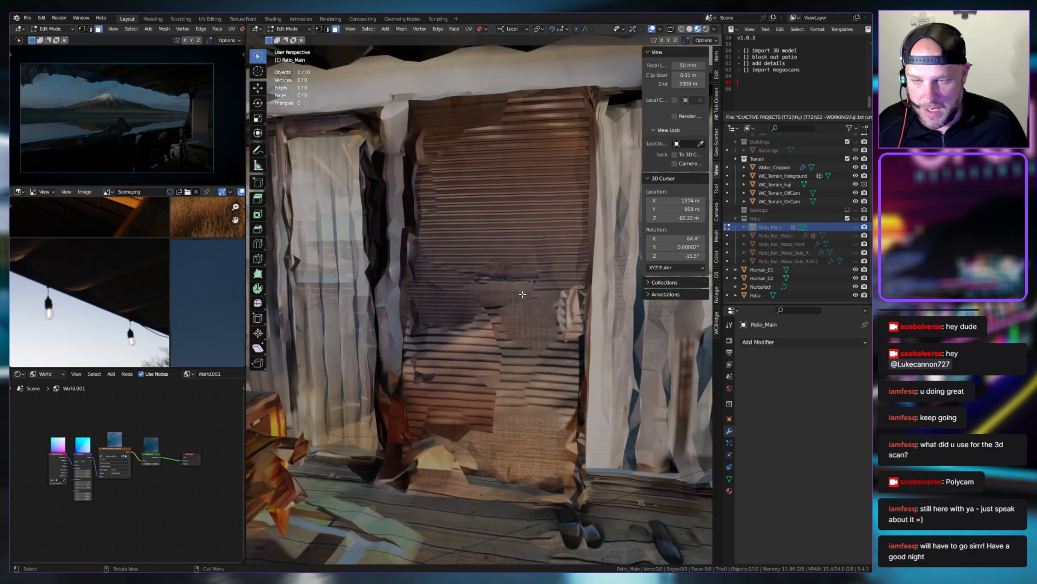
middle_drag(522, 294, 474, 216)
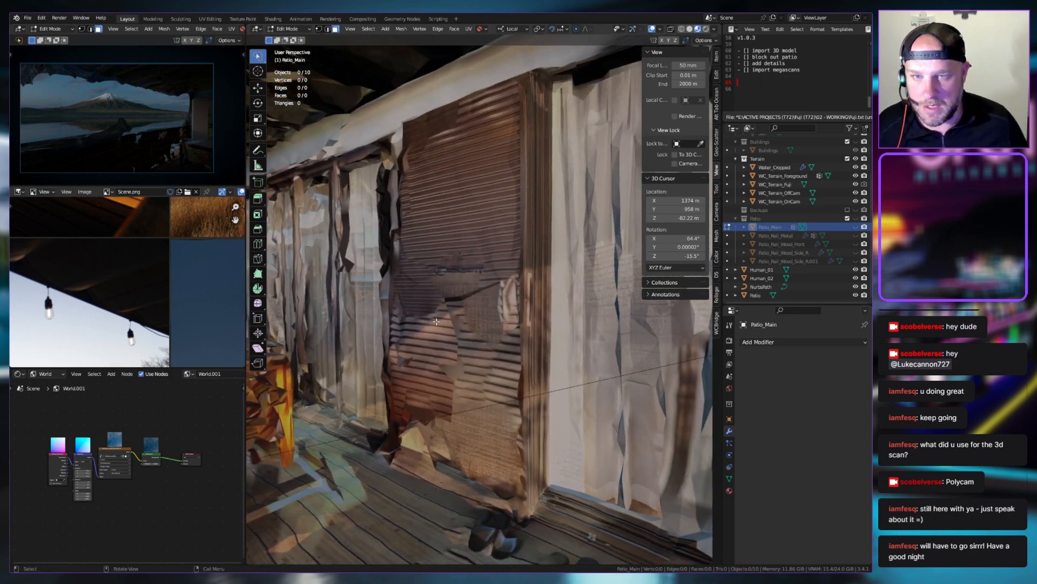
middle_drag(468, 269, 511, 334)
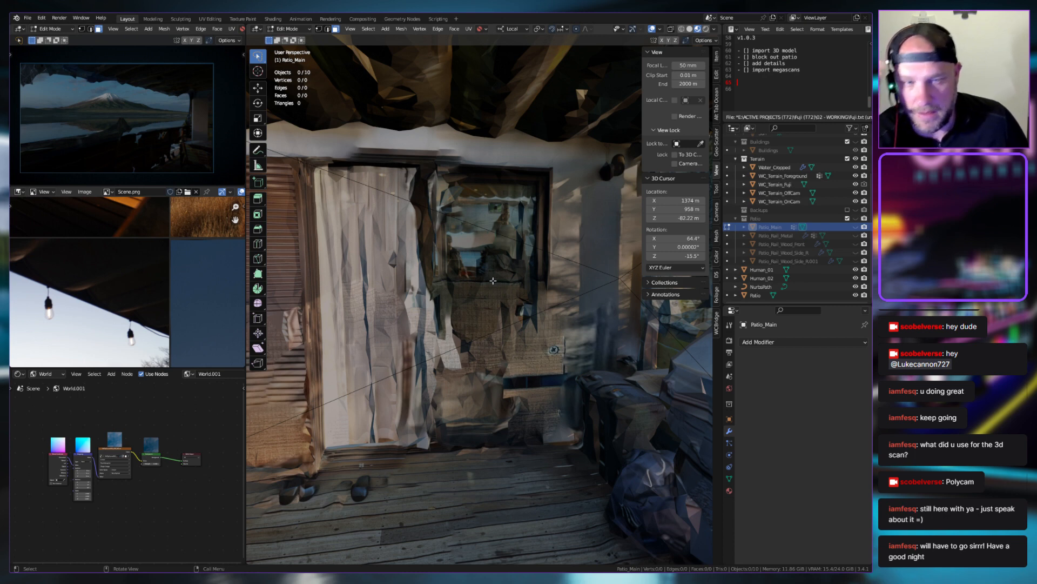
scroll(489, 281, down, 6)
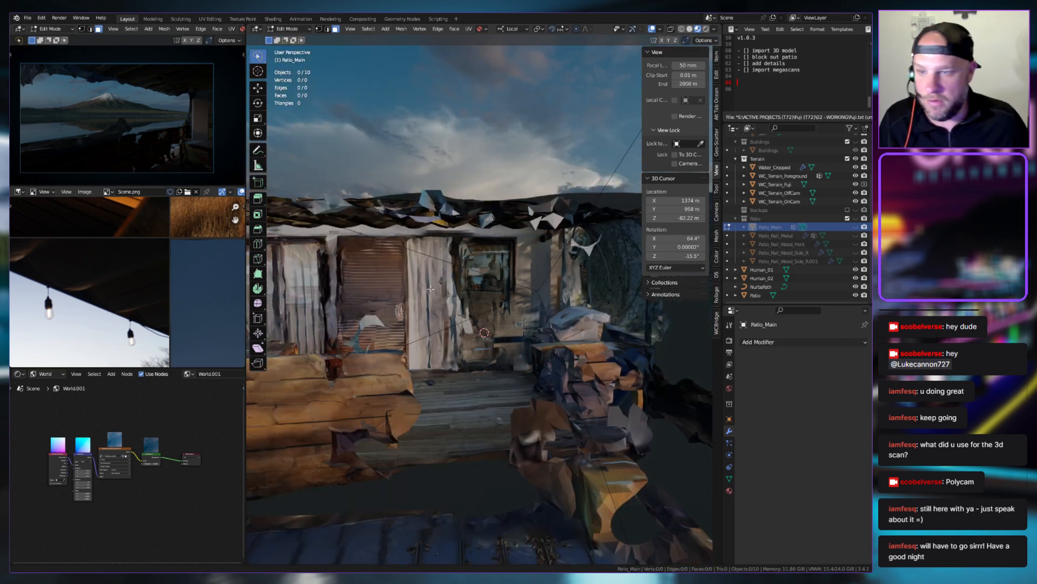
middle_drag(430, 289, 486, 306)
middle_drag(553, 355, 495, 445)
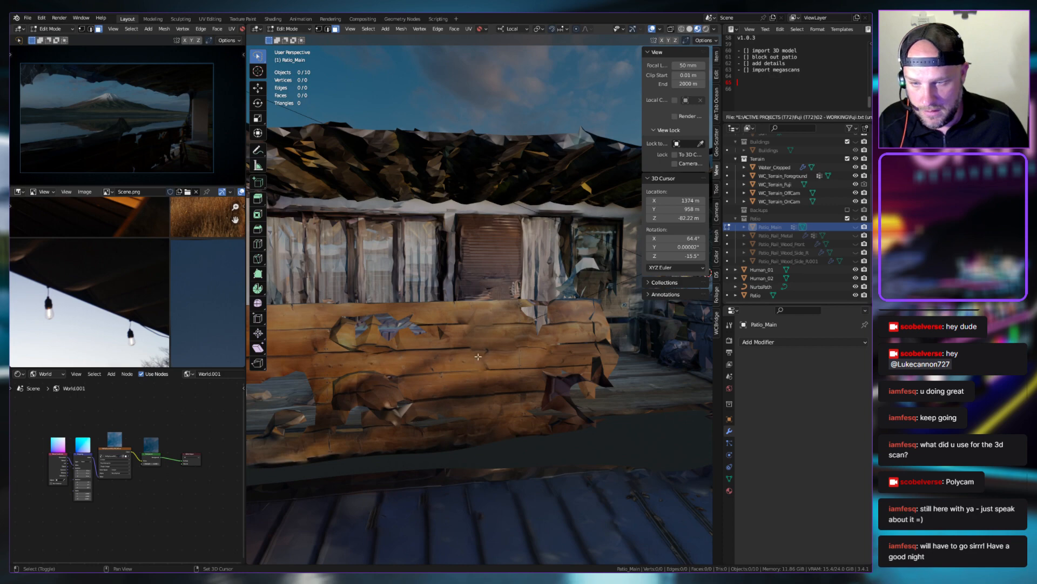
middle_drag(478, 356, 399, 311)
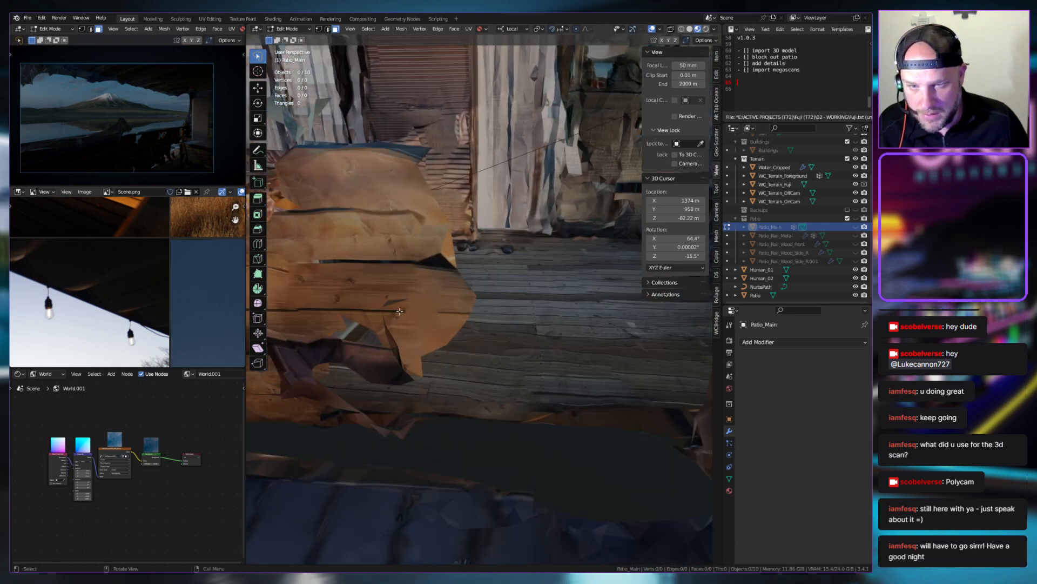
middle_drag(521, 320, 541, 263)
scroll(541, 264, down, 6)
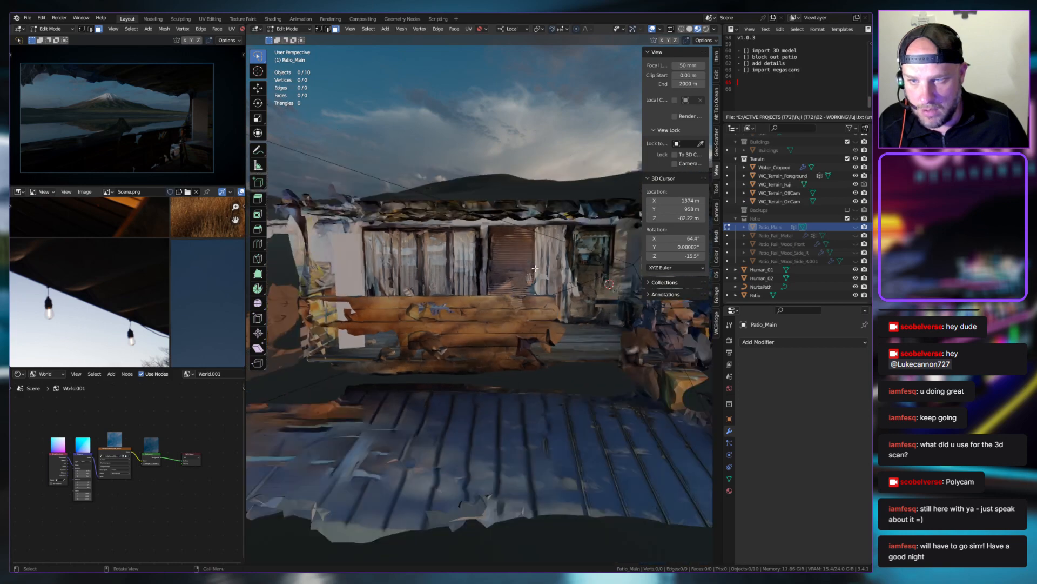
Compare the scan's mesh in Wireframe and Solid viewport shading, finishing in Solid
click(680, 30)
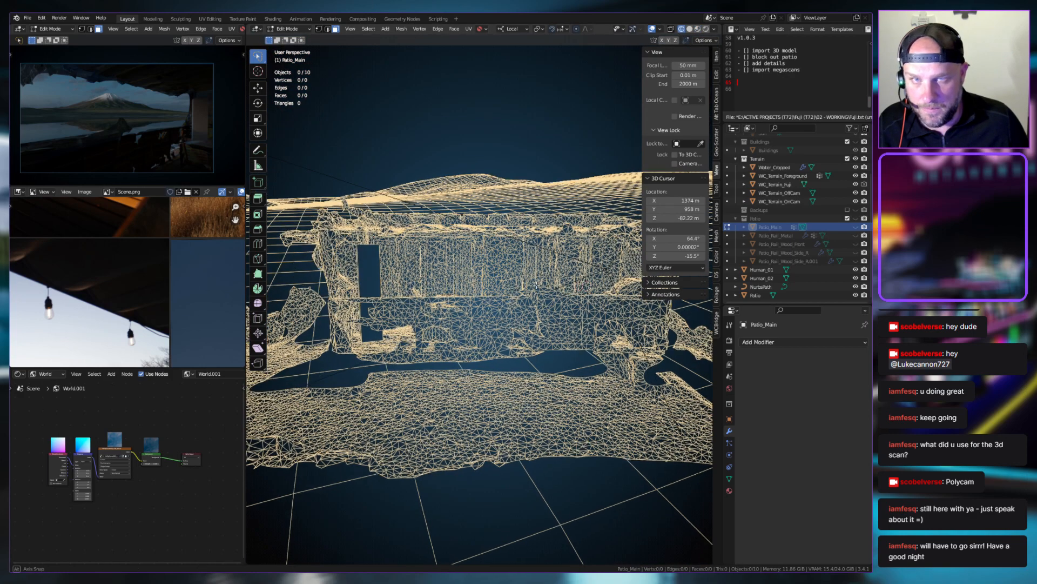
click(691, 29)
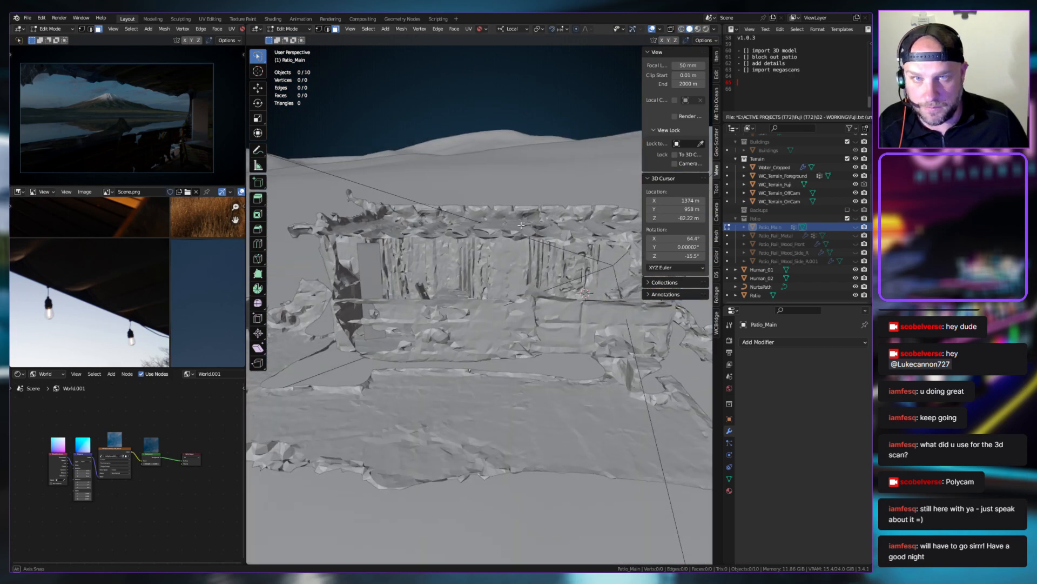
click(681, 30)
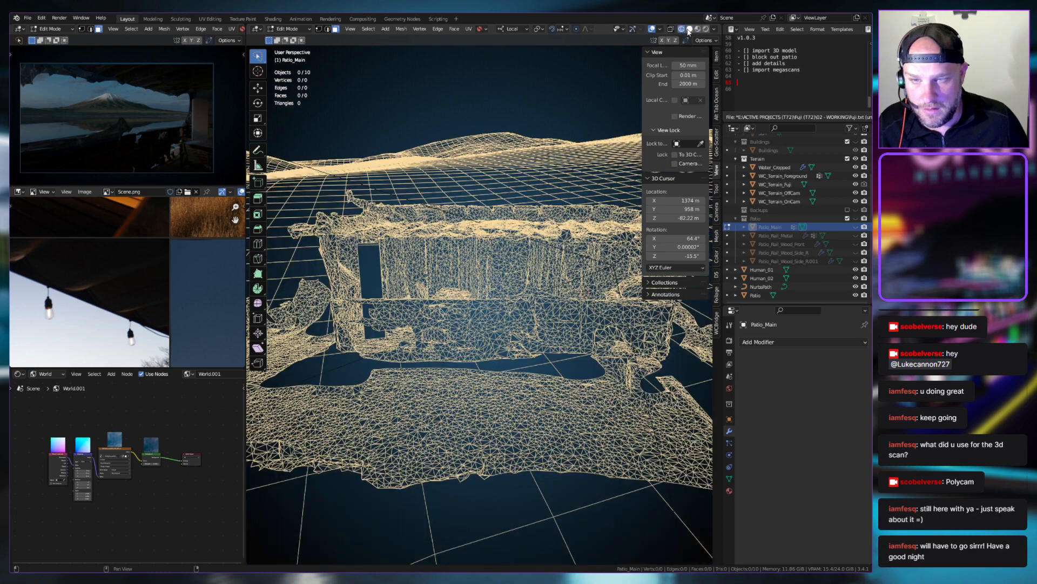
click(690, 30)
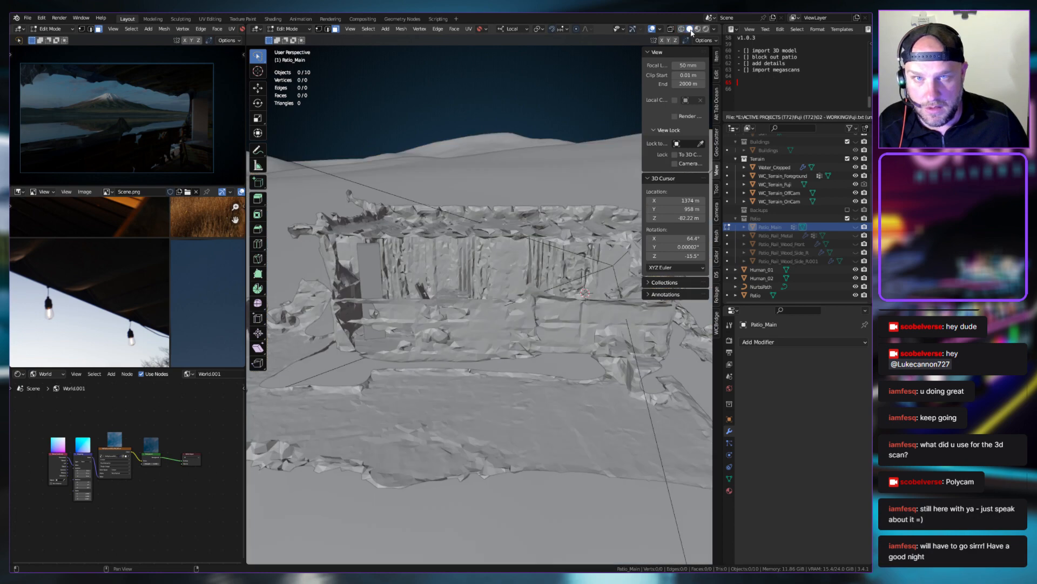
Display the blocked-out Patio collection together with the scan and frame the back wall and front railing
click(856, 295)
click(856, 295)
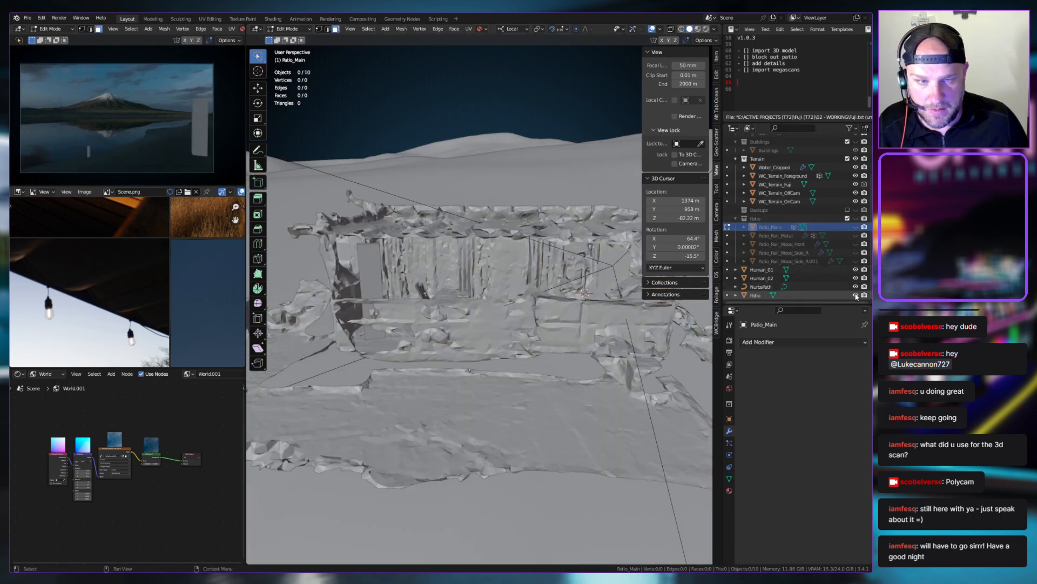
click(856, 219)
scroll(500, 271, down, 1)
middle_drag(499, 270, 493, 248)
scroll(496, 266, up, 6)
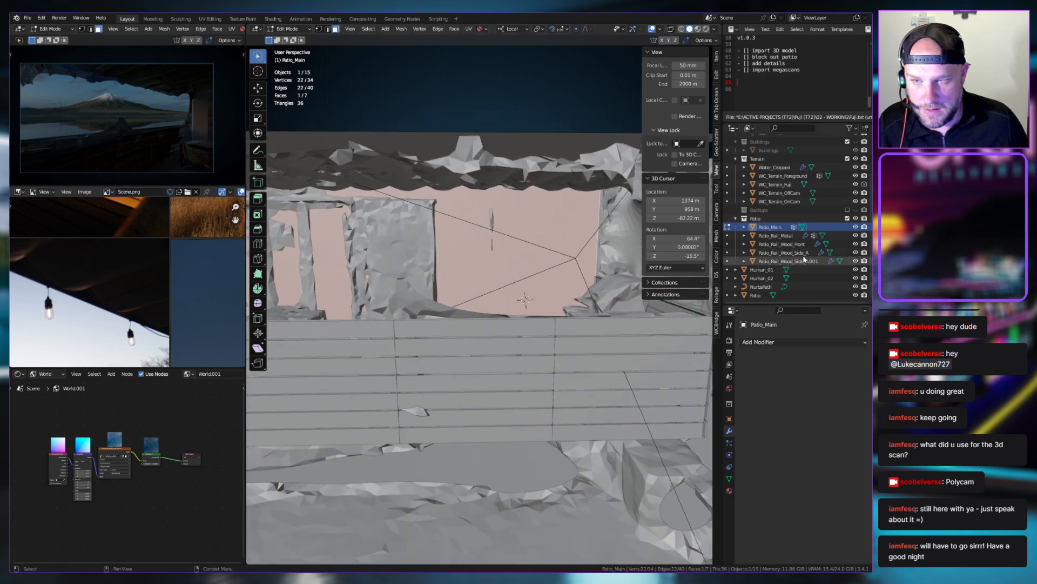
Compare the blocked-out back wall with the scan by toggling the scan's visibility in Solid and Material Preview shading
click(853, 295)
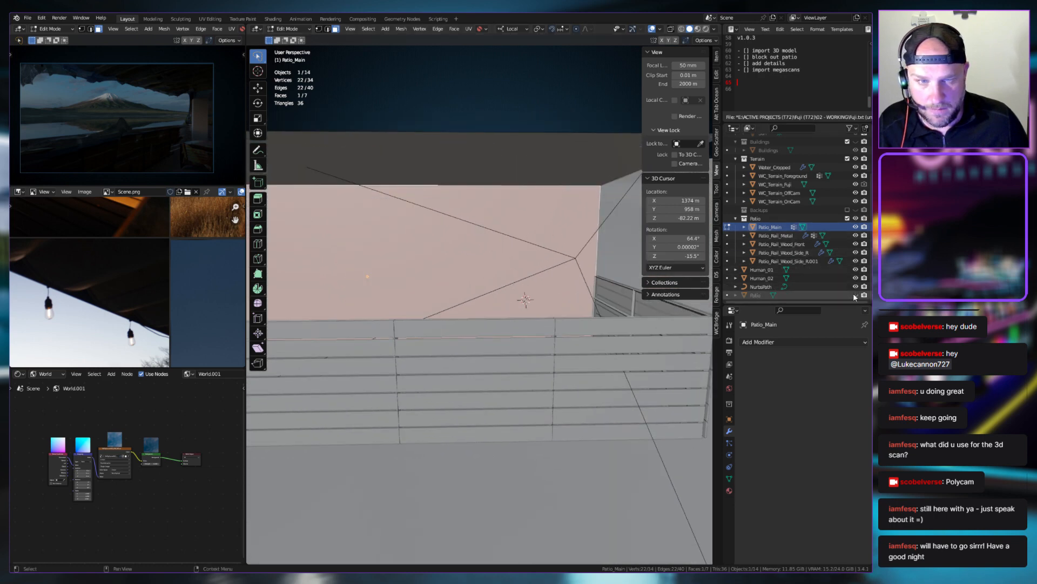
click(857, 293)
click(855, 294)
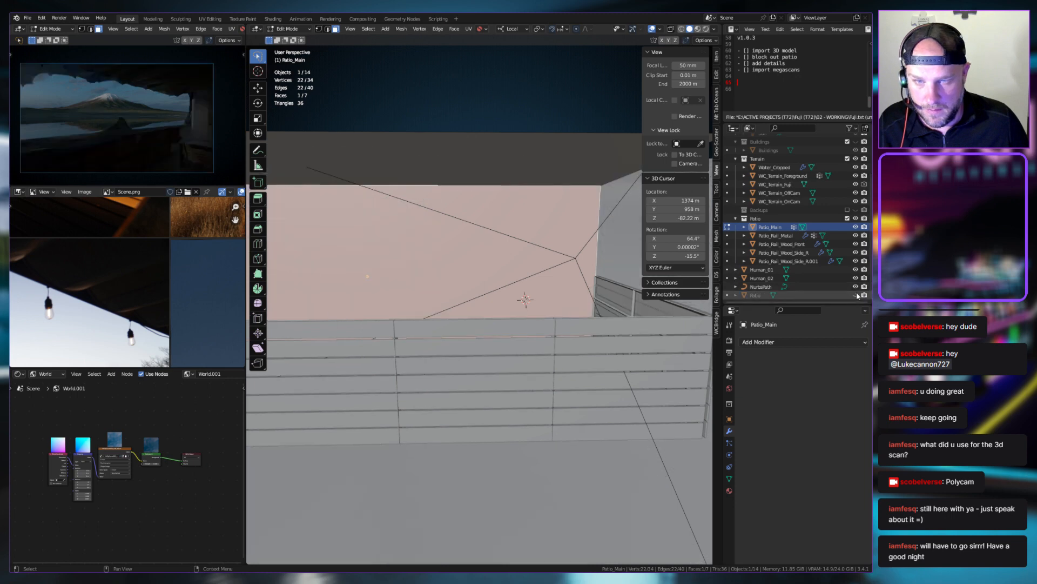
click(855, 294)
click(697, 30)
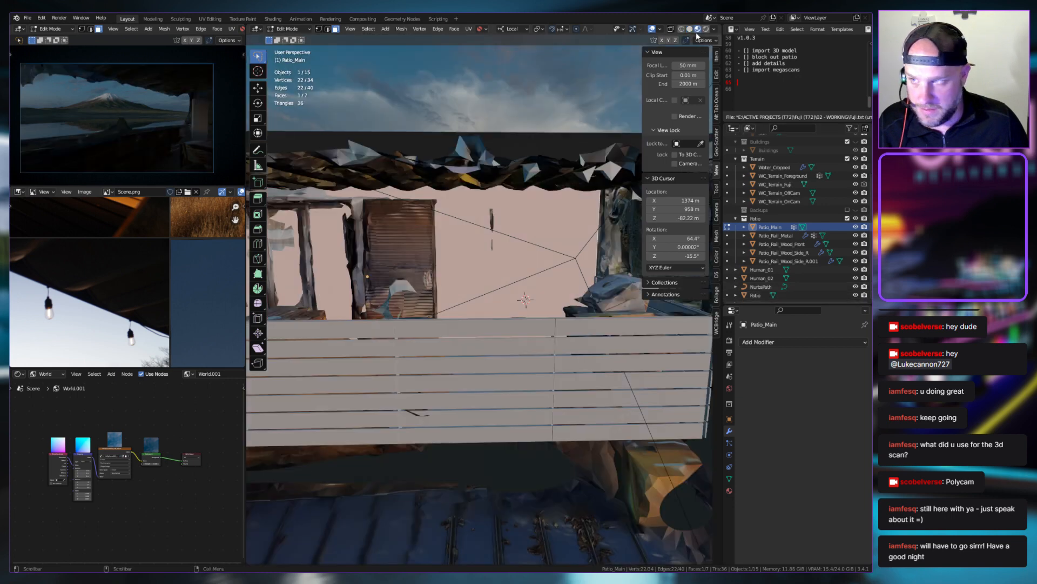
click(855, 295)
click(855, 295)
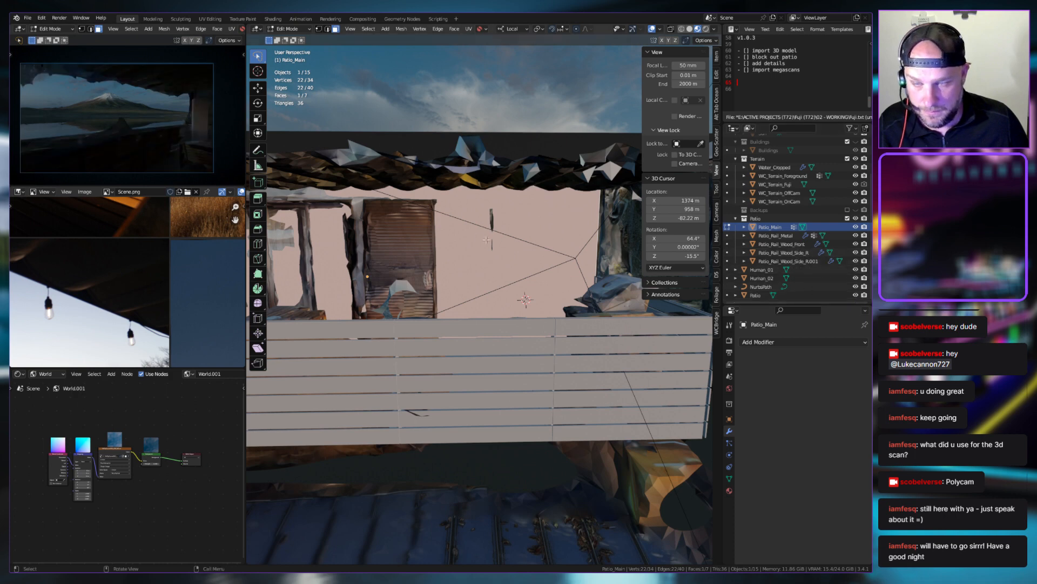
Move the Patio scan along its local X axis to bring its curtained windows in front of the blocked-out back wall
middle_drag(591, 240, 479, 222)
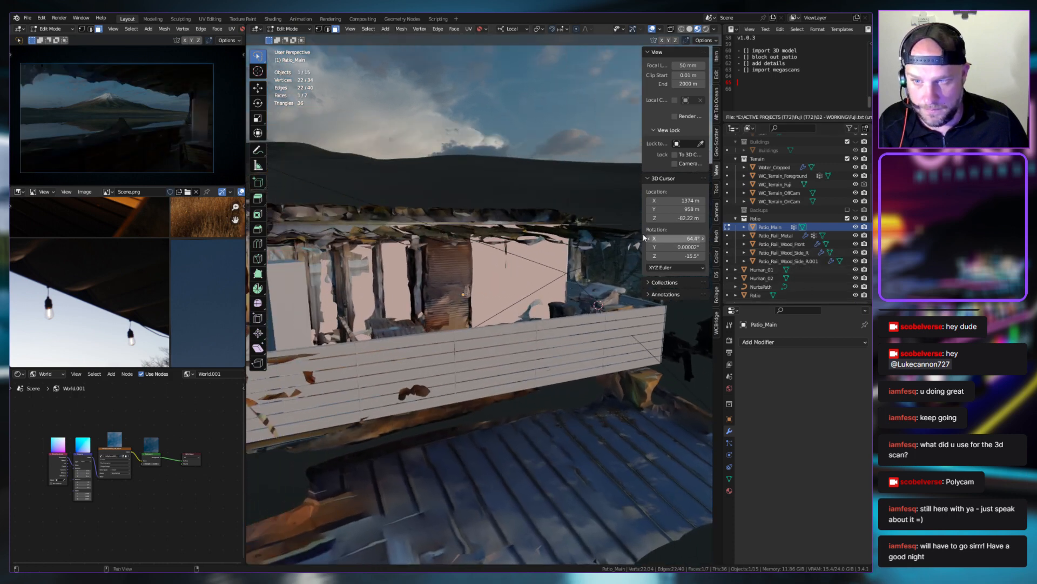
key(Tab)
click(464, 214)
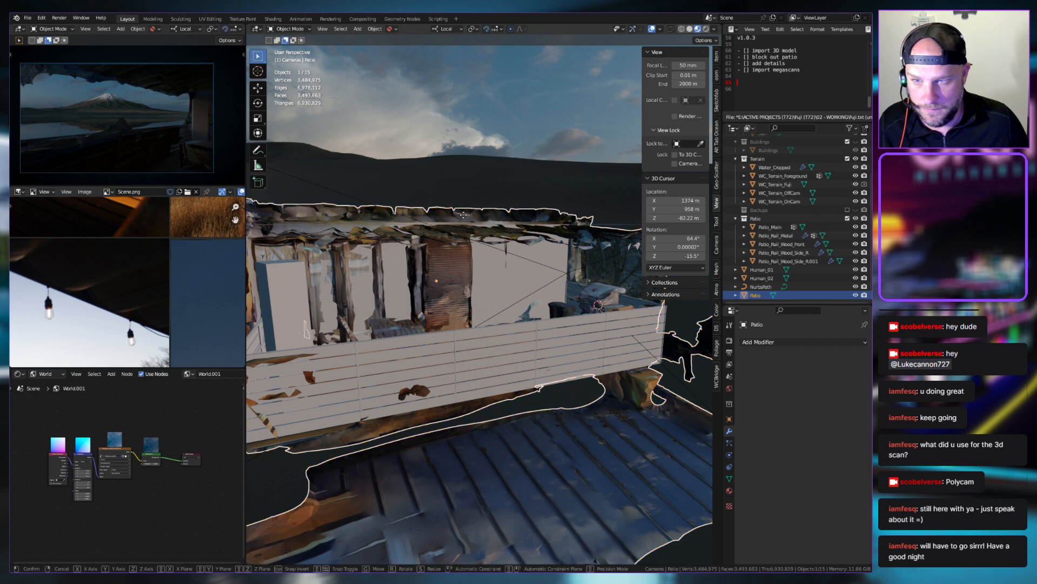
key(g)
key(y)
key(x)
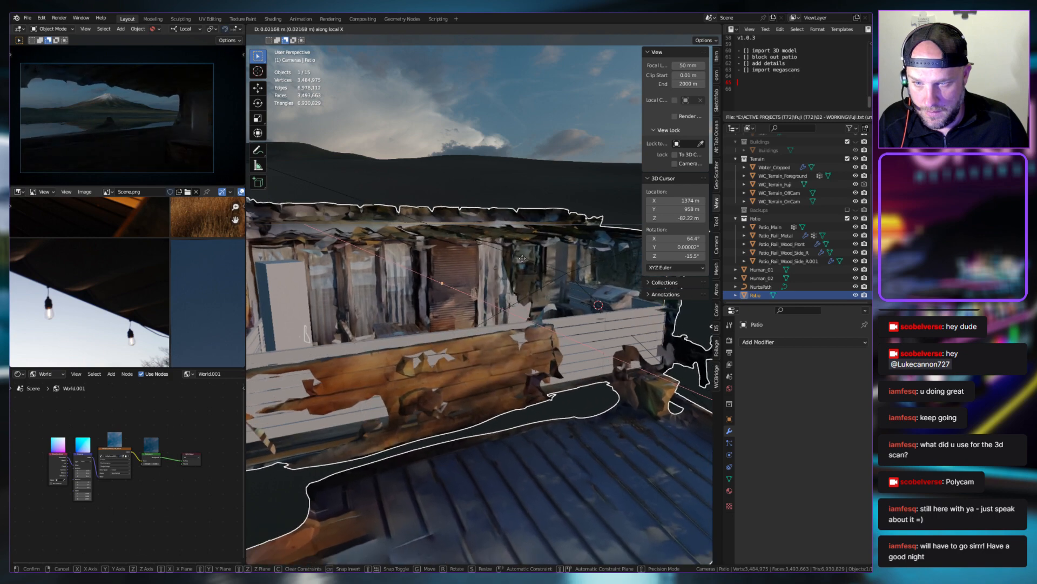
click(522, 257)
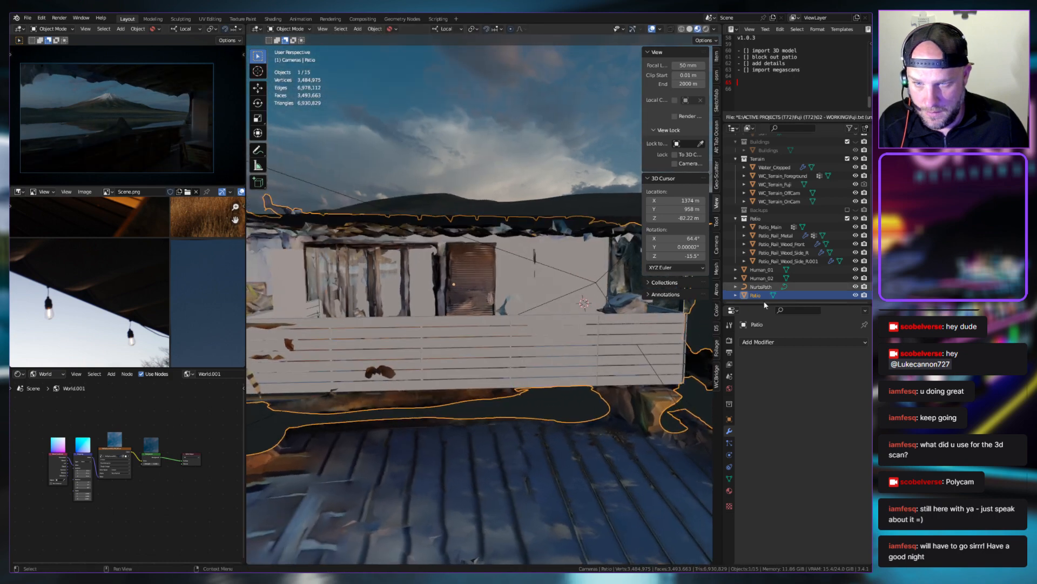
Hide the scan and separate the selected back wall face of Patio_Main into its own object
click(855, 295)
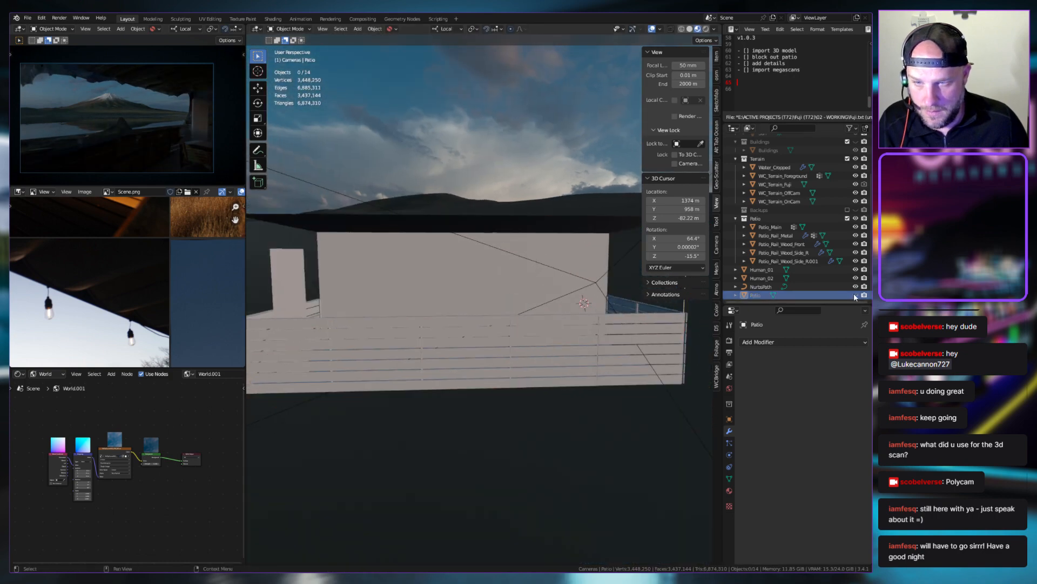
click(532, 255)
key(Tab)
middle_drag(430, 262, 490, 281)
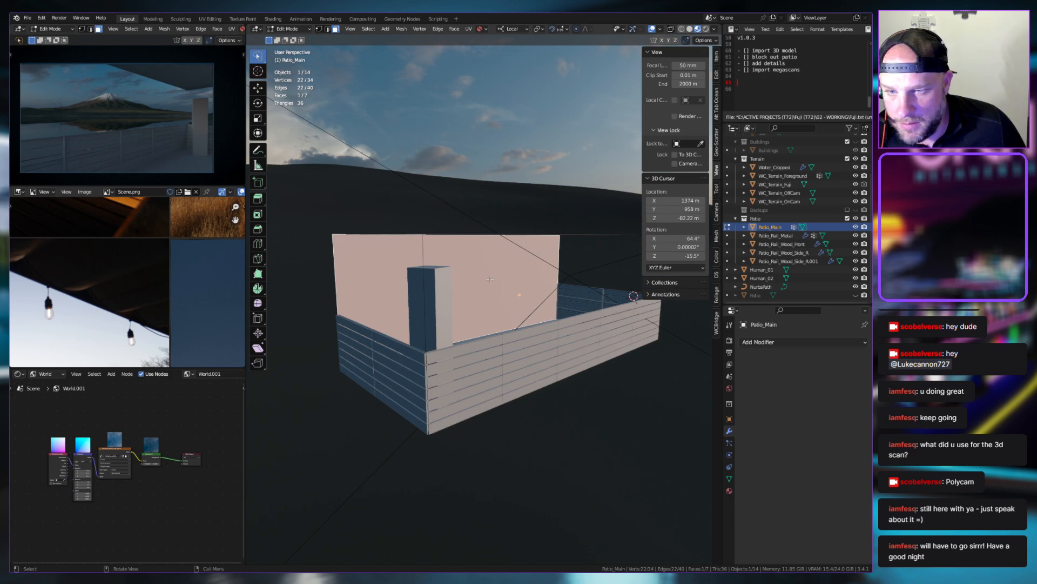
key(p)
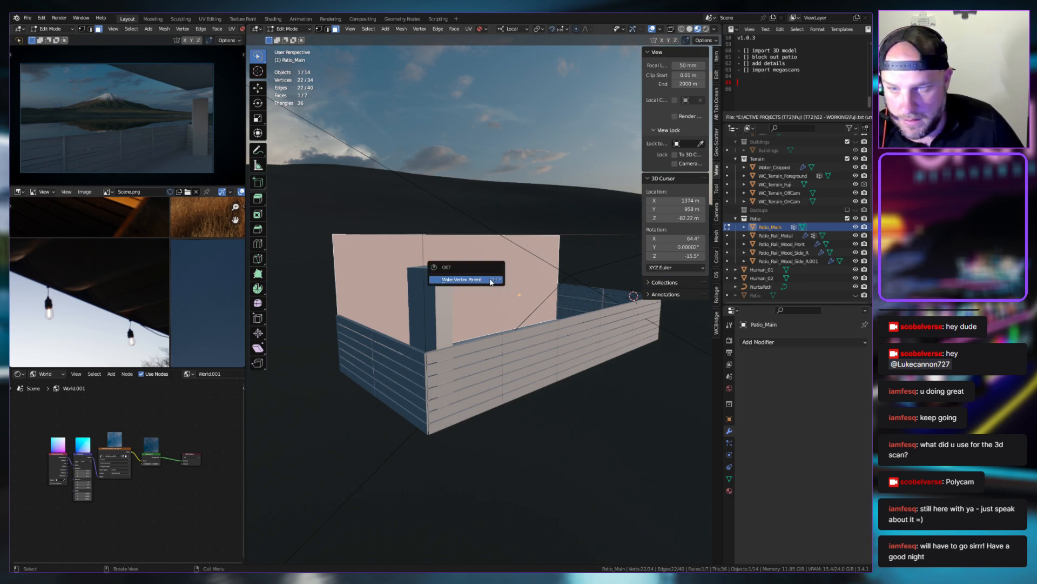
key(Escape)
key(p)
click(490, 280)
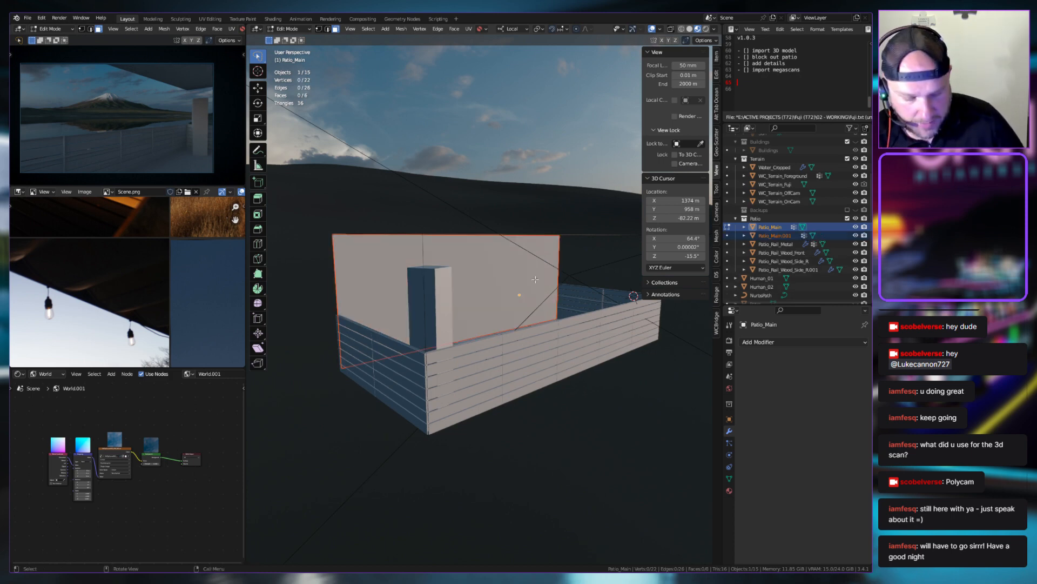
Try to rename the separated wall object as Patio_Back
double_click(778, 235)
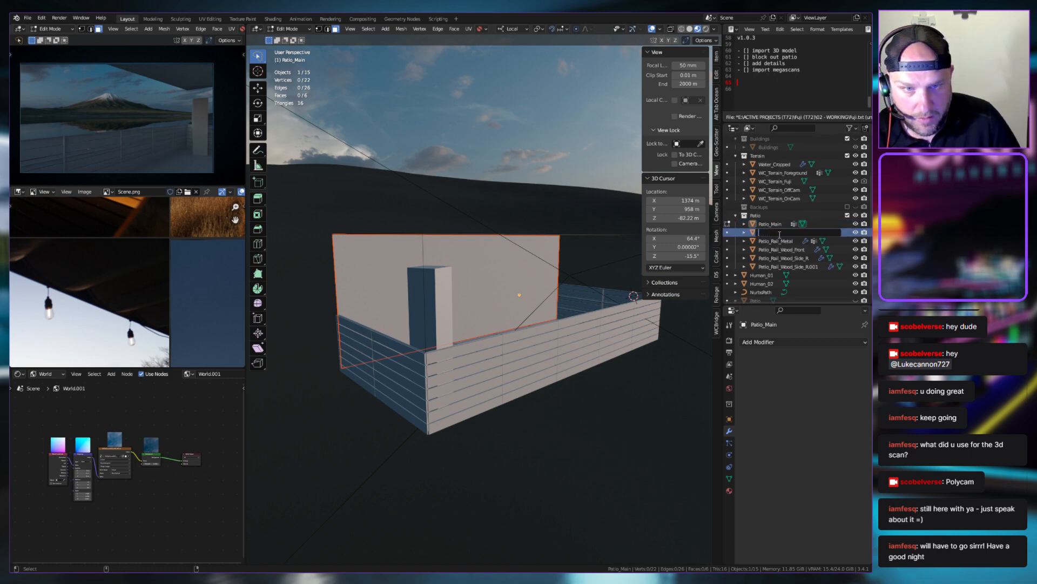
text(atio_Back)
key(Return)
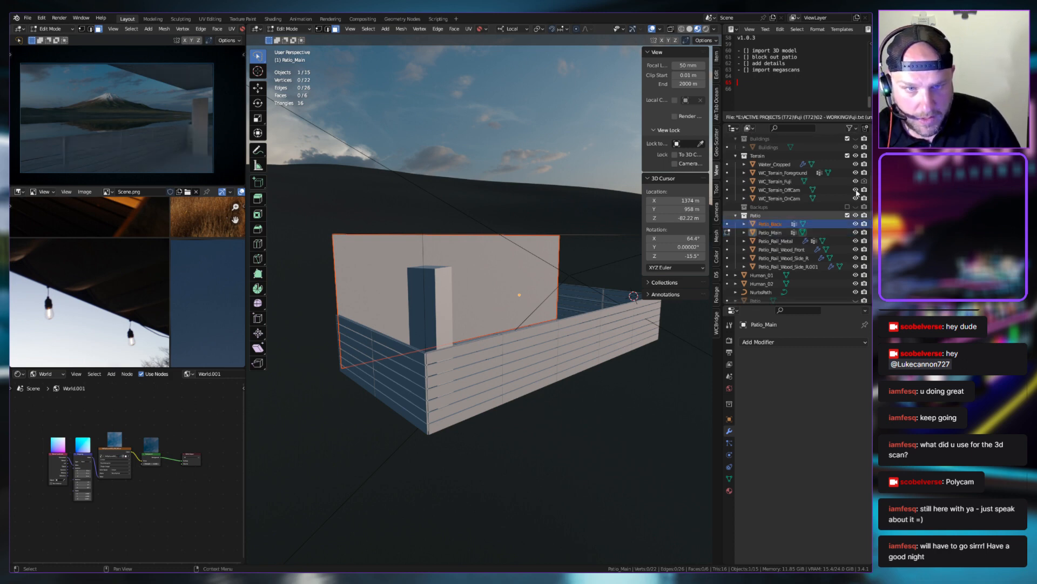
Check which patio surfaces Patio_Main and Patio_Main.001 contain, using local view and selecting the objects
key(KP_Divide)
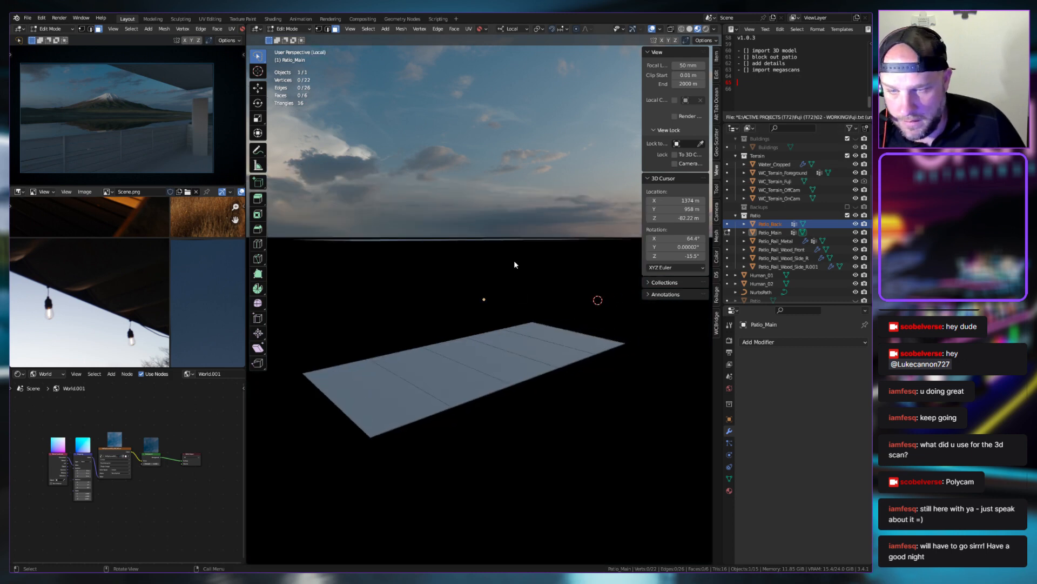
key(KP_Divide)
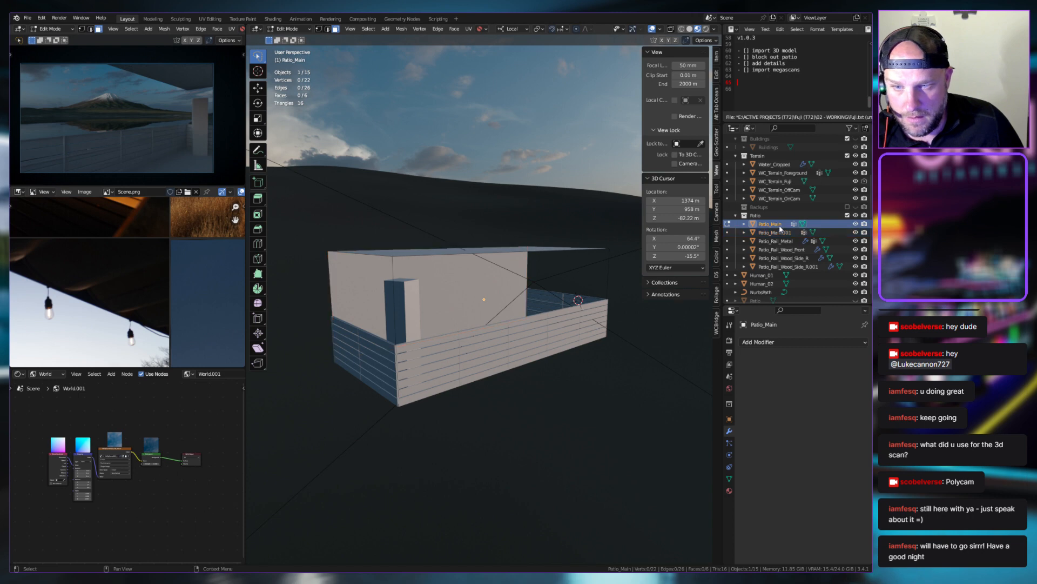
click(778, 233)
middle_drag(470, 303, 502, 294)
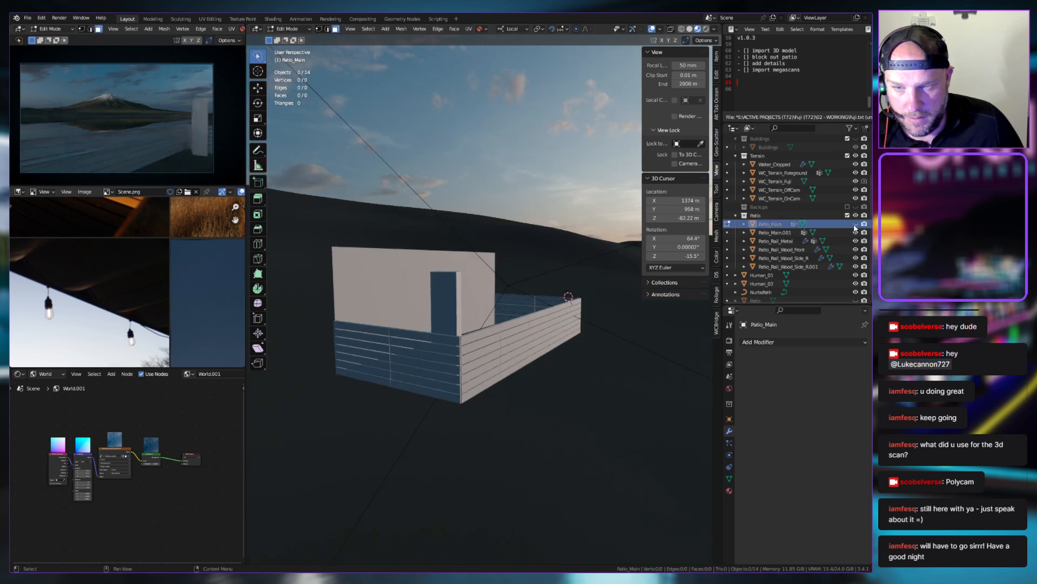
Rename the Patio_Main object holding the roof and floor as Patio_Roof
double_click(778, 224)
click(786, 224)
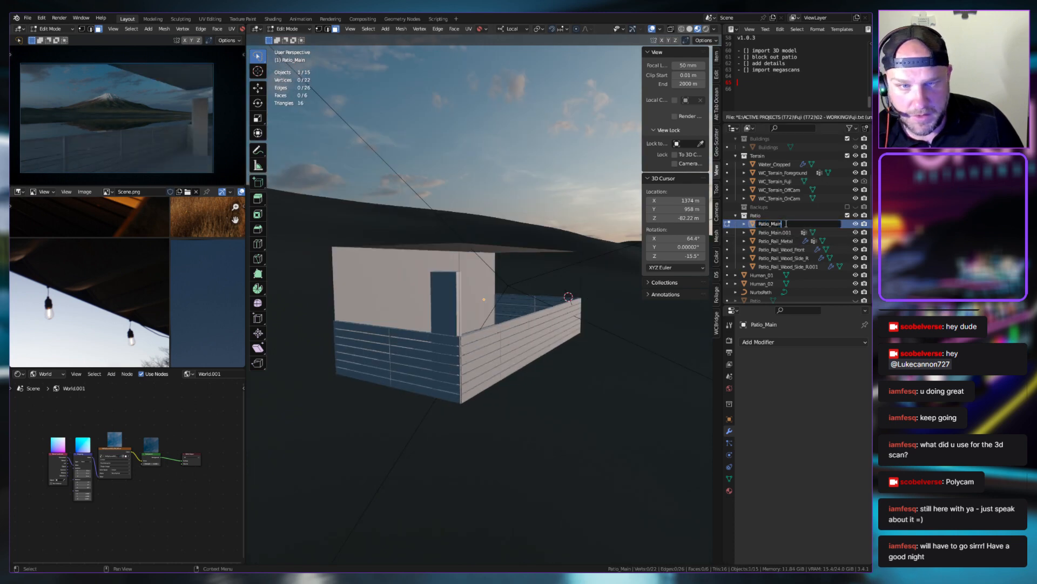
key(BackSpace)
text(Roof)
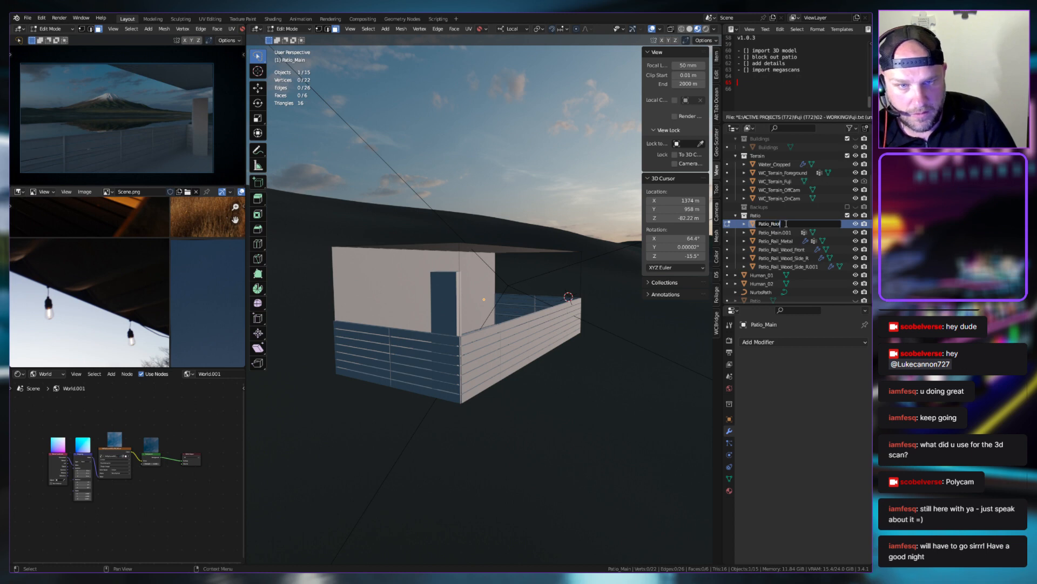
key(Return)
Rename Patio_Main.001, the separated back wall, as Patio_Back
double_click(786, 223)
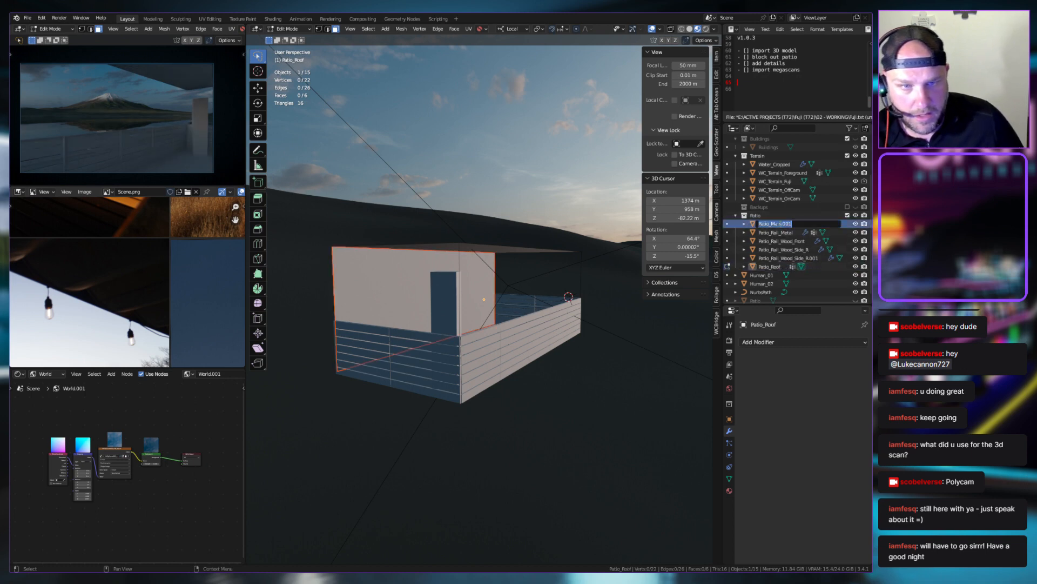
text(Patio_Wall)
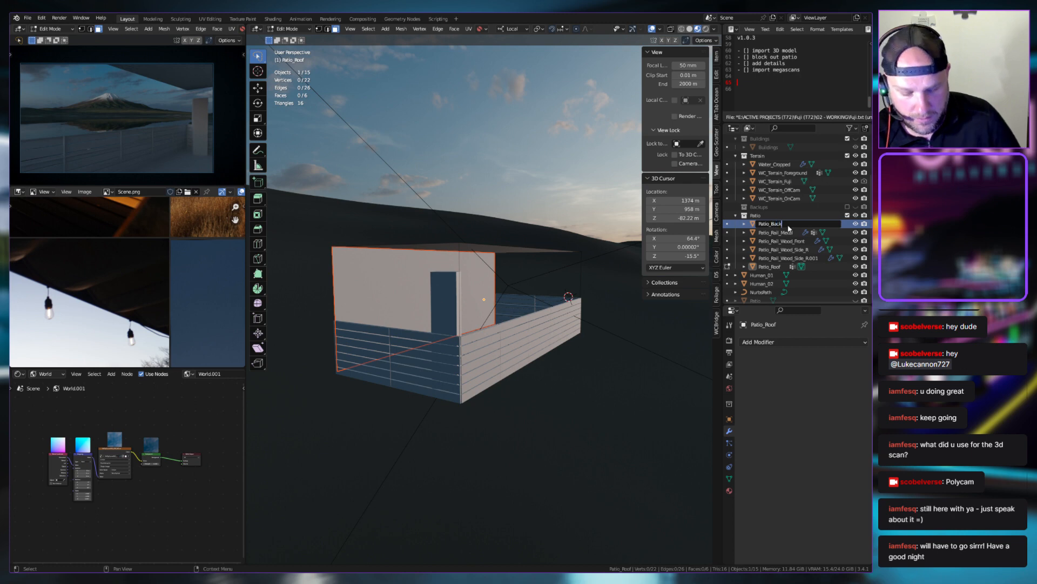
key(Return)
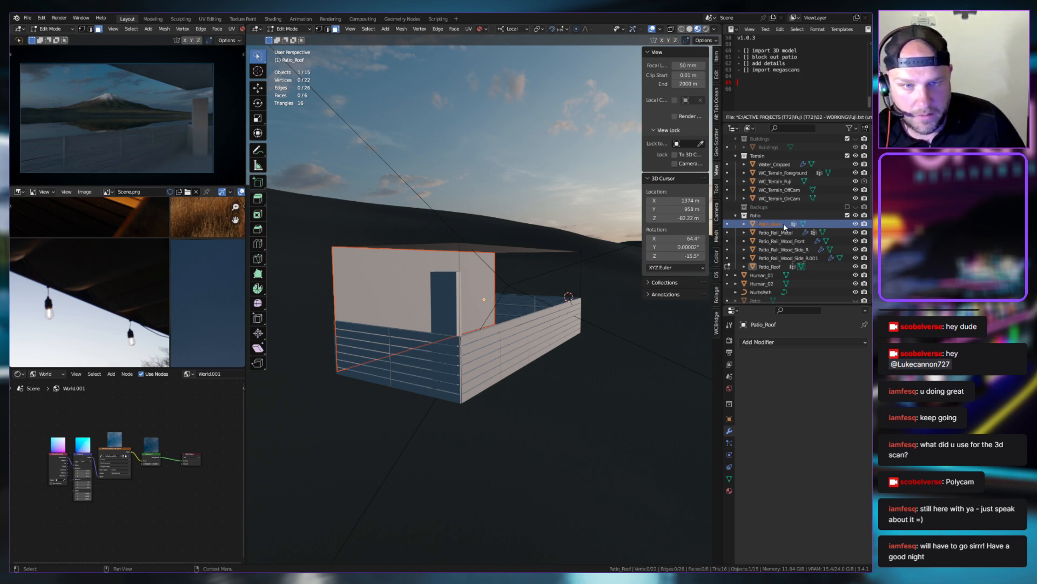
Inspect the Patio_Roof mesh in local view and return to the full scene with Patio_Back selected
key(KP_Divide)
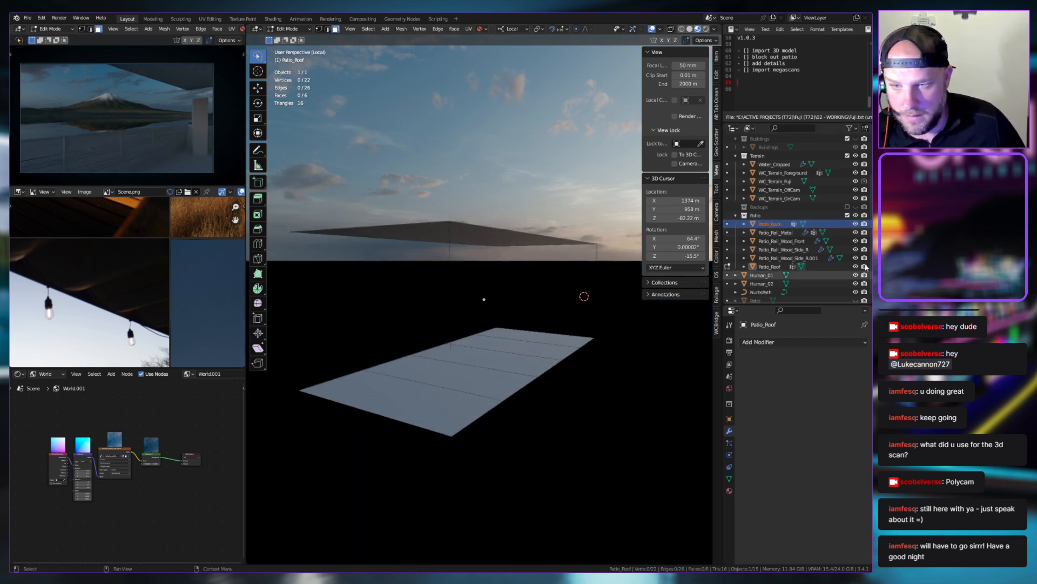
click(799, 230)
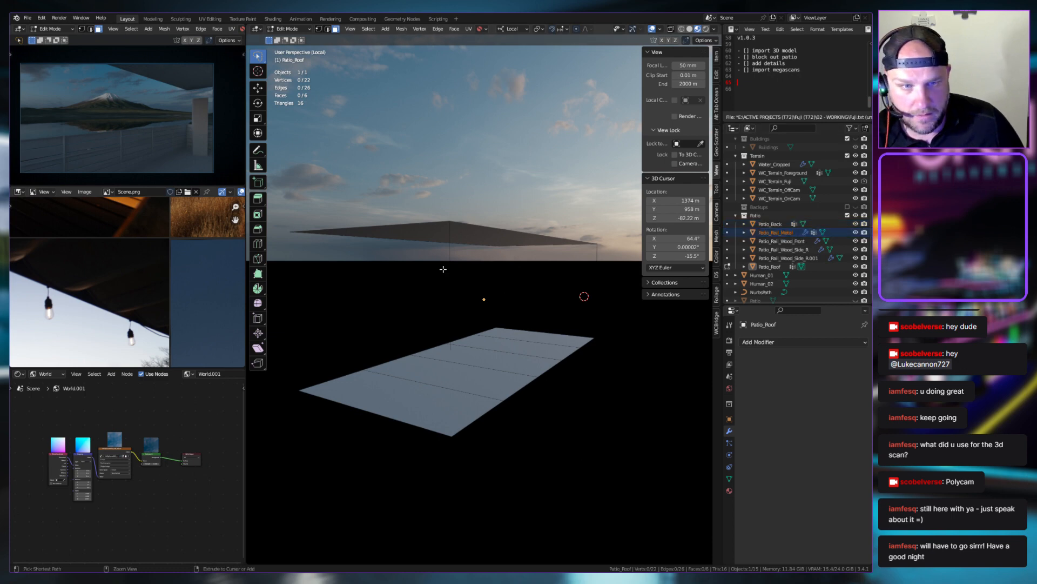
click(774, 223)
middle_drag(562, 271, 591, 264)
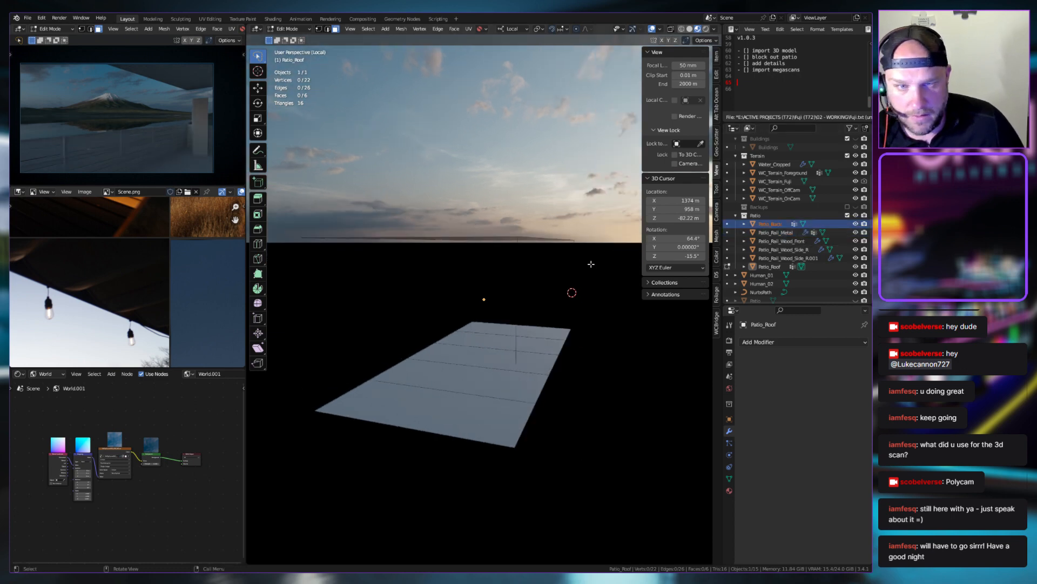
key(KP_Divide)
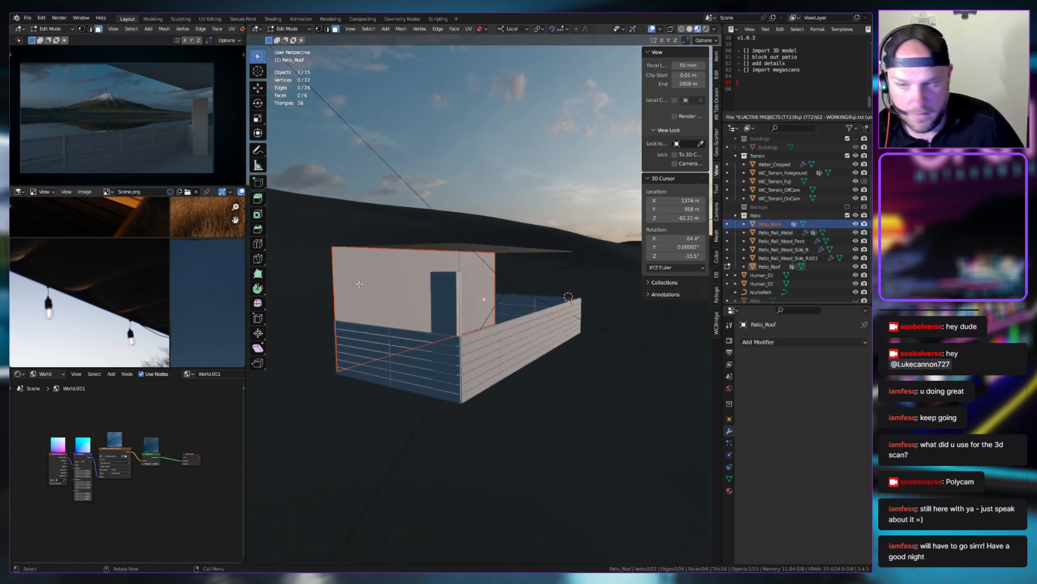
Leave Edit Mode and check the Patio_Back wall on its own in local view before restoring the full scene
key(Tab)
middle_drag(359, 284, 393, 293)
key(KP_Divide)
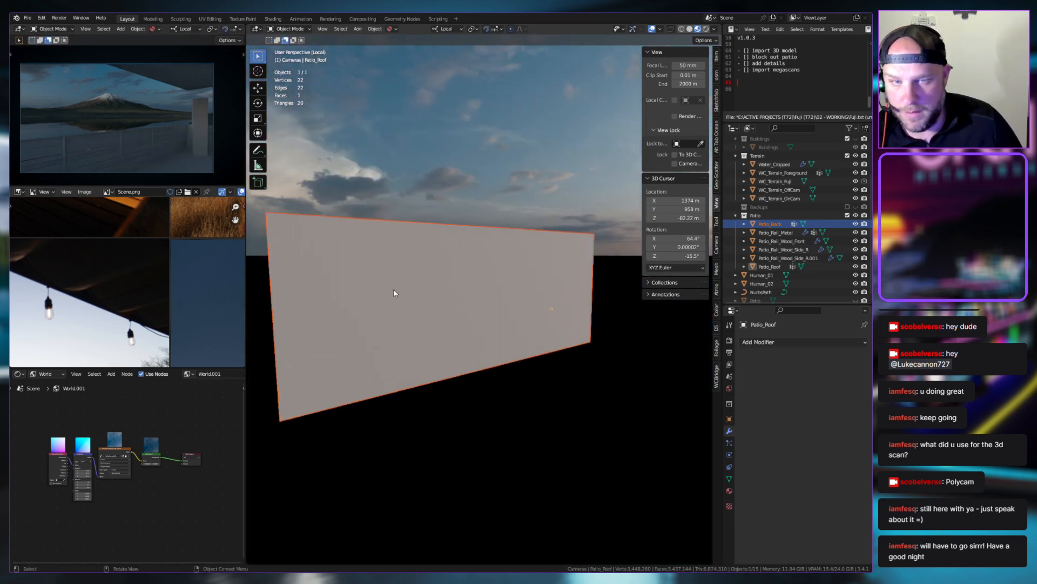
key(KP_Divide)
middle_drag(429, 324, 498, 320)
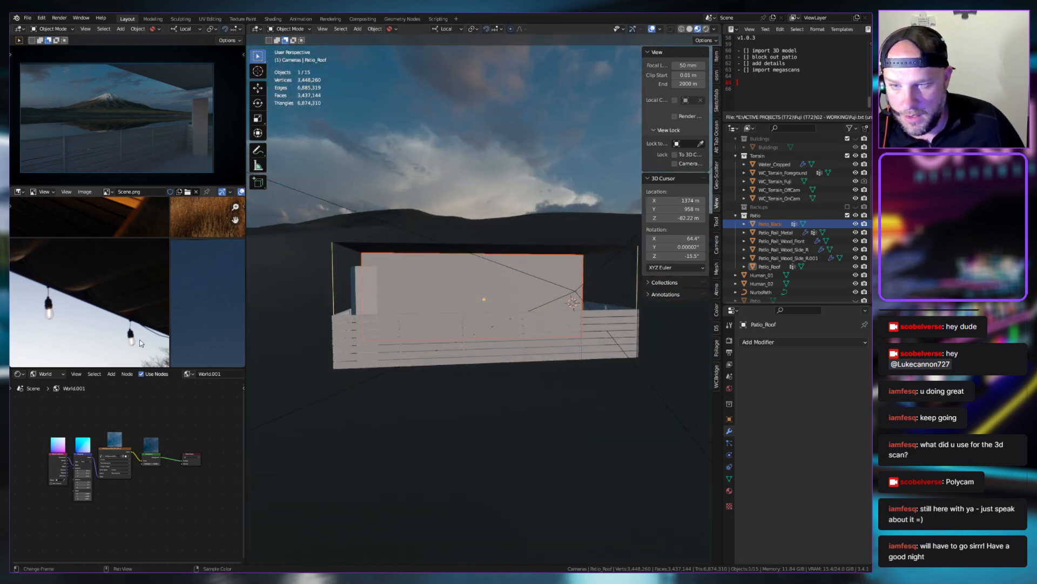
Survey the wider board of Fuji reference photos and compare the back wall with the scan, leaving the scan hidden
scroll(129, 292, down, 4)
scroll(125, 295, down, 1)
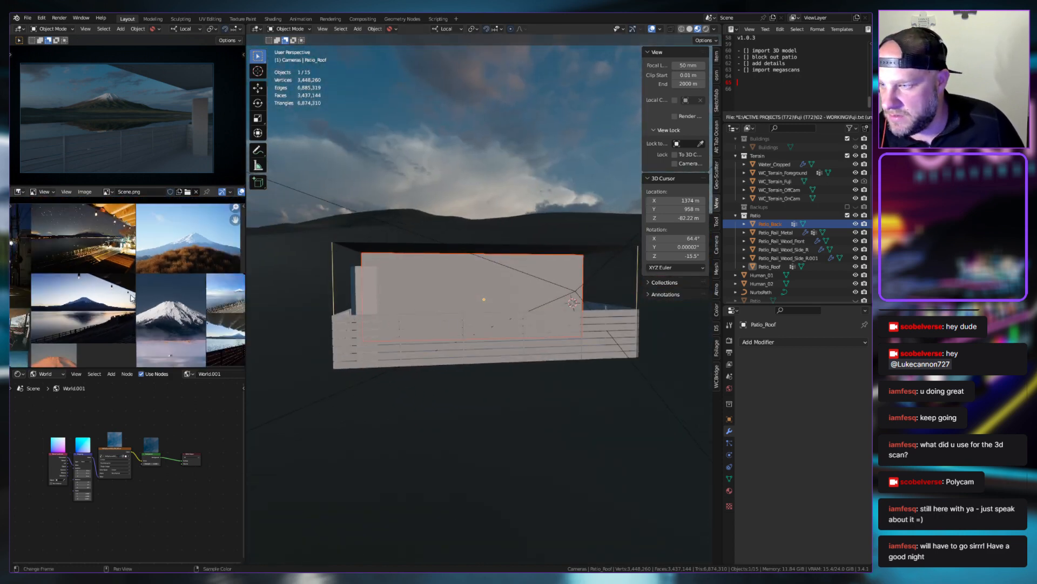
scroll(486, 281, up, 2)
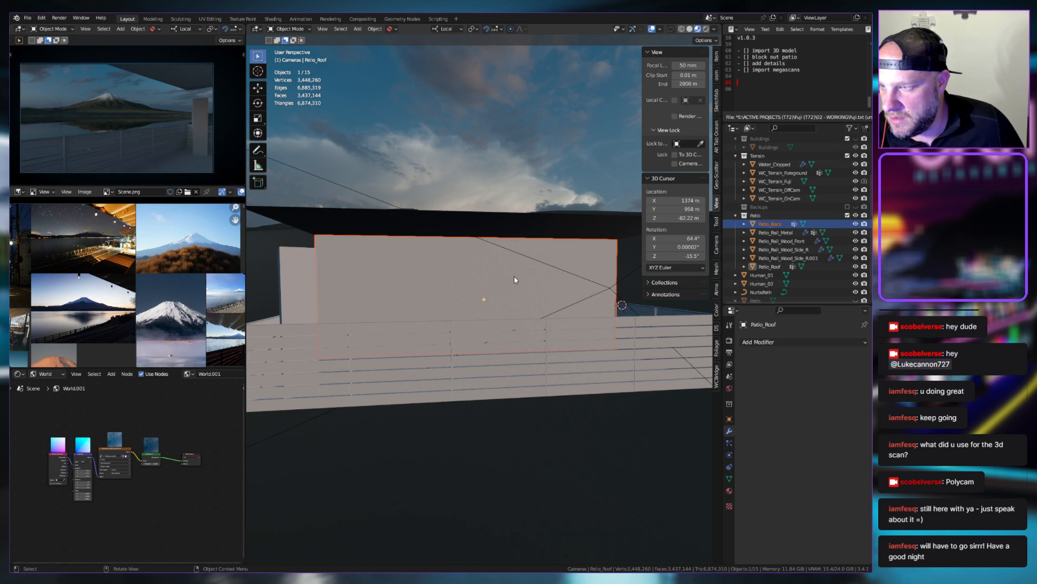
click(856, 300)
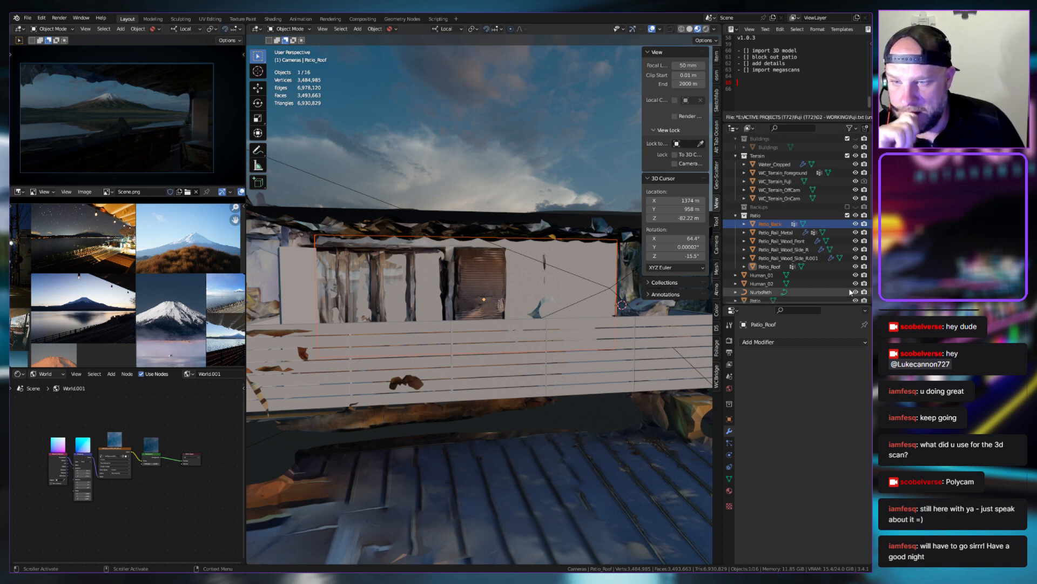
scroll(859, 301, down, 1)
click(855, 295)
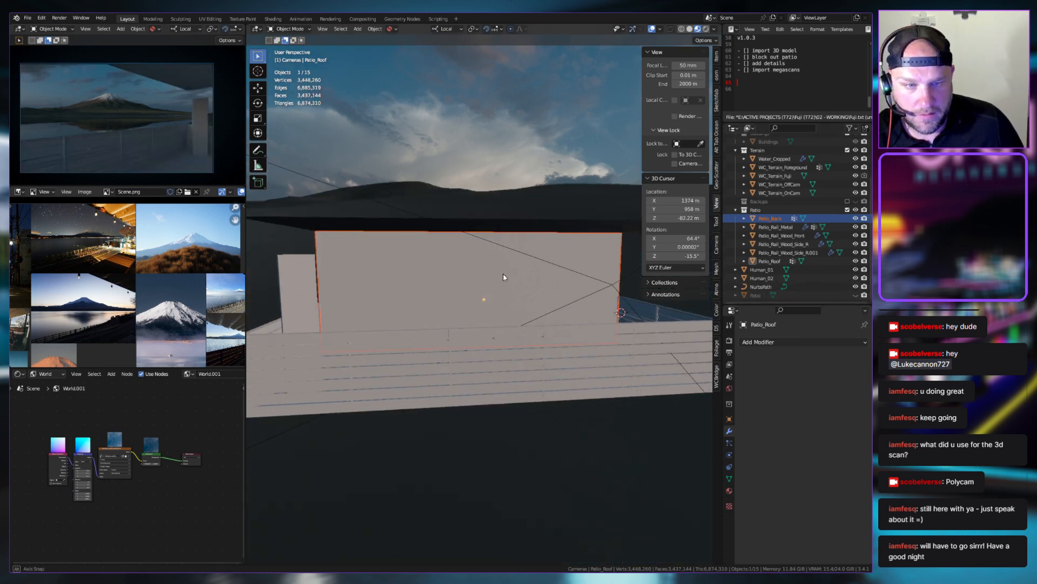
scroll(518, 251, down, 1)
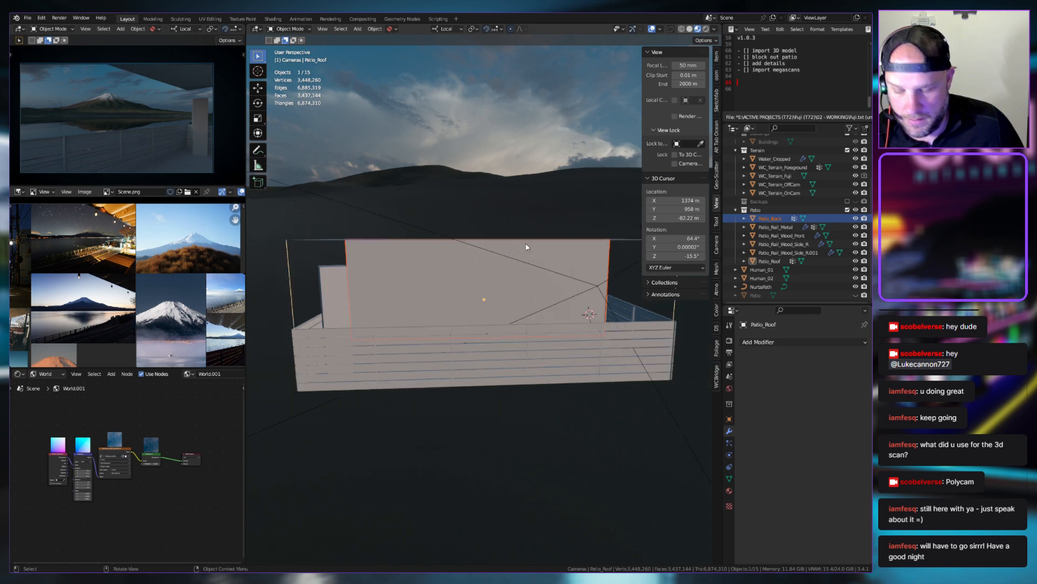
Select the Patio_Back wall and isolate it in local view
key(Tab)
key(Tab)
click(428, 284)
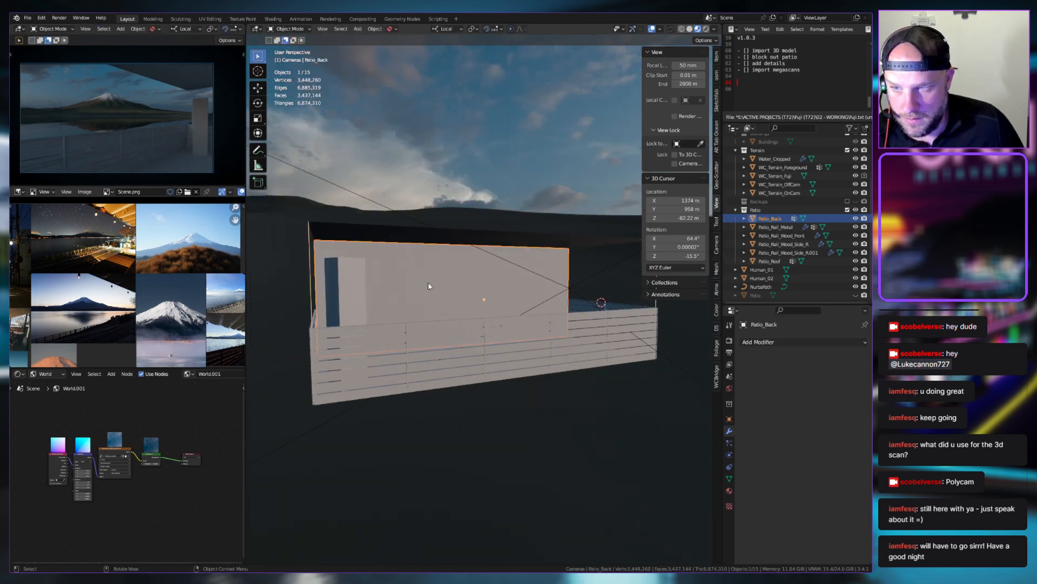
key(KP_Divide)
scroll(424, 285, up, 2)
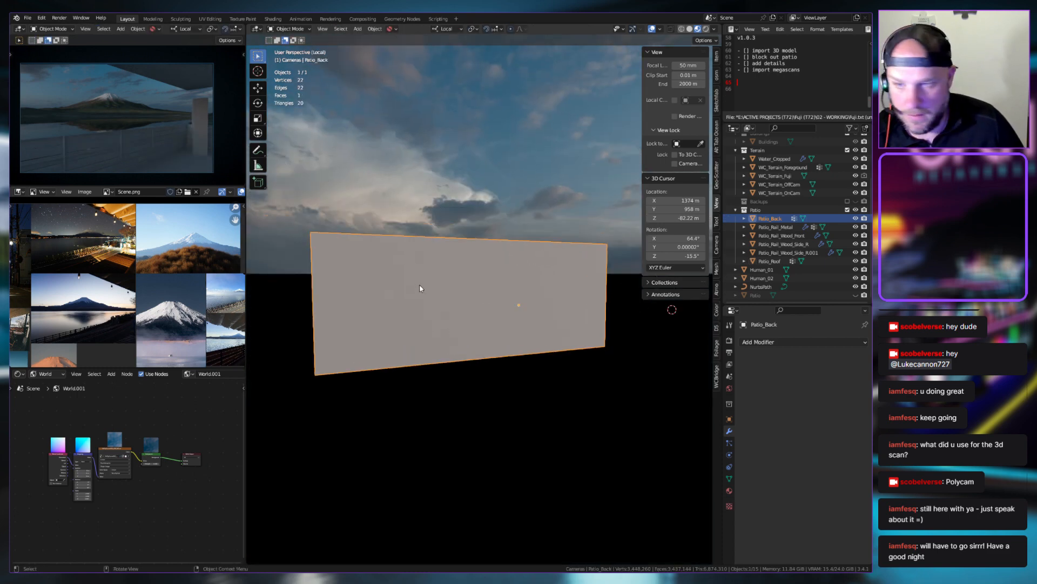
scroll(416, 285, down, 1)
Try to add a loop cut to the Patio_Back mesh in Edit Mode
key(Tab)
key(ctrl+r)
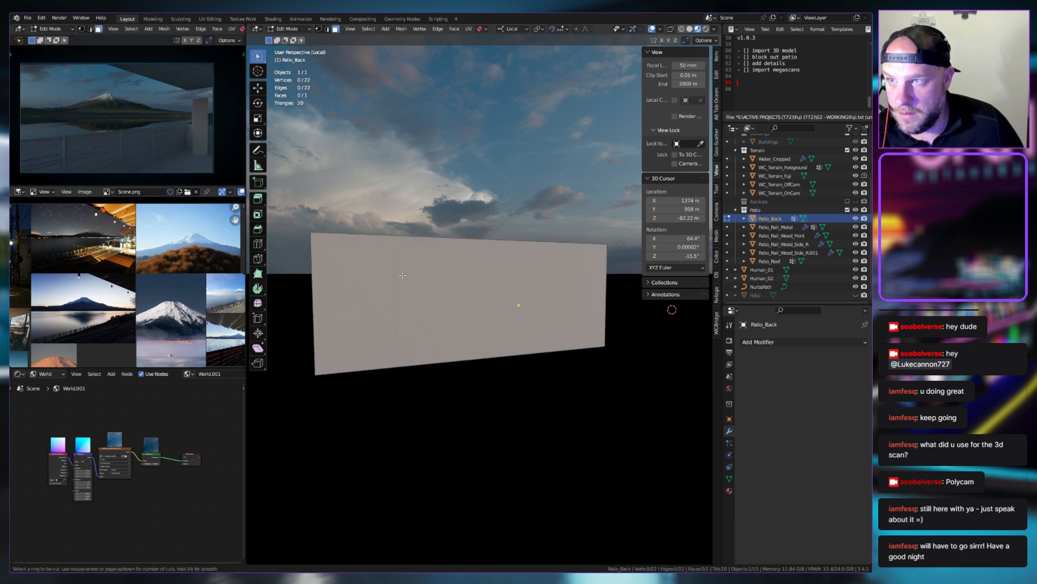
key(a)
click(407, 221)
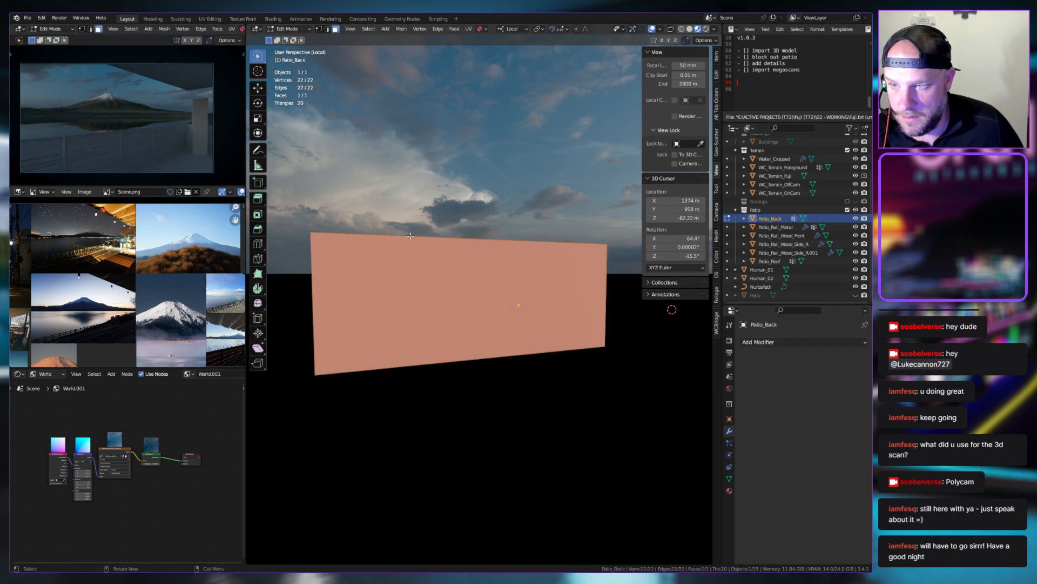
key(Escape)
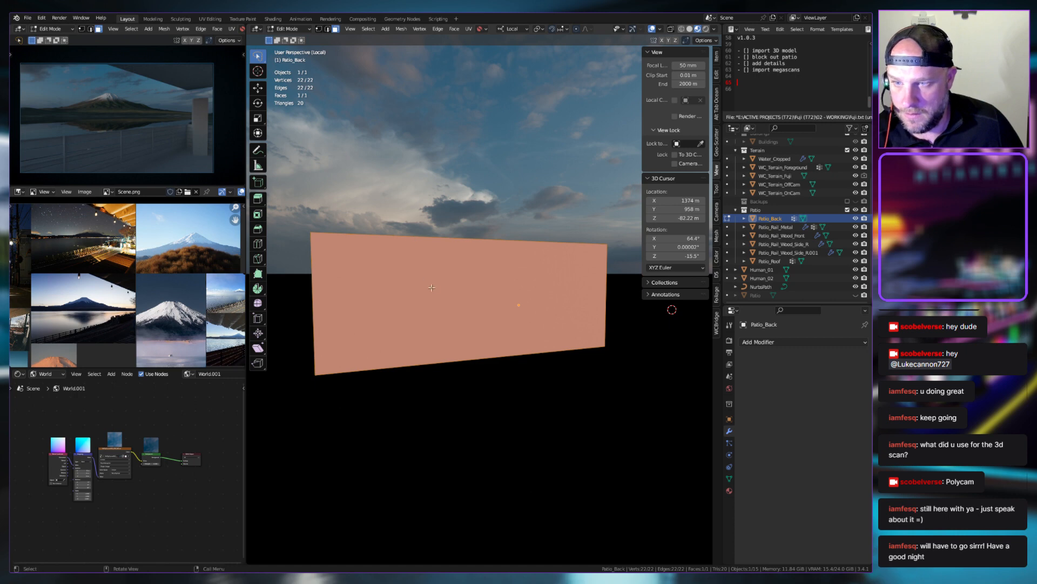
Return to Object Mode and apply the scale of the Patio_Back wall
key(Tab)
middle_drag(431, 281, 419, 279)
key(ctrl+a)
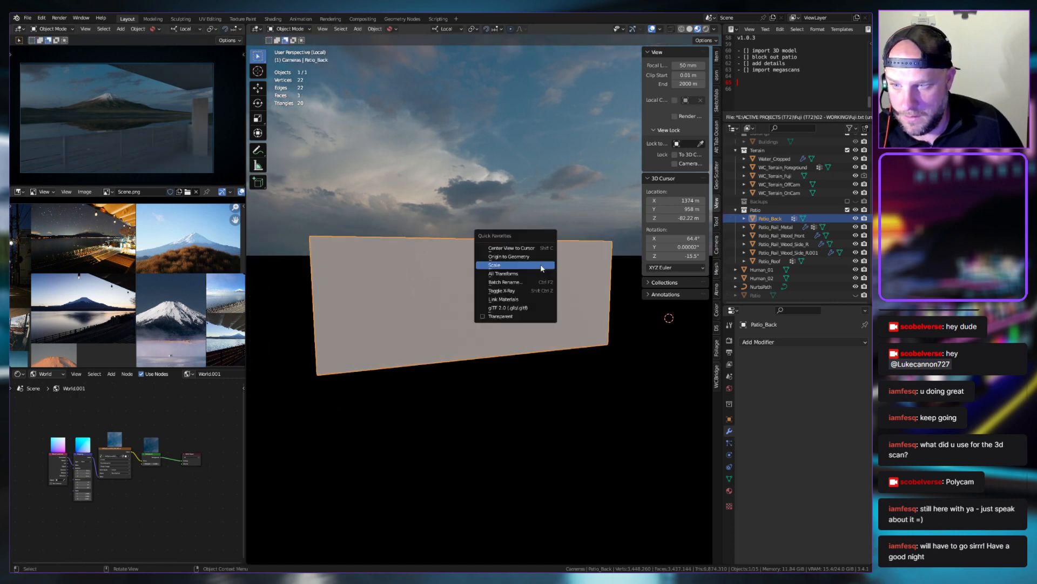
click(503, 265)
middle_drag(450, 283, 530, 282)
key(1)
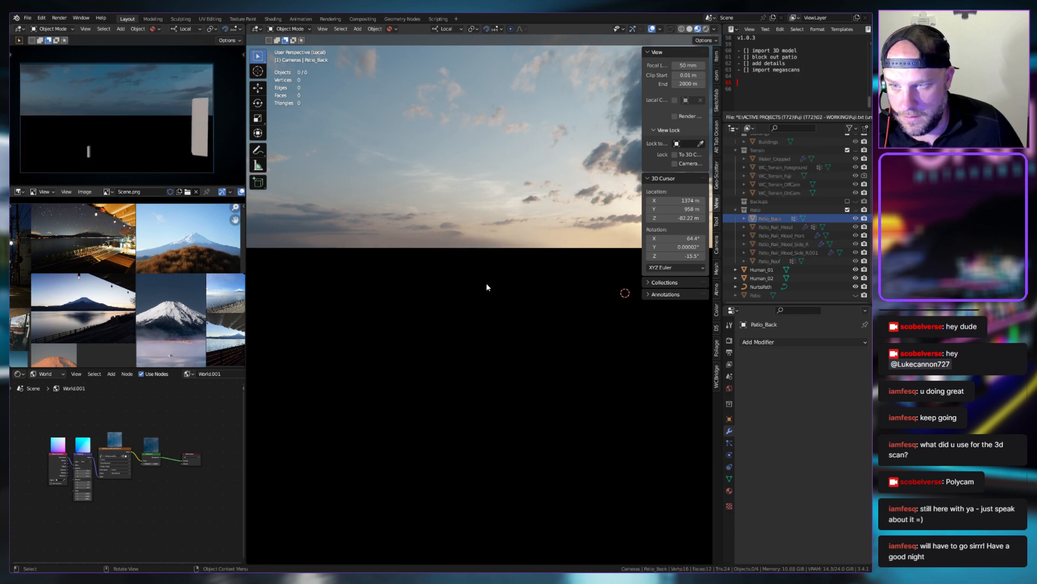
key(2)
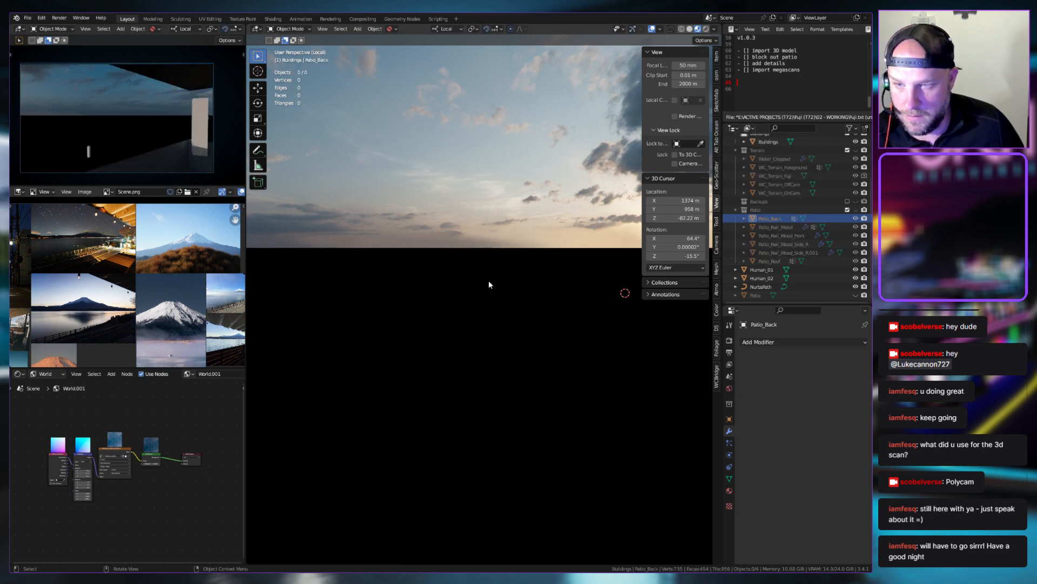
key(ctrl+z)
key(ctrl+z)
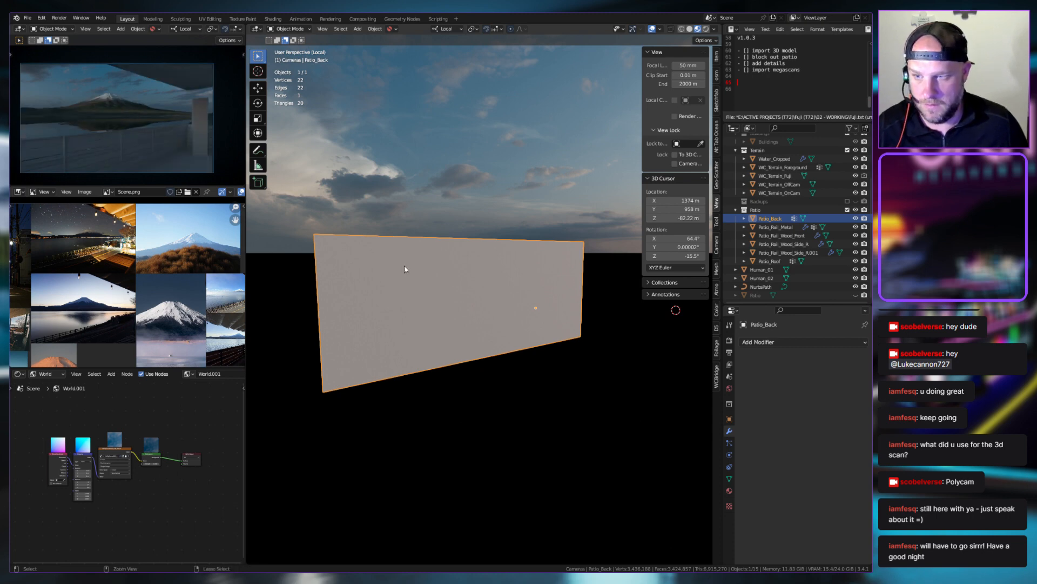
Retry a loop cut on the Patio_Back wall in Edit Mode with vertex selection
key(Tab)
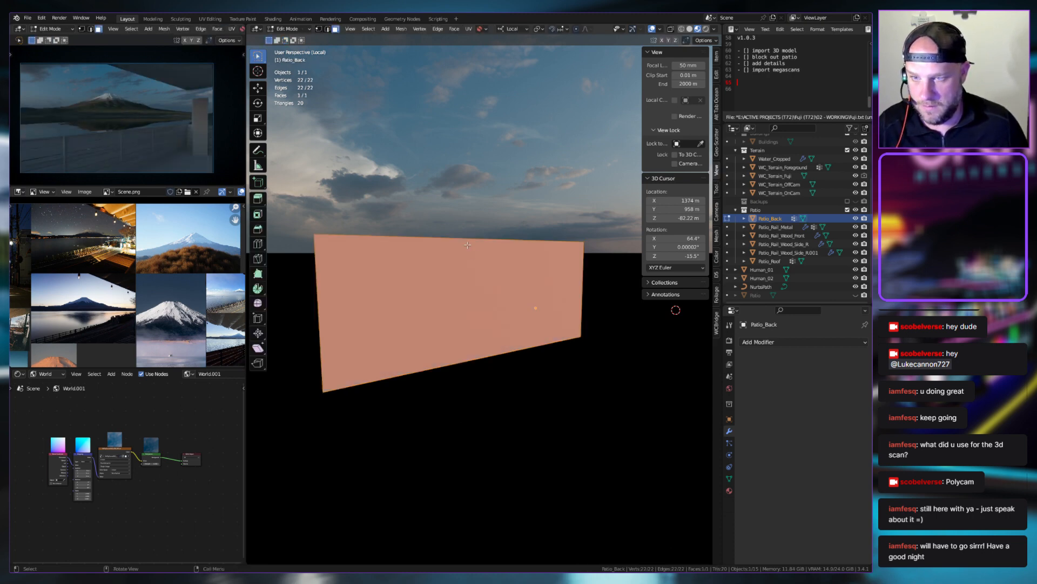
key(ctrl+r)
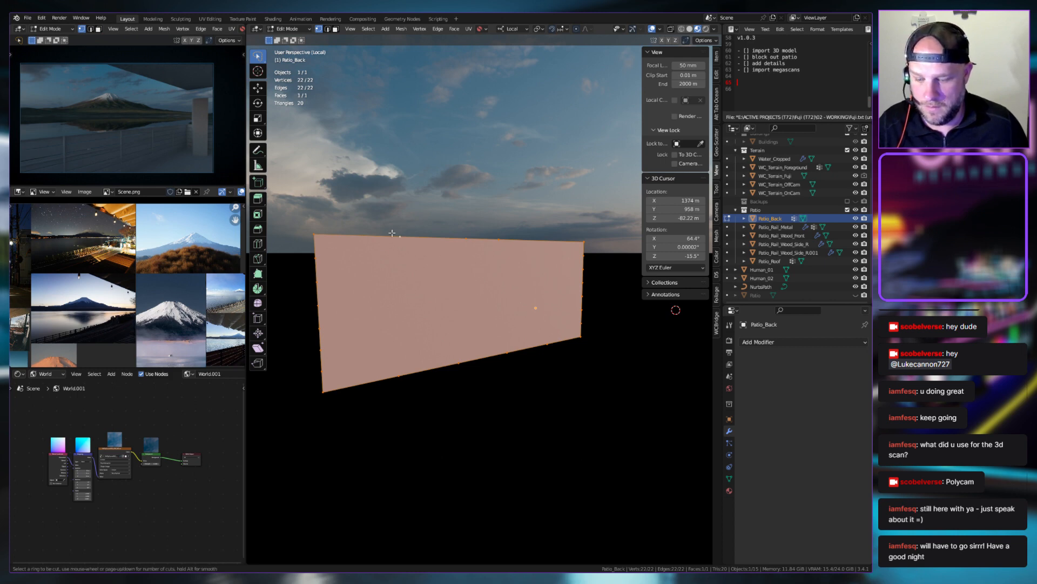
right_click(446, 287)
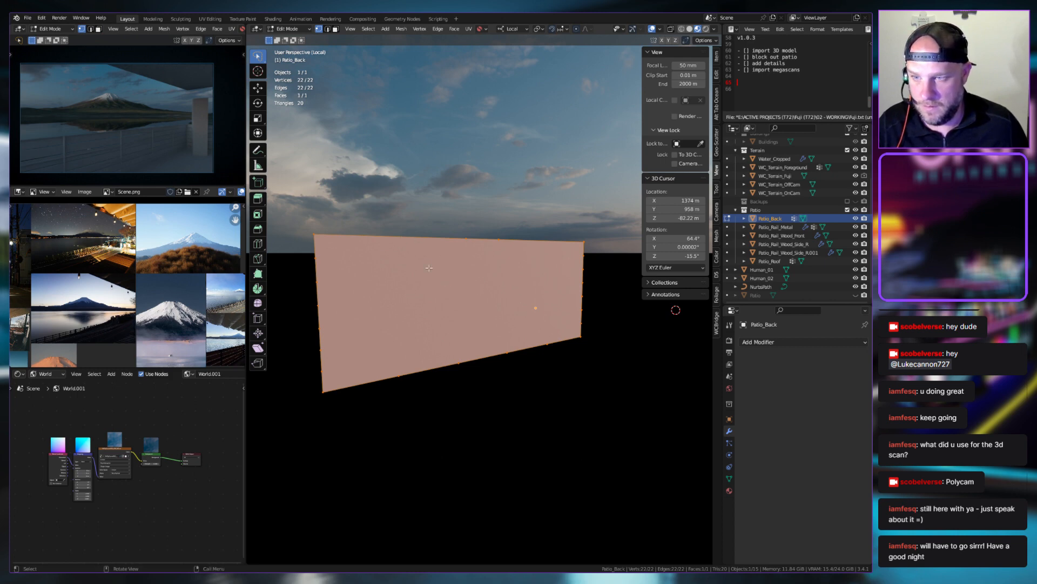
Examine the Patio_Back outline for extra vertices, testing a move of one side-edge vertex and cancelling it
scroll(446, 287, down, 4)
middle_drag(446, 287, 546, 278)
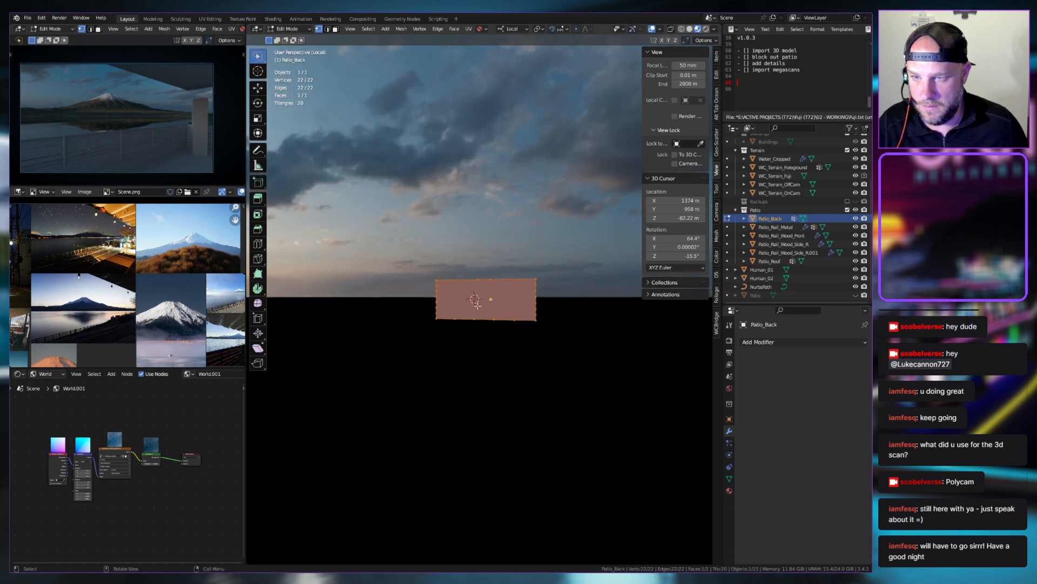
scroll(486, 301, up, 3)
middle_drag(488, 301, 521, 317)
key(Tab)
middle_drag(449, 310, 515, 320)
key(Tab)
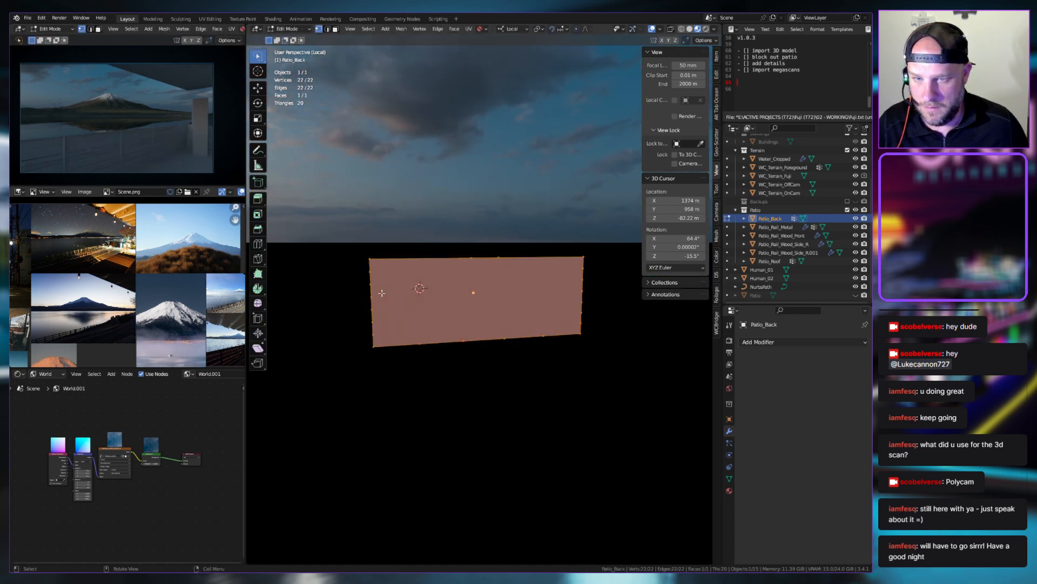
click(394, 284)
key(g)
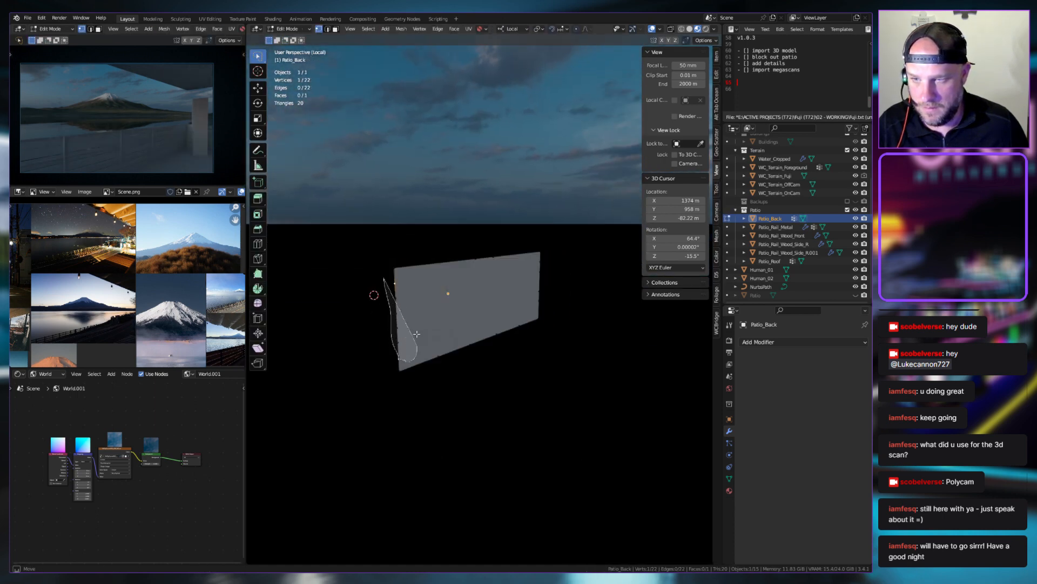
right_click(376, 294)
Dissolve all the extra vertices along the four borders of the Patio_Back wall, keeping only its corners
alt+click(396, 325)
middle_drag(396, 324, 425, 350)
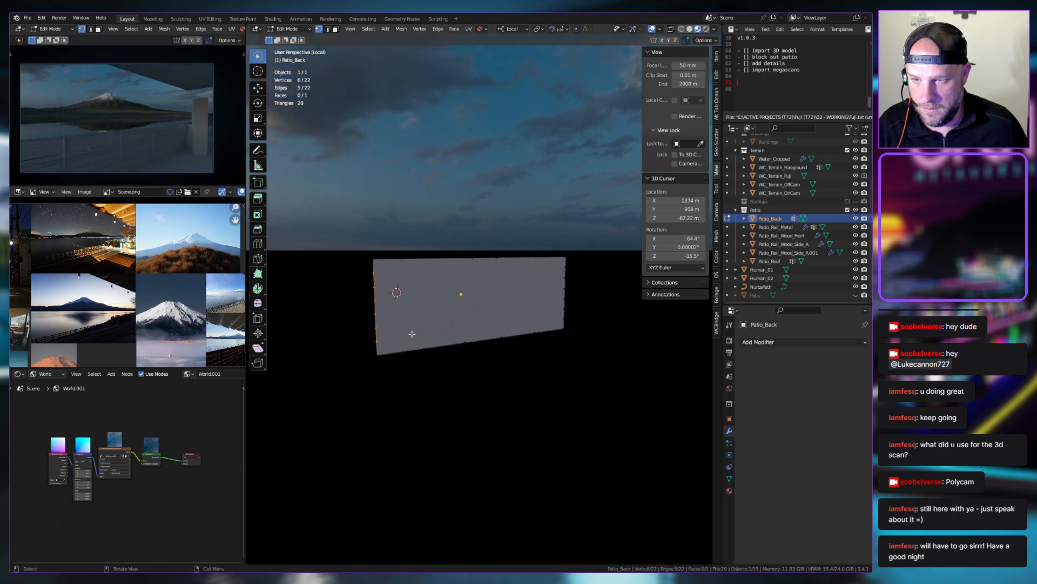
mouse_move(411, 334)
ctrl+right_down()
mouse_move(546, 348)
mouse_move(551, 324)
mouse_move(567, 319)
ctrl+right_up()
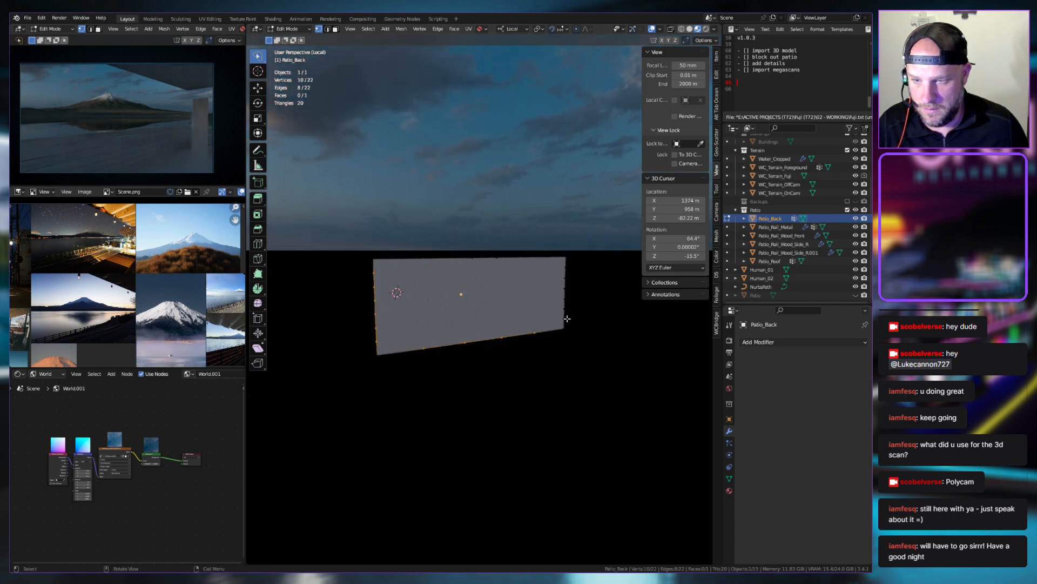
middle_drag(567, 319, 528, 346)
mouse_move(528, 346)
ctrl+right_down()
mouse_move(513, 310)
mouse_move(540, 287)
mouse_move(506, 333)
ctrl+right_up()
mouse_move(415, 281)
ctrl+right_down()
mouse_move(410, 302)
mouse_move(435, 268)
ctrl+right_up()
key(x)
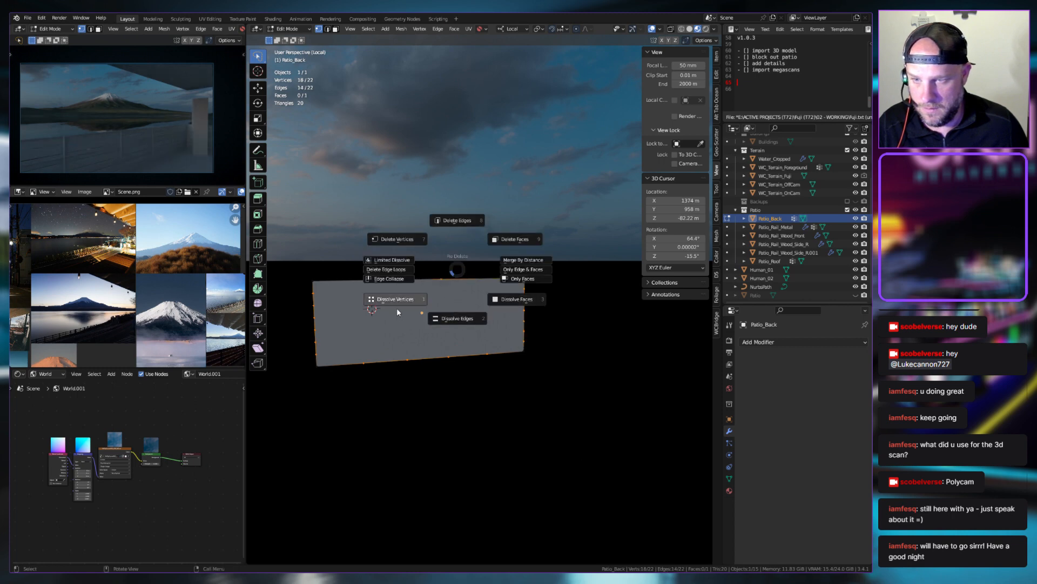
click(395, 299)
Inspect the simplified Patio_Back wall from both sides in Object Mode and Edit Mode
key(Tab)
middle_drag(492, 303, 388, 306)
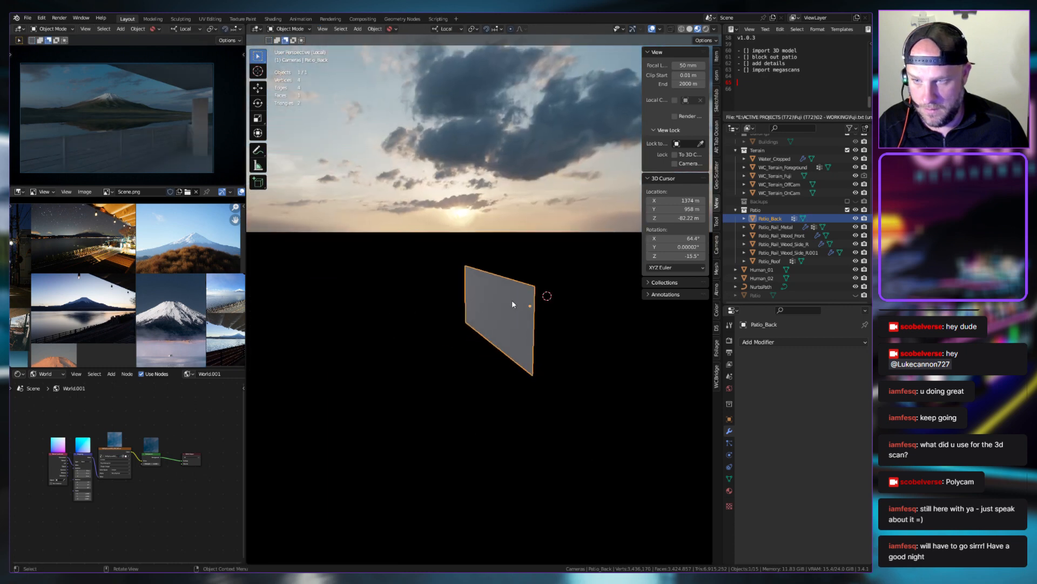
middle_drag(524, 296, 433, 302)
key(Tab)
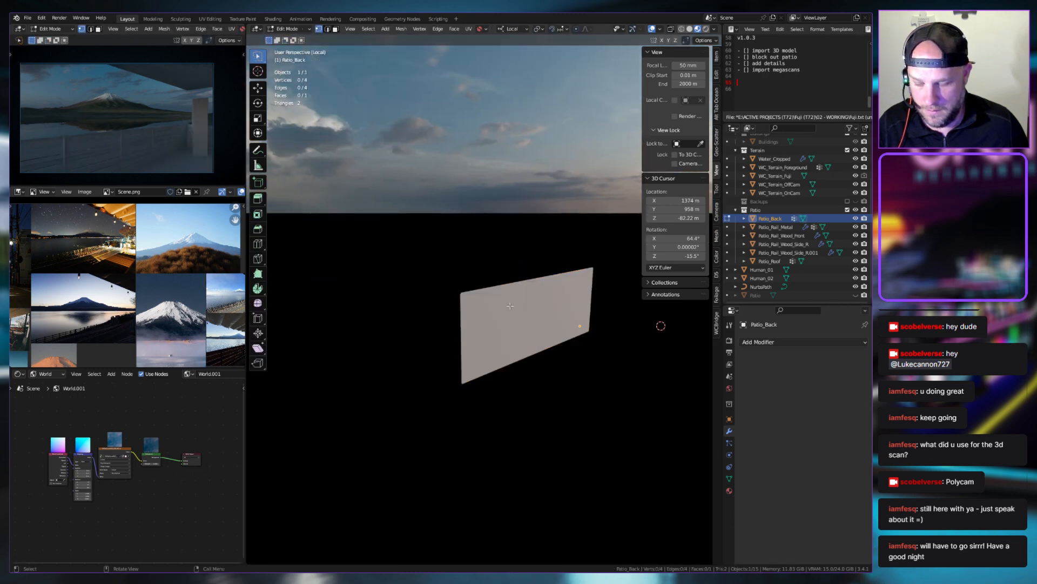
mouse_move(505, 316)
middle_down()
mouse_move(475, 301)
mouse_move(427, 301)
mouse_move(507, 280)
mouse_move(505, 308)
middle_up()
key(a)
key(Tab)
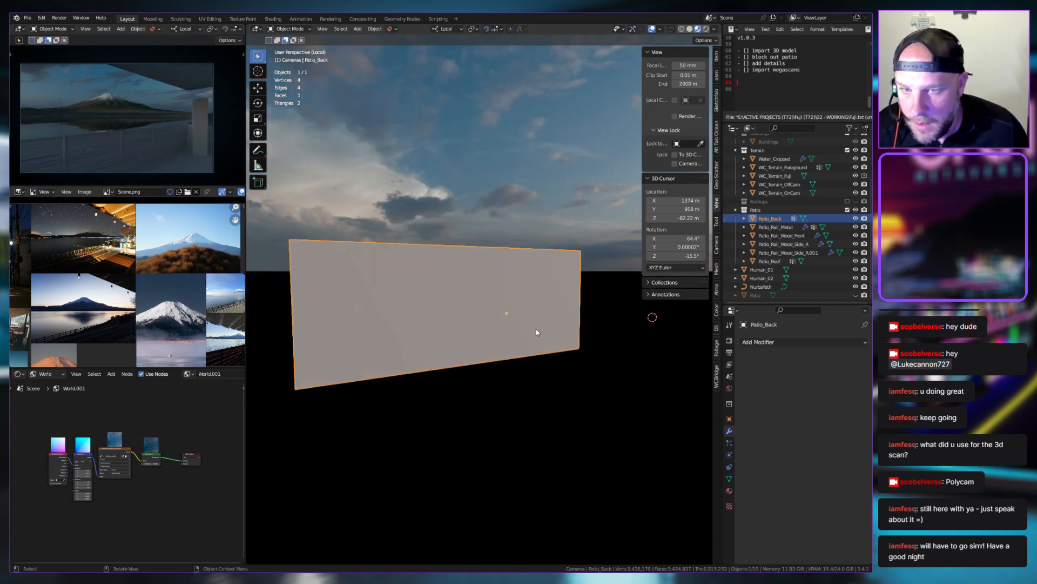
Test evenly spaced vertical loop cuts on the Patio_Back wall with two to five cuts, and discard them
key(Tab)
key(ctrl+r)
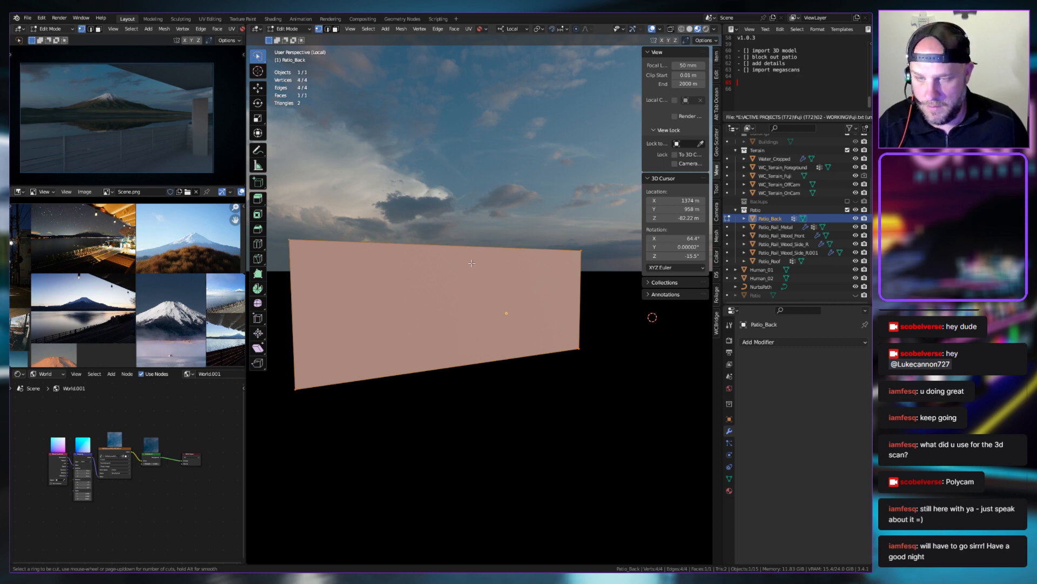
scroll(465, 253, up, 3)
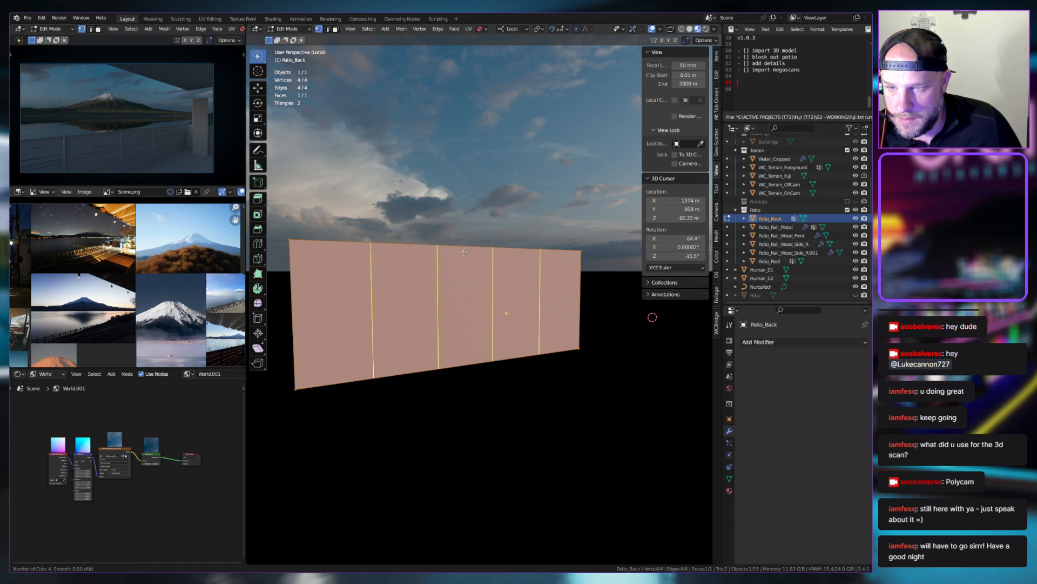
scroll(464, 253, up, 1)
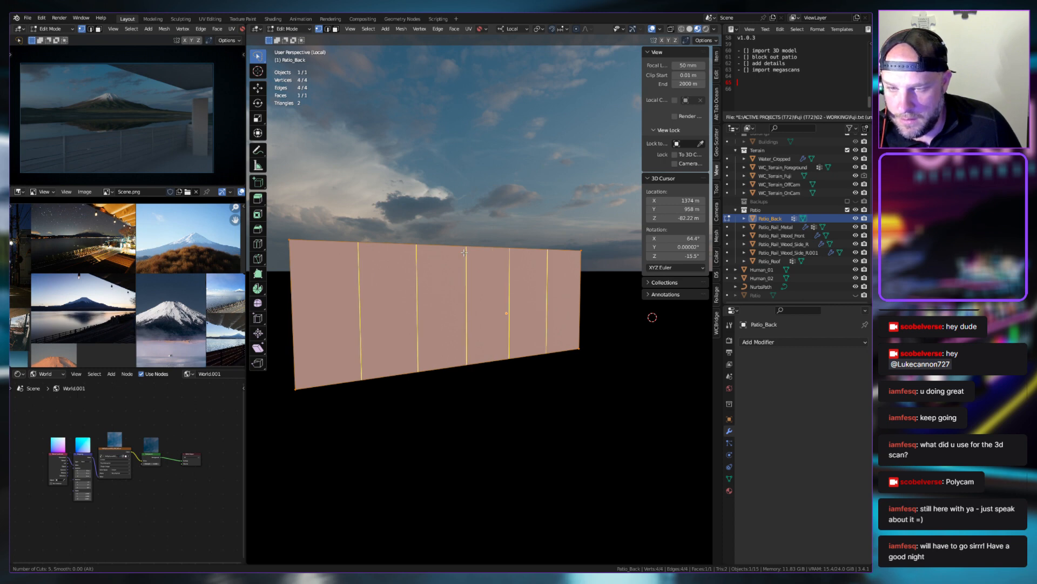
scroll(465, 253, down, 2)
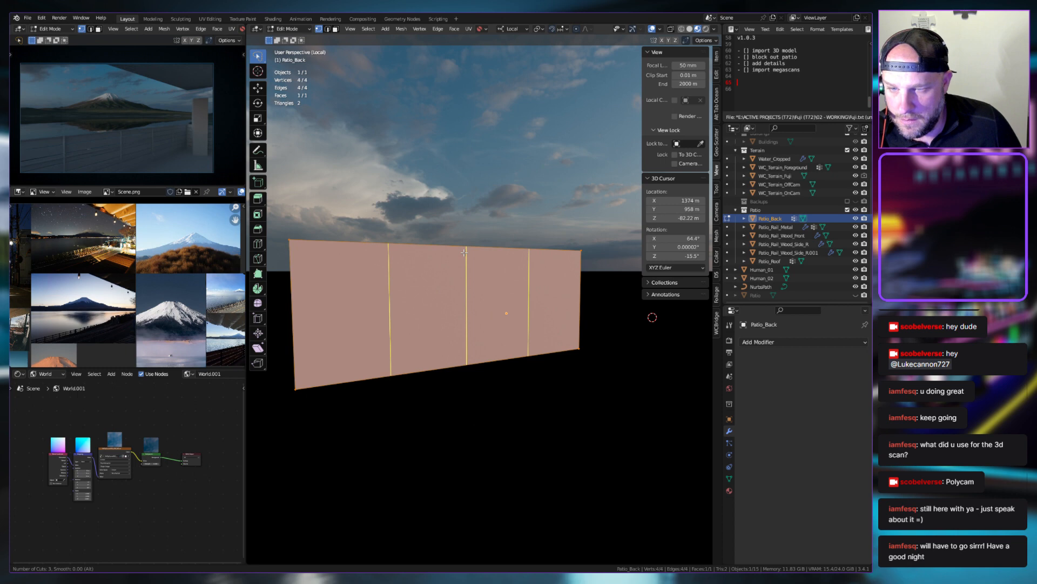
scroll(464, 253, up, 1)
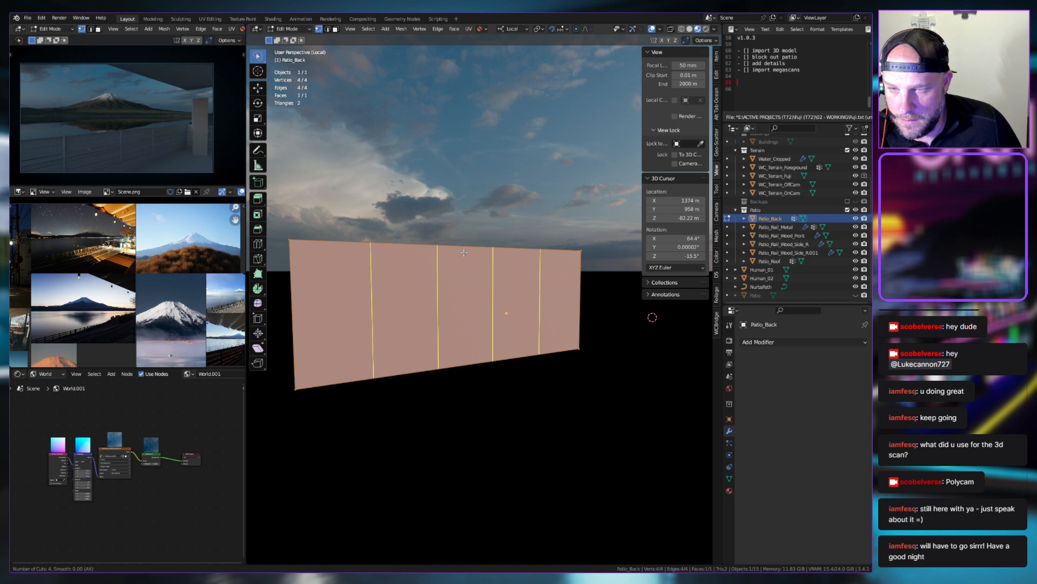
scroll(464, 252, down, 1)
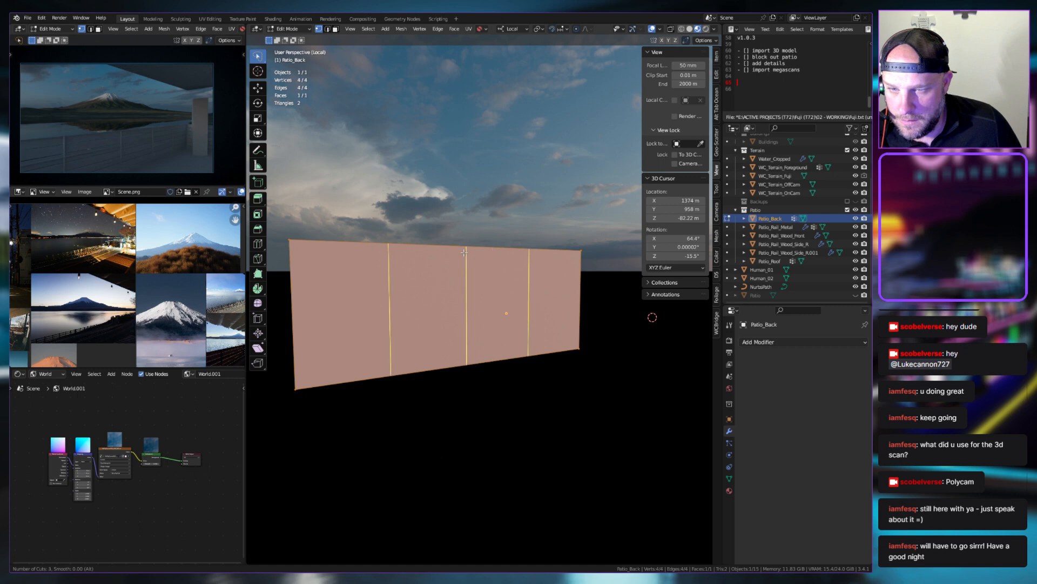
scroll(465, 252, down, 1)
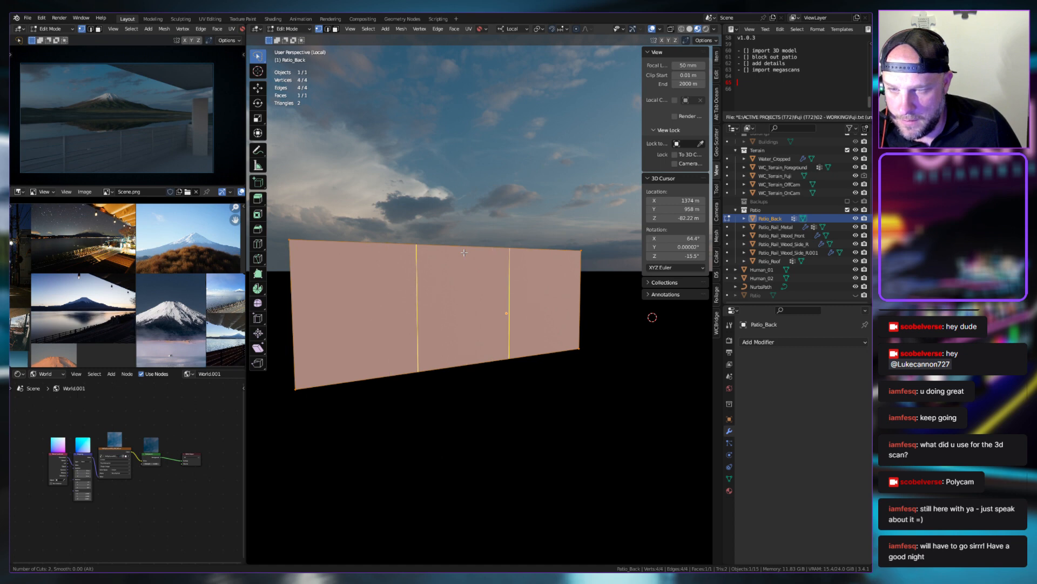
click(464, 253)
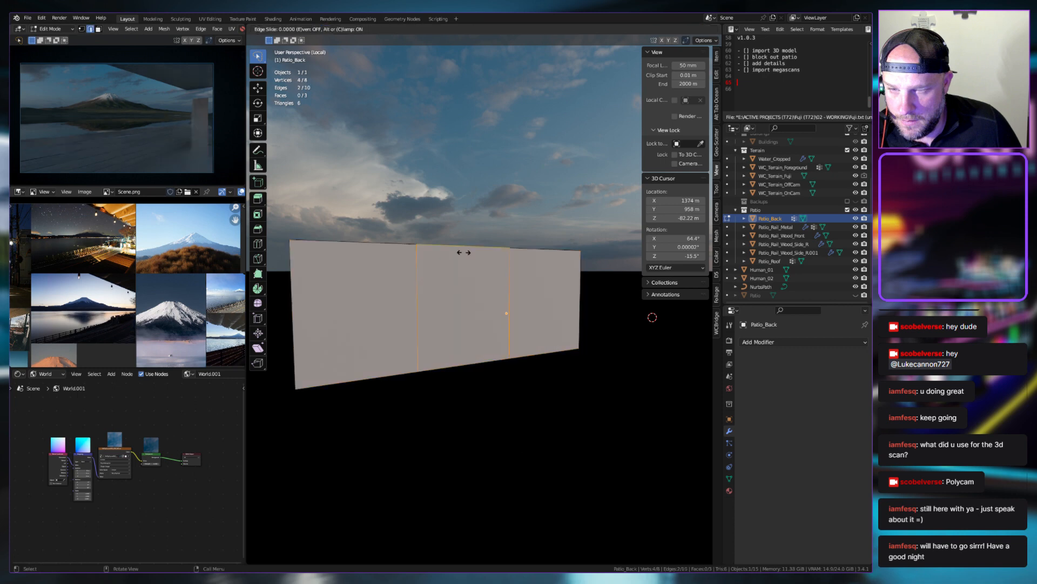
right_click(457, 252)
key(ctrl+z)
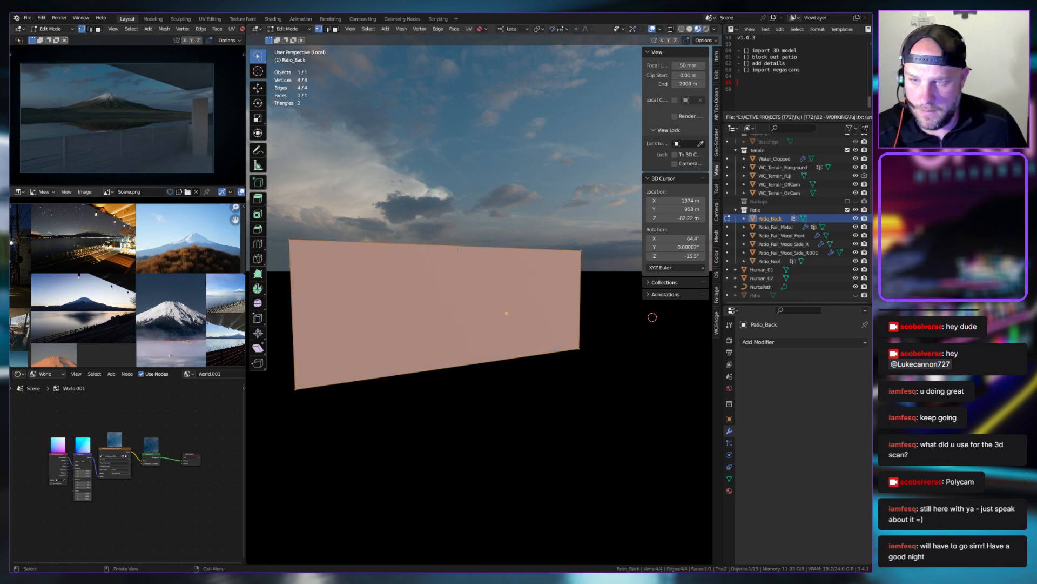
key(ctrl+r)
scroll(463, 252, up, 1)
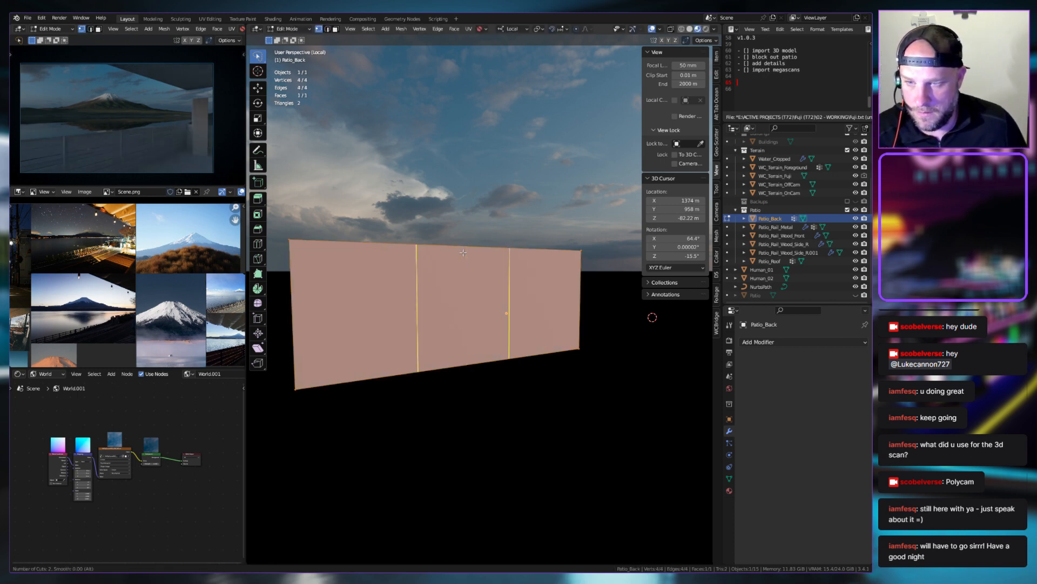
right_click(457, 257)
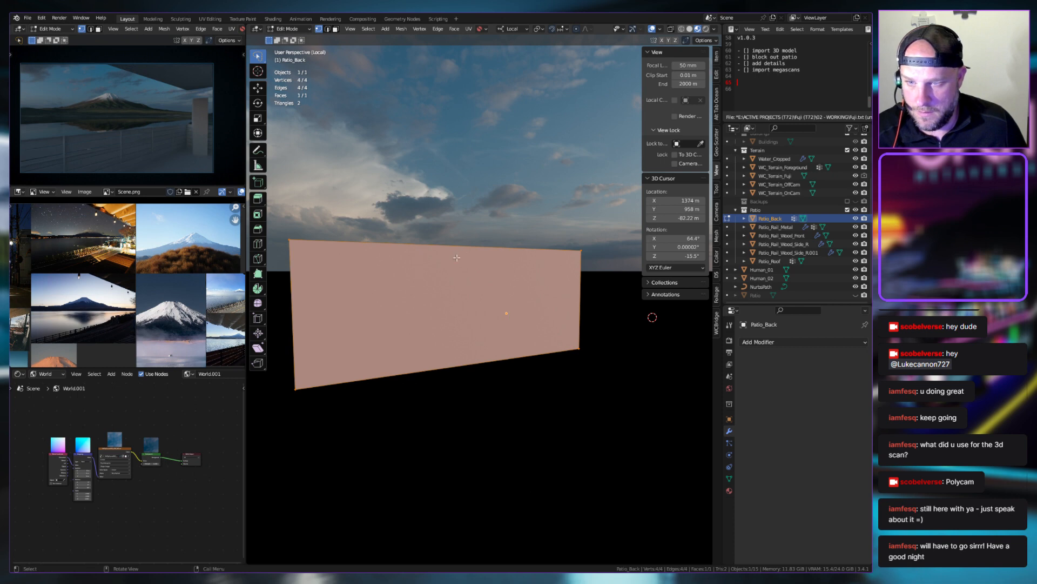
Add two vertical loop cuts to the Patio_Back wall and scale them closer together along local X by about 0.525
key(ctrl+r)
scroll(462, 258, up, 1)
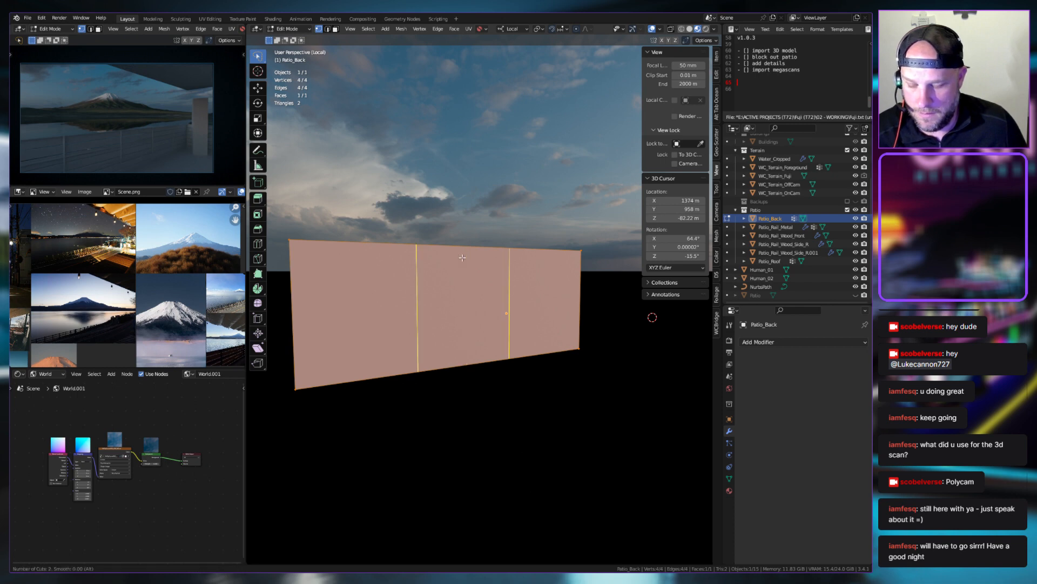
click(462, 258)
right_click(464, 257)
key(s)
key(x)
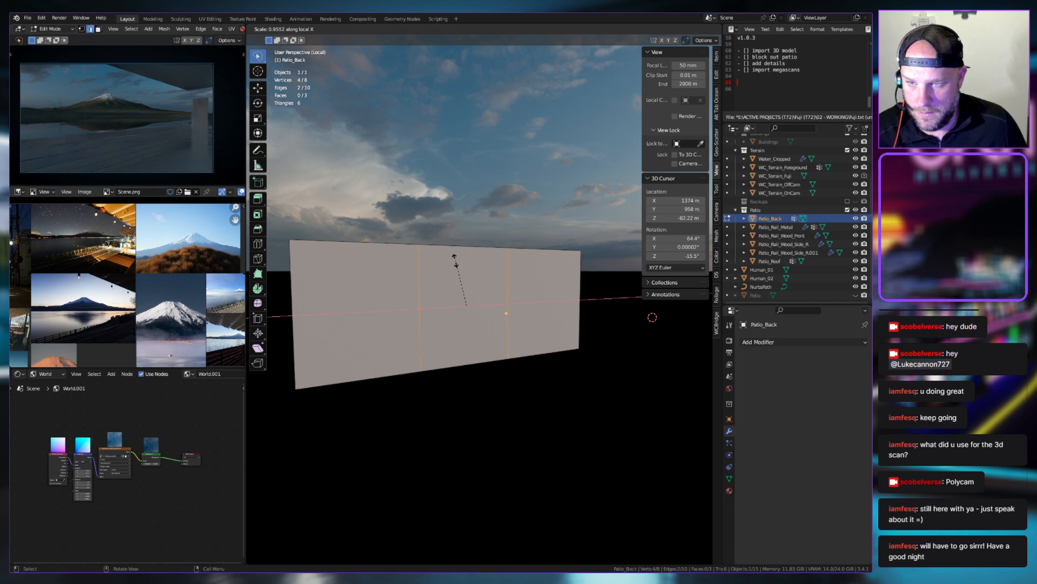
click(460, 282)
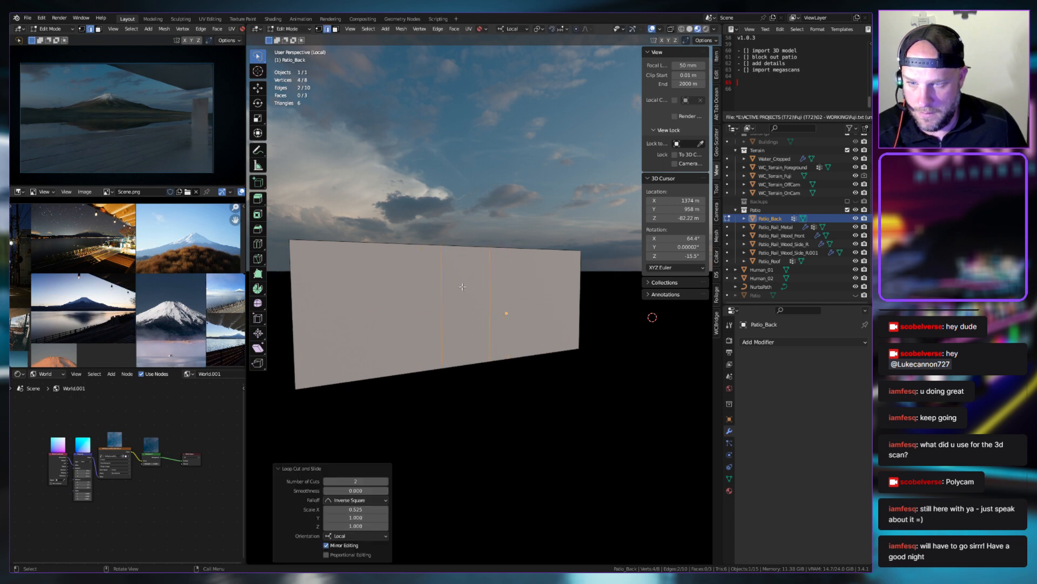
Add two horizontal loop cuts to the Patio_Back wall and scale them apart along local Z by about 2.776, near the wall's upper and lower borders
shift+middle_drag(463, 282, 521, 309)
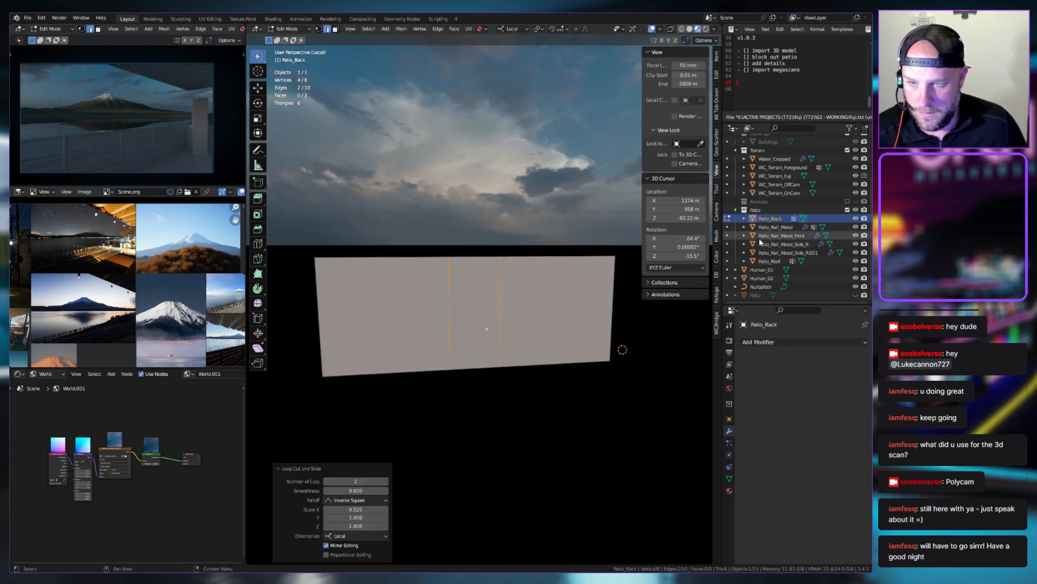
middle_drag(582, 269, 547, 289)
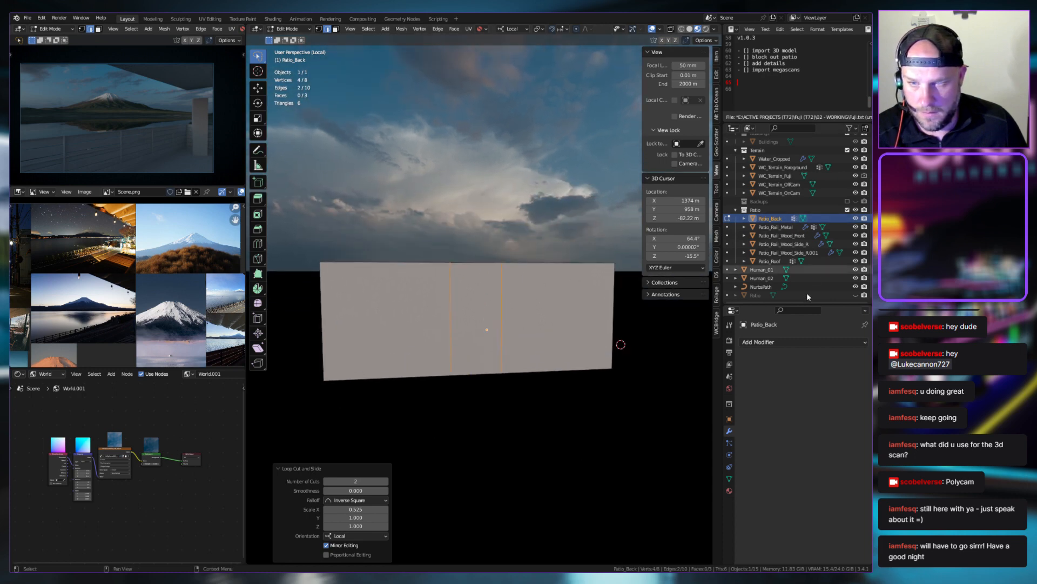
click(856, 295)
key(ctrl+r)
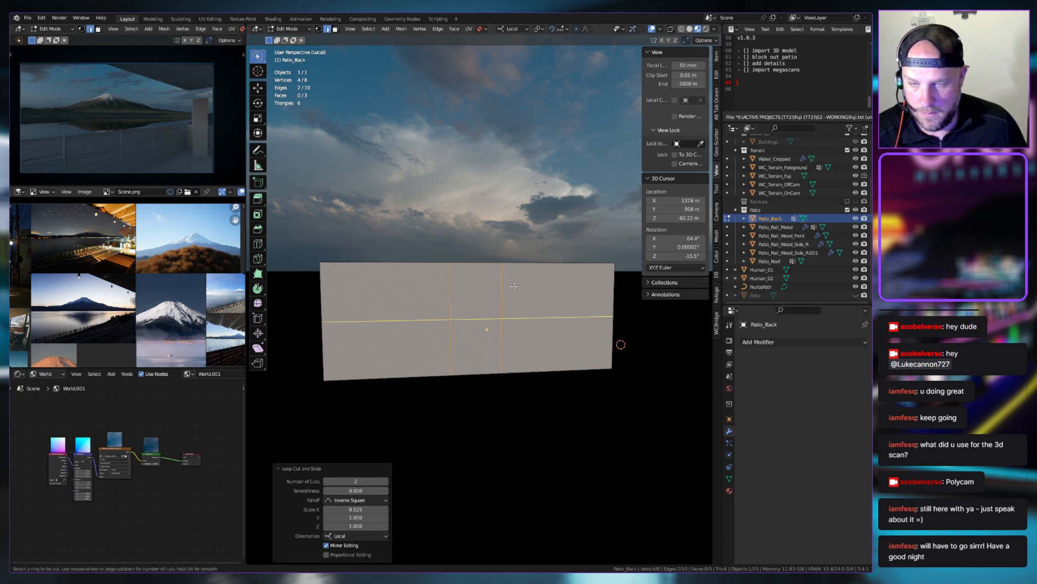
scroll(513, 295, up, 1)
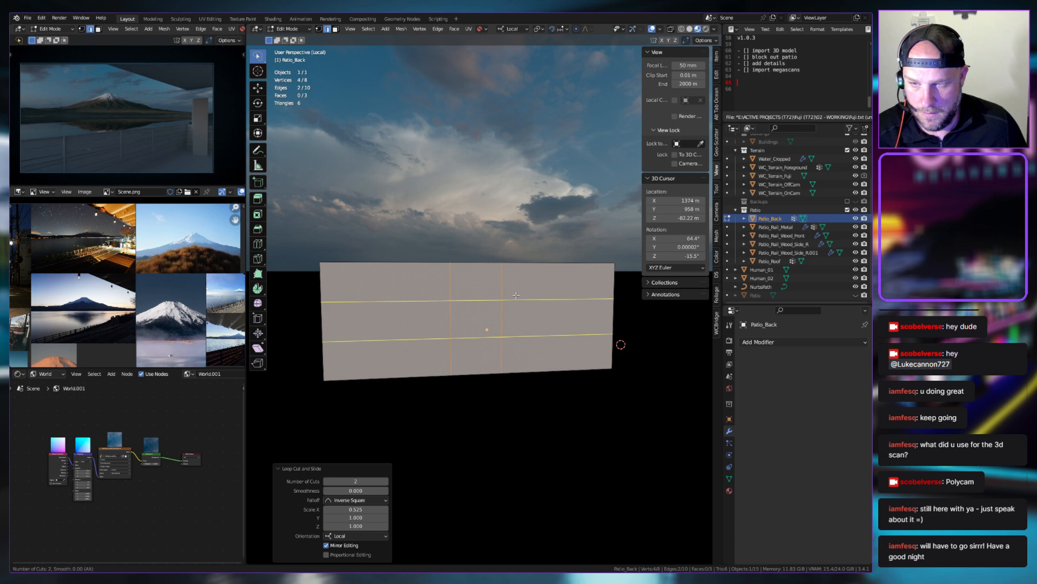
click(516, 295)
key(z)
key(z)
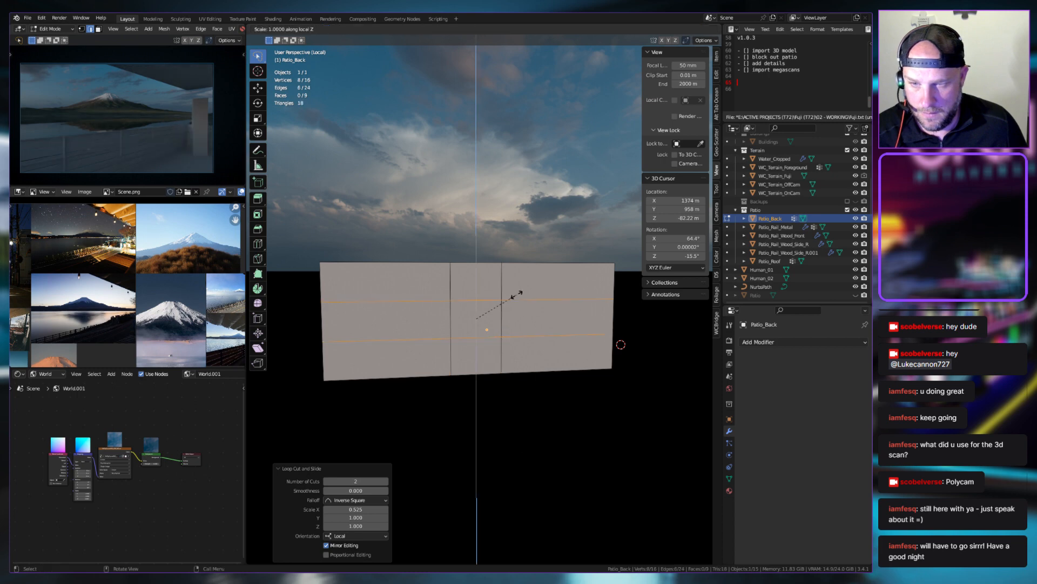
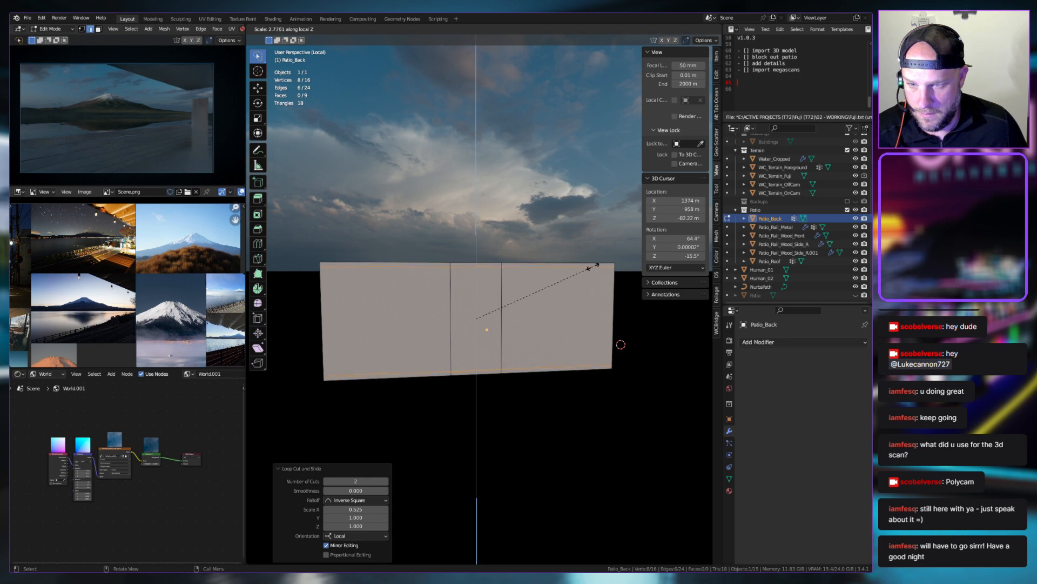
click(597, 264)
Add a vertical loop cut in the wall's right section and move it about 0.06 m along local X to near the right border
middle_drag(589, 269, 565, 279)
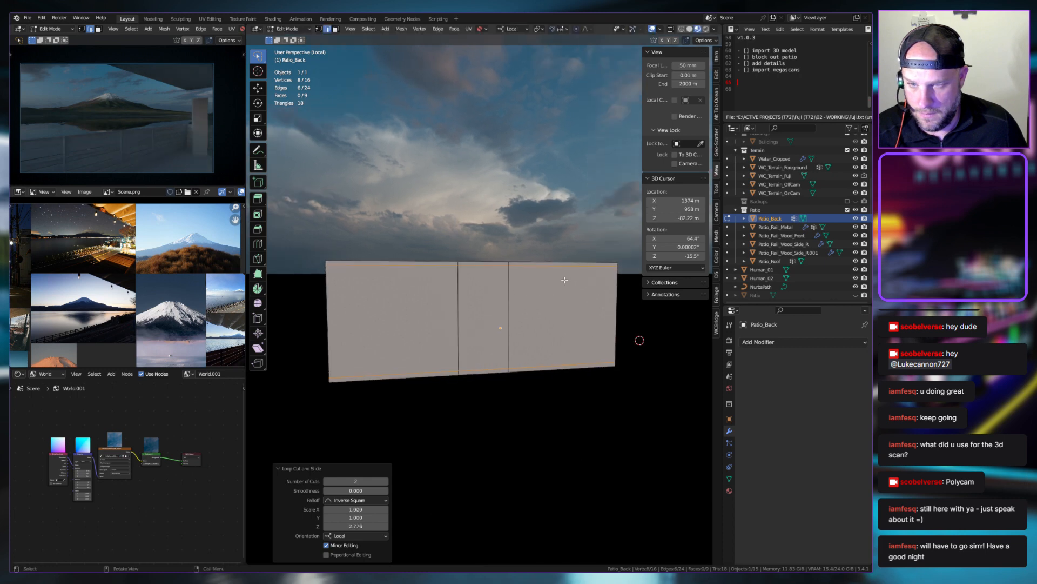
key(ctrl+r)
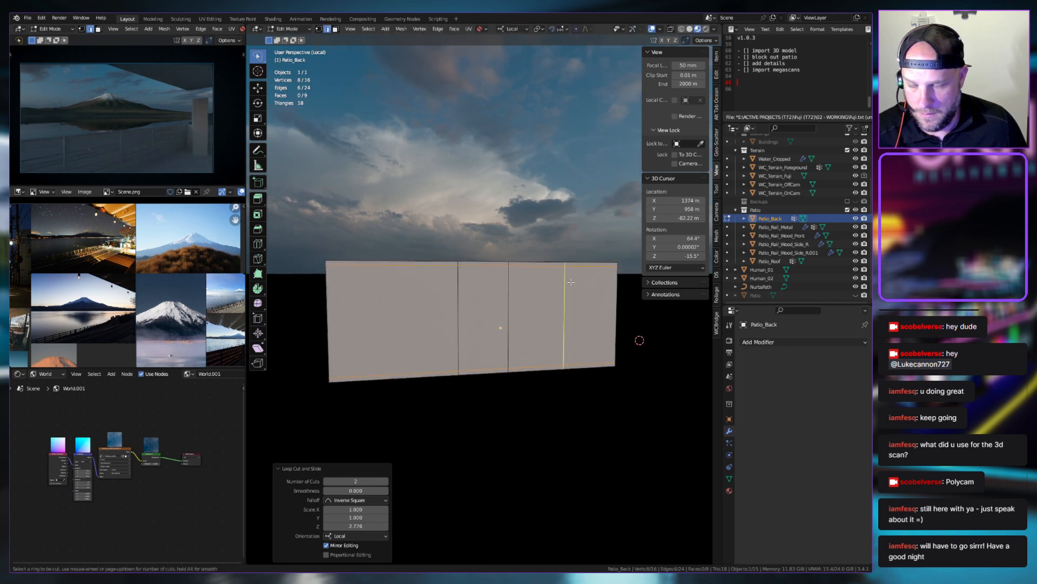
scroll(571, 282, up, 1)
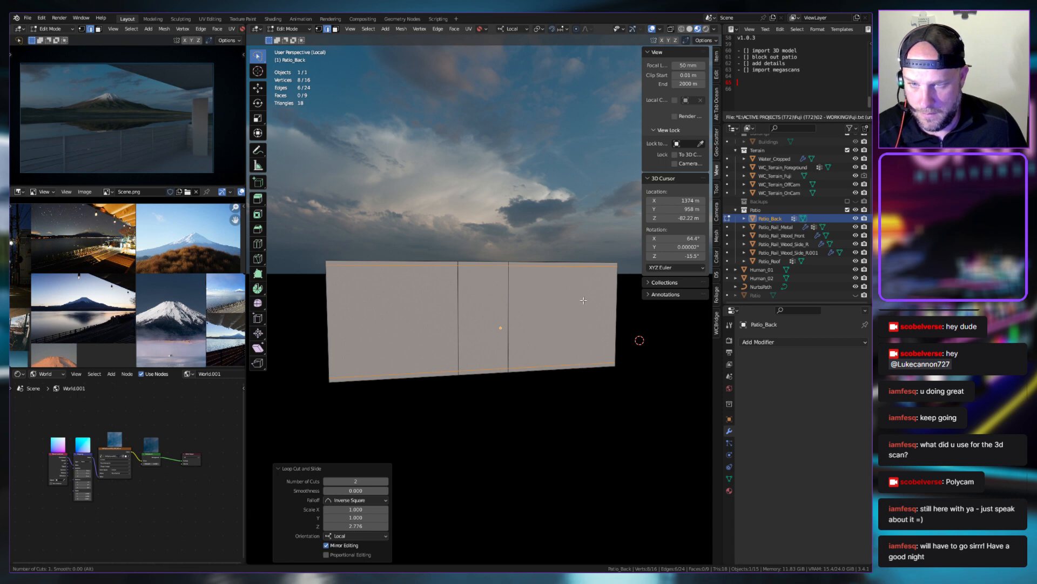
scroll(572, 286, down, 1)
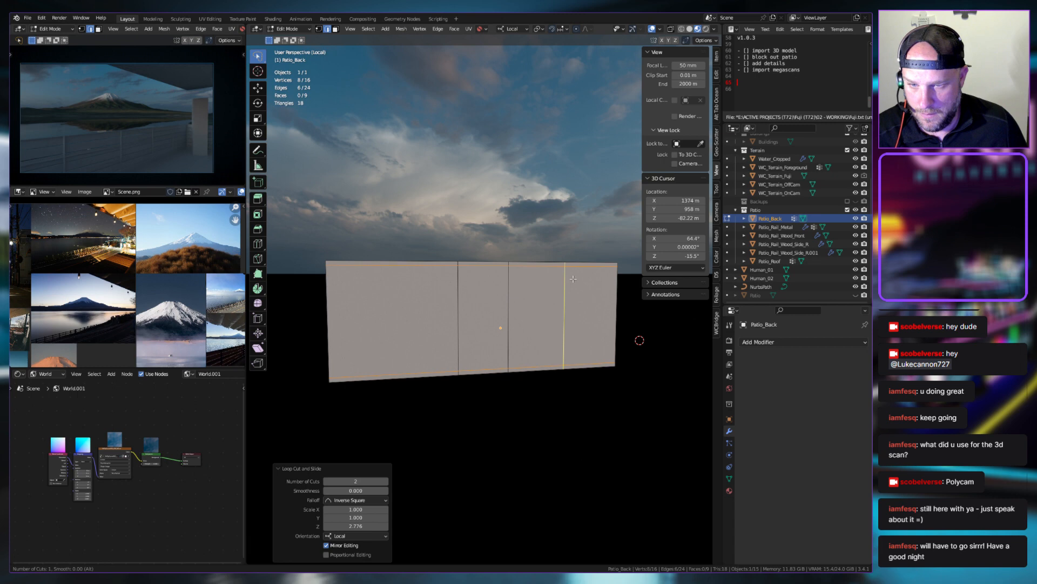
click(573, 279)
key(g)
key(x)
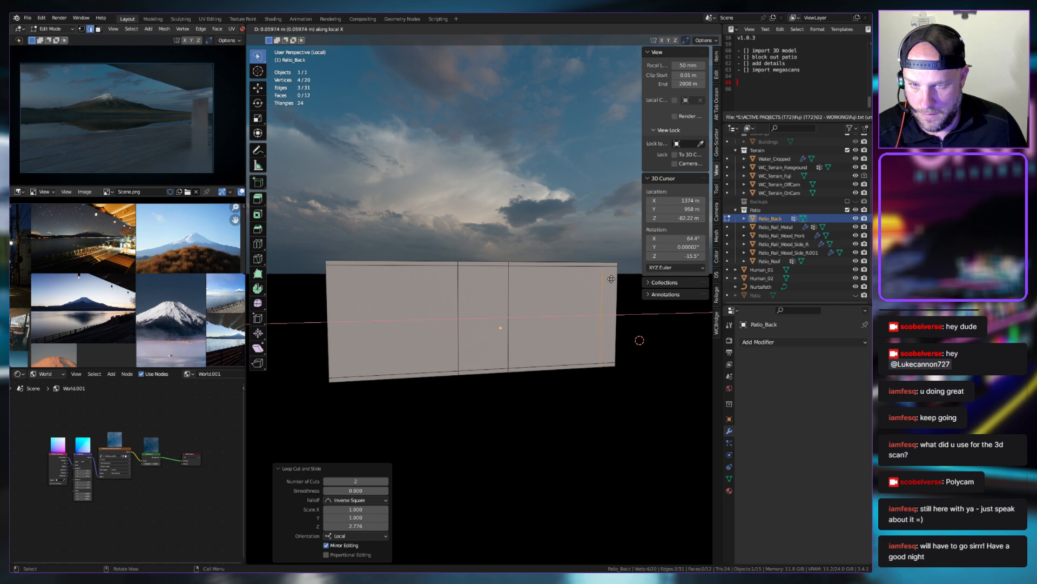
click(614, 278)
Add a vertical loop cut in the wall's left section, slide it close to the left border, and check the wall in Object Mode
click(374, 281)
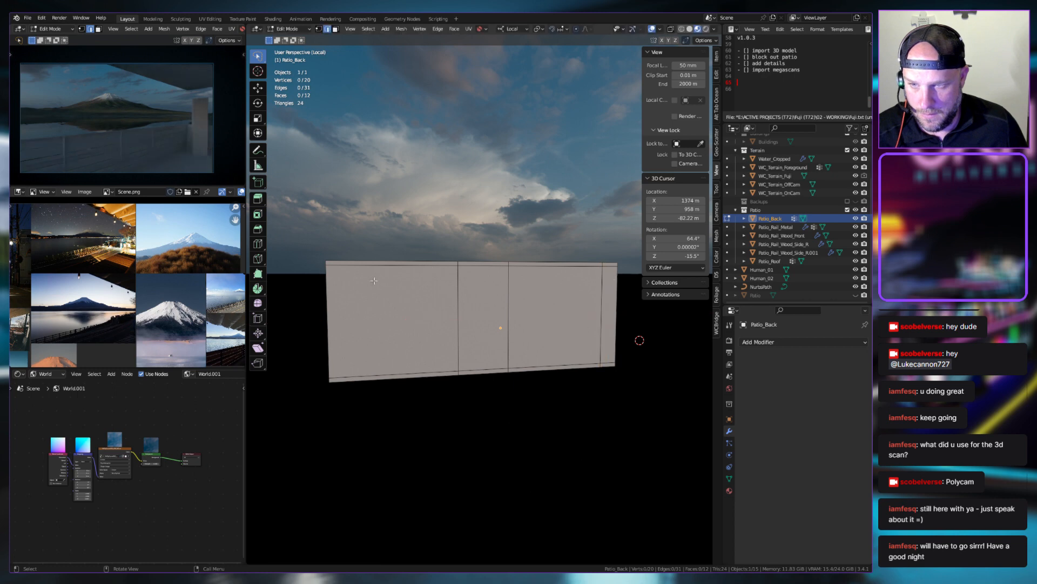
key(ctrl+r)
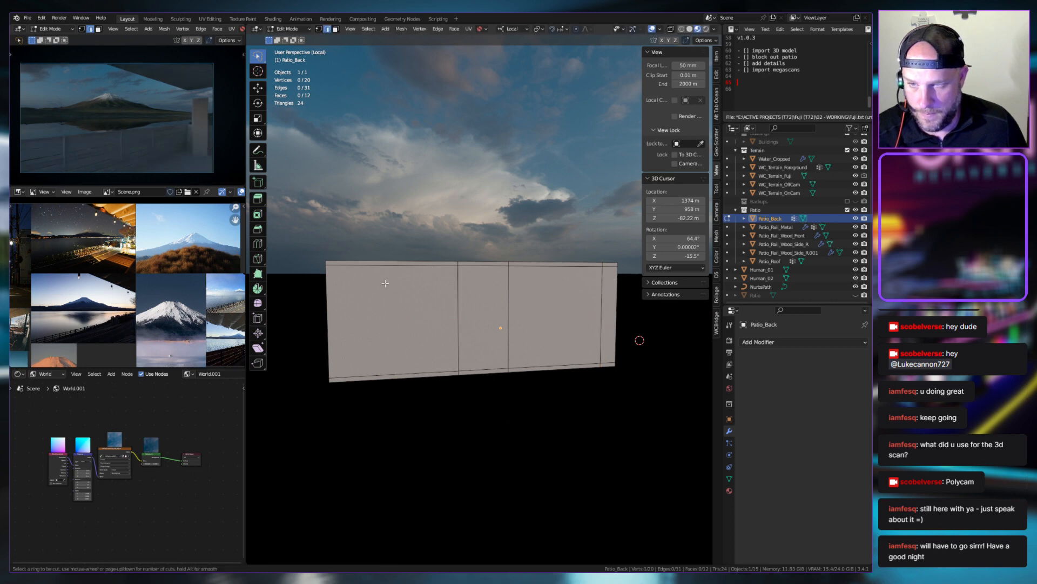
click(400, 276)
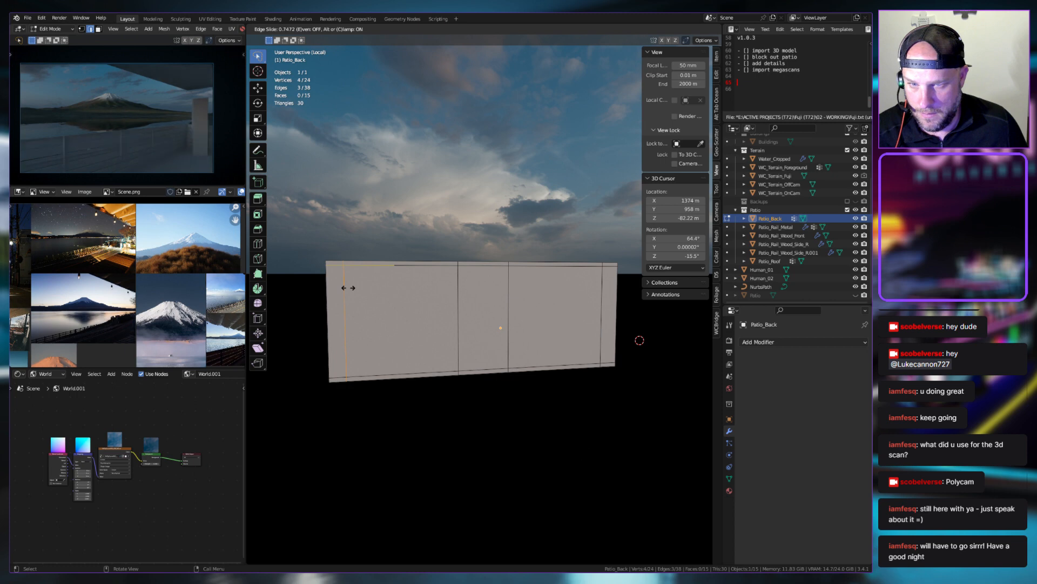
click(348, 288)
middle_drag(414, 292, 415, 295)
key(Tab)
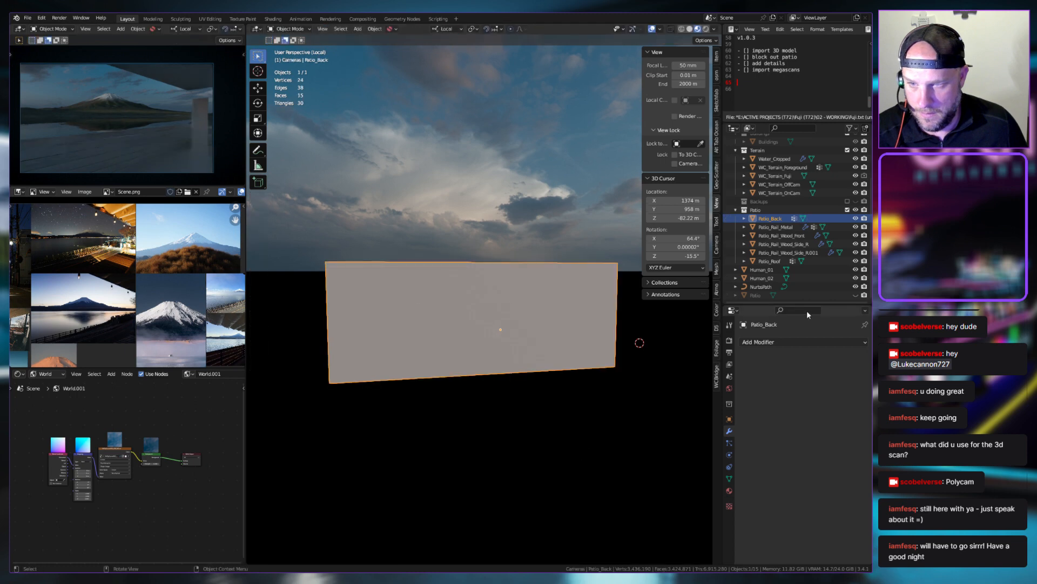
key(Tab)
key(Tab)
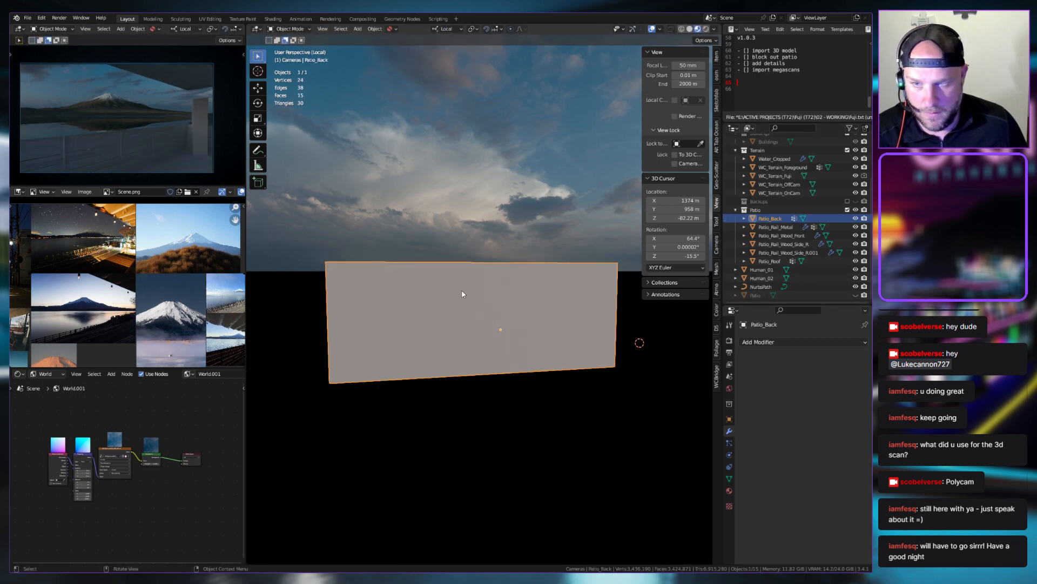
key(Tab)
click(379, 286)
key(3)
click(384, 287)
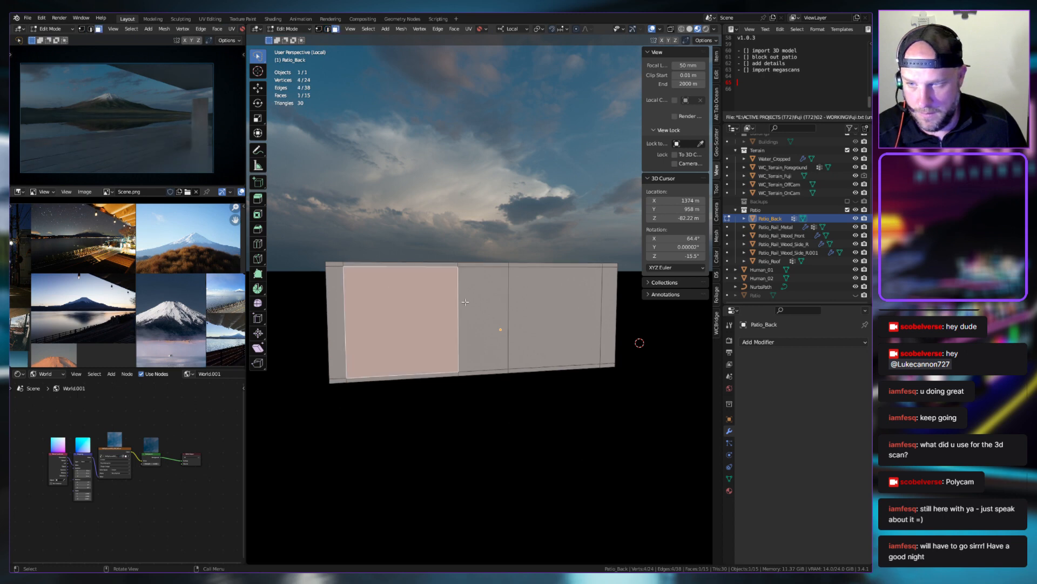
shift+click(558, 306)
click(409, 293)
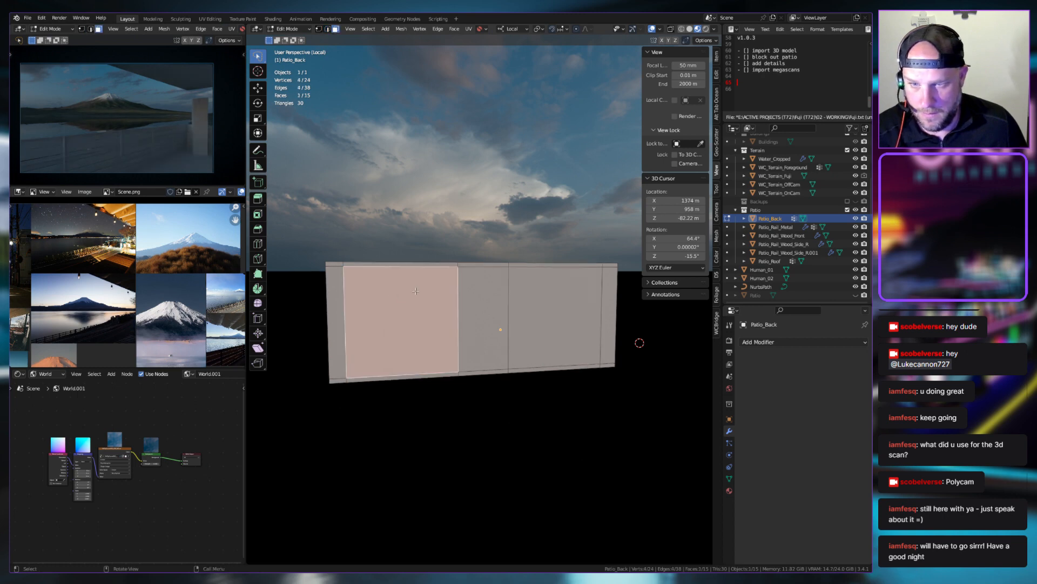
click(578, 296)
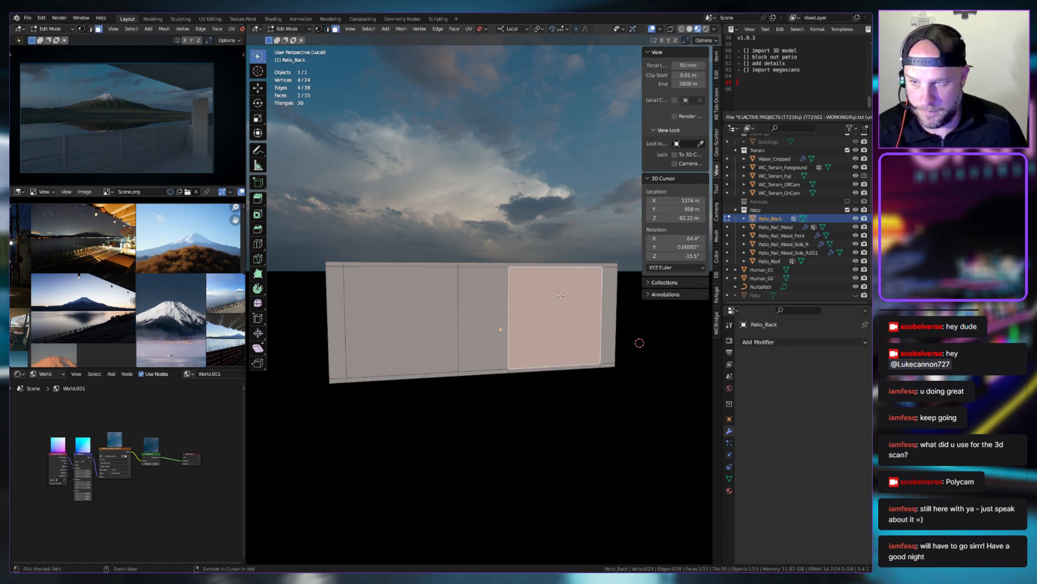
key(ctrl+r)
key(Escape)
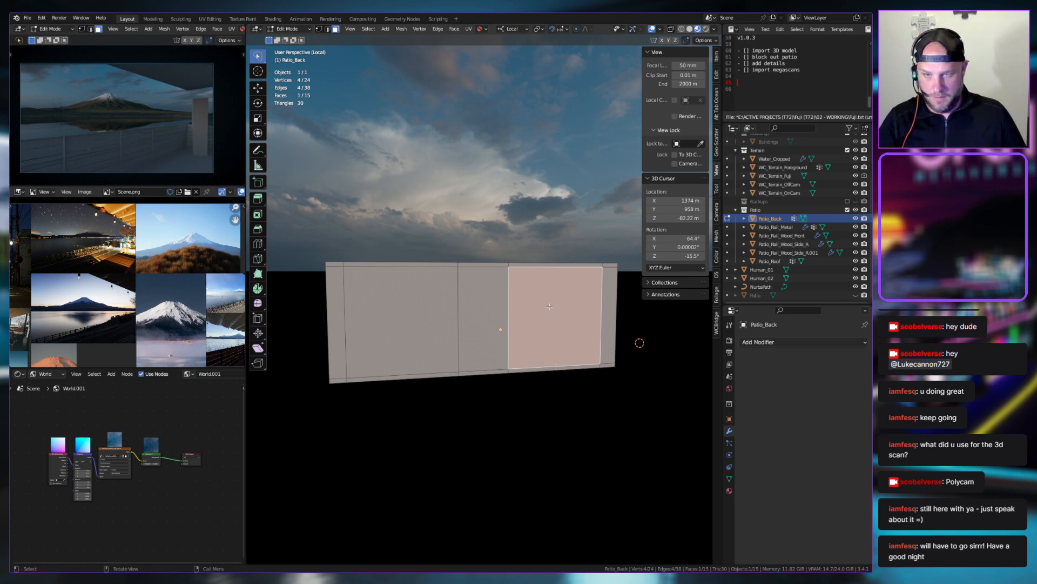
middle_drag(568, 292, 526, 325)
scroll(543, 293, up, 1)
click(537, 301)
click(555, 321)
shift+click(366, 298)
shift+middle_drag(367, 297, 458, 299)
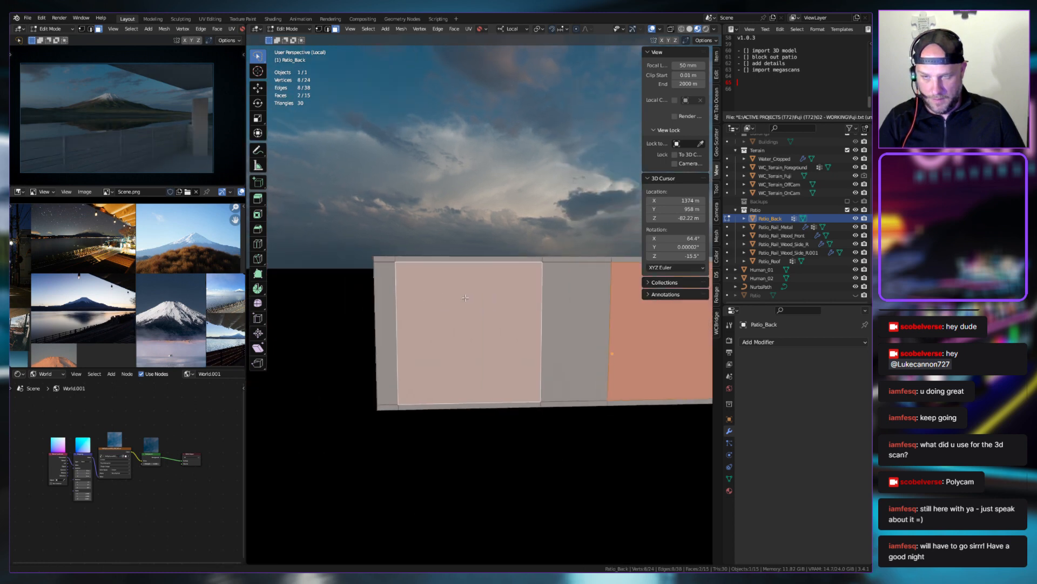
right_click(426, 273)
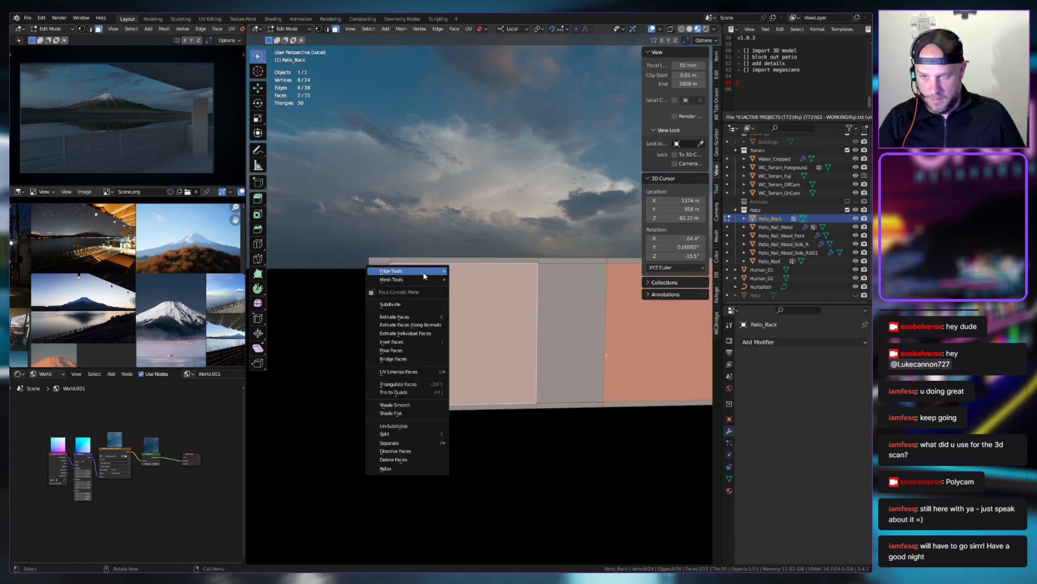
click(456, 299)
key(ctrl+z)
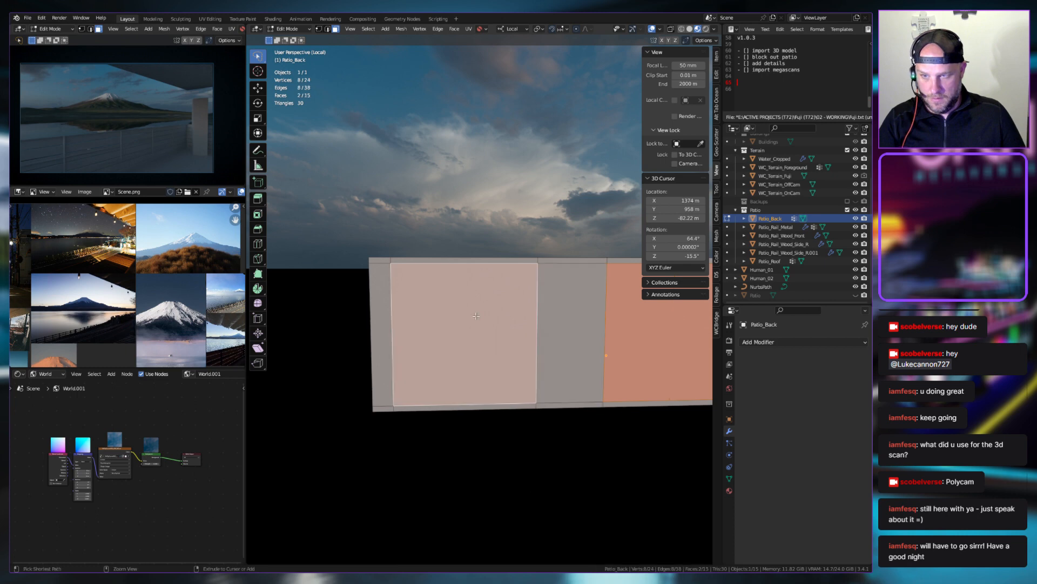
Add two evenly spaced vertical loop cuts across the wall's large left panel, without sliding them
key(ctrl+r)
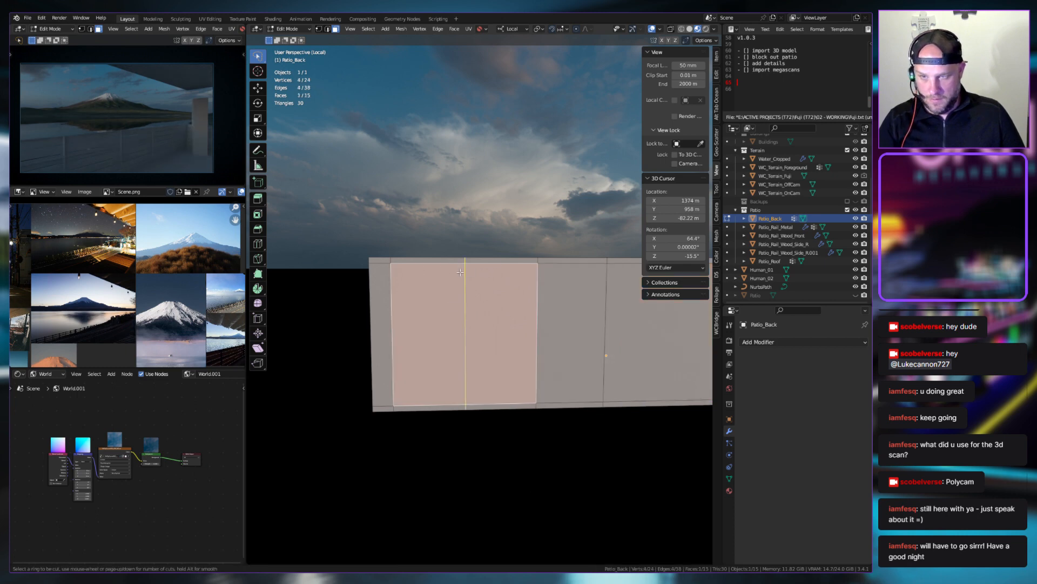
scroll(460, 272, up, 1)
click(460, 272)
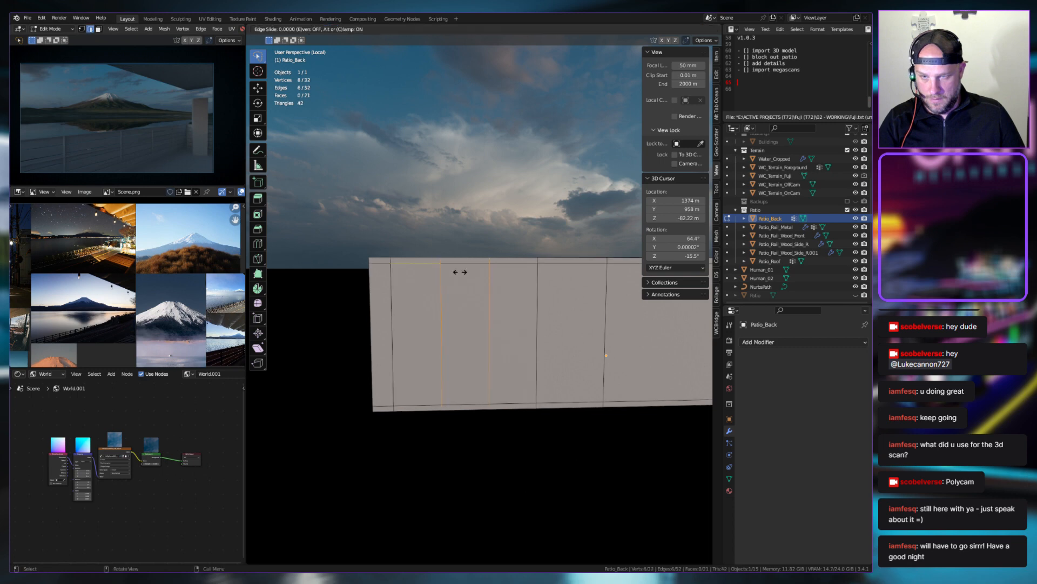
right_click(460, 272)
Add one vertical loop cut through the middle of the wall's large right panel, without sliding it
shift+middle_drag(616, 298, 409, 292)
click(507, 253)
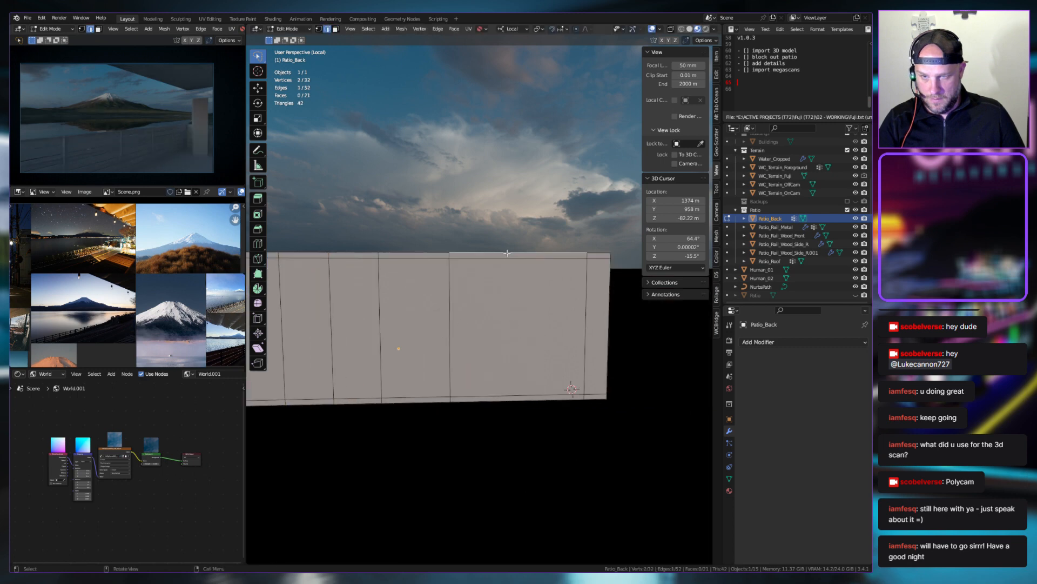
key(3)
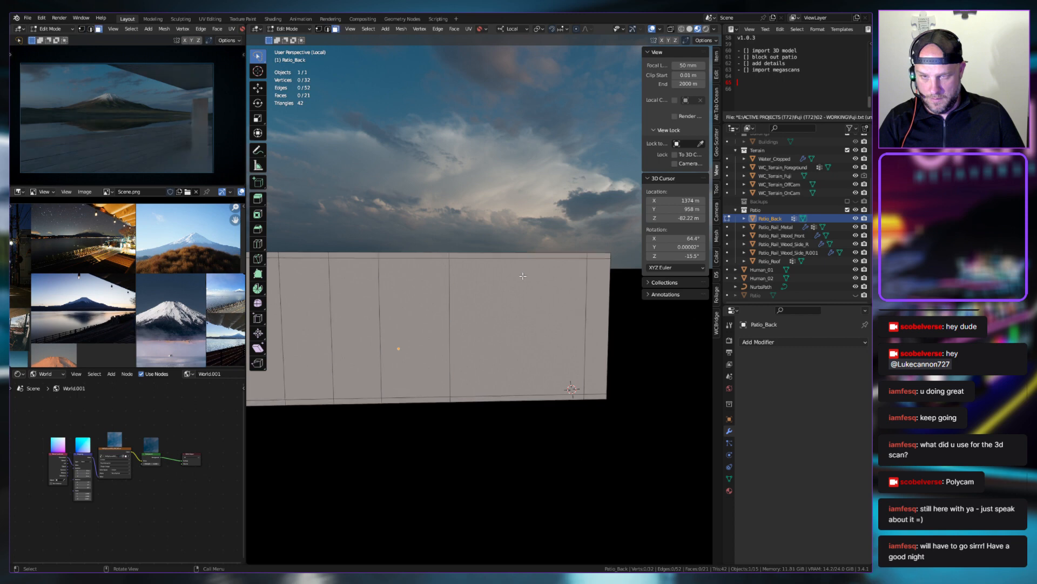
click(524, 273)
right_click(522, 274)
mouse_move(511, 275)
click(538, 248)
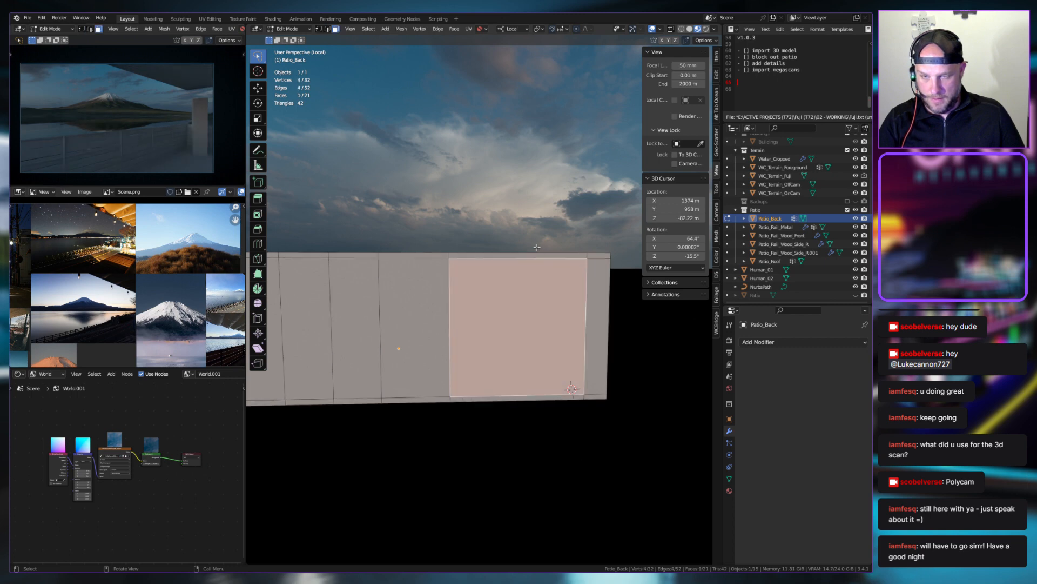
key(ctrl+r)
click(528, 261)
right_click(531, 263)
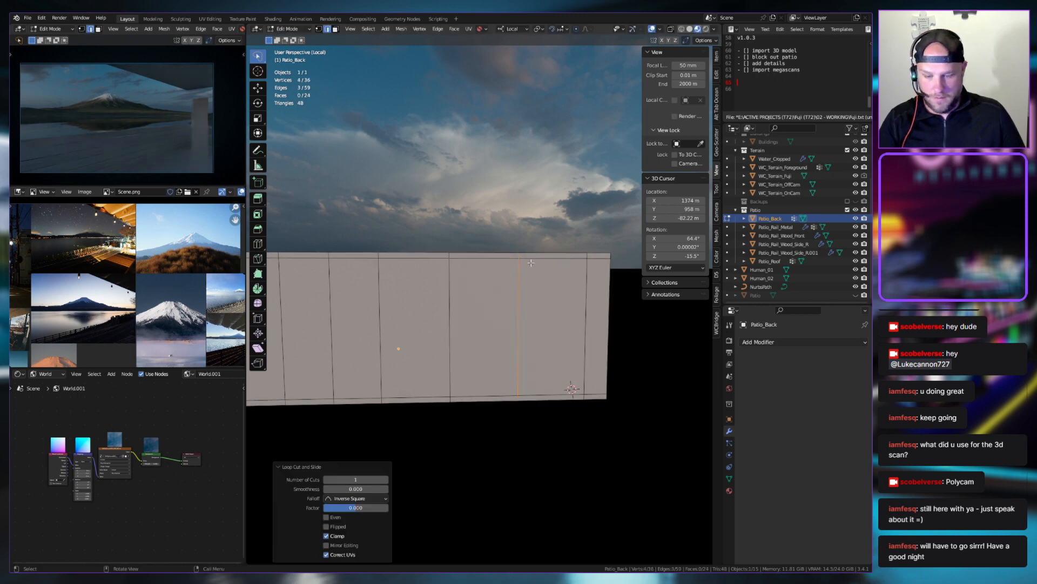
Extrude the wall's narrow central panel outward about 0.028 m along local Y
shift+middle_drag(506, 342, 598, 317)
key(3)
click(572, 318)
shift+click(623, 316)
click(494, 310)
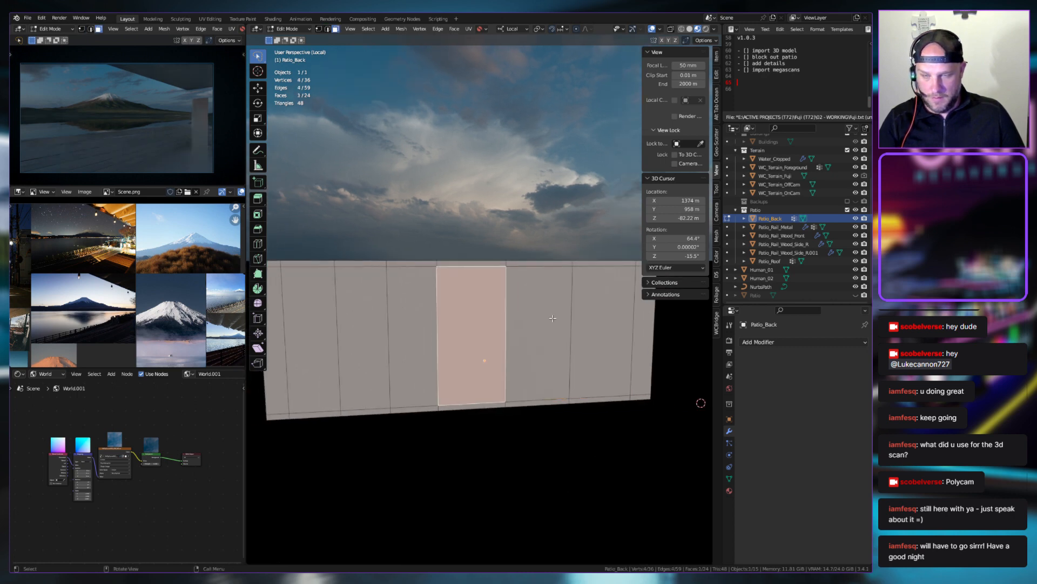
key(e)
click(477, 309)
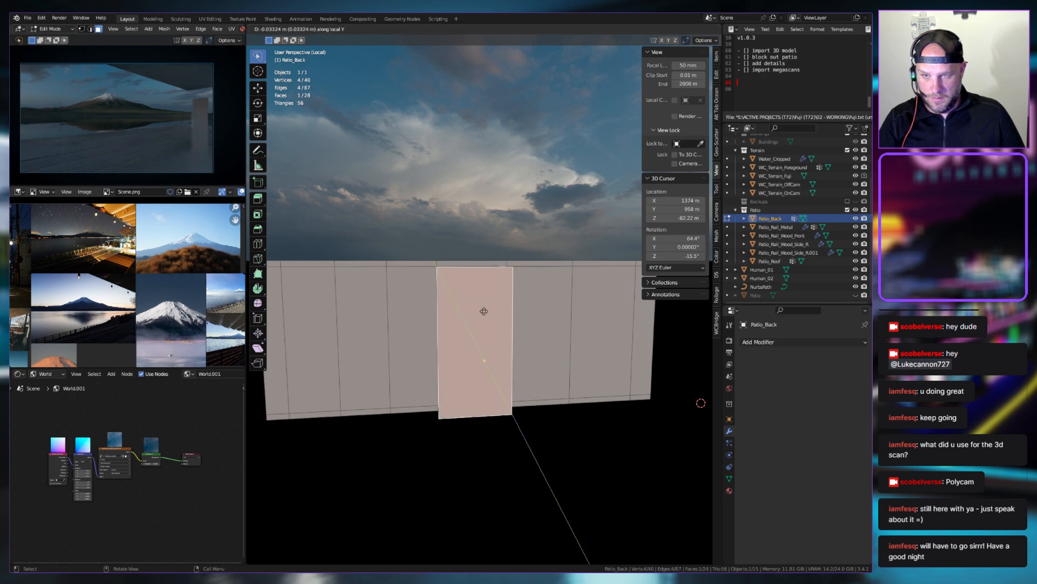
Move the extruded central face back about 0.023 m along local Y to make the protrusion shallower
middle_drag(477, 309, 607, 319)
key(g)
key(x)
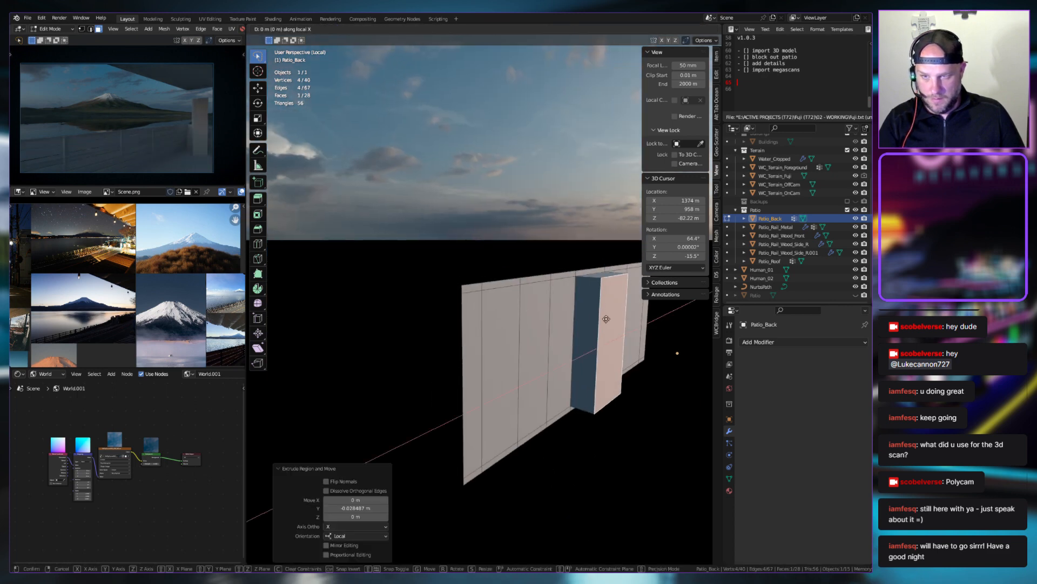
key(y)
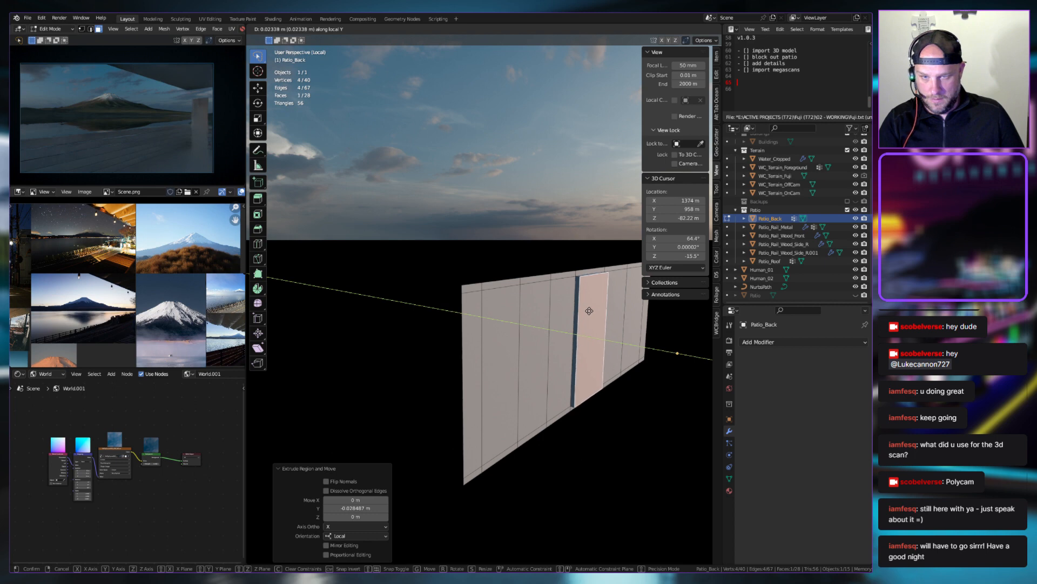
click(590, 310)
Select the wall's outer border faces along the top, left side and bottom, starting from the extruded central panel
middle_drag(590, 311, 501, 300)
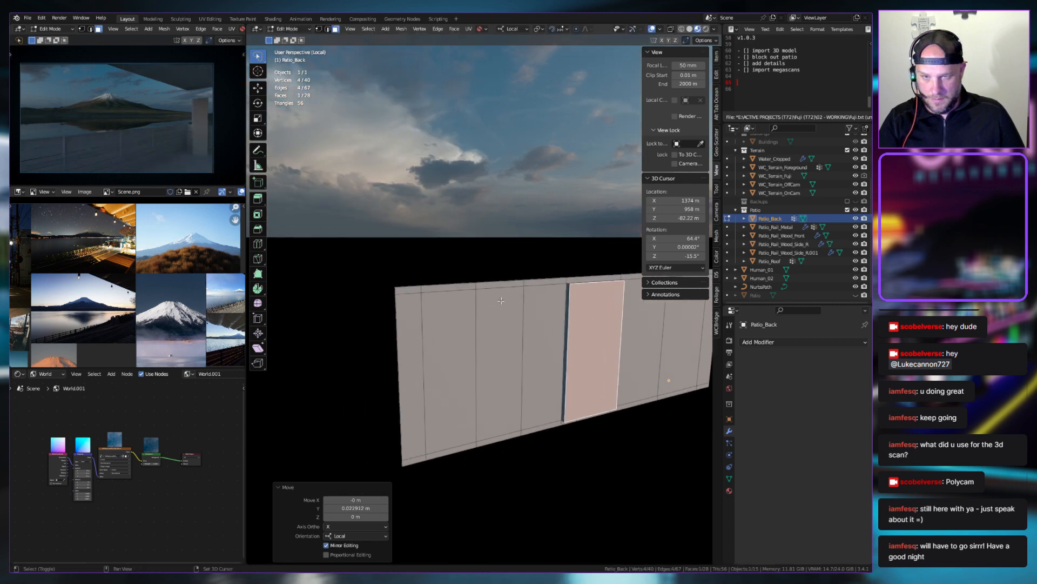
middle_drag(414, 287, 475, 291)
click(475, 291)
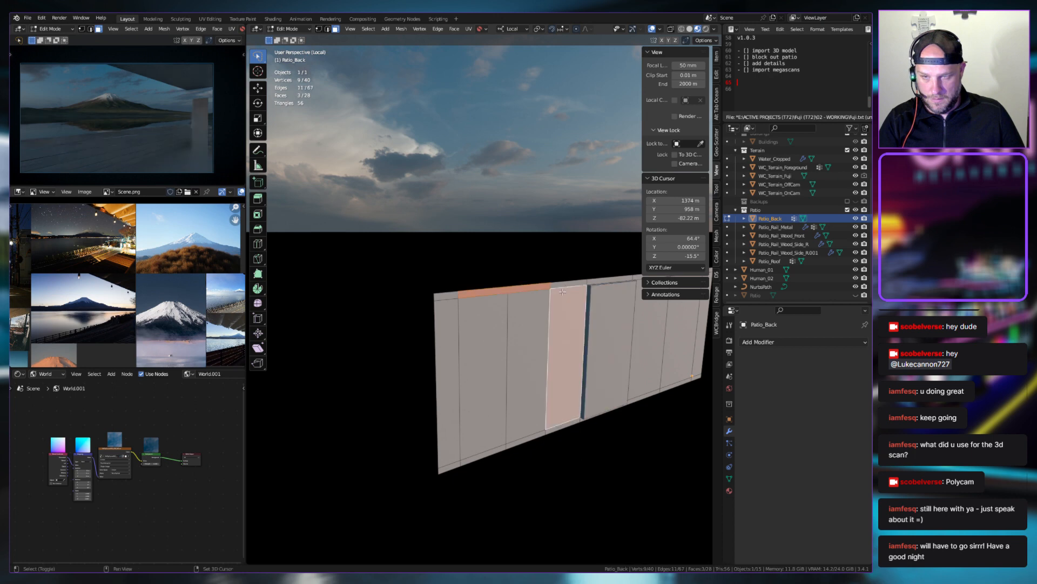
click(569, 283)
shift+click(488, 292)
shift+click(529, 288)
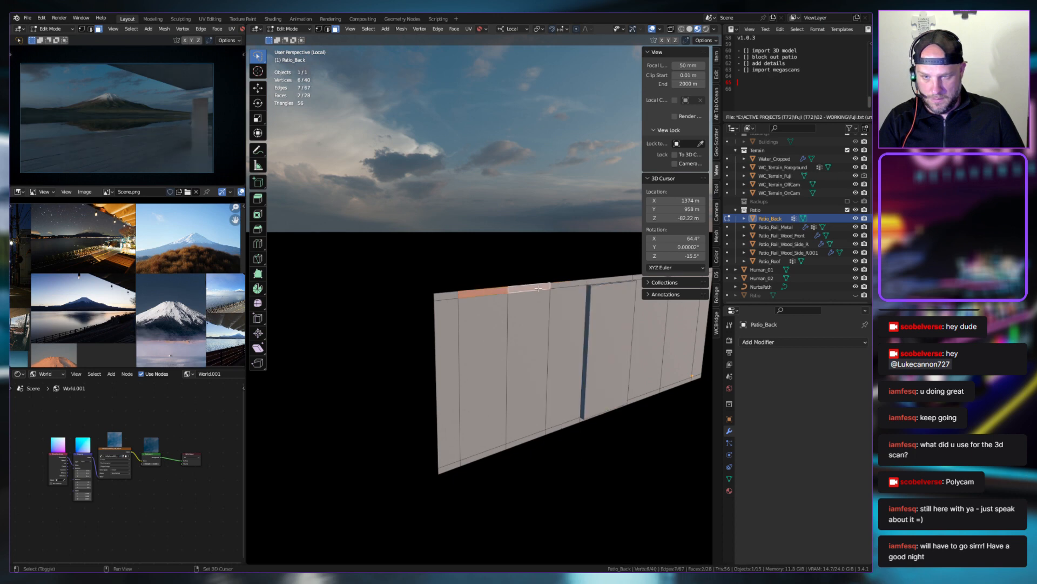
shift+click(568, 283)
shift+click(449, 296)
shift+click(451, 326)
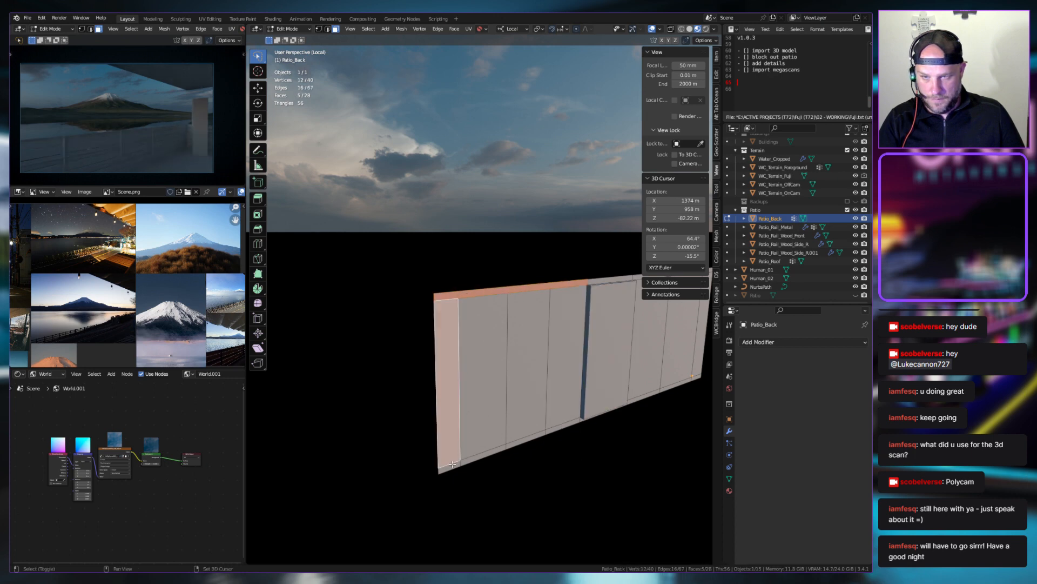
shift+click(449, 468)
shift+click(484, 456)
shift+click(527, 442)
shift+click(563, 427)
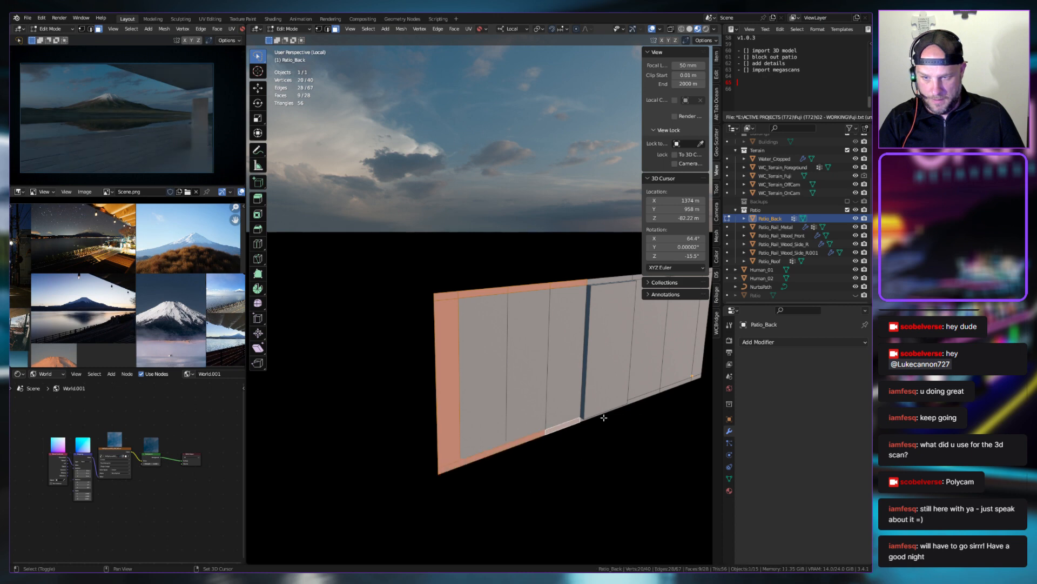
shift+click(648, 396)
middle_drag(648, 396, 629, 387)
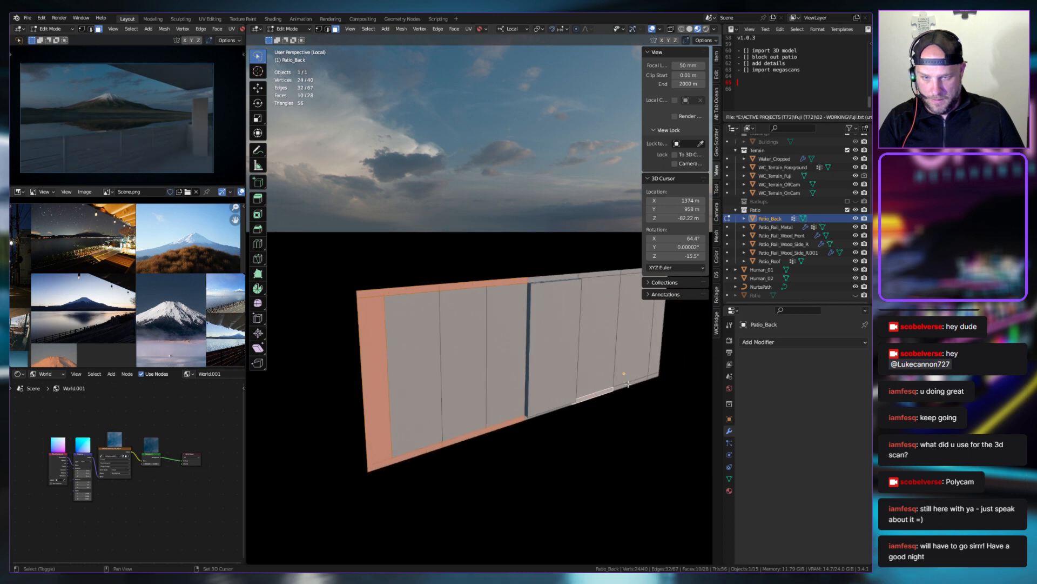
shift+click(628, 384)
shift+click(661, 377)
Try to select the horizontal edges along the wall's lower border strip in edge mode
middle_drag(660, 377, 420, 383)
key(2)
click(386, 393)
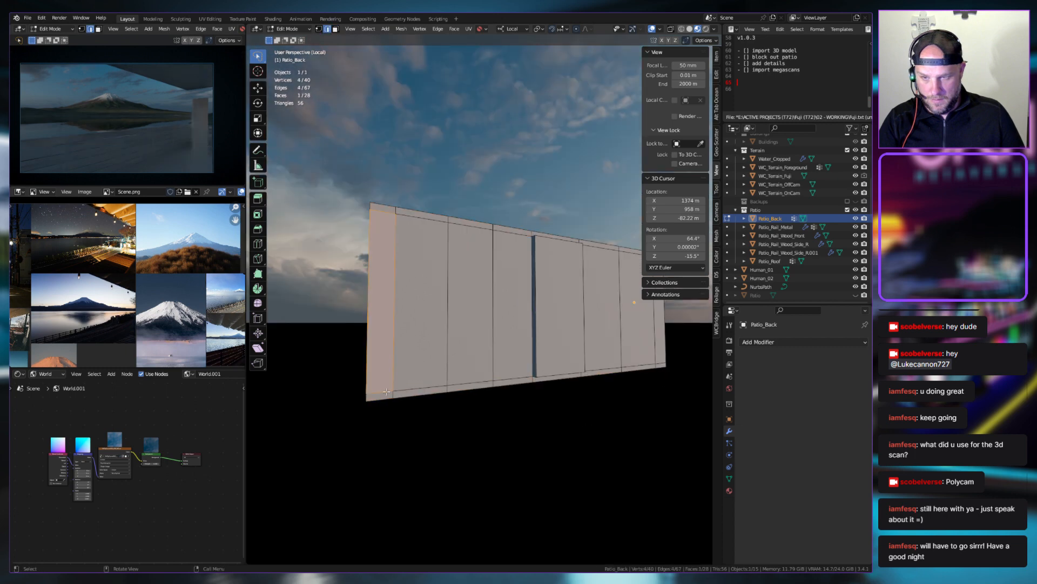
shift+click(440, 389)
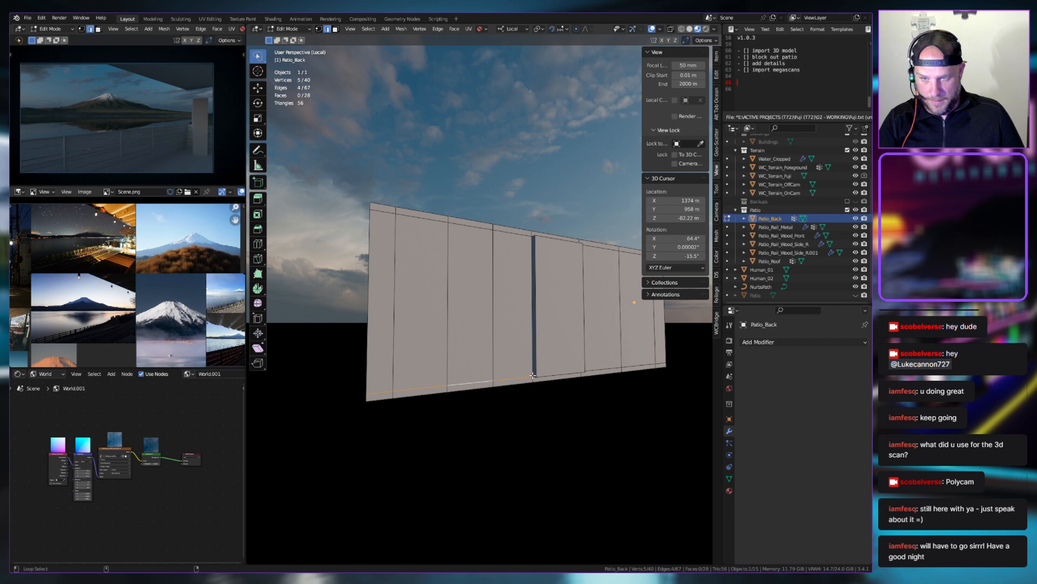
key(ctrl+z)
key(ctrl+z)
key(ctrl+z)
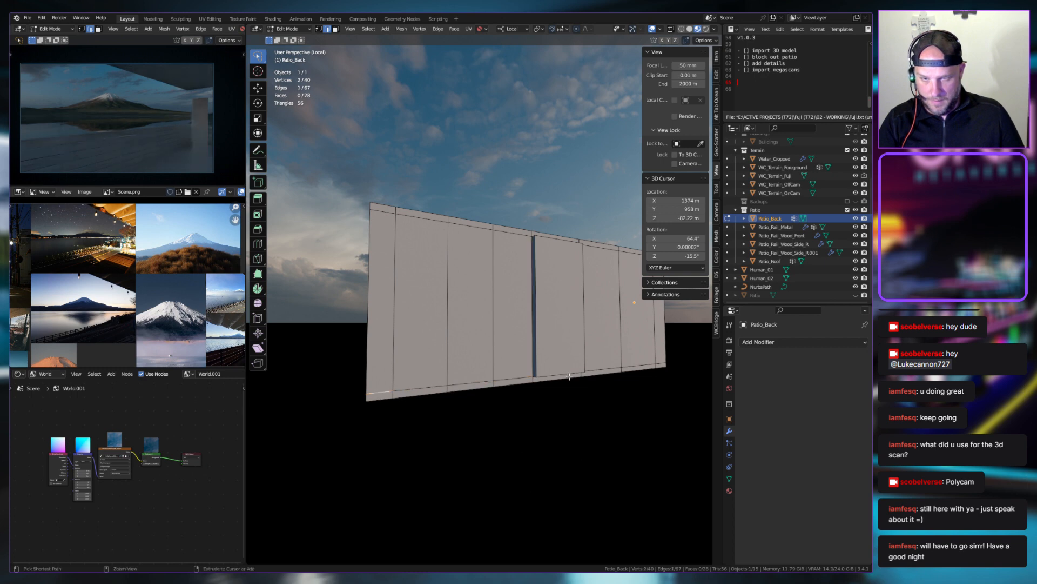
ctrl+click(569, 377)
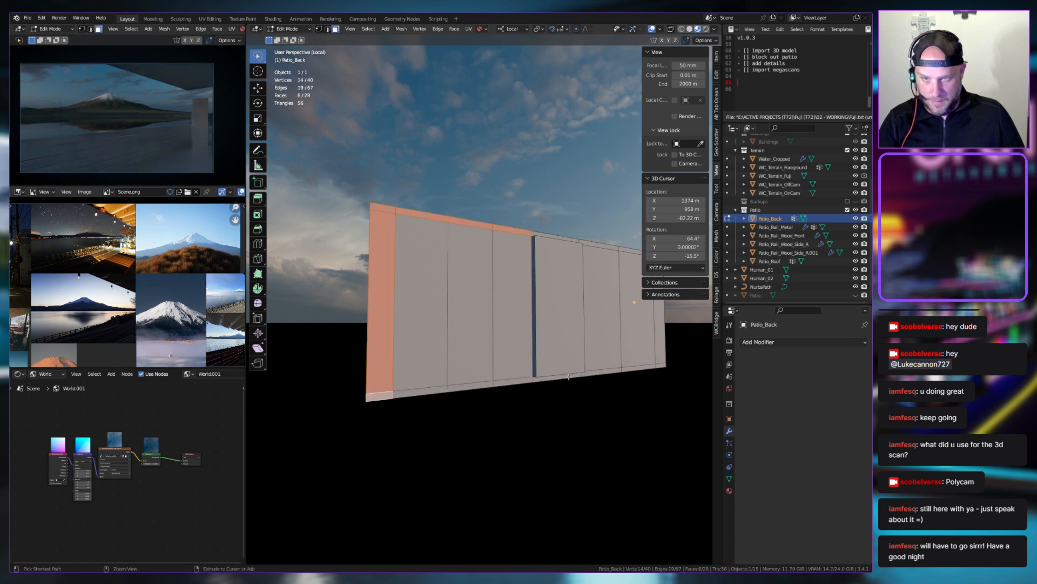
Undo the border selections together with the central panel's move and extrusion, making the wall flat again
key(ctrl+z)
key(ctrl+z)
key(ctrl+z)
key(ctrl+z)
key(ctrl+z)
key(ctrl+z)
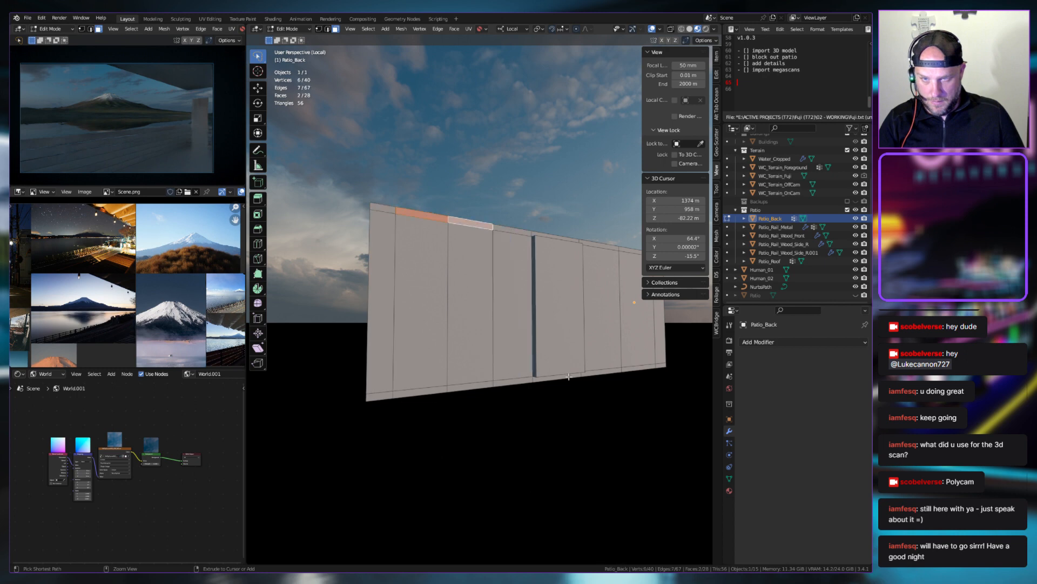
key(ctrl+z)
key(ctrl+z)
key(ctrl+z)
key(ctrl+z)
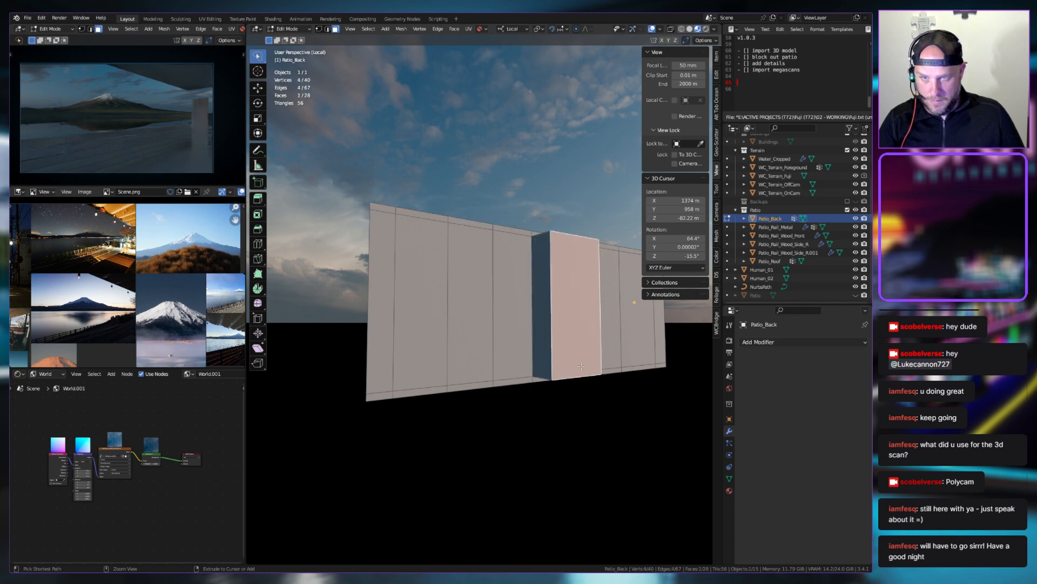
key(ctrl+z)
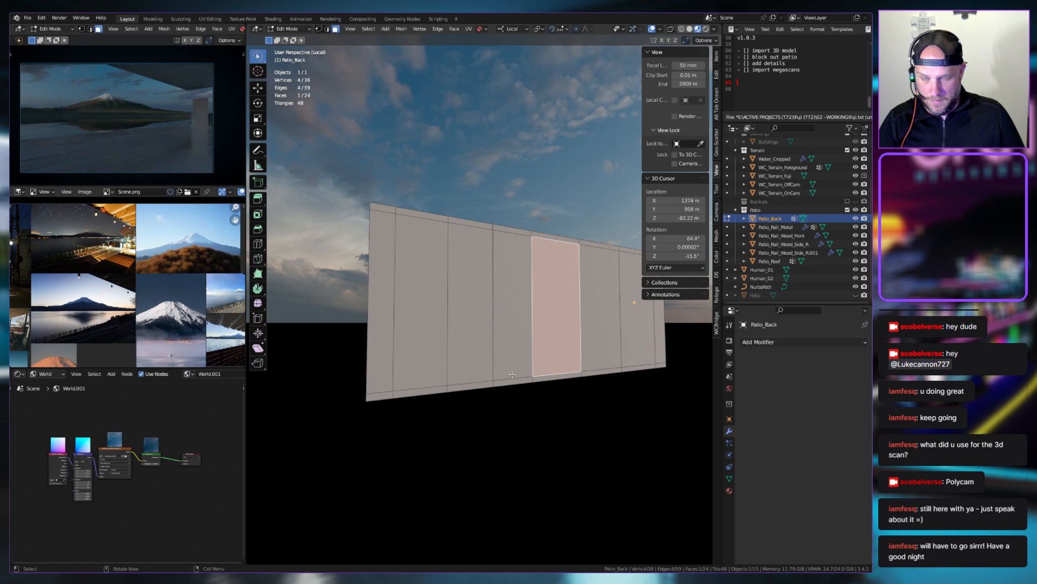
Select the horizontal edge loop near the wall's base and move it down along local Z to thin the lower border
key(2)
click(381, 392)
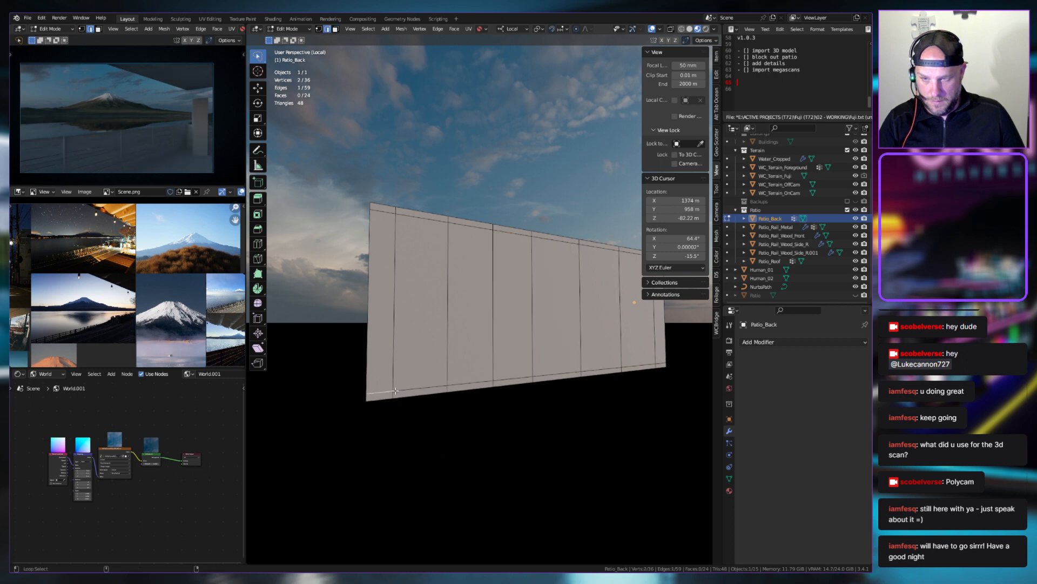
alt+click(396, 390)
key(g)
key(z)
key(z)
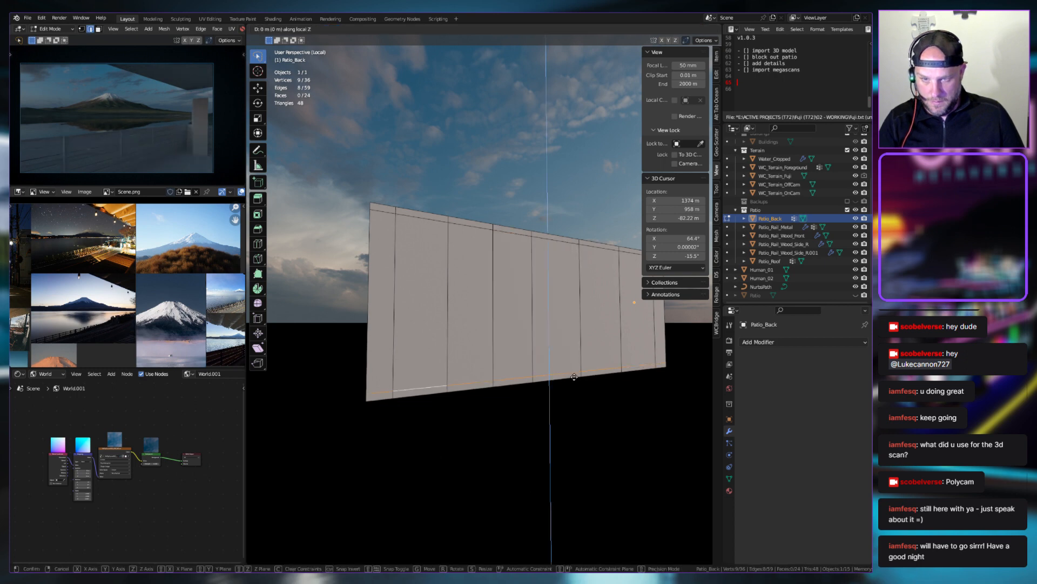
click(575, 414)
middle_drag(575, 413, 546, 408)
key(Tab)
key(Tab)
Extrude the wall's central panel outward about 0.003 m along local Y
click(522, 351)
key(3)
click(530, 336)
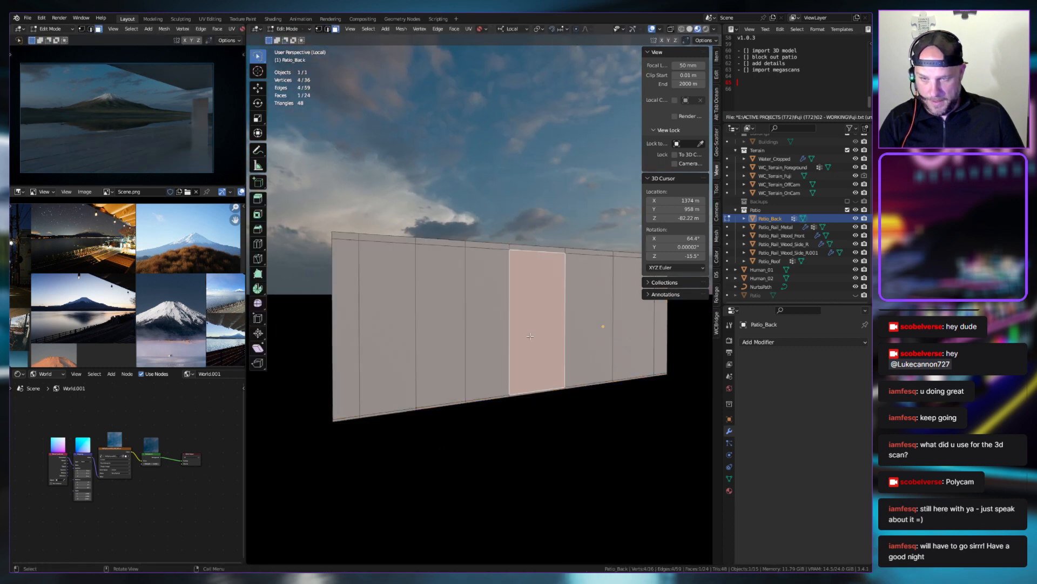
key(e)
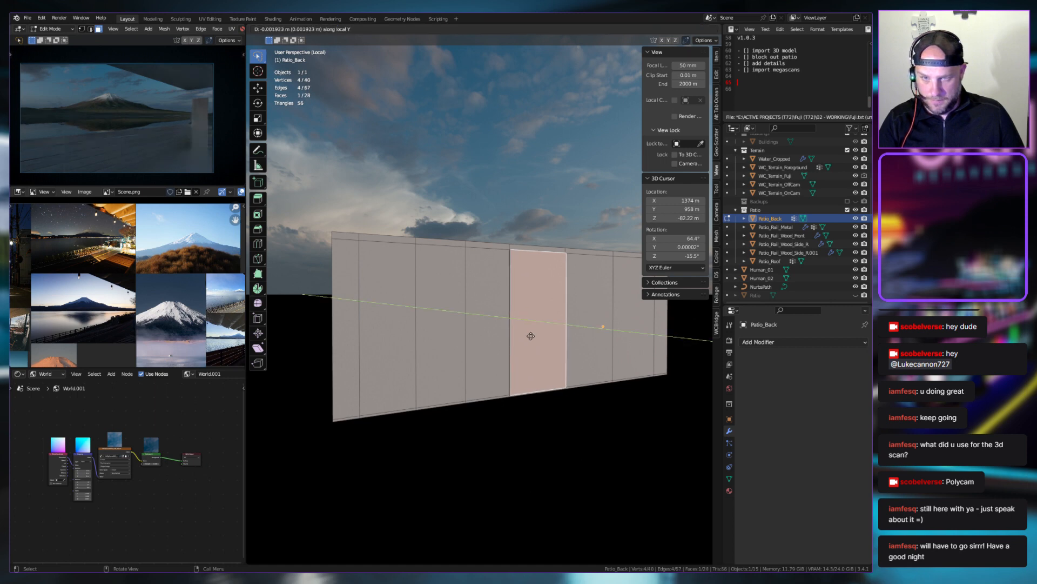
click(535, 337)
mouse_move(535, 337)
middle_down()
mouse_move(573, 336)
mouse_move(538, 337)
mouse_move(548, 339)
middle_up()
Try a different depth for the extruded central face along local Y, and undo both the move and the extrusion
key(g)
key(y)
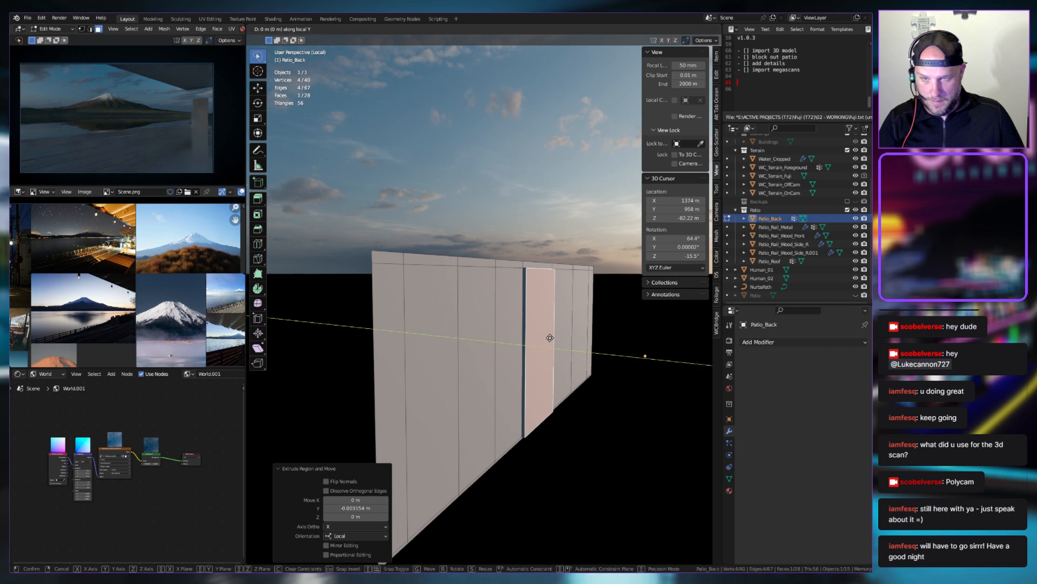
click(561, 339)
click(540, 329)
middle_drag(523, 321, 512, 323)
key(ctrl+z)
key(ctrl+z)
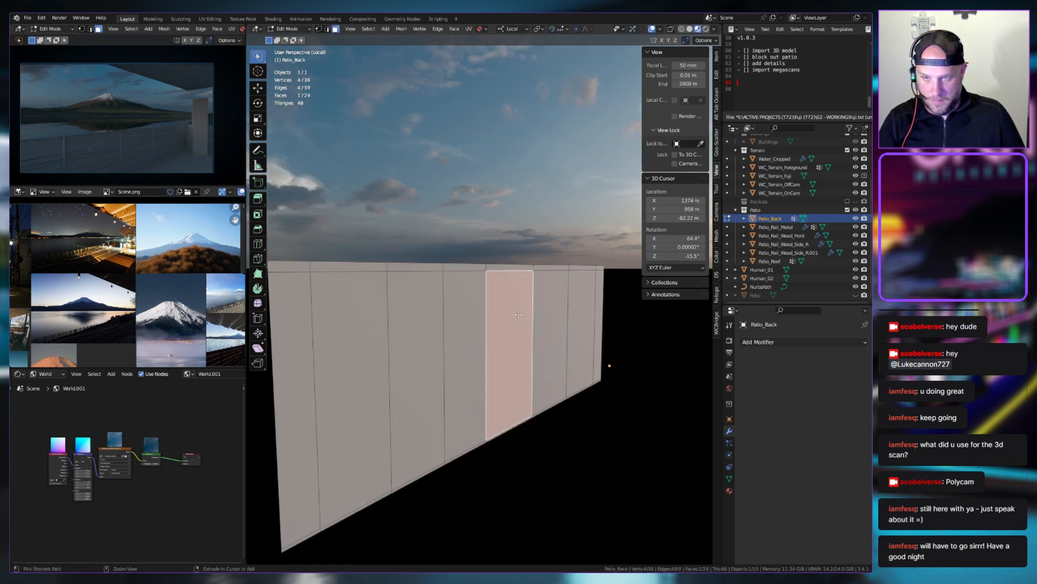
shift+click(499, 271)
shift+click(465, 269)
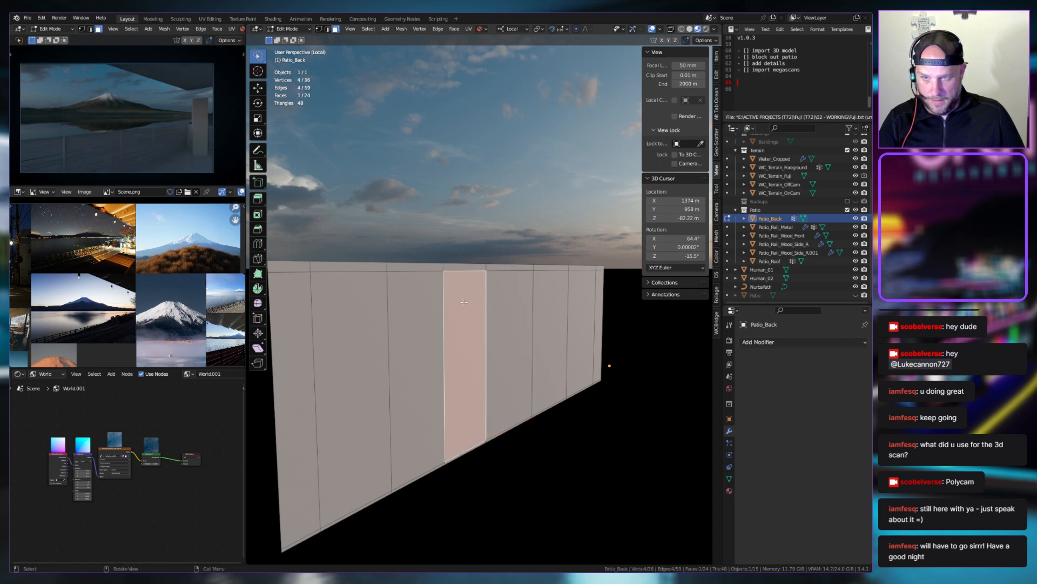
key(a)
click(469, 265)
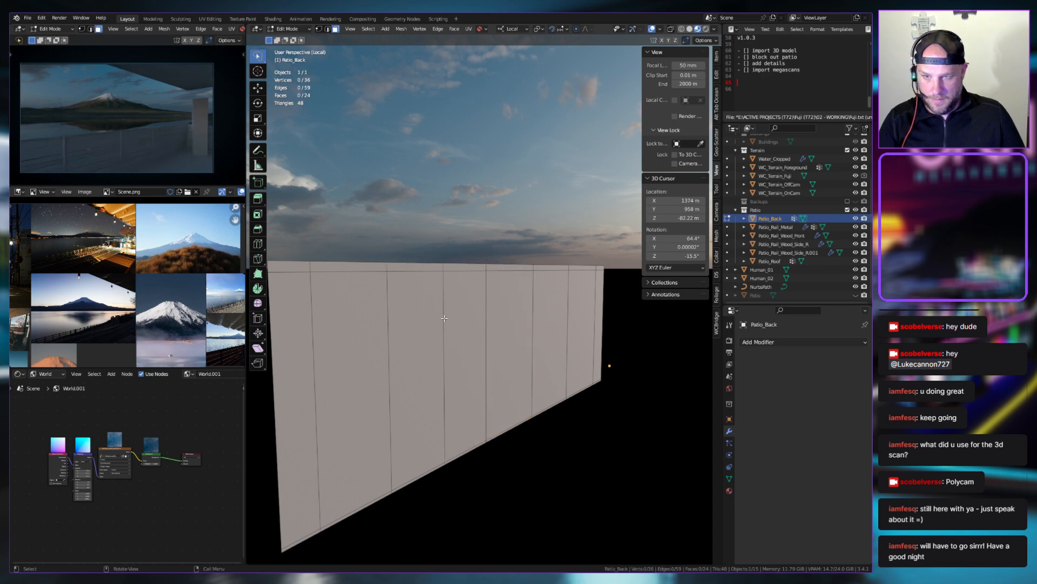
middle_drag(444, 318, 407, 297)
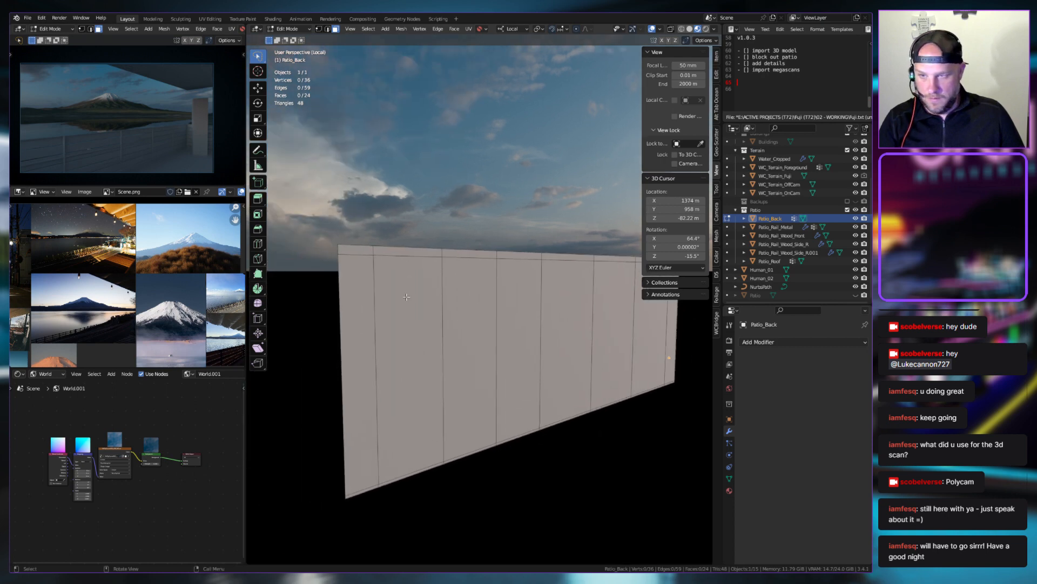
key(a)
click(418, 282)
key(Escape)
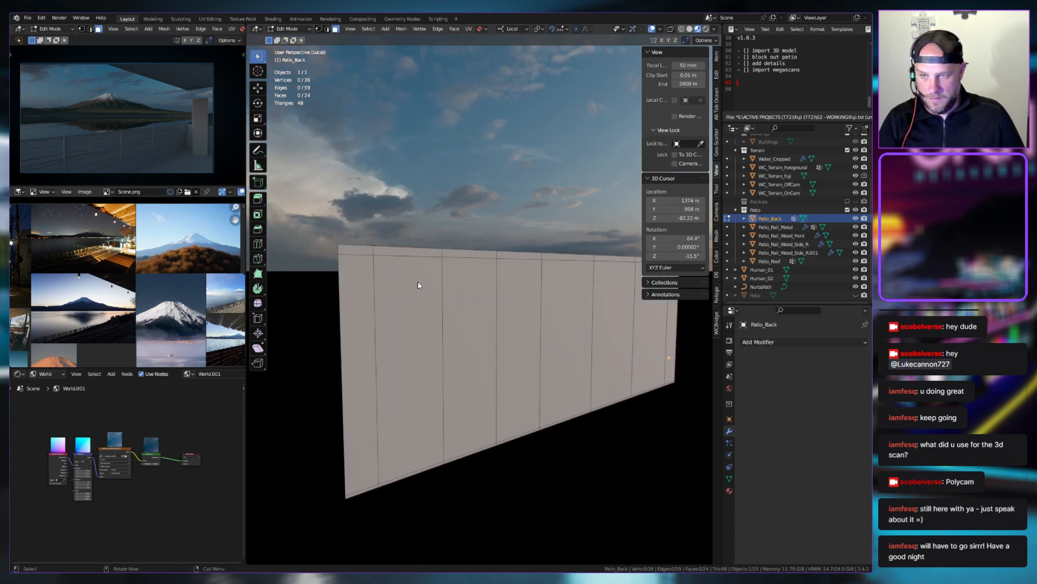
Select all wall faces except the five tall panels beside the central one, and extrude this frame outward along local Y
key(a)
click(416, 239)
ctrl+drag(411, 302, 489, 299)
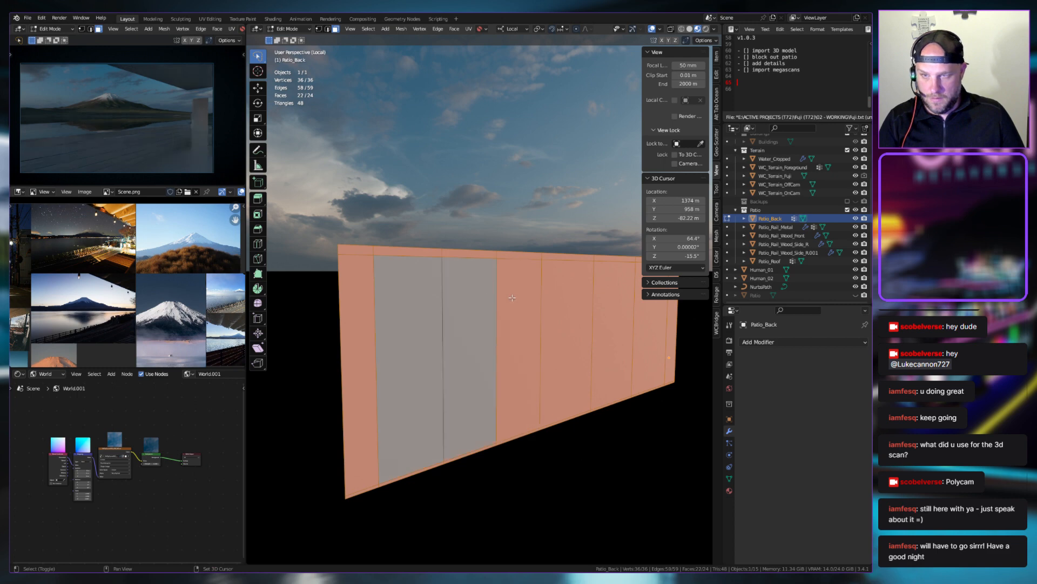
shift+click(569, 322)
middle_drag(569, 322, 527, 341)
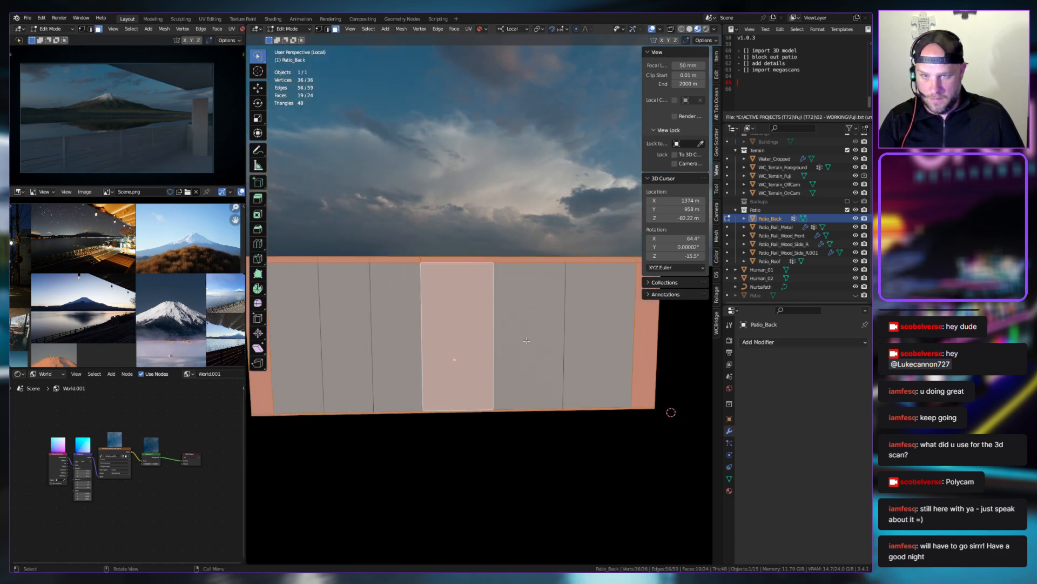
key(e)
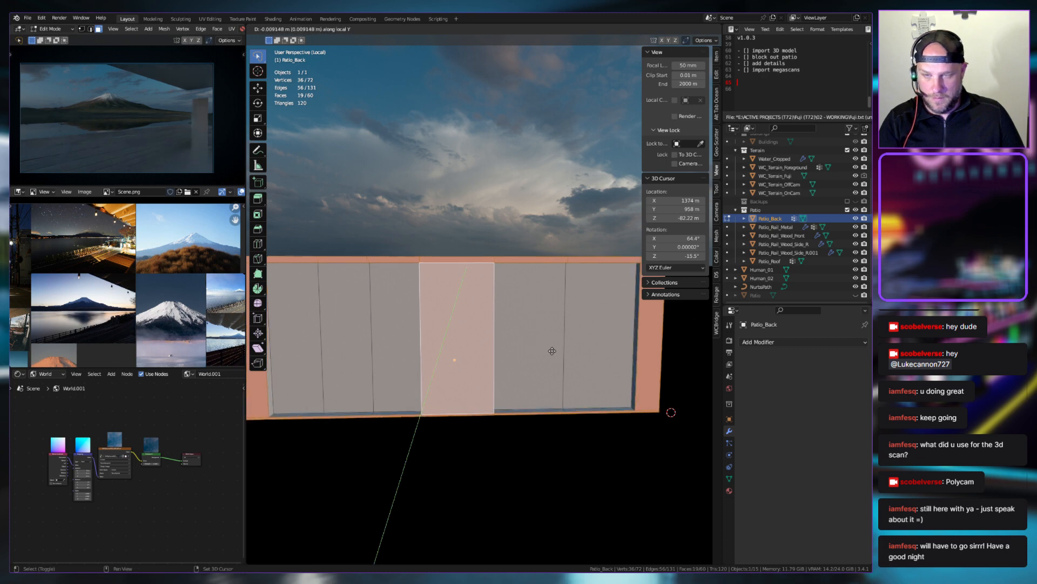
click(532, 343)
Extrude the wall's central panel a further 0.0075 m or so outward along local Y, and clear the selection
middle_drag(533, 342, 416, 279)
click(415, 280)
key(e)
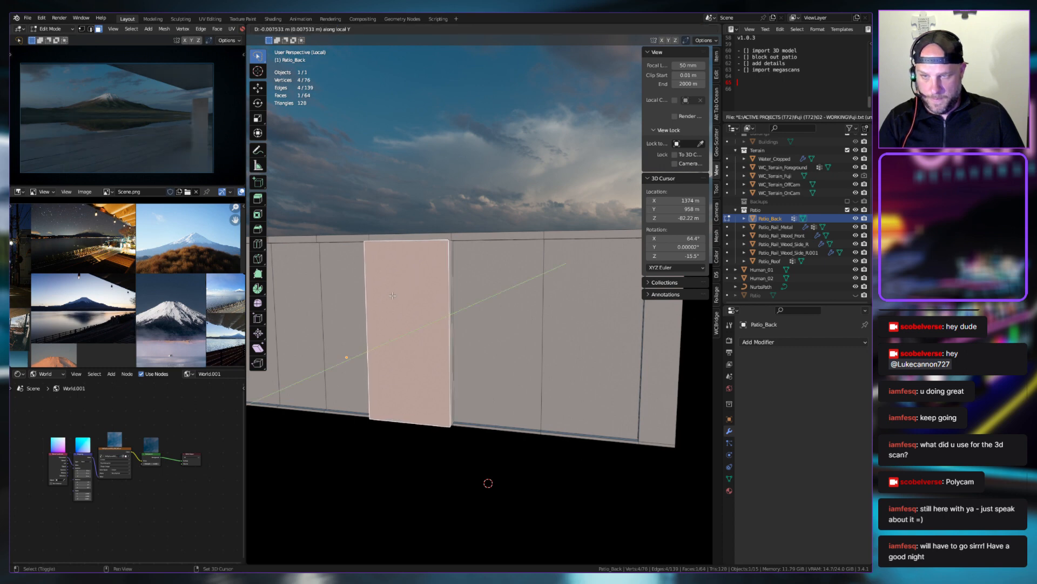
click(484, 474)
click(485, 473)
Unhide the Patio scan mesh, switch to Object Mode, and leave local view to bring back the whole scene
middle_drag(487, 476, 702, 324)
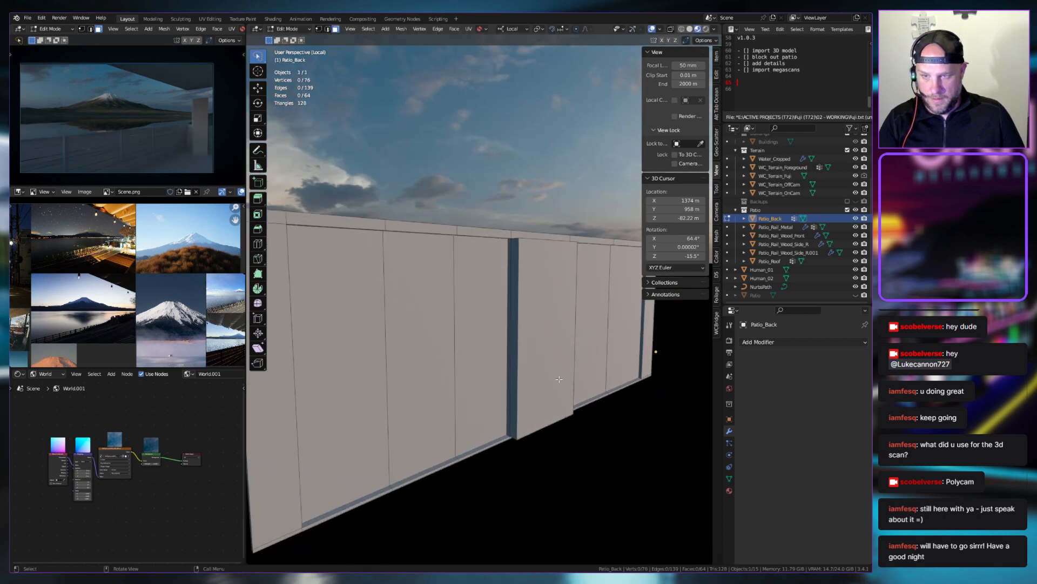
click(855, 296)
key(Tab)
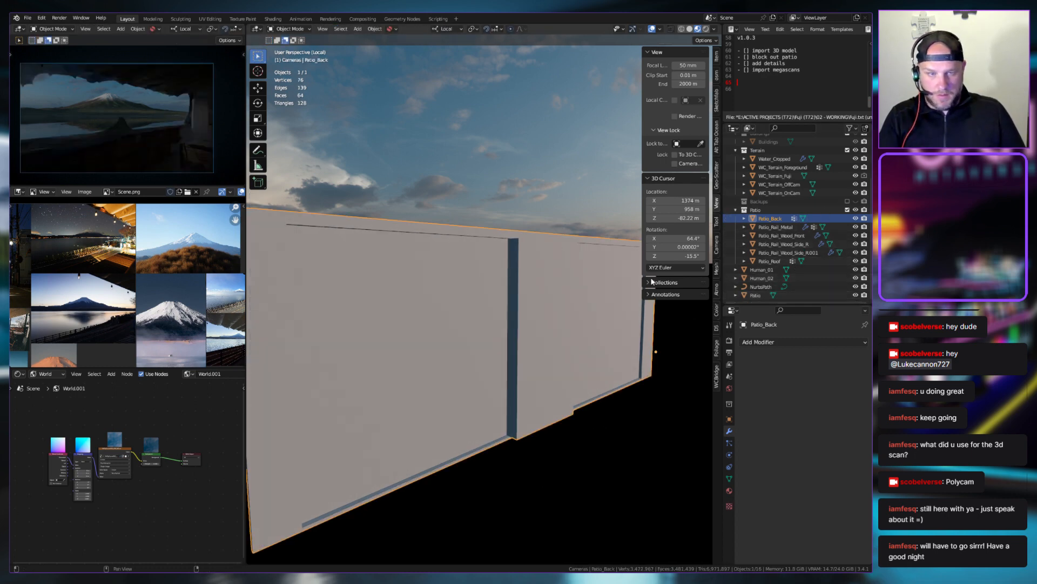
scroll(543, 288, down, 4)
middle_drag(543, 287, 536, 287)
key(KP_Divide)
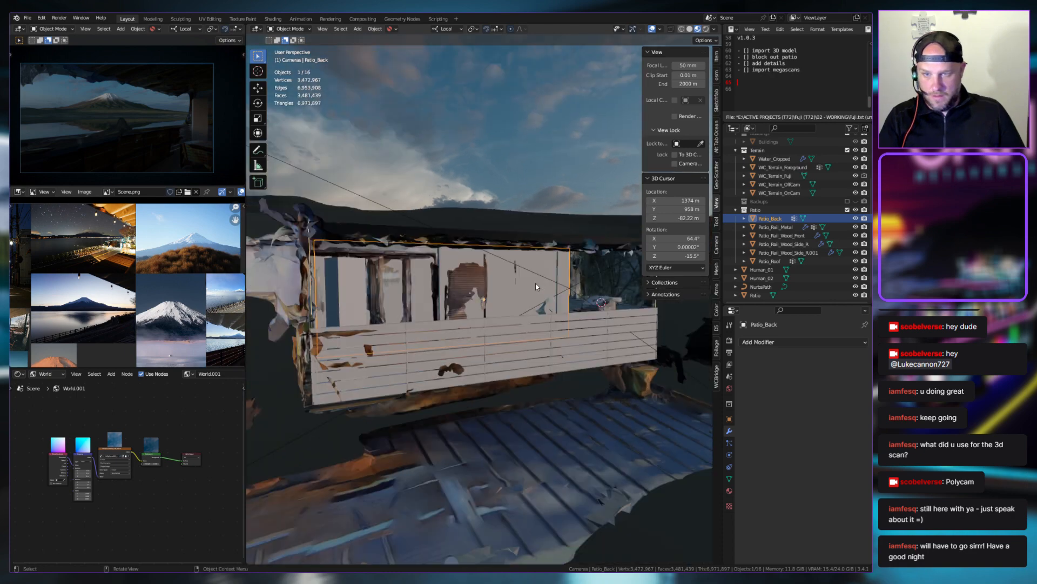
Examine the back wall's frame and central panel against the Patio scan from several angles, both isolated and in context
scroll(552, 320, up, 5)
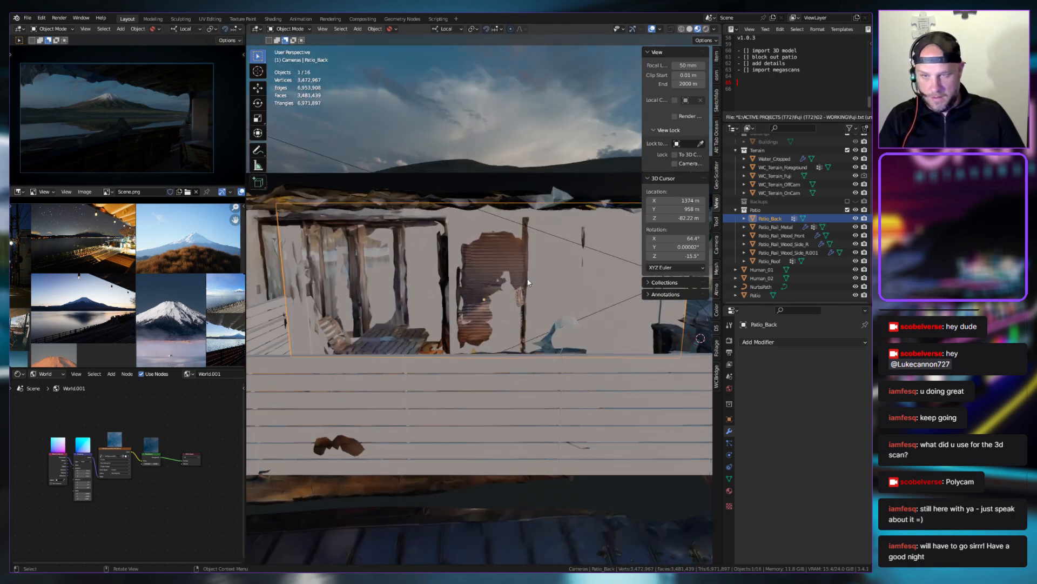
middle_drag(575, 258, 428, 264)
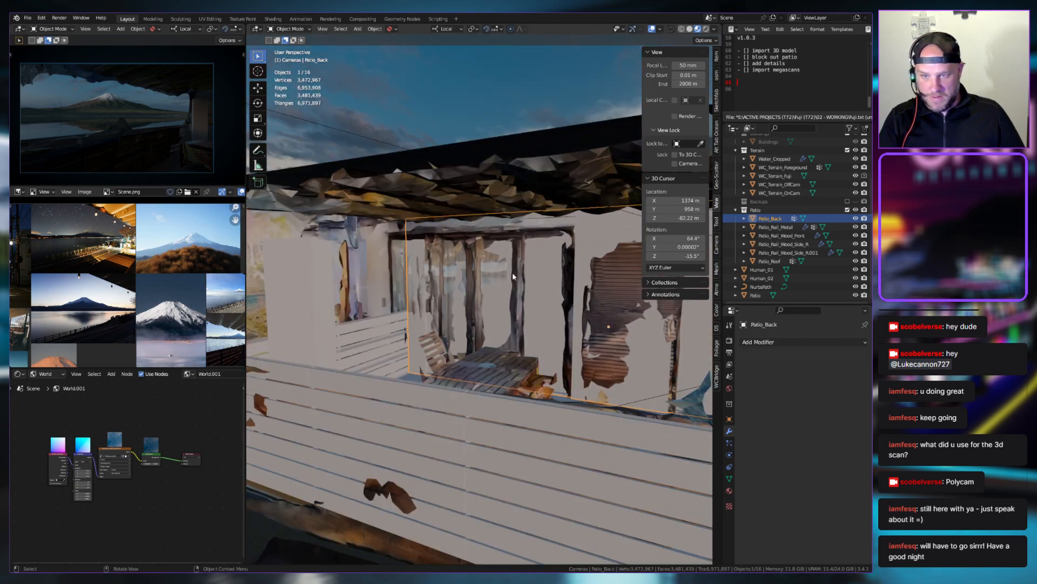
middle_drag(646, 306, 479, 306)
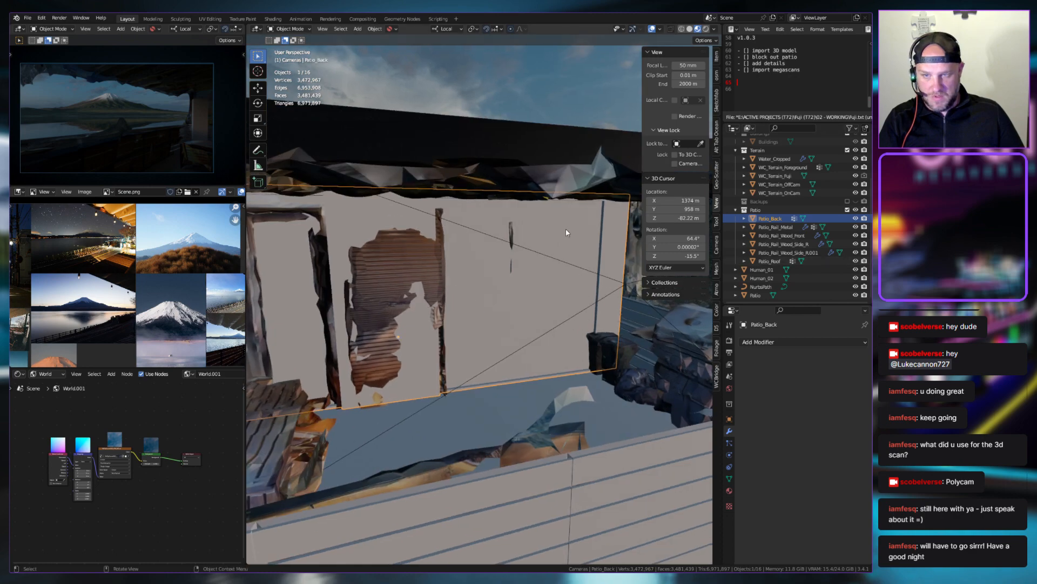
key(KP_Divide)
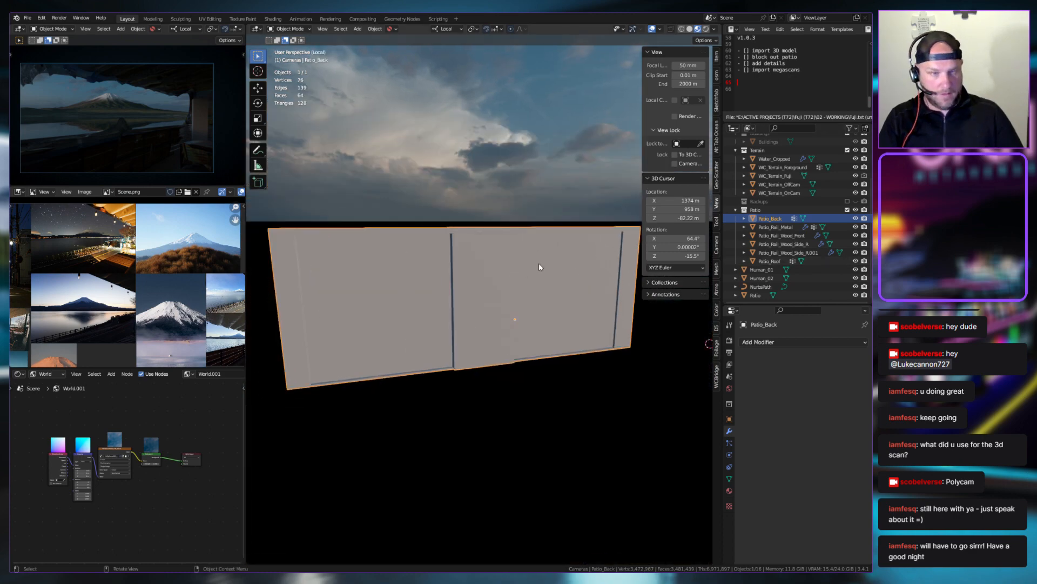
key(KP_Divide)
click(805, 296)
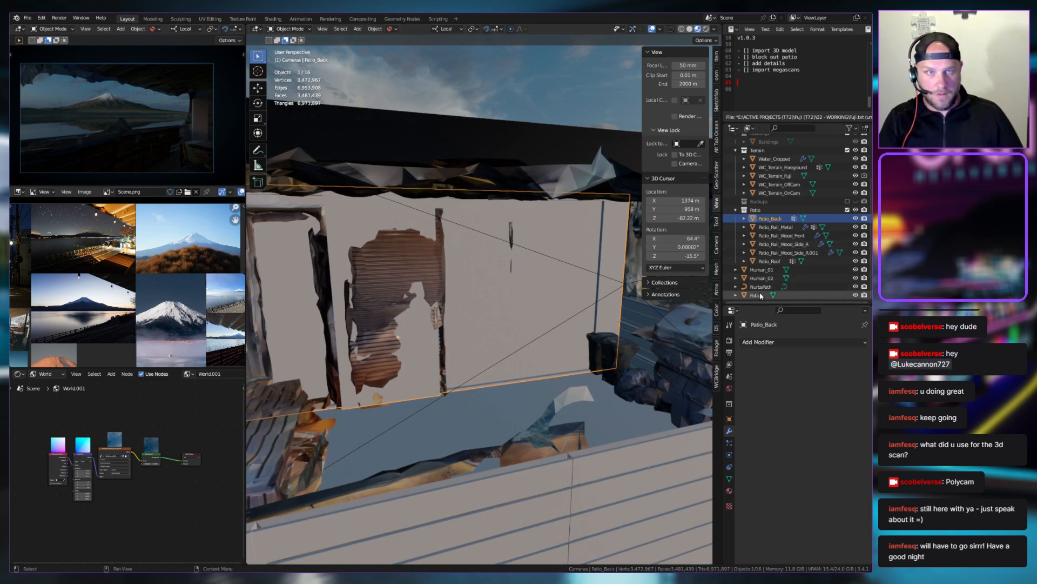
Isolate the Patio scan mesh, examine its back wall panels and doorway up close, and return to the full scene
key(KP_Divide)
scroll(523, 310, up, 5)
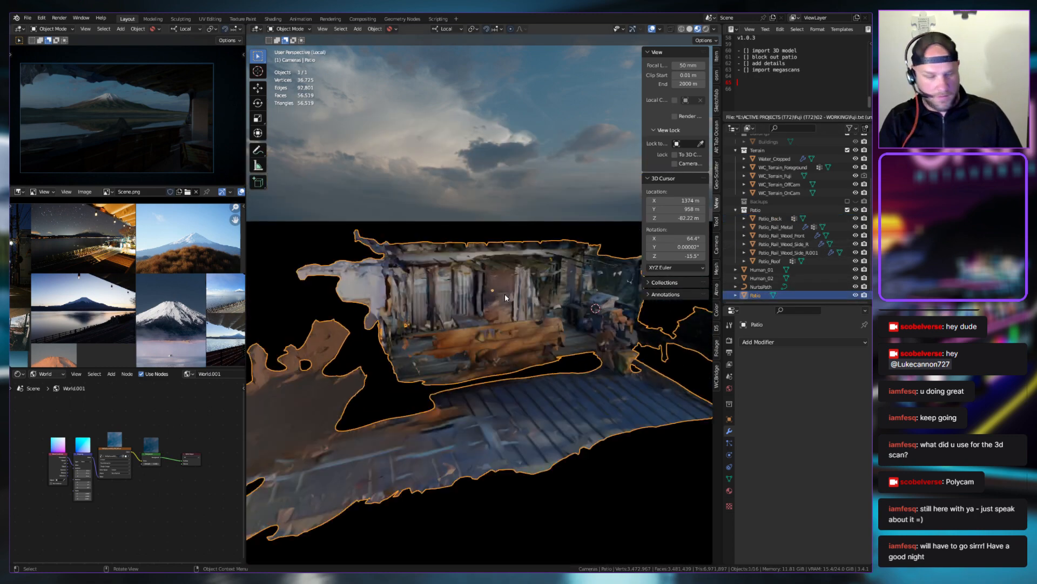
scroll(553, 309, up, 3)
shift+middle_drag(518, 281, 492, 292)
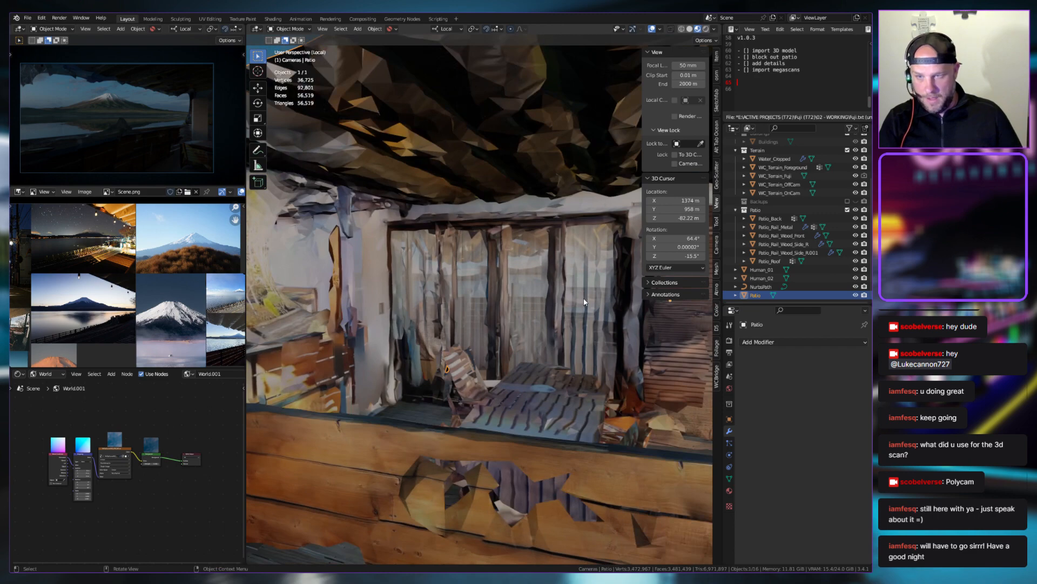
shift+middle_drag(584, 301, 335, 274)
scroll(426, 296, down, 4)
shift+middle_drag(487, 299, 464, 292)
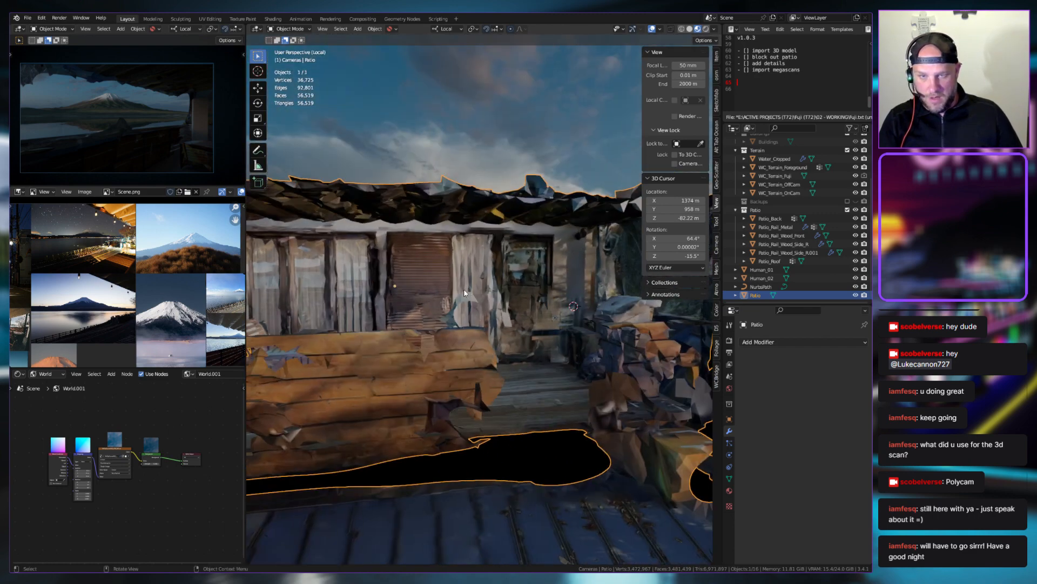
key(KP_Divide)
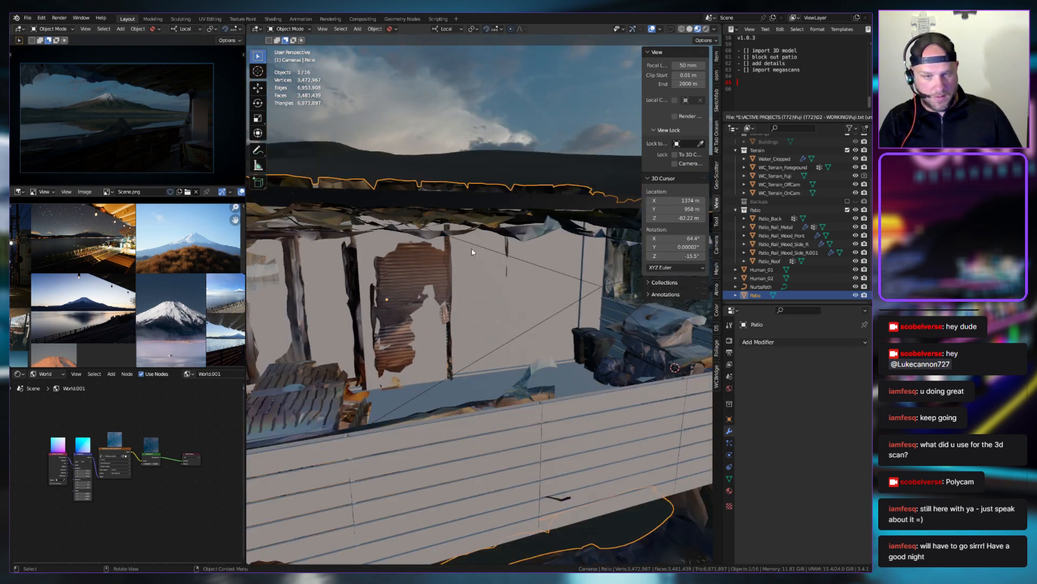
Isolate Patio_Back in local view and enter Edit Mode
click(764, 270)
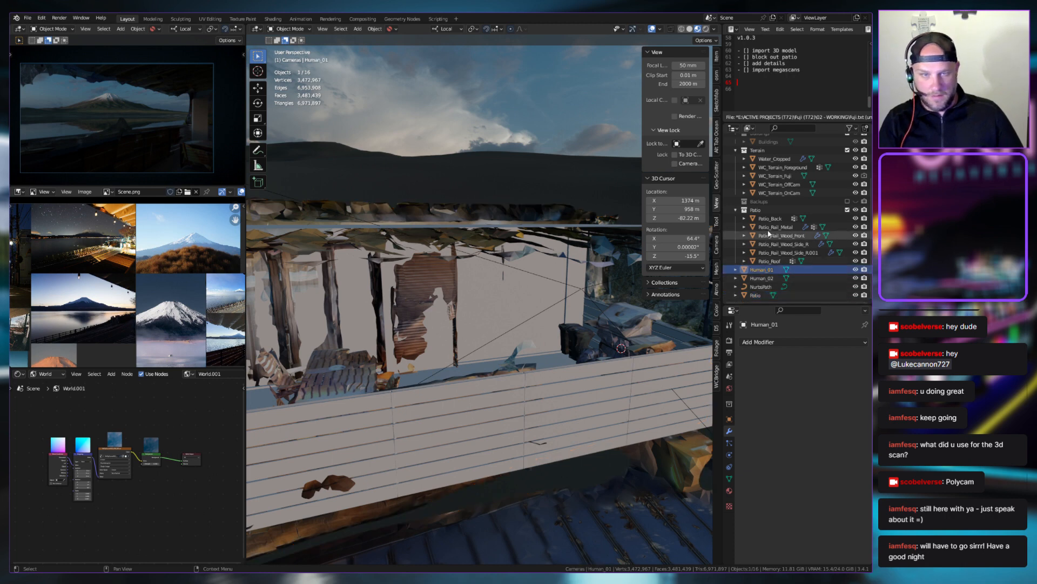
click(484, 252)
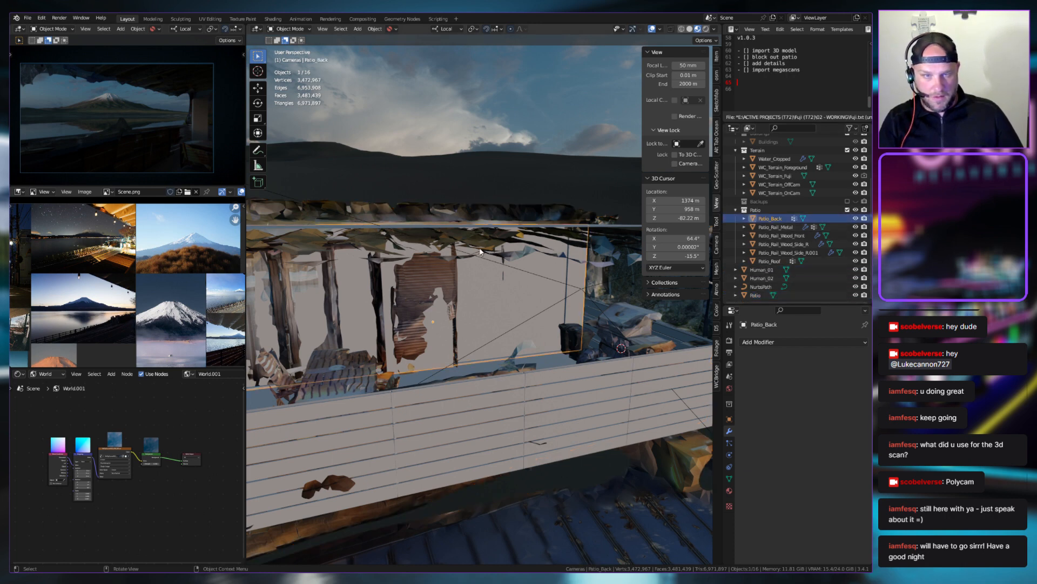
key(KP_Divide)
key(Tab)
Examine the three tall panels left of the wall's central panel and their surrounding frame, picking individual faces from several angles
click(354, 278)
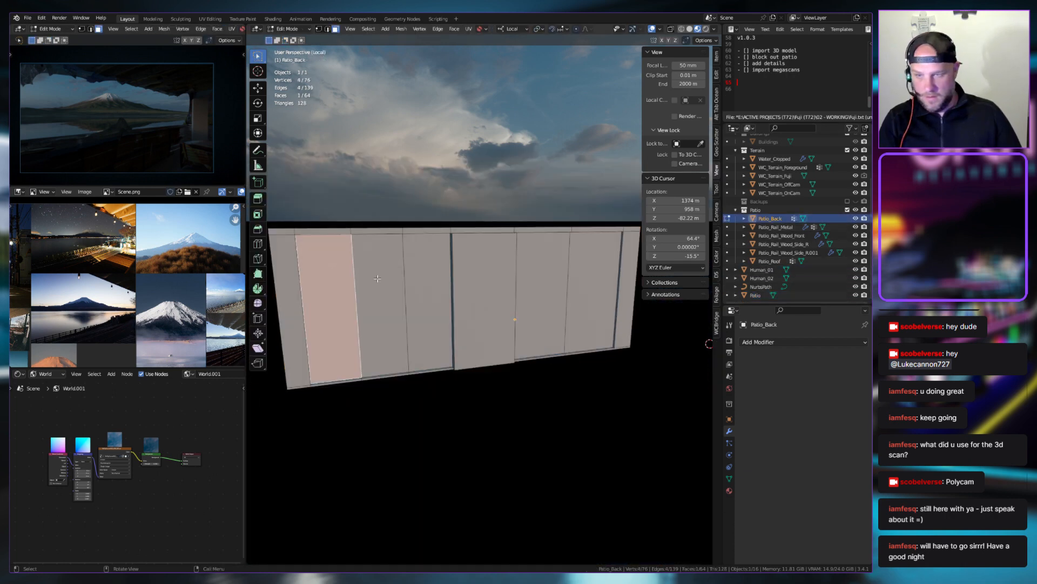
shift+click(377, 278)
shift+click(427, 278)
middle_drag(427, 278, 410, 216)
scroll(384, 279, up, 3)
click(373, 186)
click(432, 184)
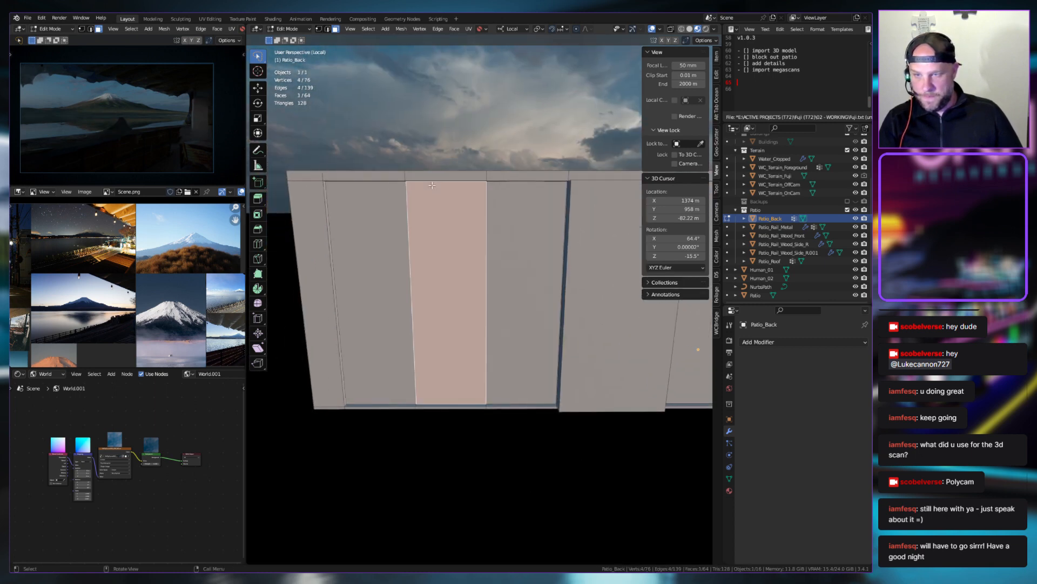
middle_drag(416, 179, 444, 182)
click(378, 208)
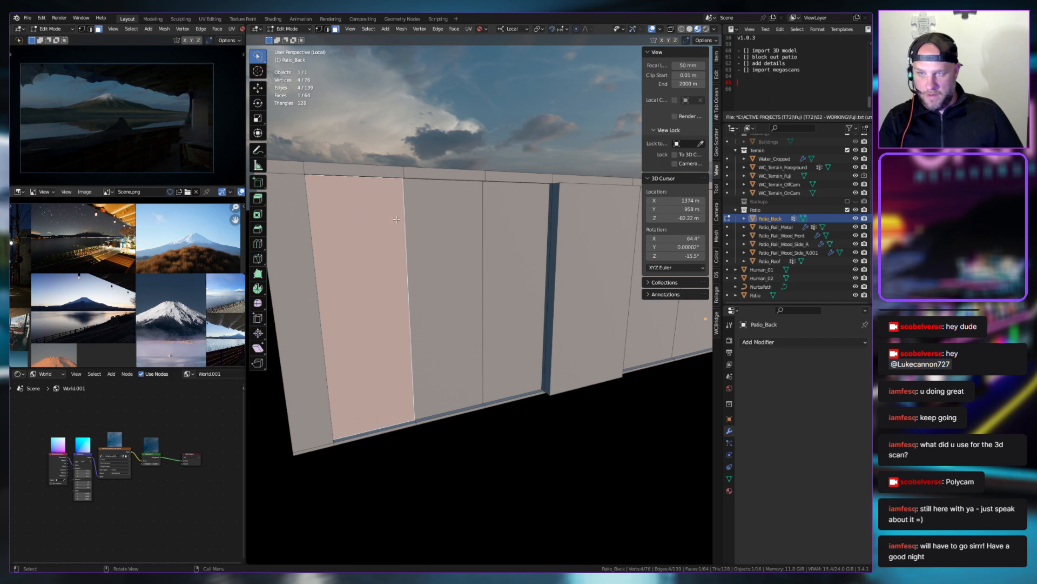
click(409, 212)
shift+middle_drag(434, 219, 369, 177)
click(357, 208)
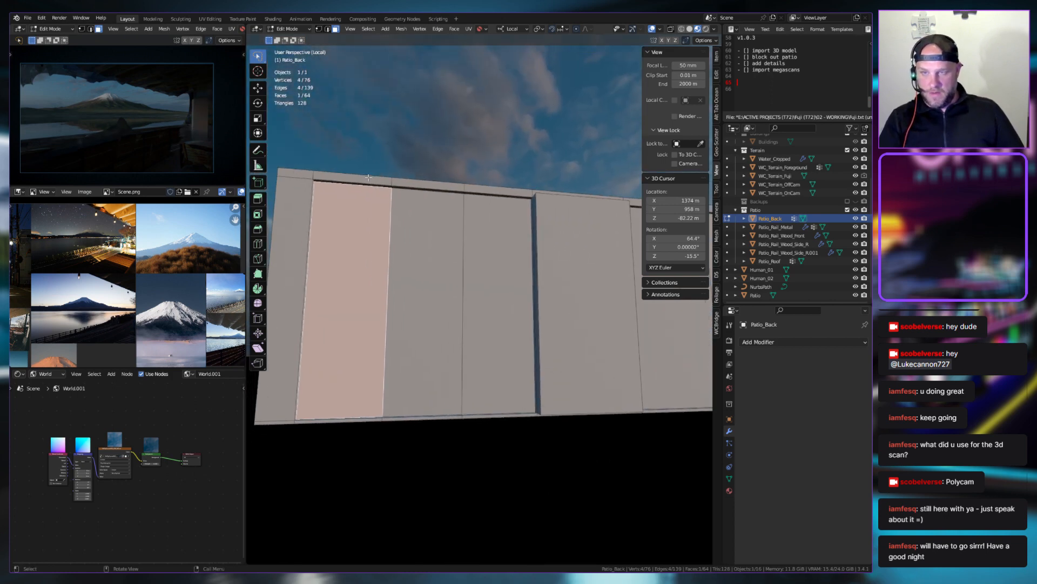
key(1)
middle_drag(392, 220, 459, 261)
click(454, 287)
key(3)
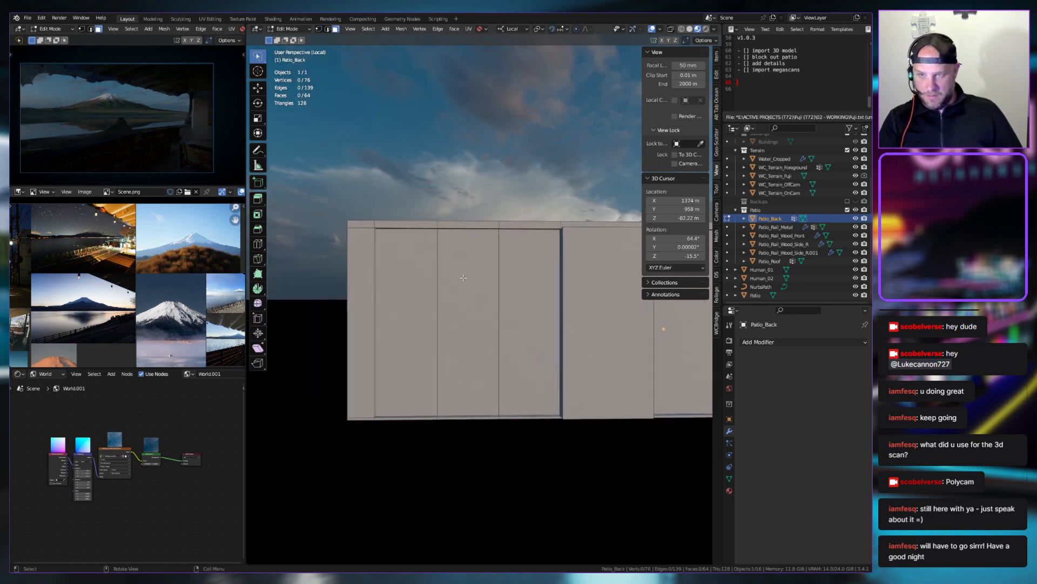
Add one centred vertical loop cut through the middle of the three tall panels left of the central one
click(463, 285)
click(418, 194)
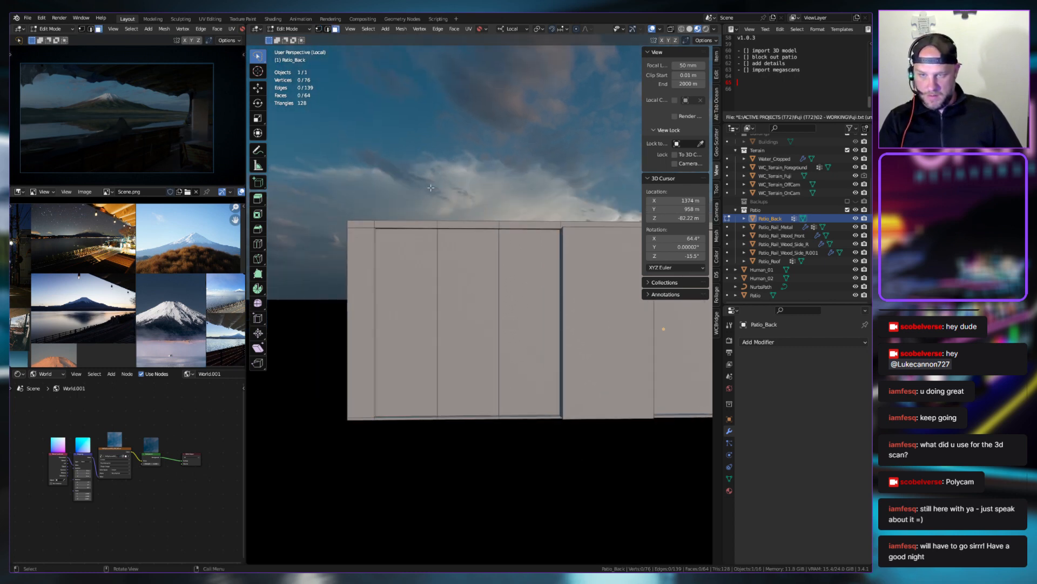
click(444, 255)
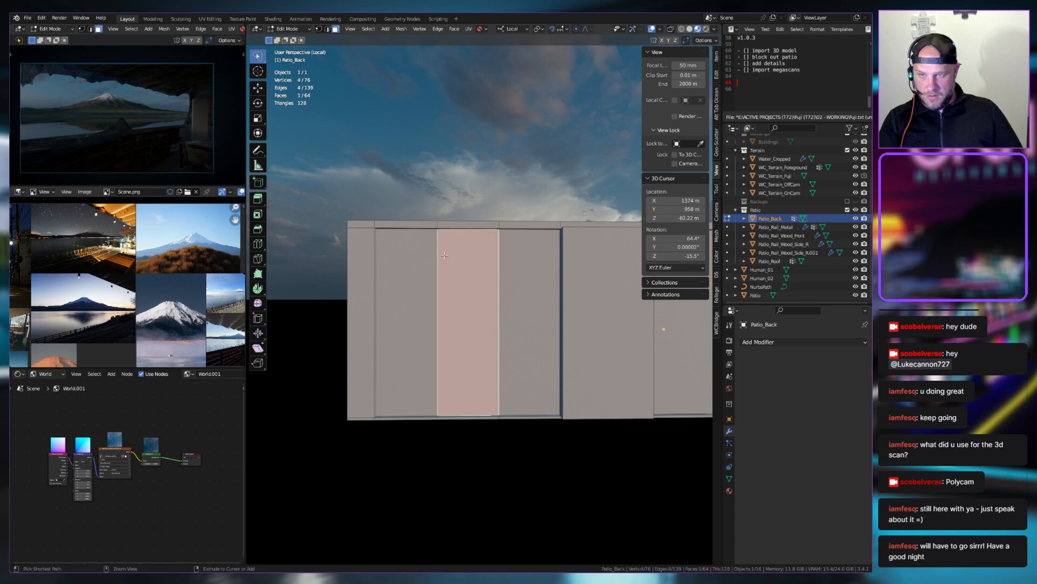
key(ctrl+r)
click(470, 233)
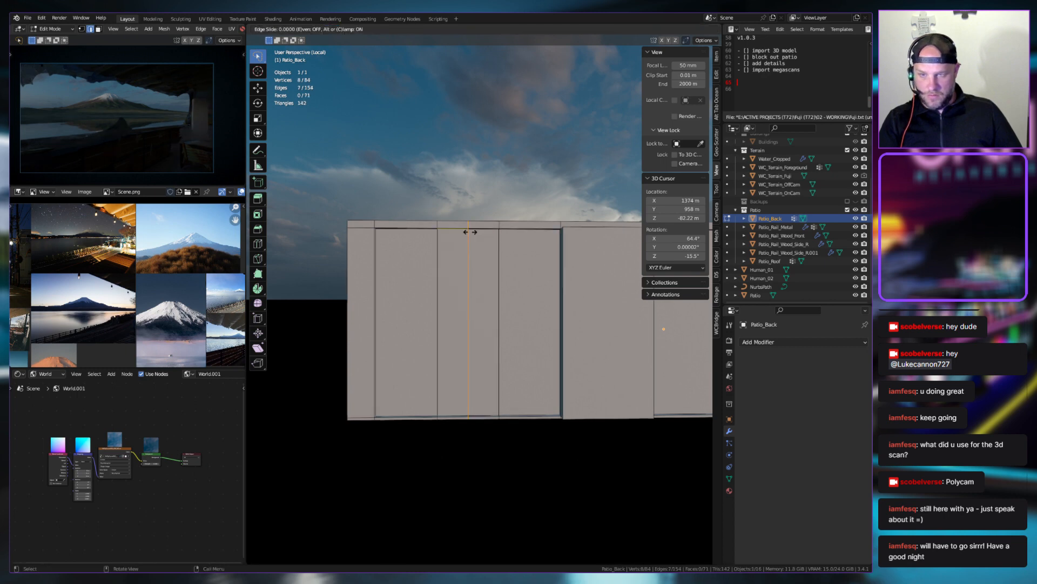
right_click(470, 232)
mouse_move(470, 231)
middle_down()
mouse_move(552, 238)
mouse_move(476, 230)
middle_up()
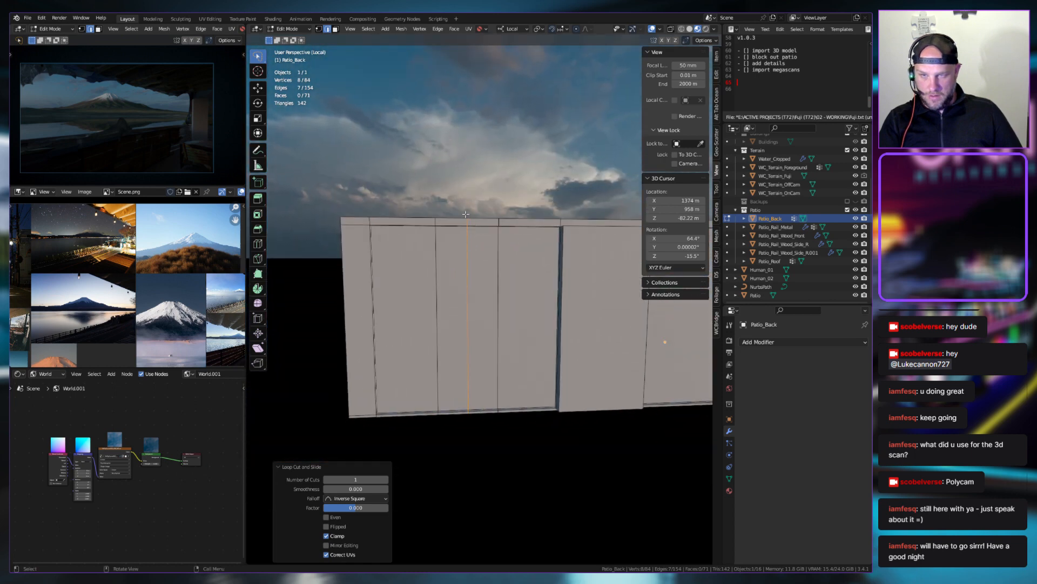
Switch to vertex selection, clear the selection, and turn on X-ray display
key(1)
click(468, 222)
mouse_move(416, 196)
mouse_down()
mouse_move(451, 429)
mouse_move(405, 293)
mouse_up()
click(257, 57)
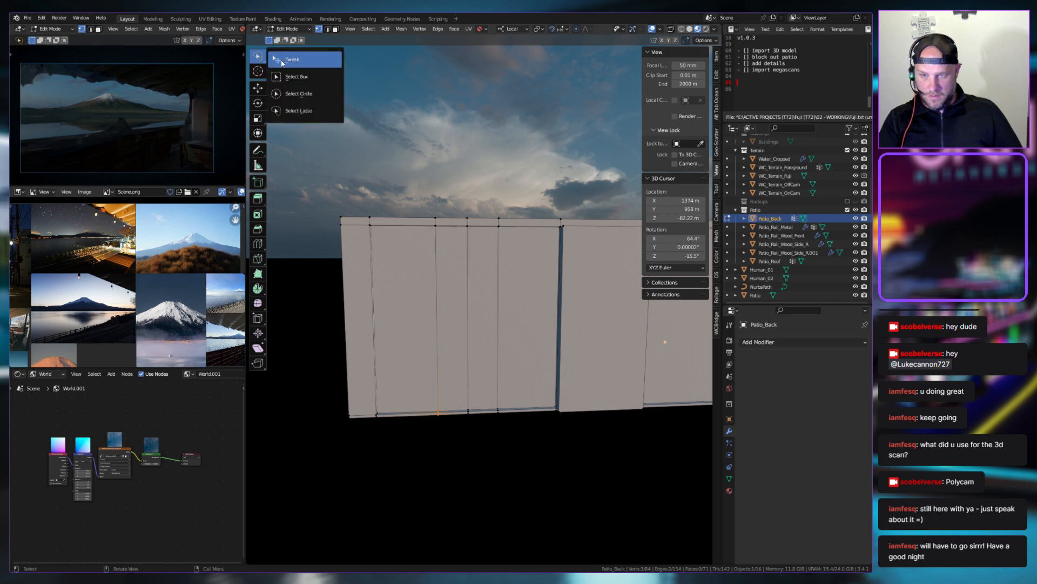
key(alt+a)
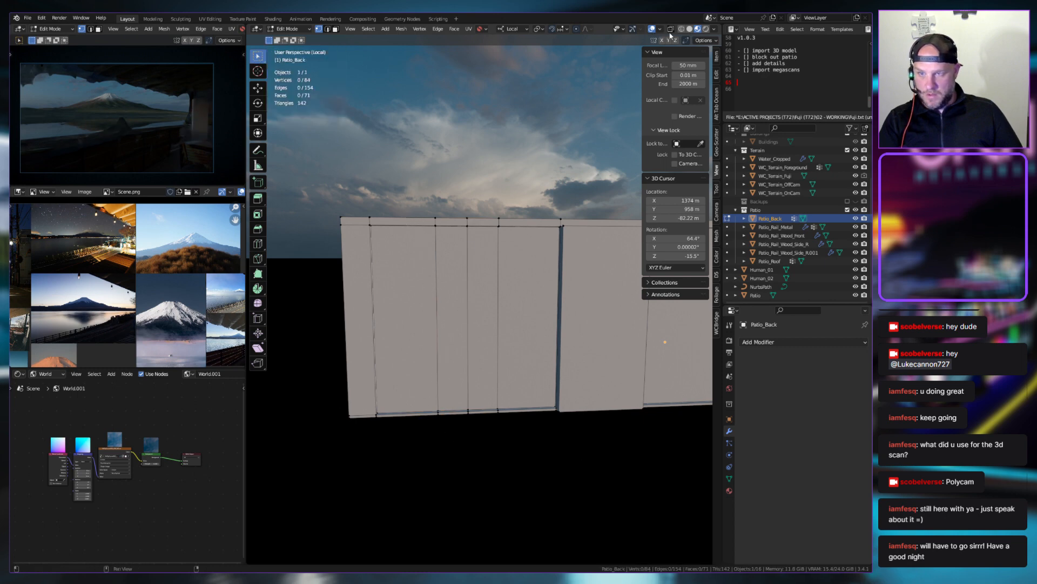
click(671, 30)
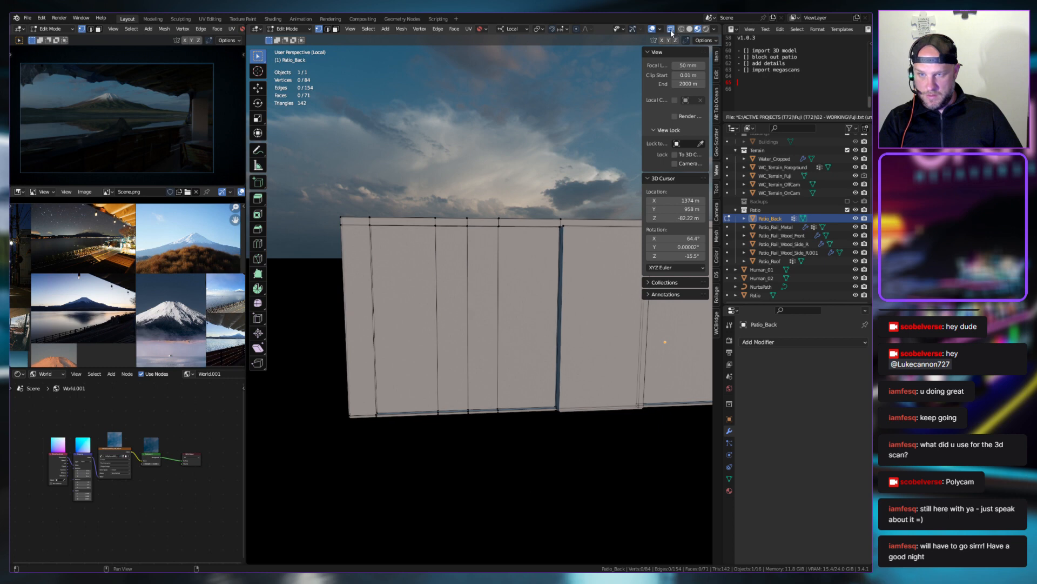
Move the vertical edge loop just left of the new cut by about -0.0119 m along local X
alt+click(439, 412)
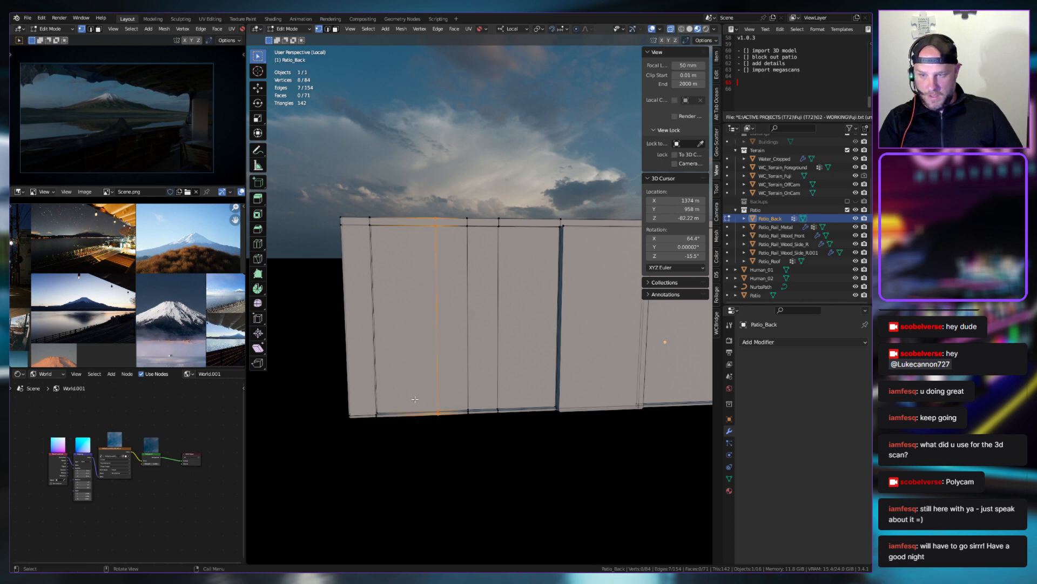
key(g)
key(x)
key(x)
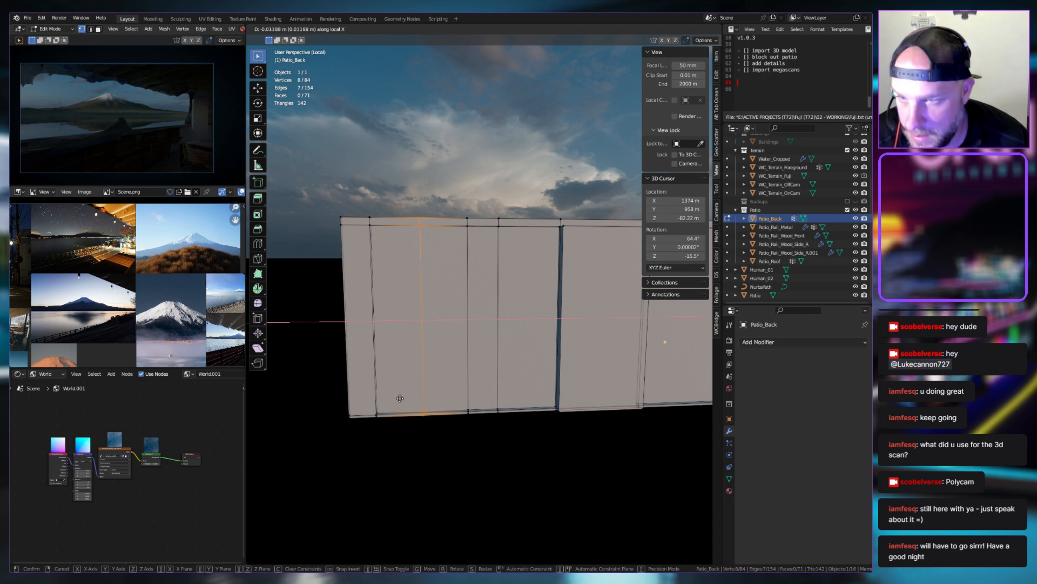
click(400, 398)
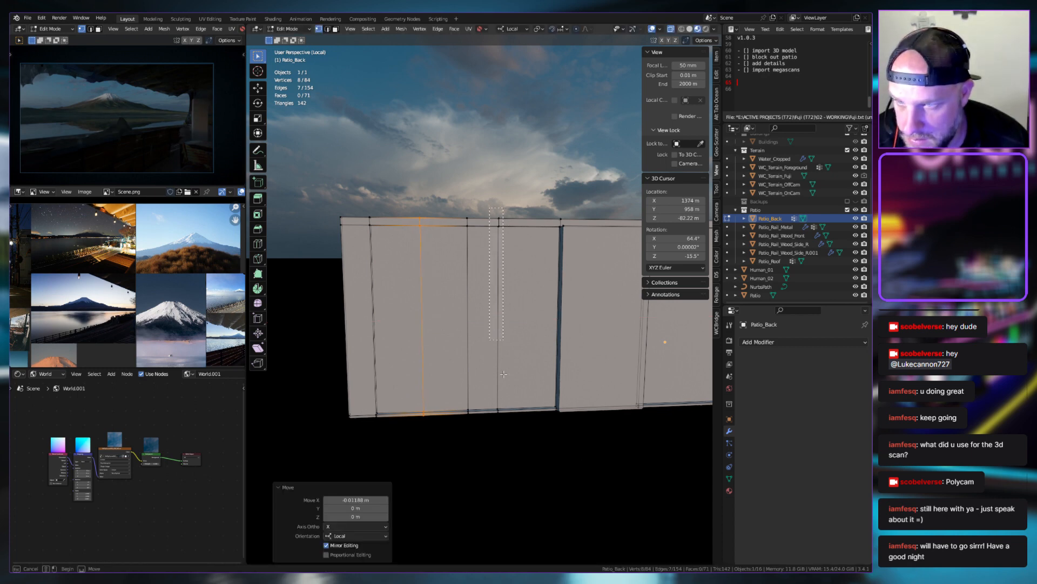
Move the vertical edge loop just right of the new cut by about 0.0143 m along local X
alt+click(513, 425)
key(g)
key(x)
key(x)
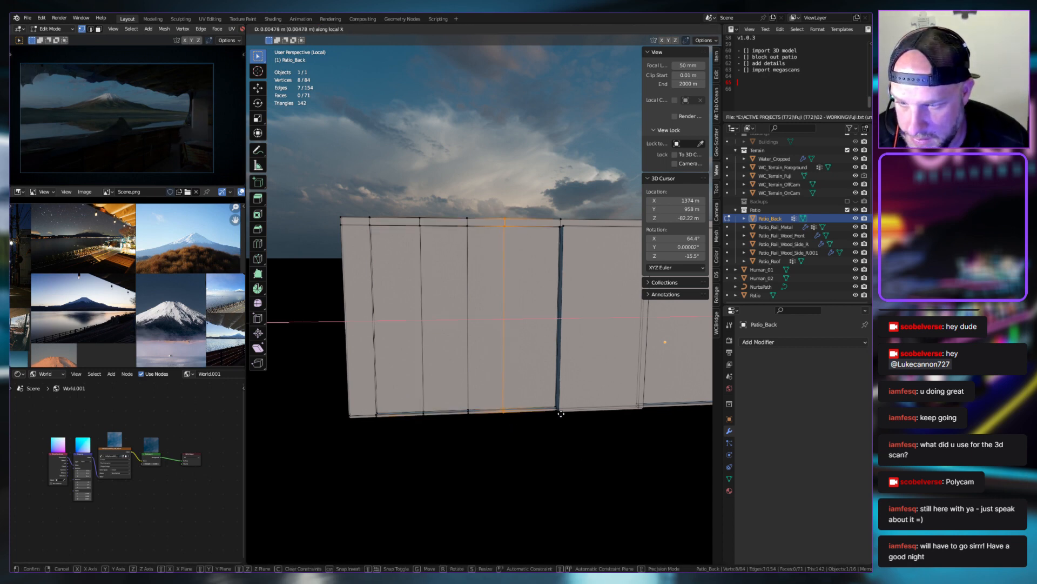
click(675, 391)
middle_drag(621, 351, 540, 409)
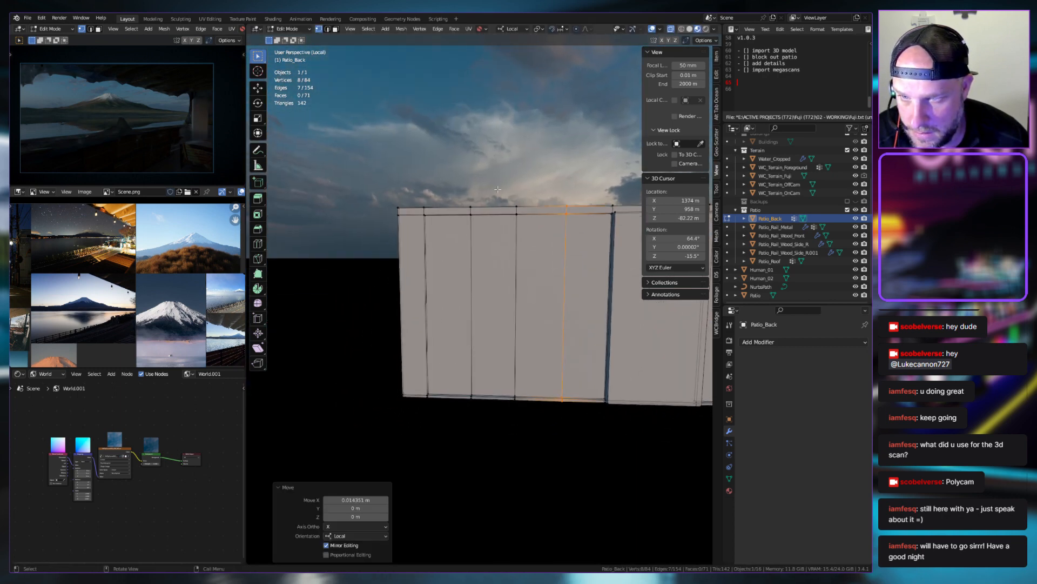
Shift the new middle edge loop slightly along local X to balance the neighbouring panel widths
key(g)
key(x)
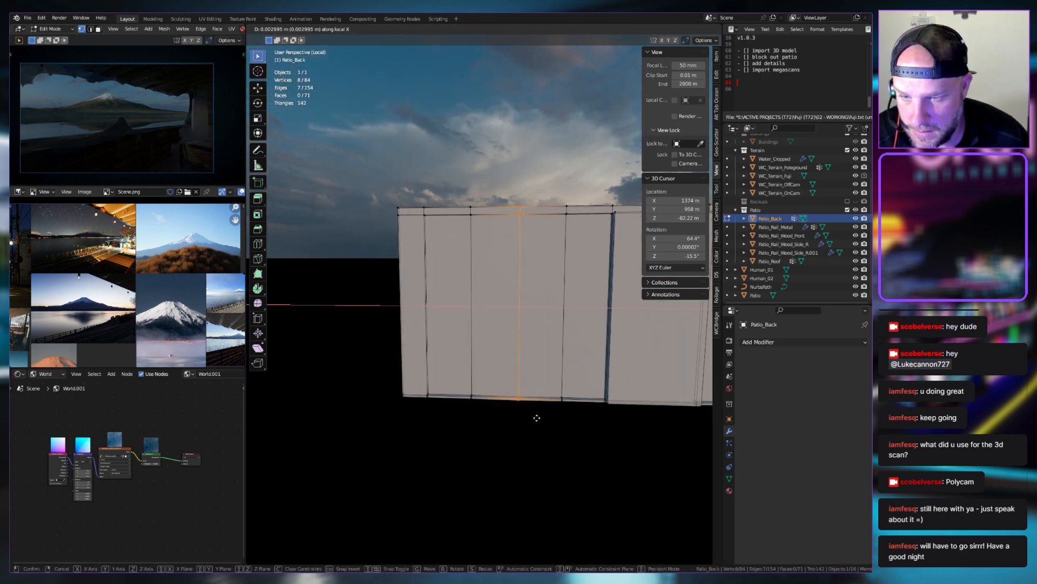
click(514, 426)
click(514, 426)
middle_drag(514, 426, 422, 249)
Move the vertical edge loop beside the wall's left end by about -0.008 m along local X, narrowing the end frame
key(shift+b)
drag(439, 414, 440, 414)
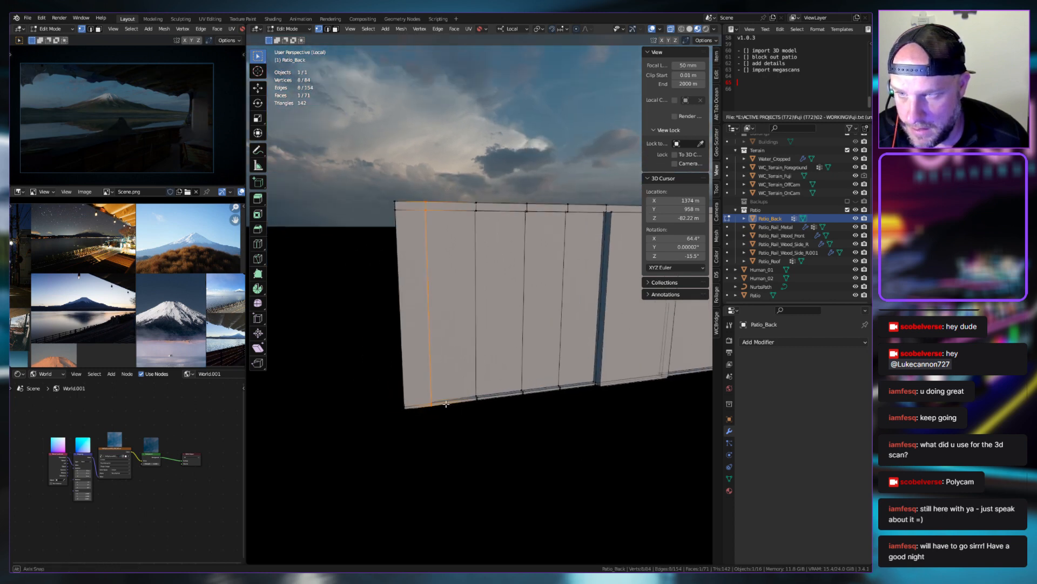
key(g)
key(x)
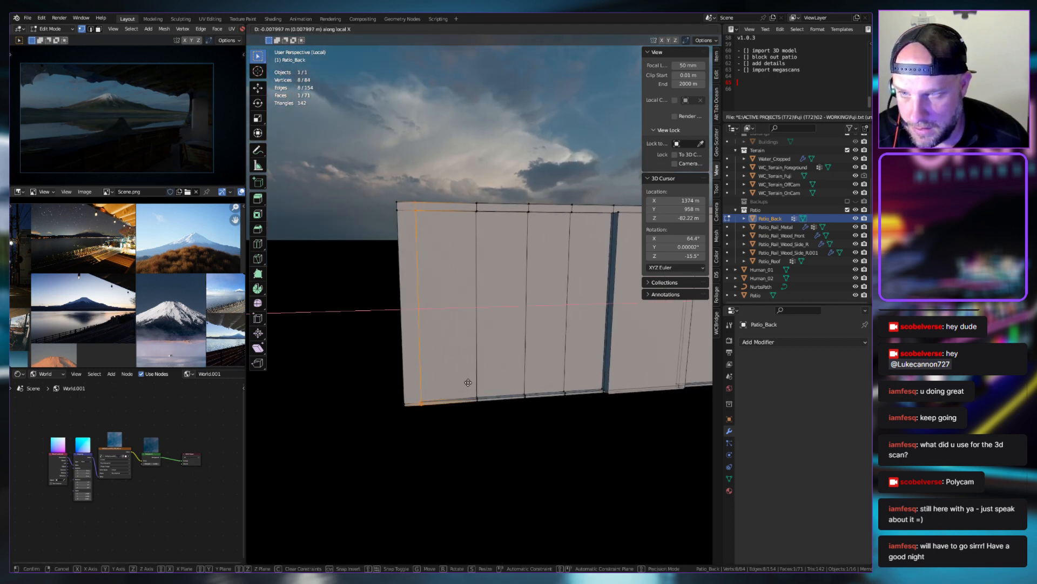
click(468, 382)
middle_drag(468, 382, 497, 270)
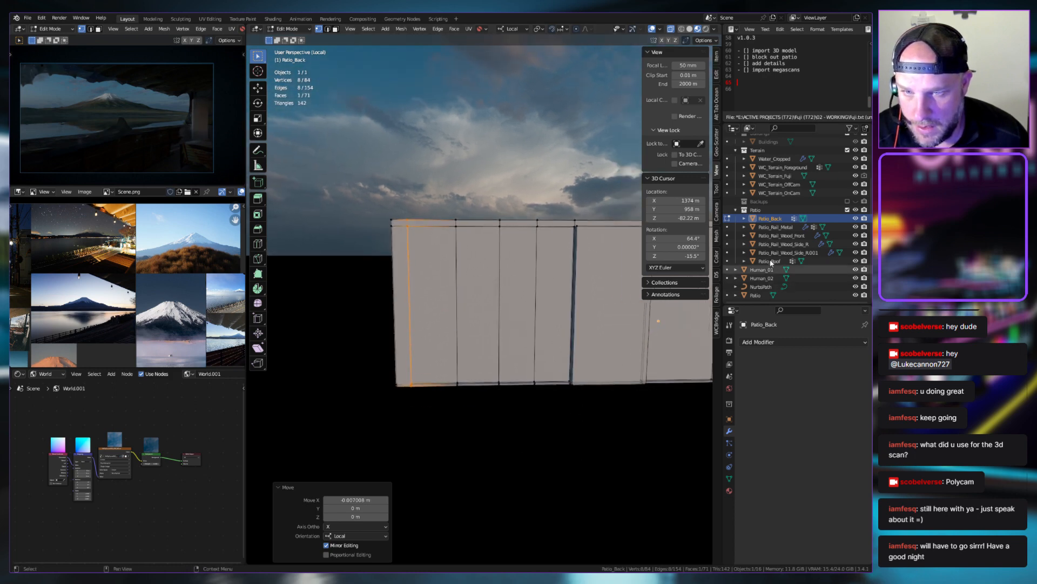
Return to Object Mode and frame the patio's front rail and back wall in the small second viewport
key(Tab)
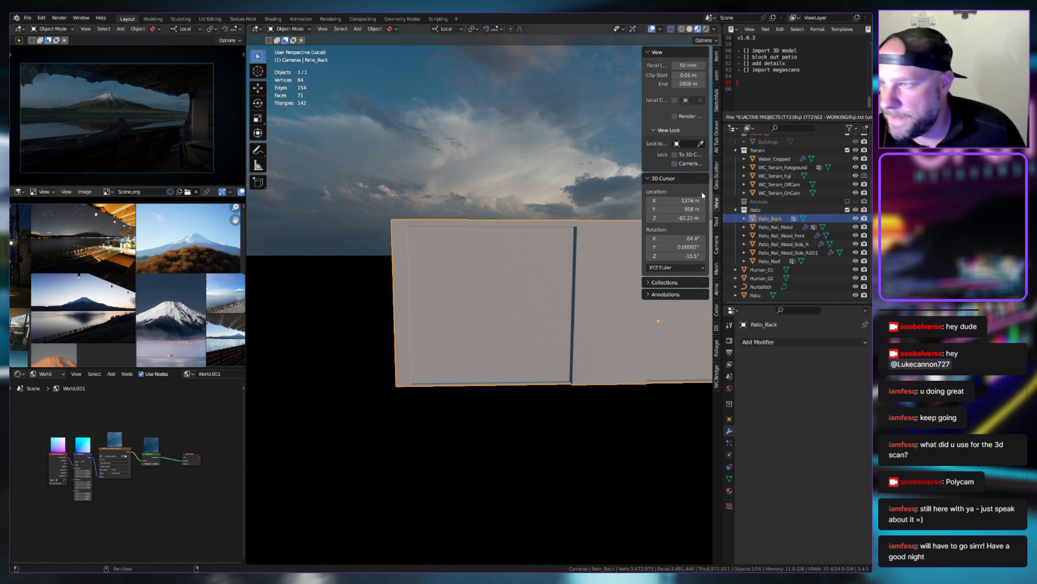
middle_drag(137, 118, 166, 147)
scroll(137, 152, down, 4)
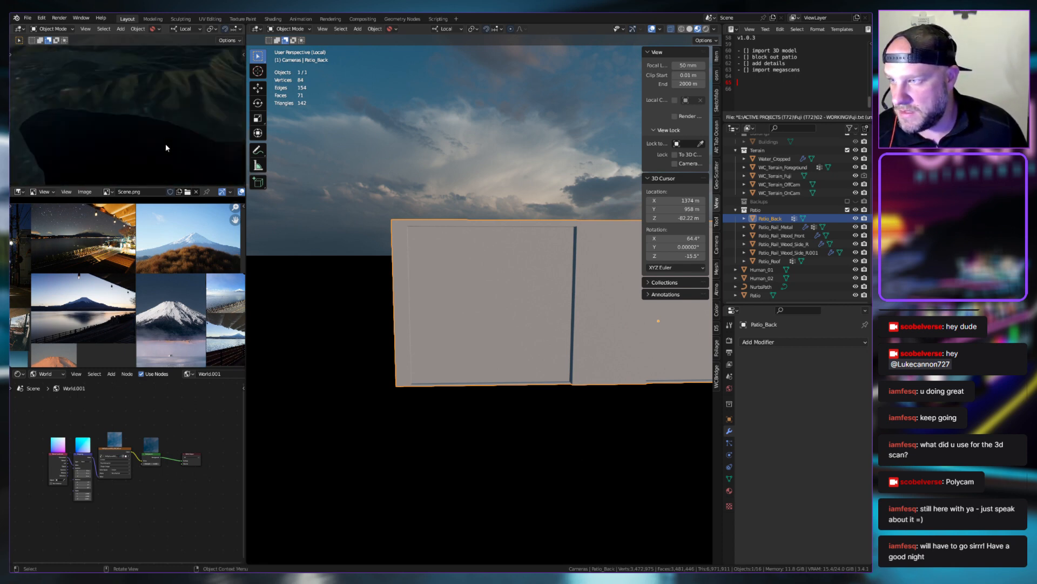
click(155, 128)
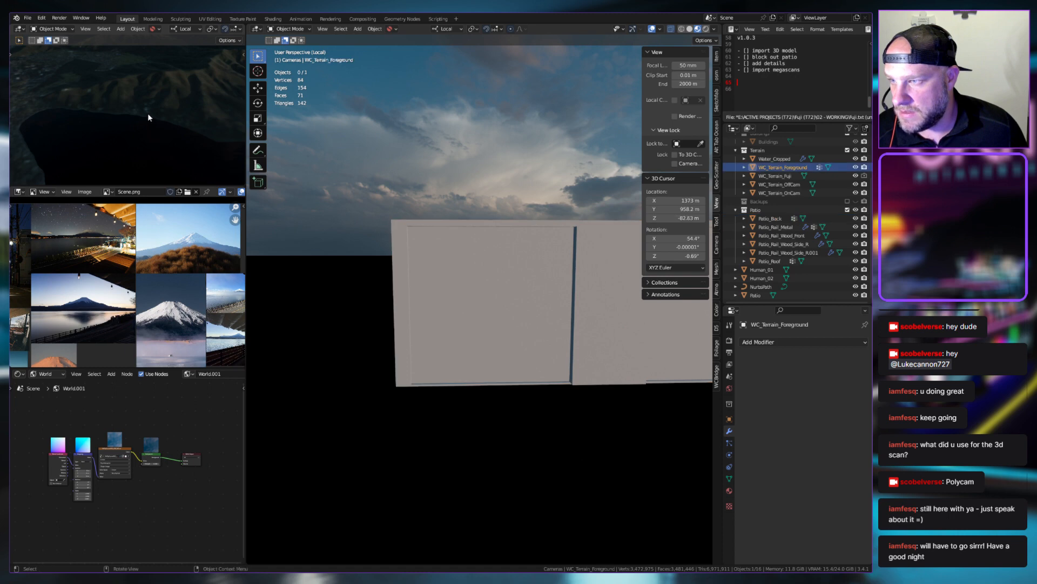
scroll(147, 112, down, 2)
middle_drag(151, 121, 126, 135)
click(154, 112)
key(KP_Decimal)
scroll(140, 107, up, 8)
click(138, 145)
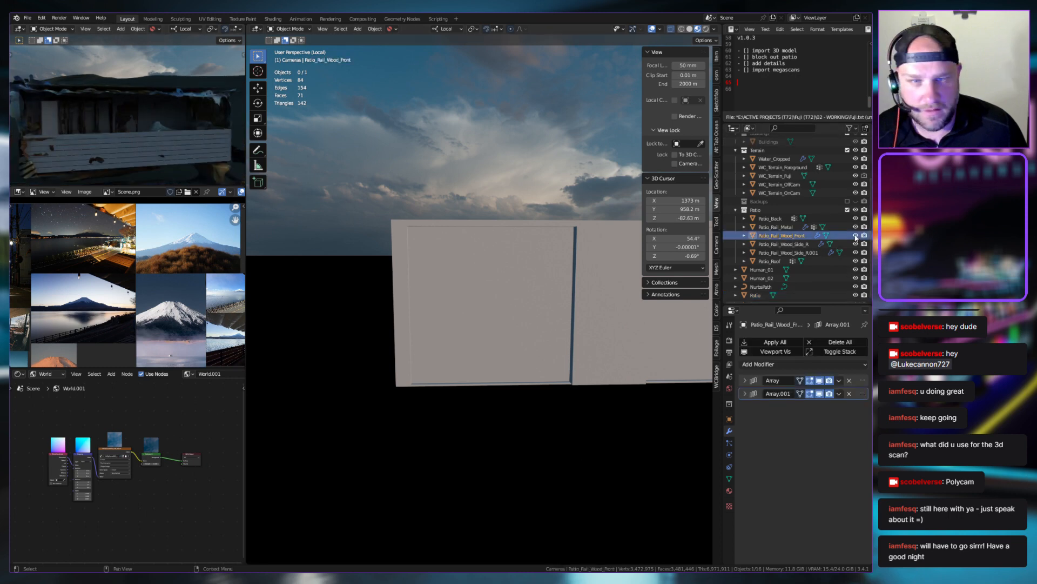
Hide the Patio collection to inspect the bare scan, unhide everything, and look over the isolated back wall
click(855, 210)
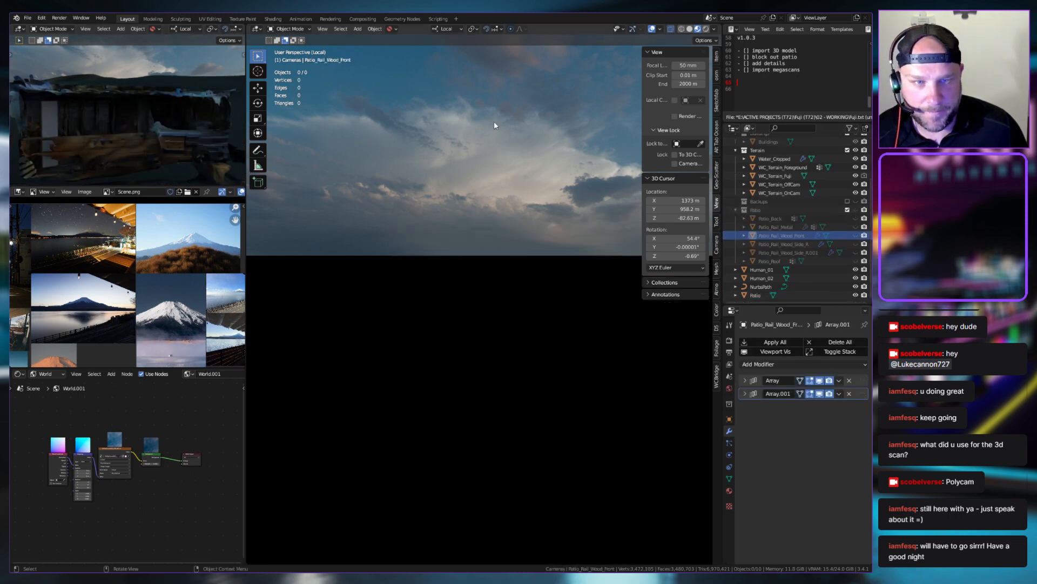
middle_drag(79, 121, 162, 116)
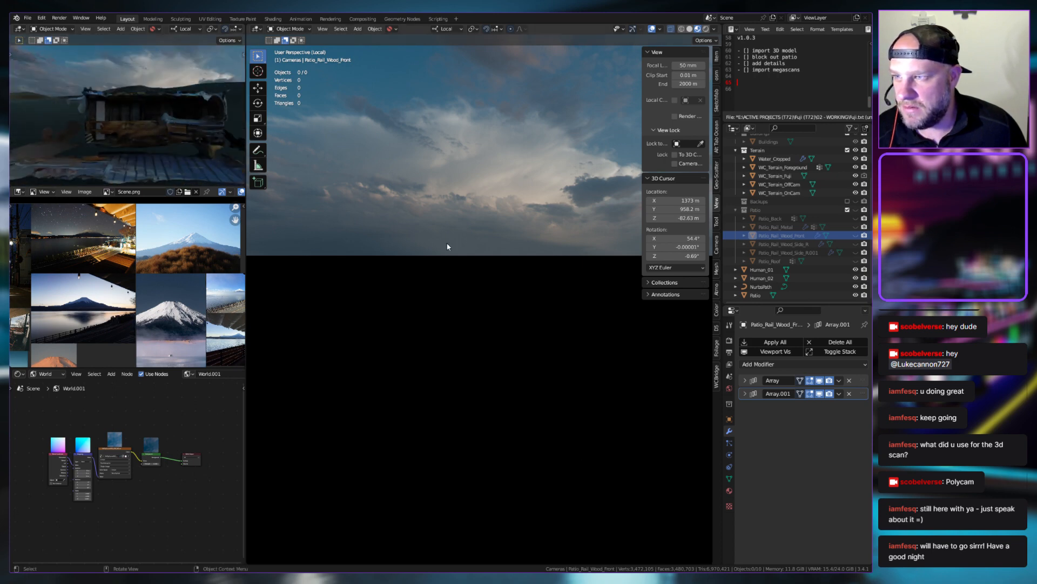
key(alt+h)
middle_drag(556, 346, 454, 282)
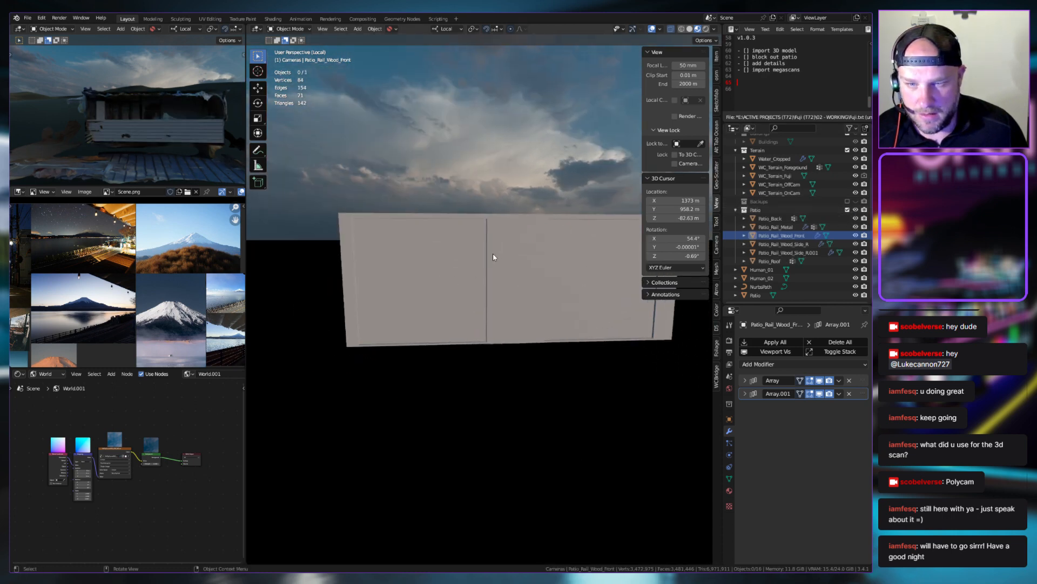
key(Tab)
key(Tab)
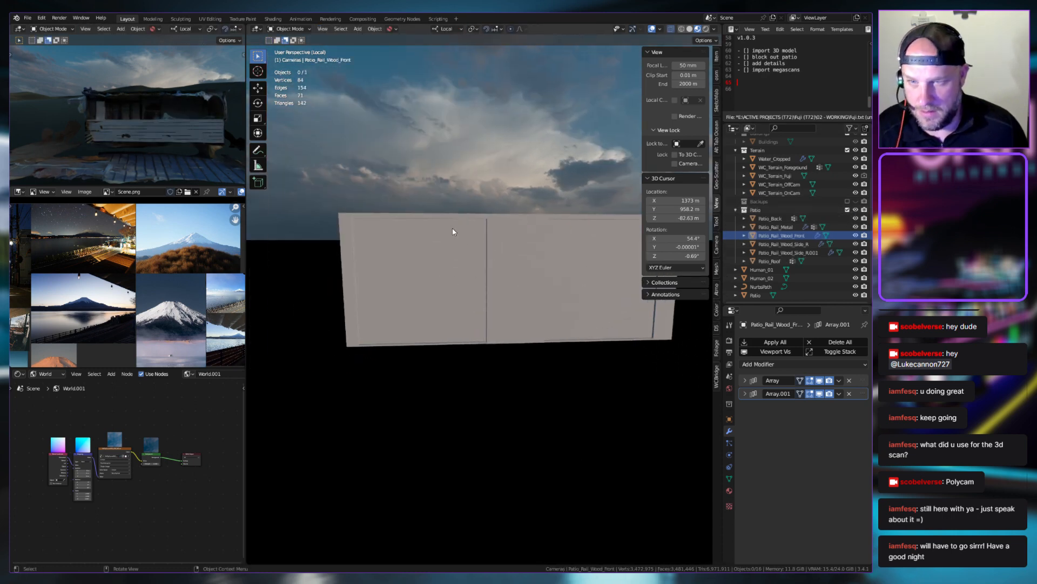
Edit the Patio_Back wall and add a vertical loop cut, sliding it close to the middle panel's left edge
click(452, 229)
key(Tab)
middle_drag(451, 229, 507, 194)
key(alt+a)
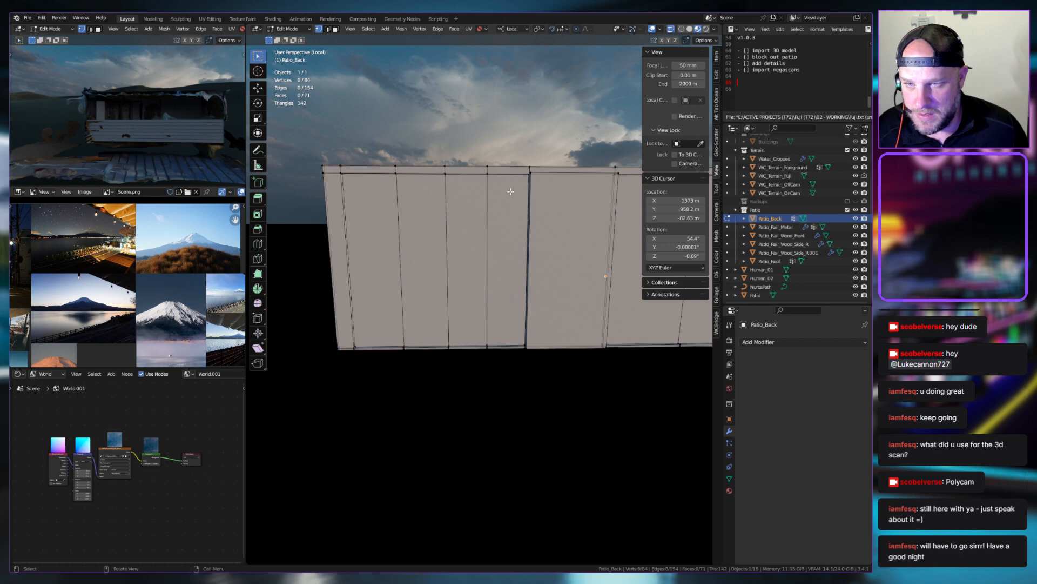
click(512, 172)
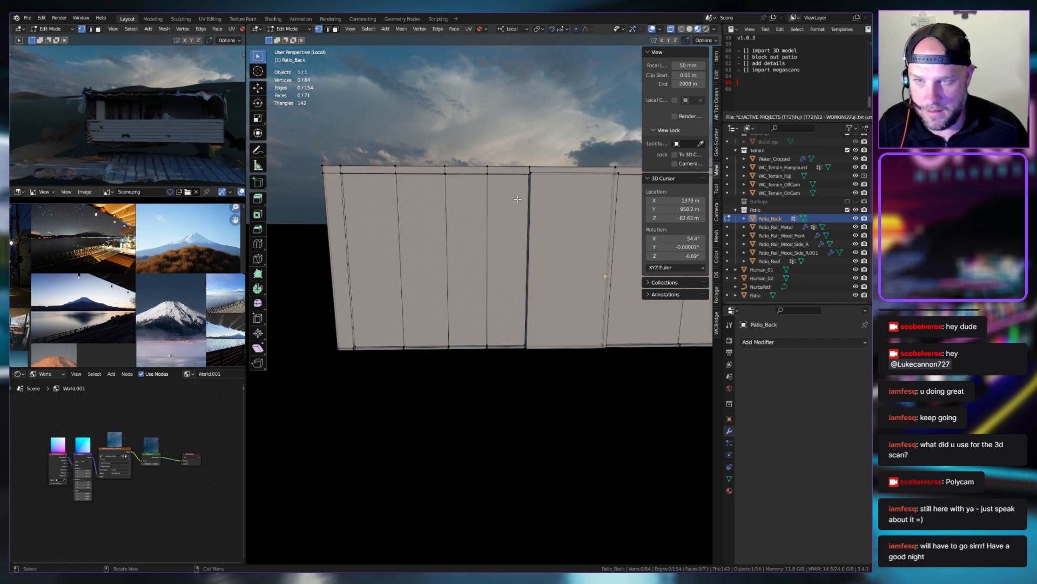
key(ctrl+r)
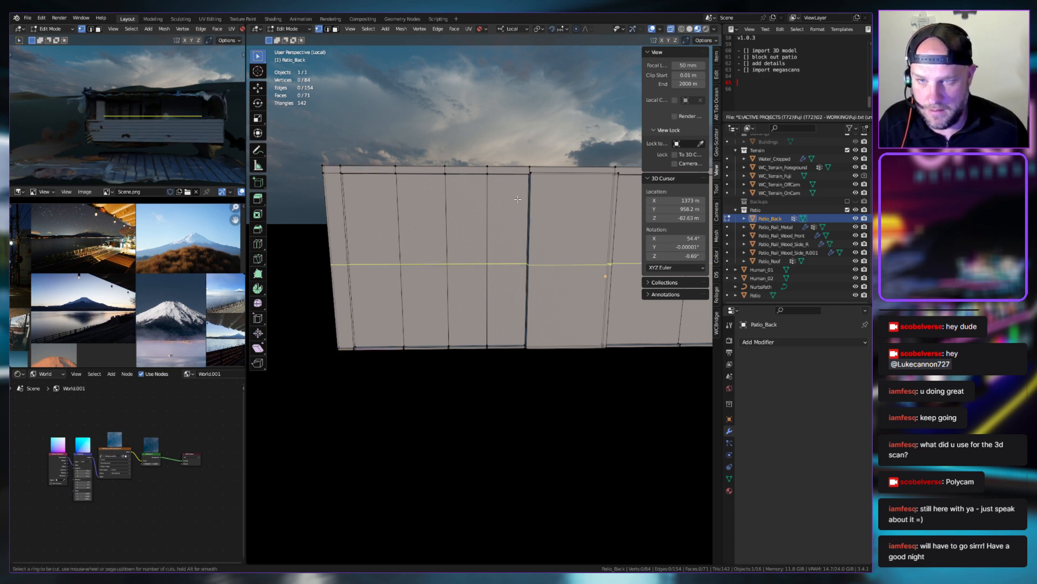
click(520, 172)
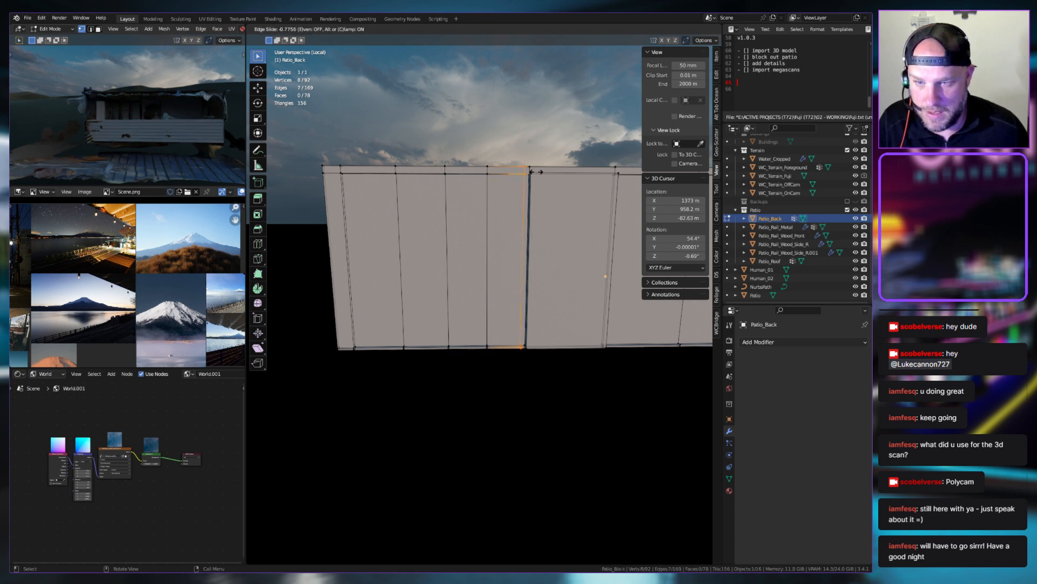
click(535, 171)
key(alt+a)
Move the three vertical edge loops dividing the wall's left section by about -0.0097 m along local X
middle_drag(508, 211, 485, 207)
drag(432, 182, 525, 349)
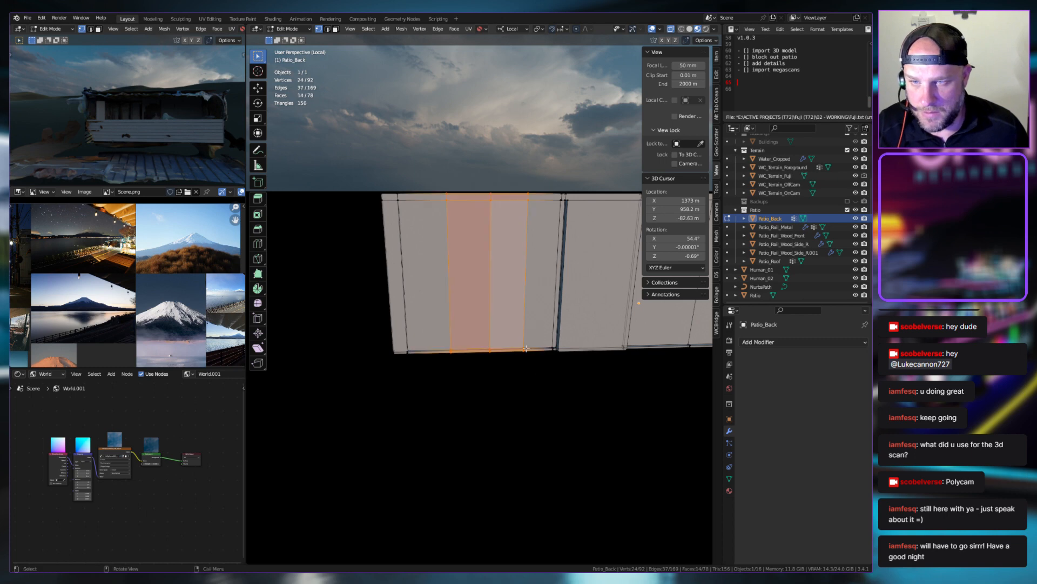
key(g)
key(x)
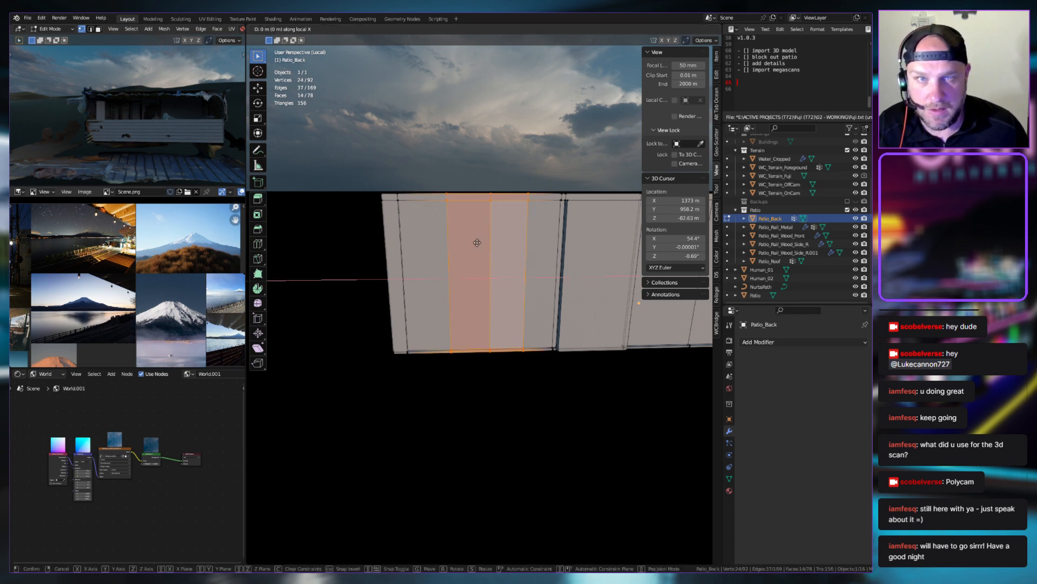
click(468, 242)
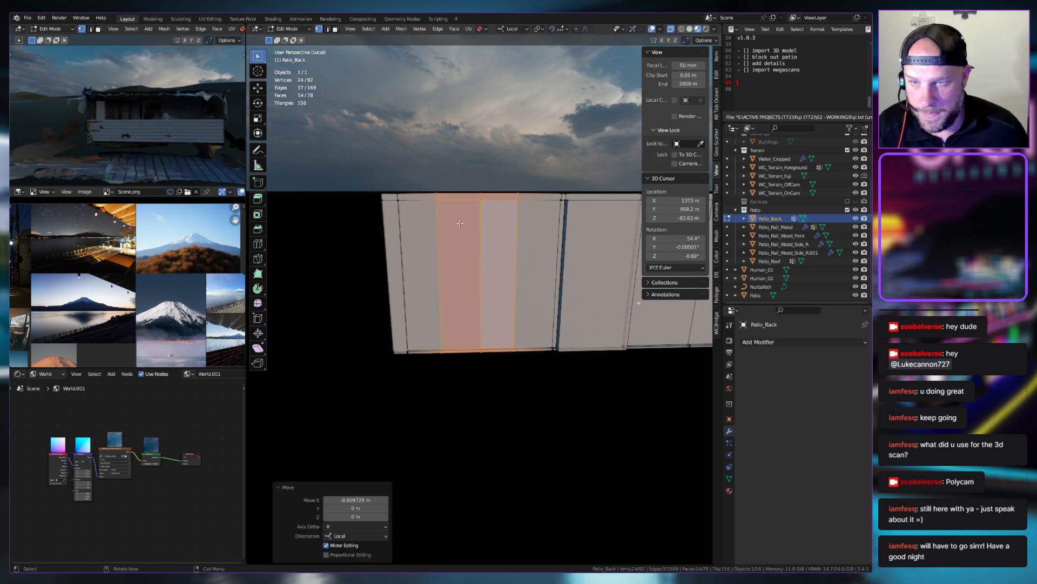
Shift the dividing loop nearest the middle panel slightly along local X to even out the left section's panel widths
click(456, 204)
middle_drag(491, 219, 507, 171)
drag(507, 171, 531, 362)
key(g)
key(x)
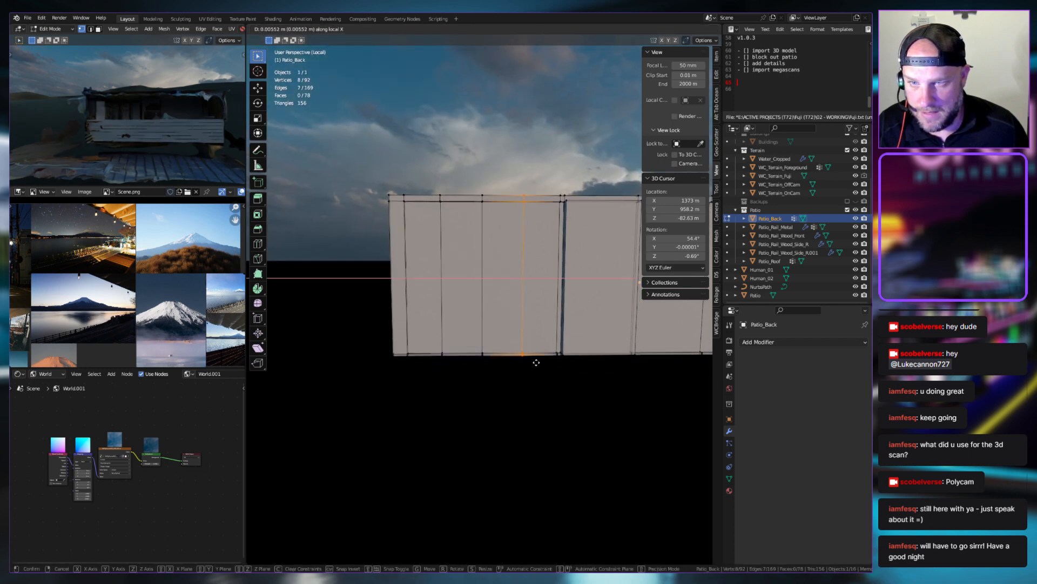
click(534, 355)
Shift the centre dividing loop of the left section slightly along local X and check the wall's panel spacing
drag(469, 183, 495, 366)
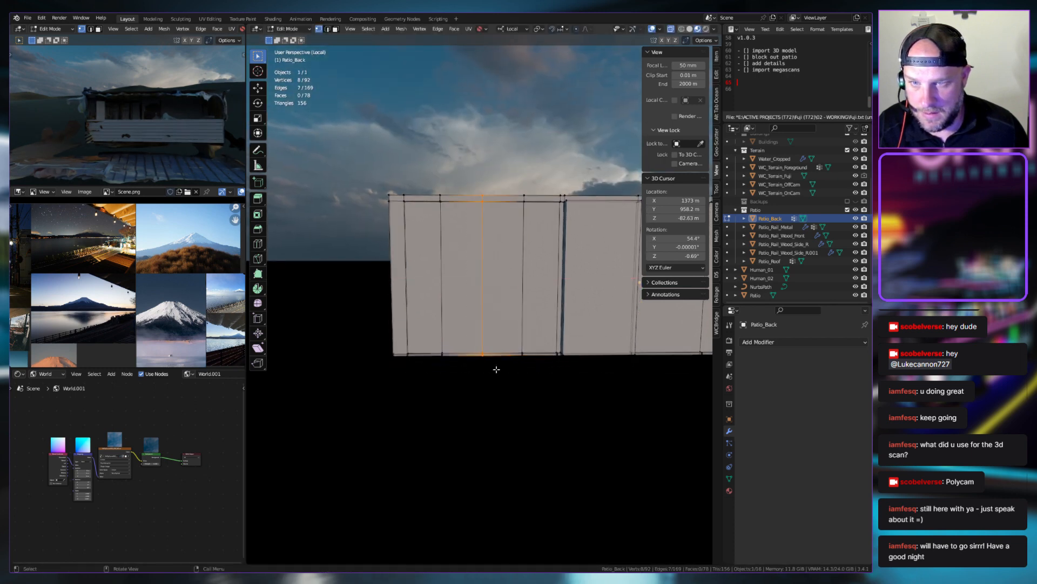
key(g)
key(x)
click(497, 367)
click(512, 390)
middle_drag(513, 390, 483, 231)
key(Tab)
key(Tab)
Add a vertical loop cut right beside the middle panel's right edge, with a slide factor of about -0.874
shift+middle_drag(589, 243, 444, 238)
middle_drag(444, 237, 527, 245)
shift+middle_drag(572, 243, 491, 245)
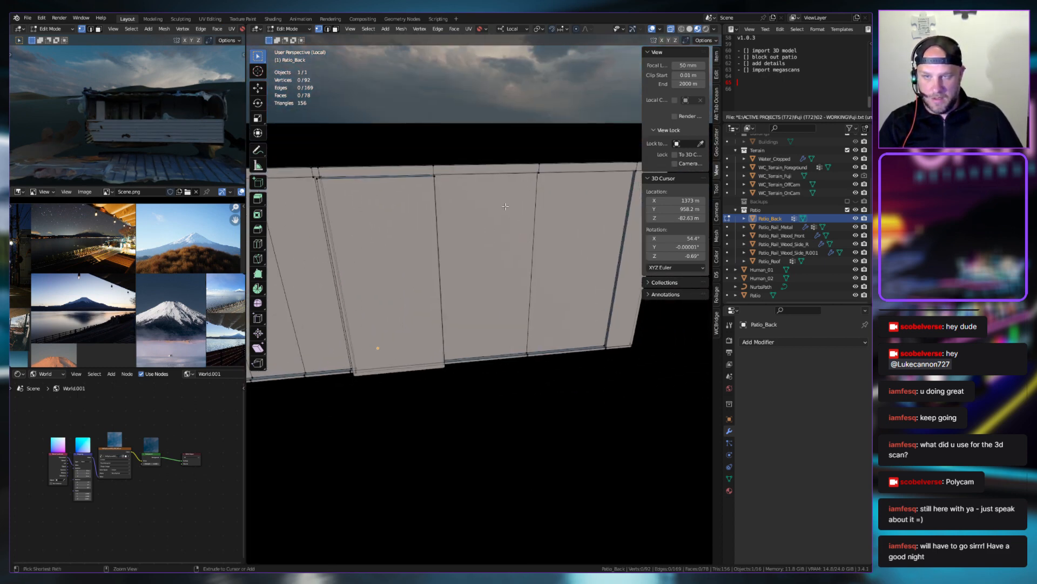
key(ctrl+r)
click(490, 185)
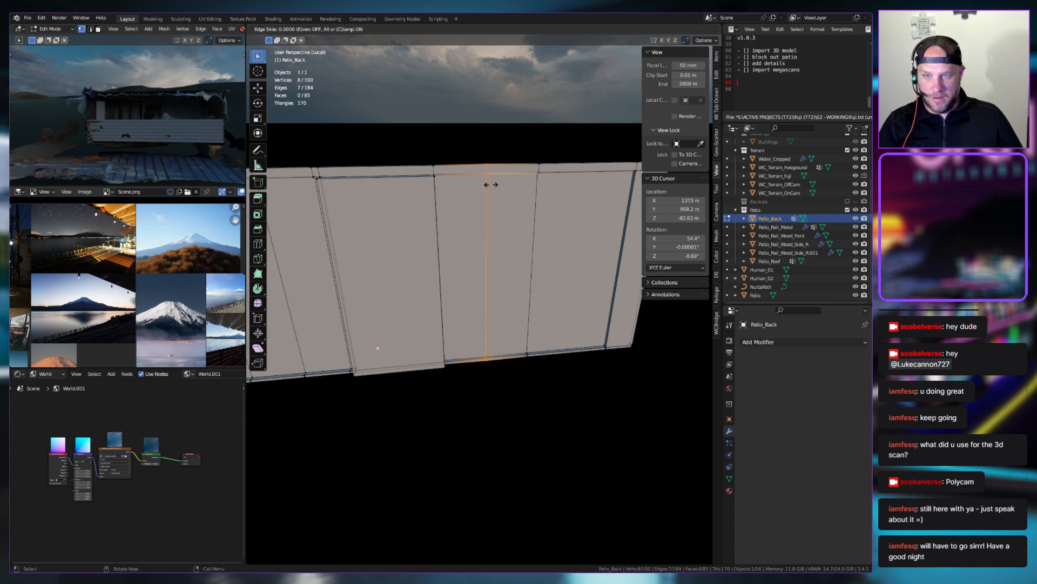
click(445, 192)
middle_drag(445, 192, 475, 208)
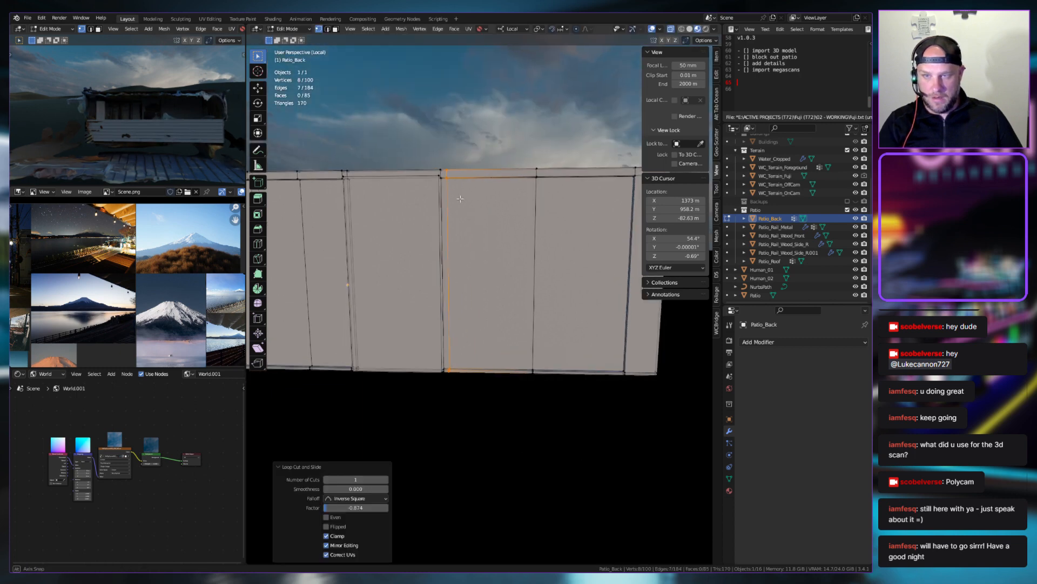
key(alt+a)
Select the six large window panel faces, two in the wall's right section and four in its left section
key(3)
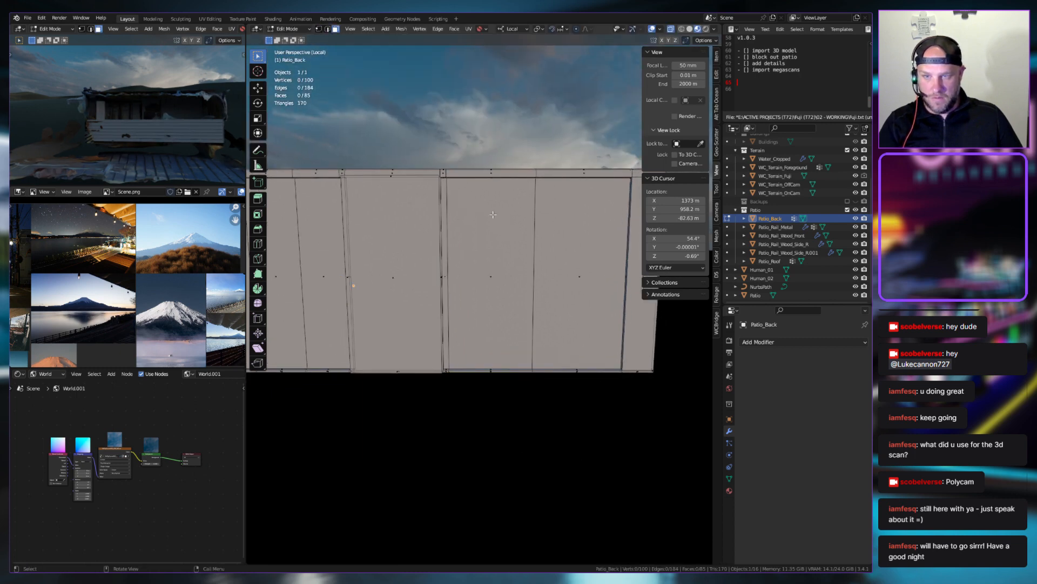
click(484, 260)
click(561, 267)
key(alt+a)
click(557, 269)
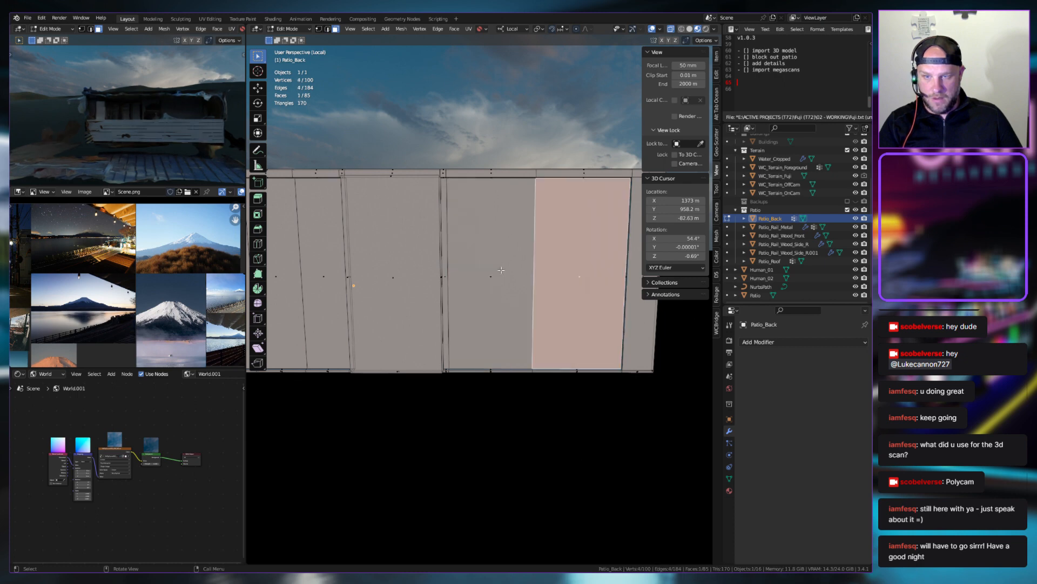
scroll(503, 273, down, 4)
shift+click(517, 286)
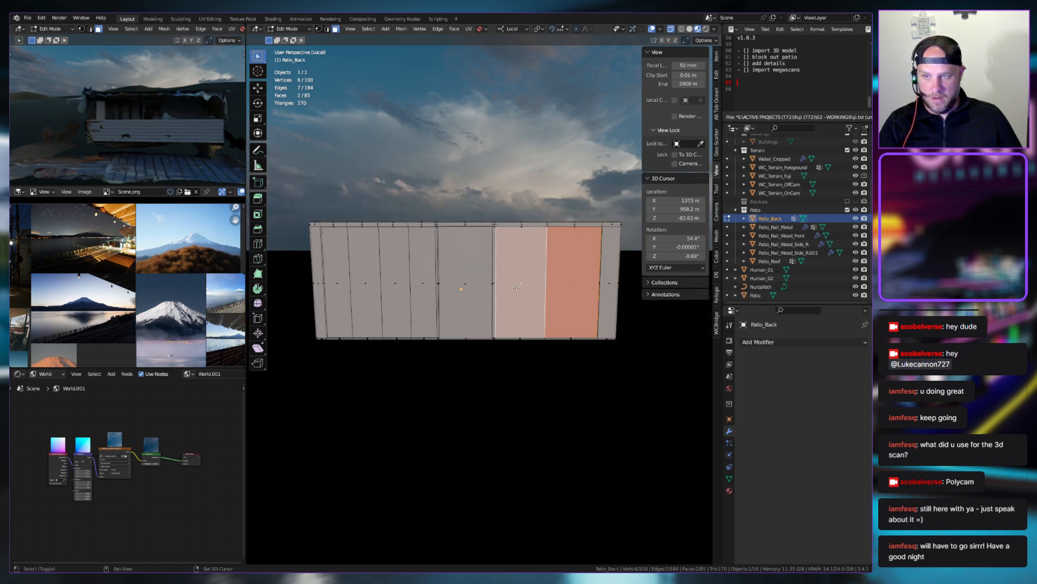
shift+click(416, 282)
shift+click(394, 283)
shift+click(363, 282)
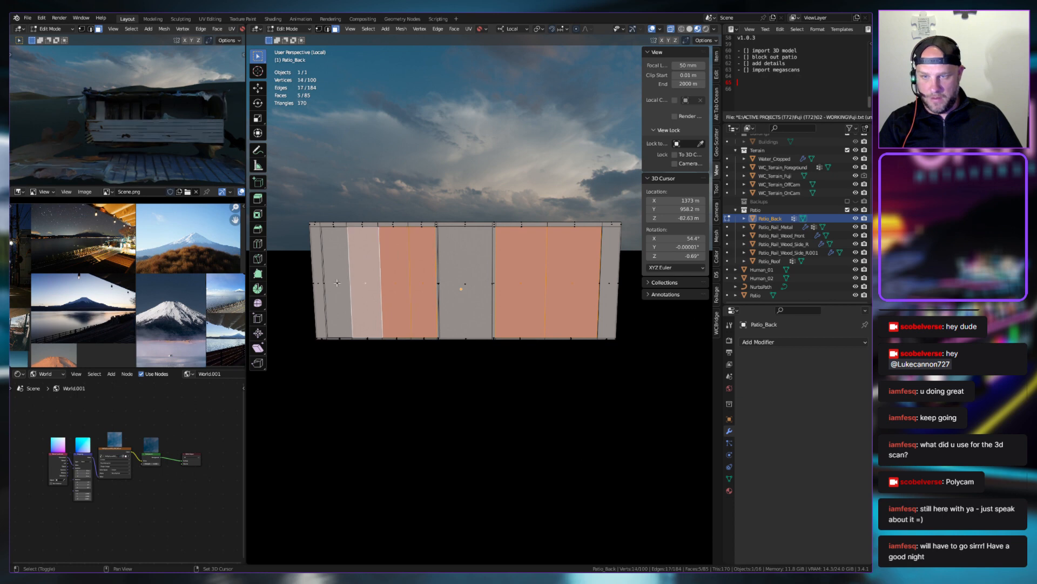
shift+click(338, 283)
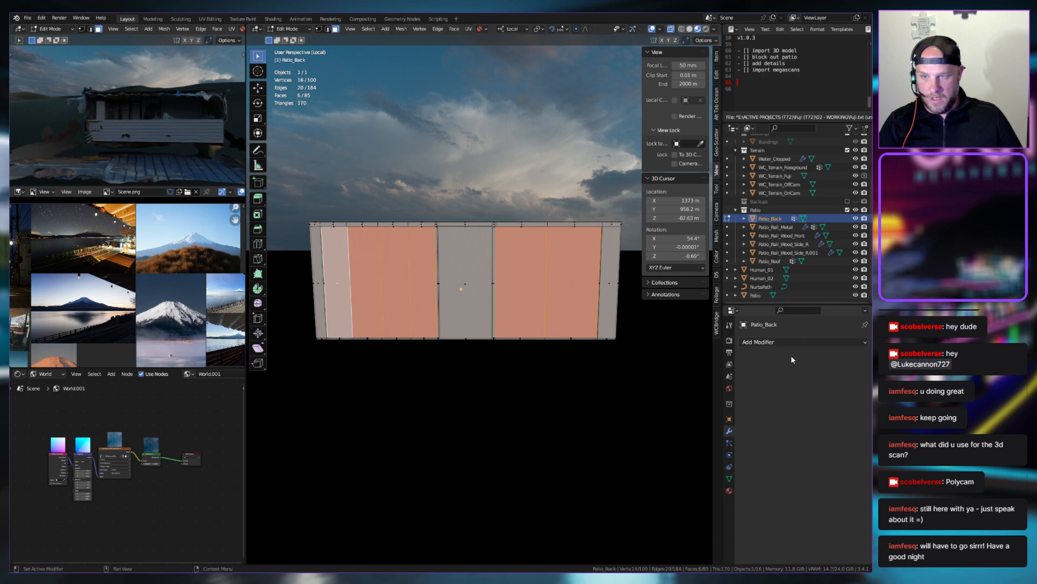
Create a new material on the back wall and name it Patio_Window
click(730, 492)
click(788, 400)
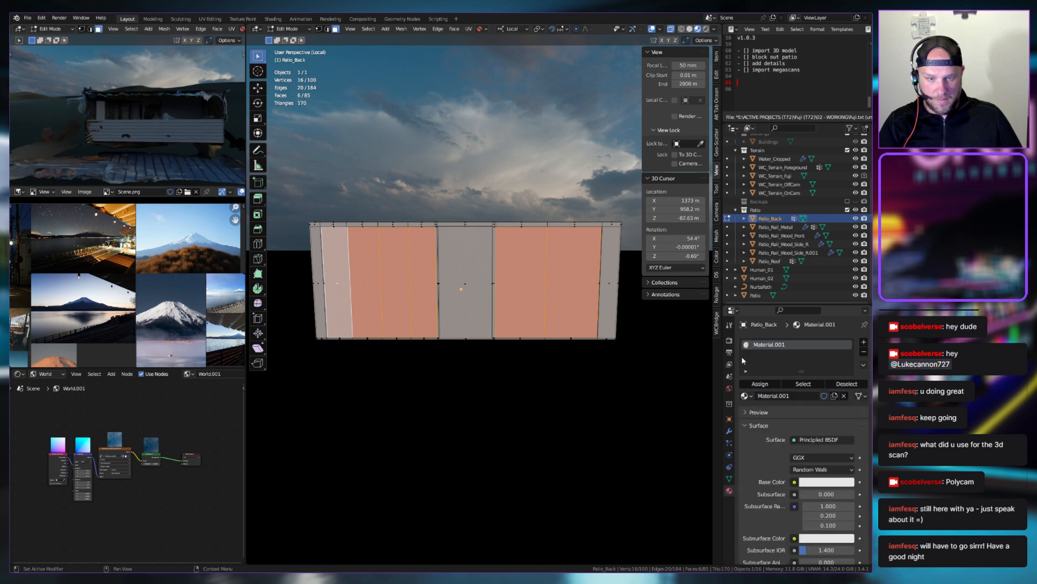
double_click(771, 344)
text(P)
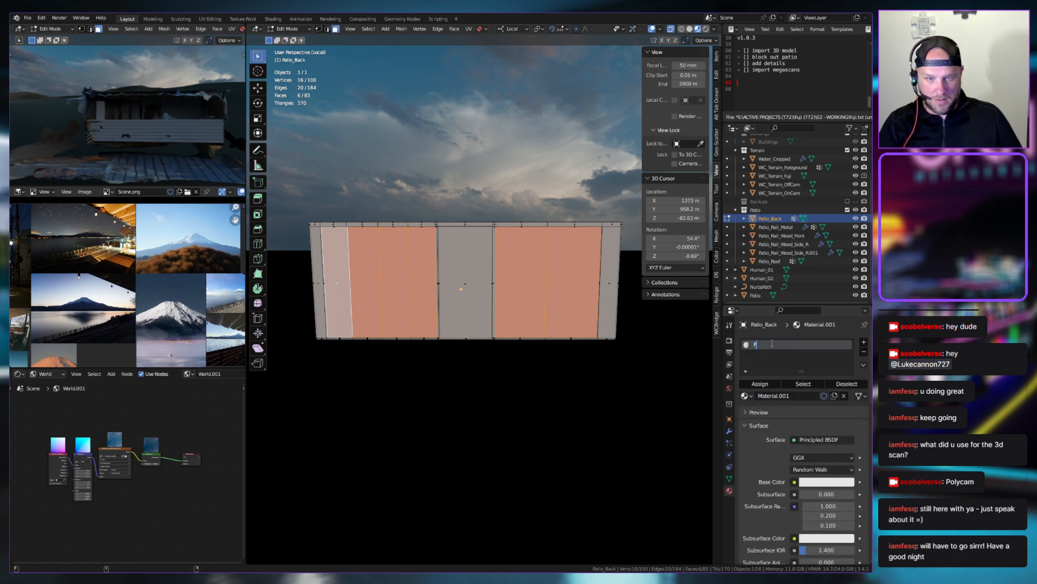
text(atio_Window)
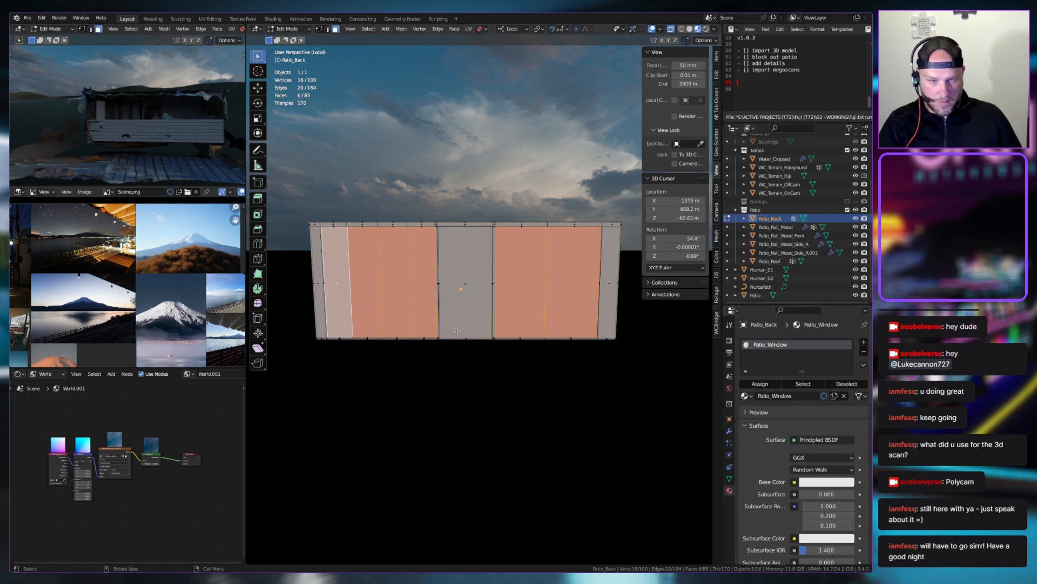
Check which wall faces use the Patio_Window material, then clear the selection
click(541, 394)
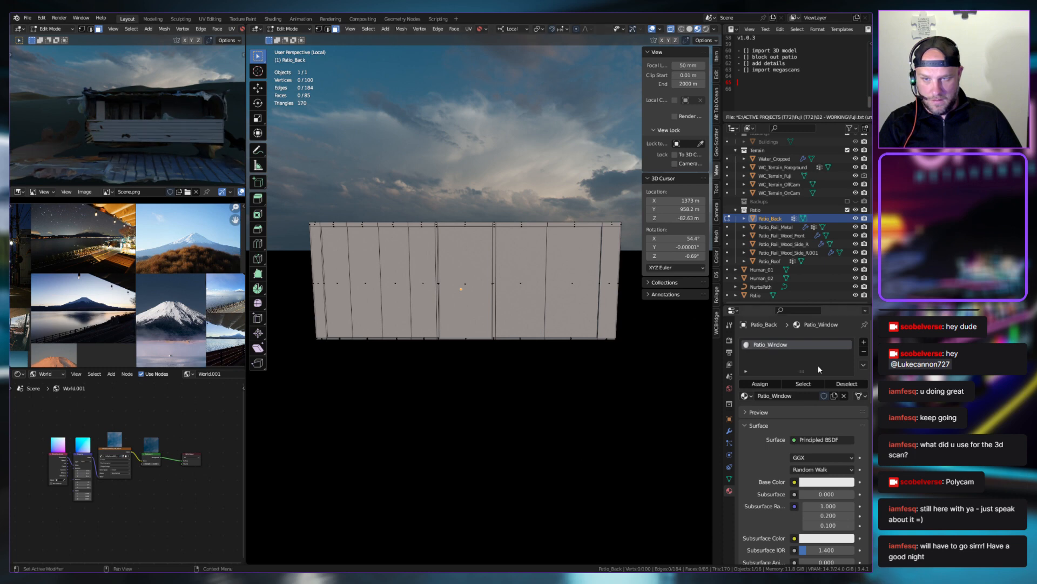
click(805, 384)
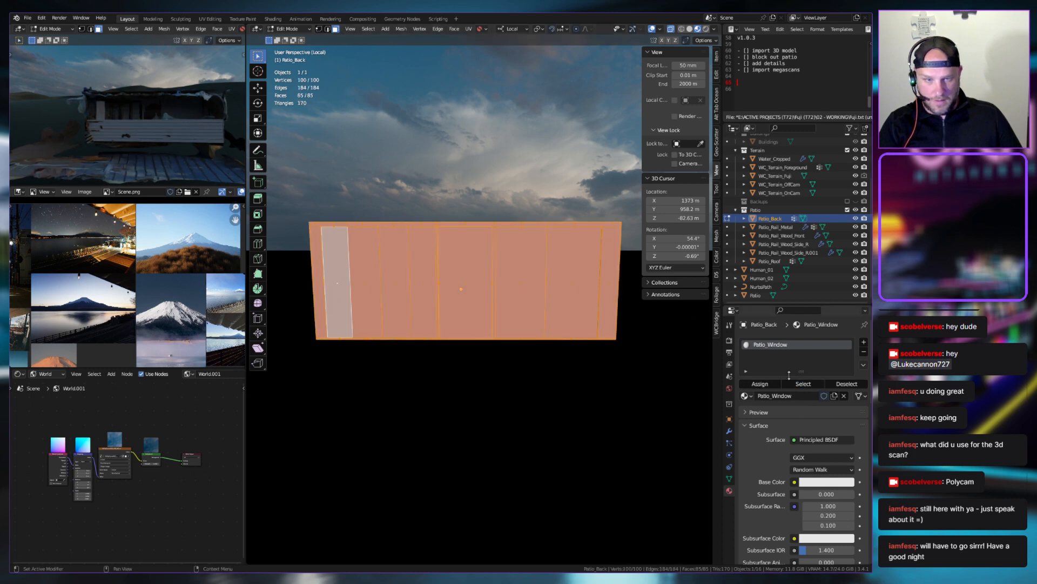
middle_drag(503, 337, 614, 346)
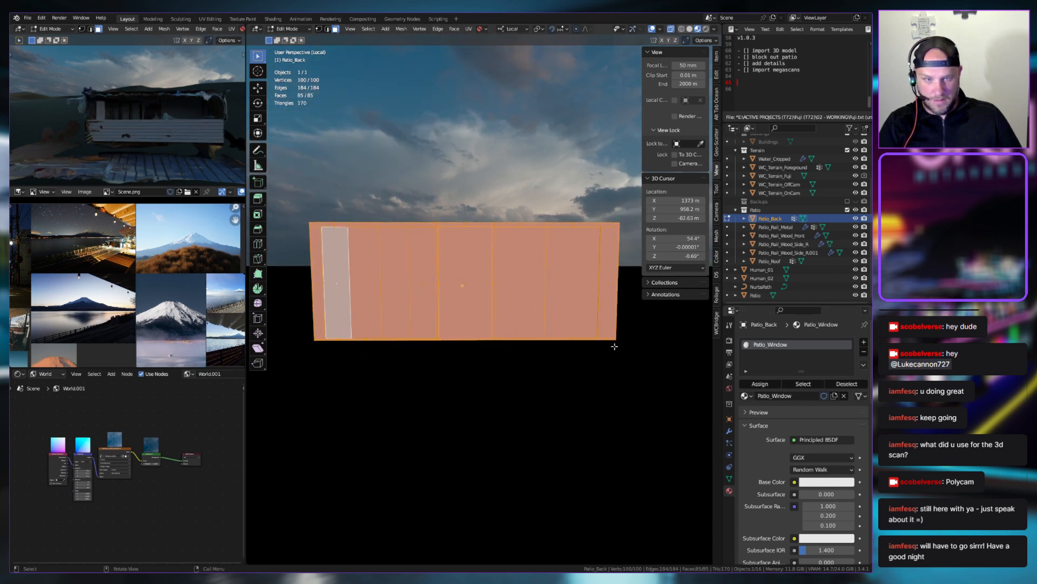
click(847, 384)
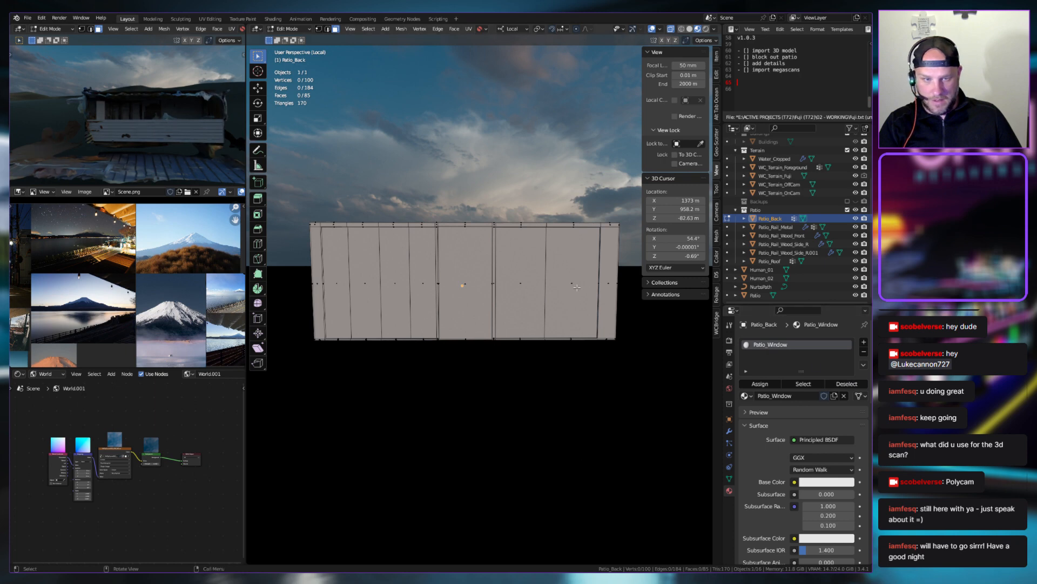
Add a second material slot with a new material named Patio_Metal and move it above Patio_Window
click(864, 343)
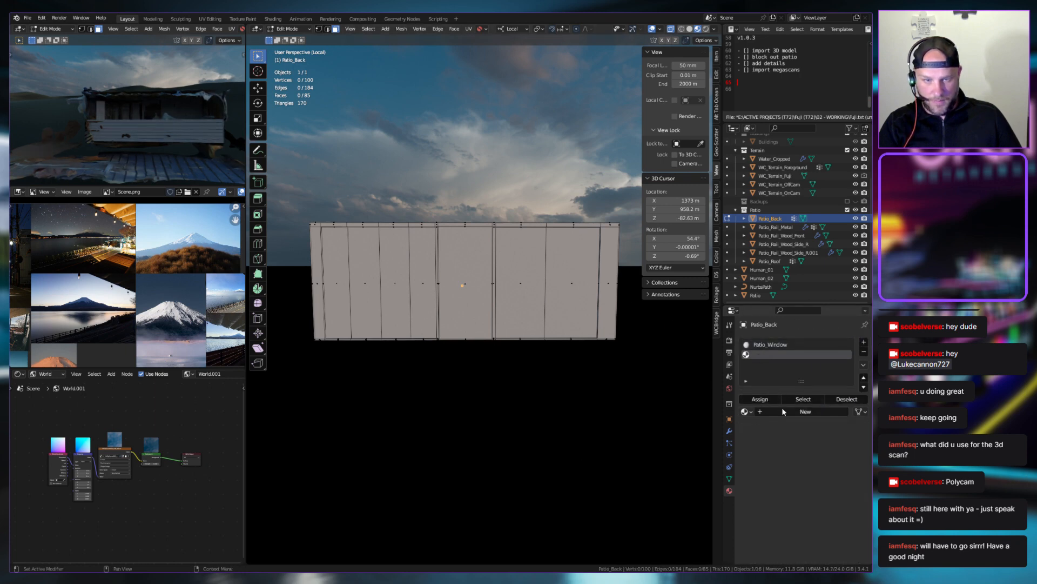
click(783, 409)
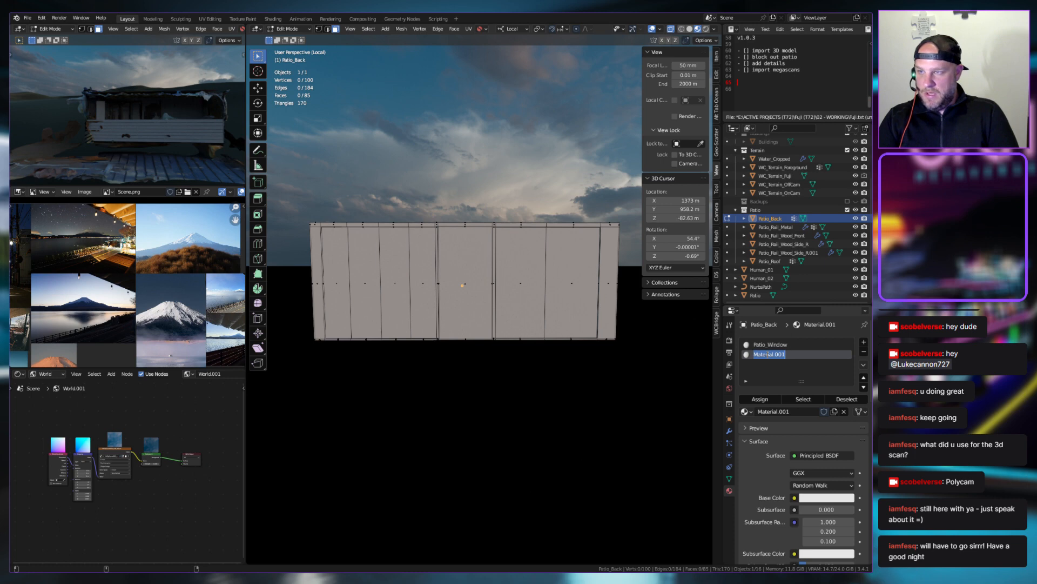
text(_Metal)
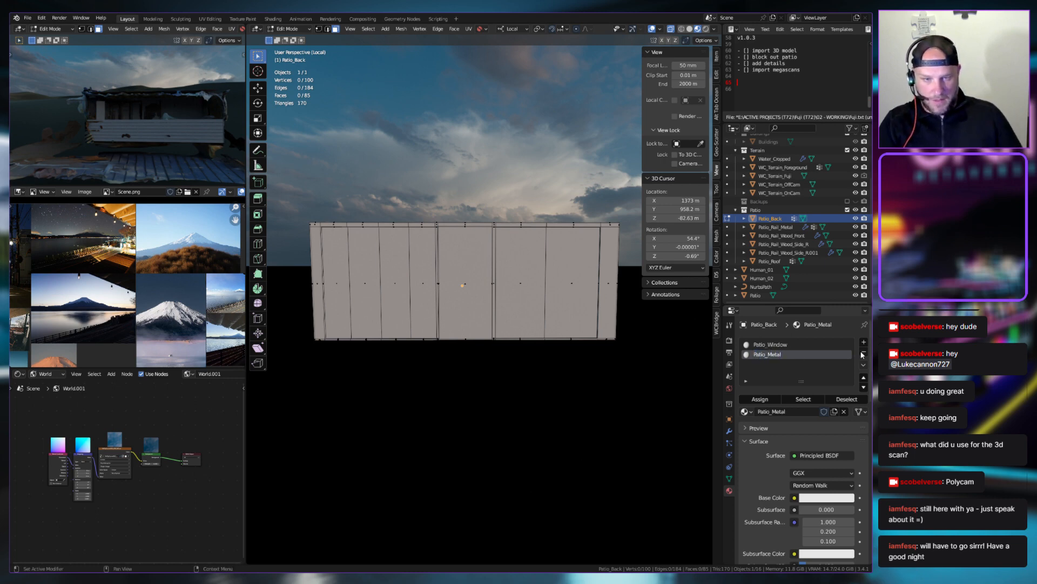
click(863, 378)
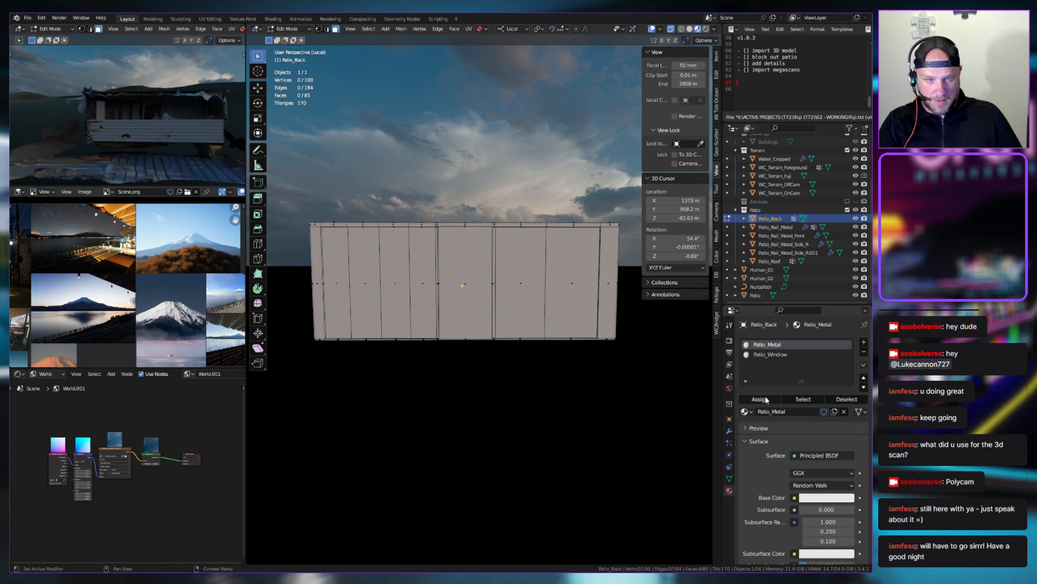
Select every face of the back wall and assign the Patio_Metal material
key(Tab)
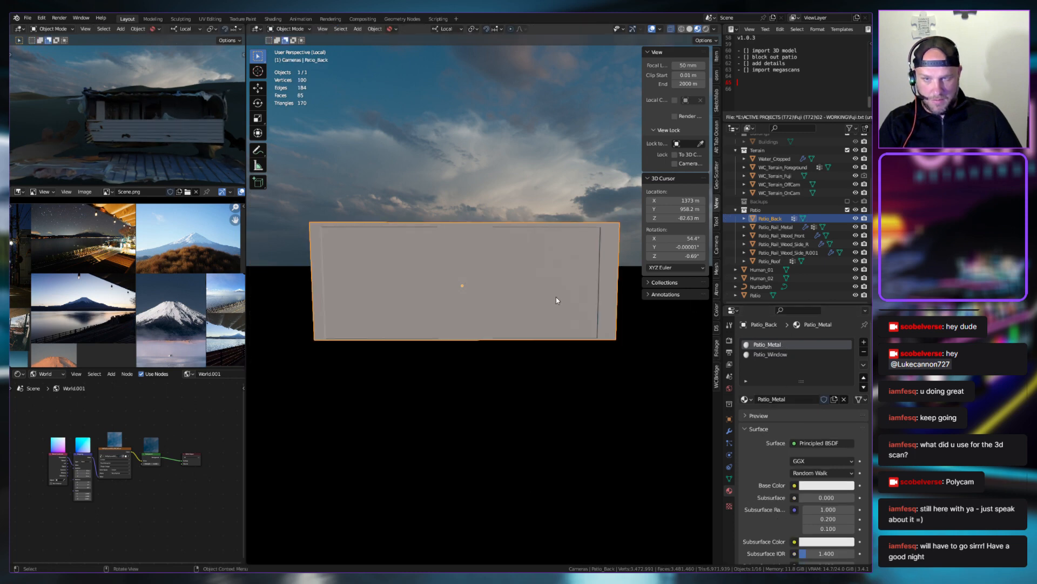
key(Tab)
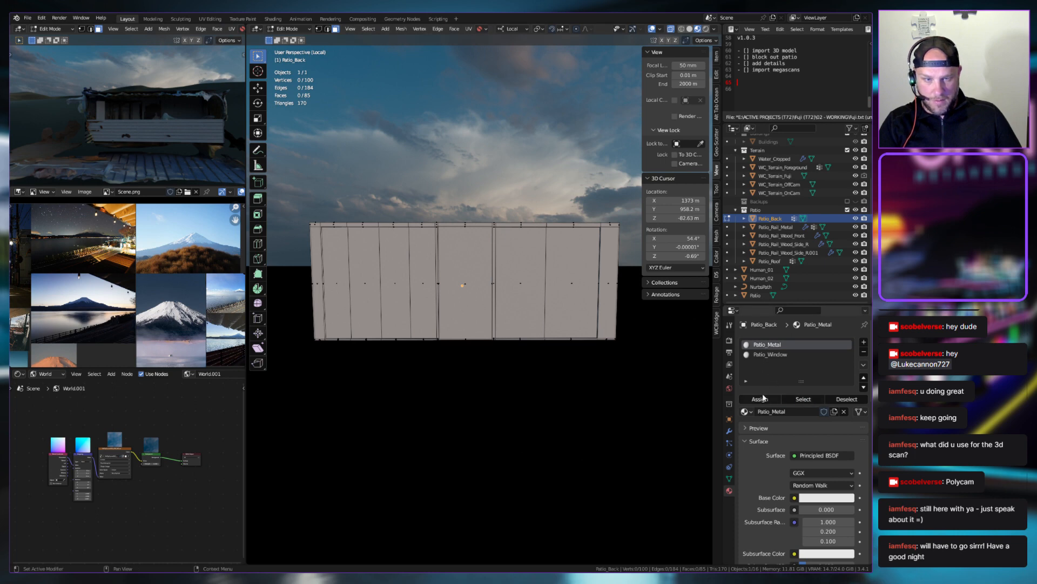
key(a)
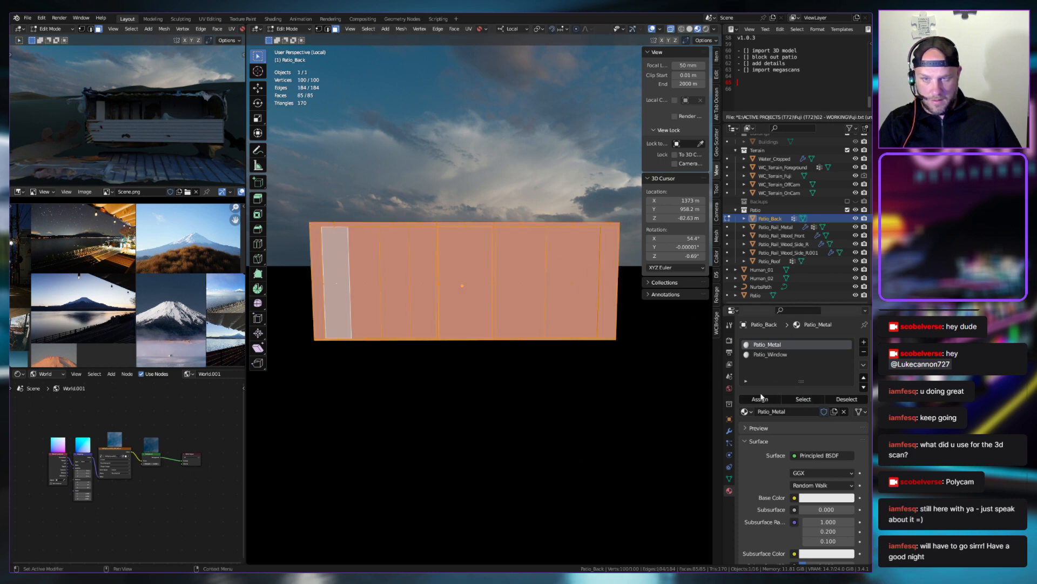
key(Tab)
Assign the Patio_Window material to the six large window panel faces on both sides of the middle panel and return to Object Mode
click(358, 276)
click(343, 277)
shift+click(364, 277)
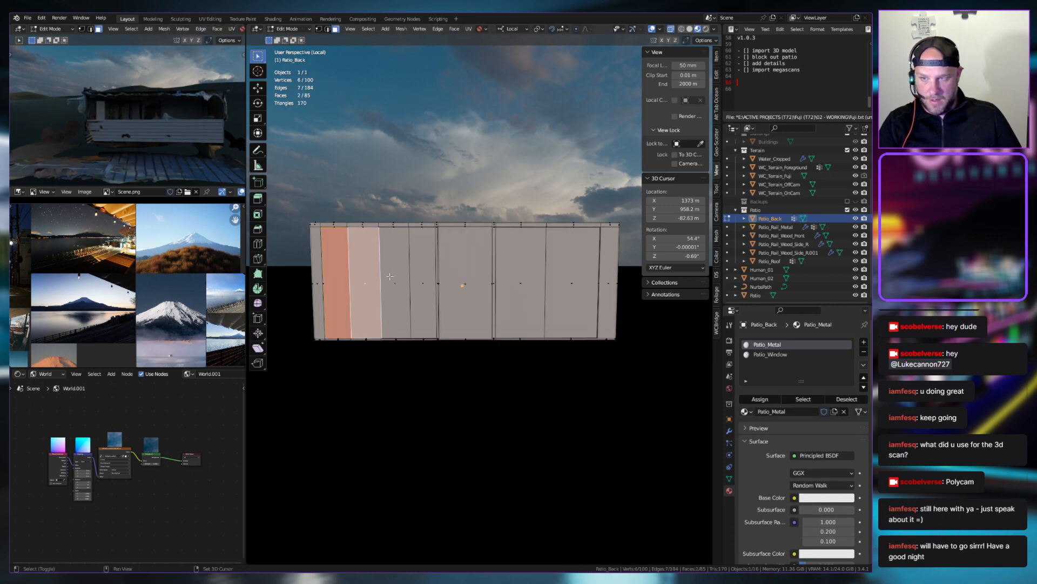
shift+click(394, 276)
shift+click(423, 276)
shift+click(520, 277)
shift+click(579, 278)
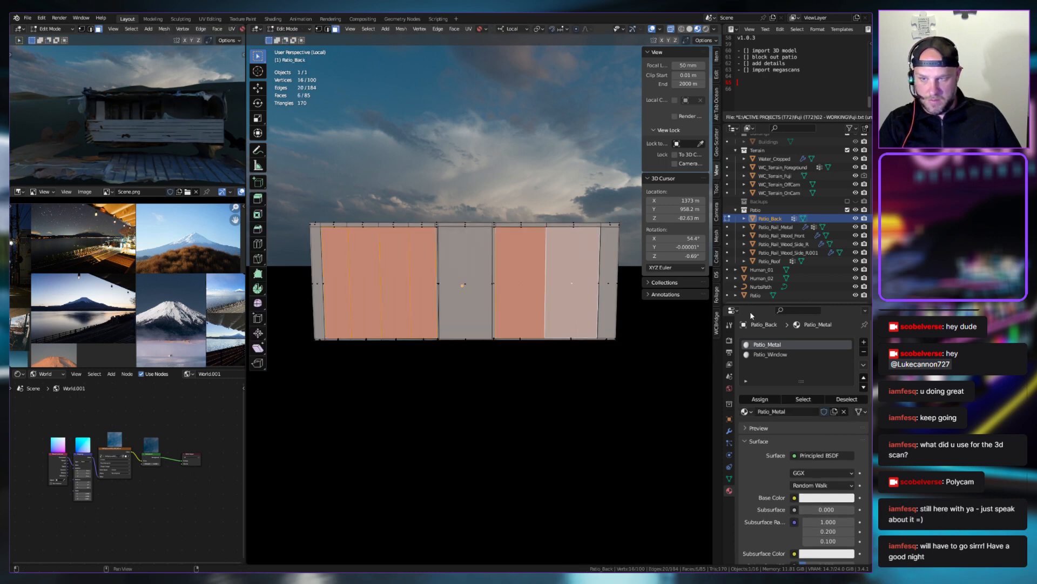
click(771, 353)
click(760, 399)
key(Tab)
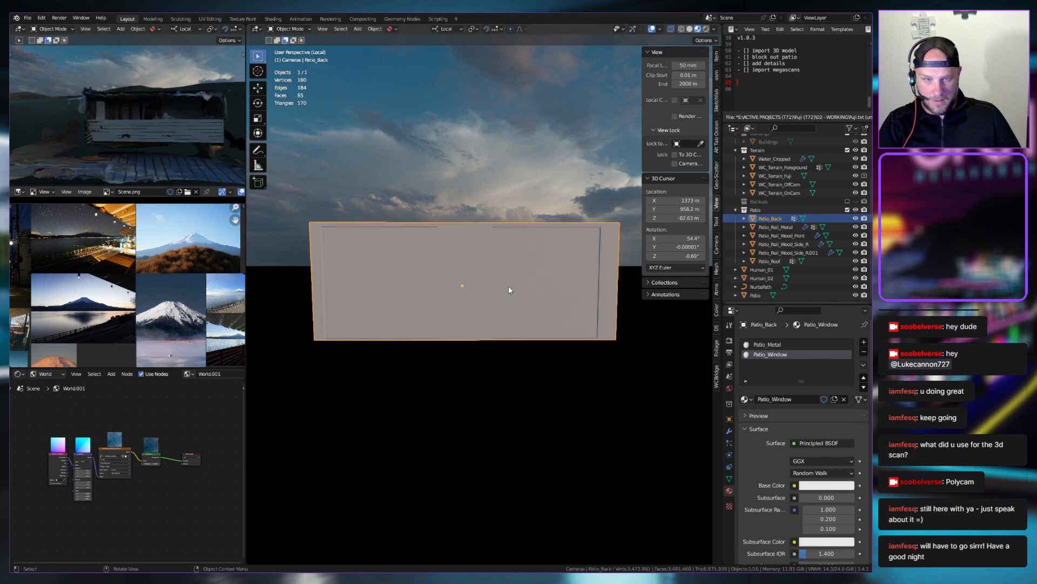
Check which back wall faces use the Patio_Metal material and which use Patio_Window, and return to Object Mode
click(714, 30)
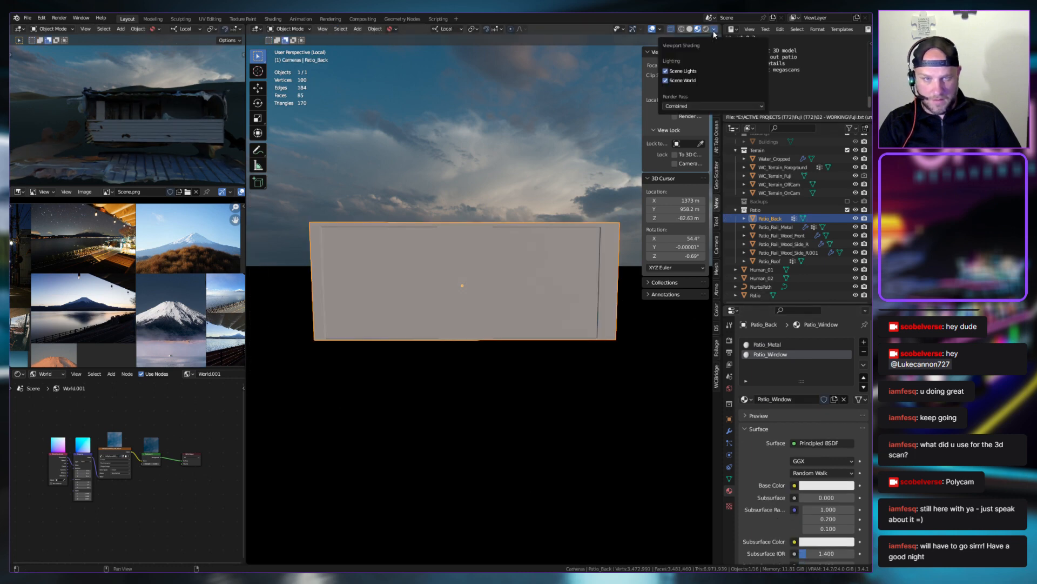
click(781, 345)
key(Tab)
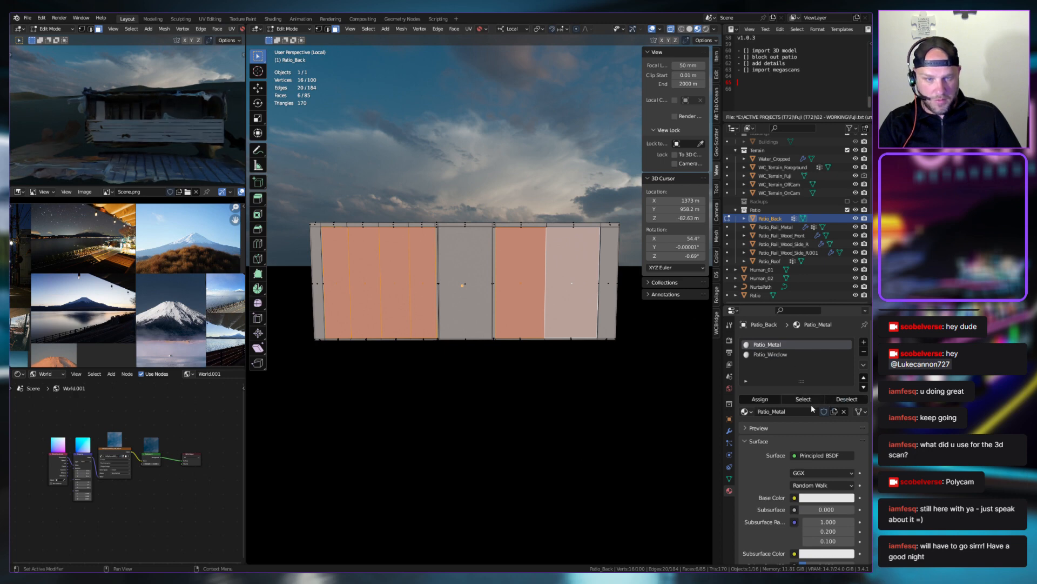
key(a)
click(487, 292)
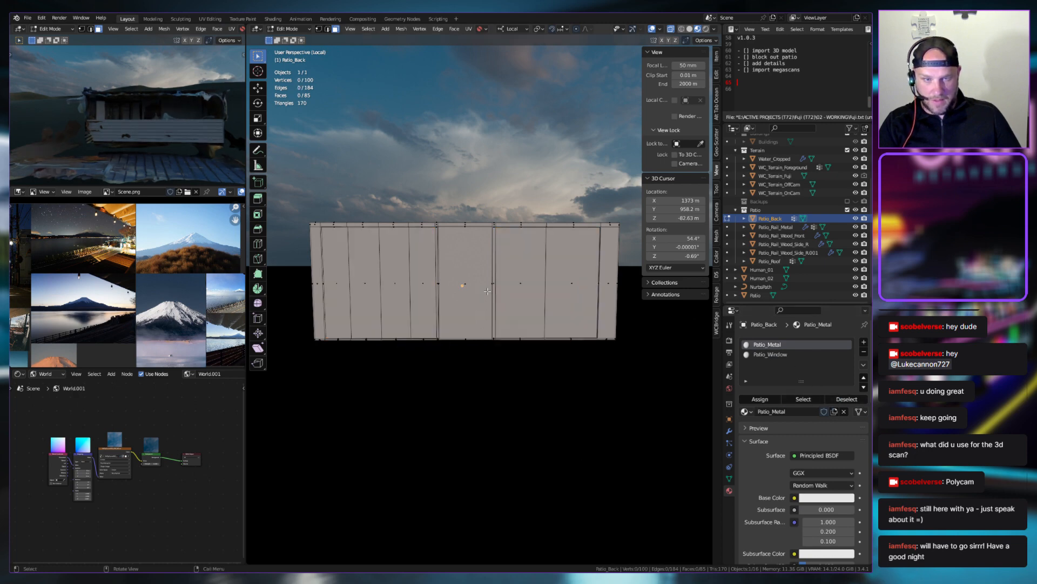
click(803, 400)
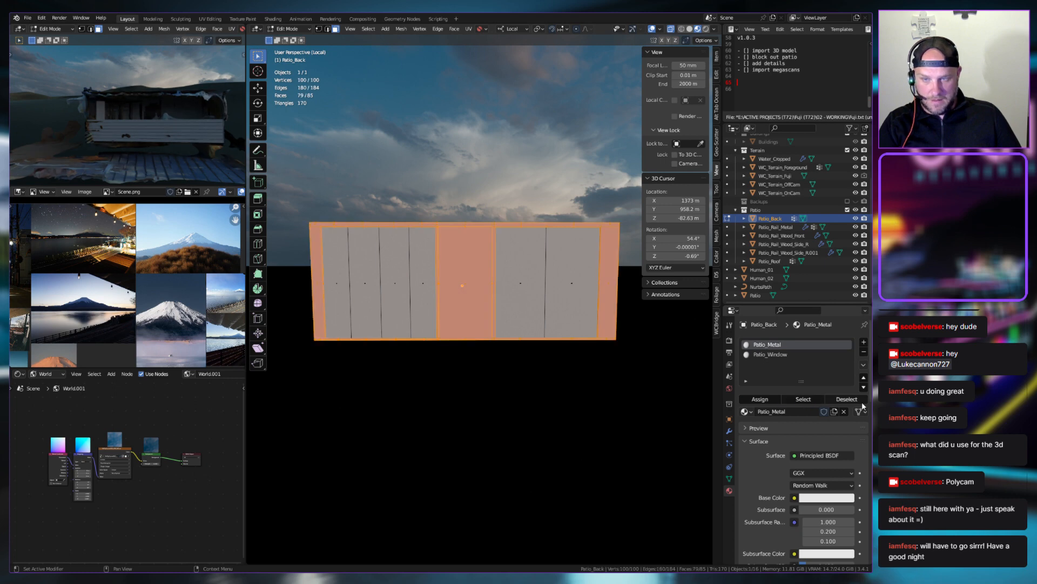
click(846, 399)
click(770, 354)
click(804, 399)
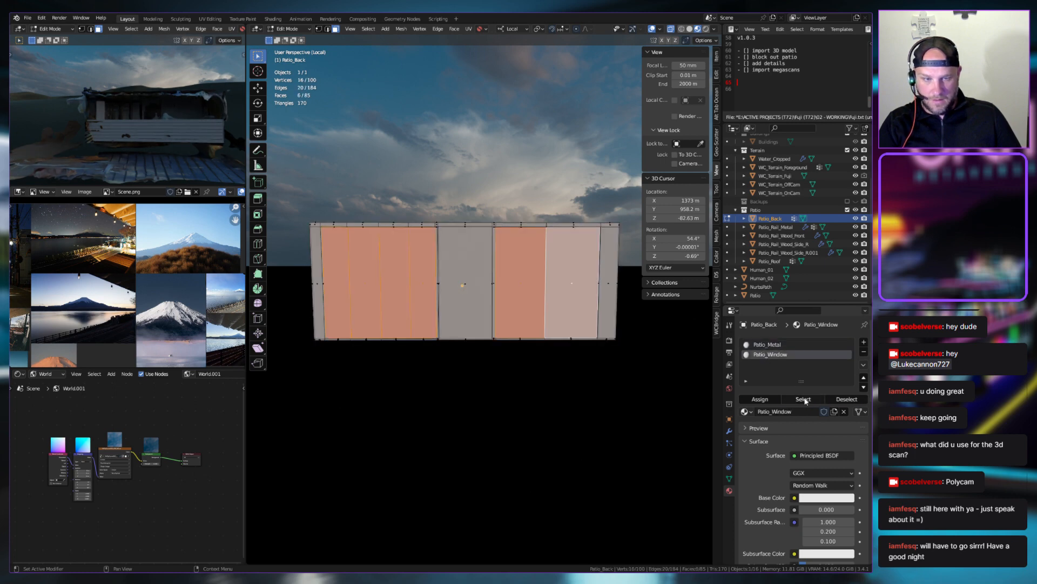
click(570, 352)
key(Tab)
middle_drag(598, 293, 621, 275)
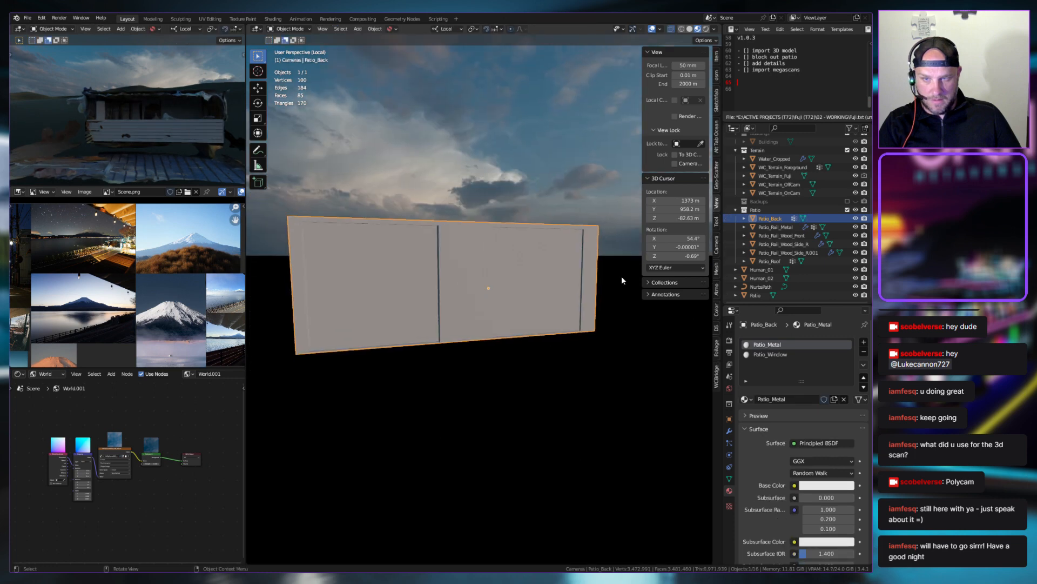
Leave the back wall's local view and hide the scanned Patio mesh in the scene
key(KP_Divide)
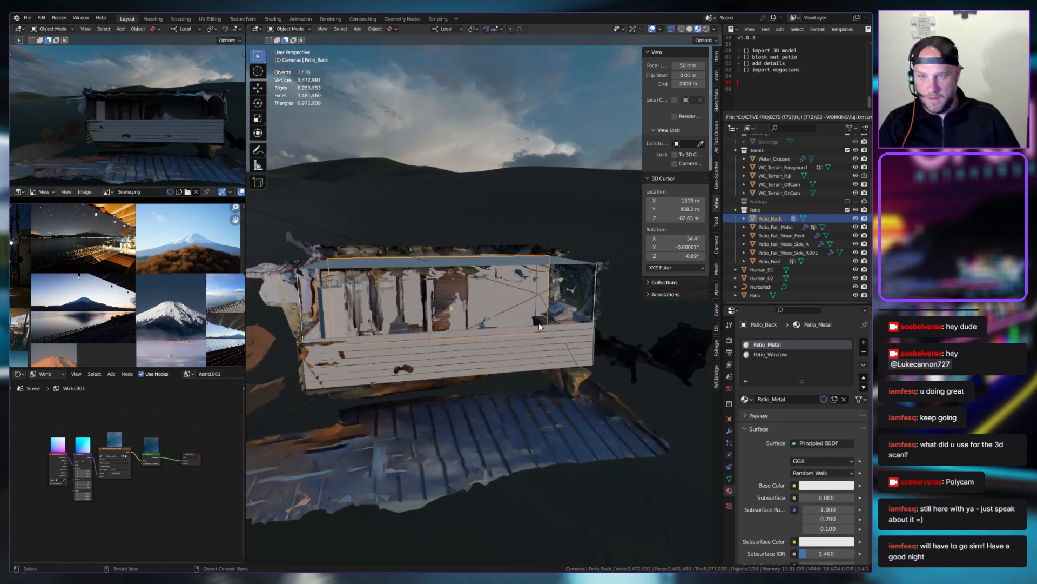
click(551, 314)
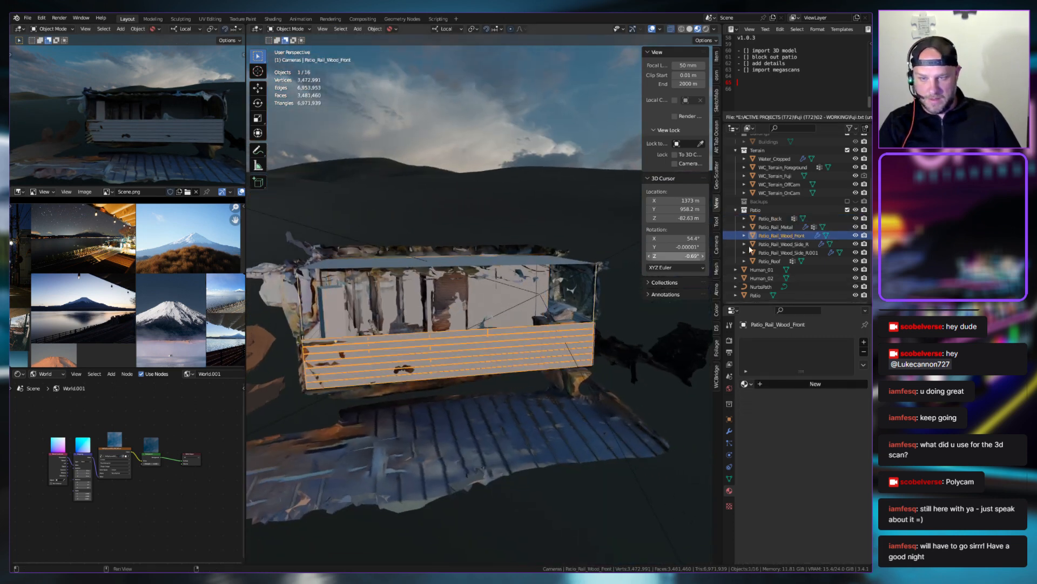
click(855, 295)
Examine the blocked-out patio's back wall, roof and railings from several angles
middle_drag(621, 294, 634, 324)
scroll(591, 354, up, 6)
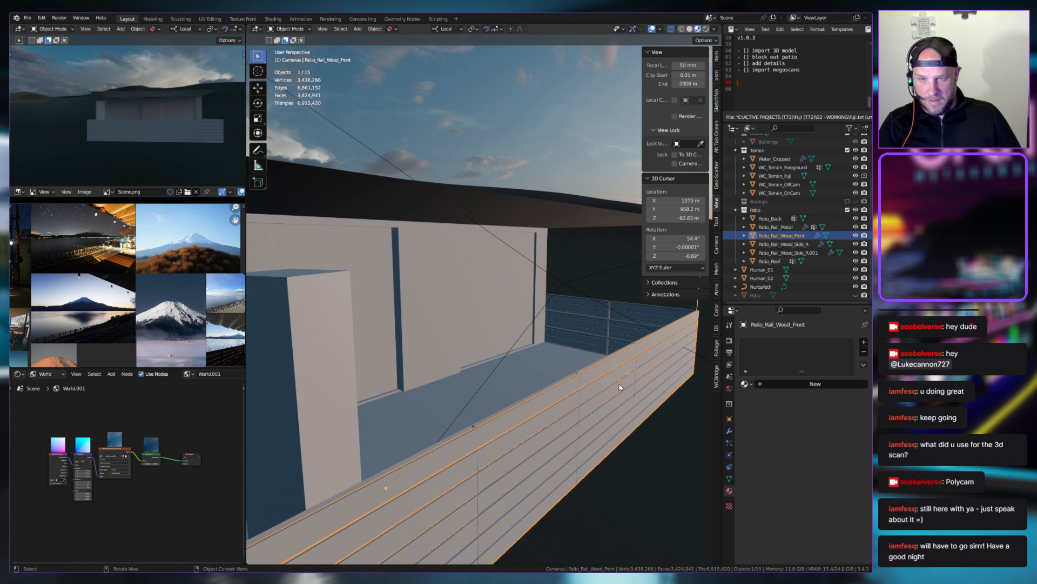
scroll(620, 387, down, 4)
middle_drag(683, 363, 512, 326)
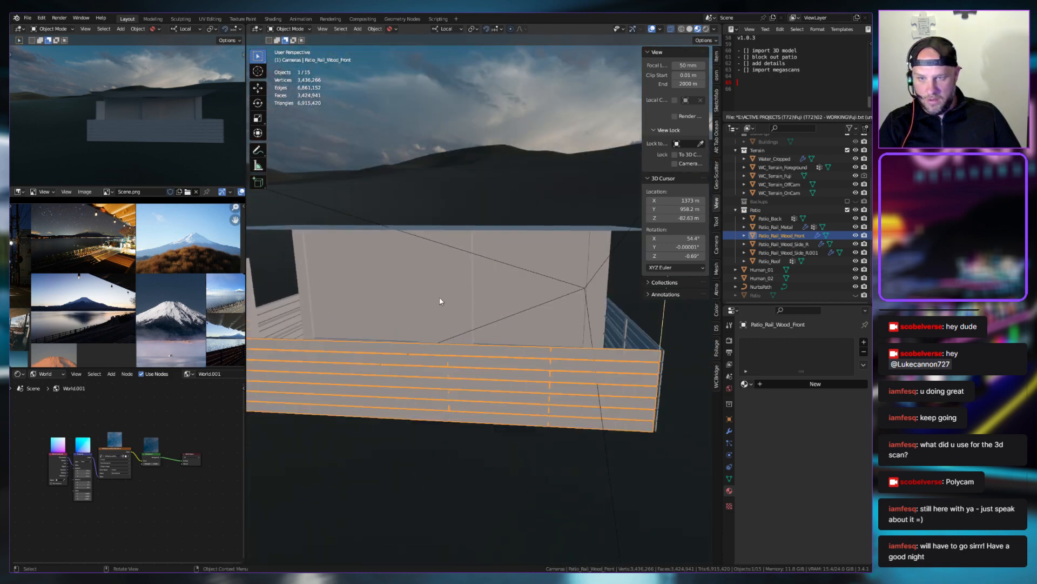
middle_drag(436, 309, 503, 261)
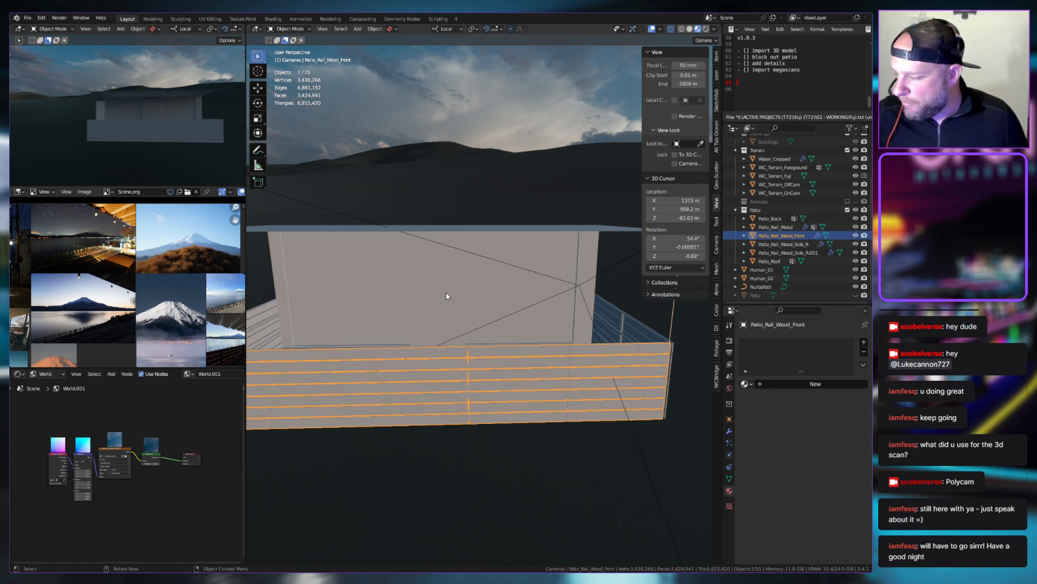
middle_drag(407, 297, 430, 309)
scroll(113, 270, down, 1)
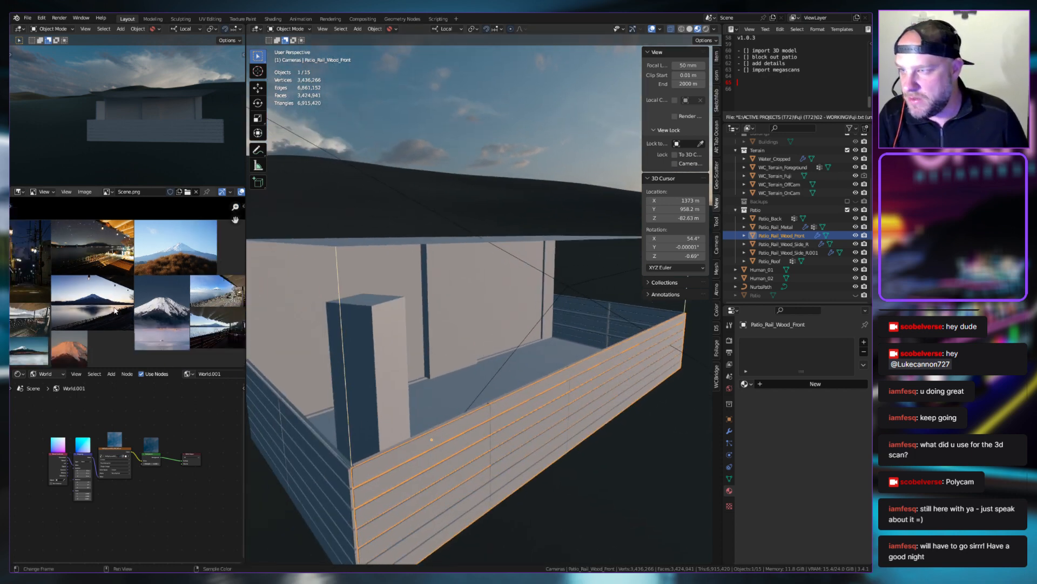
Study the post and railing in the wooden patio reference photo and compare them with the model's front corner
scroll(115, 291, up, 2)
scroll(124, 289, down, 3)
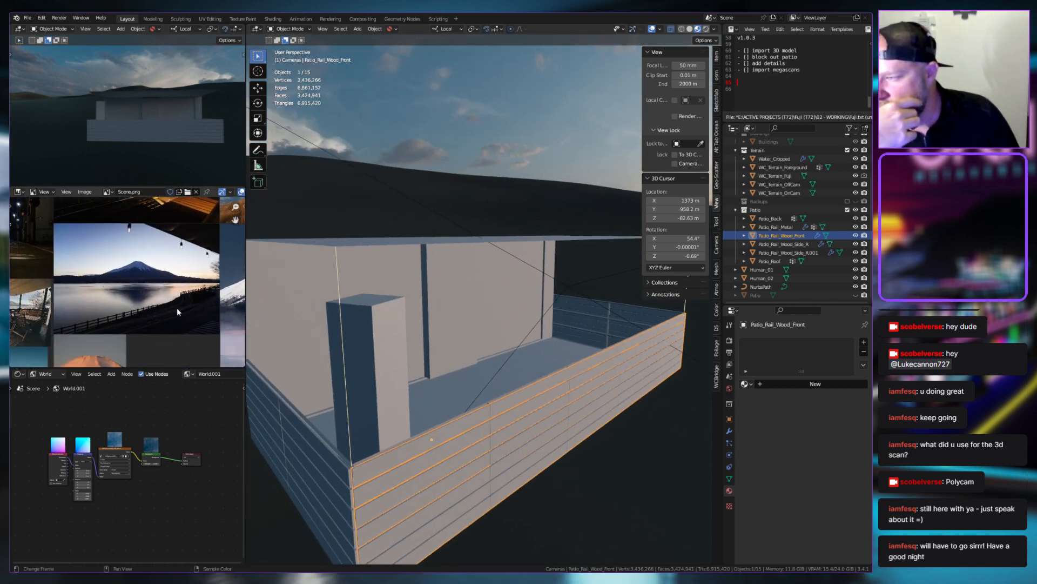
scroll(132, 286, up, 5)
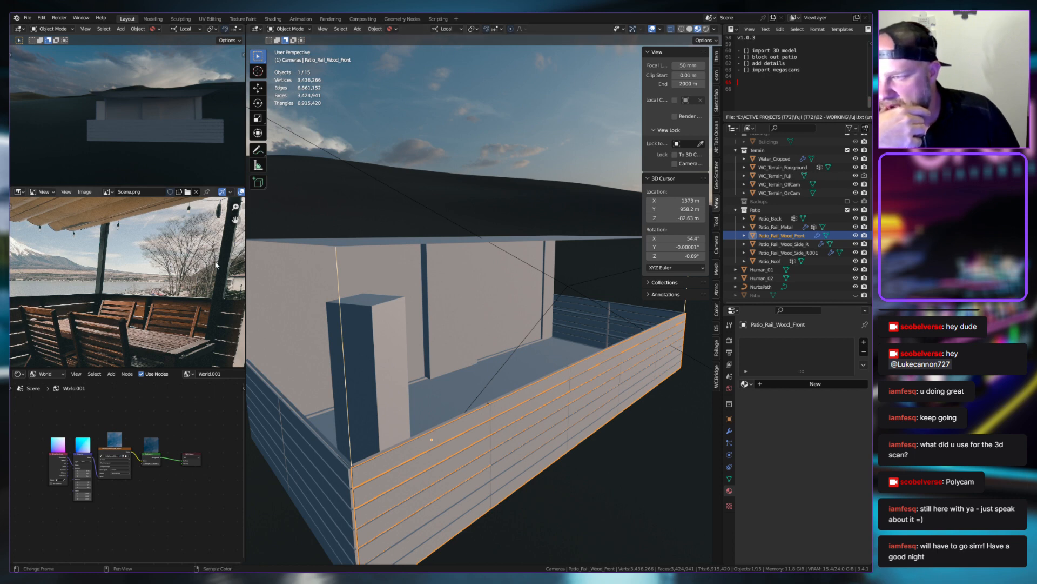
middle_drag(385, 468, 384, 454)
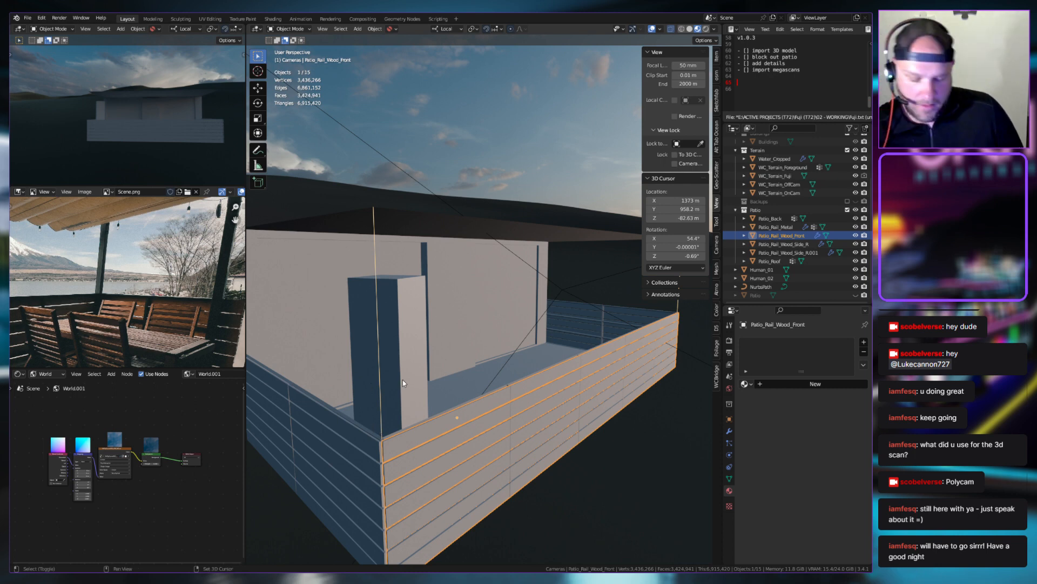
scroll(393, 399, up, 5)
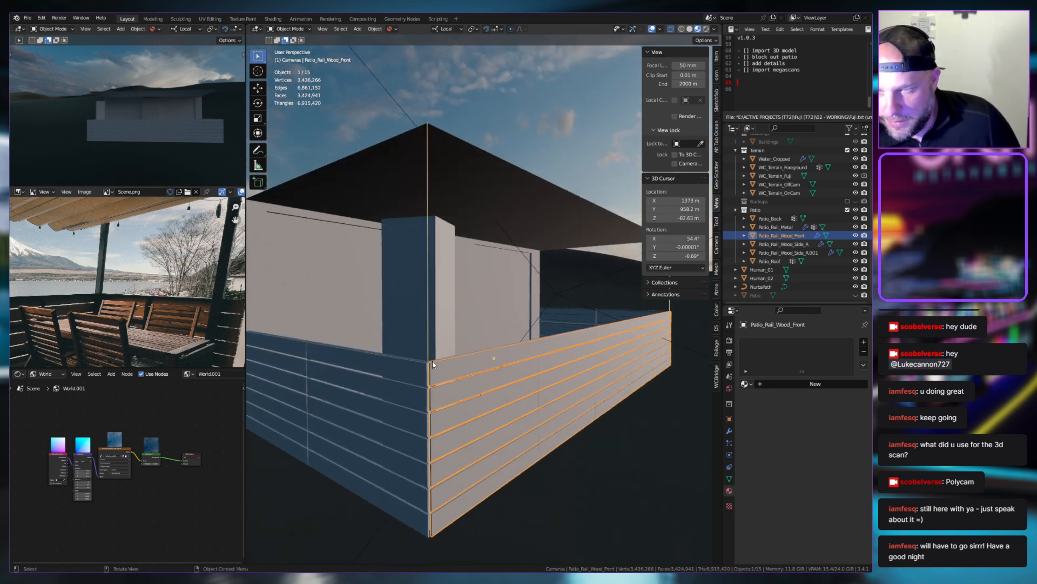
middle_drag(433, 361, 424, 395)
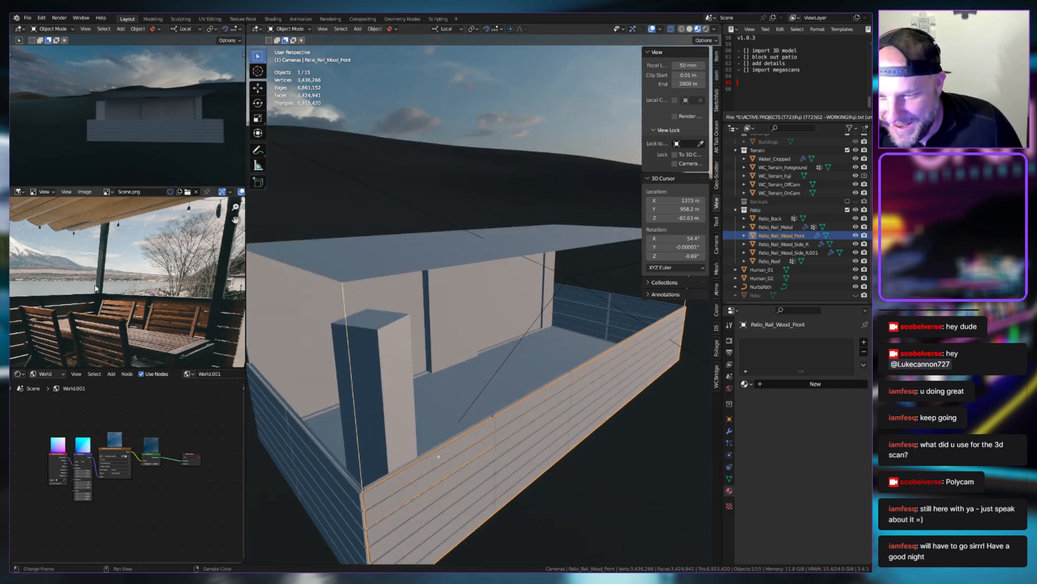
scroll(95, 288, up, 4)
middle_drag(96, 288, 185, 287)
scroll(185, 287, down, 5)
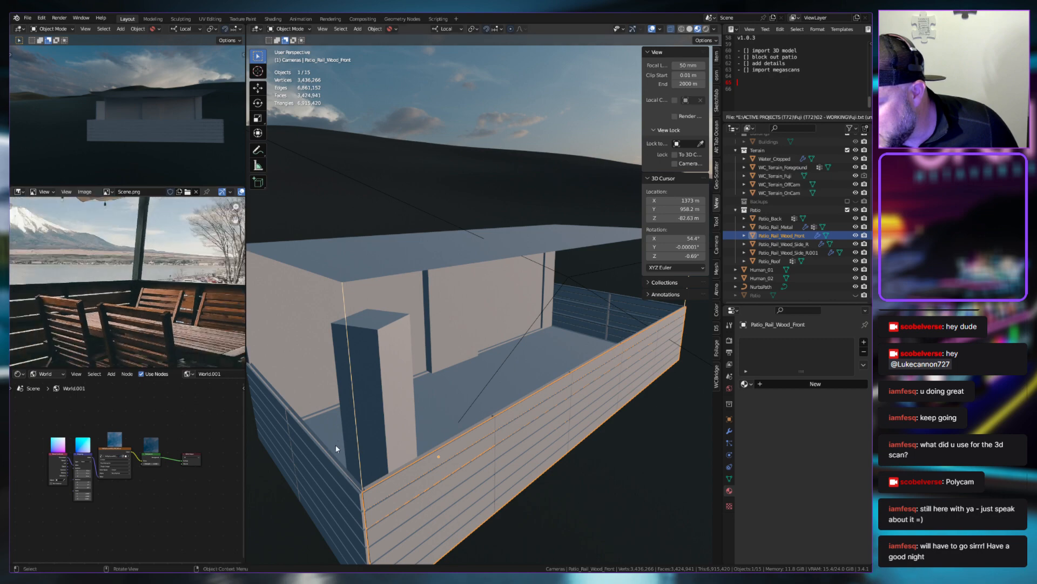
middle_drag(336, 448, 359, 415)
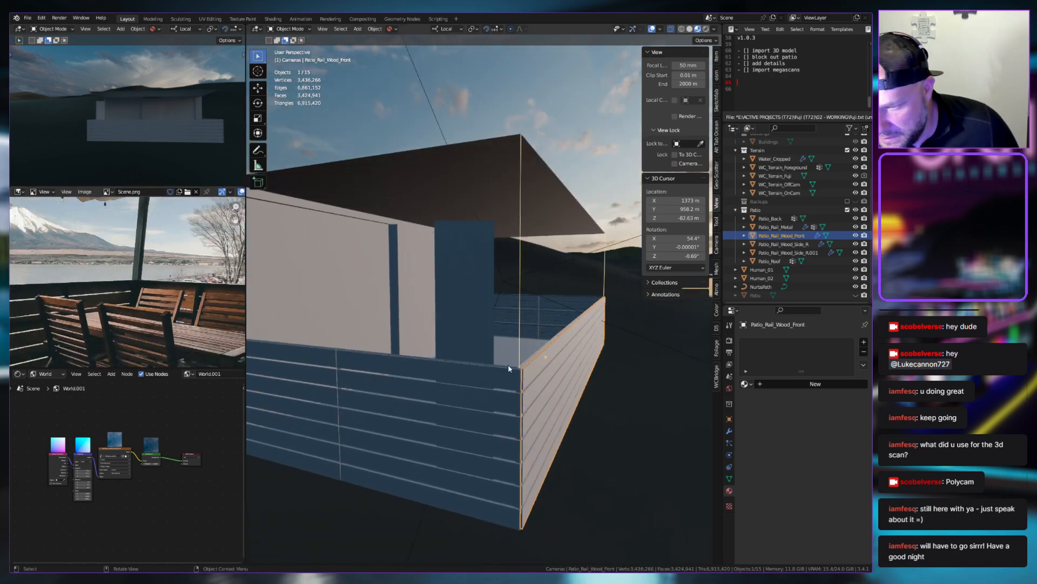
Select the Patio_Roof object with its corner post edges and isolate it in local view
click(527, 363)
scroll(527, 363, down, 4)
middle_drag(399, 223, 465, 185)
click(352, 284)
key(Tab)
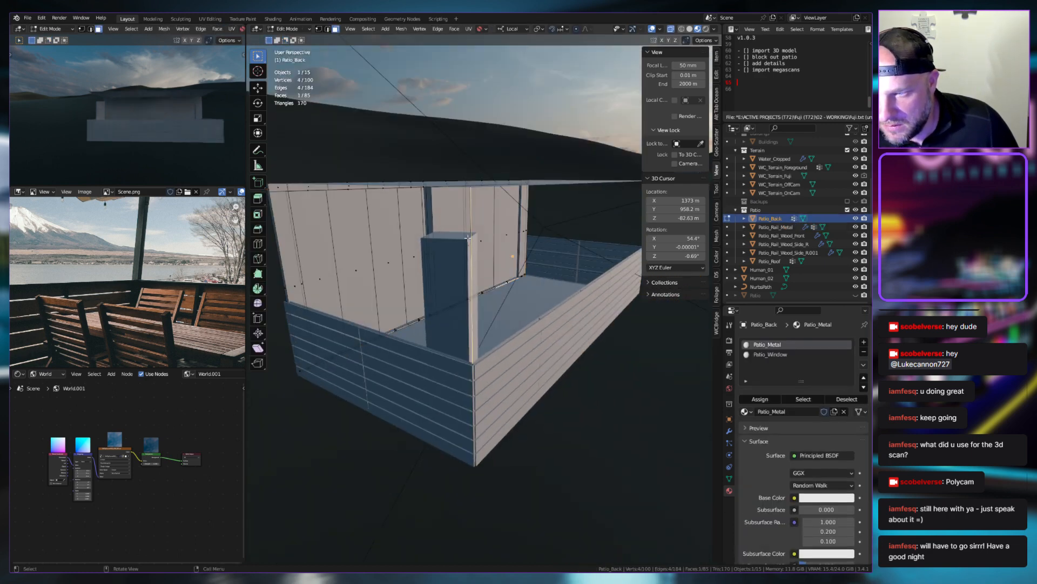
middle_drag(468, 238, 618, 277)
key(alt+q)
key(Tab)
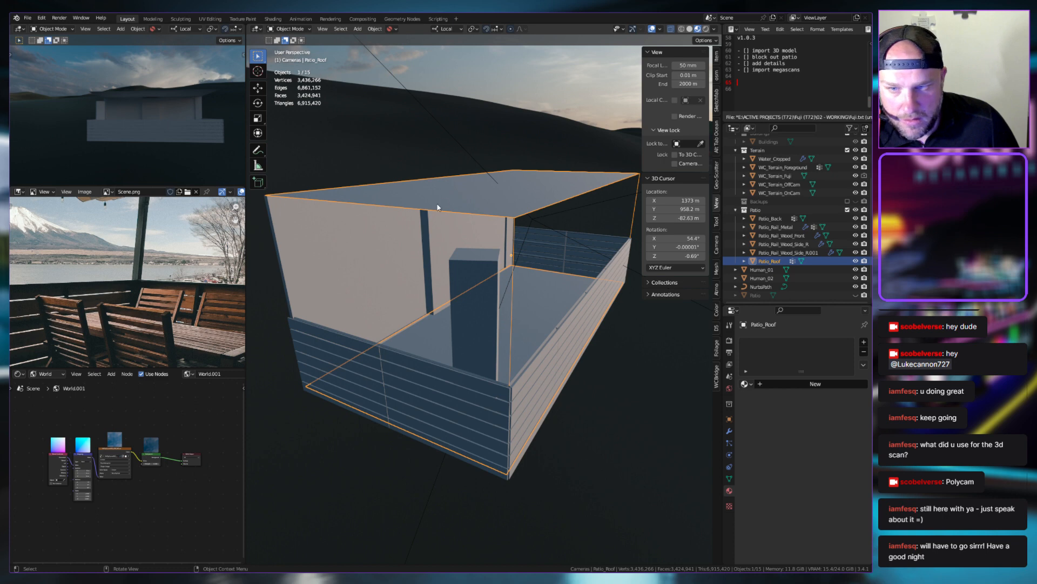
middle_drag(440, 208, 491, 342)
key(KP_Divide)
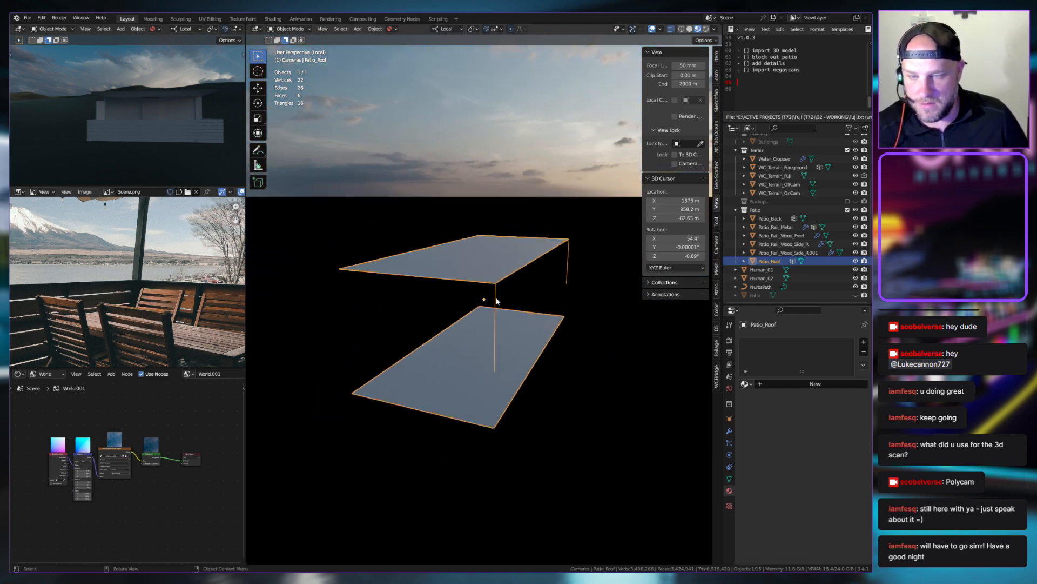
Inspect the isolated roof's corner post edges and add a new material to Patio_Roof
scroll(494, 297, up, 3)
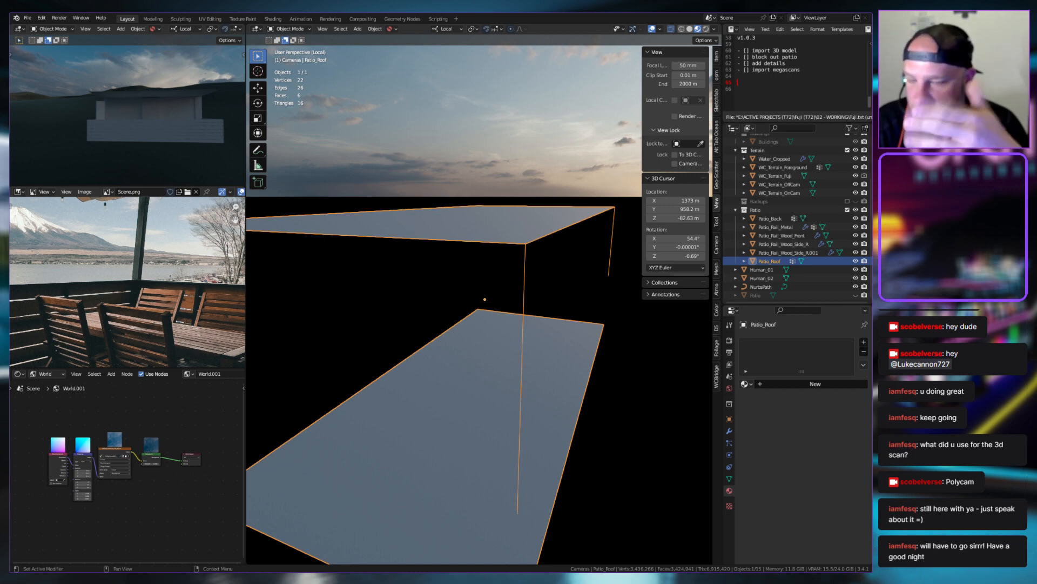
shift+middle_drag(574, 305, 556, 288)
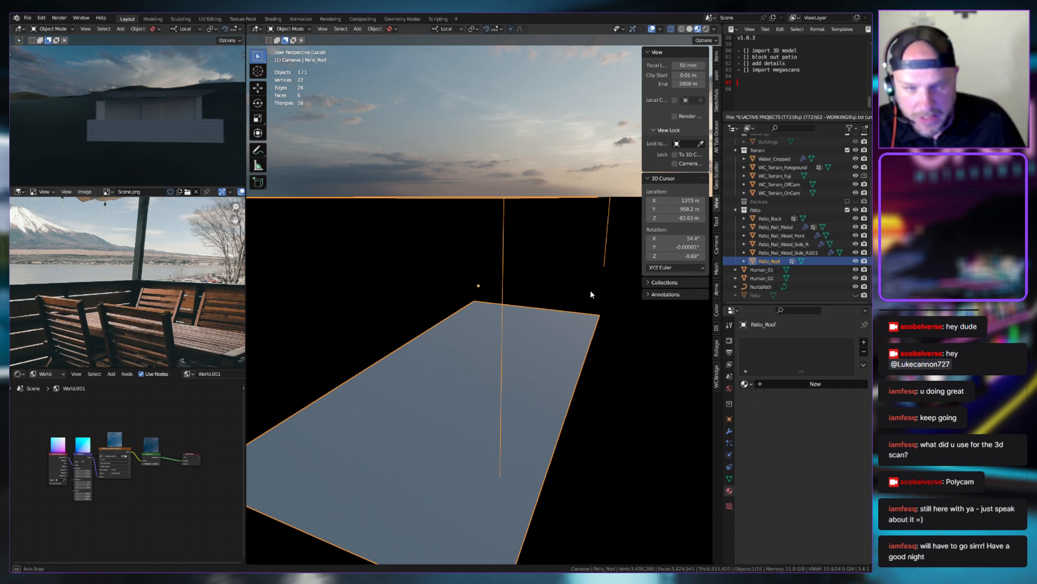
middle_drag(590, 291, 574, 295)
click(380, 274)
middle_drag(380, 274, 477, 268)
click(426, 277)
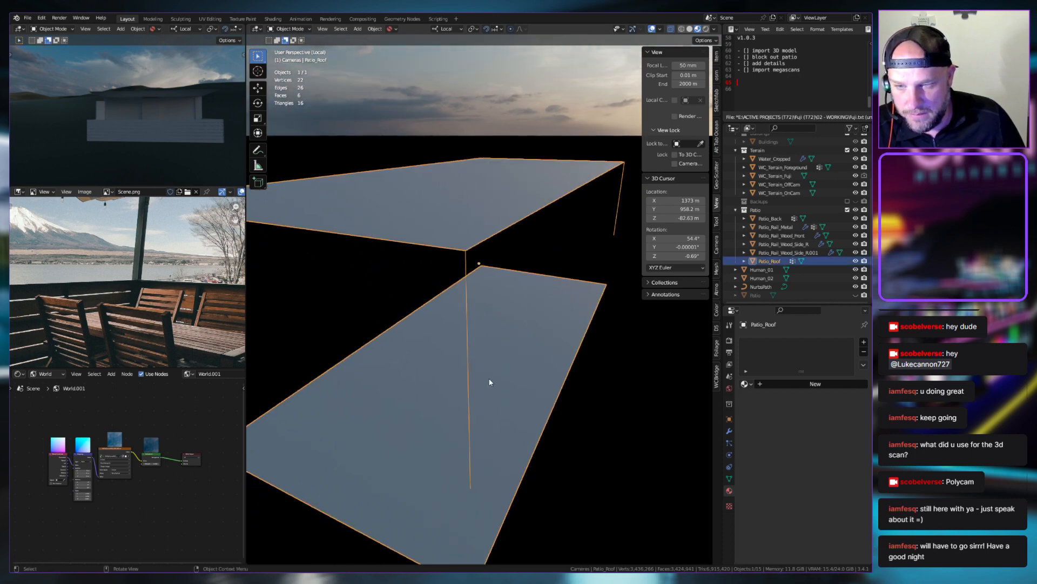
click(807, 387)
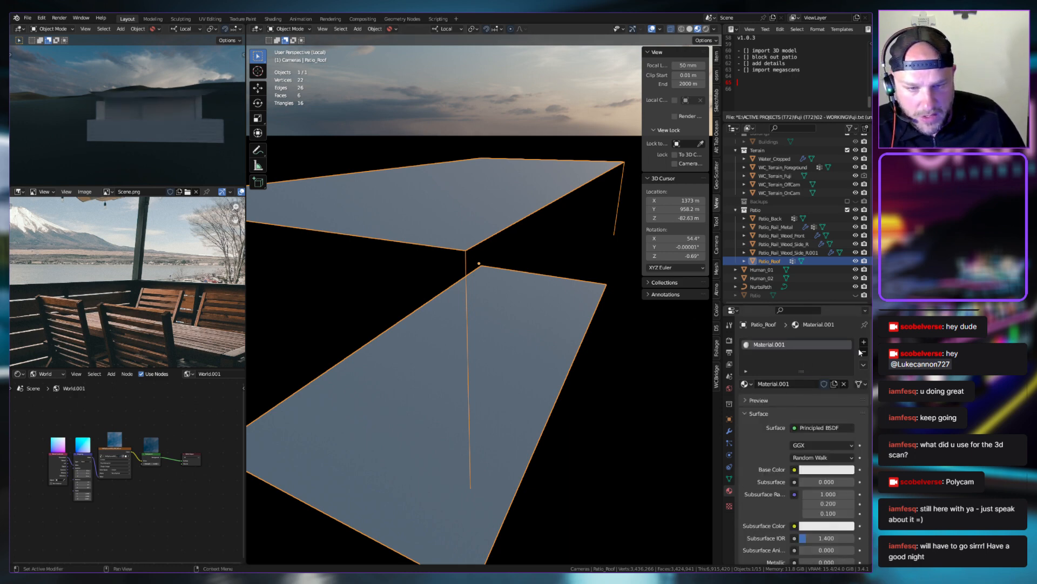
Try a Skin modifier on Patio_Roof and remove it from the modifier stack
click(729, 430)
click(789, 342)
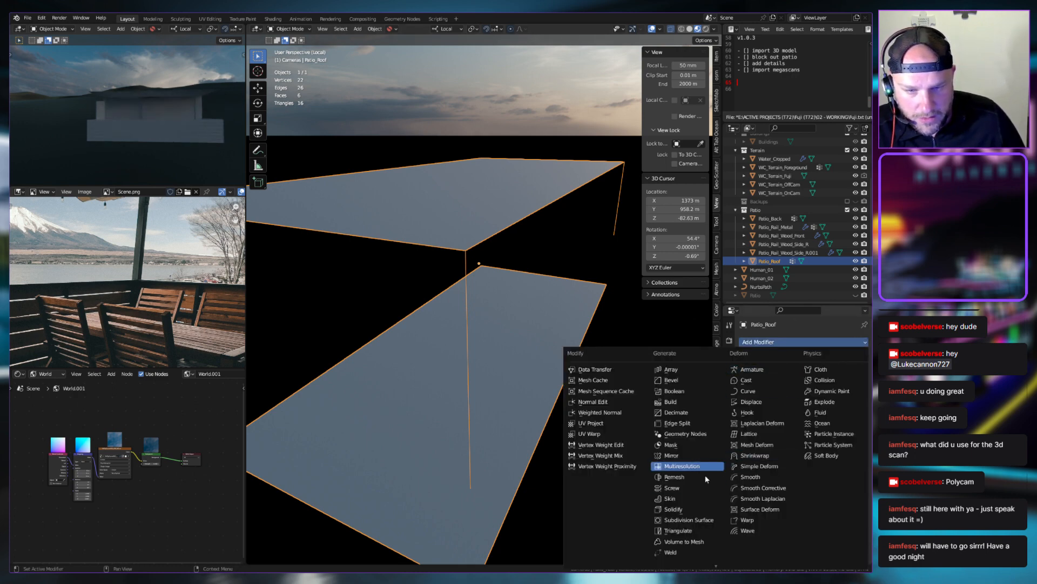
click(670, 499)
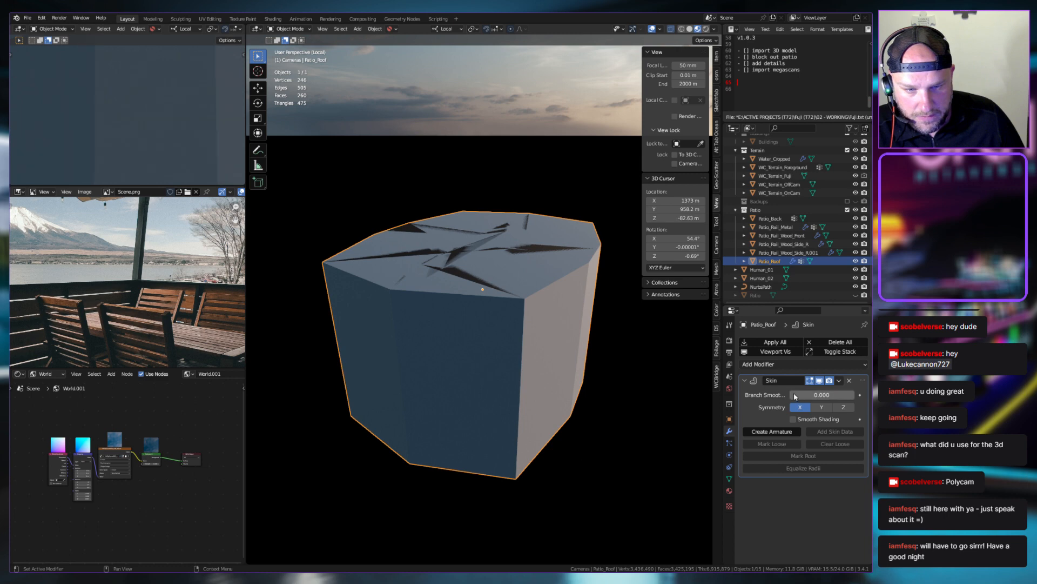
key(ctrl+a)
click(512, 385)
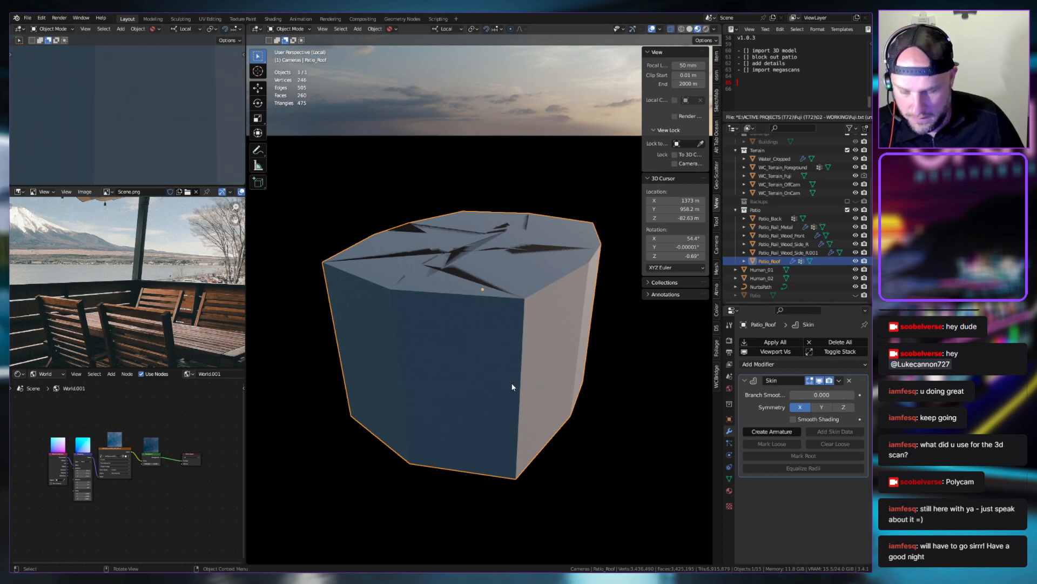
key(alt+a)
click(515, 290)
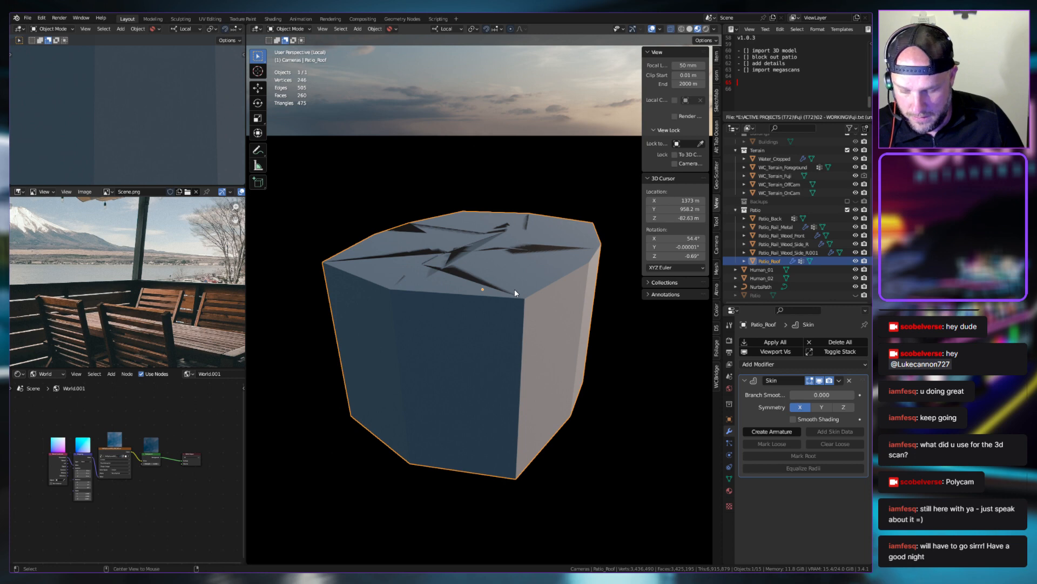
key(alt+a)
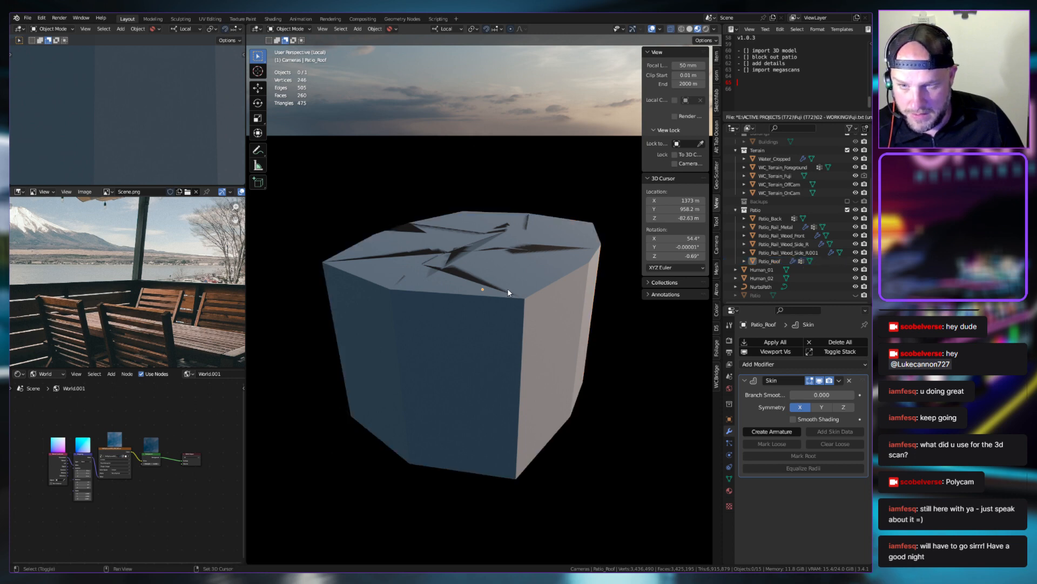
right_click(507, 287)
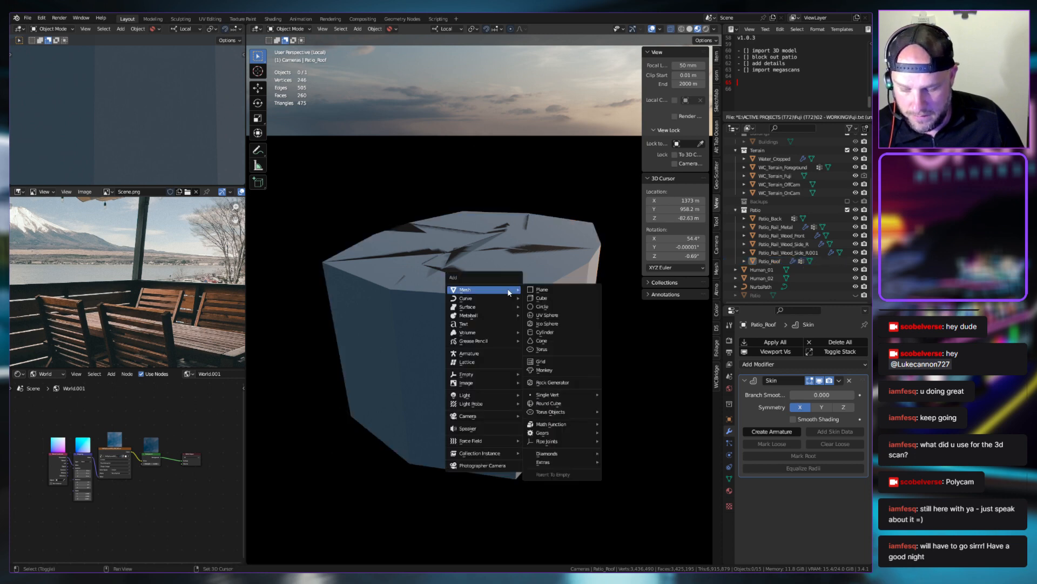
click(850, 380)
Separate the five floor faces of Patio_Roof into their own object
middle_drag(489, 277, 524, 264)
click(521, 223)
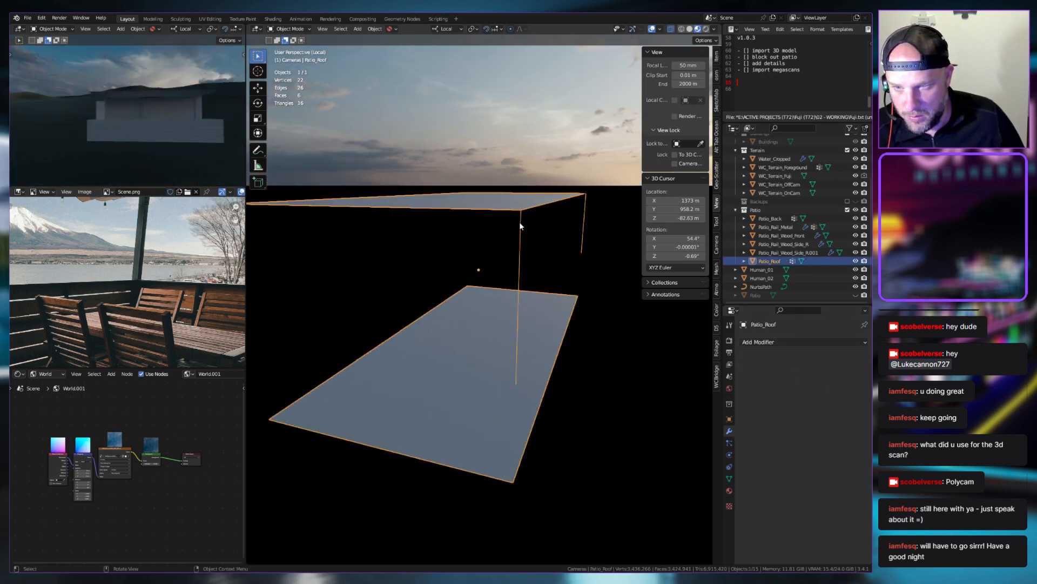
key(Tab)
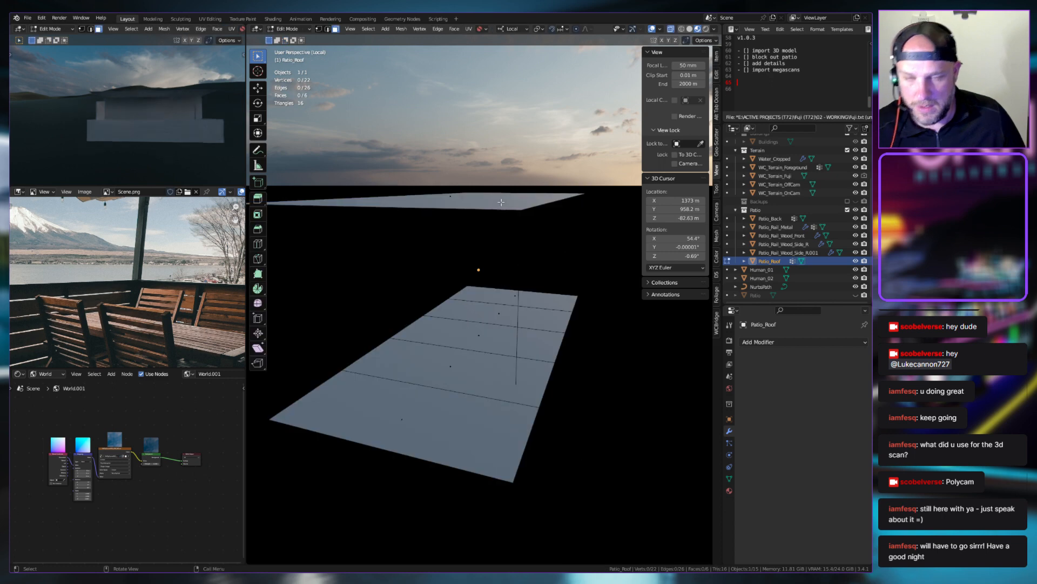
middle_drag(501, 205, 503, 236)
middle_drag(463, 377, 455, 381)
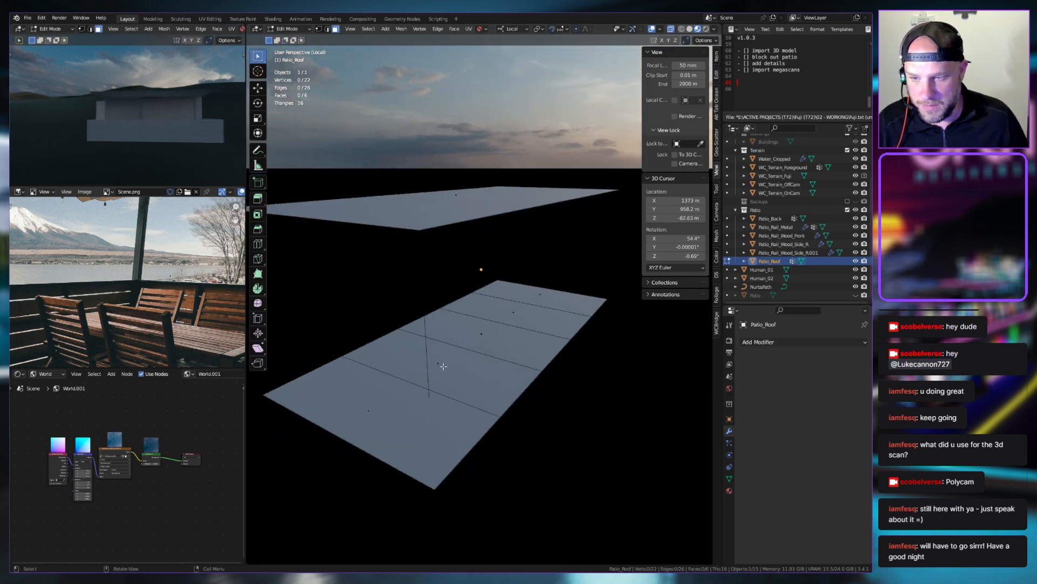
click(444, 368)
shift+click(389, 433)
shift+click(486, 336)
shift+click(530, 317)
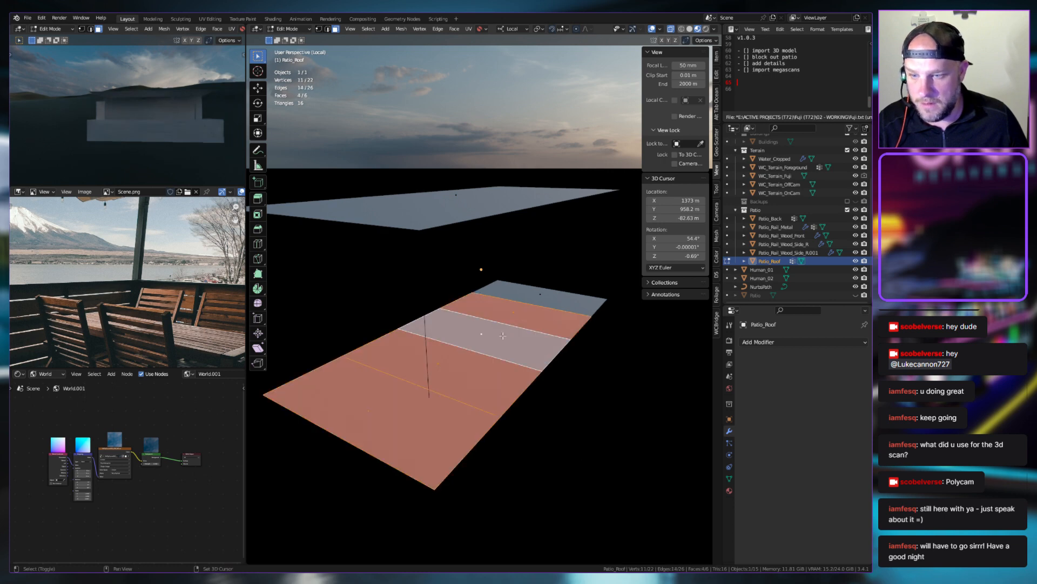
shift+click(564, 299)
key(p)
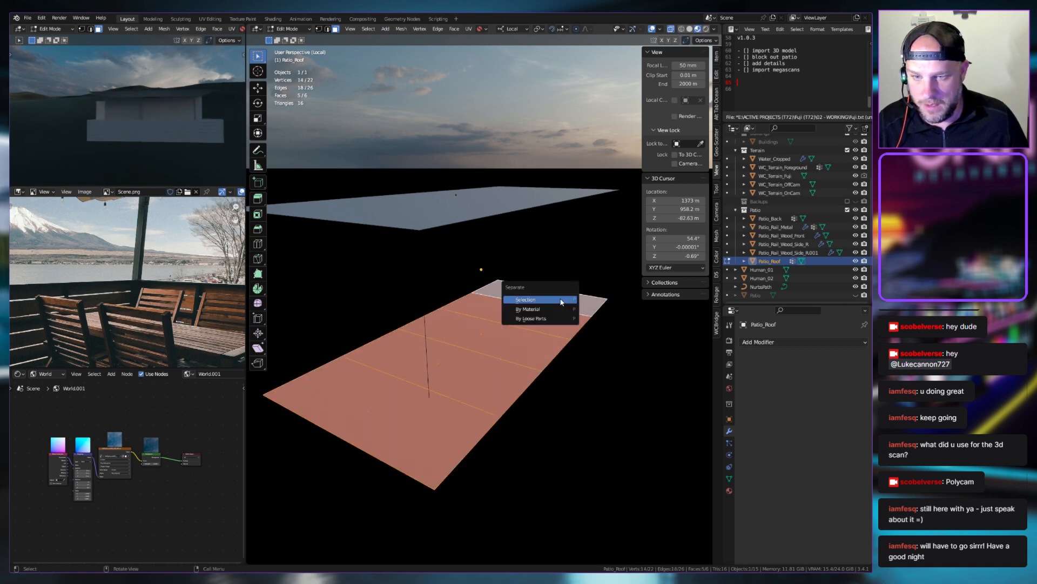
click(563, 300)
Rename the separated floor object as Patio_Floor
click(777, 270)
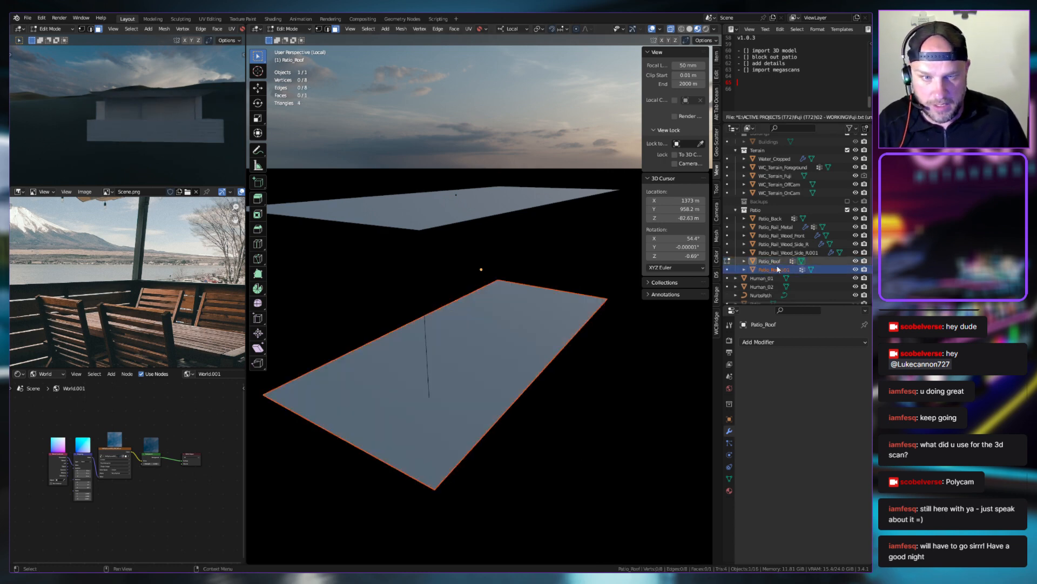
key(Tab)
click(517, 326)
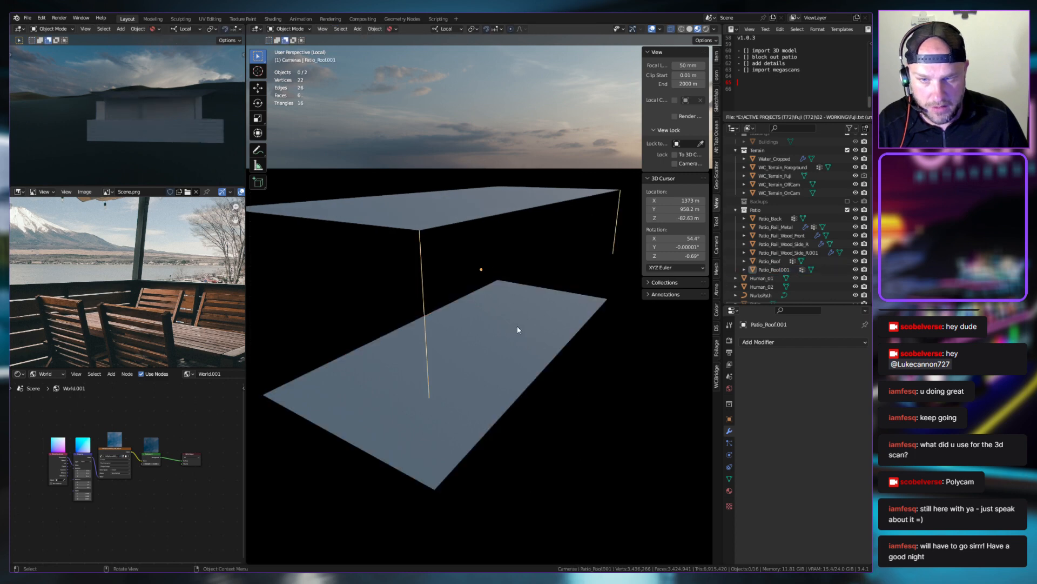
click(772, 270)
scroll(772, 272, down, 1)
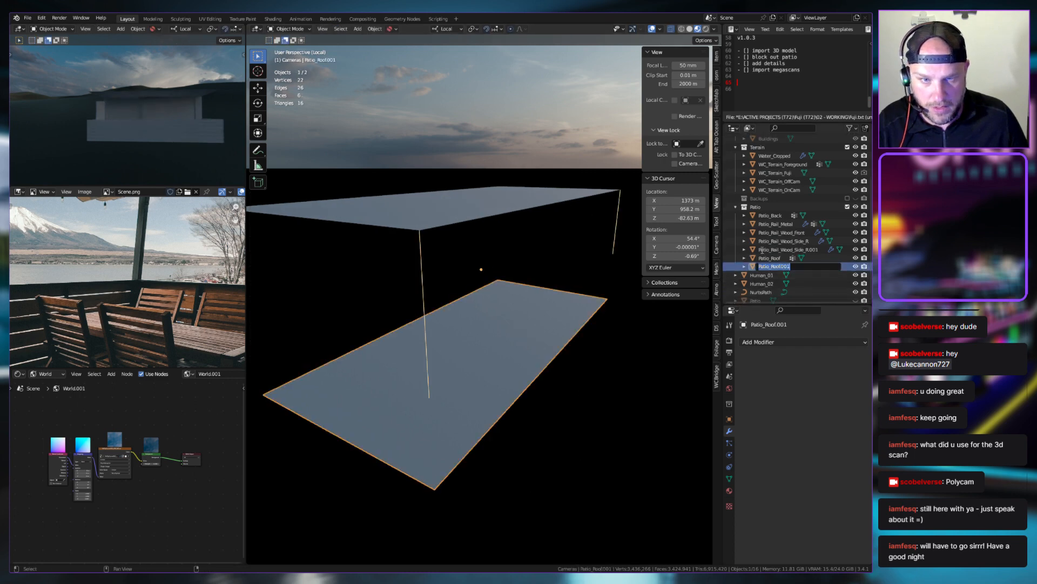
key(F2)
text(Patio_Floo)
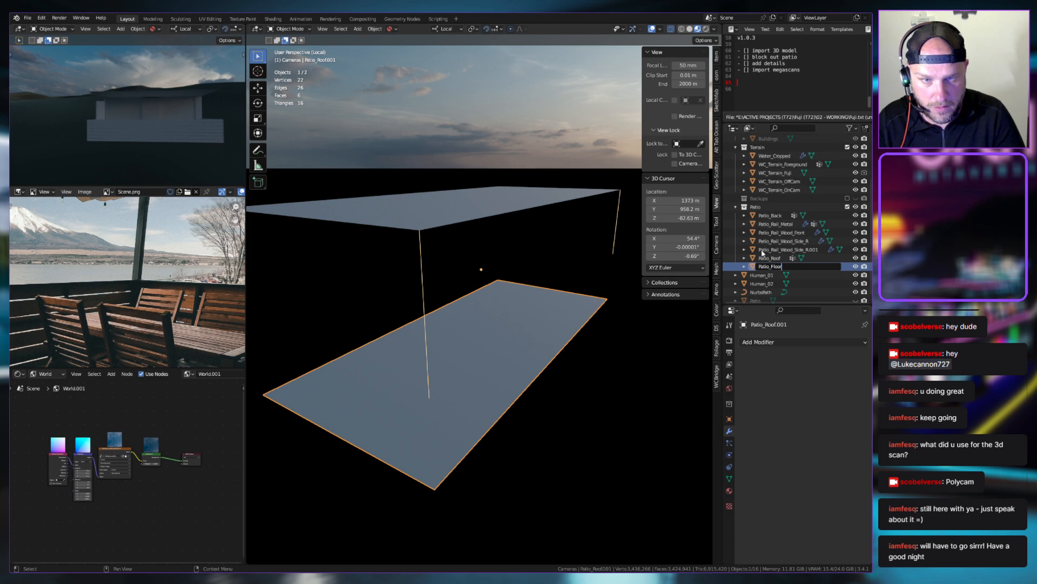
text(r)
key(Return)
Separate the roof face from the corner post edges in Patio_Roof
click(477, 194)
key(Tab)
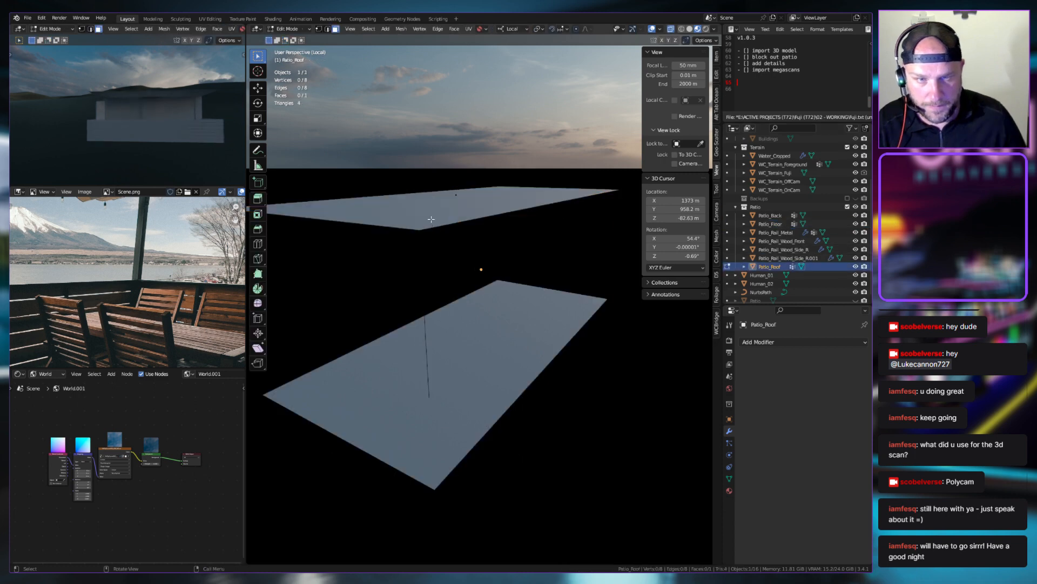
click(463, 199)
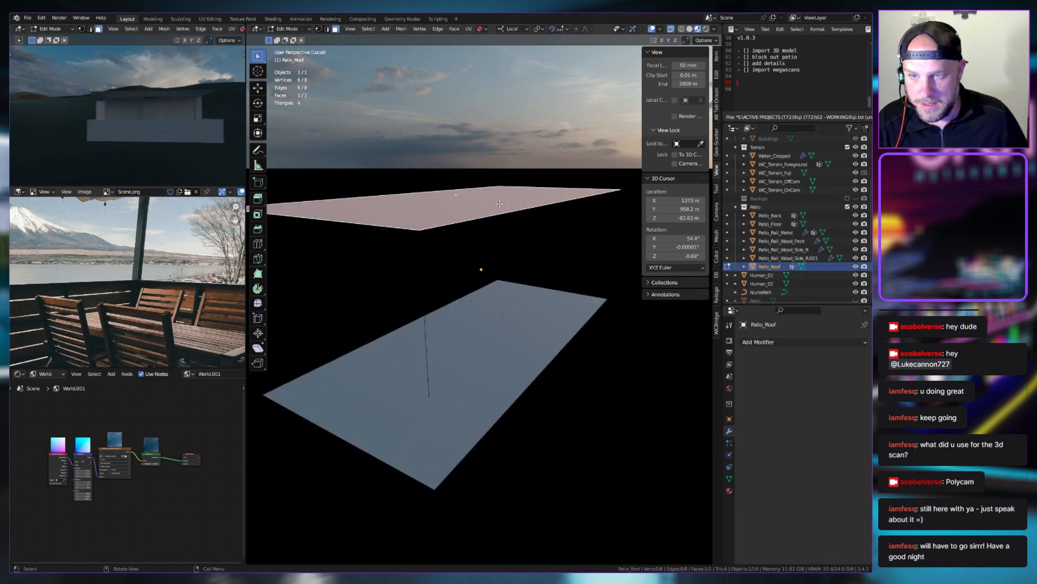
right_click(478, 204)
key(Escape)
key(p)
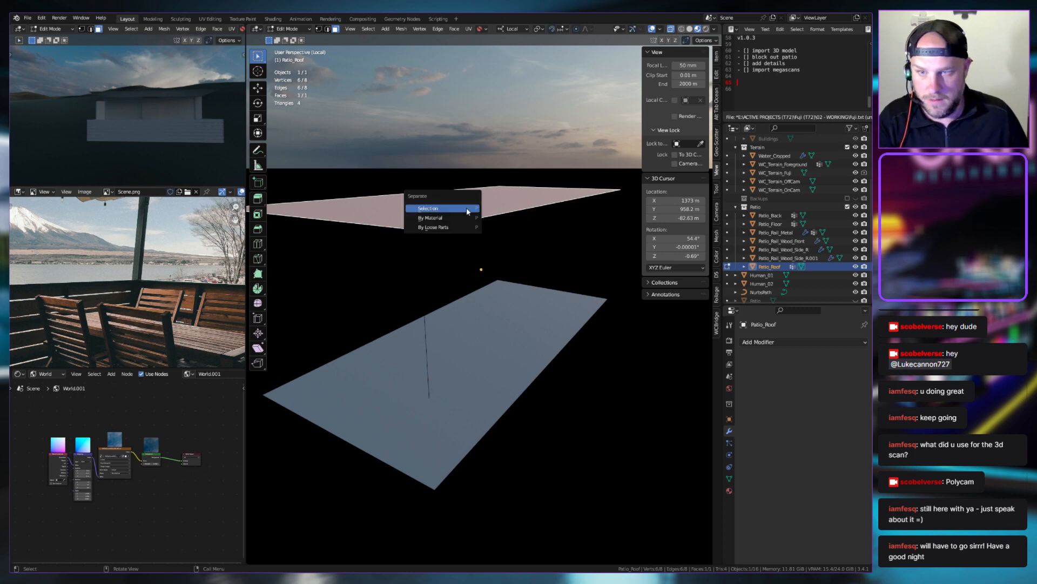
click(466, 207)
Rename the separated roof face object as Patio_Roof and check which object each piece belongs to
double_click(779, 274)
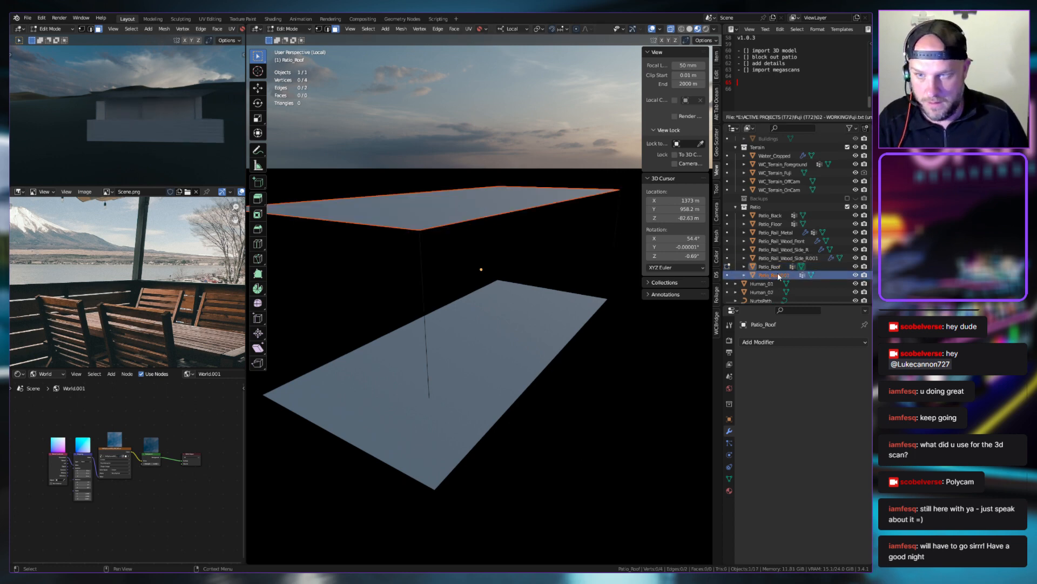
text(Patio_Roof001)
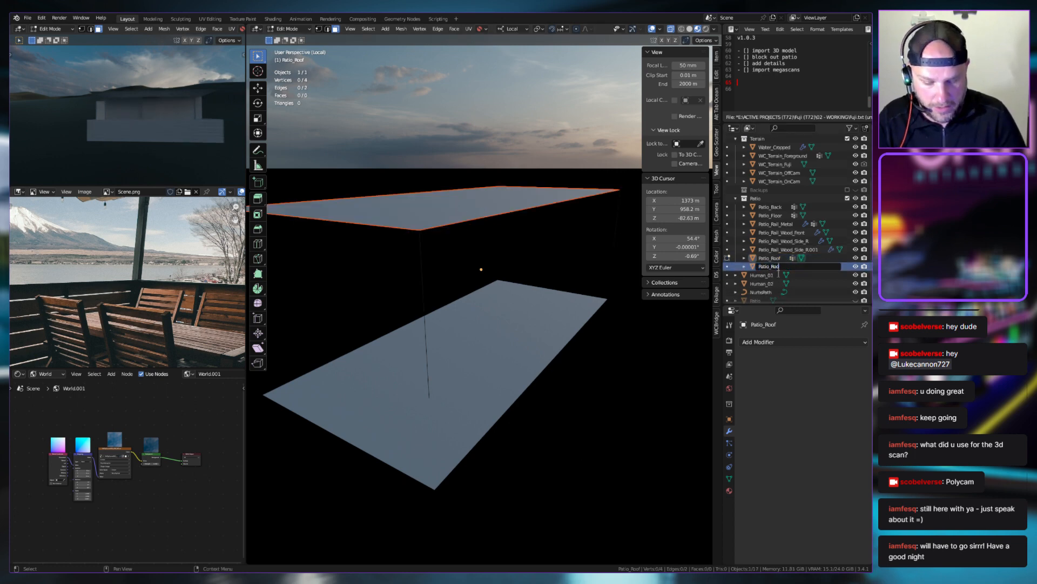
key(Return)
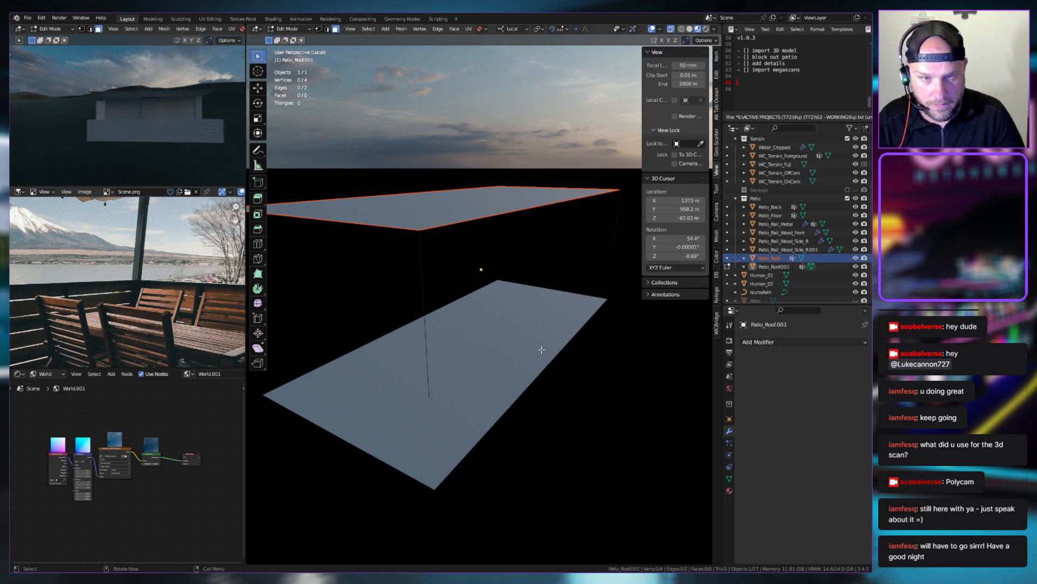
key(Tab)
click(476, 336)
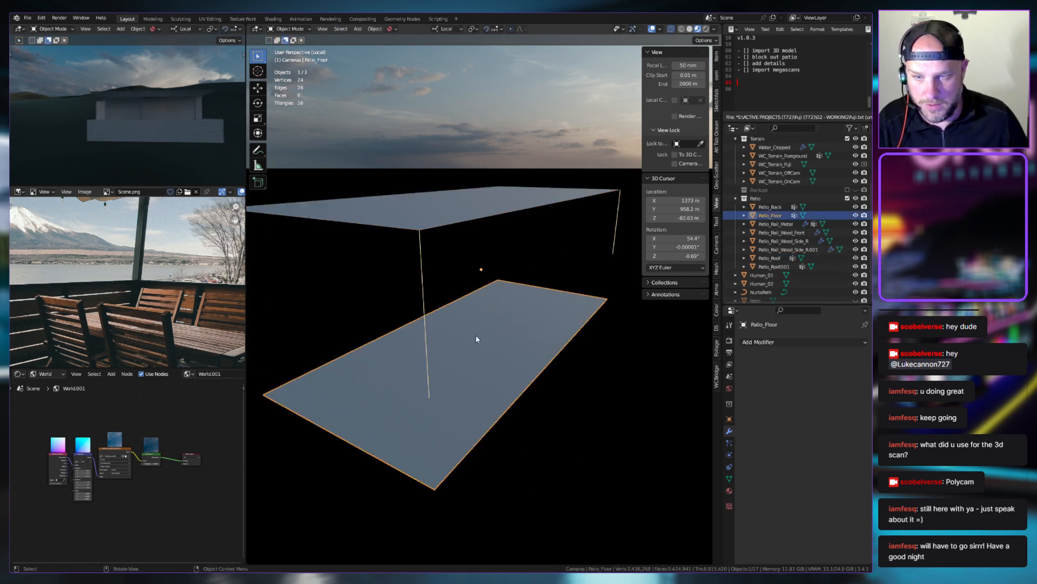
click(769, 257)
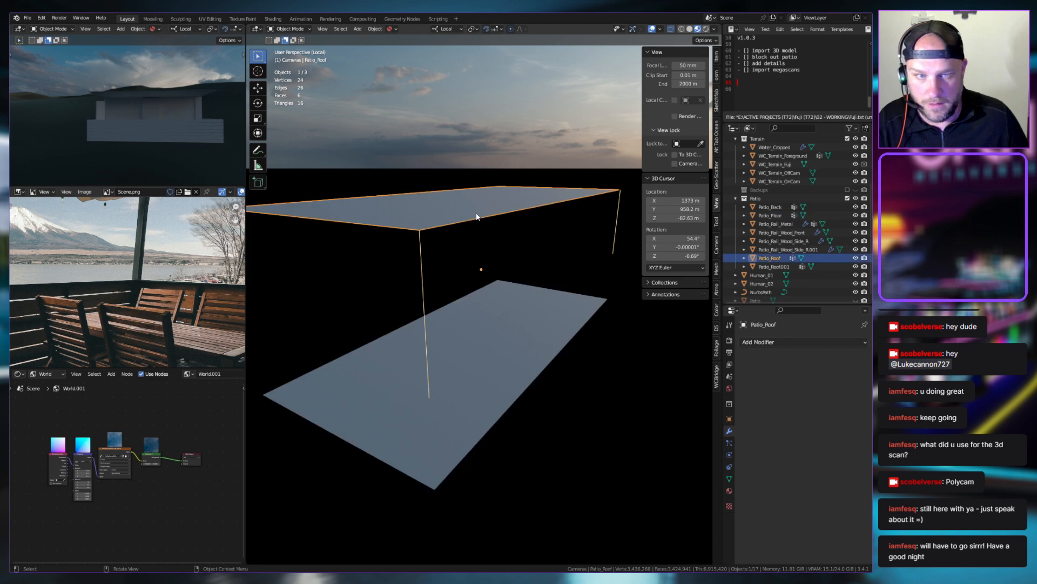
Rename the object holding the two corner post edges as Patio_Support
click(778, 266)
double_click(778, 267)
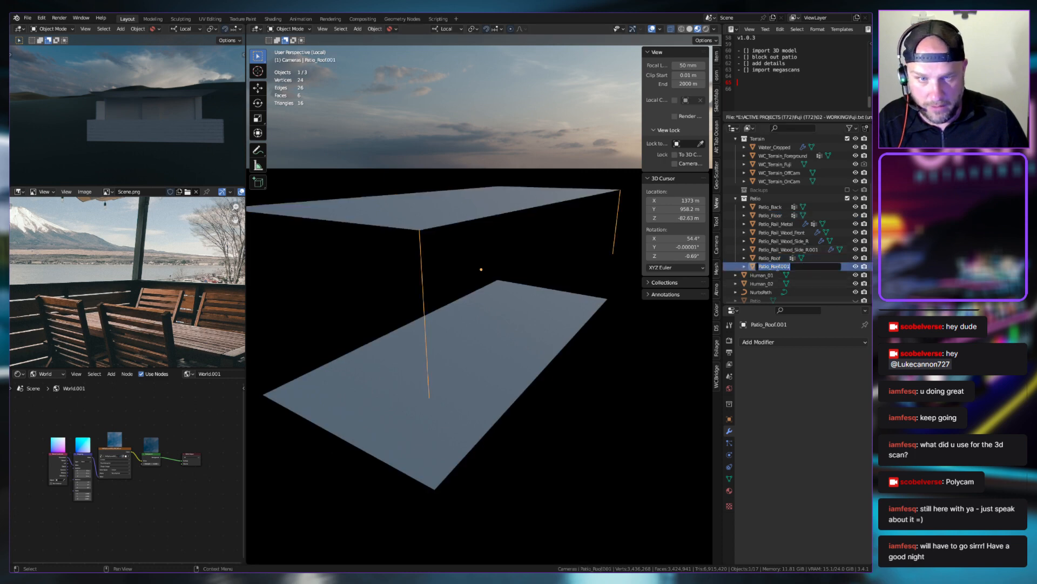
text(Patio_Suppor)
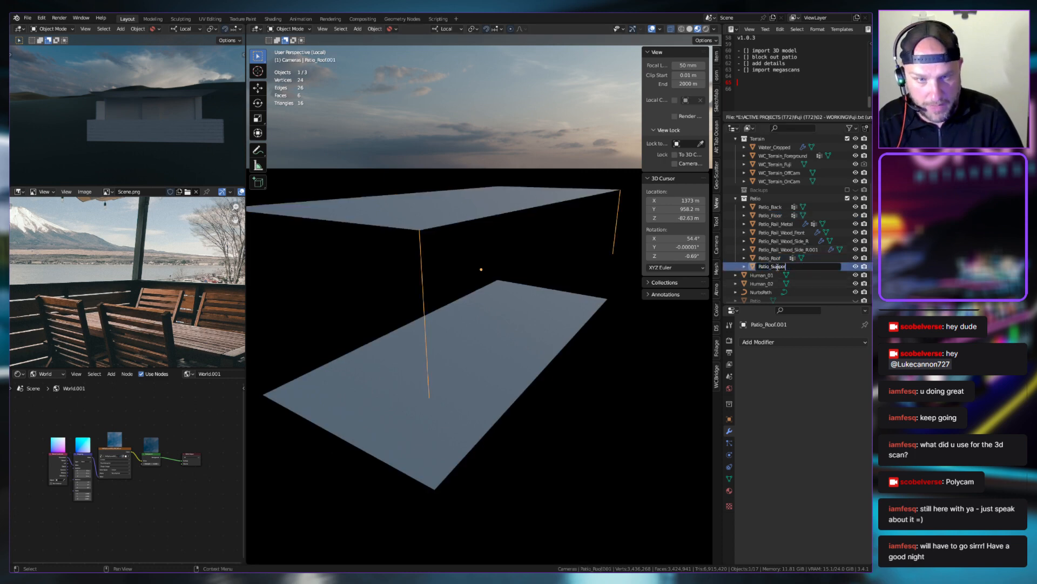
text(t)
key(Return)
Try a Skin modifier on the Patio_Support post edges and remove it
click(601, 382)
middle_drag(601, 382, 461, 236)
key(Tab)
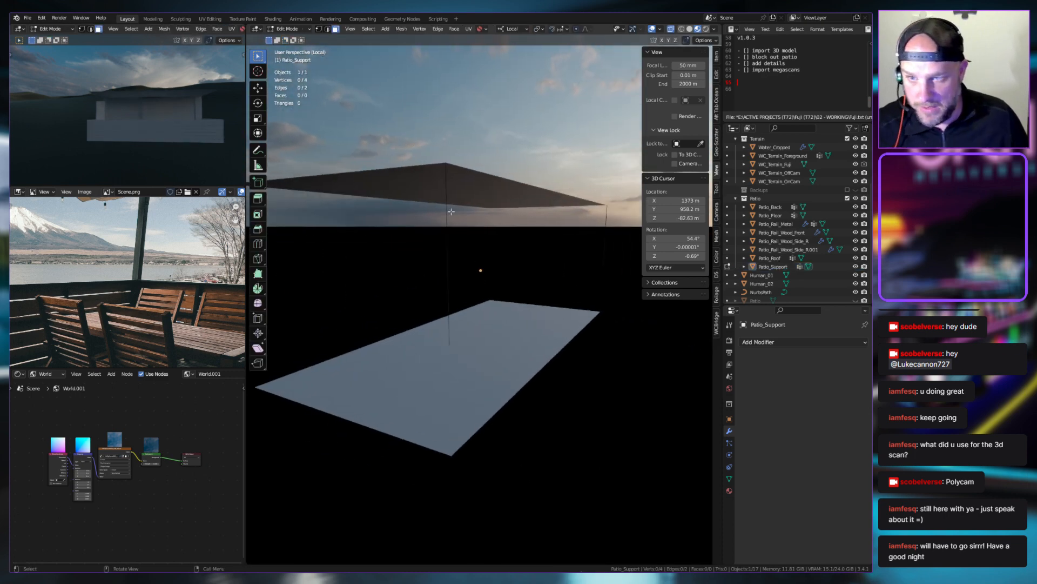
middle_drag(445, 199, 485, 231)
key(Tab)
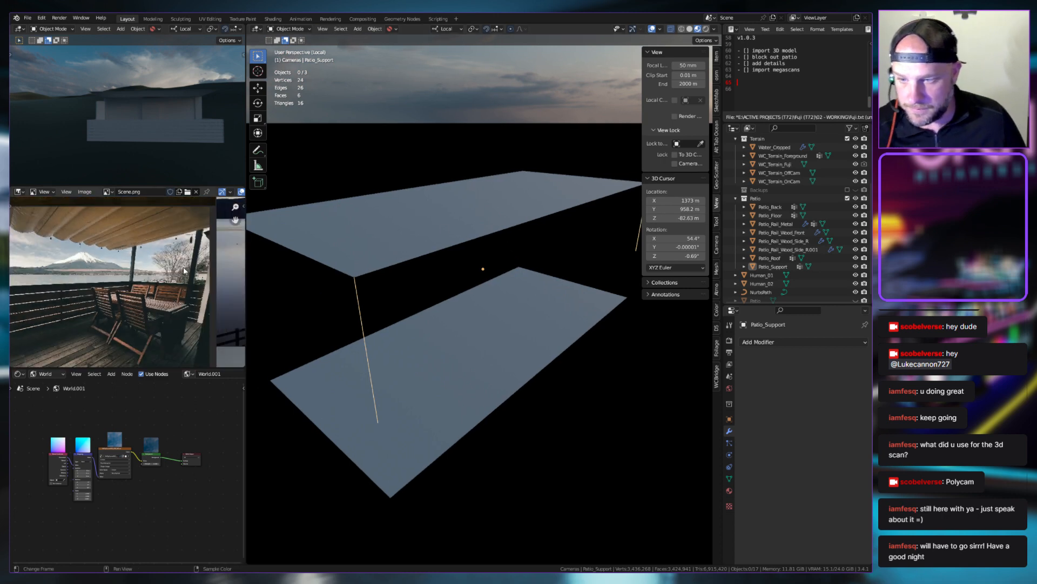
middle_drag(423, 308, 467, 253)
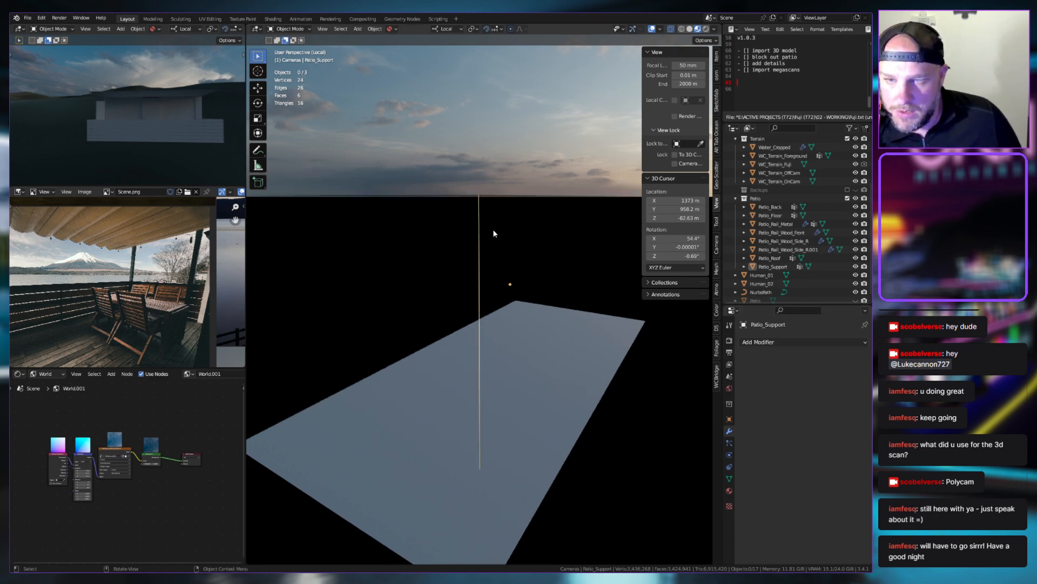
key(q)
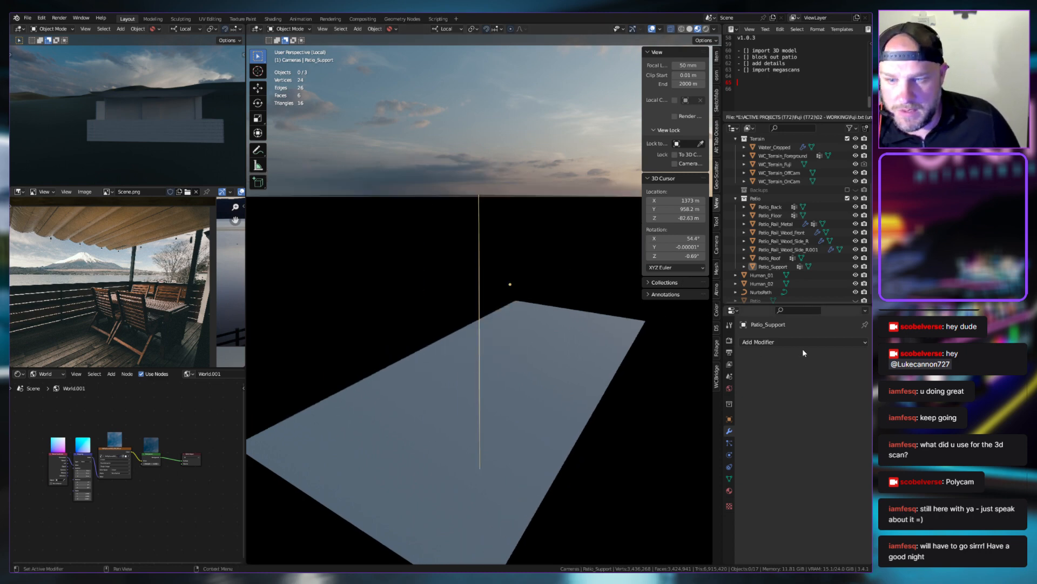
click(758, 342)
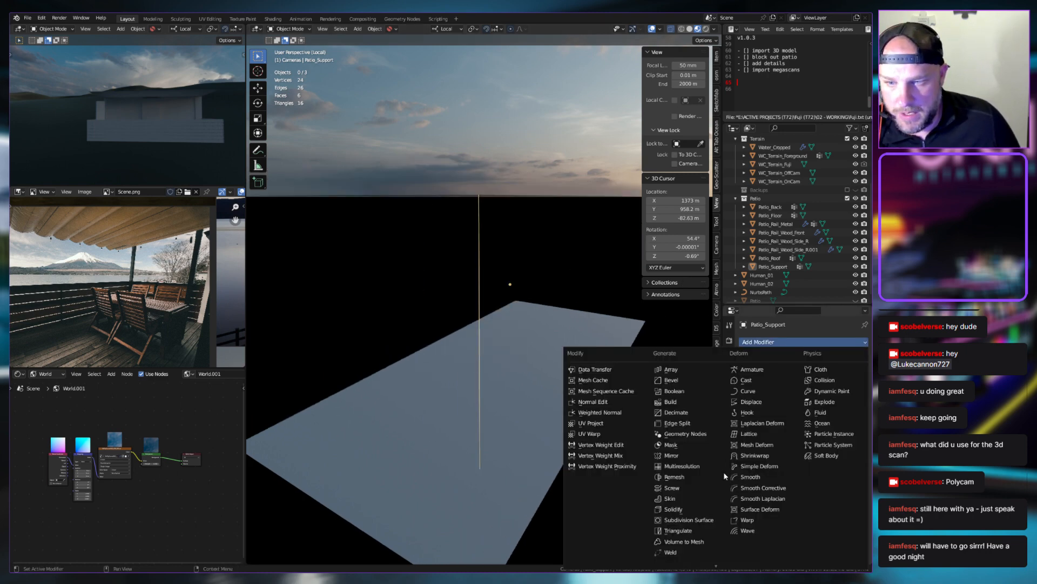
click(672, 499)
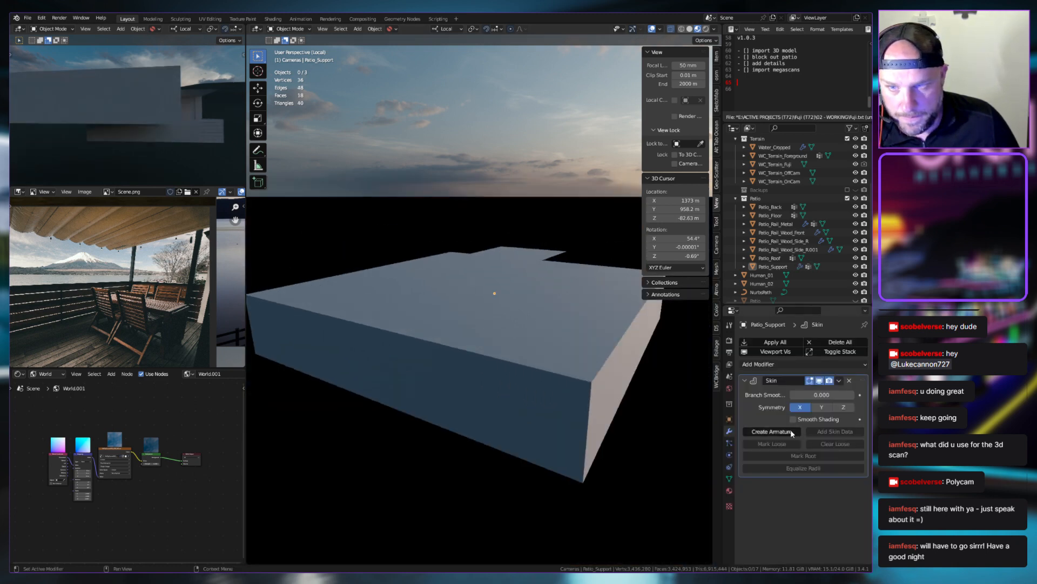
click(849, 381)
scroll(536, 309, up, 3)
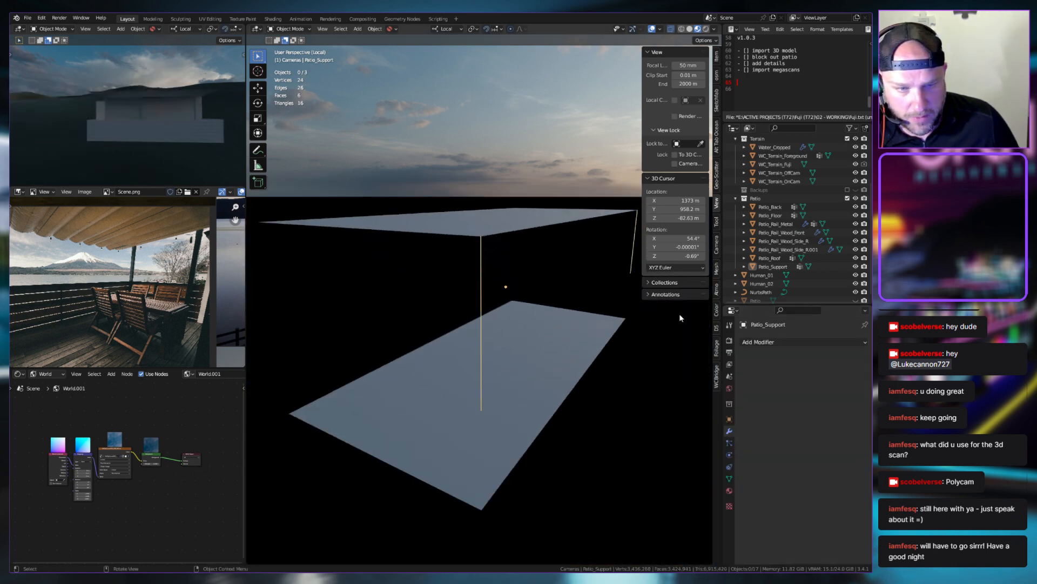
Try a Solidify modifier with a different thickness on Patio_Support and remove it
click(776, 343)
click(685, 509)
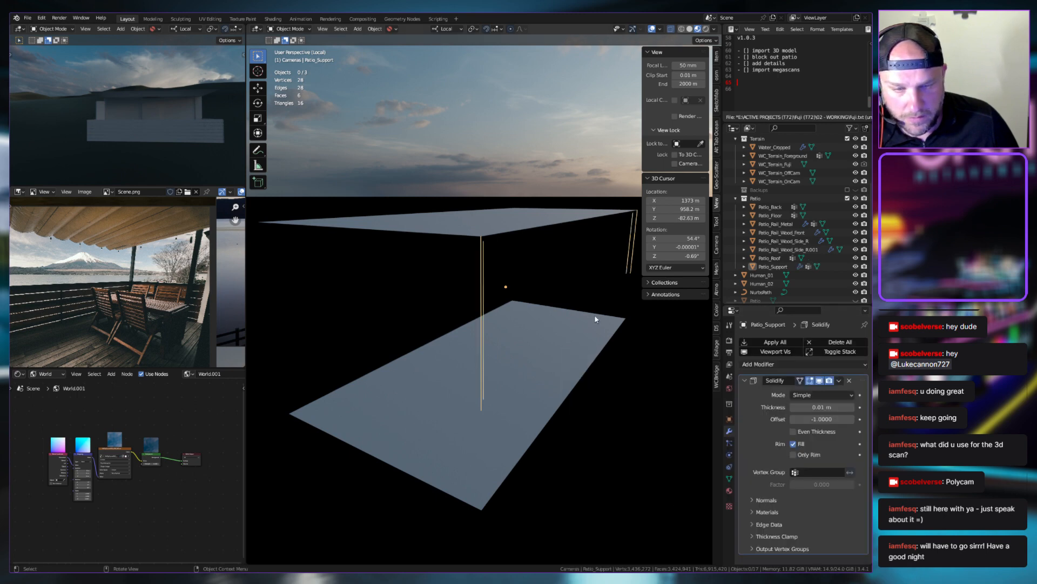
middle_drag(594, 315, 611, 371)
mouse_move(821, 406)
mouse_down()
mouse_move(832, 407)
mouse_move(815, 407)
mouse_up()
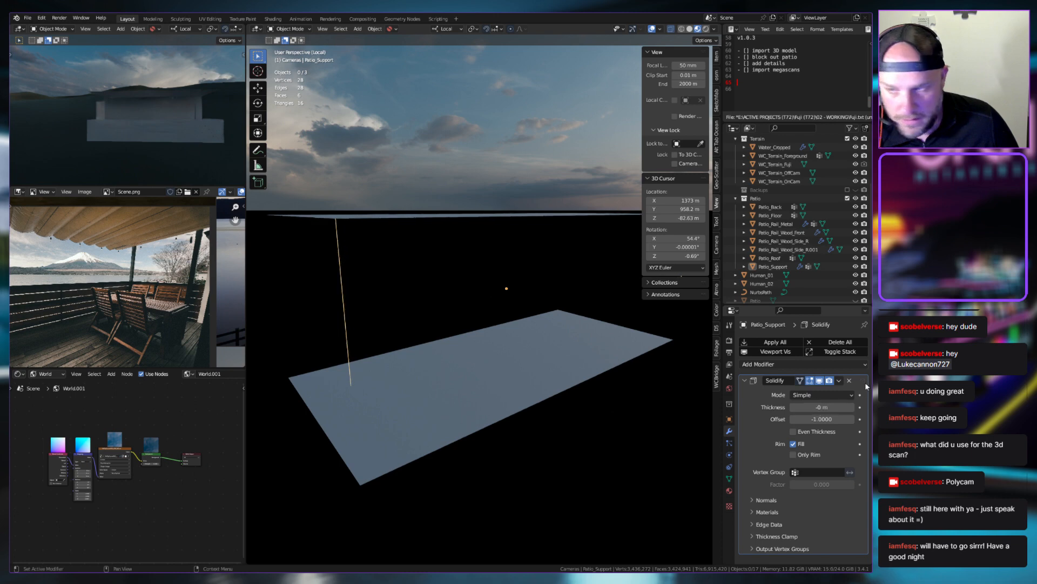
click(849, 381)
middle_drag(556, 362, 572, 364)
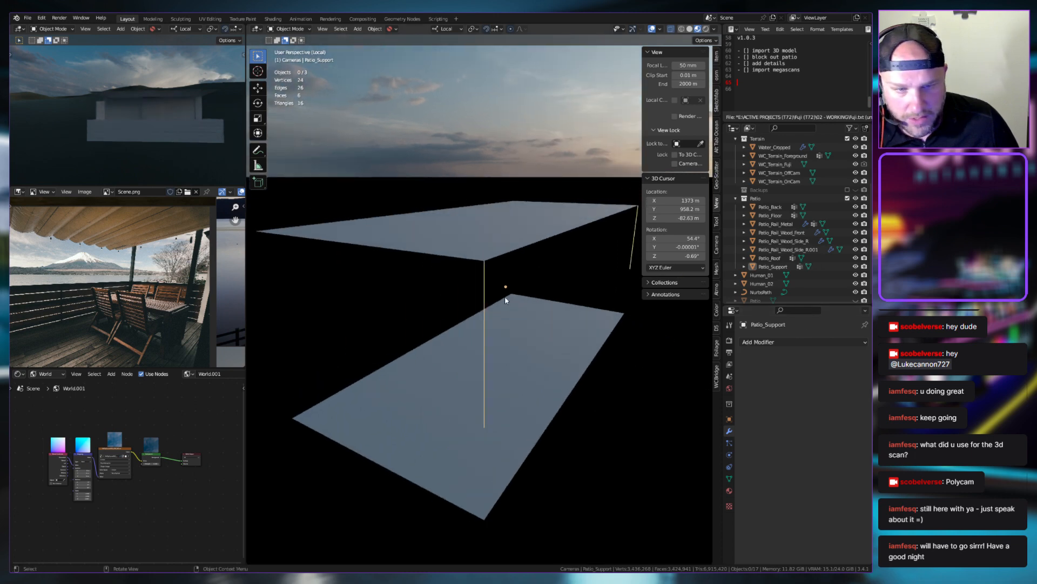
scroll(504, 296, up, 3)
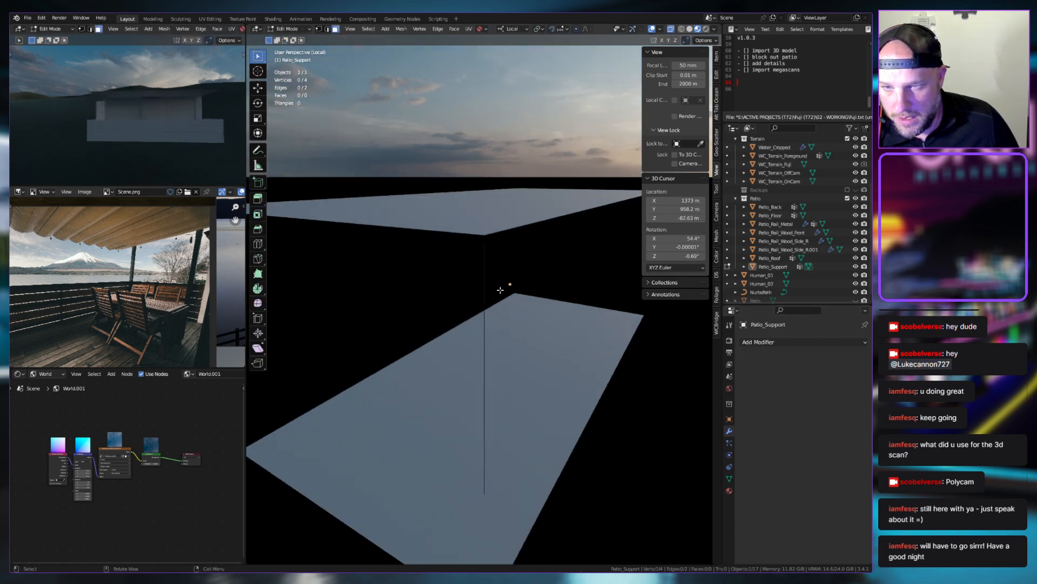
click(485, 277)
middle_drag(510, 289, 471, 294)
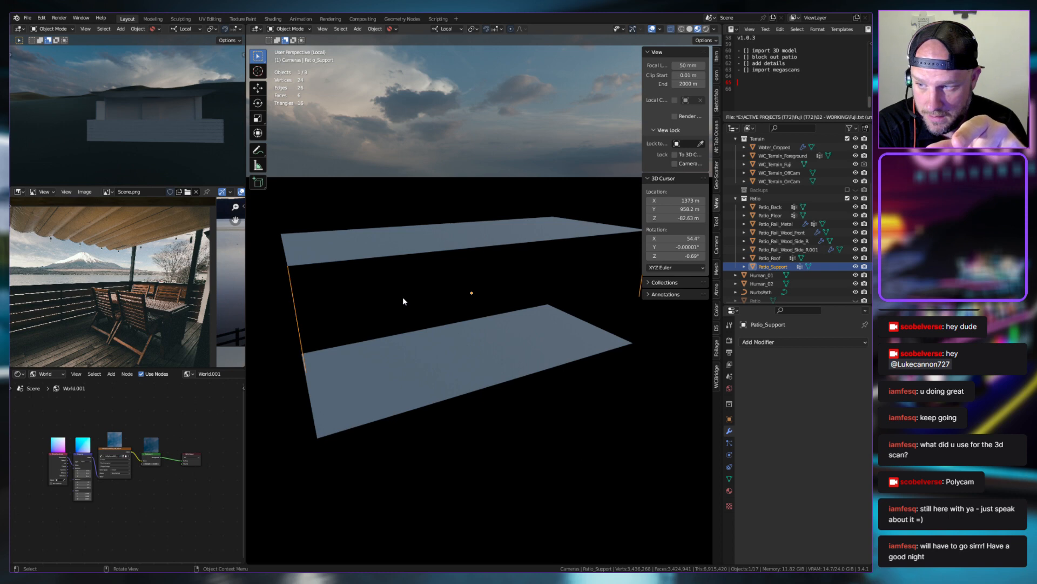
scroll(168, 293, down, 2)
scroll(149, 300, up, 1)
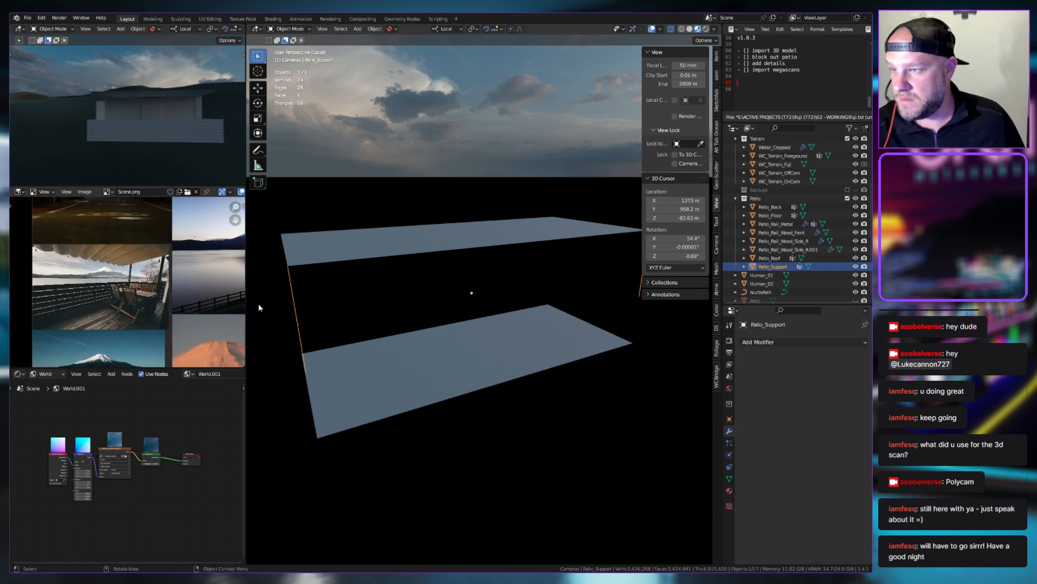
middle_drag(317, 319, 375, 286)
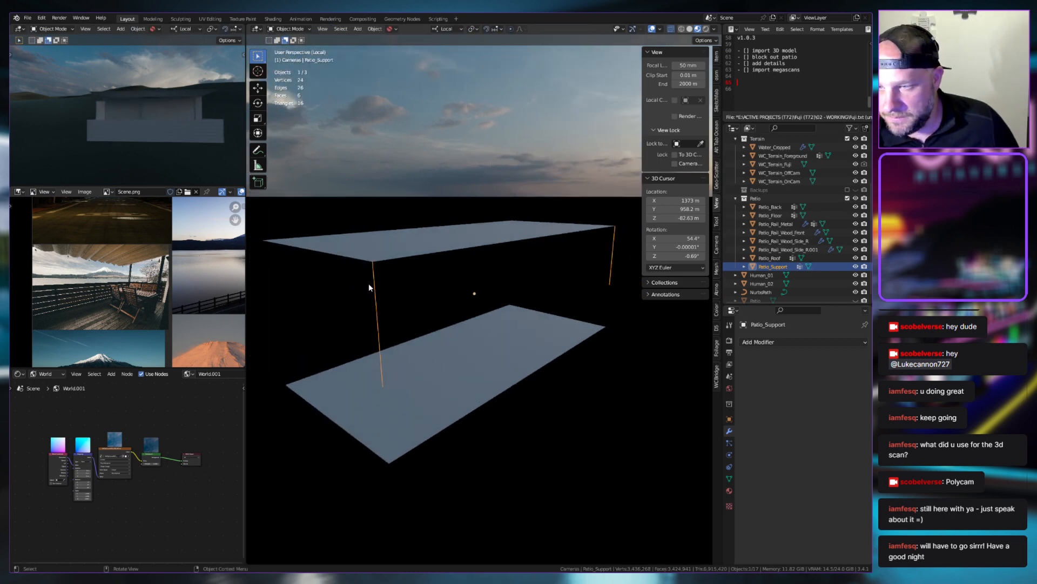
Delete the far post edge from Patio_Support, keeping only the near front corner's vertical edge
key(Tab)
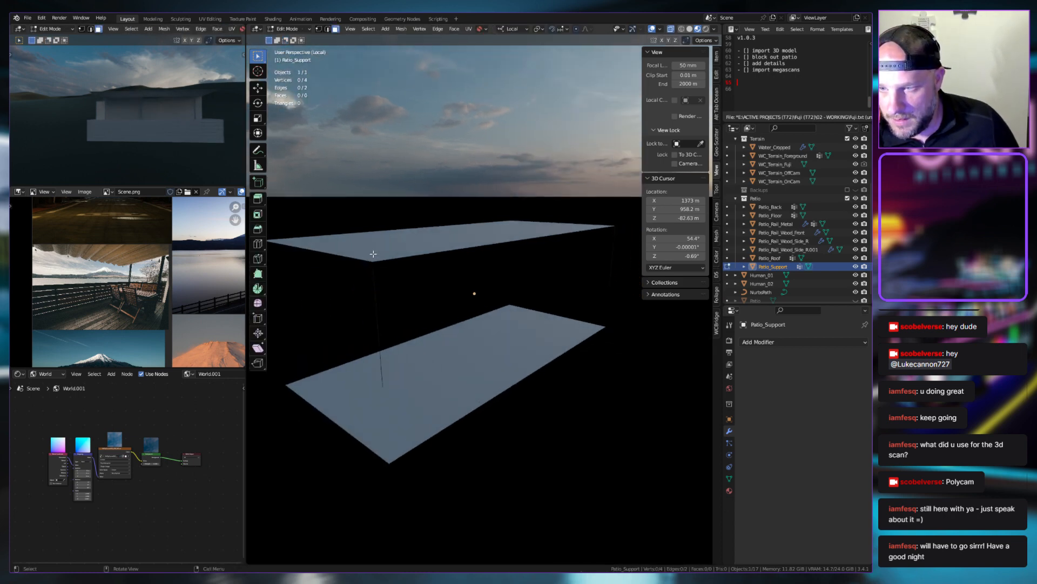
key(2)
click(377, 305)
key(KP_Decimal)
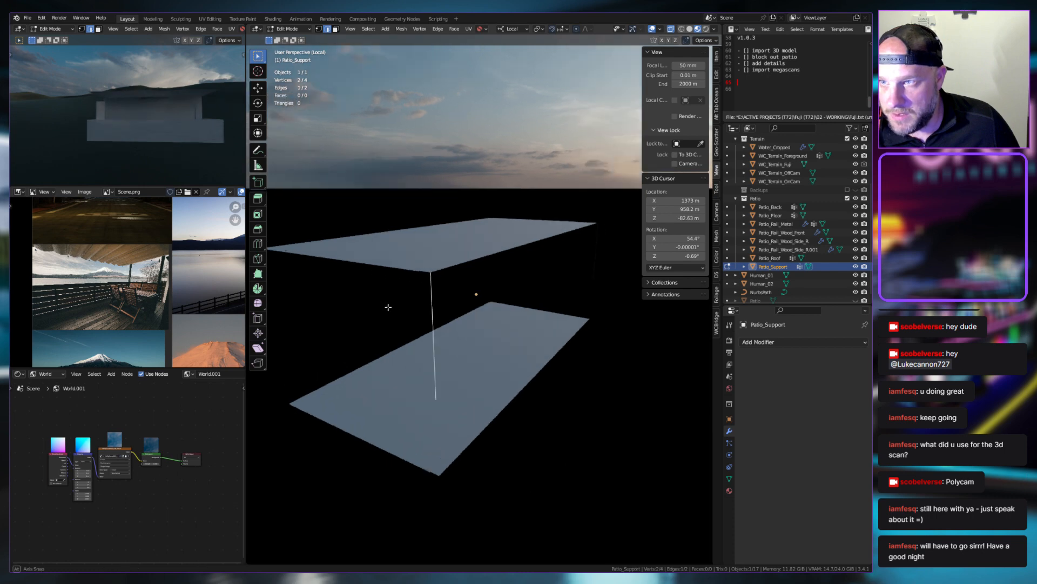
scroll(493, 292, up, 3)
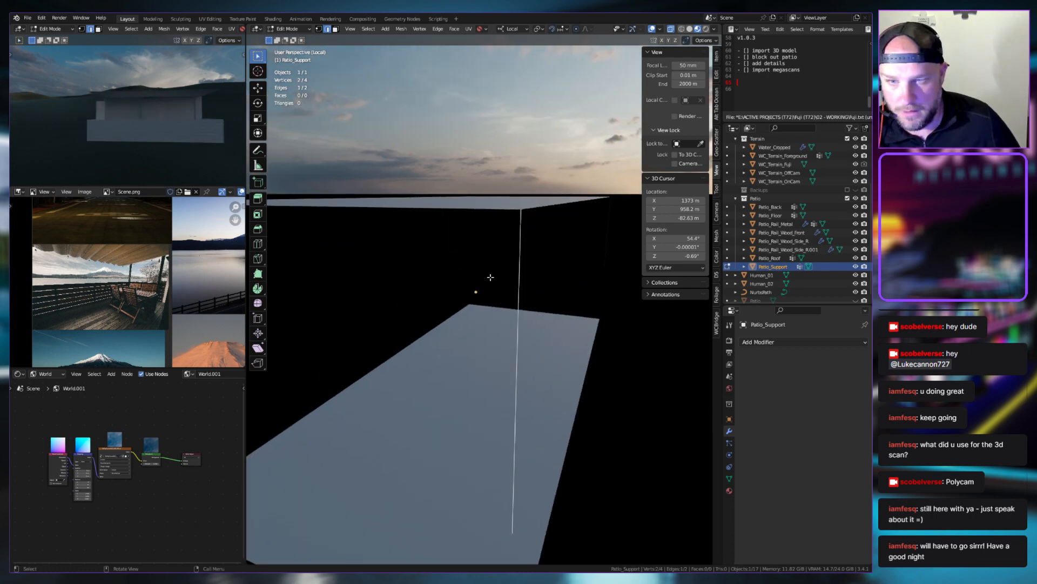
key(Tab)
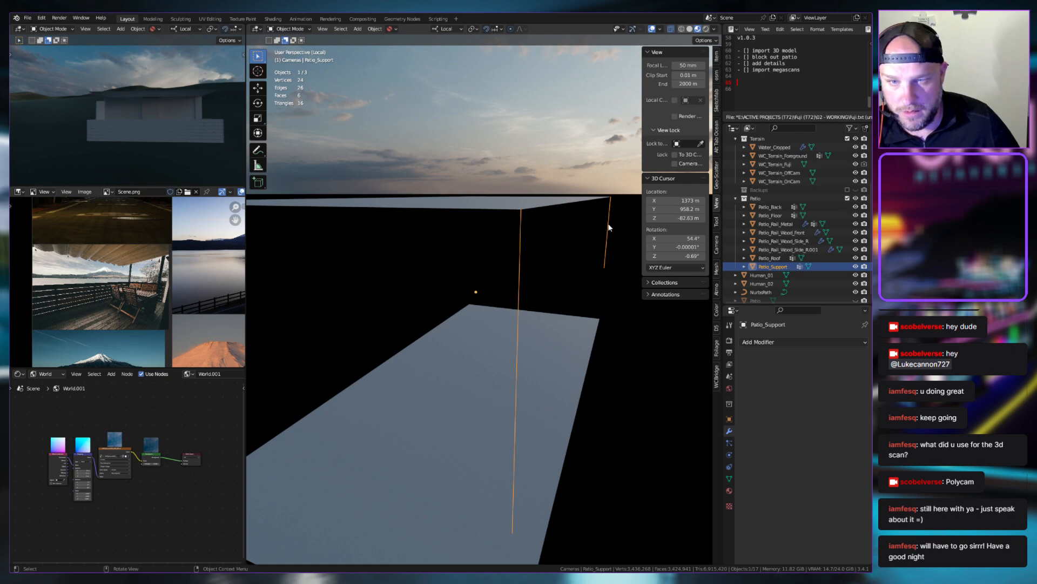
key(Tab)
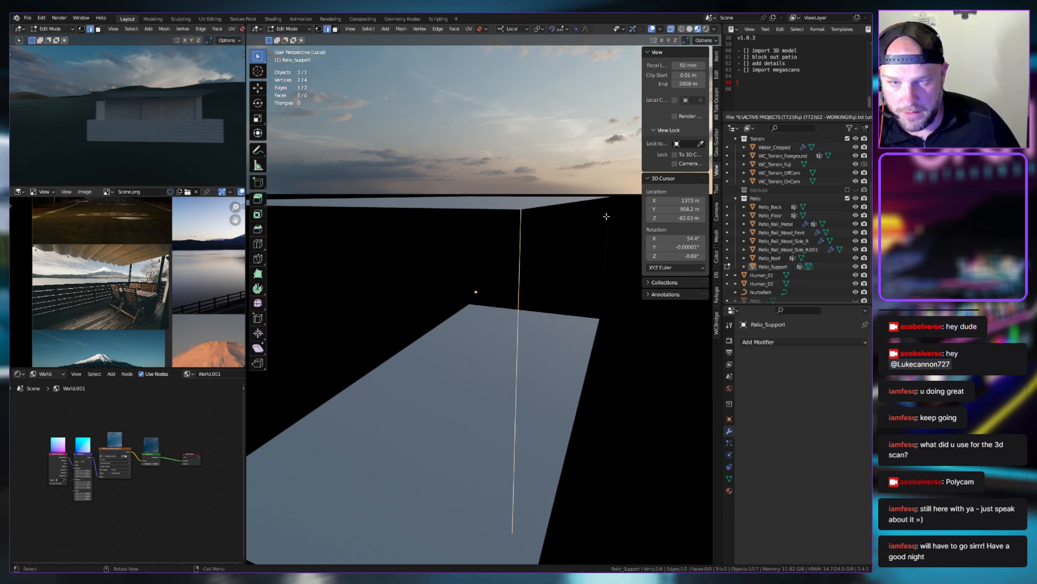
click(609, 217)
key(x)
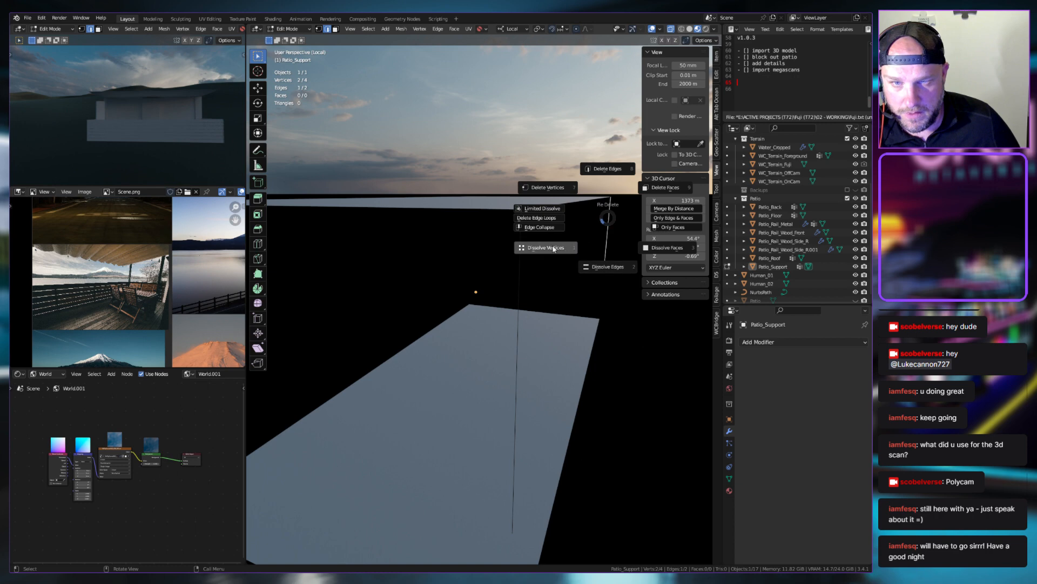
click(608, 168)
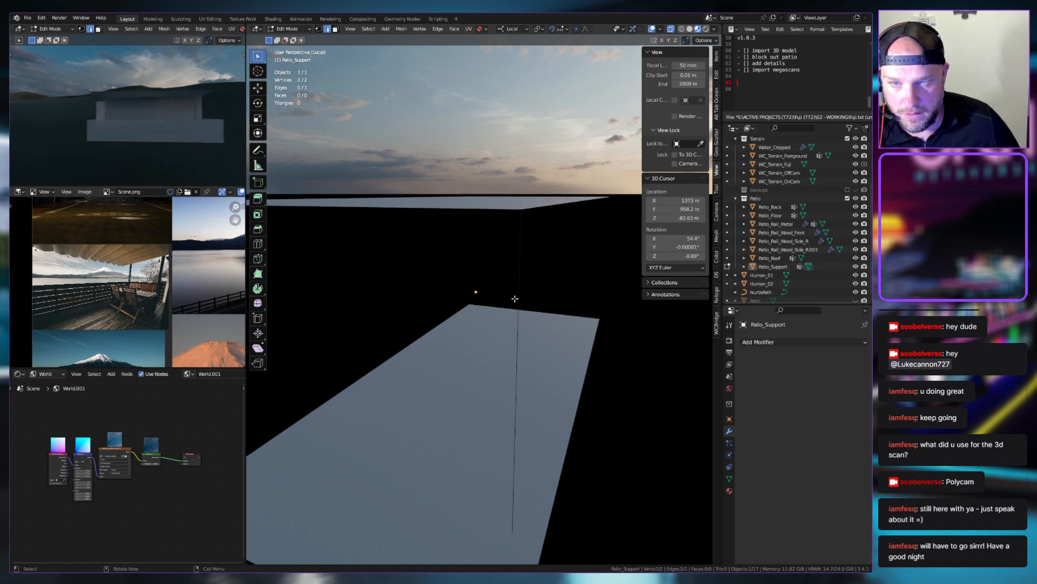
key(Tab)
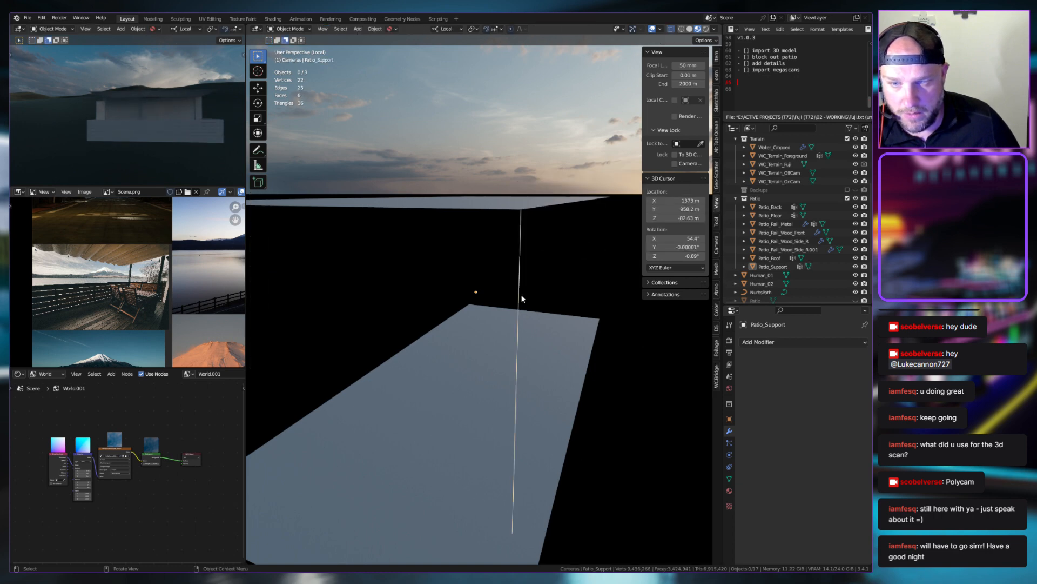
Check the single Patio_Support edge within the whole patio and isolated, including from above
key(KP_Divide)
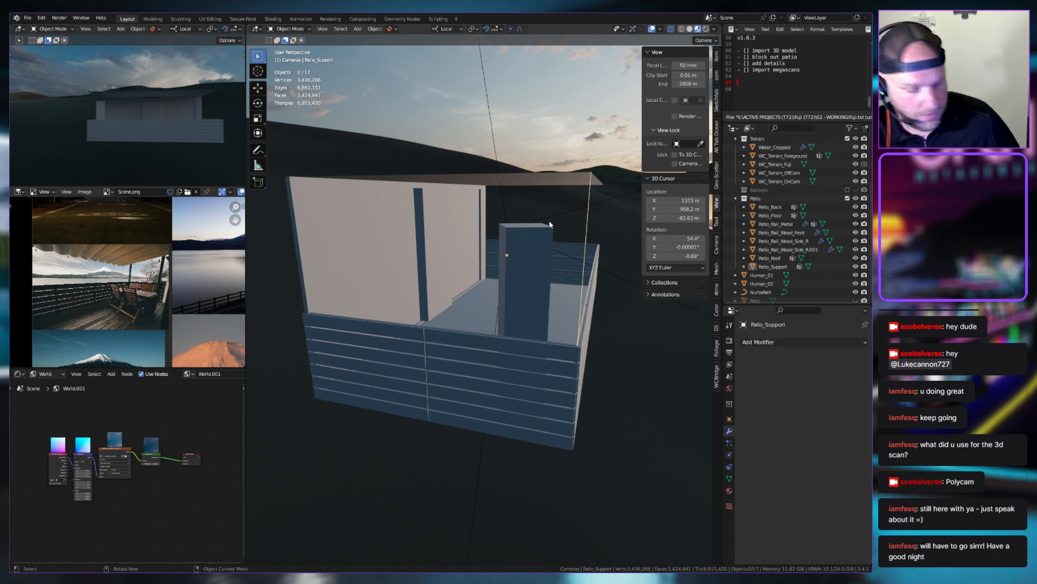
middle_drag(541, 224, 516, 287)
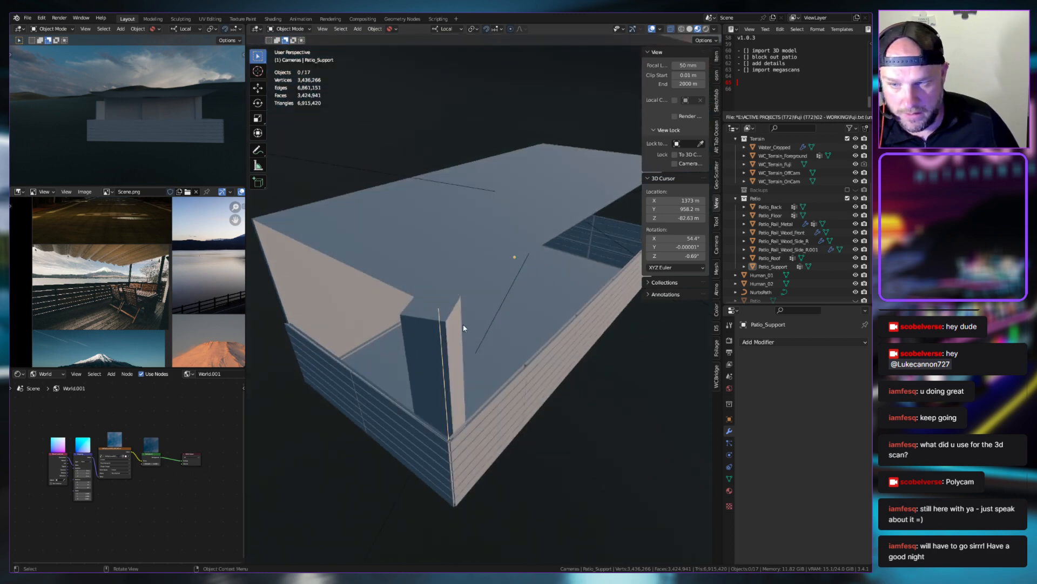
scroll(519, 365, down, 3)
click(510, 361)
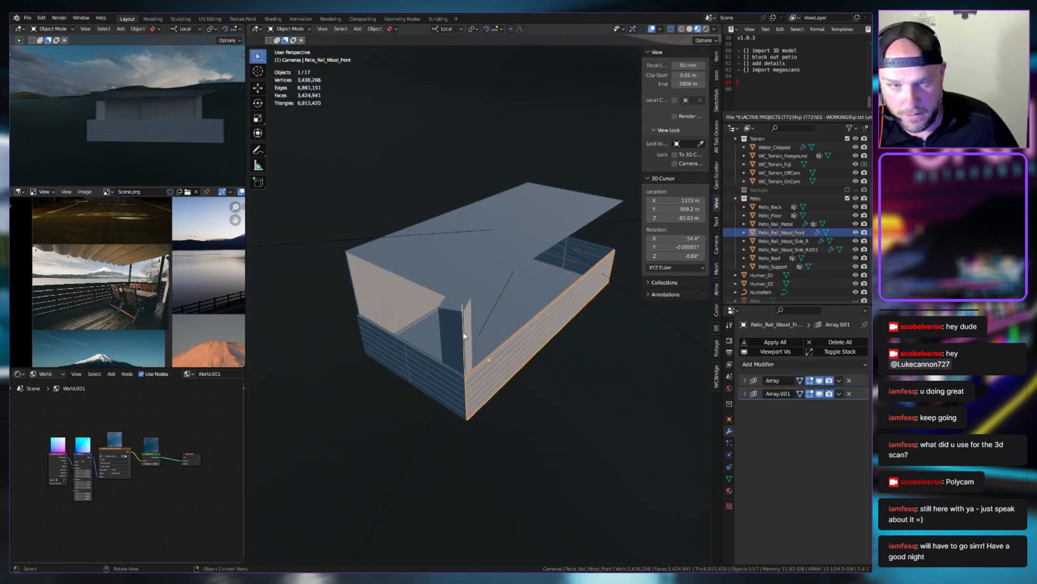
click(463, 332)
key(KP_Divide)
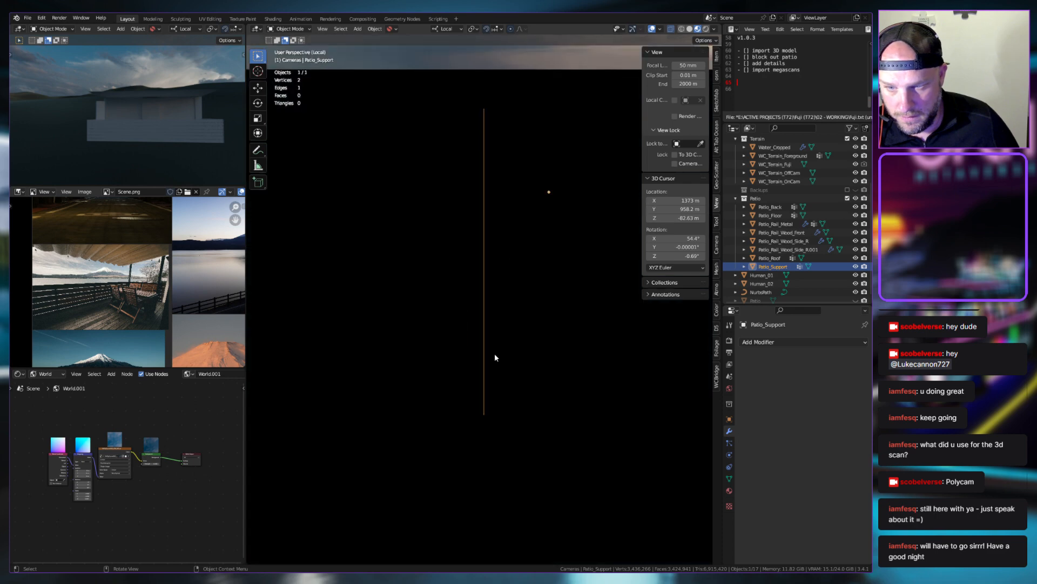
key(KP_7)
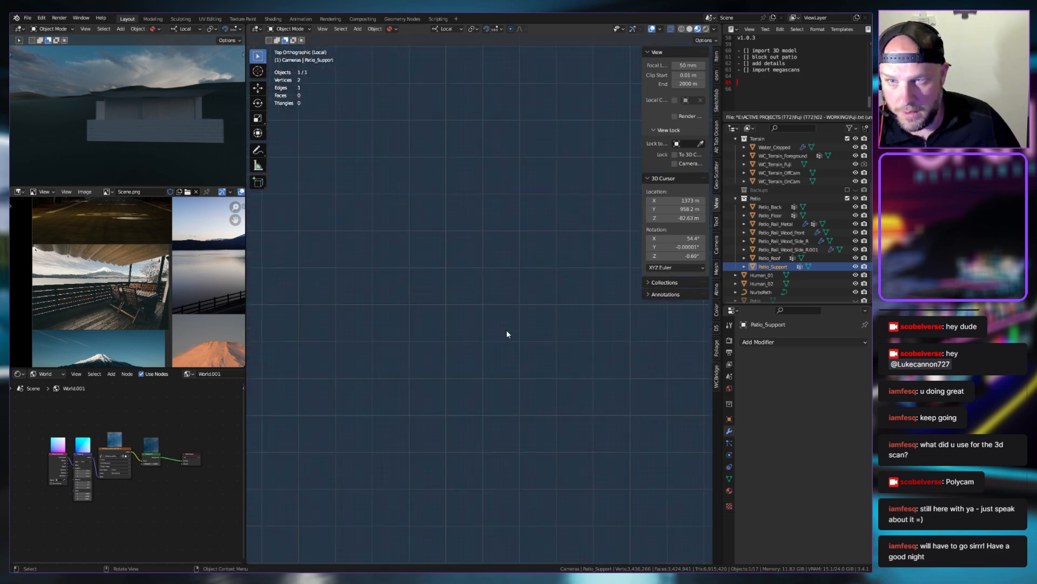
middle_drag(519, 323, 516, 254)
key(Tab)
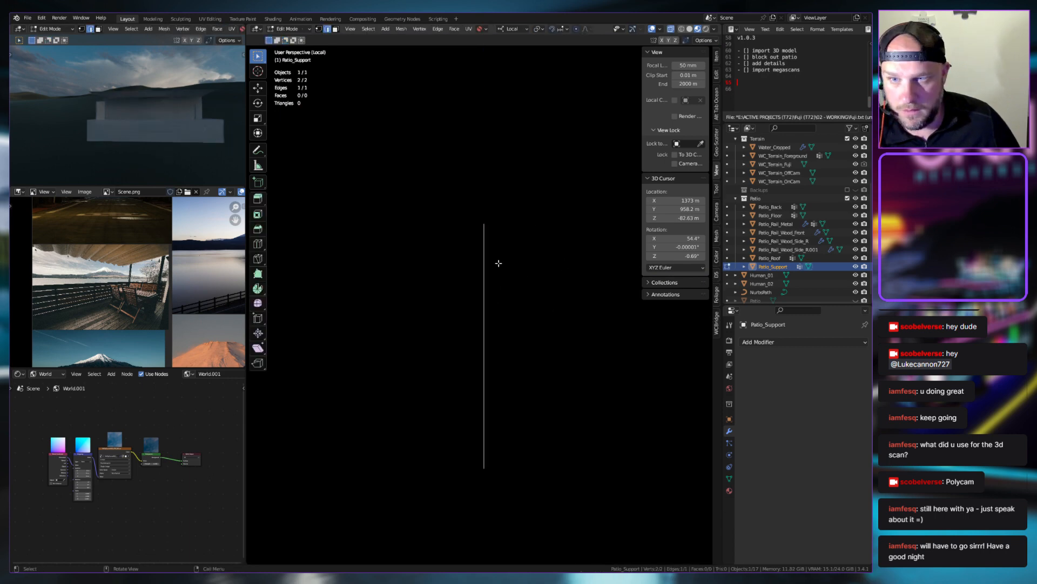
key(Tab)
Set the viewport to solid shading with X-ray and its clip start to 0.001 m, and bring back the whole scene
click(689, 29)
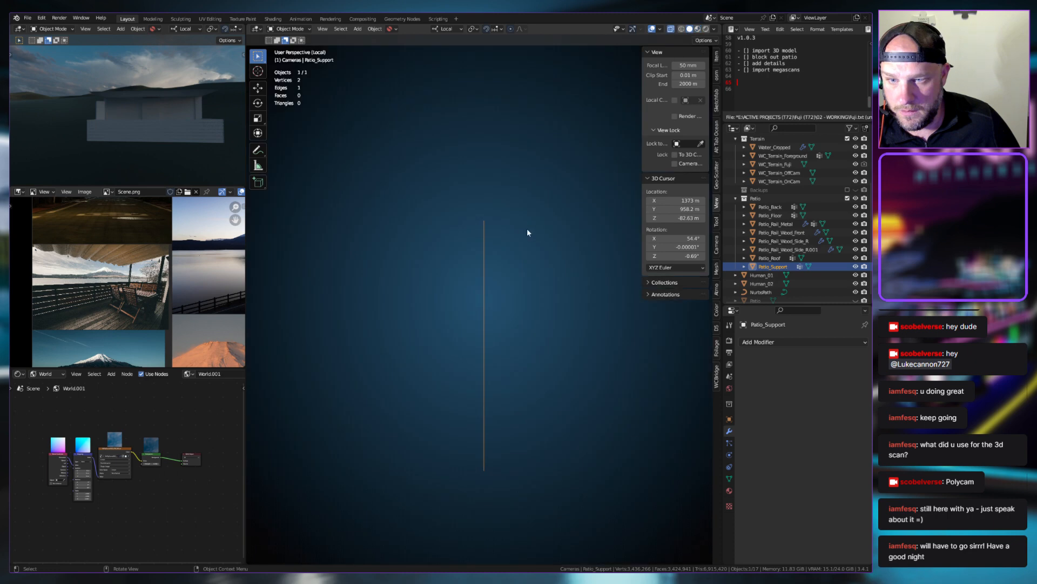
middle_drag(526, 229, 512, 278)
key(KP_7)
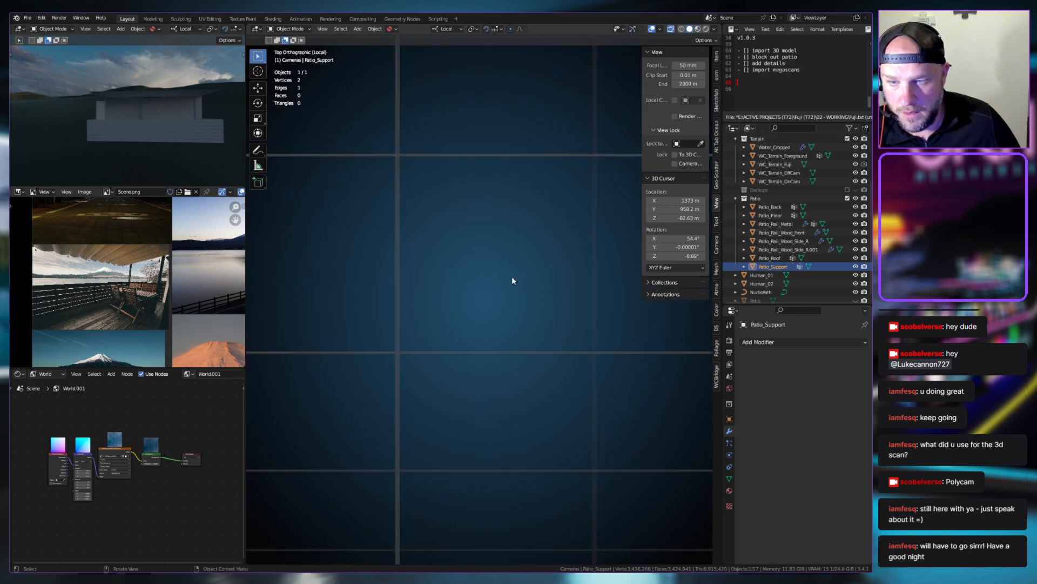
middle_drag(485, 317, 563, 276)
key(a)
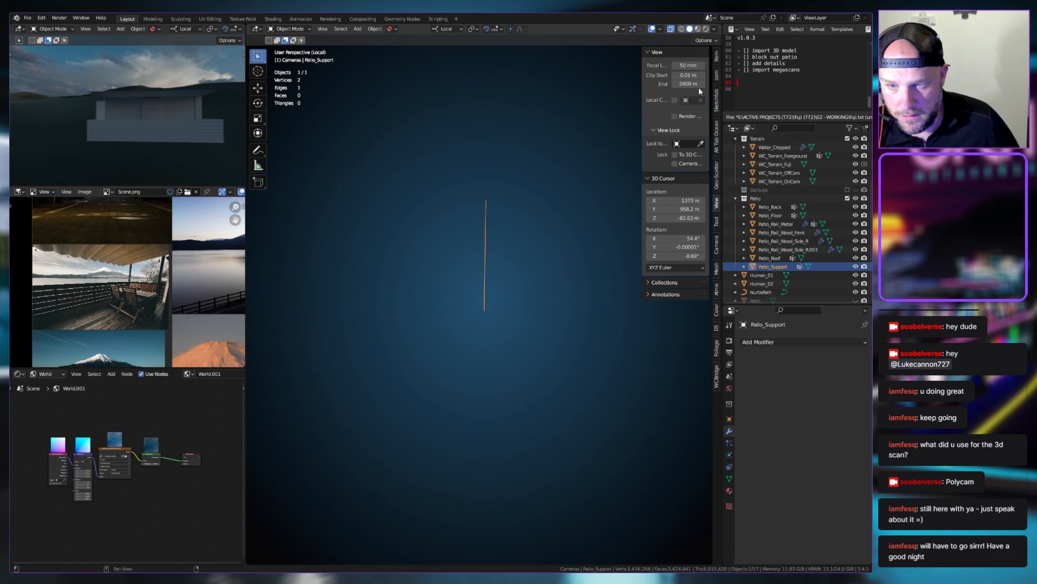
click(688, 75)
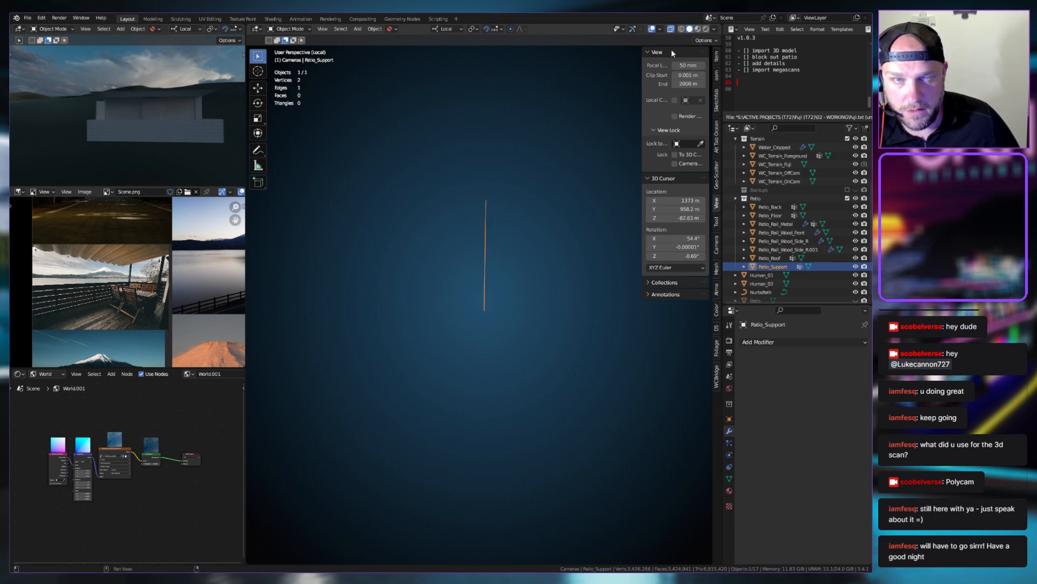
middle_drag(493, 264, 505, 283)
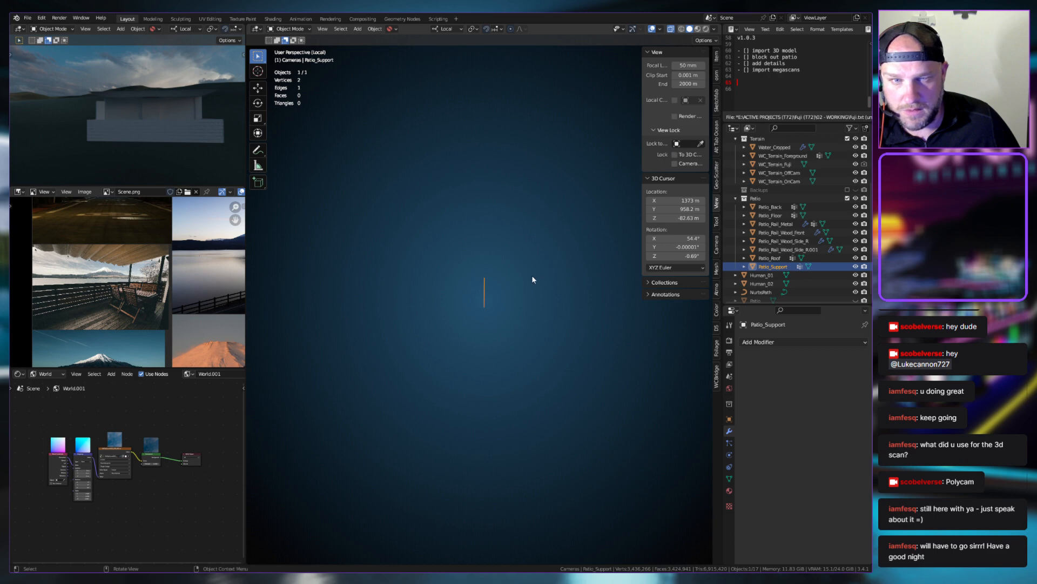
key(KP_Divide)
Extrude the Patio_Support corner edge about 0.09 m along local X to form the post's first side
middle_drag(468, 310, 476, 285)
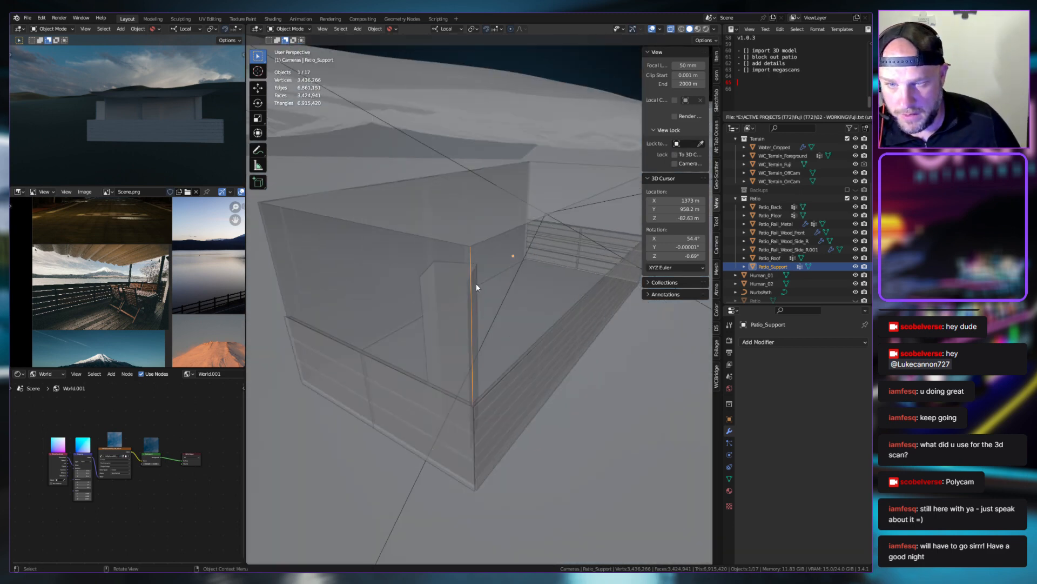
click(306, 28)
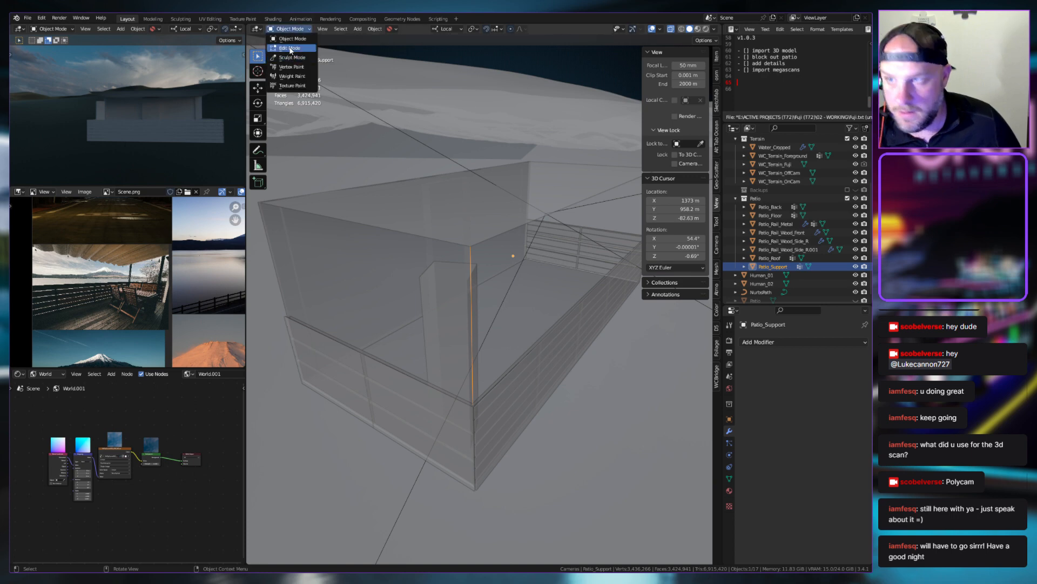
click(286, 57)
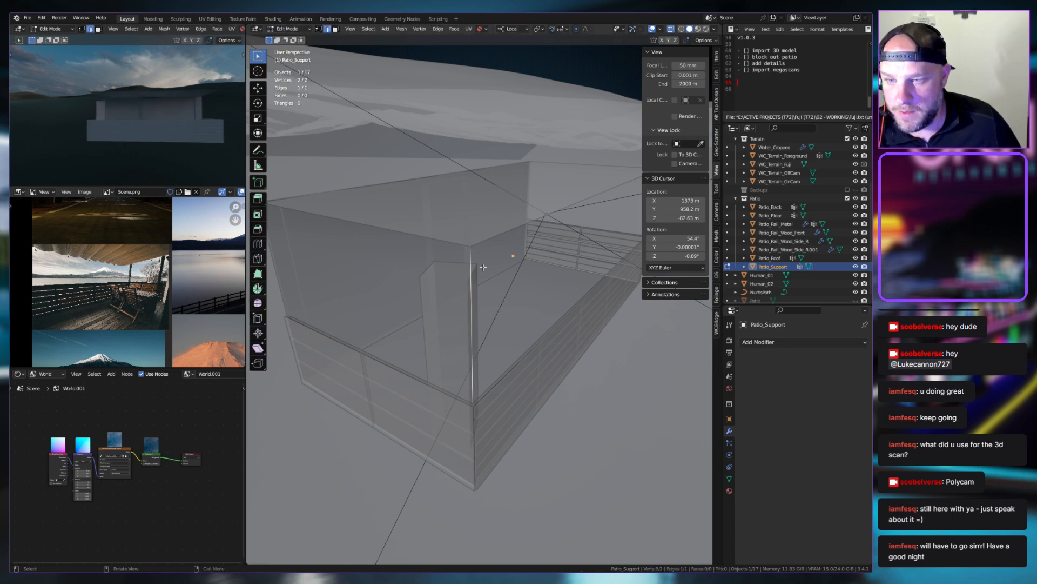
key(g)
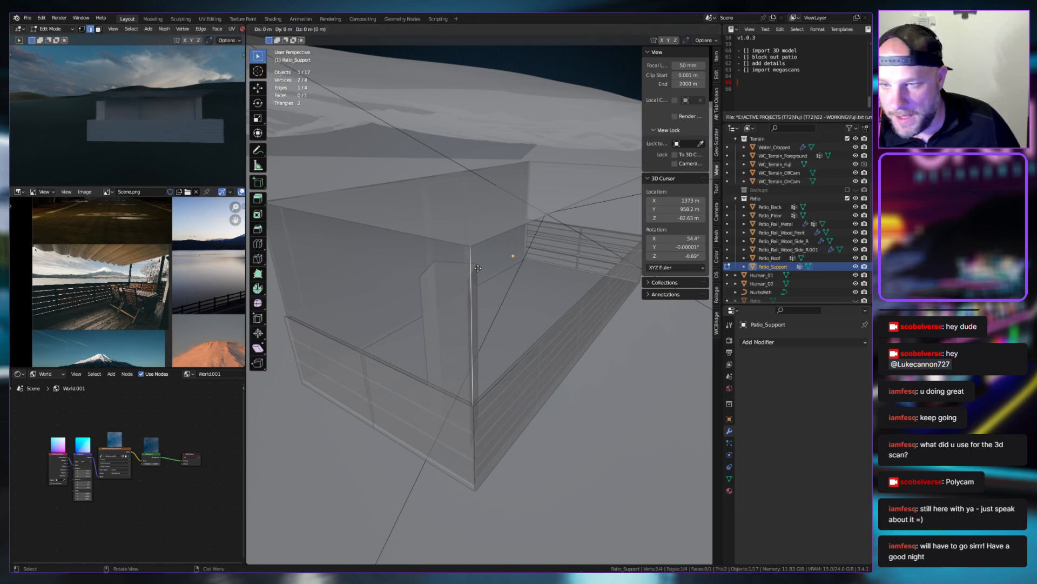
key(y)
key(y)
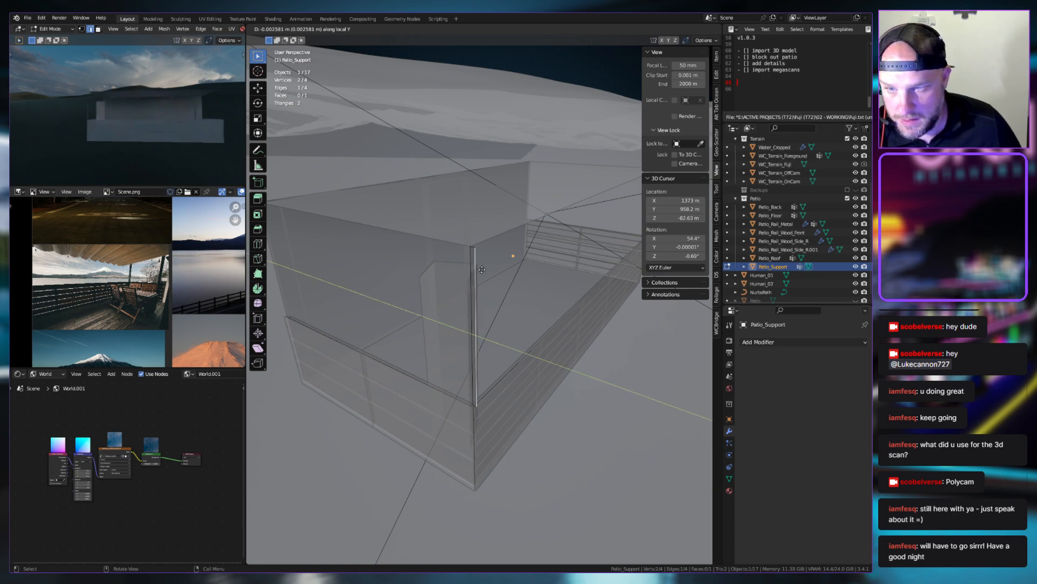
key(x)
key(x)
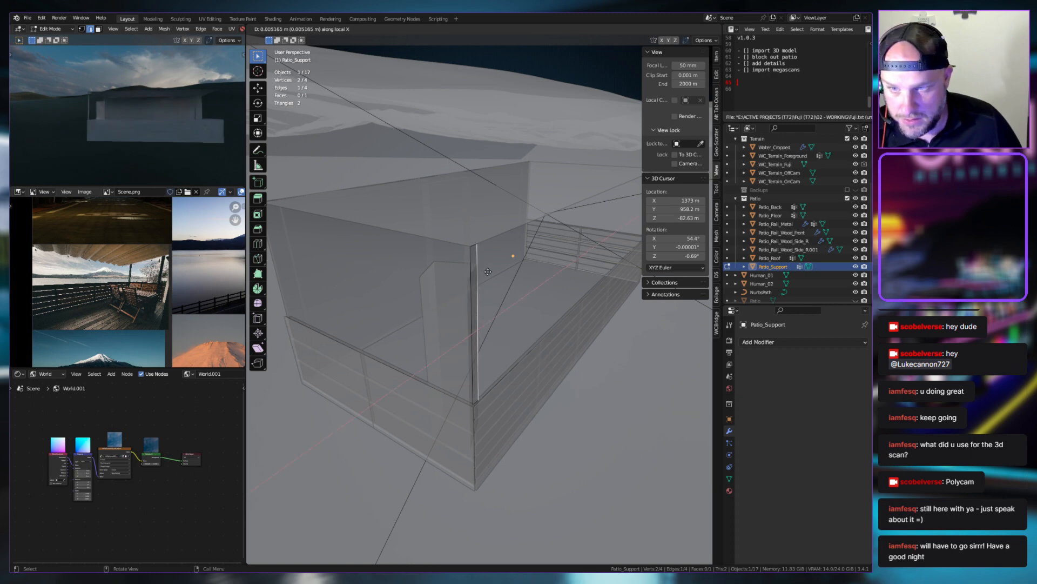
click(488, 272)
middle_drag(488, 272, 413, 285)
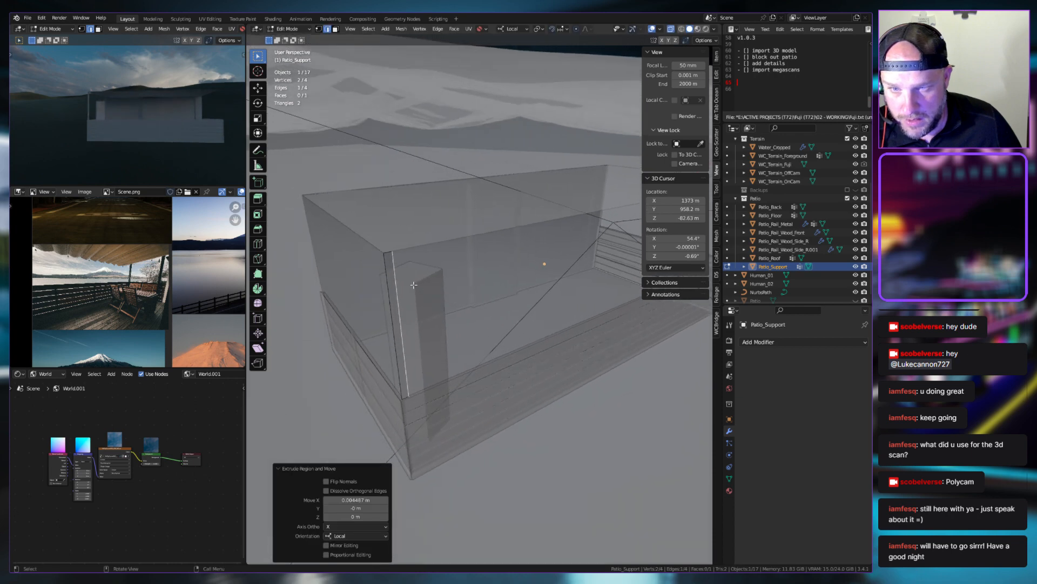
Extrude the new post edge about 0.1 m along local Y and then back along local X for the second and third sides
key(e)
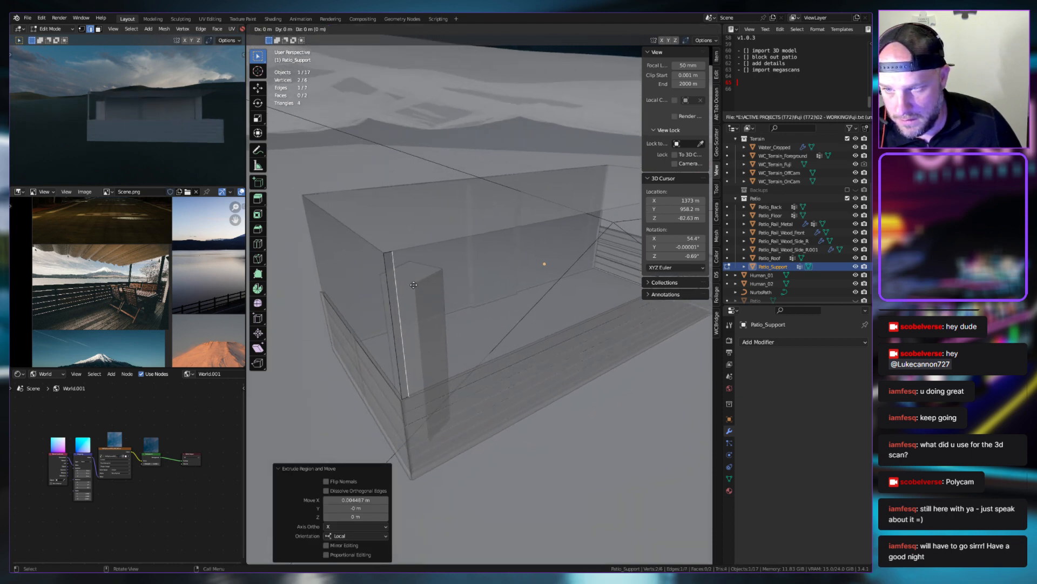
key(y)
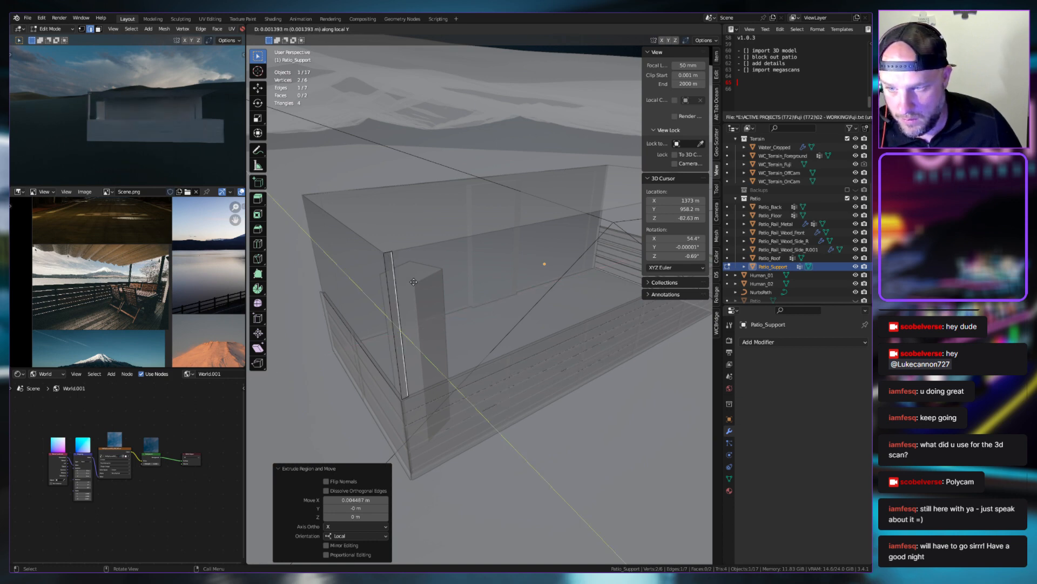
click(411, 281)
middle_drag(411, 281, 430, 288)
key(e)
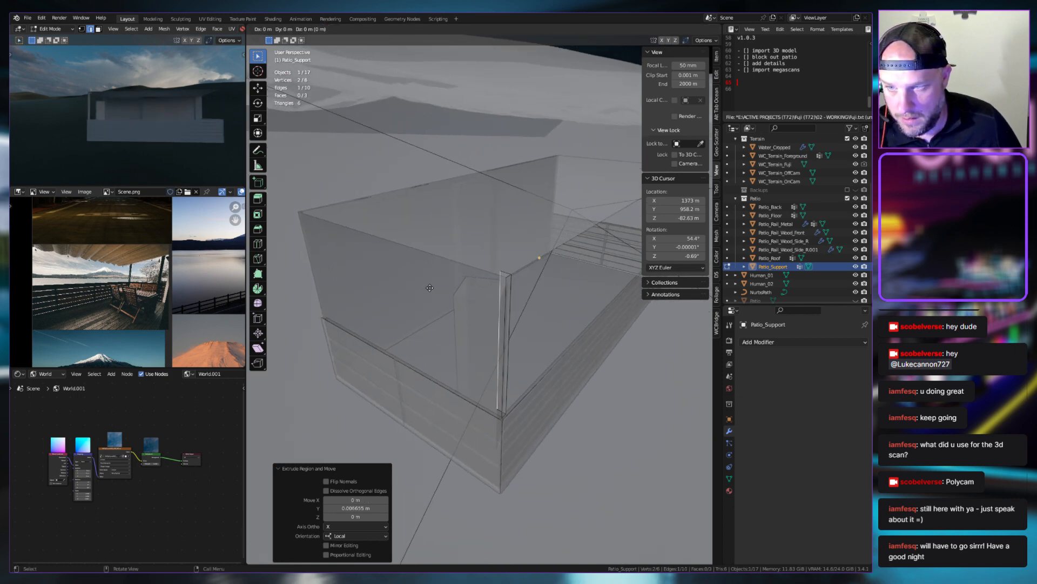
key(x)
click(441, 300)
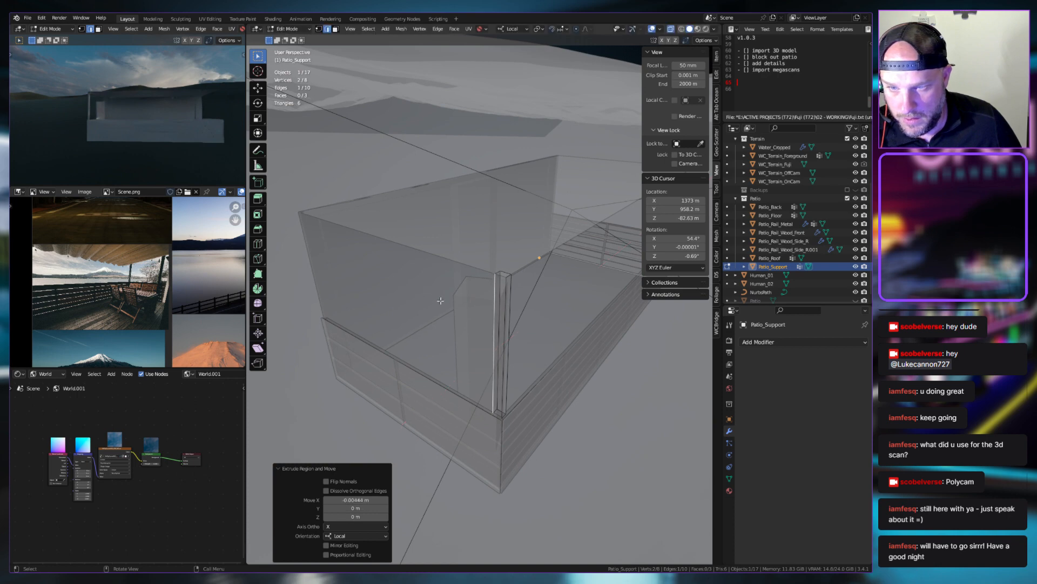
middle_drag(505, 293, 509, 283)
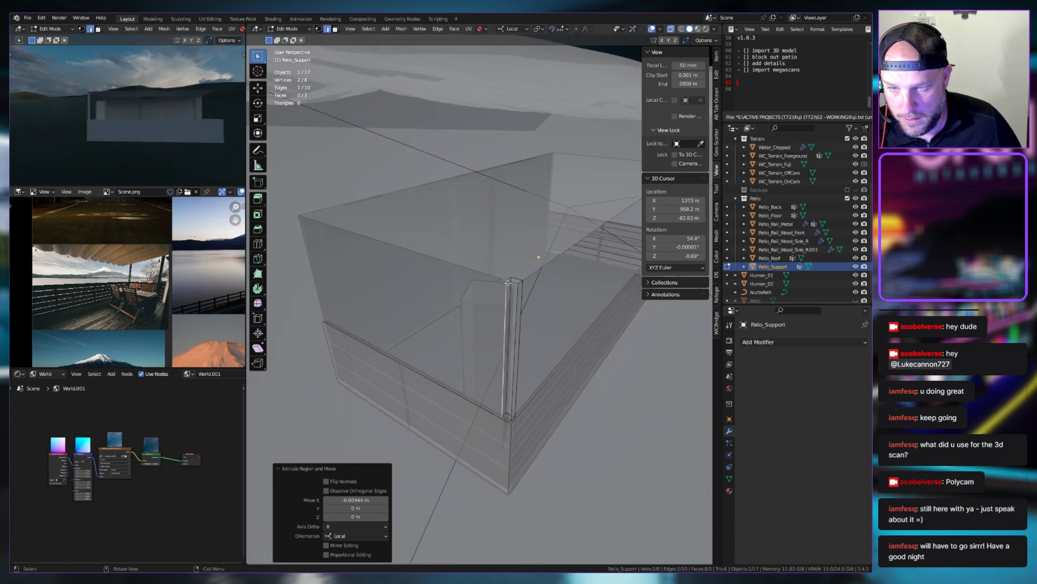
Move the inner corner vertices of the Patio_Support post along the local Y axis, working from the top view
key(KP_7)
scroll(446, 358, up, 5)
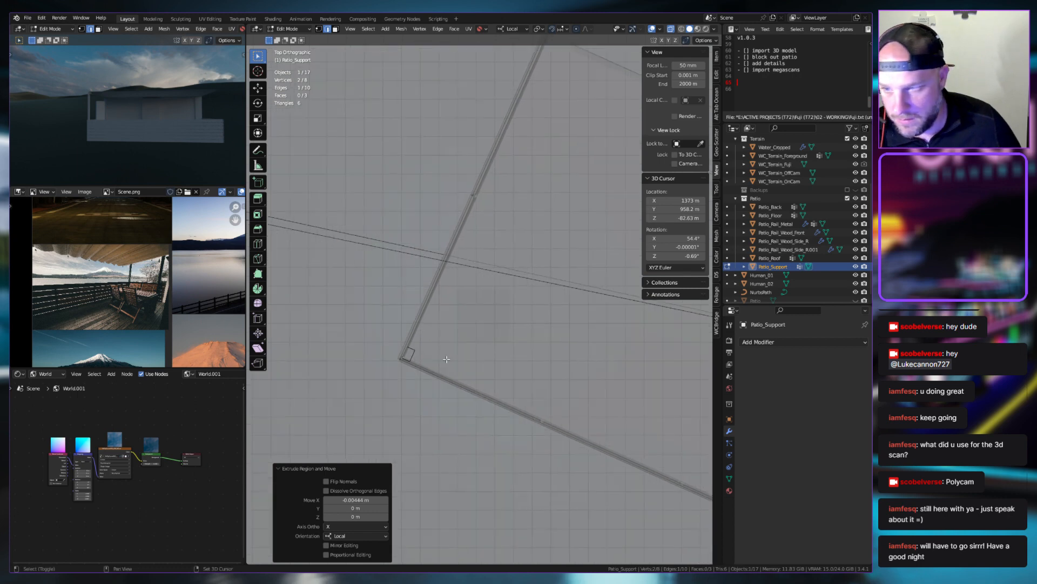
scroll(446, 359, up, 6)
shift+middle_drag(306, 402, 516, 321)
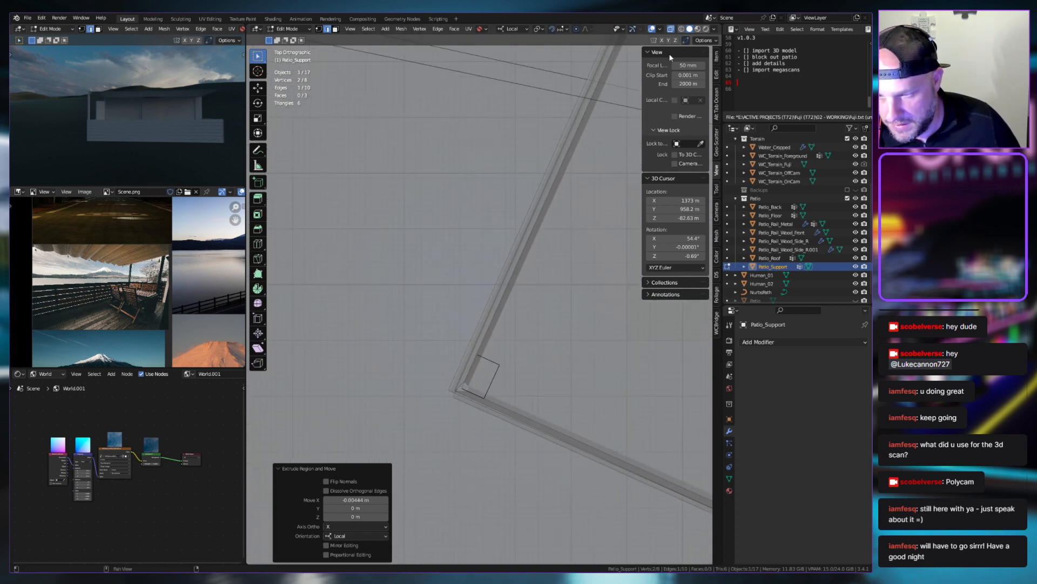
scroll(483, 348, down, 1)
key(1)
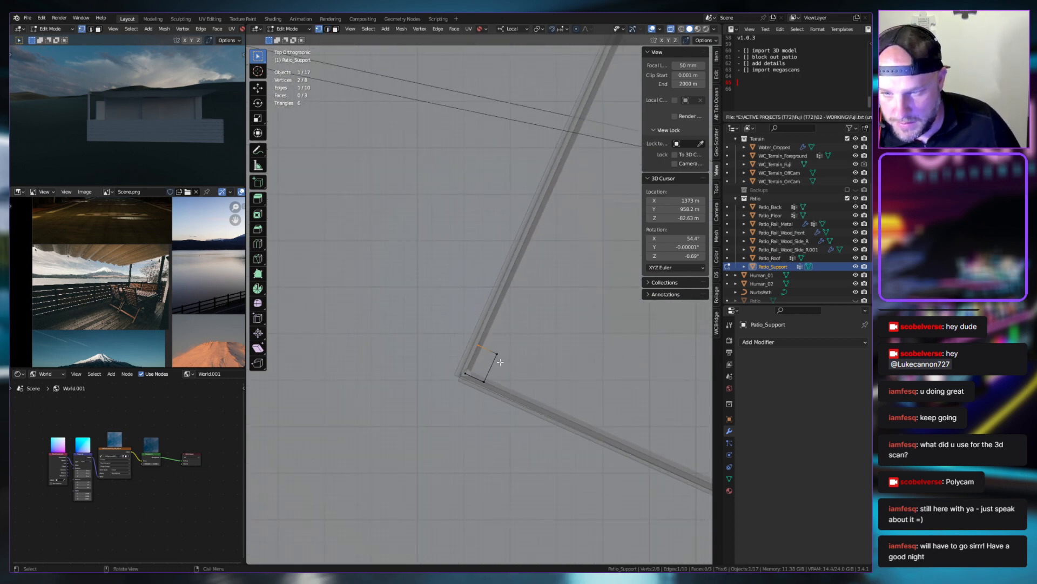
click(494, 353)
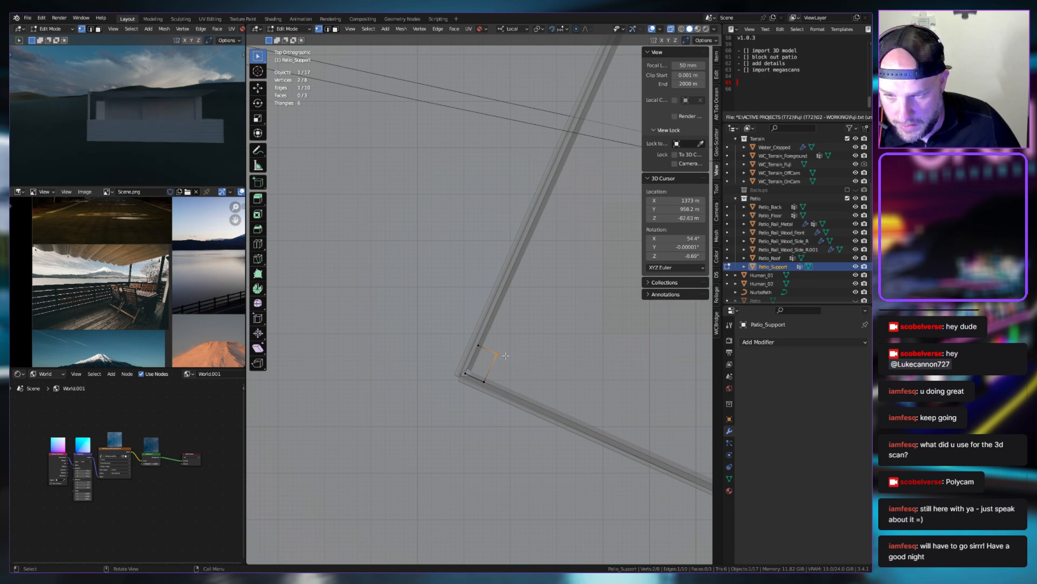
key(g)
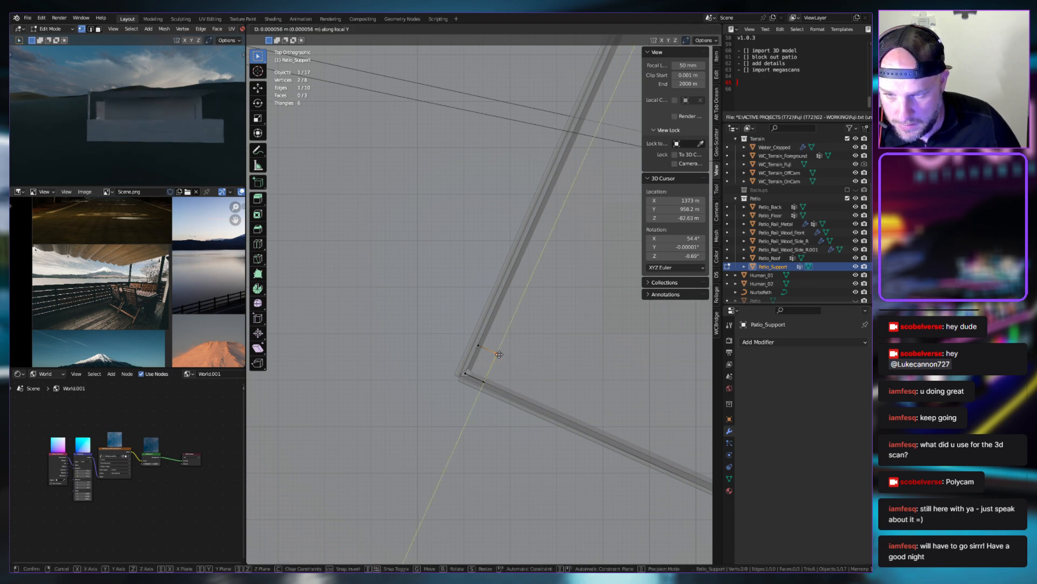
key(y)
key(y)
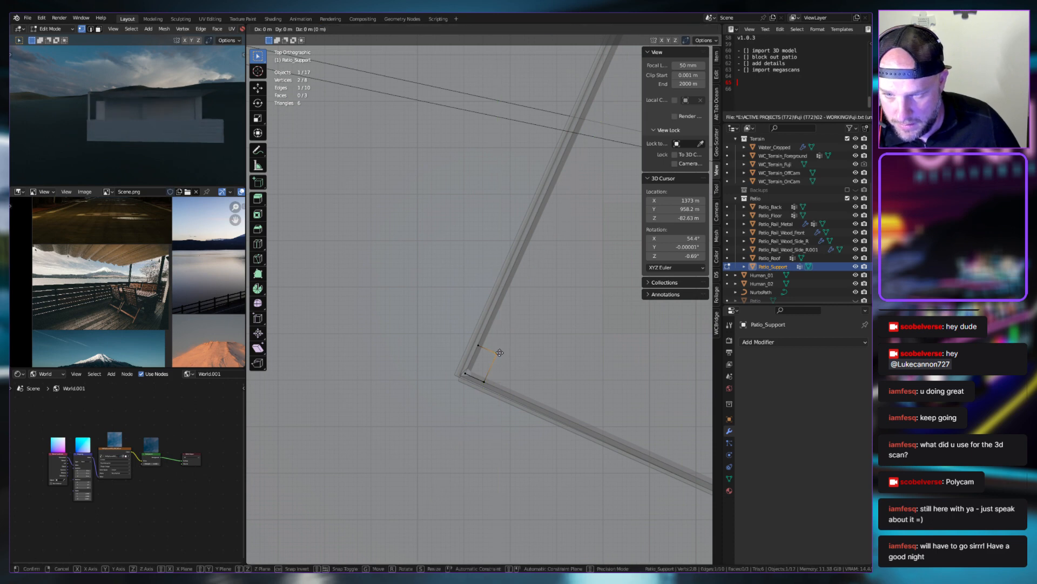
click(445, 416)
Align the post's inner-side vertices by scaling them to 0 on local Y, and shift them about -0.00126 m along that axis
shift+click(491, 360)
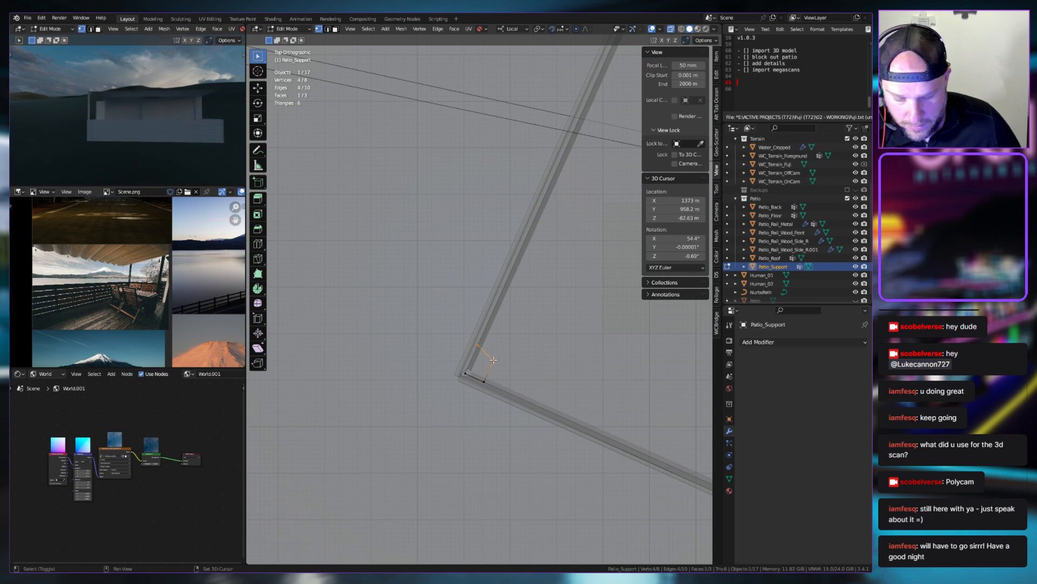
key(s)
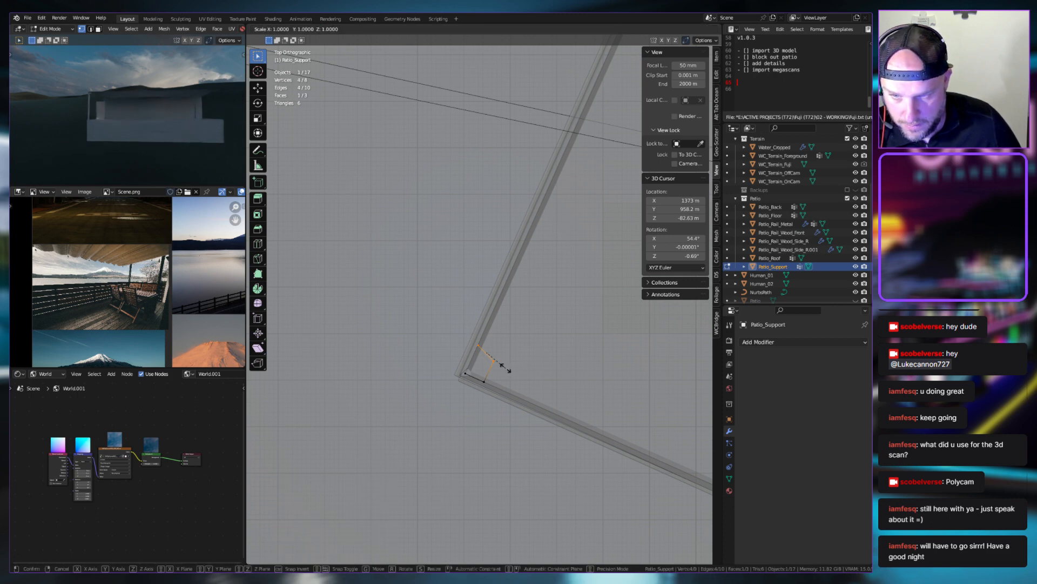
key(y)
key(0)
key(Return)
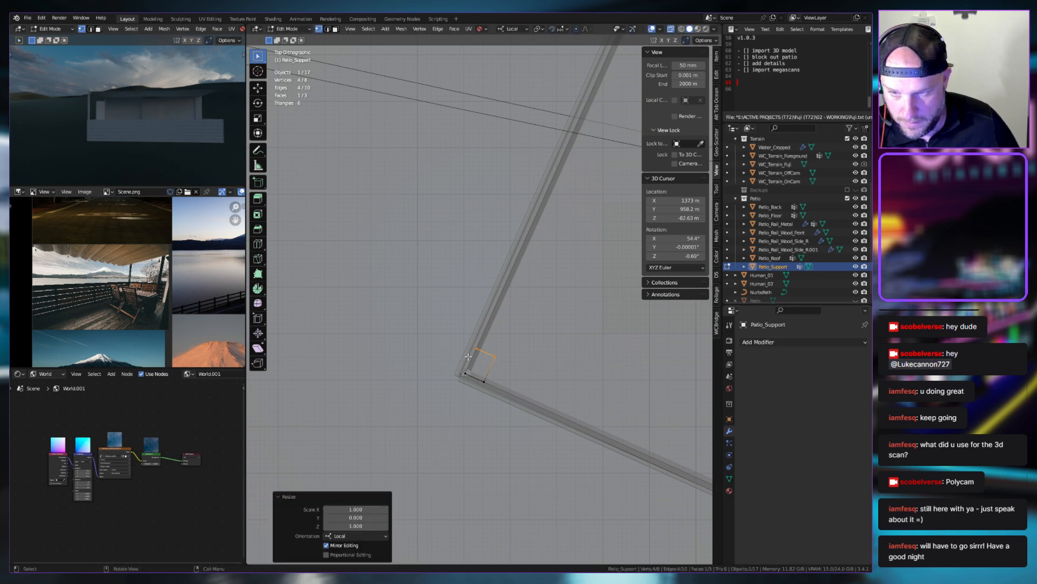
key(g)
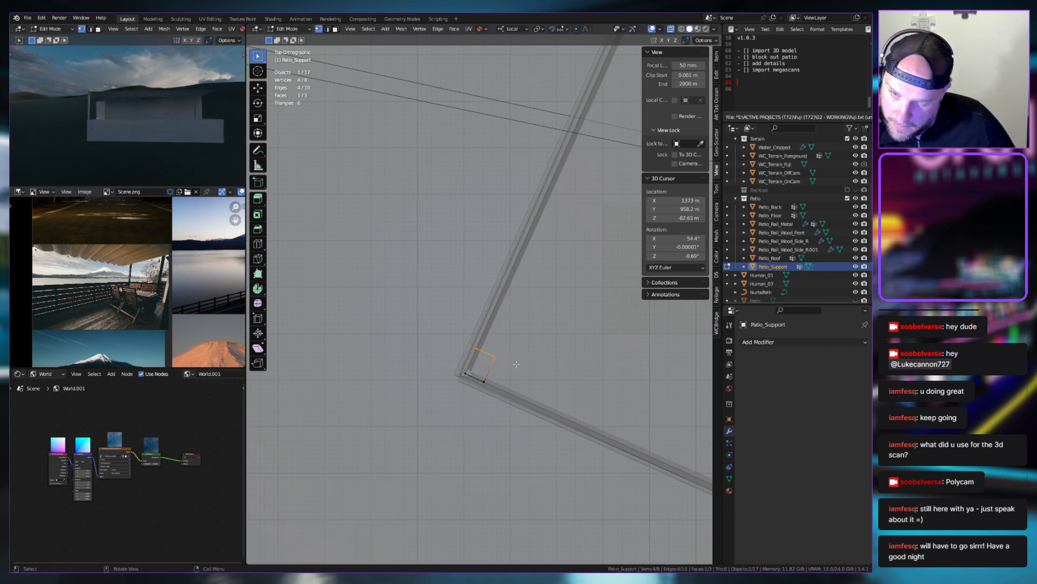
key(y)
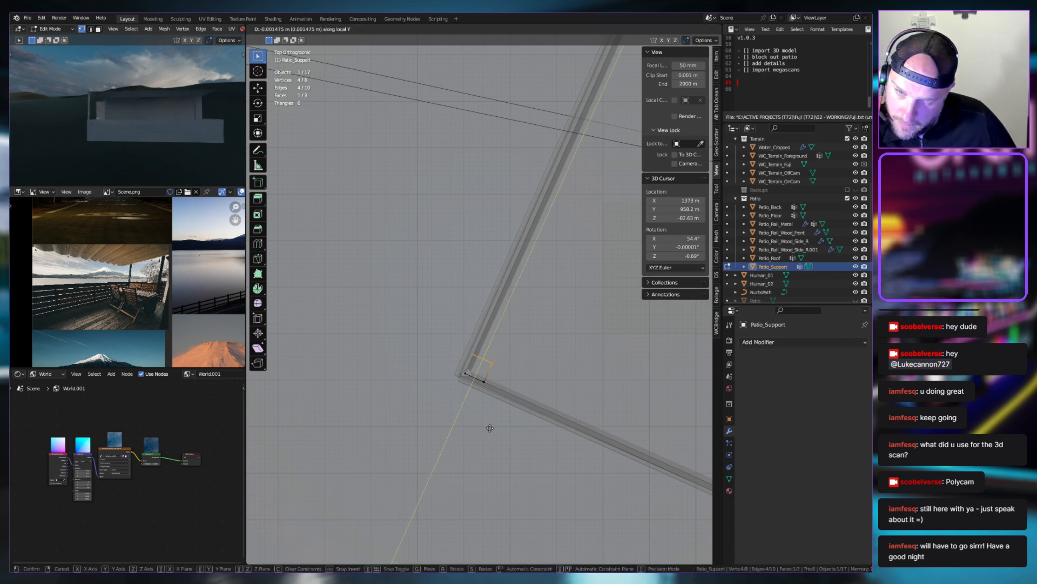
click(494, 419)
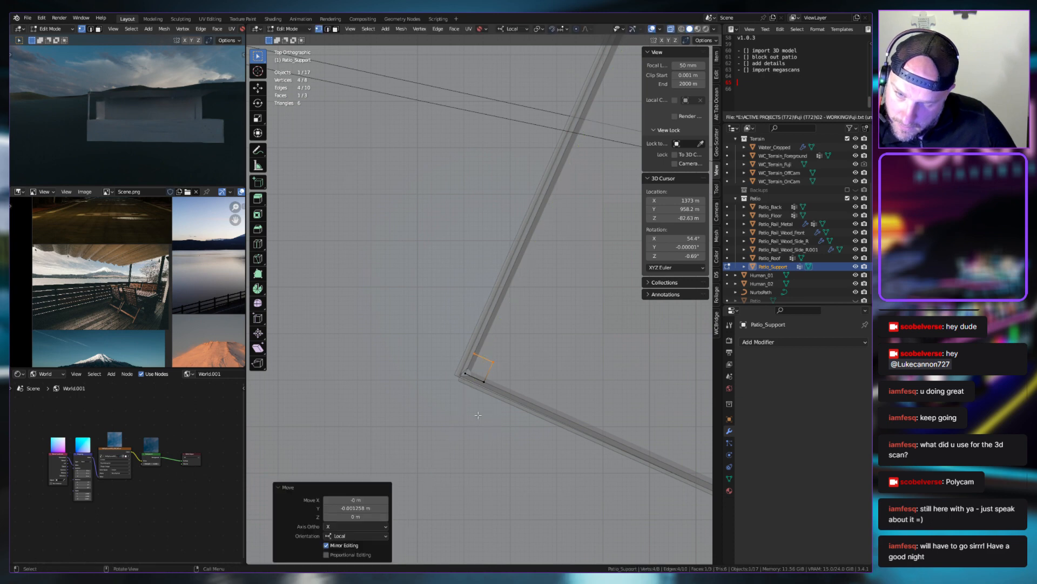
Fill the open side of the Patio_Support post with a face and return to Object Mode
middle_drag(494, 419, 494, 200)
click(539, 260)
shift+click(559, 285)
key(f)
key(f)
key(Tab)
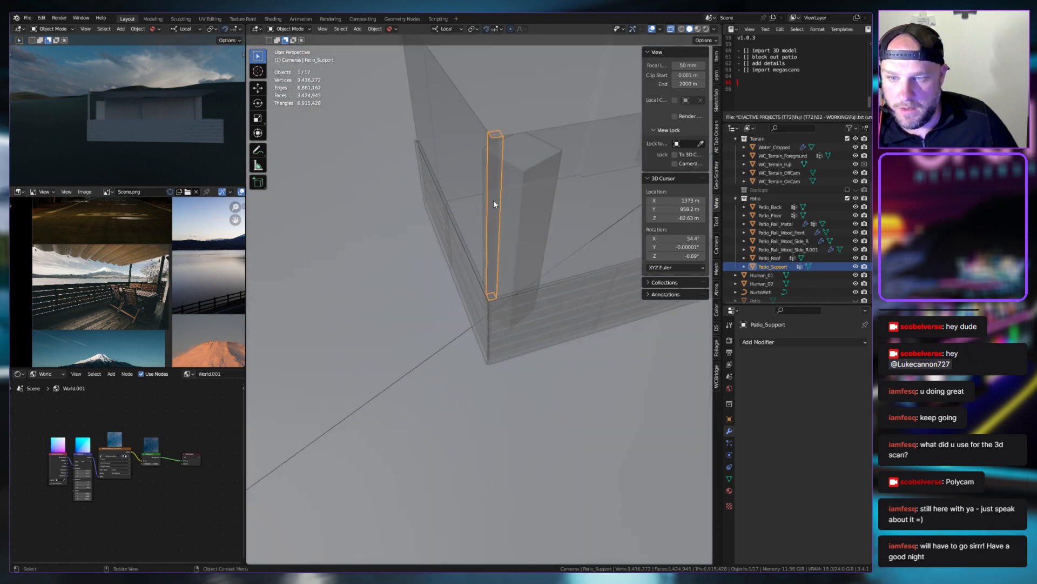
Try to set the post's X dimension to 0.0047 m to match its Y dimension
click(716, 56)
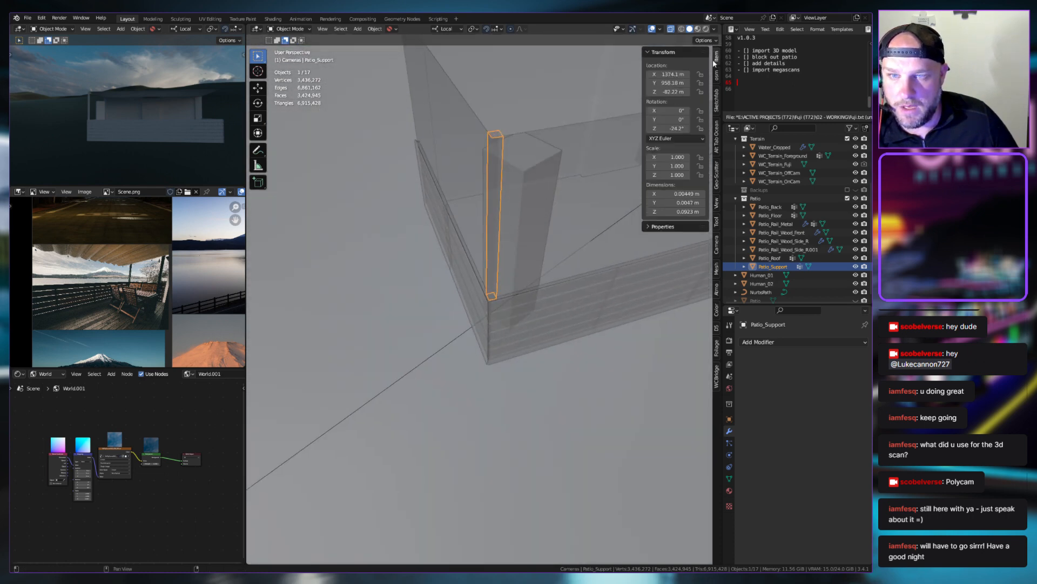
click(676, 193)
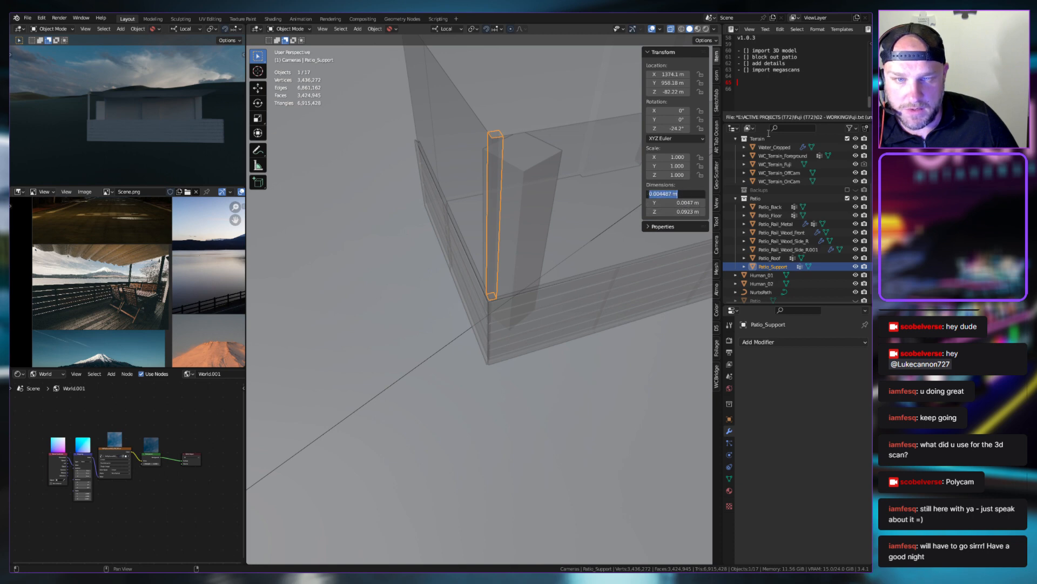
click(701, 202)
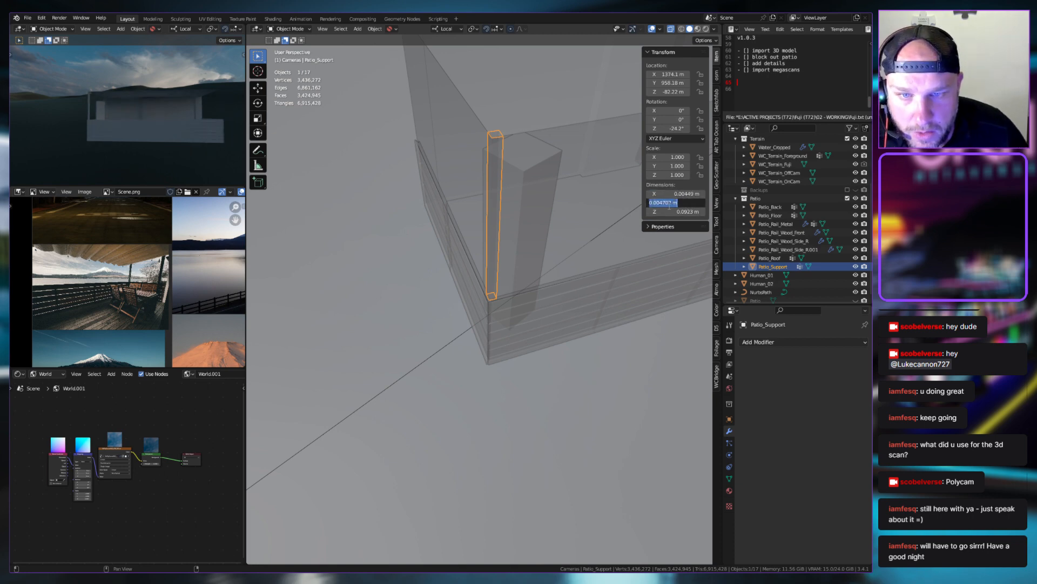
click(673, 203)
drag(673, 204, 669, 203)
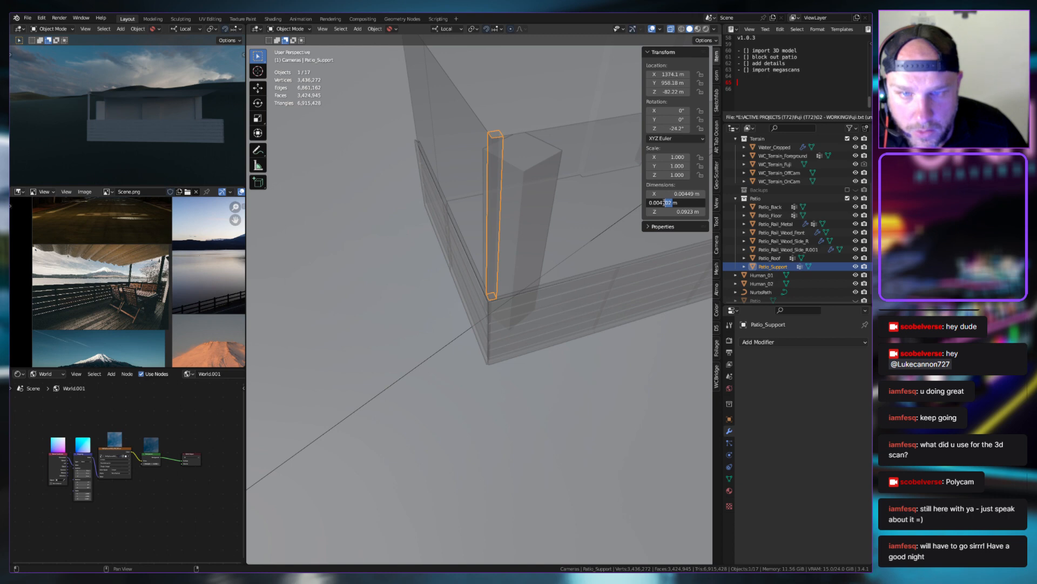
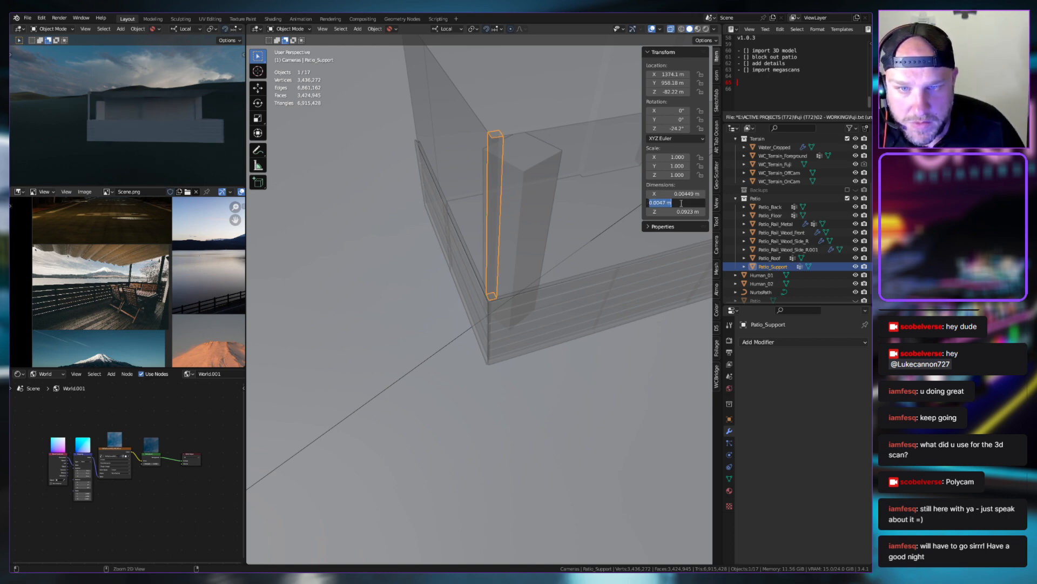
key(Return)
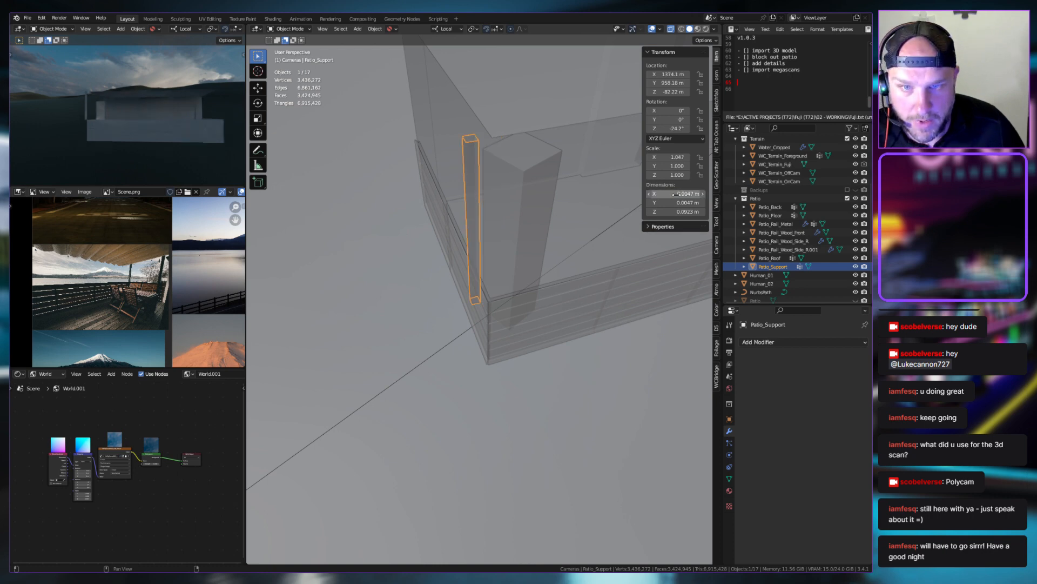
key(ctrl+z)
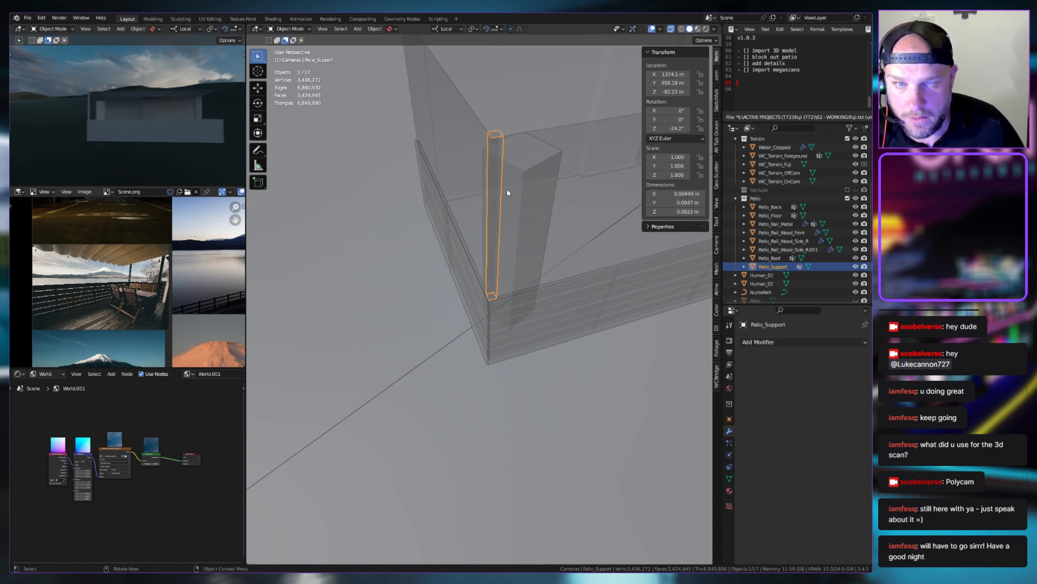
Extend the post downward by moving its bottom vertices about -0.0707 m along local Z to the foot of the railing
middle_drag(507, 192, 503, 156)
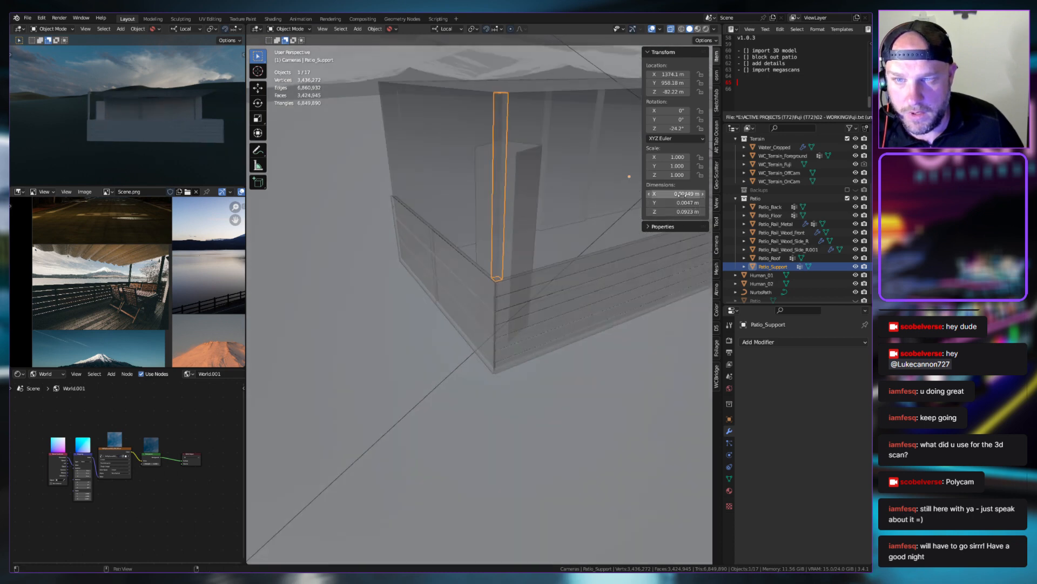
middle_drag(558, 193, 618, 221)
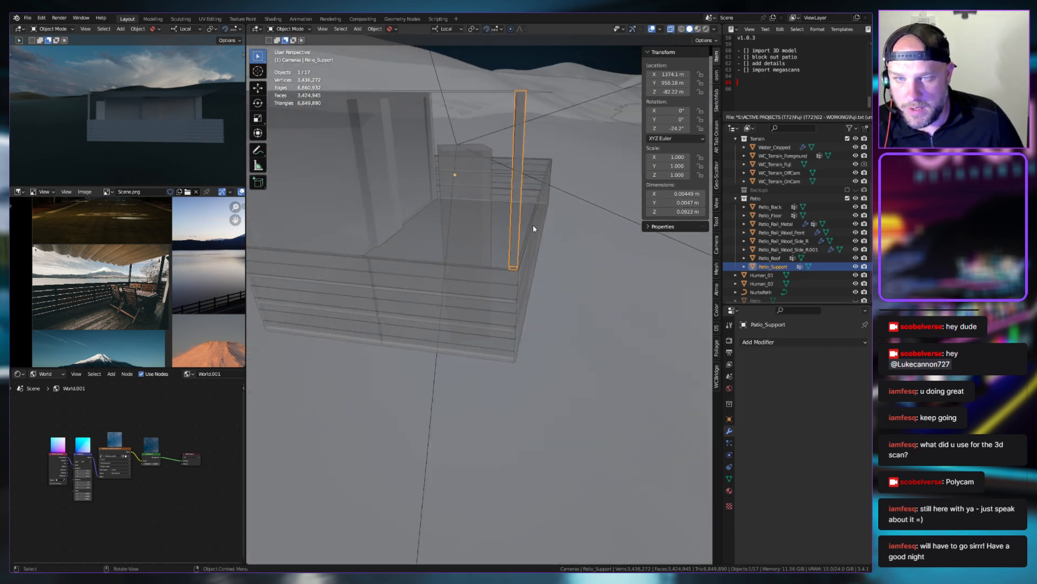
key(Tab)
key(g)
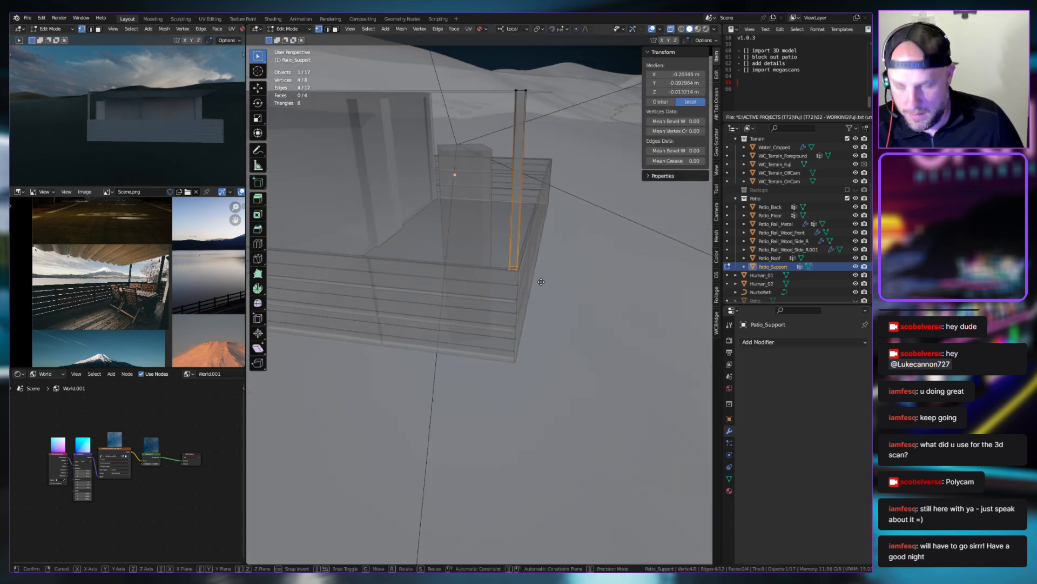
key(z)
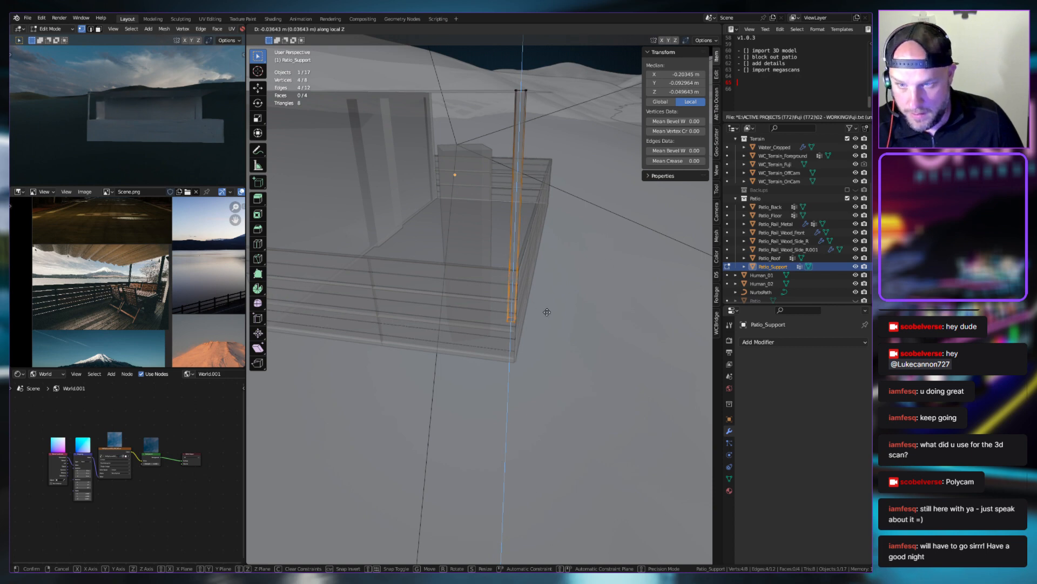
click(540, 292)
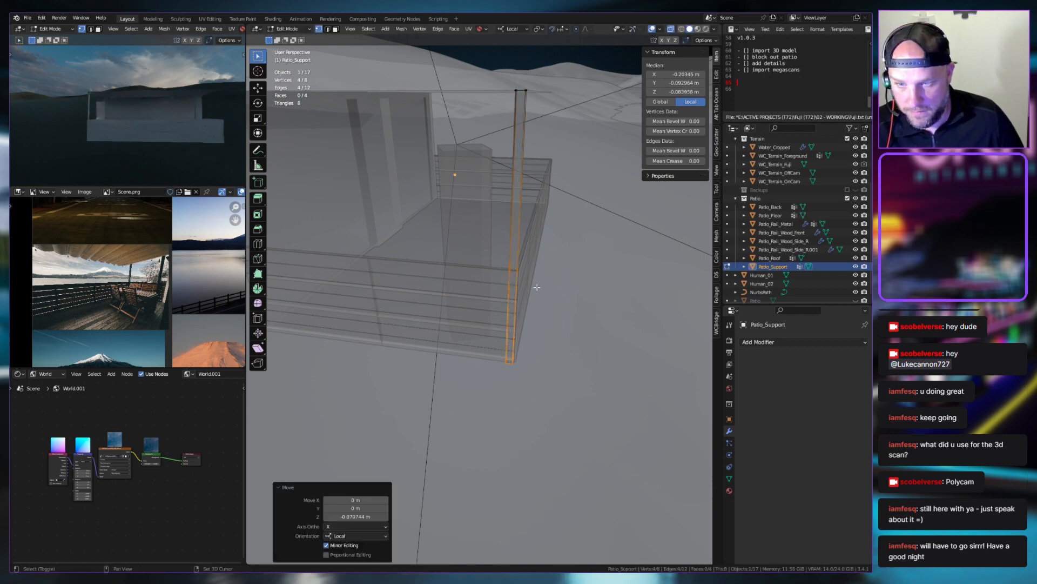
Cap the post's bottom with a face and raise that face about 0.0046 m along local Z
scroll(541, 296, up, 6)
middle_drag(540, 297, 564, 214)
key(f)
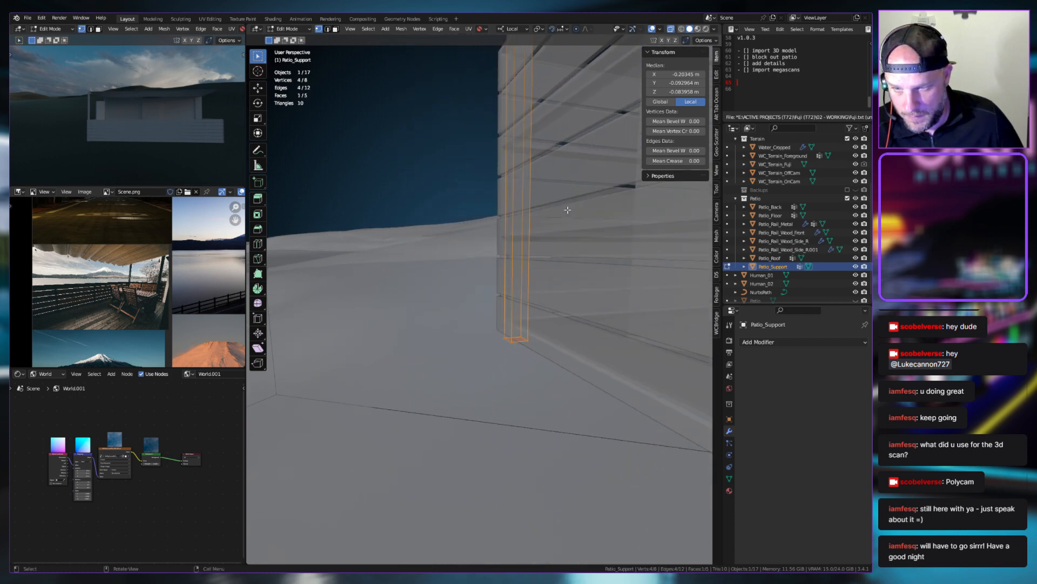
key(g)
key(z)
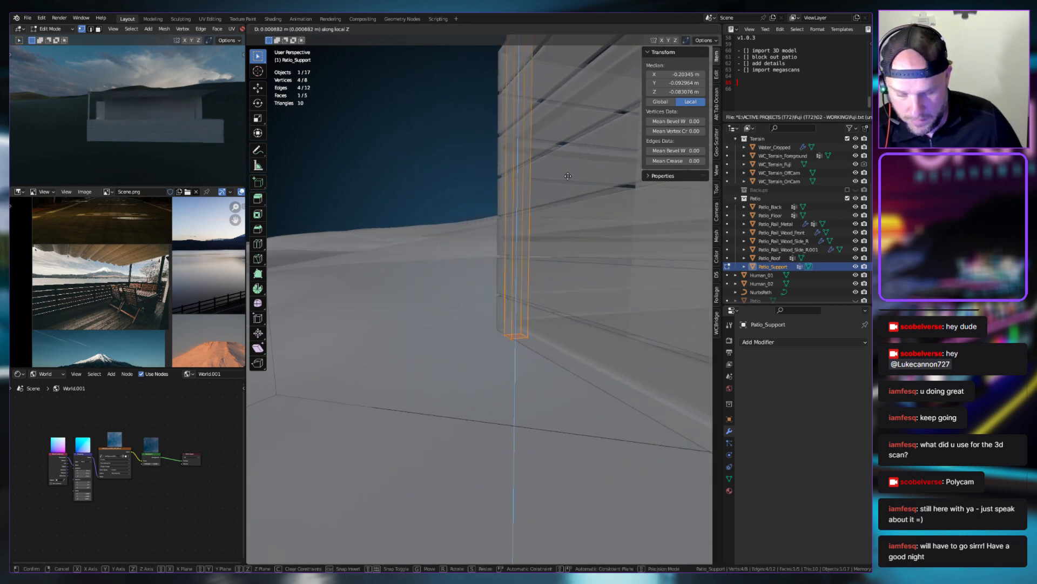
click(565, 37)
Compare the post's base with the patio support in the reference photo, and inspect the vertices at the post's top end
middle_drag(565, 36, 434, 286)
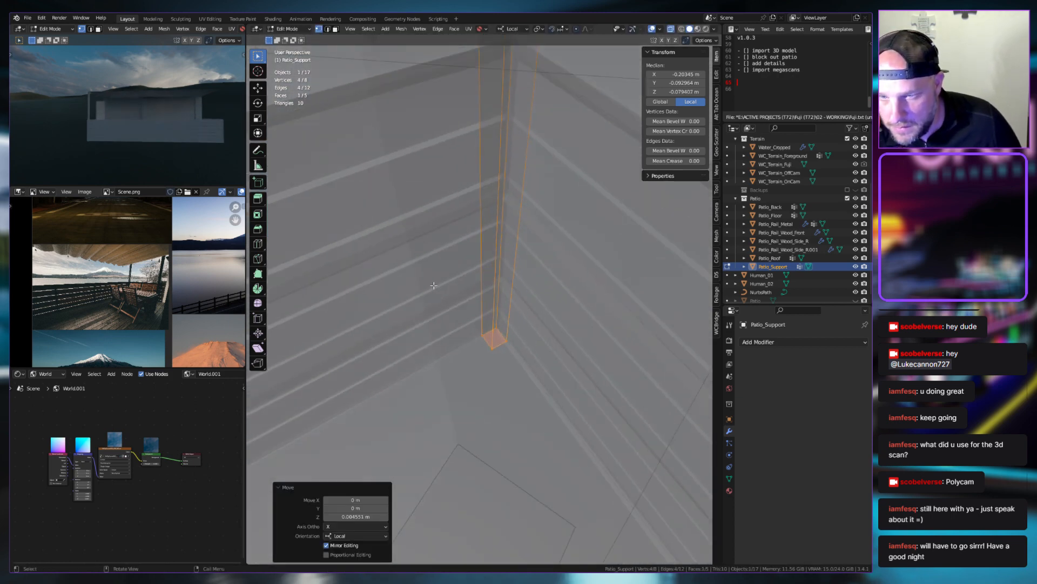
scroll(174, 294, up, 6)
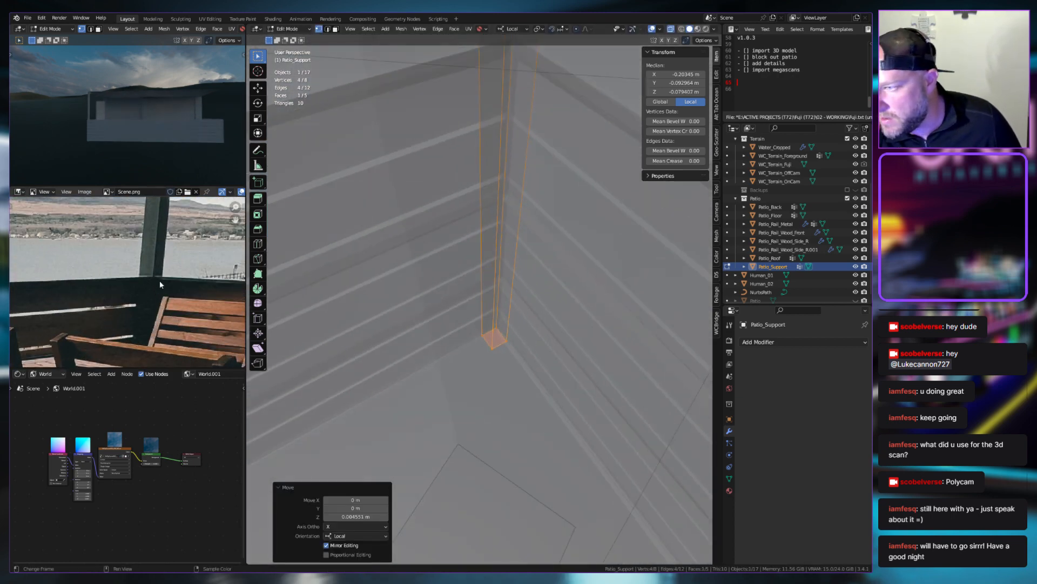
scroll(160, 280, down, 3)
middle_drag(522, 291, 464, 211)
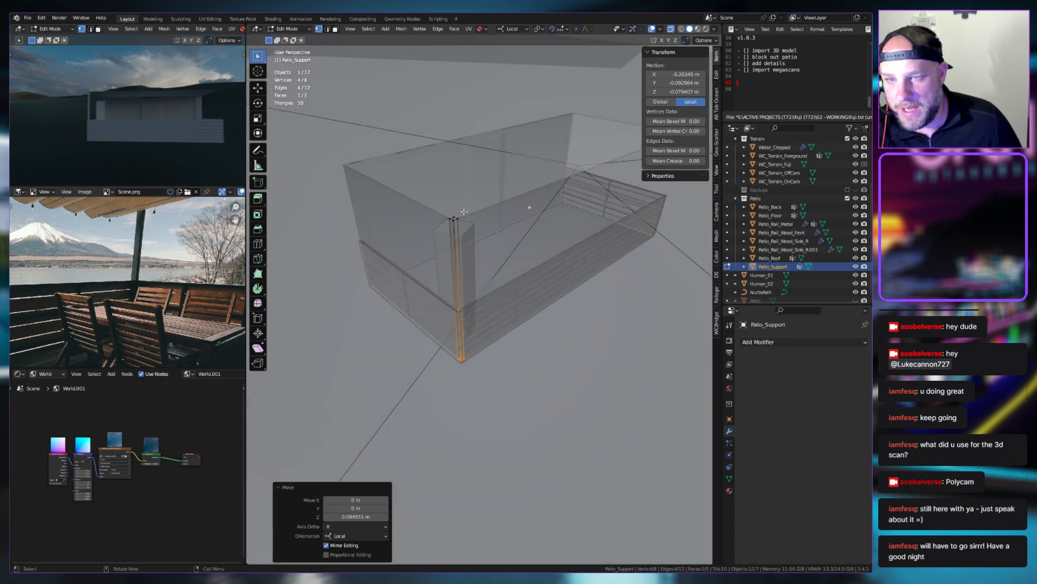
scroll(464, 211, up, 2)
drag(482, 202, 482, 203)
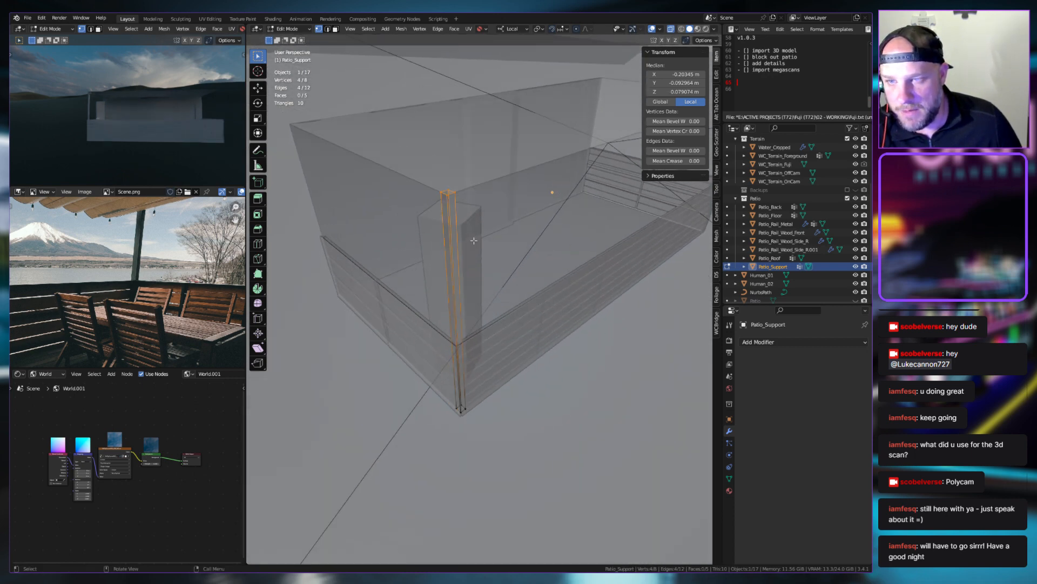
middle_drag(461, 381, 596, 296)
Return to Object Mode and add an Array modifier to the Patio_Support post
key(Tab)
click(597, 296)
click(471, 201)
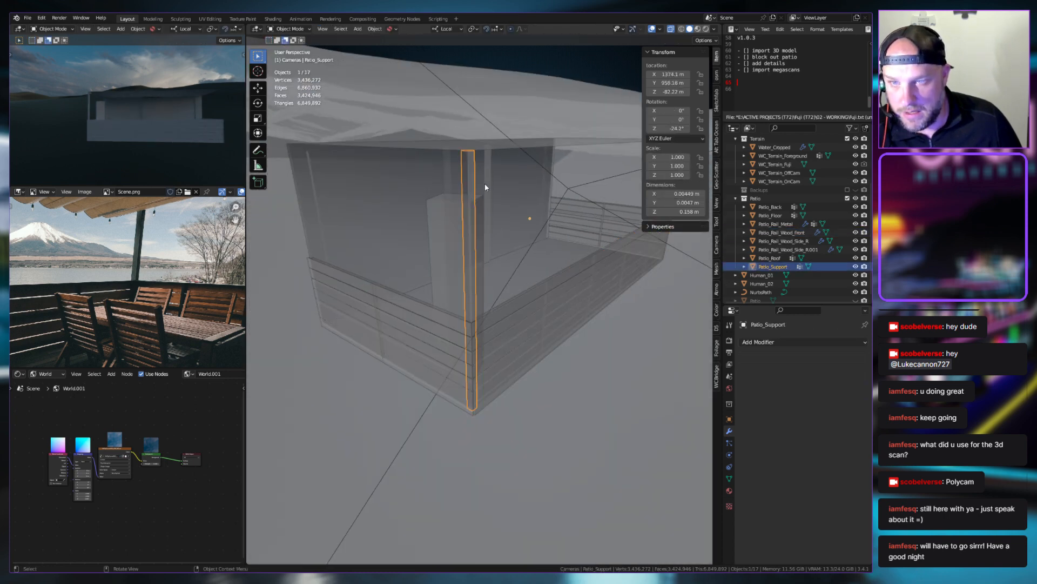
middle_drag(484, 183, 599, 216)
click(781, 345)
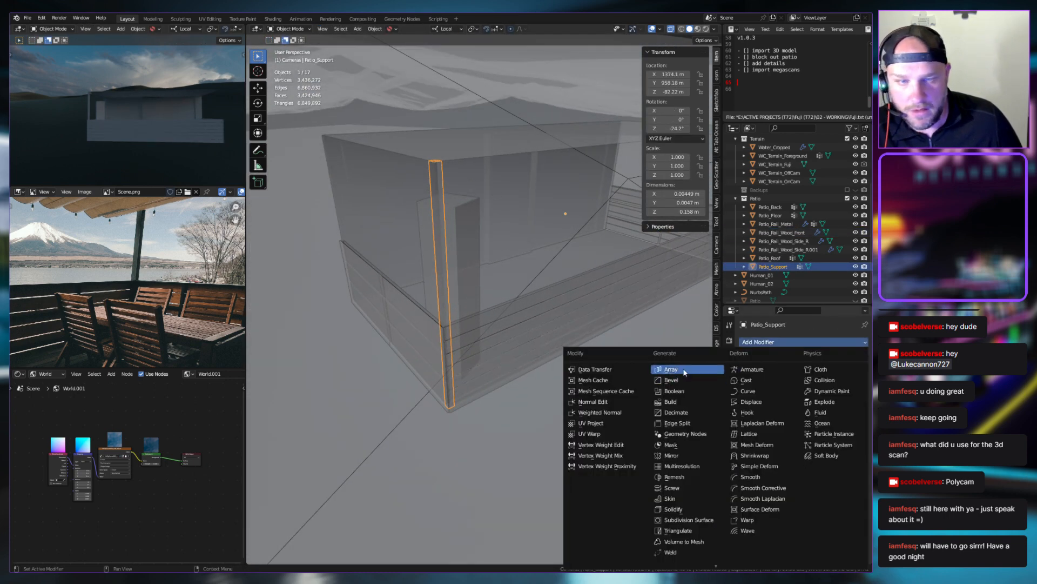
click(667, 365)
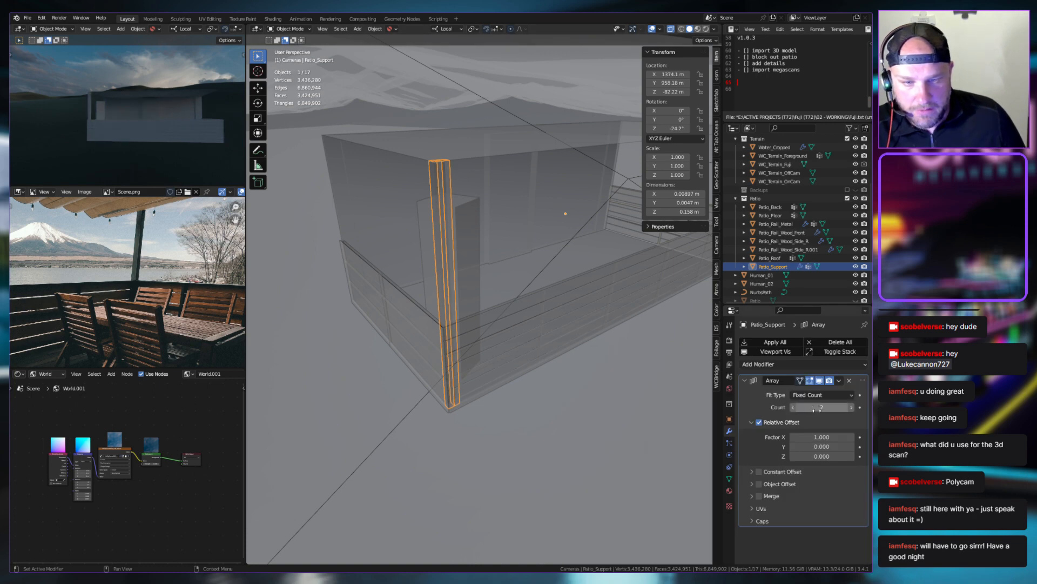
Set the array's relative X offset to 90.640 so the second post stands at the far end of the patio's long side
scroll(597, 332, down, 6)
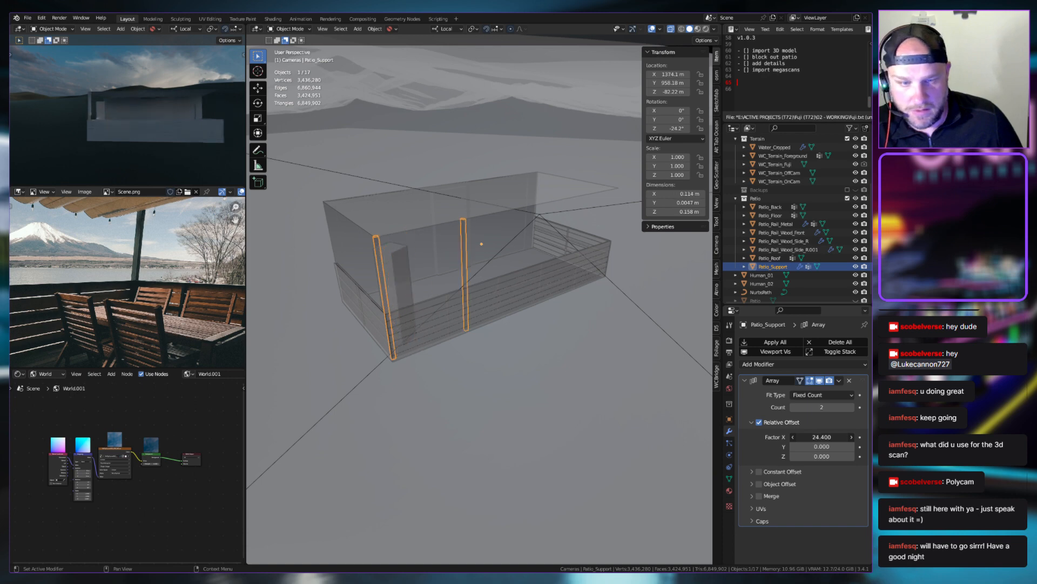
drag(822, 437, 842, 436)
middle_drag(637, 313, 511, 369)
scroll(562, 320, up, 3)
scroll(521, 370, down, 2)
middle_drag(504, 424, 460, 419)
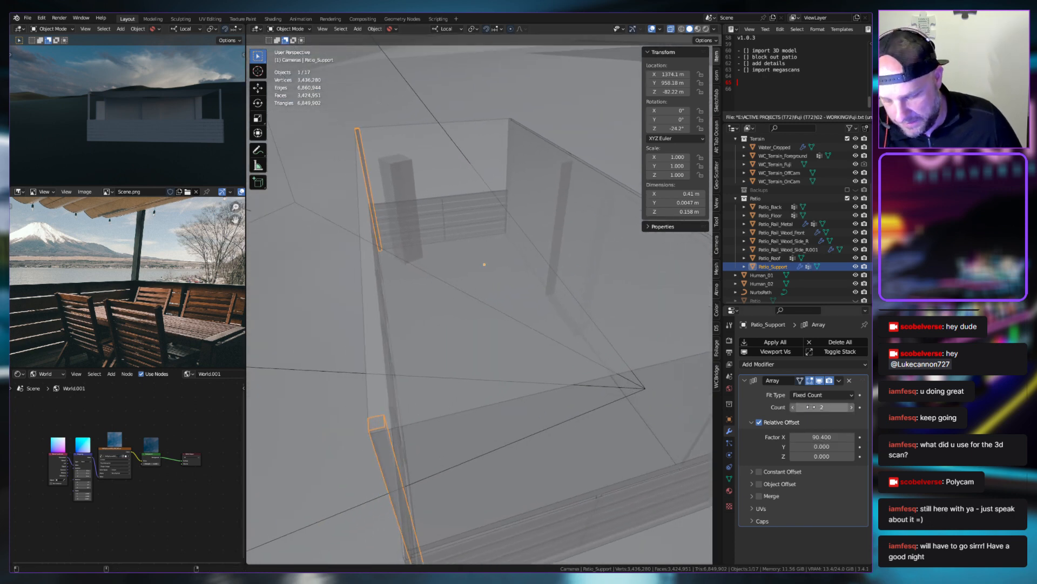
key(Return)
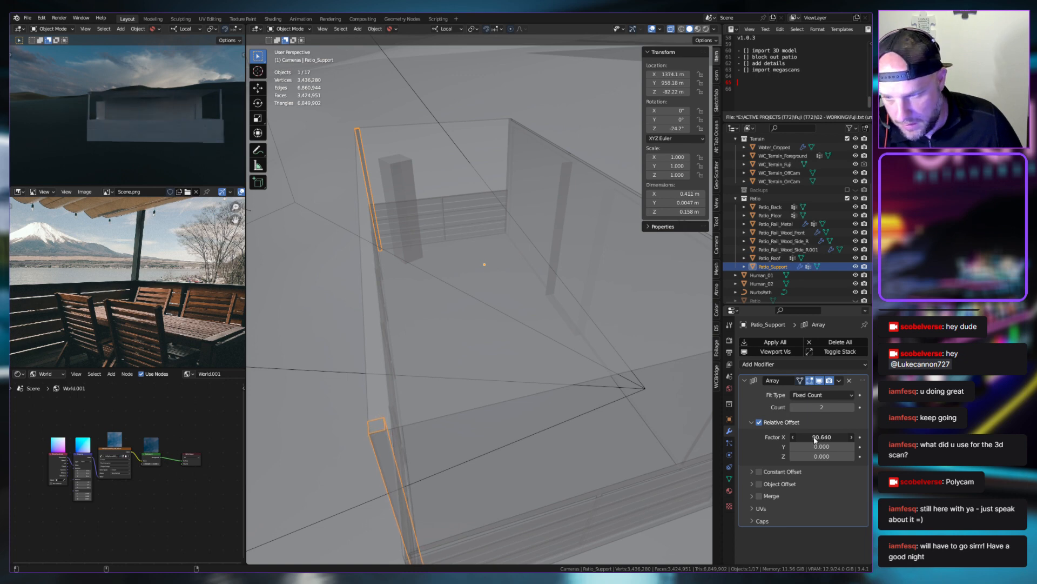
middle_drag(475, 435, 533, 423)
Add a second Array modifier to Patio_Support and set its relative X offset to 0
click(746, 381)
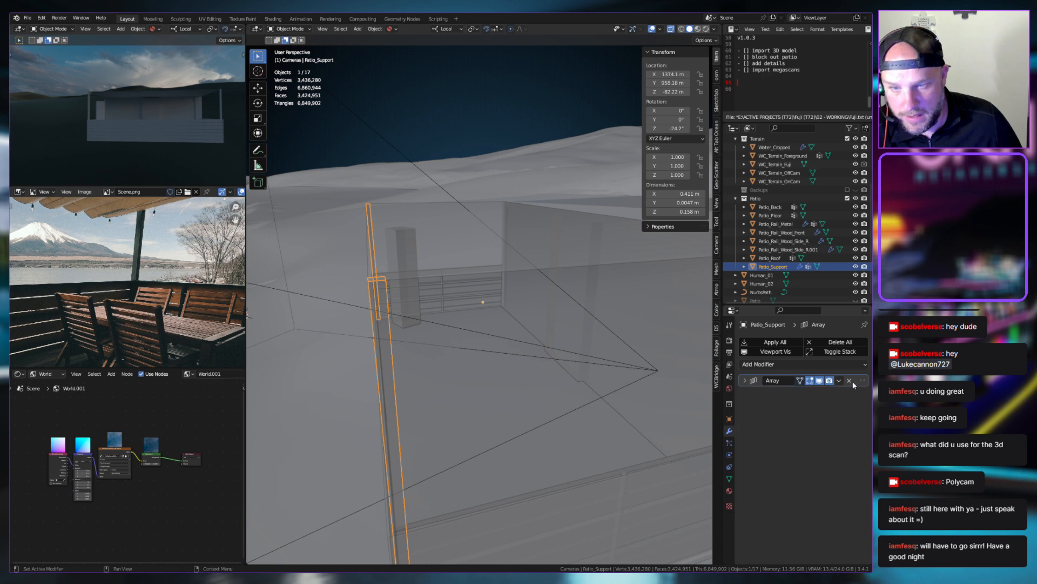
click(839, 381)
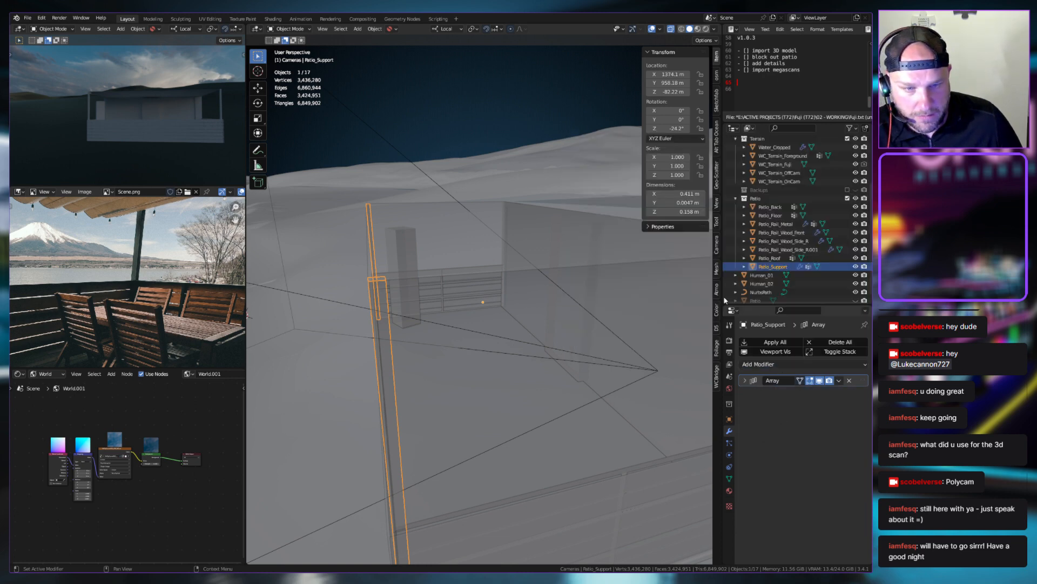
click(770, 366)
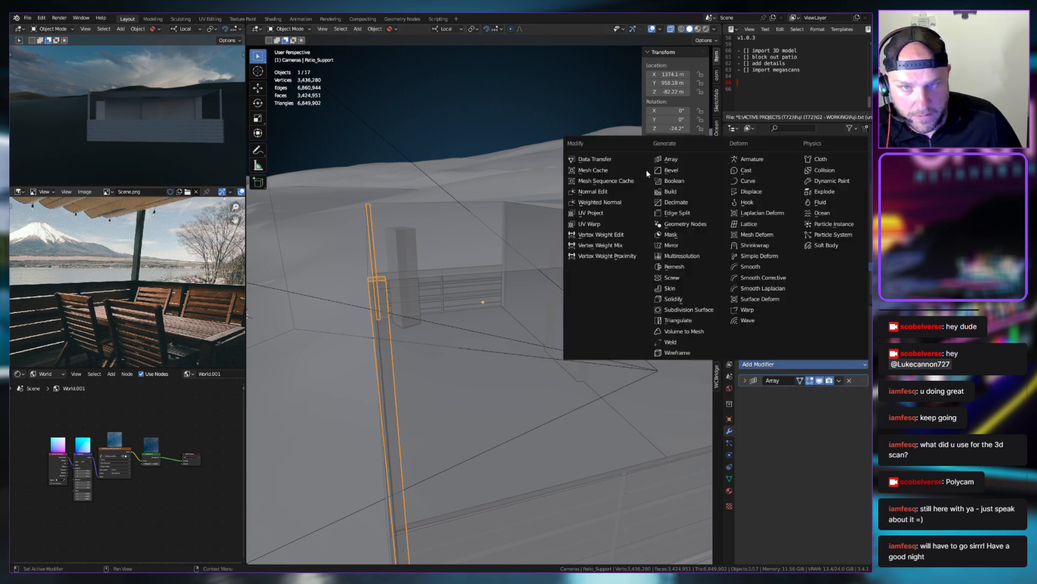
click(671, 160)
click(745, 394)
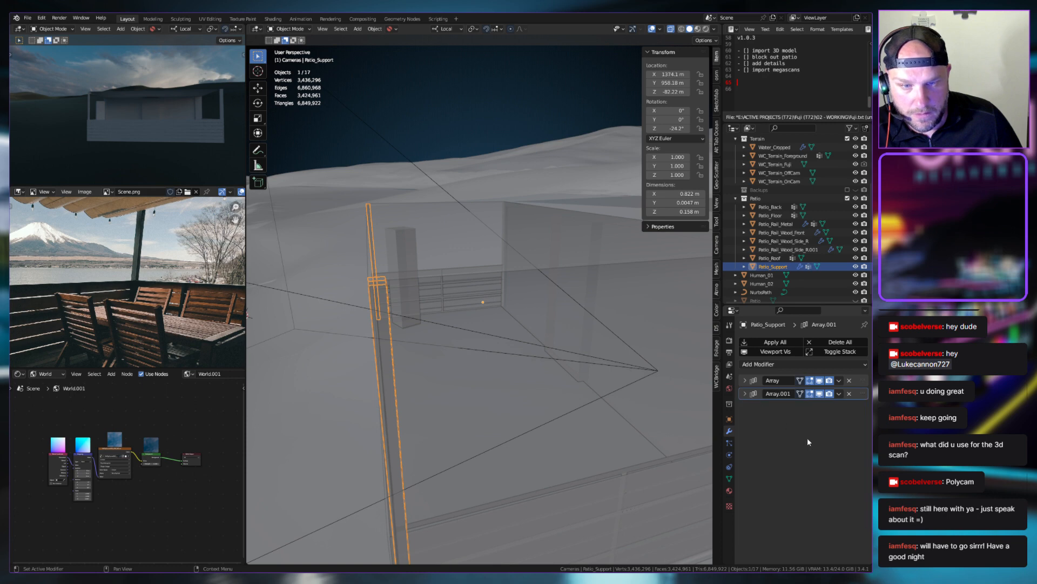
click(745, 394)
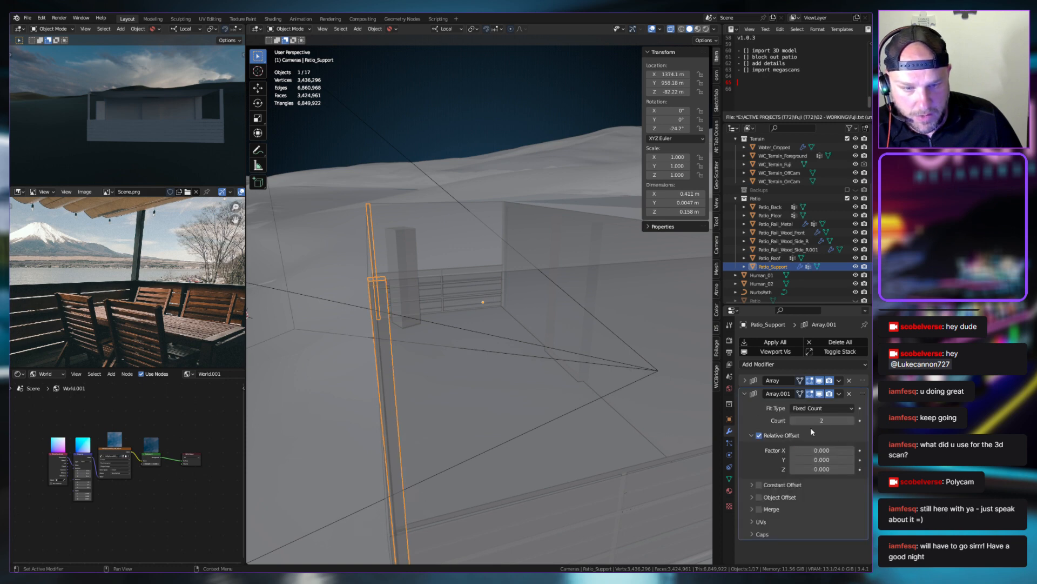
Set the second array's relative Y offset to 30.600 to repeat the posts across the patio's short side, checking against the reference photo
drag(822, 460, 880, 459)
scroll(523, 429, down, 1)
scroll(149, 302, down, 2)
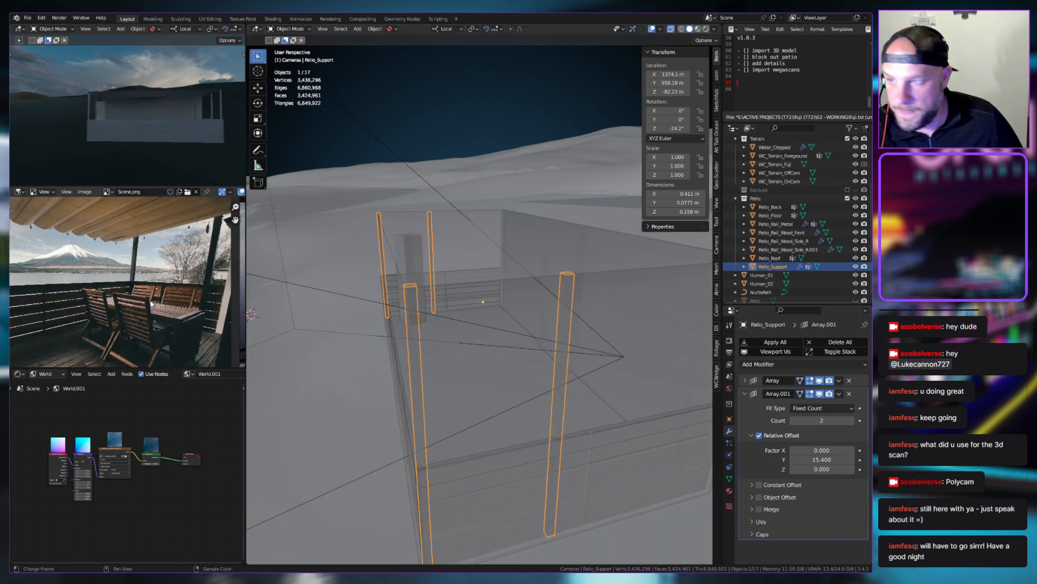
ctrl+scroll(240, 300, down, 2)
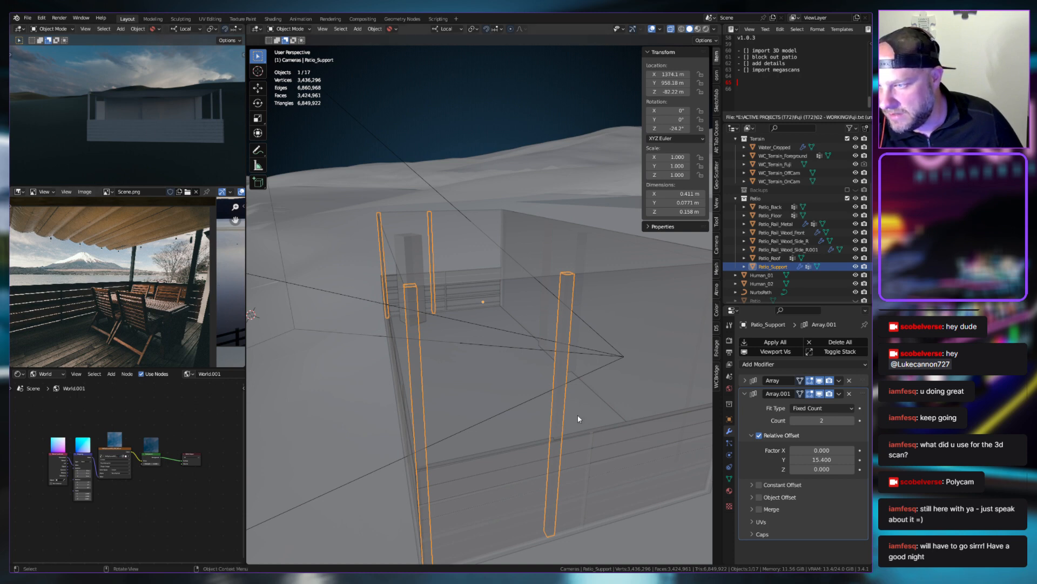
drag(822, 459, 860, 459)
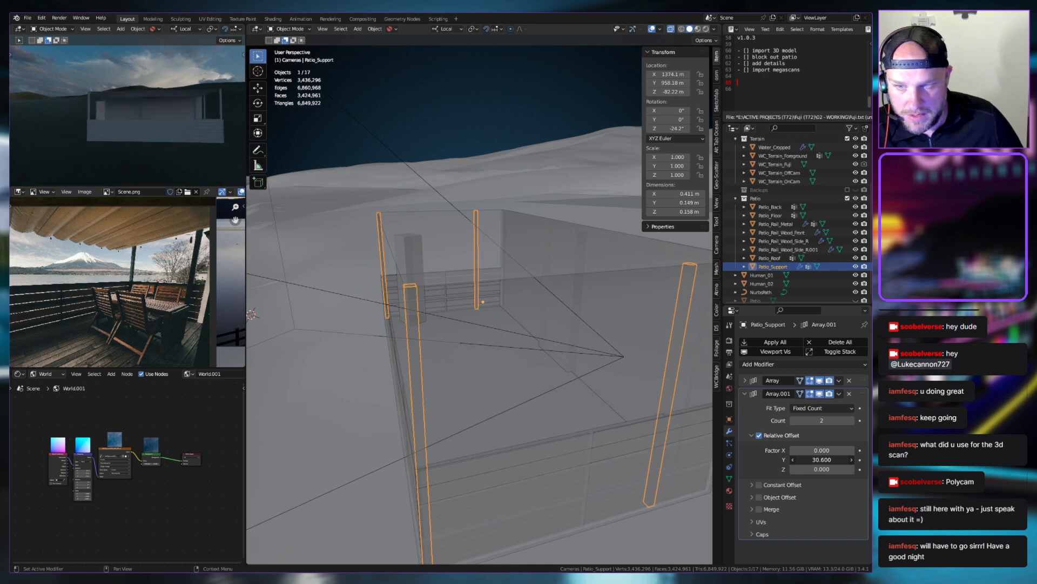
mouse_move(637, 421)
middle_down()
mouse_move(563, 419)
mouse_move(628, 425)
middle_up()
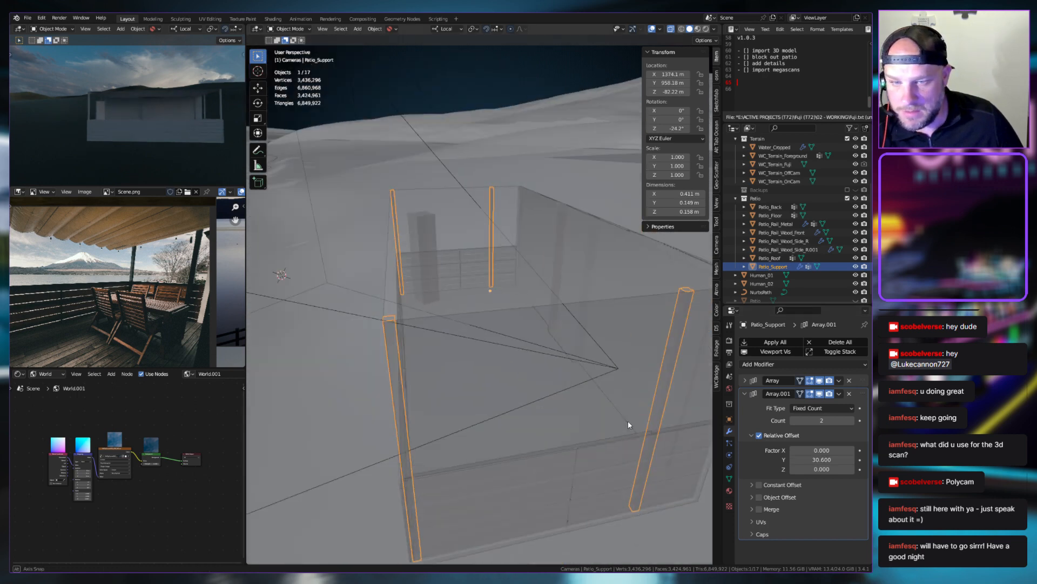
Turn off the viewport's X-ray display and set the first array's relative X offset to 90.430
scroll(64, 288, down, 6)
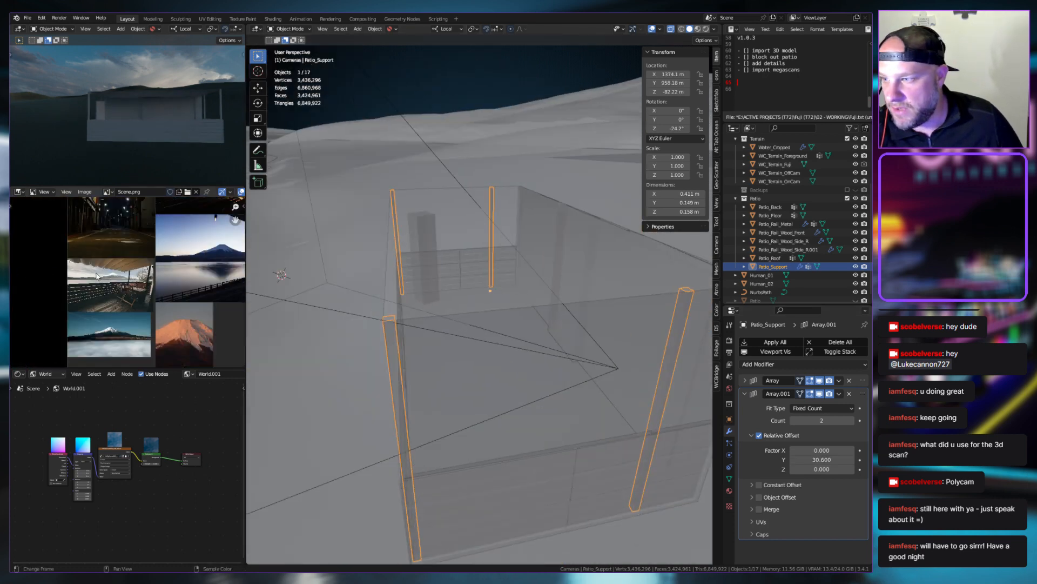
scroll(165, 252, down, 1)
middle_drag(426, 303, 573, 386)
shift+middle_drag(617, 421, 447, 366)
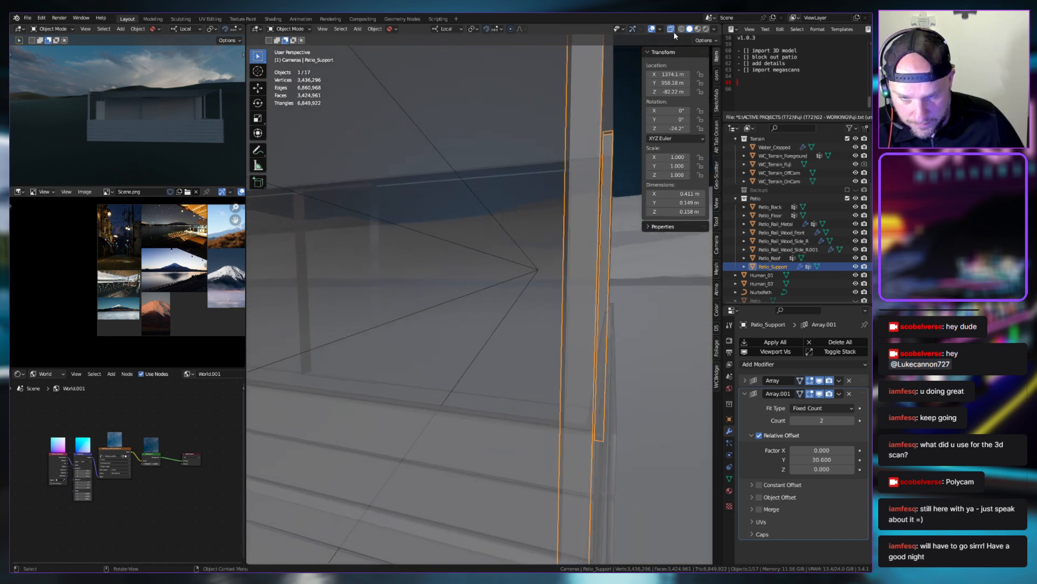
click(670, 29)
middle_drag(649, 229, 544, 369)
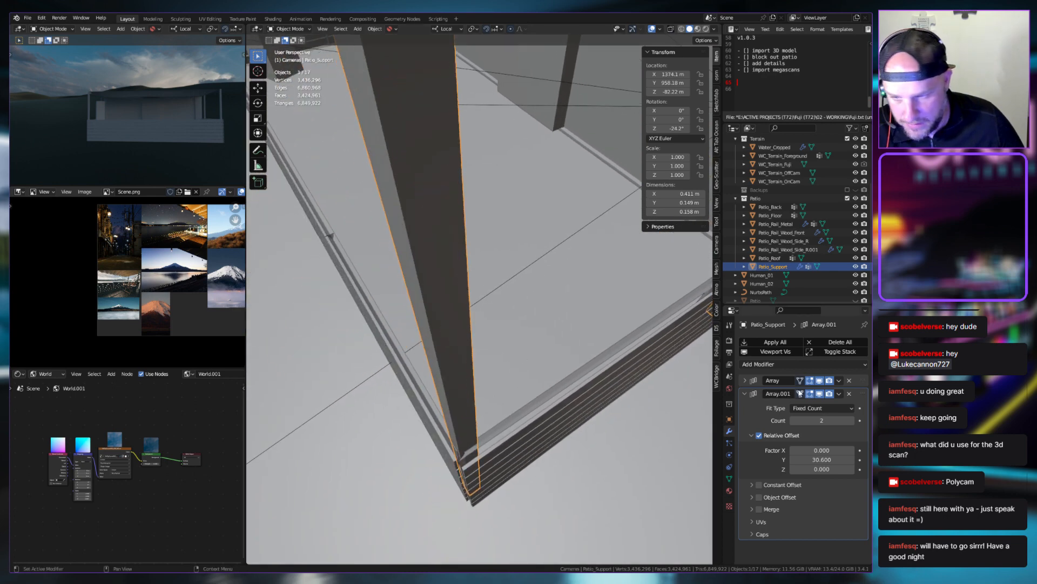
click(747, 380)
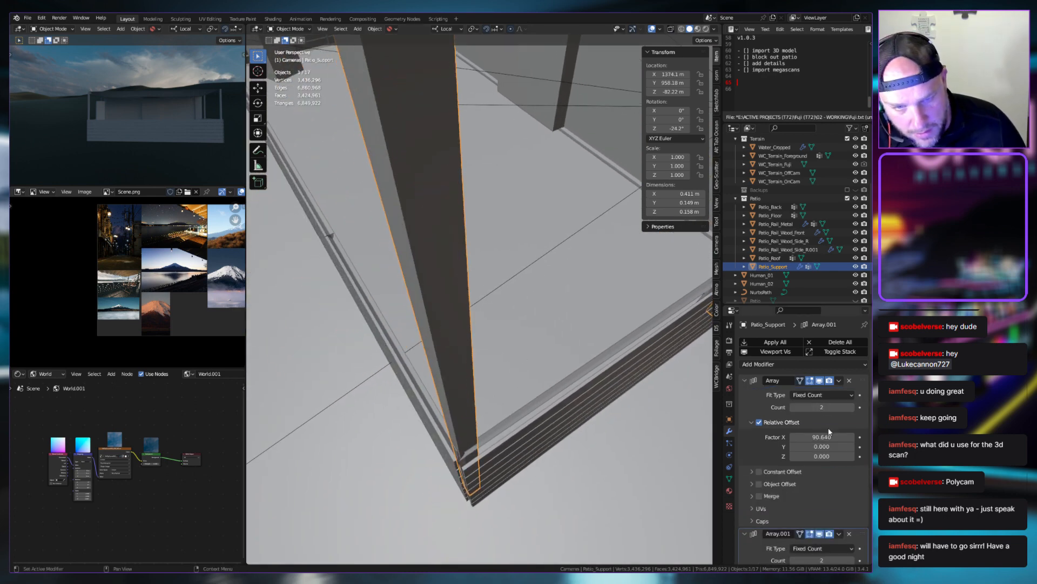
drag(825, 440, 809, 440)
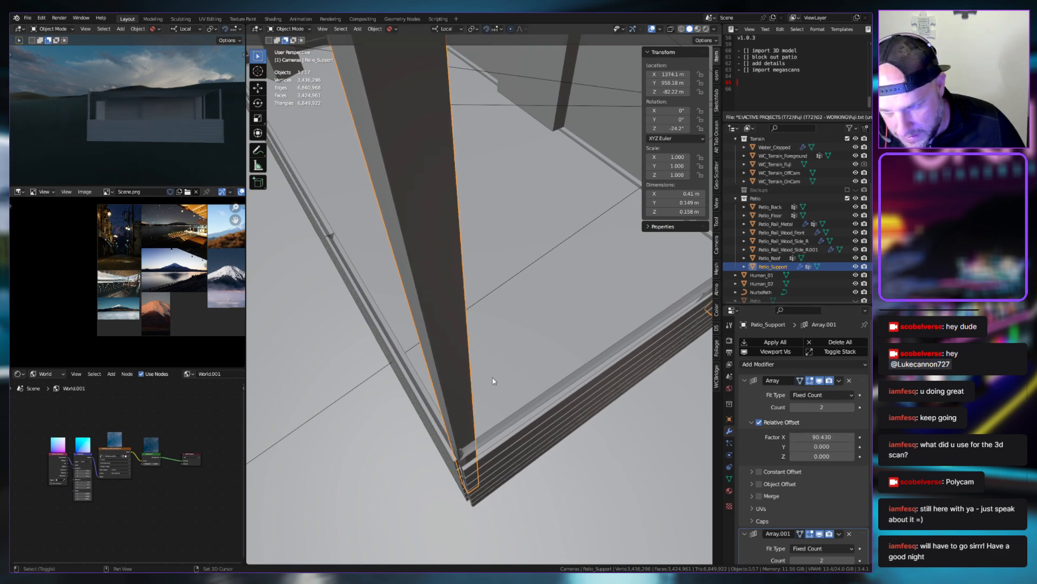
Nudge the arrayed posts along local X, and about 0.0014 m along local Y, to fit the railing corner
middle_drag(493, 380, 430, 226)
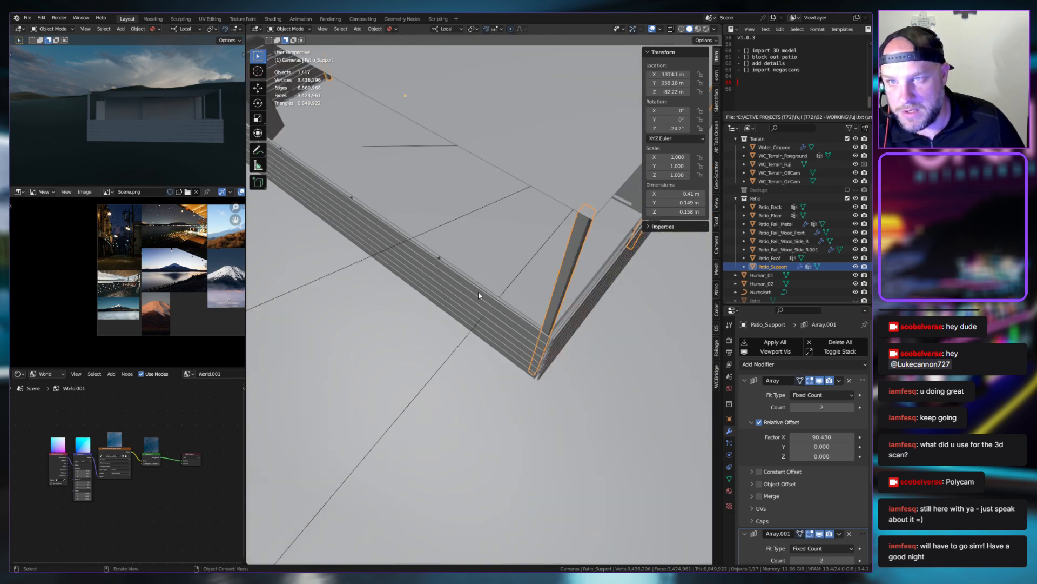
middle_drag(478, 295, 423, 271)
key(g)
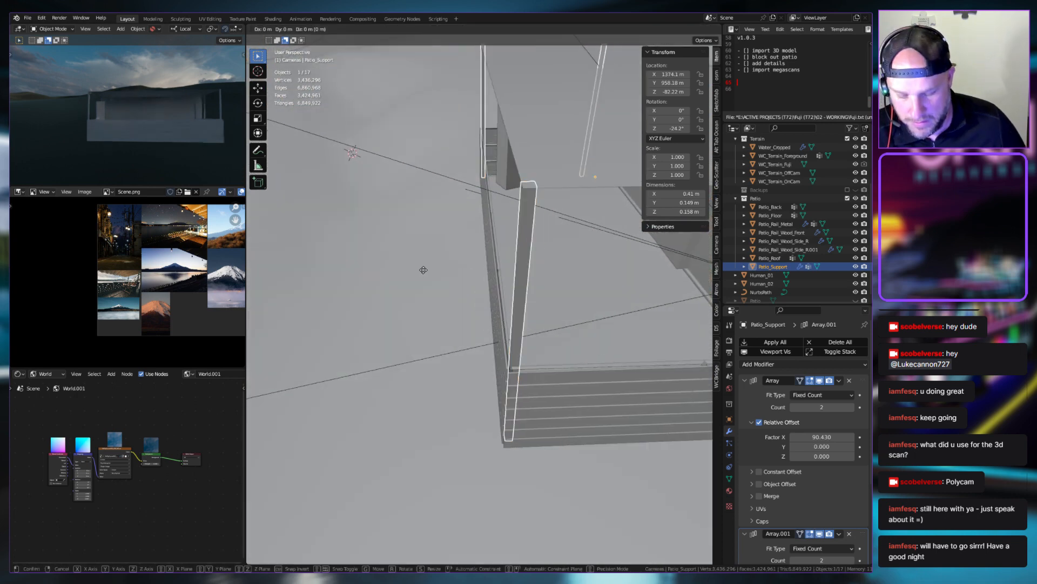
key(x)
key(x)
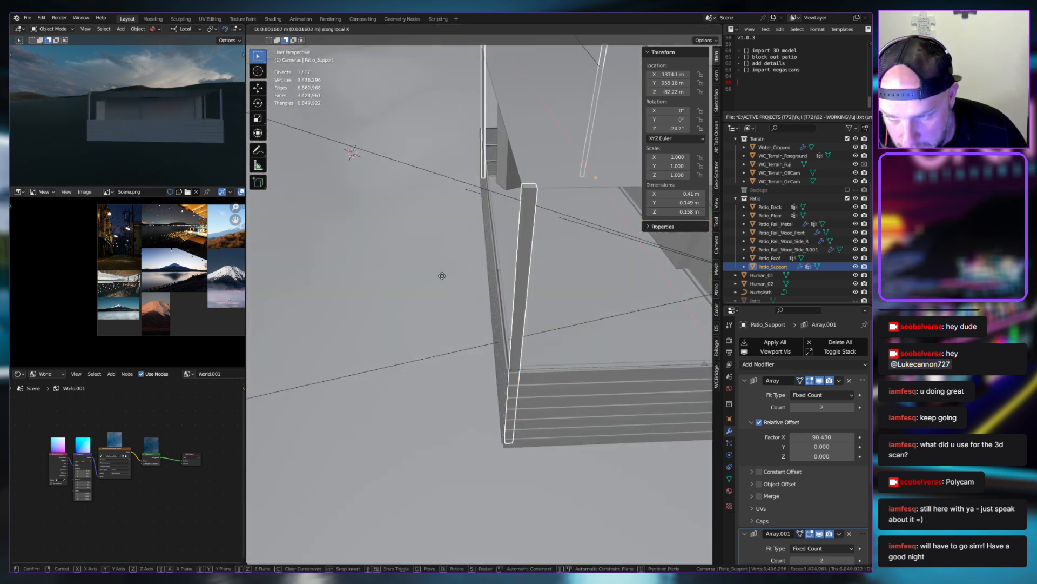
click(439, 276)
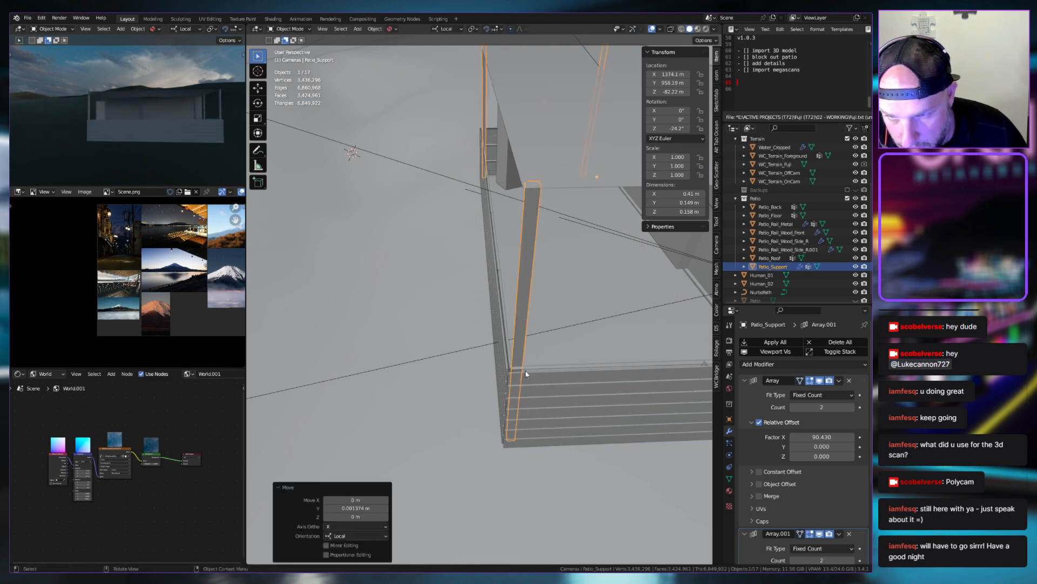
Refine the posts' position by about -0.0003 m along local Y and about 0.0018 m along local X
middle_drag(525, 371, 494, 398)
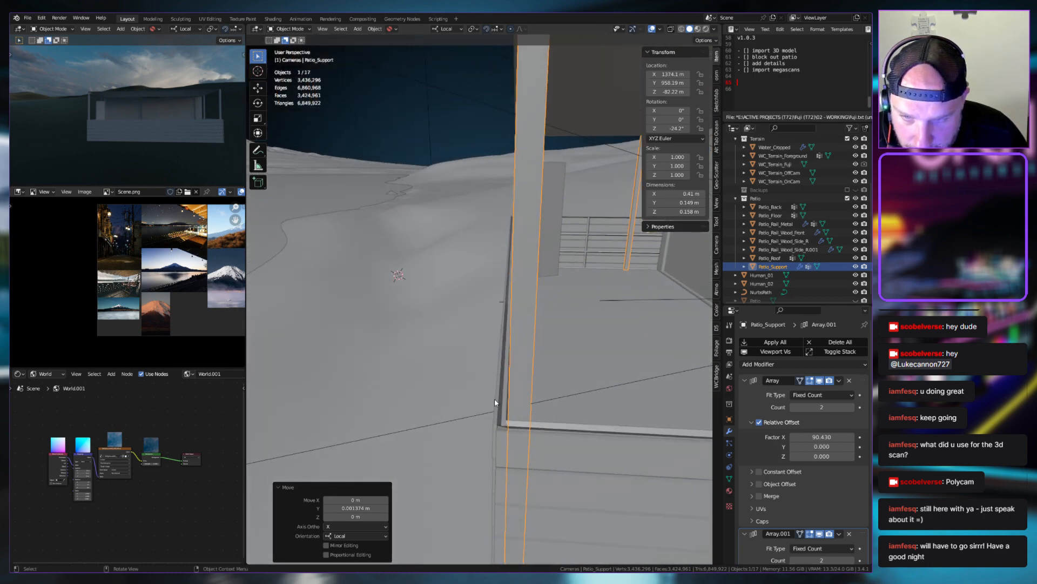
key(g)
key(y)
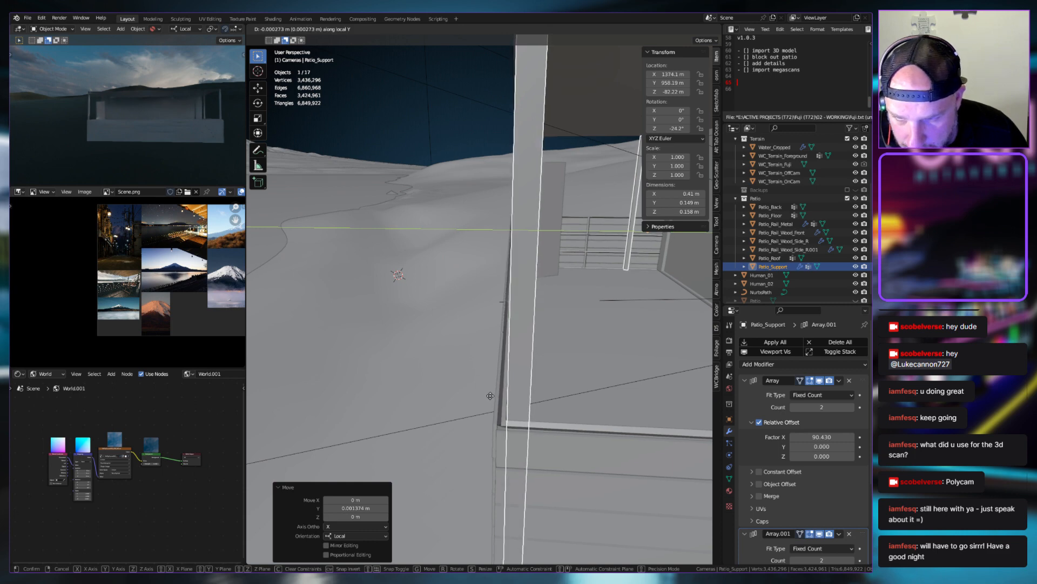
click(490, 395)
scroll(508, 353, down, 3)
middle_drag(508, 354, 377, 401)
key(g)
key(y)
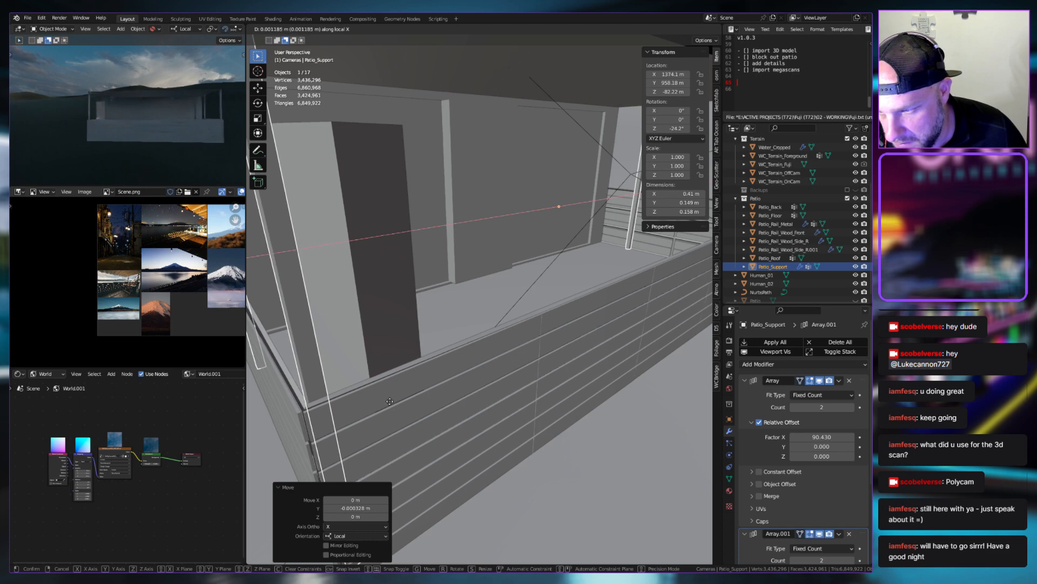
click(389, 404)
Set the first array's relative X offset to 90.390 to align the far posts with the end of the railing
middle_drag(389, 404, 622, 337)
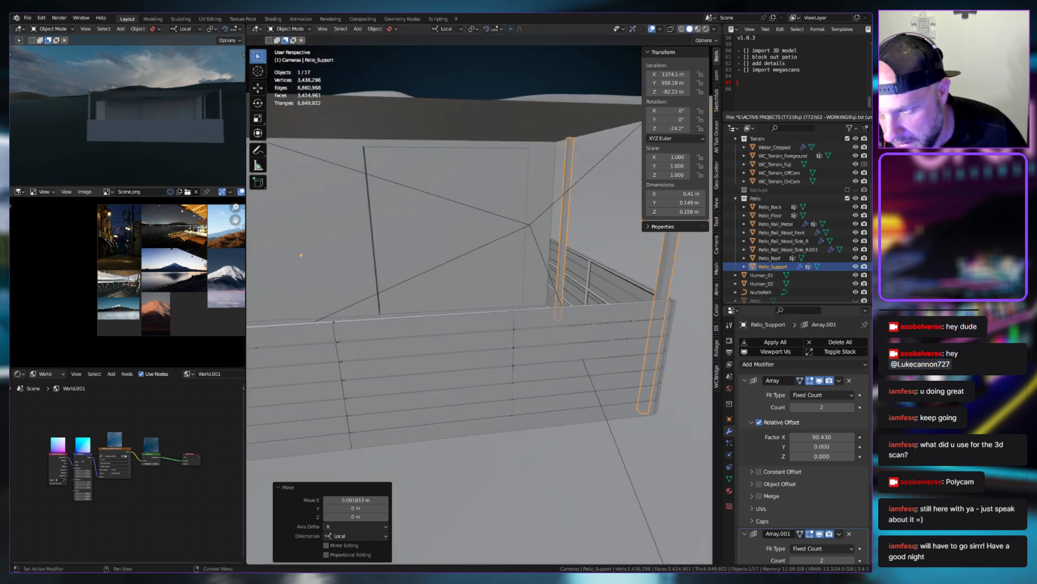
middle_drag(699, 342, 714, 416)
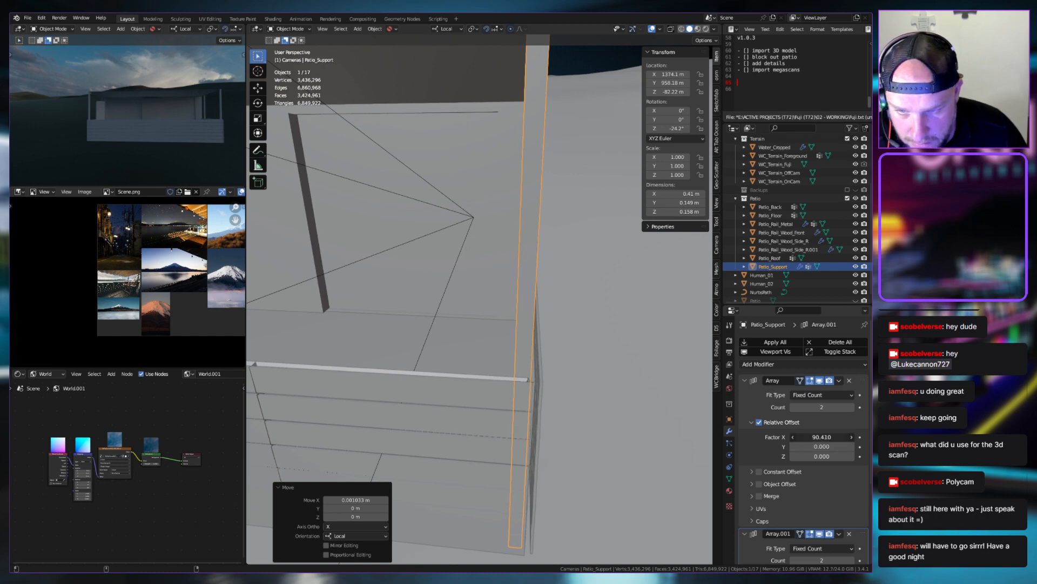
drag(822, 436, 816, 437)
middle_drag(675, 373, 588, 395)
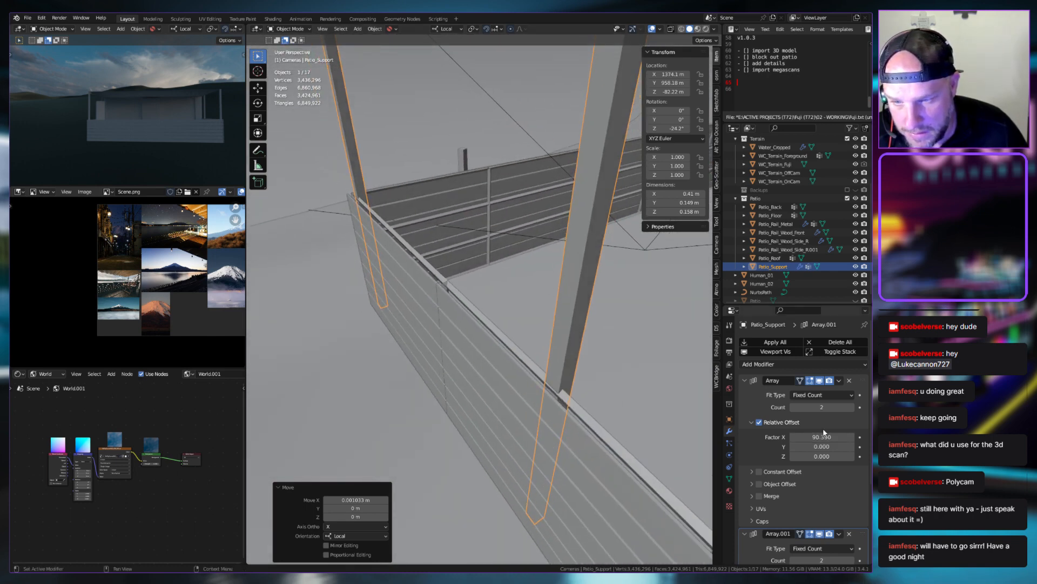
middle_drag(665, 401, 637, 389)
middle_drag(397, 341, 439, 362)
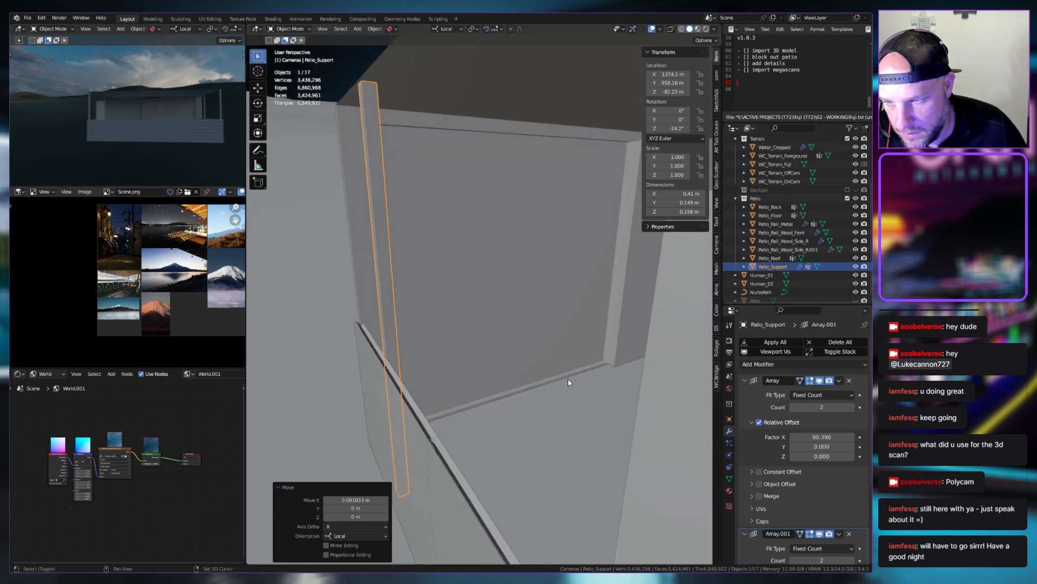
middle_drag(530, 383, 501, 395)
key(r)
key(z)
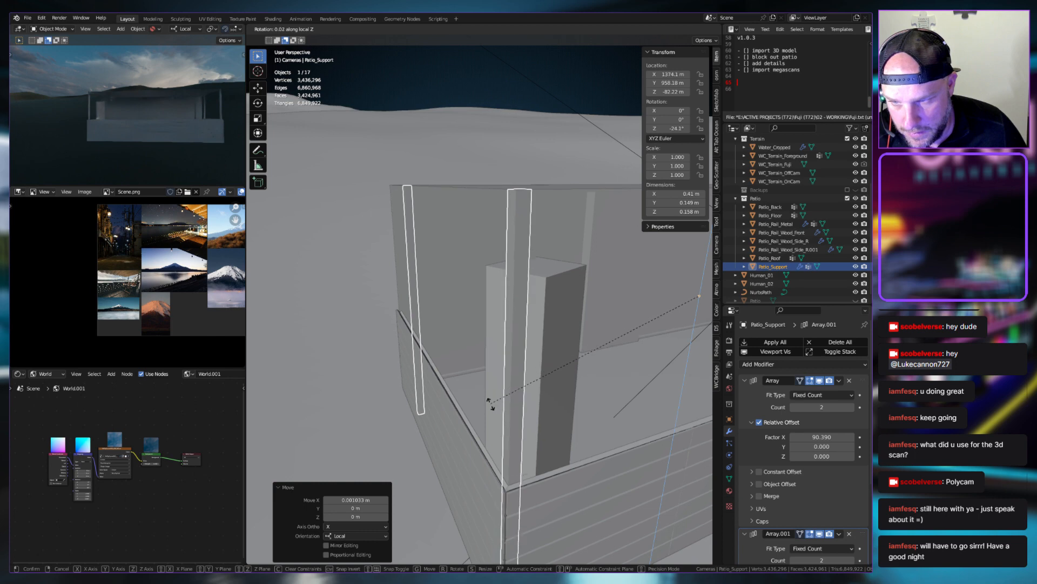
click(497, 412)
Set the second array's relative offset to 30.520 in Y and 0 in X
middle_drag(496, 412, 543, 398)
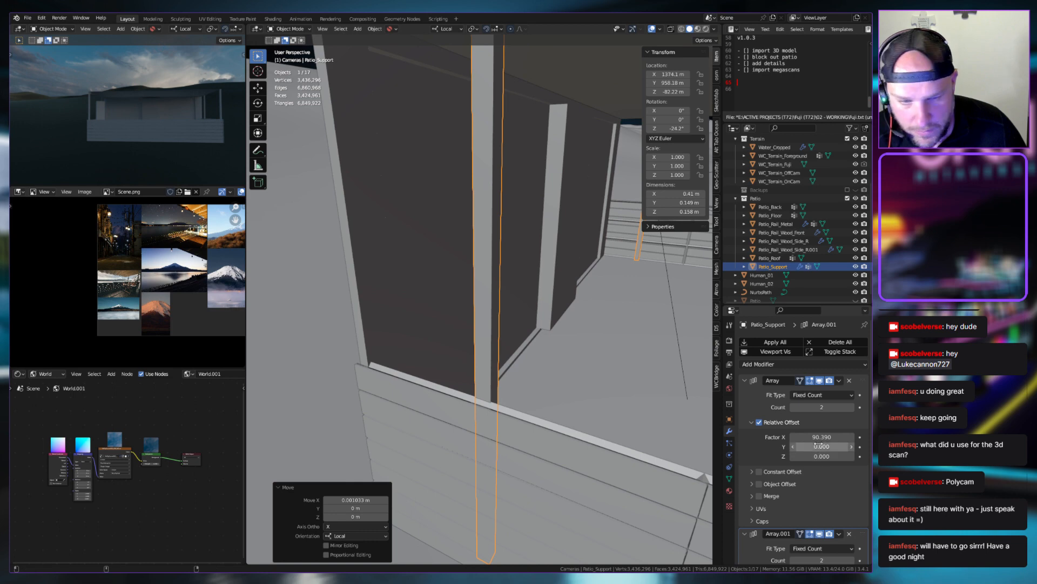
click(745, 381)
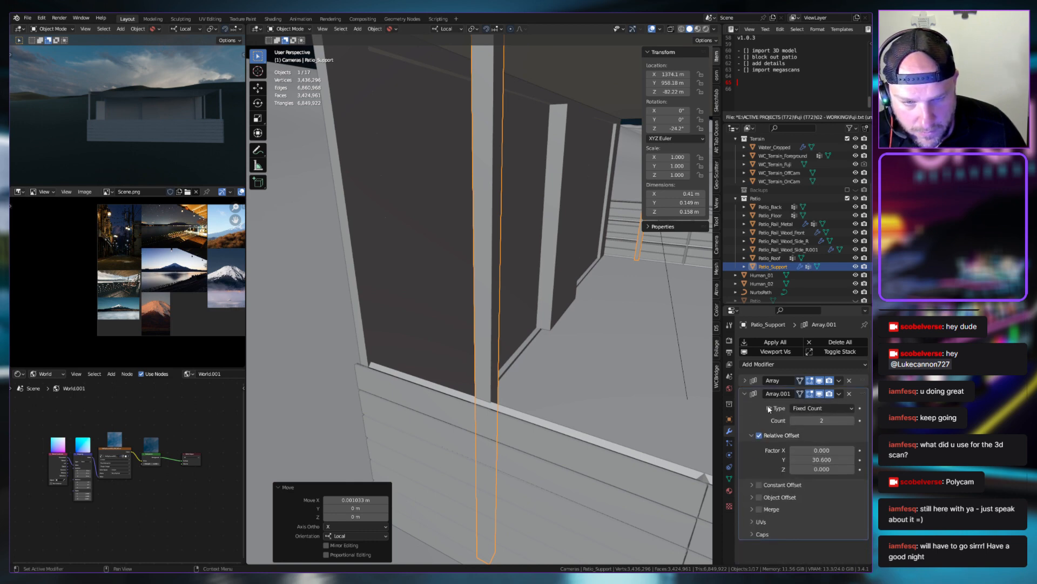
drag(827, 461, 820, 450)
click(820, 450)
text(0)
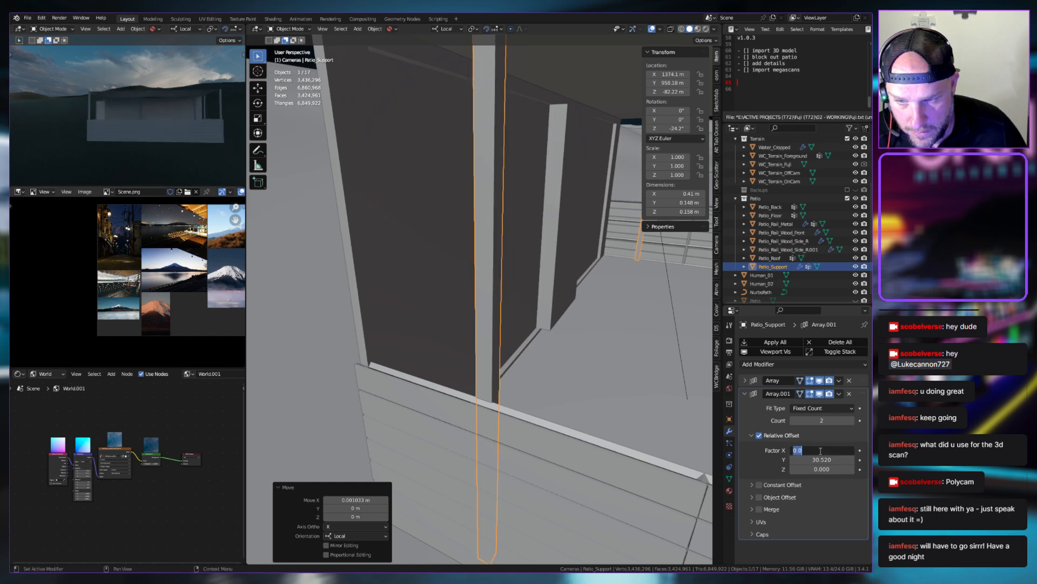
key(Return)
Set the second array's relative Y offset to 30.380 to bring the far posts in line with the side railing's end
middle_drag(519, 373, 389, 327)
scroll(390, 330, down, 5)
scroll(395, 337, up, 2)
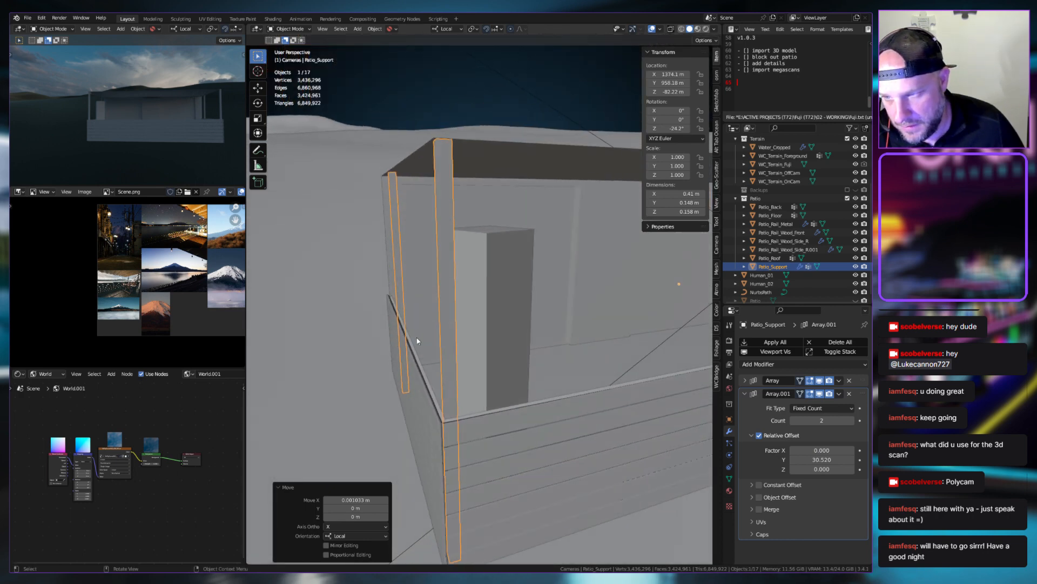
middle_drag(512, 373, 556, 319)
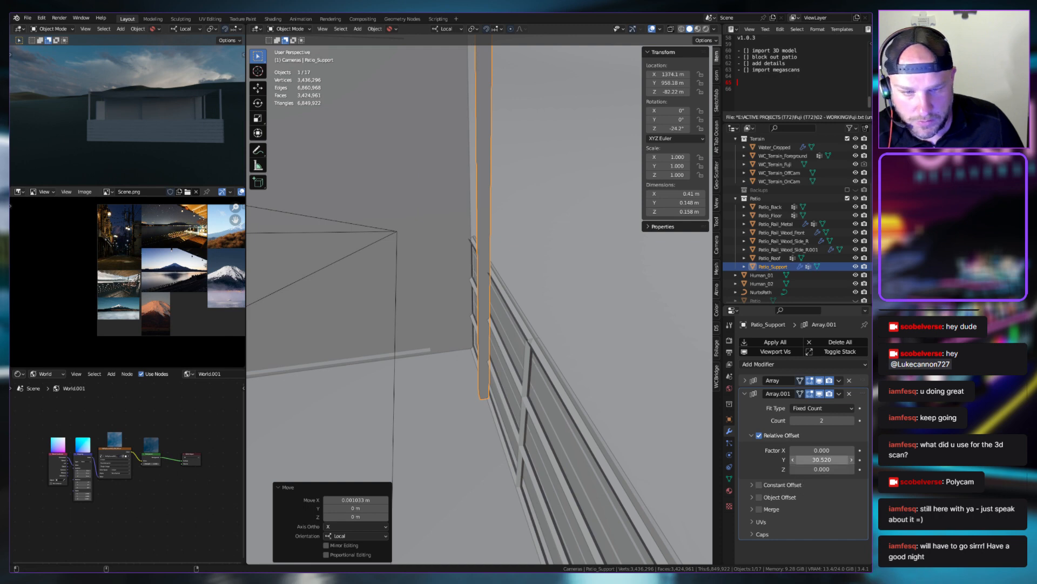
drag(822, 460, 806, 450)
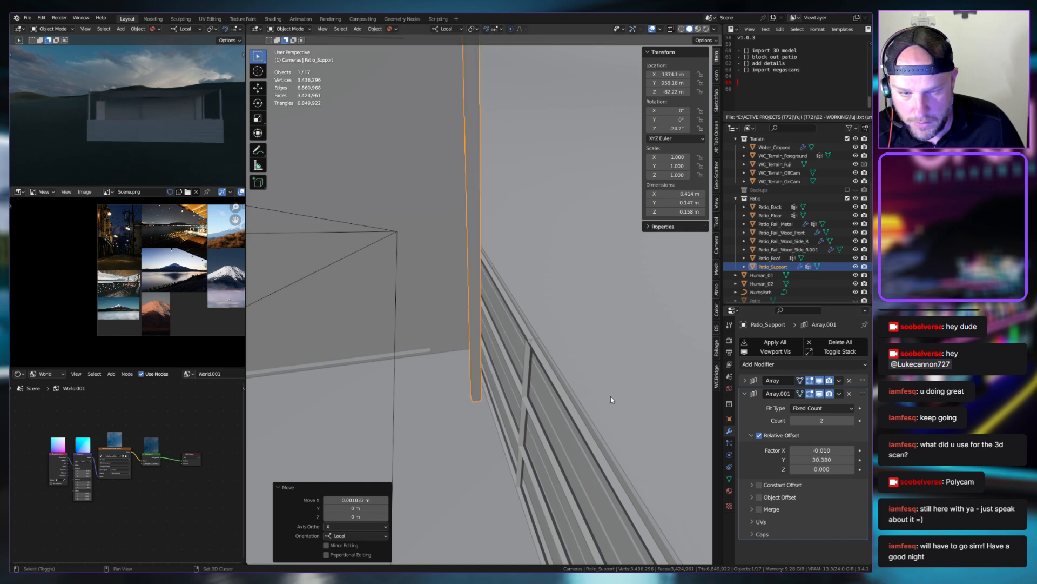
Reset the second array's relative X offset to 0
middle_drag(610, 396, 520, 394)
scroll(520, 394, up, 5)
middle_drag(290, 326, 203, 319)
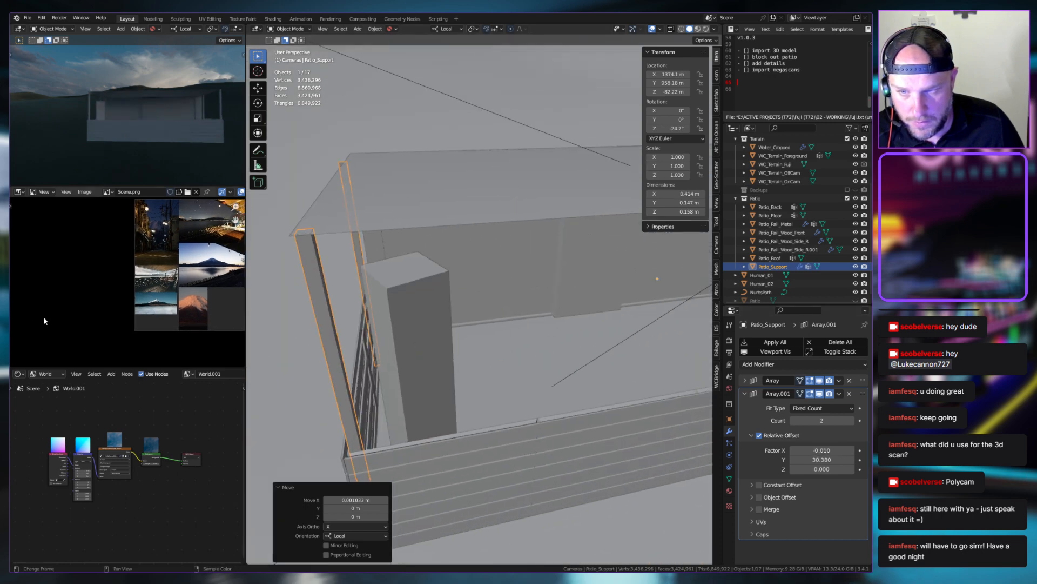
middle_drag(270, 322, 398, 331)
scroll(398, 332, up, 4)
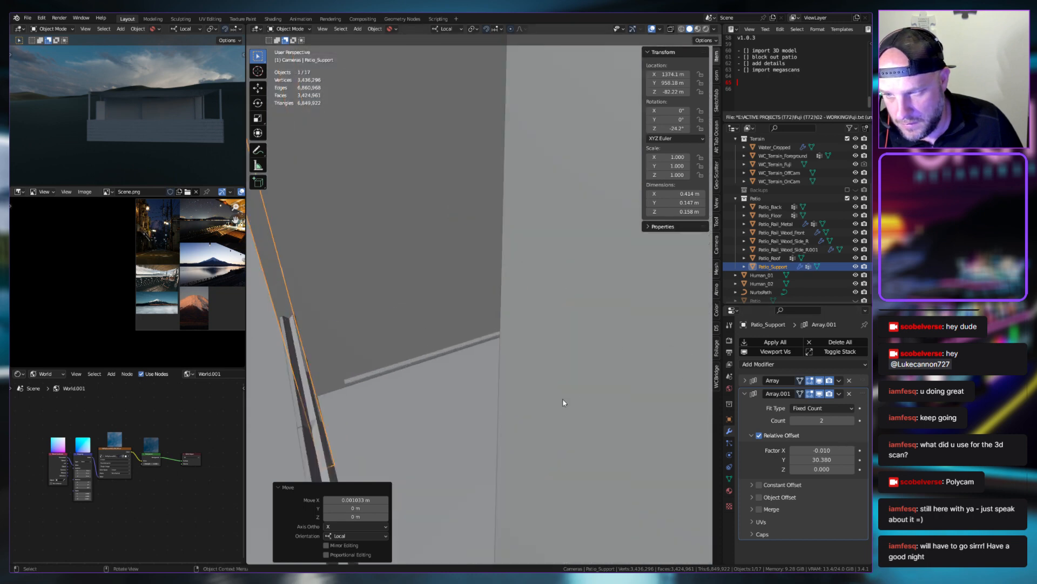
middle_drag(562, 405, 621, 405)
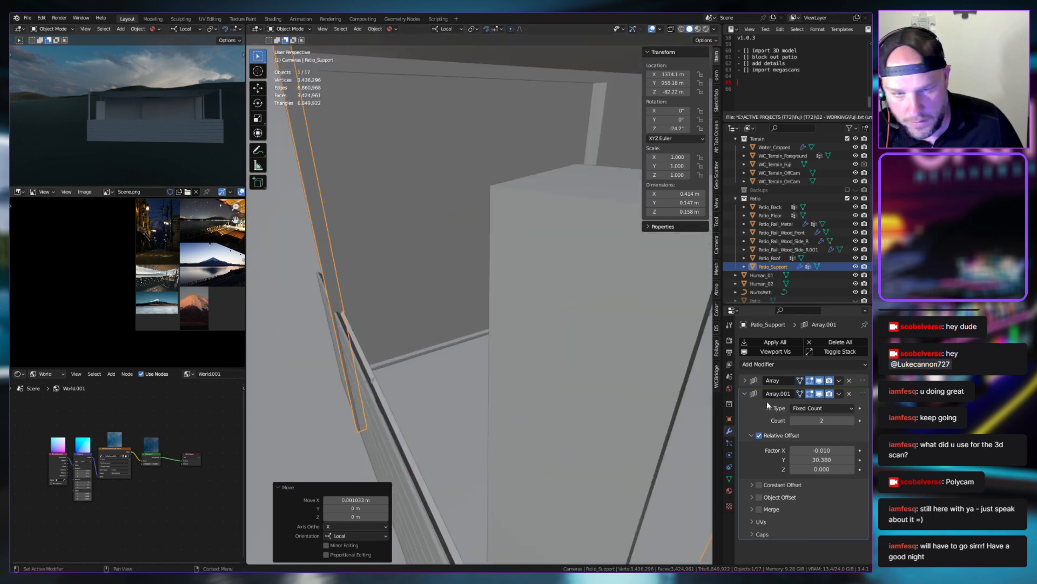
click(821, 450)
text(0)
key(Return)
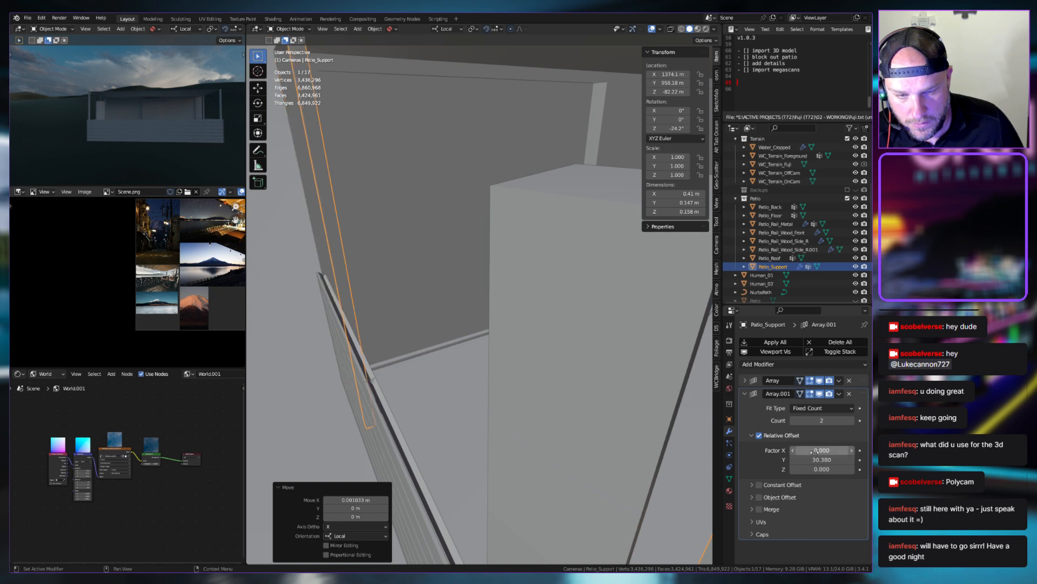
Rotate the arrayed posts around local Z in two small turns of about 0.08° and 0.03° to match the railing
middle_drag(501, 294, 461, 342)
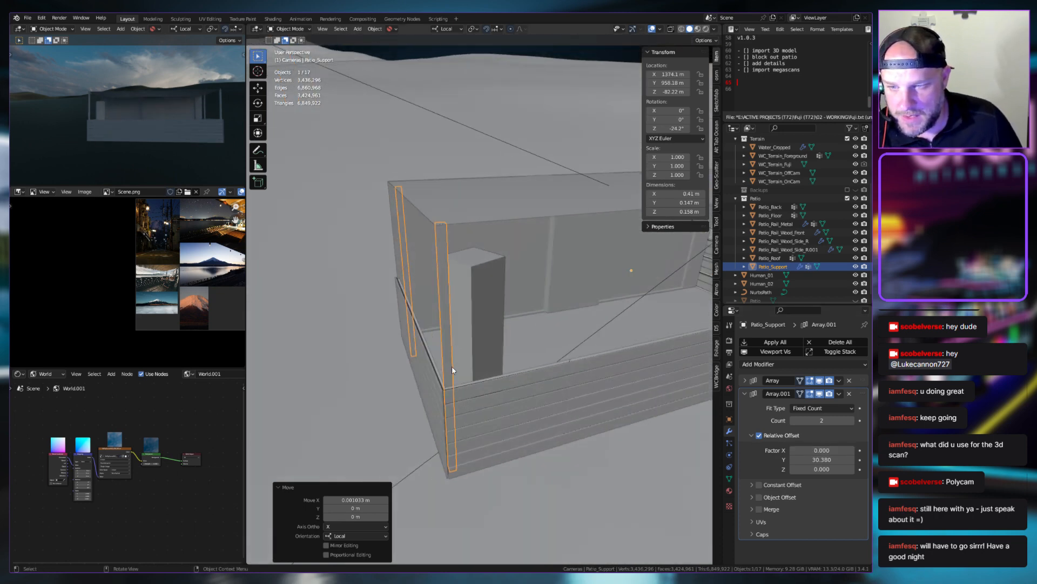
key(r)
key(z)
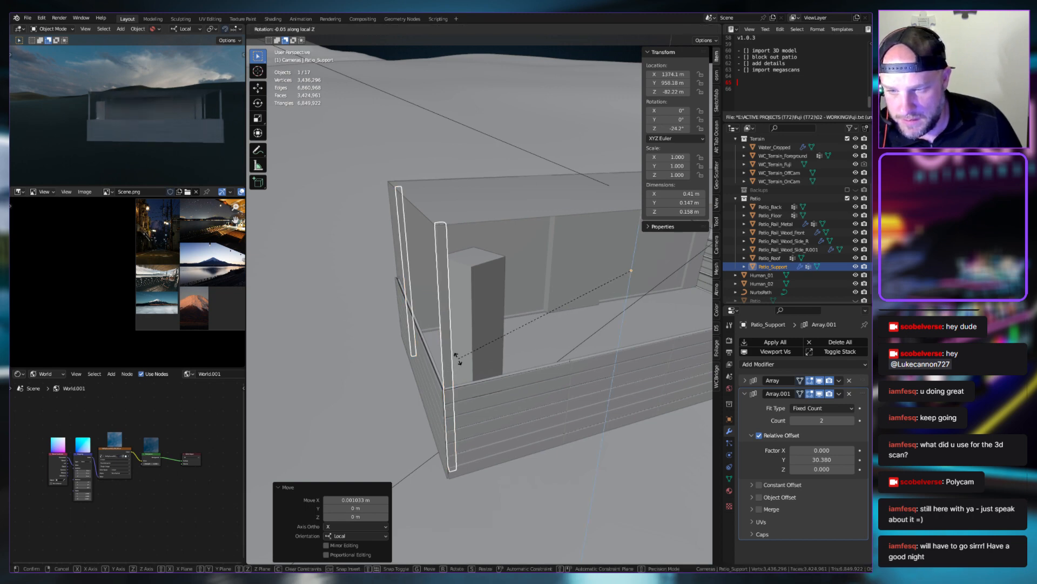
click(468, 349)
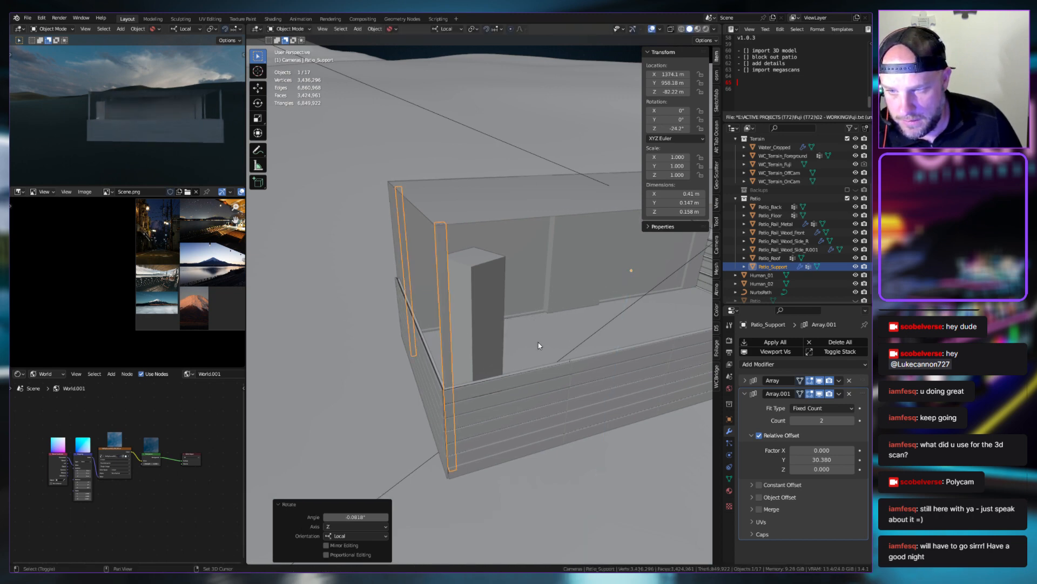
scroll(530, 325, up, 6)
middle_drag(529, 325, 532, 351)
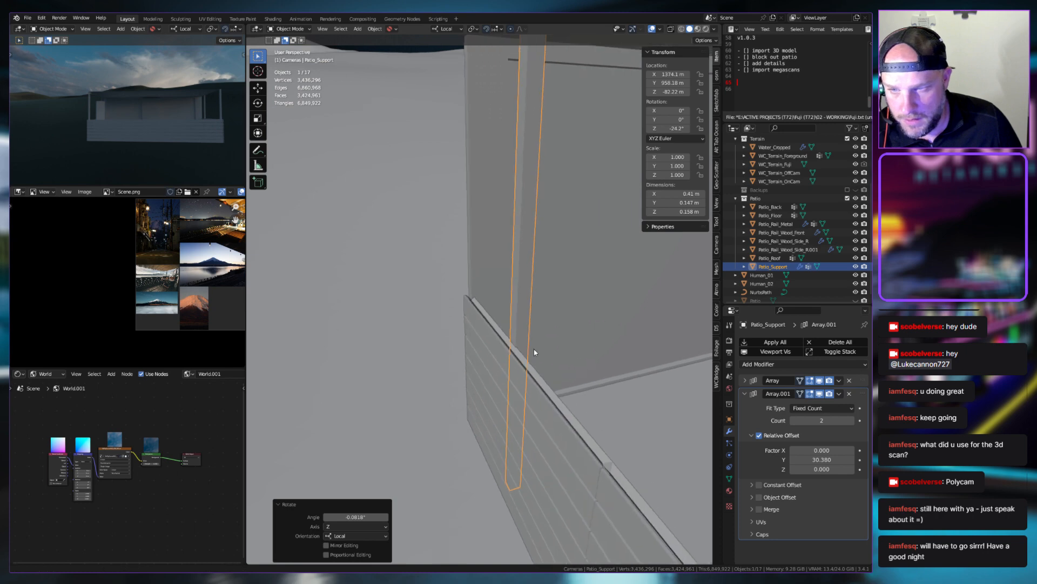
key(r)
key(z)
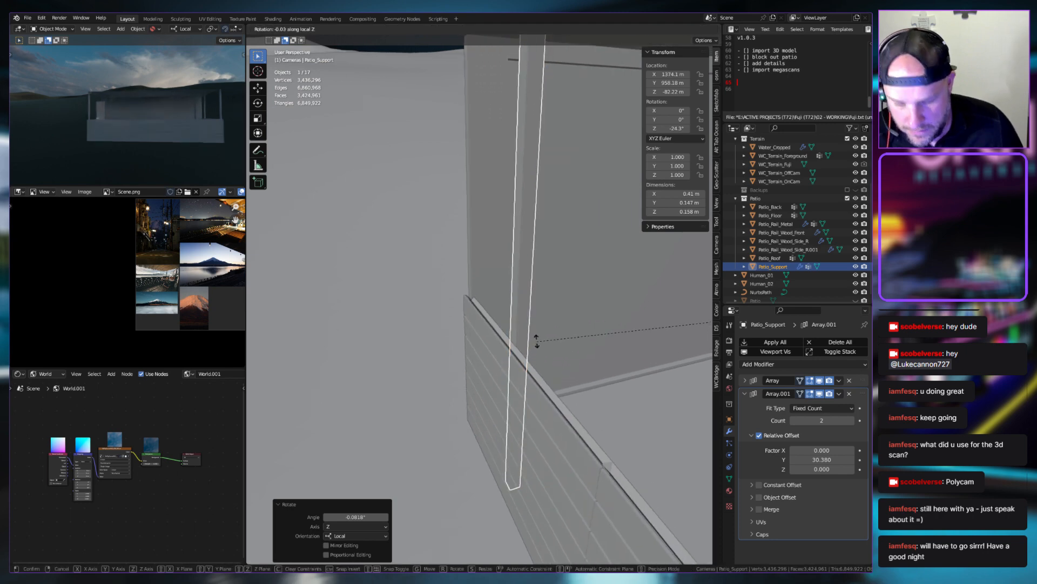
click(534, 347)
scroll(540, 348, down, 6)
scroll(441, 347, up, 5)
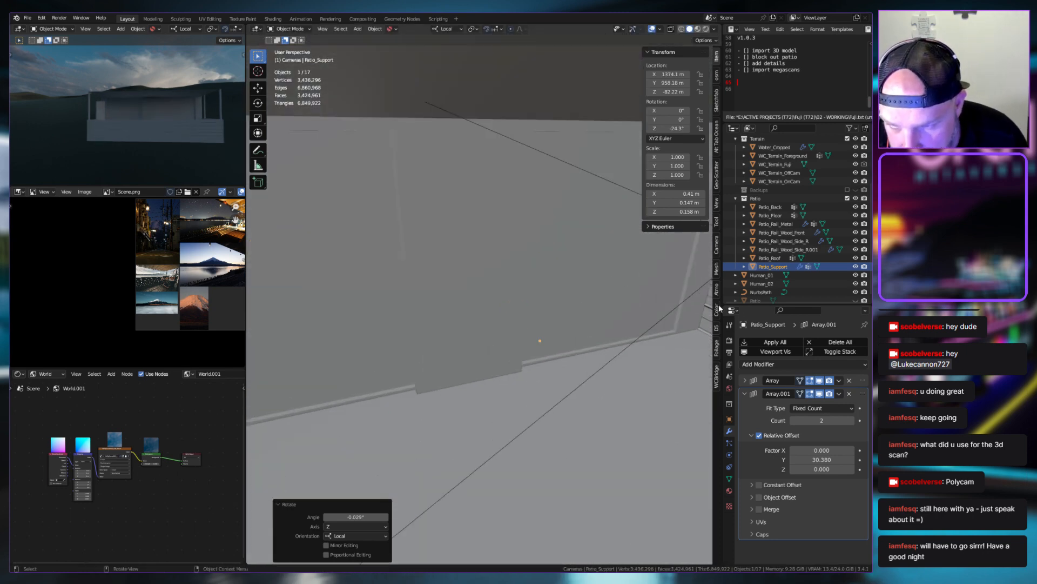
Fine-tune the first array's relative X offset so the posts fit the corner at the far end of the front railing
middle_drag(537, 342, 625, 275)
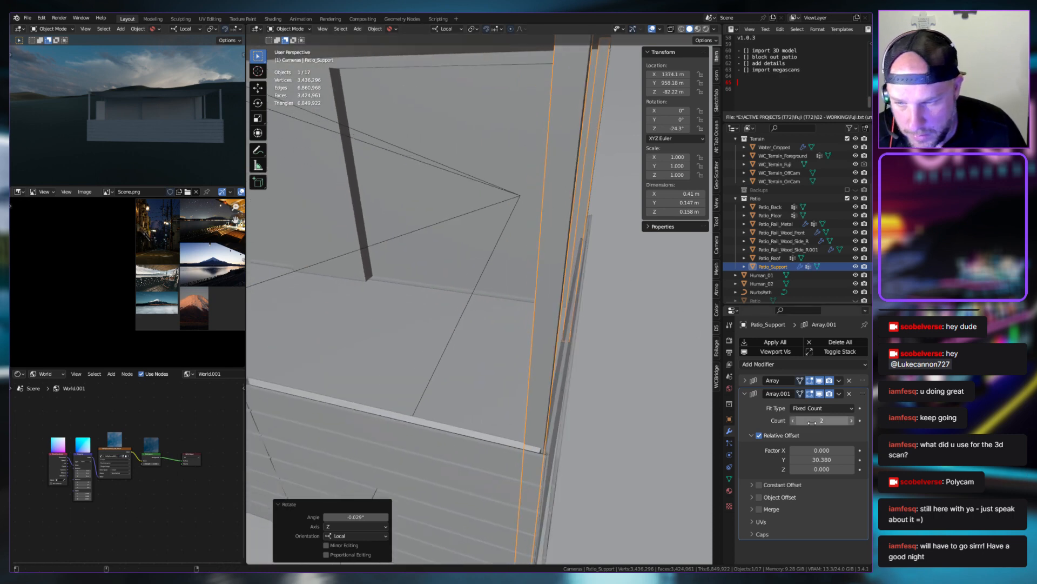
click(745, 380)
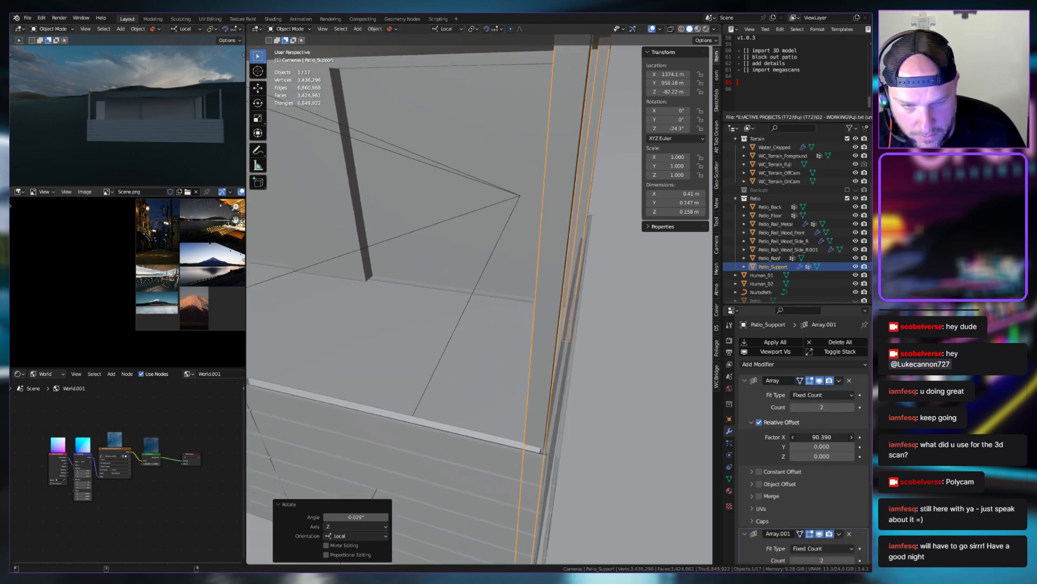
drag(822, 437, 810, 437)
middle_drag(589, 350, 644, 347)
scroll(640, 345, down, 5)
Inspect the patio's posts, roof and railings from several angles in both 3D viewports, including around the Human_01 stand-in
click(621, 313)
middle_drag(621, 313, 442, 297)
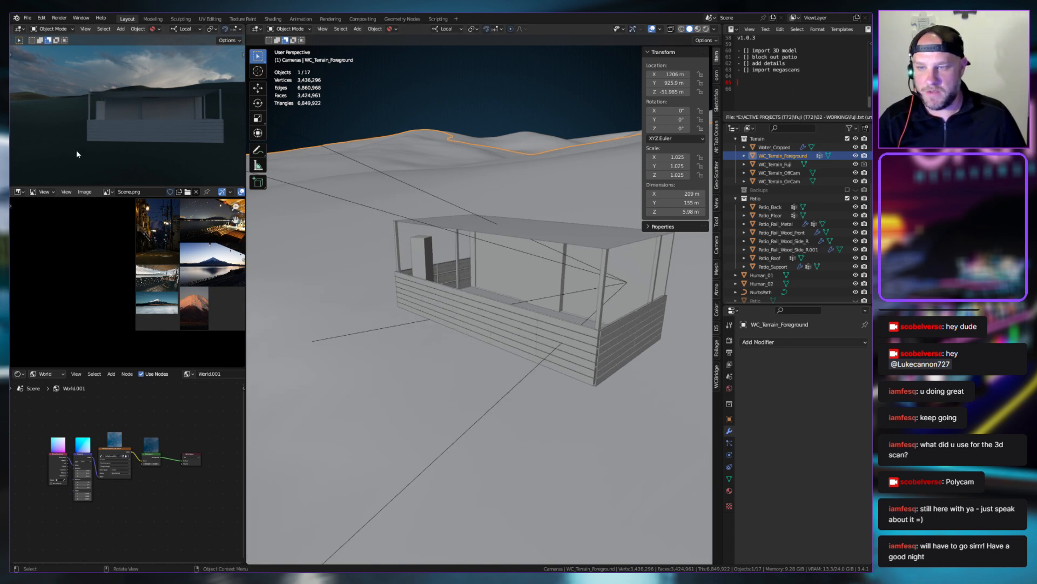
scroll(171, 119, up, 4)
middle_drag(160, 123, 103, 82)
click(109, 81)
scroll(511, 260, down, 4)
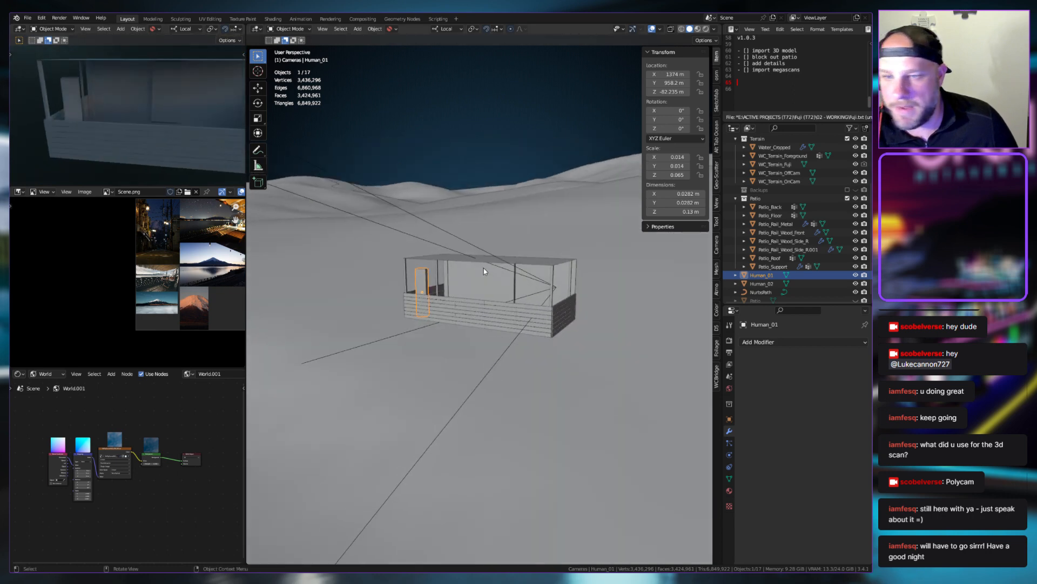
scroll(484, 268, up, 3)
middle_drag(484, 268, 449, 310)
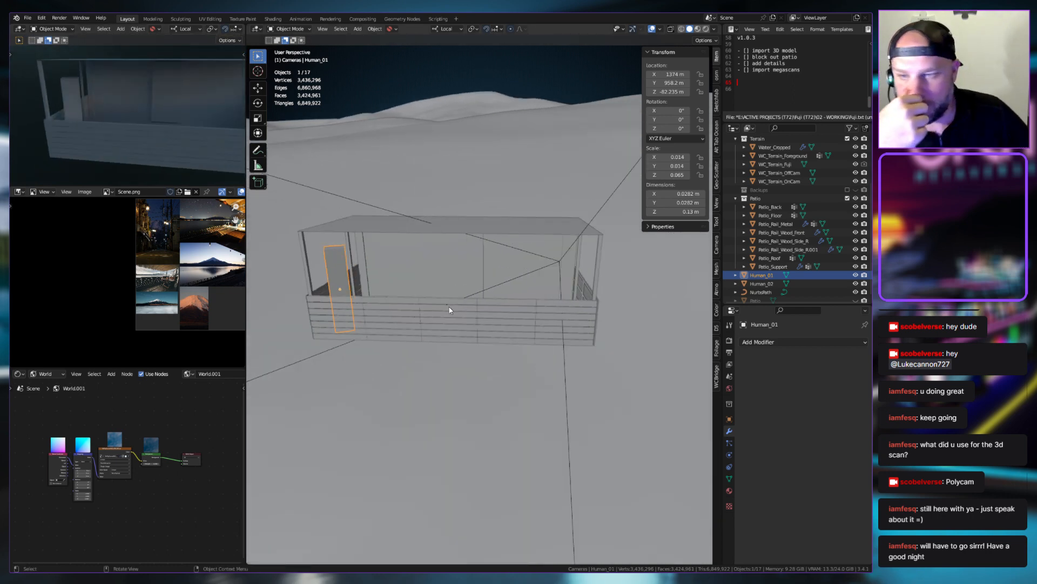
scroll(449, 310, up, 2)
middle_drag(336, 273, 550, 277)
Show the scene through the camera with rendered shading and clear the object selection
key(KP_0)
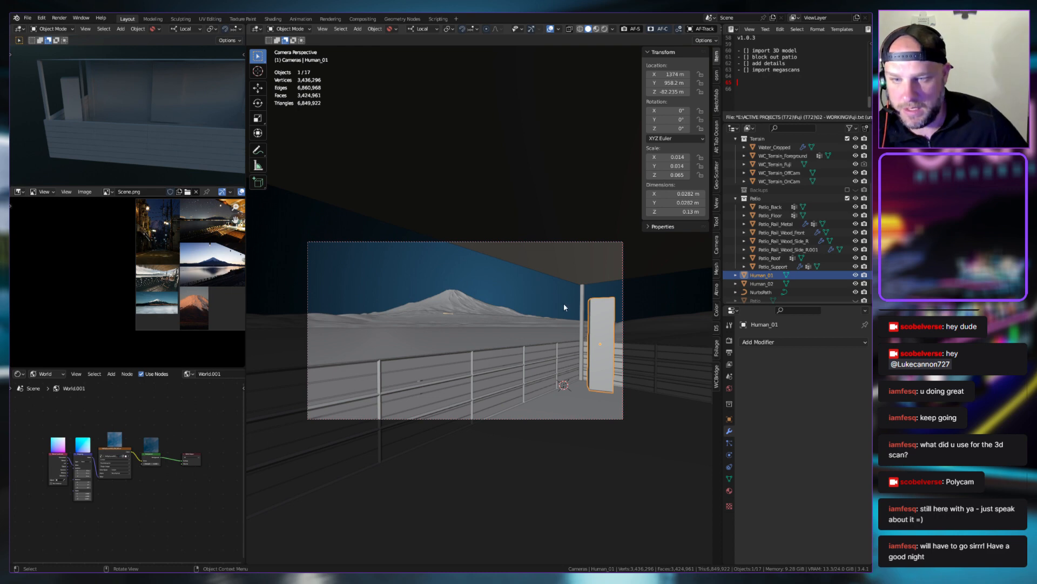
click(597, 29)
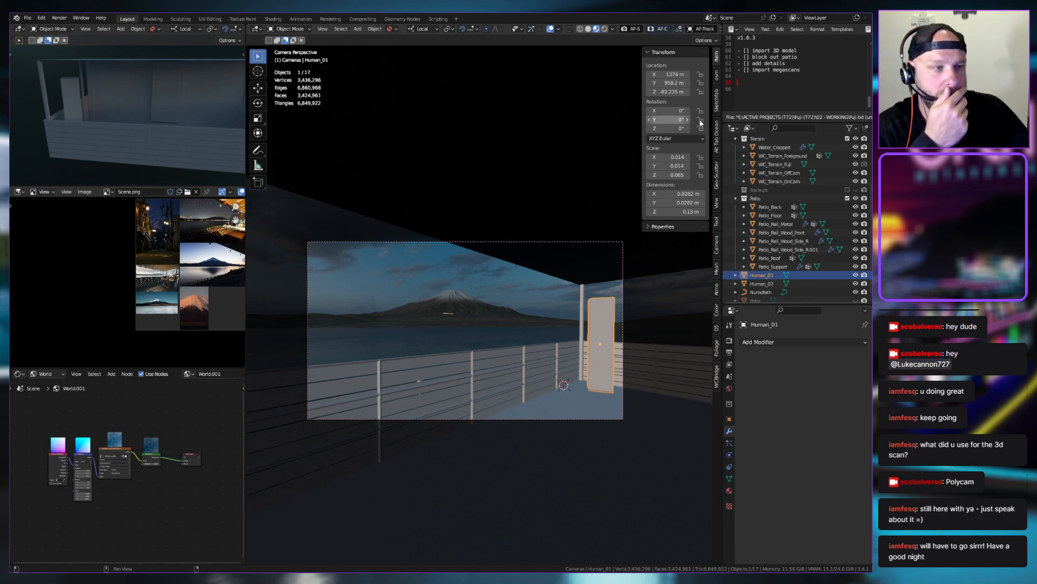
click(605, 29)
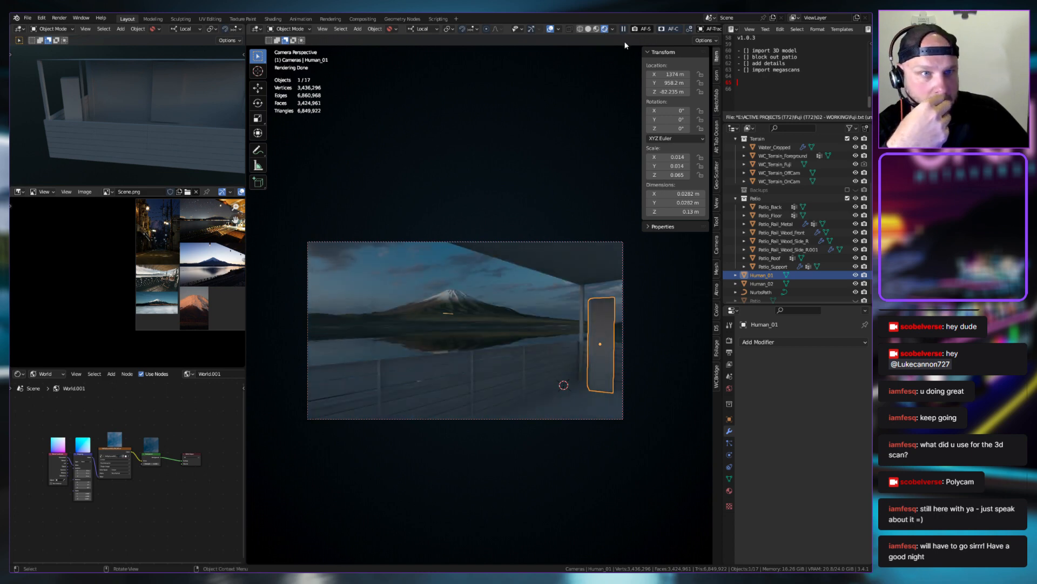
click(663, 348)
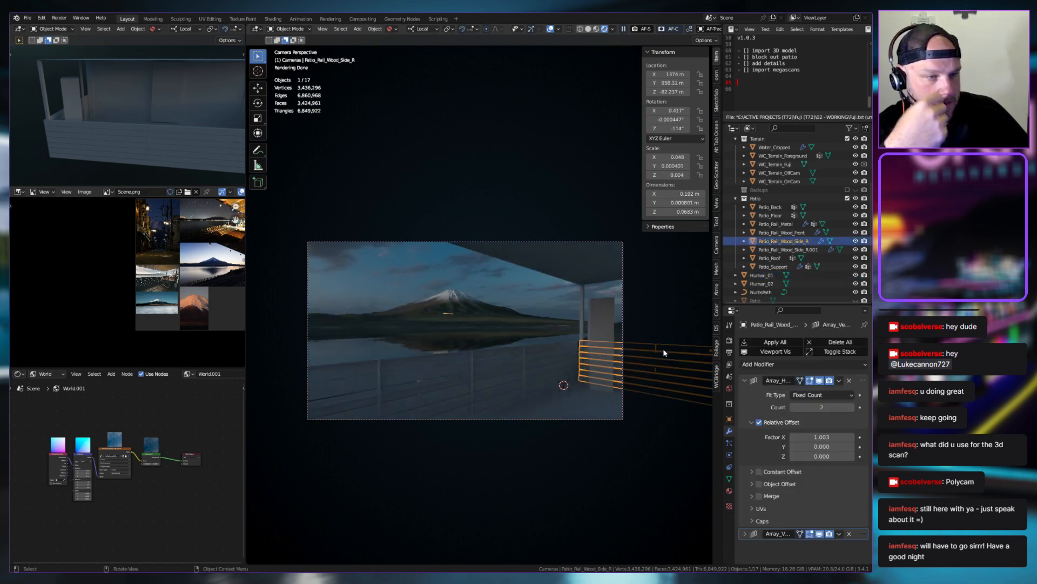
click(650, 290)
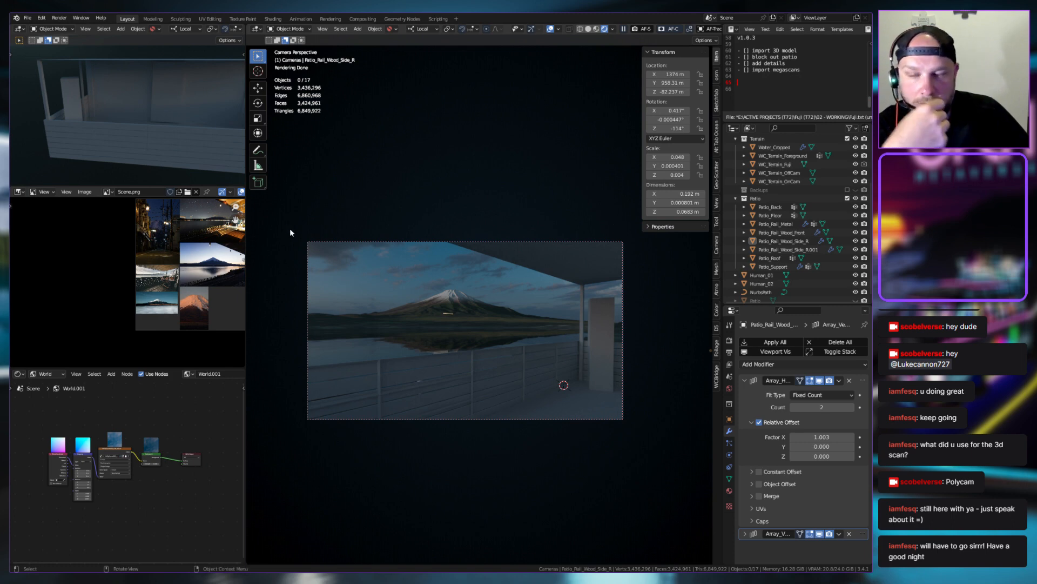
Examine the reference collage's lakeside deck, railing and hanging-light photos for patio details
scroll(143, 301, up, 4)
scroll(131, 293, down, 5)
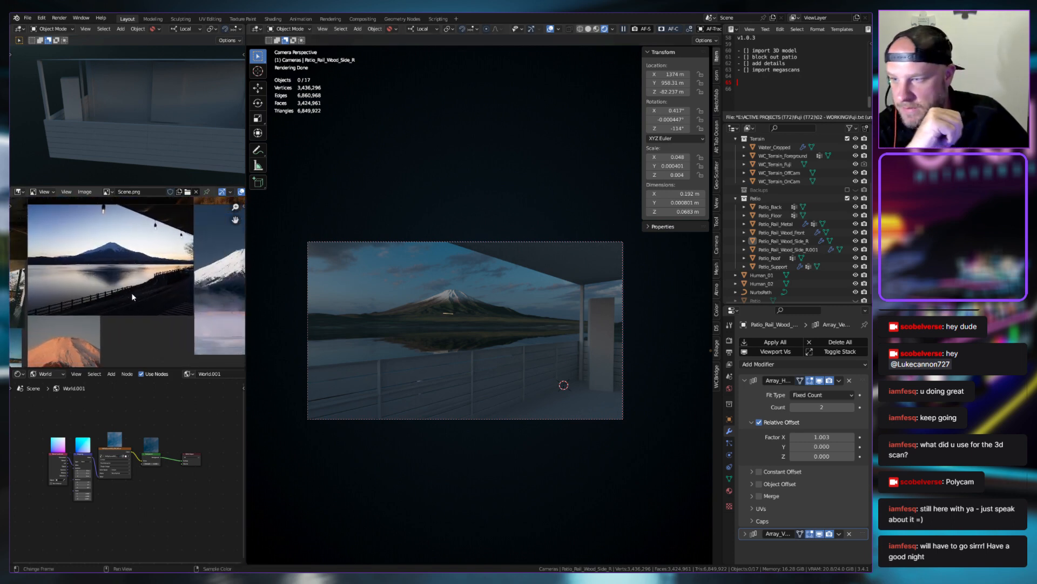
scroll(112, 292, up, 2)
scroll(112, 292, up, 1)
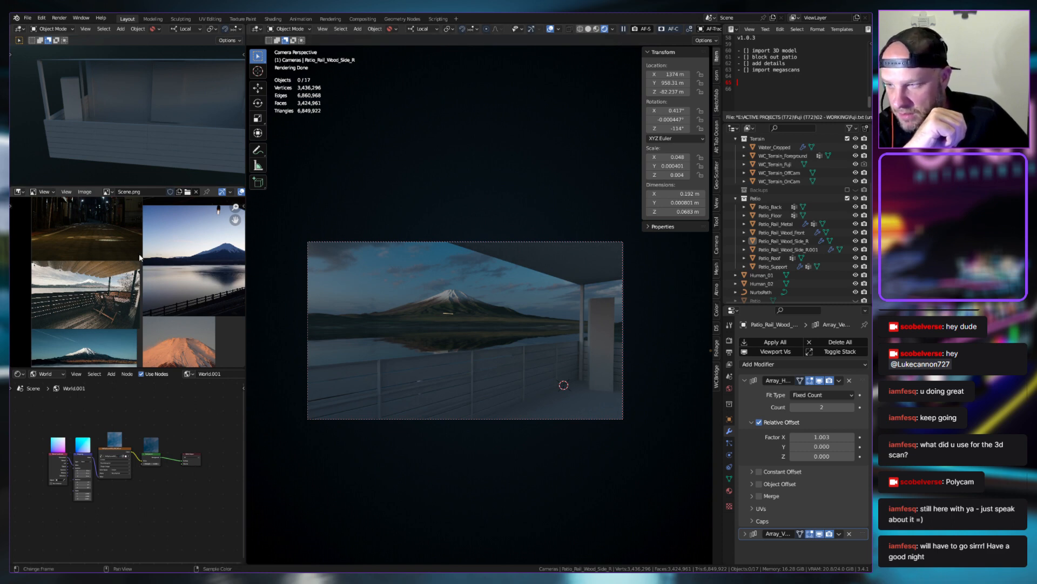
scroll(183, 295, up, 5)
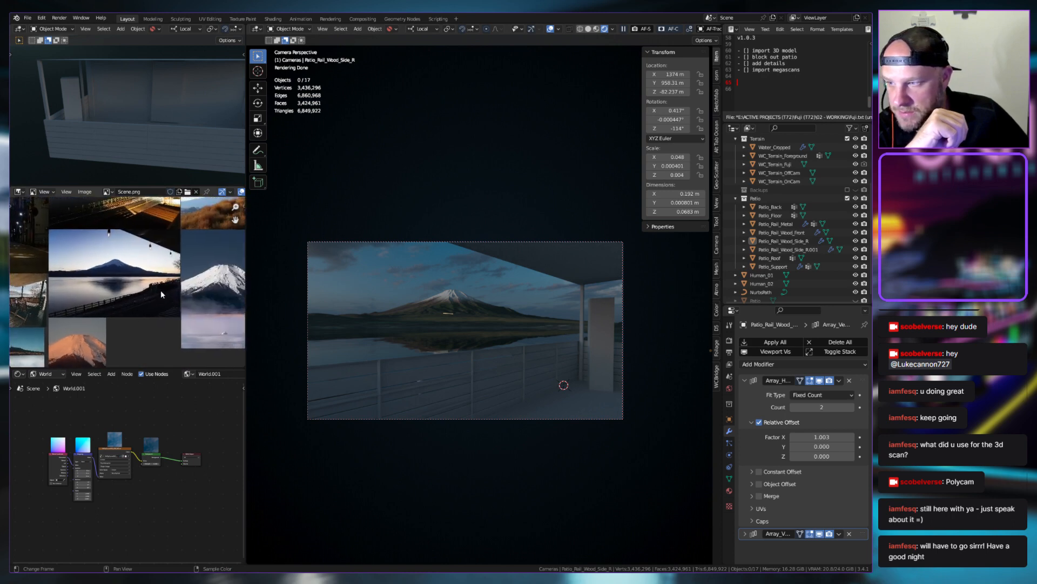
scroll(181, 308, up, 2)
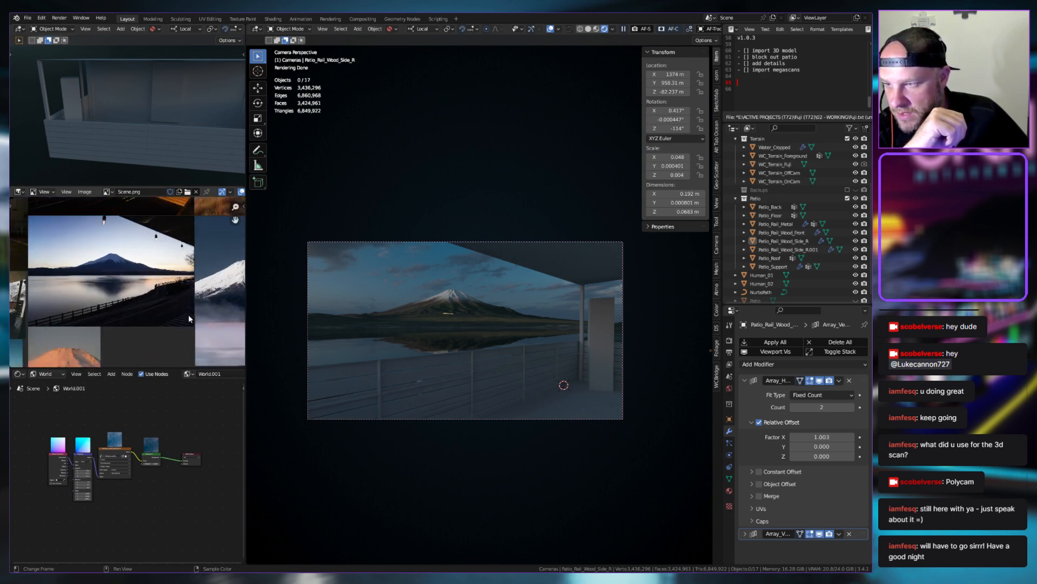
scroll(206, 324, down, 4)
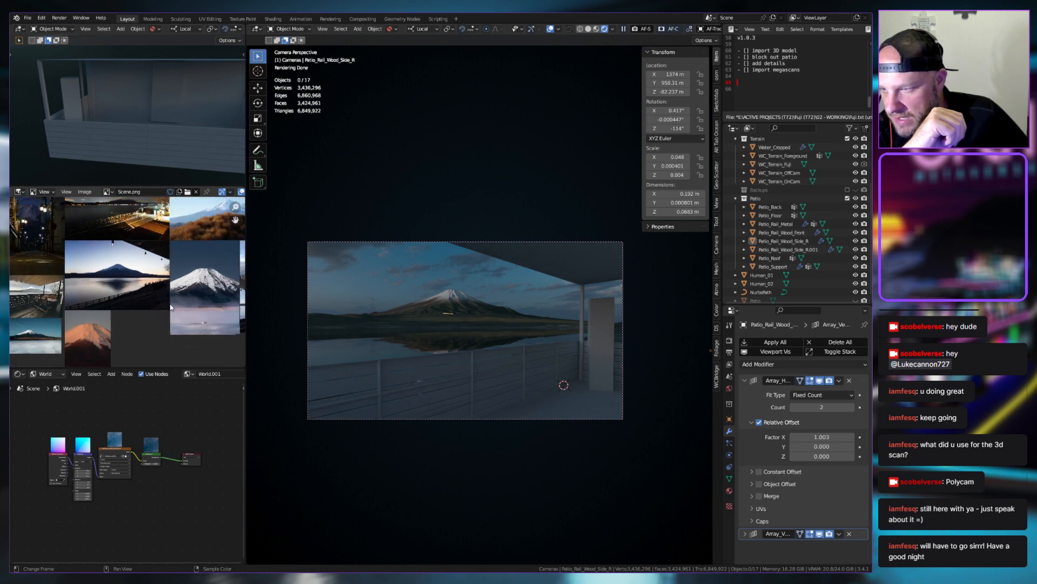
scroll(177, 265, up, 5)
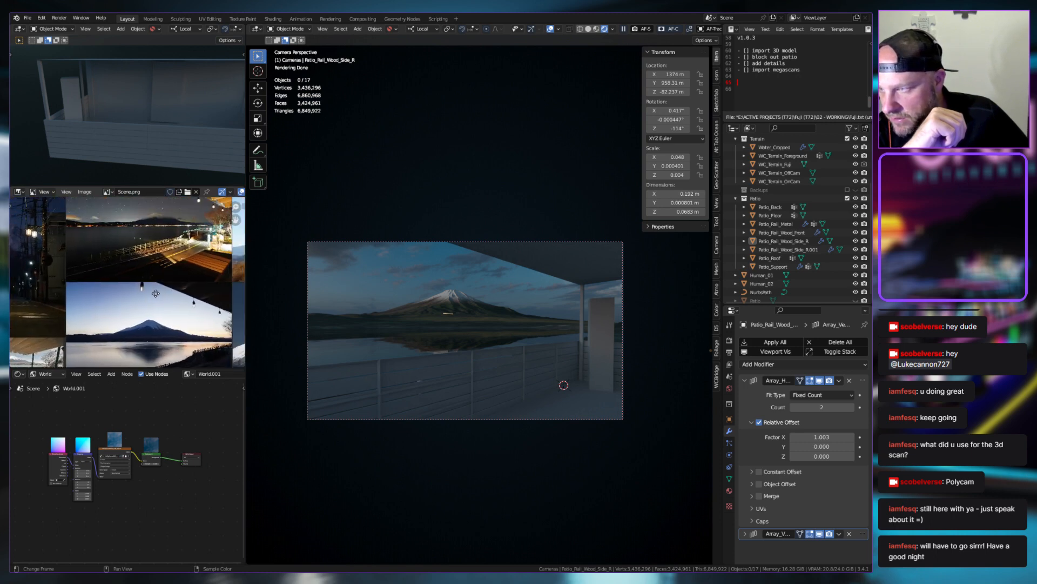
scroll(173, 298, down, 1)
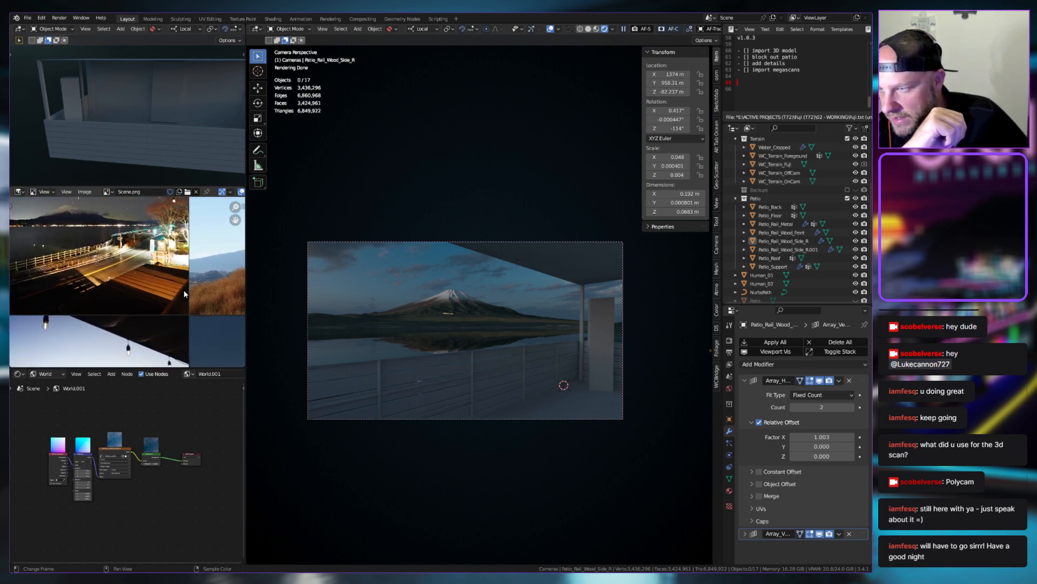
scroll(156, 294, down, 4)
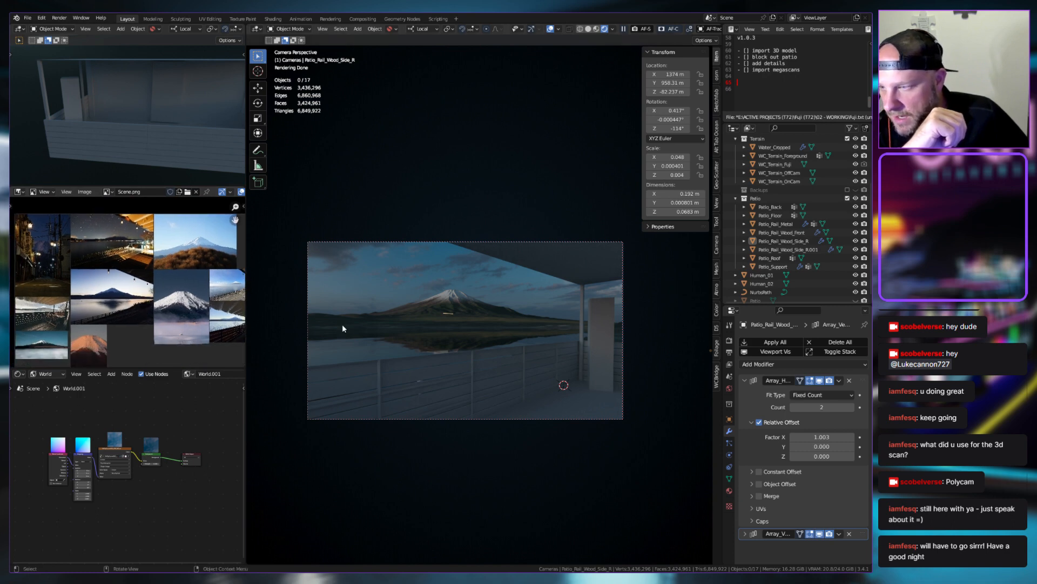
scroll(92, 315, up, 4)
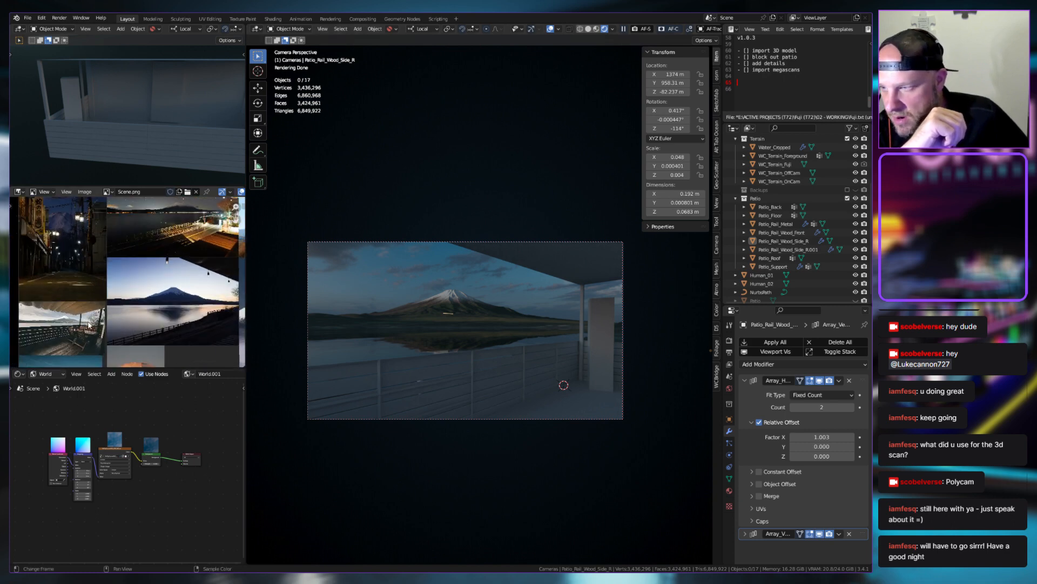
Study the twilight Mount Fuji lake photo and the covered wooden deck photo with chairs in the reference collage
scroll(85, 312, up, 1)
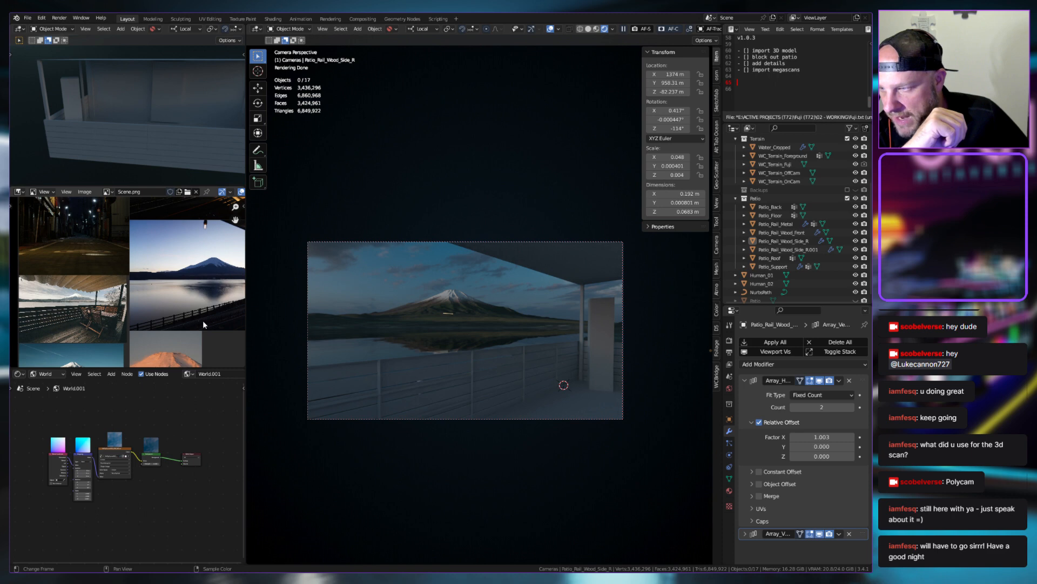
ctrl+scroll(219, 314, right, 3)
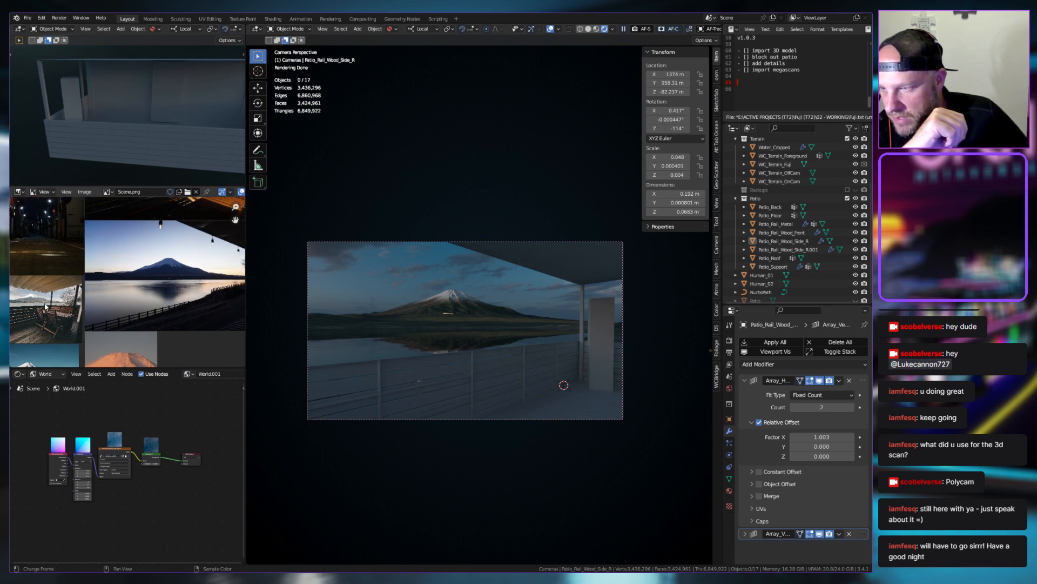
ctrl+scroll(92, 304, left, 2)
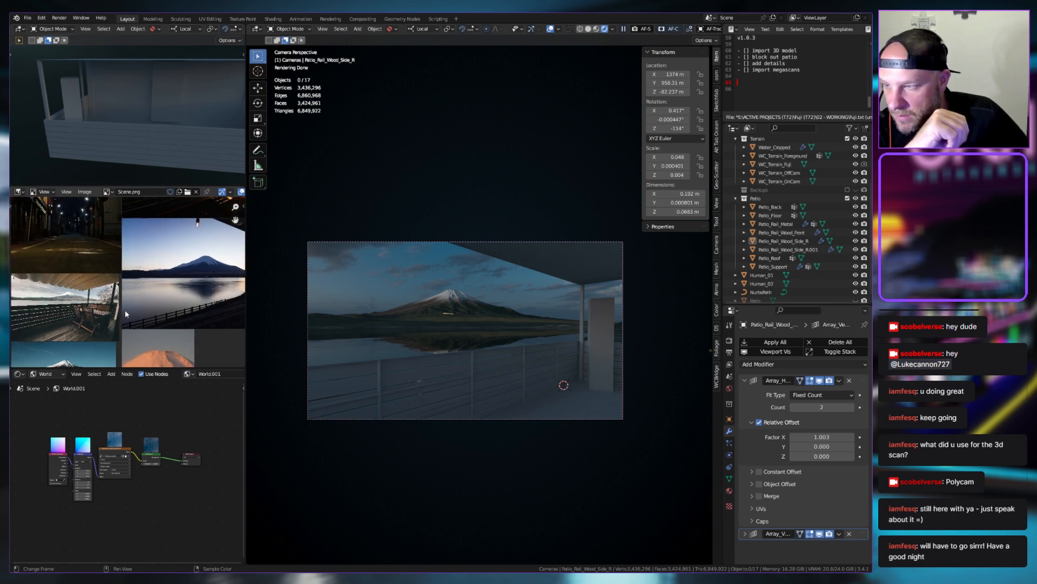
scroll(125, 310, up, 1)
scroll(138, 319, up, 1)
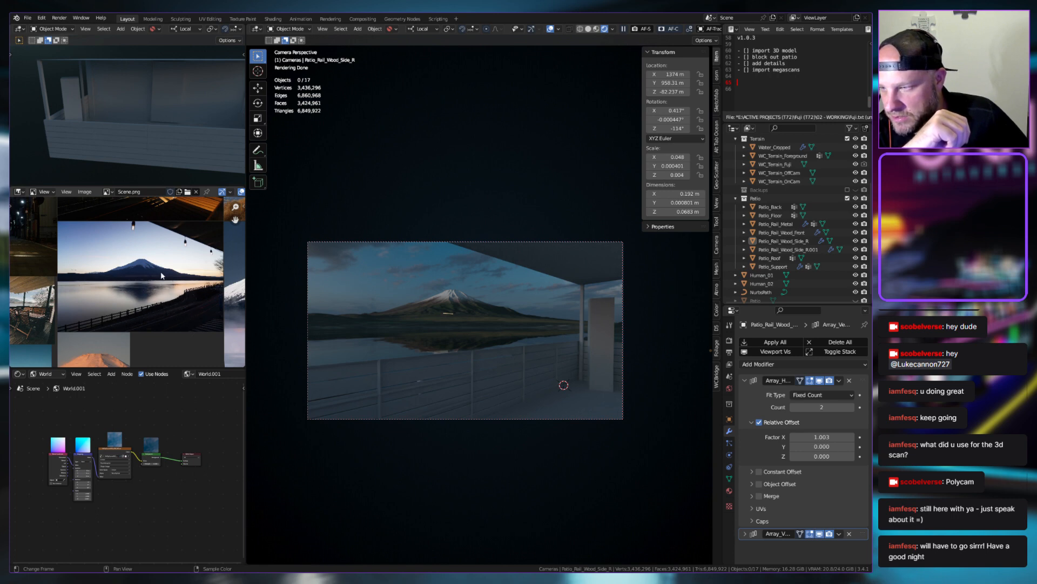
scroll(161, 275, up, 1)
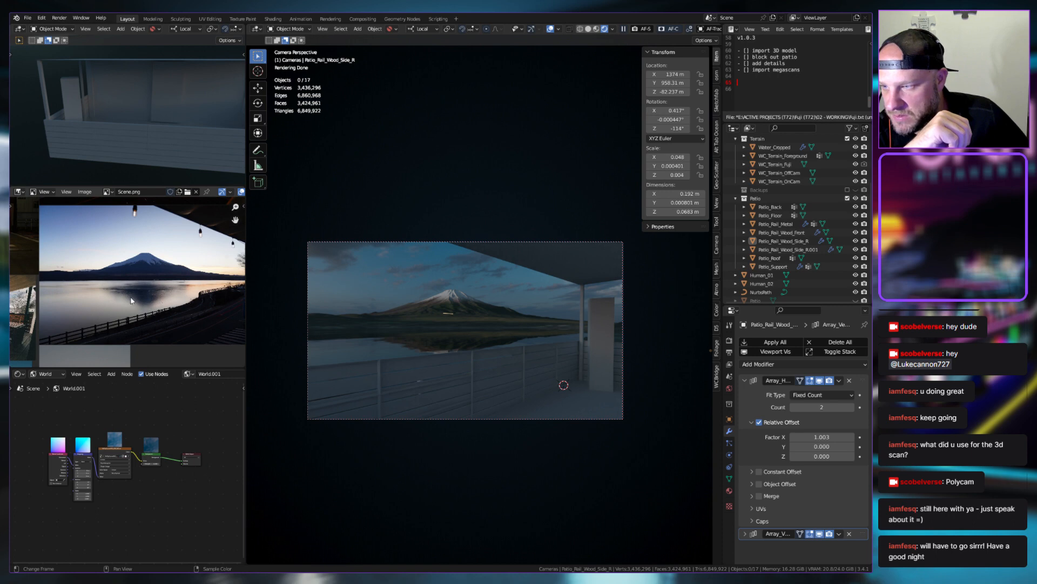
scroll(146, 299, down, 2)
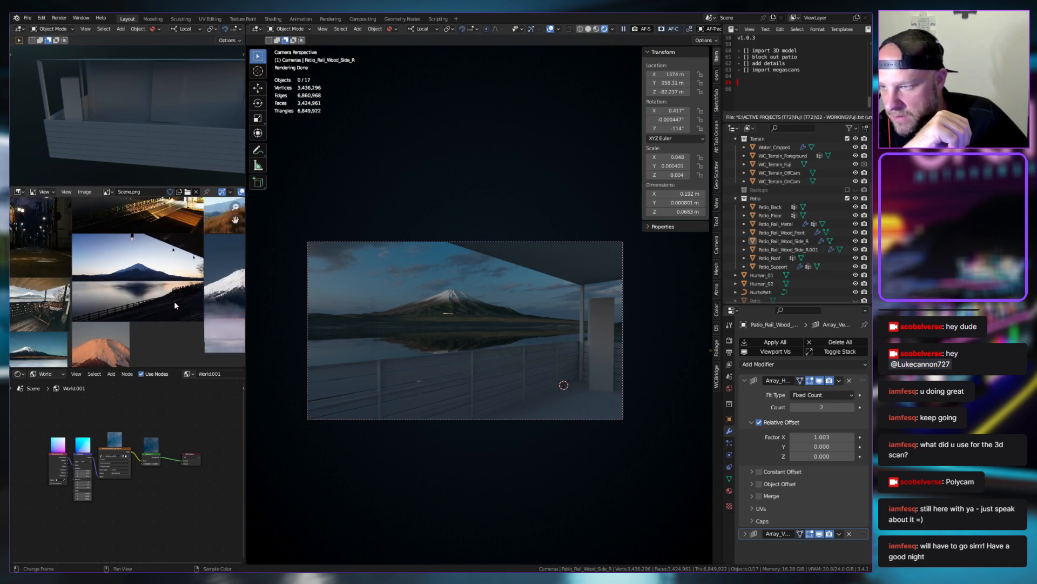
scroll(174, 300, up, 3)
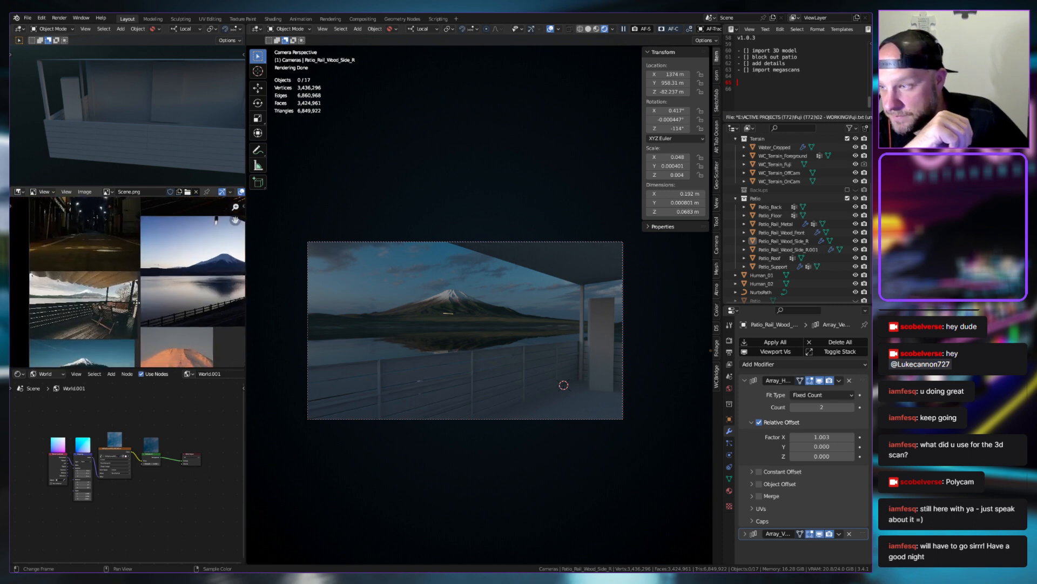
scroll(149, 300, up, 2)
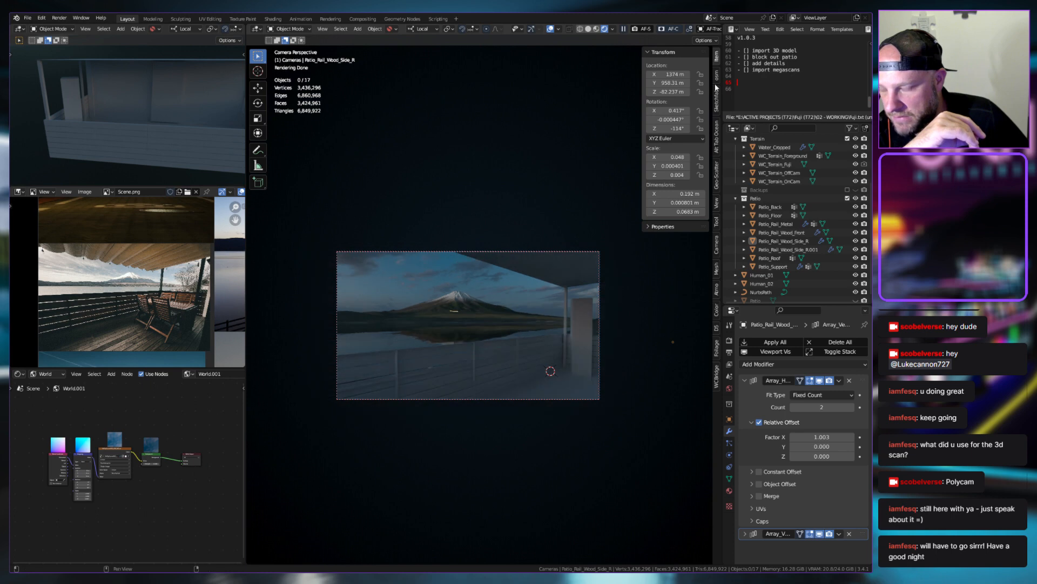
Make two duplicates of the Cam_01_Patio camera, leaving both in the original's position
scroll(777, 157, up, 5)
click(770, 156)
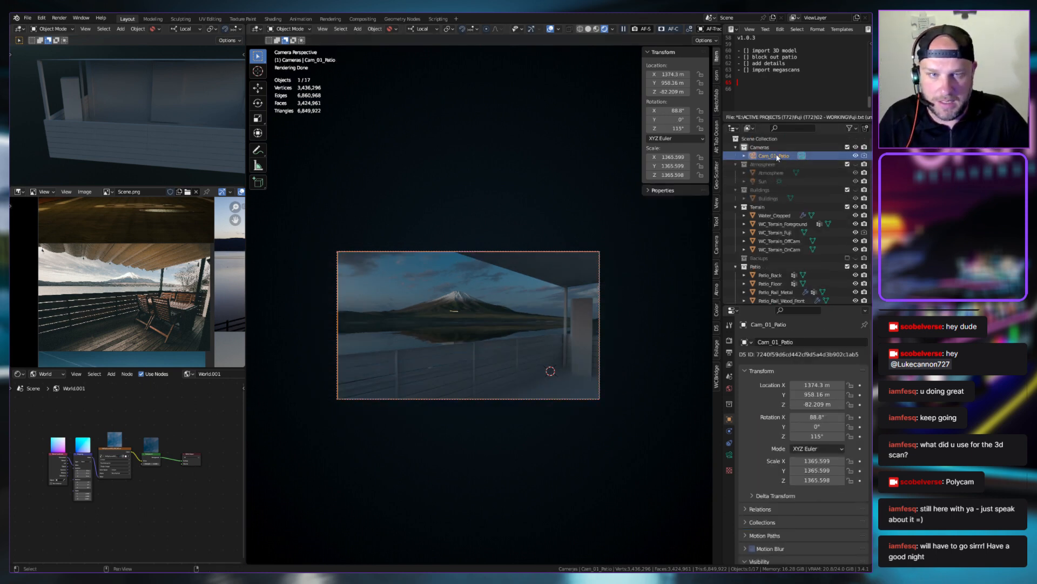
key(shift+d)
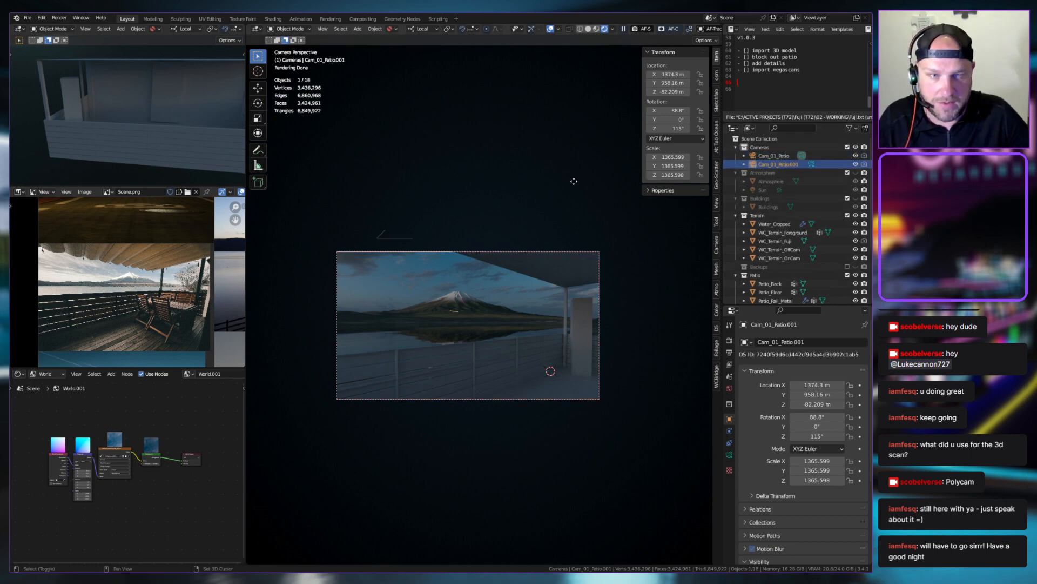
right_click(615, 204)
right_click(591, 199)
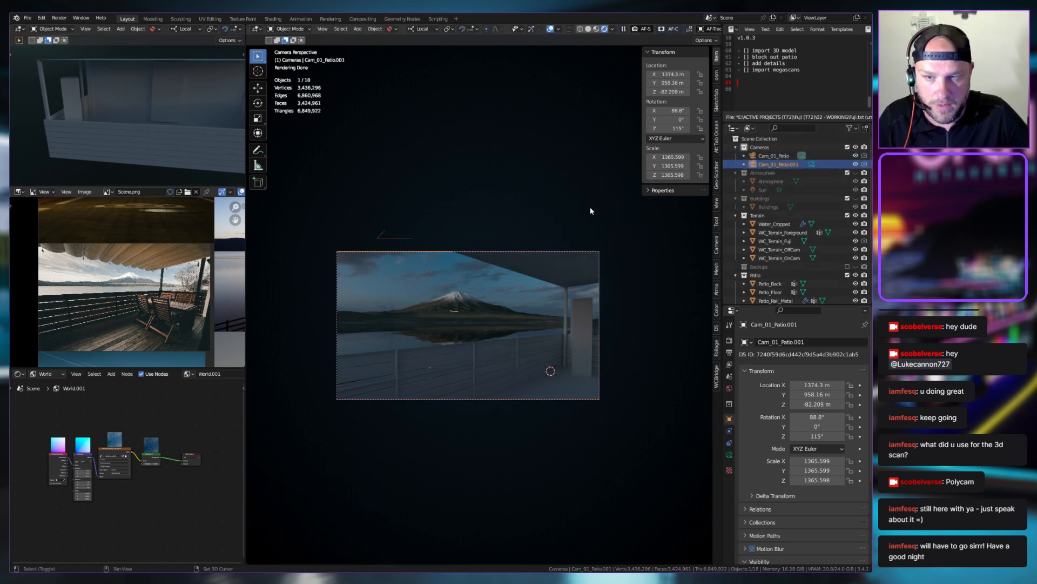
key(shift+d)
right_click(589, 212)
click(771, 155)
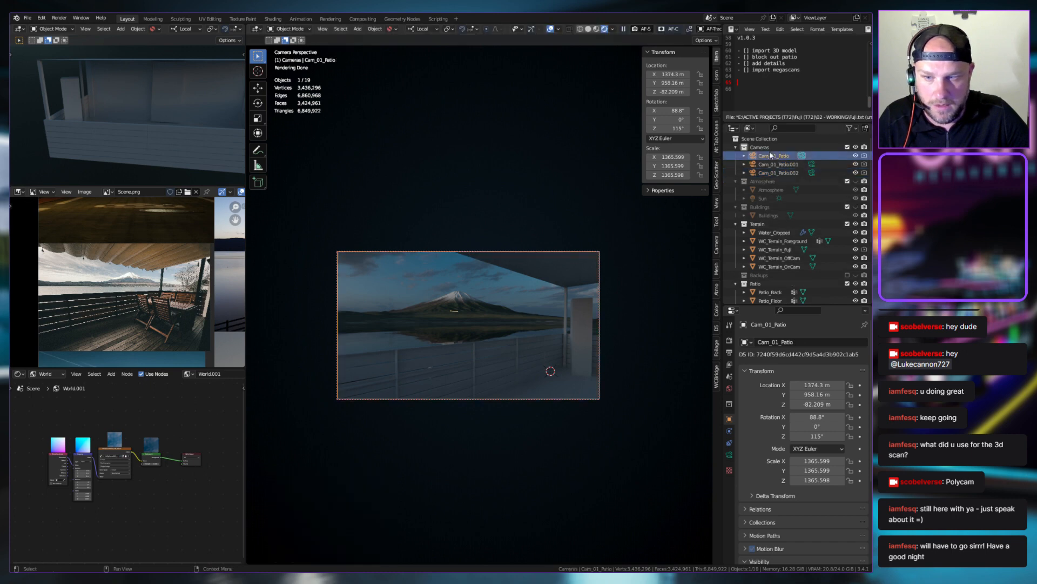
Rename the first duplicated camera, Cam_01_Patio.001, as Cam_02_Patio_Close
click(791, 165)
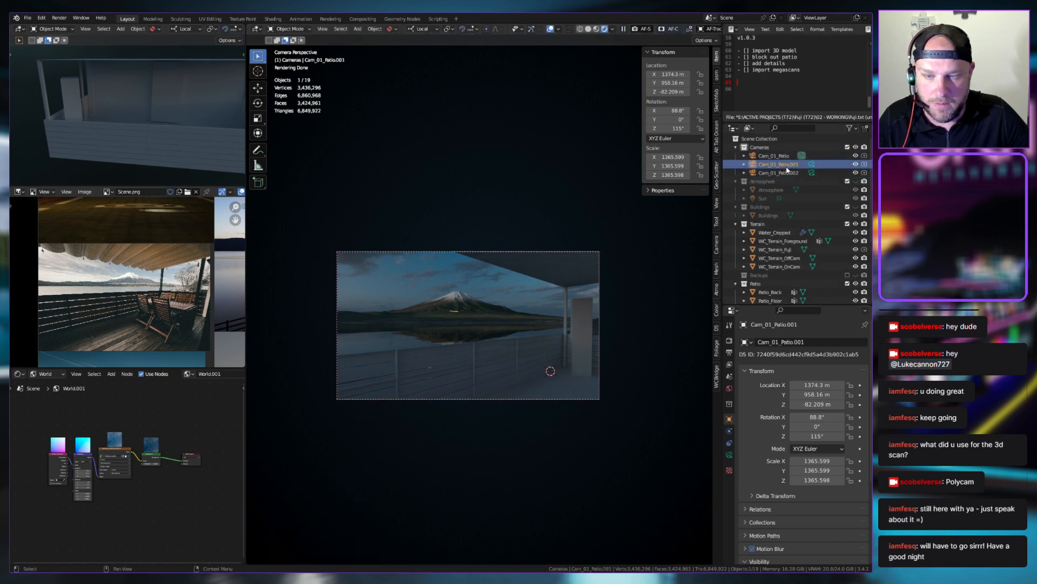
double_click(785, 164)
click(783, 164)
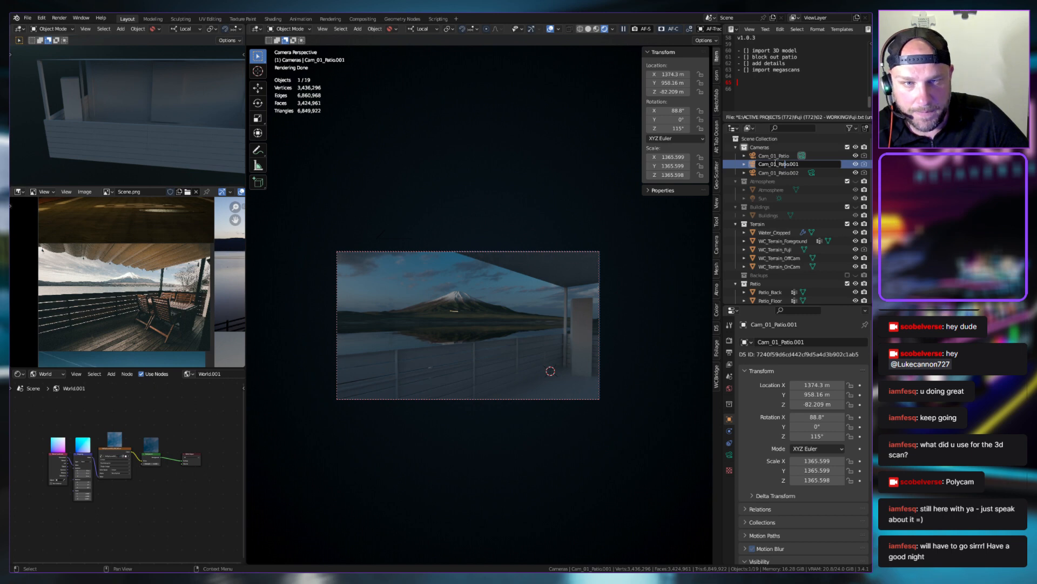
drag(799, 164, 788, 164)
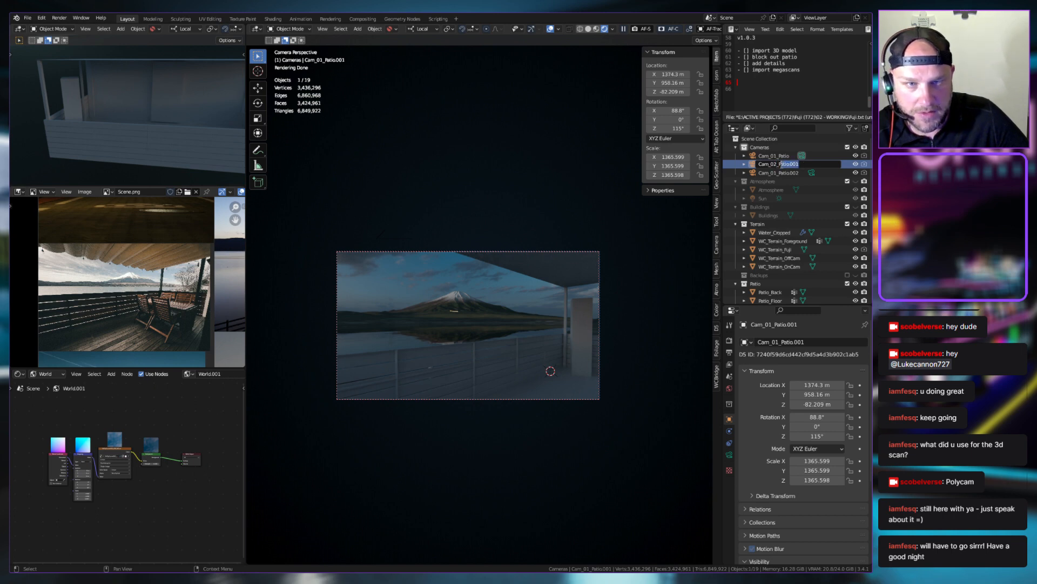
key(BackSpace)
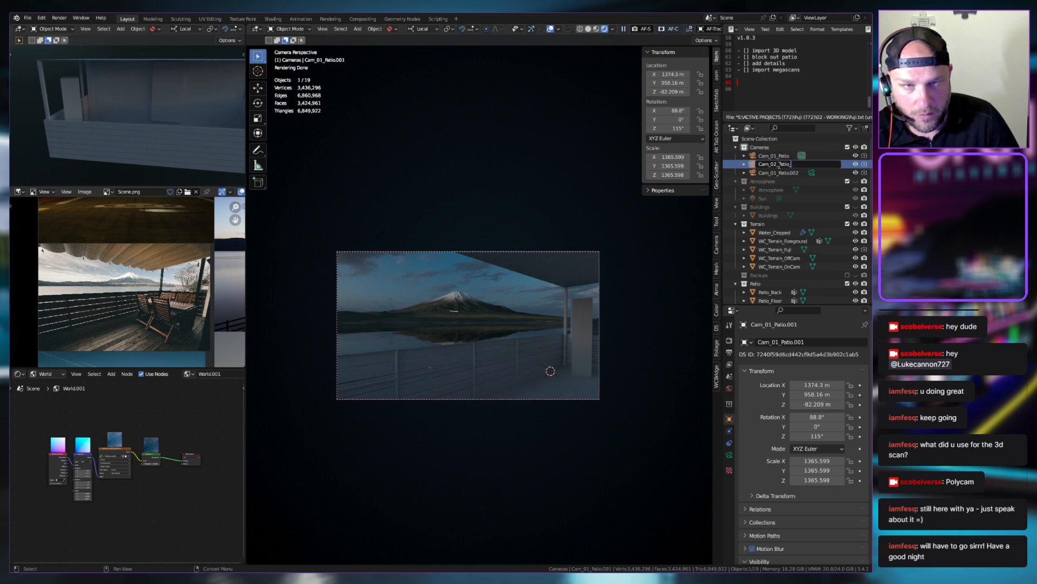
text(_Close)
key(Return)
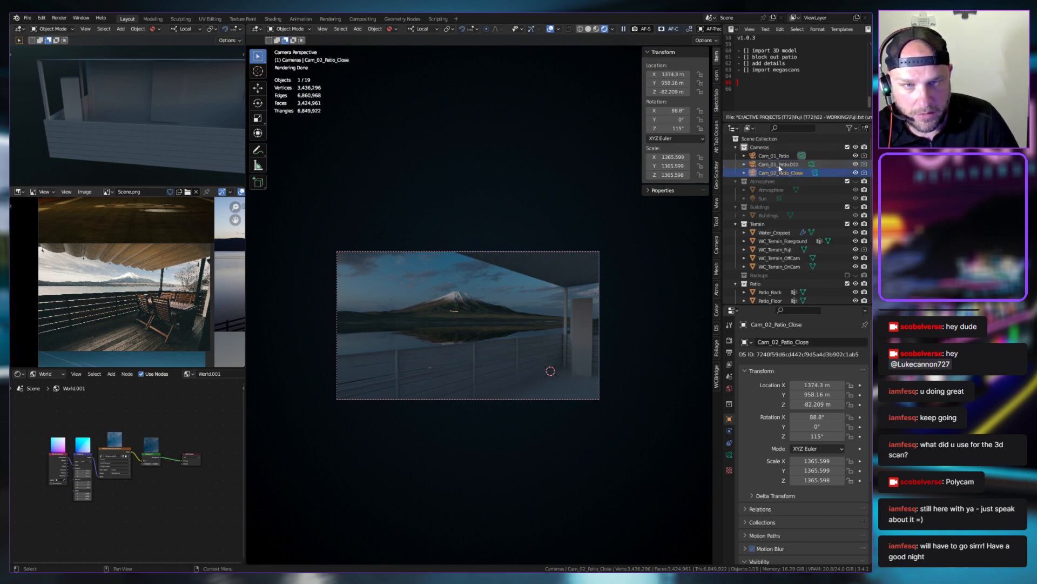
Rename the second duplicated camera, Cam_01_Patio.002, as Cam_0_Patio_Wide
click(780, 164)
double_click(778, 165)
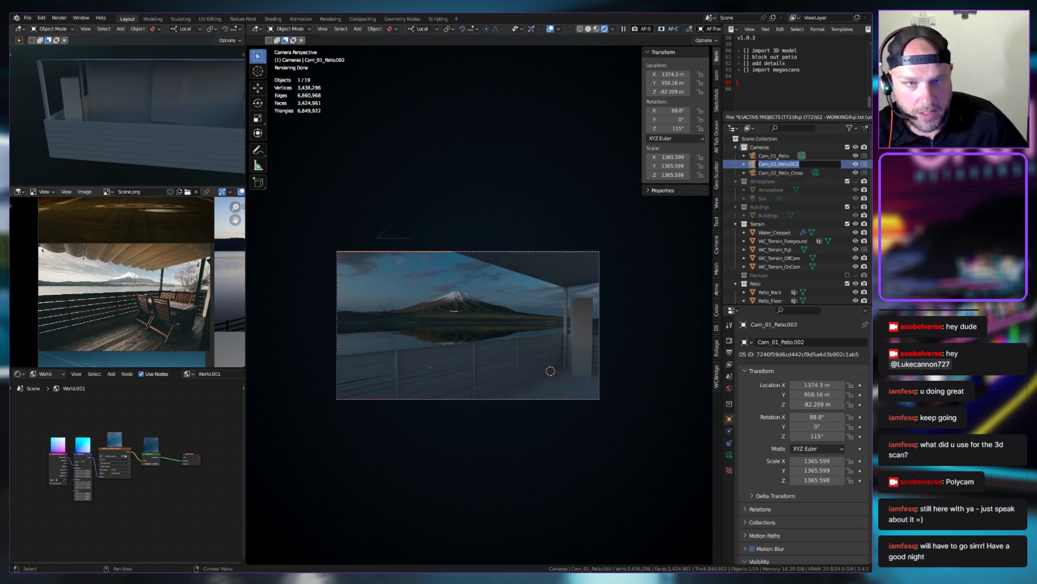
text(Cam_03)
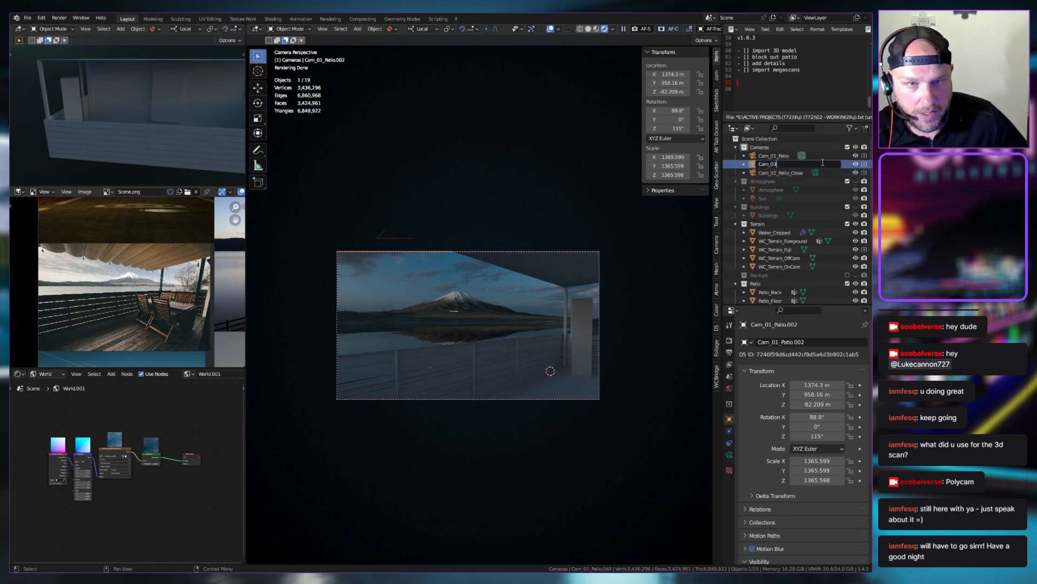
key(BackSpace)
key(BackSpace)
key(BackSpace)
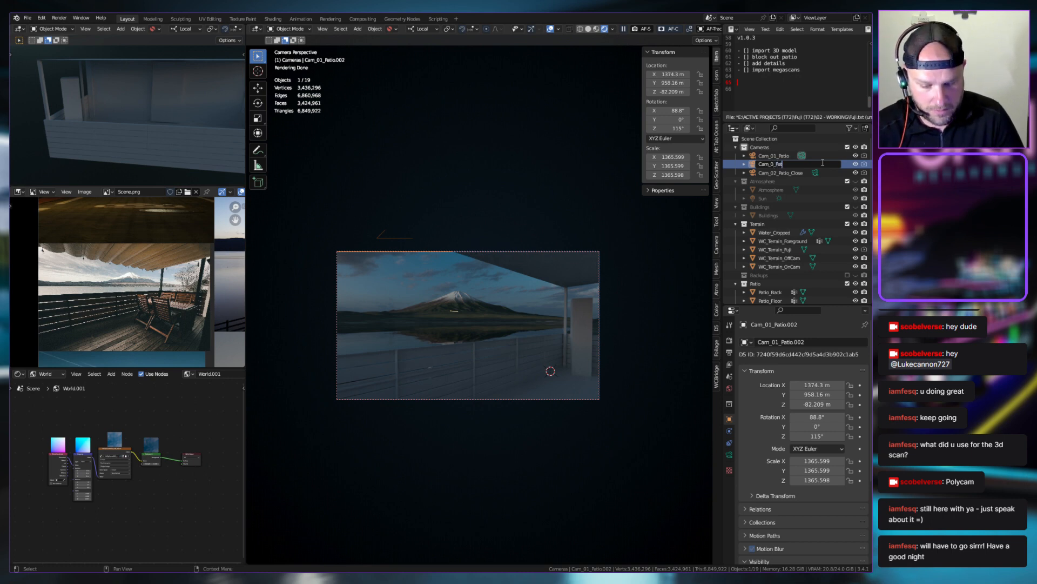
text(_Patio_F)
key(BackSpace)
text(Wide)
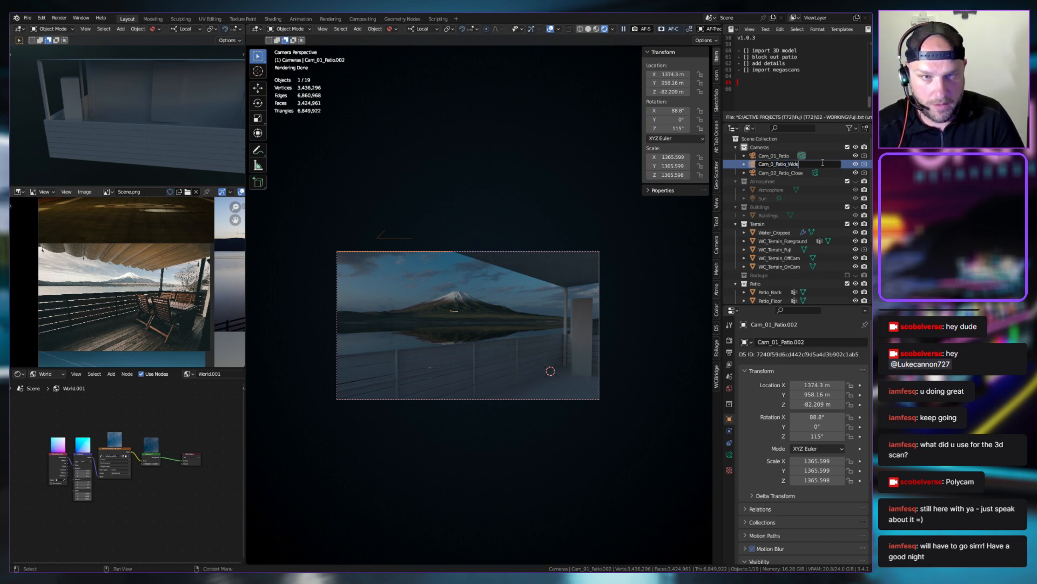
key(Return)
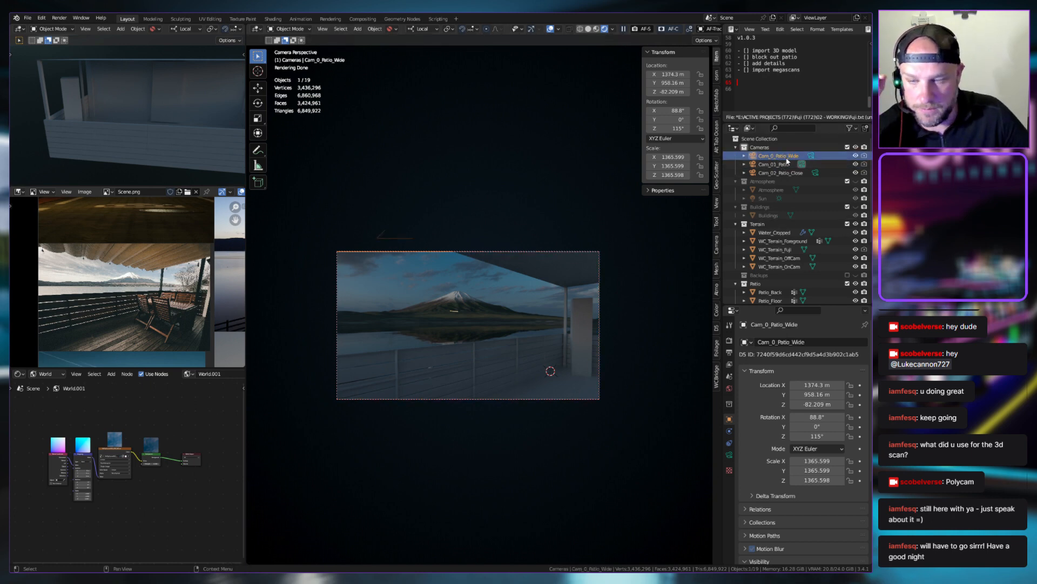
Make Cam_0_Patio_Wide the active scene camera and set its focal length to 14 mm
click(811, 155)
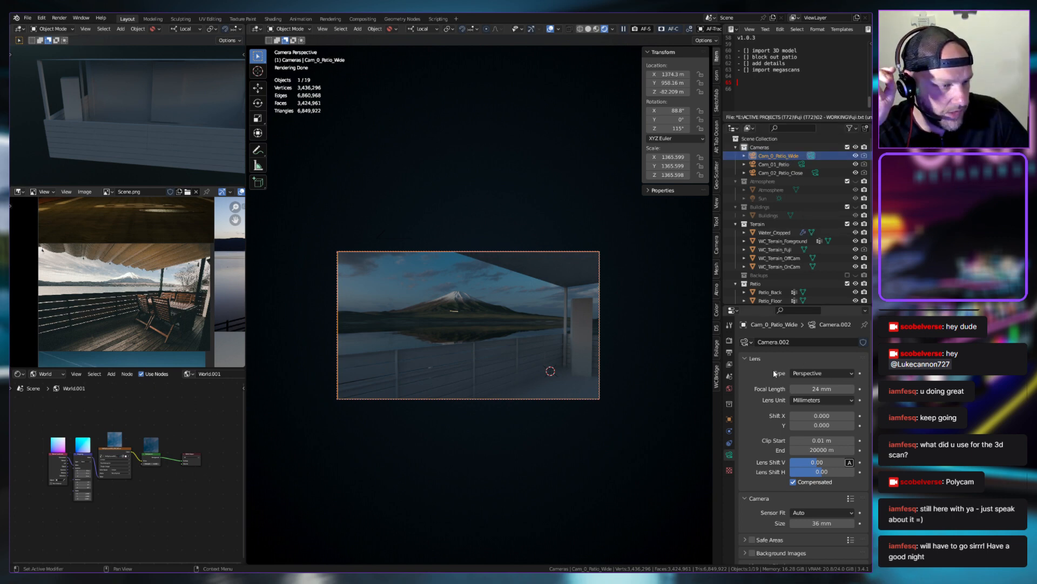
click(820, 389)
text(15)
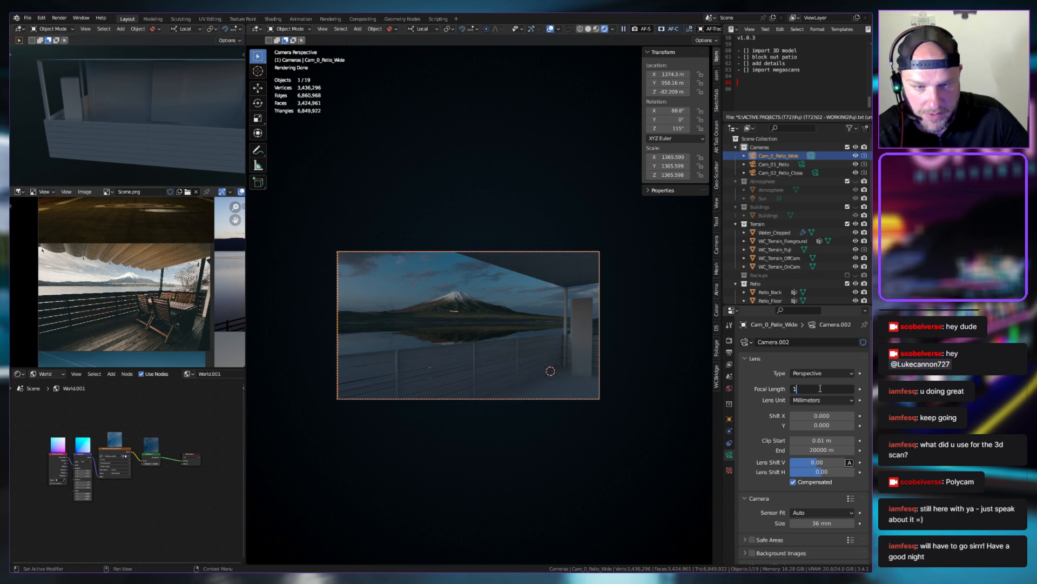
key(Return)
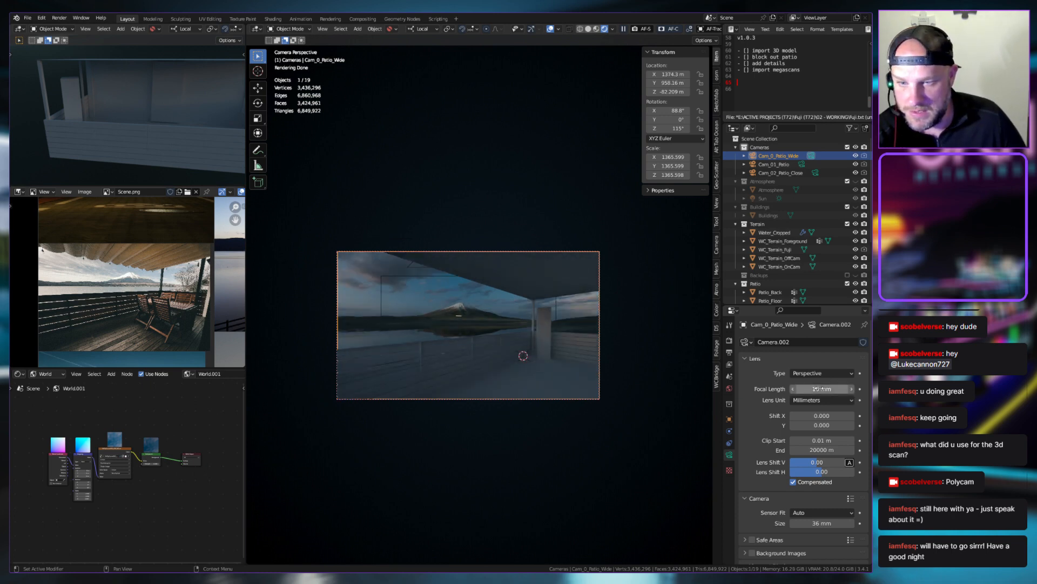
click(820, 388)
text(14)
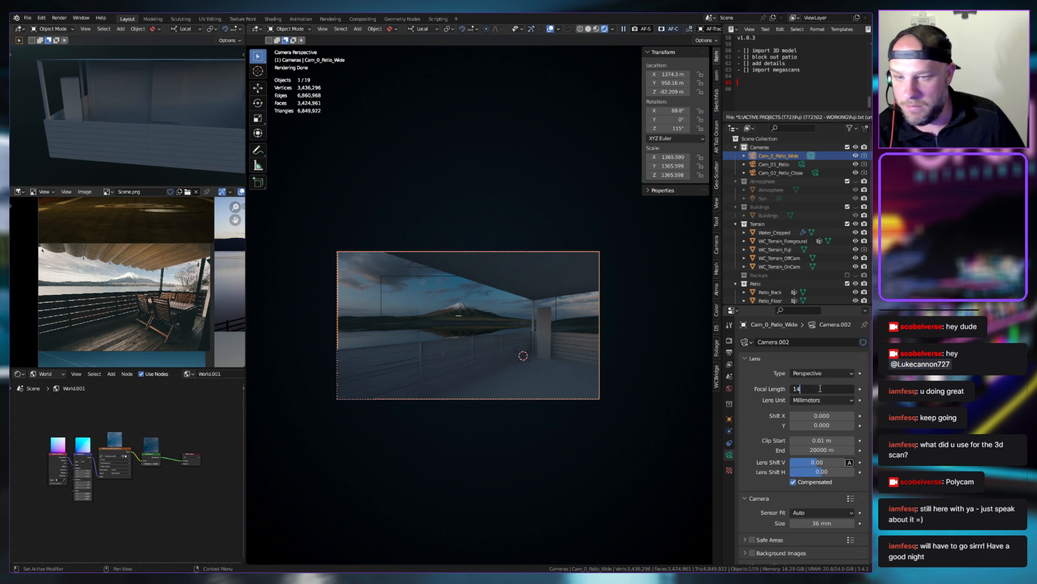
key(Return)
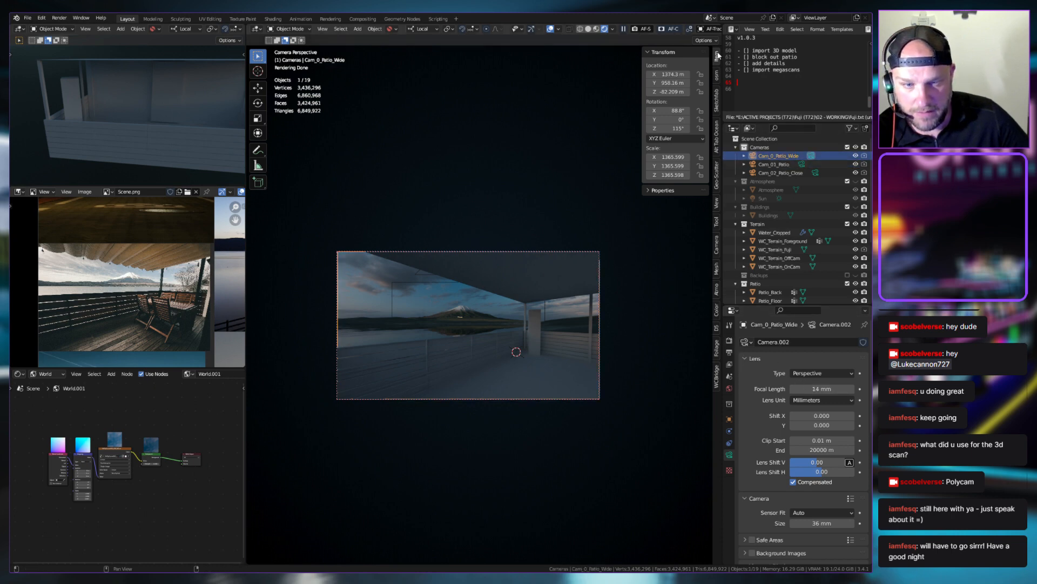
Fine-tune the wide camera's framing through its Y location, a Z location of -82.209 m and a Z rotation of 114°
mouse_move(673, 92)
mouse_down()
mouse_move(695, 92)
mouse_move(675, 91)
mouse_up()
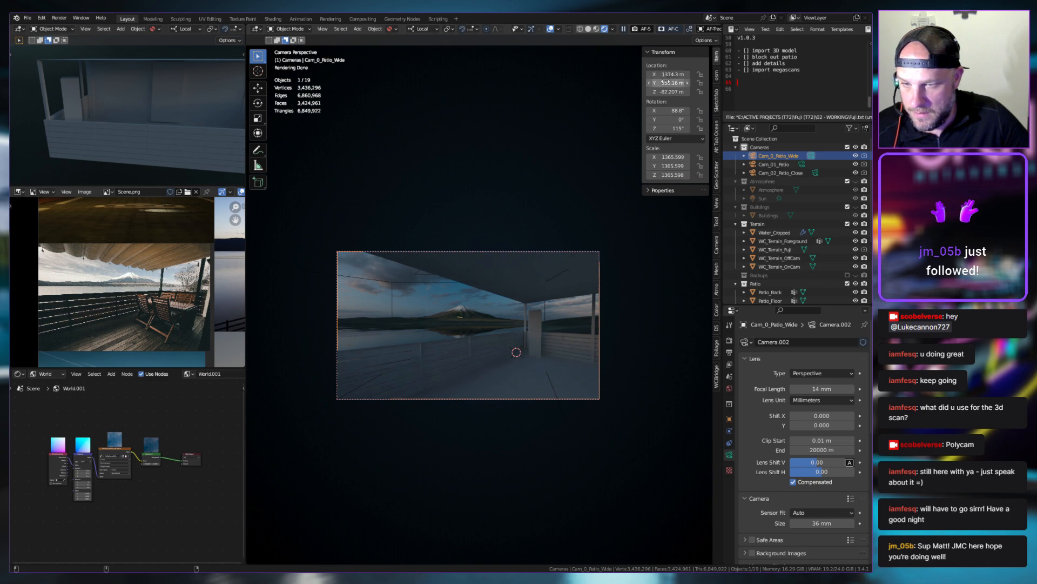
click(687, 82)
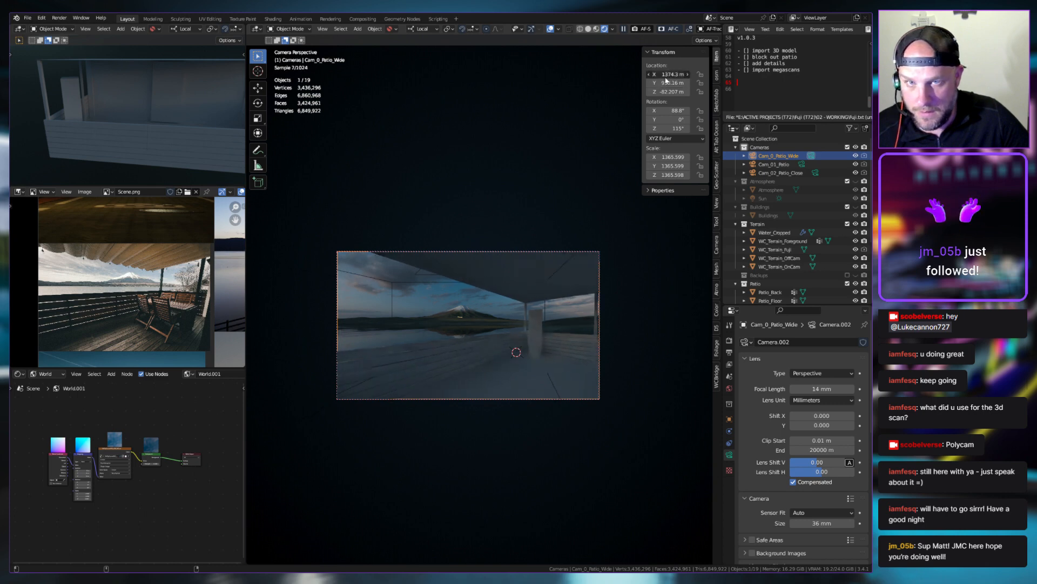
click(650, 82)
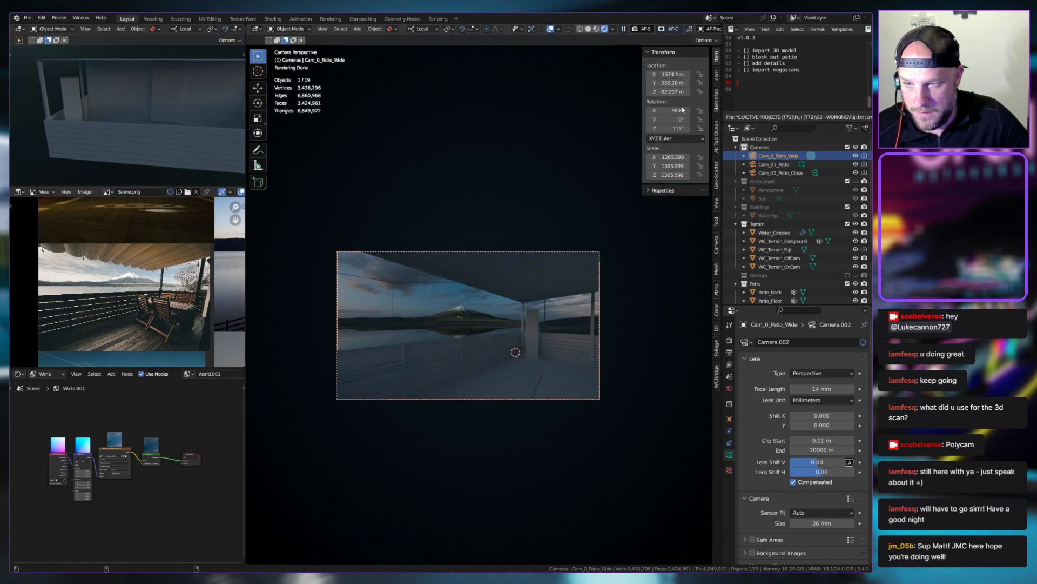
click(687, 128)
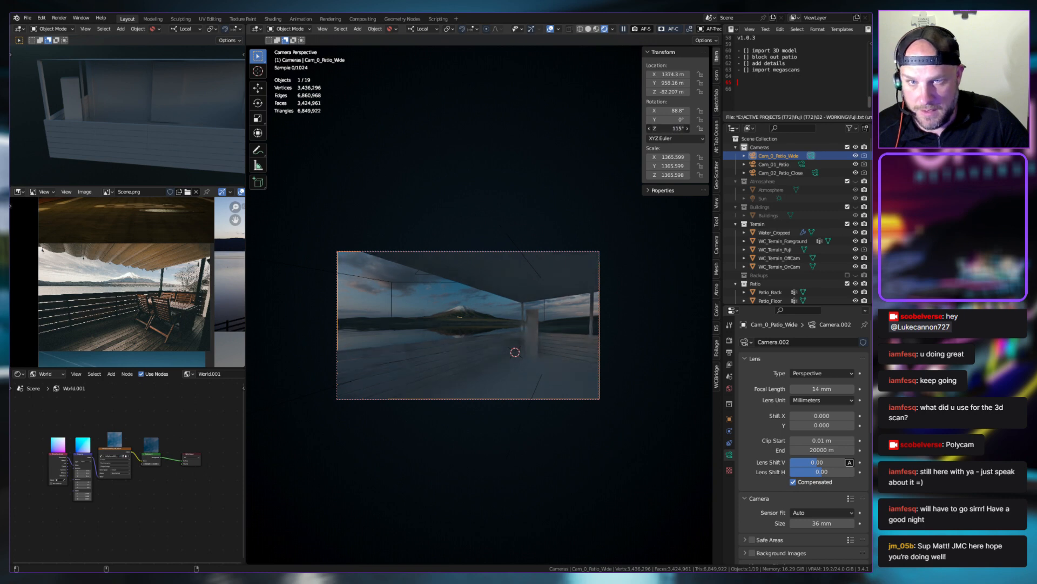
drag(676, 129, 667, 129)
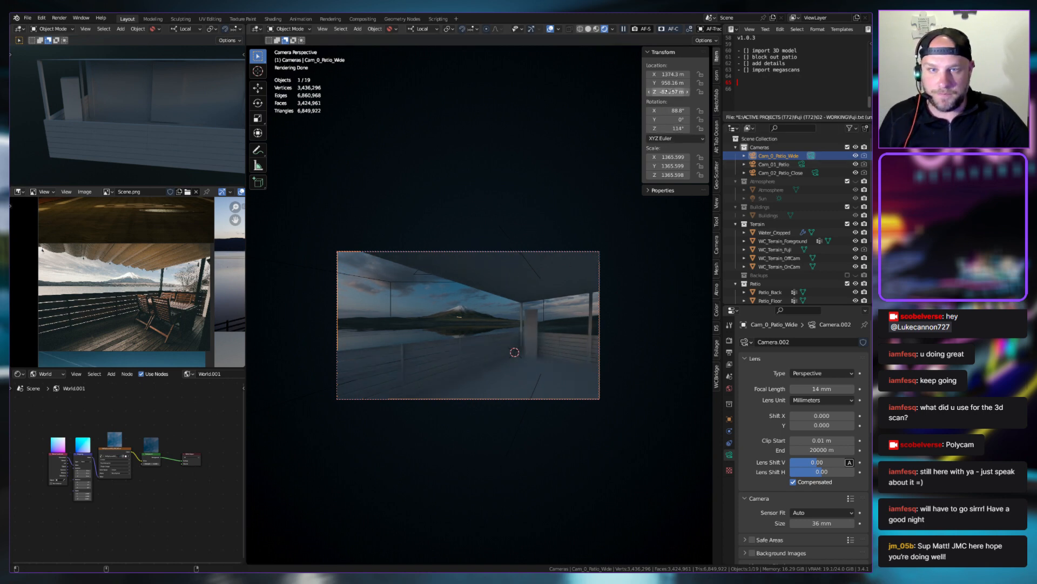
drag(670, 92, 671, 91)
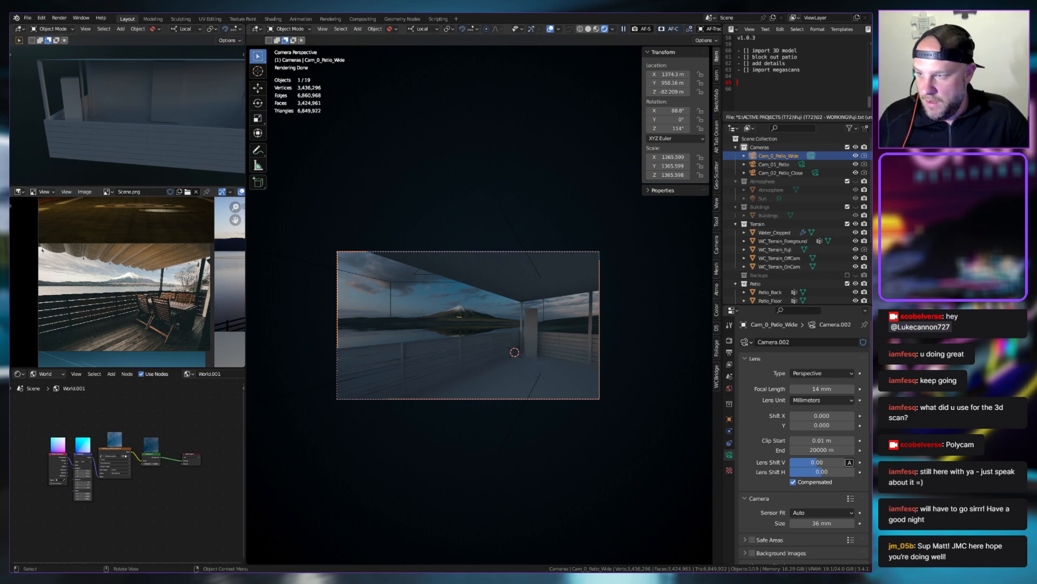
Select Cam_0_Patio_Wide and try different vertical lens shift values, such as -0.11, on its compensated lens
scroll(128, 281, down, 1)
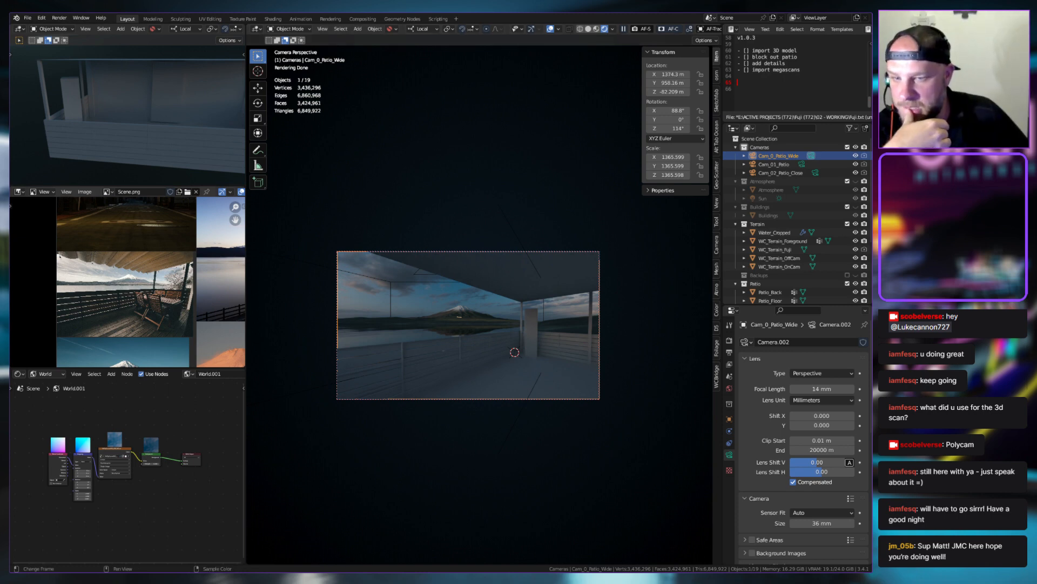
click(706, 413)
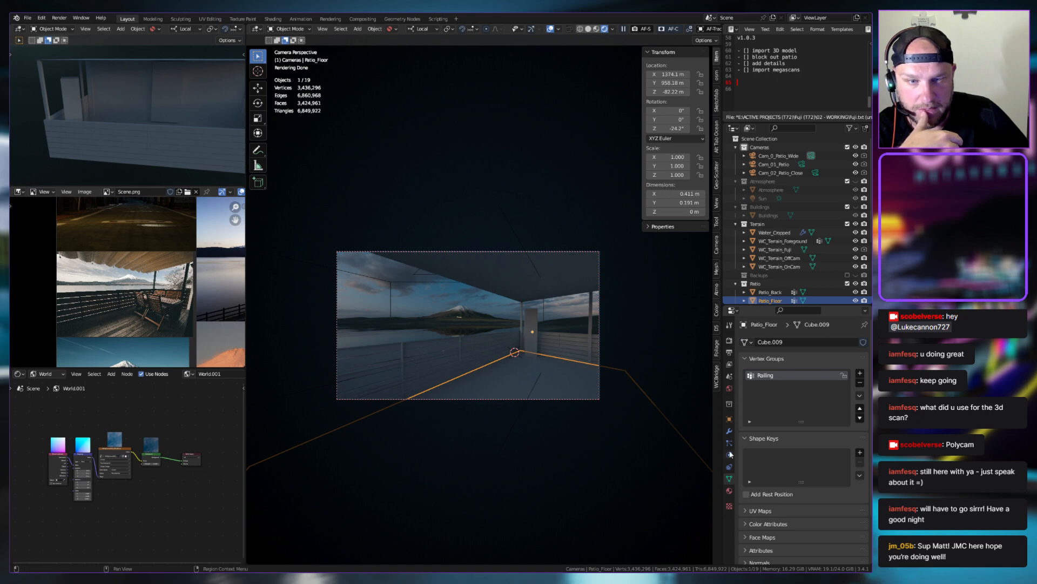
click(782, 173)
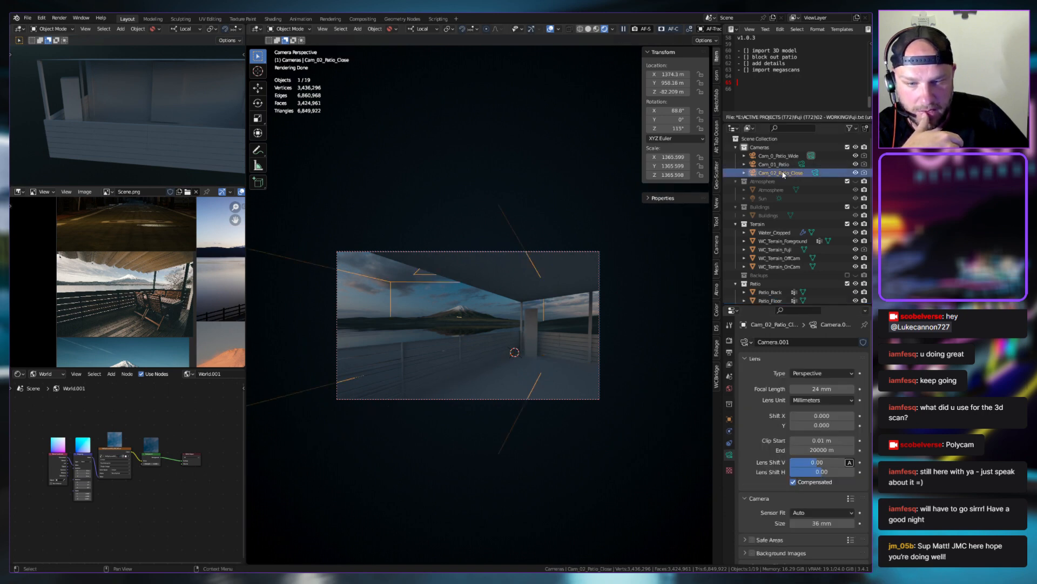
click(784, 156)
scroll(767, 388, down, 2)
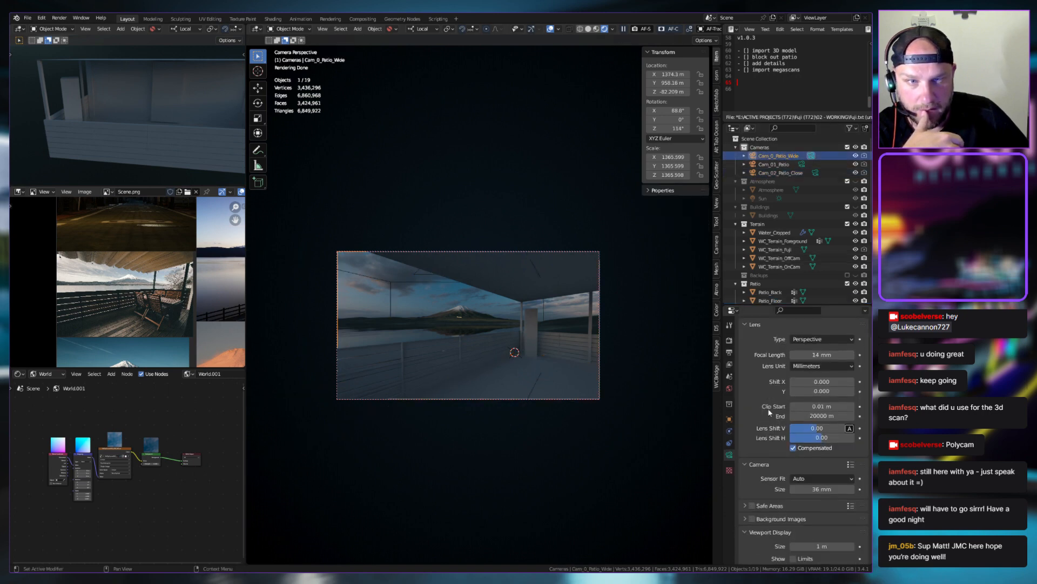
scroll(766, 391, up, 1)
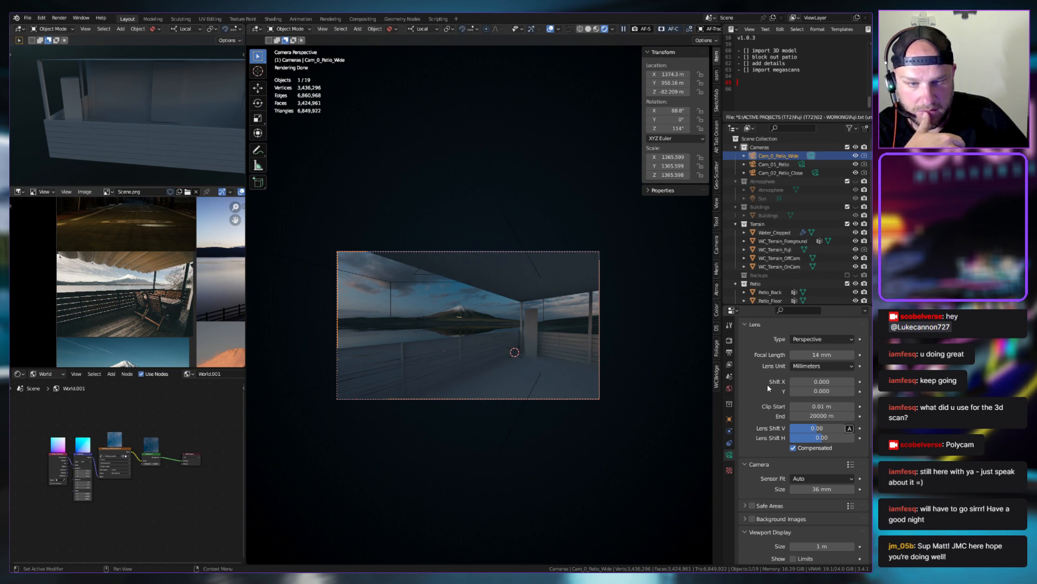
drag(817, 428, 781, 428)
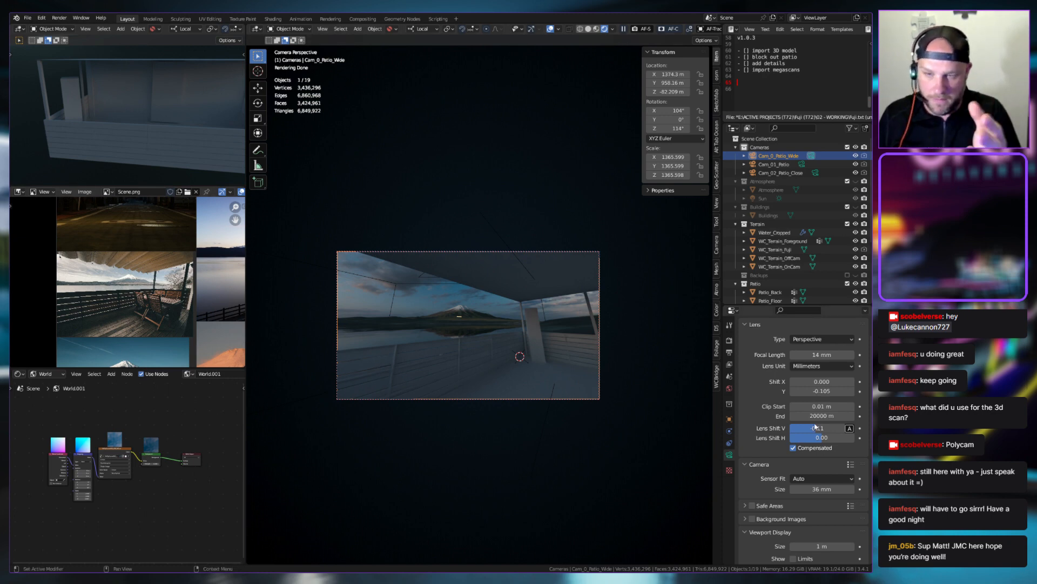
drag(819, 428, 796, 428)
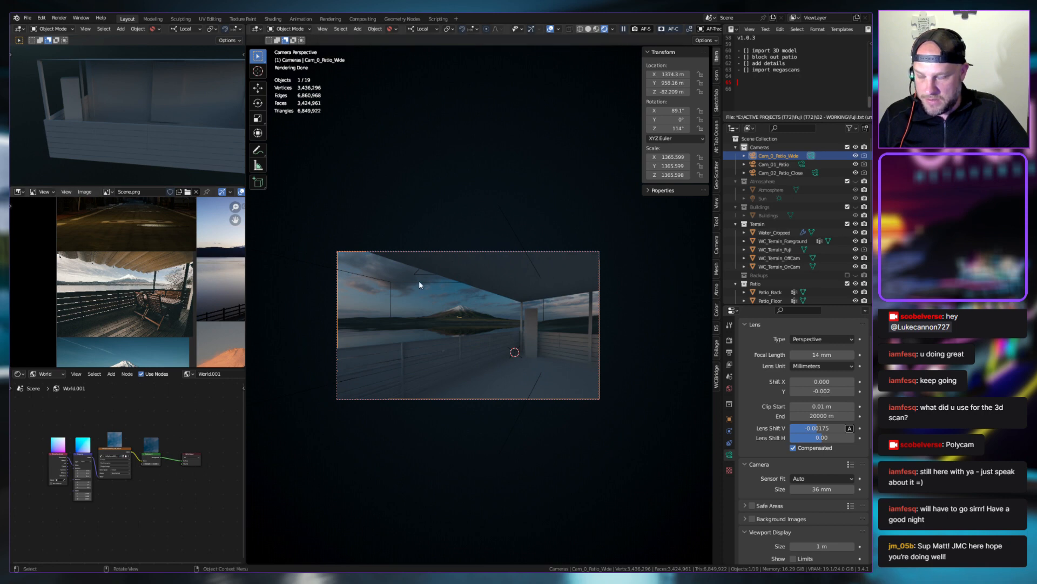
Try the automatic vertical lens shift on Cam_0_Patio_Wide and toggle its compensation
scroll(161, 282, up, 3)
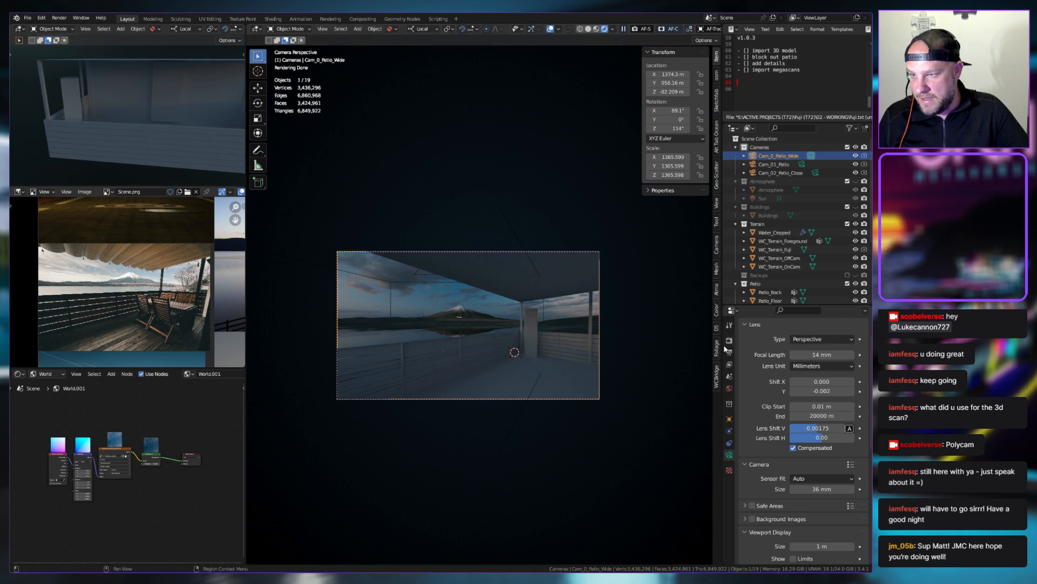
click(850, 428)
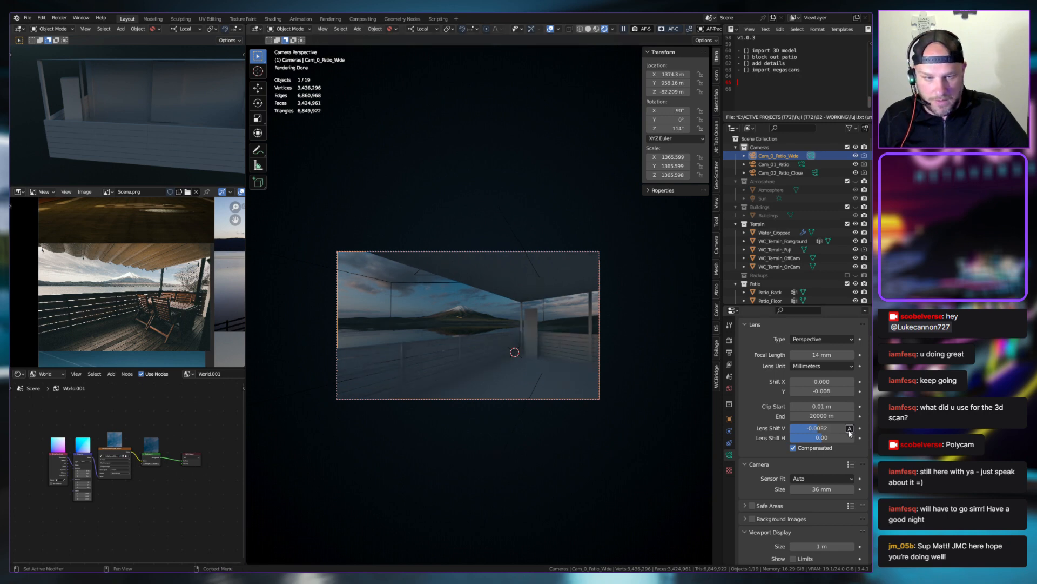
click(793, 448)
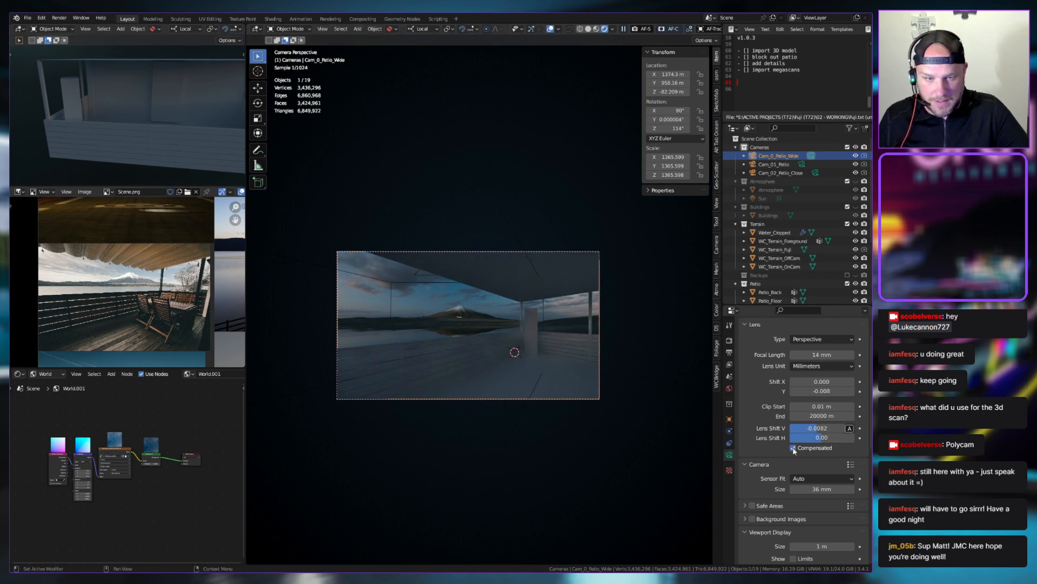
Reset the vertical lens shift of Cam_0_Patio_Wide to 0 and raise it to about 0.03
click(823, 428)
text(0)
key(Return)
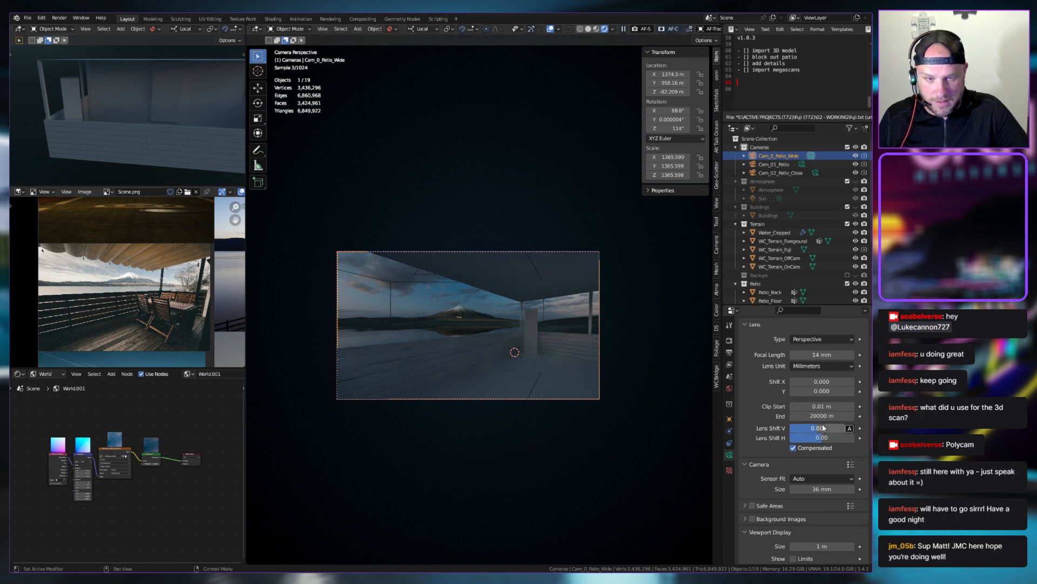
drag(823, 428, 827, 428)
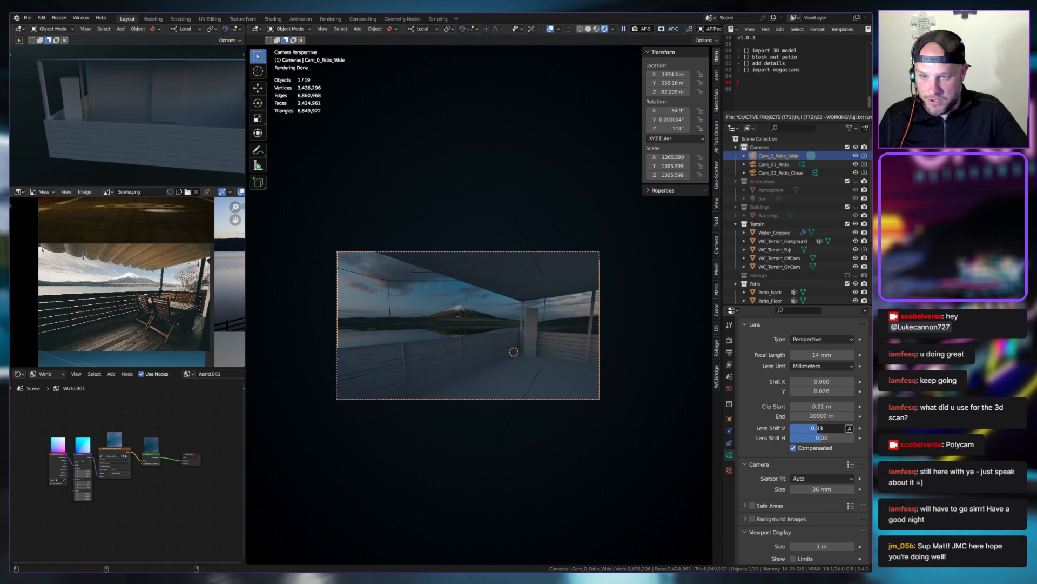
drag(826, 428, 818, 431)
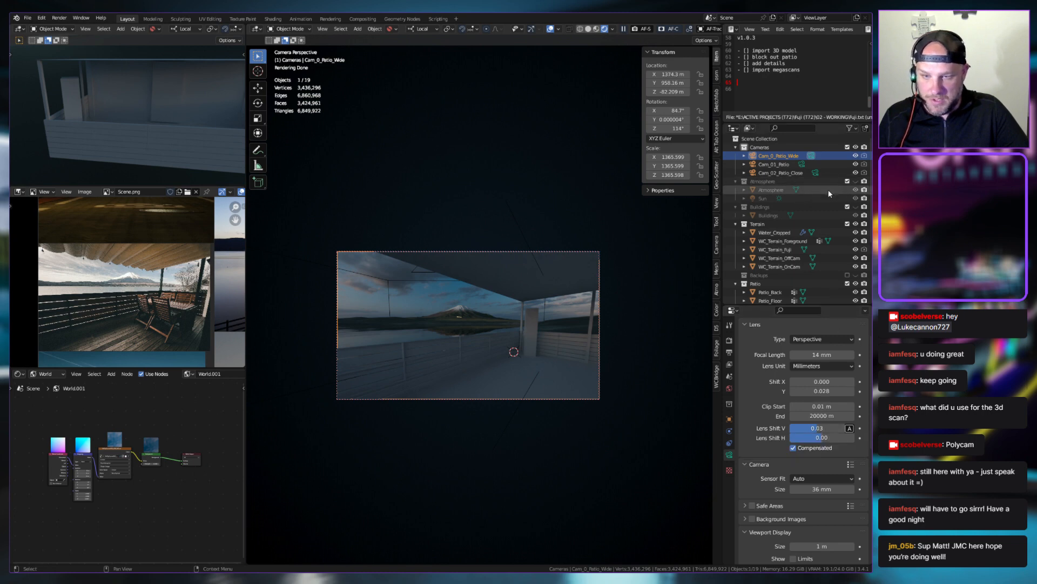
Make Cam_02_Patio_Close the active scene camera and bring up the Fuji railing reference photo for comparison
click(788, 166)
click(801, 174)
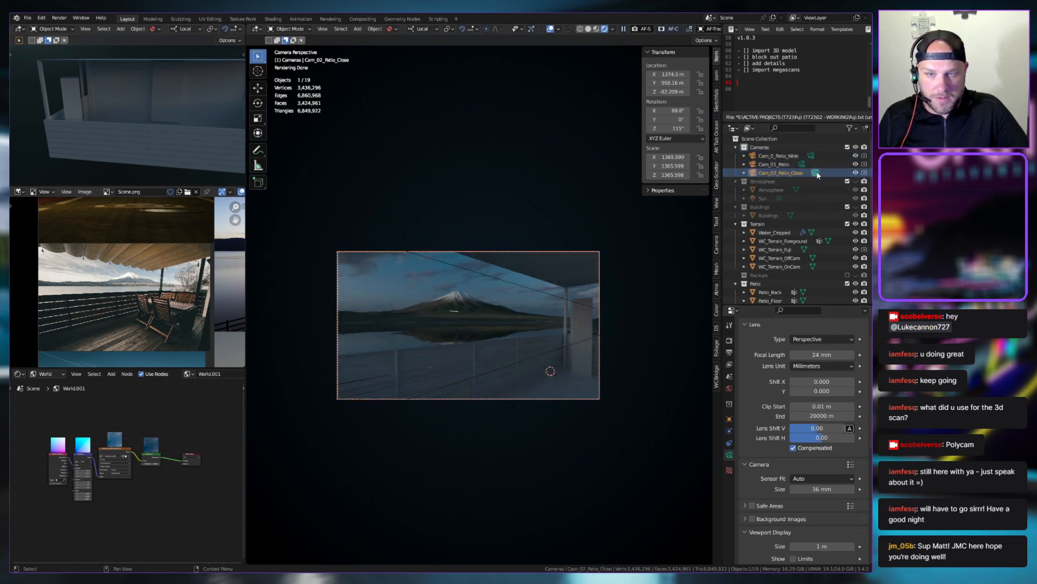
scroll(138, 252, down, 3)
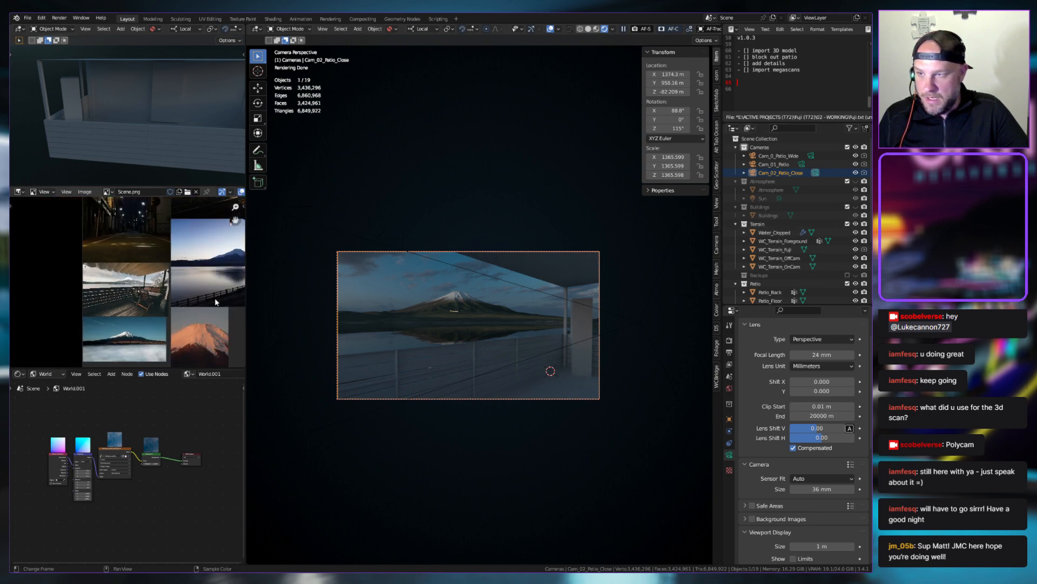
scroll(215, 301, up, 4)
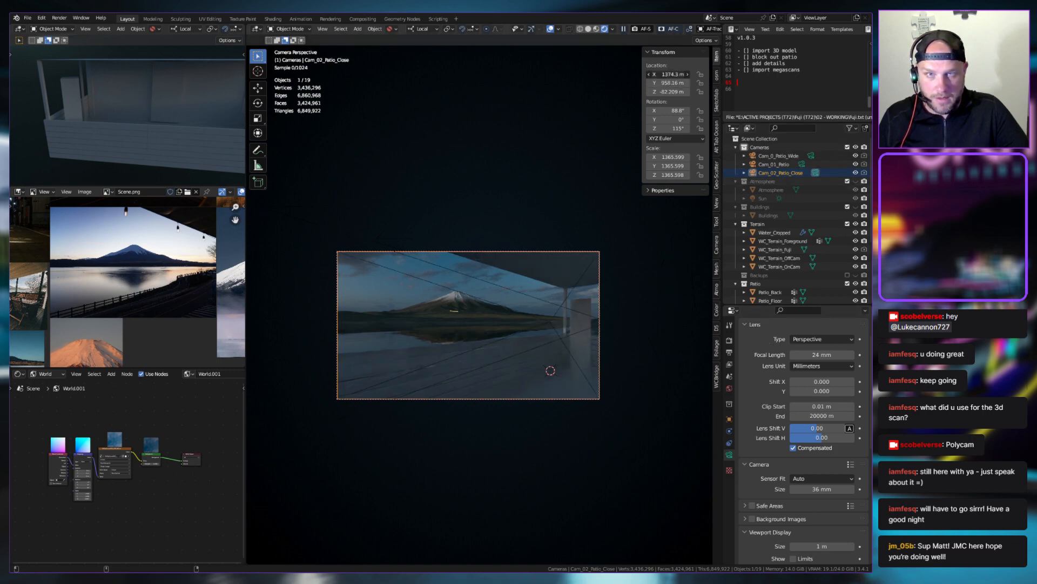
Move Cam_02_Patio_Close toward the railing, to about X 1374.1 m, Y 958.15 m and Z -82.202 m
key(w)
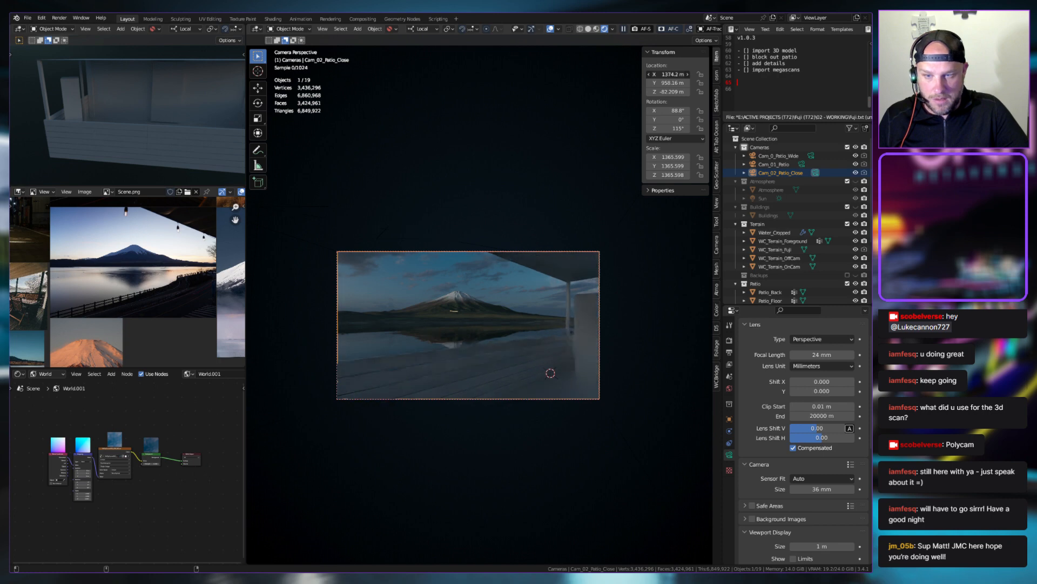
key(w)
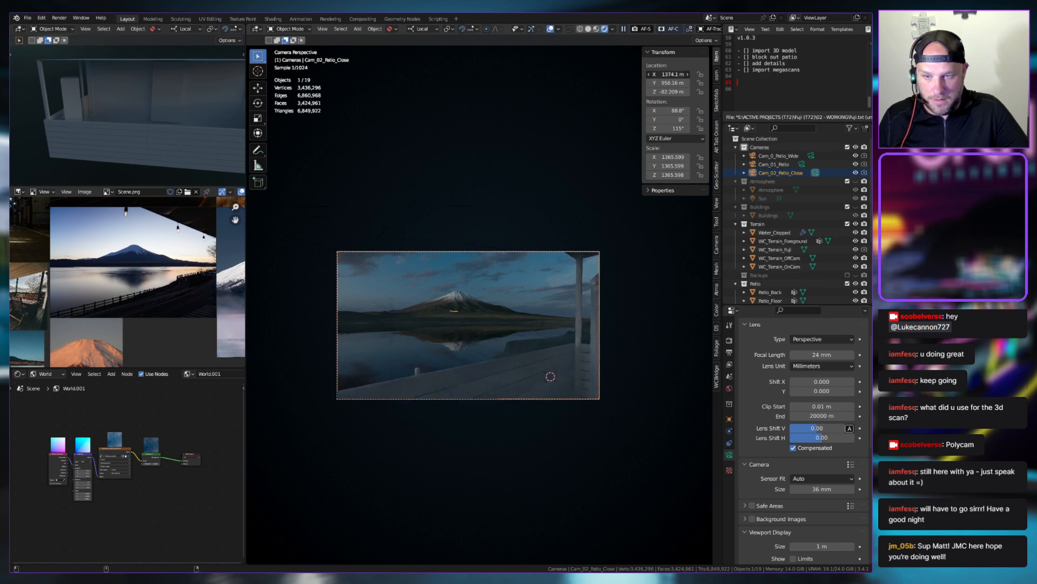
key(w)
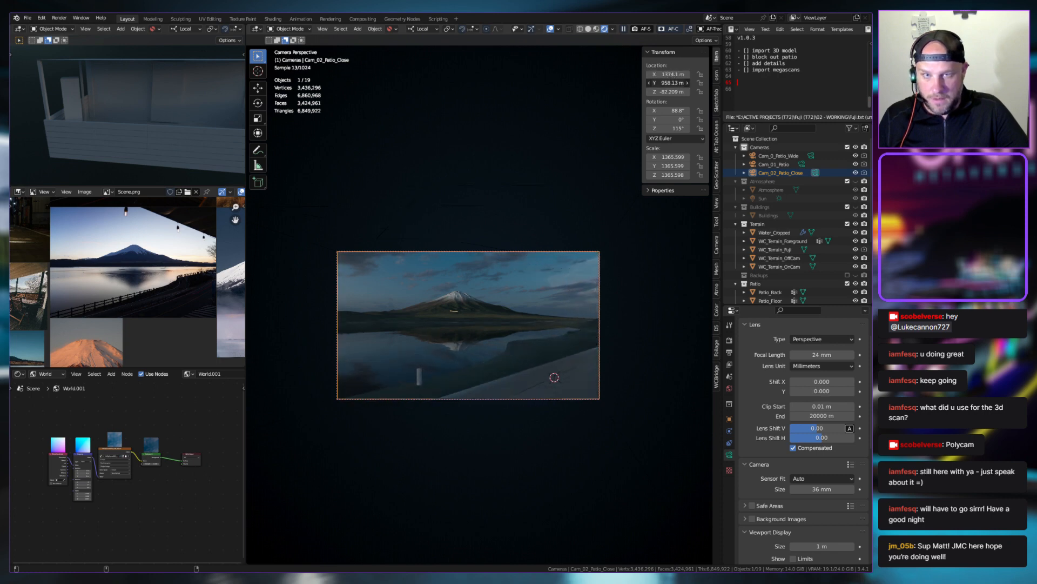
key(s)
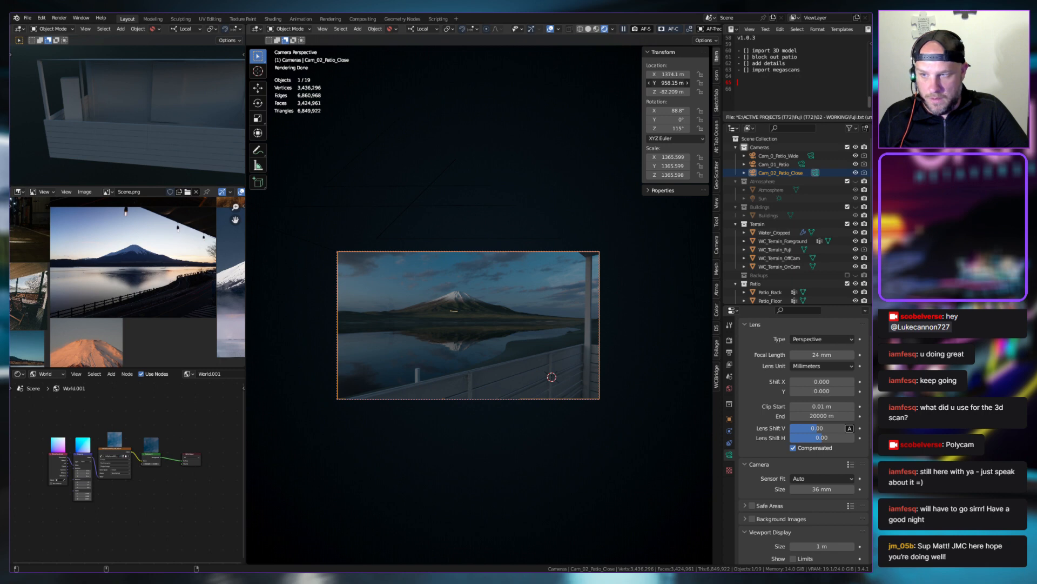
drag(670, 92, 666, 92)
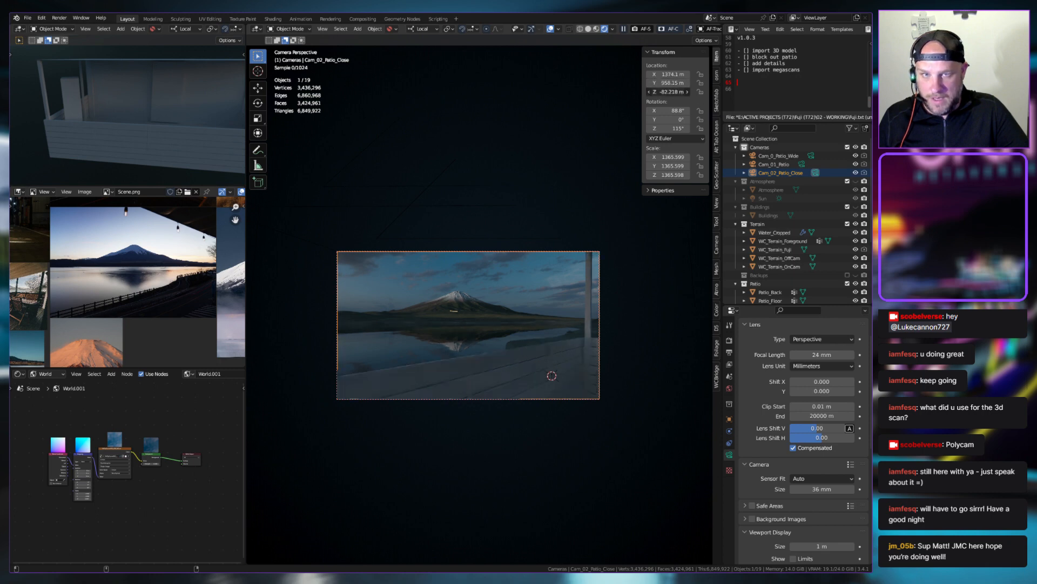
key(e)
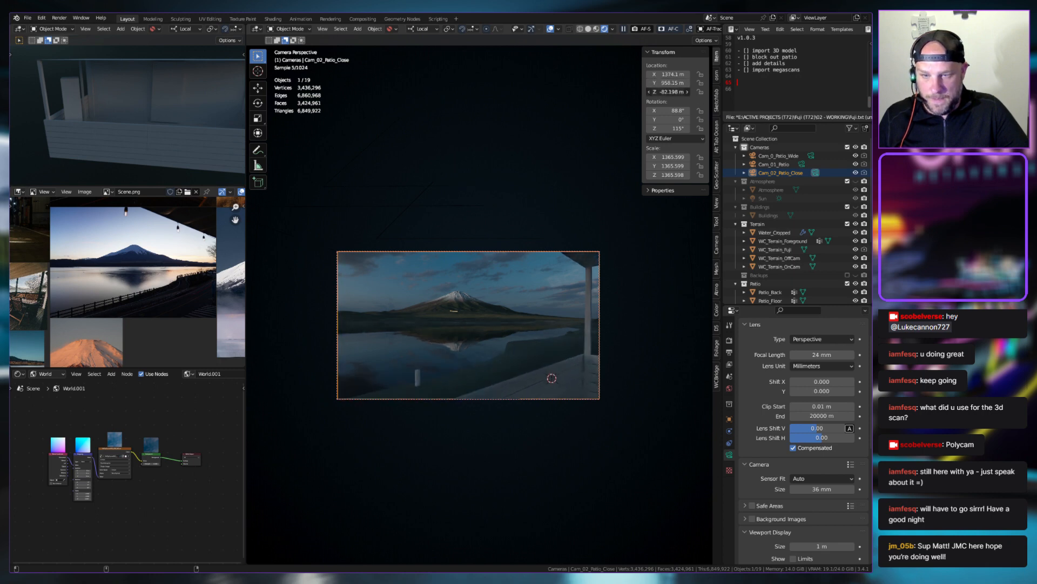
Set the focal length of Cam_02_Patio_Close to 16 mm
click(817, 354)
text(16)
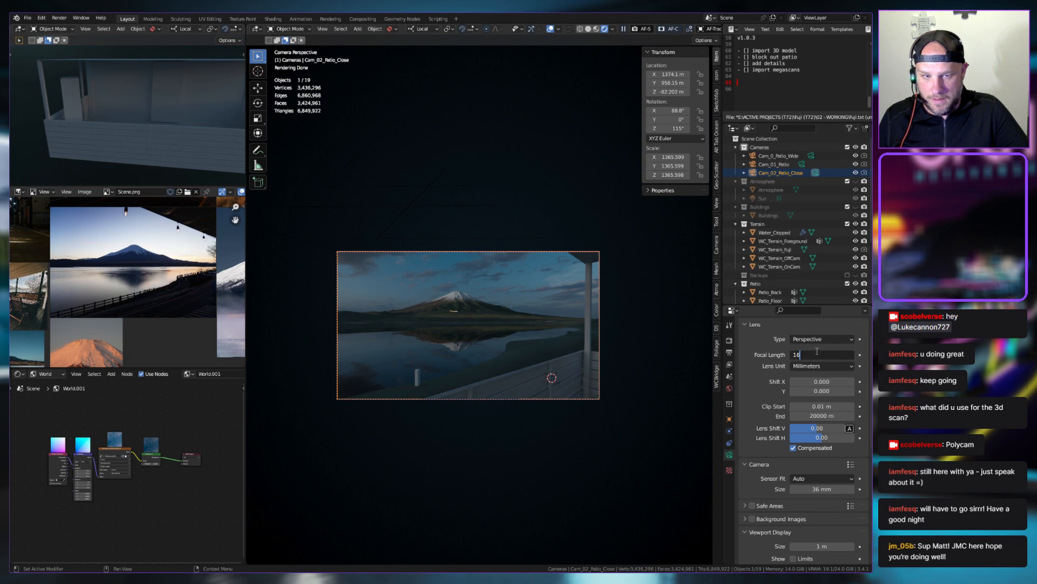
key(Return)
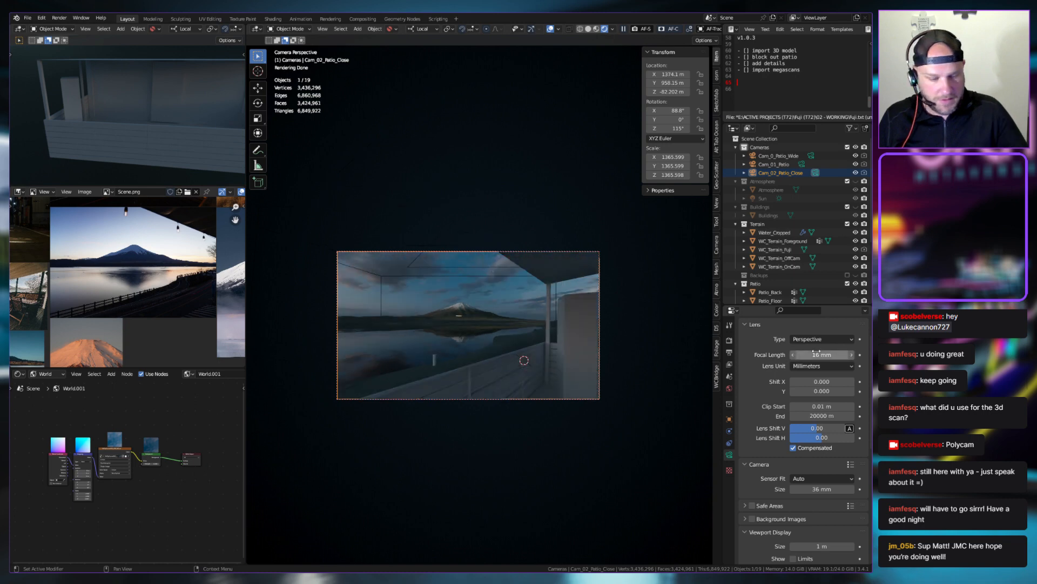
Hide the Human_01 block that obstructs the close camera's view and select Cam_02_Patio_Close again
click(582, 315)
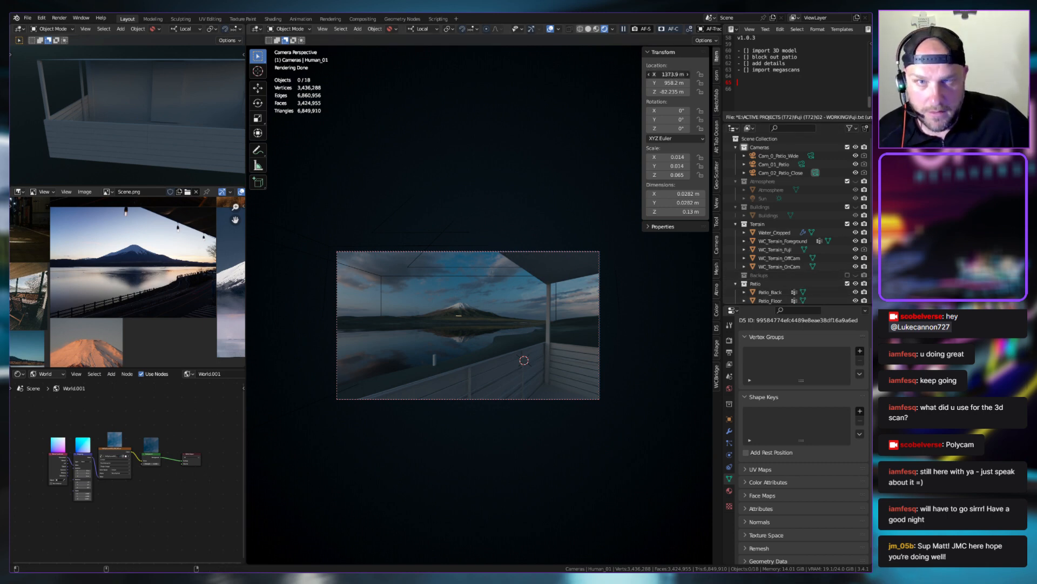
drag(686, 75, 689, 76)
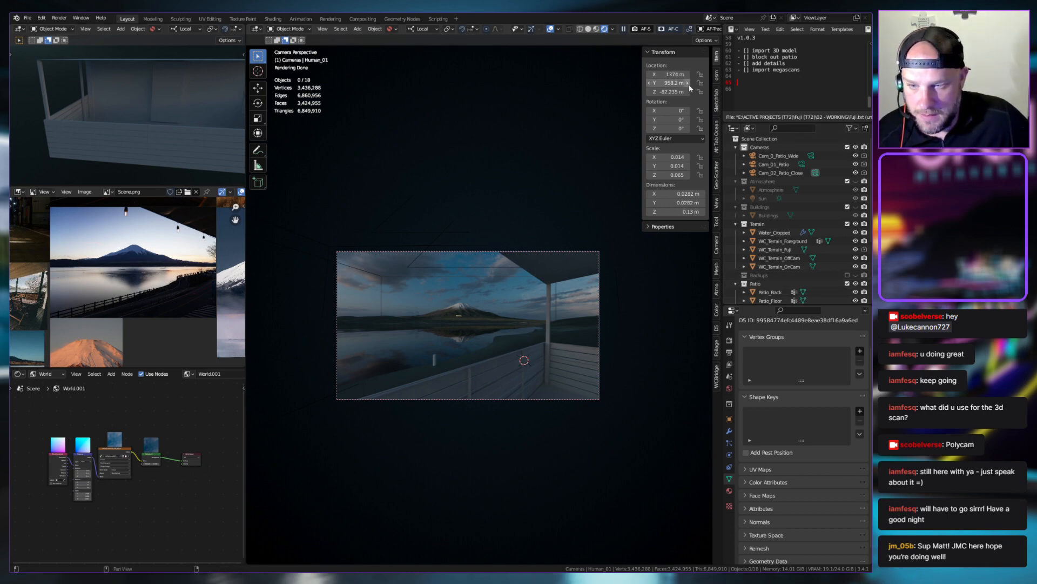
click(784, 173)
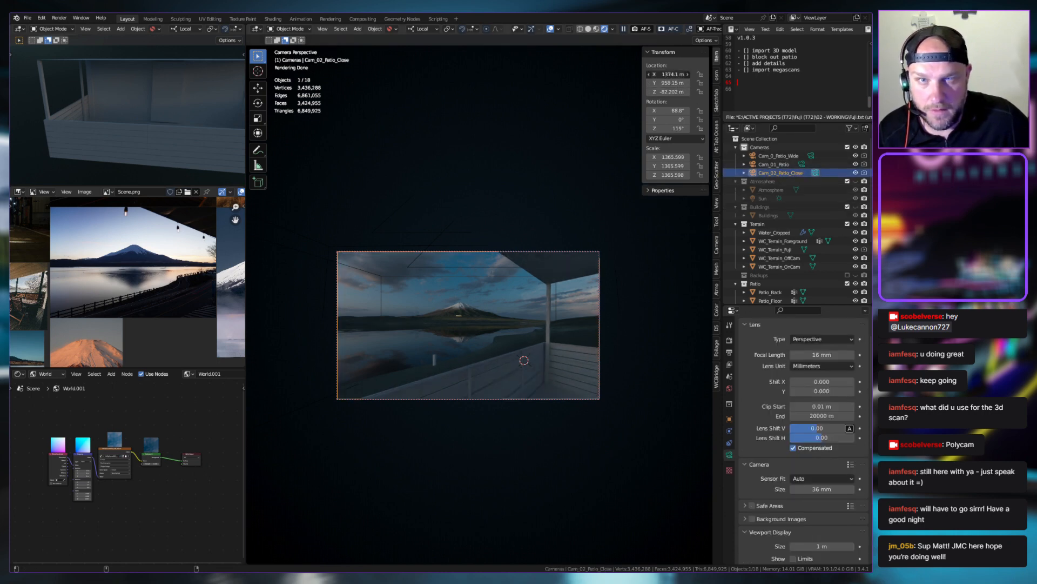
Compare the close view with the Fuji reference photo and unhide the Atmosphere collection in the viewport
scroll(178, 275, down, 1)
scroll(179, 275, up, 1)
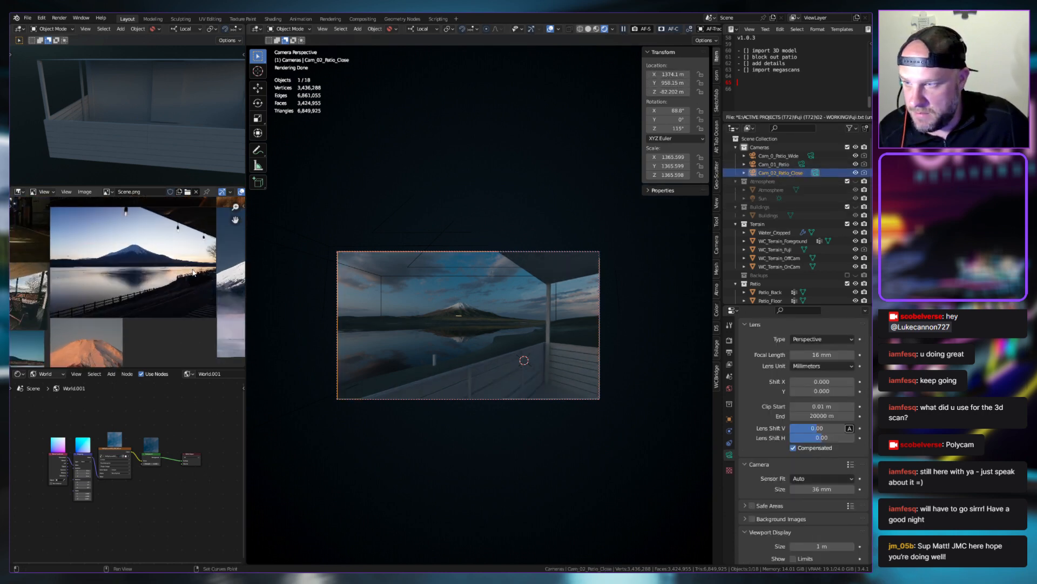
middle_drag(203, 274, 175, 279)
scroll(174, 278, up, 1)
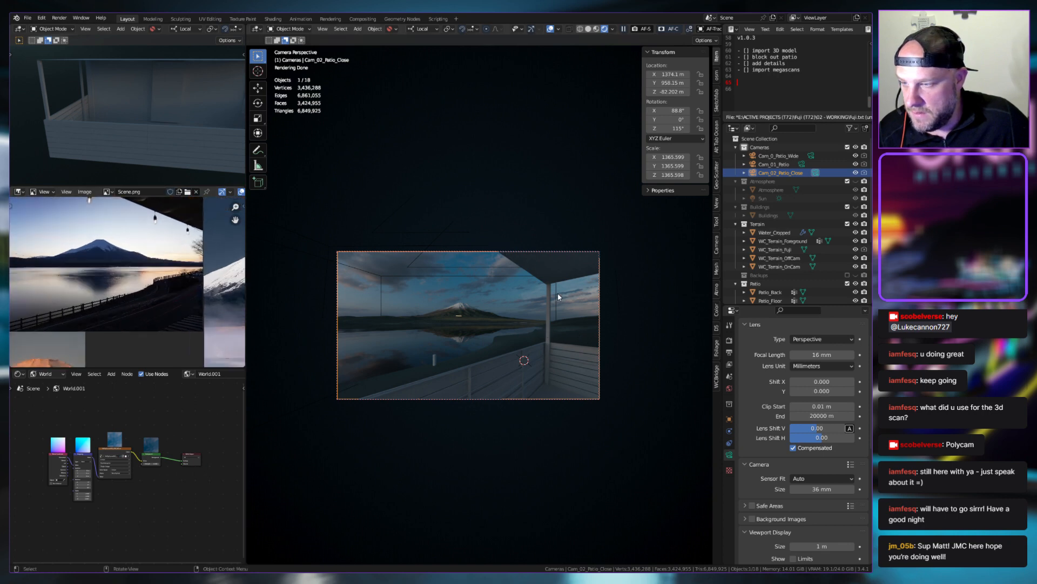
scroll(155, 282, down, 1)
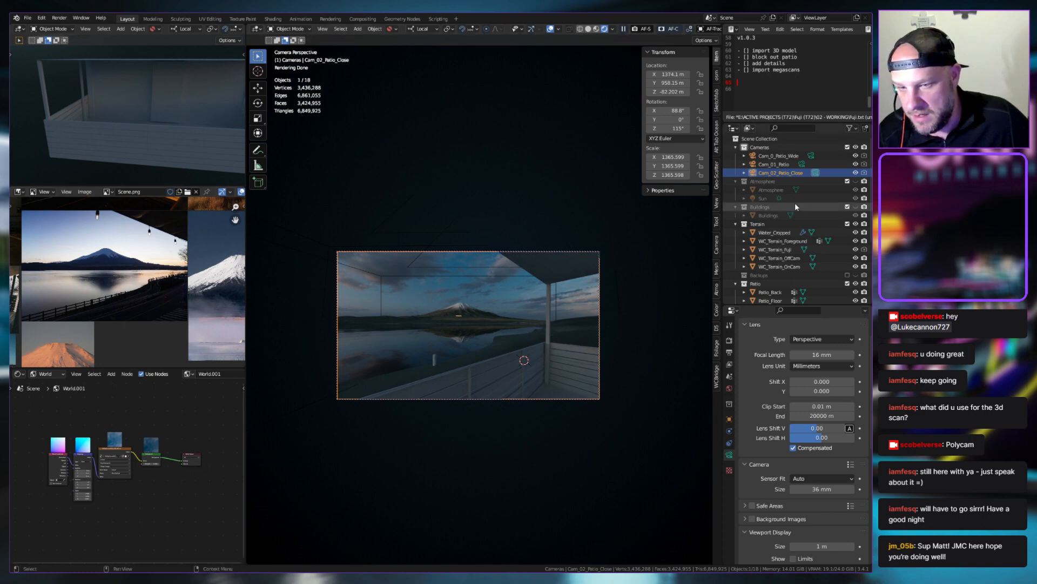
scroll(803, 270, down, 3)
scroll(801, 264, down, 2)
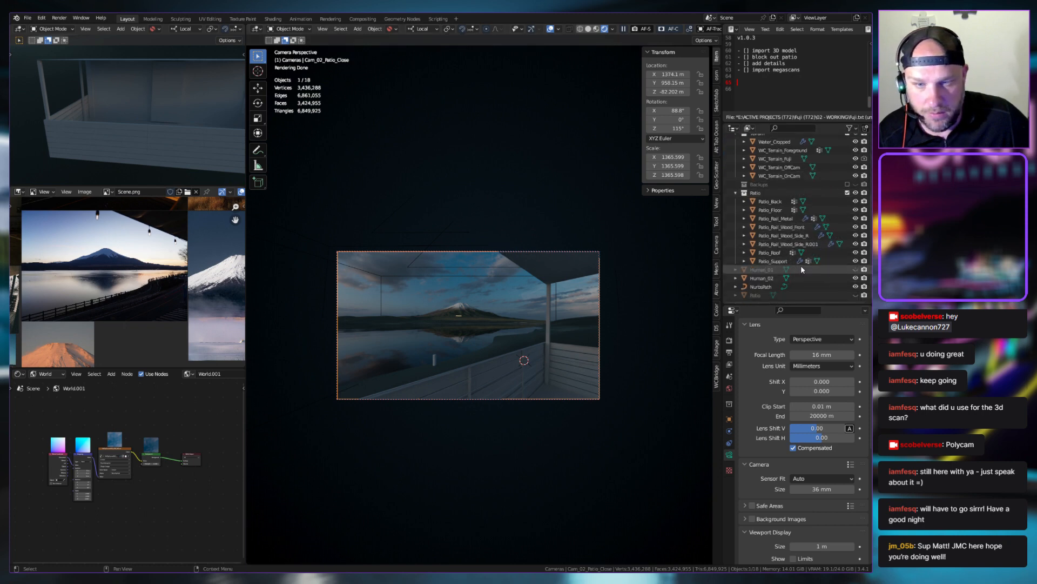
scroll(769, 271, up, 1)
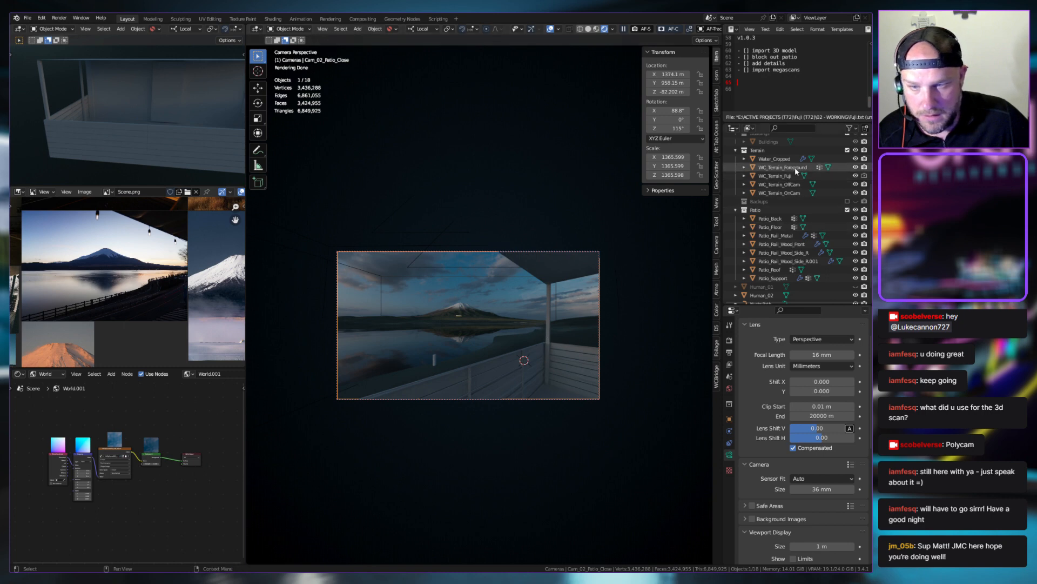
scroll(785, 238, down, 1)
scroll(787, 227, up, 3)
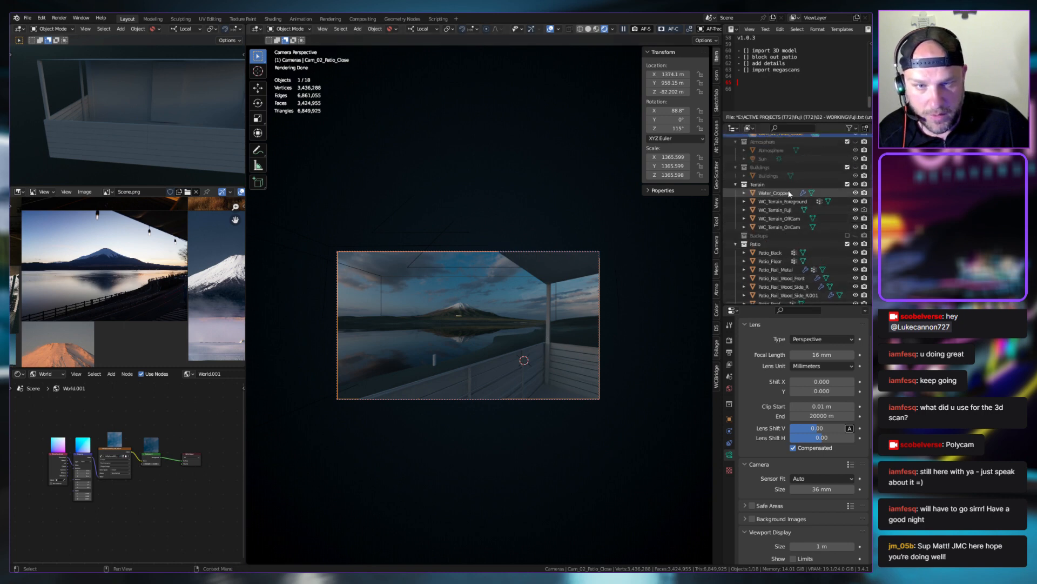
scroll(780, 195, up, 2)
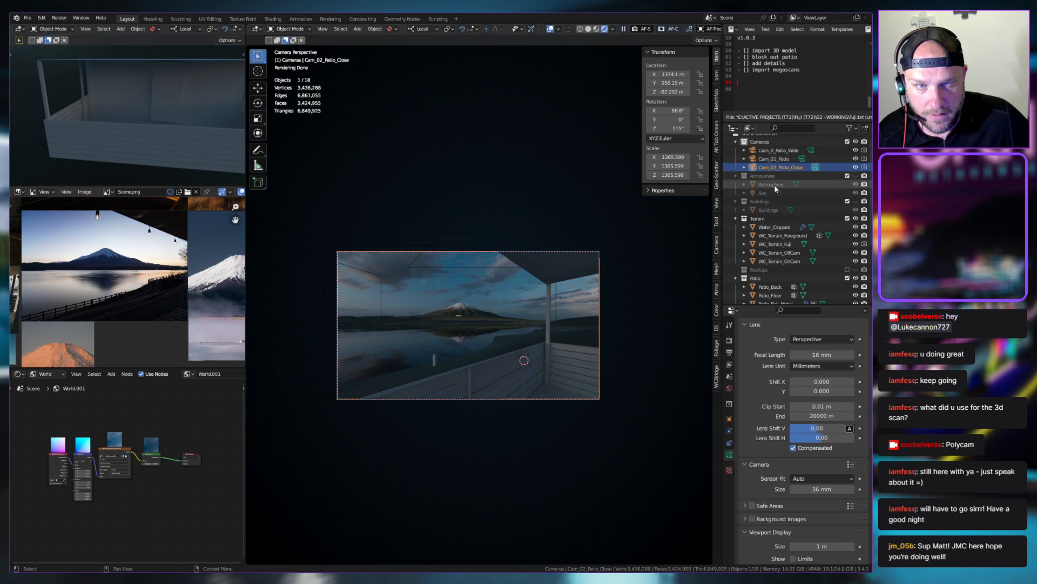
click(857, 177)
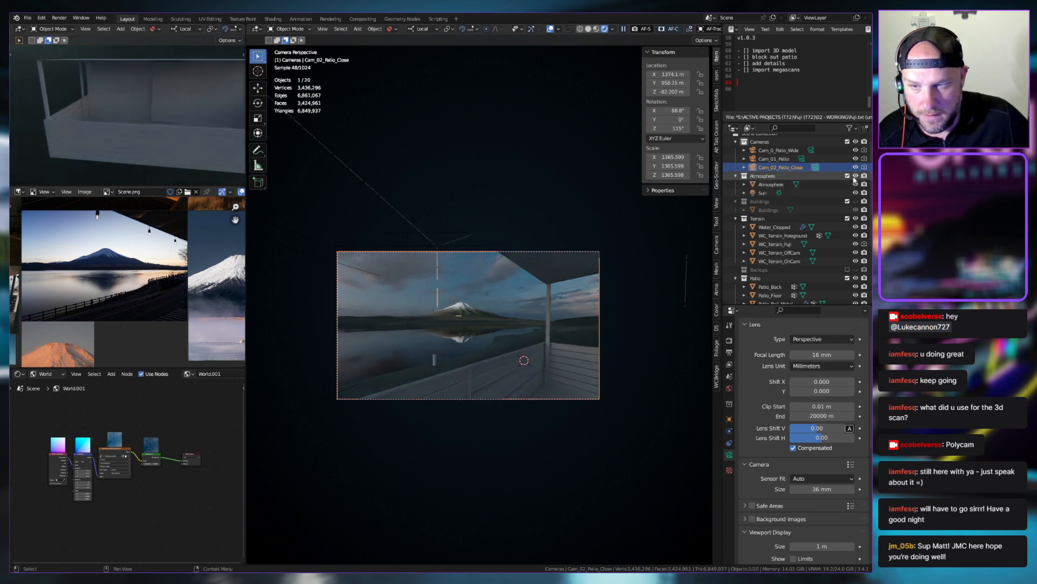
Unhide the Buildings collection in the viewport and check it in the Cam_02_Patio_Close view
click(856, 201)
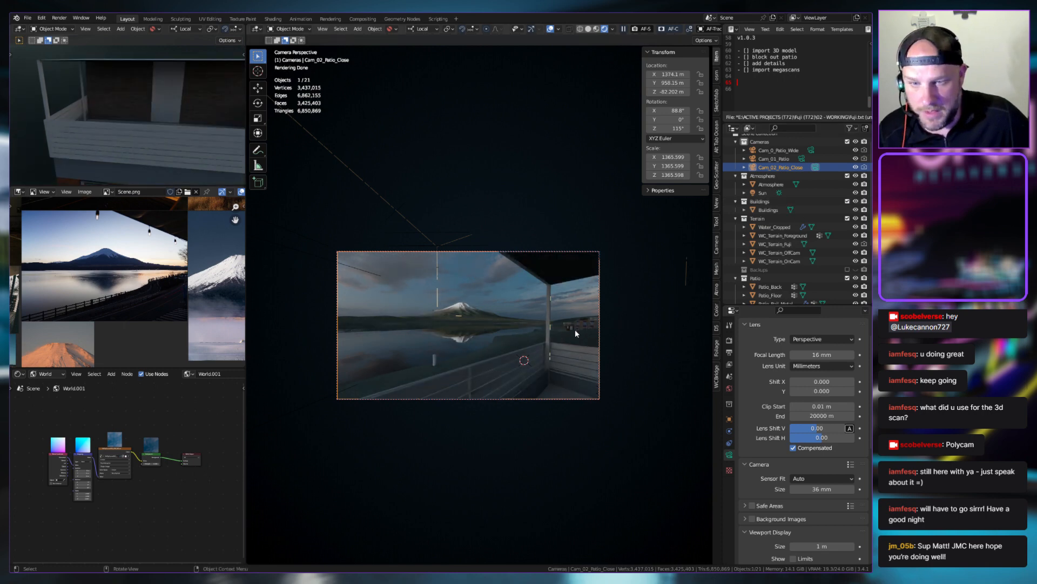
scroll(126, 295, down, 2)
scroll(87, 297, up, 2)
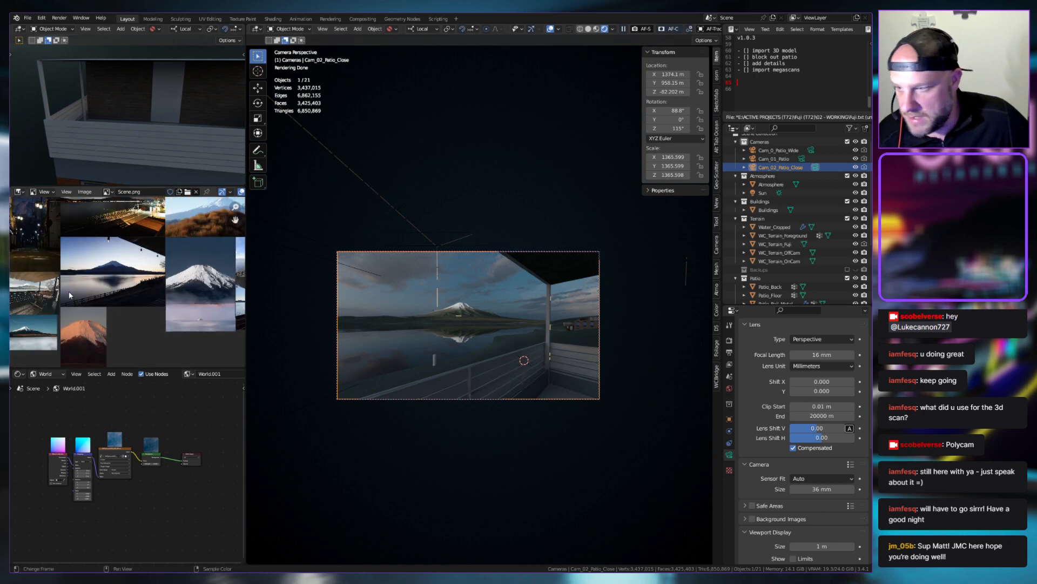
Examine the night-time patio and street reference photos beside the close camera view
middle_drag(47, 299, 210, 236)
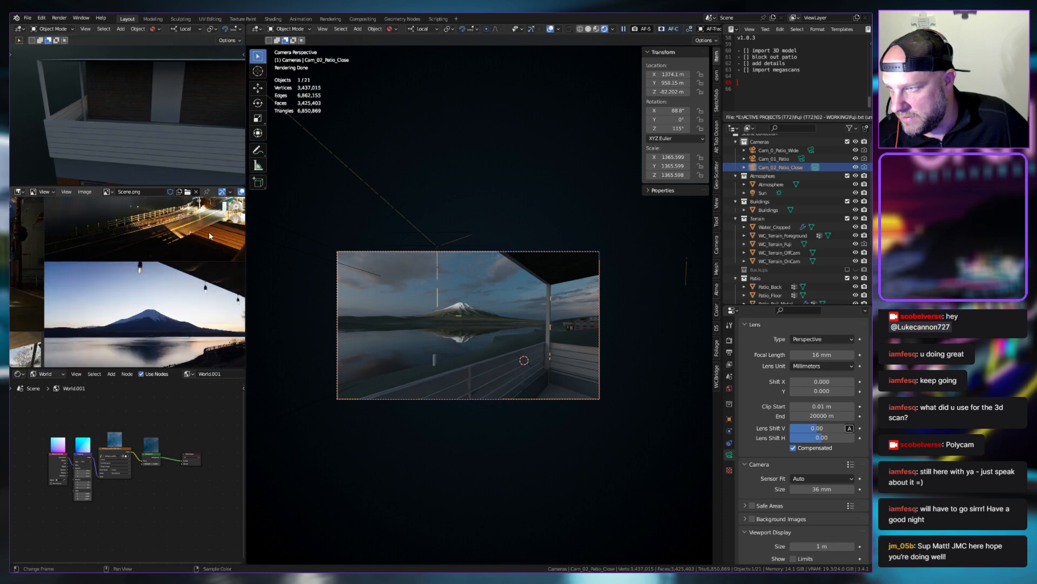
scroll(210, 235, up, 2)
middle_drag(141, 282, 126, 290)
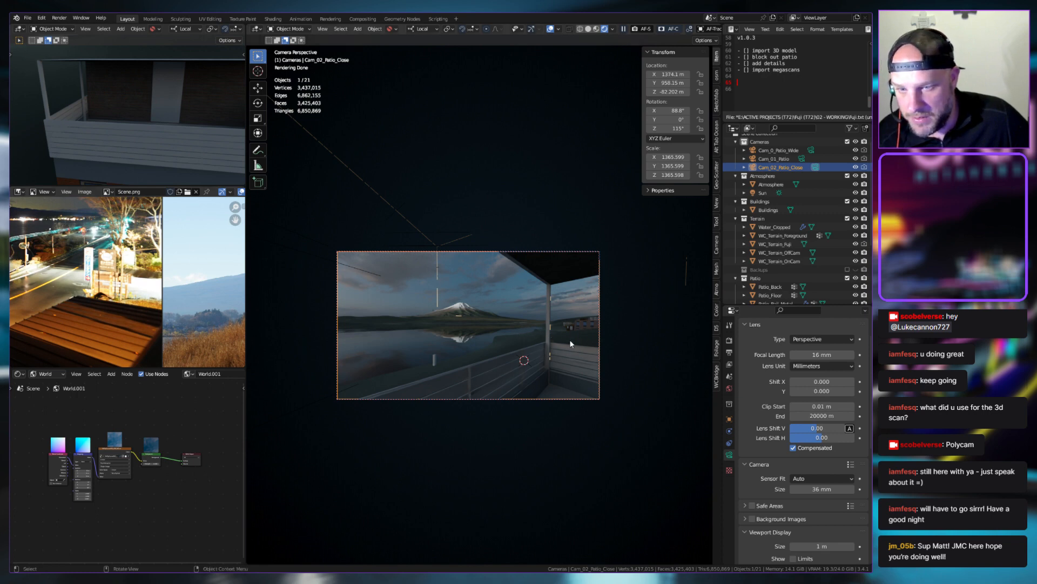
middle_drag(139, 308, 85, 306)
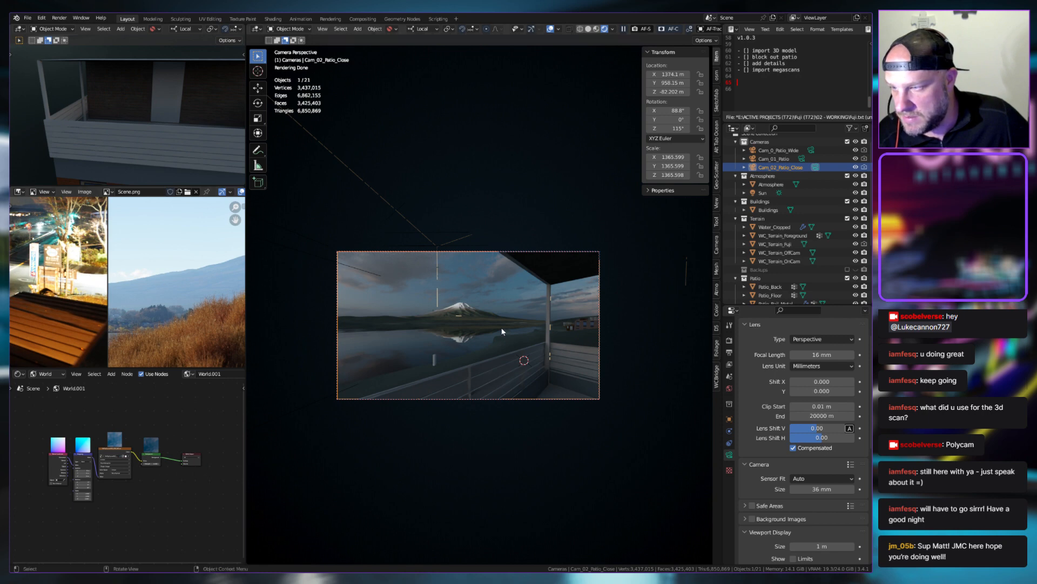
middle_drag(60, 264, 96, 259)
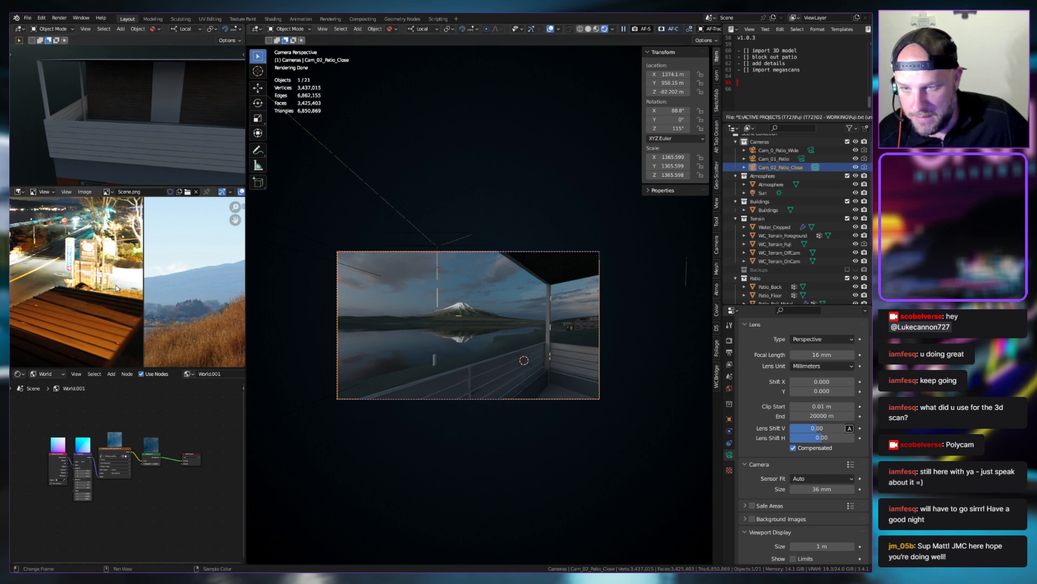
middle_drag(78, 235, 110, 219)
middle_drag(139, 271, 157, 243)
scroll(157, 244, down, 2)
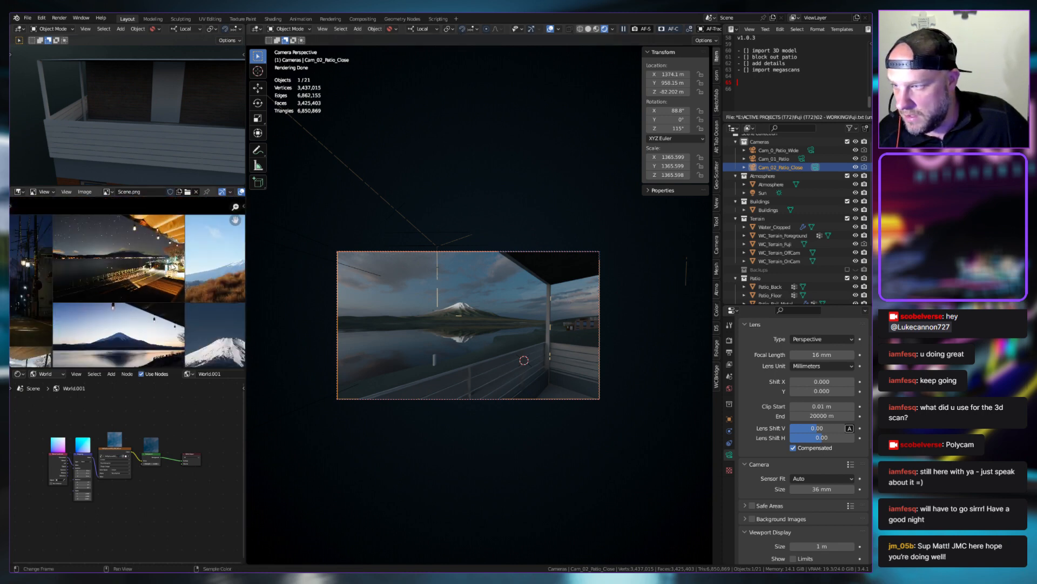
Compare the Fuji lake reference photo with the composition of the close camera view
middle_drag(151, 315, 216, 284)
middle_drag(205, 319, 136, 305)
scroll(183, 312, up, 2)
scroll(134, 337, down, 1)
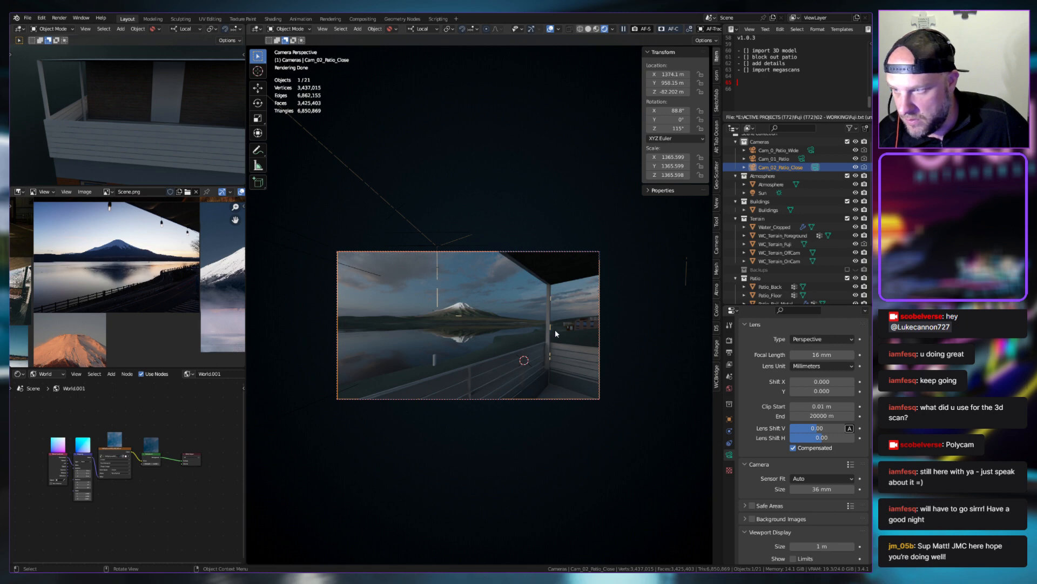
scroll(475, 315, down, 1)
scroll(485, 316, up, 1)
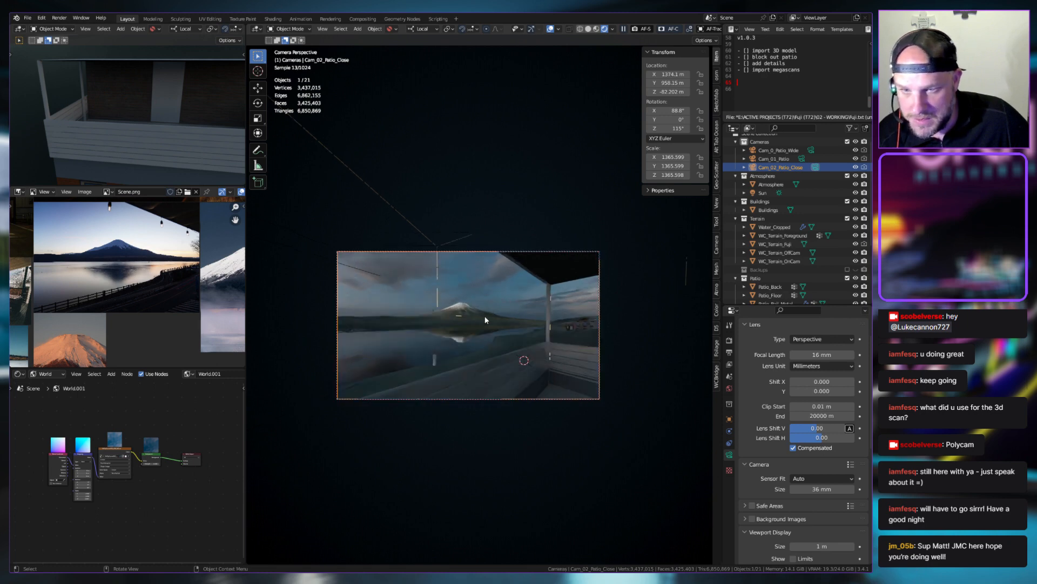
scroll(485, 316, down, 1)
scroll(492, 317, up, 1)
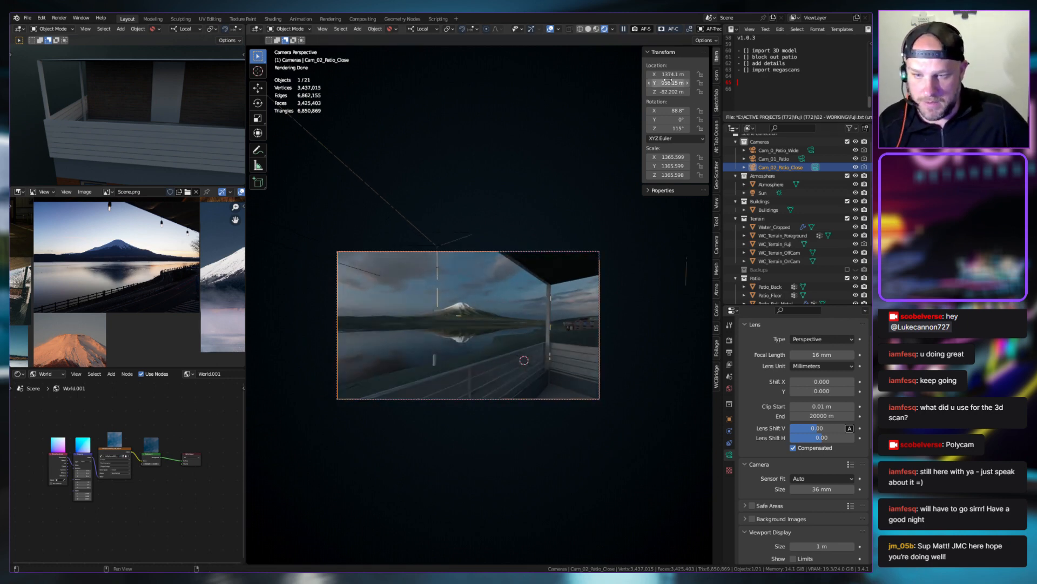
Raise Cam_02_Patio_Close to a Z location of about -82.184 m to bring more of the roof into frame
mouse_move(669, 75)
mouse_down()
mouse_move(682, 74)
mouse_move(679, 92)
mouse_move(669, 93)
mouse_move(672, 74)
mouse_move(670, 83)
mouse_up()
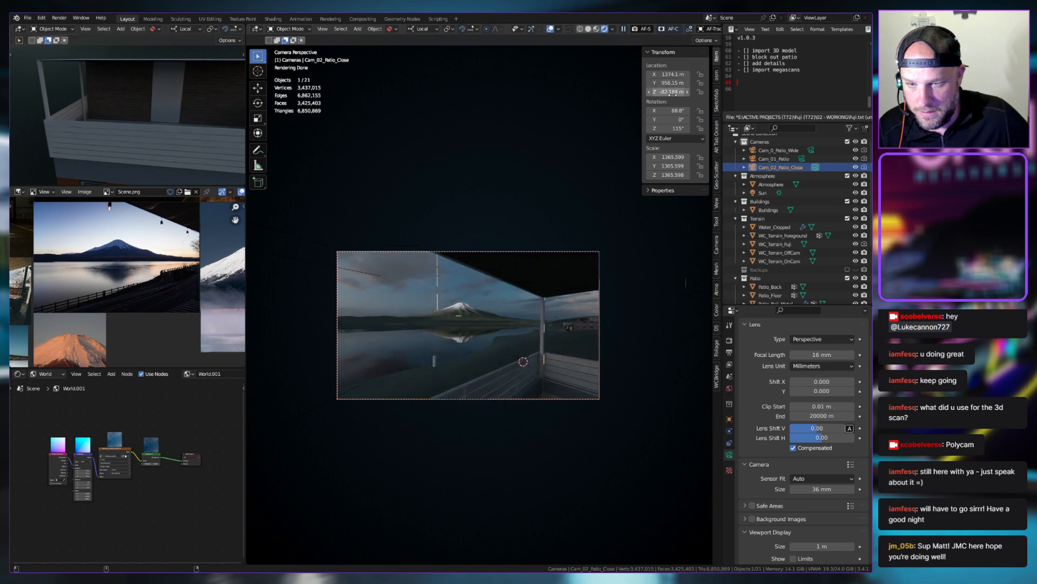
drag(669, 129, 669, 128)
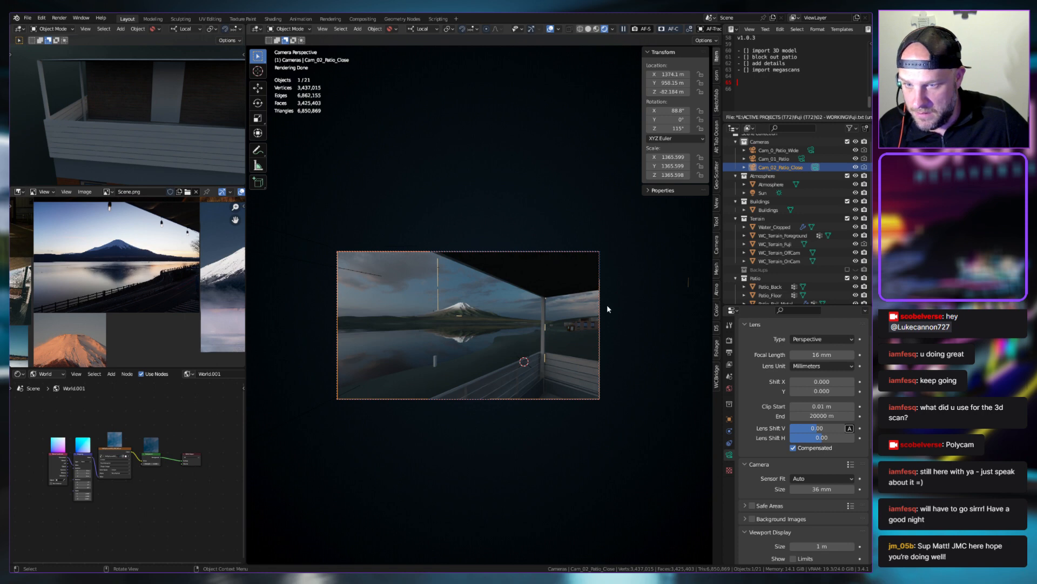
key(Page_Down)
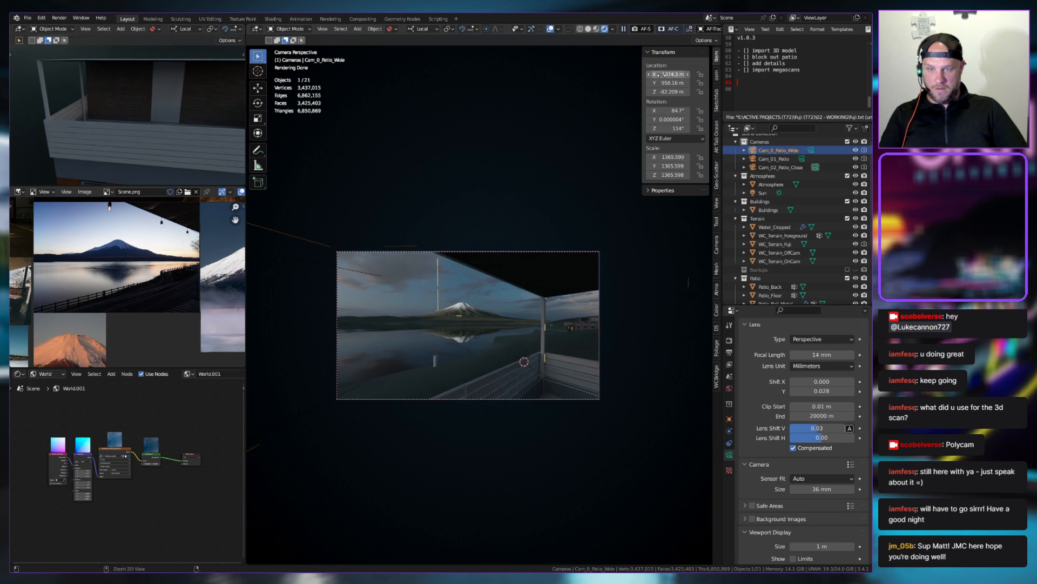
Lower Cam_02_Patio_Close to a Z location of about -82.189 m and set its focal length to about 17.1 mm
click(783, 166)
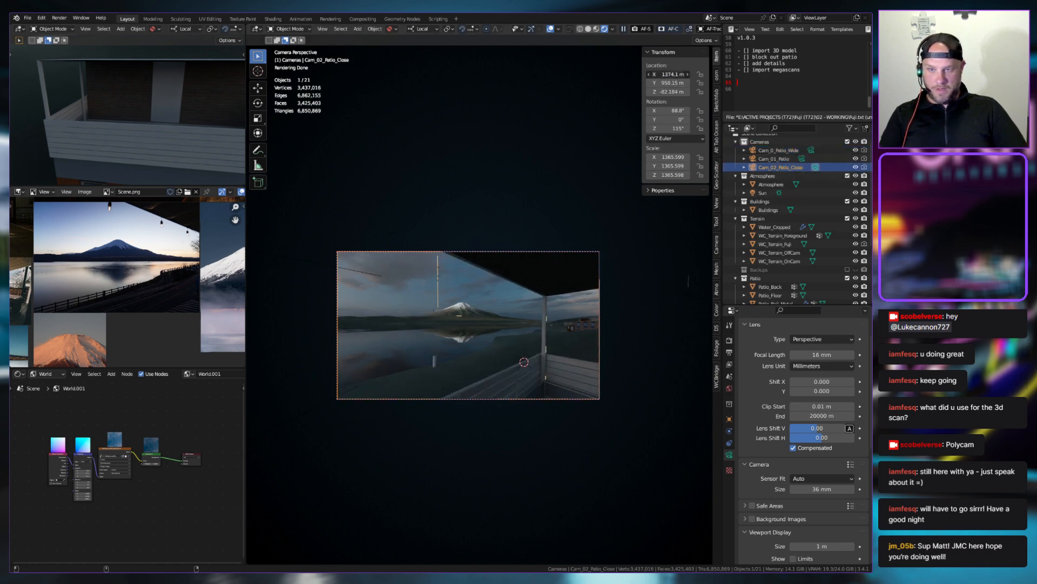
drag(670, 91, 689, 91)
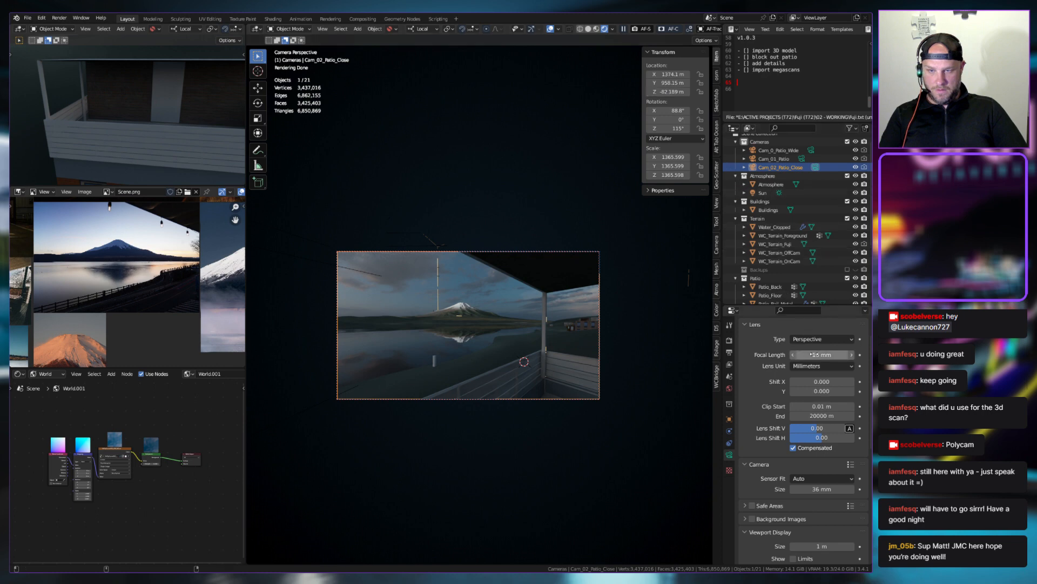
drag(822, 354, 827, 354)
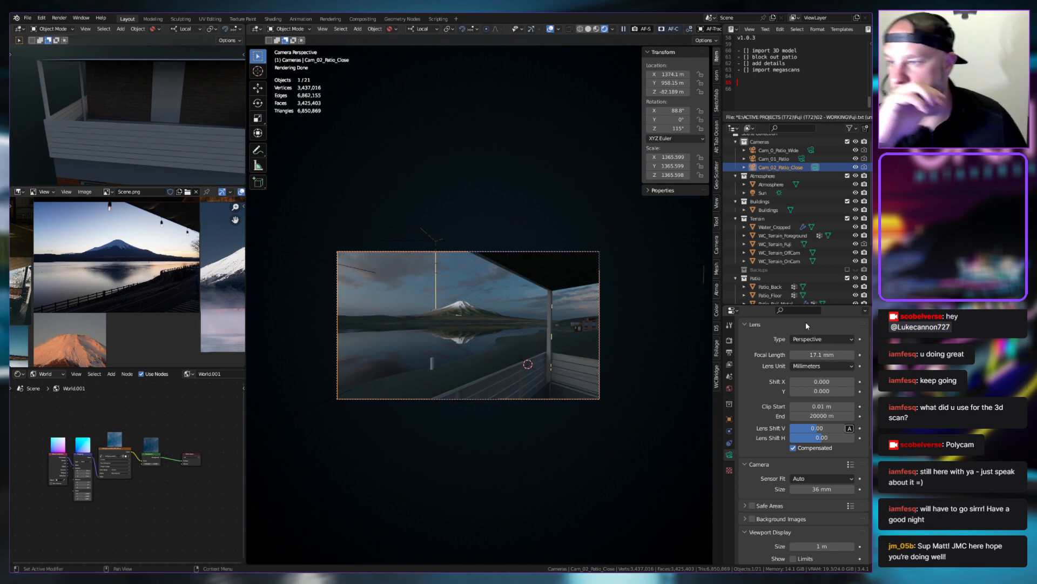
Compare the views through Cam_01_Patio and Cam_0_Patio_Wide, and return to Cam_02_Patio_Close
click(804, 159)
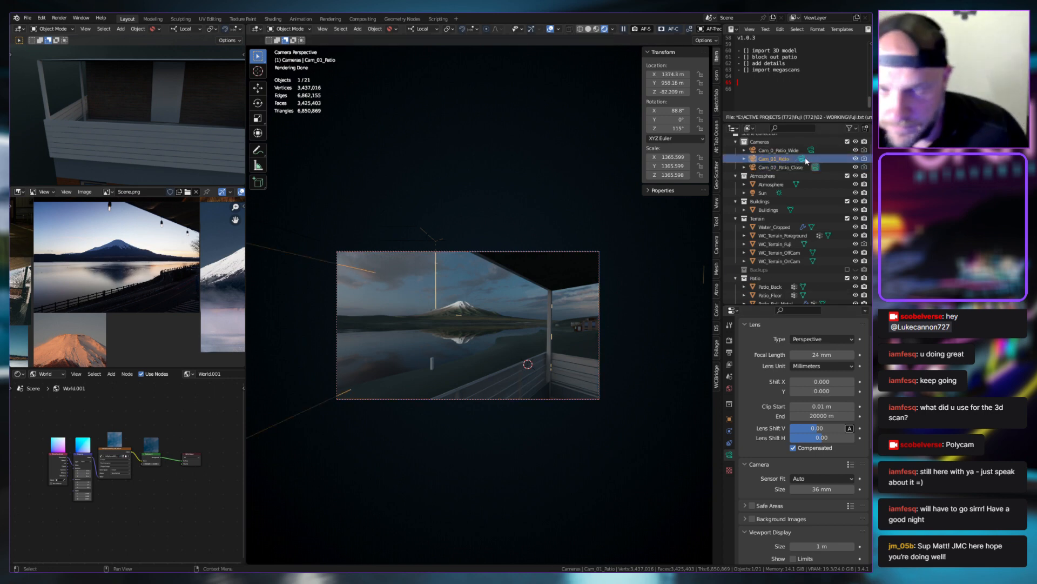
click(802, 158)
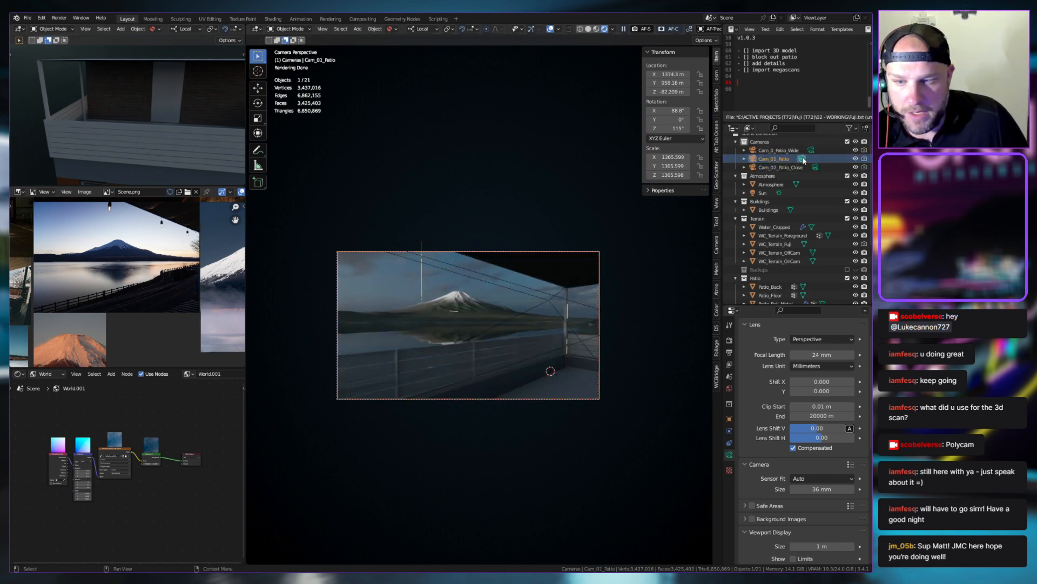
click(811, 150)
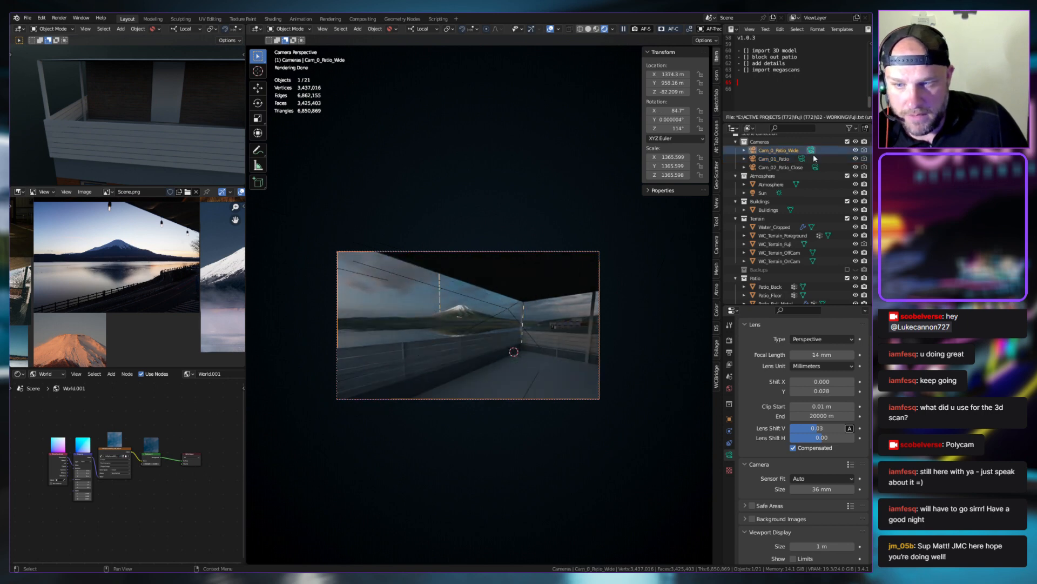
click(815, 168)
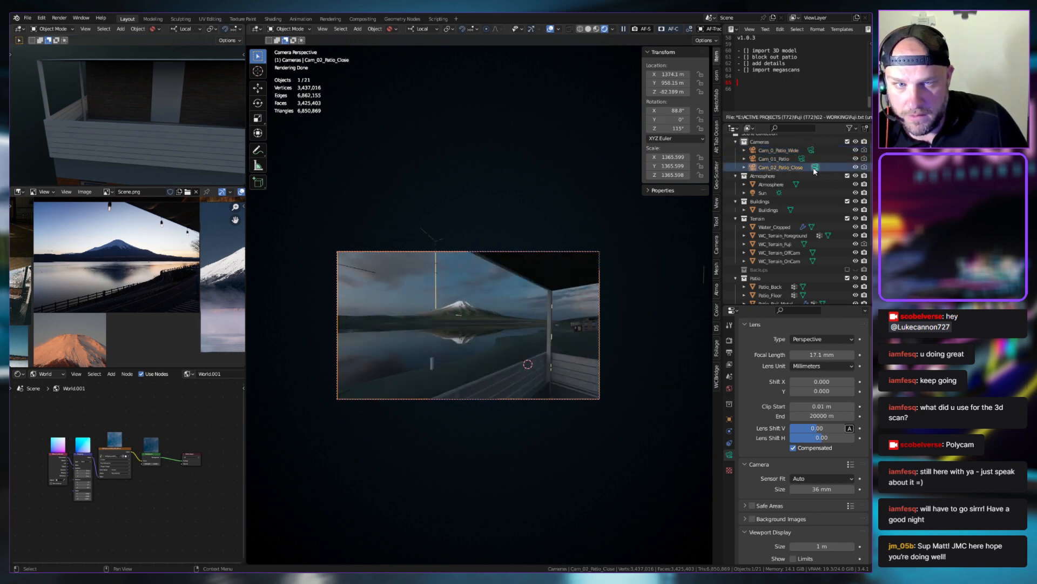
click(782, 168)
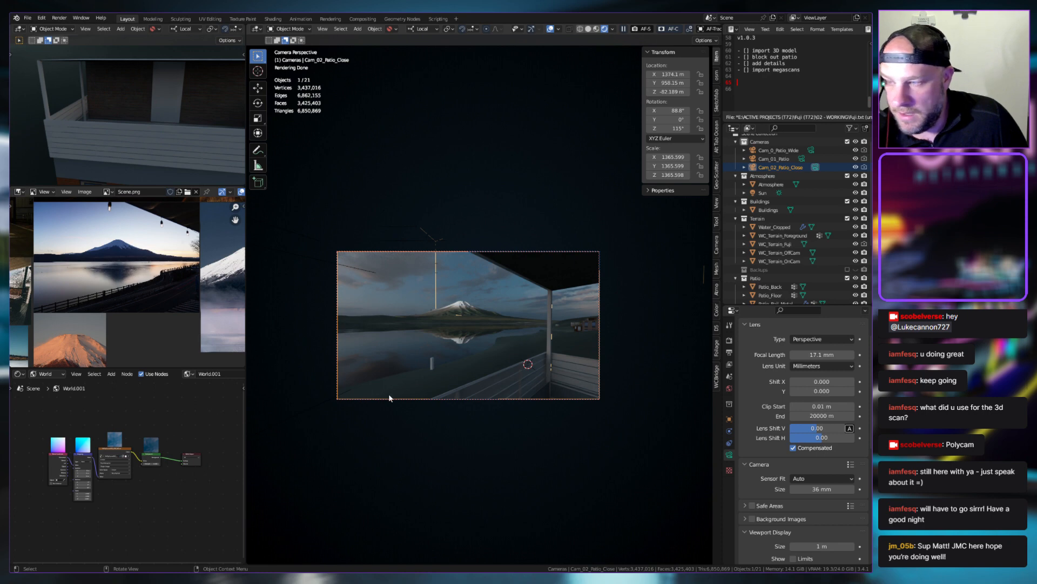
Check the Human_02 block and the Water_Cropped lake in the close view, and inspect the framing at a larger size
click(432, 362)
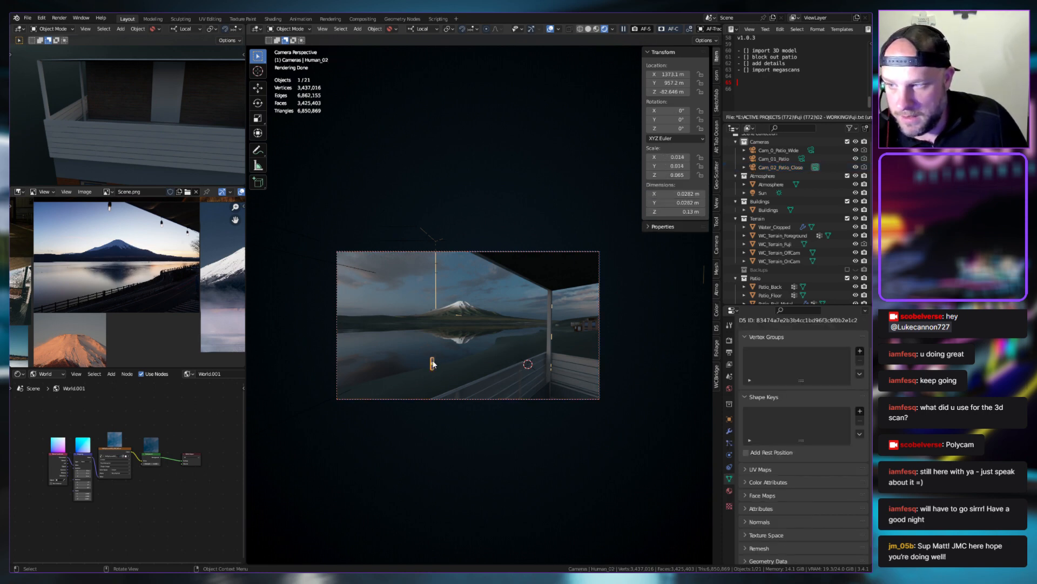
click(474, 345)
click(501, 302)
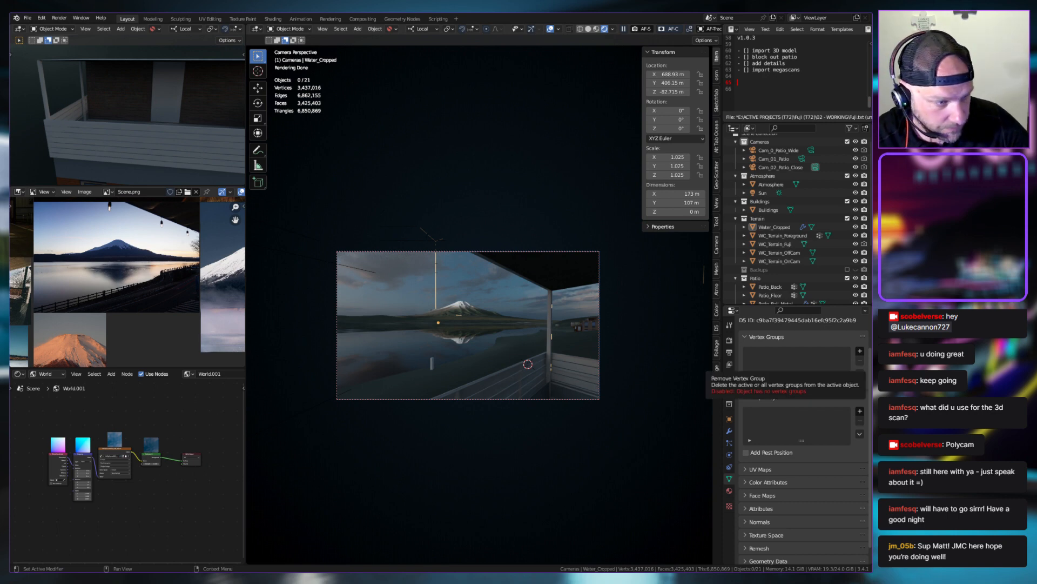
scroll(576, 357, down, 2)
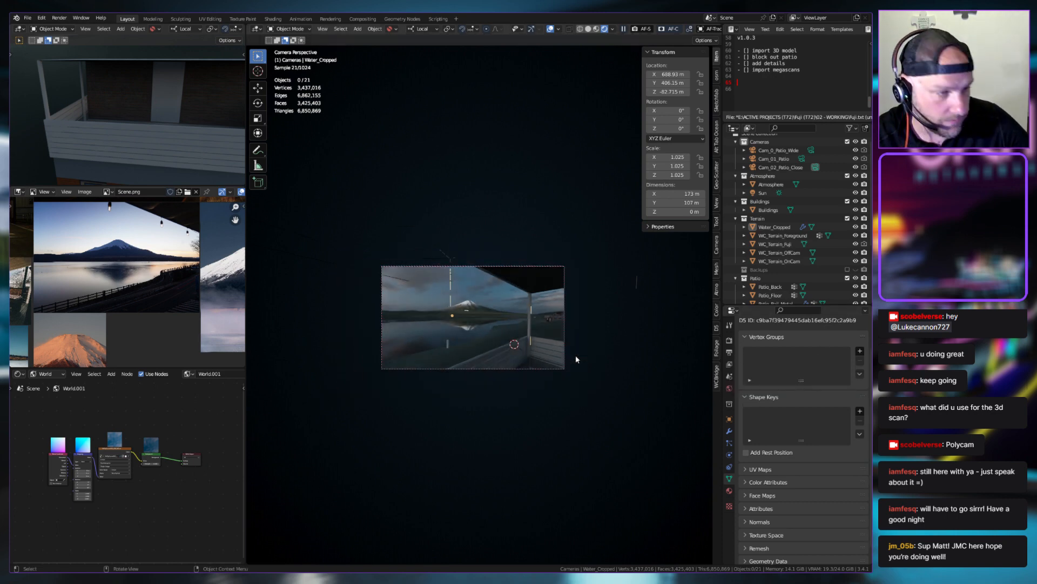
scroll(576, 357, up, 4)
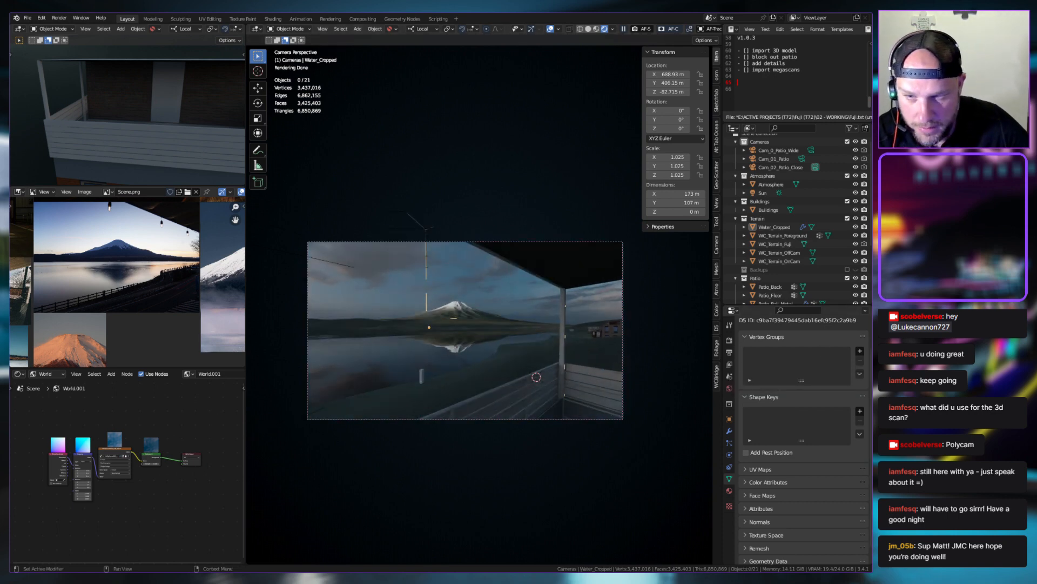
scroll(609, 355, up, 1)
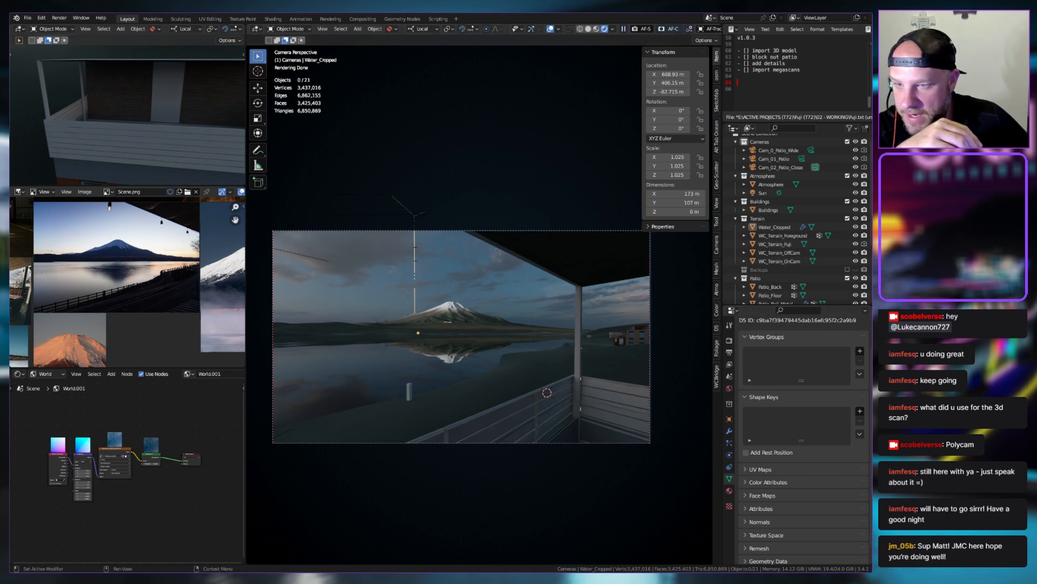
Mark the v1.0.3 notes "import 3D model", "block out patio" and "add details" as done with an x
scroll(869, 81, up, 1)
click(746, 70)
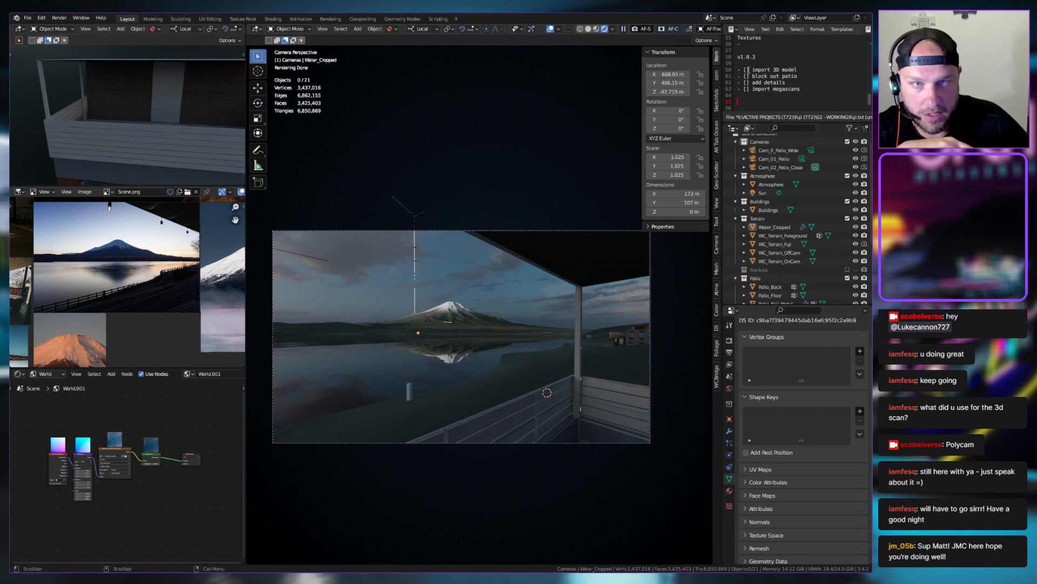
text(x)
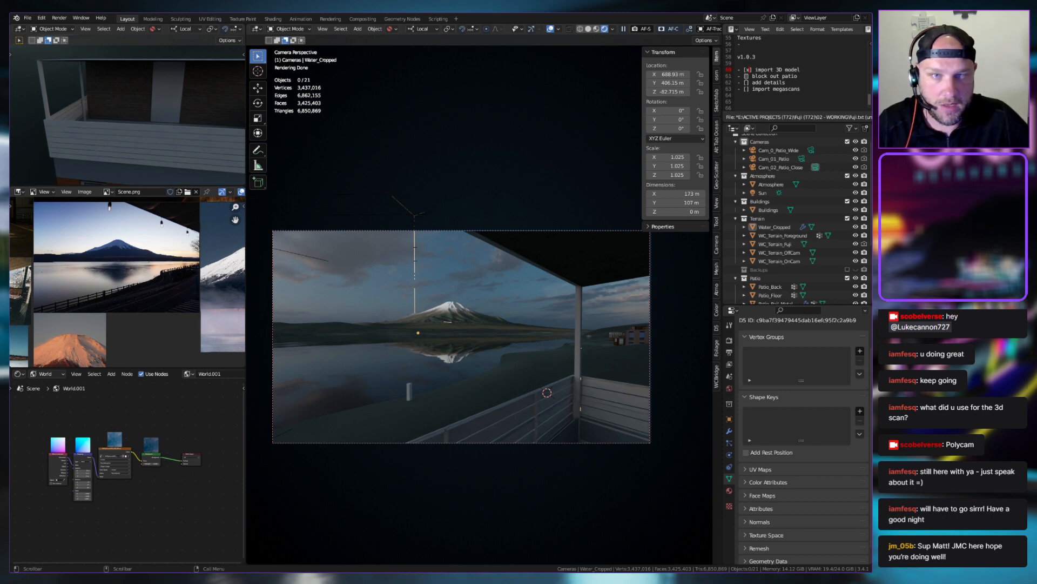
click(748, 77)
text(x)
text(x)
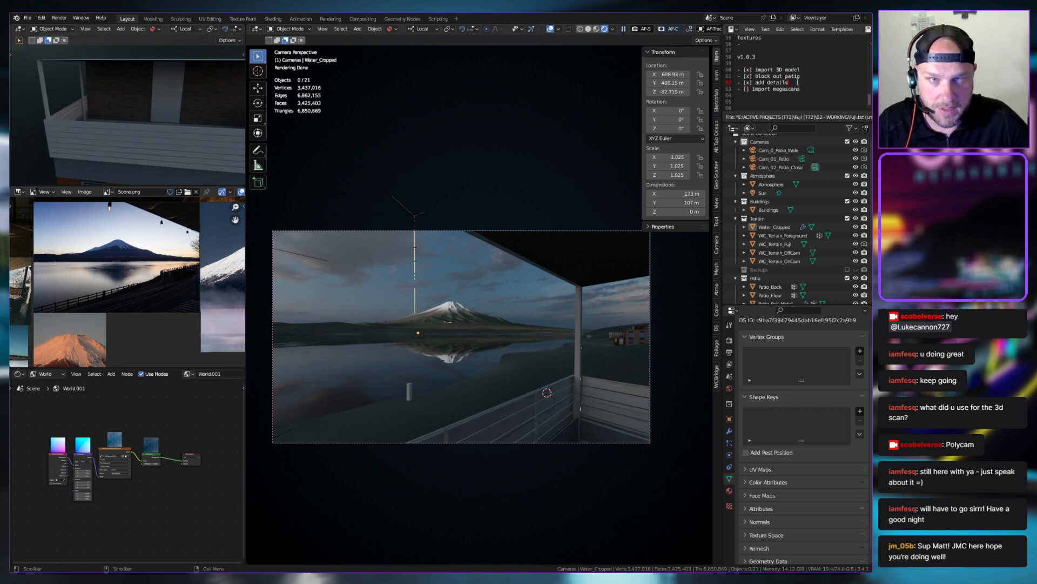
Separate the "import megascans" task from the v1.0.3 list and put it under a new 1.0.4 heading
key(Return)
key(Return)
key(Return)
key(Up)
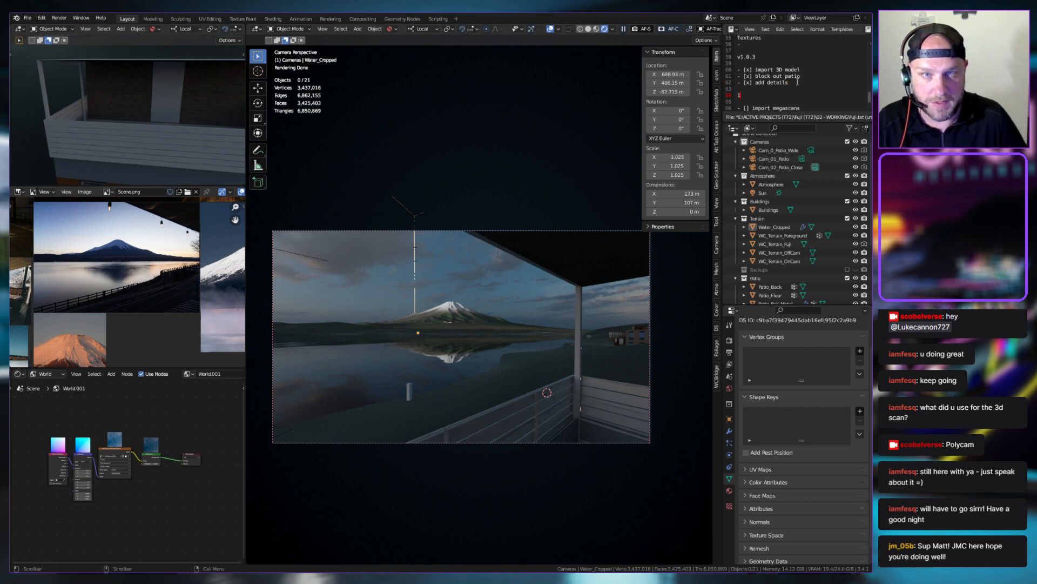
key(Delete)
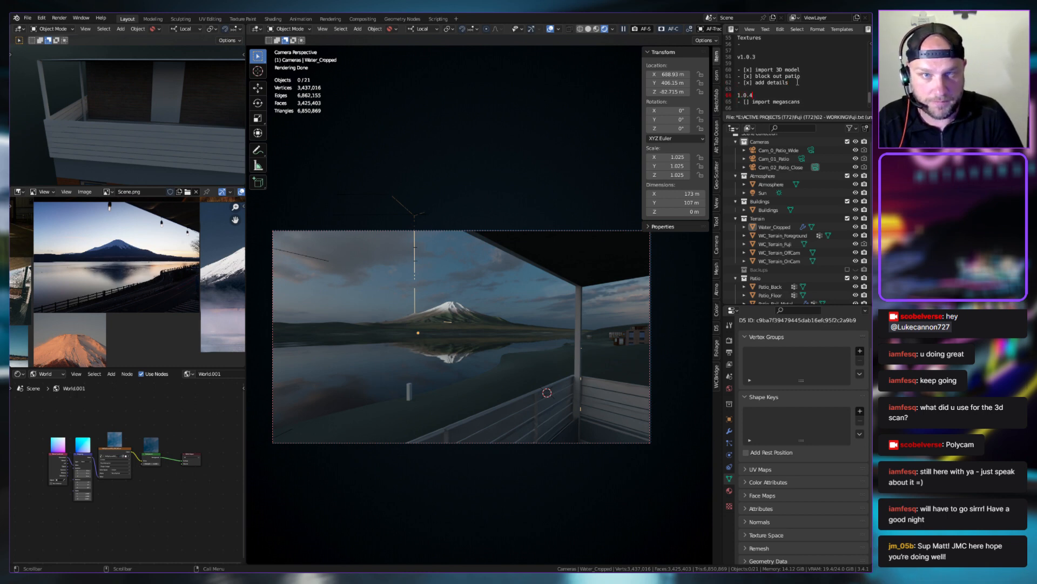
Add the tasks "add lights to roof" and "add ceiling materials" to the 1.0.4 list in the project notes
click(831, 101)
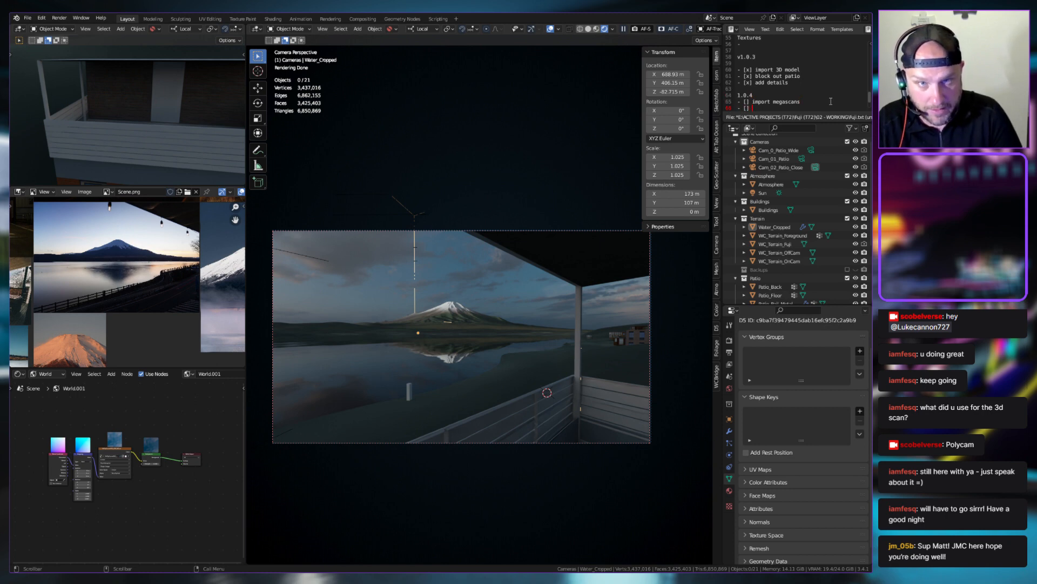
text(lights to r)
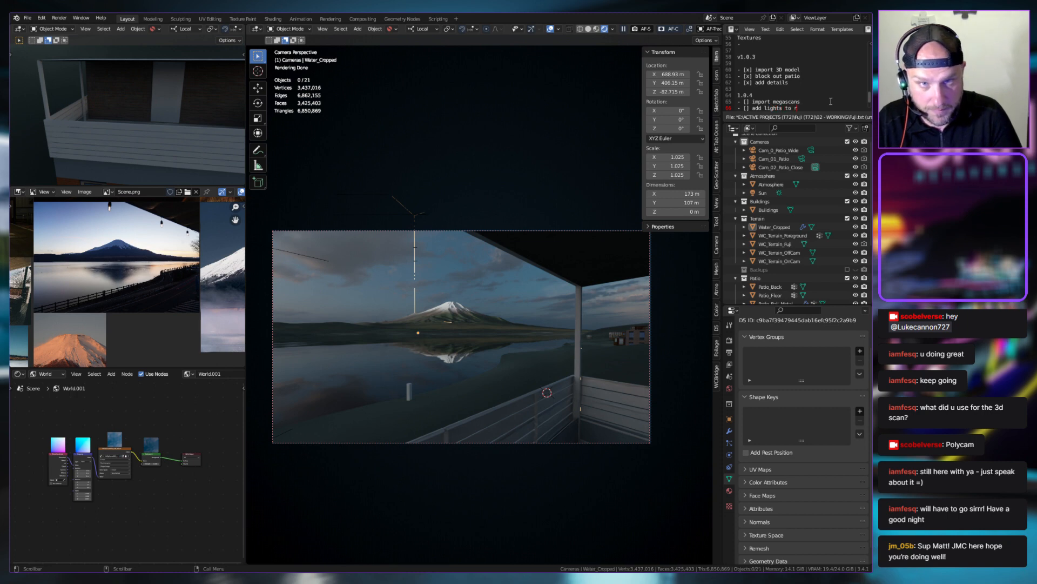
text(oof)
key(Return)
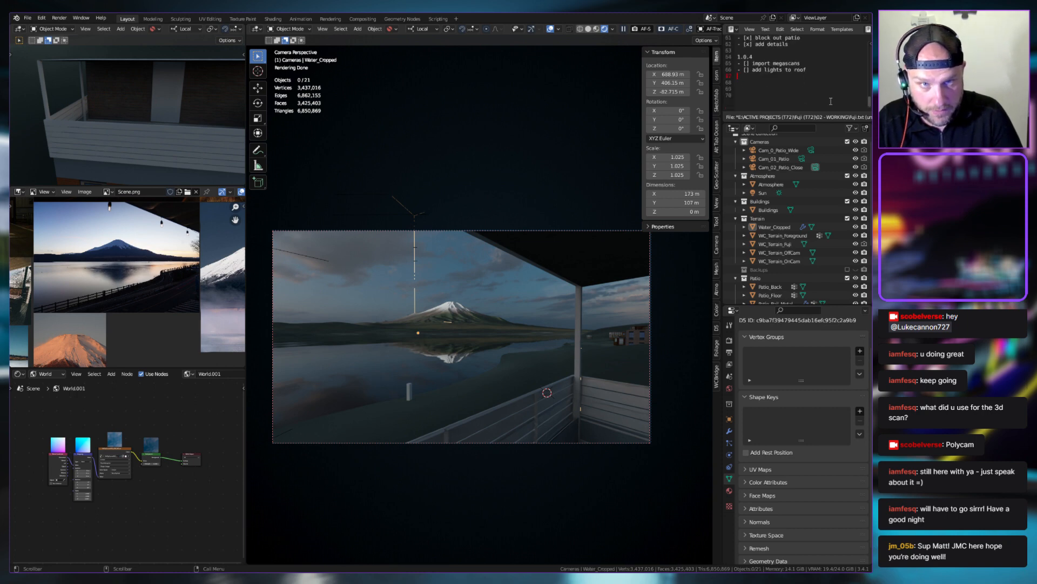
text(- [] add)
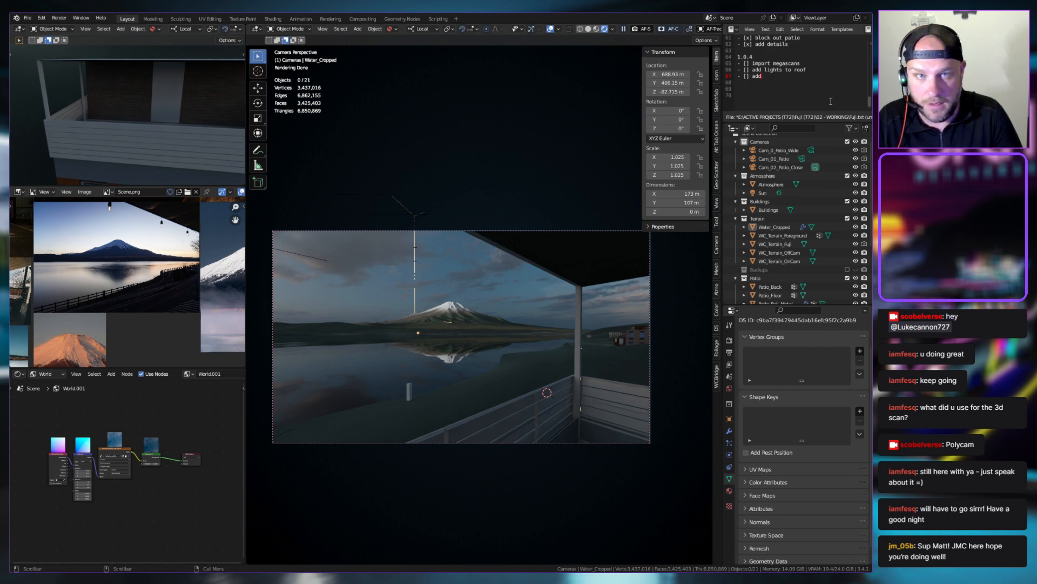
text( ceiling )
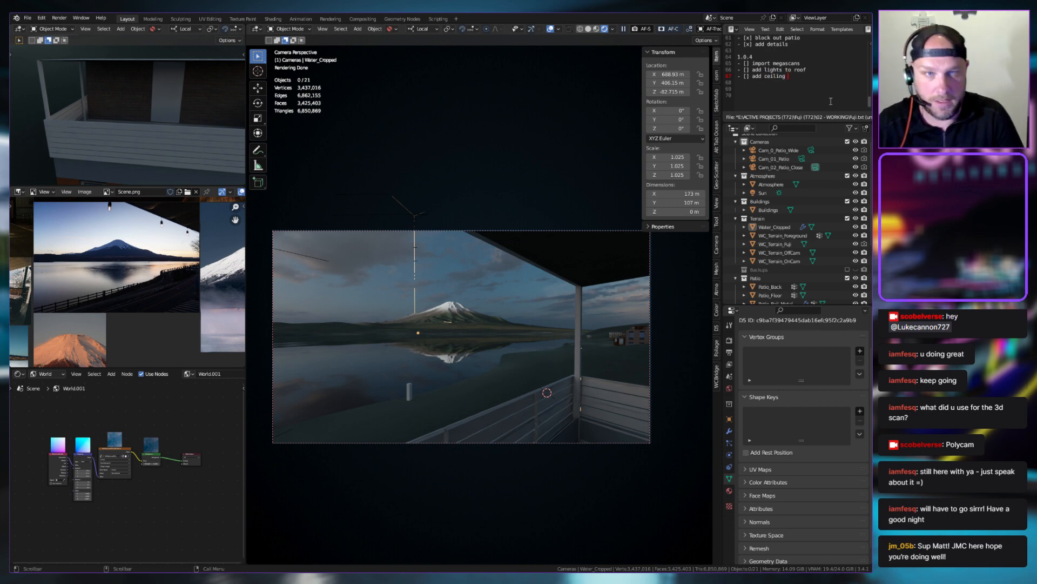
text(materials)
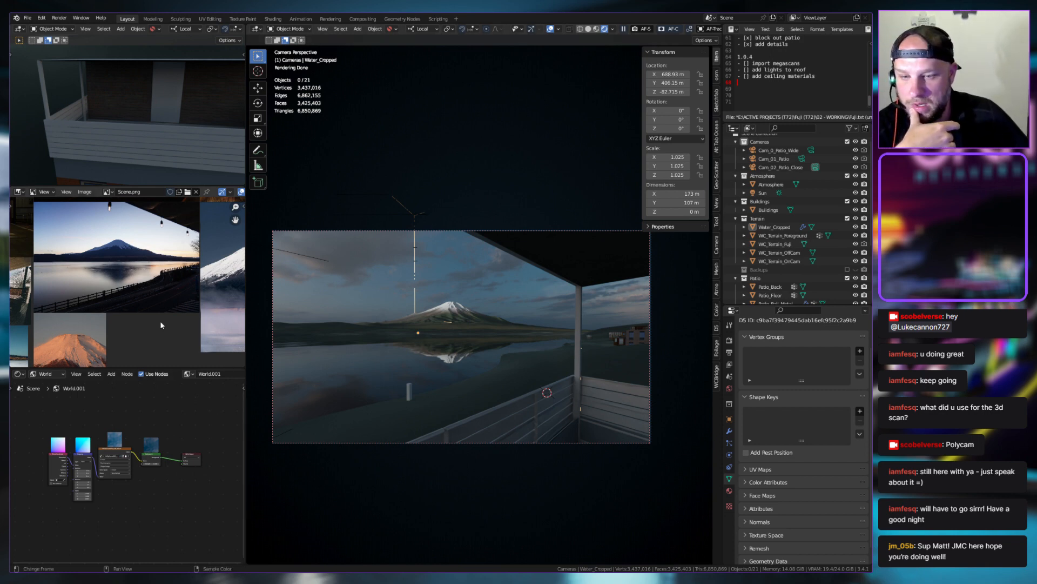
Examine the reference photos of the covered patio for its ceiling, wooden railing, floor and furniture
scroll(161, 325, down, 4)
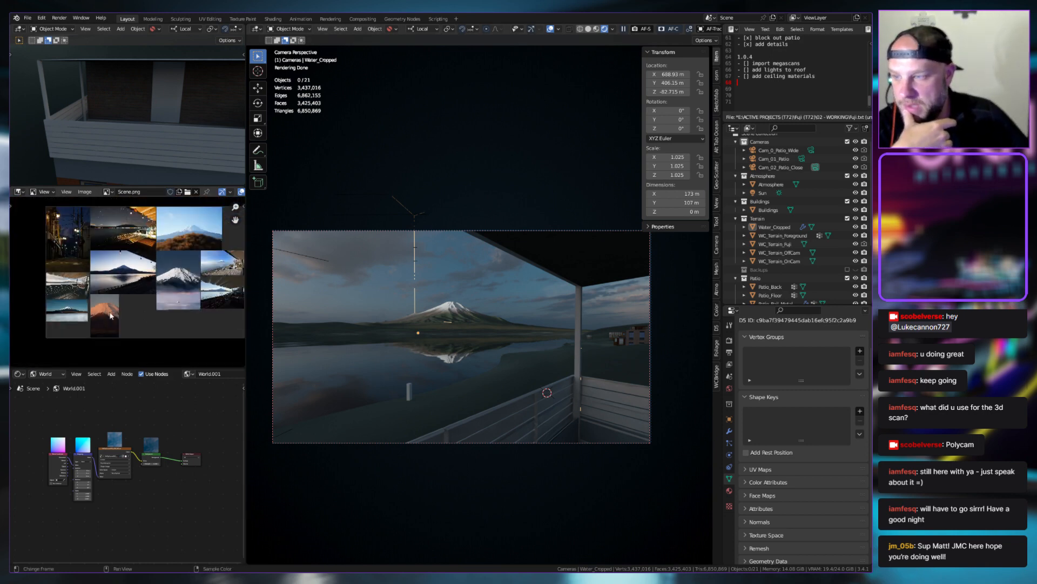
scroll(116, 318, up, 3)
scroll(142, 322, down, 3)
middle_drag(175, 313, 141, 318)
scroll(198, 311, up, 3)
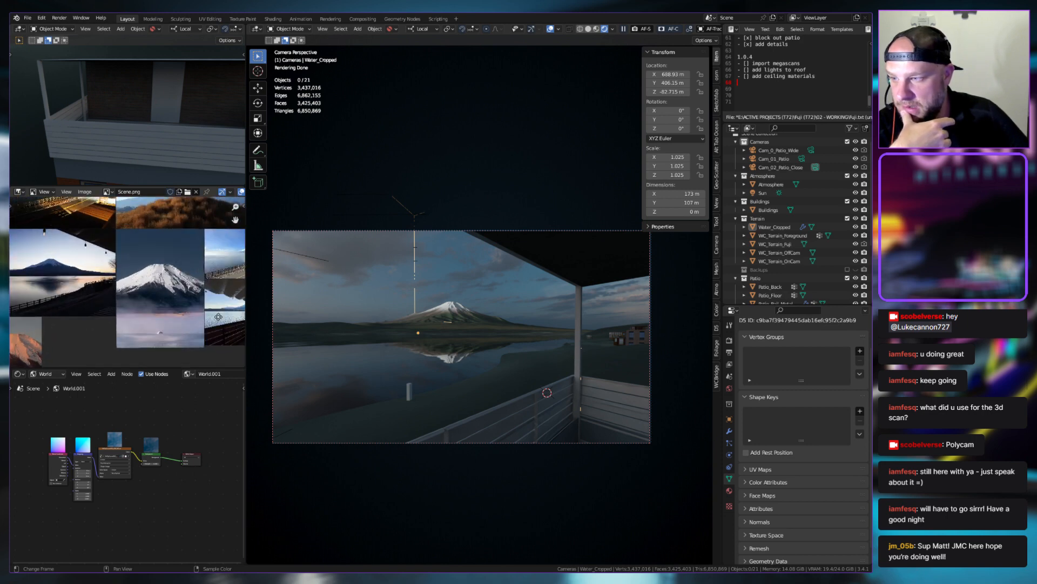
scroll(178, 320, up, 3)
middle_drag(218, 317, 169, 316)
scroll(154, 327, up, 2)
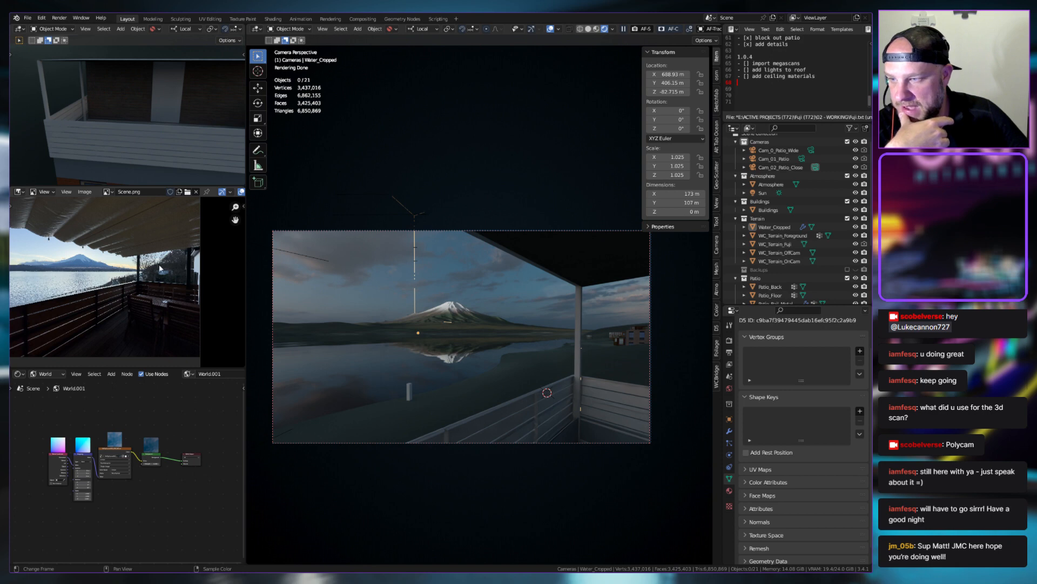
scroll(160, 268, down, 5)
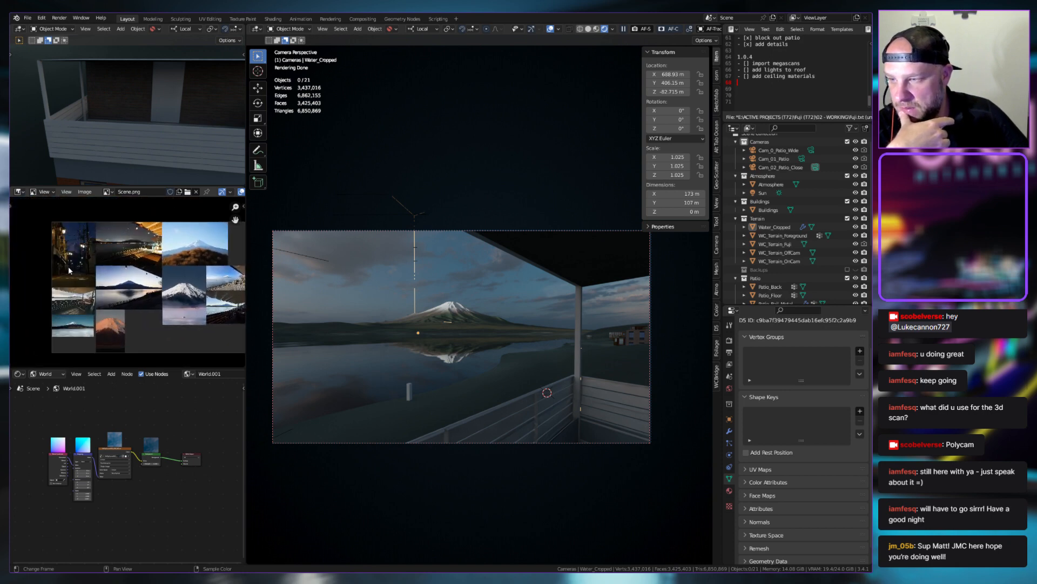
middle_drag(80, 283, 96, 281)
scroll(135, 324, up, 6)
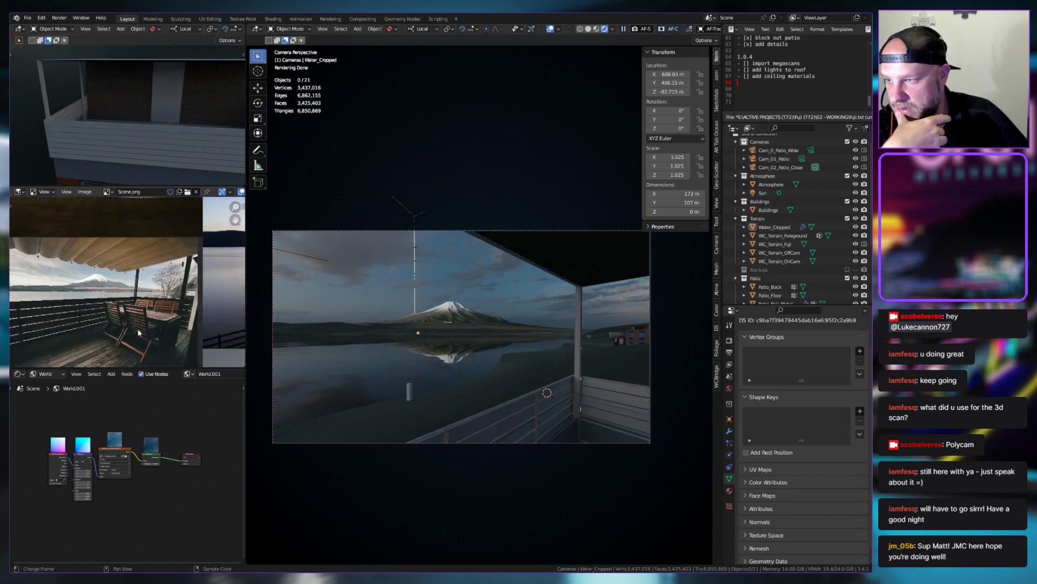
scroll(138, 333, down, 5)
scroll(151, 319, up, 6)
middle_drag(191, 347, 179, 303)
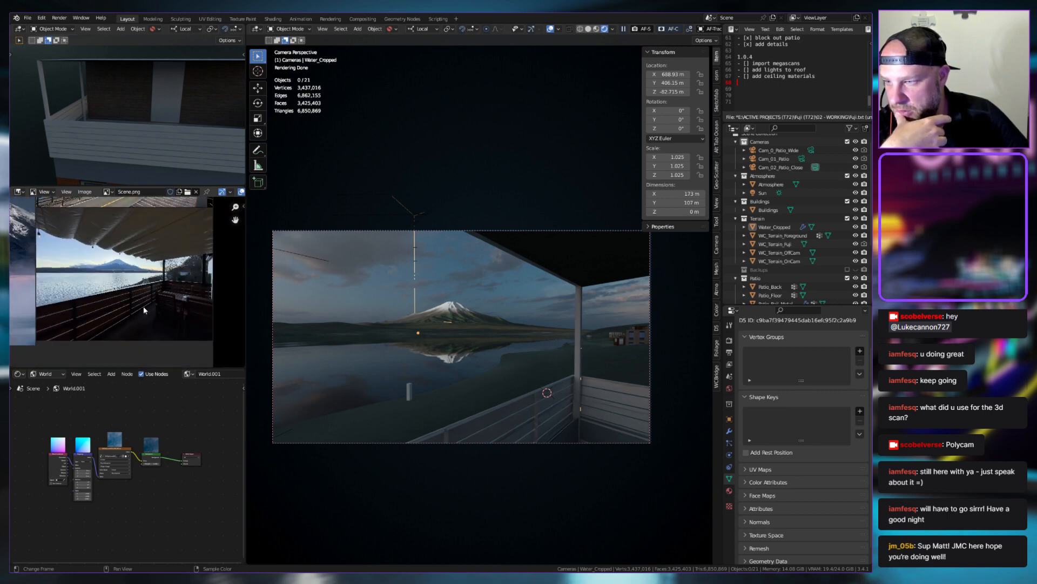
scroll(144, 306, down, 1)
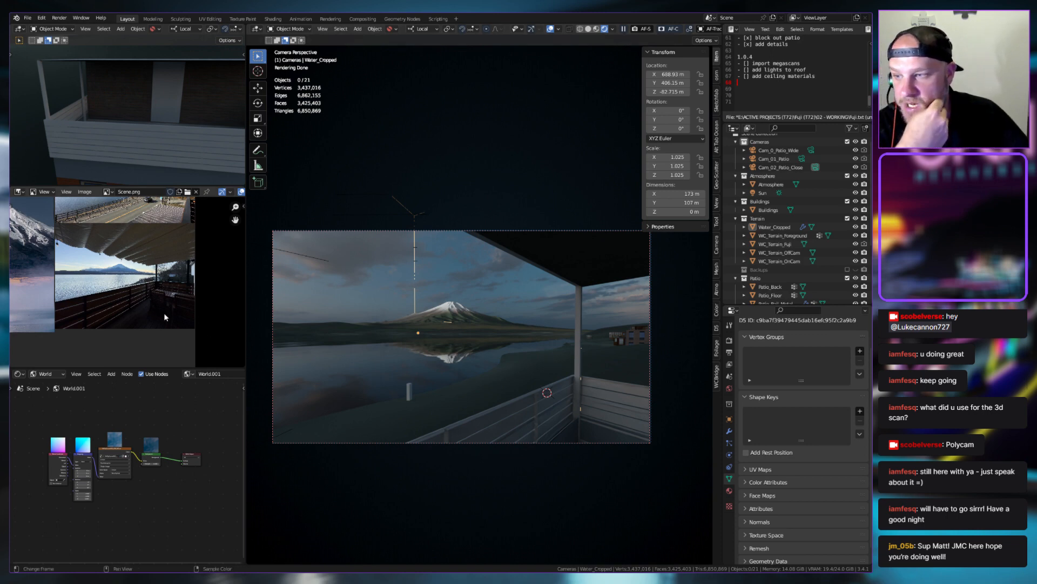
scroll(173, 299, down, 1)
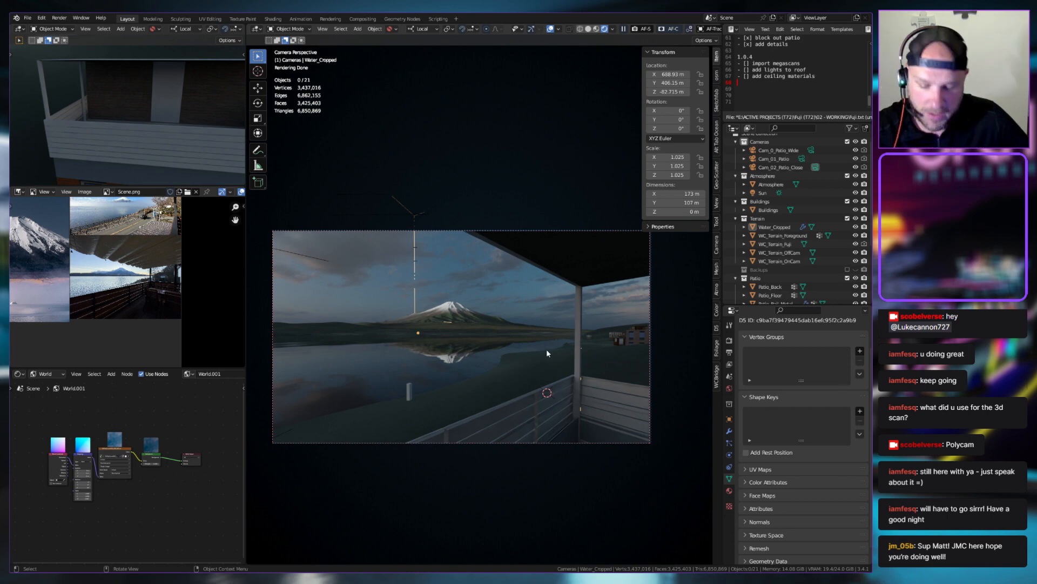
Switch the viewport to Material Preview and give the front wooden patio rail a new material named Patio_Wood
click(562, 251)
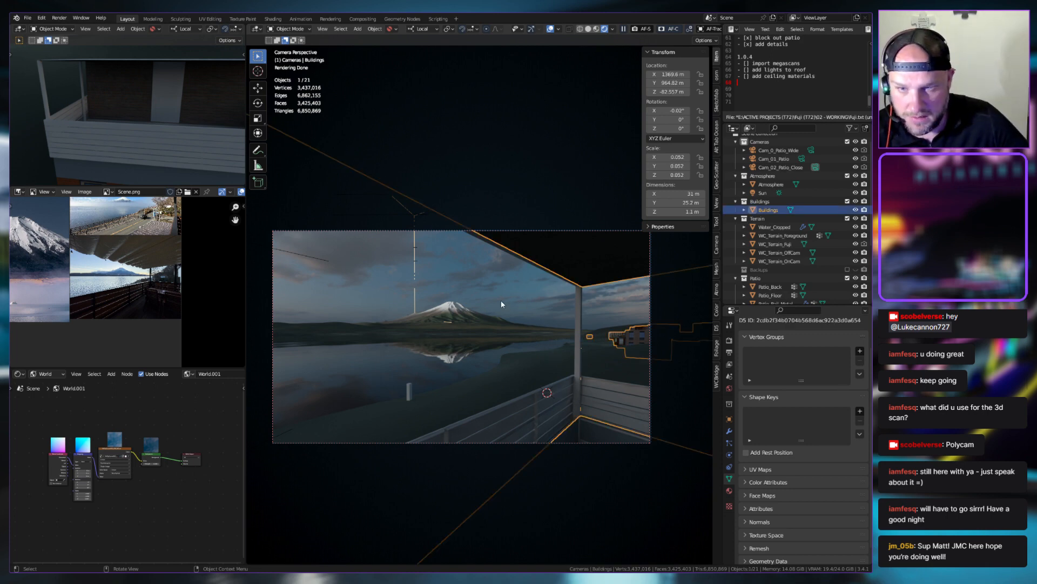
click(596, 31)
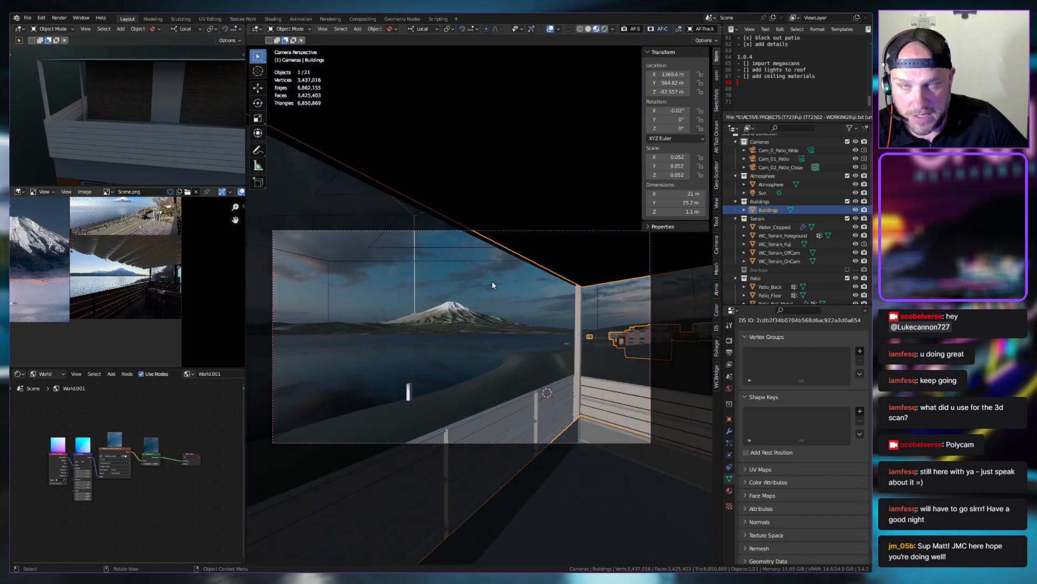
middle_drag(492, 283, 557, 366)
scroll(599, 360, down, 3)
click(556, 363)
middle_drag(561, 411, 533, 356)
click(729, 489)
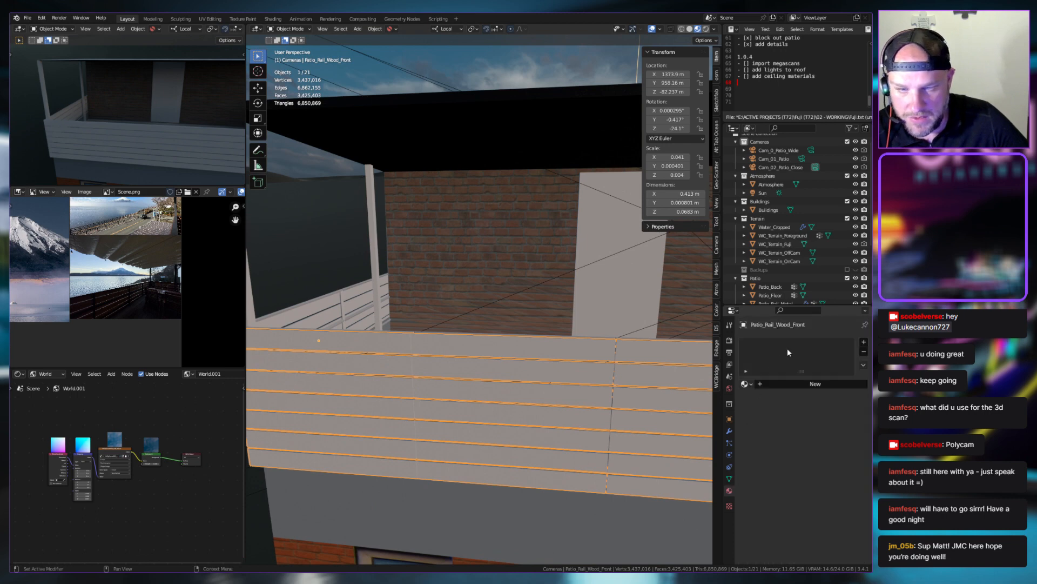
click(772, 383)
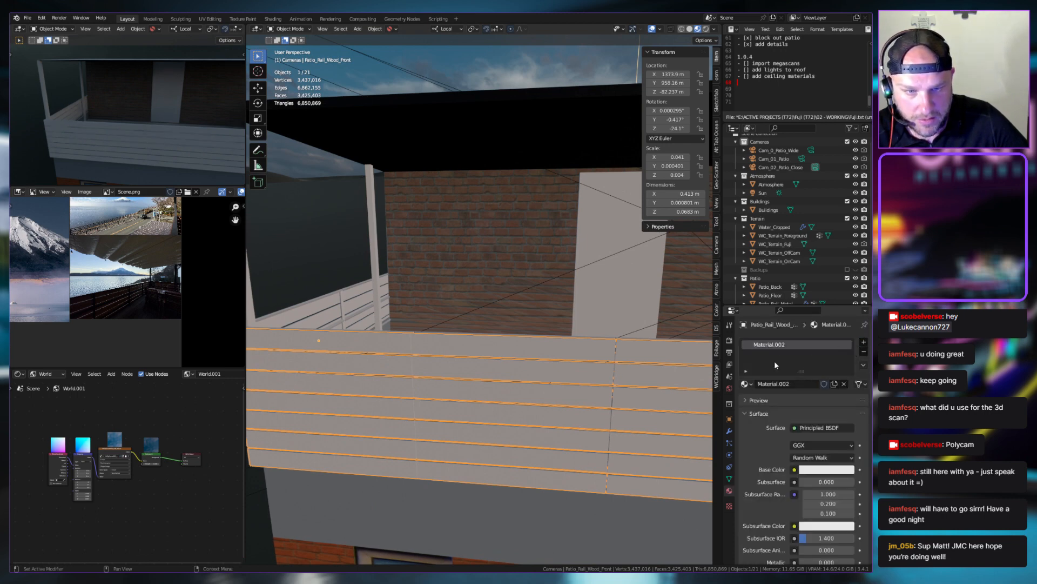
double_click(763, 344)
text(Raiio_Wood)
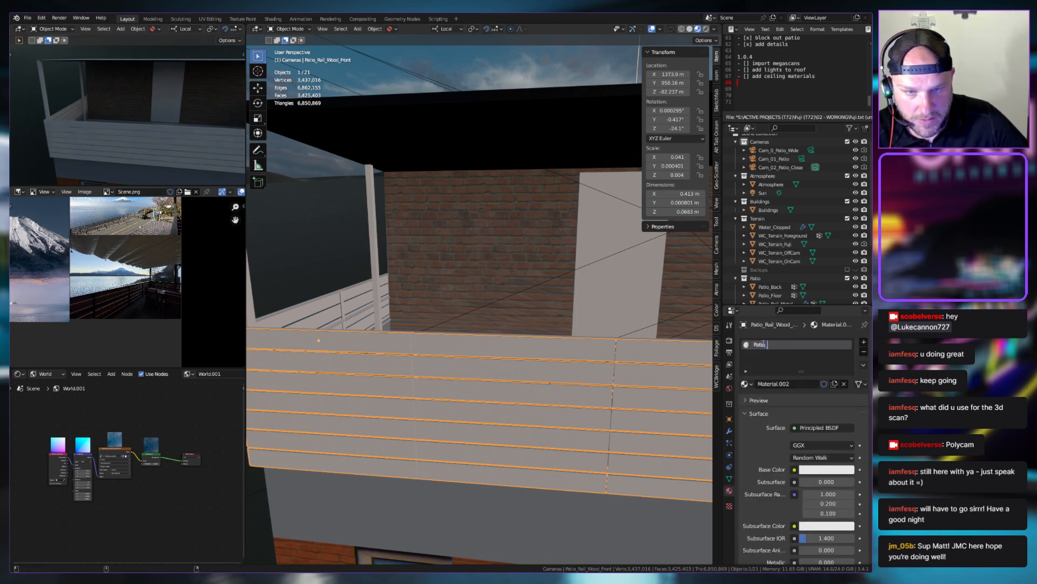
key(Return)
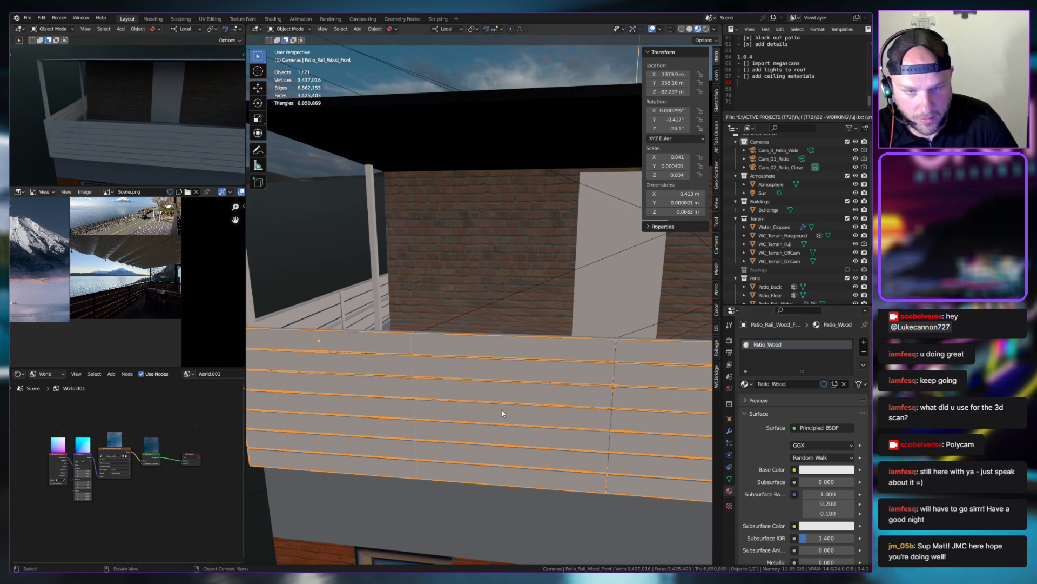
Rename the front rail's material as Patio_Wood_Rail
middle_drag(503, 413, 557, 416)
double_click(774, 345)
key(End)
text(_Rail)
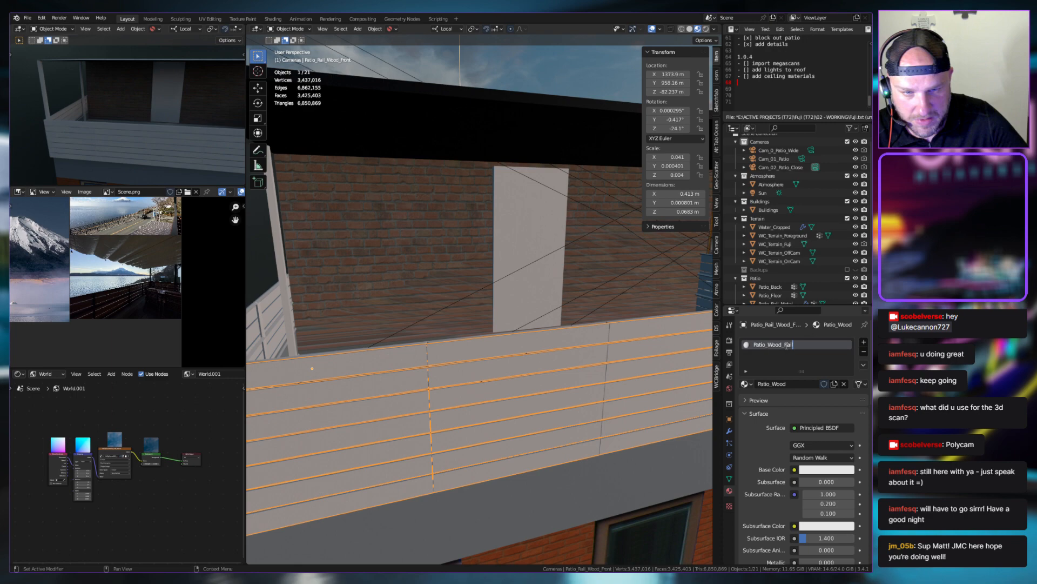
key(Return)
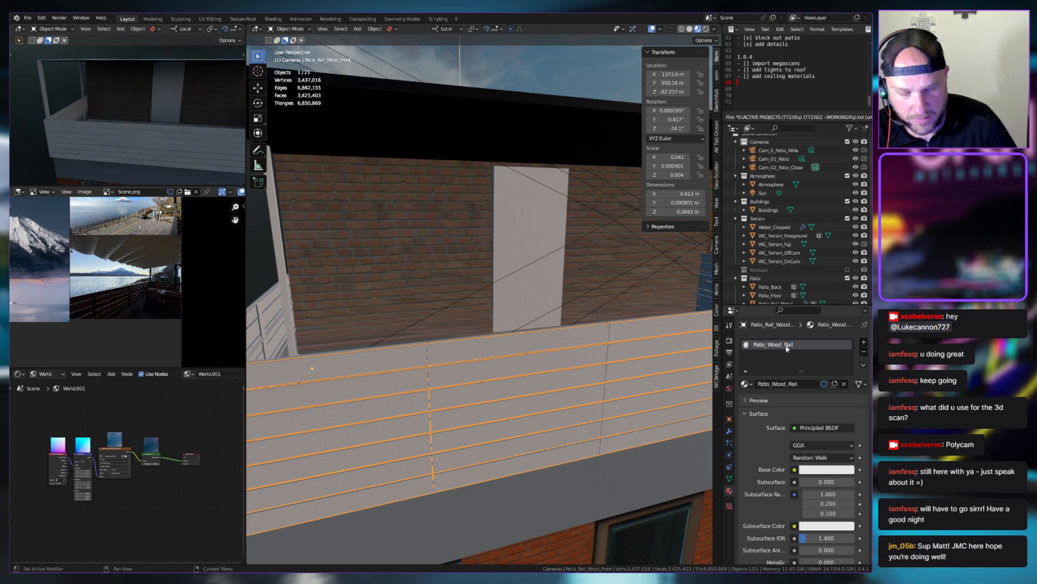
Create a new material for the patio floor and name it Patio_Wood_Floor
middle_drag(518, 394, 492, 367)
click(484, 316)
click(863, 341)
click(794, 382)
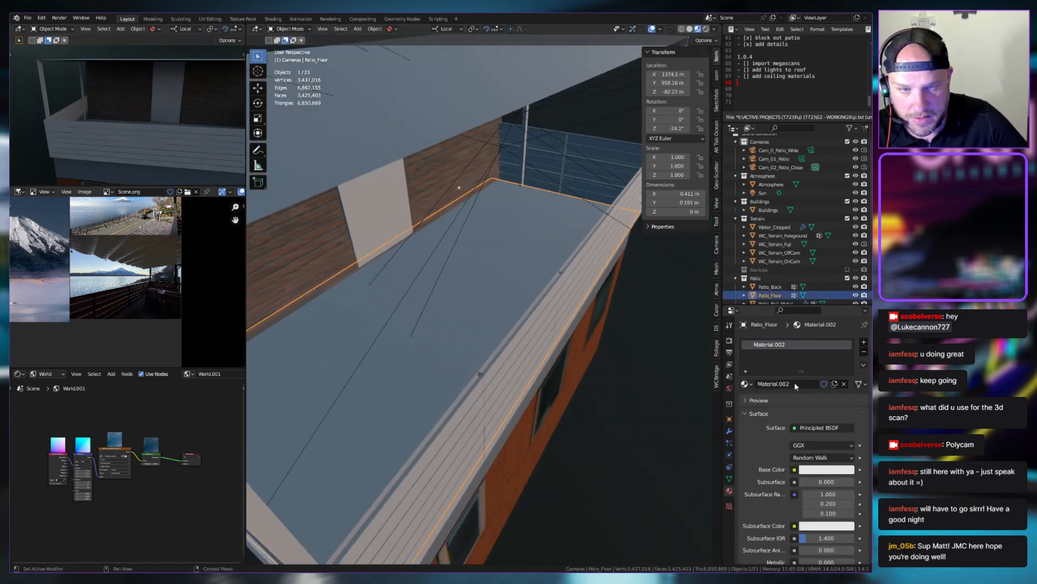
double_click(770, 344)
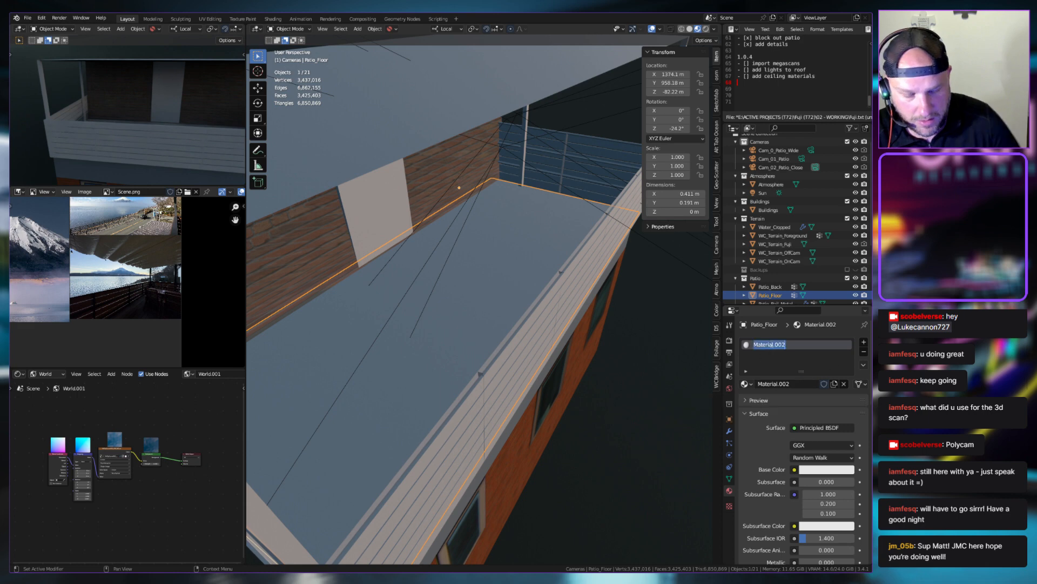
text(Patio_Wo)
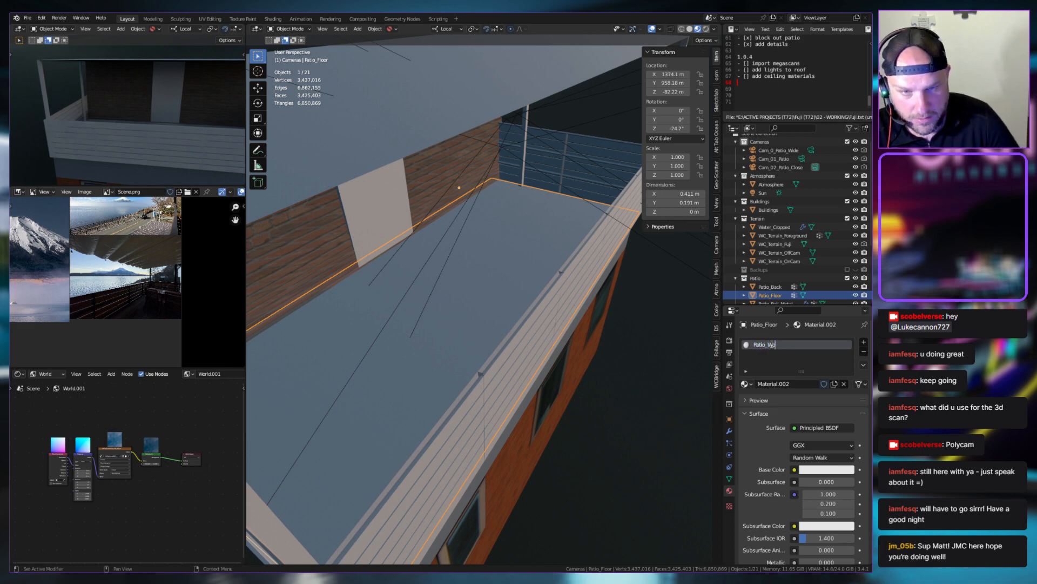
text(od_Floor)
key(Return)
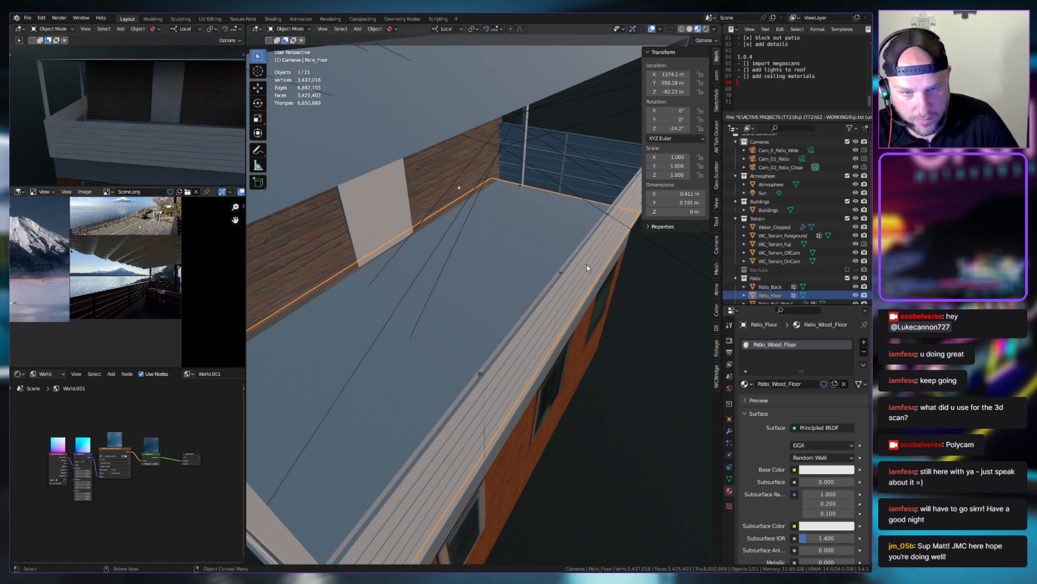
Give the metal patio railing a new material and enter Patio_Metal as its name
middle_drag(588, 268, 612, 325)
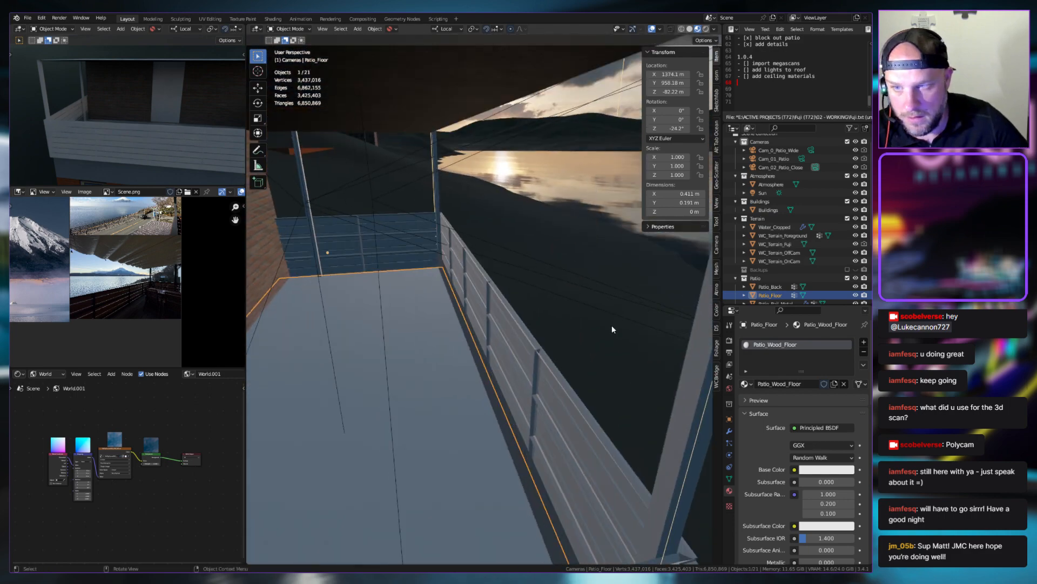
click(540, 355)
click(784, 384)
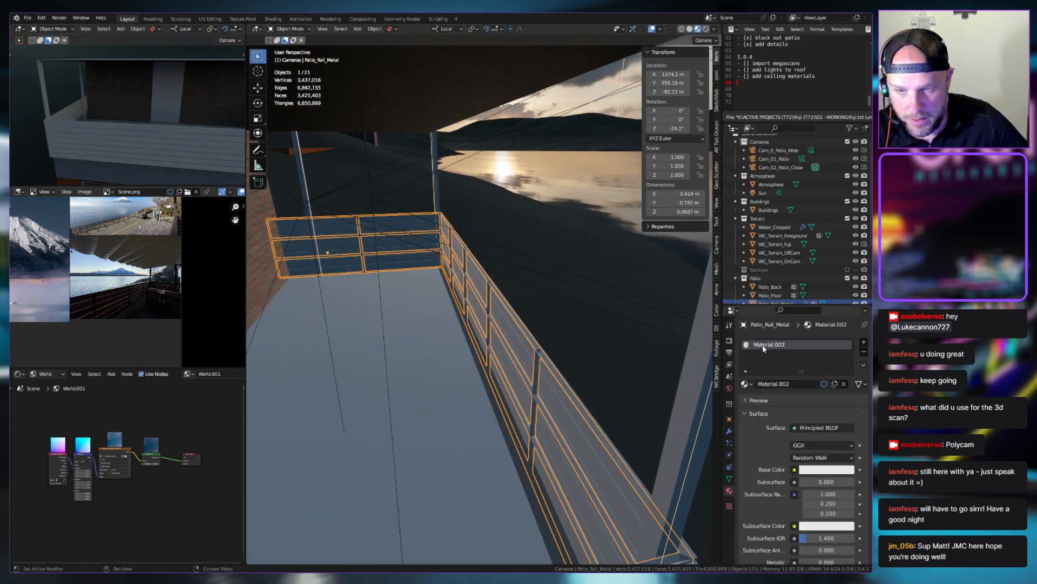
double_click(763, 344)
text(Patio_Metal)
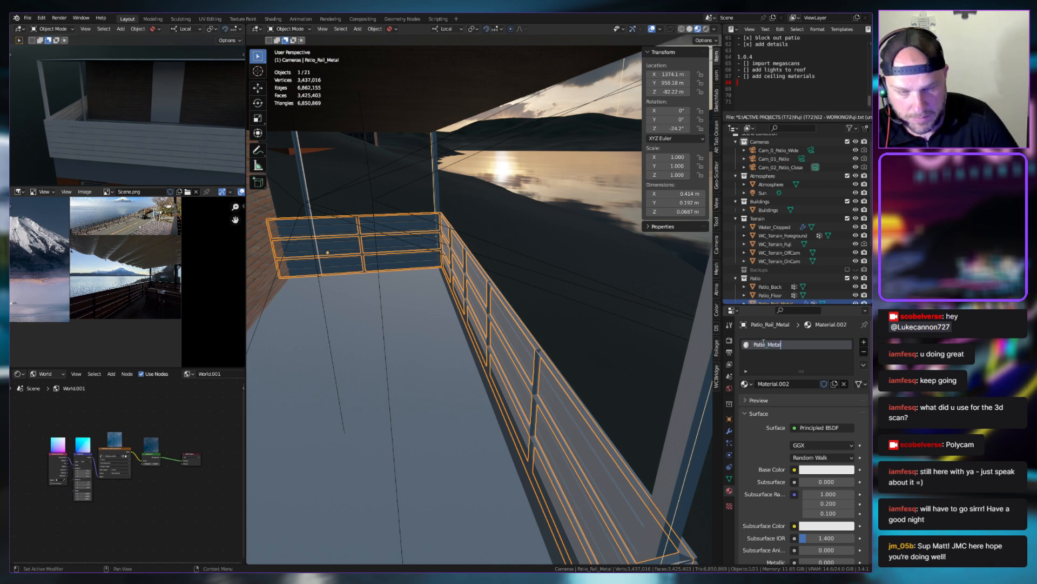
key(Return)
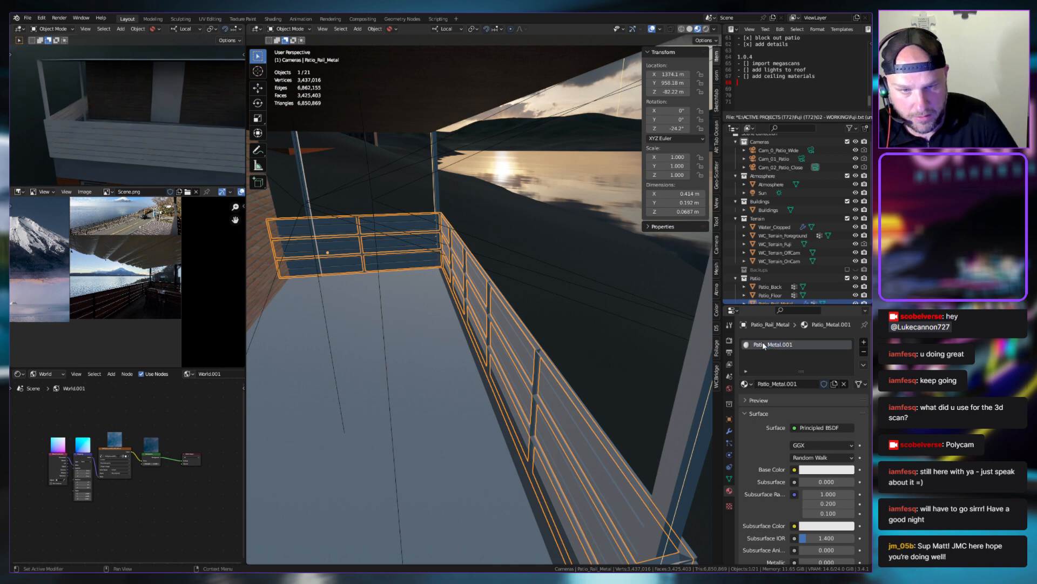
Try the existing Patio_Metal.001 material on the patio support posts and unlink it
click(438, 179)
click(746, 384)
text(pa)
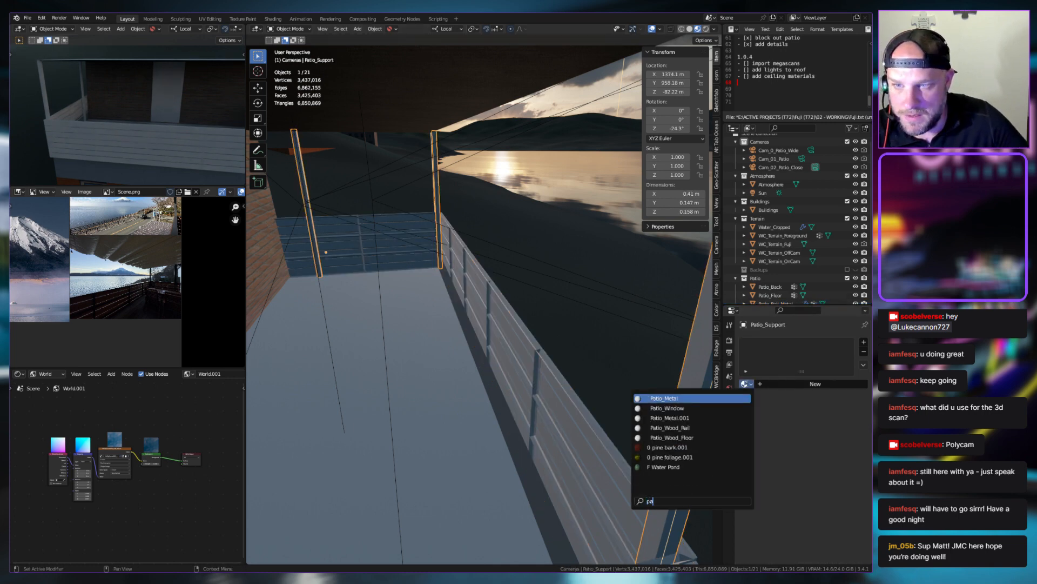
text(tio)
key(Down)
key(Down)
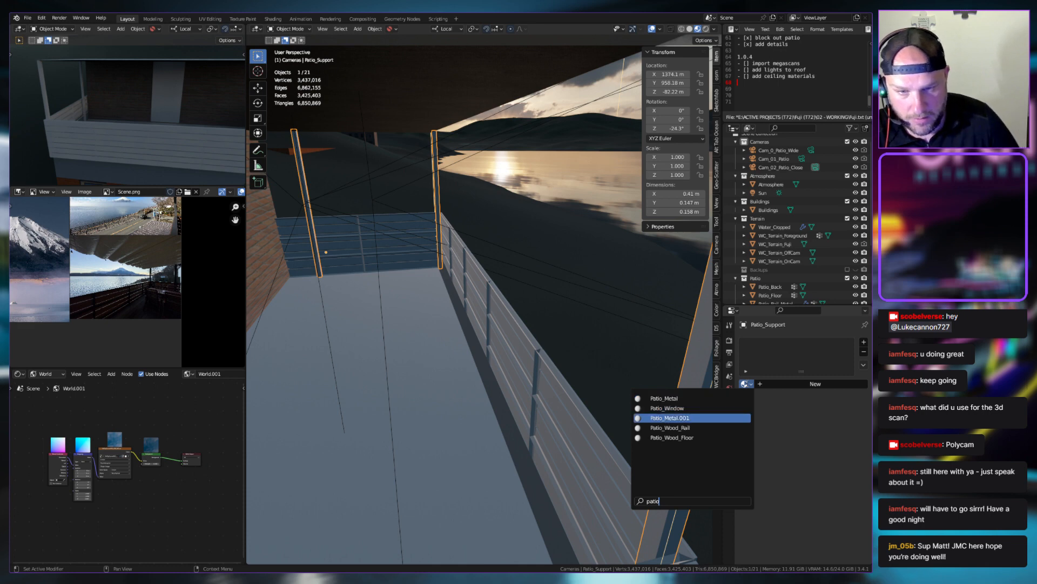
key(Return)
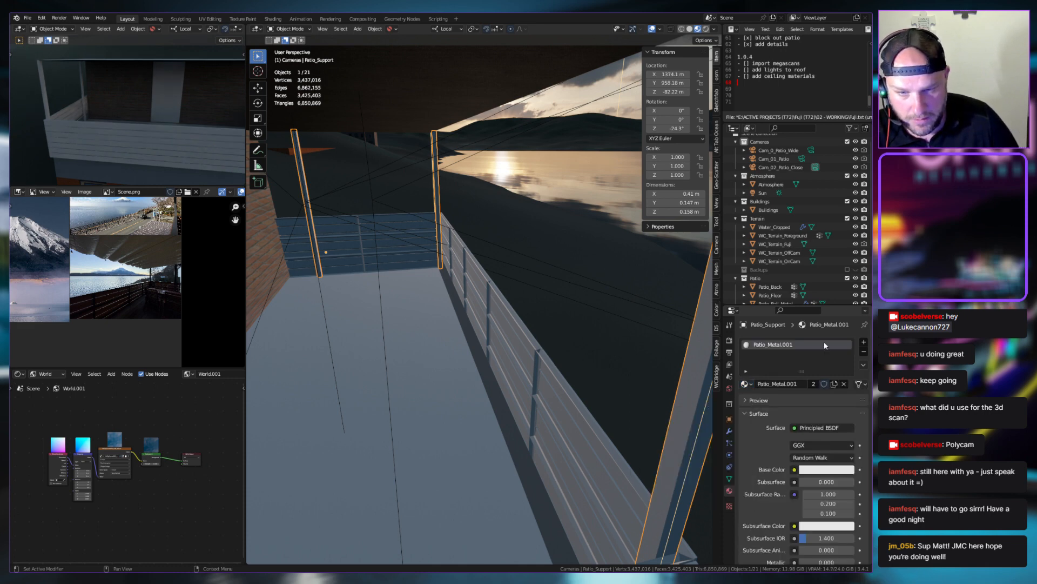
click(844, 384)
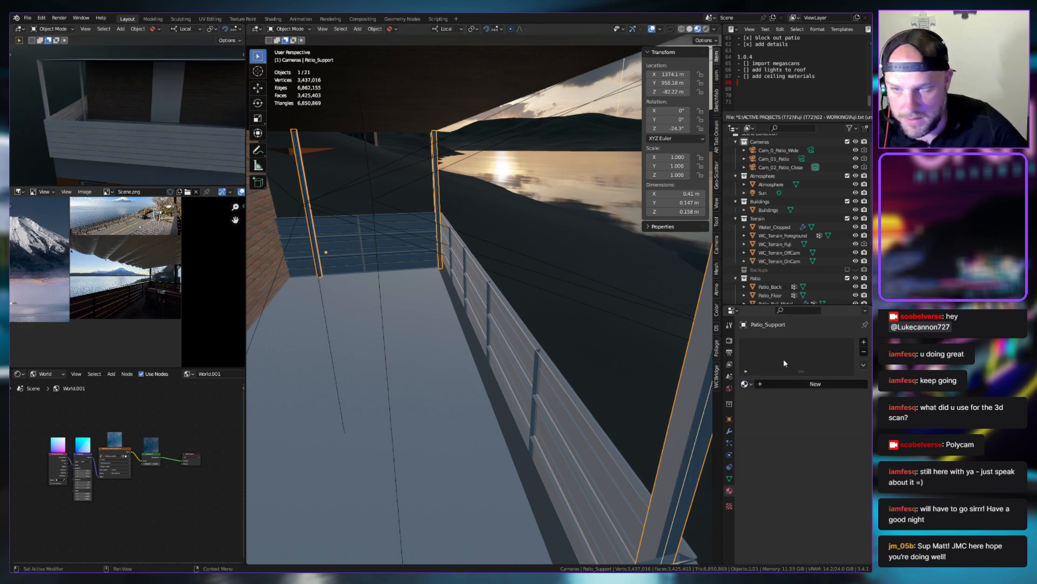
Assign the existing Patio_Metal material to the patio support posts, and select the patio back wall
click(746, 384)
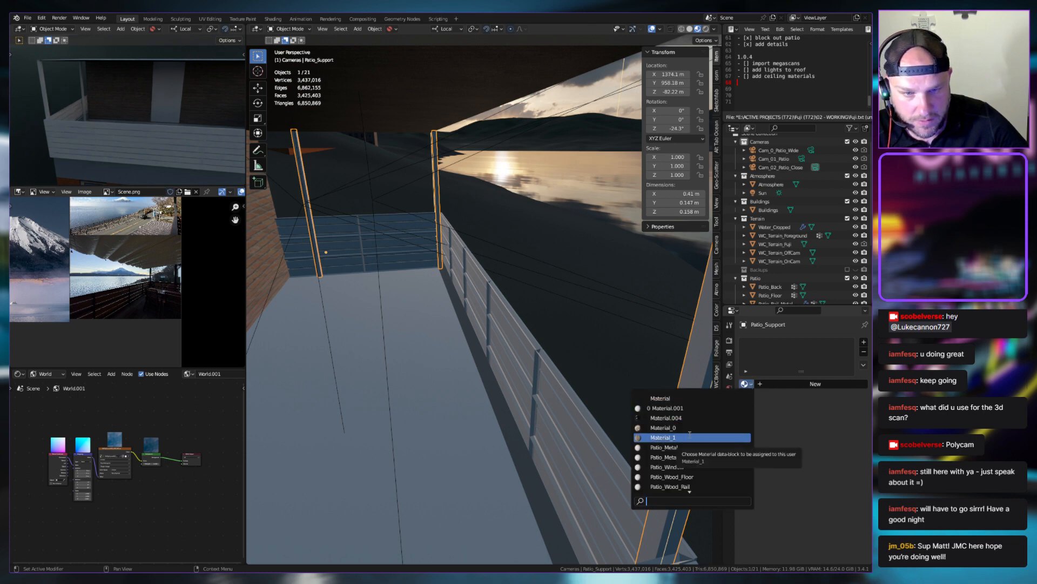
click(679, 447)
click(646, 361)
middle_drag(643, 360, 440, 347)
click(448, 212)
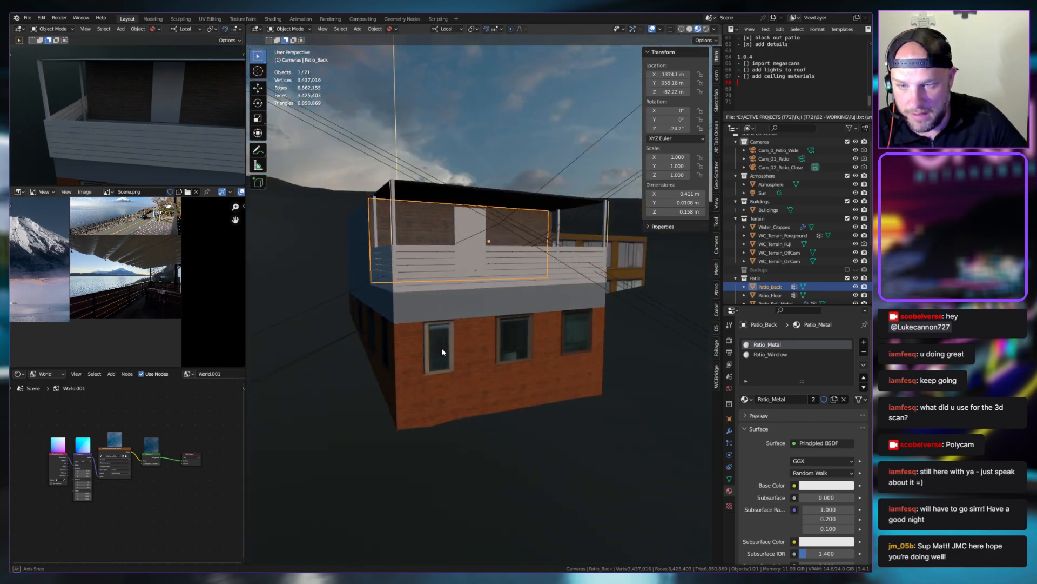
scroll(492, 357, down, 1)
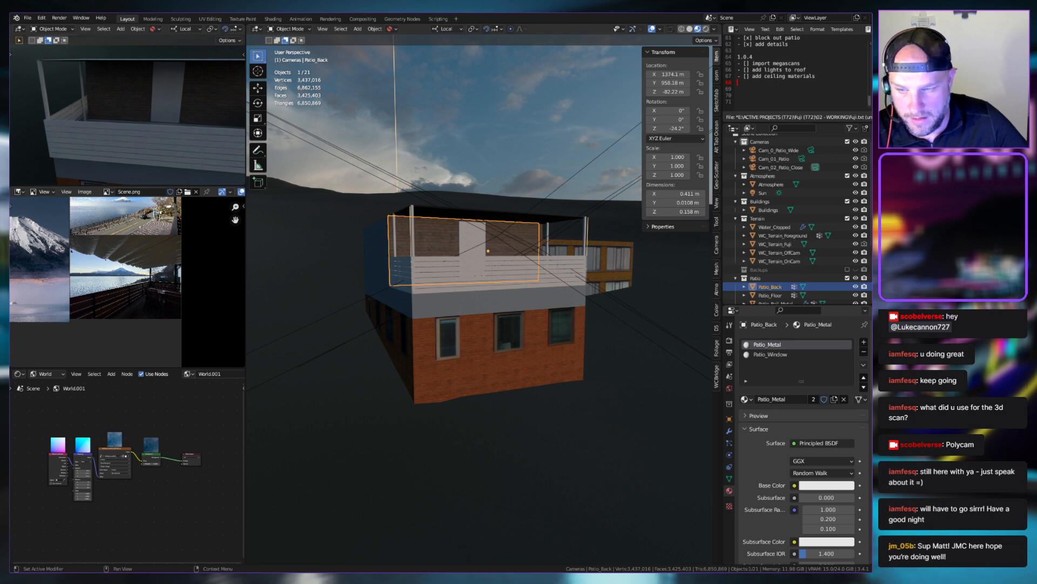
Look through the available images and show Colormap_0.png in the image editor
click(107, 191)
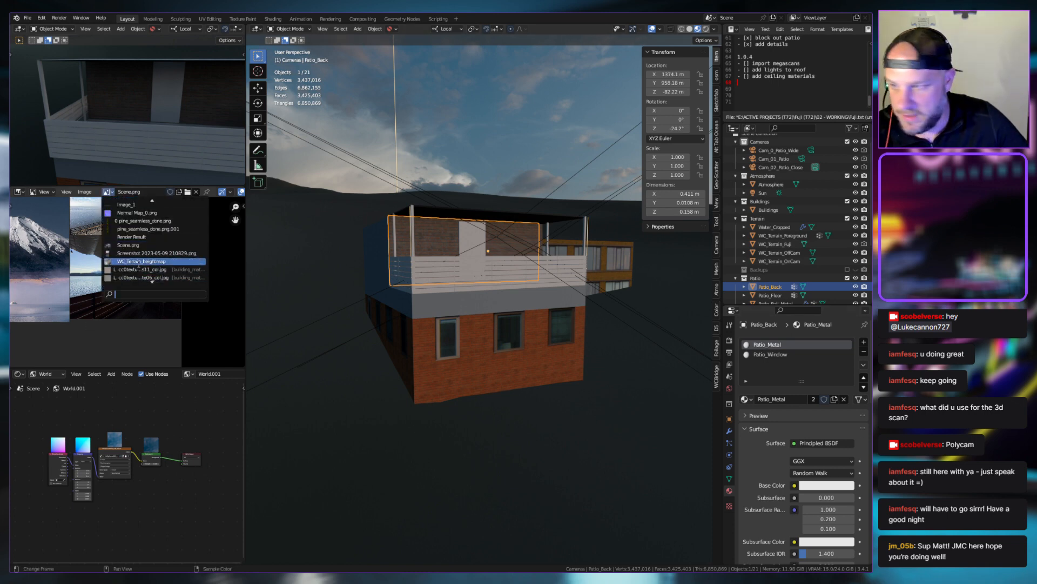
scroll(139, 265, down, 3)
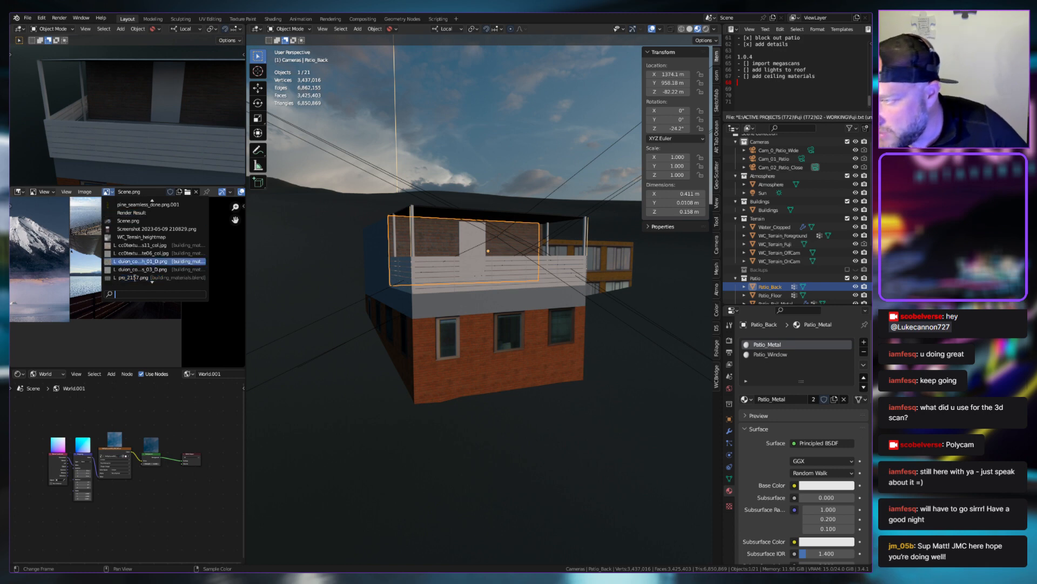
scroll(157, 238, up, 9)
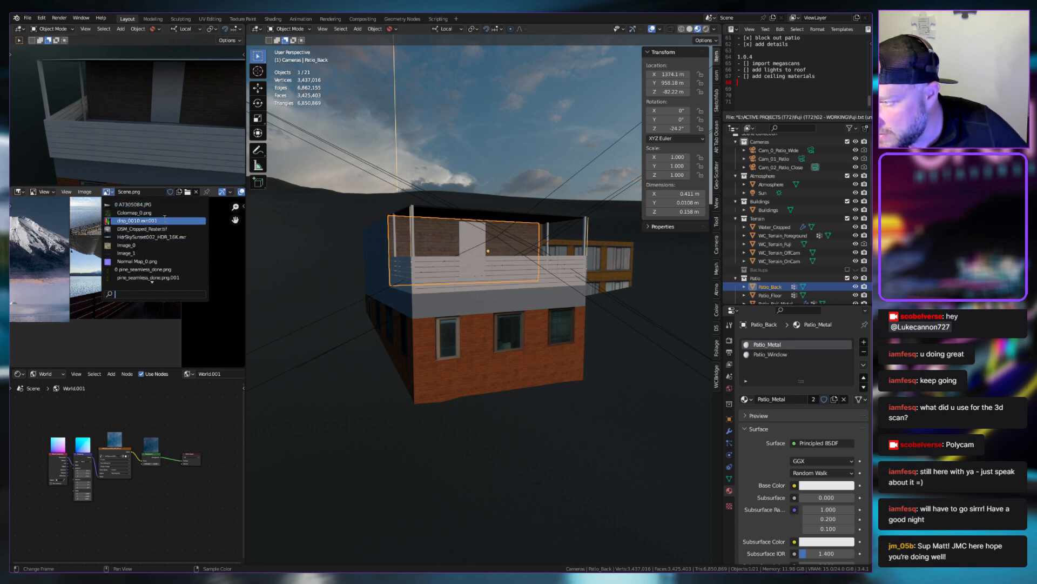
click(135, 212)
click(110, 193)
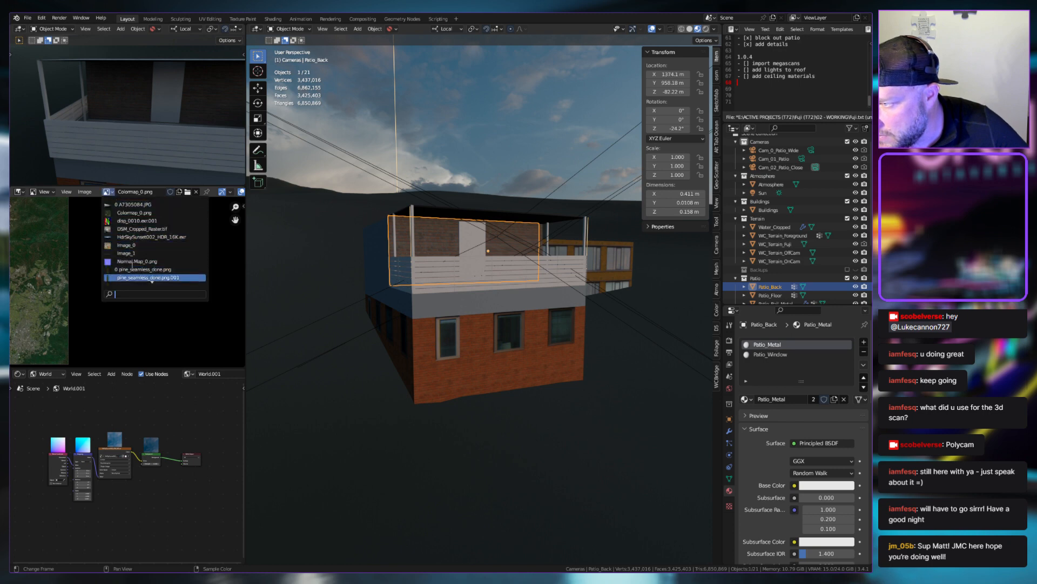
scroll(134, 283, down, 4)
scroll(133, 282, down, 8)
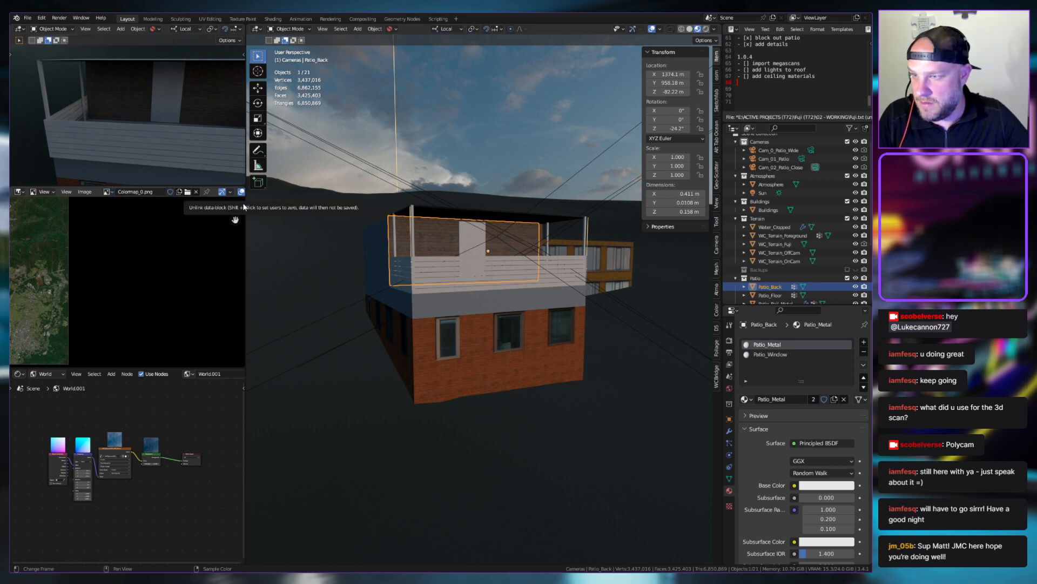
Paste the copied house screenshot into the image editor, fit it to view, and maximize that editor
key(ctrl+v)
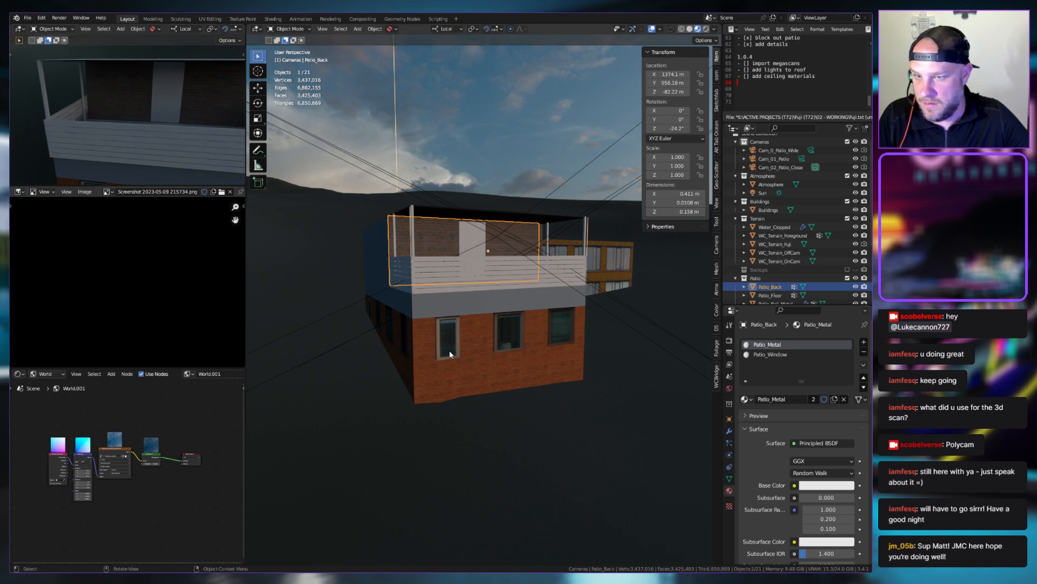
middle_drag(467, 356, 400, 344)
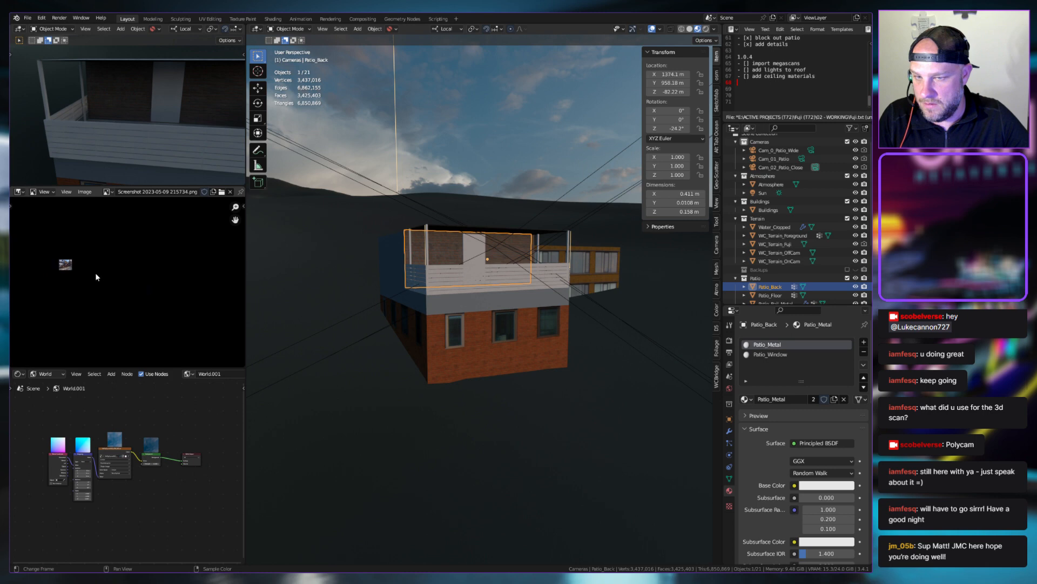
key(Home)
key(ctrl+space)
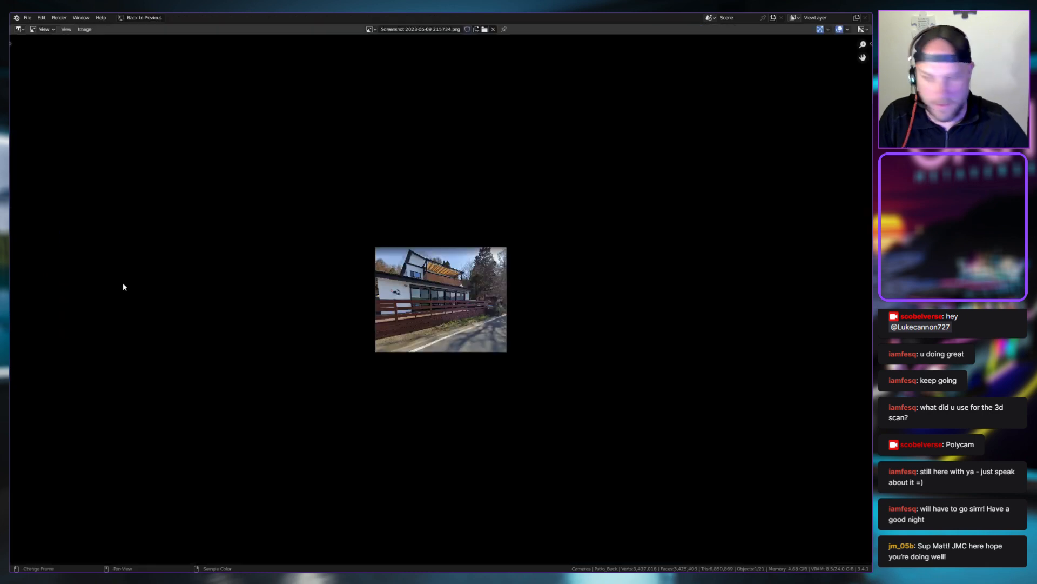
Examine the reference photo for the balcony's wood cladding, the awning and beams, the slanted roof, and the lower storey
scroll(415, 325, up, 8)
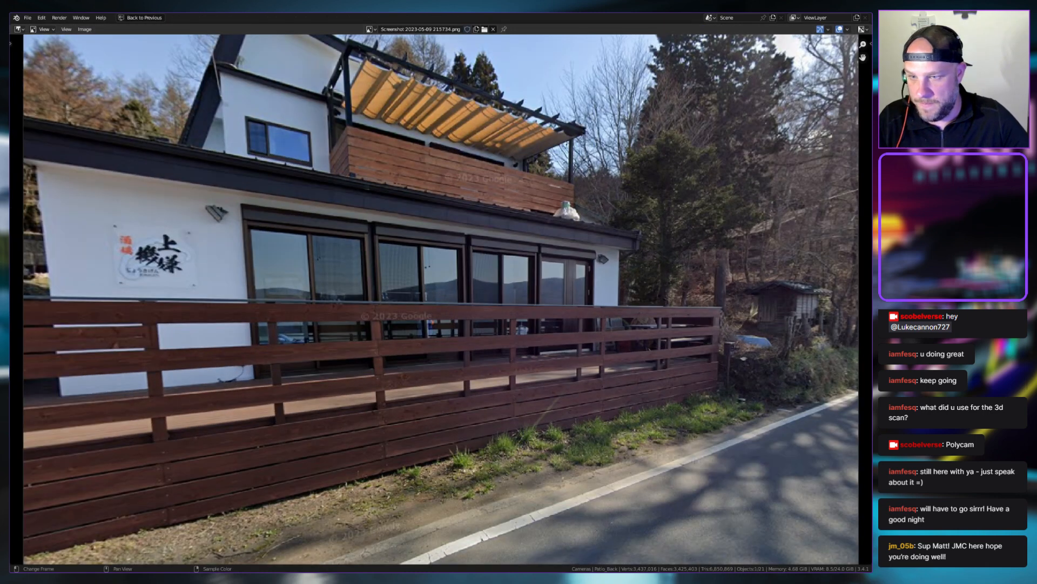
scroll(441, 300, down, 2)
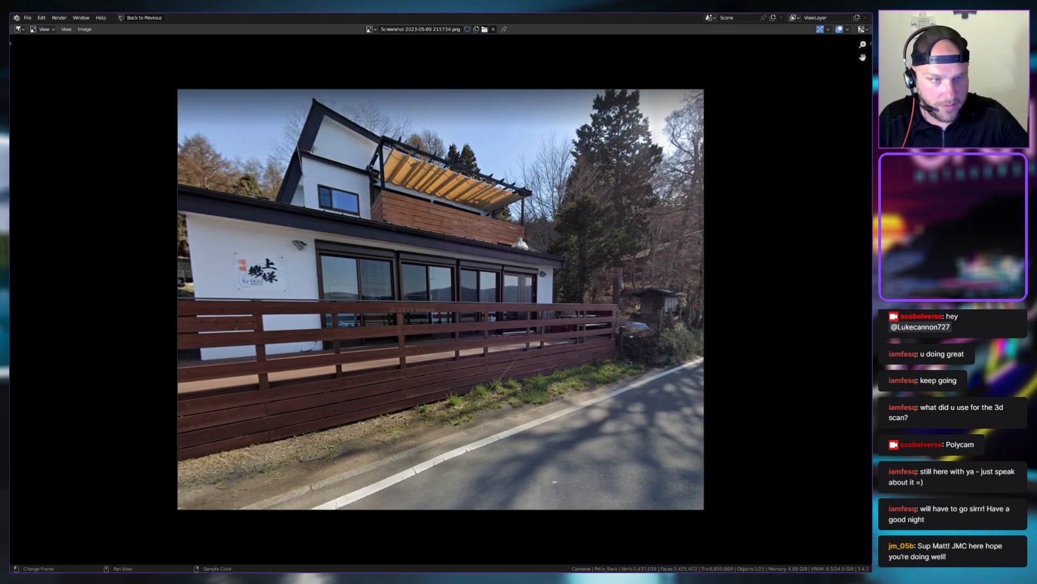
key(Home)
scroll(441, 300, down, 1)
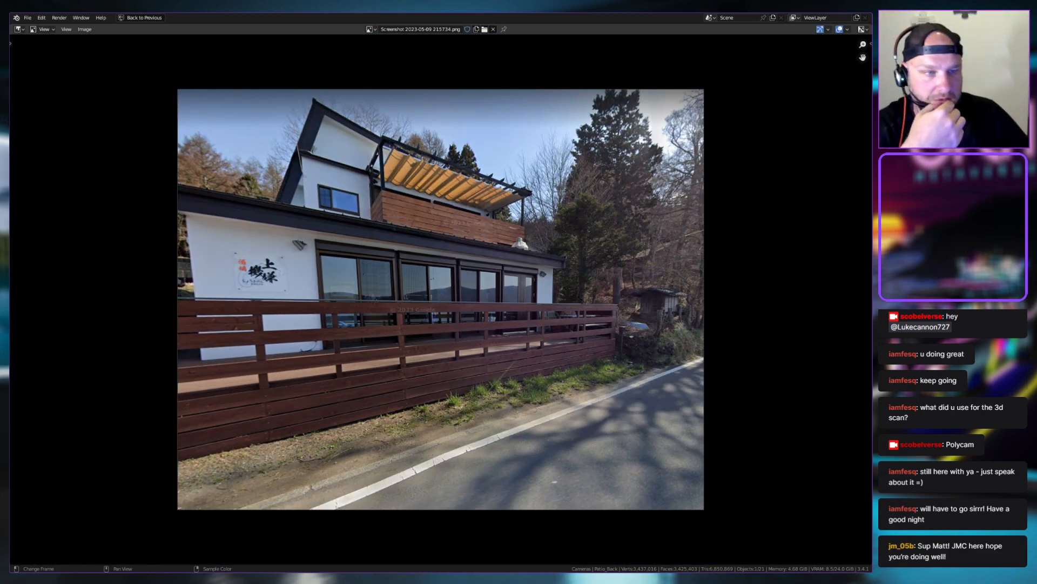
scroll(480, 323, up, 4)
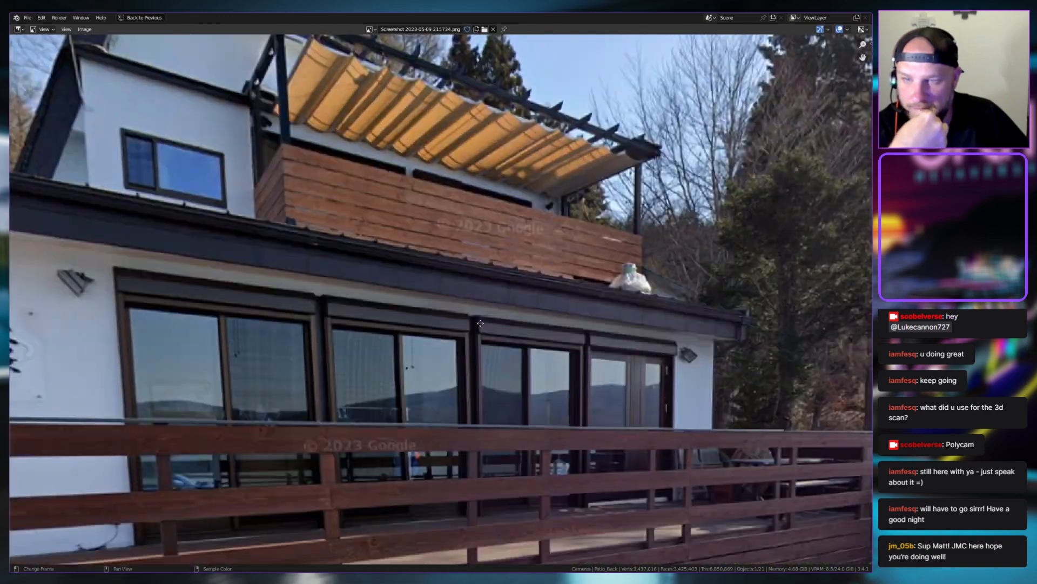
middle_drag(480, 323, 475, 346)
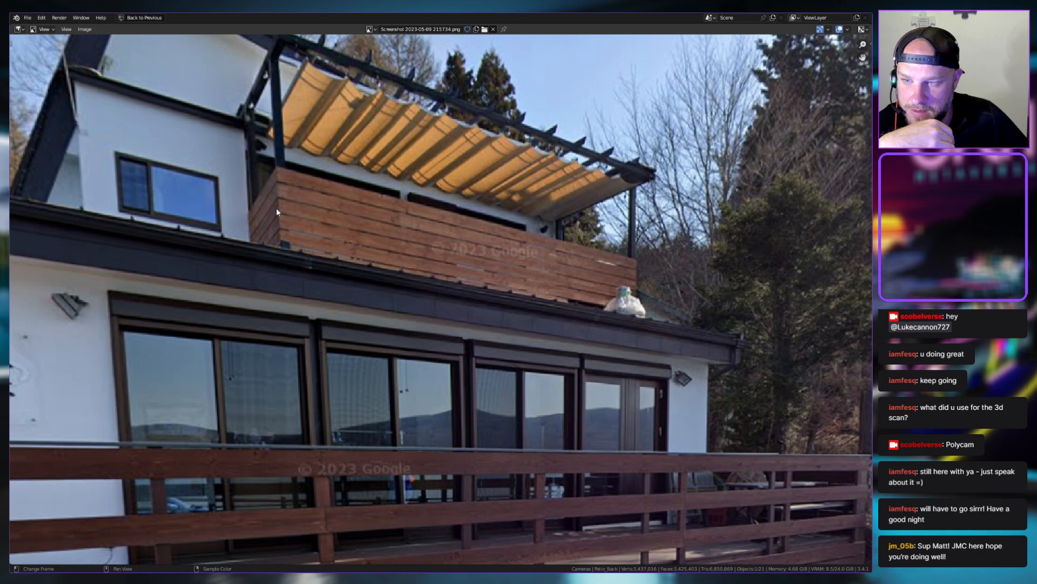
scroll(314, 211, down, 2)
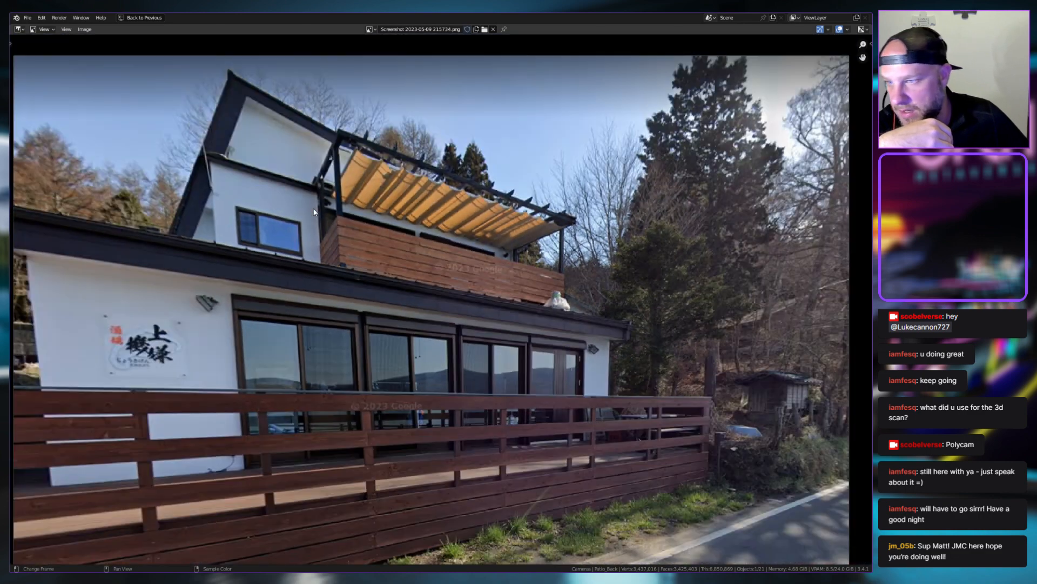
scroll(362, 149, up, 2)
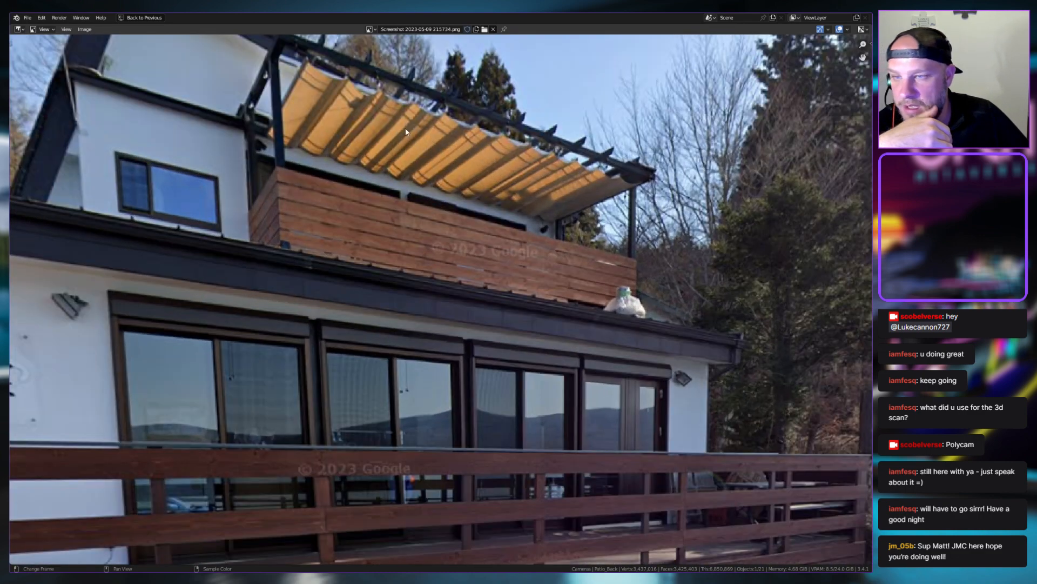
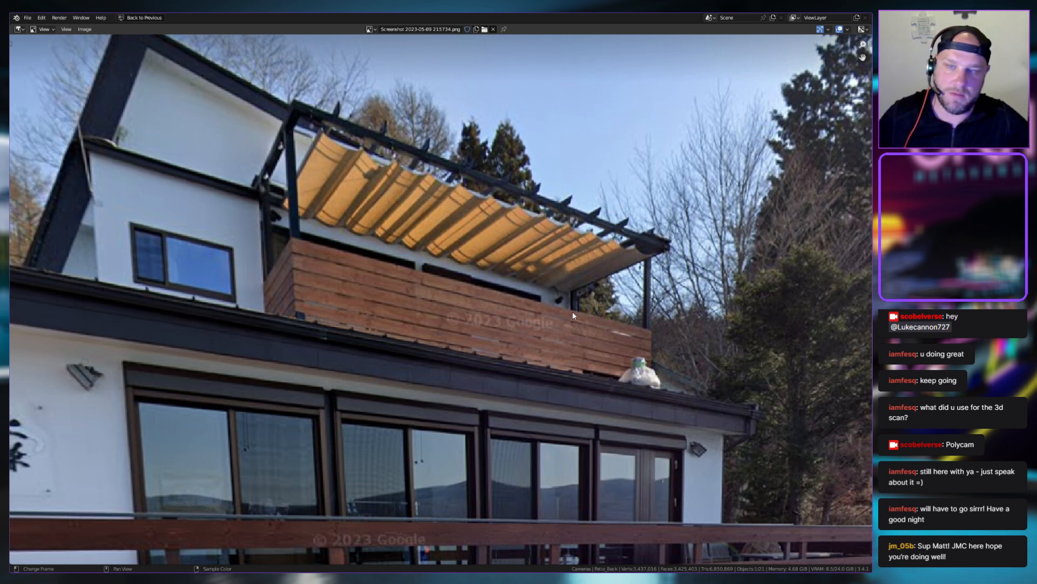
scroll(502, 249, up, 2)
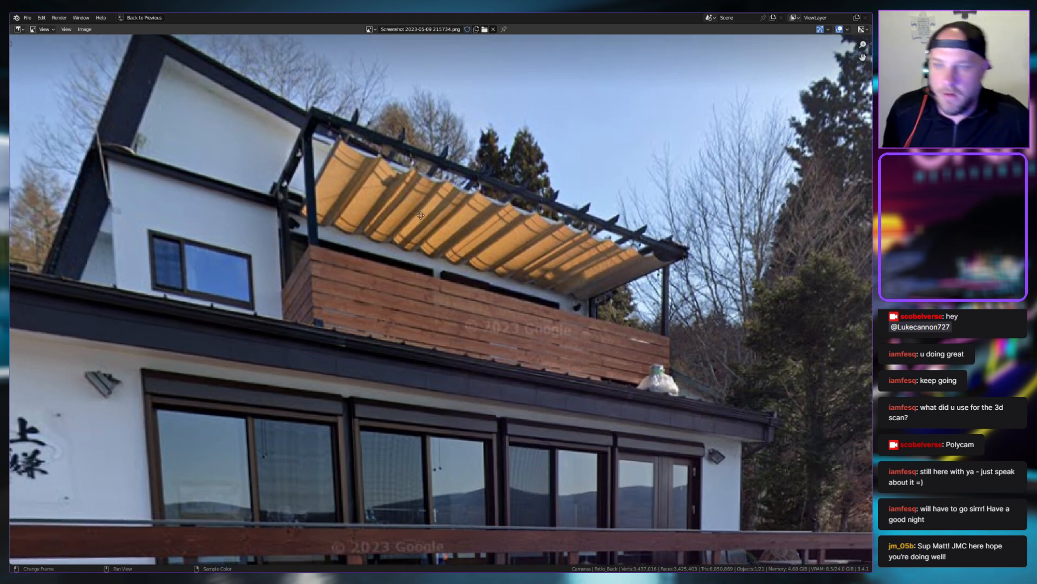
middle_drag(493, 248, 447, 282)
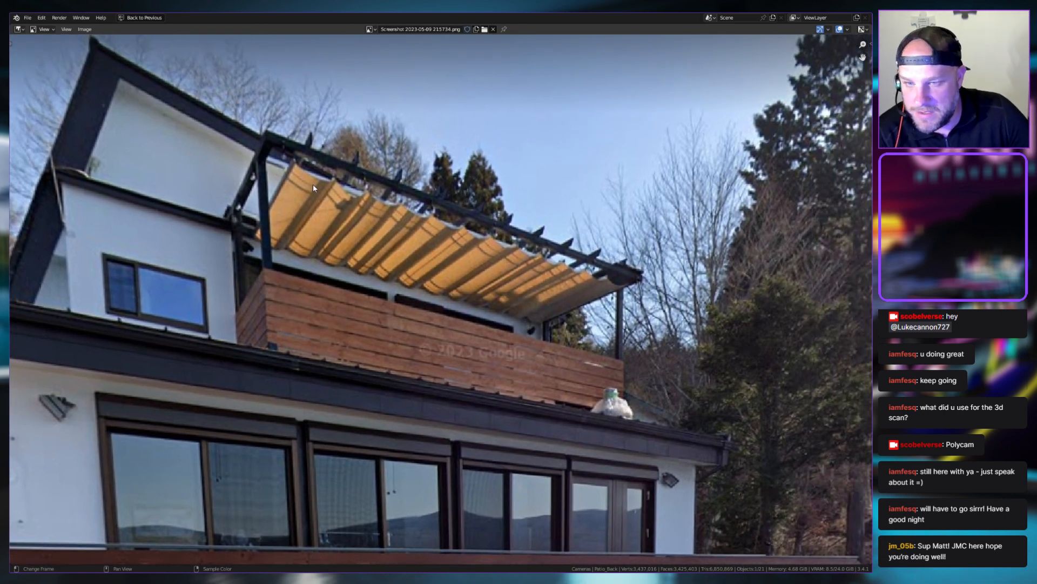
middle_drag(313, 183, 324, 183)
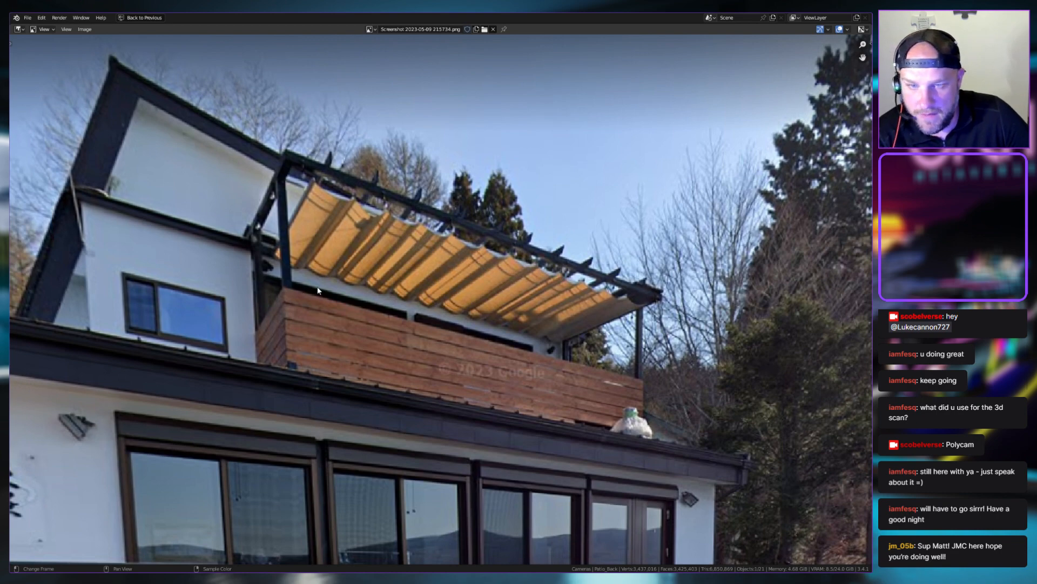
scroll(317, 291, down, 3)
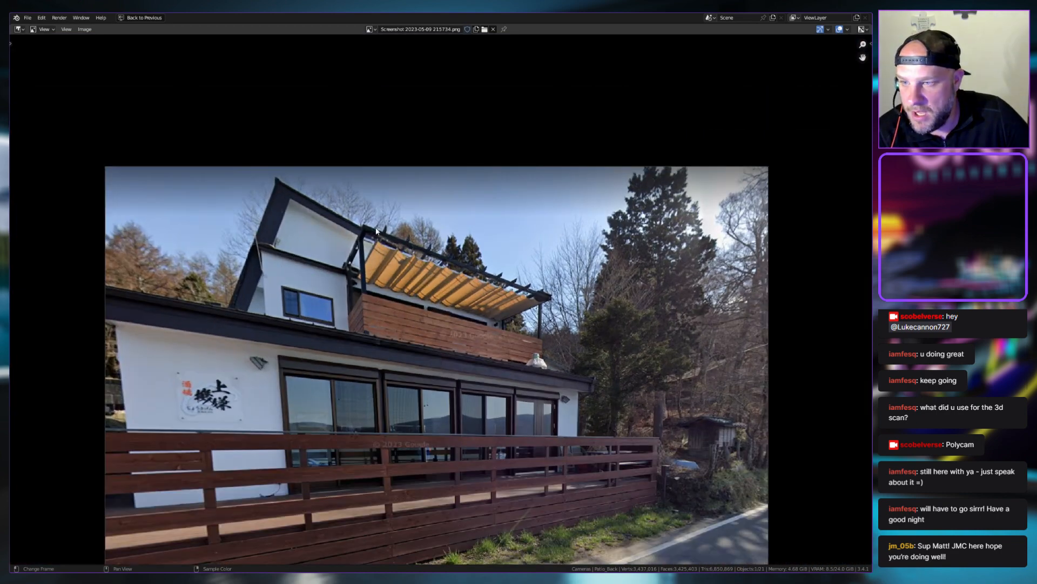
scroll(274, 297, down, 1)
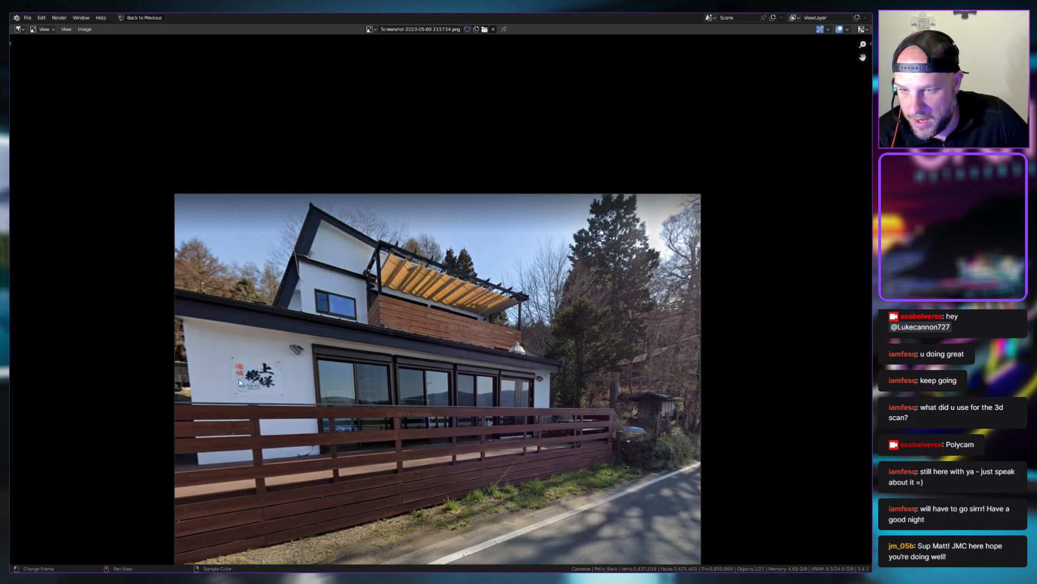
scroll(318, 251, down, 1)
middle_drag(327, 260, 371, 258)
scroll(405, 284, up, 1)
scroll(420, 287, up, 1)
scroll(419, 287, up, 1)
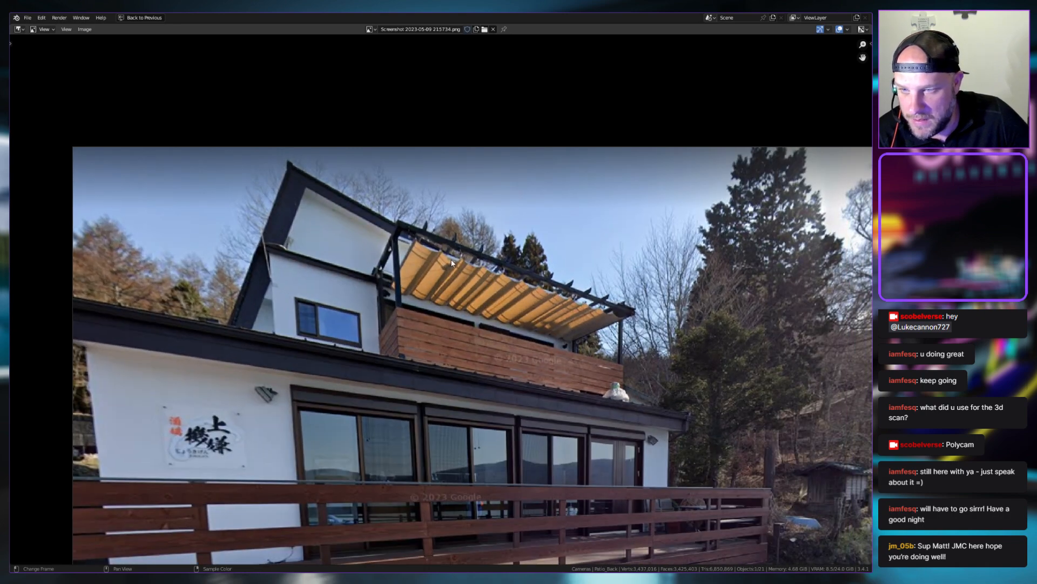
scroll(518, 346, down, 1)
scroll(544, 370, down, 1)
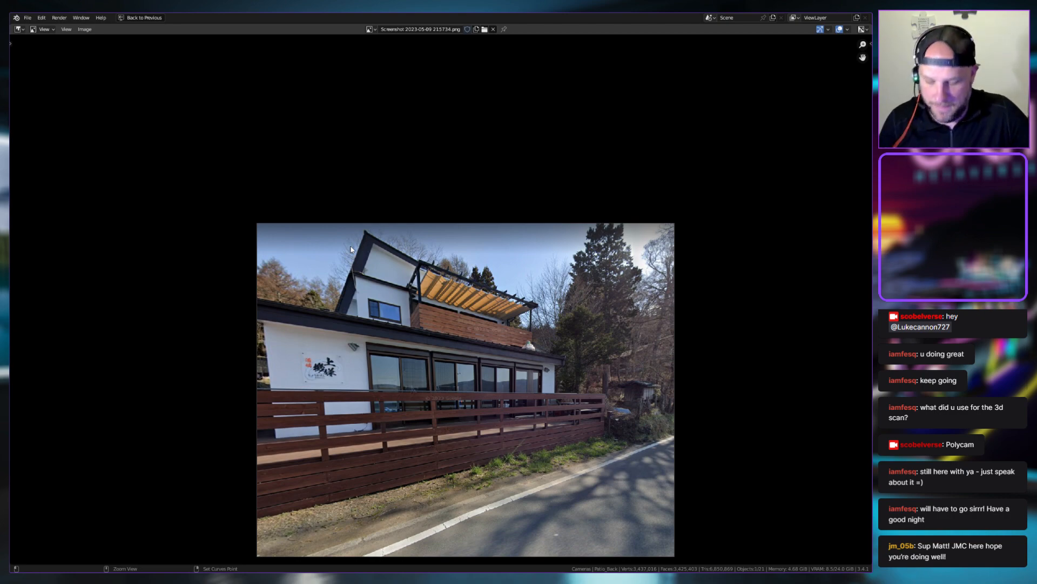
Switch the maximized editor to the 3D viewport and select the brick side wall face below the patio in Edit Mode
key(shift+F5)
middle_drag(508, 292, 393, 355)
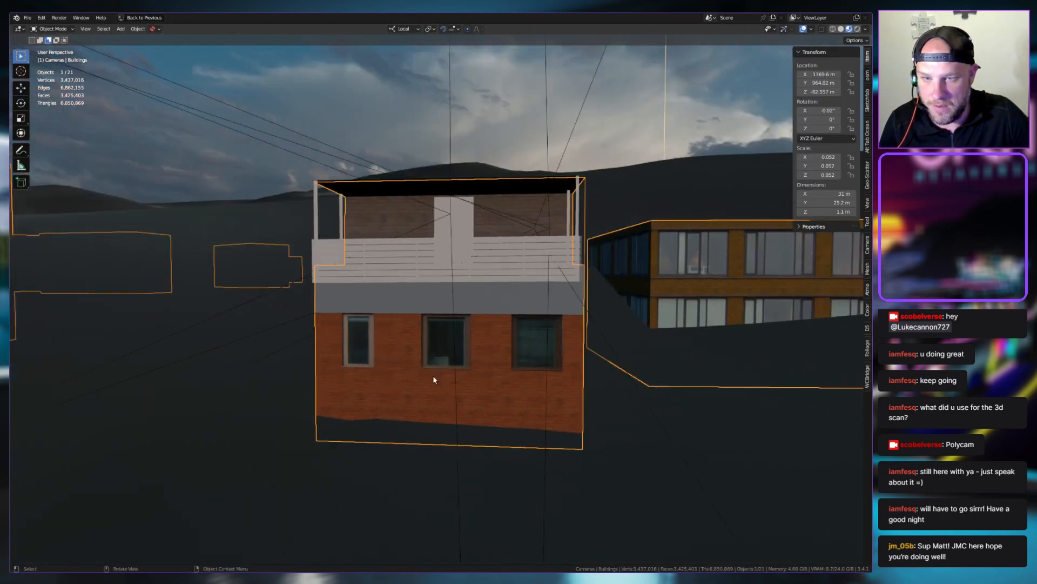
middle_drag(400, 403, 454, 383)
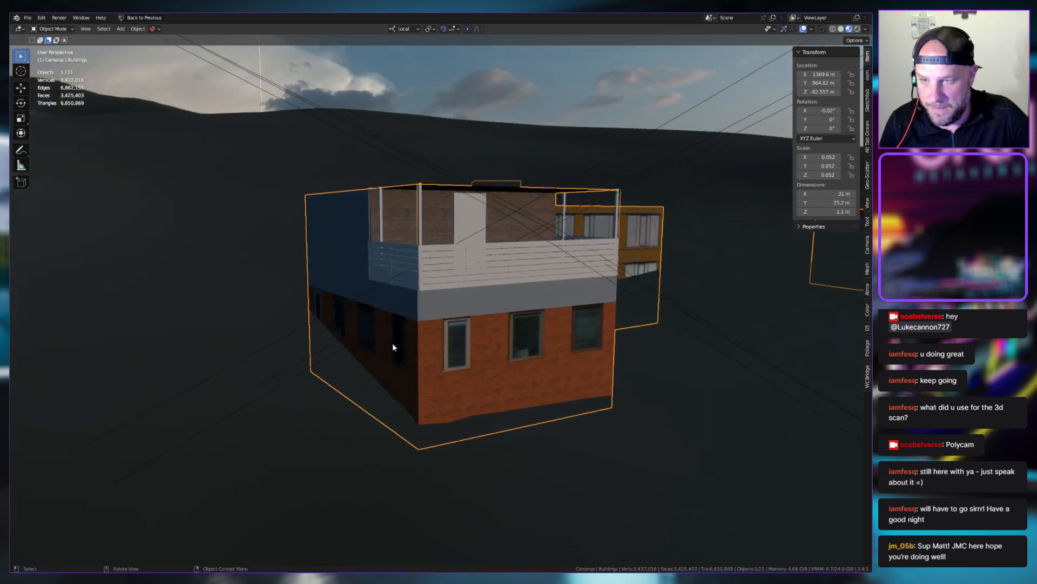
key(Tab)
key(Tab)
key(Tab)
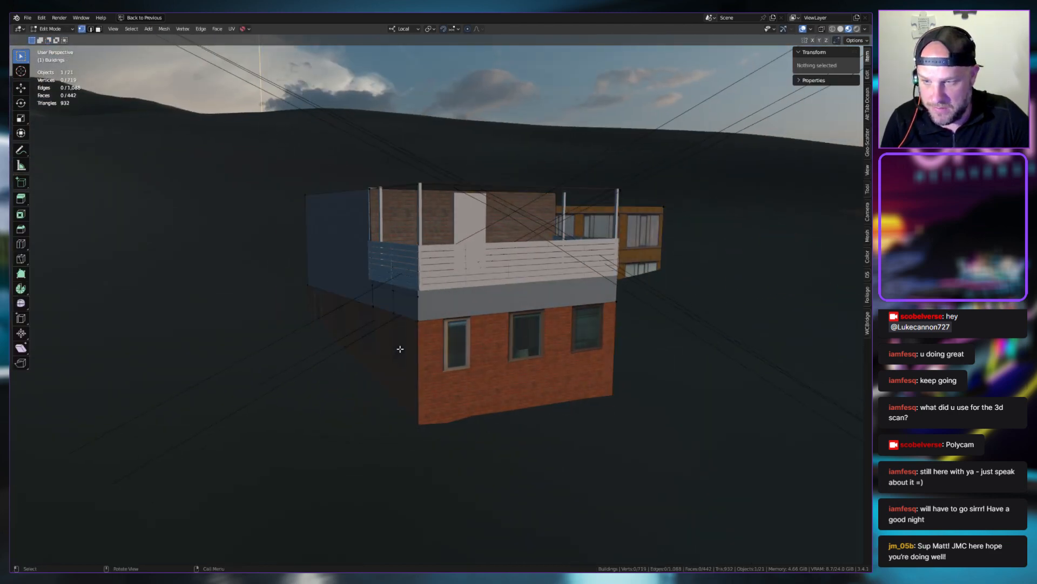
key(3)
click(396, 349)
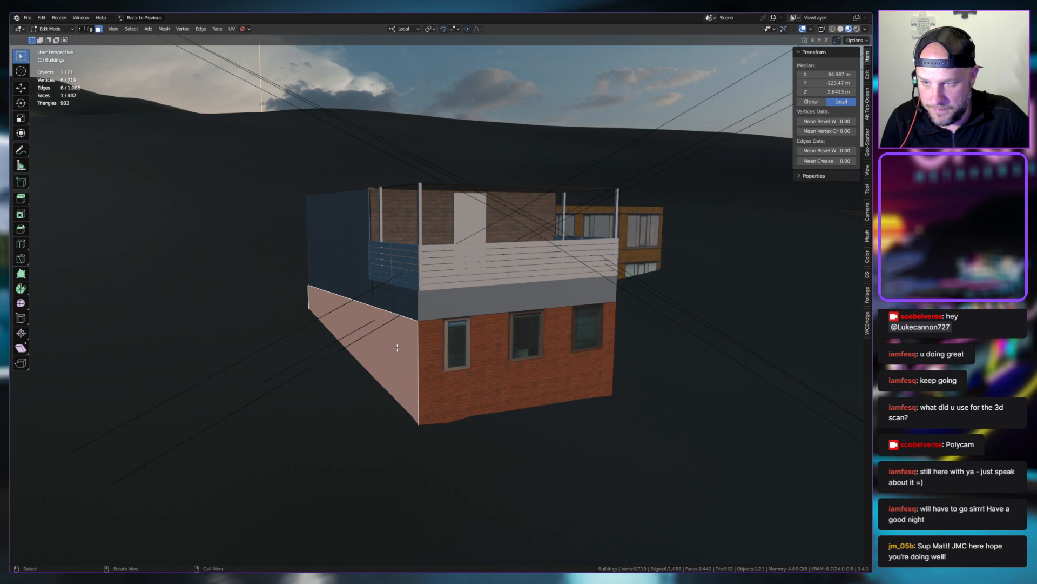
Try to extrude the brick side wall face outward along its local X axis
key(e)
key(y)
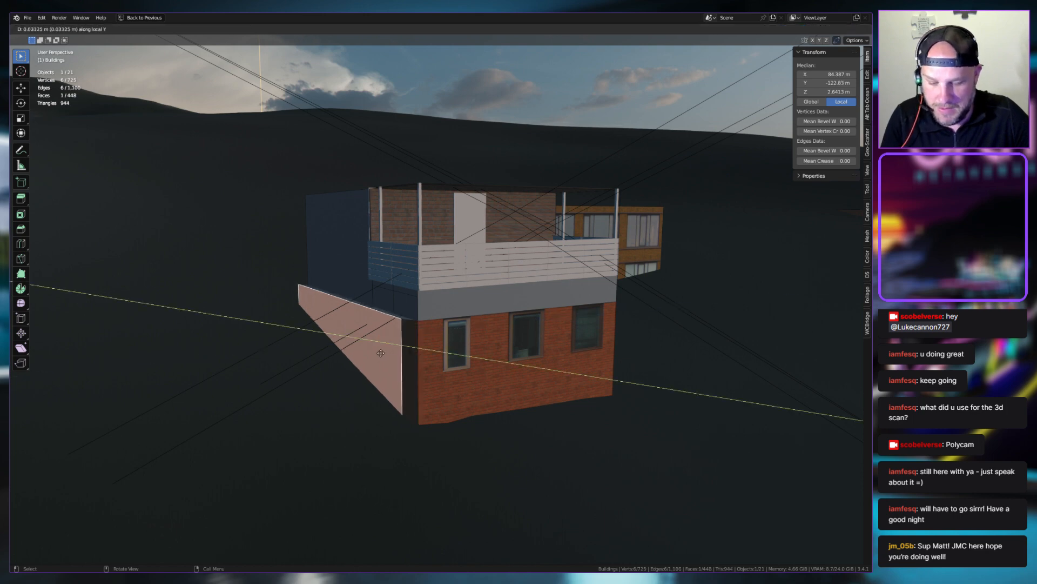
key(x)
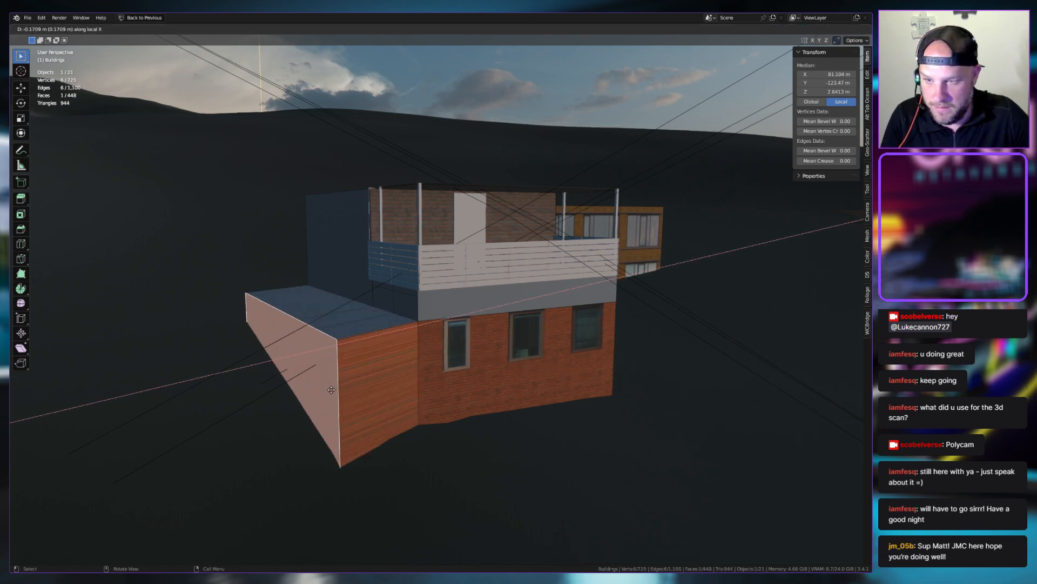
key(x)
key(Escape)
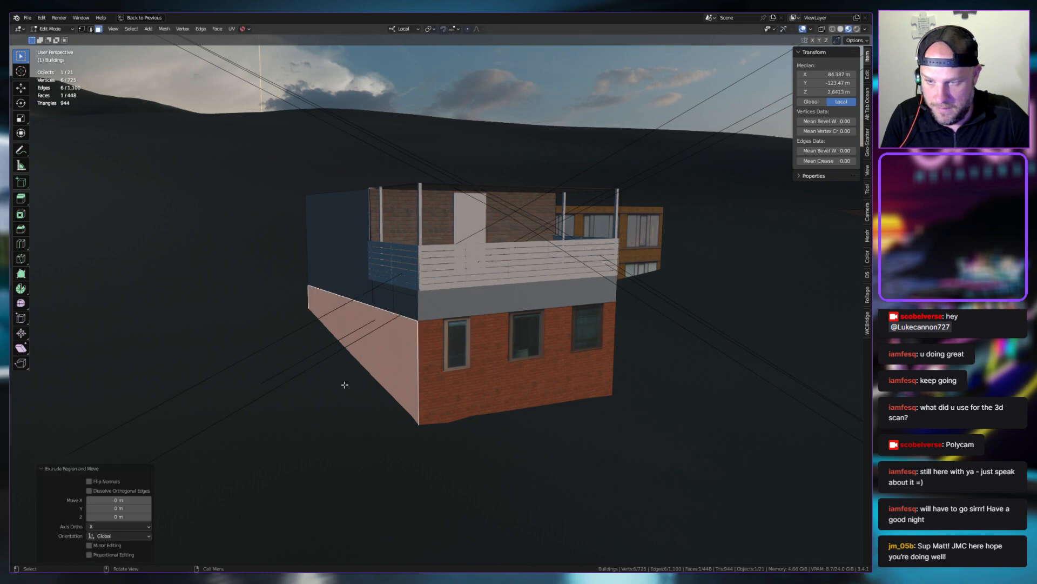
key(g)
key(x)
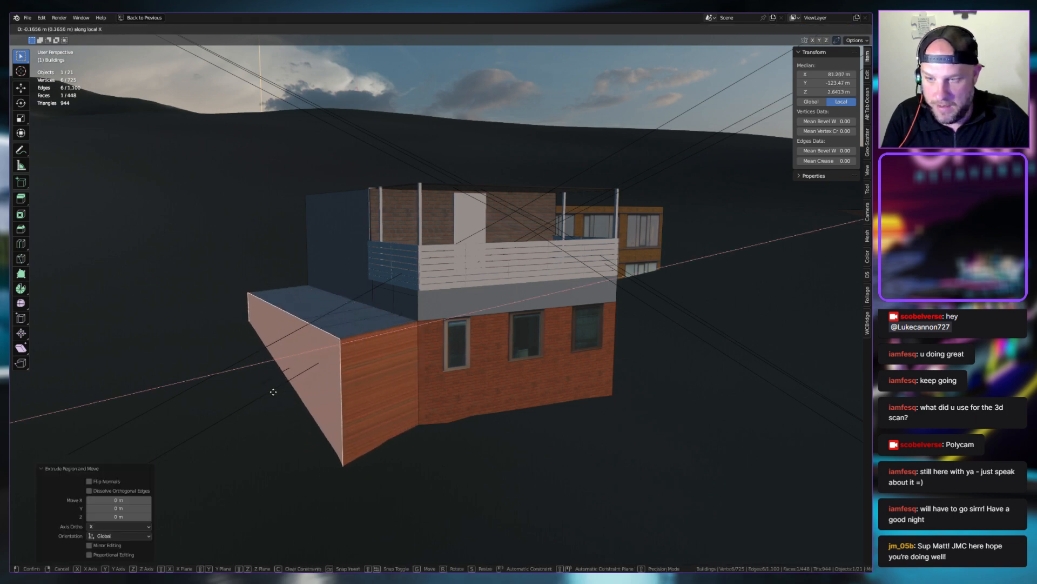
key(Escape)
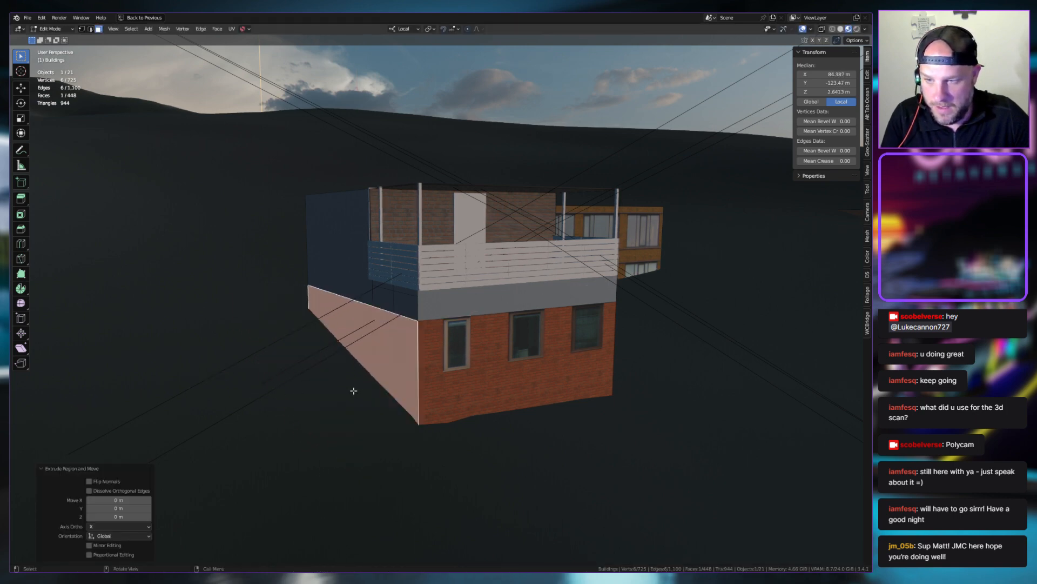
key(e)
key(Escape)
key(q)
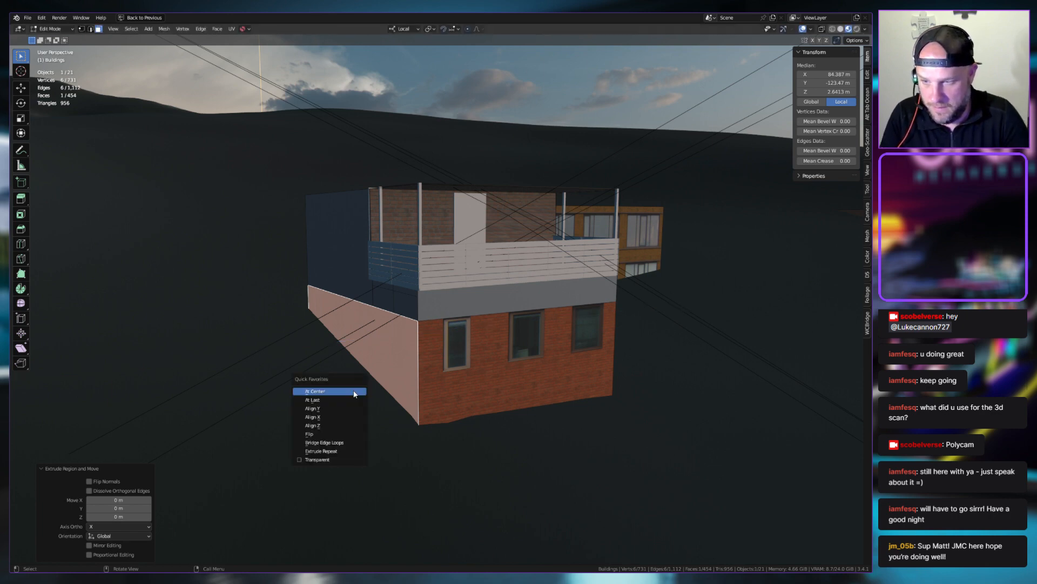
key(Escape)
Extrude the selected brick side wall face outward with Extrude Faces Along Normals
key(F3)
text(extrer)
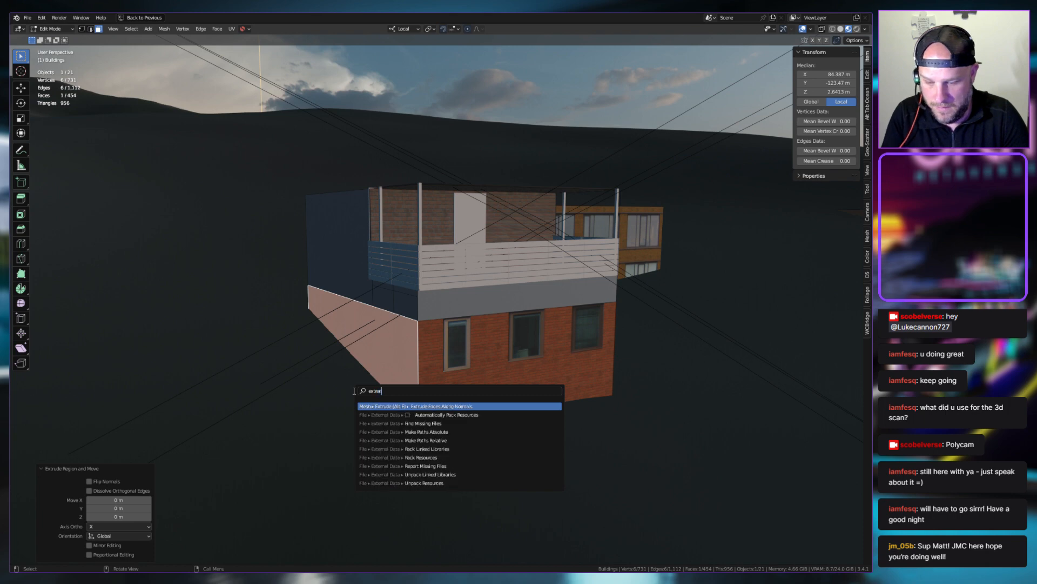
key(BackSpace)
key(BackSpace)
text(ude n)
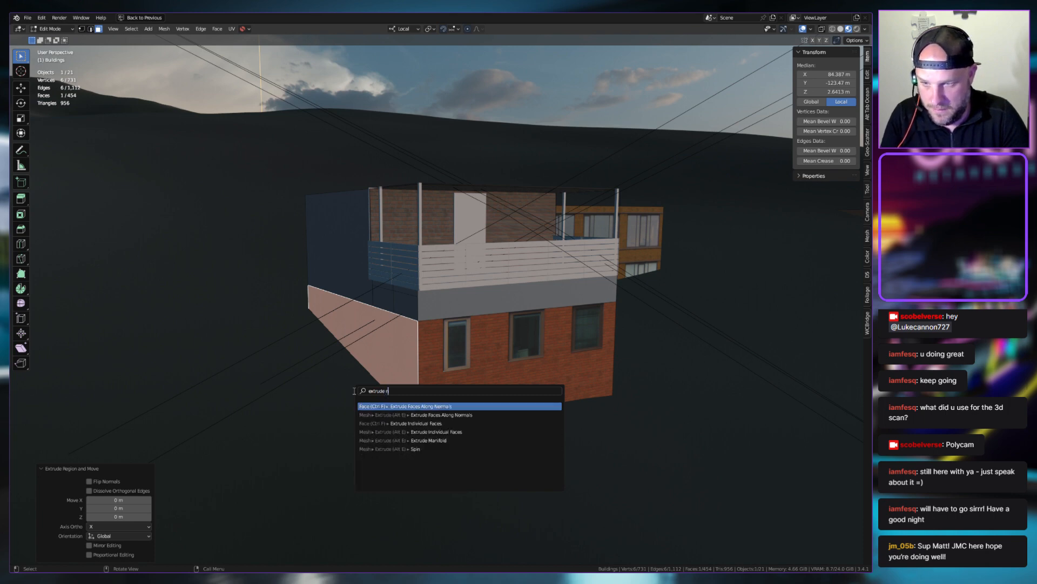
text(o)
key(Return)
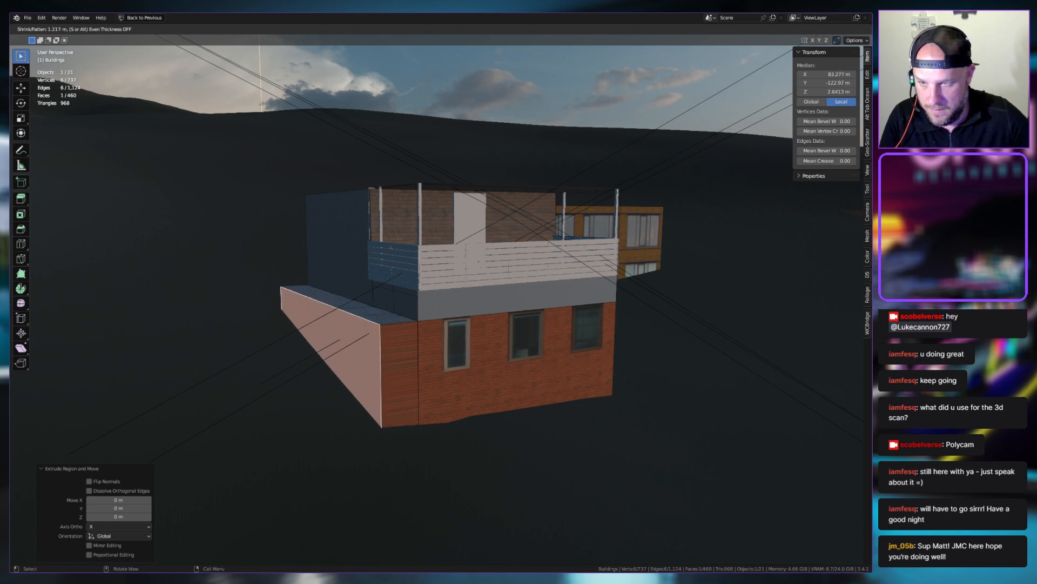
click(146, 416)
Extrude the brick front wall face below the patio outward about 0.11 m along its normal Z axis
click(453, 351)
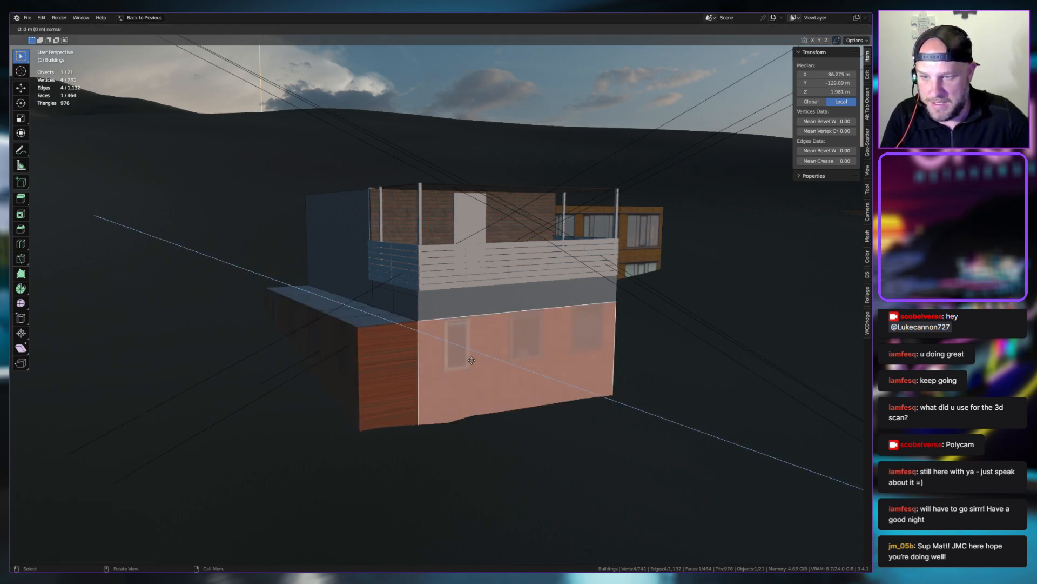
key(e)
key(y)
key(y)
key(y)
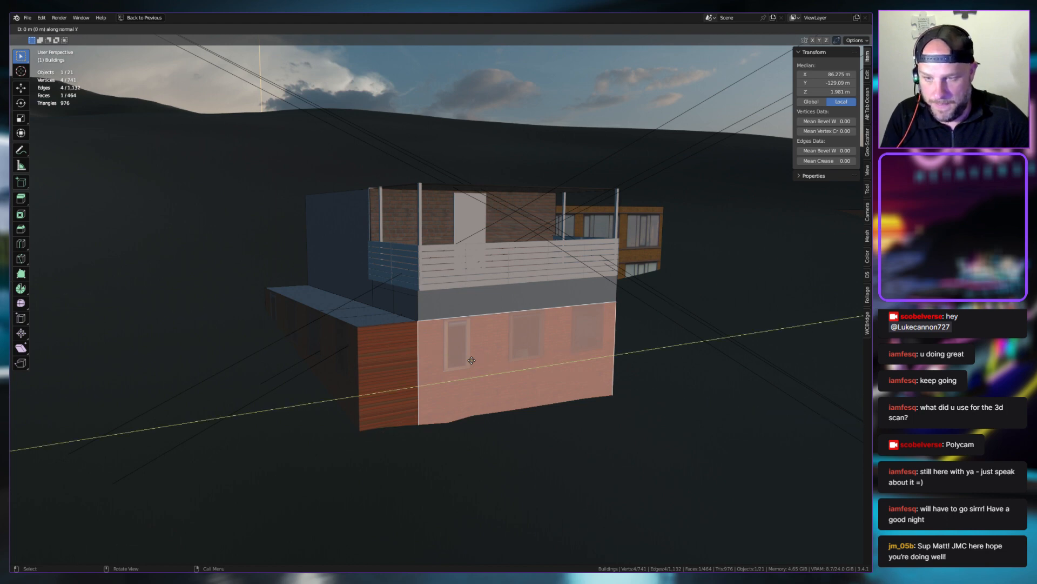
key(x)
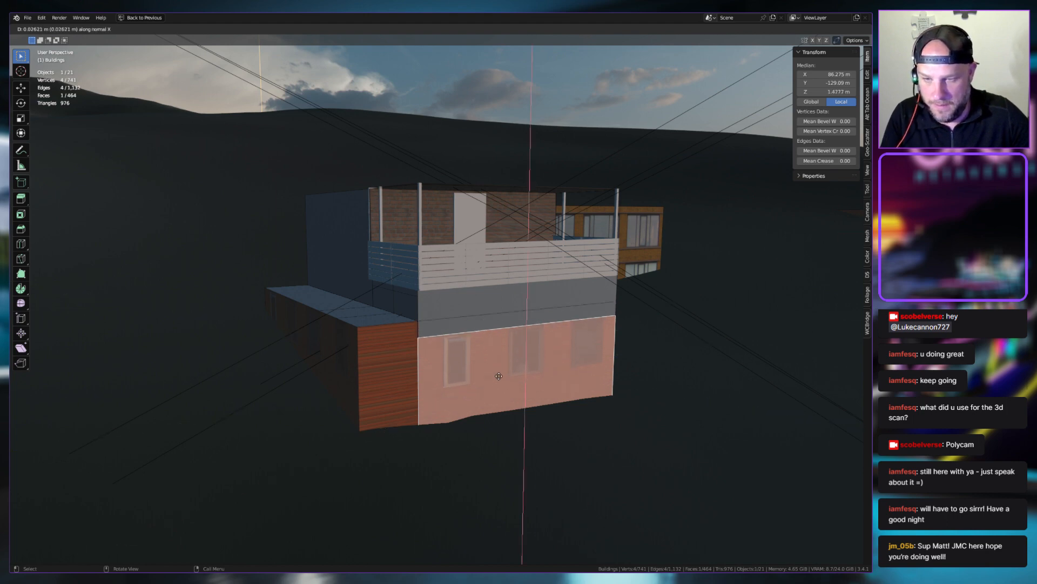
key(y)
key(x)
key(z)
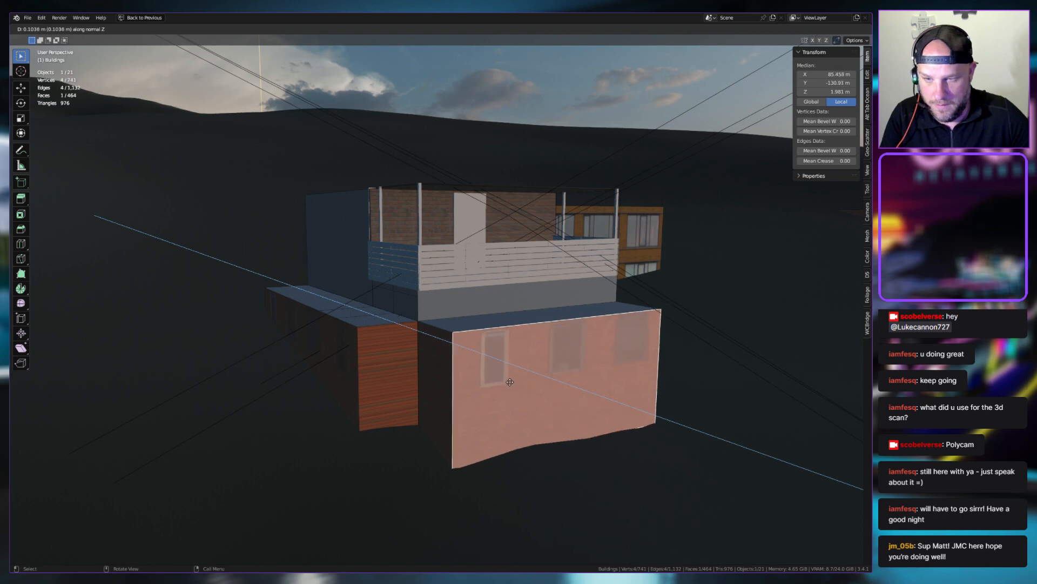
click(514, 387)
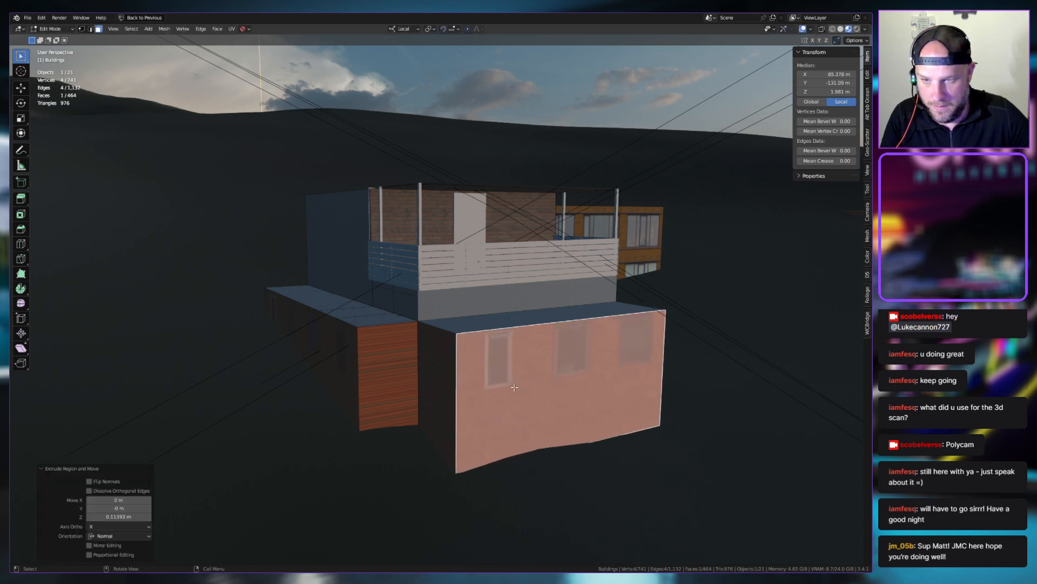
Extrude the upper-storey side wall face beside the patio outward along its normal Z axis
click(390, 367)
middle_drag(391, 367, 414, 379)
middle_drag(492, 333, 396, 289)
click(356, 242)
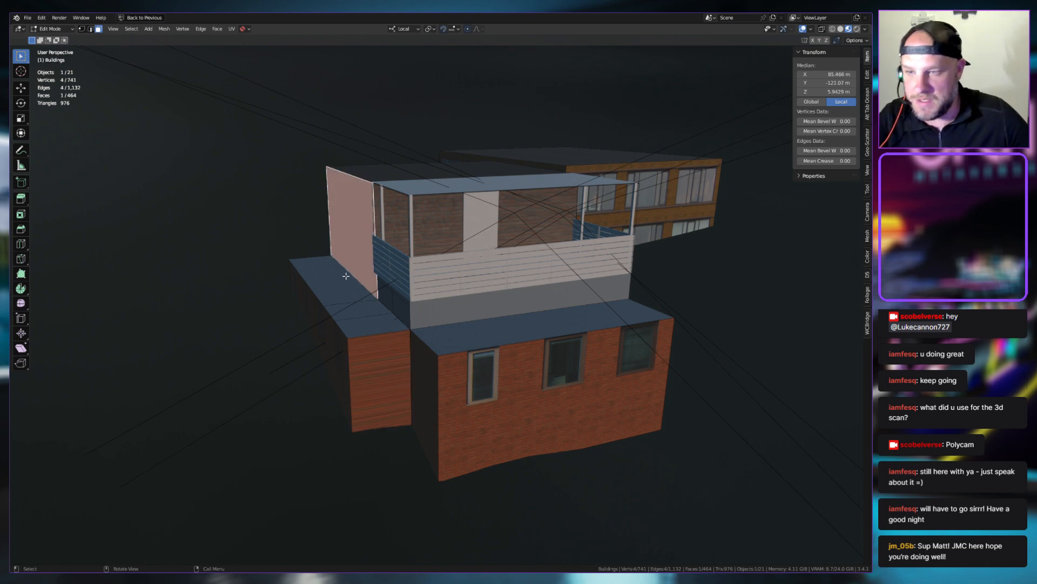
key(e)
key(x)
key(x)
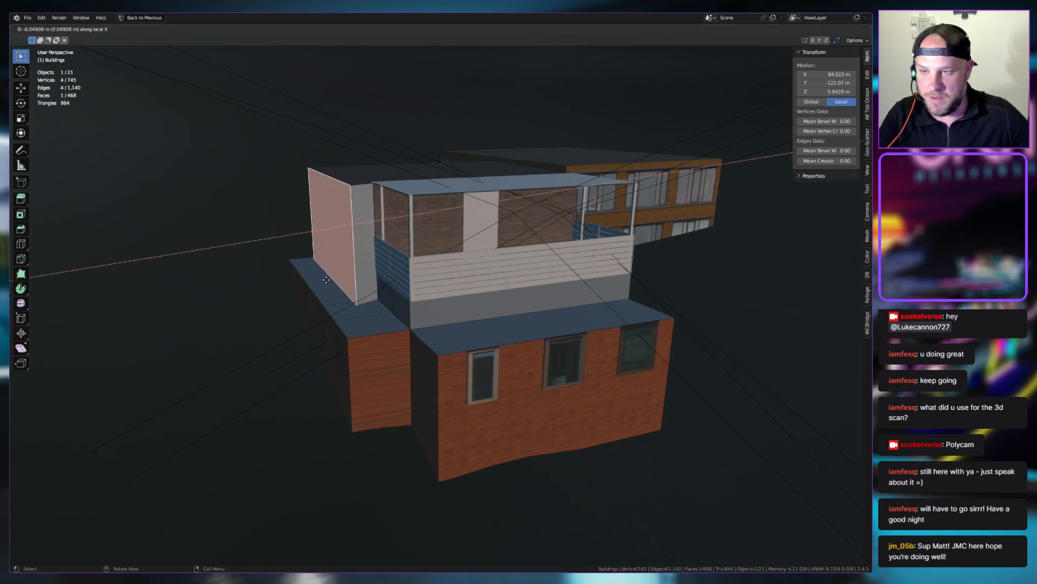
key(x)
key(y)
key(y)
key(x)
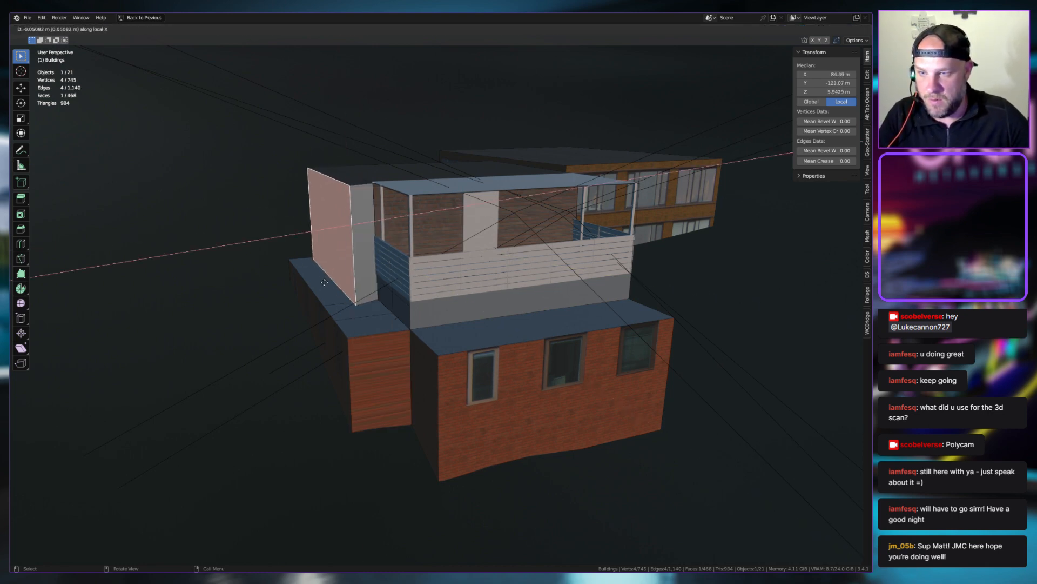
key(x)
key(y)
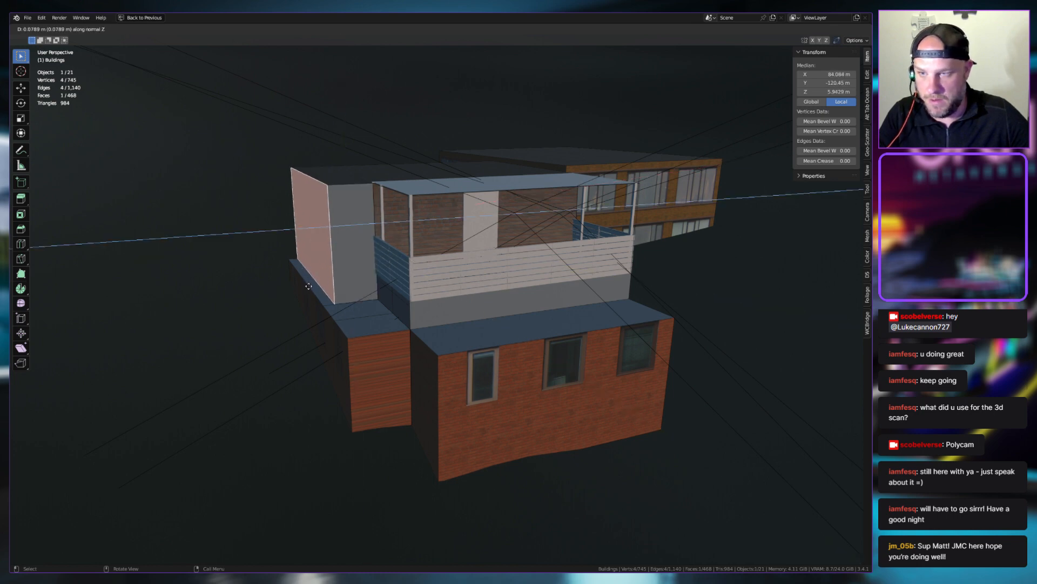
key(z)
click(330, 348)
Try to move the extruded lower brick side wall face along the Z axis
click(331, 348)
key(g)
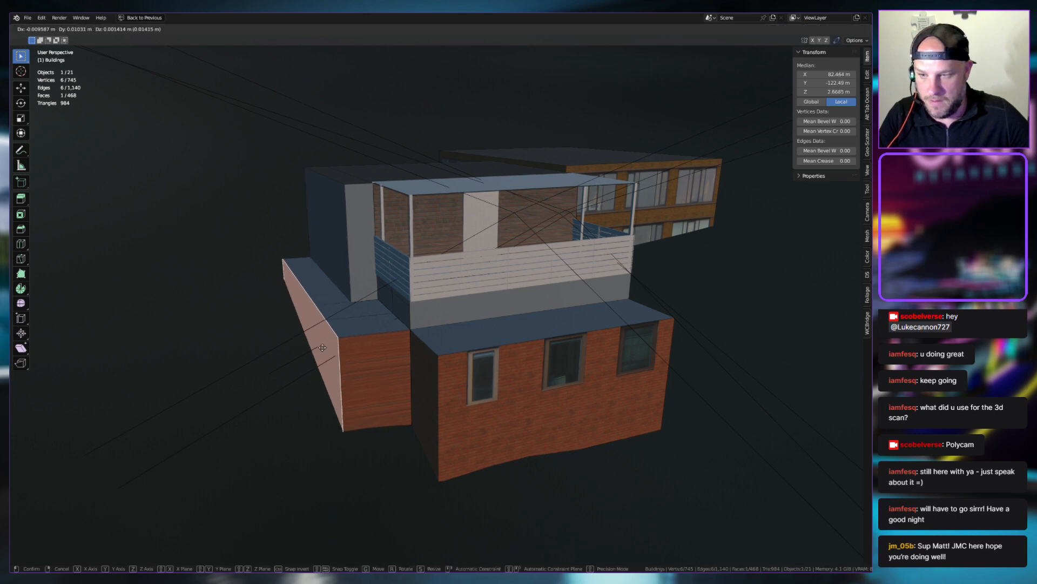
key(z)
key(z)
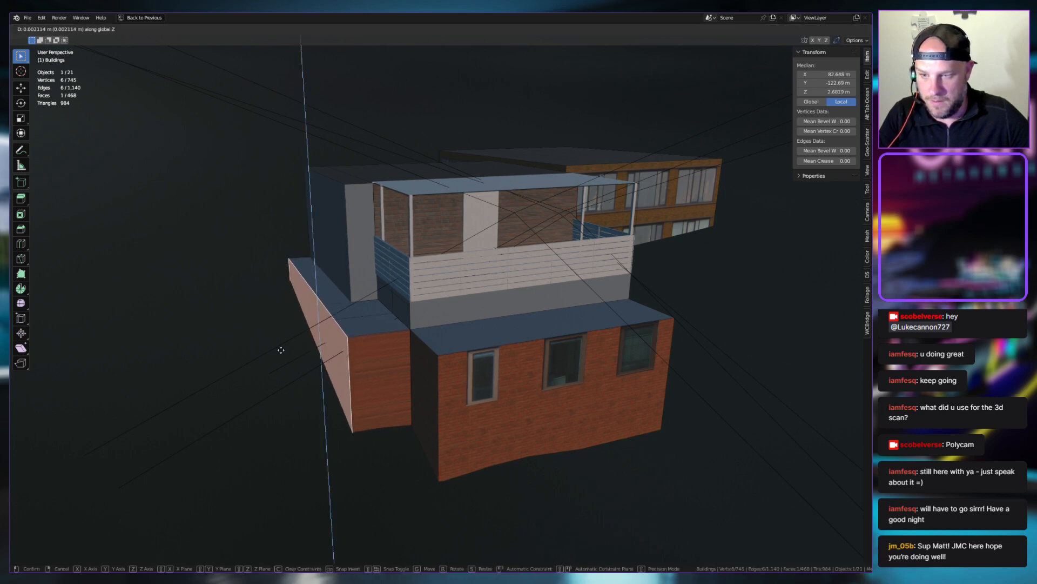
key(z)
key(z)
click(325, 344)
Extrude the two upper-storey roof faces upward along the local Z axis to raise the roof above the patio cover
middle_drag(325, 343, 395, 210)
click(364, 257)
click(394, 210)
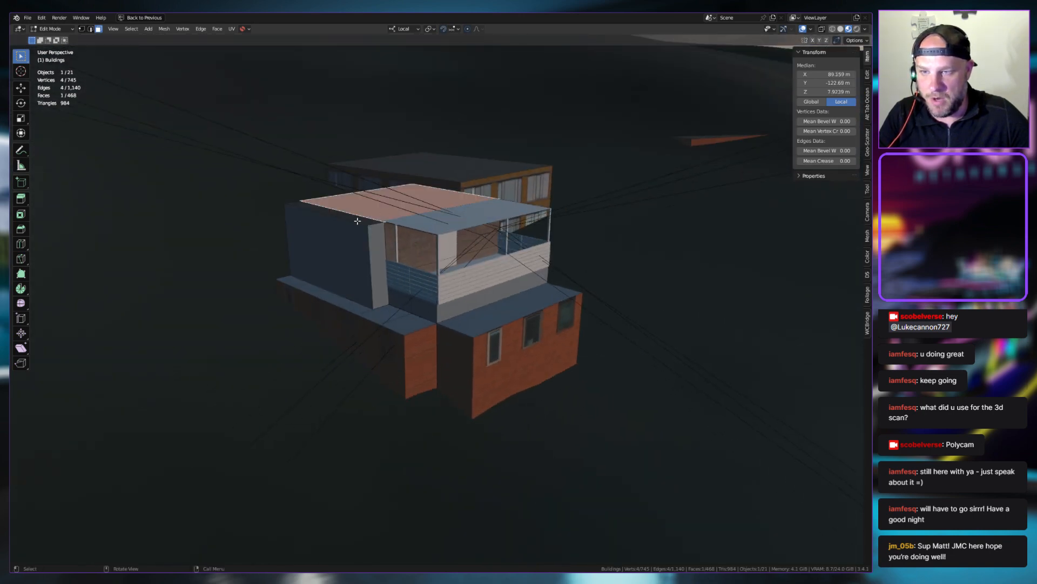
click(357, 221)
shift+click(389, 211)
key(e)
key(z)
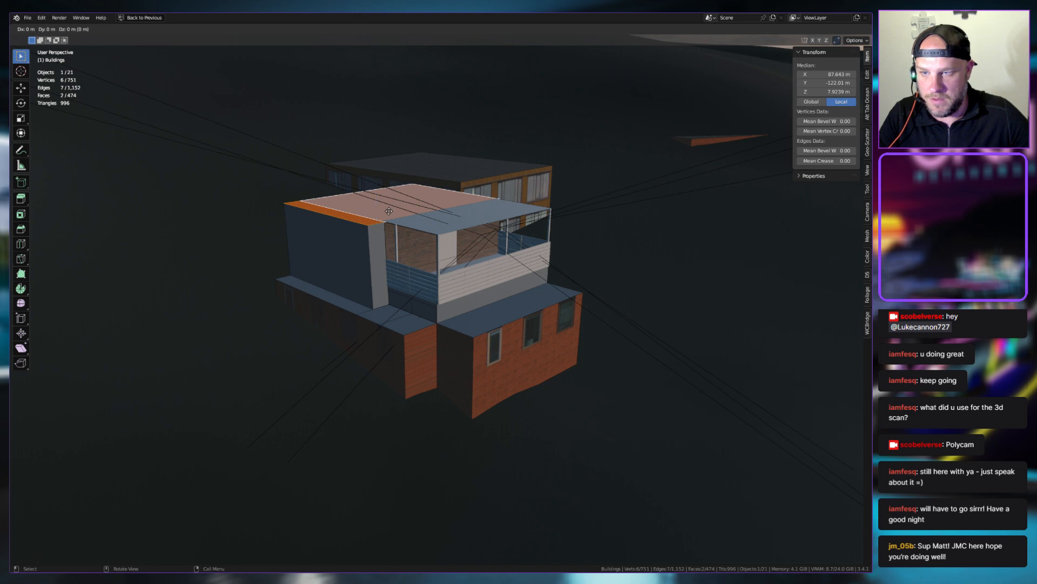
right_click(389, 211)
key(e)
key(z)
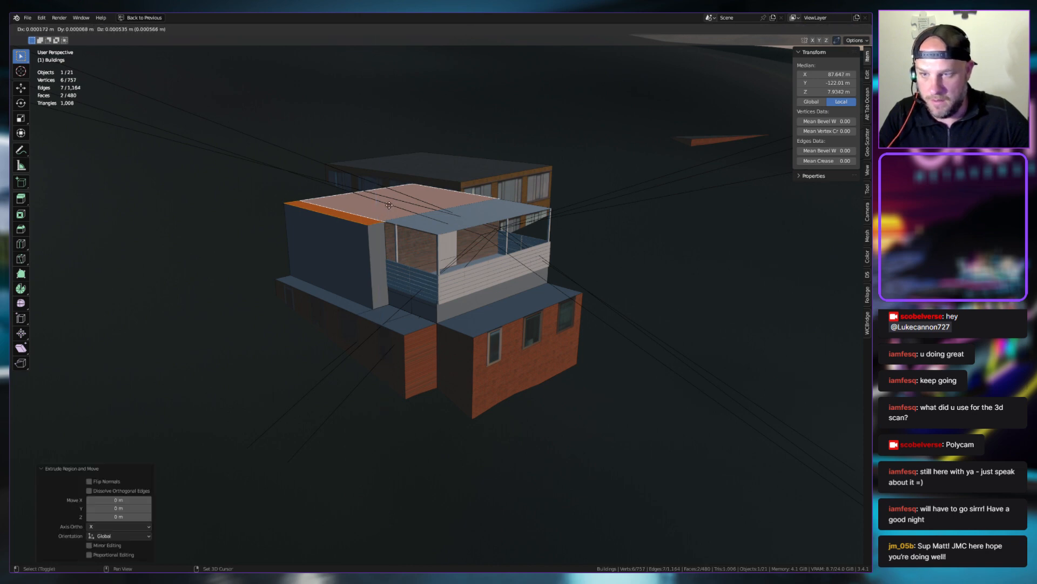
key(z)
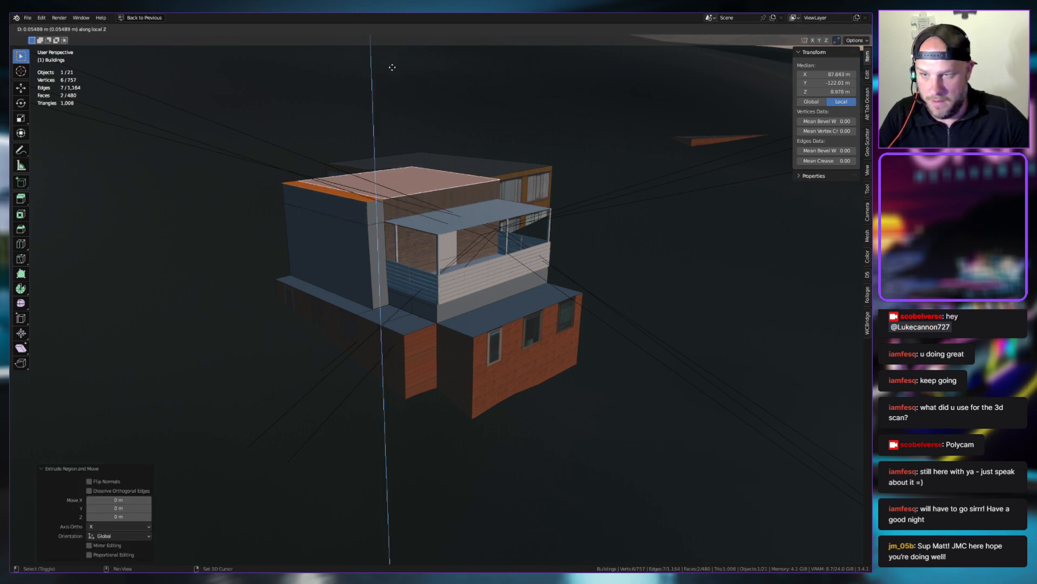
click(389, 58)
middle_drag(389, 57, 386, 237)
key(alt+a)
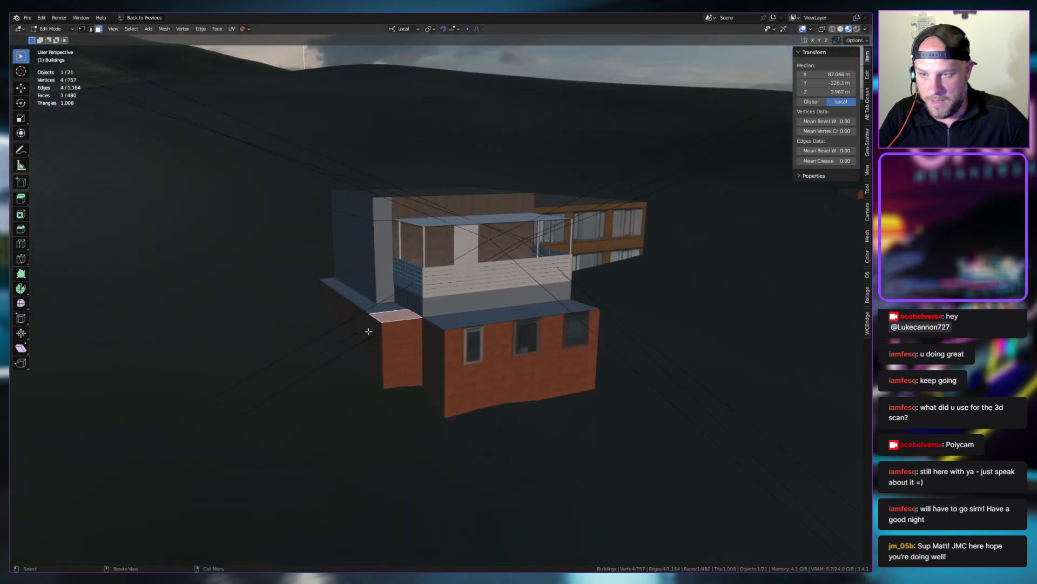
Try to move the lower brick side wall face outward along the X axis
click(367, 331)
key(g)
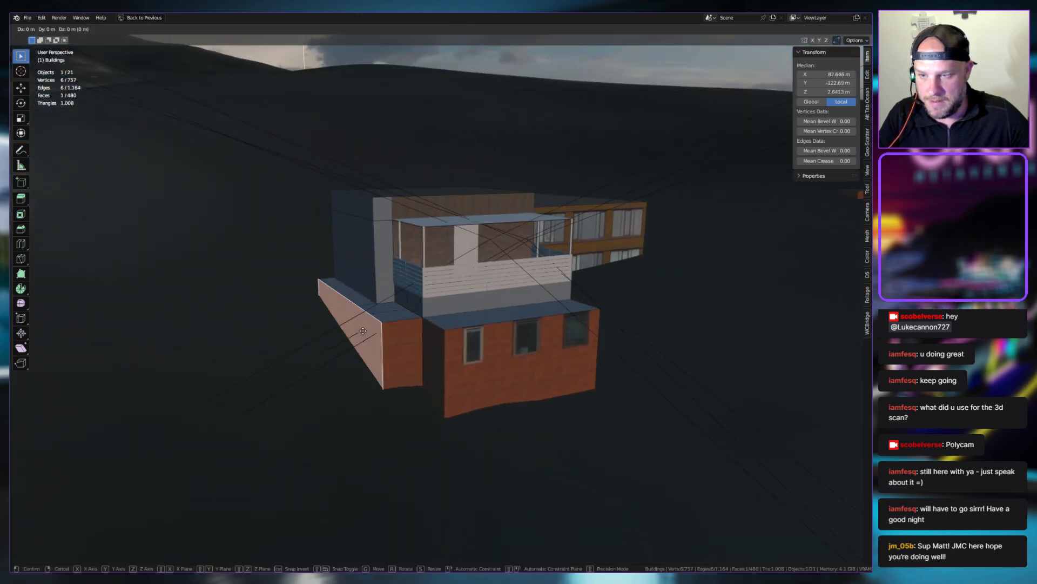
key(y)
key(x)
key(x)
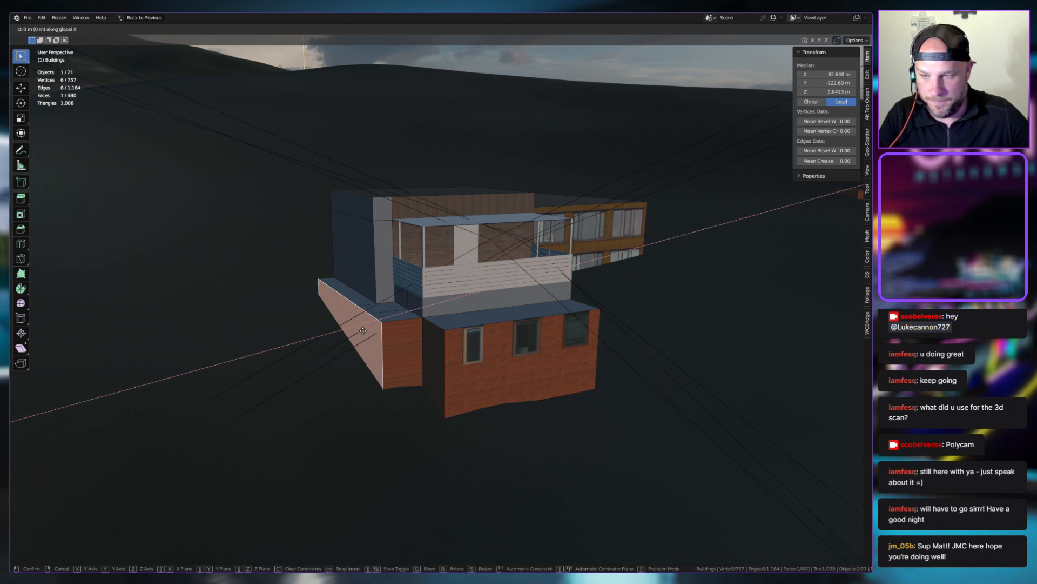
key(Escape)
Set the transform orientation to Global and try moving the lower brick side wall face along different axes
click(403, 28)
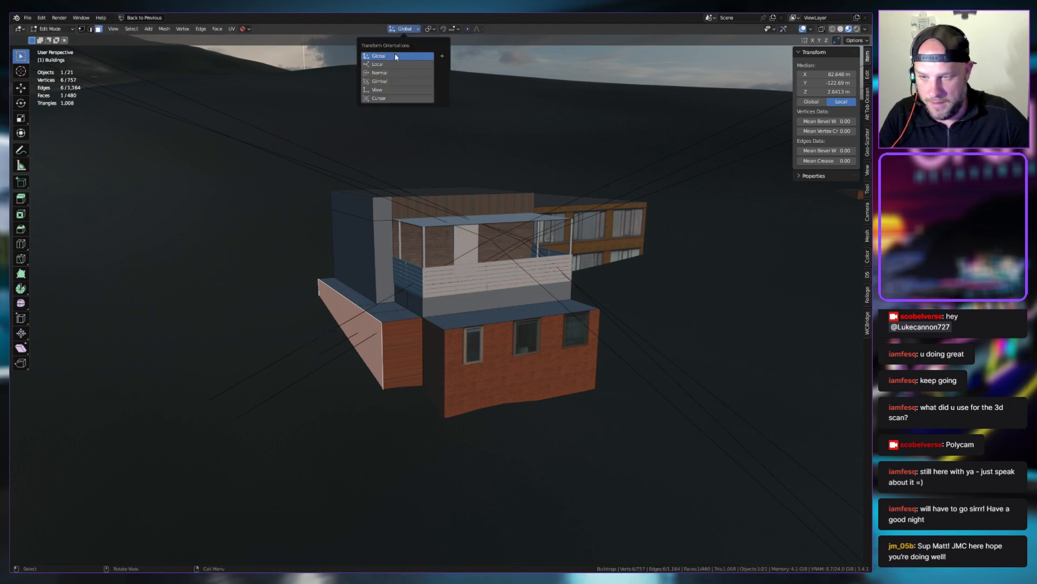
click(397, 56)
key(g)
key(x)
key(x)
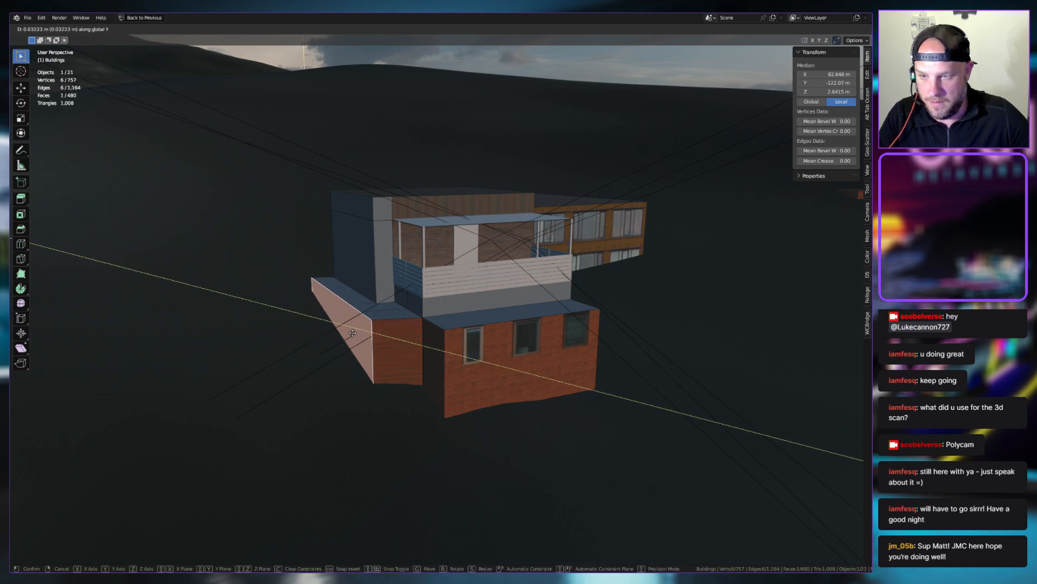
key(z)
key(z)
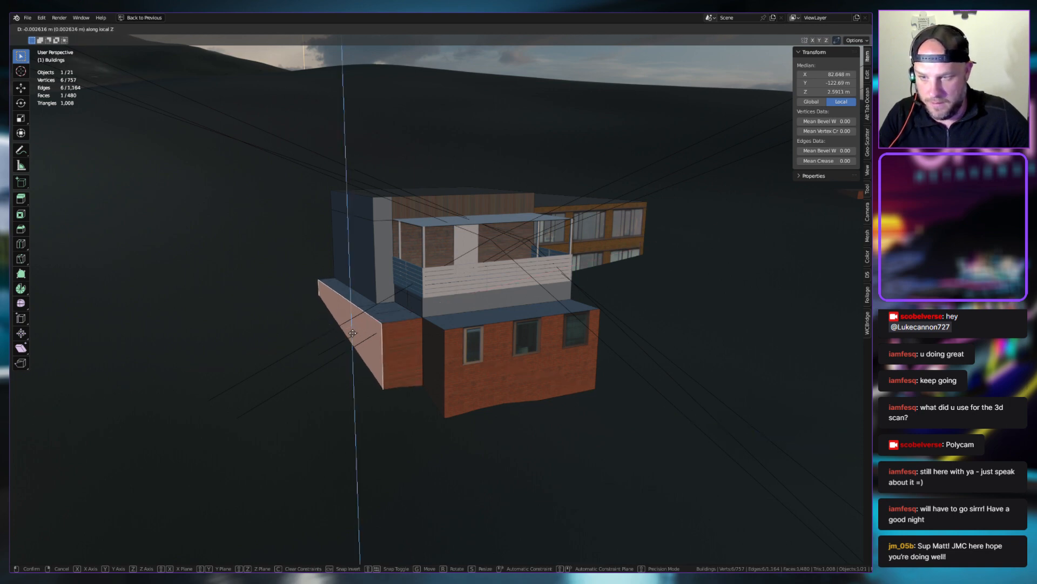
click(354, 332)
middle_drag(354, 332, 494, 270)
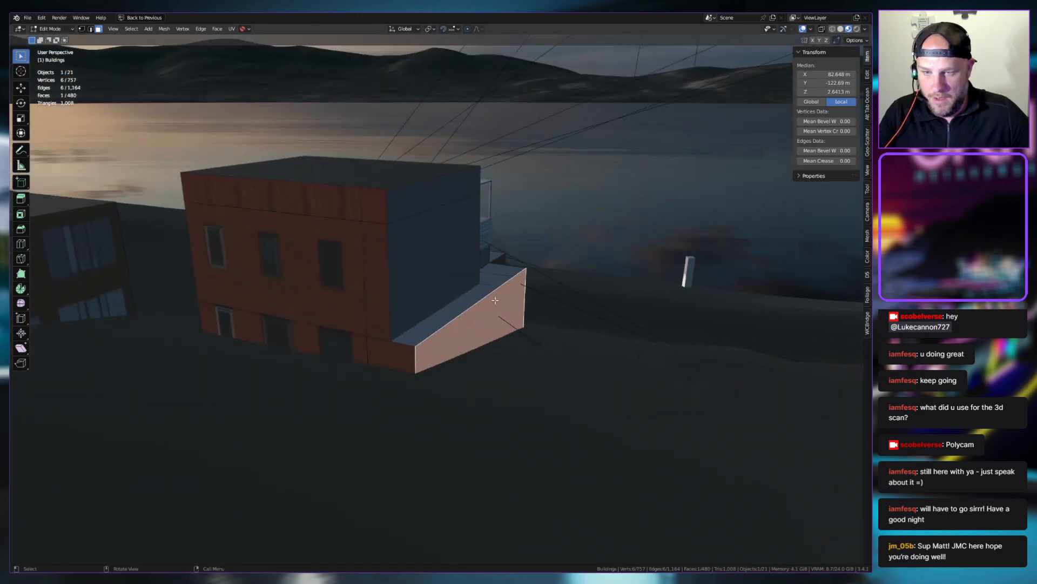
Set the transform orientation to Normal and move the lower brick side wall face outward along its Z axis
click(404, 29)
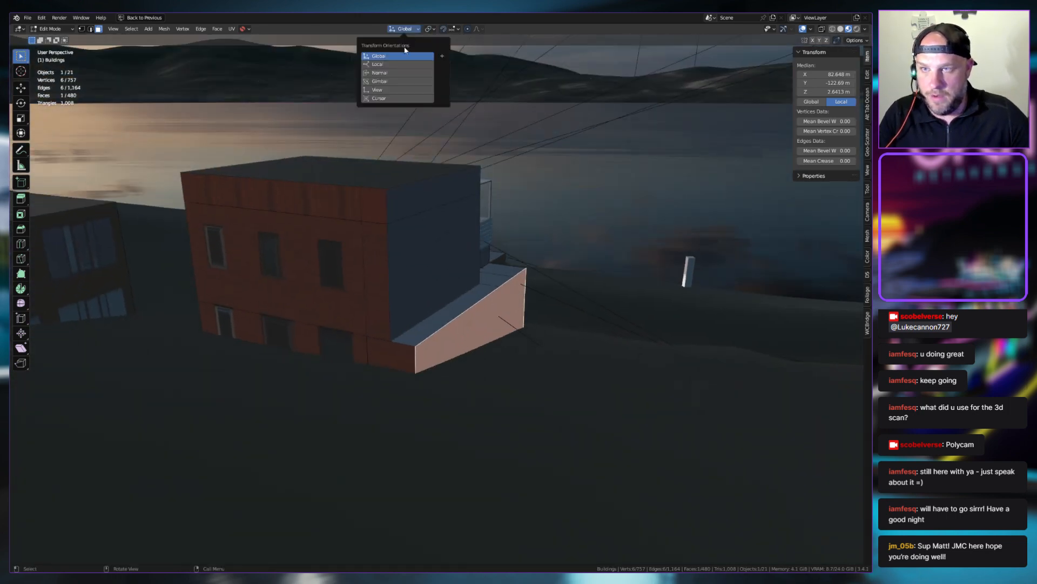
click(380, 72)
key(g)
key(x)
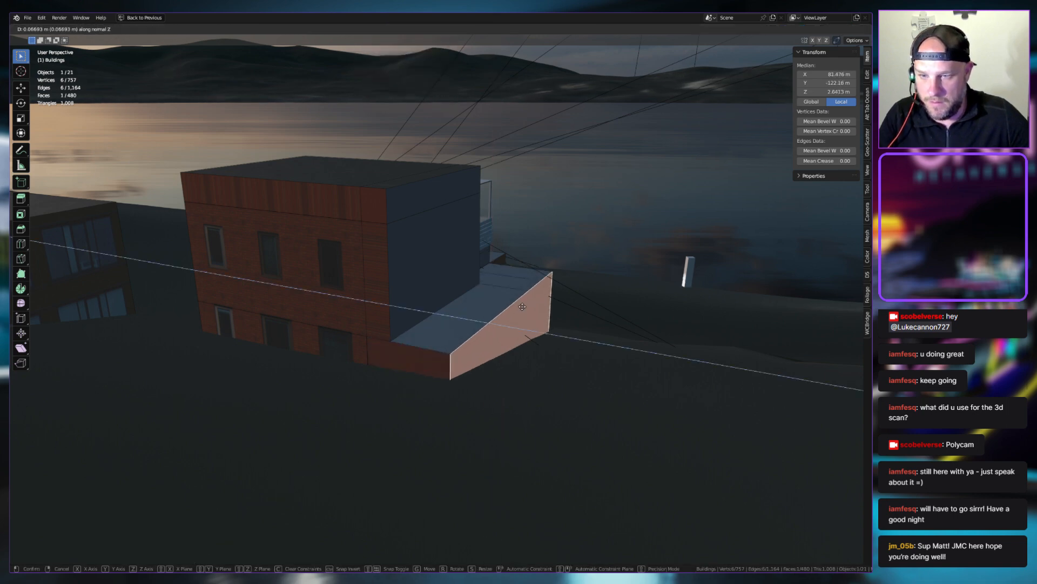
click(546, 306)
Move the upper-storey side wall face and the strip above it outward about 0.02 m along their normal Z axis
middle_drag(545, 306, 373, 248)
click(373, 229)
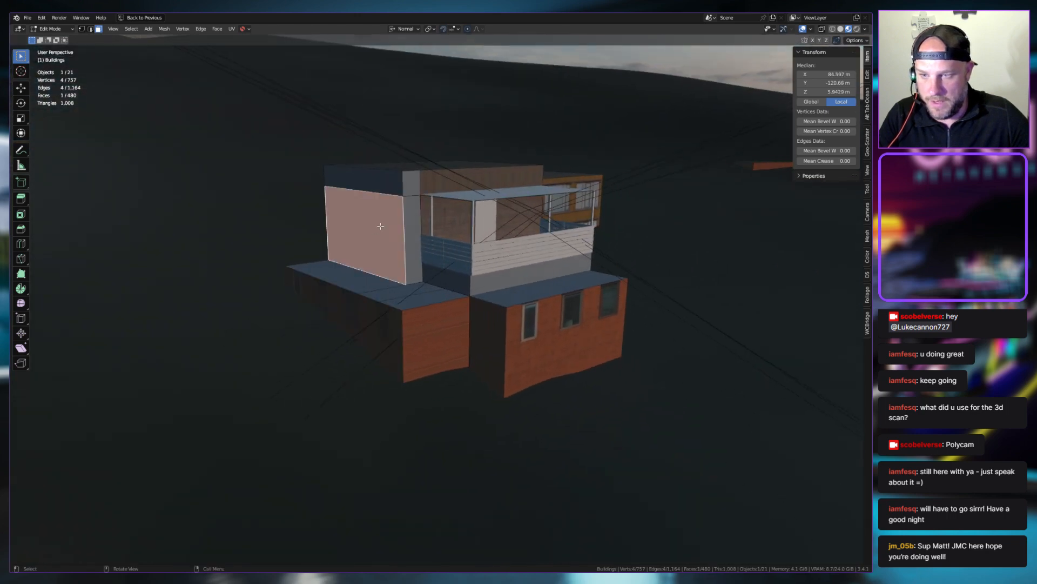
shift+click(361, 177)
key(g)
key(x)
key(x)
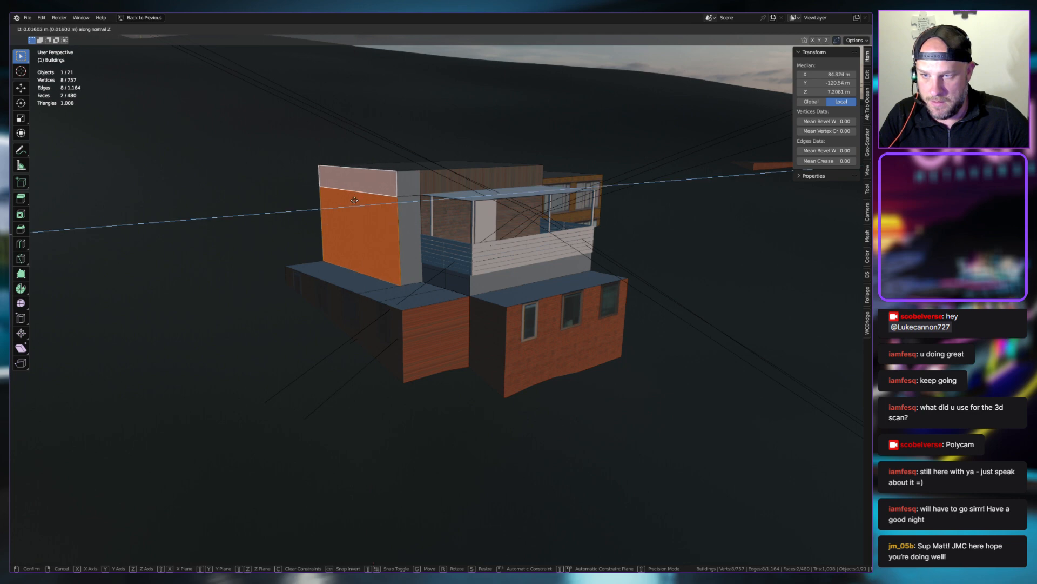
click(350, 202)
middle_drag(351, 202, 433, 280)
click(519, 336)
middle_drag(516, 336, 546, 319)
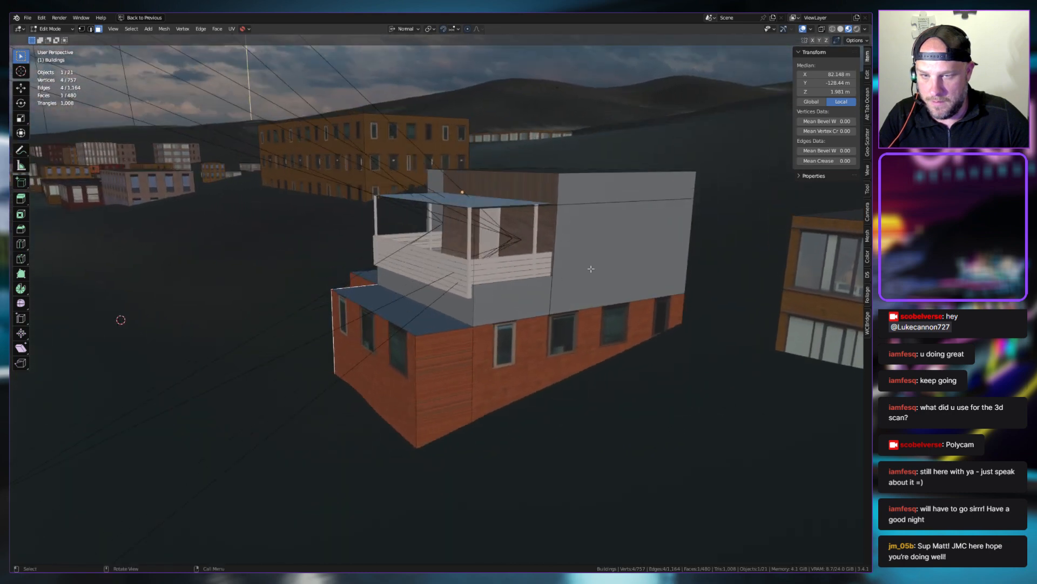
click(567, 303)
shift+click(562, 335)
shift+click(505, 357)
shift+click(443, 378)
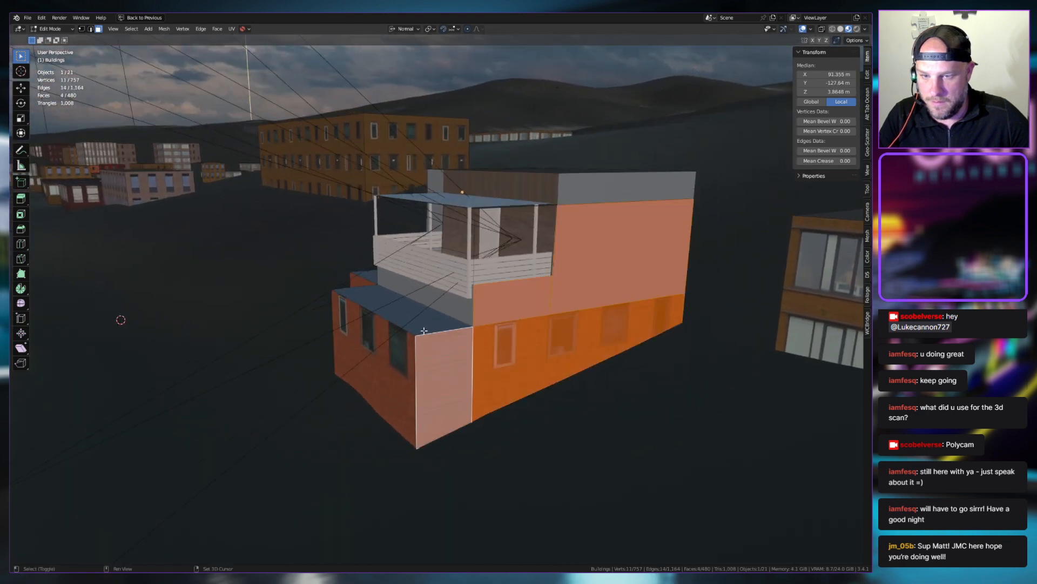
shift+click(416, 329)
click(437, 320)
Try to move the building's five side wall faces, including the top strip, outward about 0.008 m along their normal Z axis
click(446, 365)
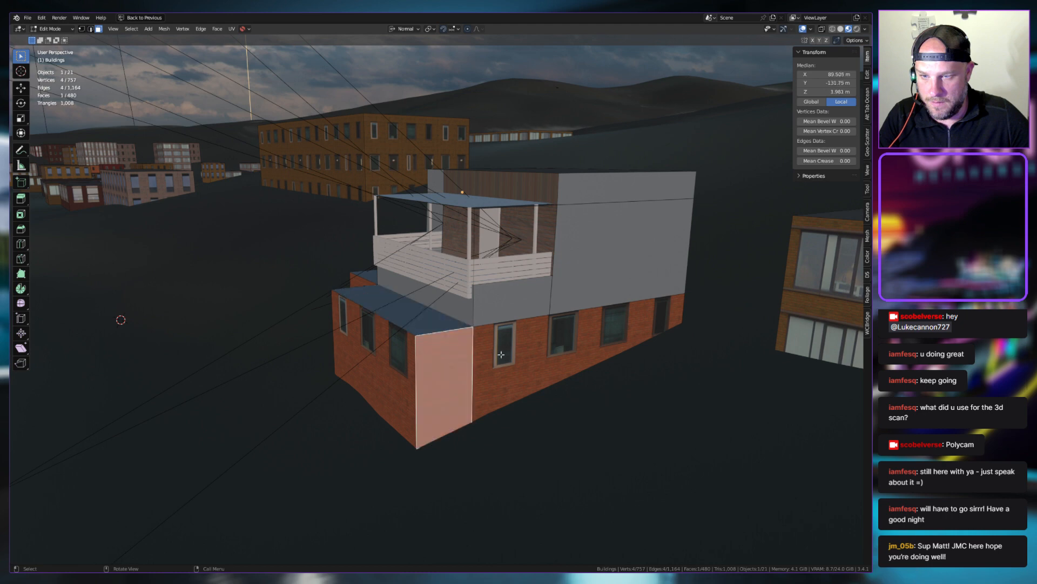
shift+click(512, 304)
shift+click(570, 289)
shift+click(540, 345)
shift+click(584, 192)
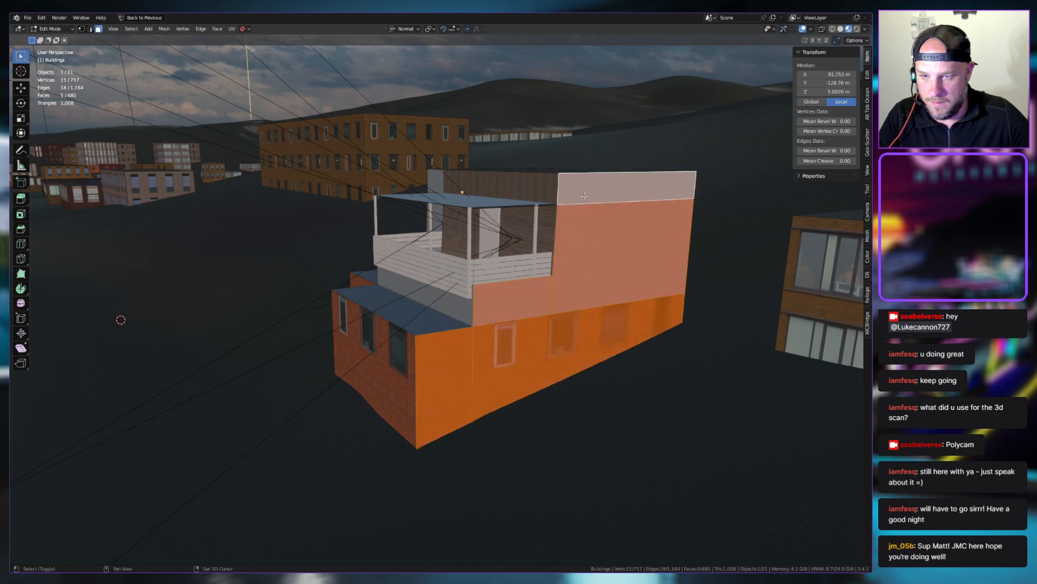
key(g)
key(z)
key(z)
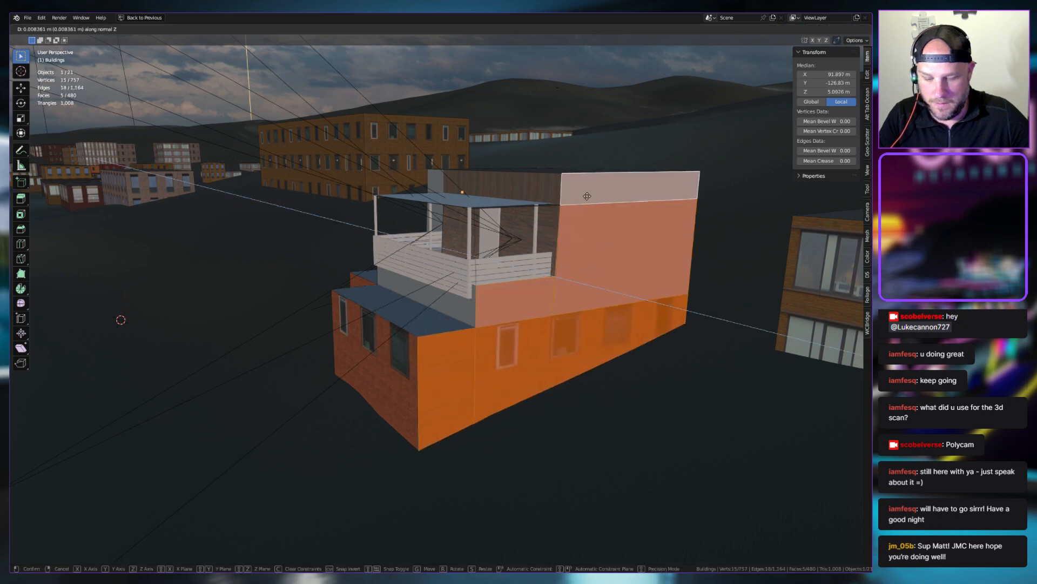
click(585, 197)
middle_drag(585, 197, 648, 215)
key(ctrl+z)
key(ctrl+z)
Return to object mode and hide the Buildings object, leaving the patio objects in view
scroll(567, 243, up, 5)
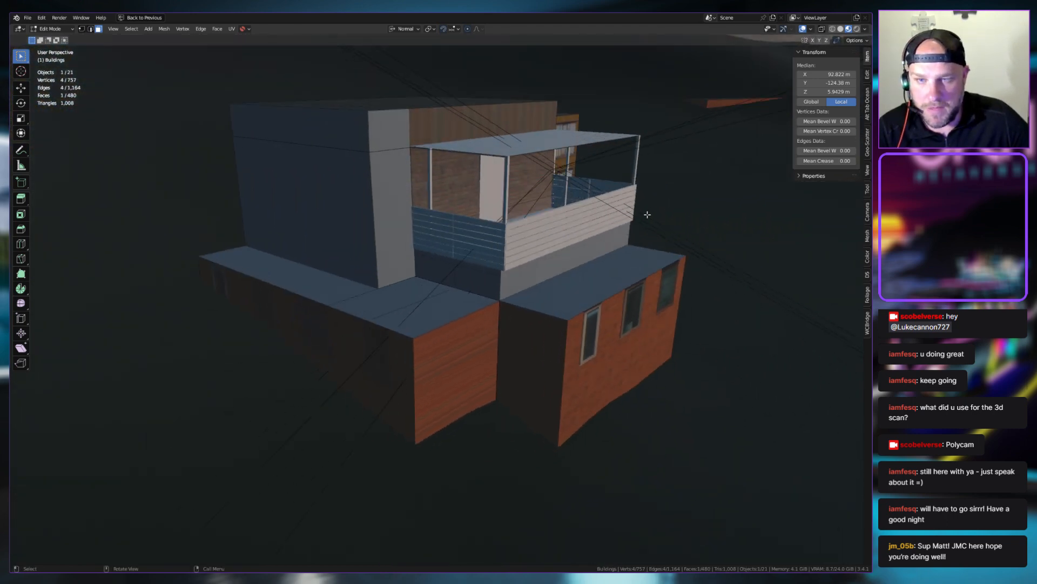
mouse_move(545, 201)
middle_down()
mouse_move(551, 234)
mouse_move(509, 221)
mouse_move(539, 208)
middle_up()
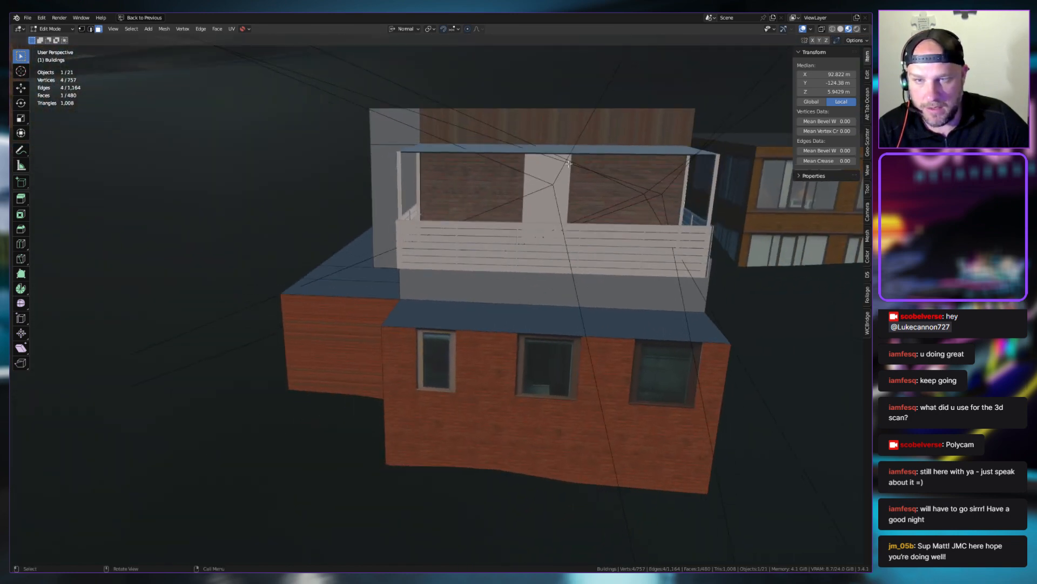
key(Tab)
click(567, 244)
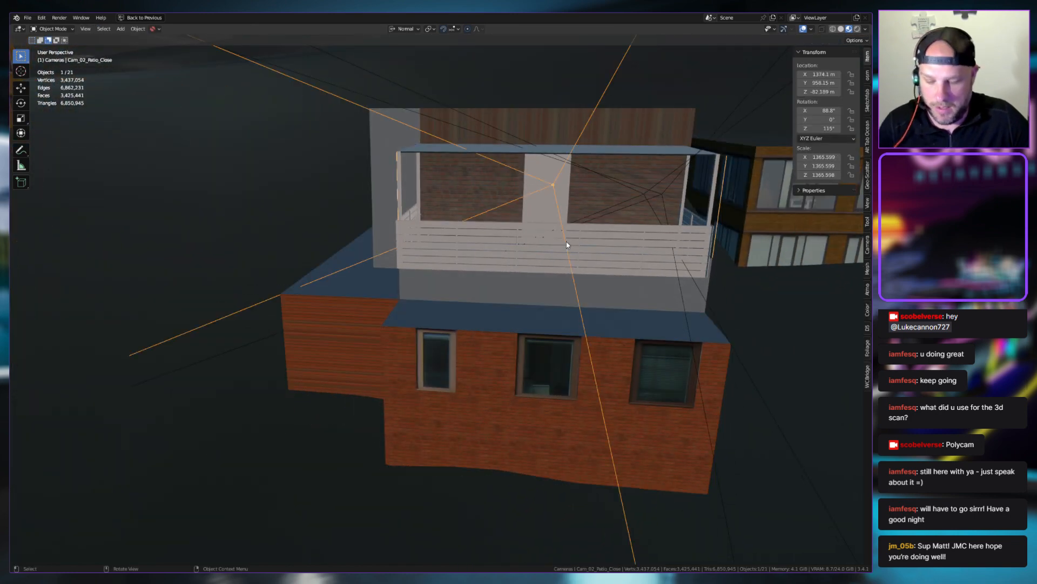
click(567, 132)
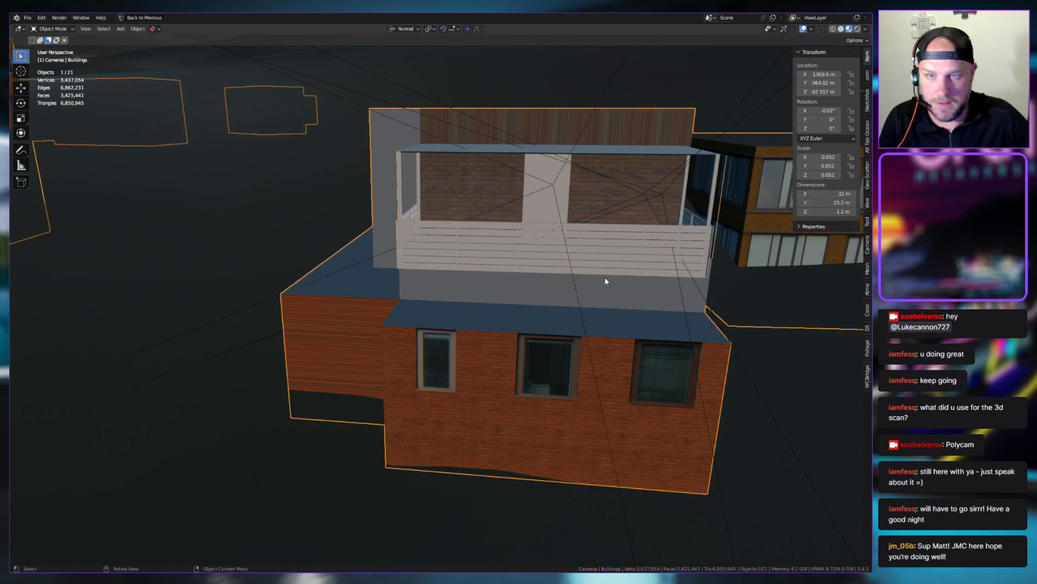
click(602, 169)
click(579, 118)
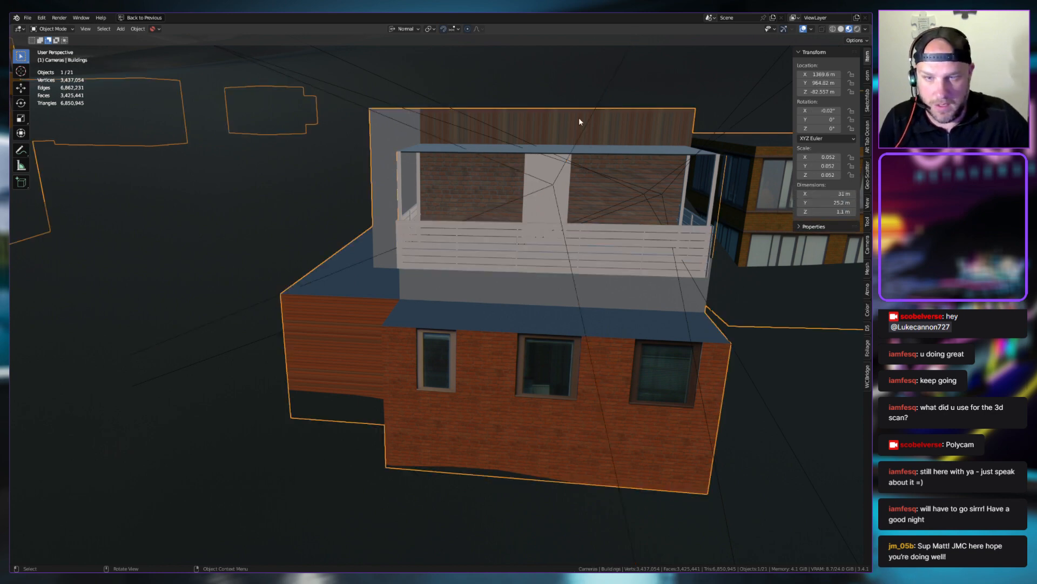
key(Delete)
Select the Patio_Back wall, inspect one of its panel faces in edit mode, and return from the maximized viewport to the full layout
middle_drag(592, 200, 501, 211)
scroll(530, 191, up, 5)
click(477, 174)
key(Tab)
middle_drag(477, 173, 454, 162)
click(433, 156)
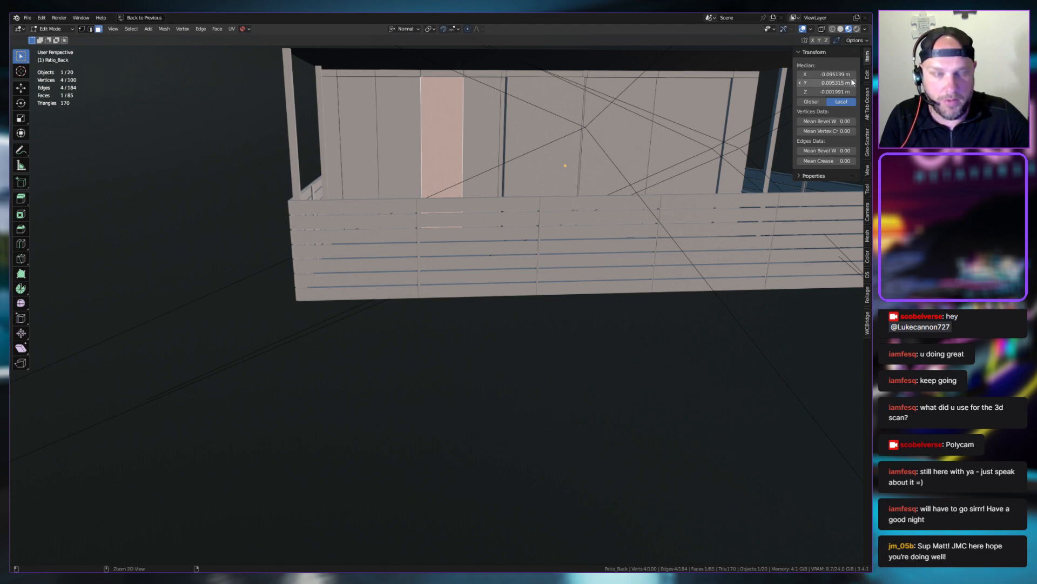
key(Tab)
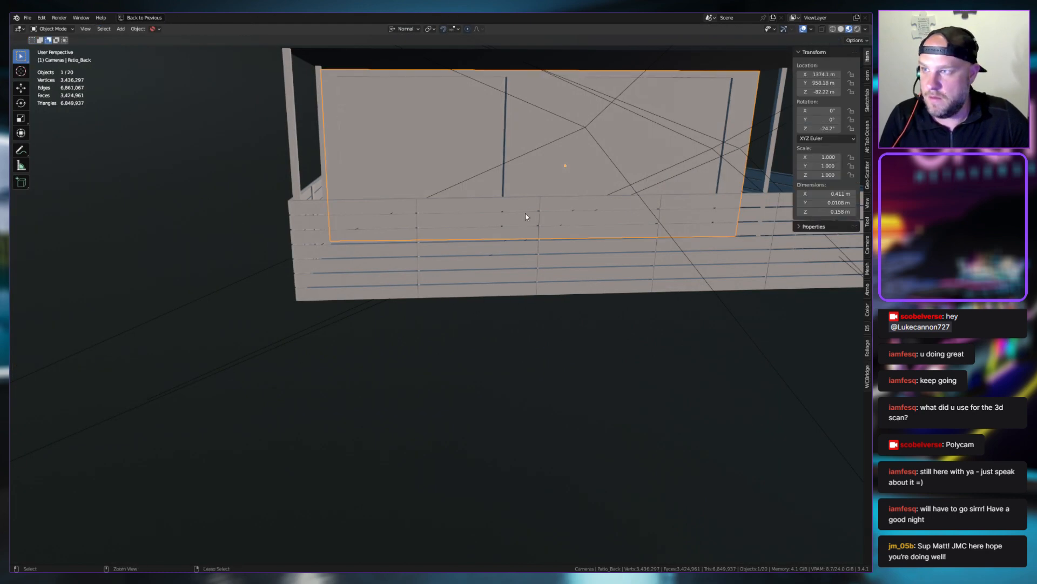
key(ctrl+space)
Check which faces of the Patio_Back wall use the Patio_Metal and Patio_Window materials, comparing them with the tall middle panel
scroll(565, 284, up, 2)
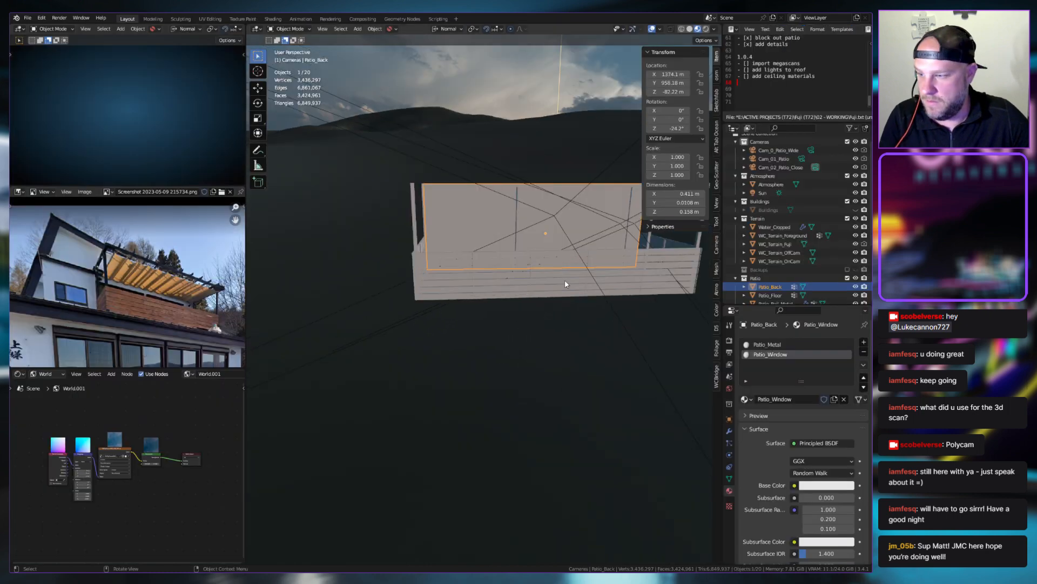
scroll(446, 355, up, 3)
scroll(521, 266, up, 2)
key(Tab)
click(454, 244)
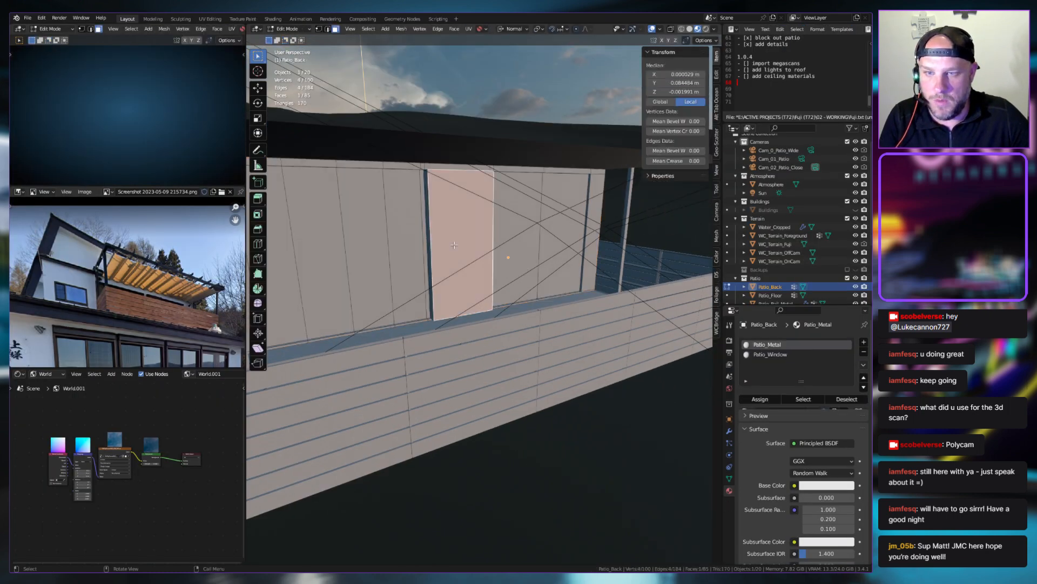
click(815, 398)
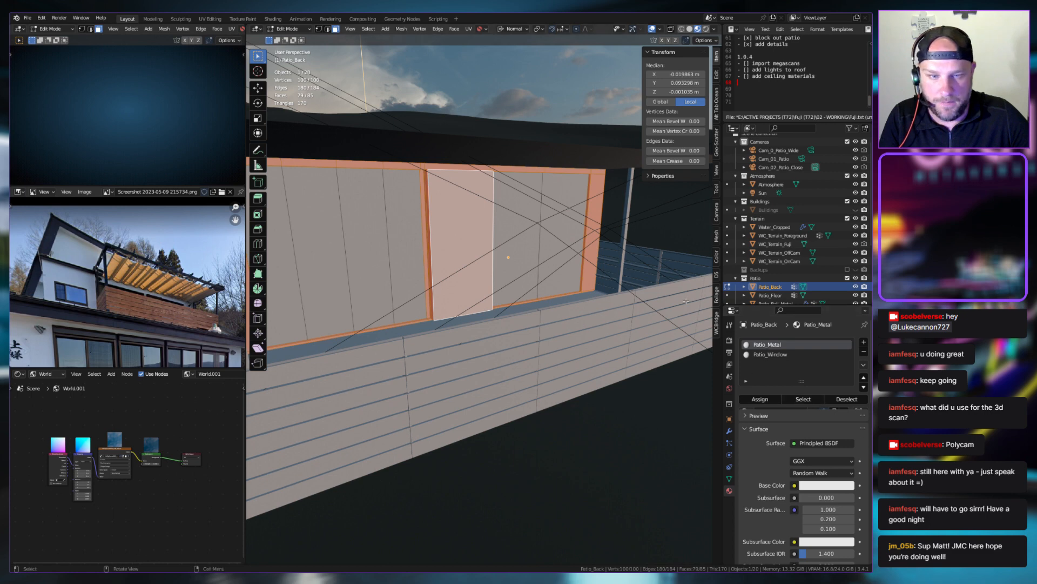
click(545, 225)
click(460, 243)
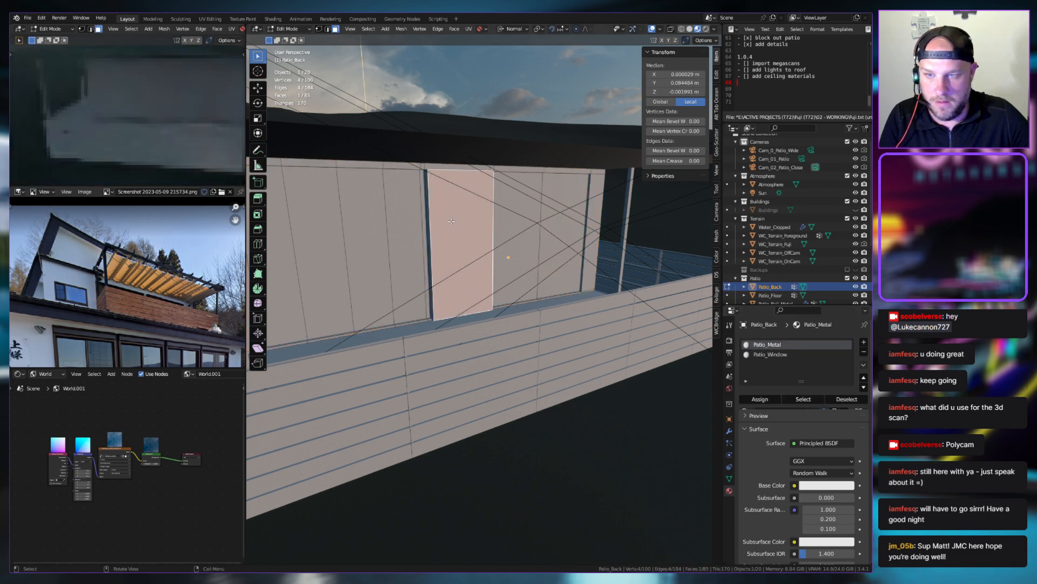
click(766, 355)
click(803, 399)
click(449, 204)
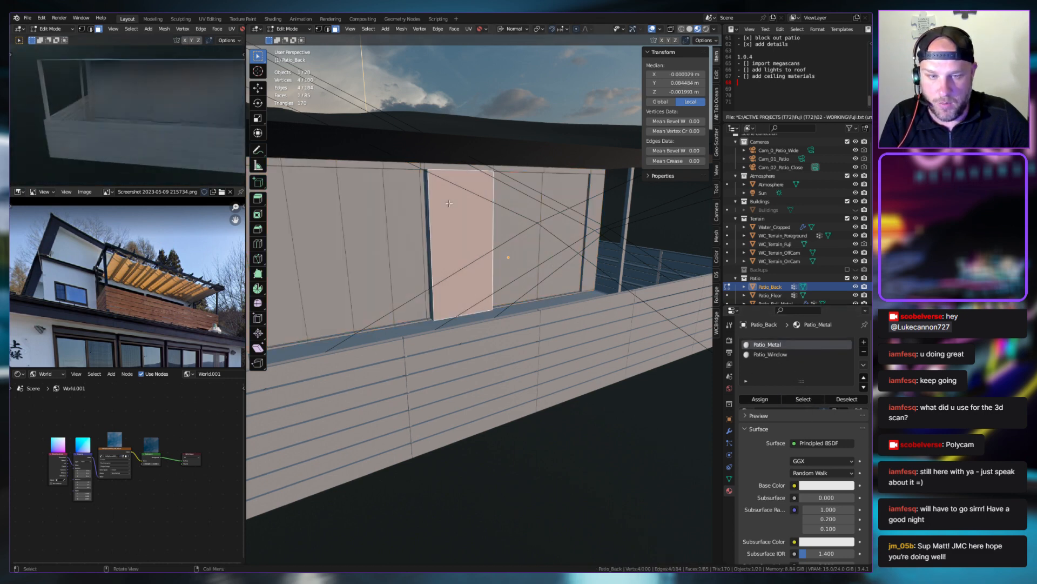
Select the tall middle panel of the patio back wall together with its two adjoining narrow side faces
middle_drag(449, 204, 530, 201)
shift+click(474, 204)
shift+click(492, 194)
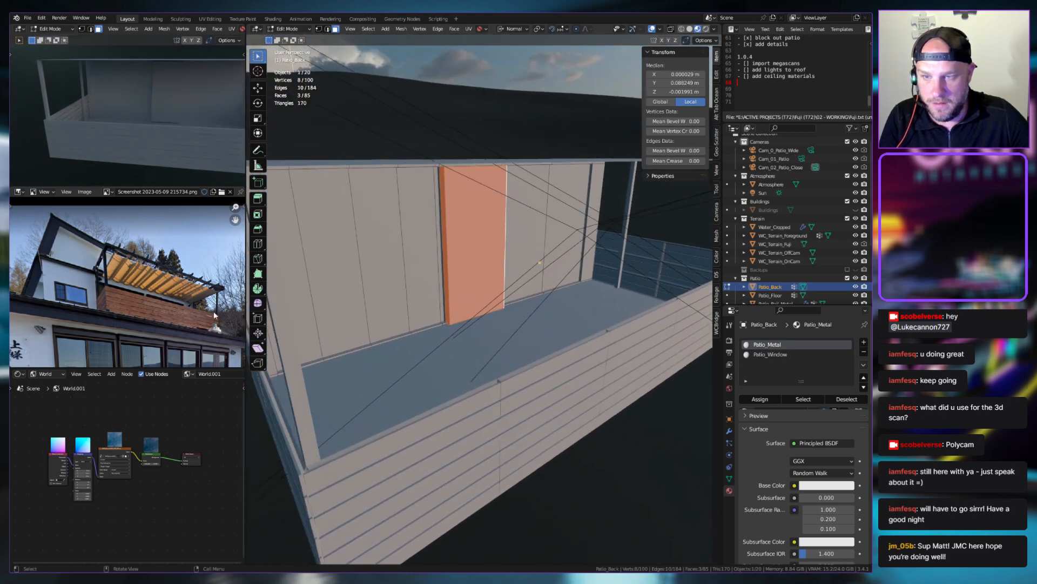
Look over the reference photo and view the building texture pm_2161.png in its place
scroll(165, 302, up, 2)
scroll(159, 303, down, 5)
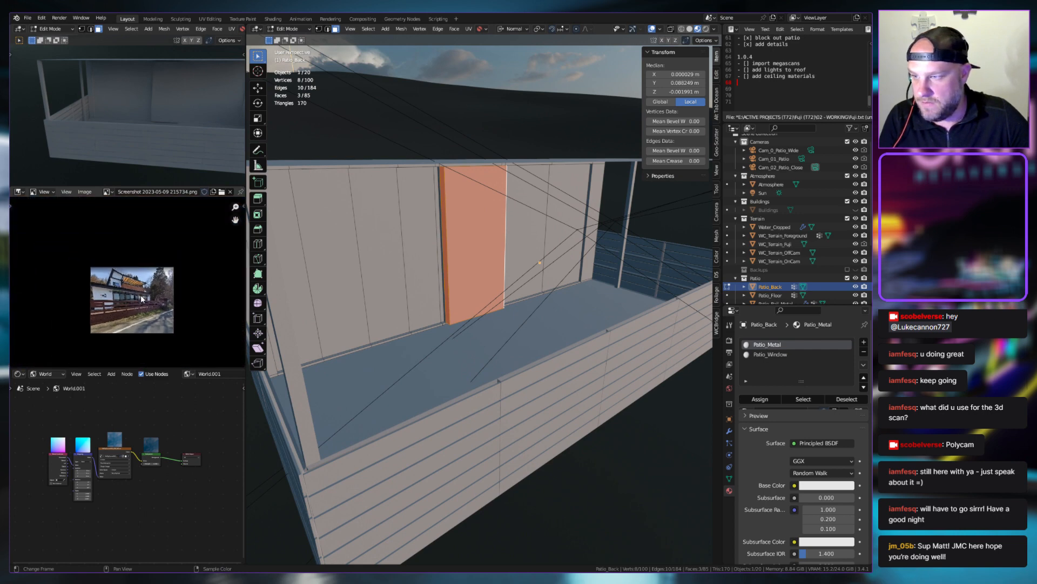
click(107, 191)
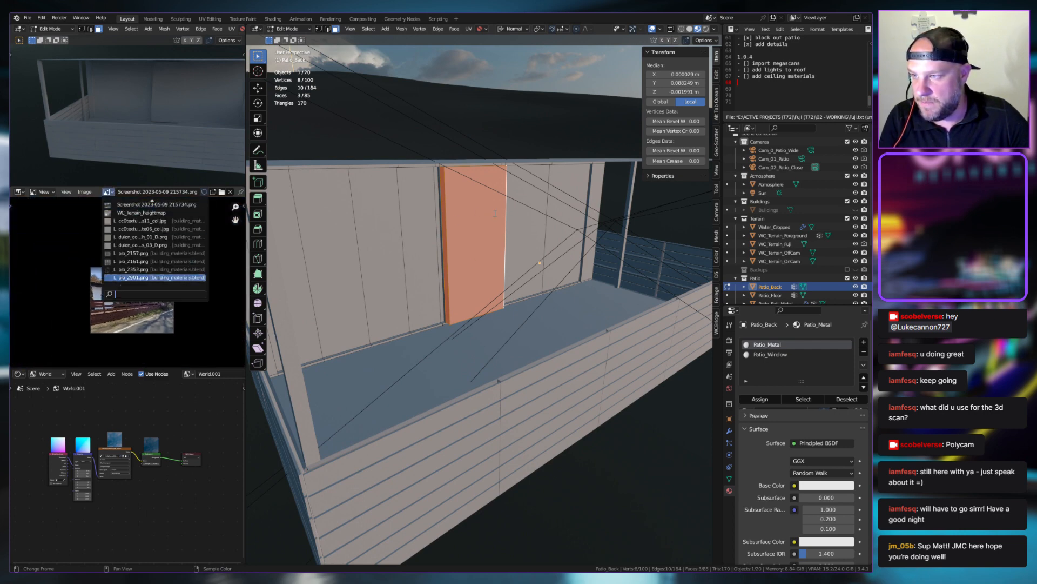
click(156, 262)
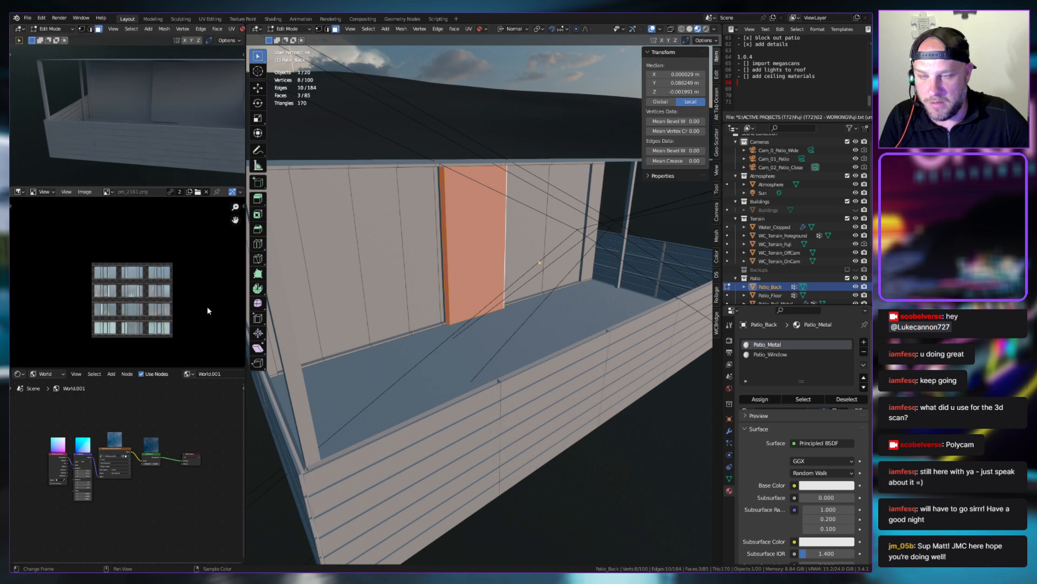
Add a third material slot to Patio_Back with a new material named Patio_Metal_Accordian
click(863, 342)
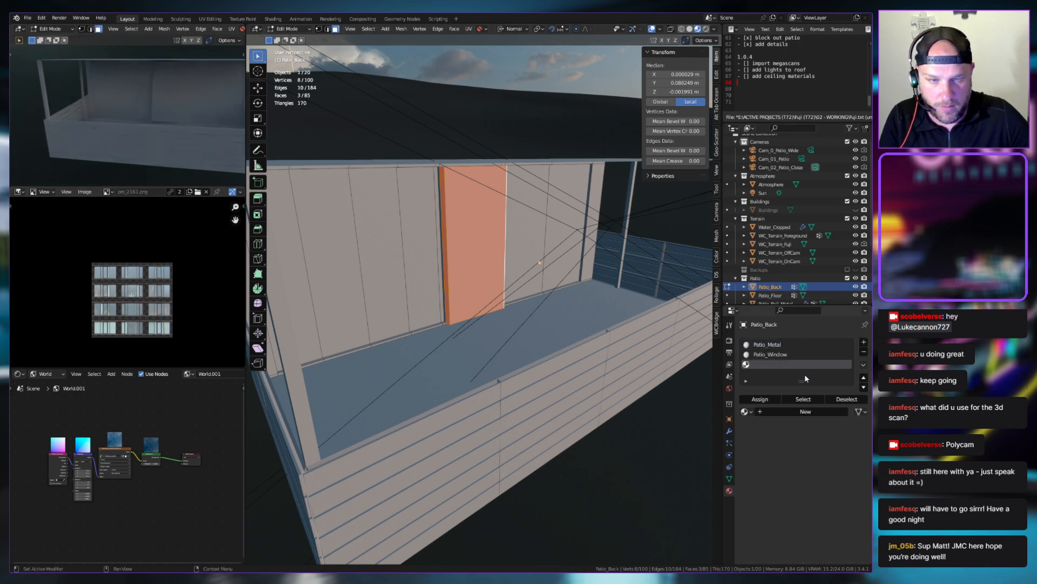
click(803, 411)
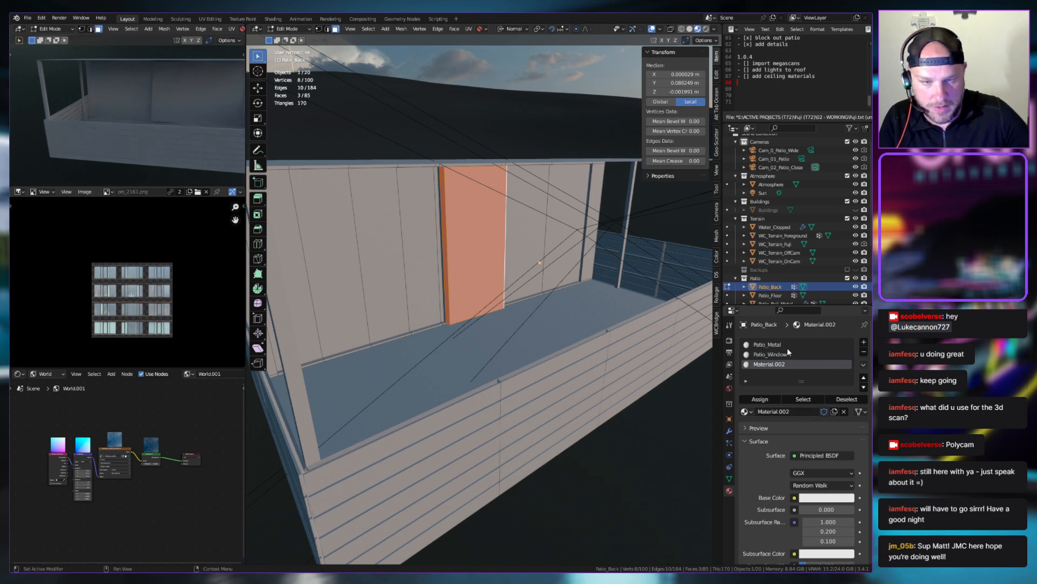
double_click(769, 365)
text(Patio)
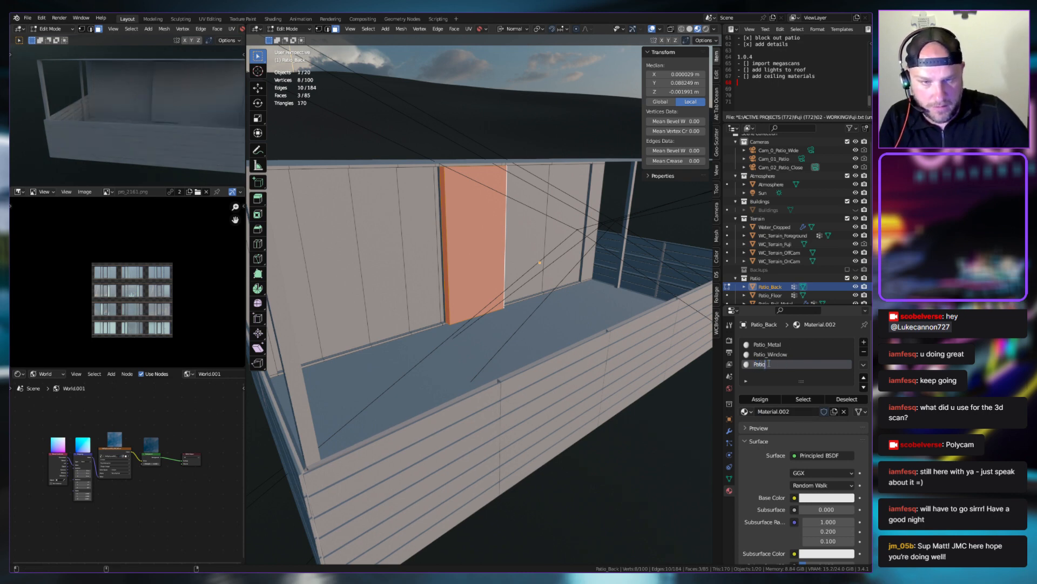
text(_Met)
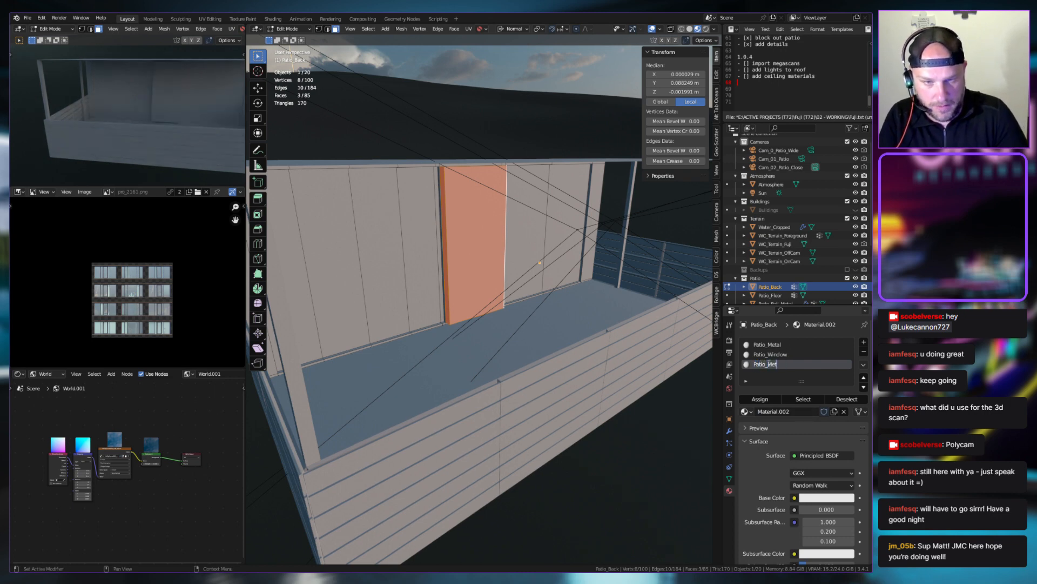
text(al_Accordian)
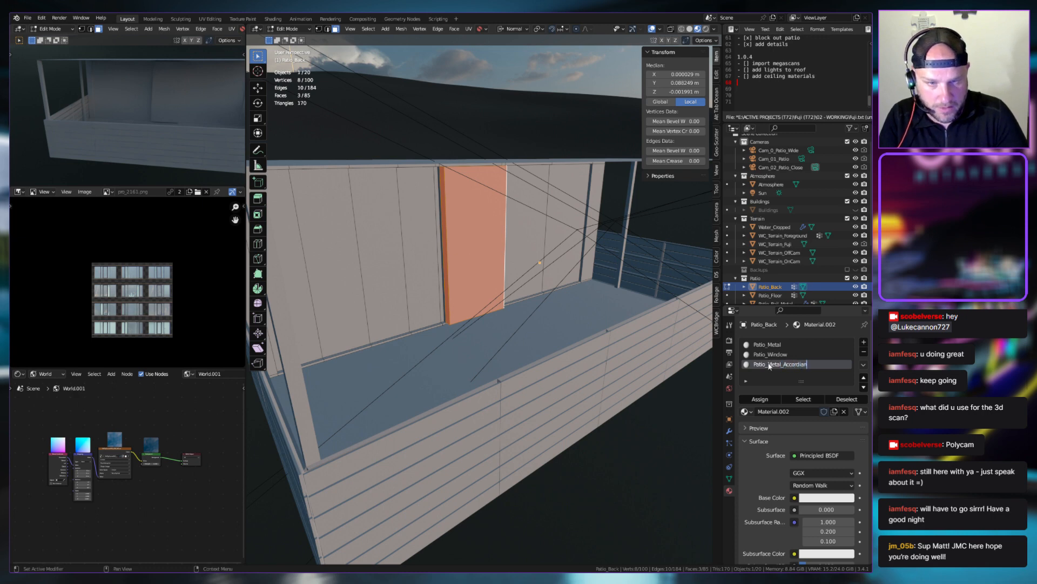
key(Return)
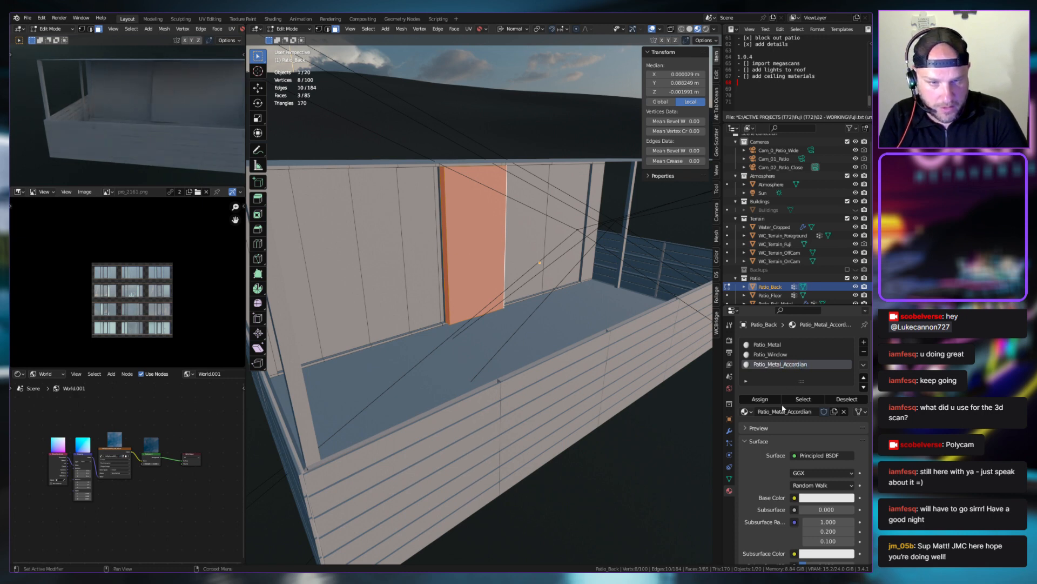
Return to object mode, select Patio_Roof, and examine the patio's roof and back wall from above and below
scroll(436, 229, down, 10)
key(Tab)
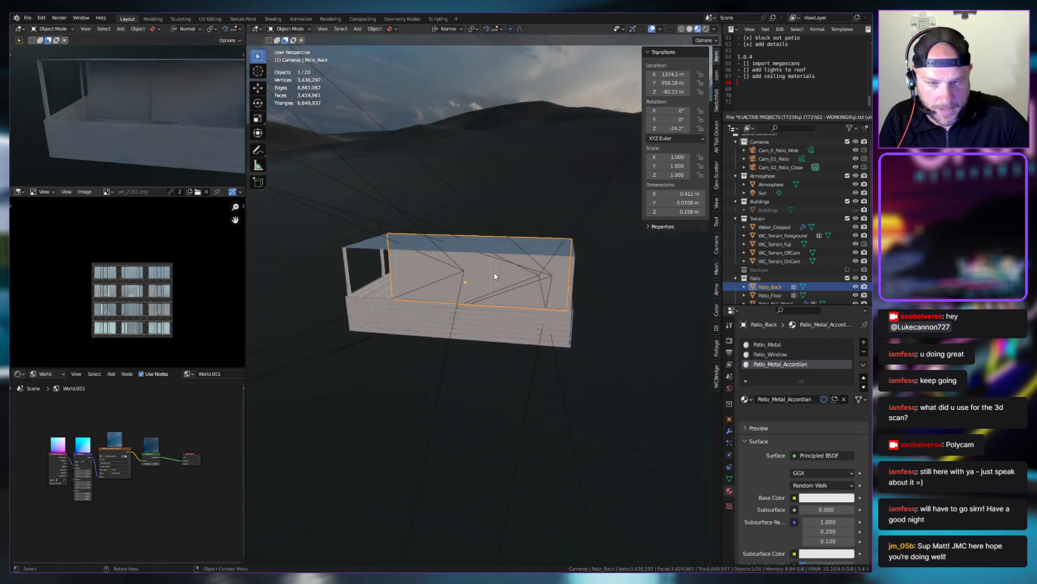
middle_drag(494, 271, 475, 286)
scroll(556, 296, up, 6)
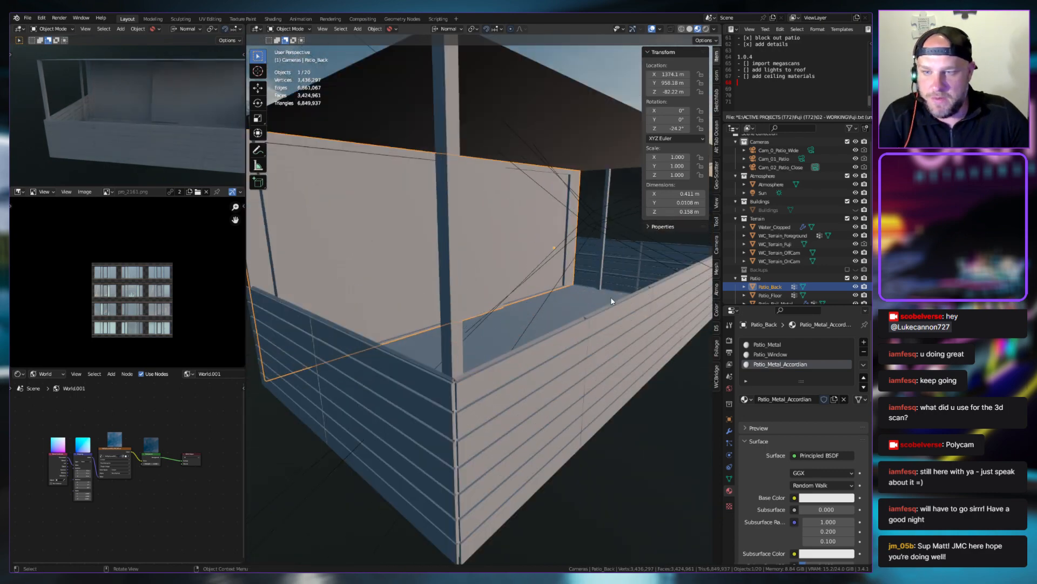
middle_drag(614, 301, 468, 250)
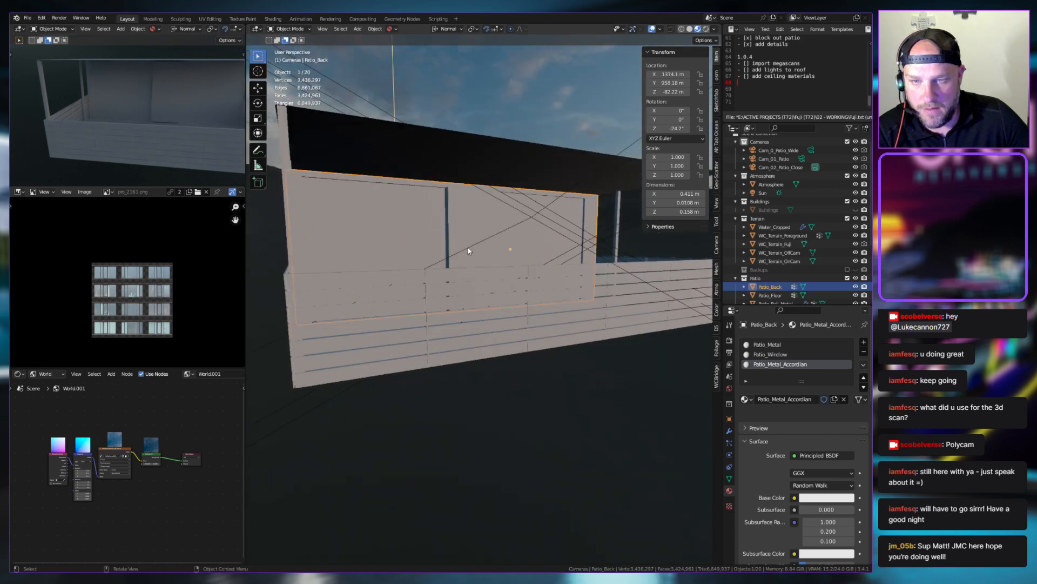
click(387, 141)
middle_drag(387, 141, 468, 315)
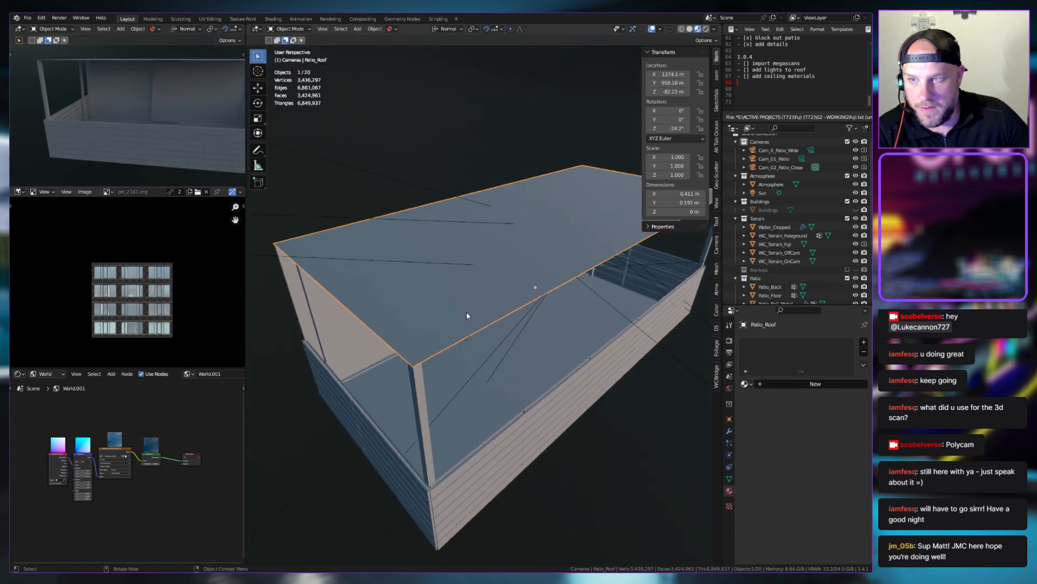
middle_drag(637, 248, 472, 225)
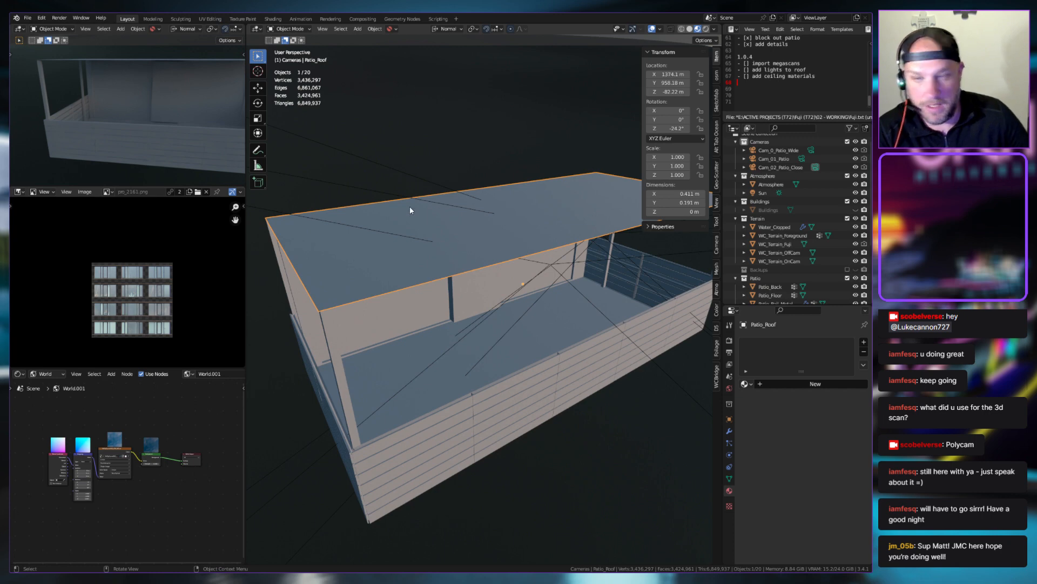
middle_drag(449, 254, 440, 205)
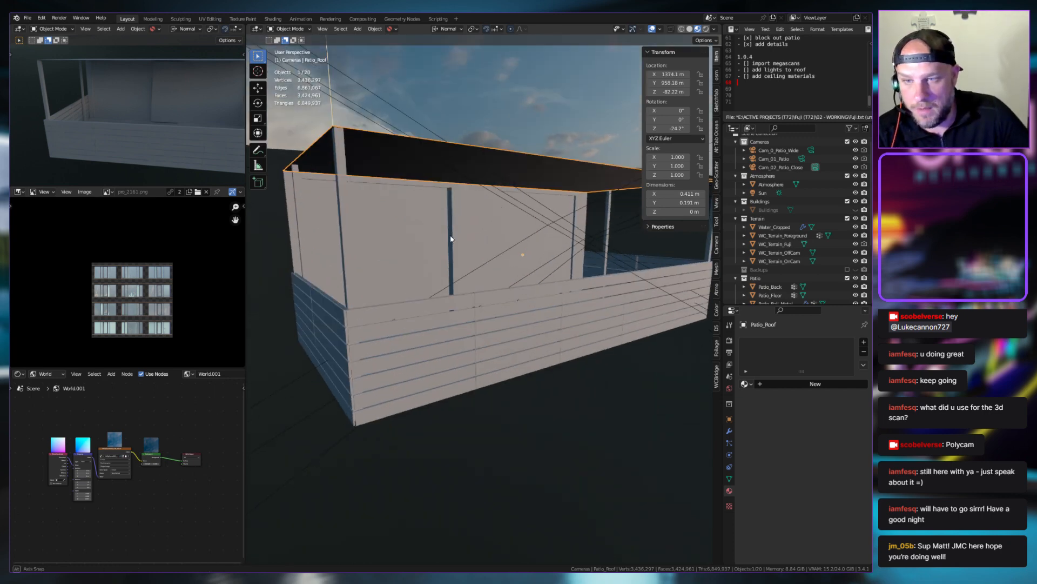
Bring back the reference photo Screenshot 2023-05-09 215734.png in the image viewer and enlarge it on the patio
click(112, 193)
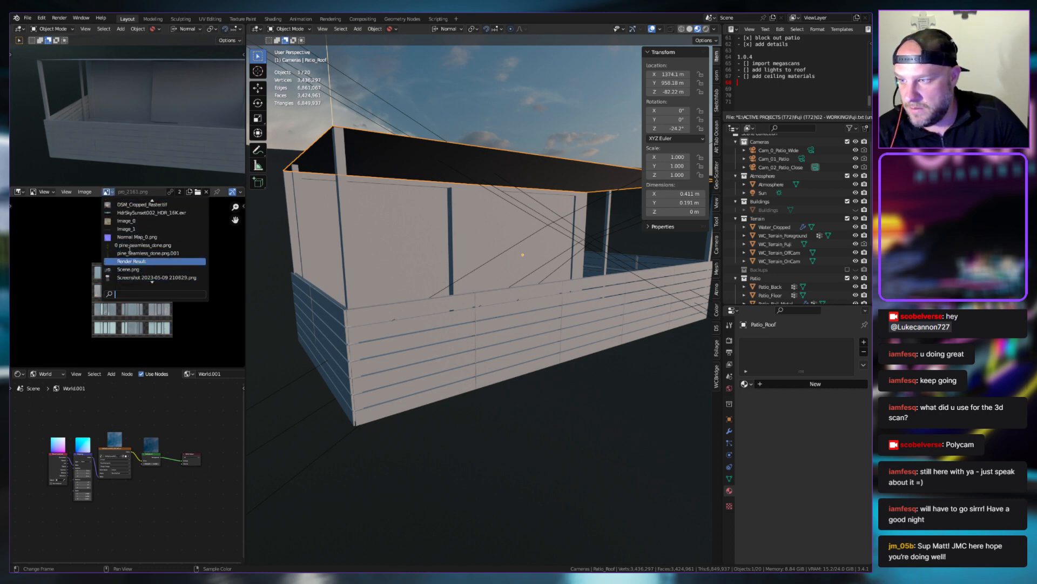
click(141, 277)
click(108, 193)
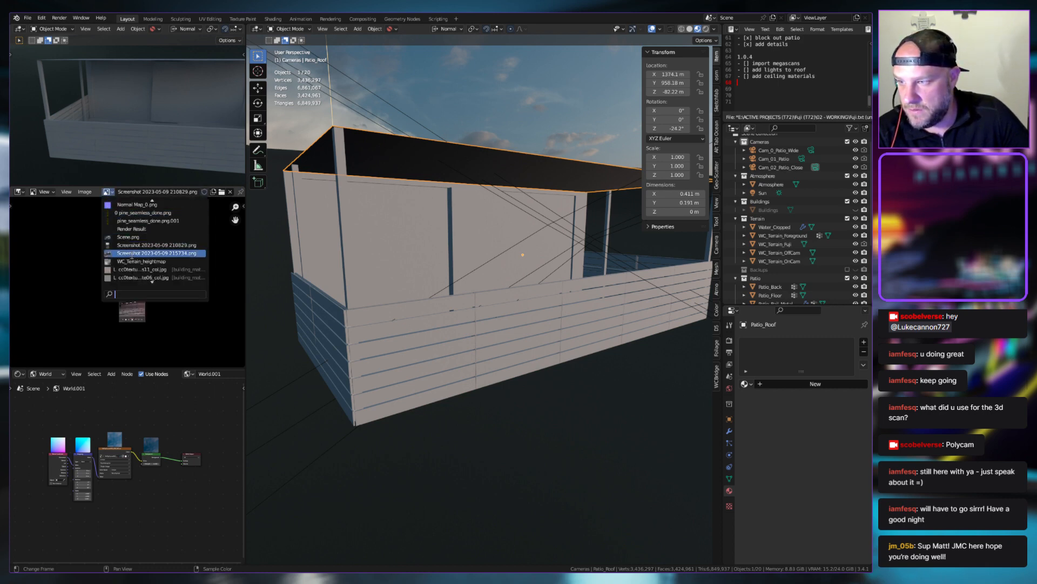
click(138, 248)
scroll(138, 300, up, 4)
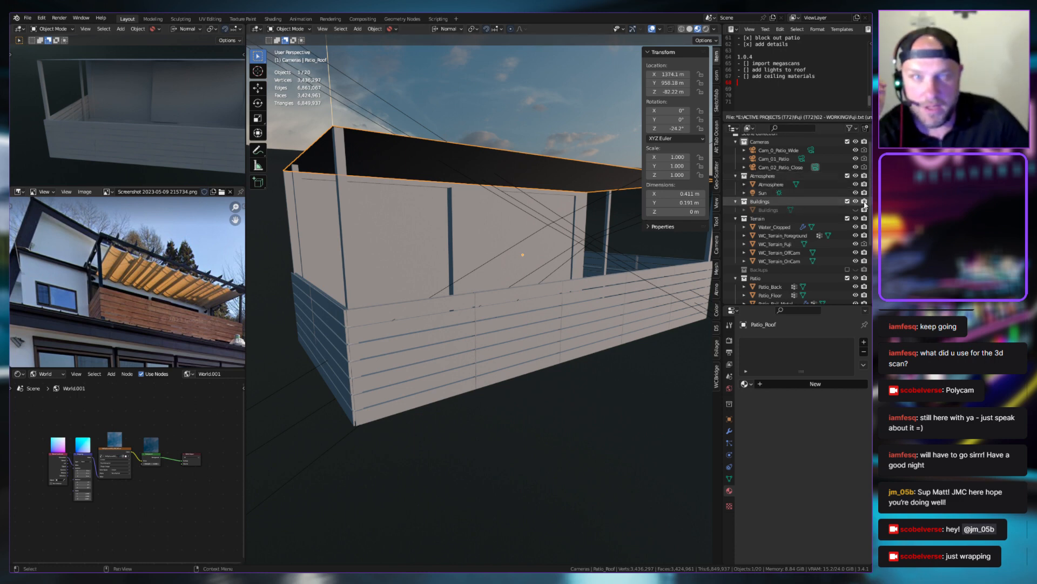
Exclude the Buildings collection from the view layer
click(847, 201)
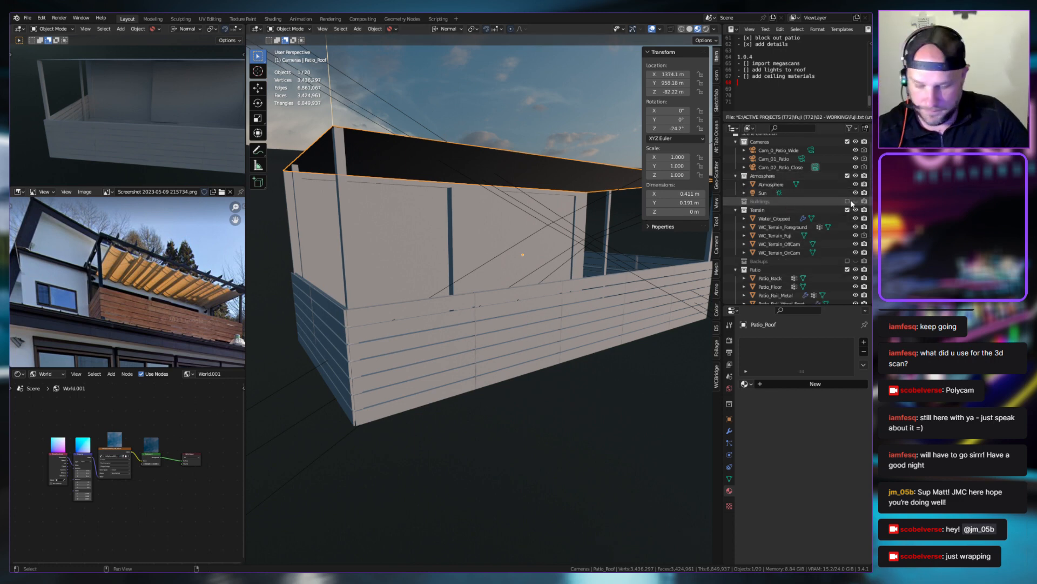
Include the Buildings collection in the view layer again, and briefly show Human_01 before hiding it
click(848, 202)
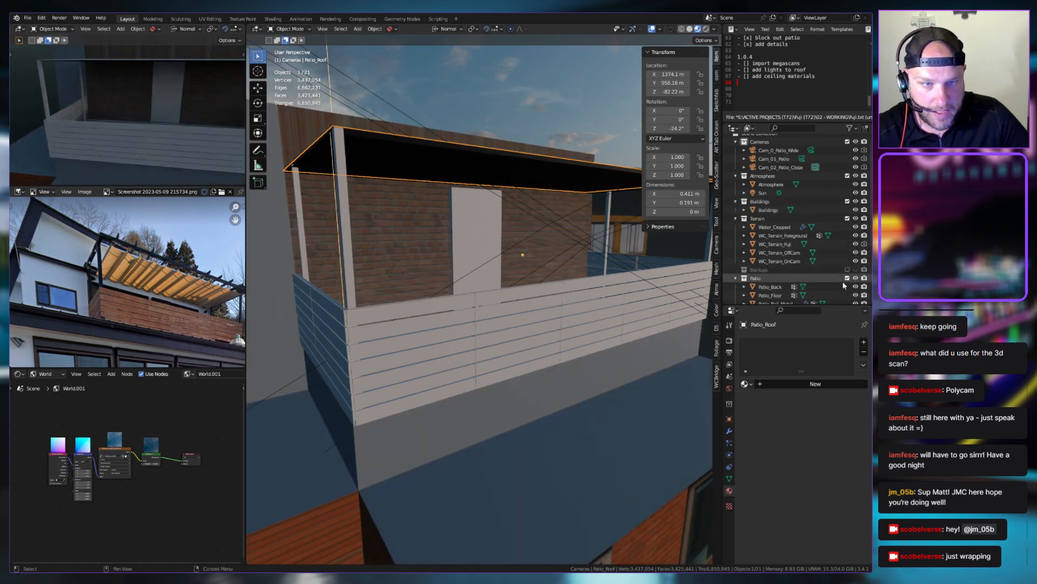
scroll(857, 272, down, 4)
click(856, 270)
click(856, 269)
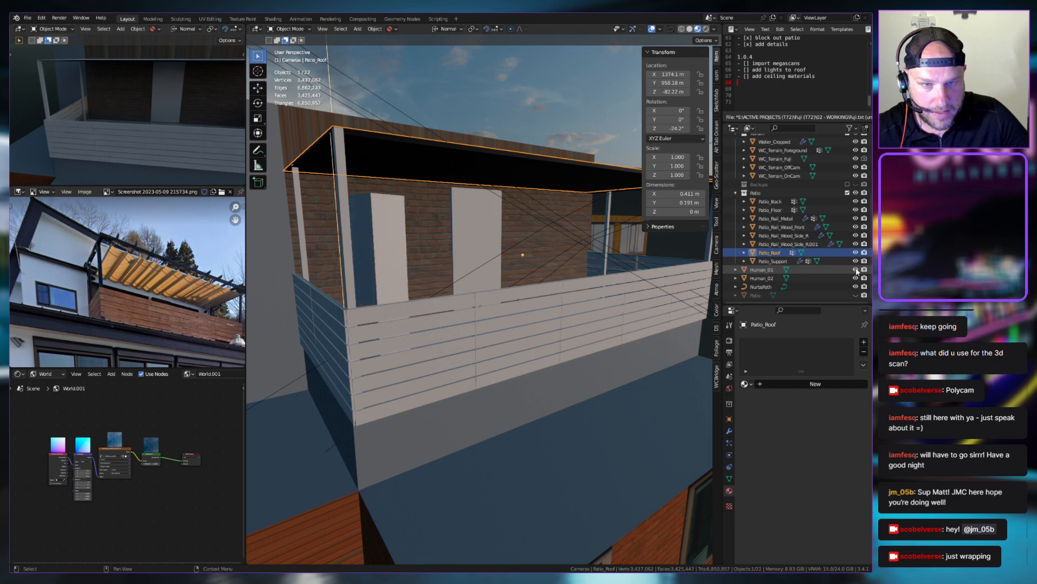
click(856, 269)
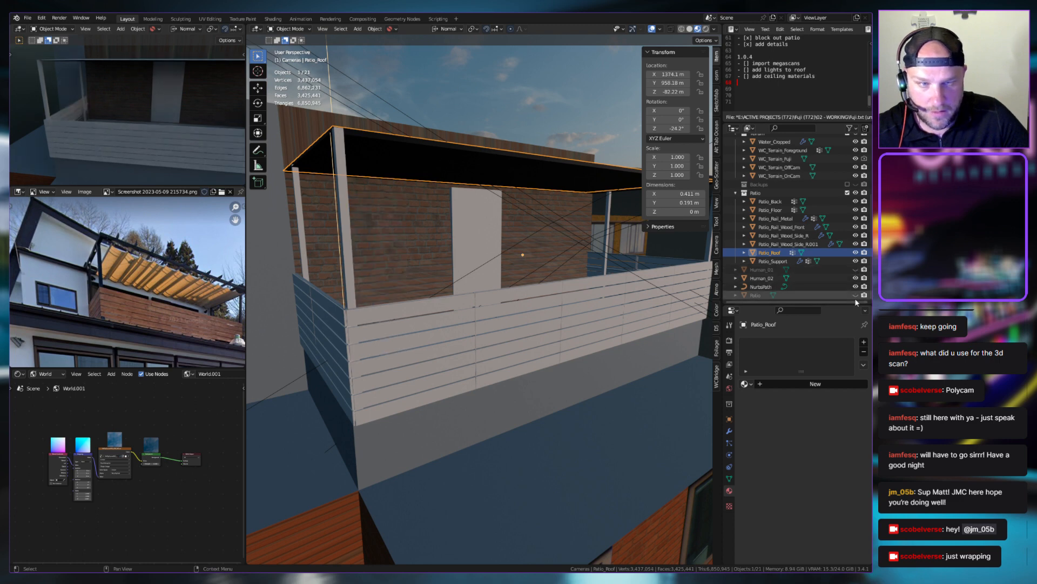
Preview the lake and patio through the scene camera in rendered shading with all objects deselected
key(KP_0)
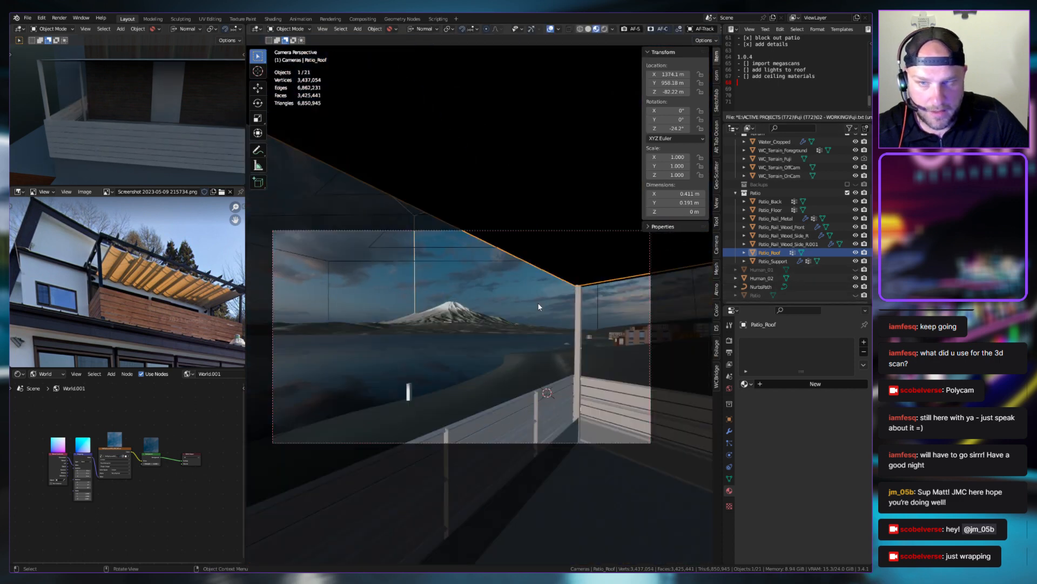
click(604, 29)
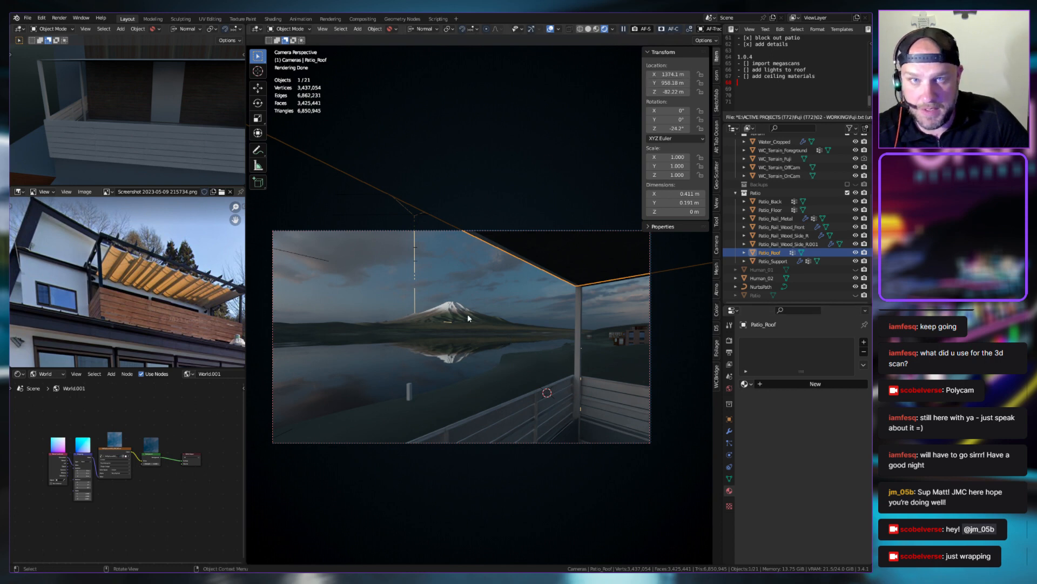
click(478, 272)
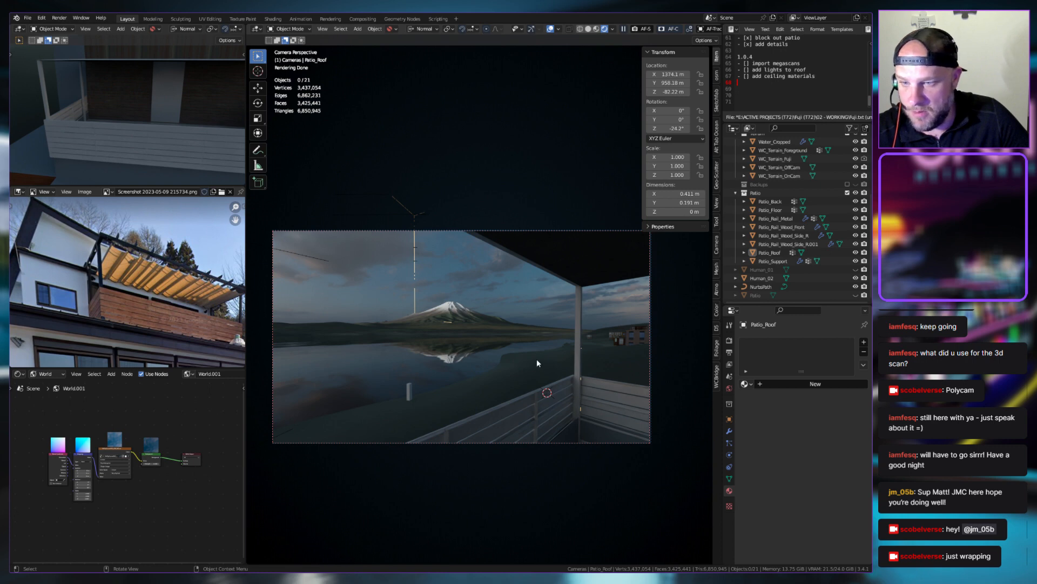